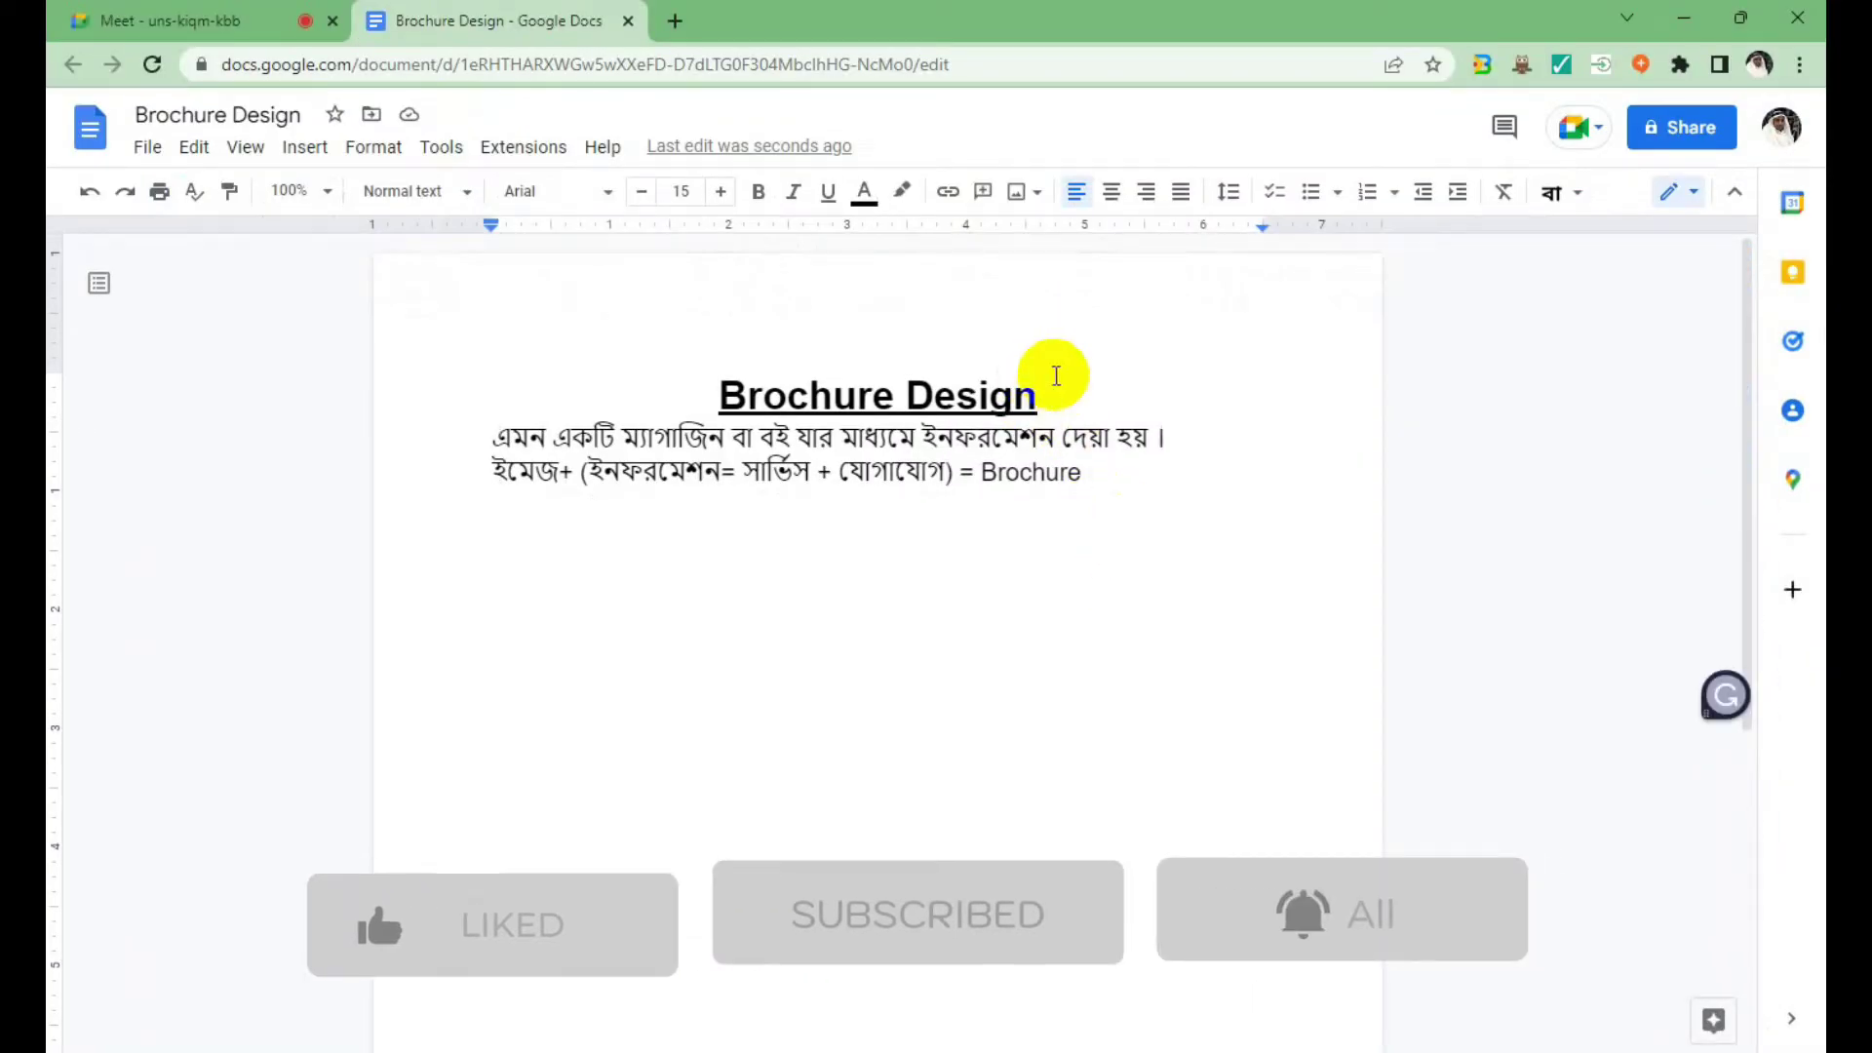
Insert a blank line below the Brochure Design title and remove the trailing space after '= Brochure'.
click(1068, 395)
key(Return)
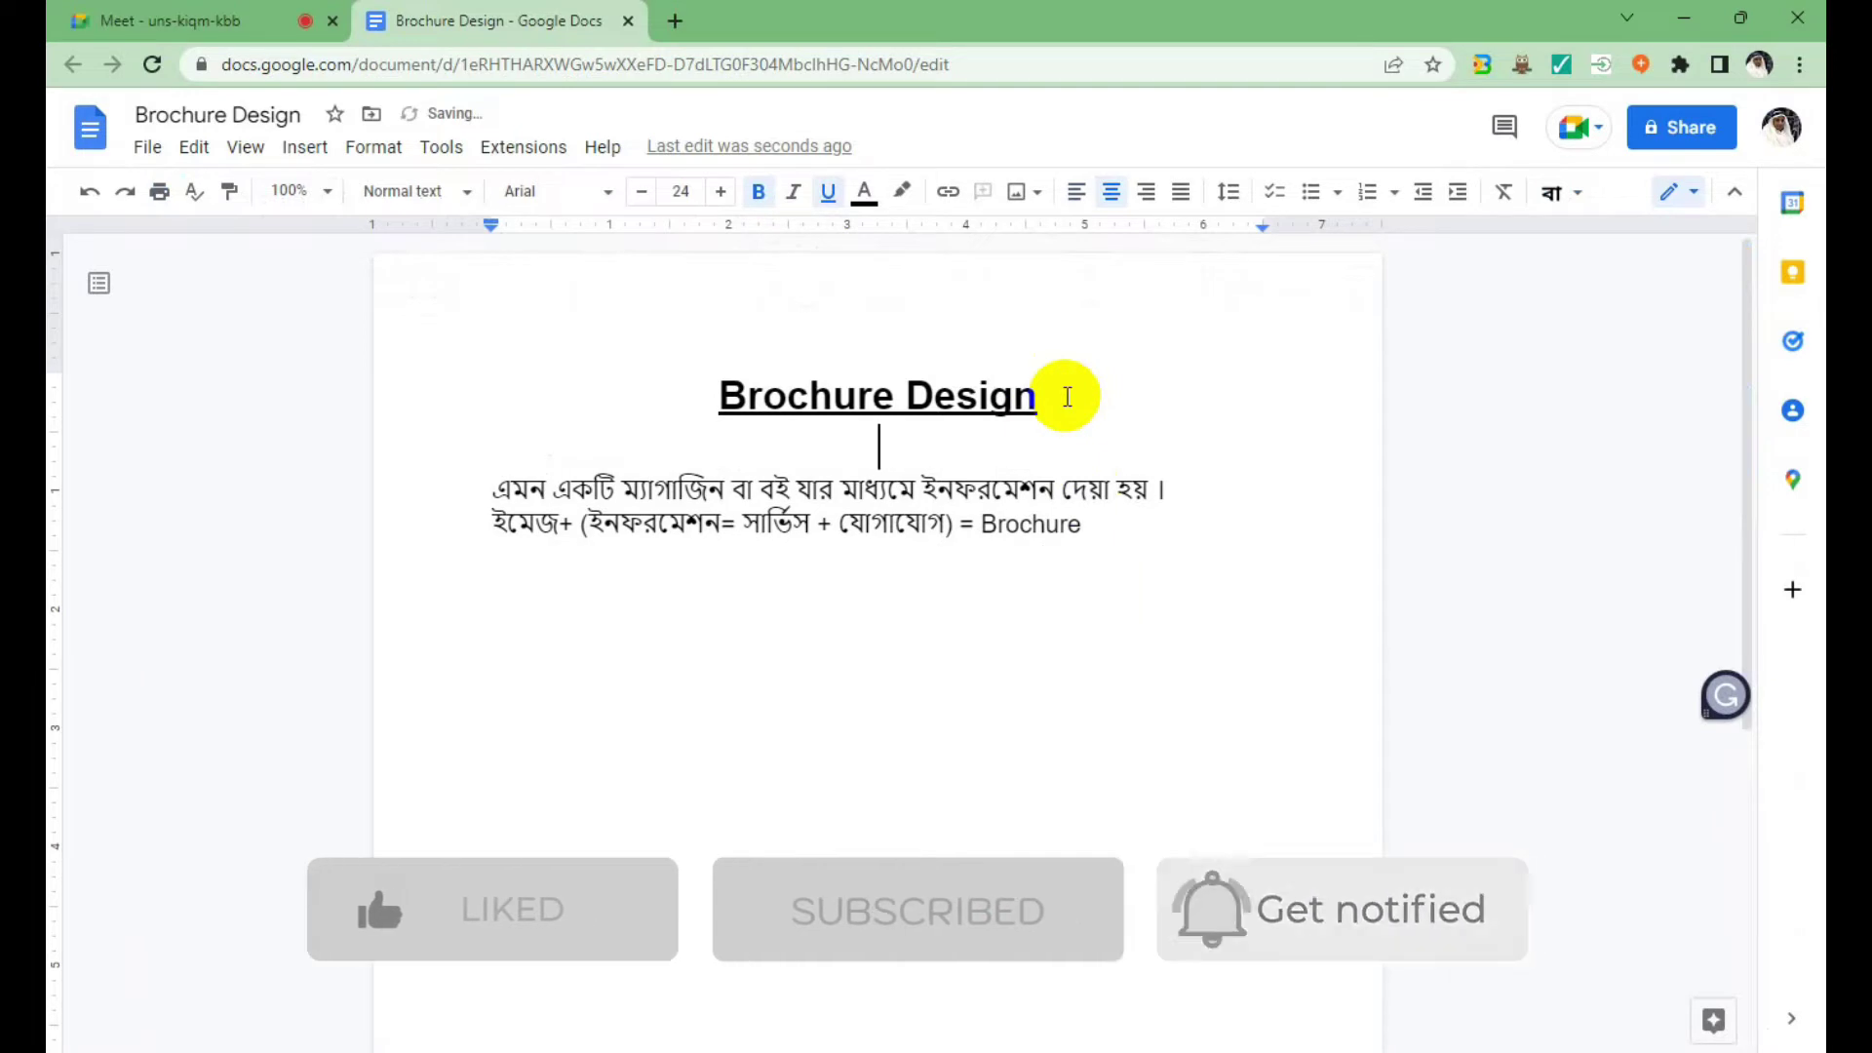
click(1104, 524)
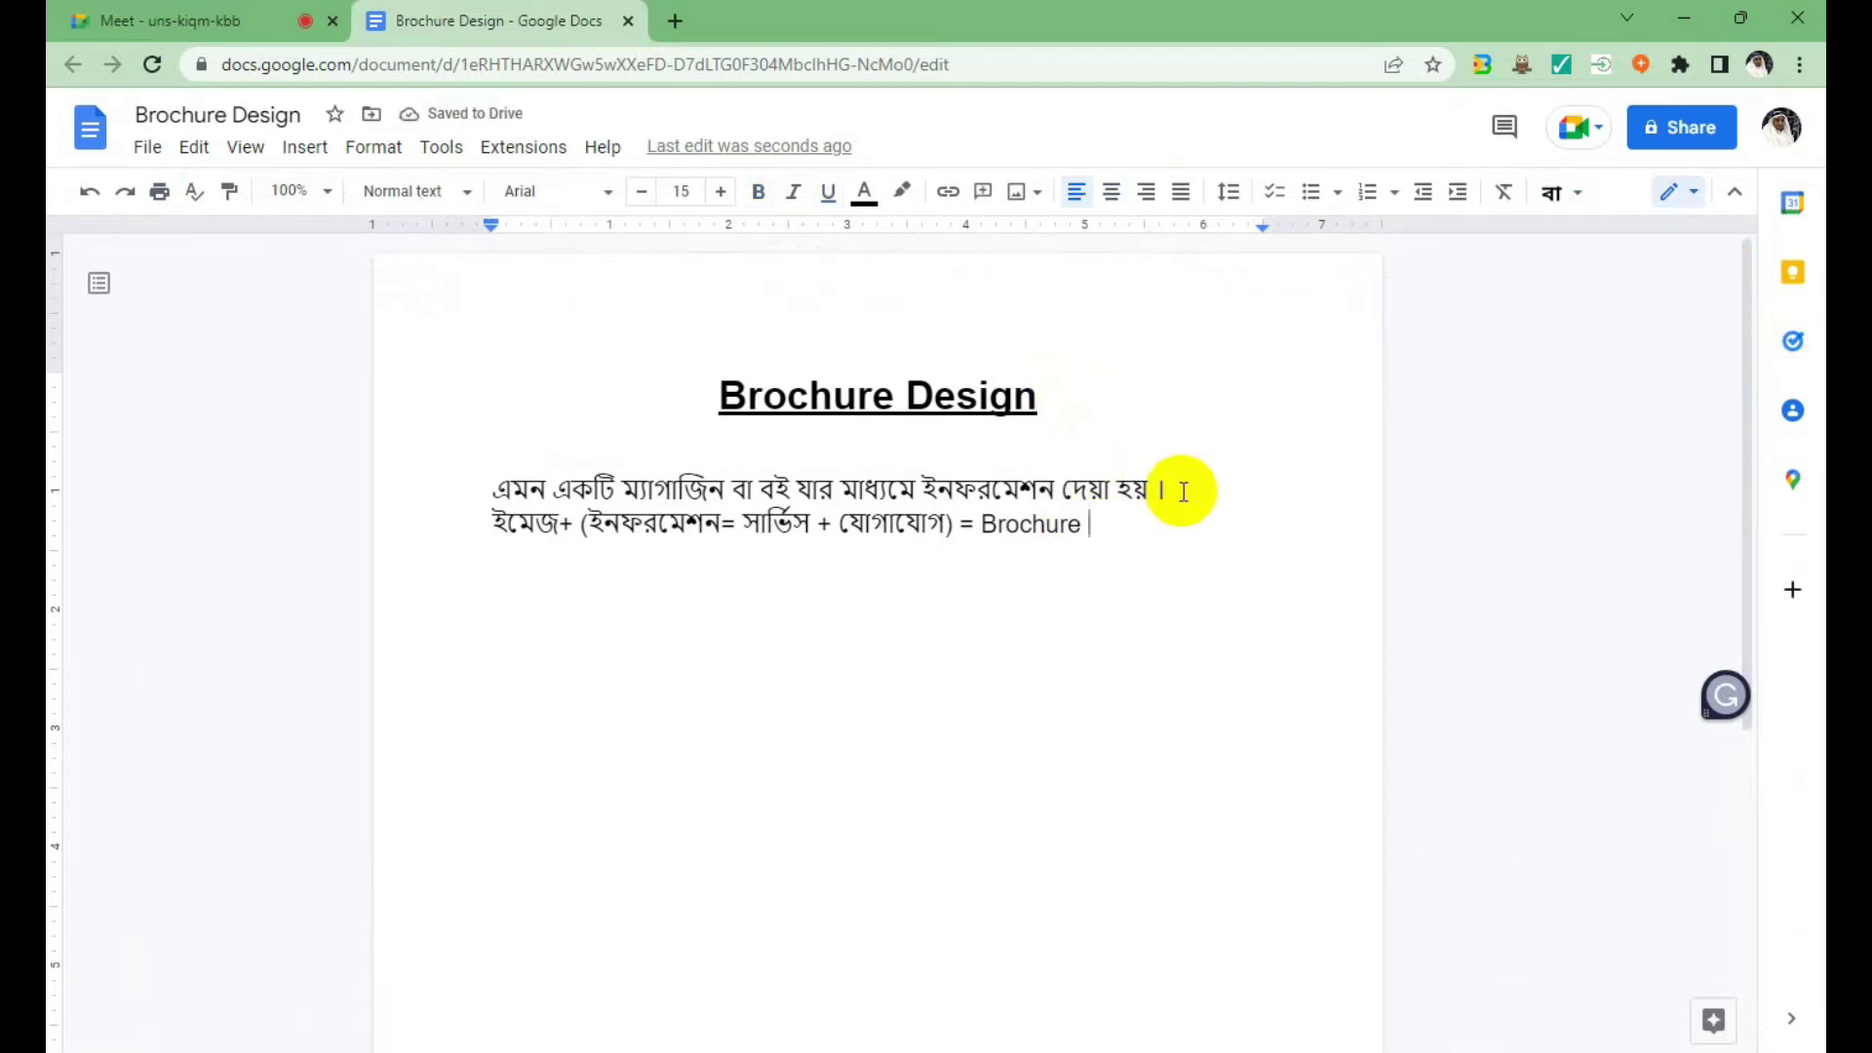
drag(1044, 401, 656, 382)
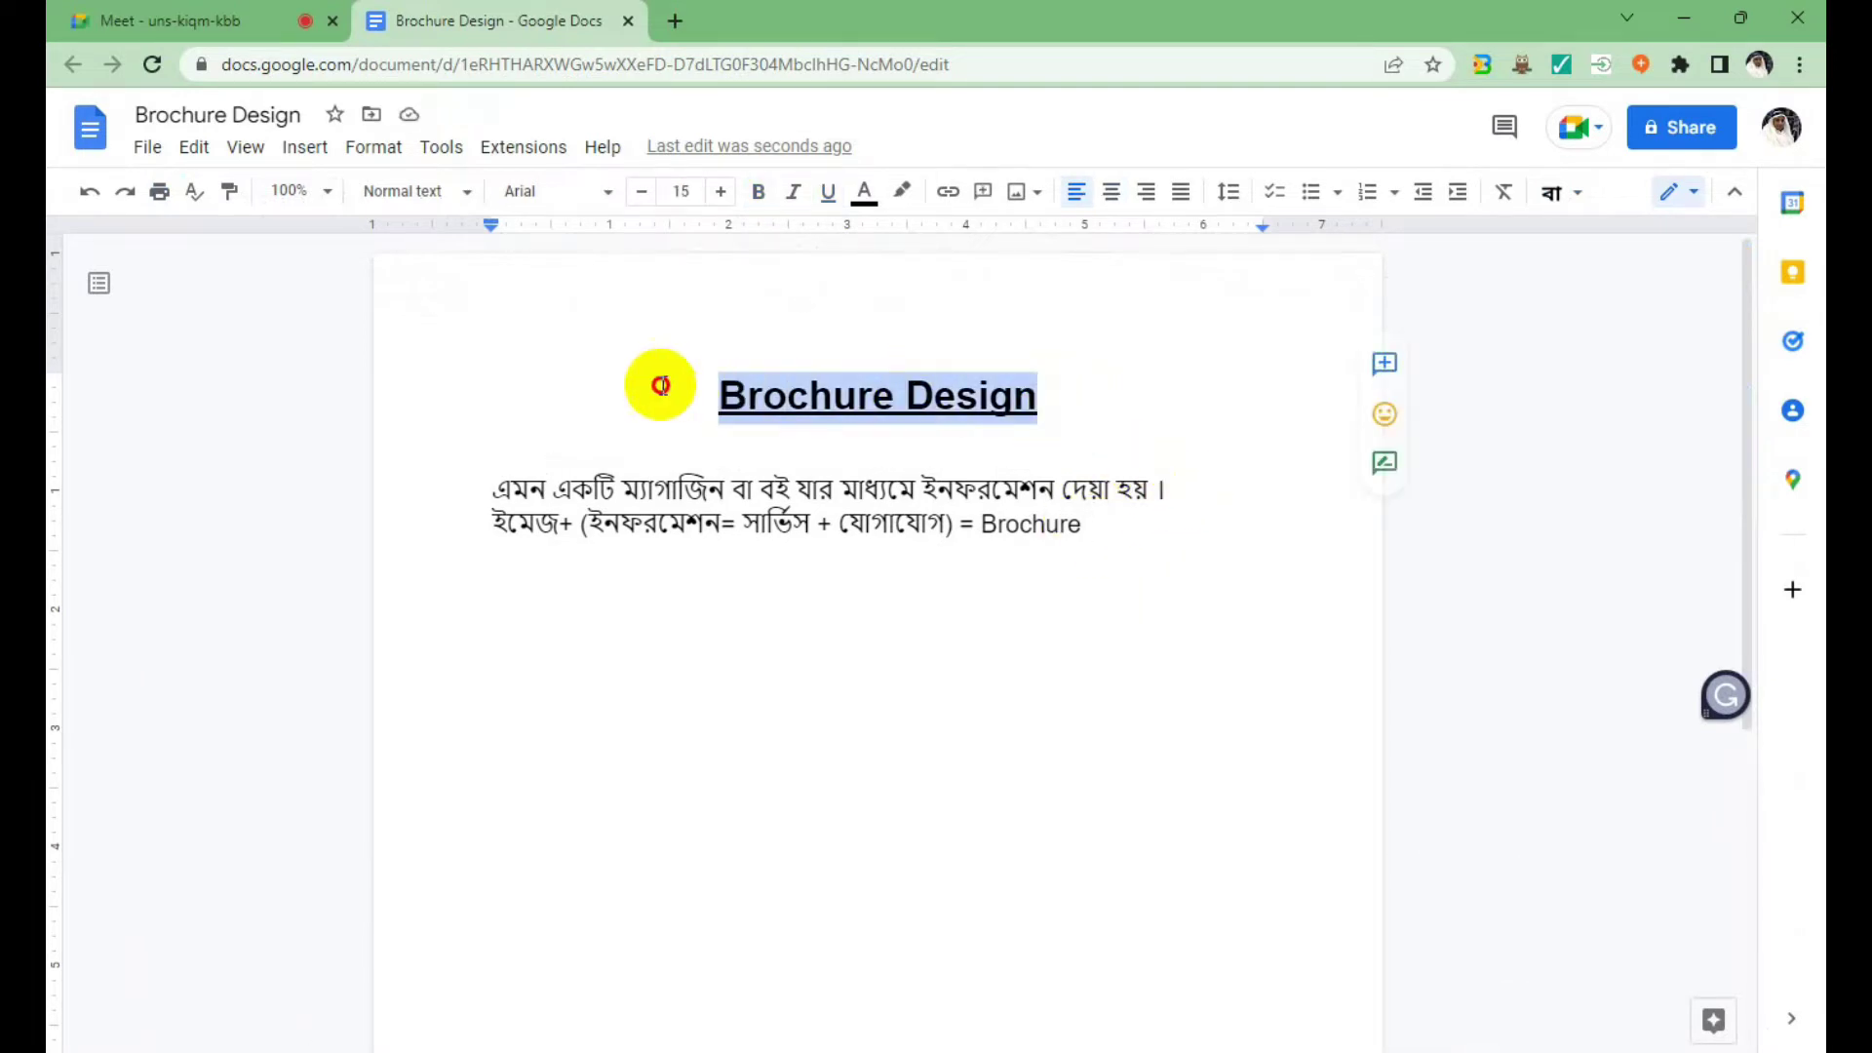
click(1204, 559)
drag(1174, 488, 494, 489)
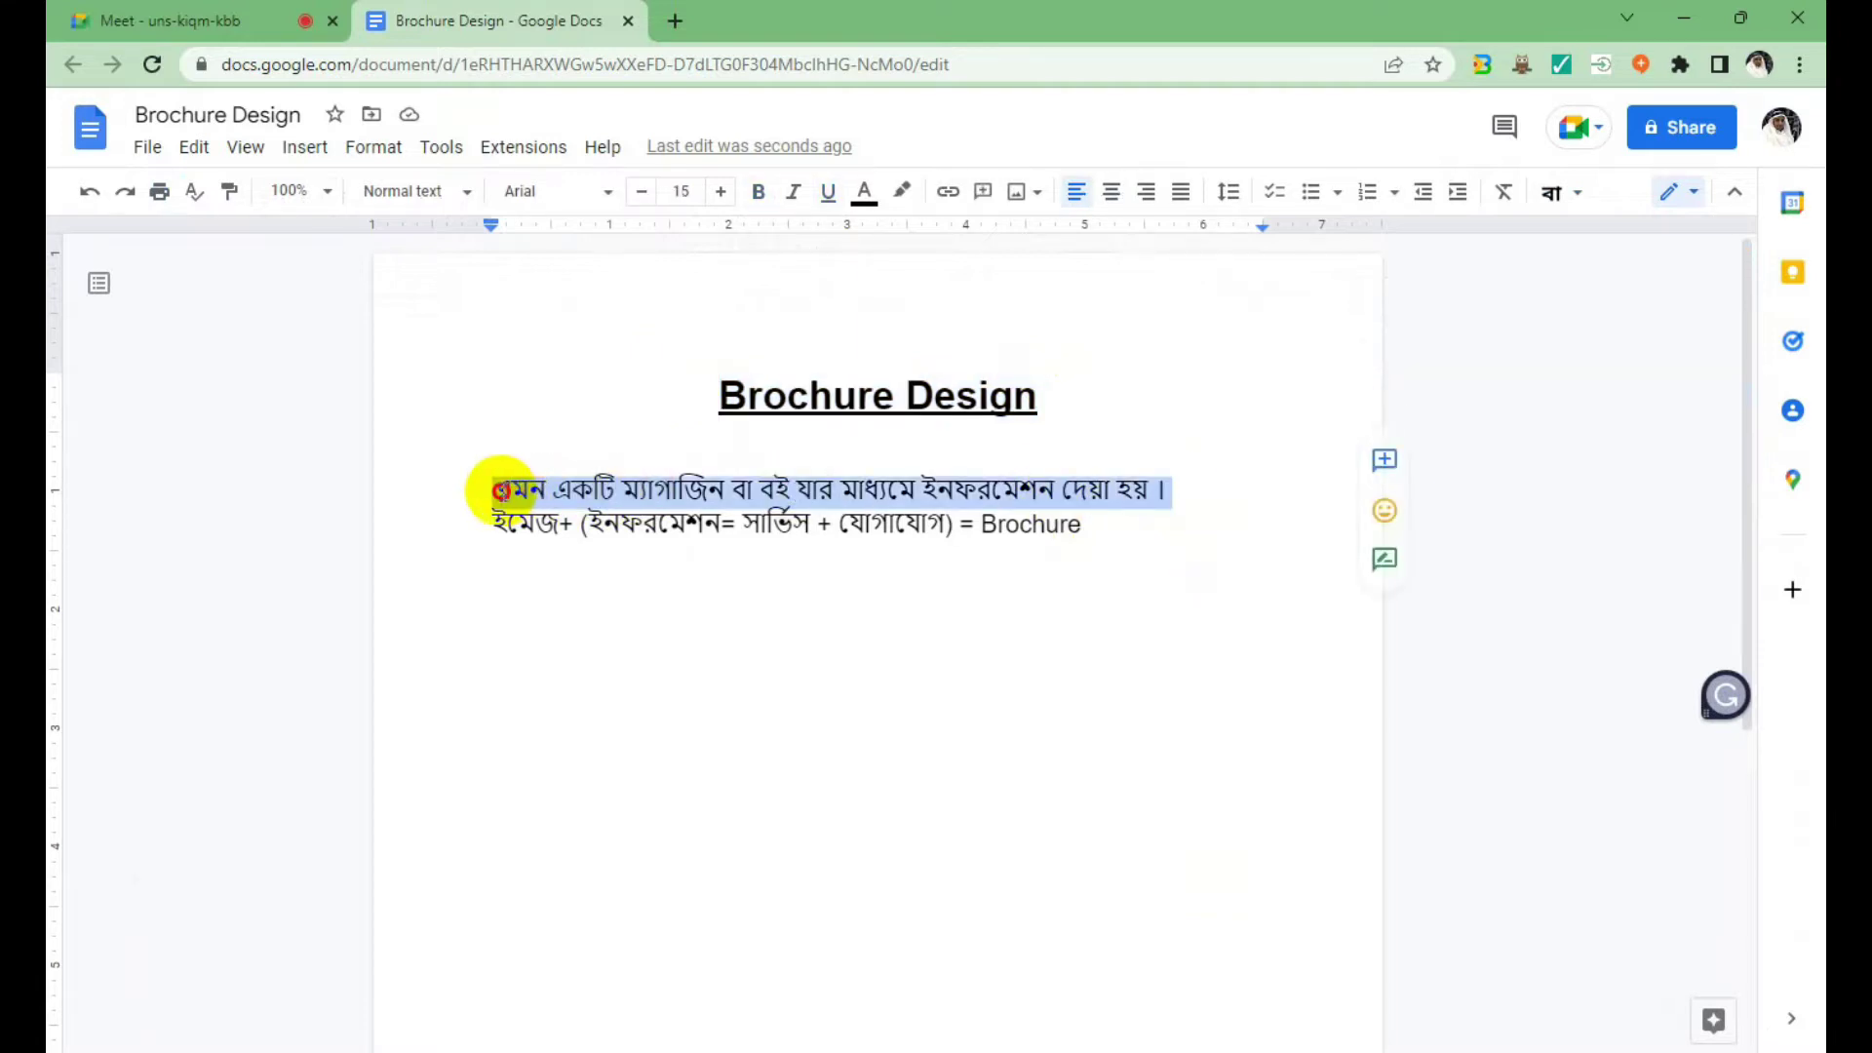
click(1205, 566)
click(1136, 535)
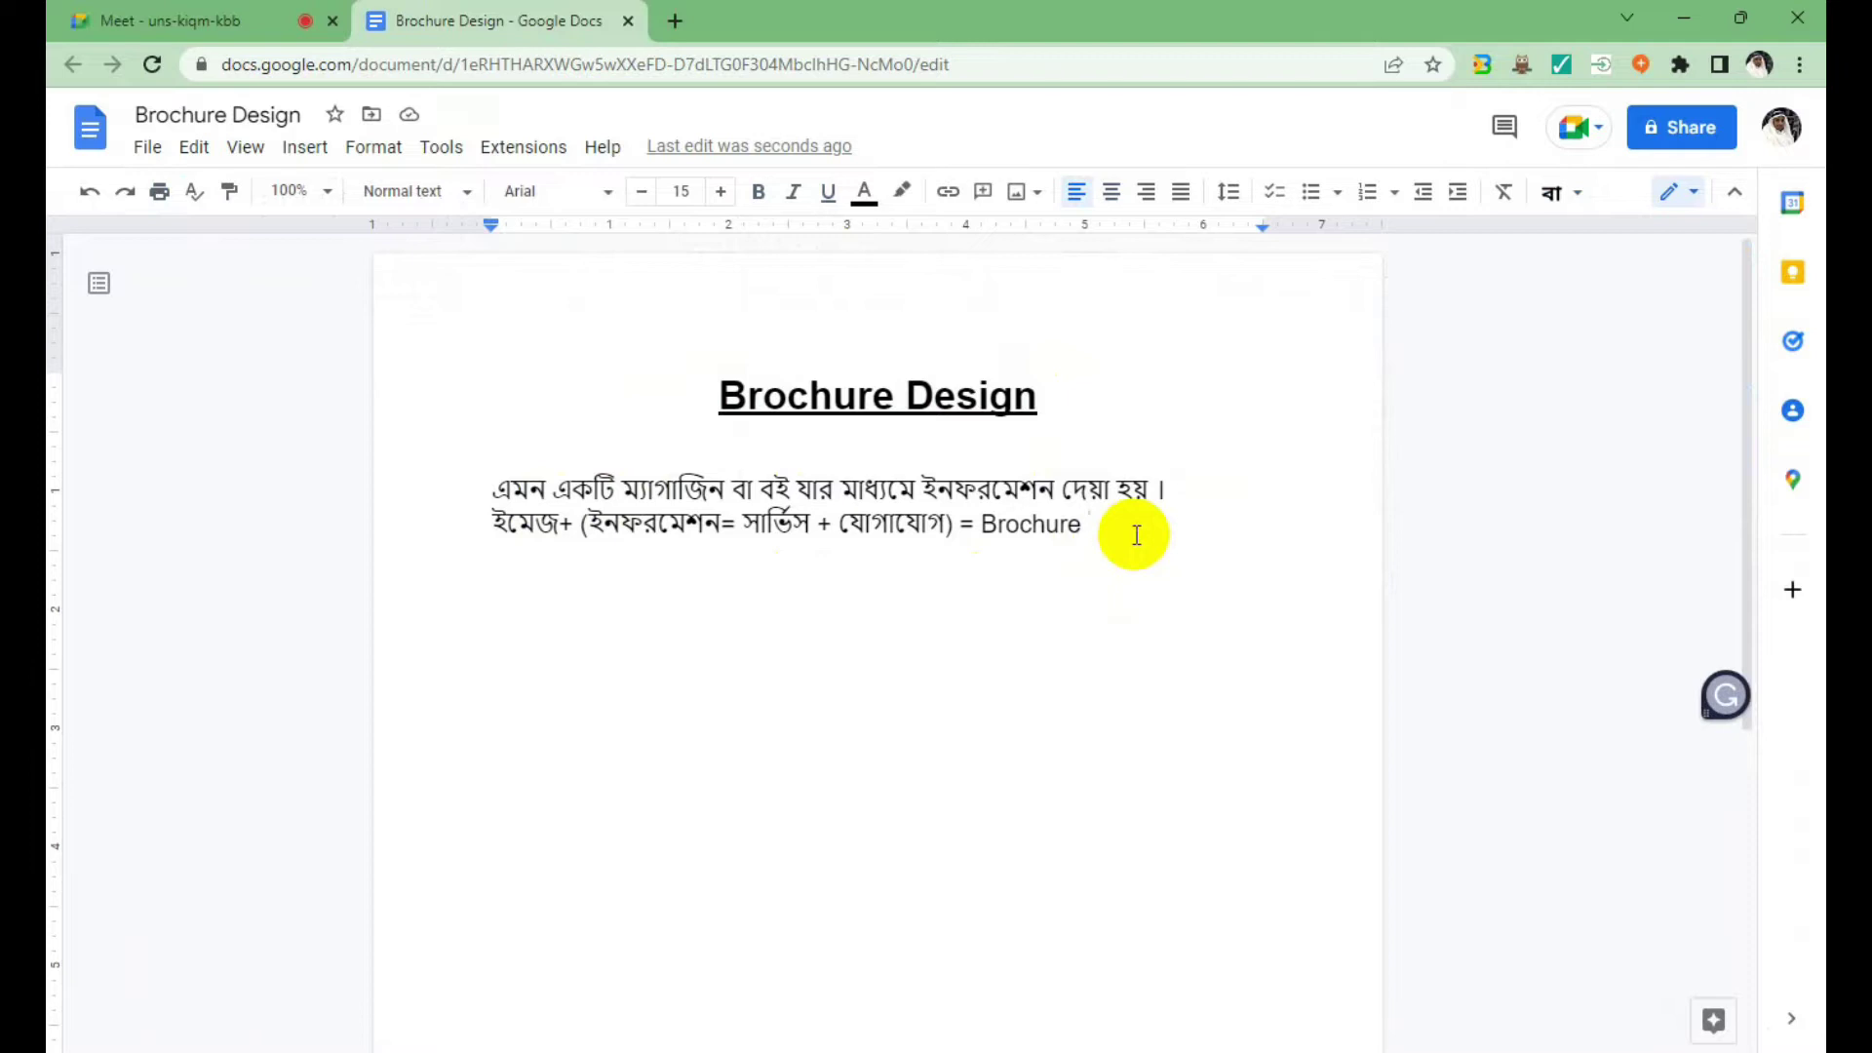
key(BackSpace)
Add the line 'Brochure ৩ প্রকার হয়ে থাকে', correcting the misspelled 'Brochur'.
key(Return)
text(Broc)
text(hur)
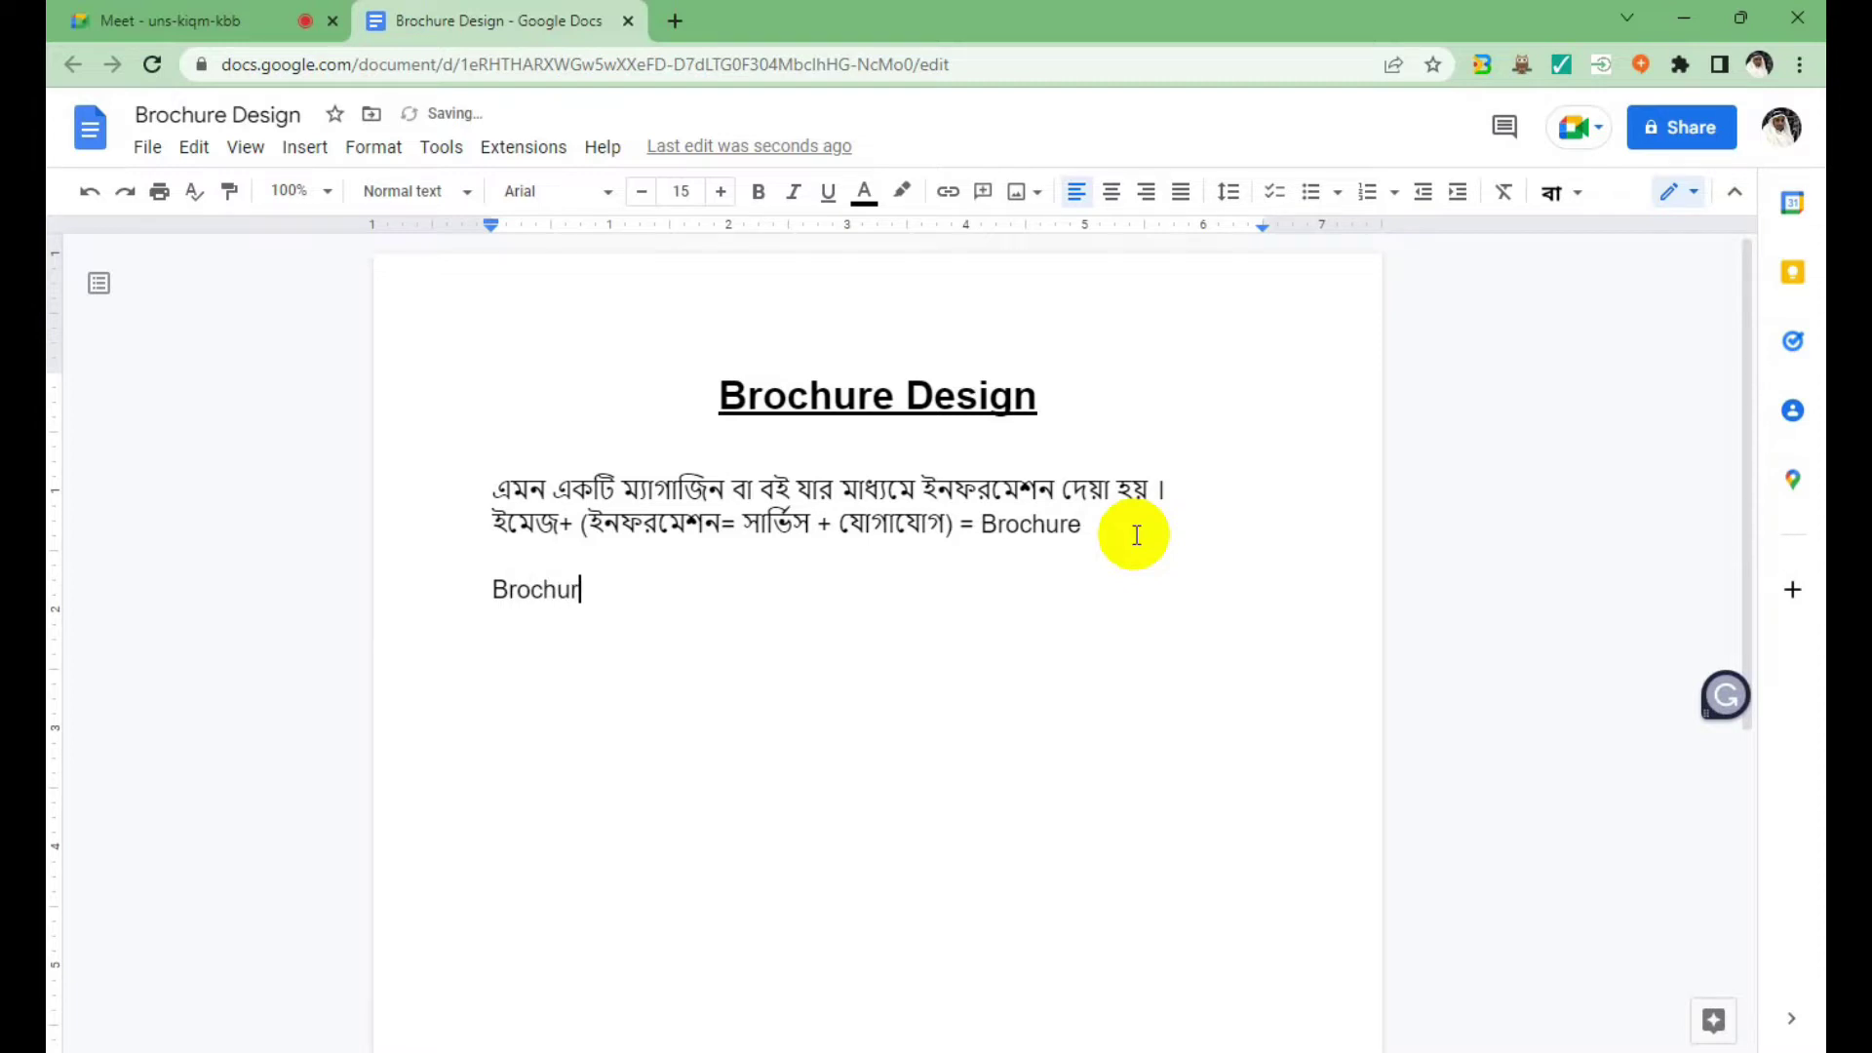
text( 3 prokar hoye thake)
key(Return)
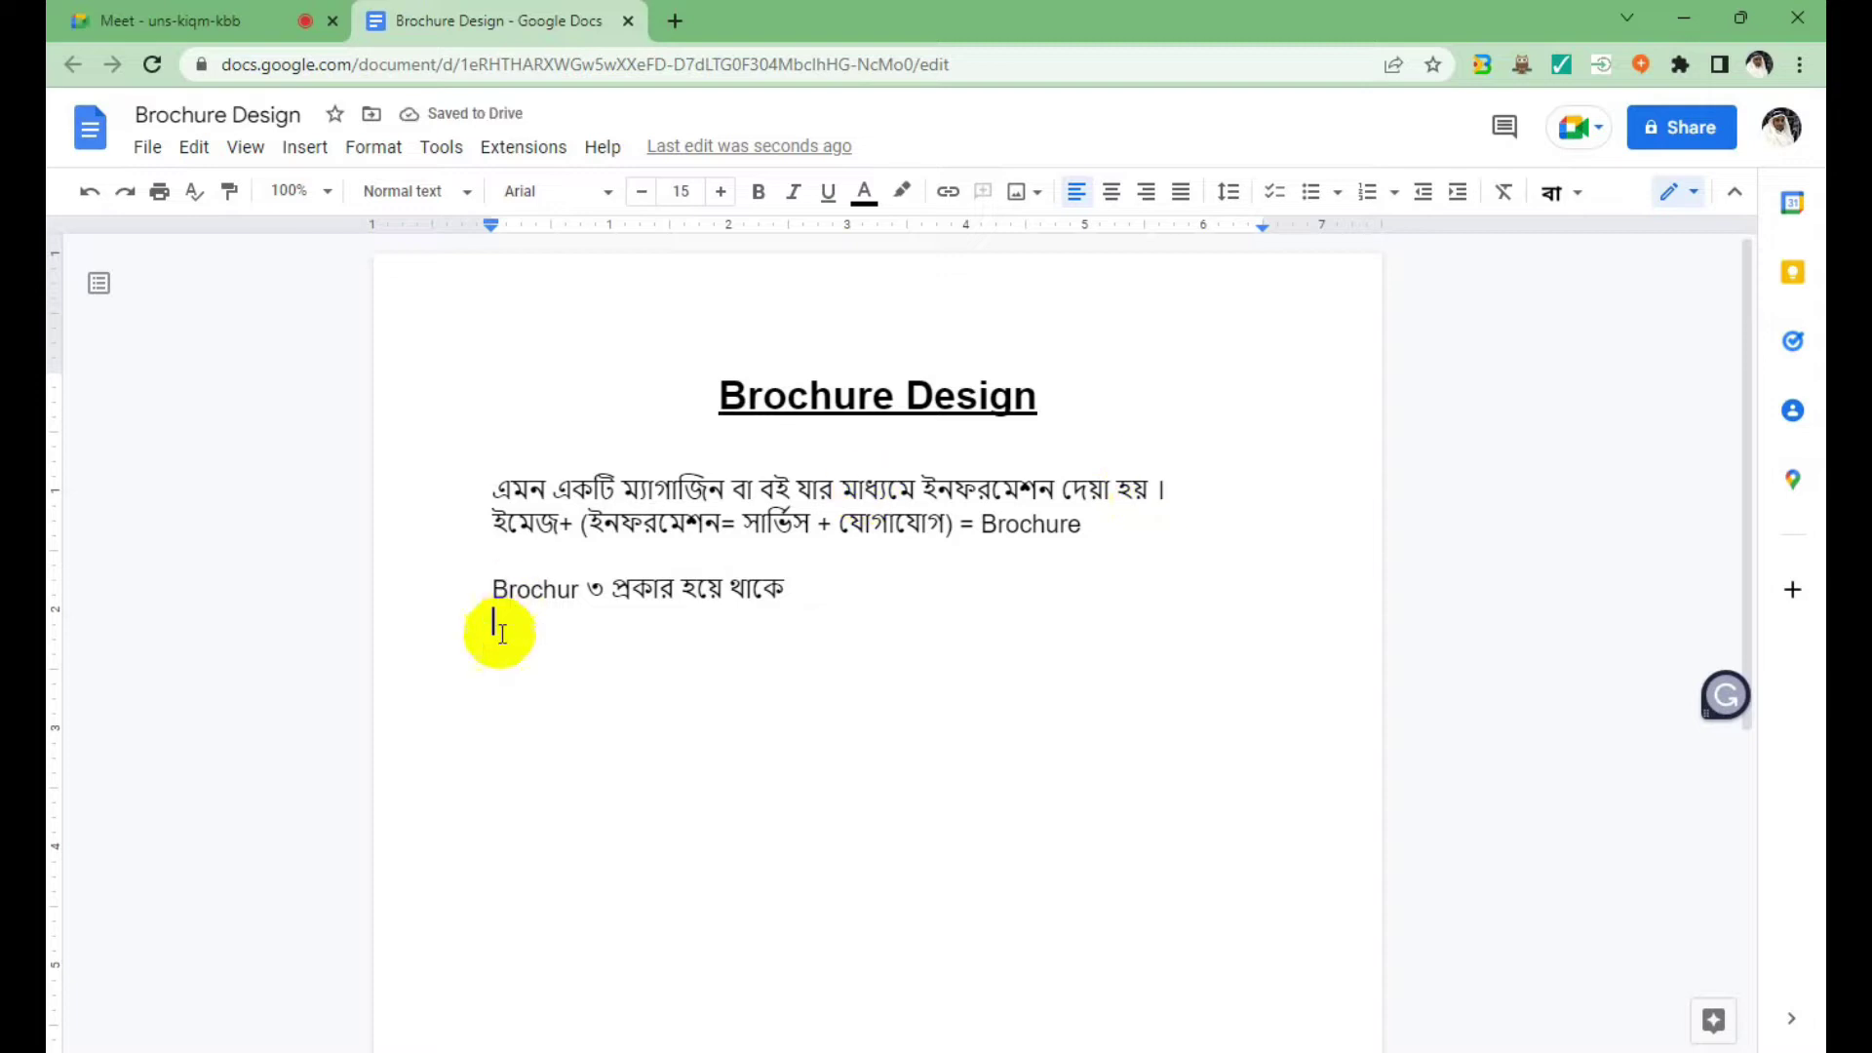
click(575, 592)
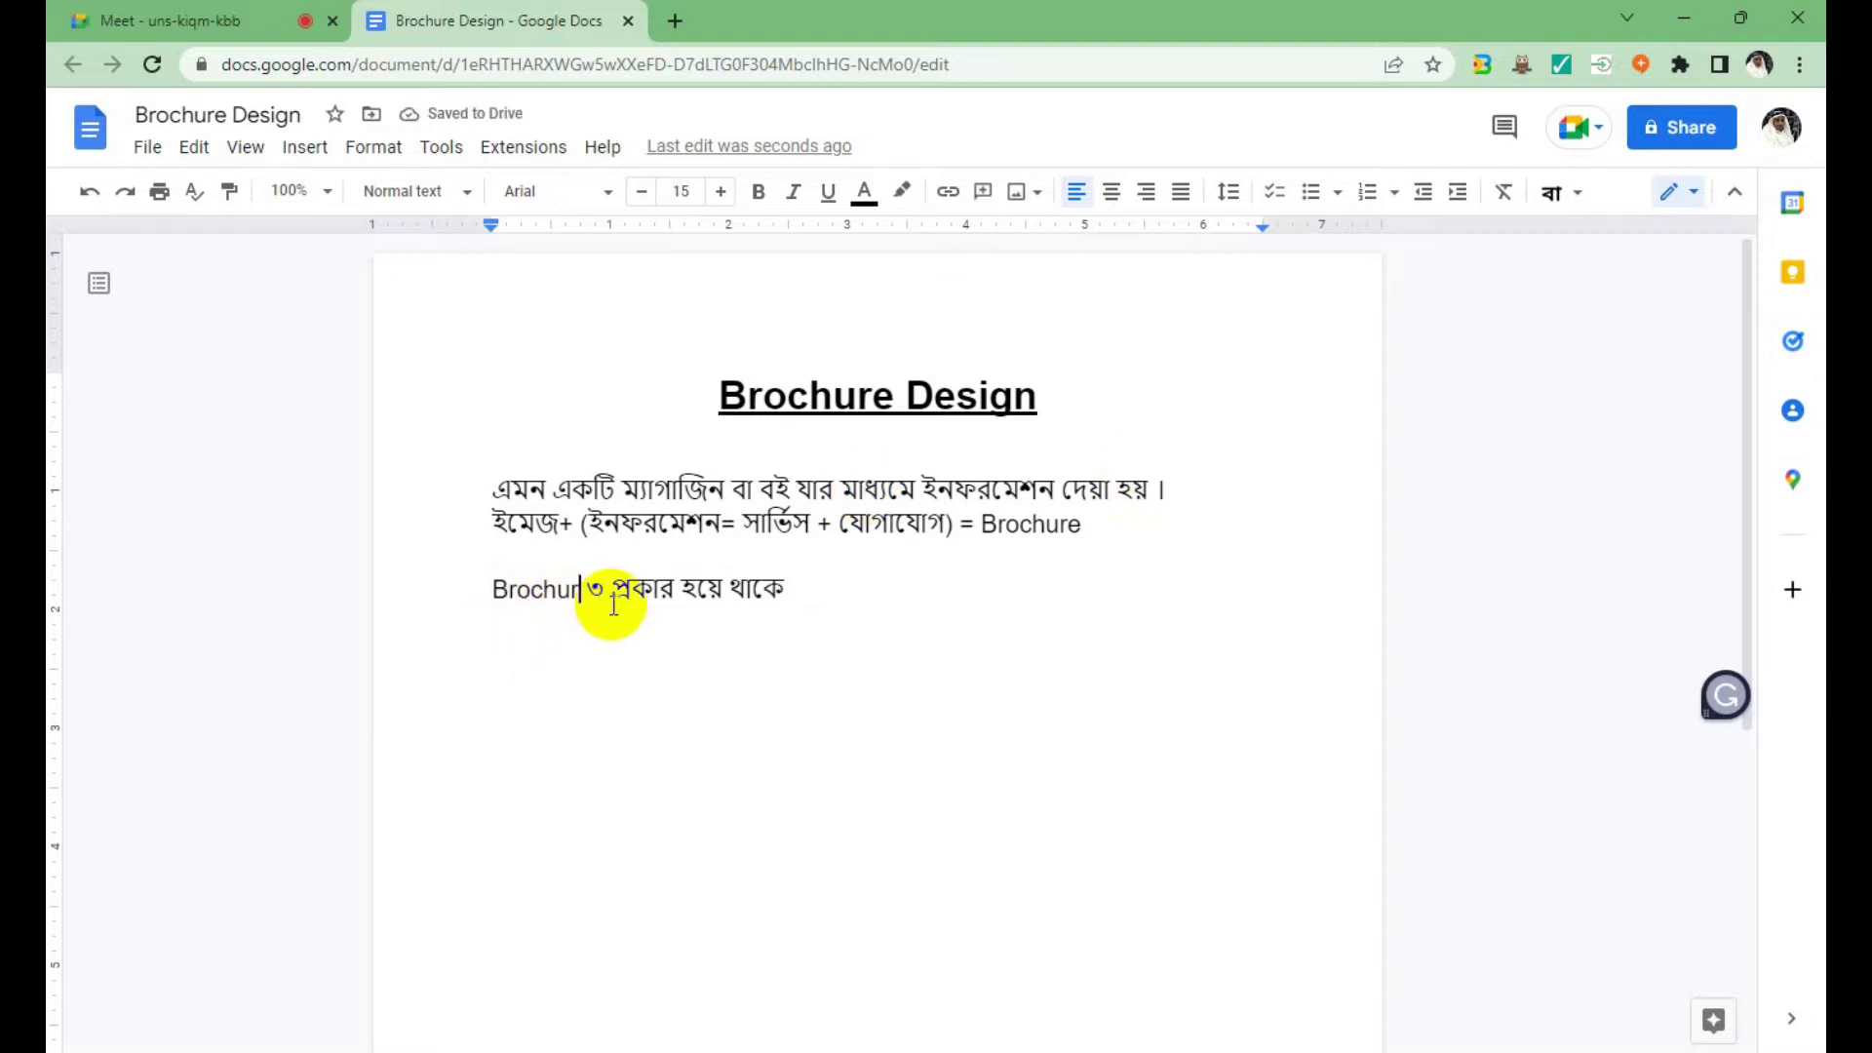
text(e)
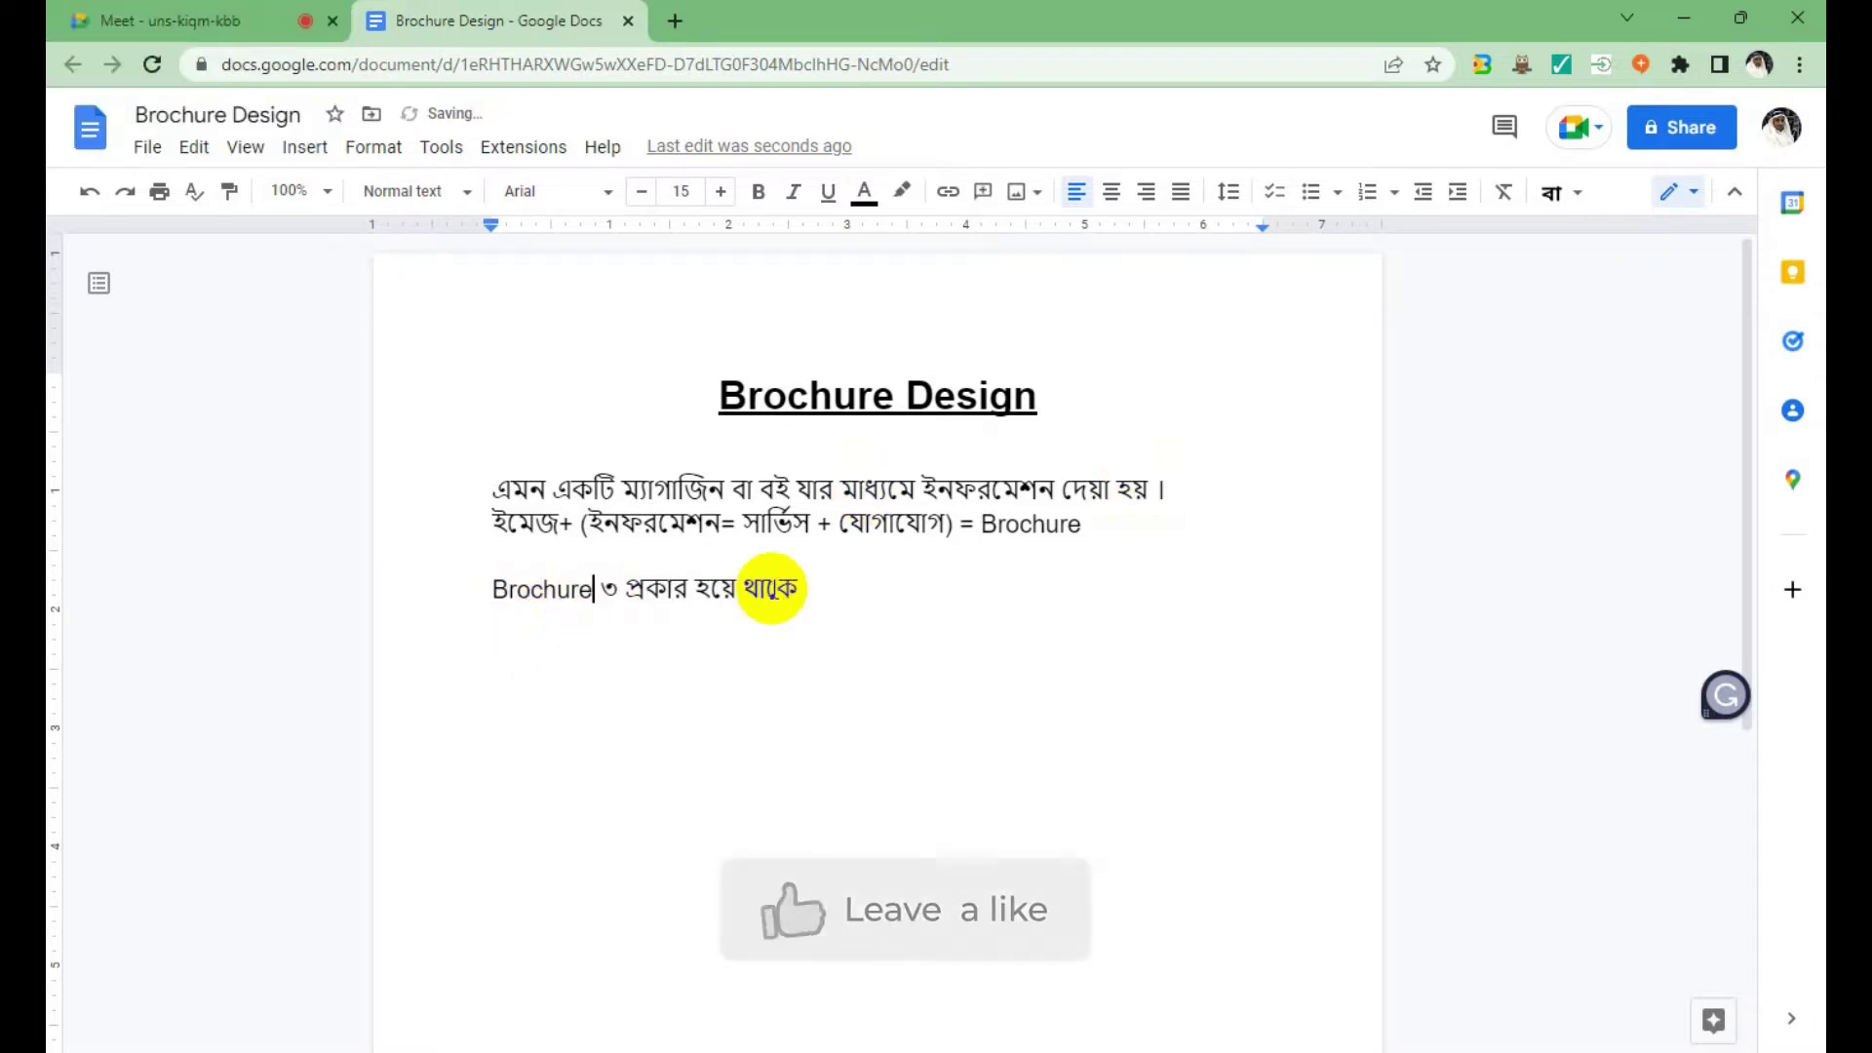
Start a numbered list with item 1 'Tri-Fold / Z- Fold Brochure', fix its spelling, and select it.
click(872, 605)
key(Down)
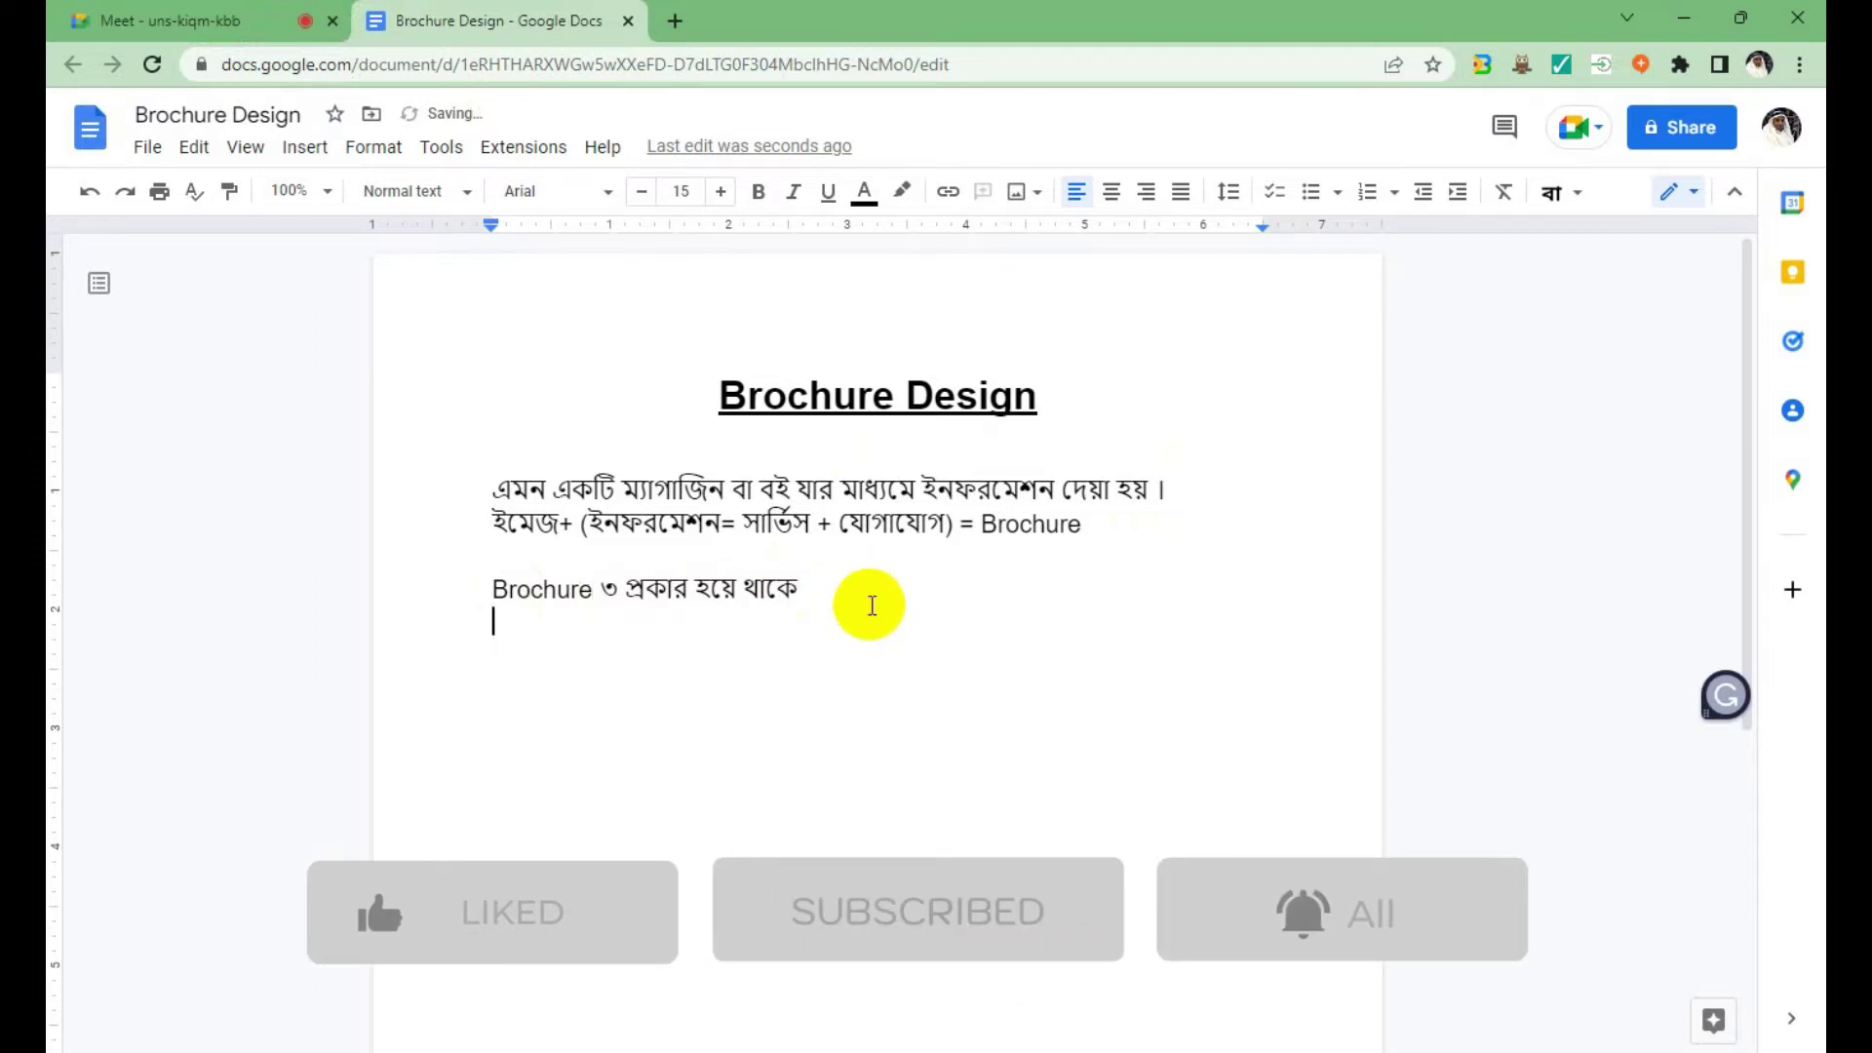
text(1.)
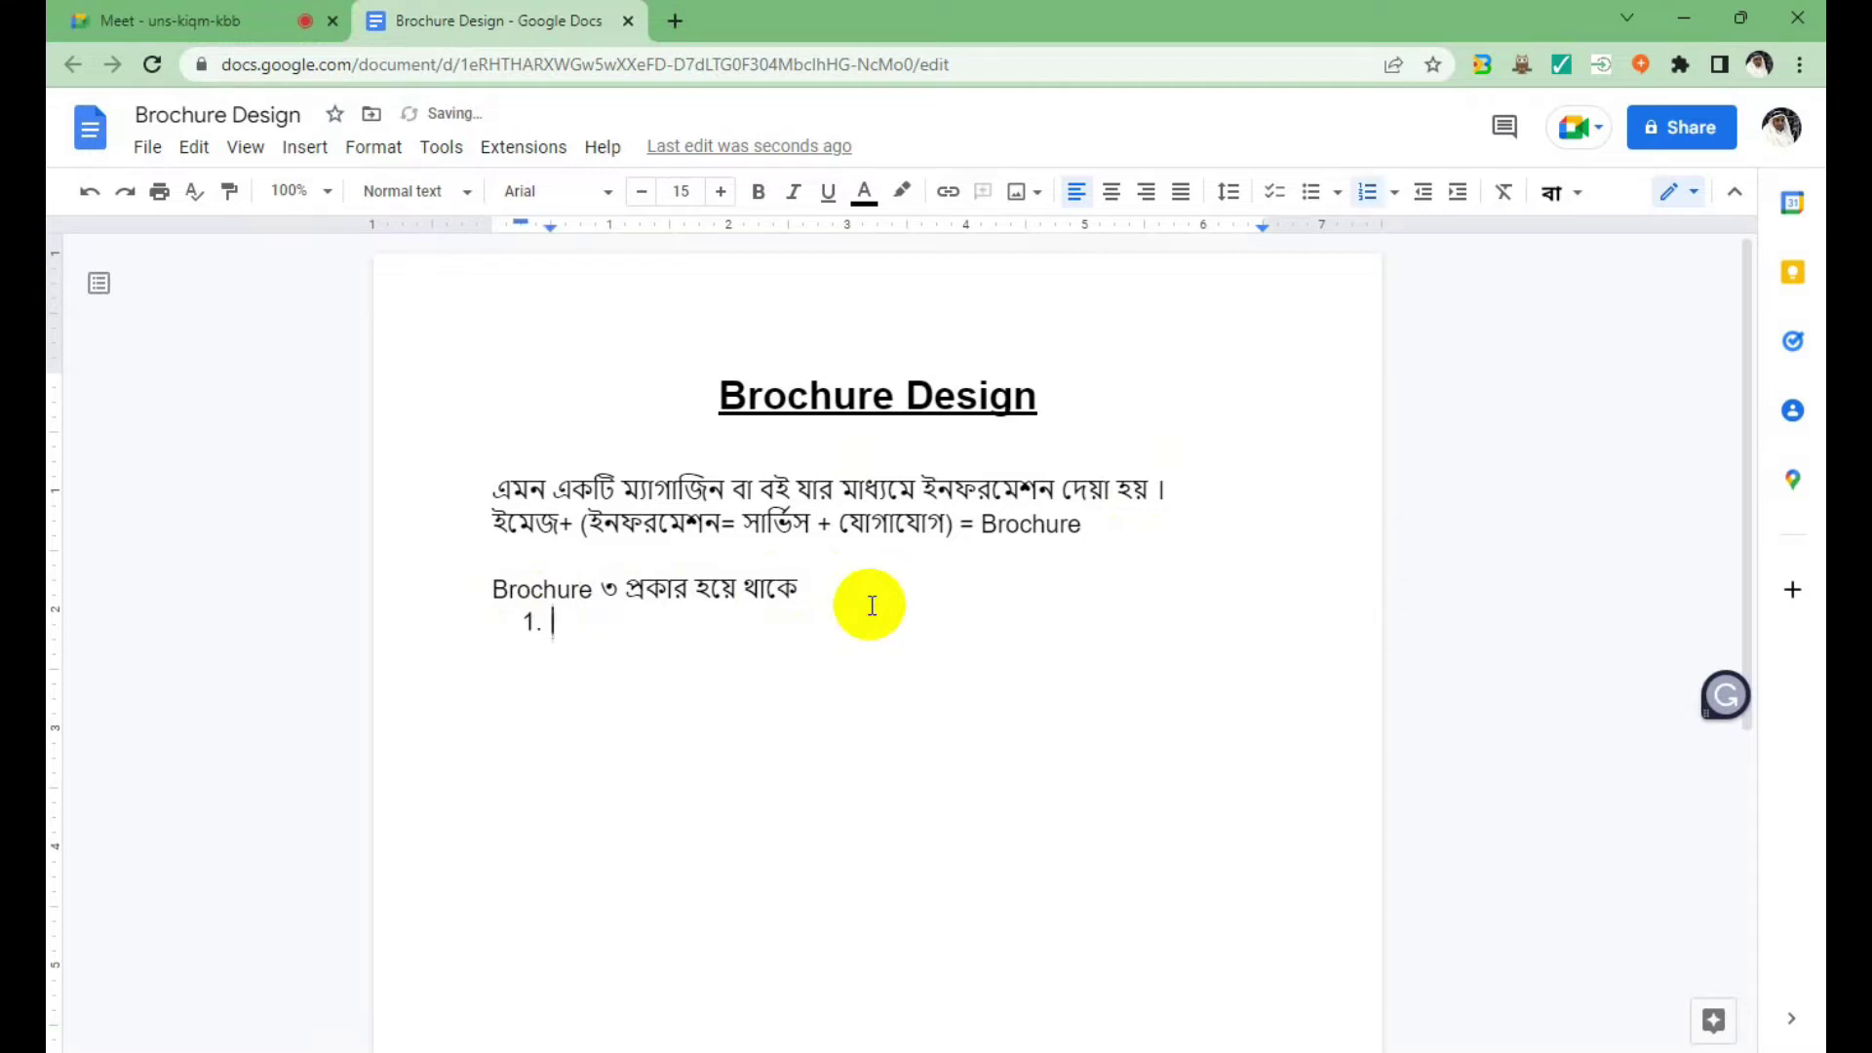
text( Tr)
text(Z- )
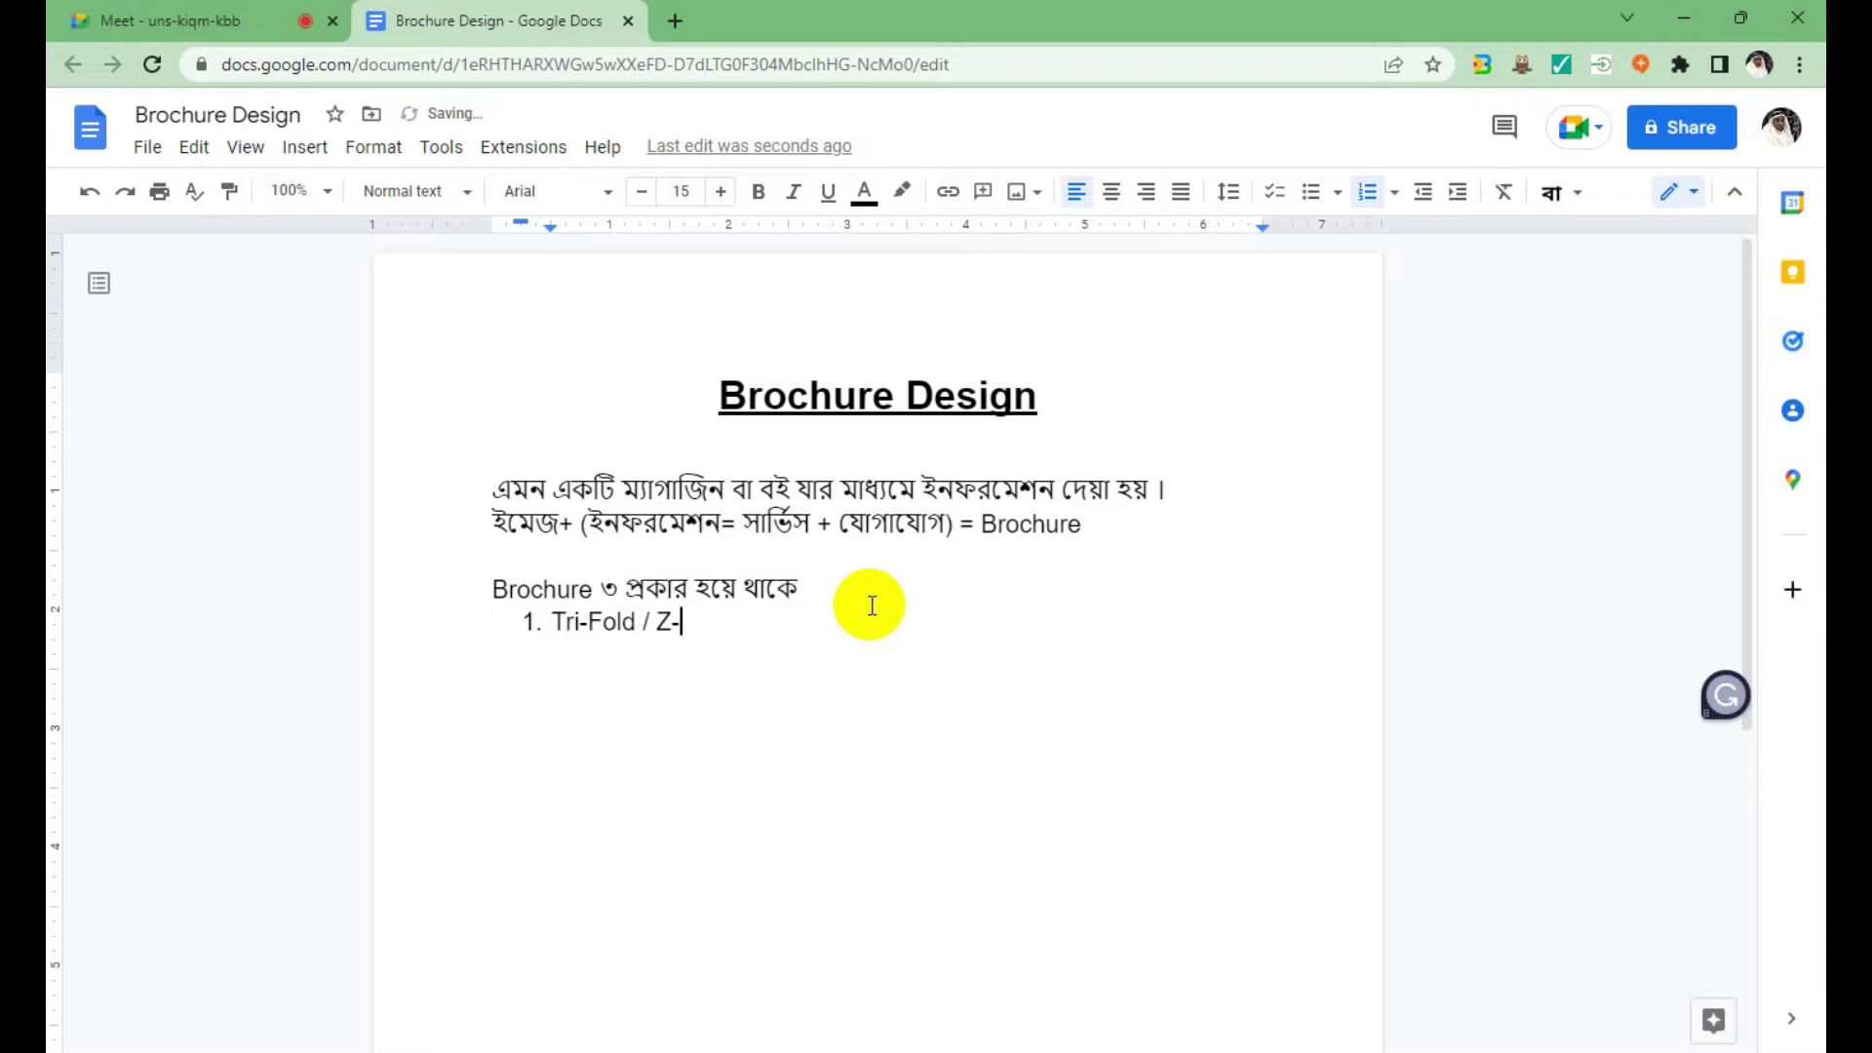
text(fo)
key(BackSpace)
key(BackSpace)
key(BackSpace)
key(BackSpace)
key(BackSpace)
text(rou)
text(chure)
click(800, 624)
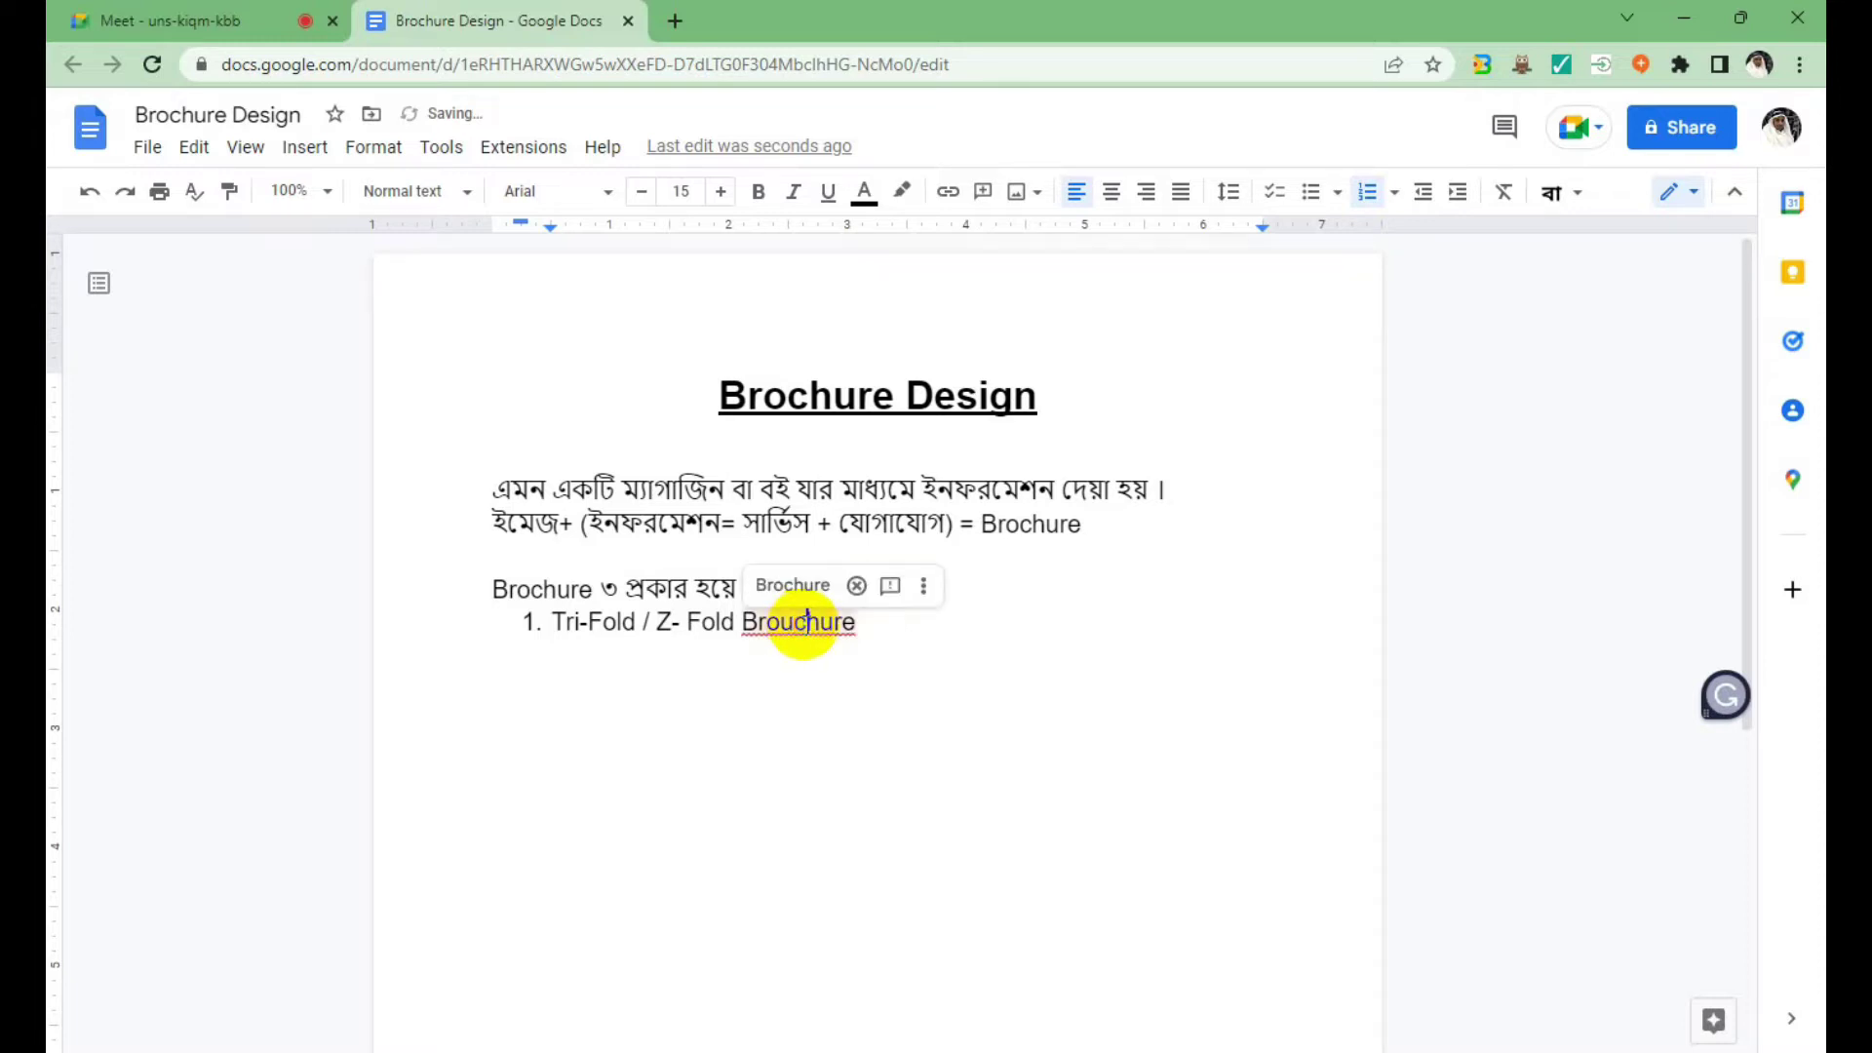
click(777, 585)
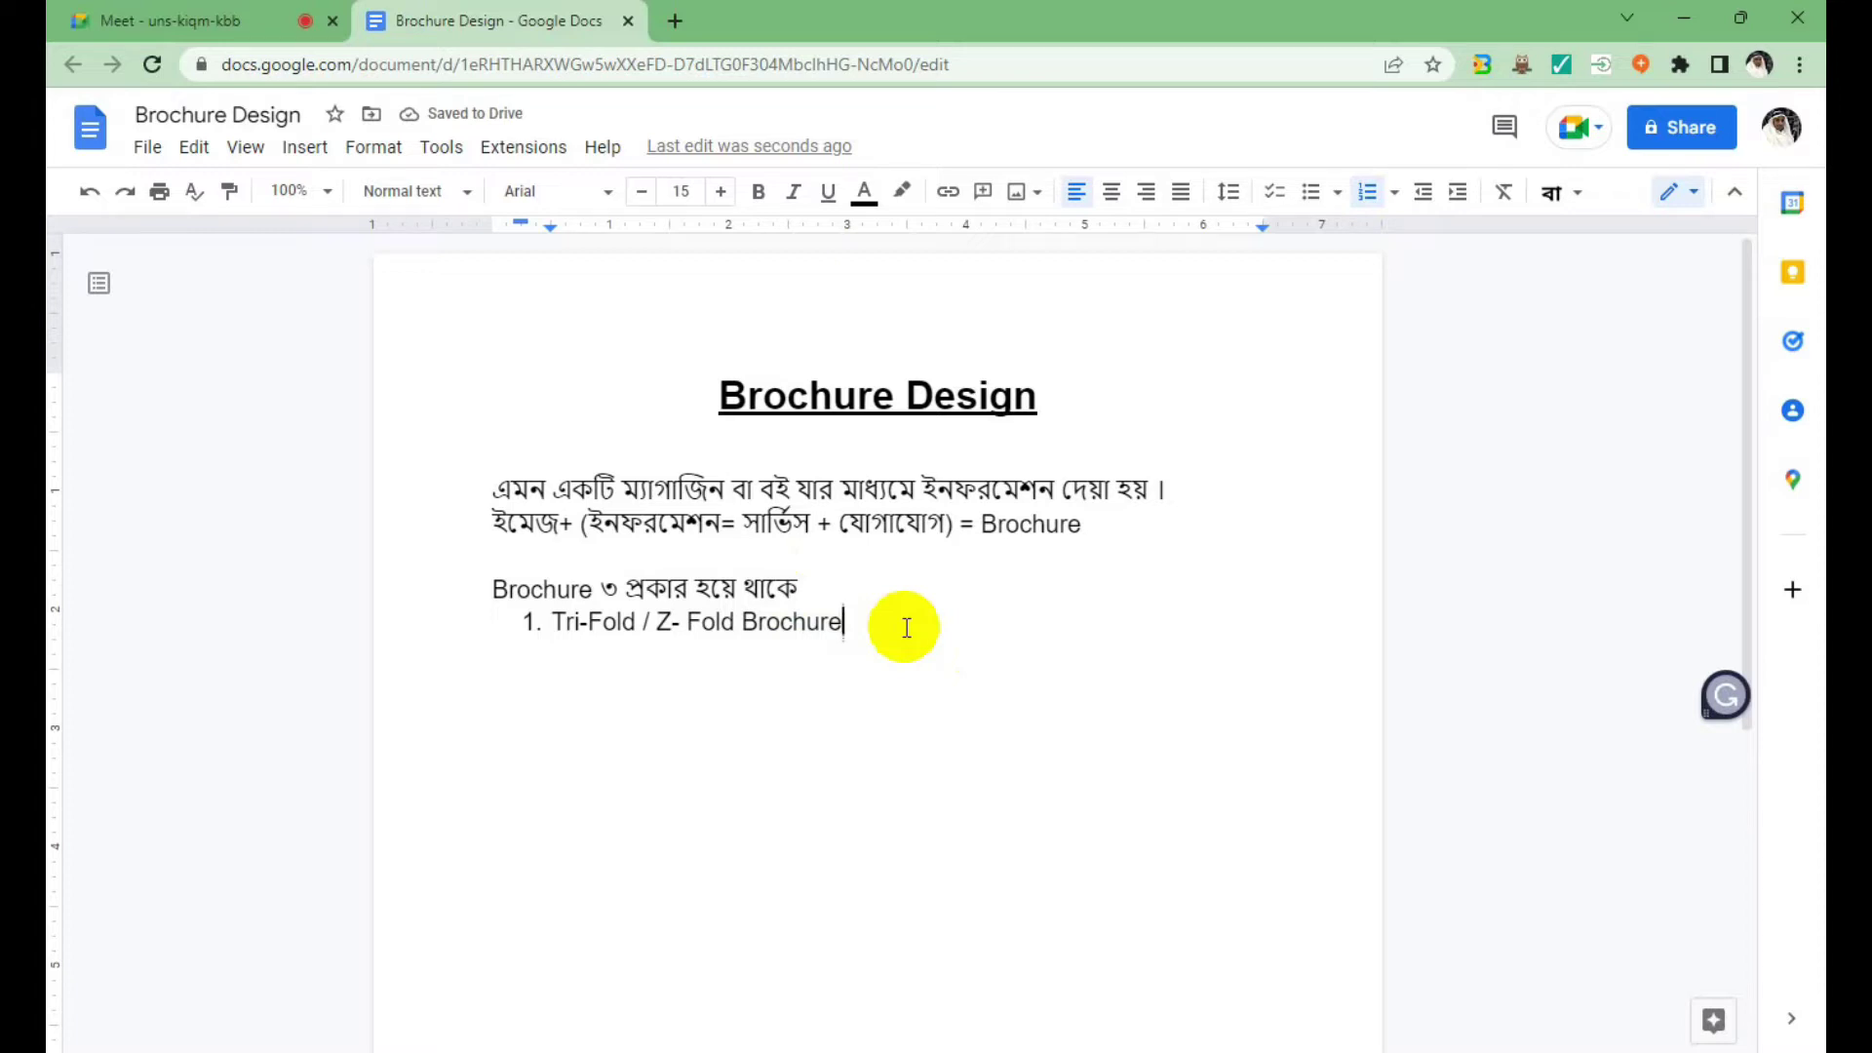
drag(846, 624, 549, 625)
key(ctrl+c)
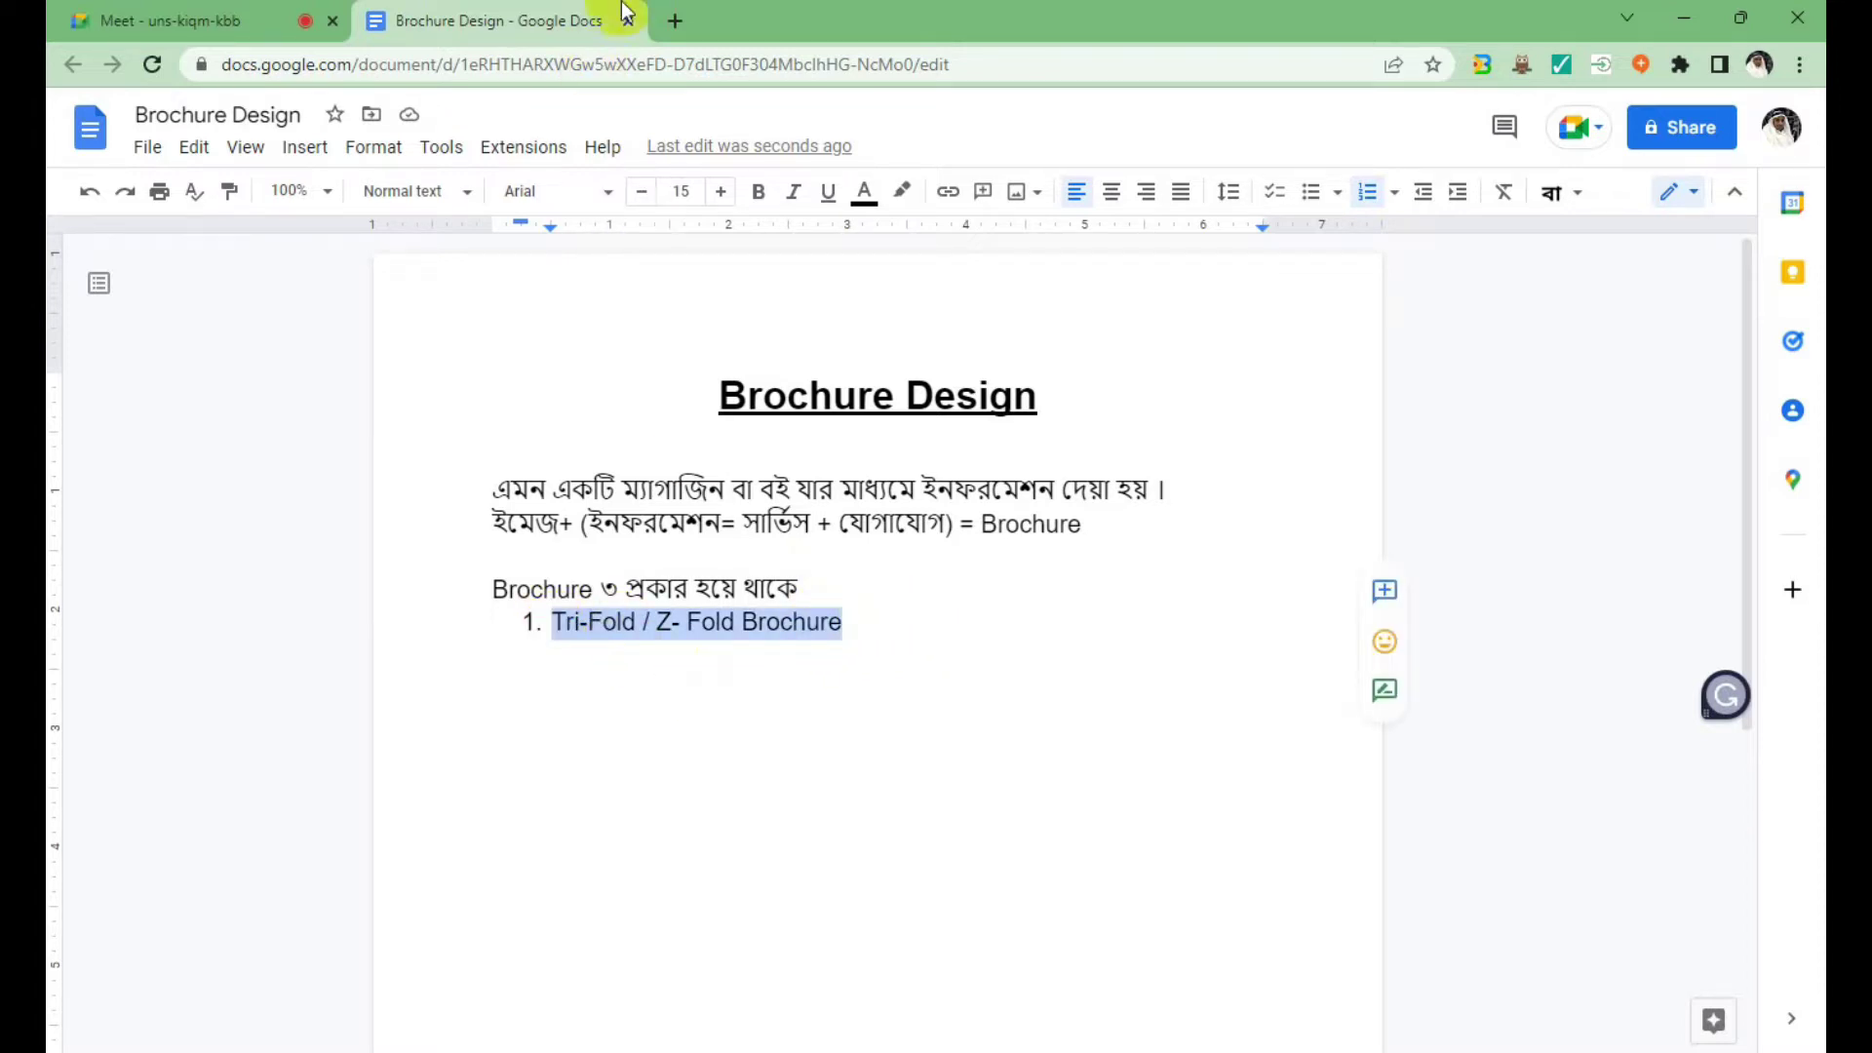
Search Google for 'Tri-Fold / Z- Fold Brochure' in a new tab and view image results.
click(675, 21)
click(785, 68)
key(ctrl+v)
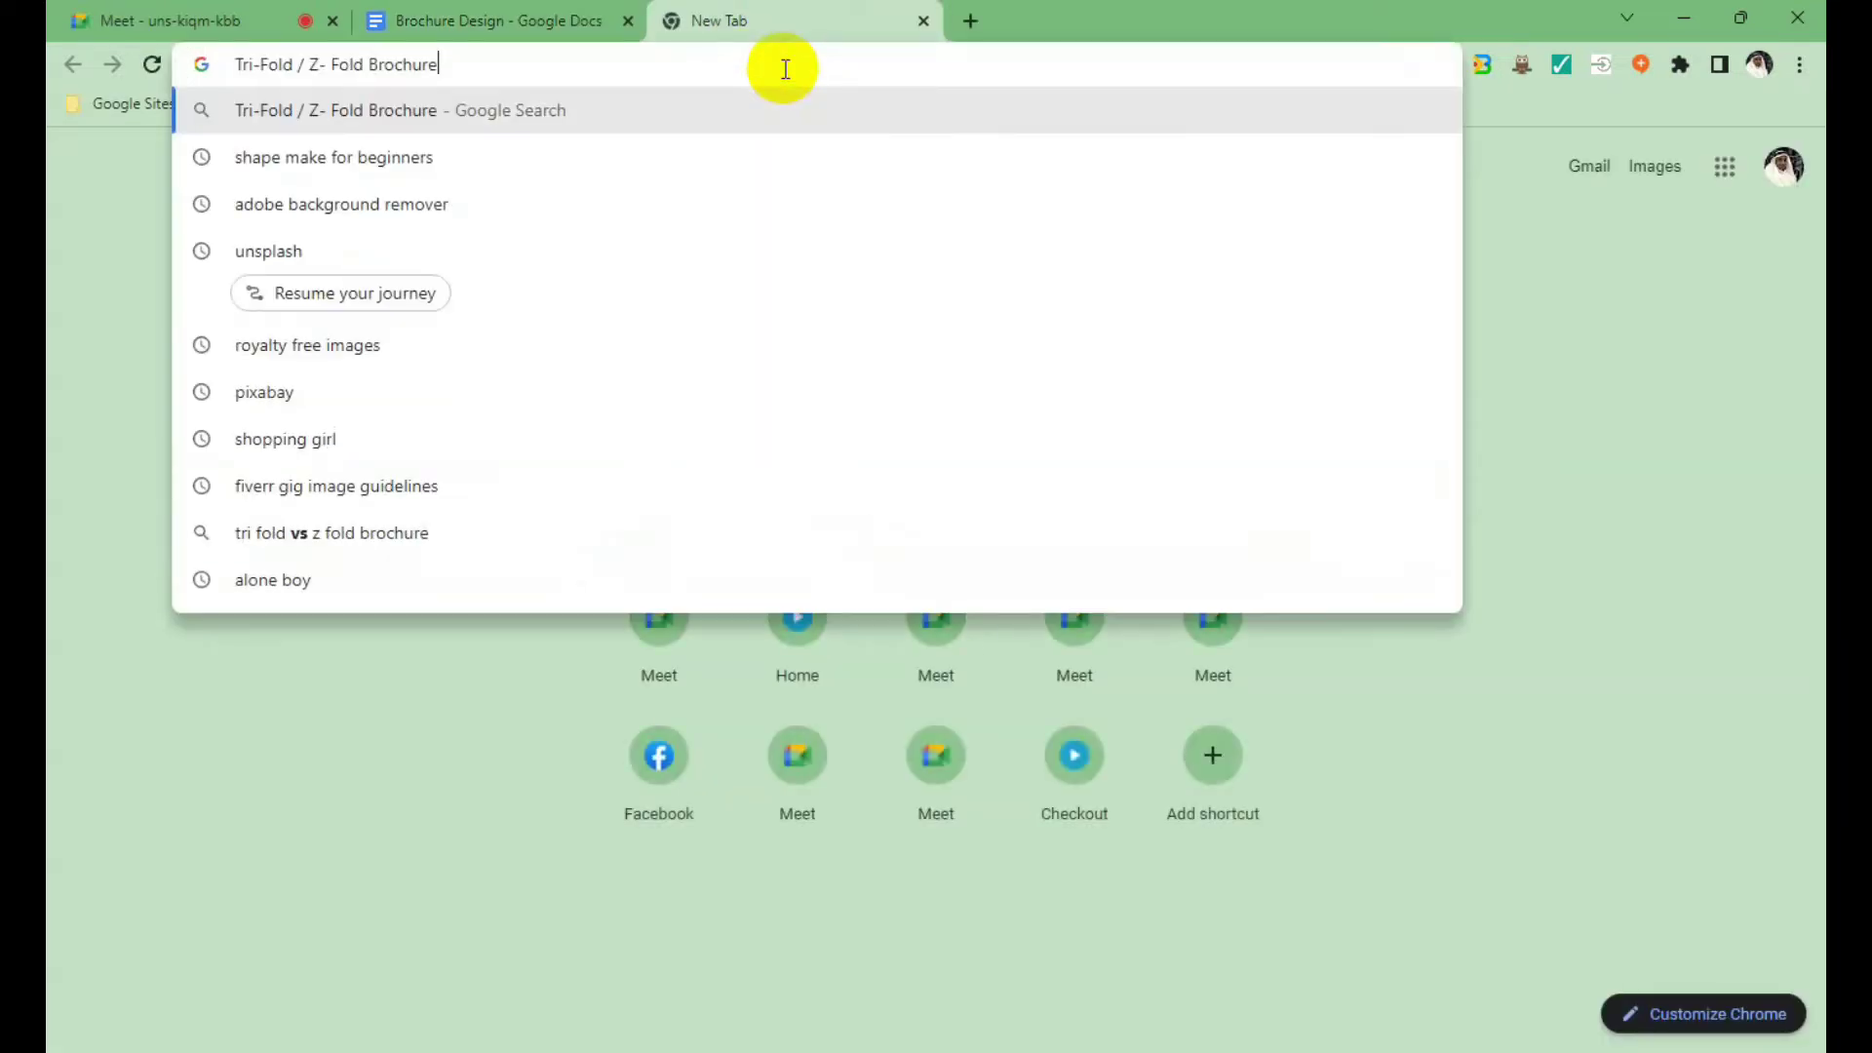
key(Return)
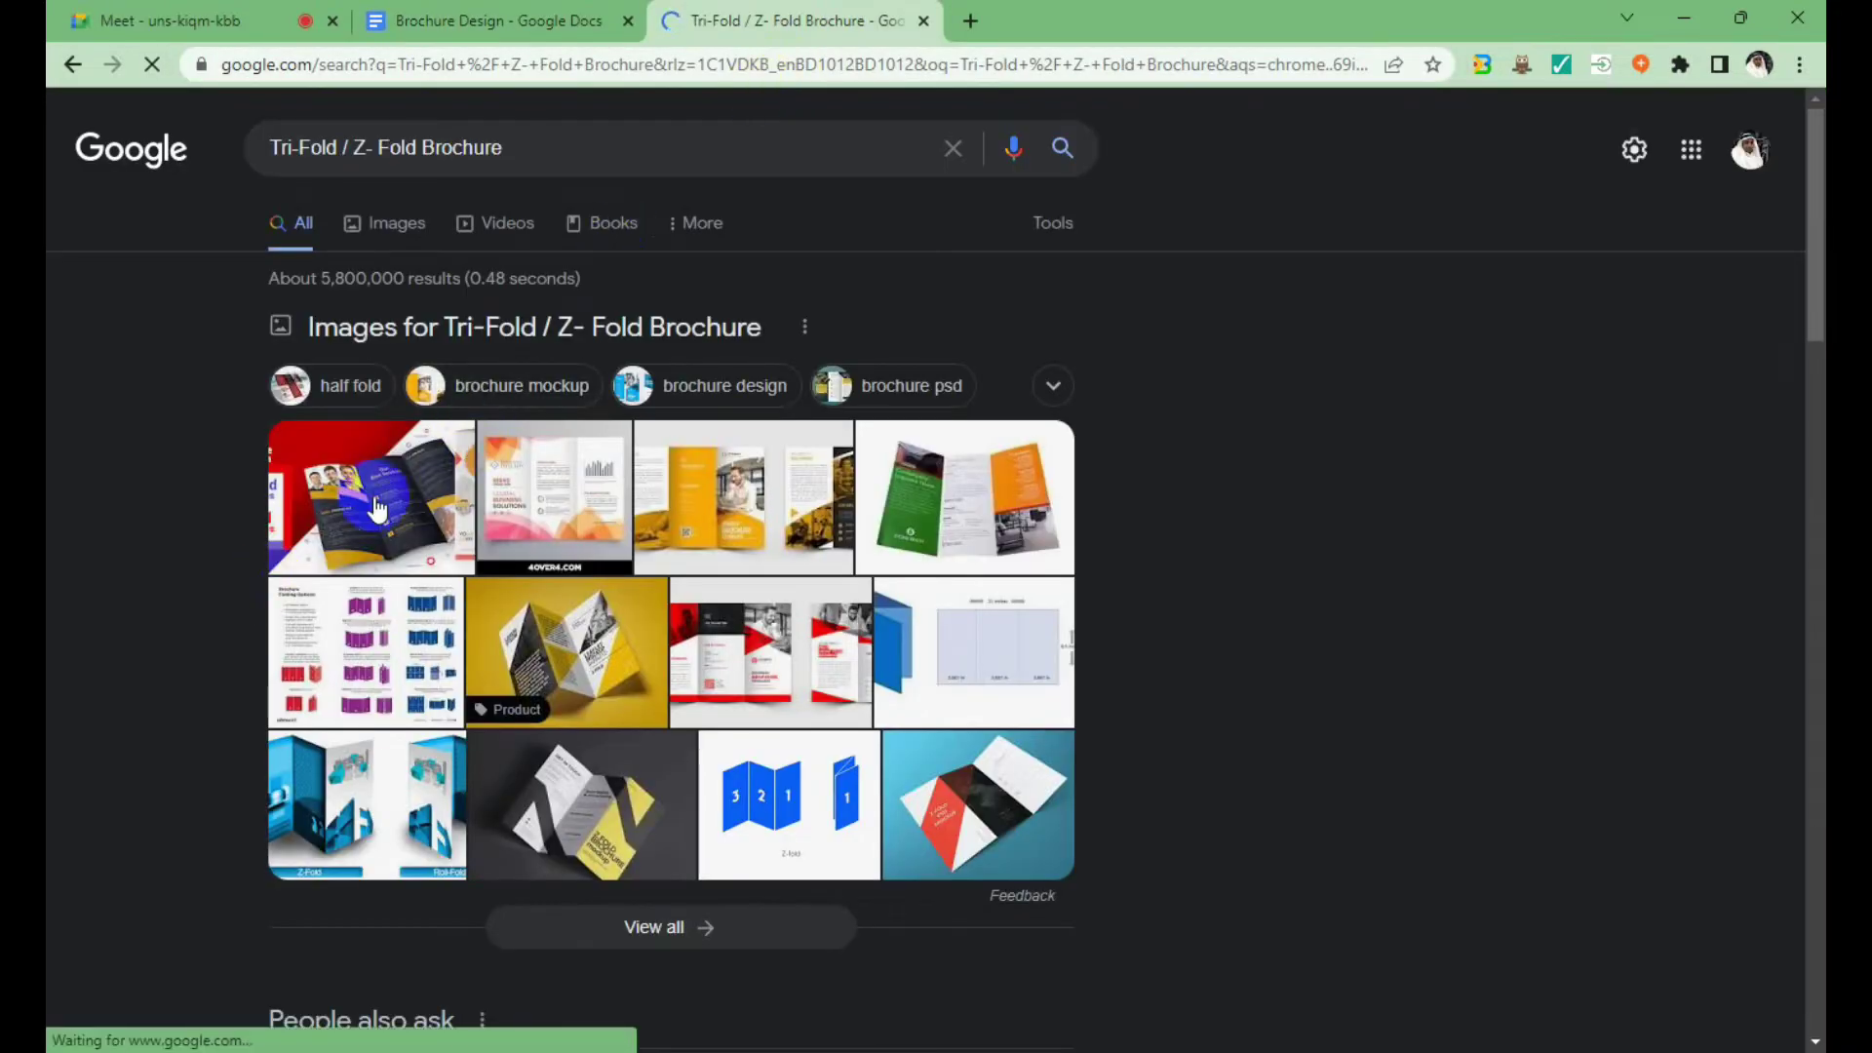
click(691, 335)
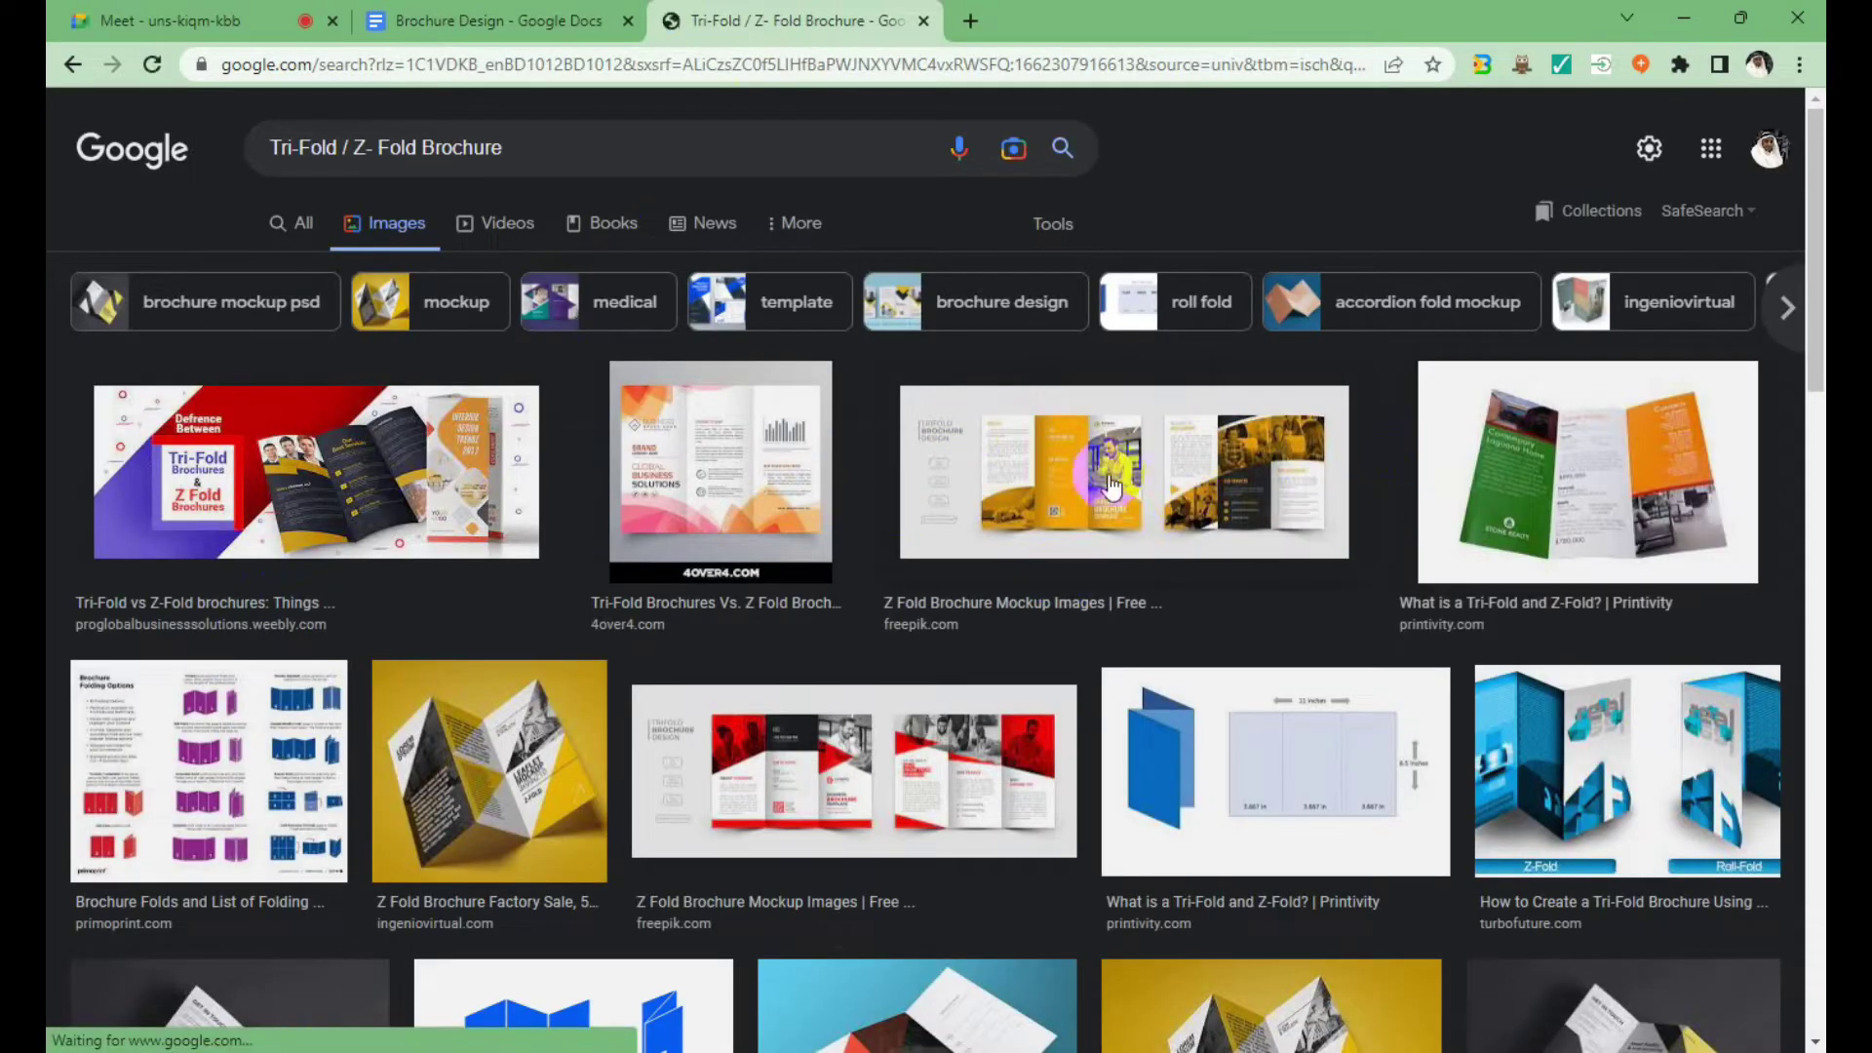
Preview tri-fold, yellow Z-fold and red Z-fold mockup images, then minimise Chrome.
click(719, 454)
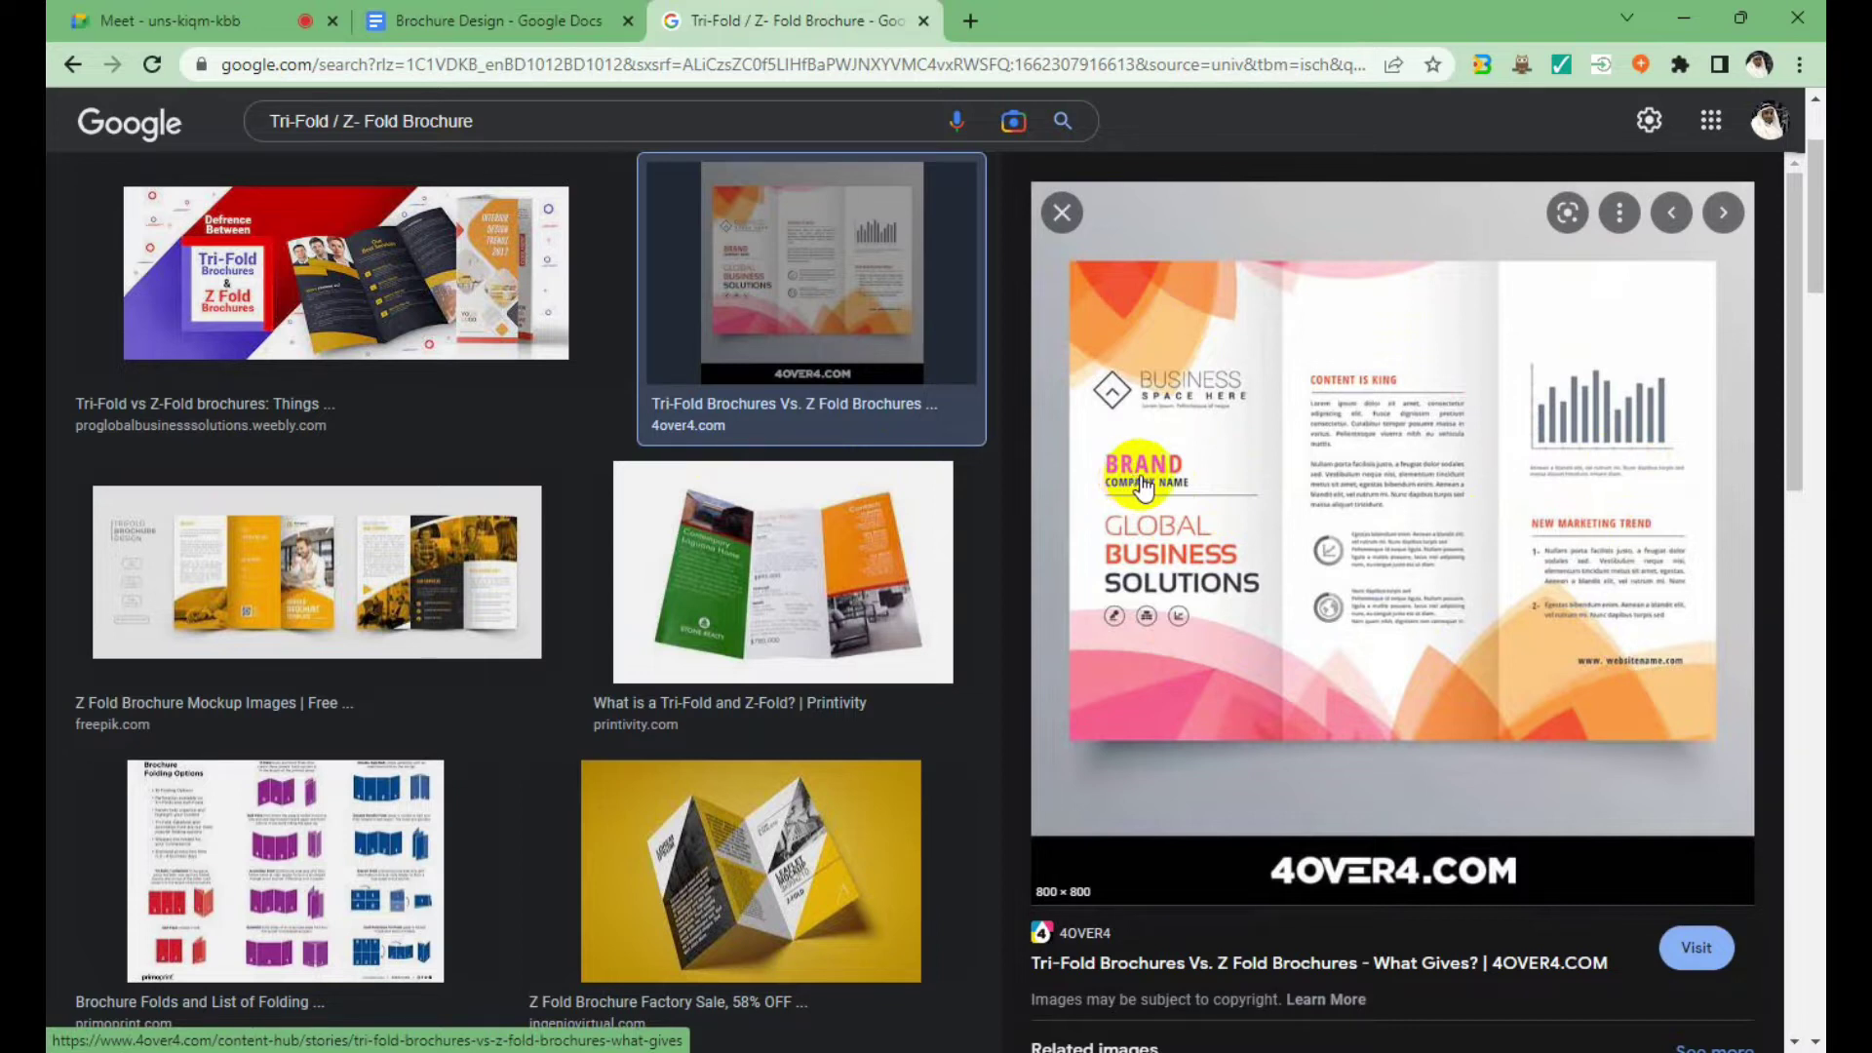
scroll(1394, 468, down, 4)
click(946, 813)
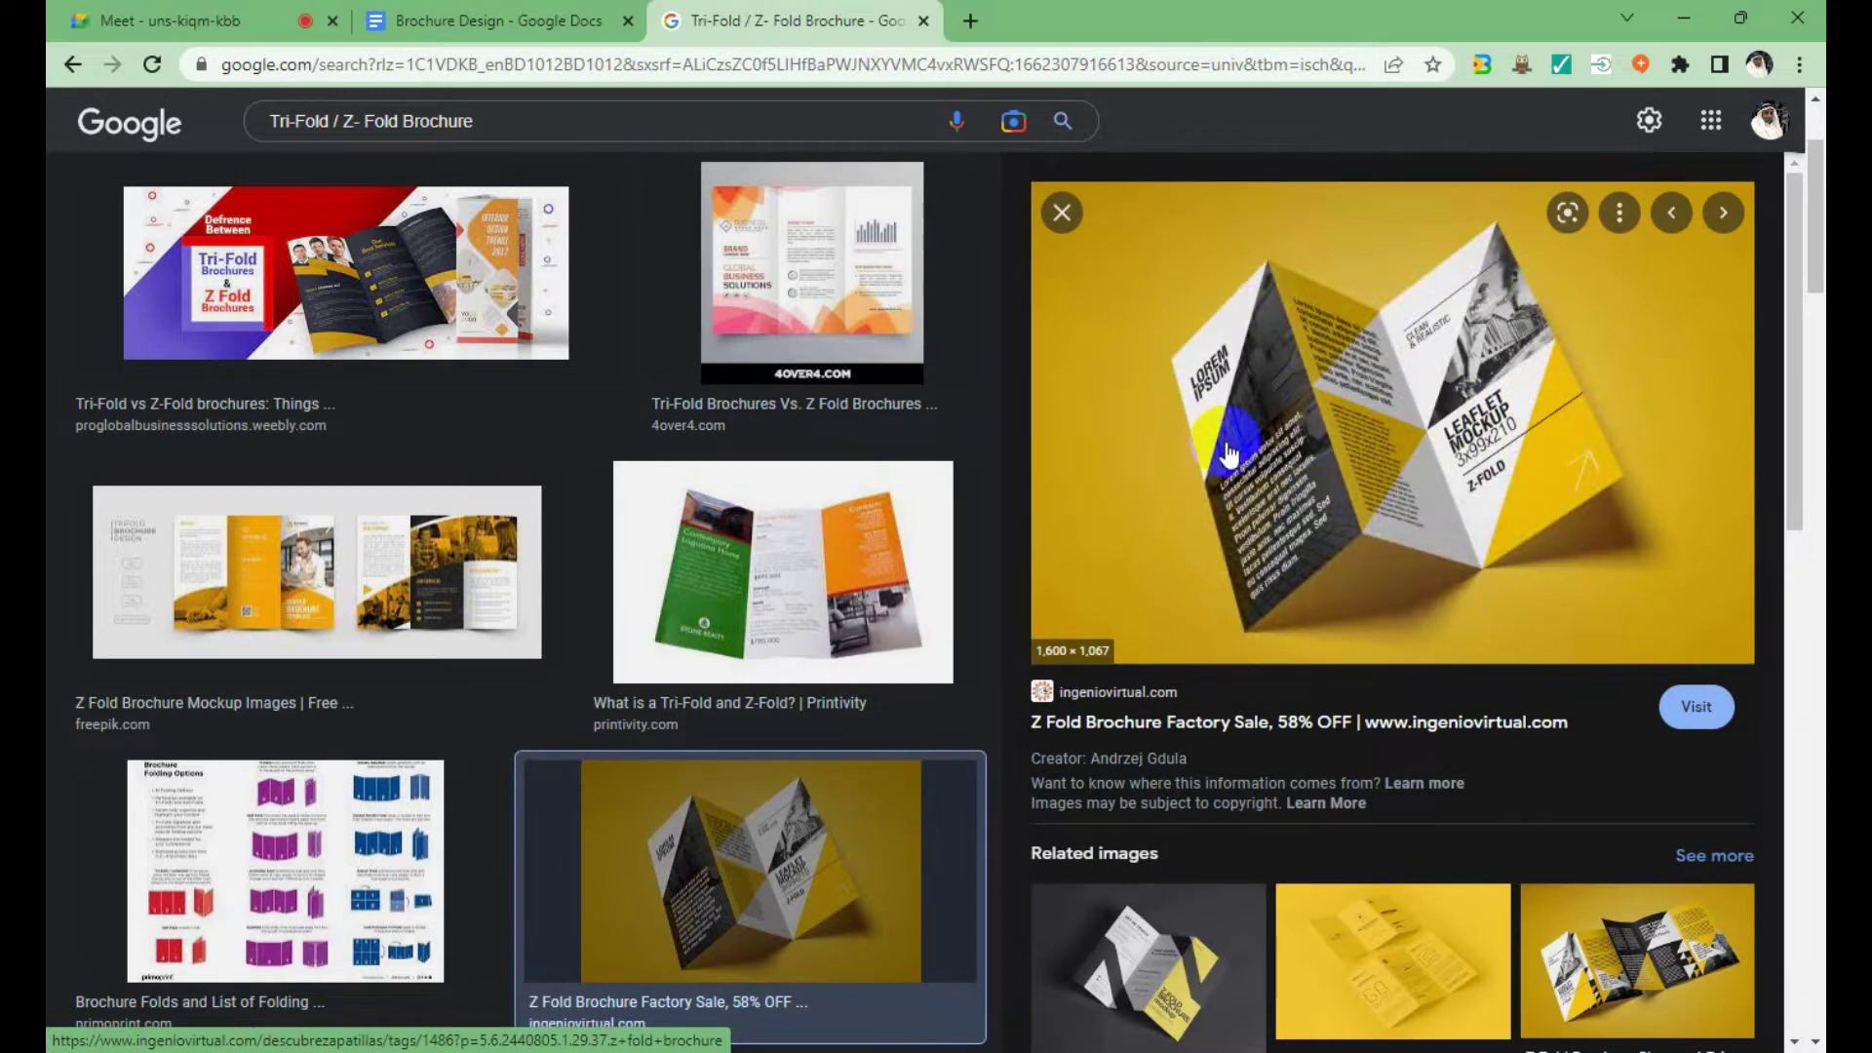
scroll(1226, 449, down, 6)
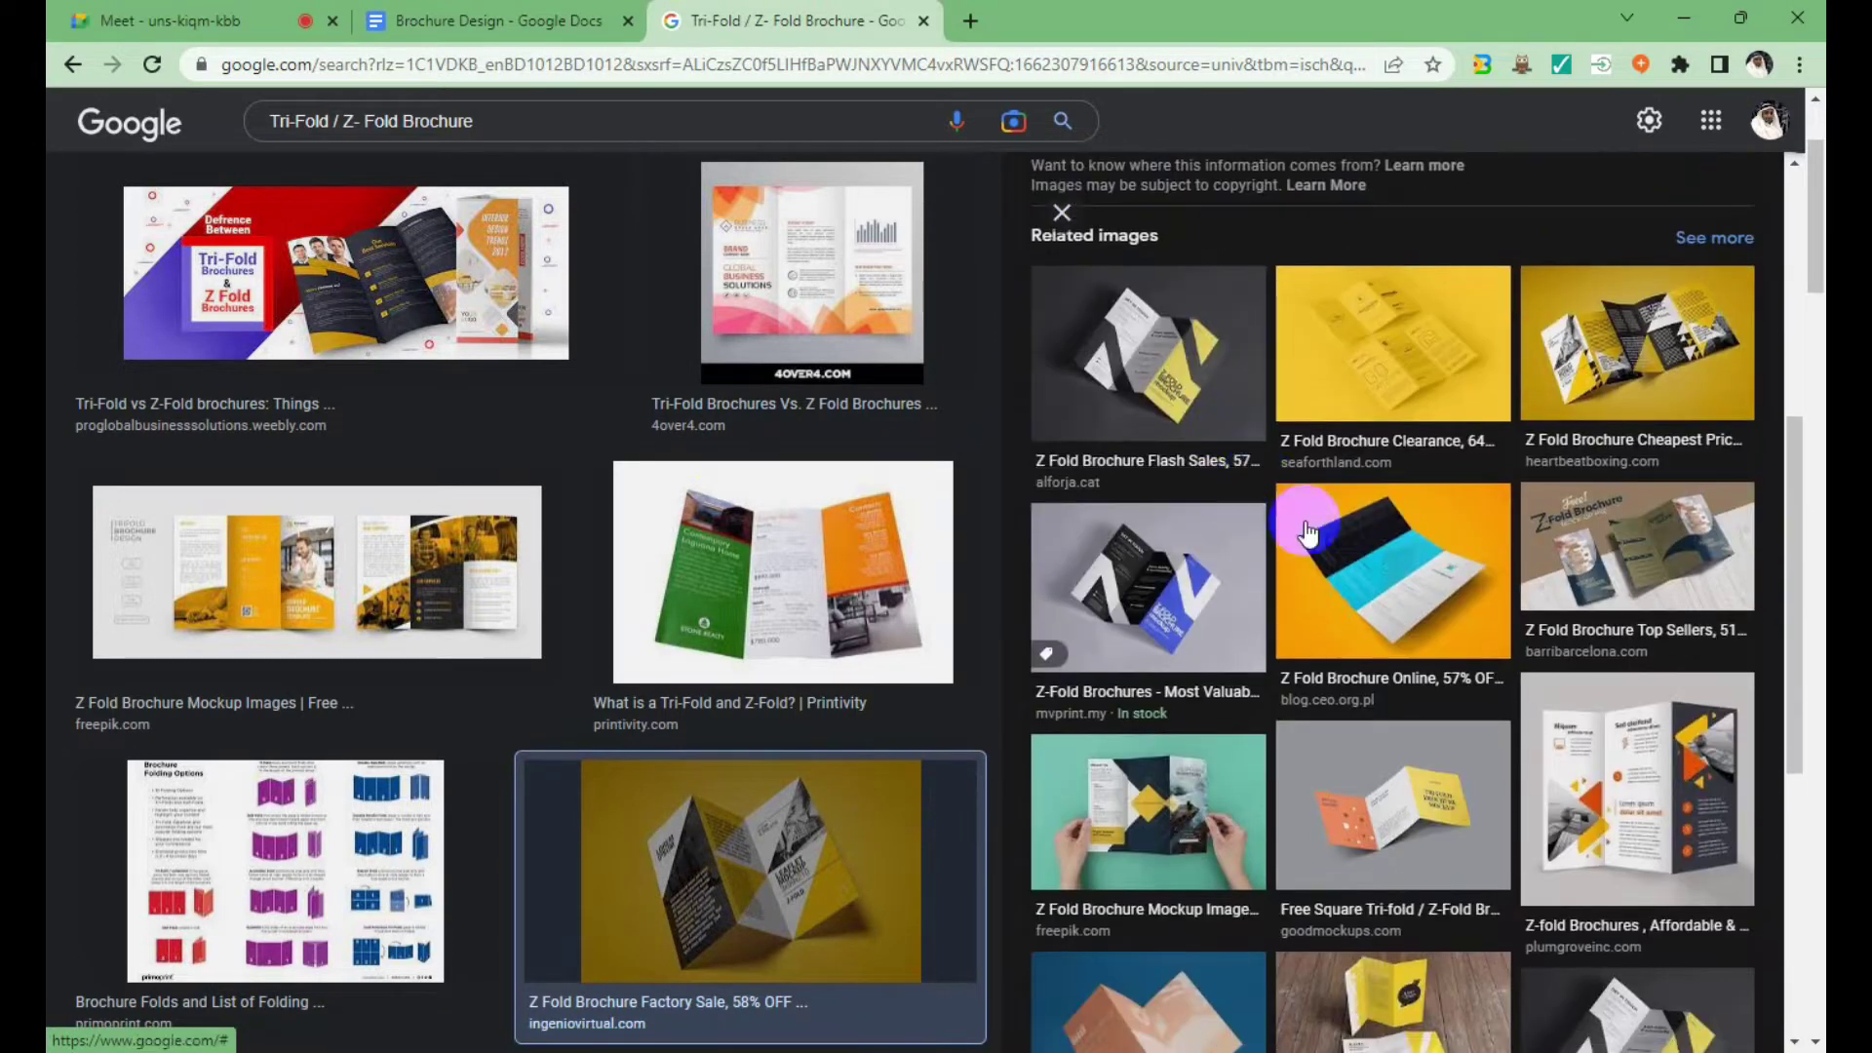
scroll(689, 492, down, 1)
scroll(689, 493, down, 3)
scroll(689, 493, down, 5)
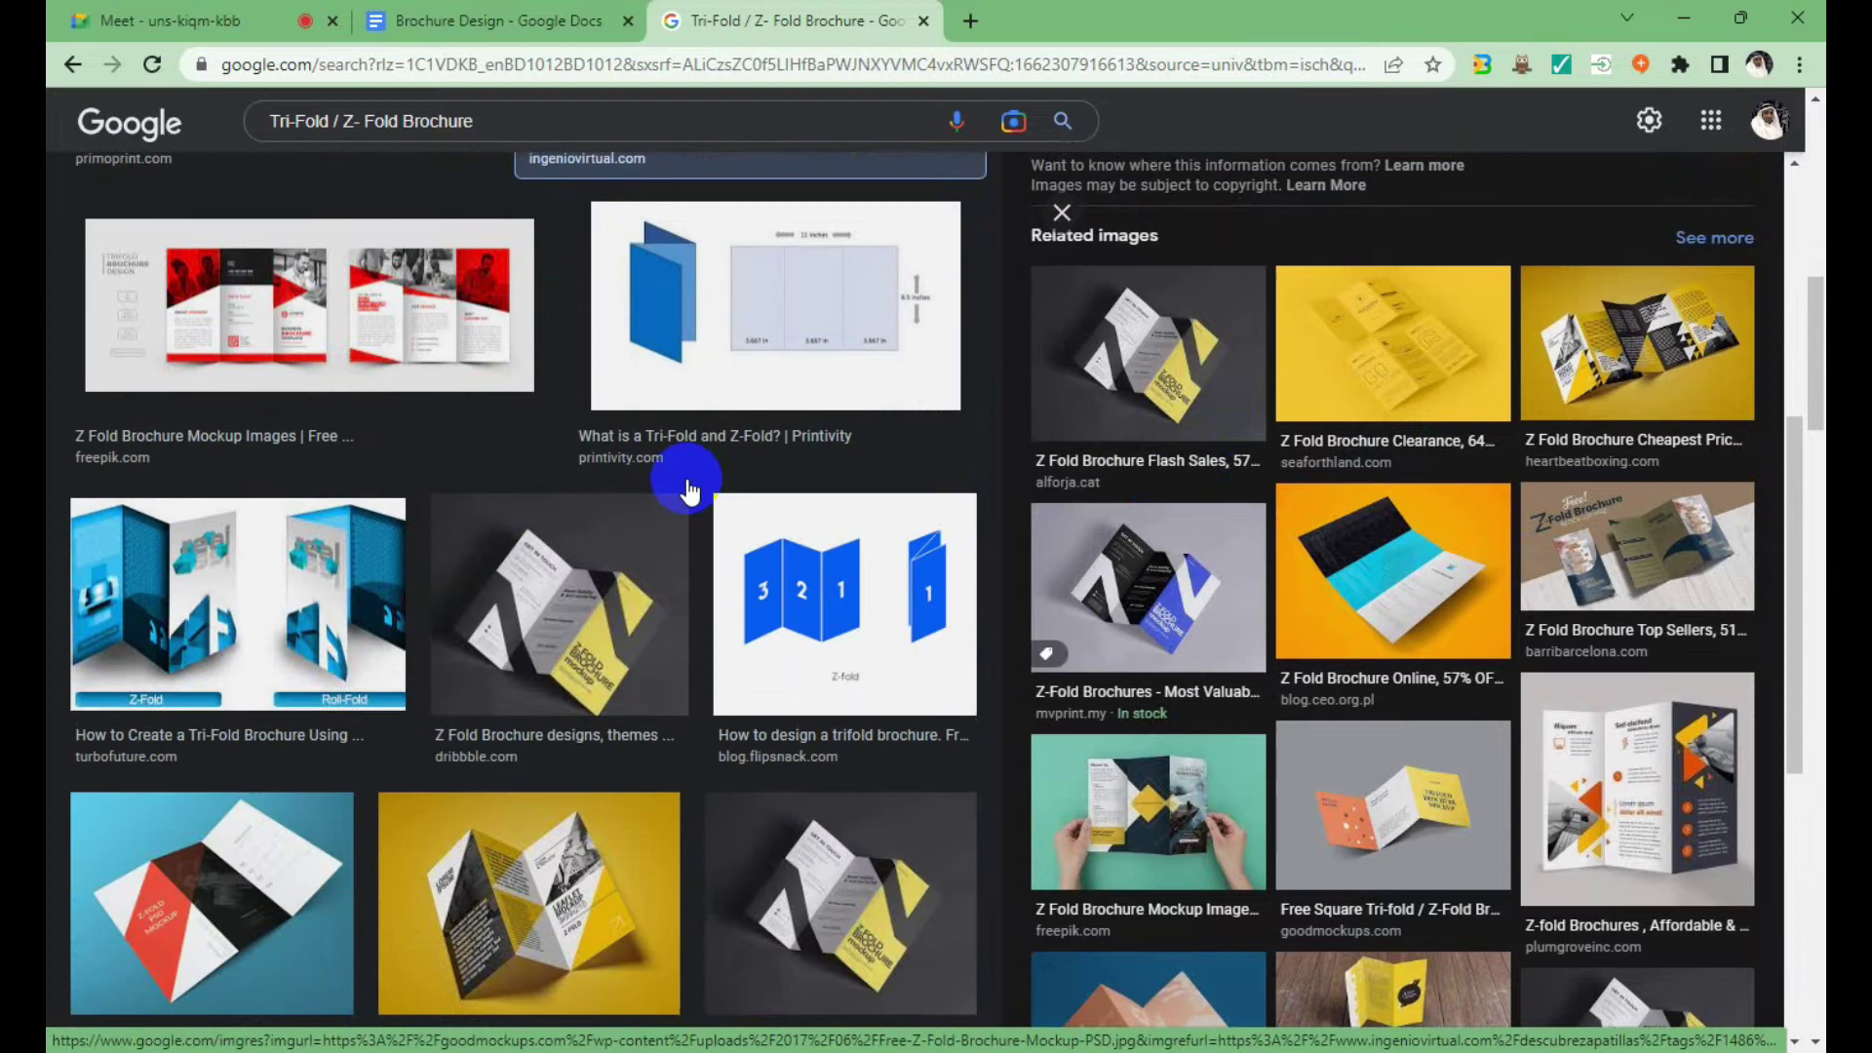
click(458, 351)
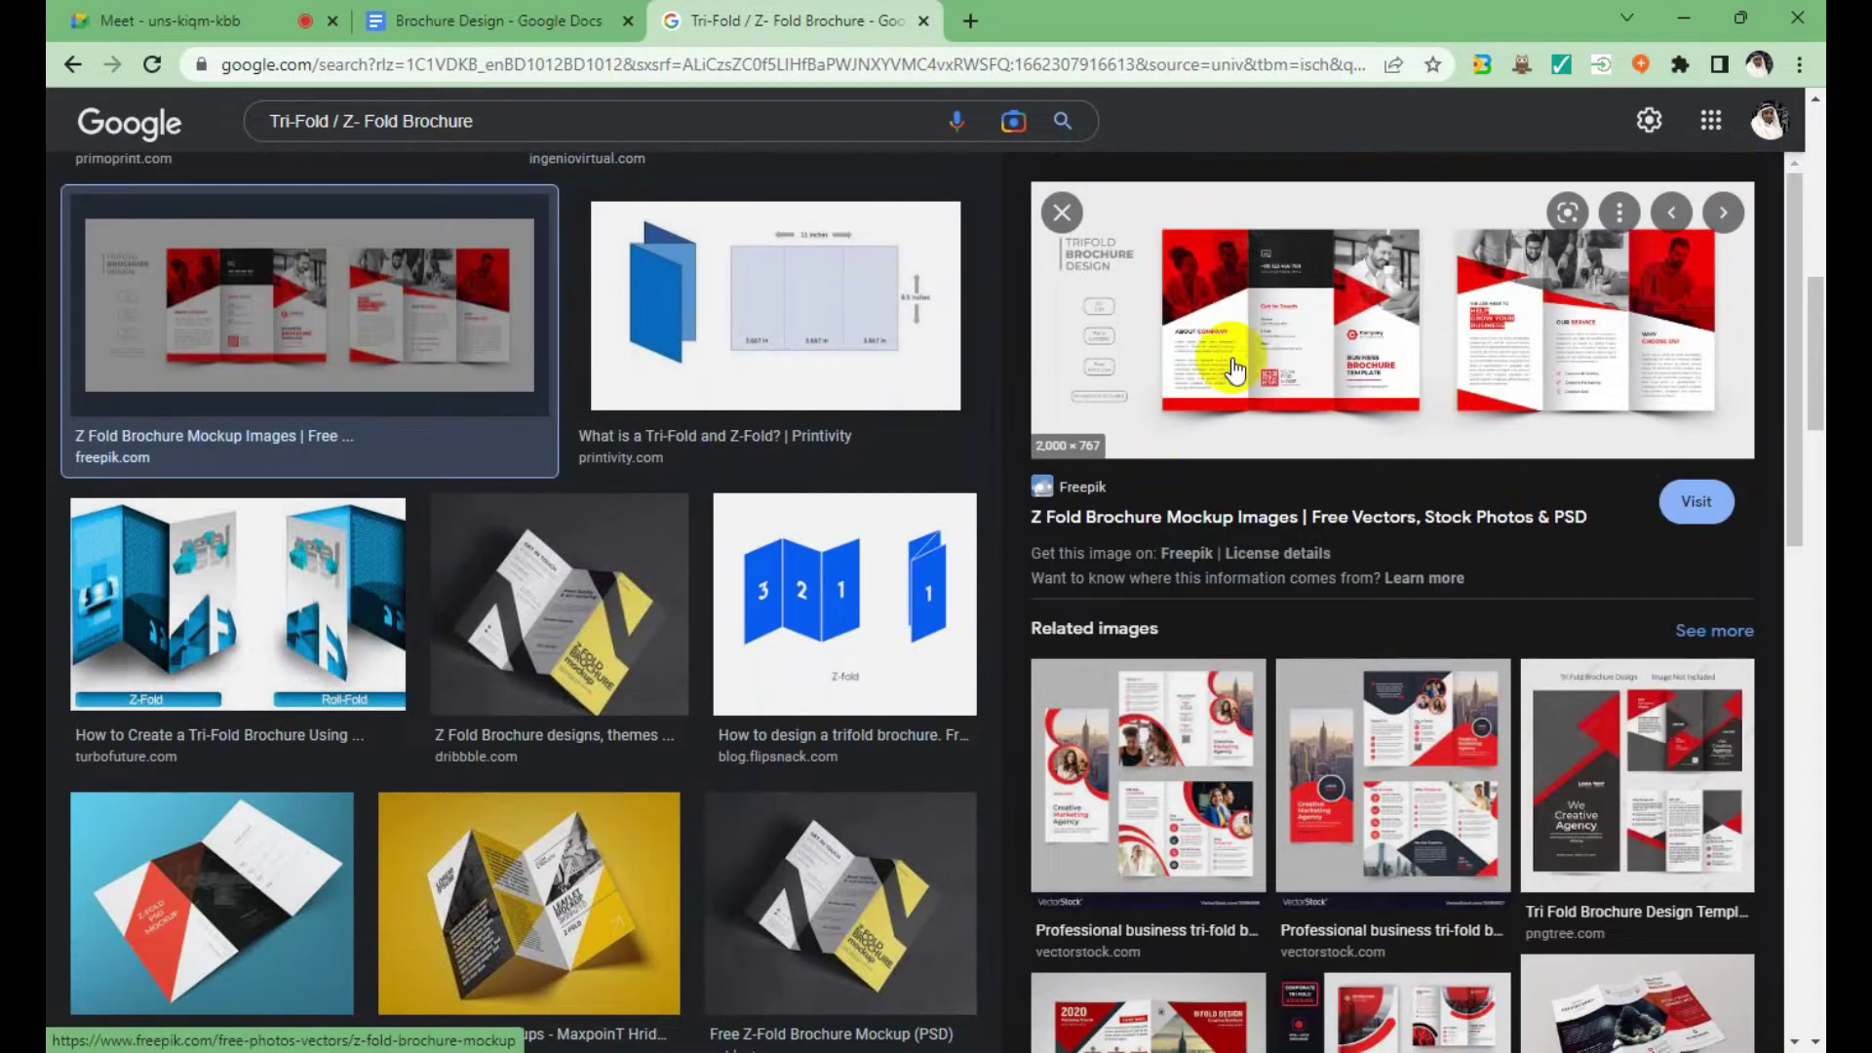
mouse_move(1392, 319)
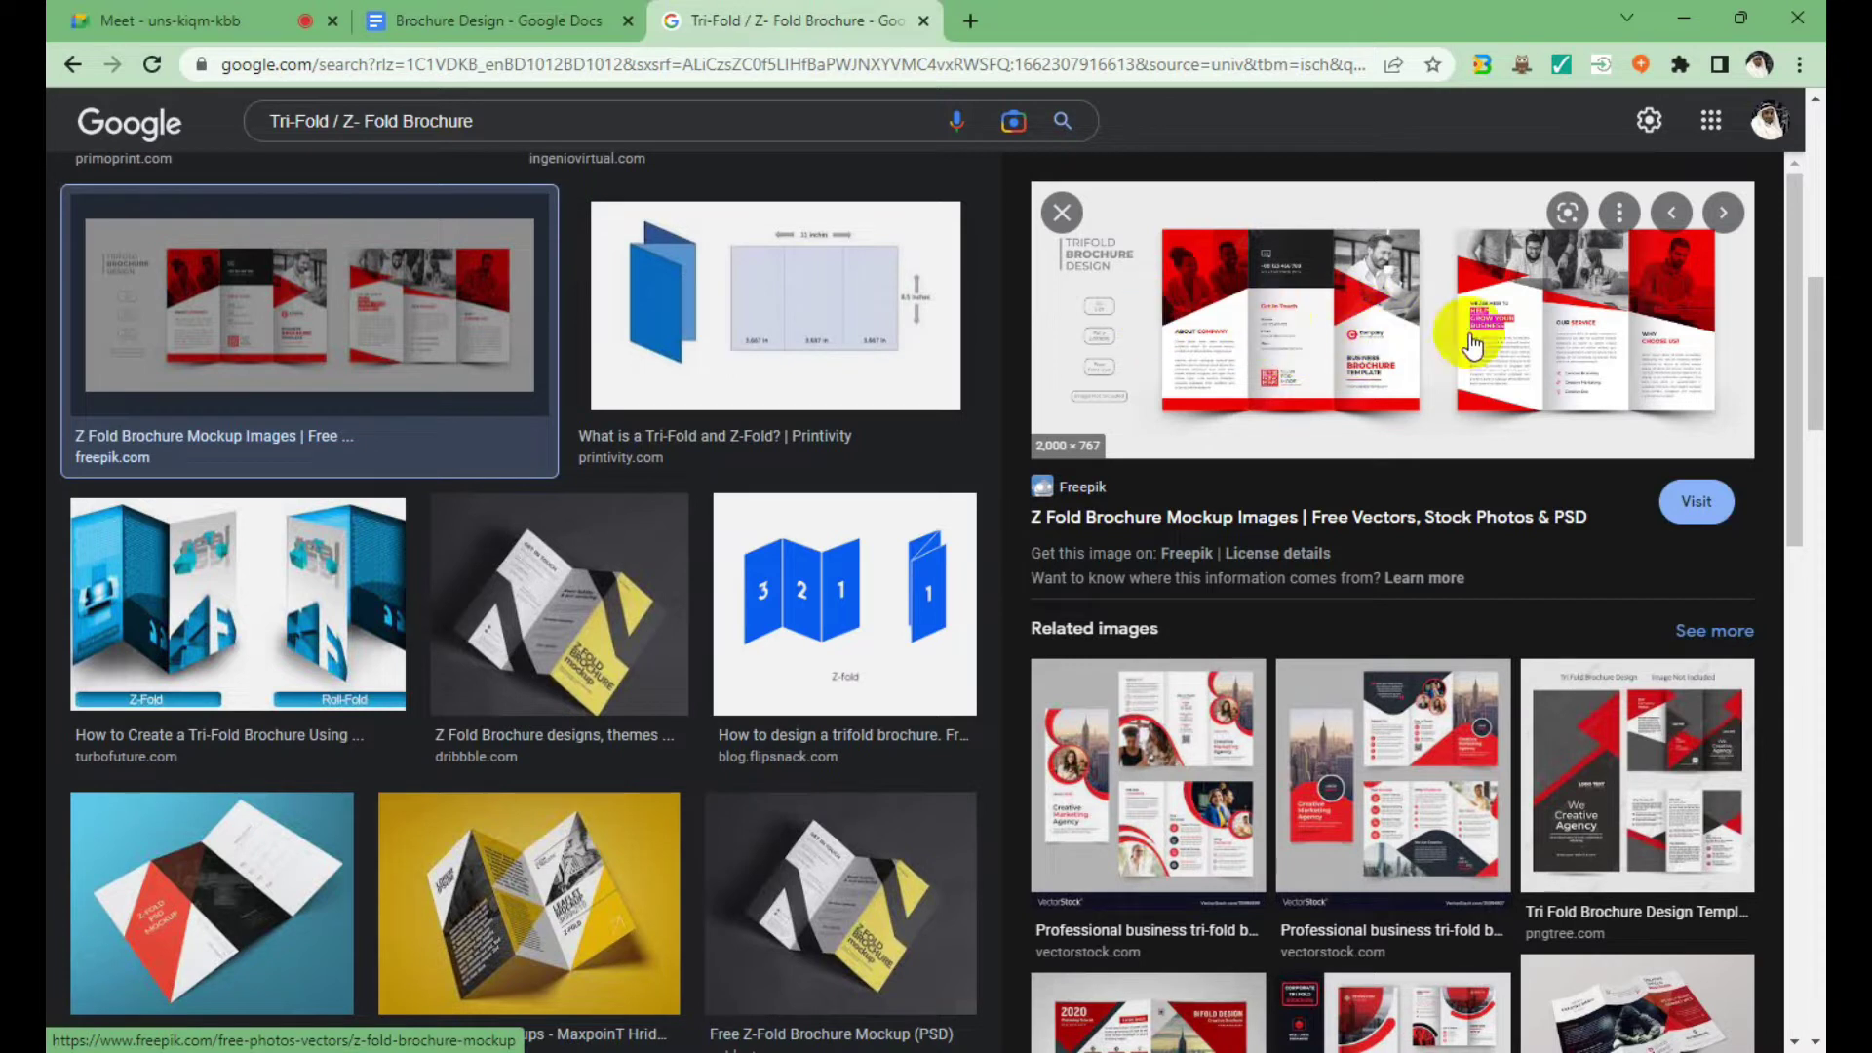
click(1354, 346)
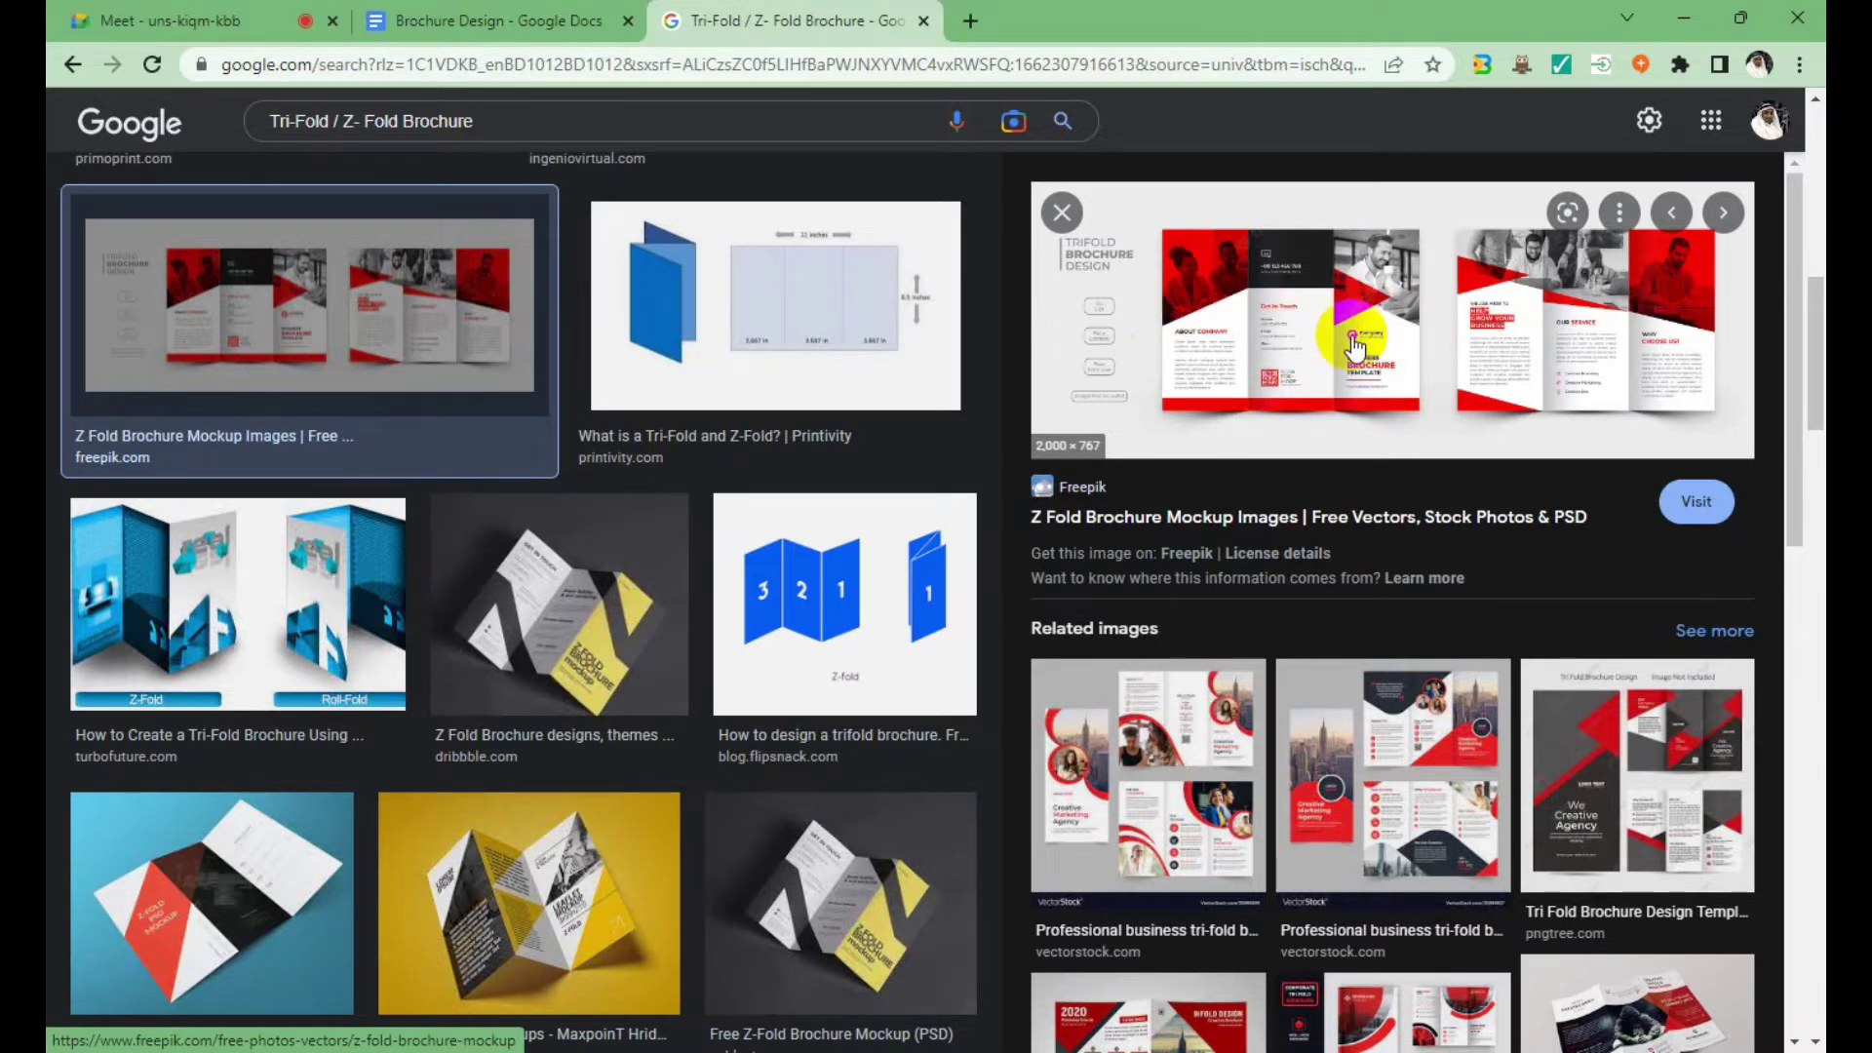
click(1687, 21)
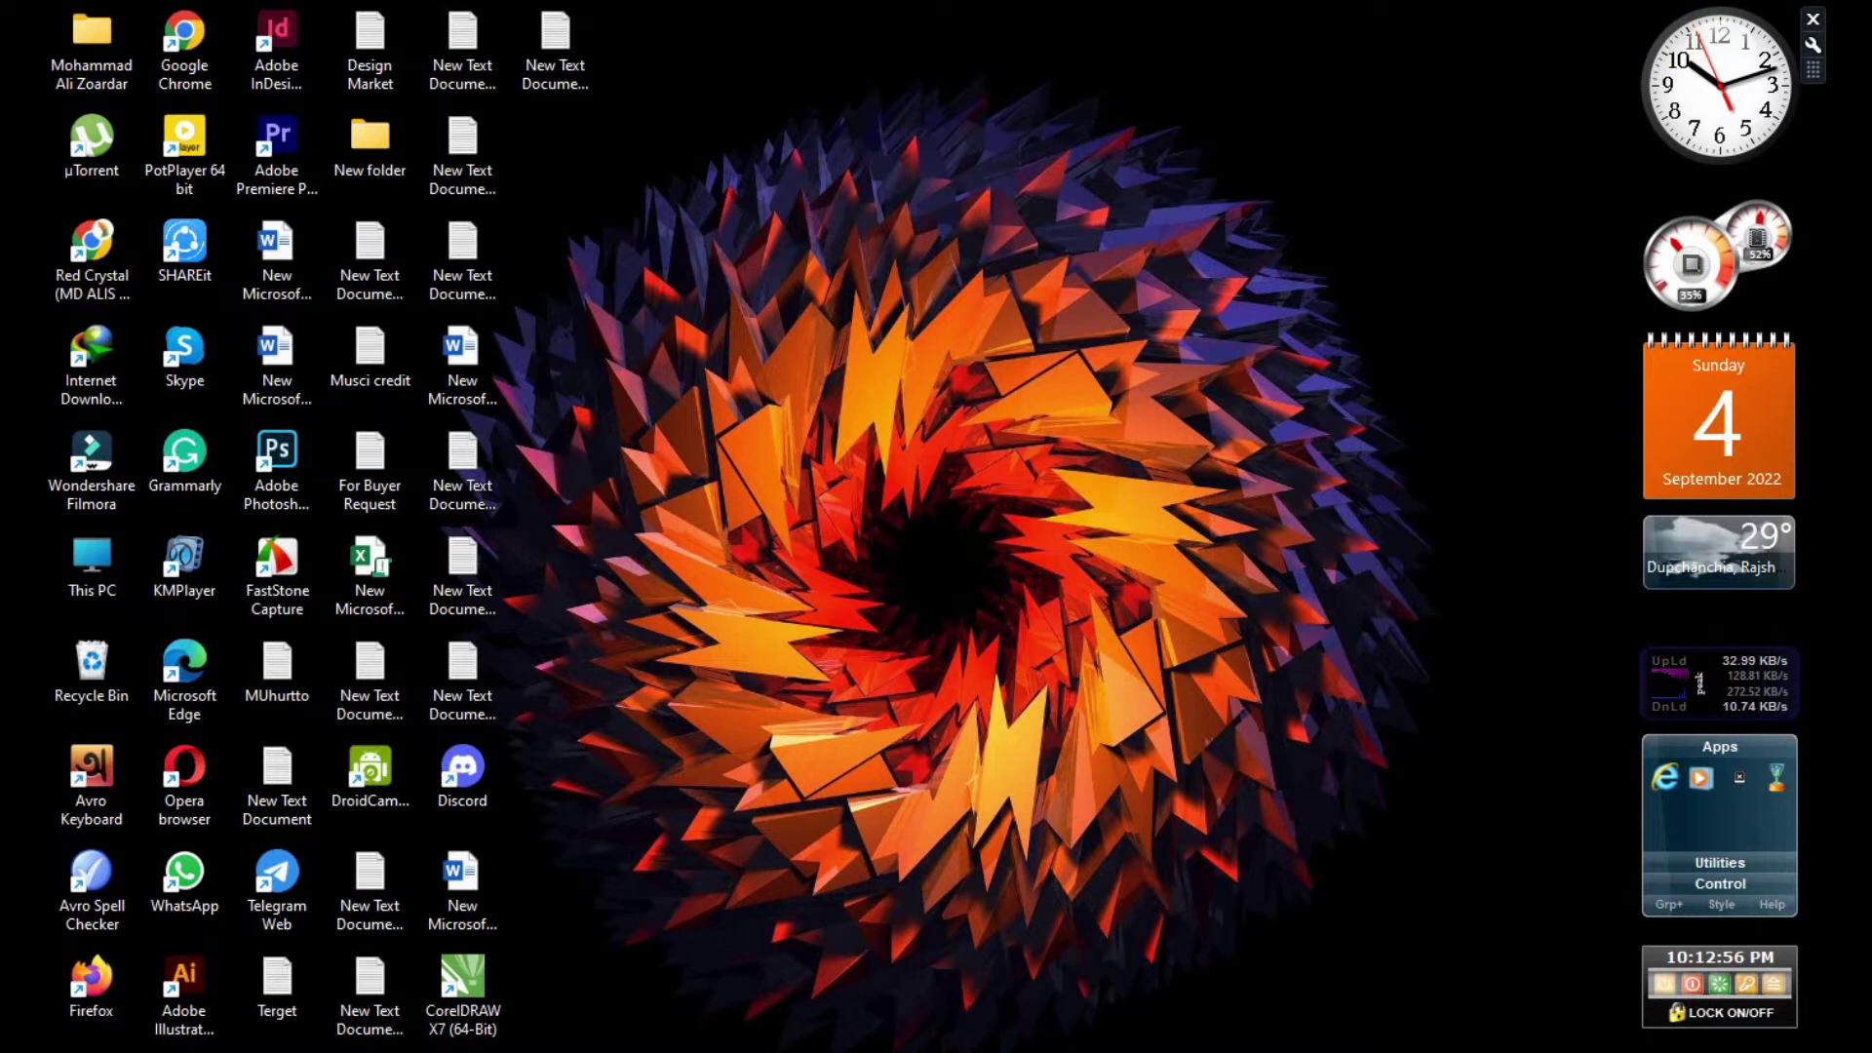
Add 'Bi-Fold Brochure' as numbered item 2 in the Brochure Design document and select it.
key(alt+Tab)
click(597, 20)
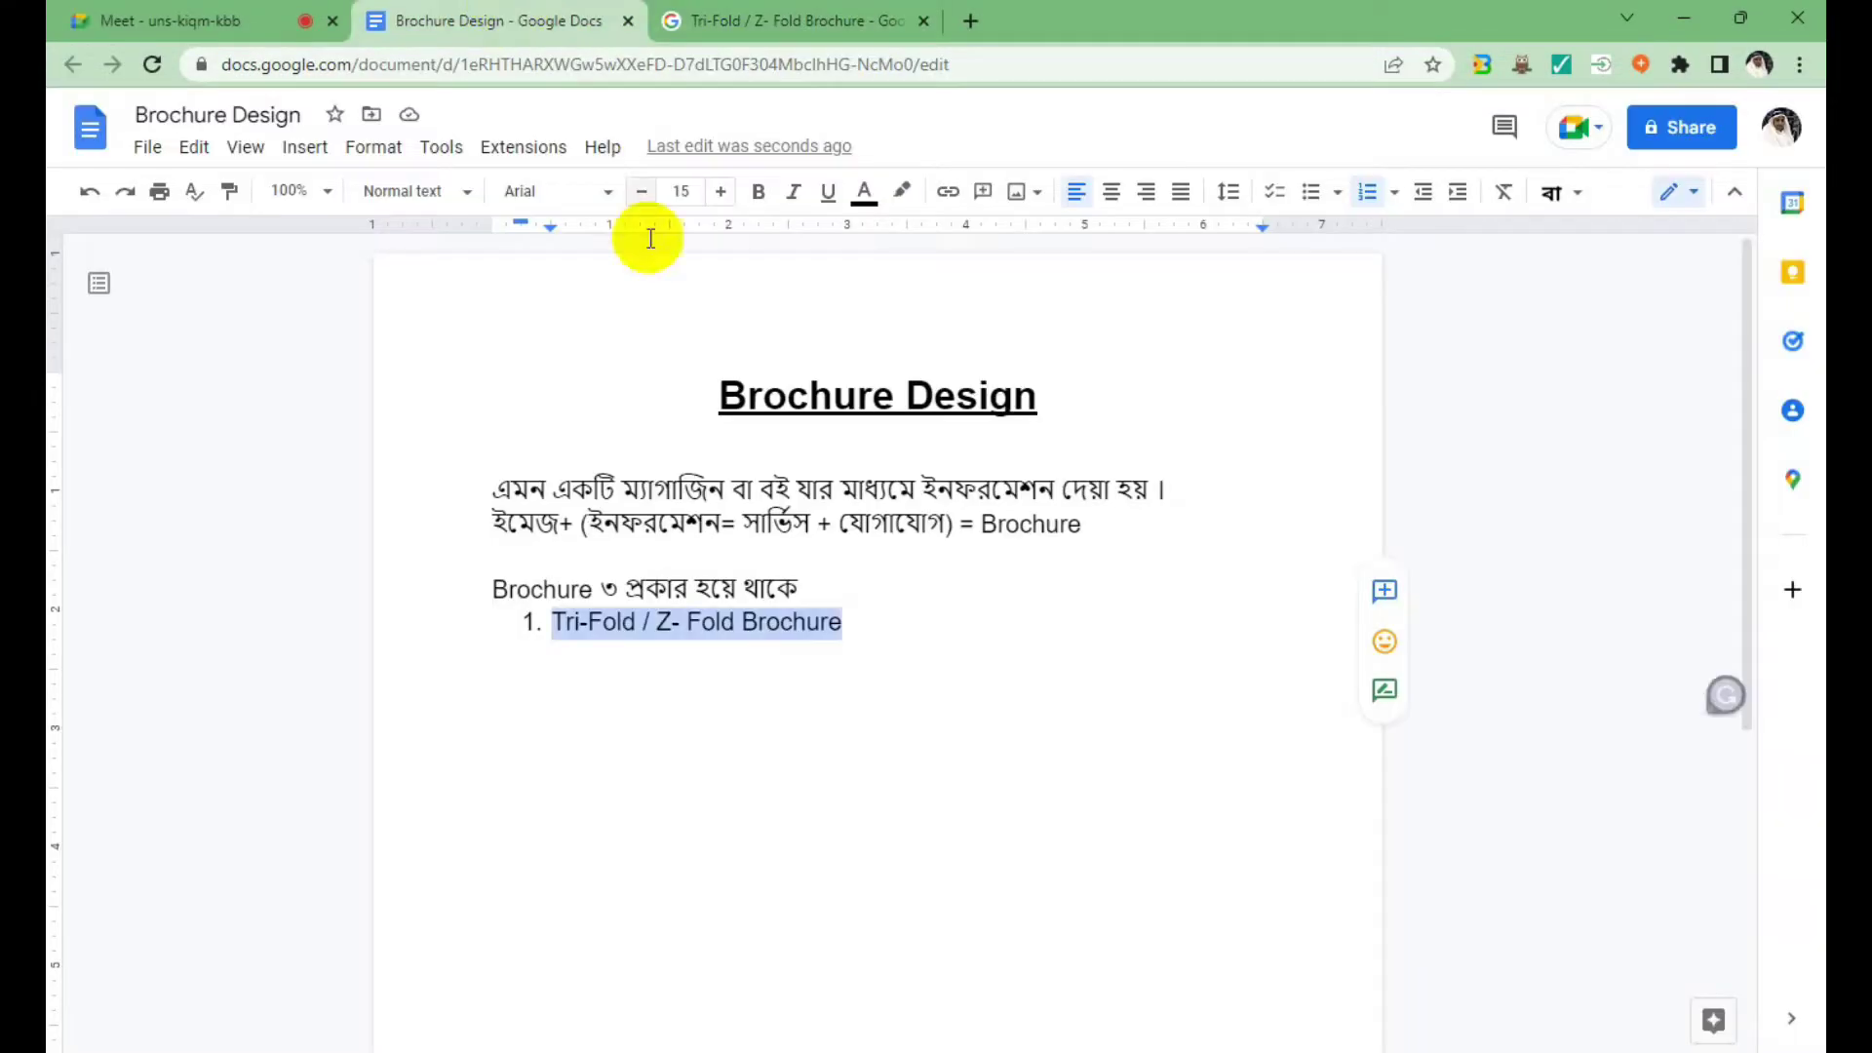
click(903, 620)
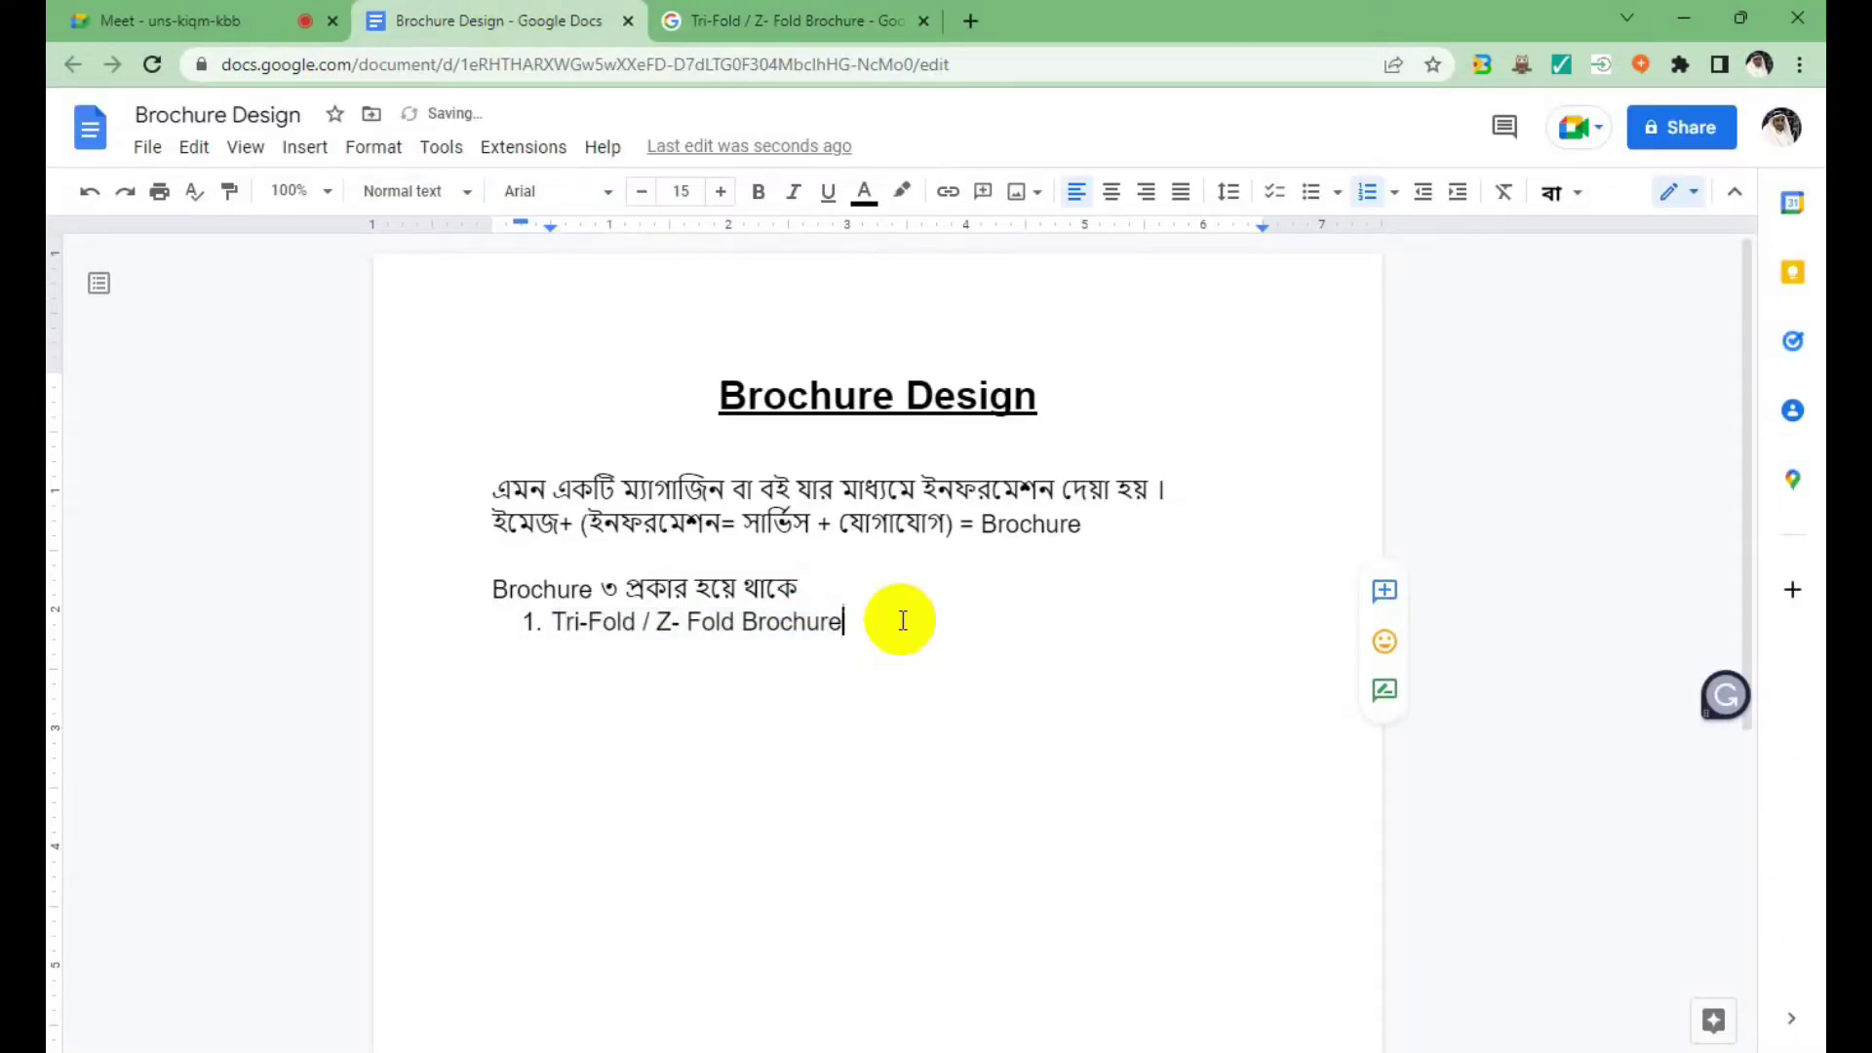
key(Return)
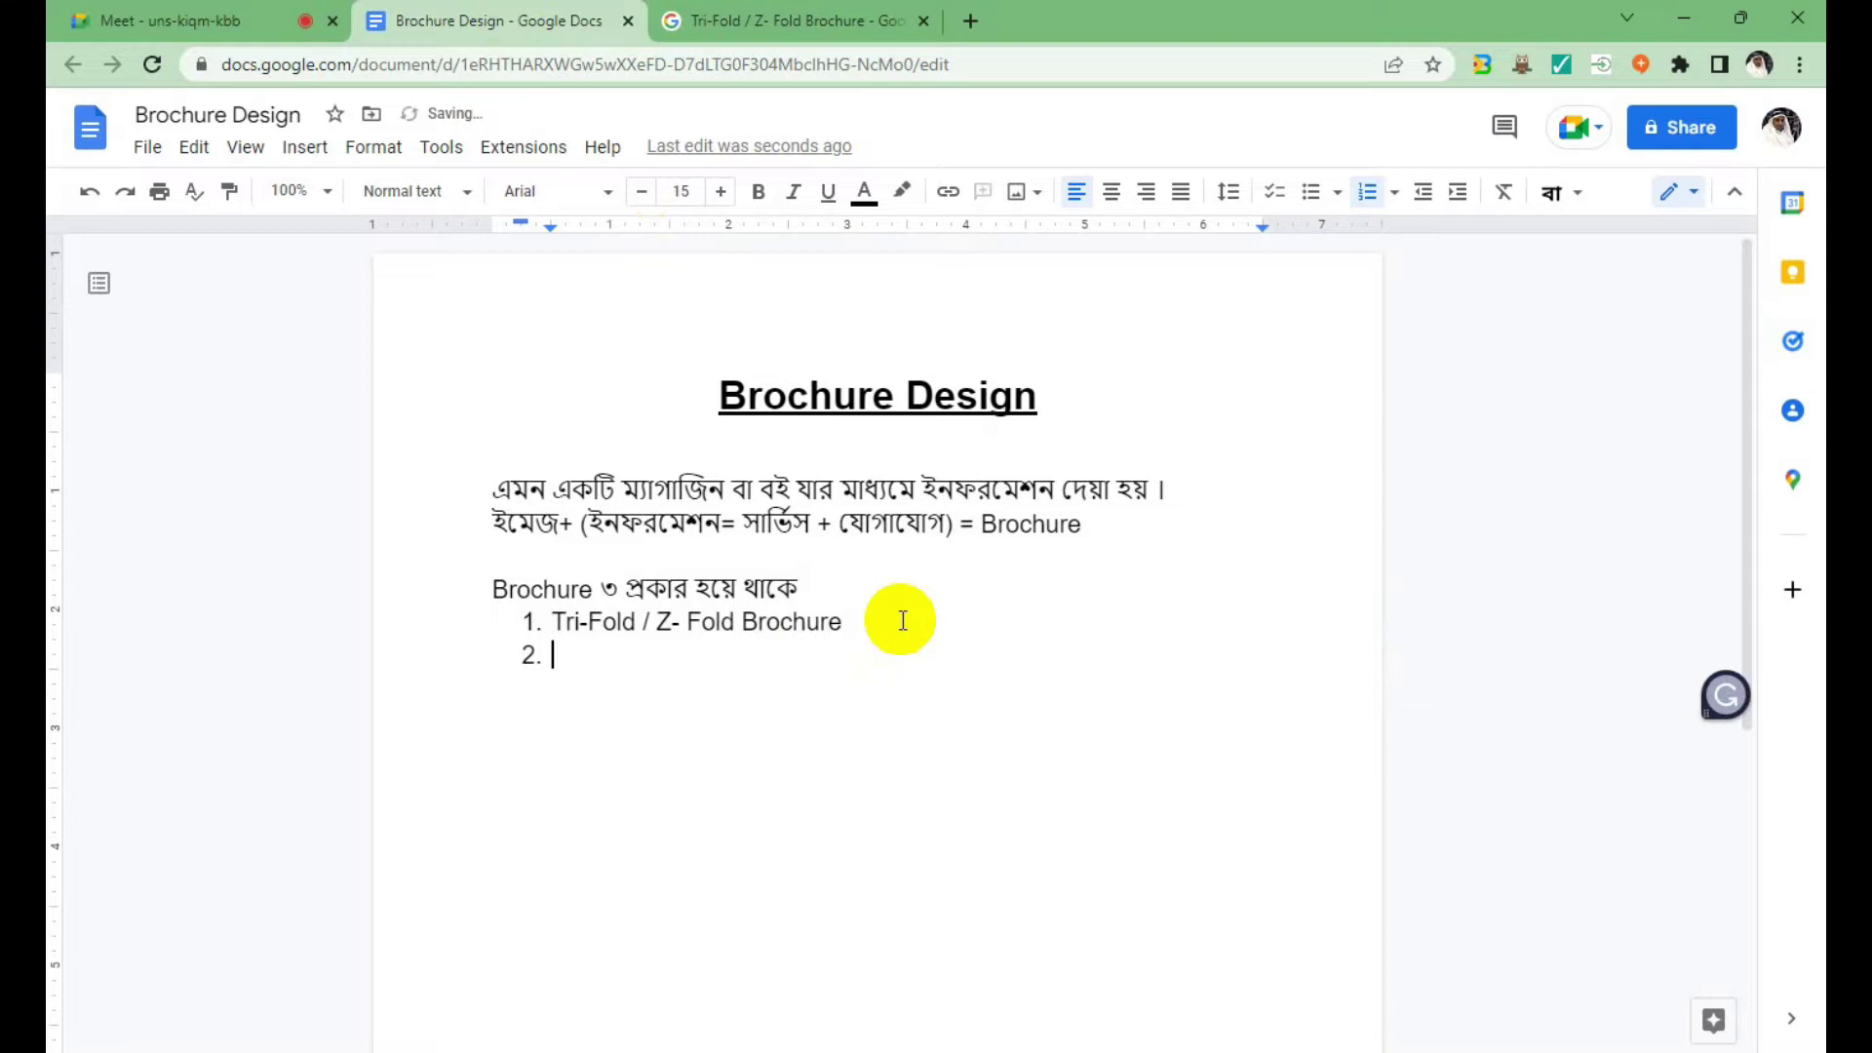
text(Bi-Fold Brochure)
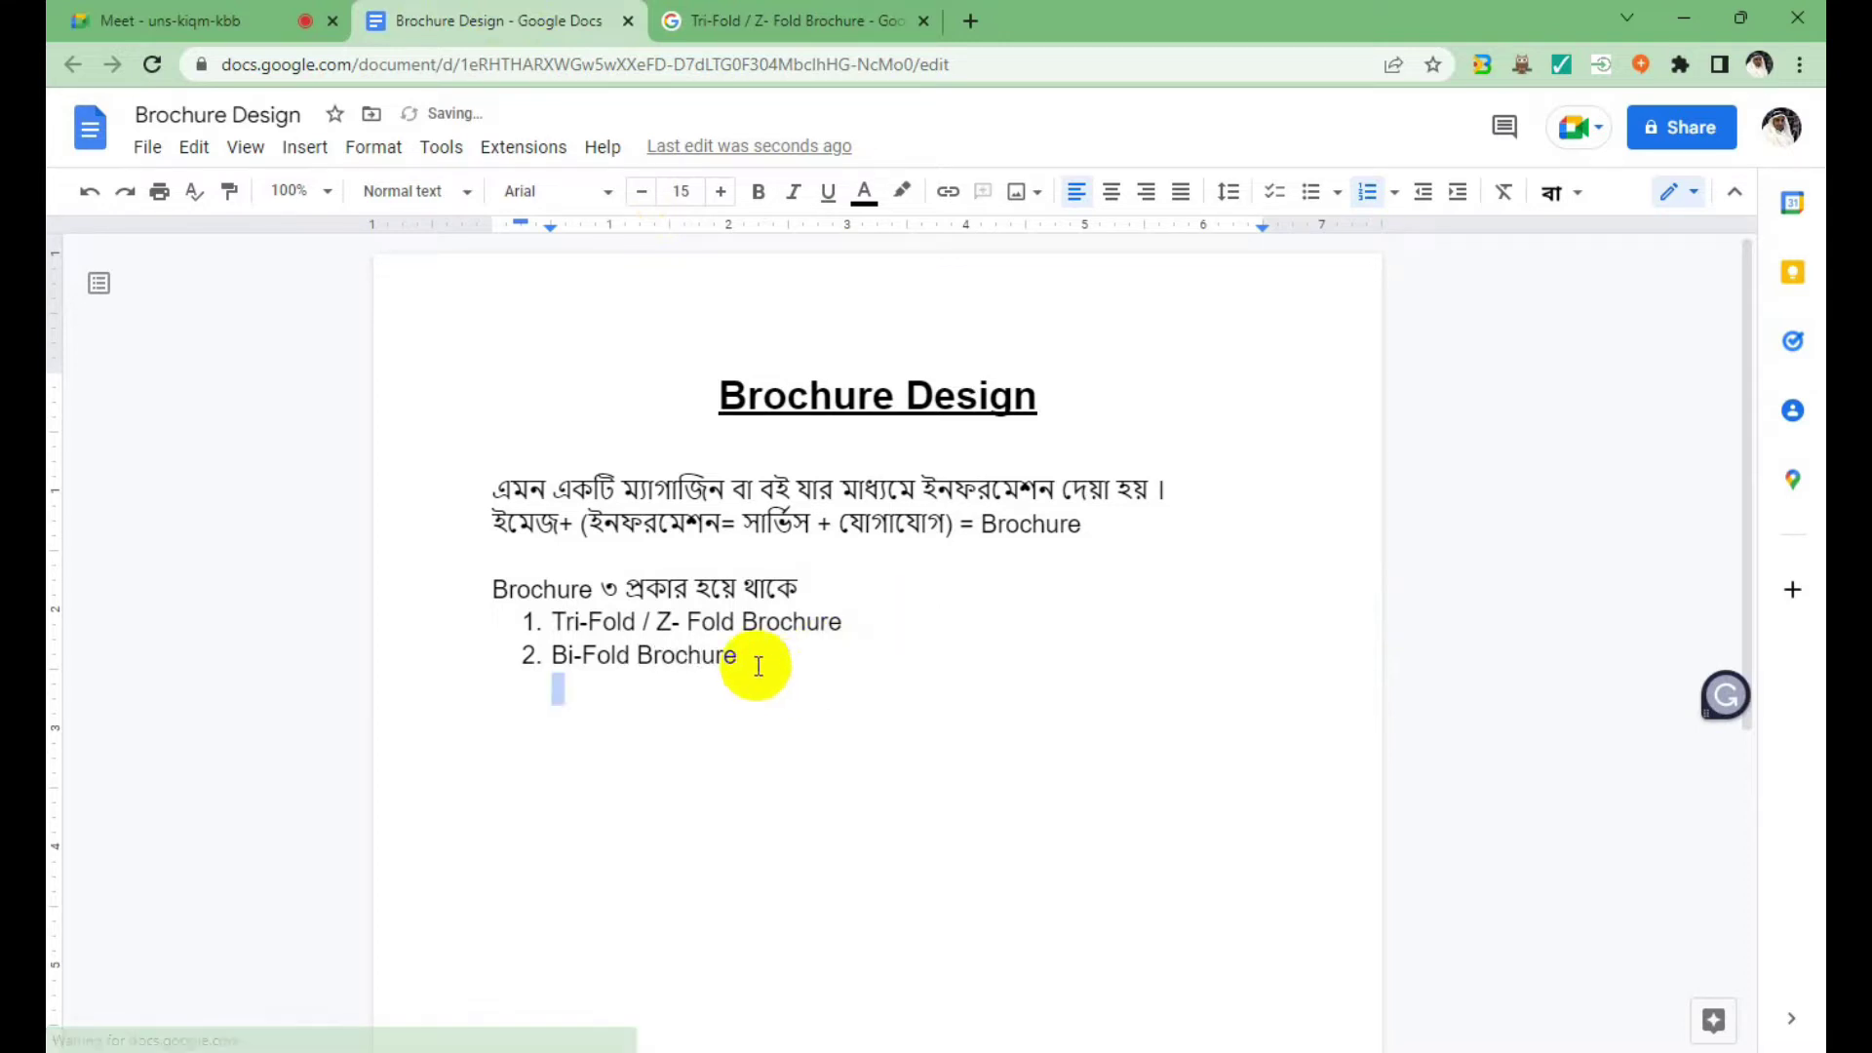
drag(749, 660, 556, 663)
key(ctrl+c)
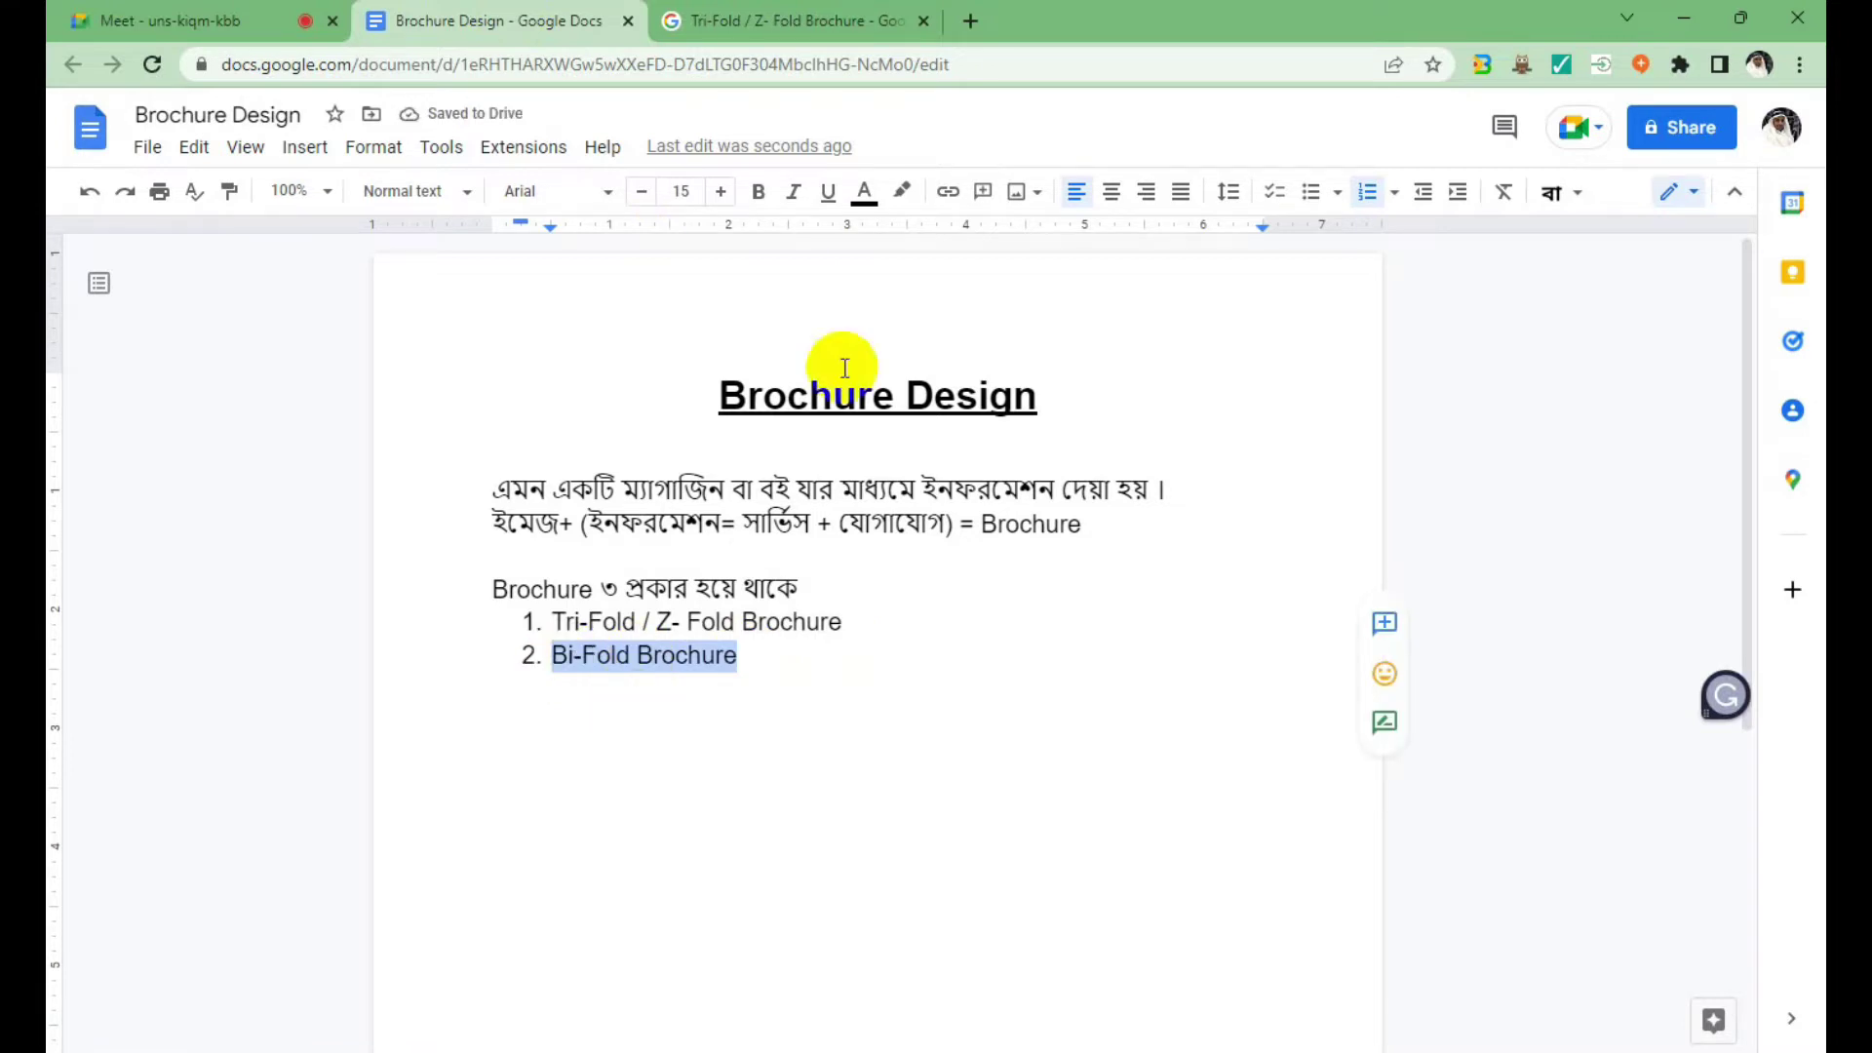
Search 'Bi-Fold Brochure' in a new tab, browse example image previews, then return to the document.
click(970, 18)
key(ctrl+v)
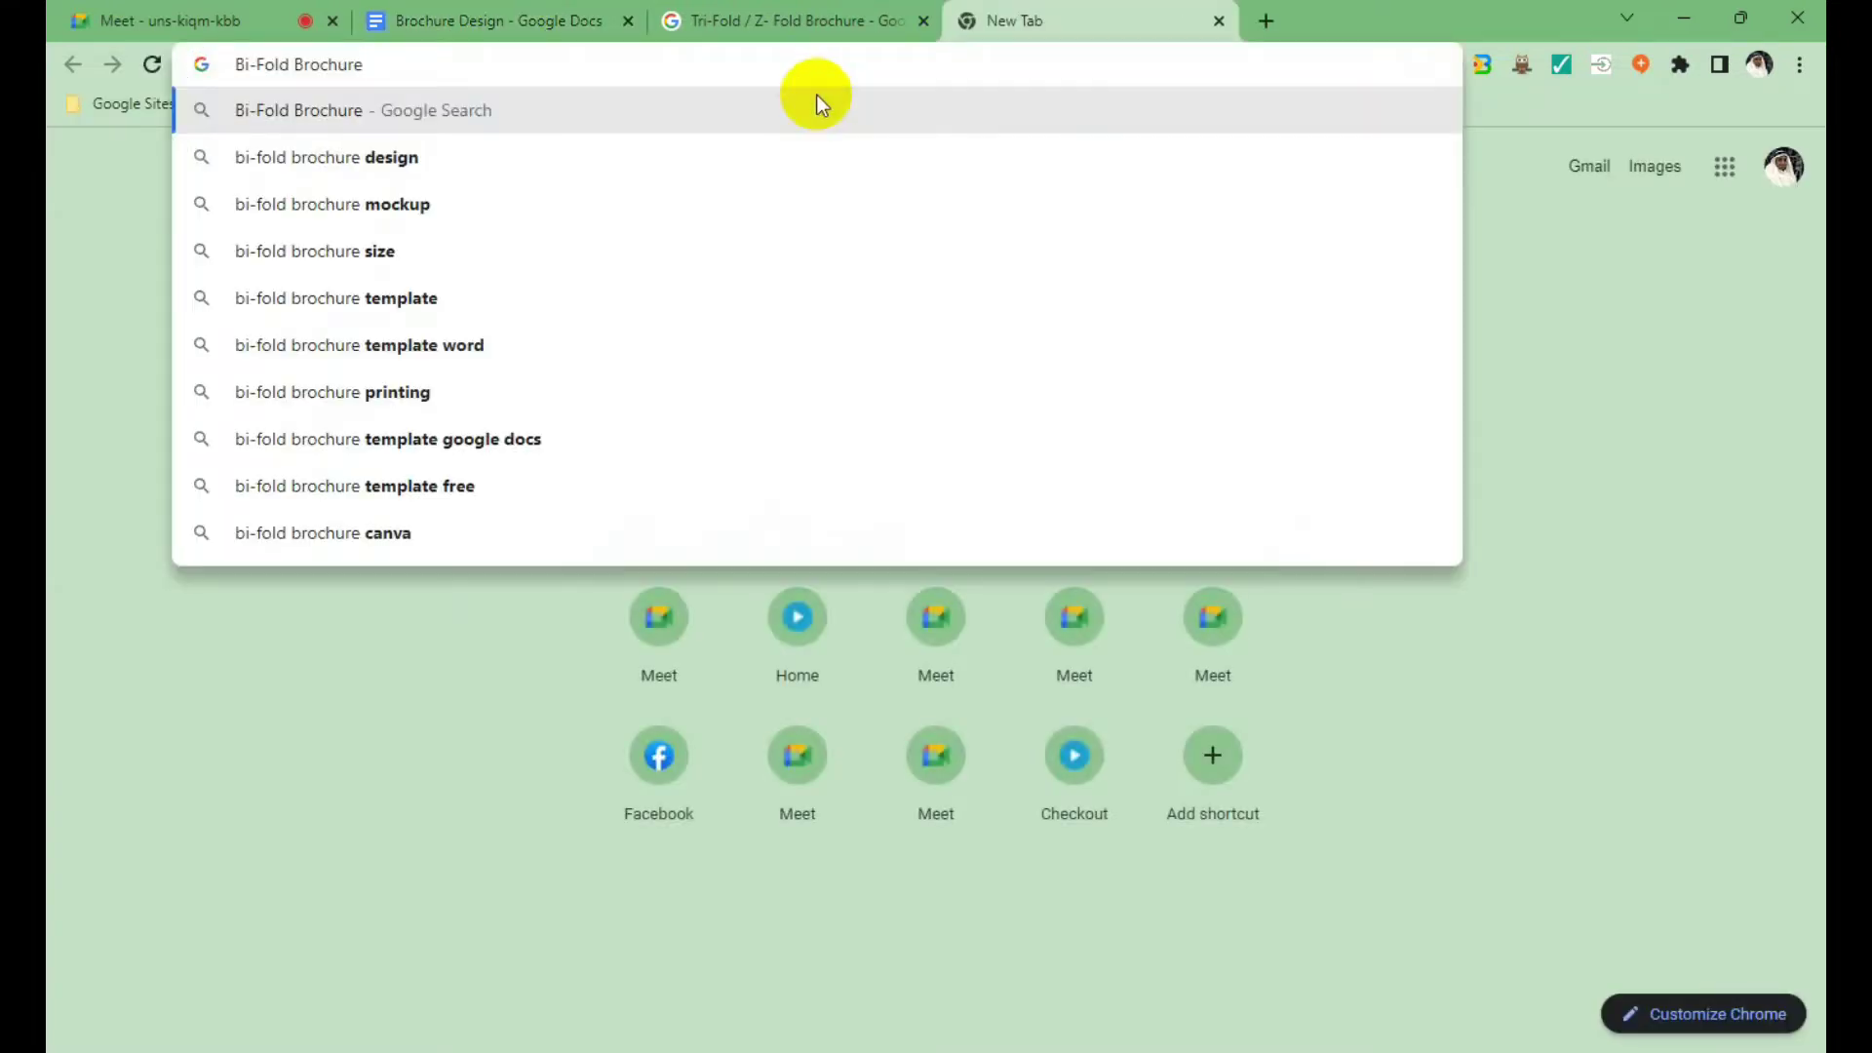
key(Return)
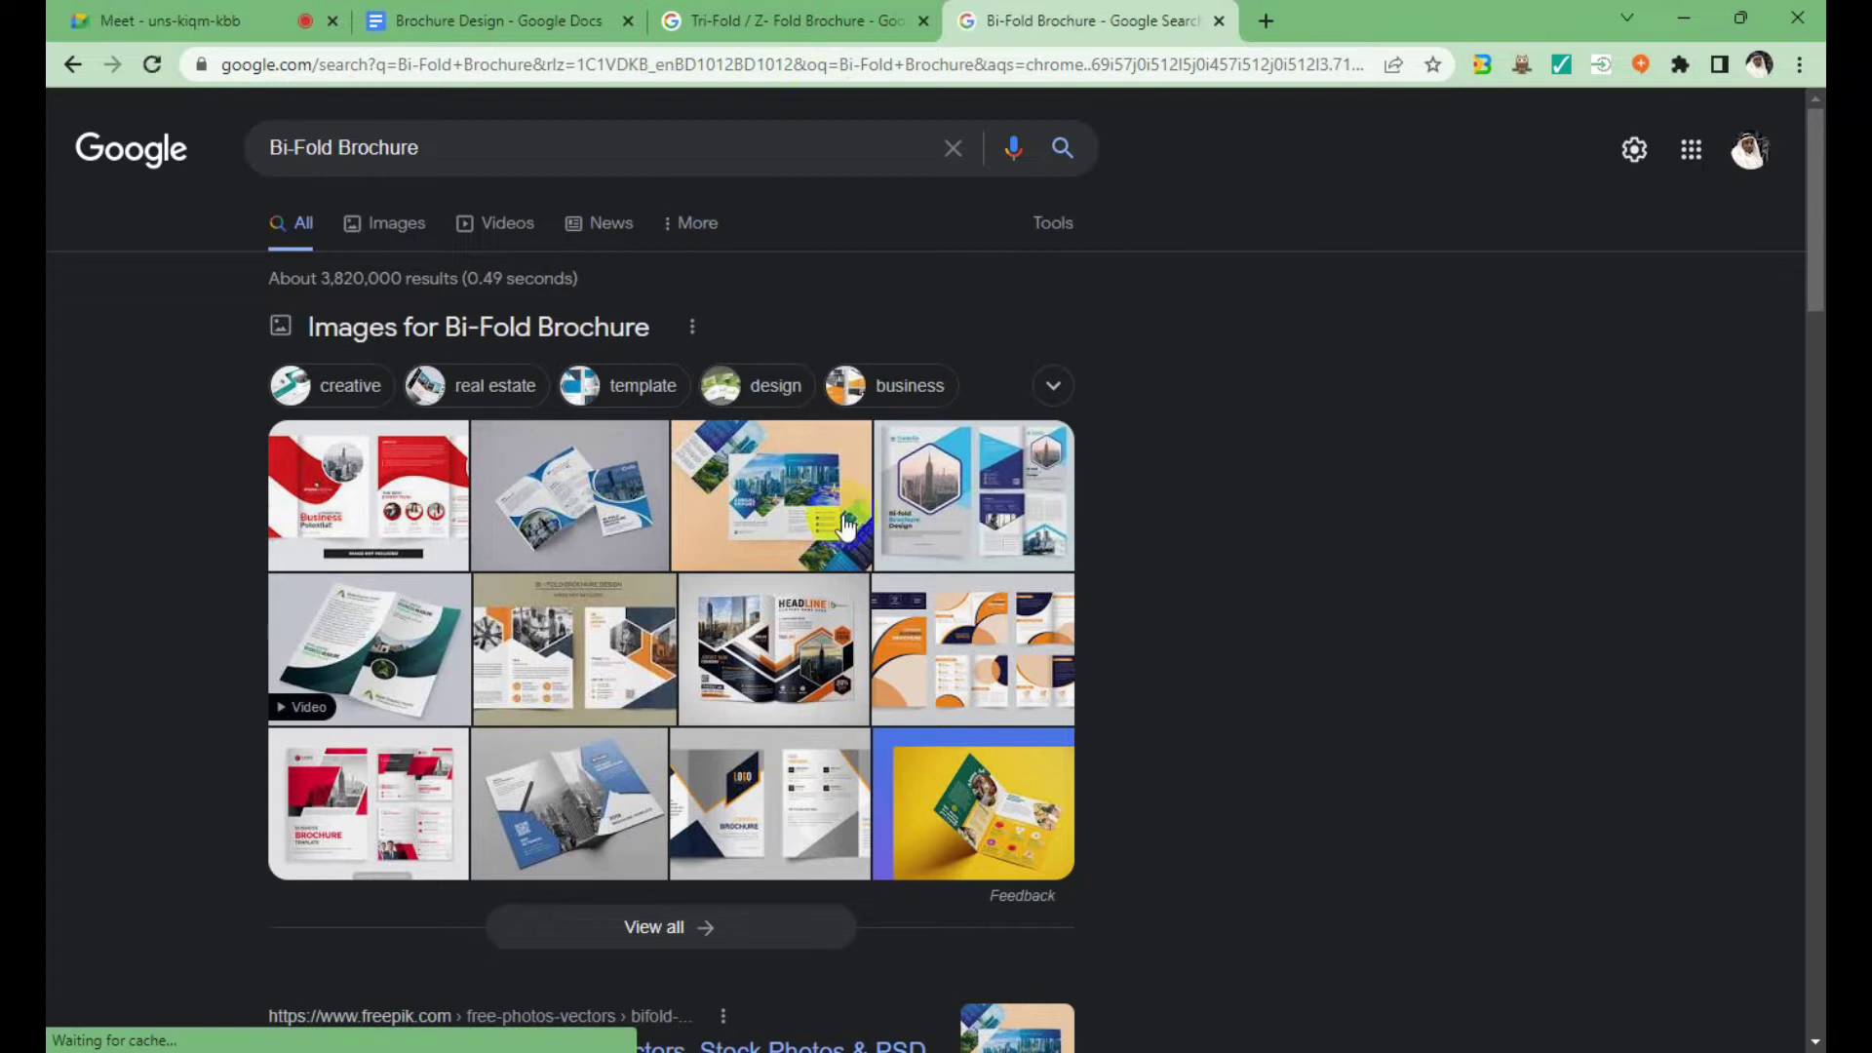
click(768, 490)
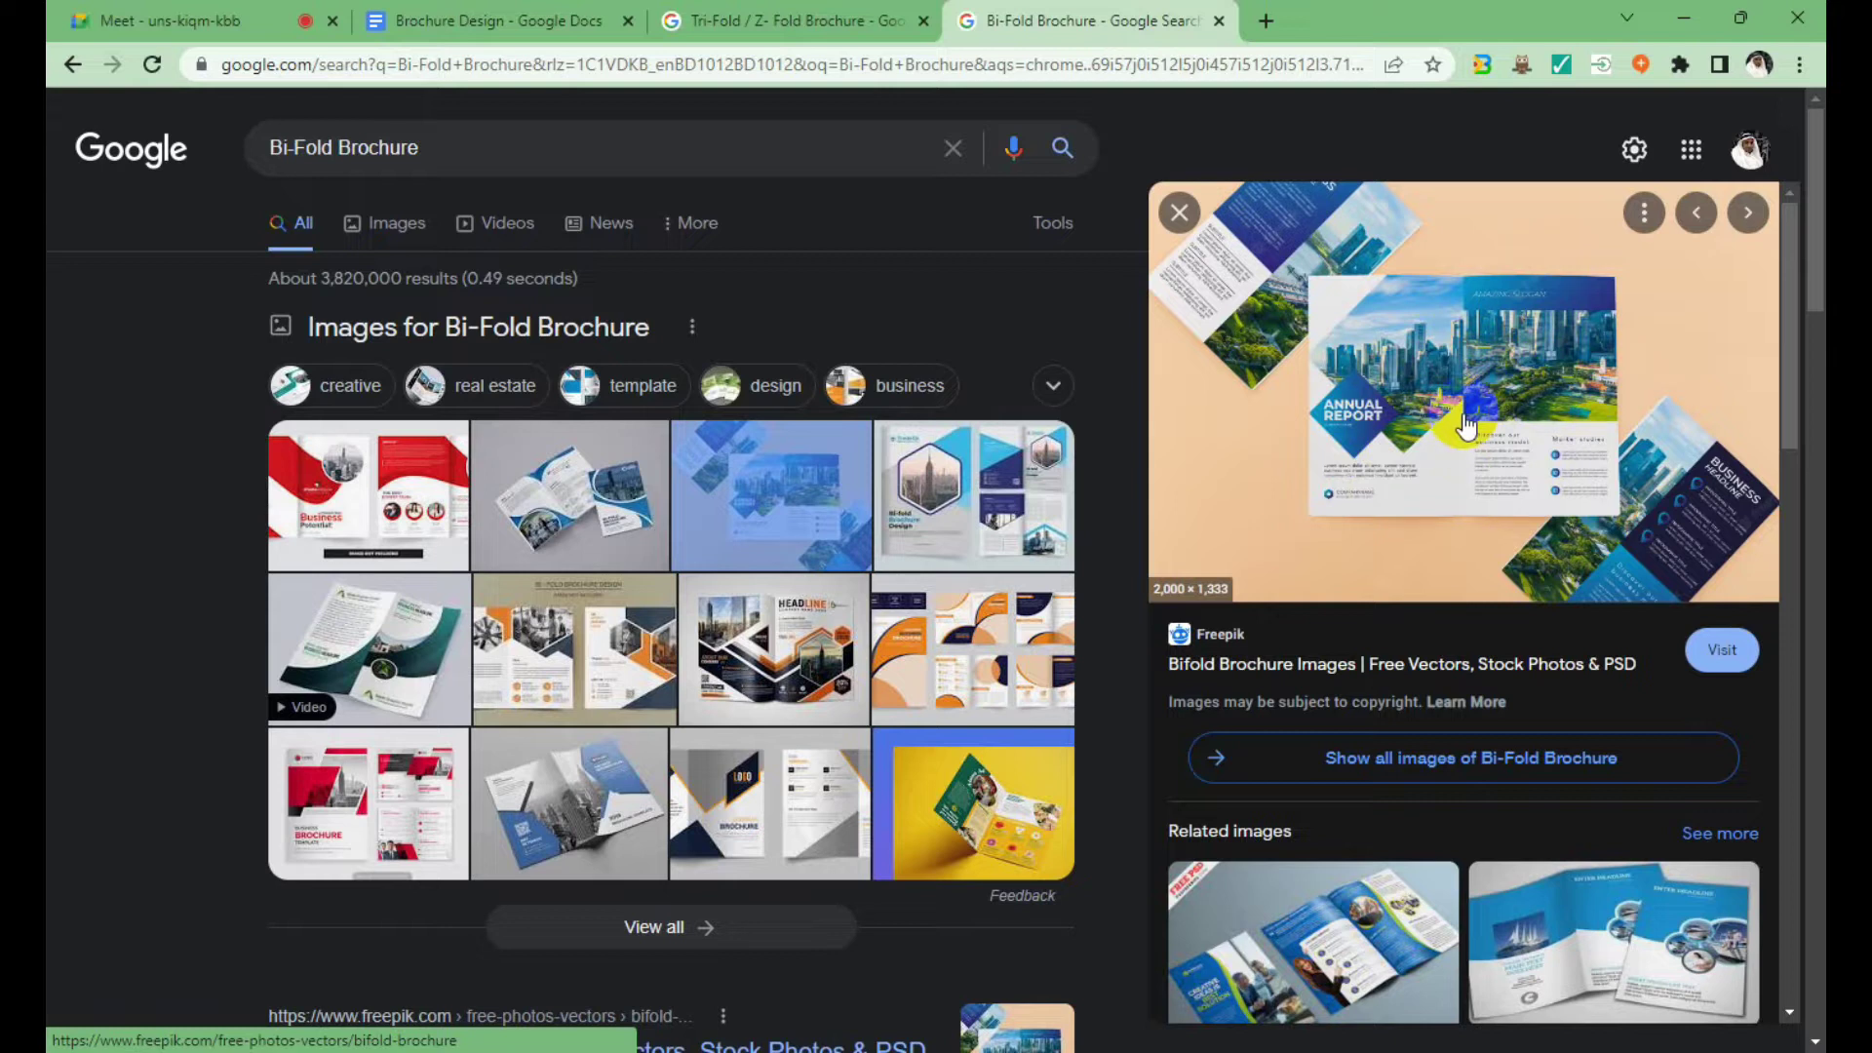
key(Right)
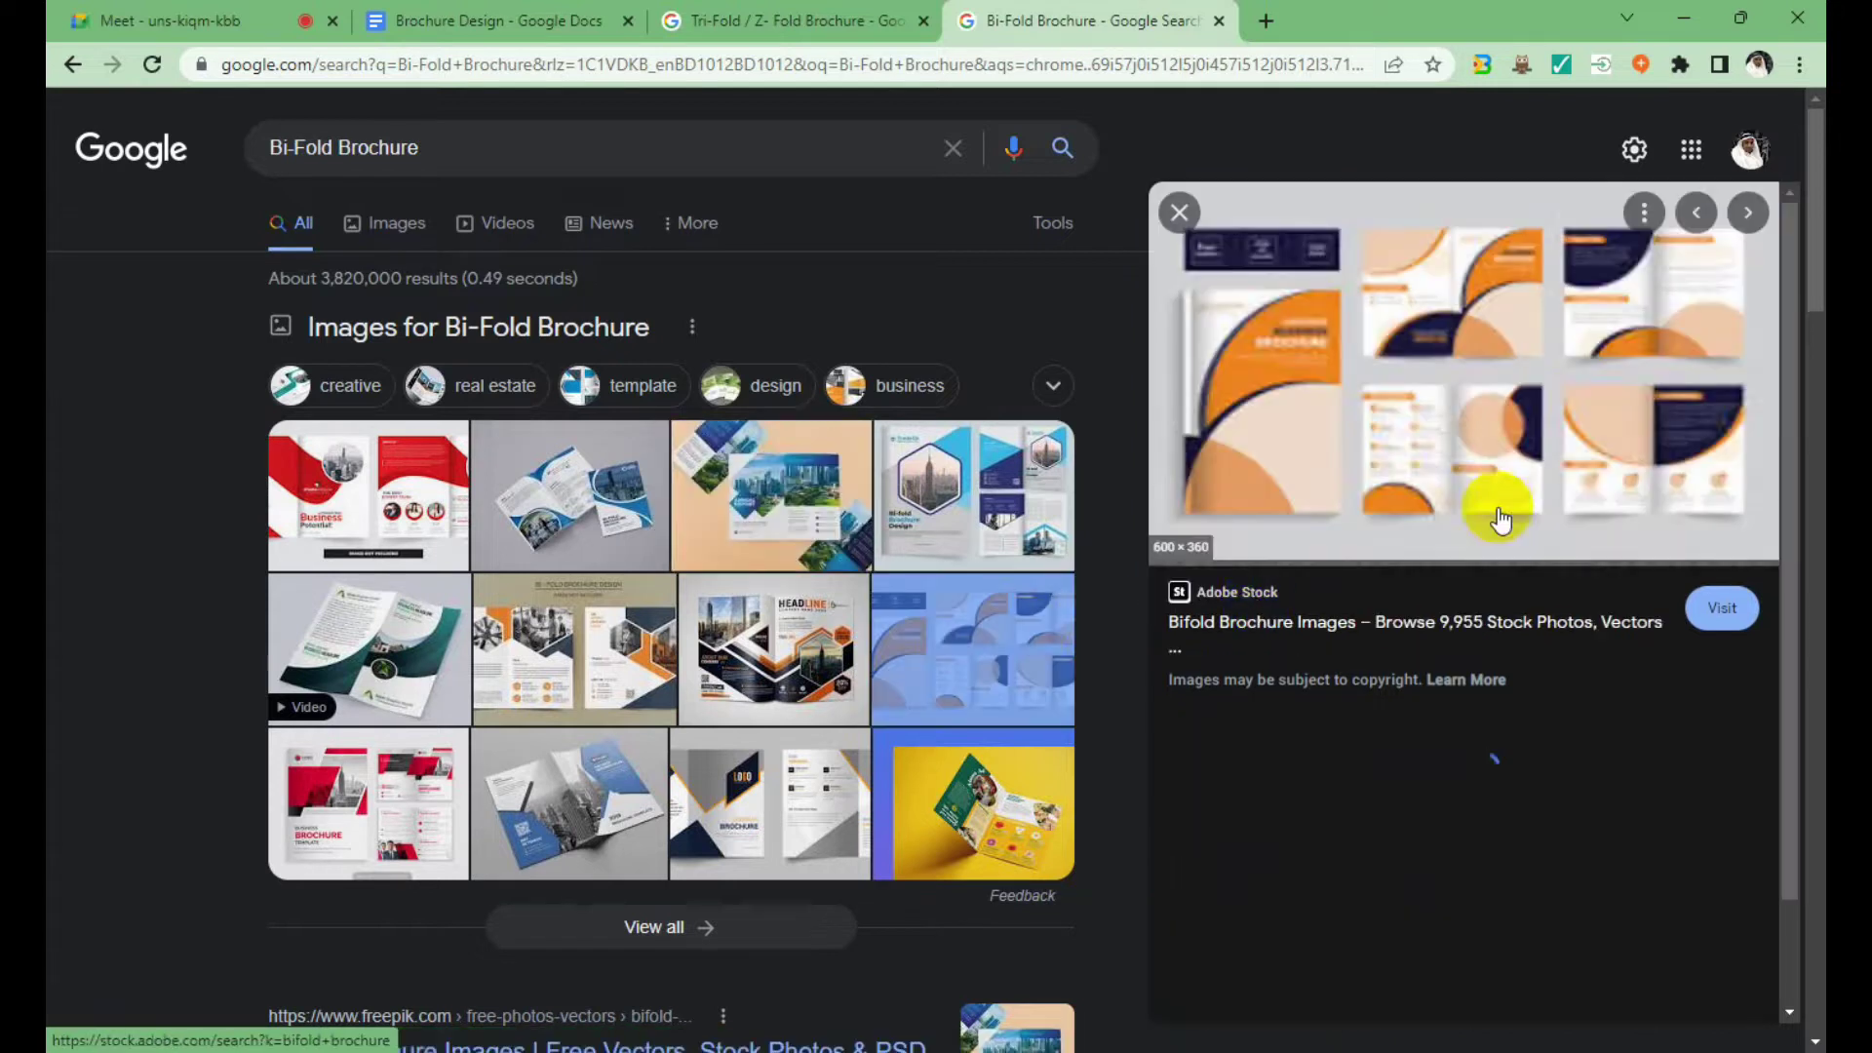
click(1316, 315)
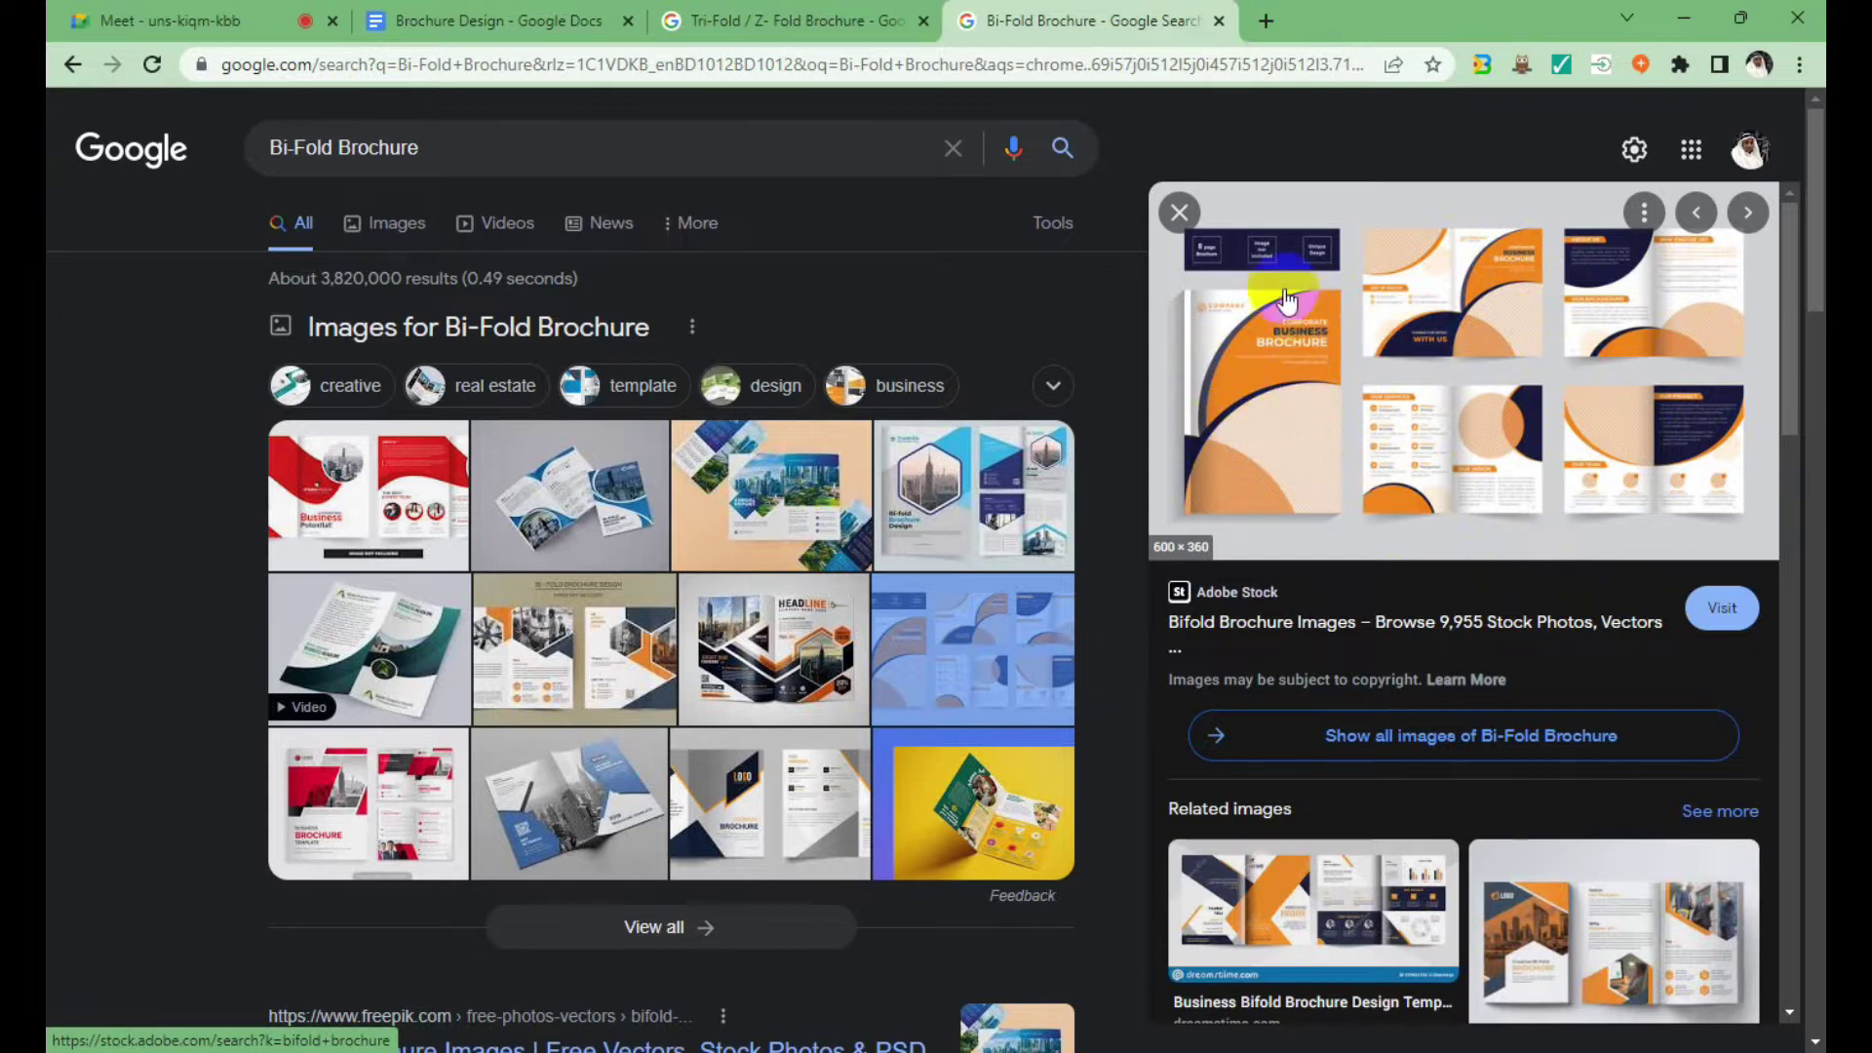
click(498, 20)
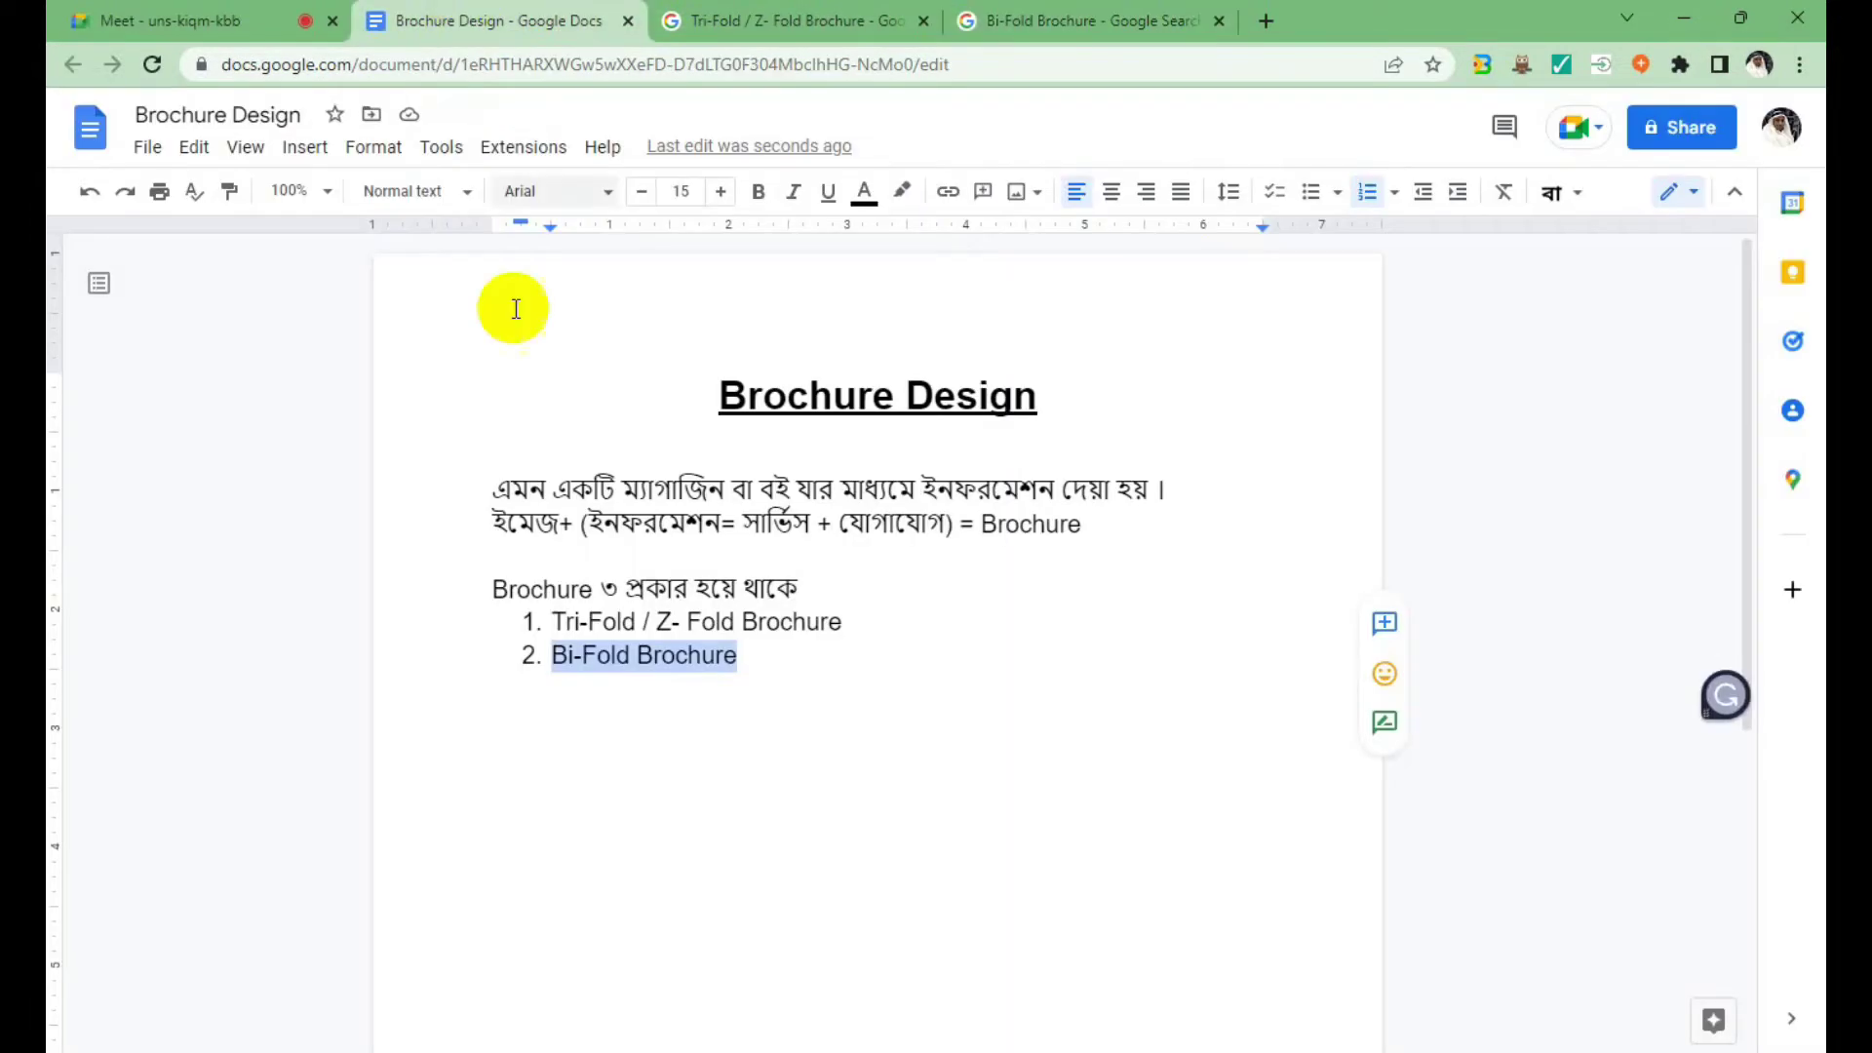
Type 'Catalog Brochure' as numbered item 3 and copy it.
click(768, 666)
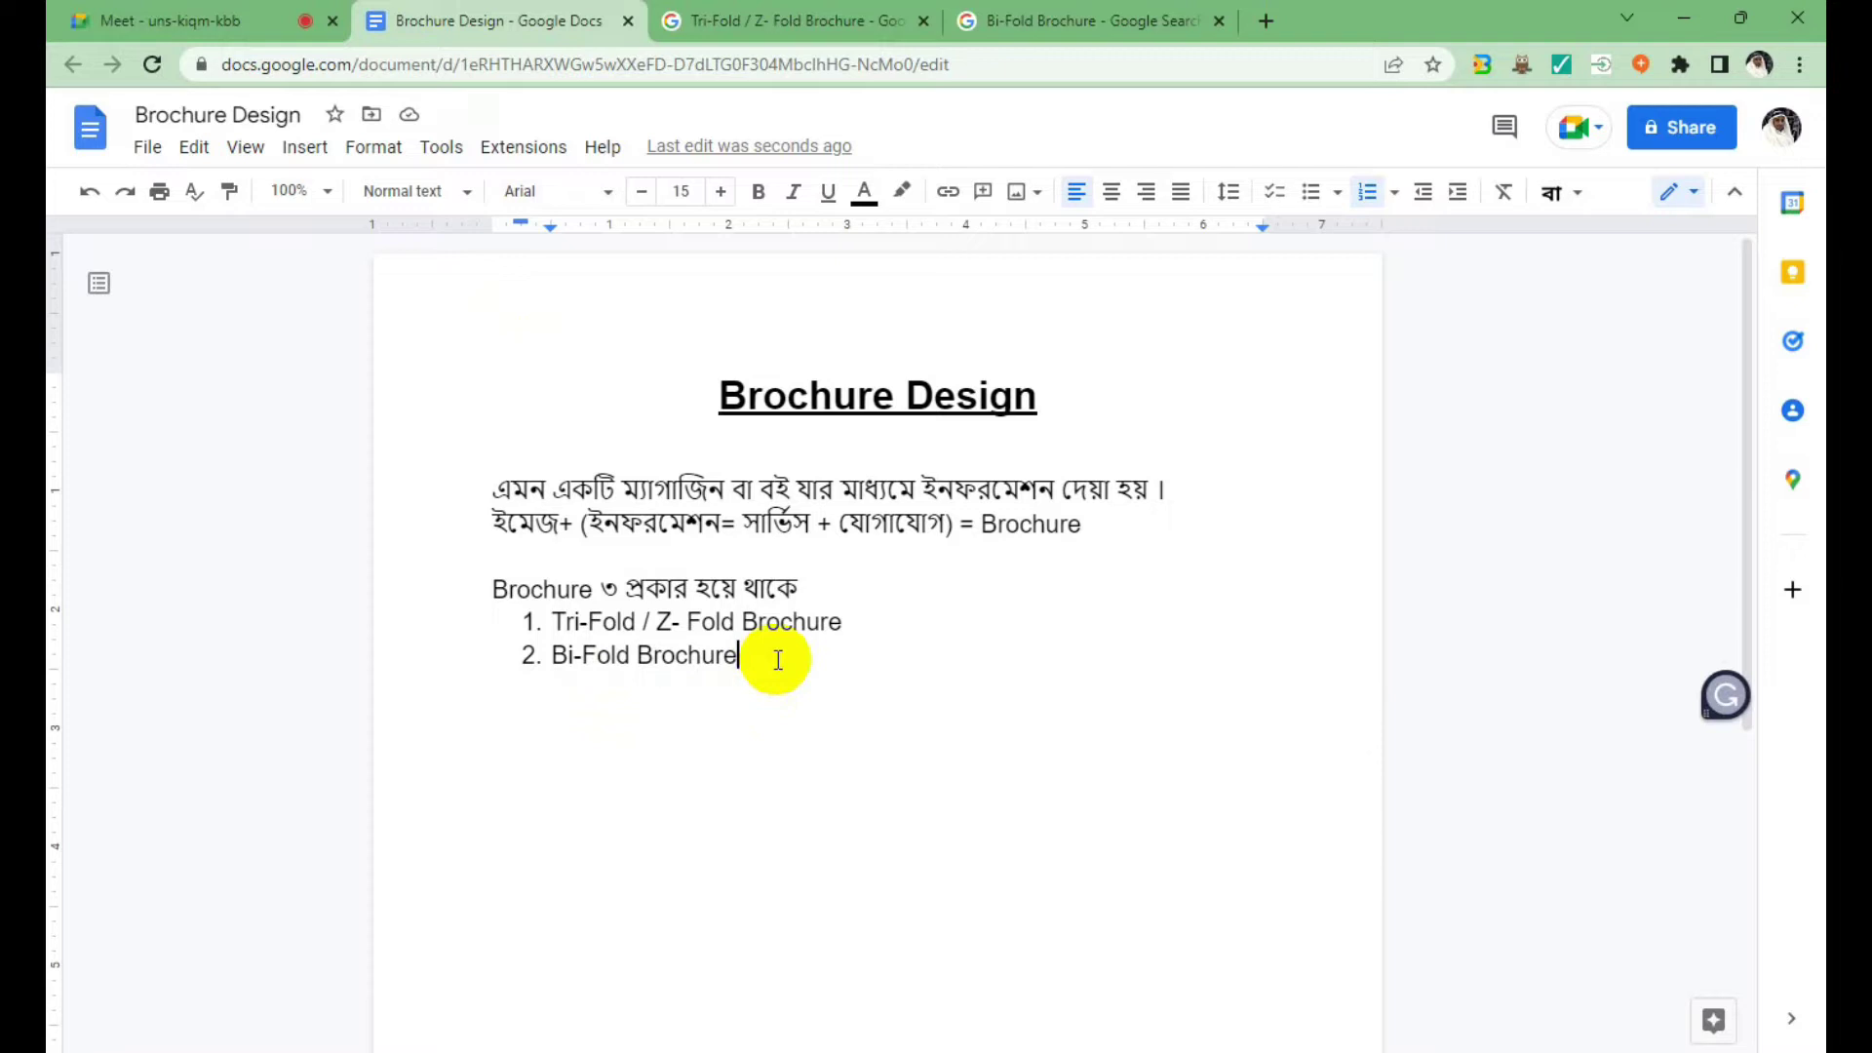
text(Catal)
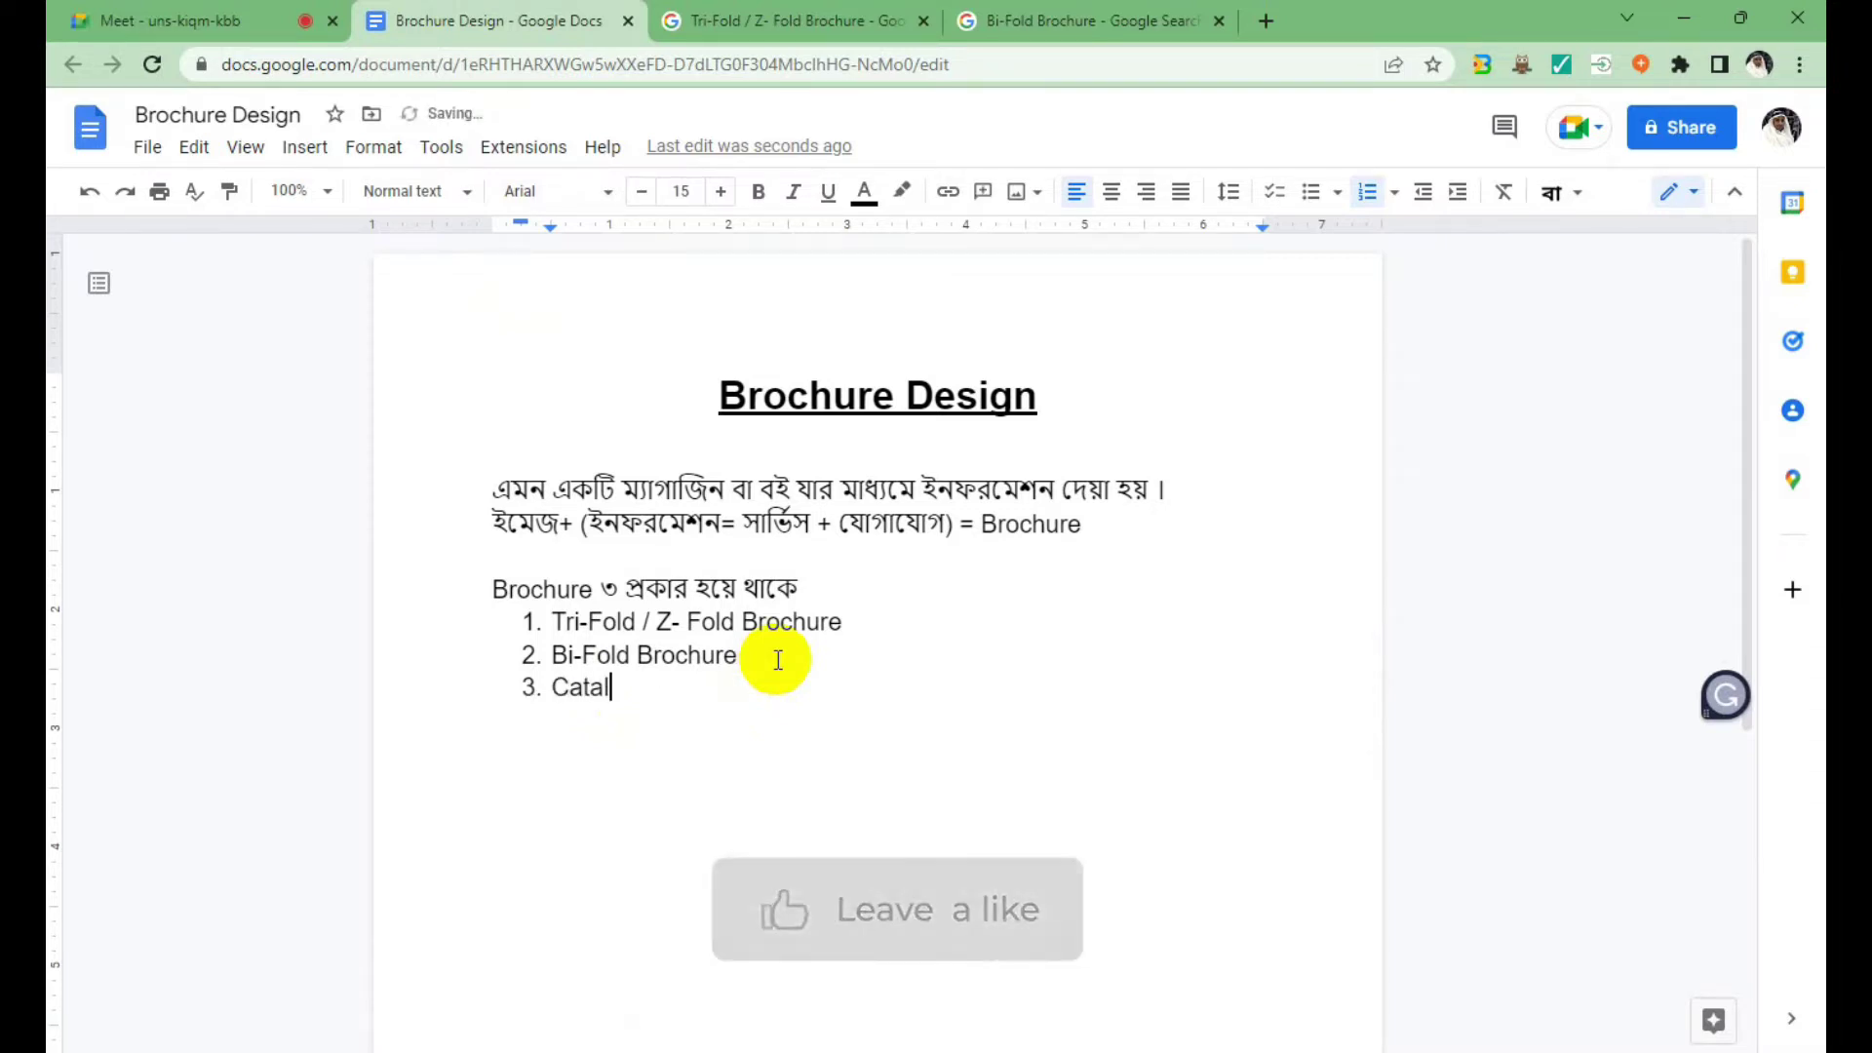
text(og )
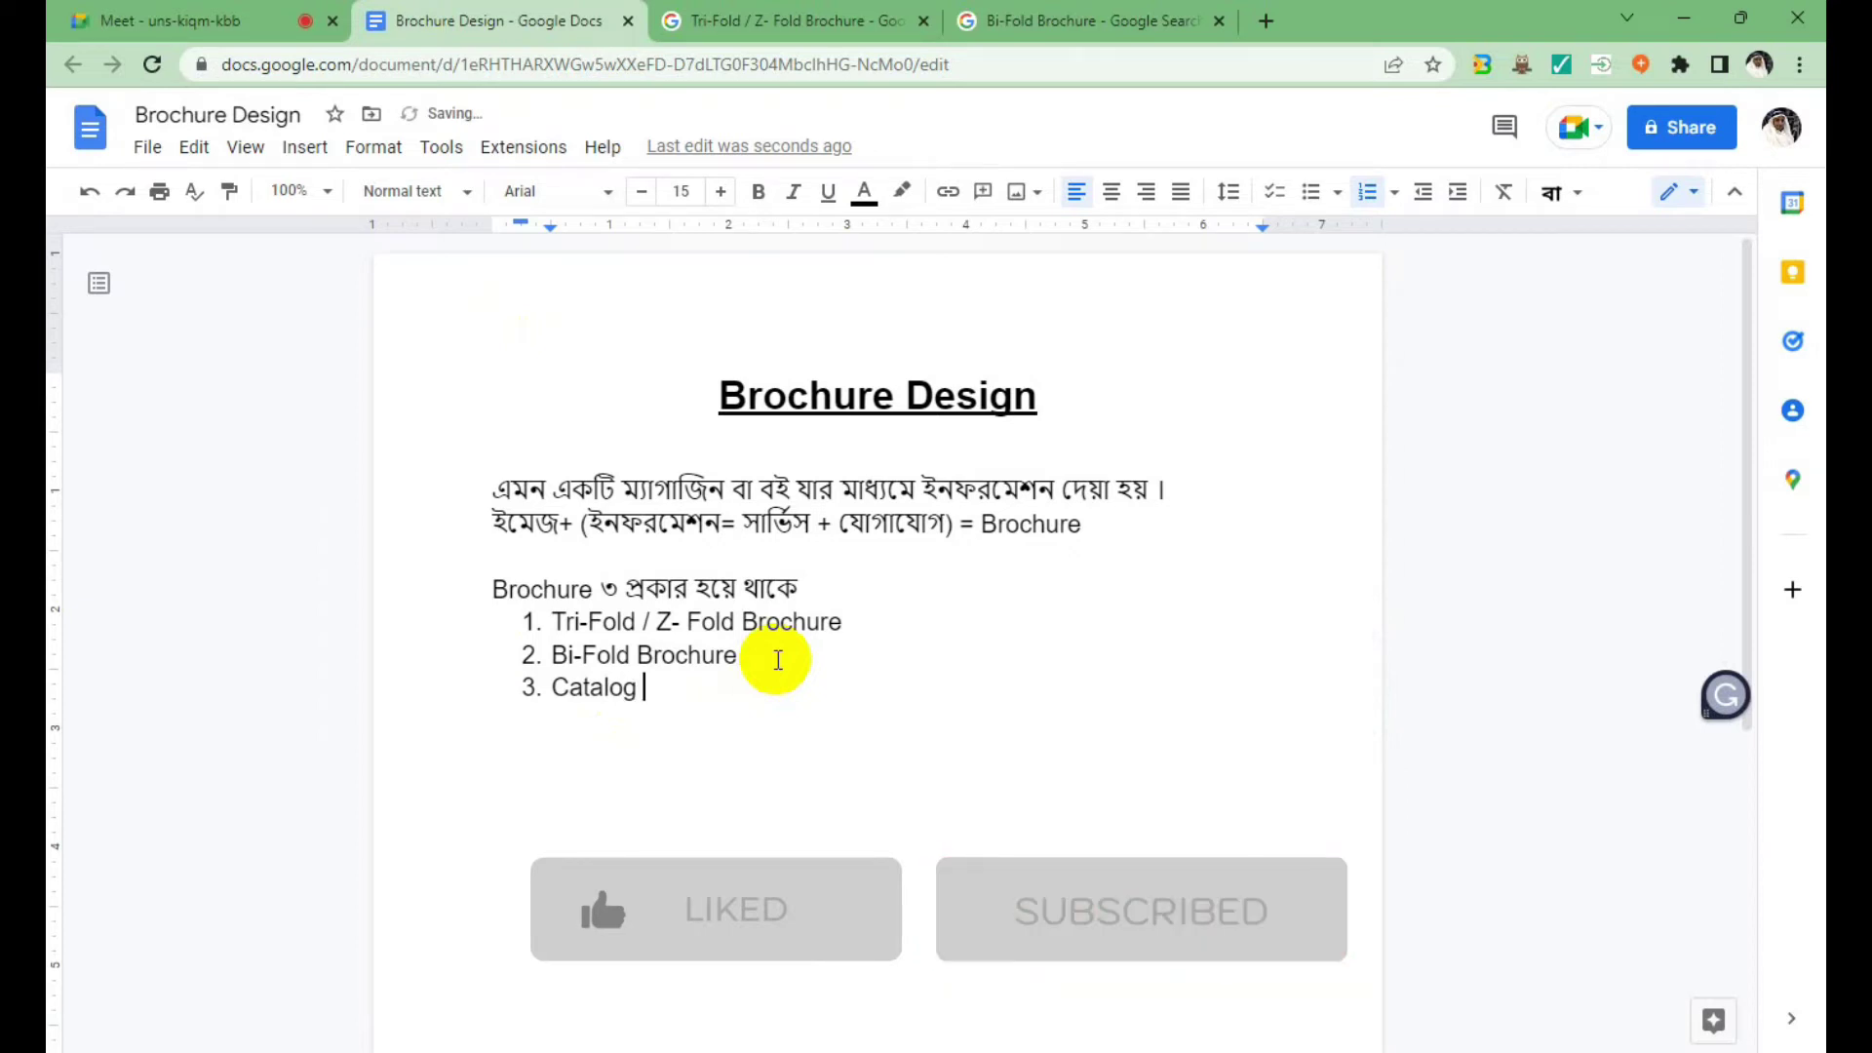
text(Brochu)
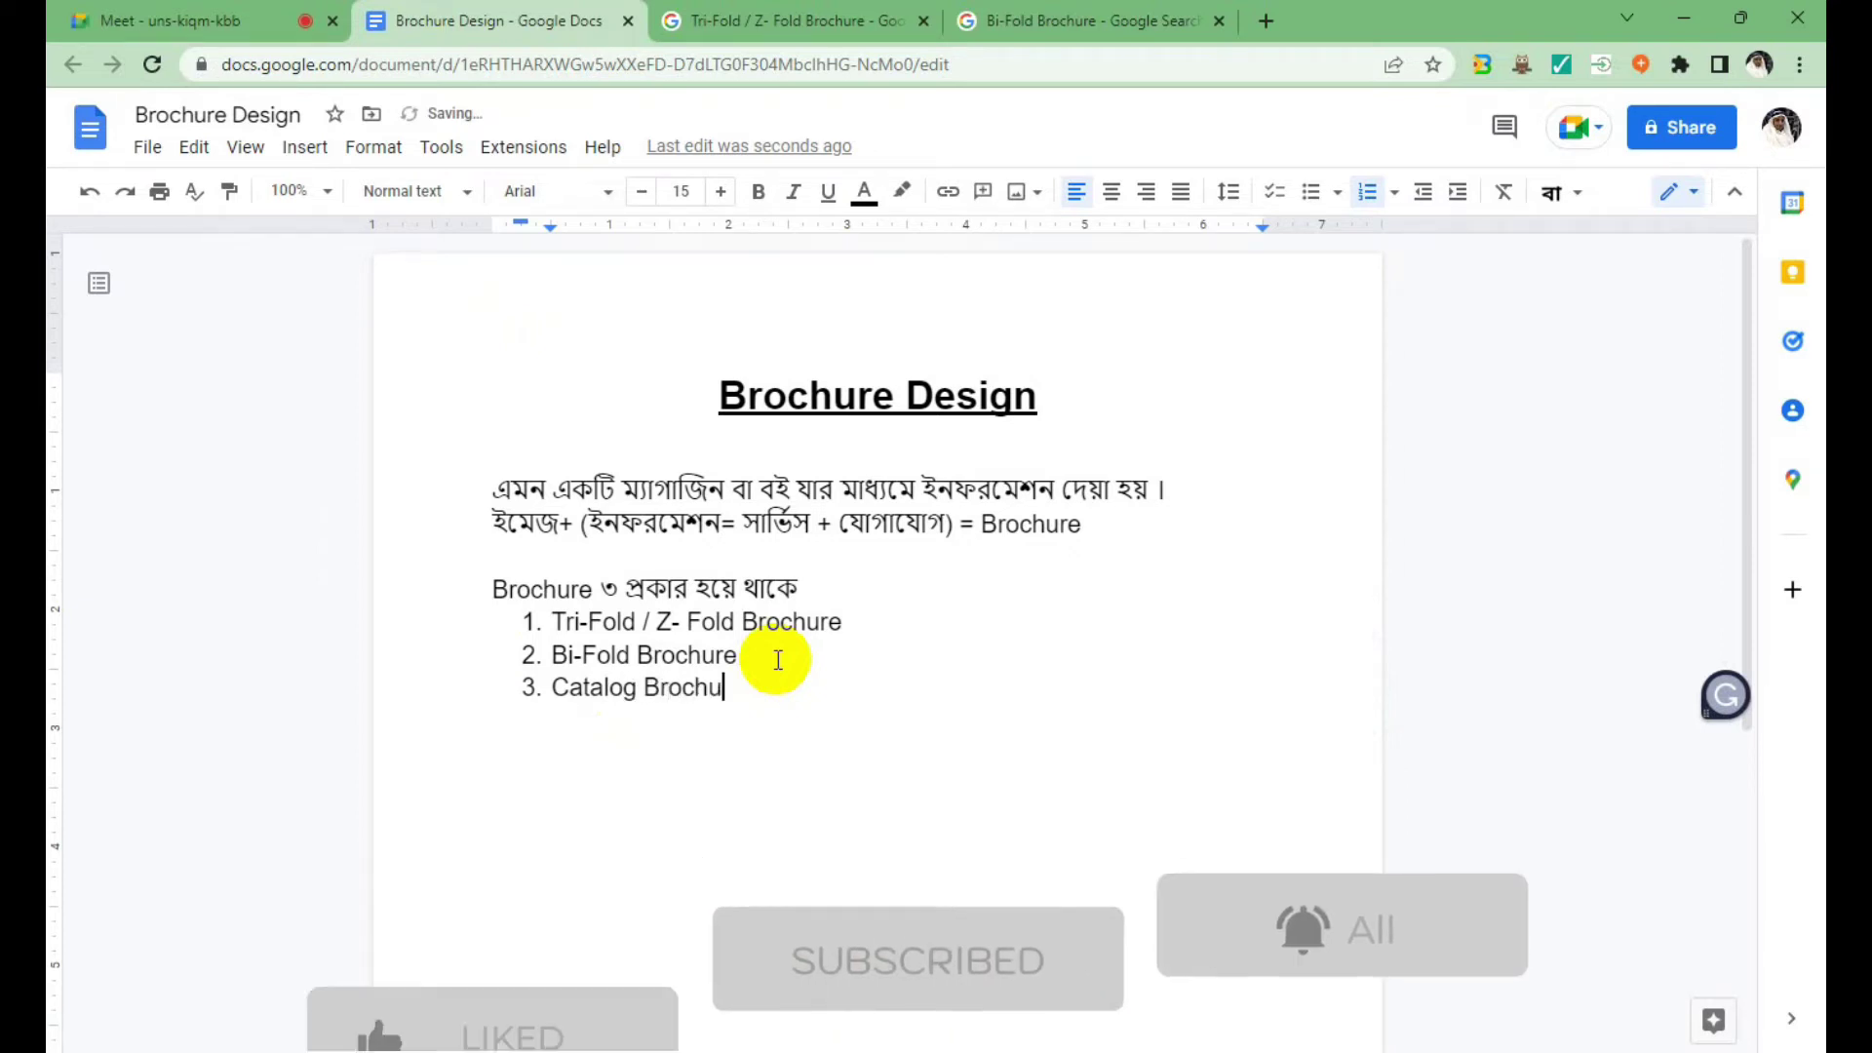
text(re)
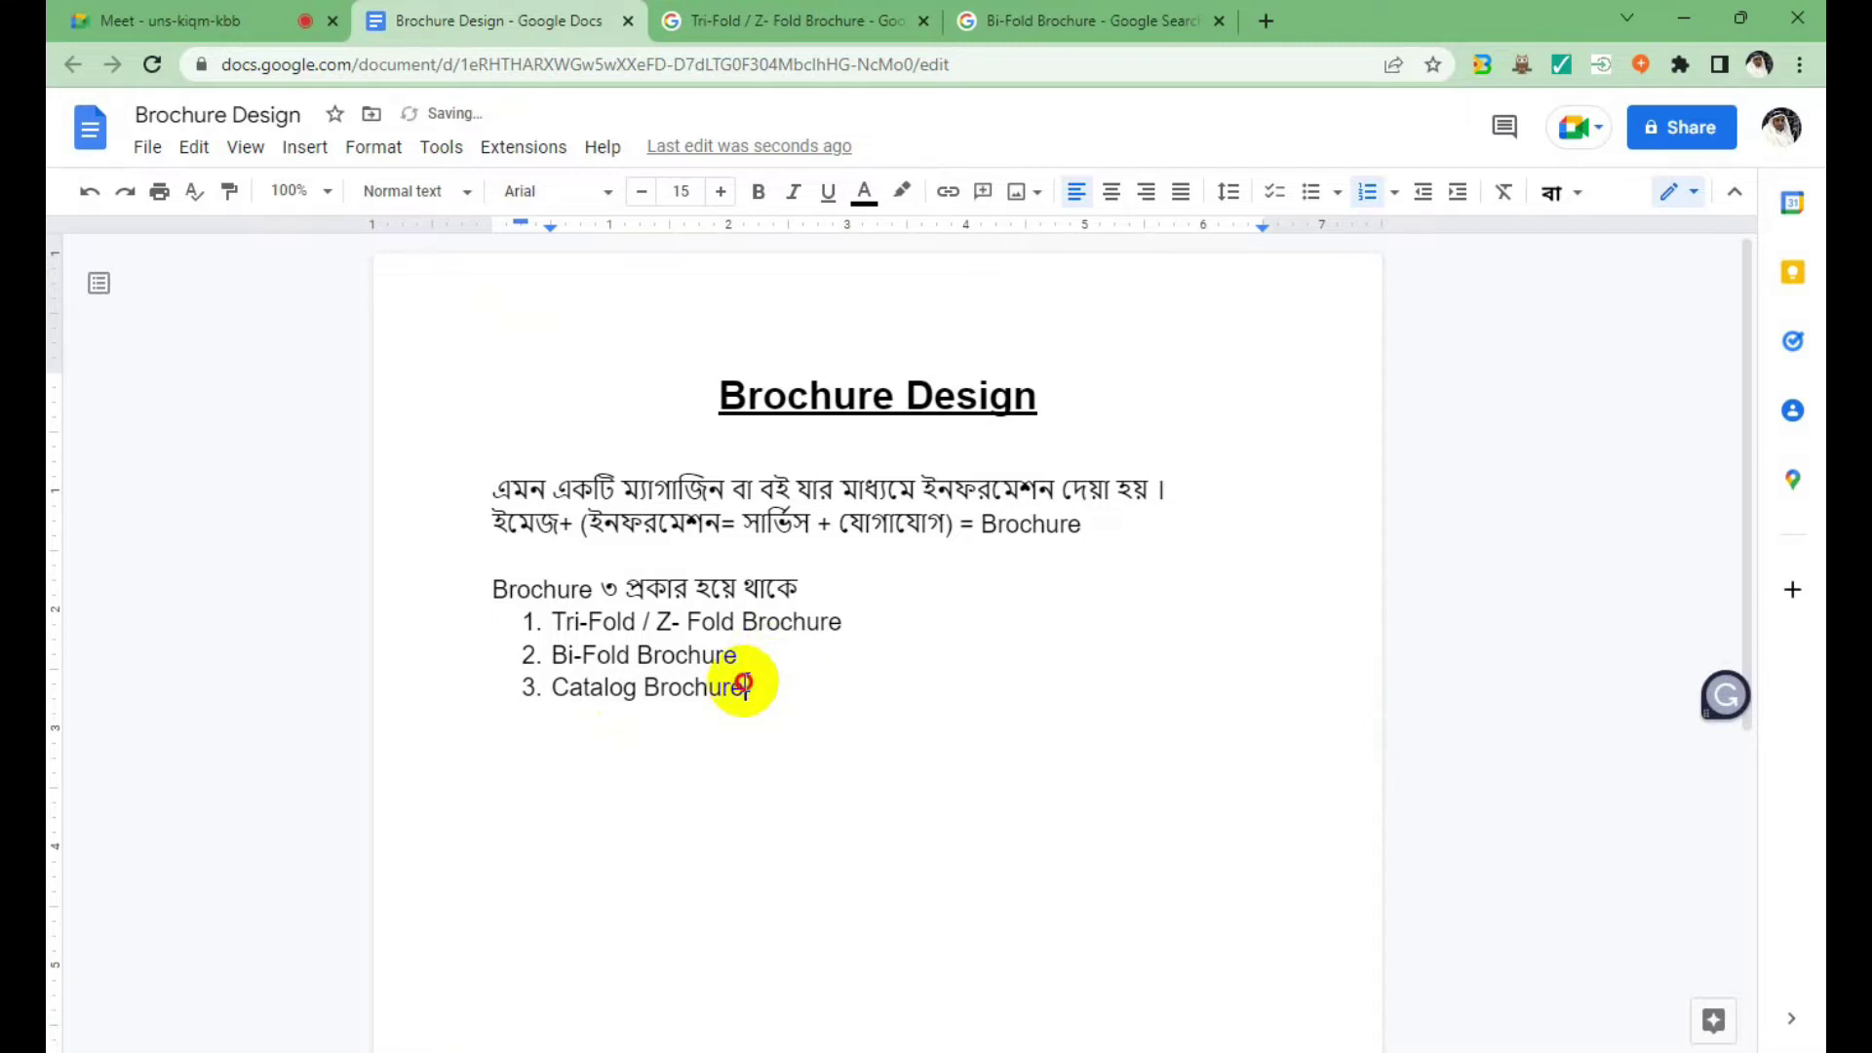
drag(745, 687, 529, 697)
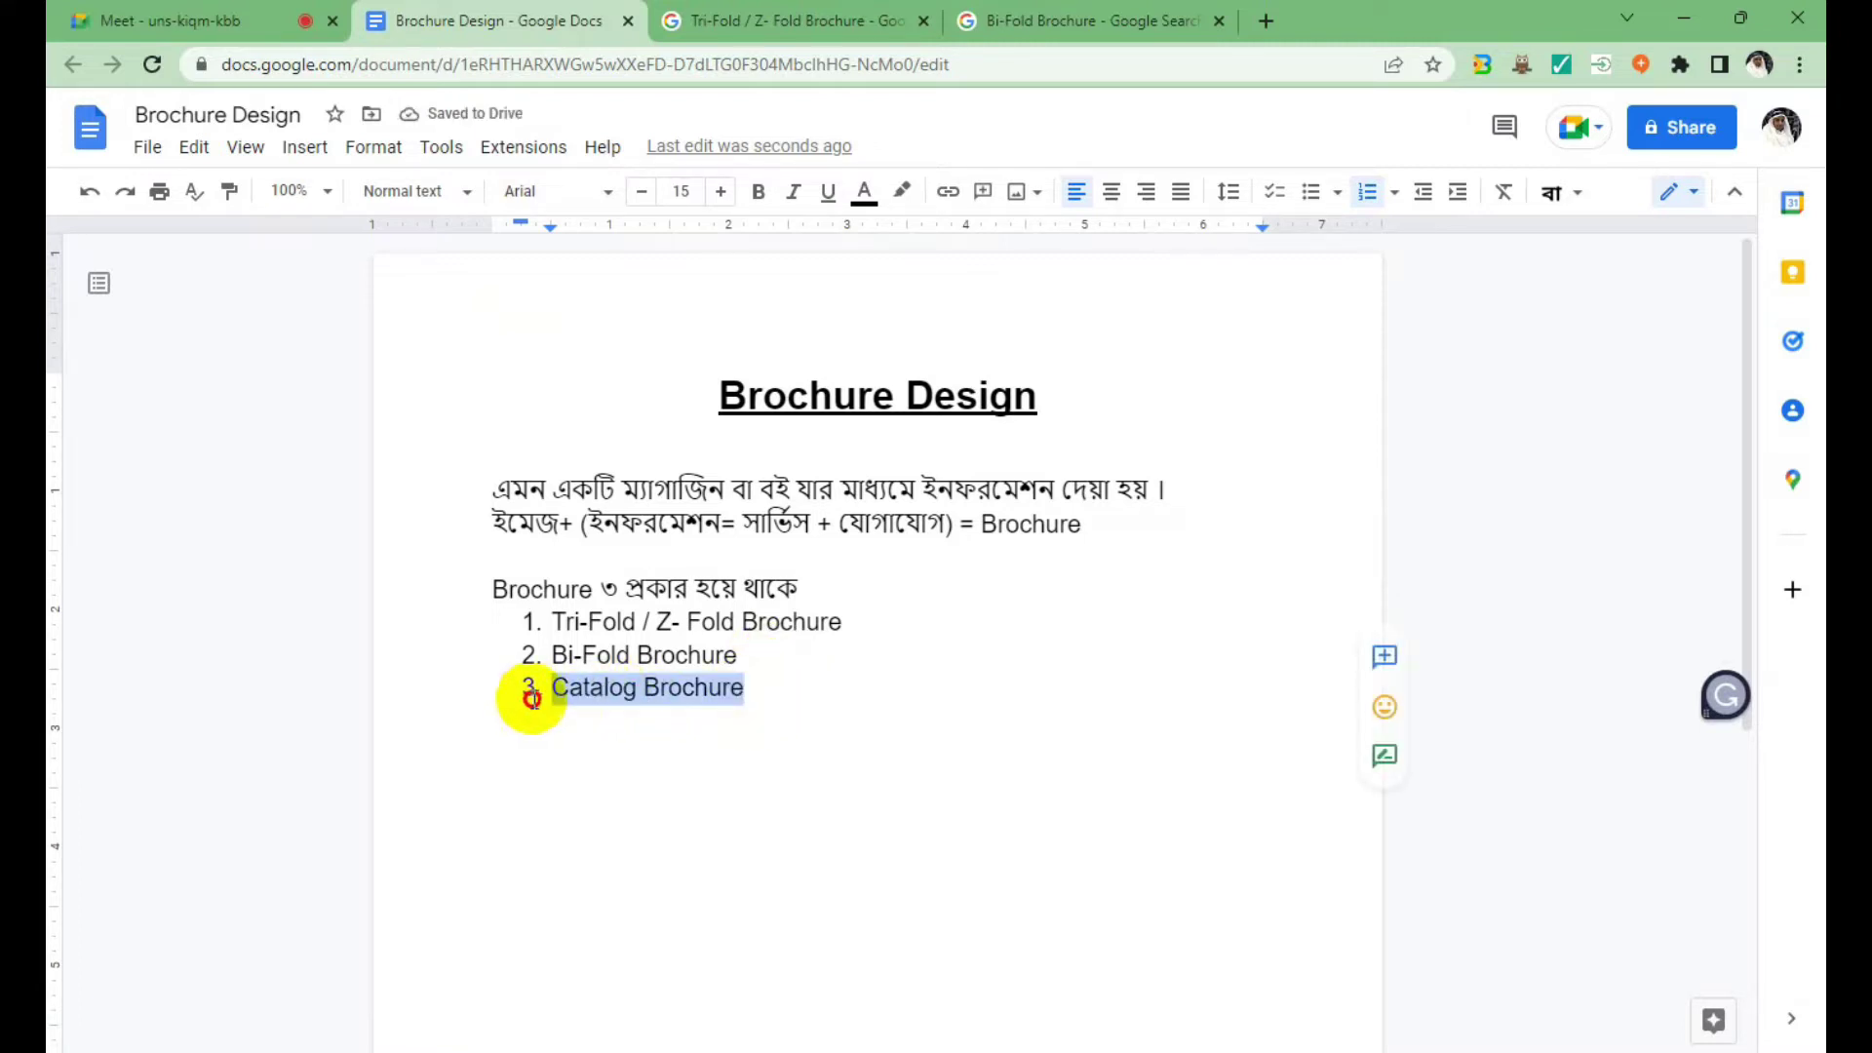
key(ctrl+c)
Search 'Catalog Brochure' in a new tab and preview the first catalog image.
click(1266, 20)
key(ctrl+v)
key(Return)
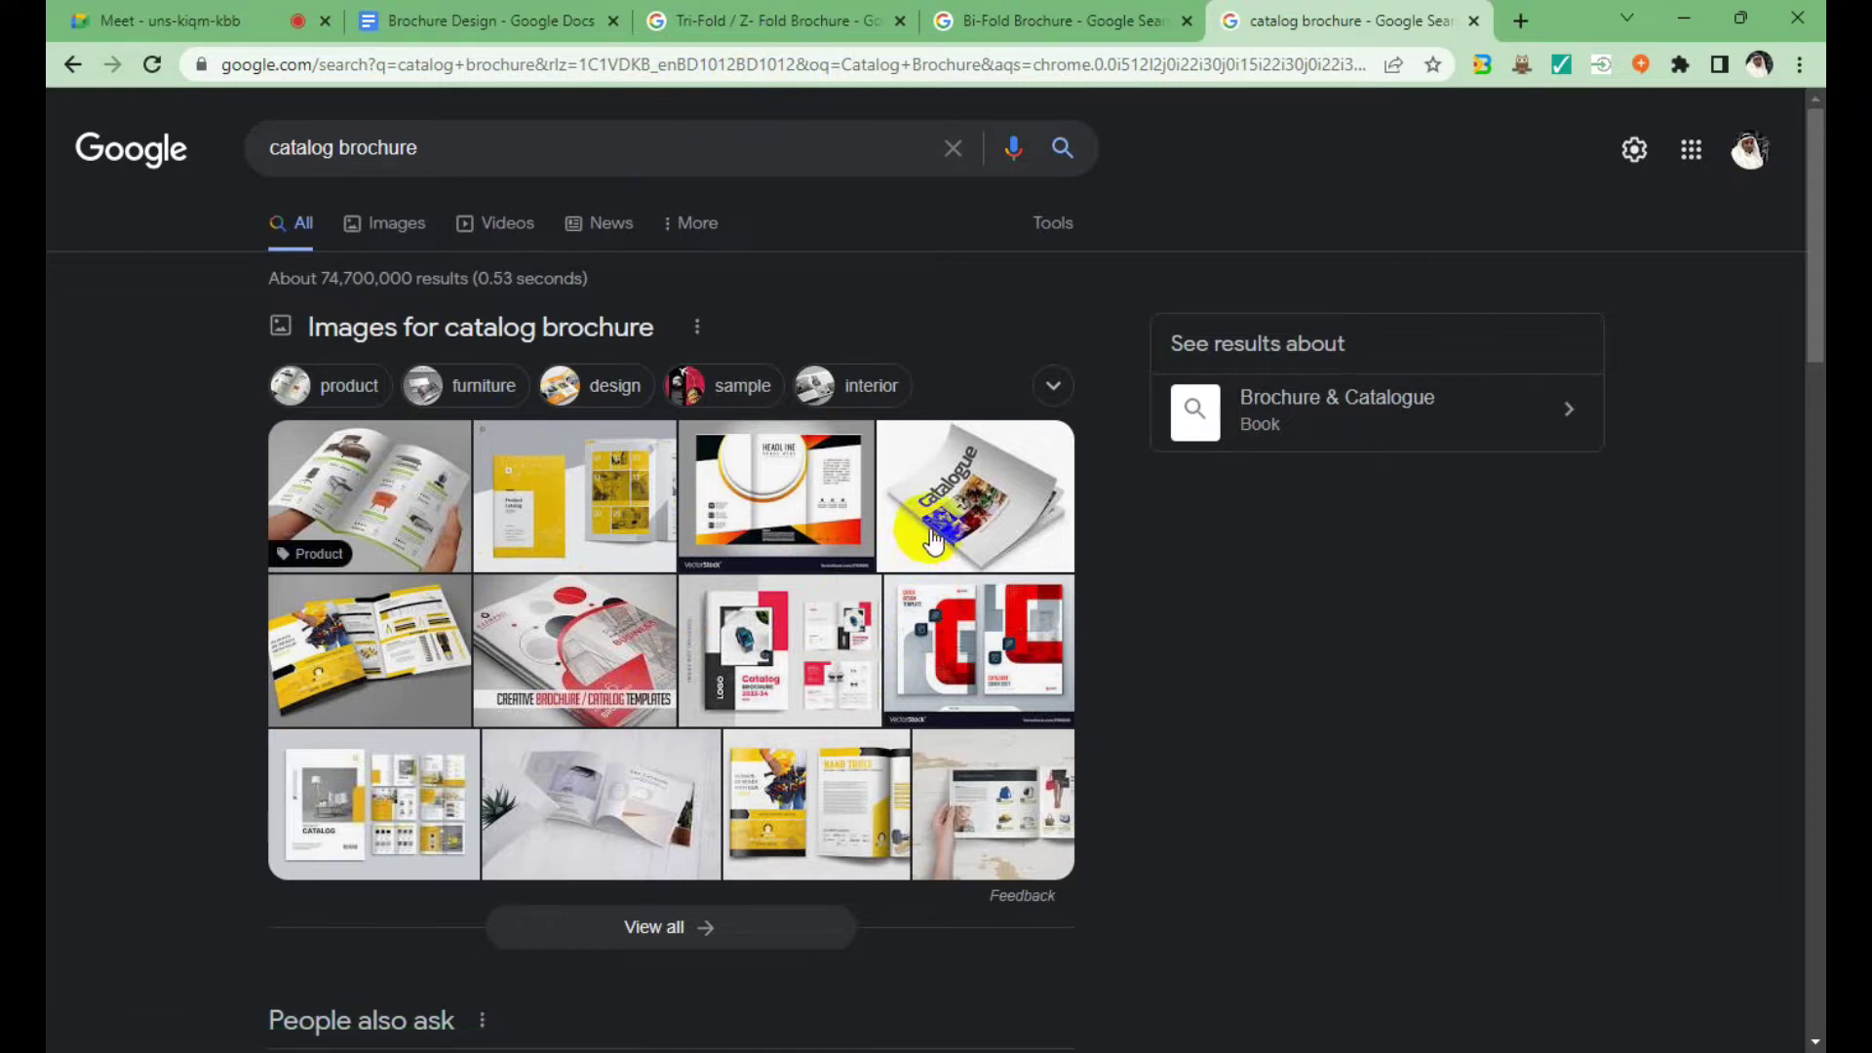
click(404, 501)
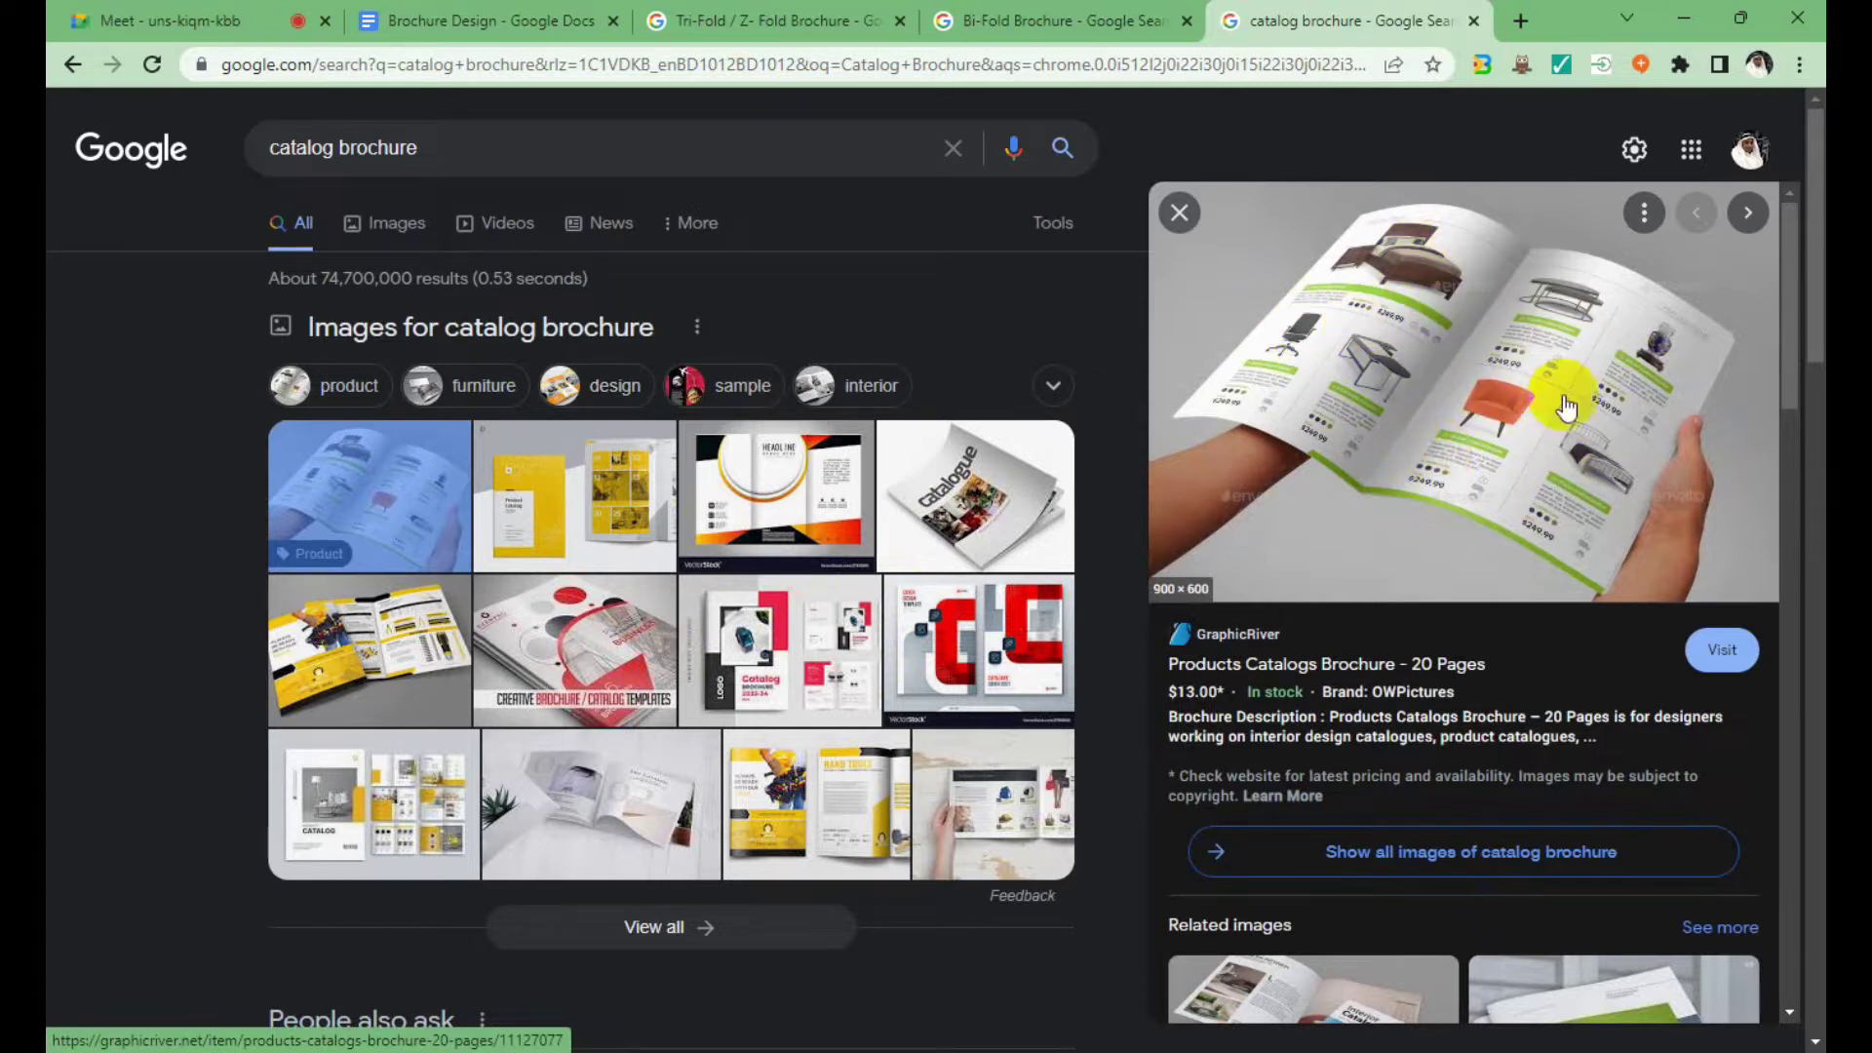
scroll(1431, 399, down, 1)
scroll(1431, 399, down, 2)
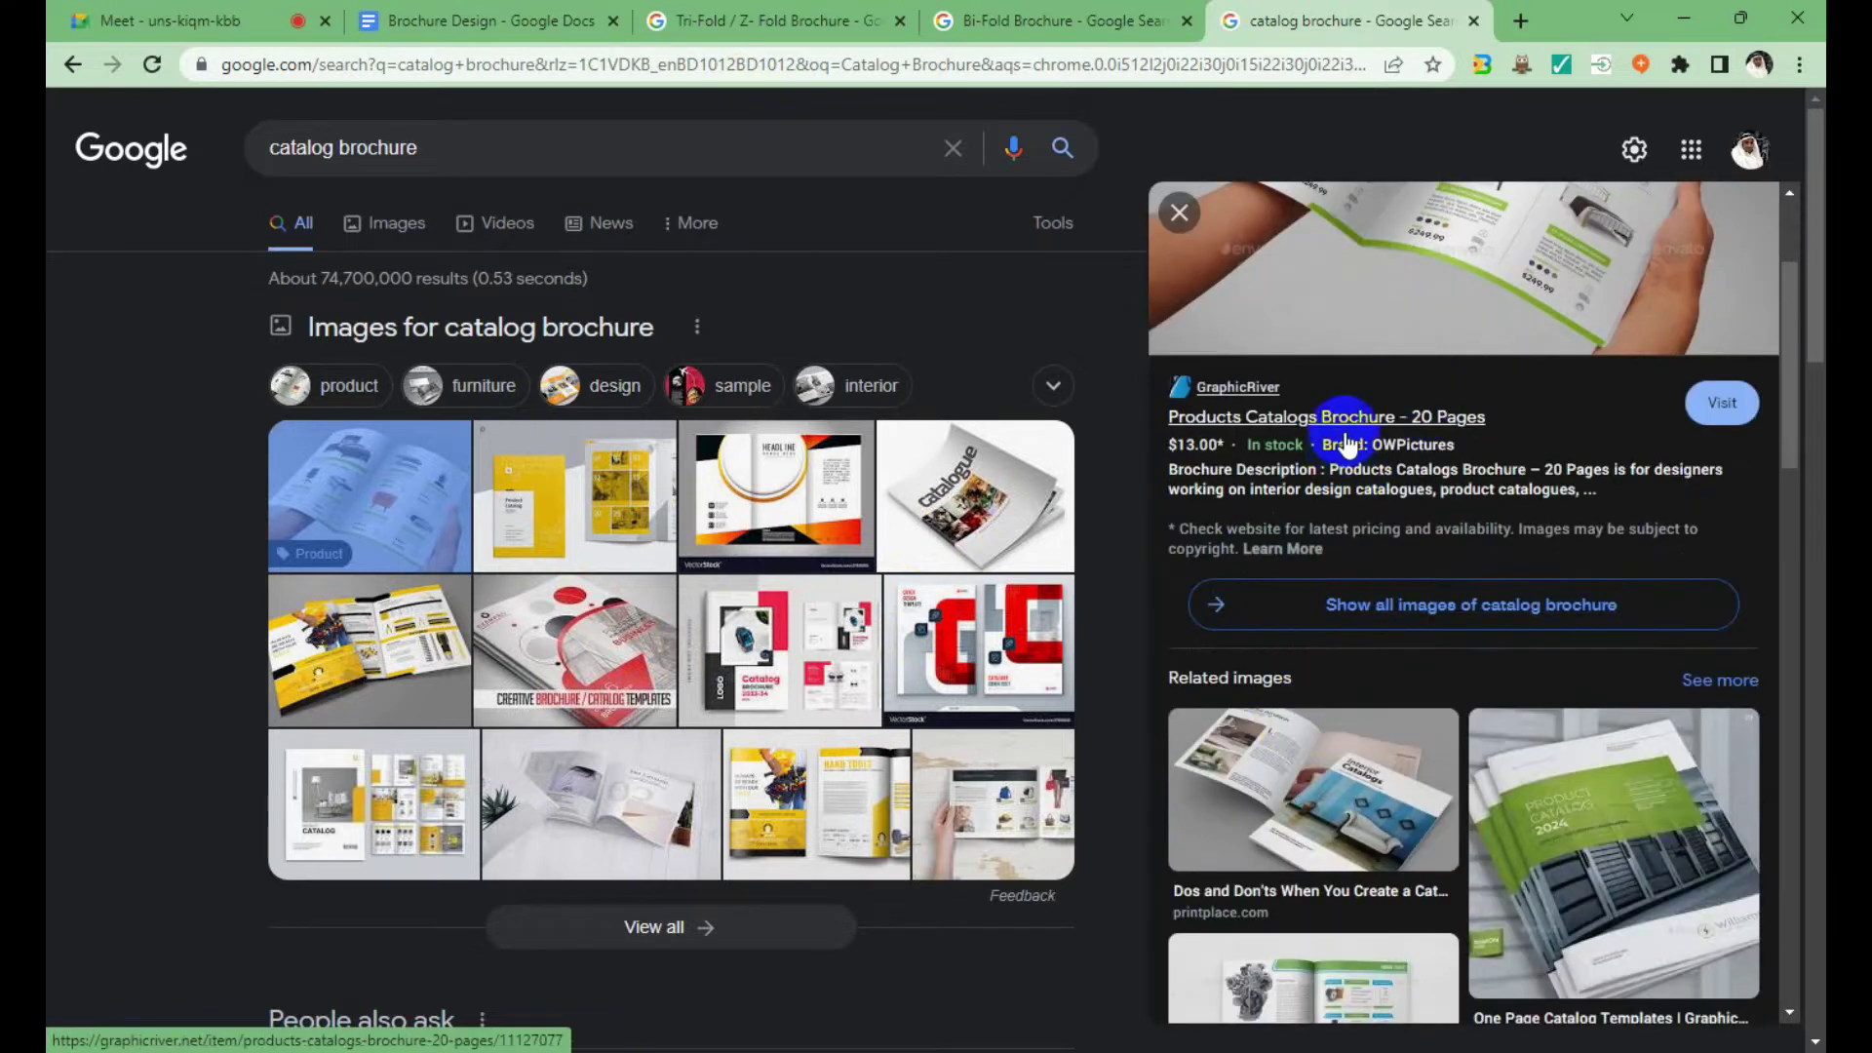
scroll(1341, 697, down, 3)
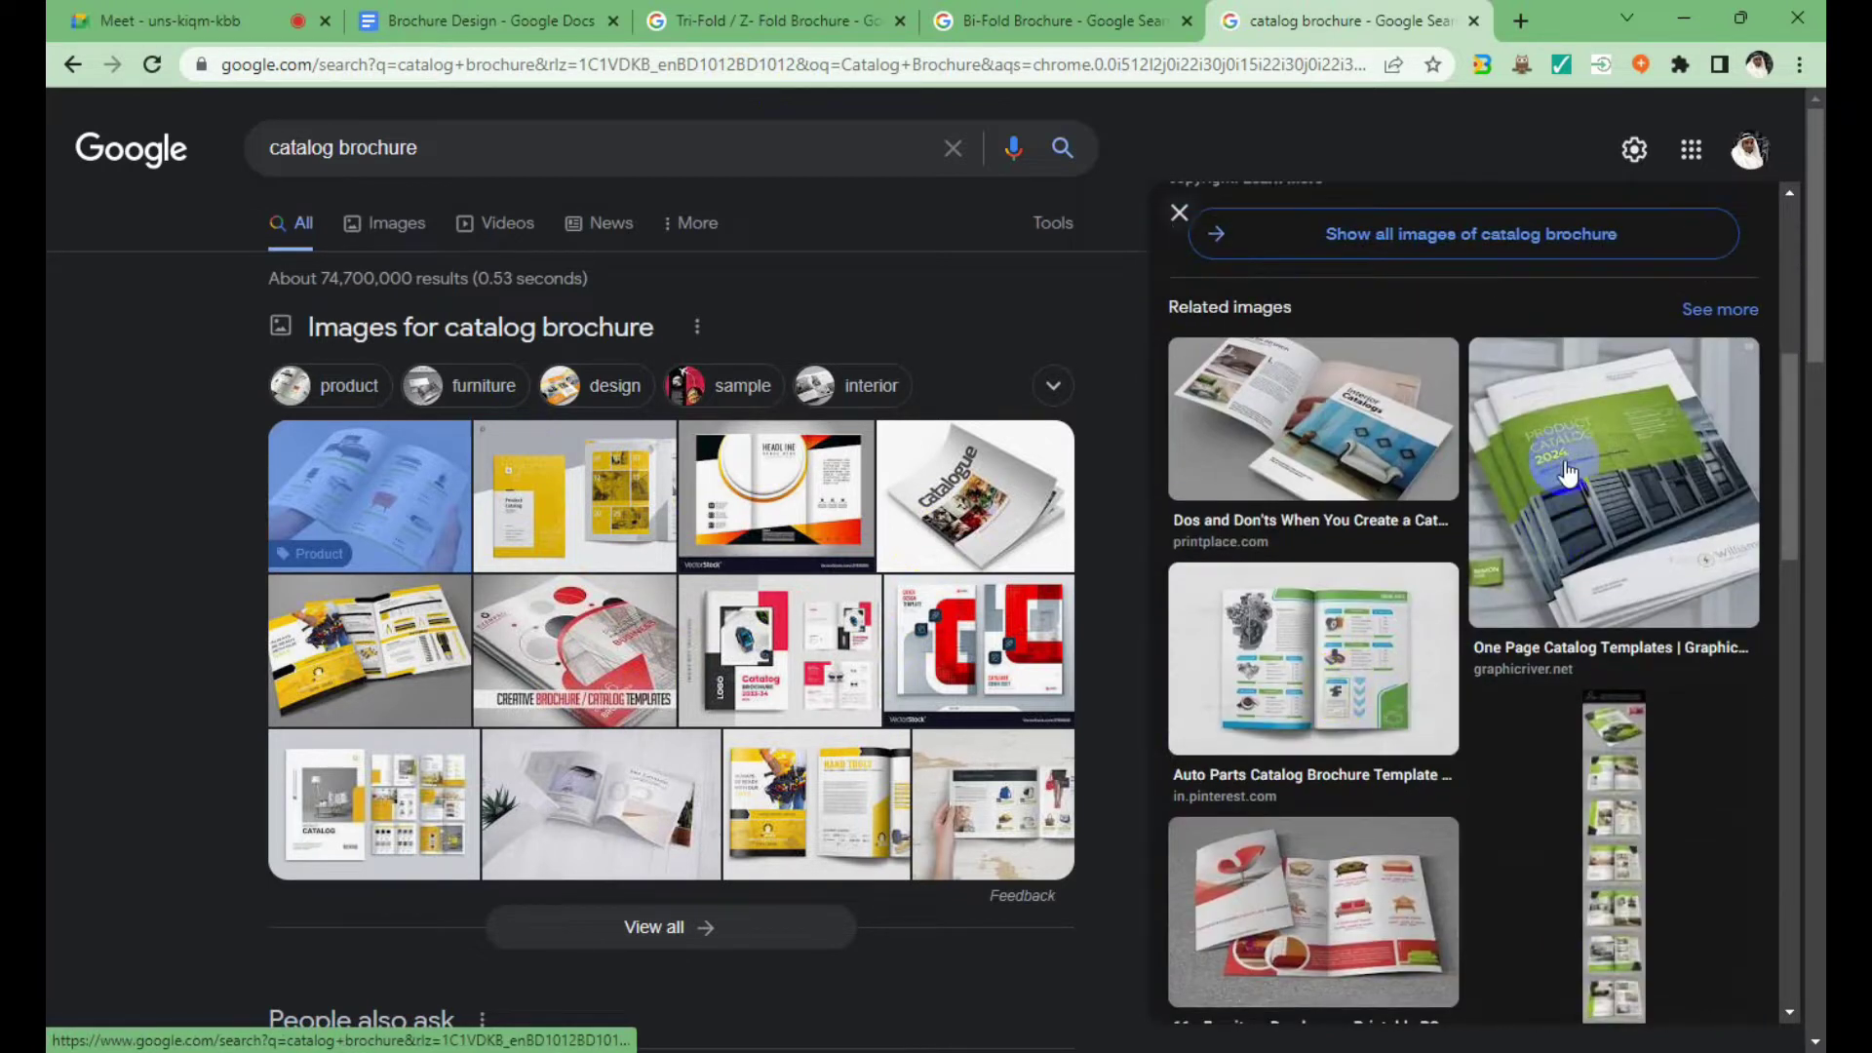
scroll(1385, 624, down, 3)
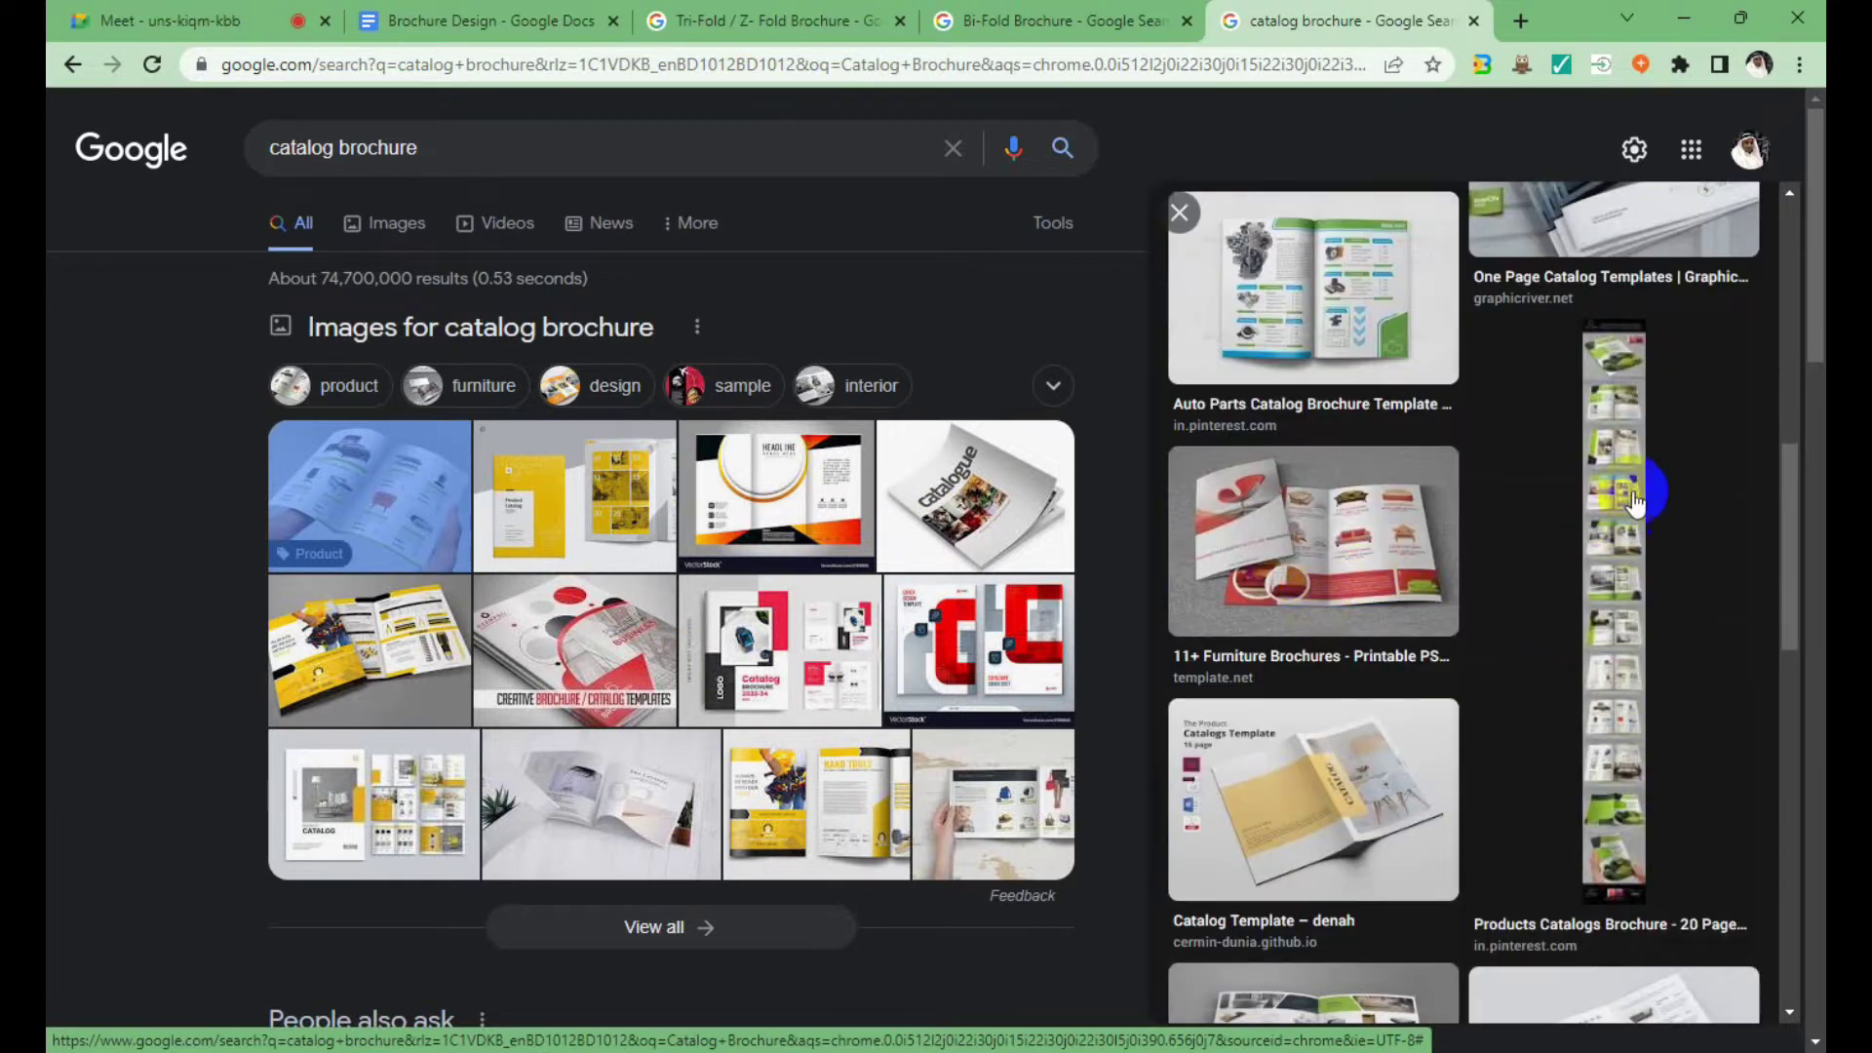
Preview the Products Catalogs and red catalog cover images, then select the Tri-Fold / Z- Fold Brochure query.
click(1612, 418)
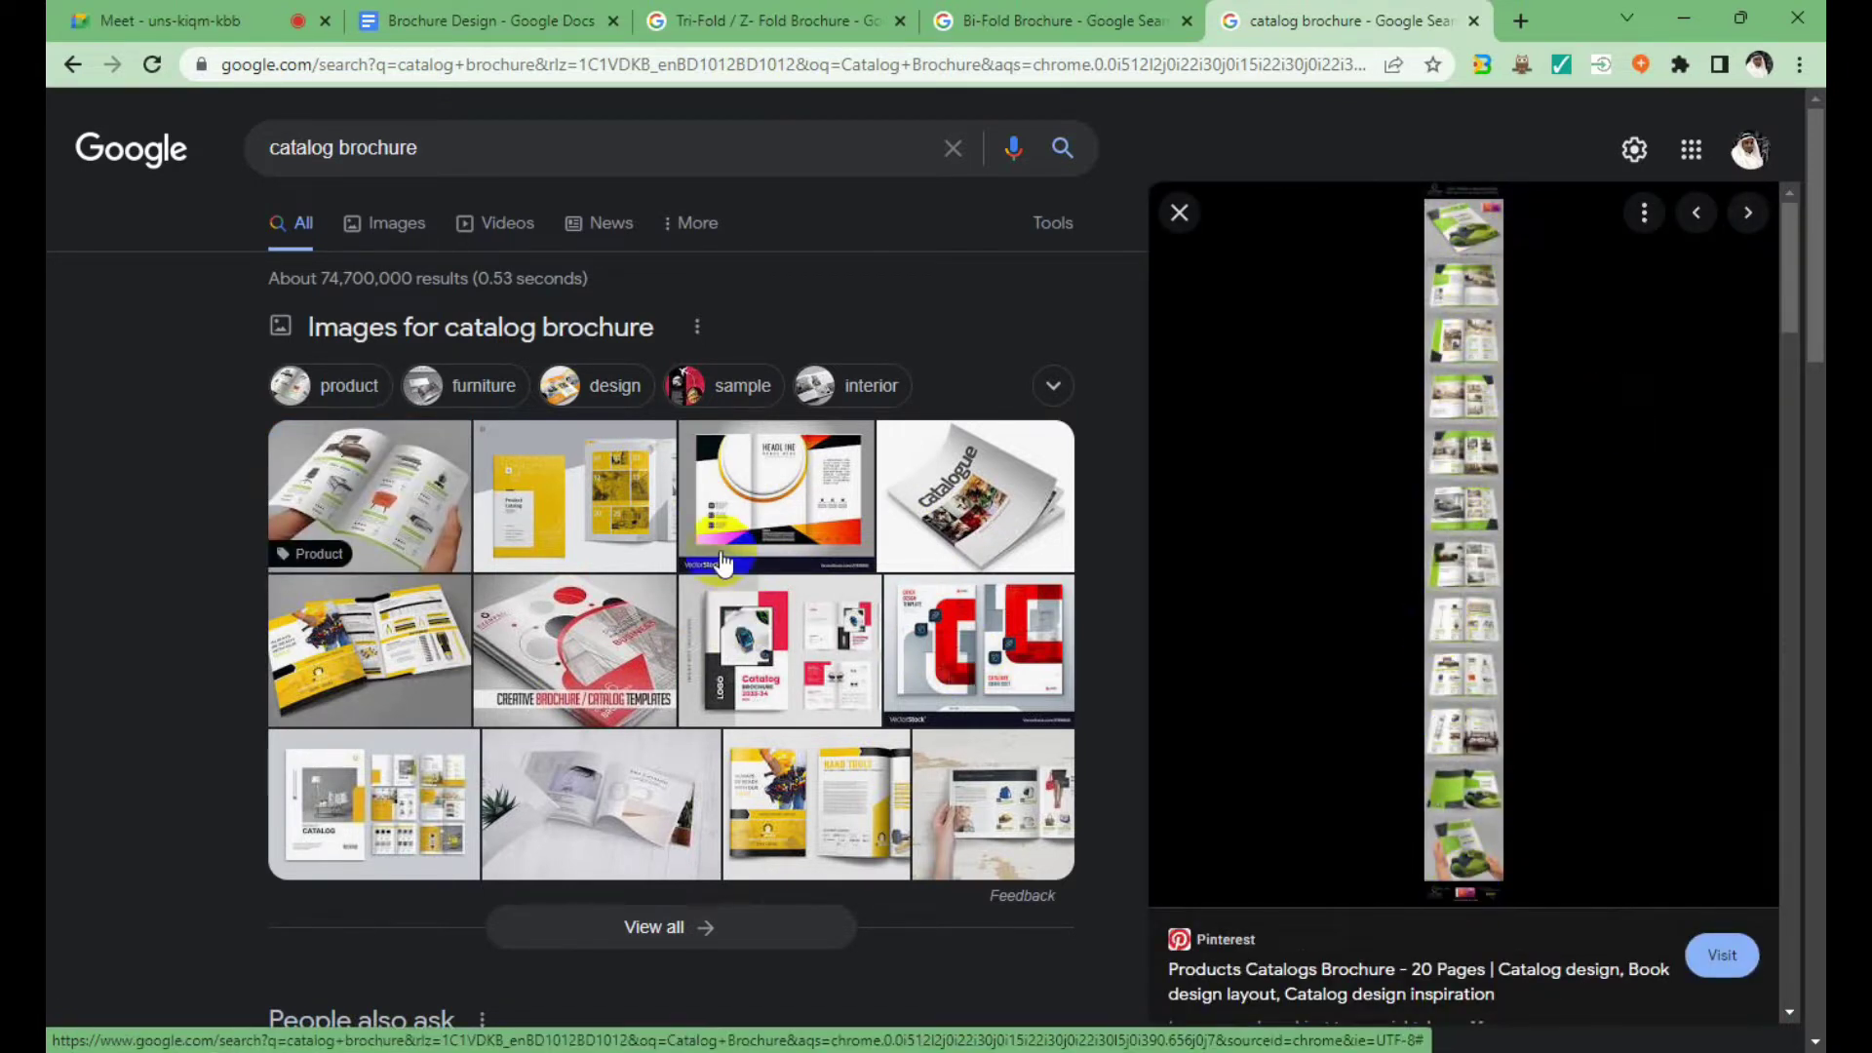
scroll(722, 563, down, 3)
scroll(722, 563, up, 2)
click(927, 490)
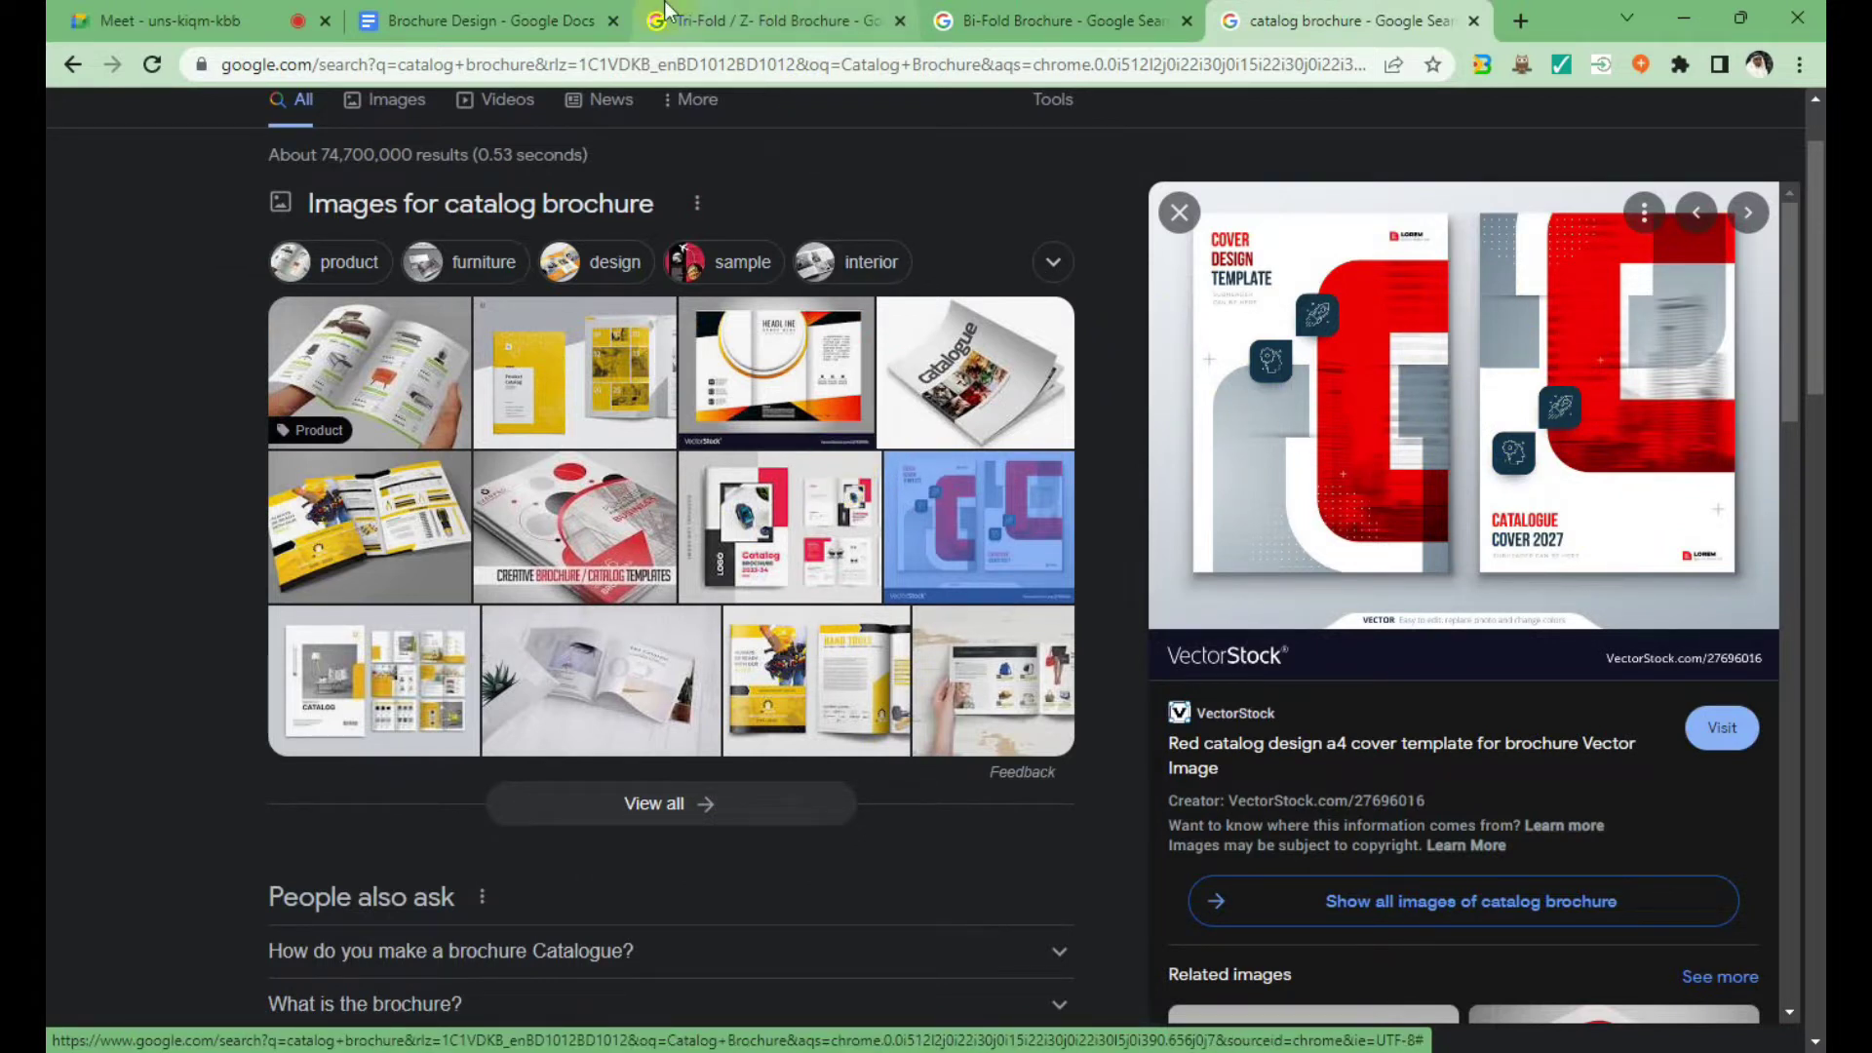
click(771, 20)
drag(514, 114, 282, 118)
key(ctrl+c)
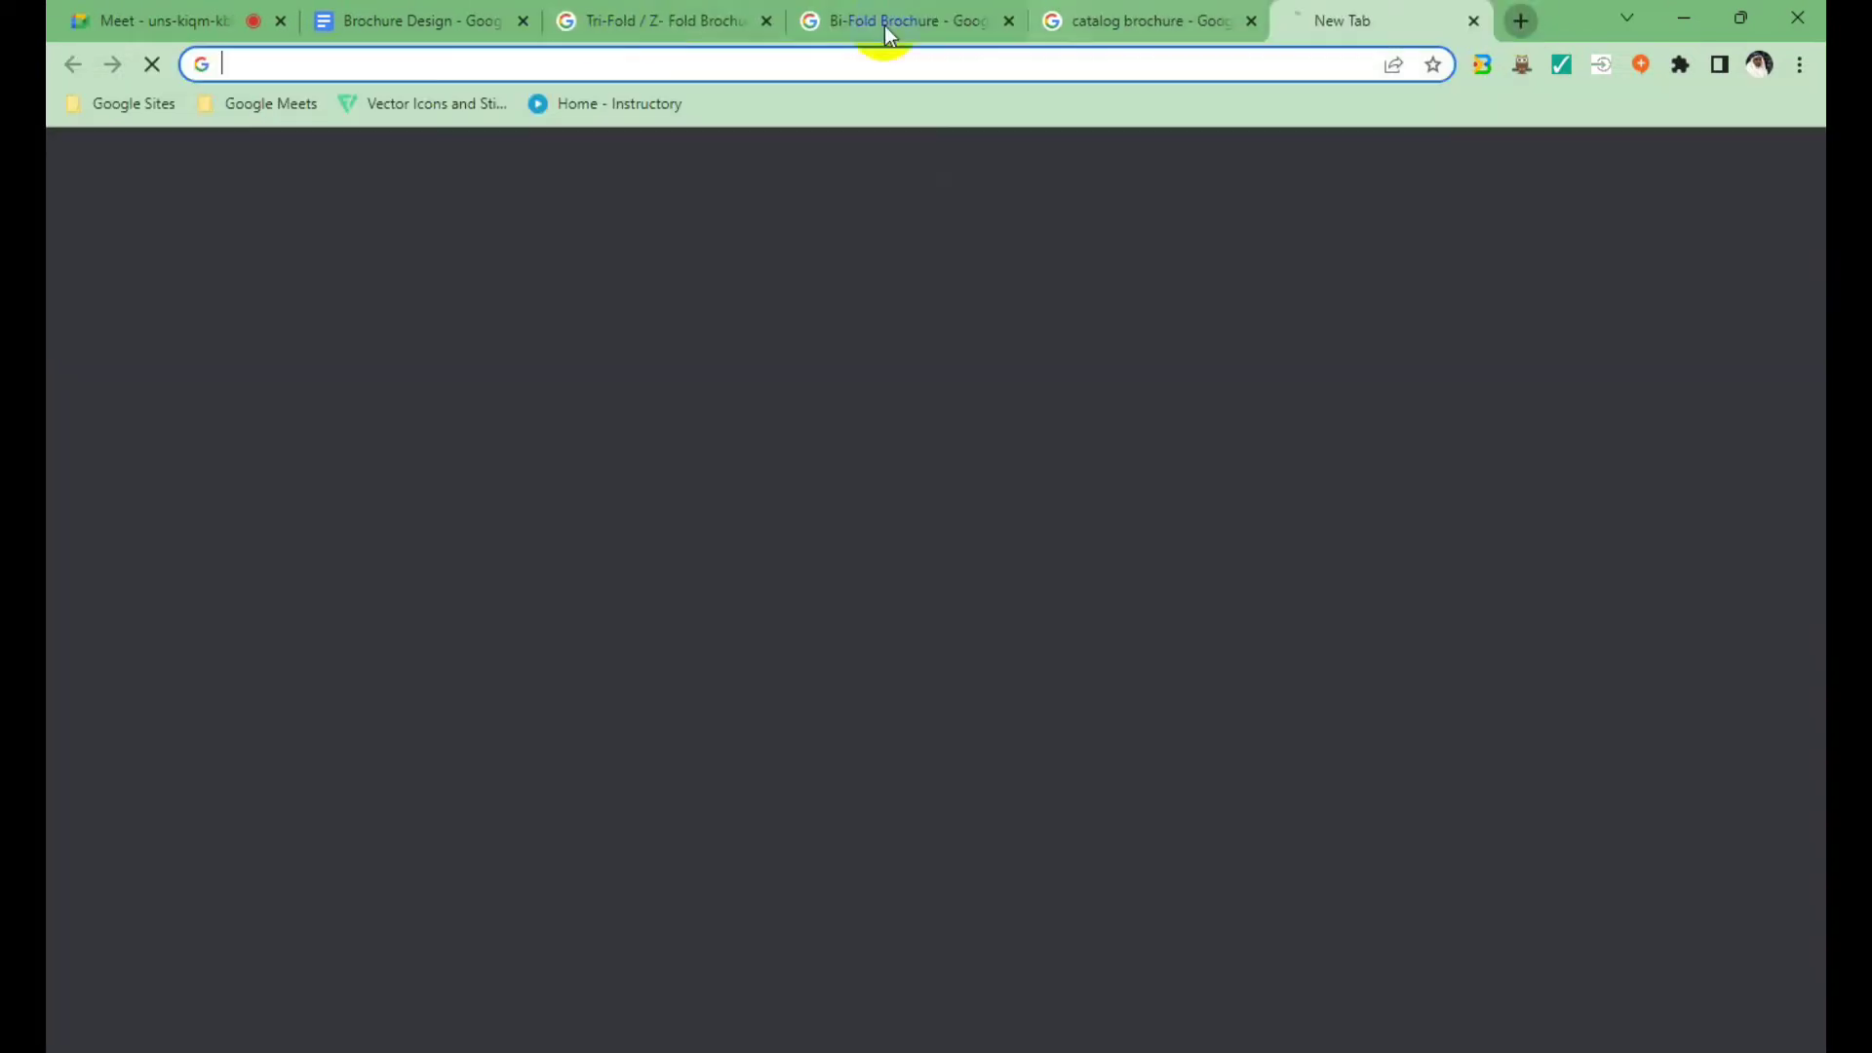
Search 'Tri-Fold / Z- Fold Brochure size' and highlight the 8.5” x 11” standard size.
click(1519, 20)
key(ctrl+v)
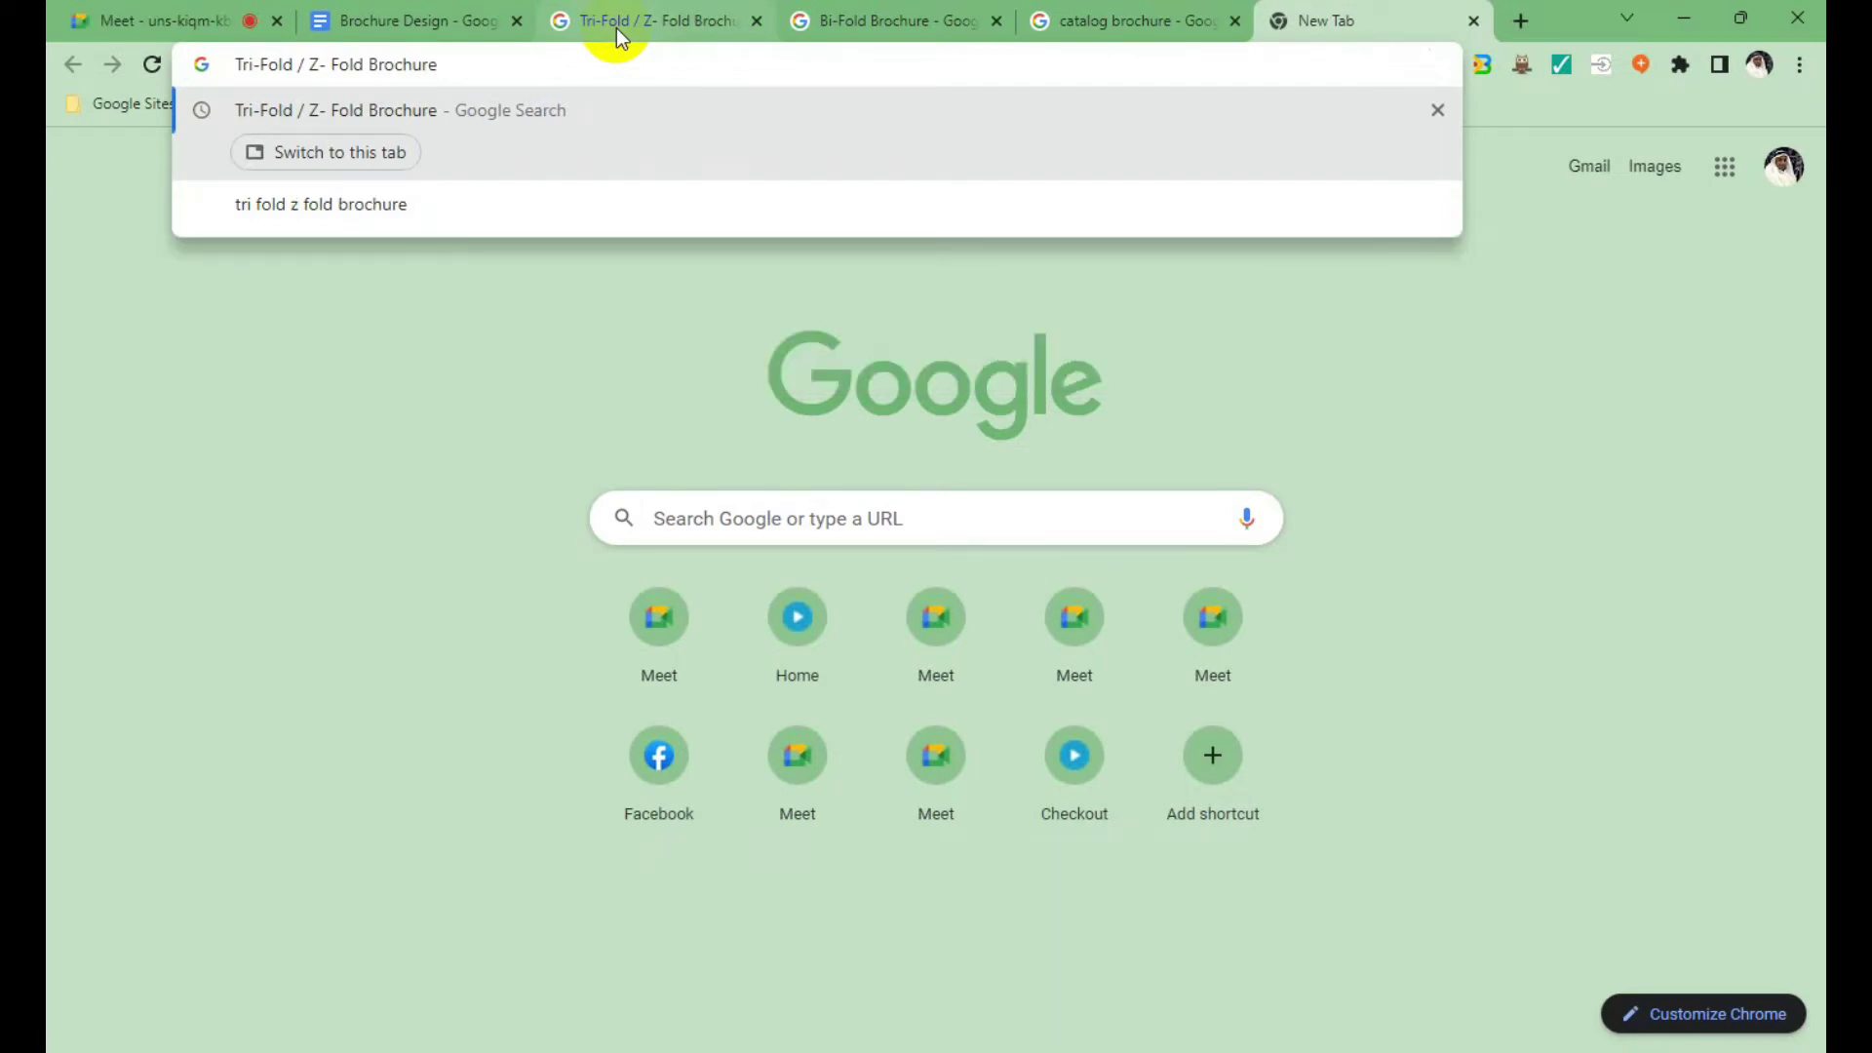
text( size)
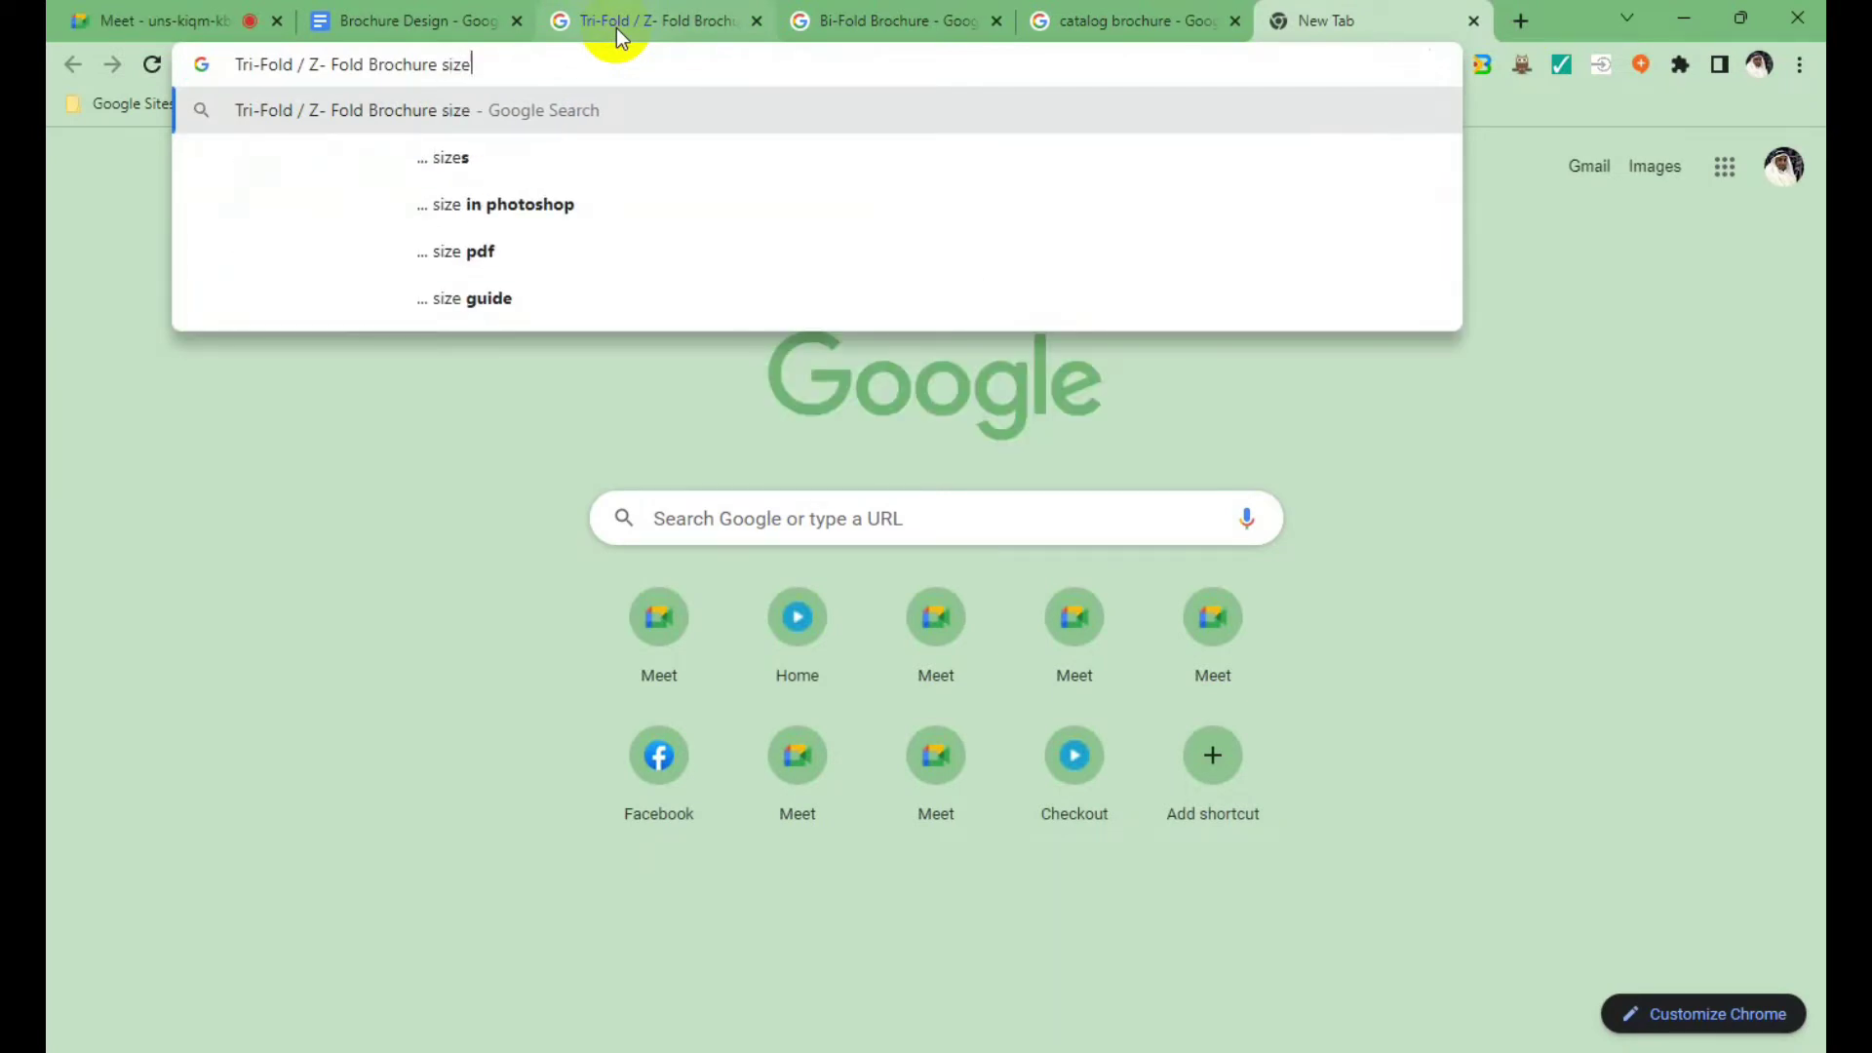
key(Return)
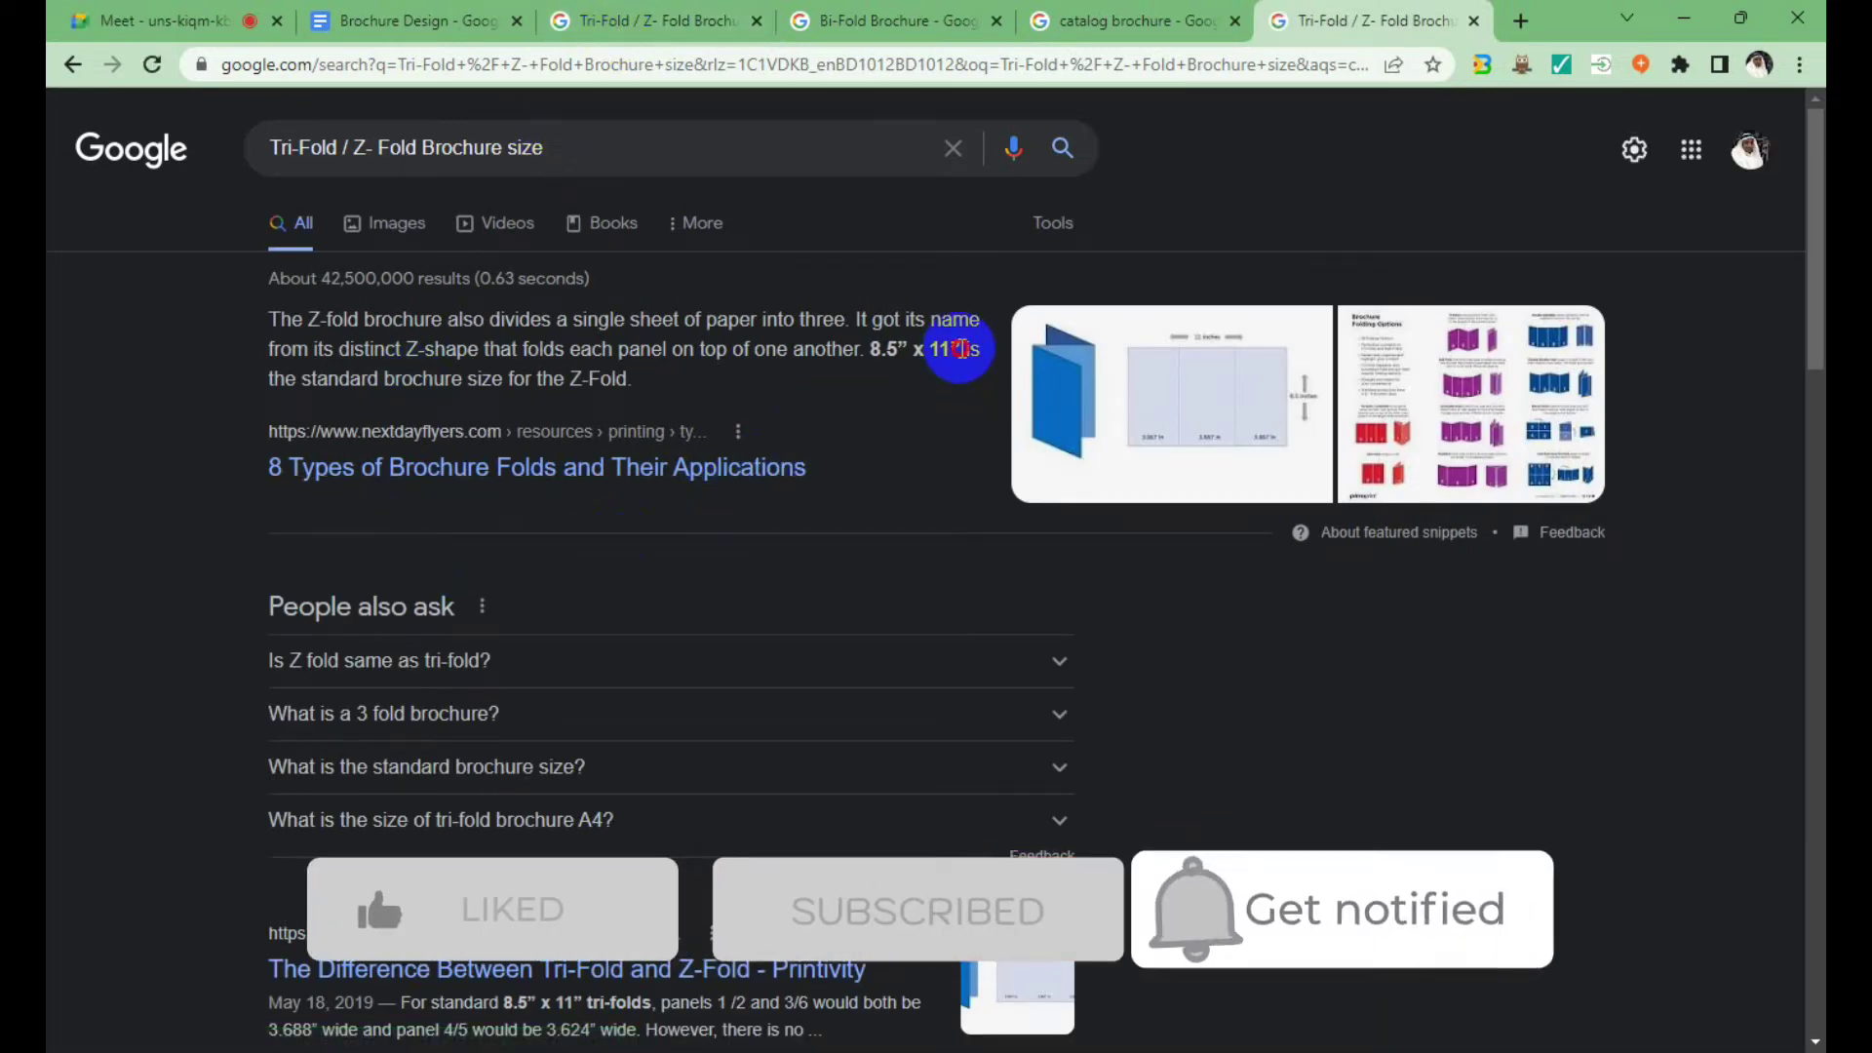
drag(957, 349, 870, 356)
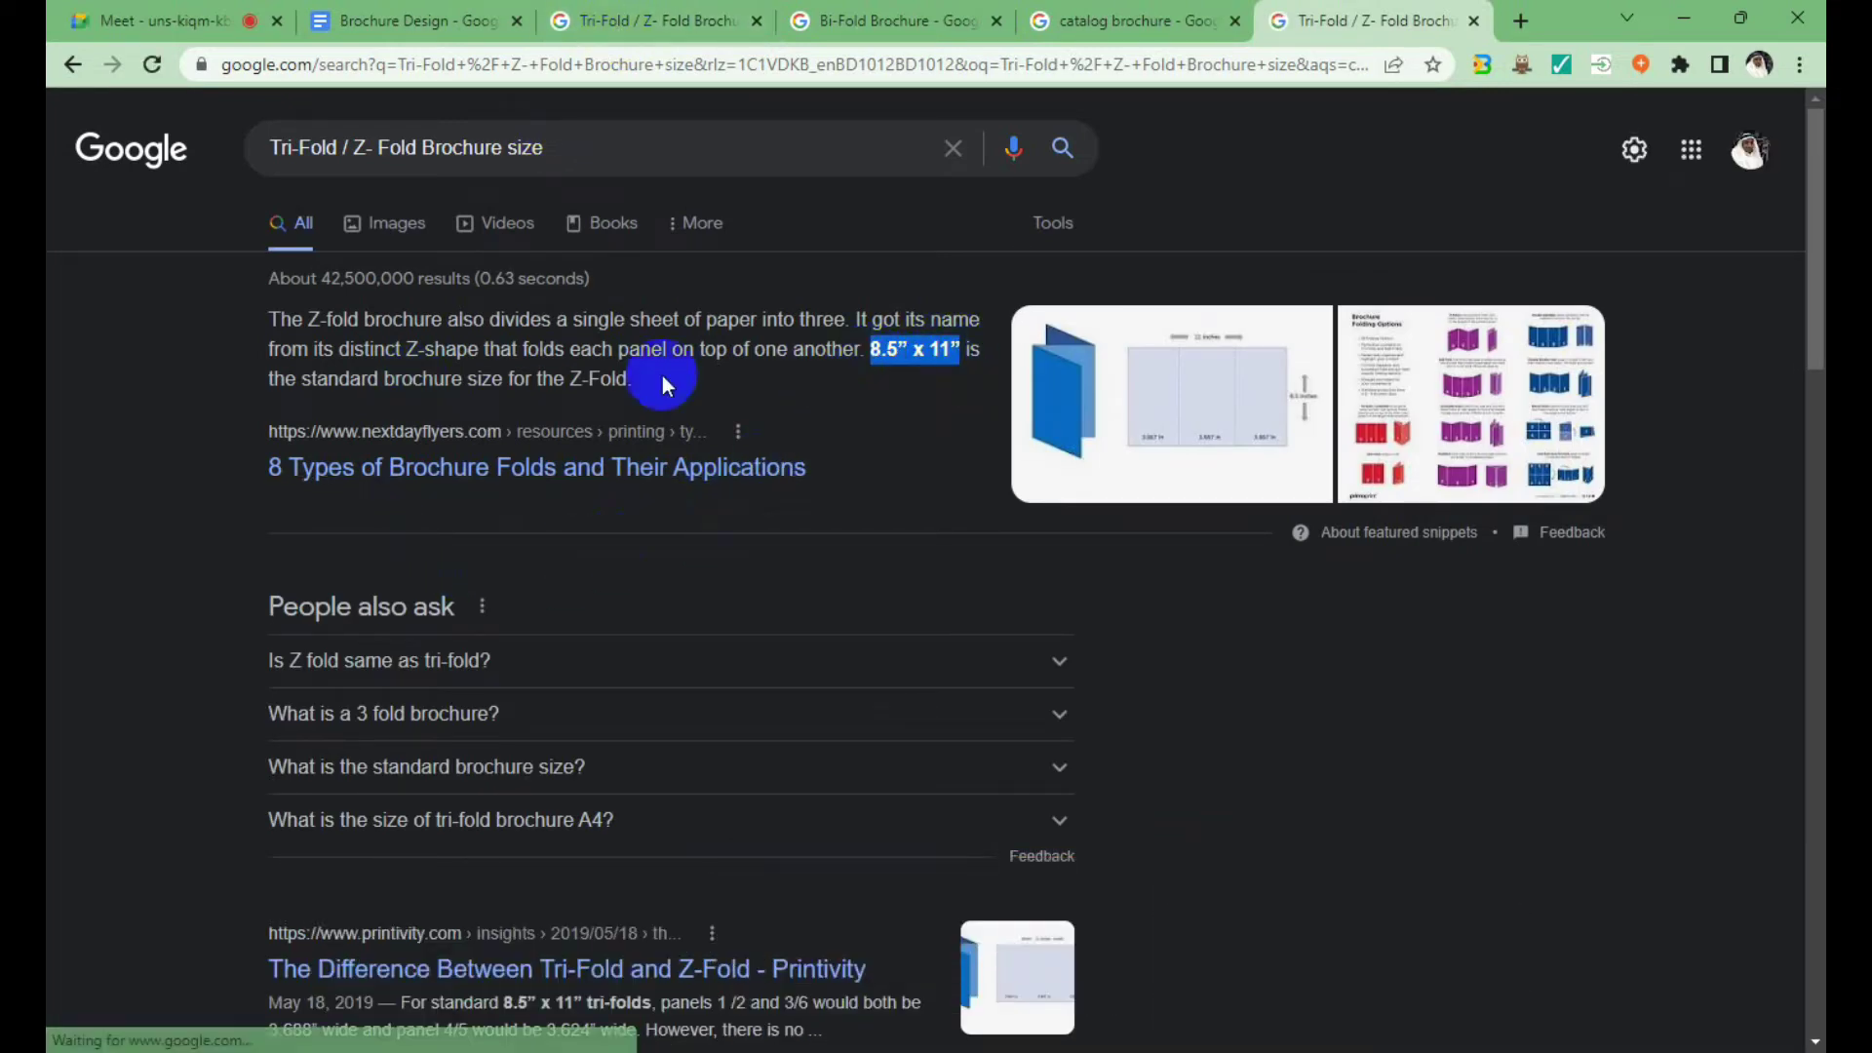
click(637, 385)
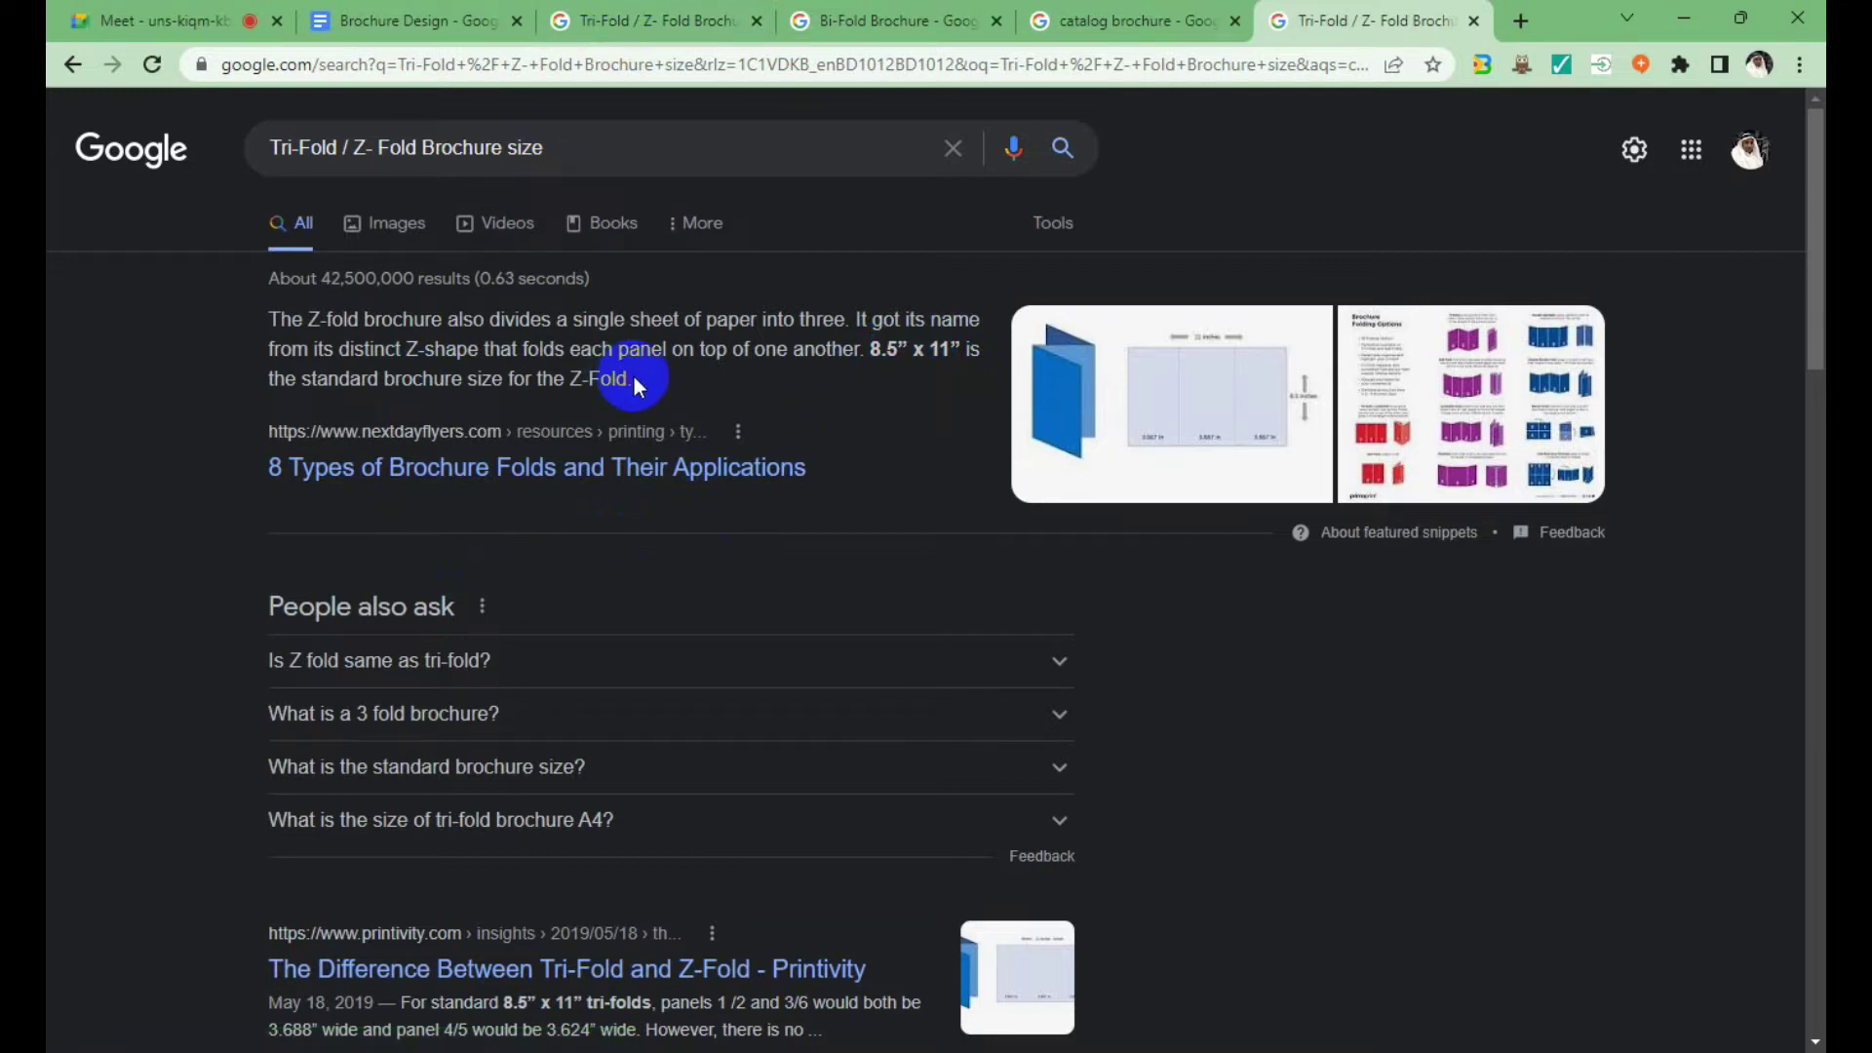
Preview the Printivity size diagram and reread the 8.5” x 11” Z-fold size answer paragraph.
click(1188, 394)
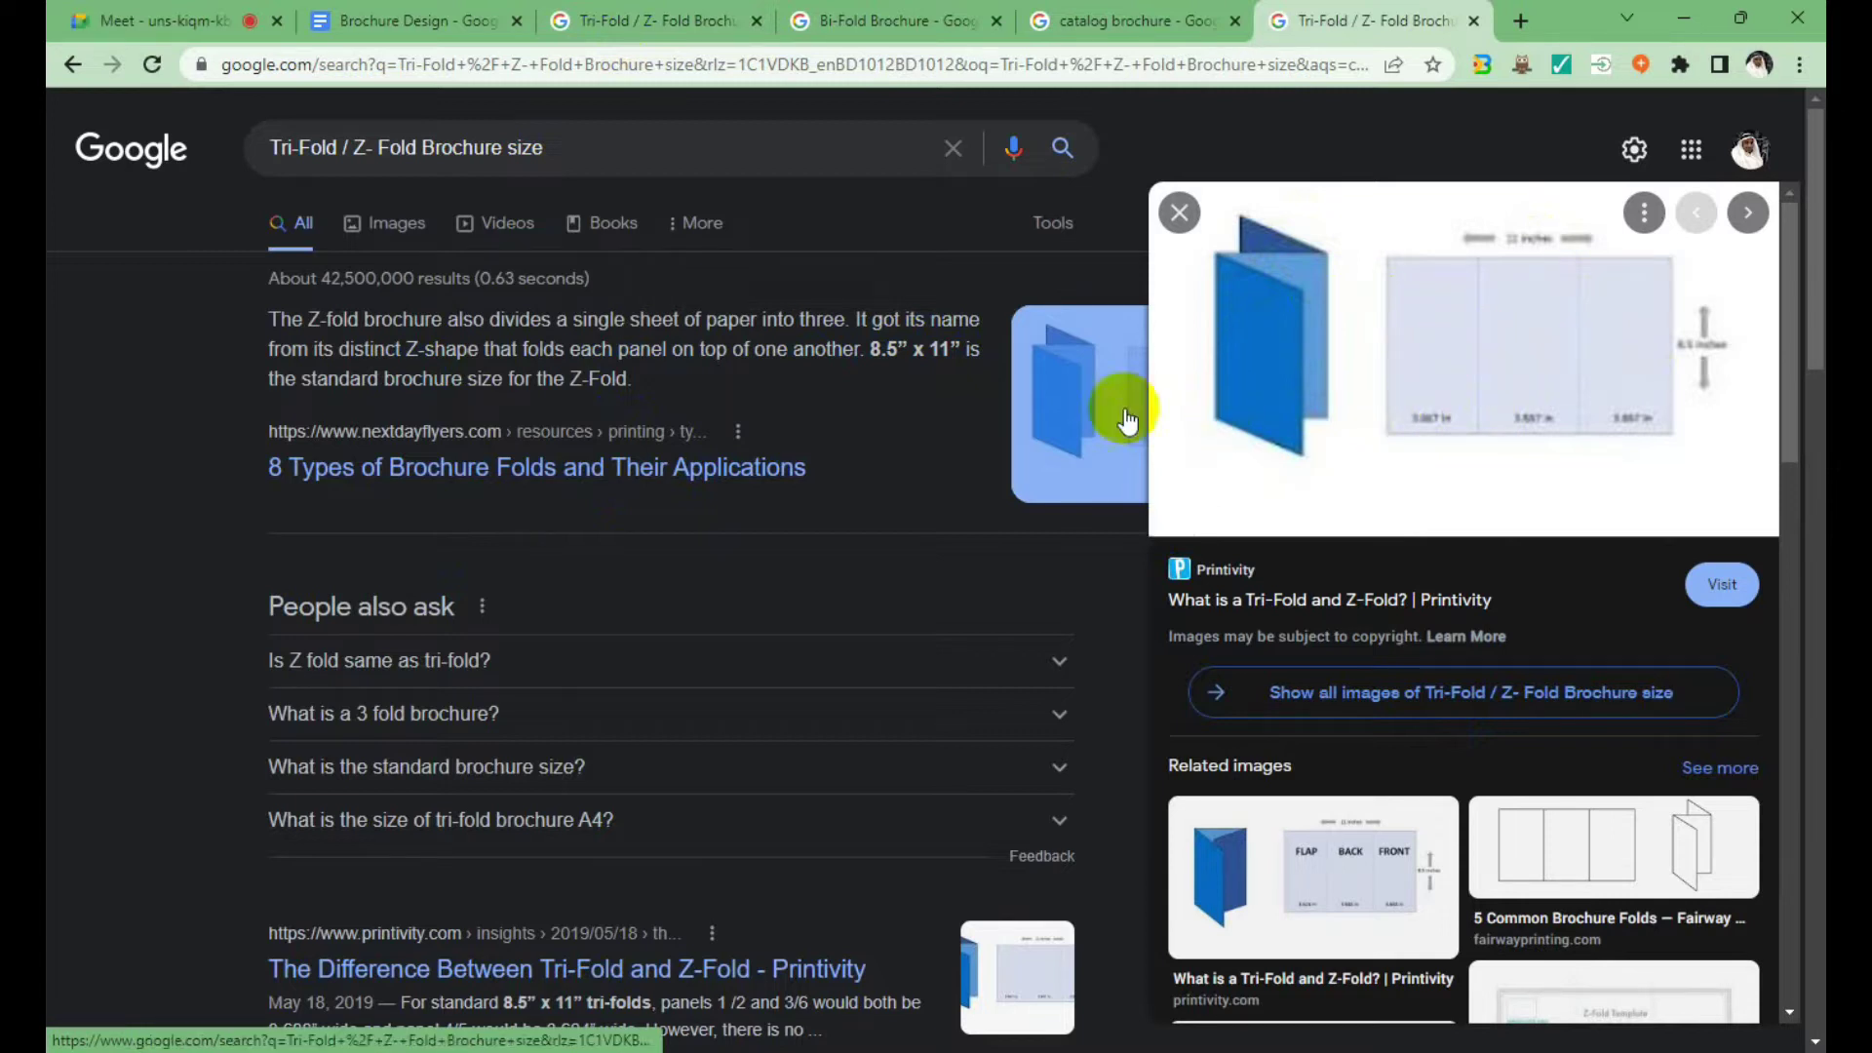
click(931, 349)
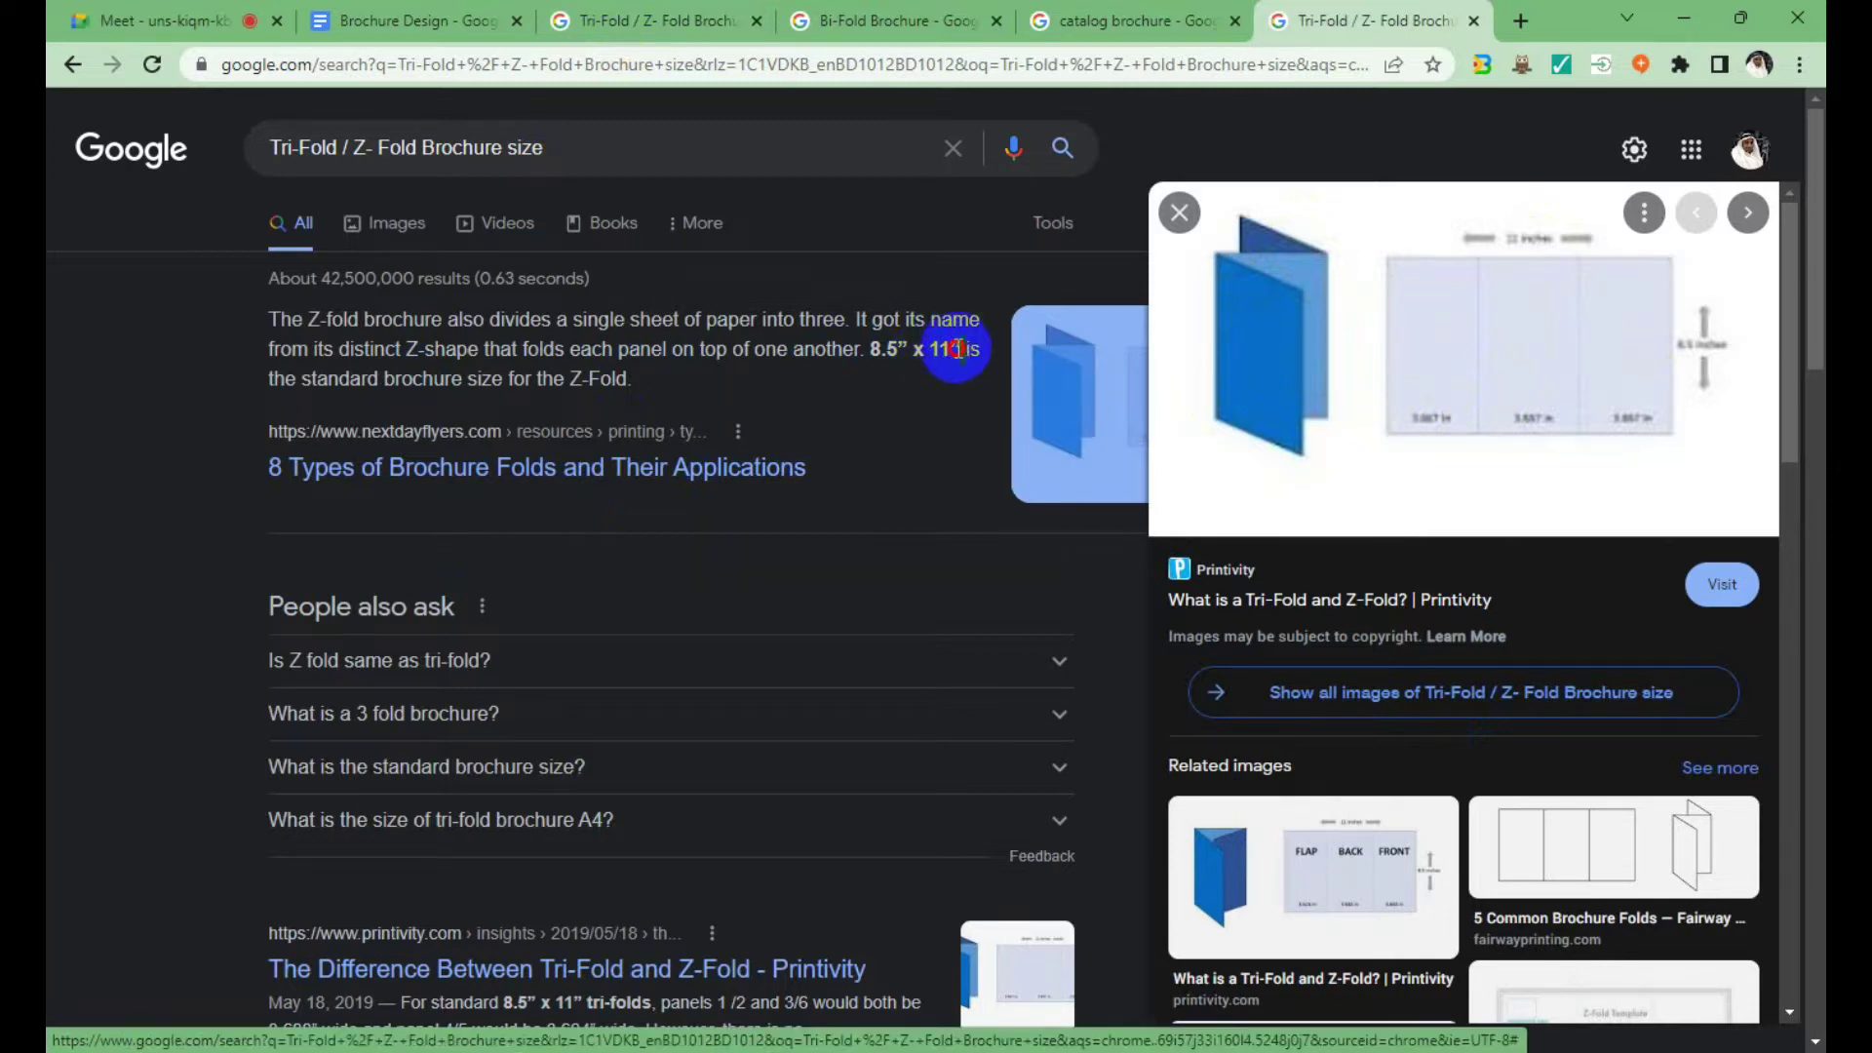
drag(958, 348, 867, 353)
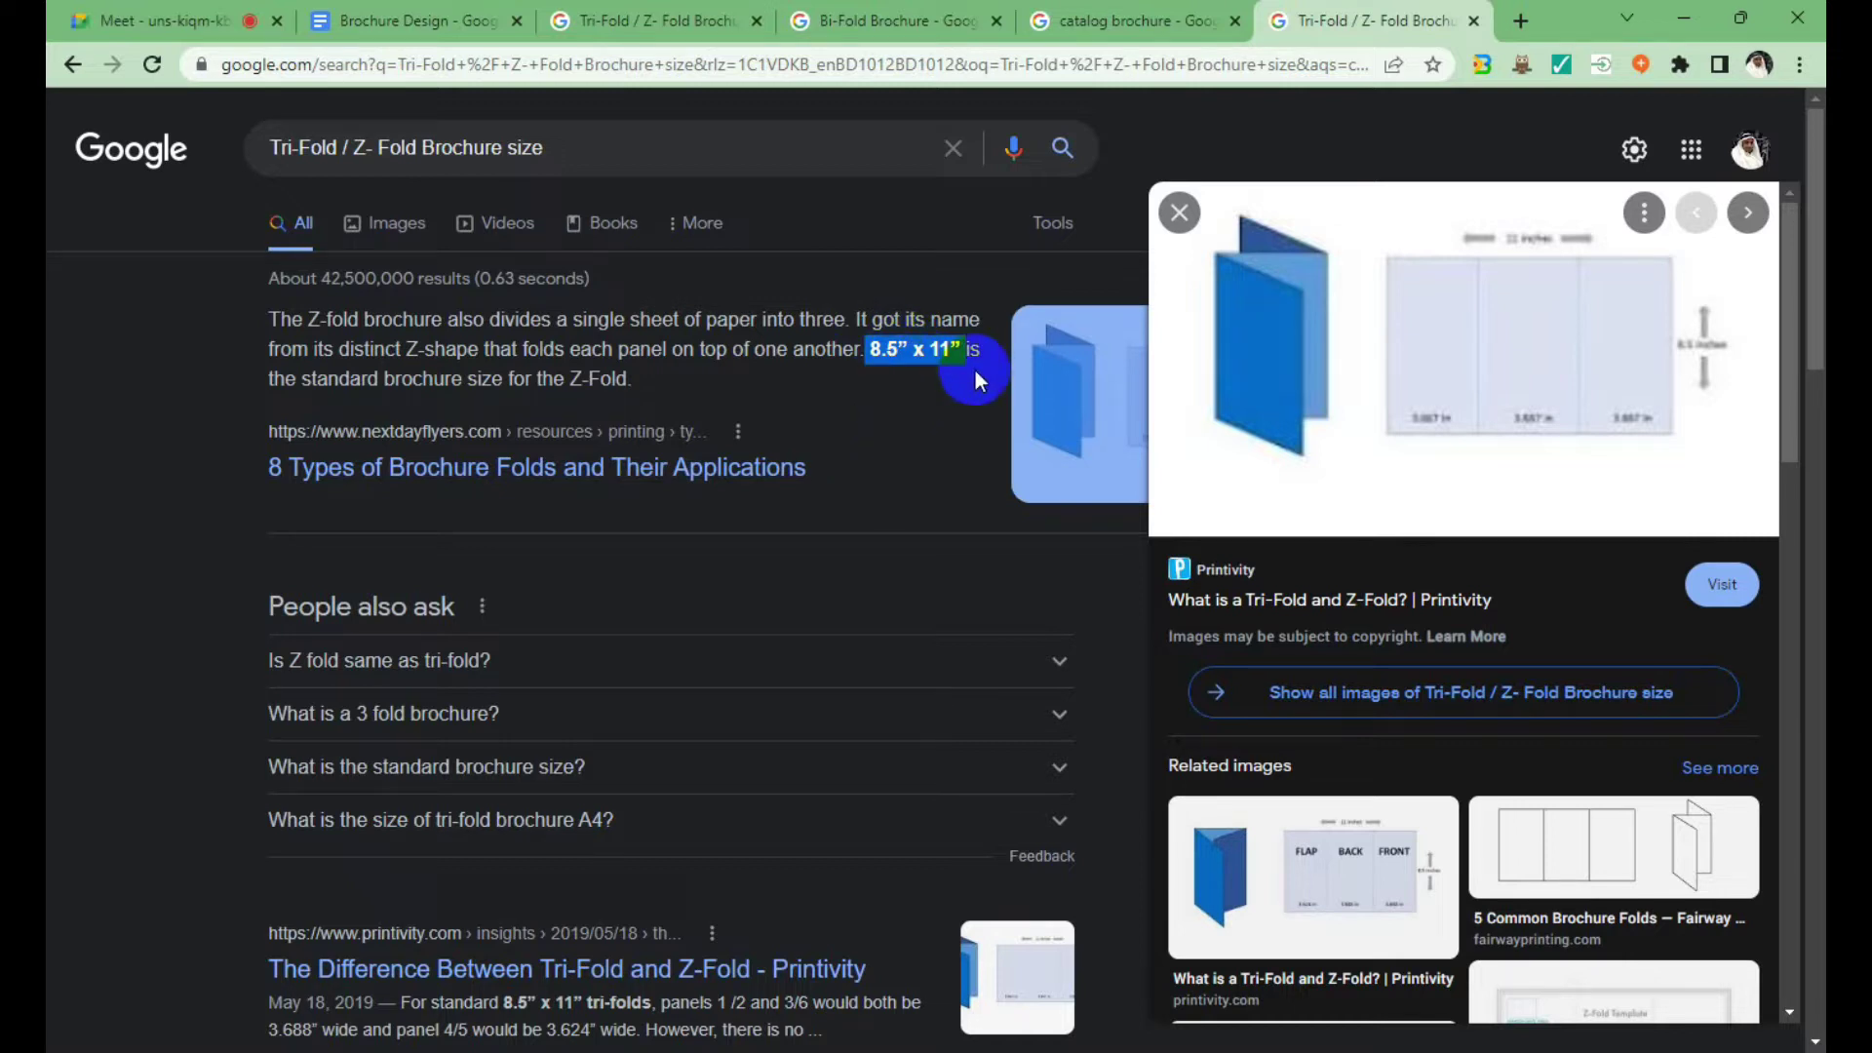
scroll(892, 388, down, 3)
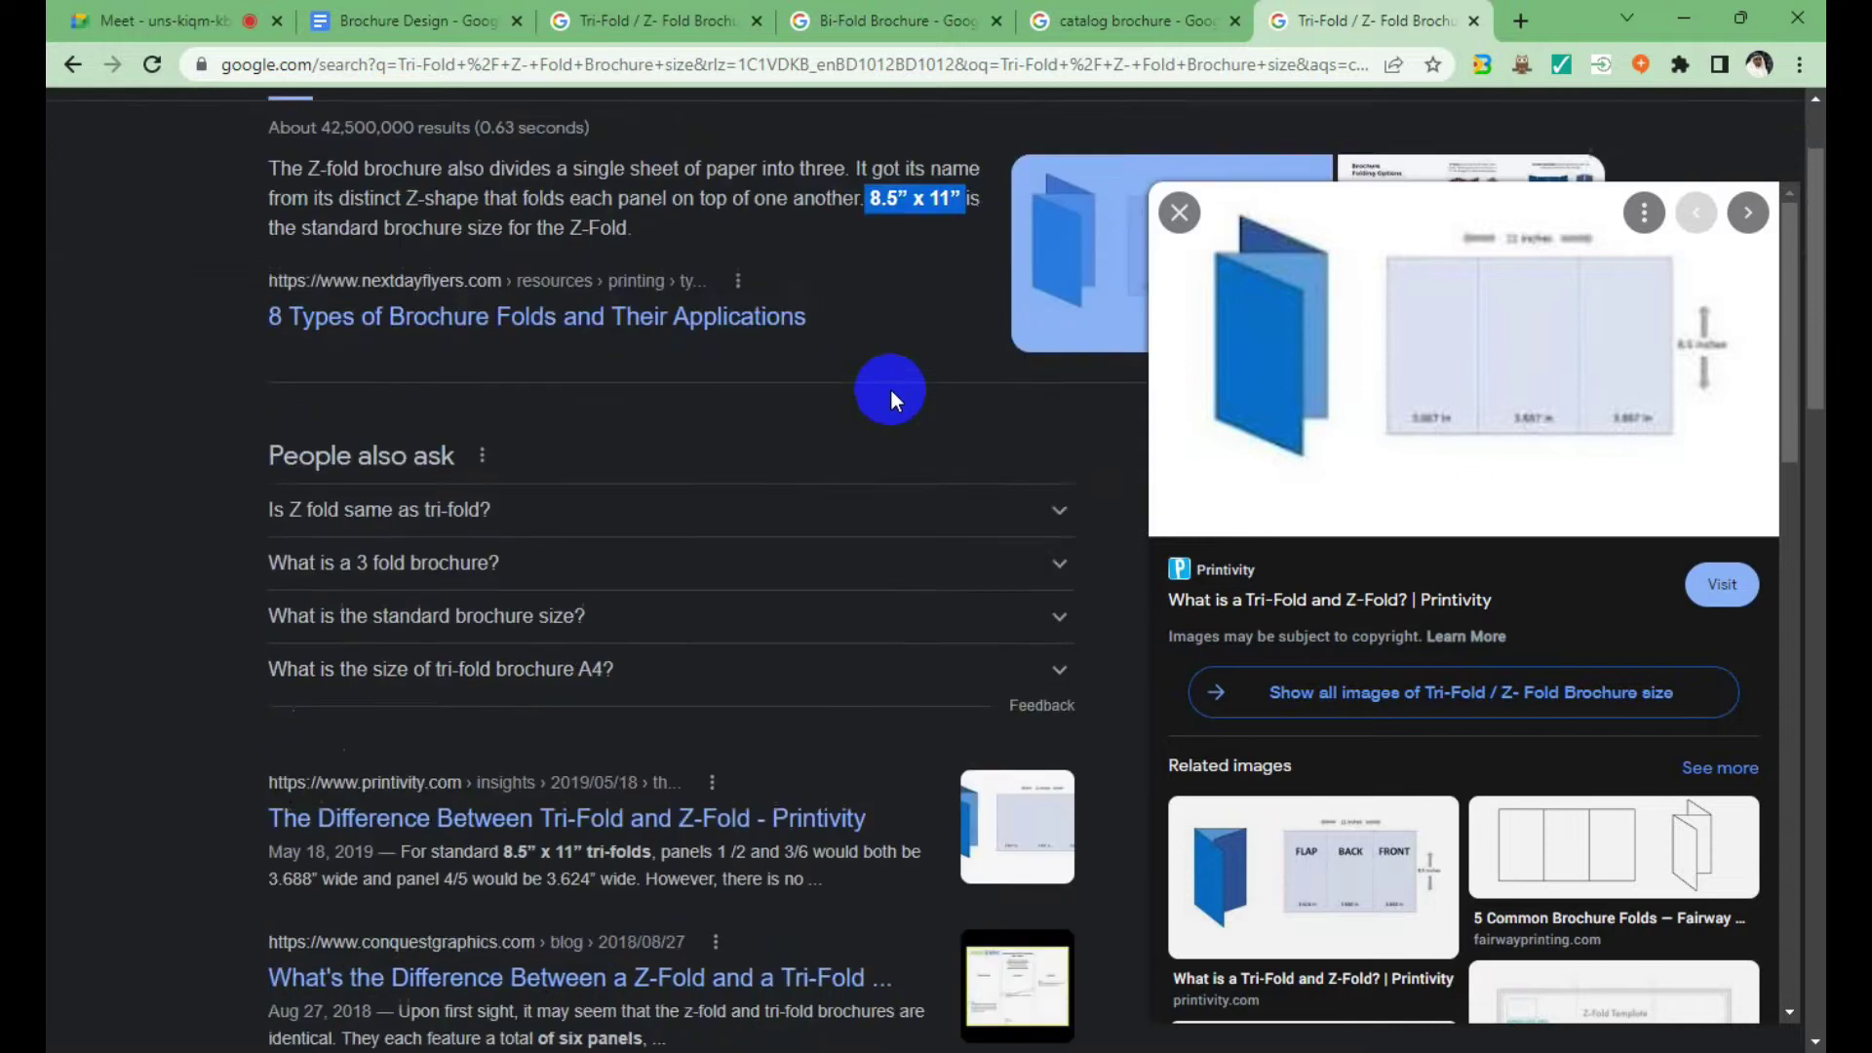
scroll(892, 388, up, 3)
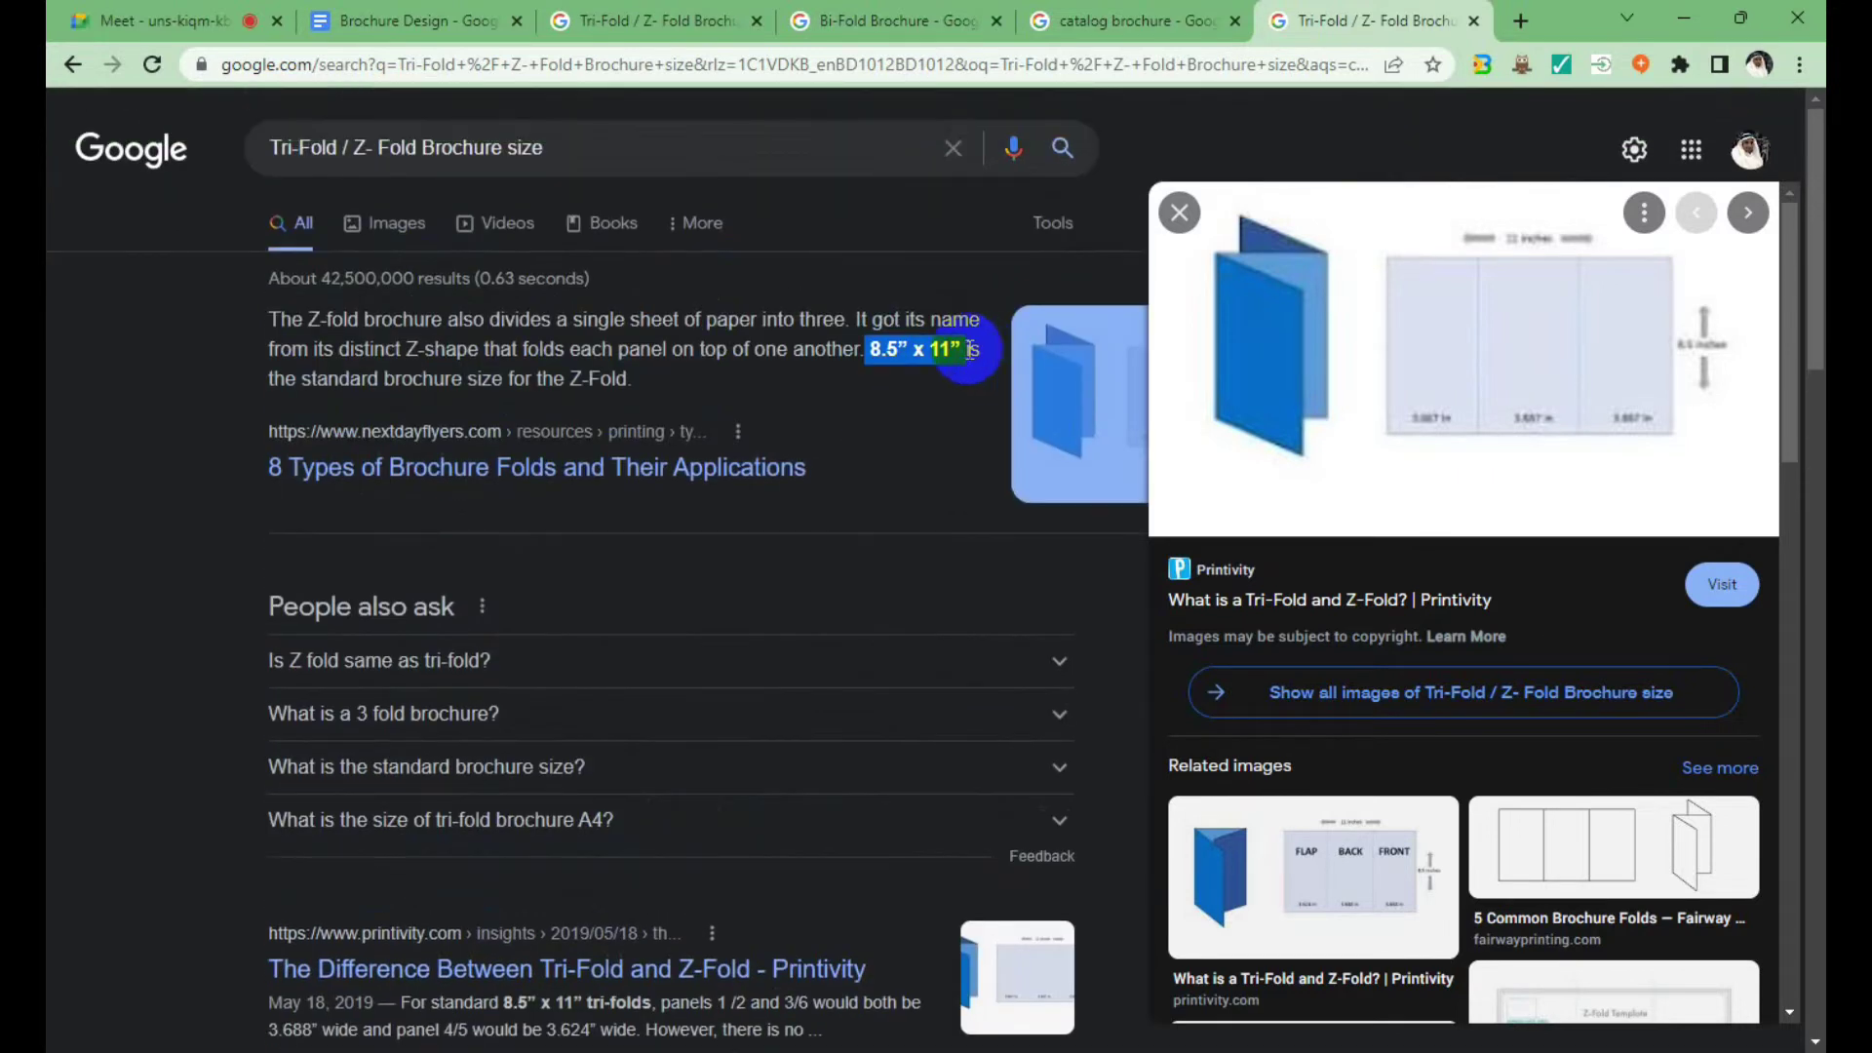
click(971, 350)
drag(961, 351, 898, 366)
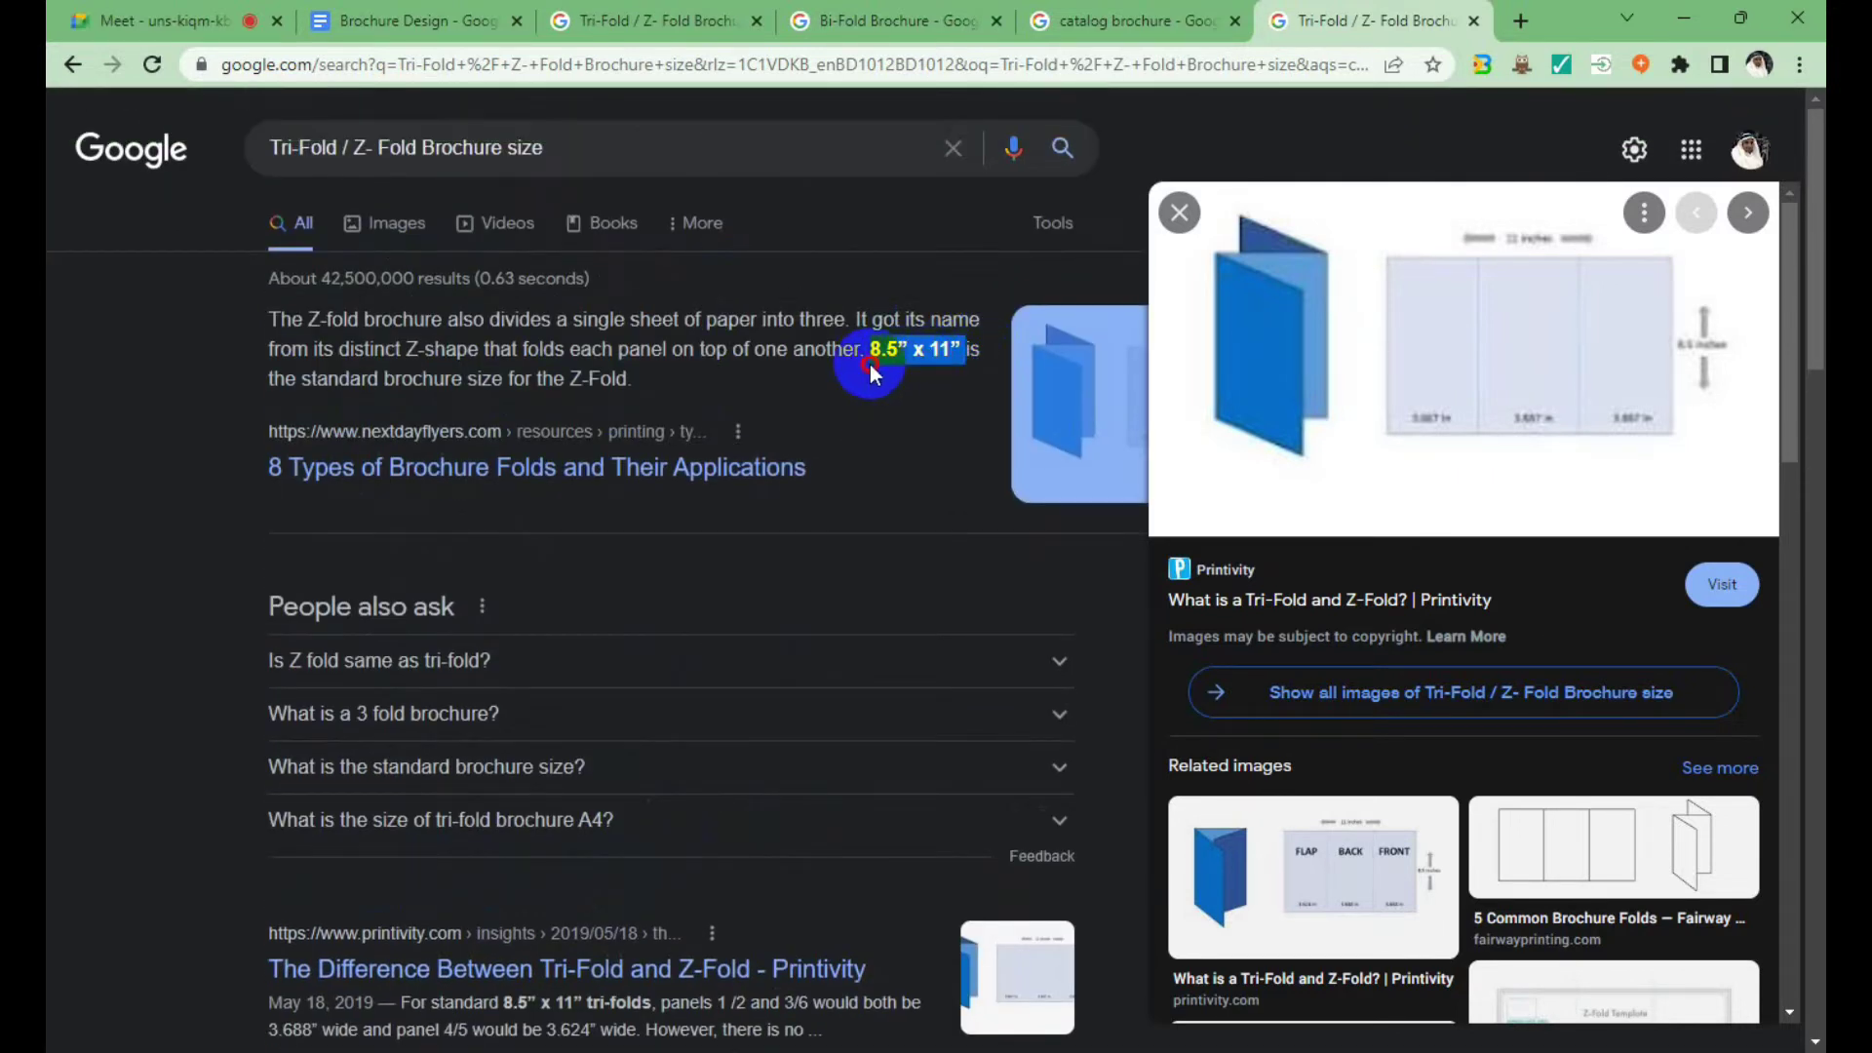
click(945, 371)
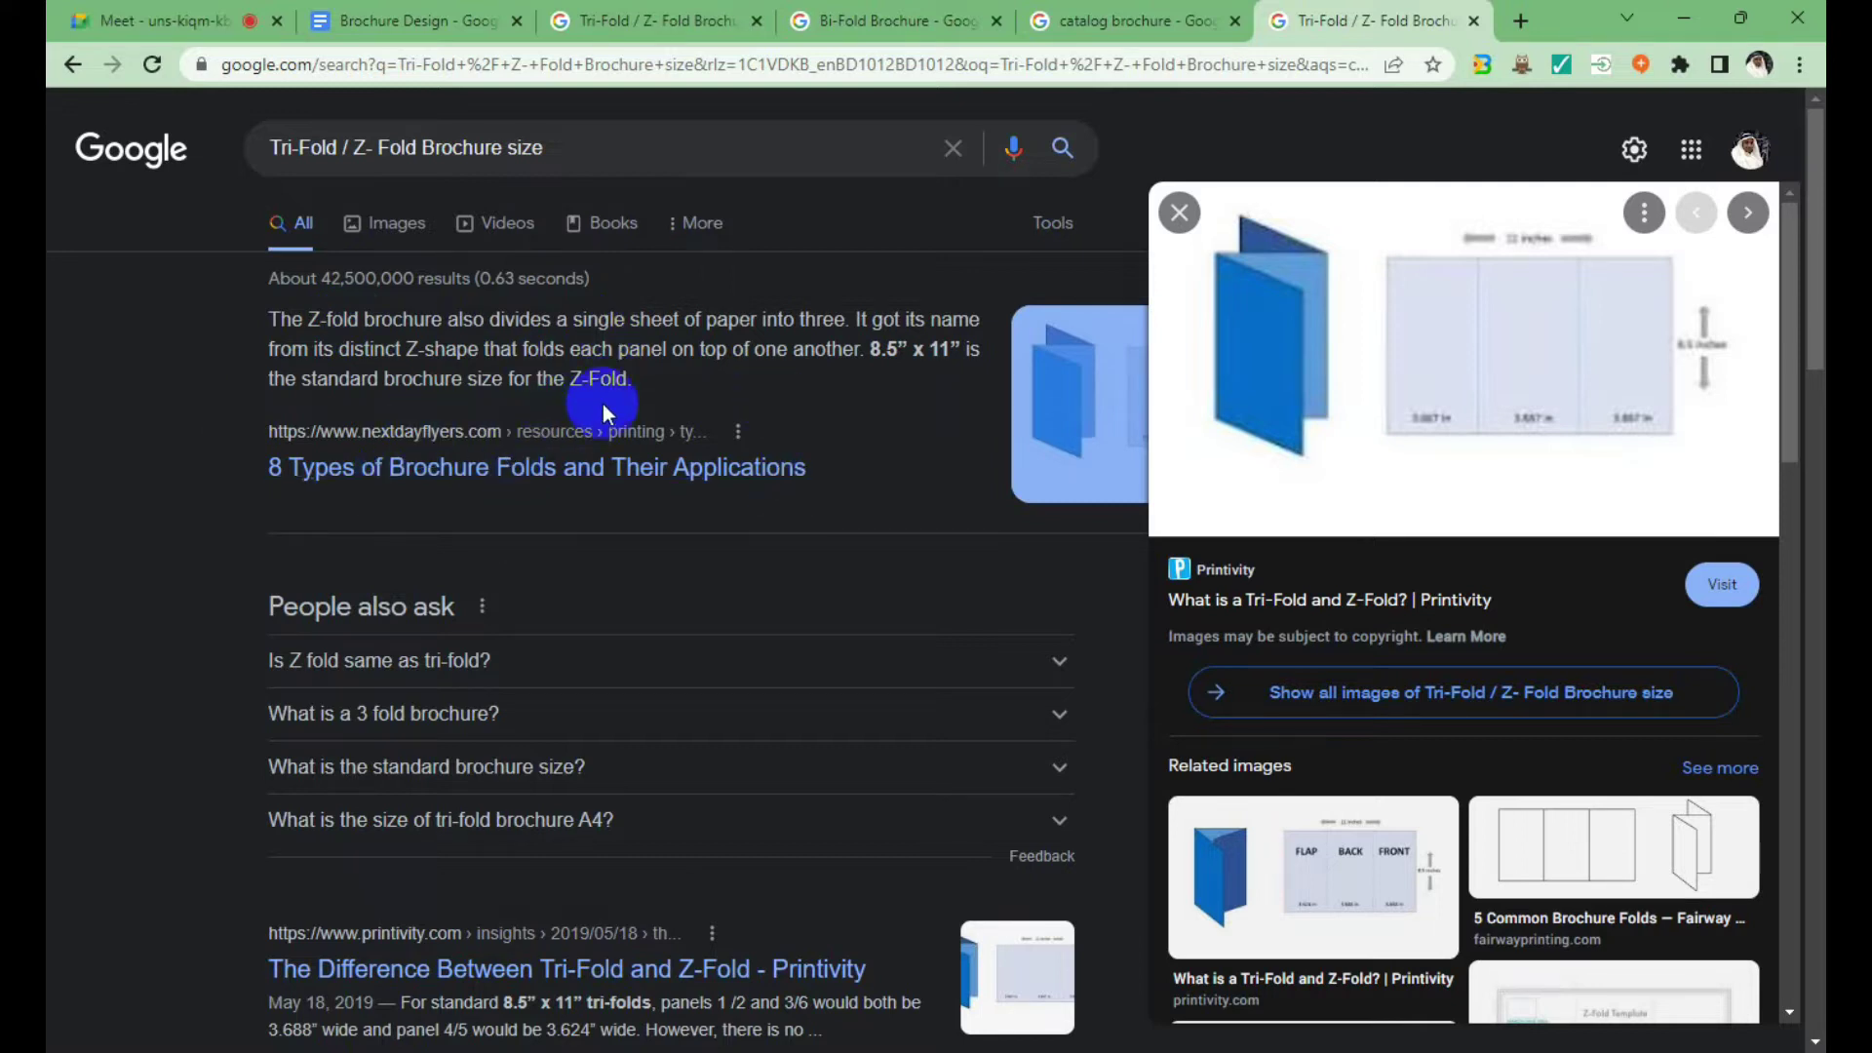
drag(680, 393, 243, 320)
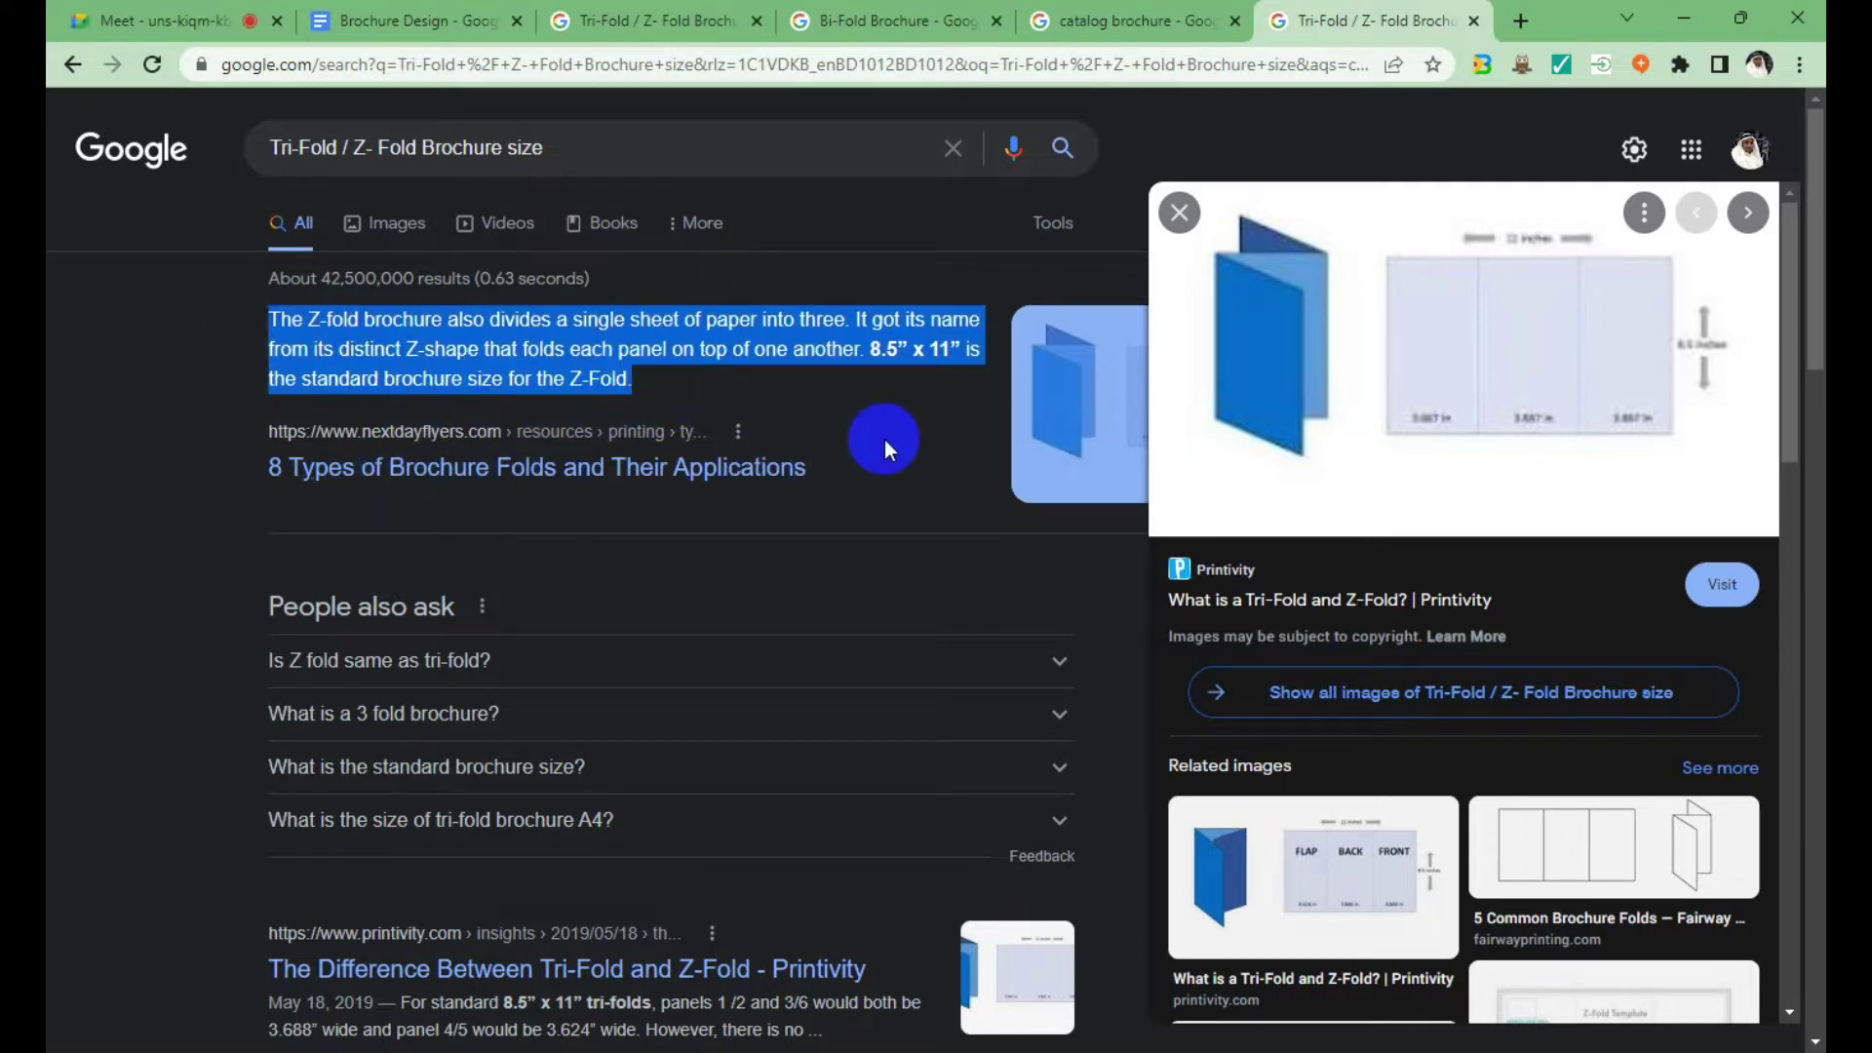
click(921, 417)
Search 'Bi-Fold Brochure size' in a new tab and highlight the 8.5” x 11” standard size answer.
click(910, 5)
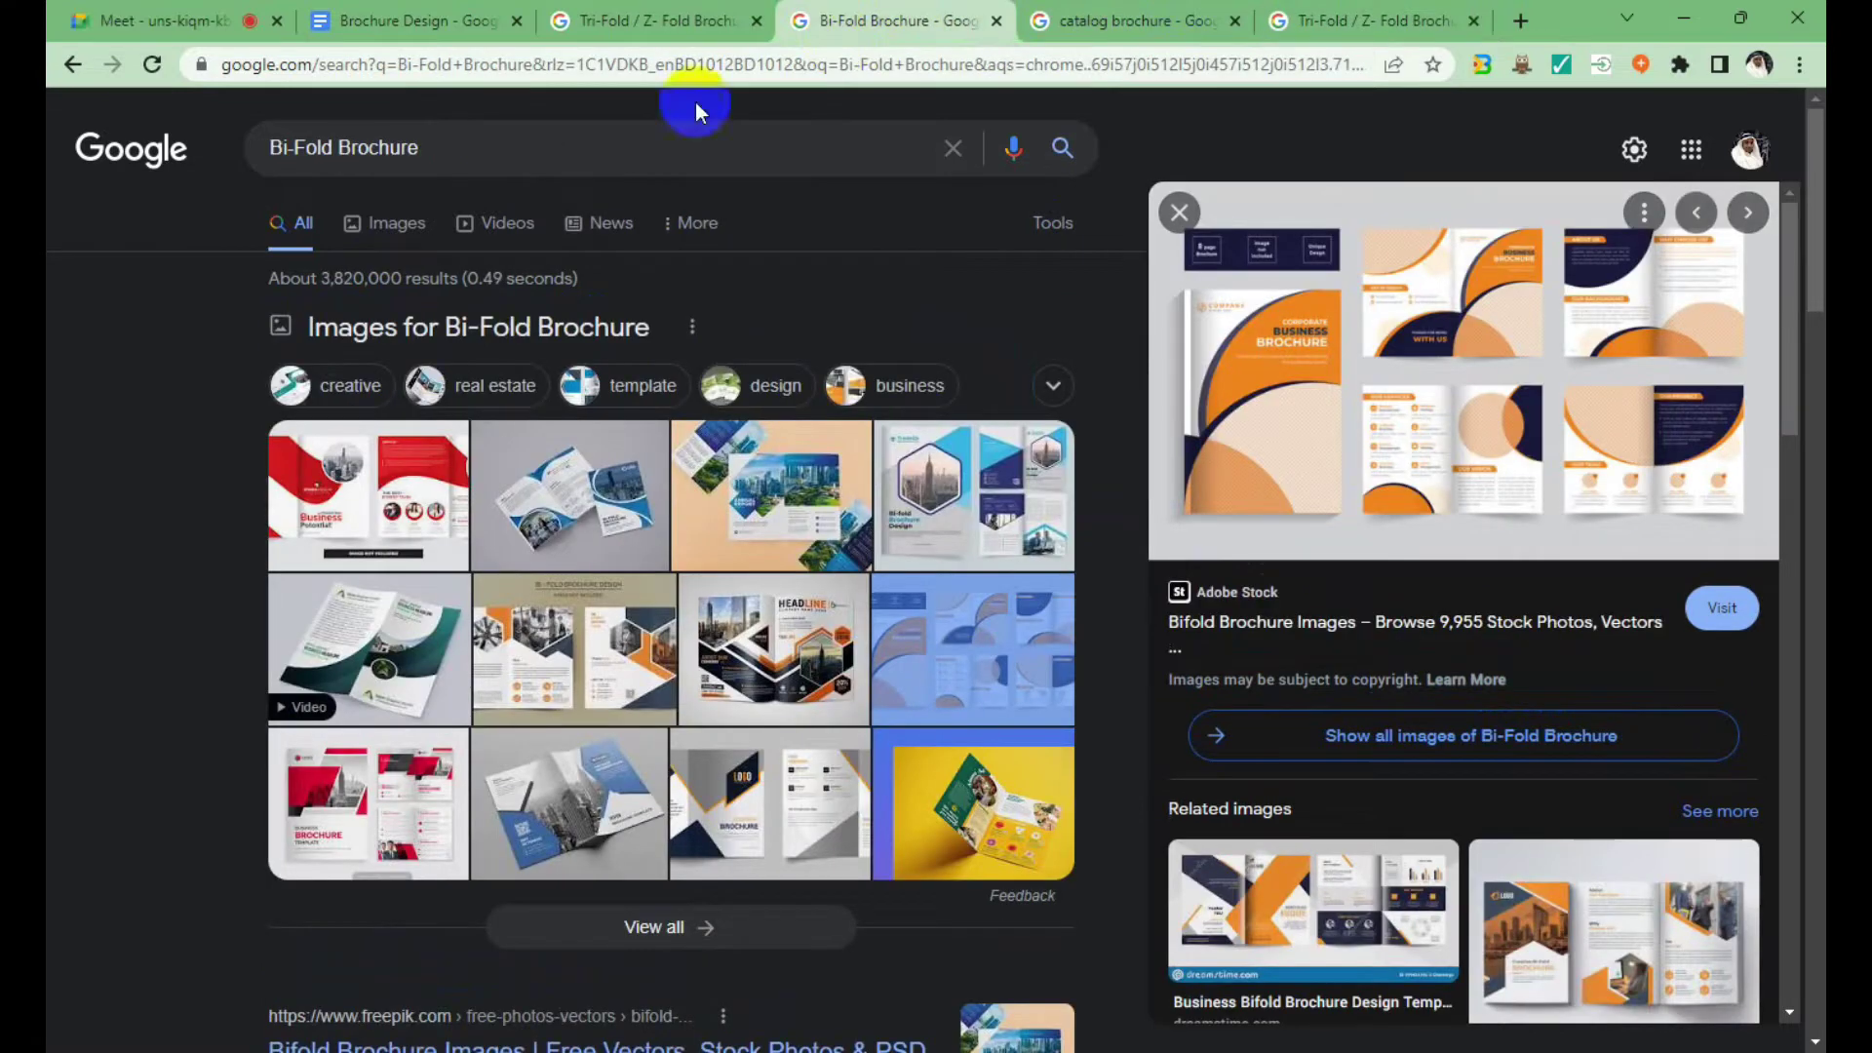
drag(420, 148, 265, 148)
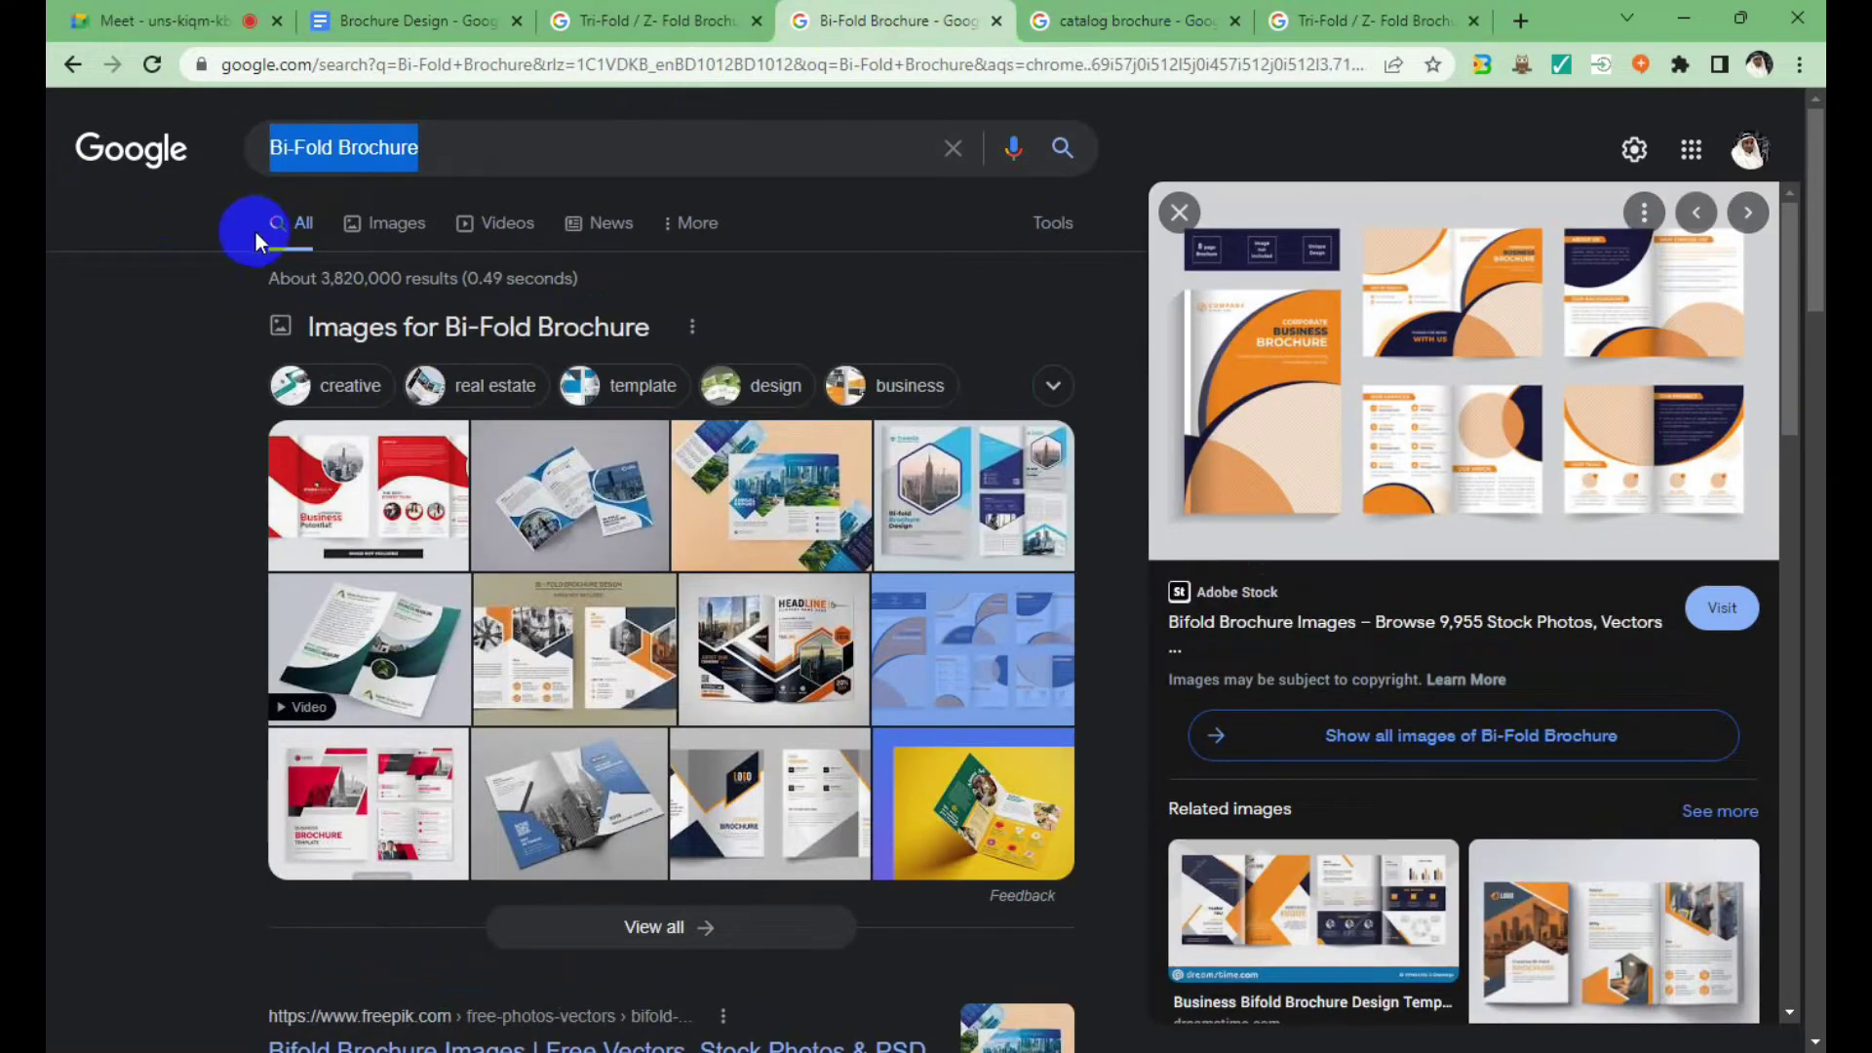
click(1521, 20)
text(Bi-Fold Brochure)
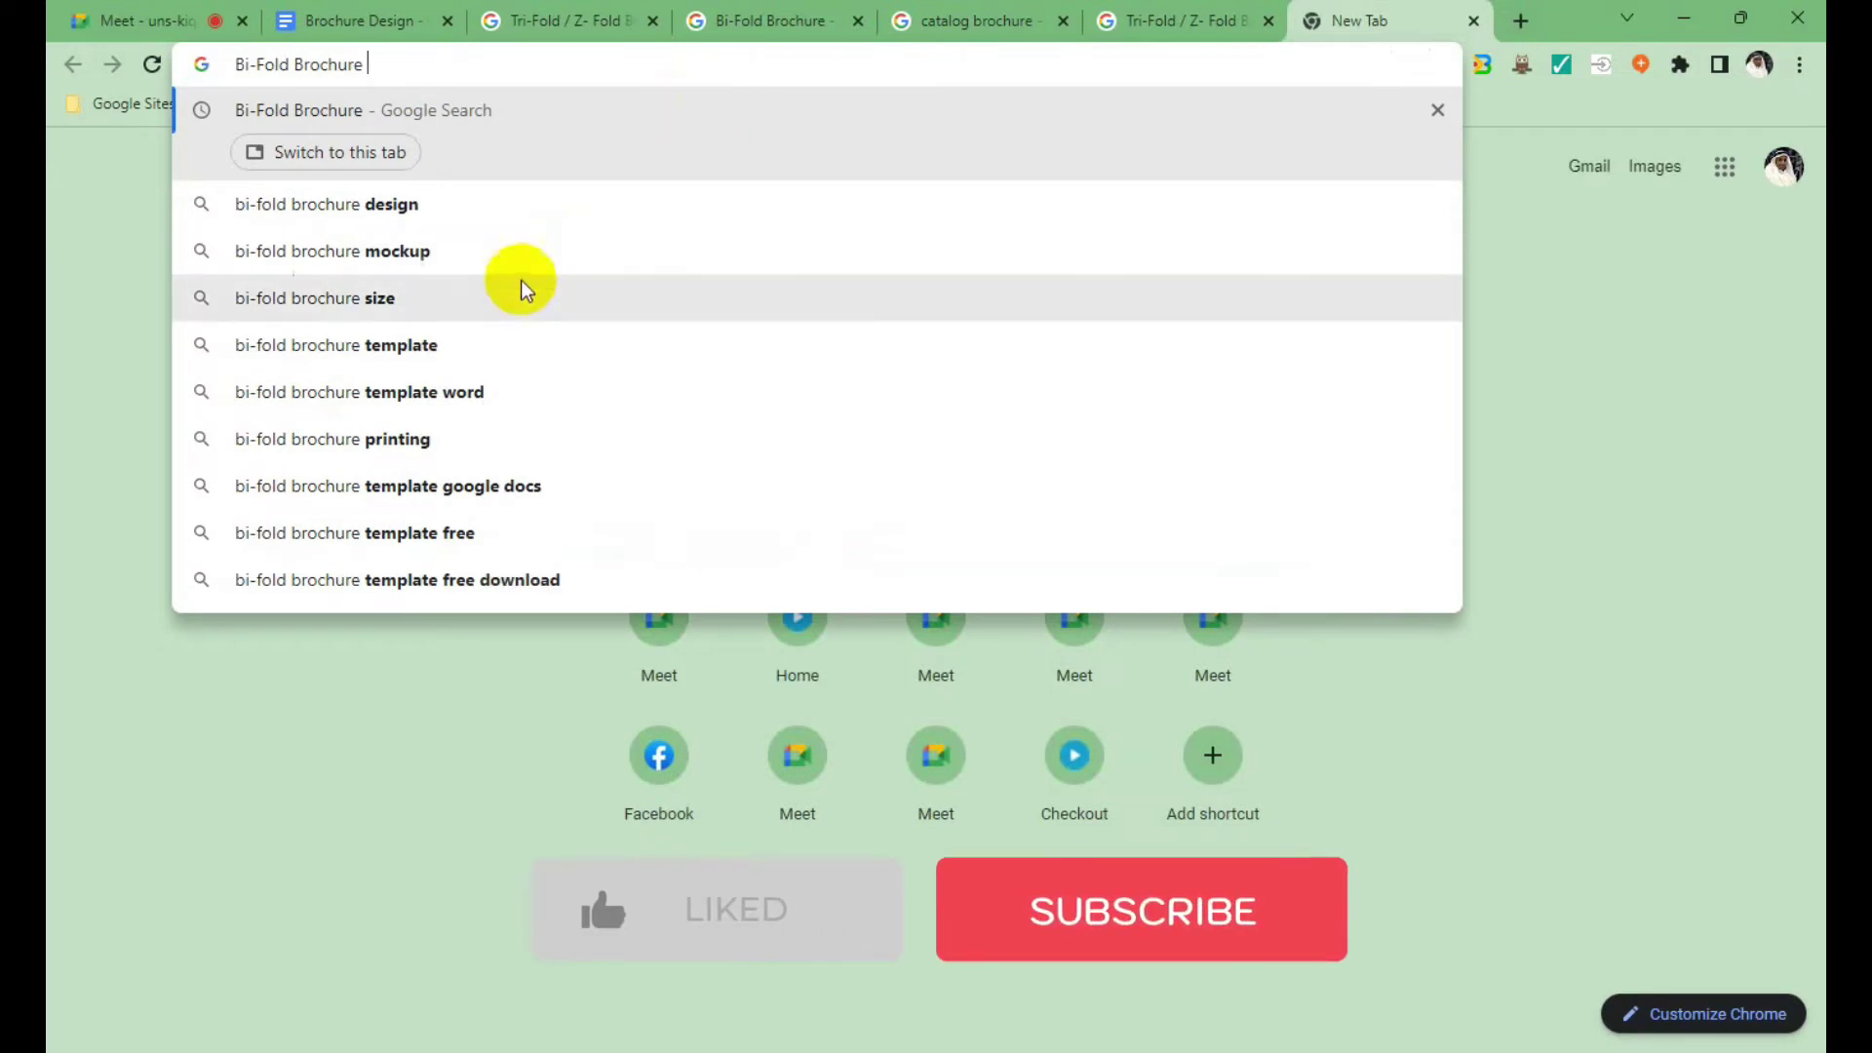
click(522, 288)
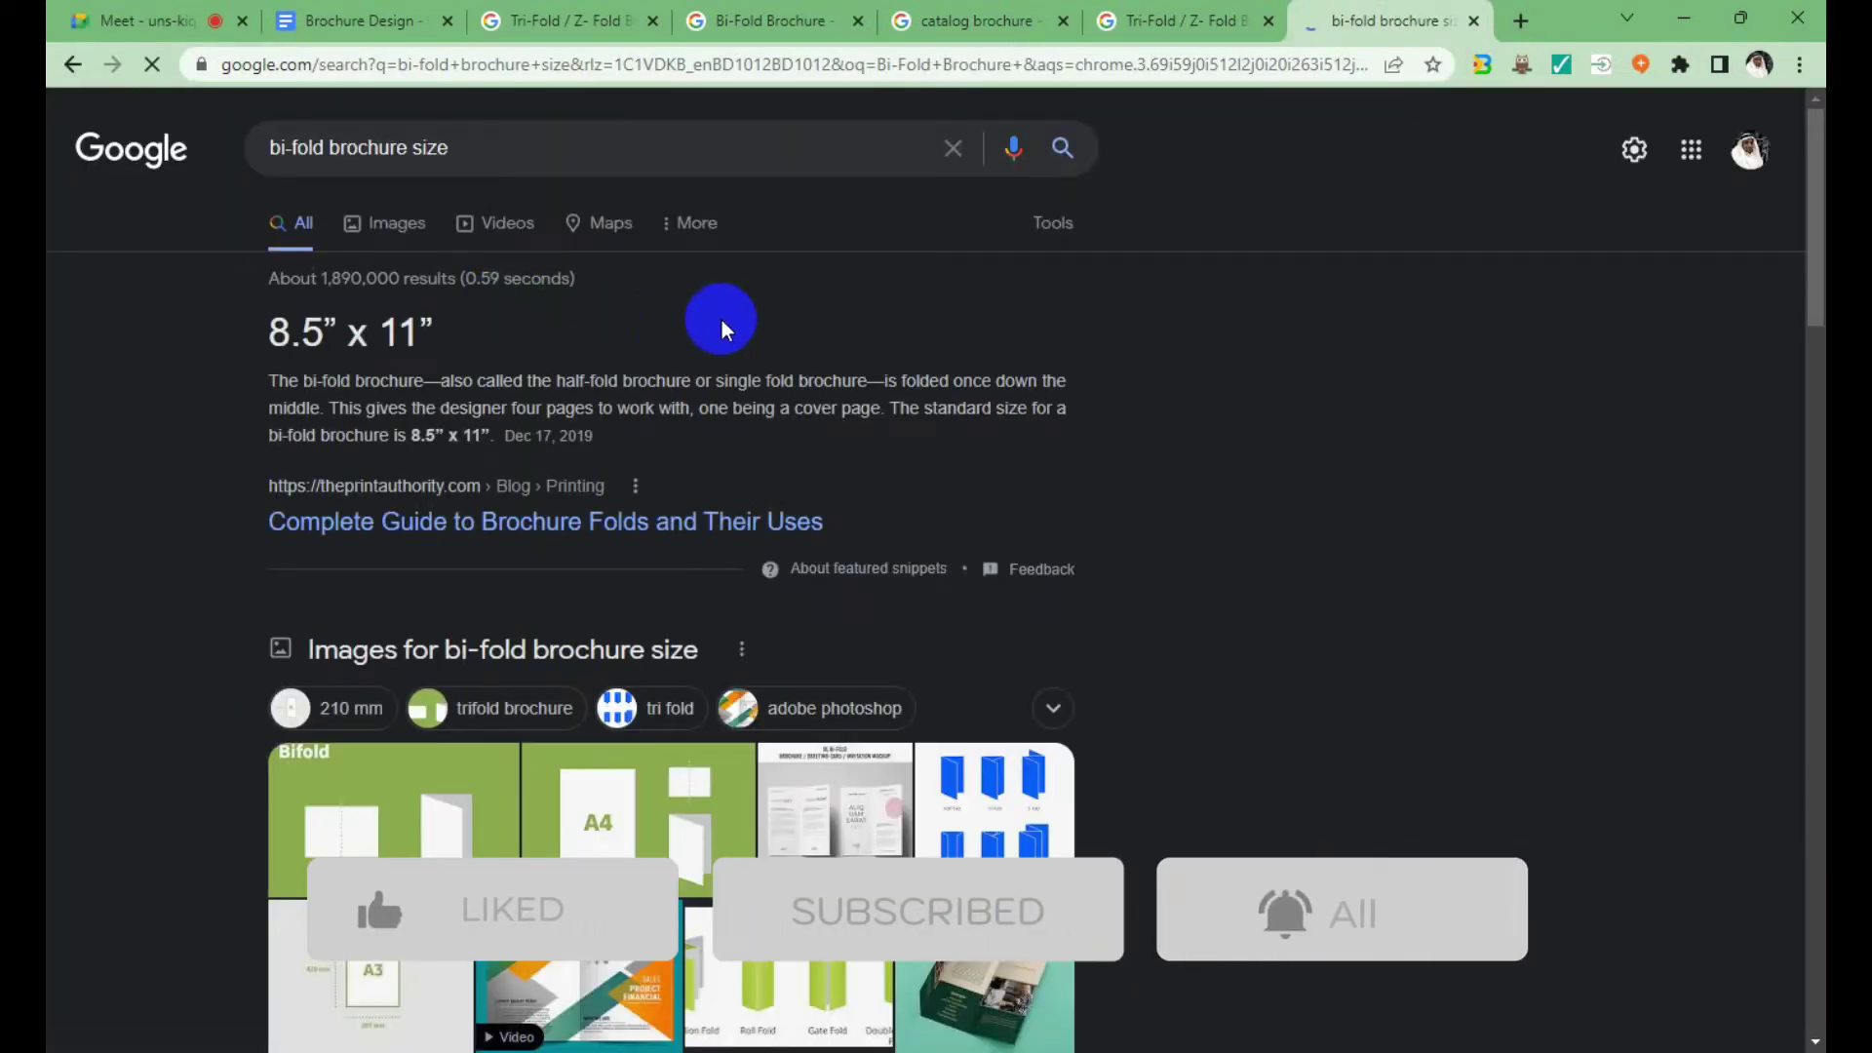
drag(483, 337, 195, 341)
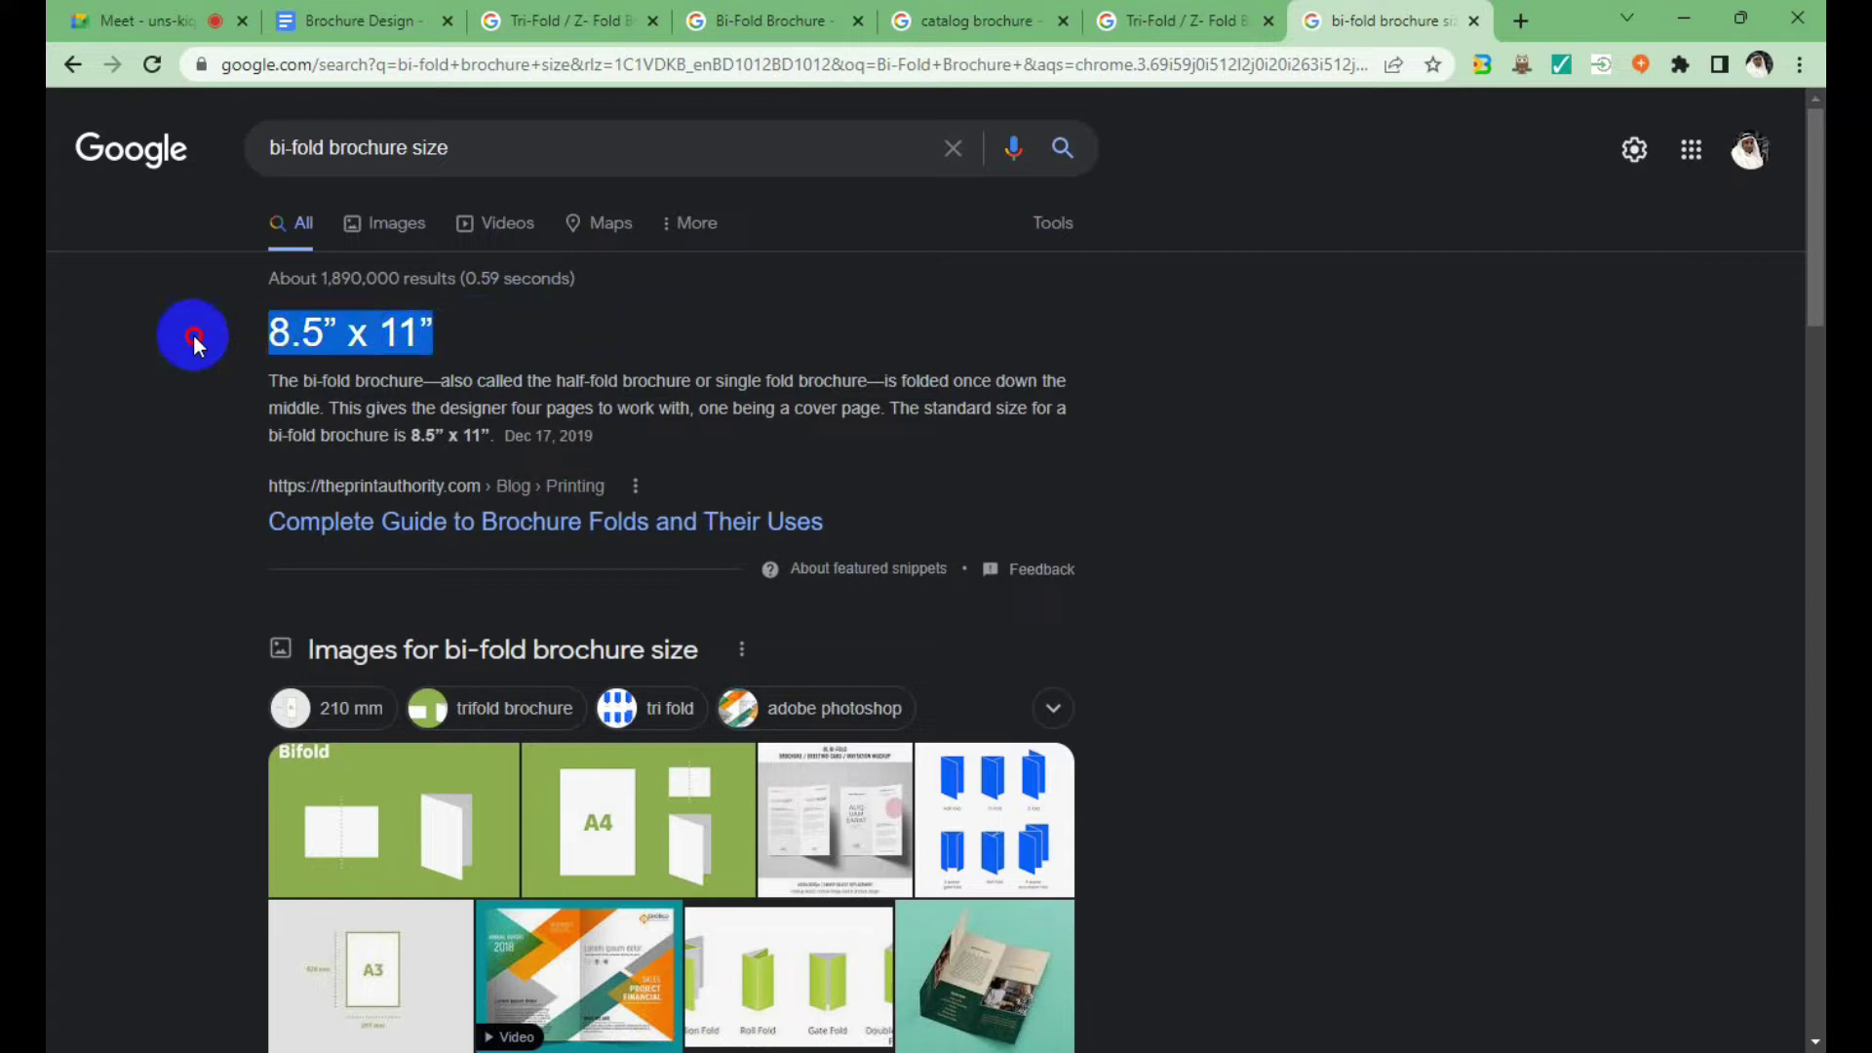
click(494, 331)
triple_click(427, 343)
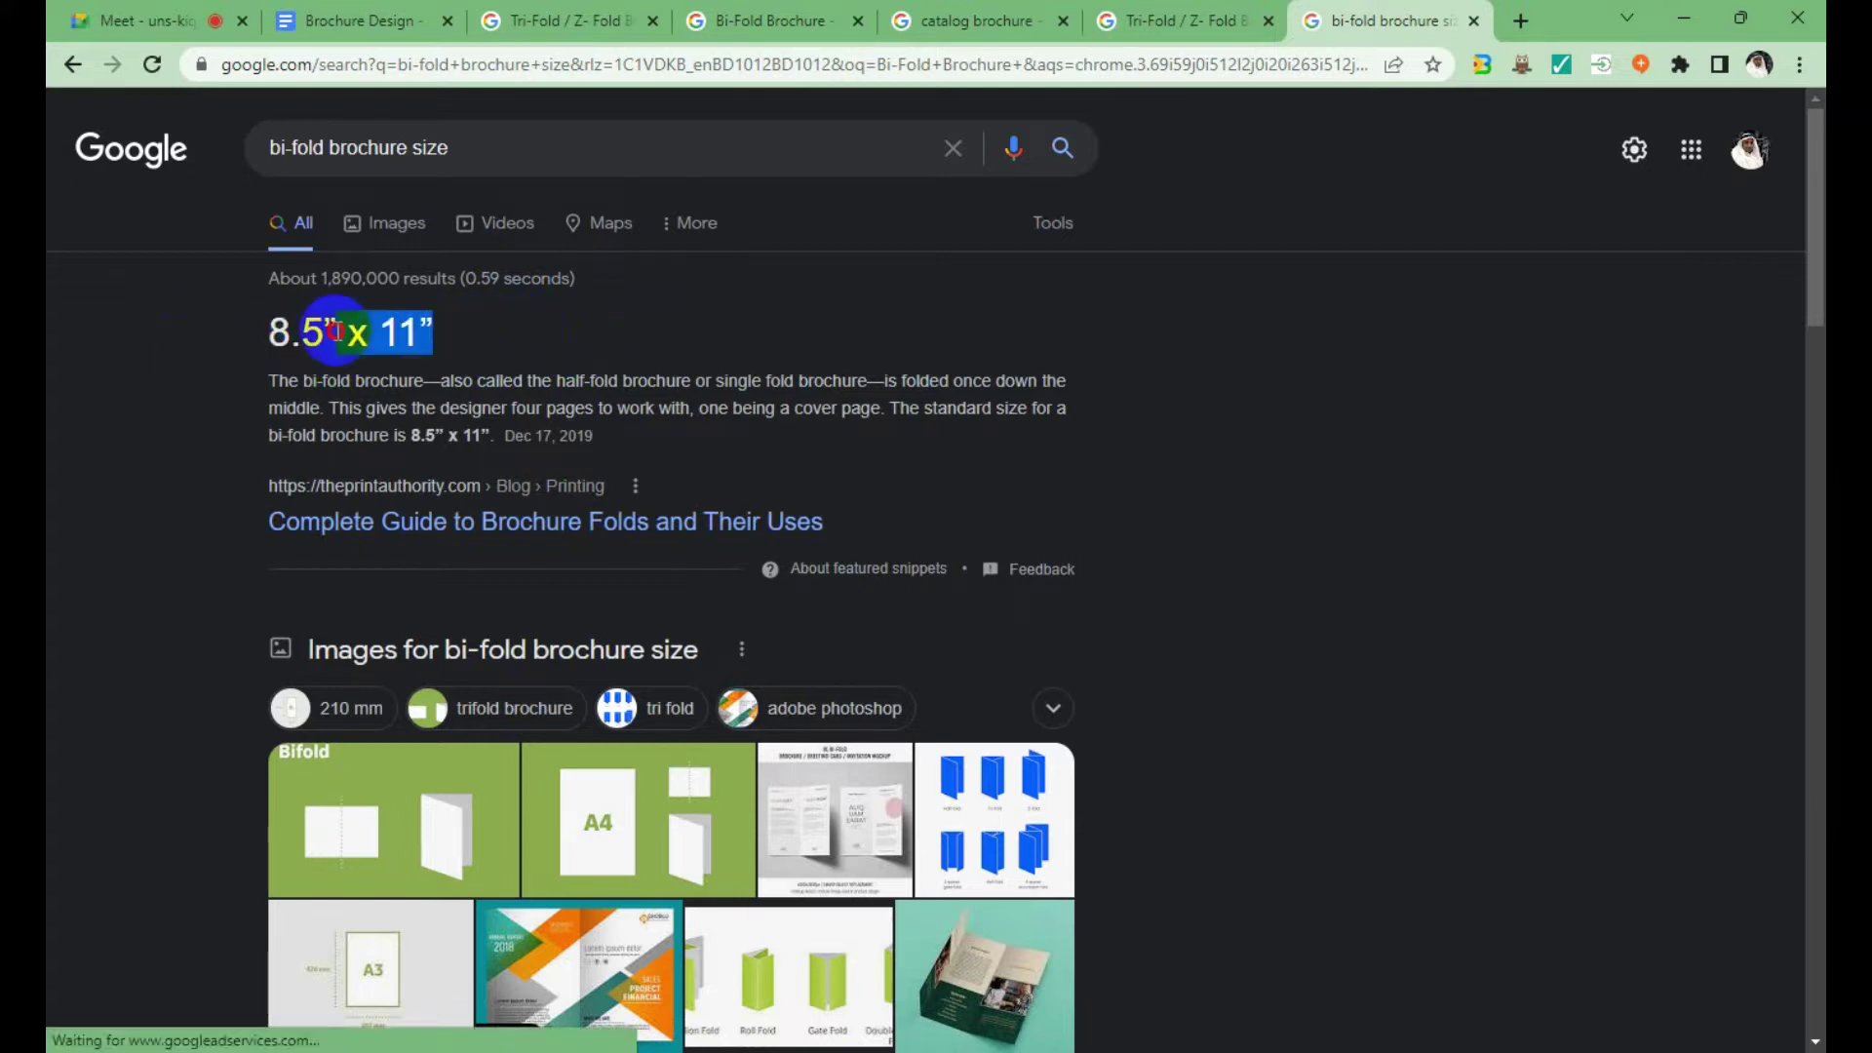
scroll(734, 328, down, 3)
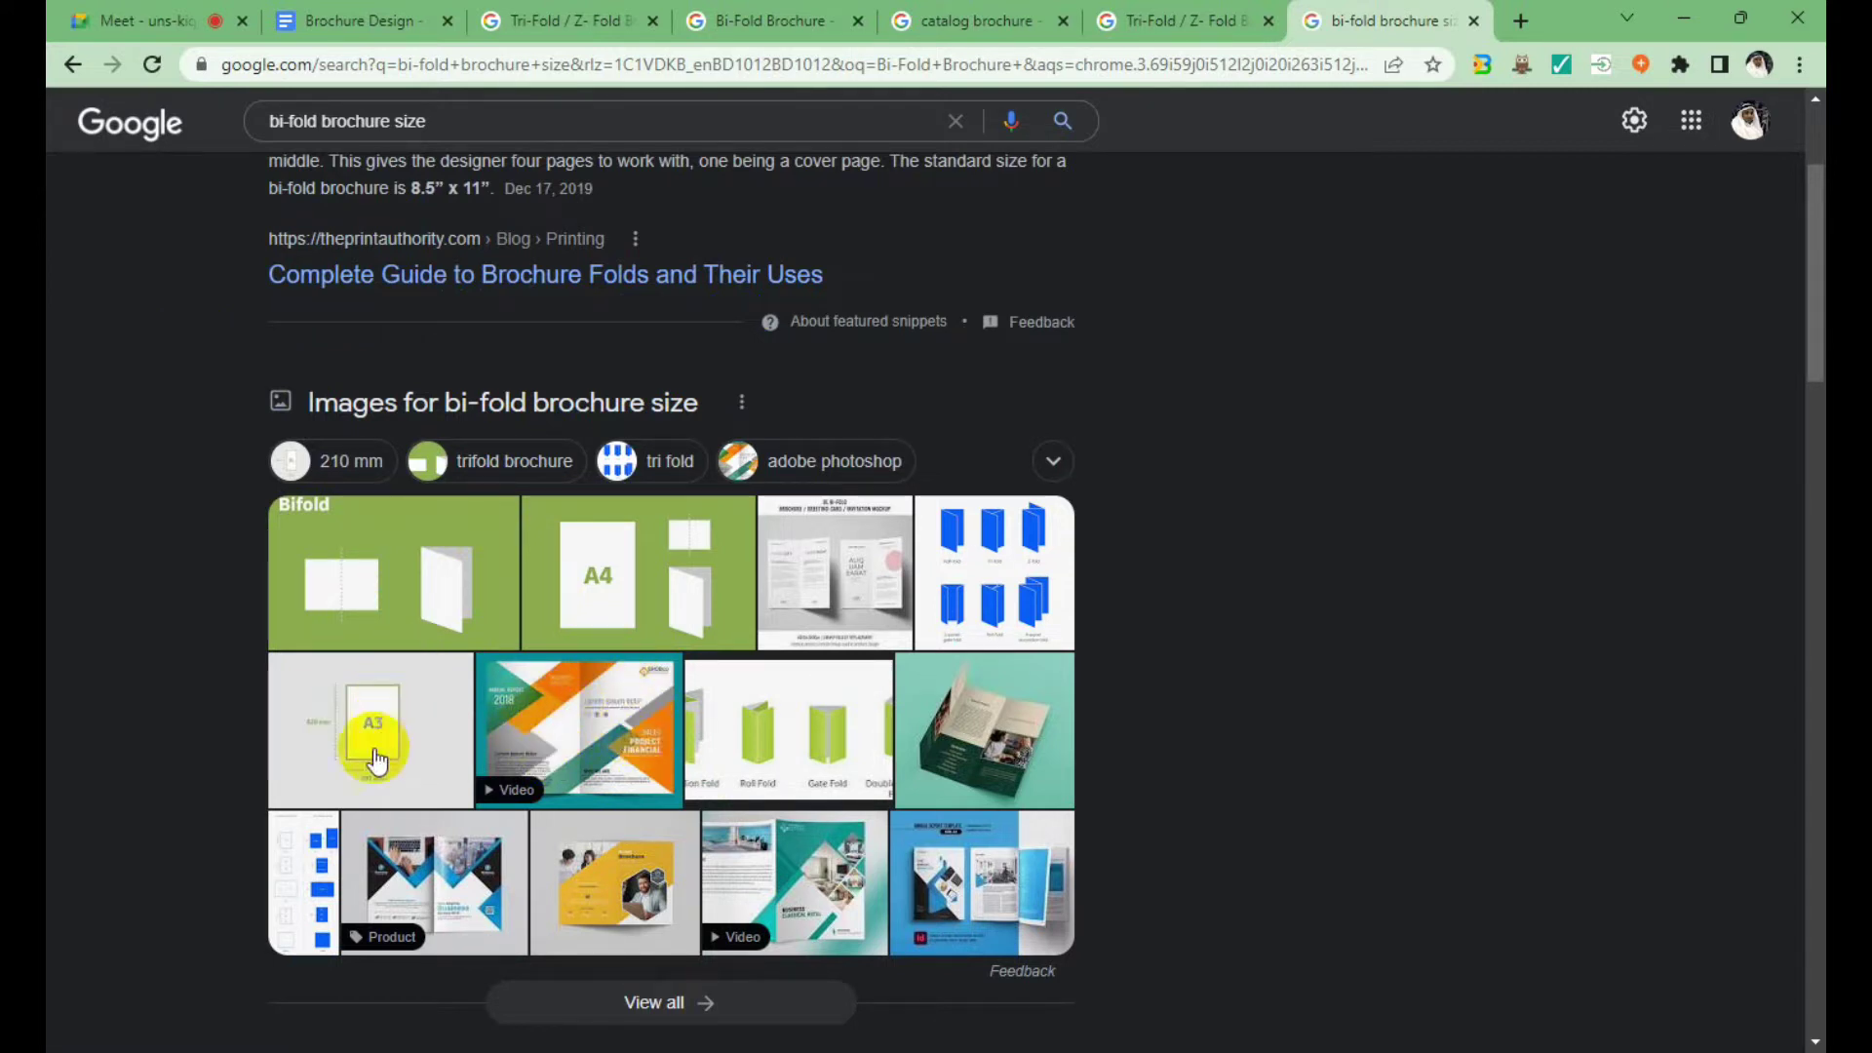
Preview the A3 and A4 bifold brochure size images.
click(569, 686)
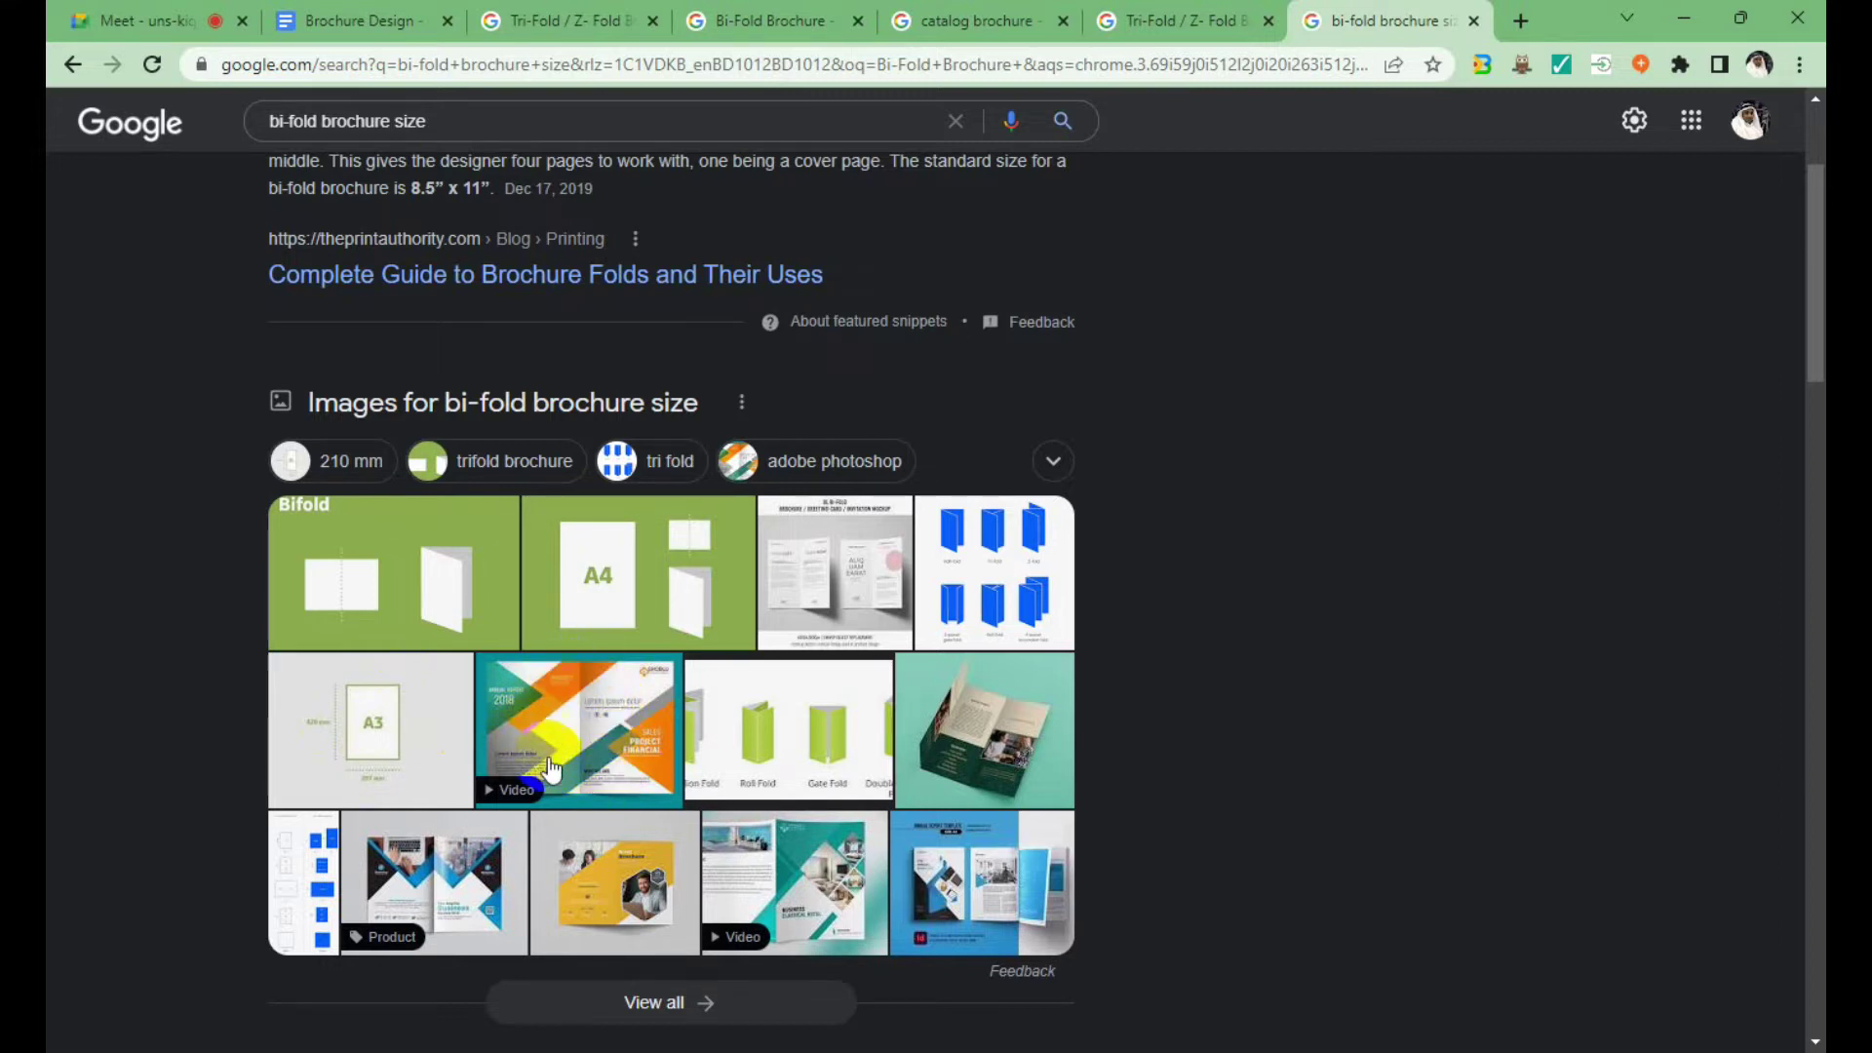
click(390, 753)
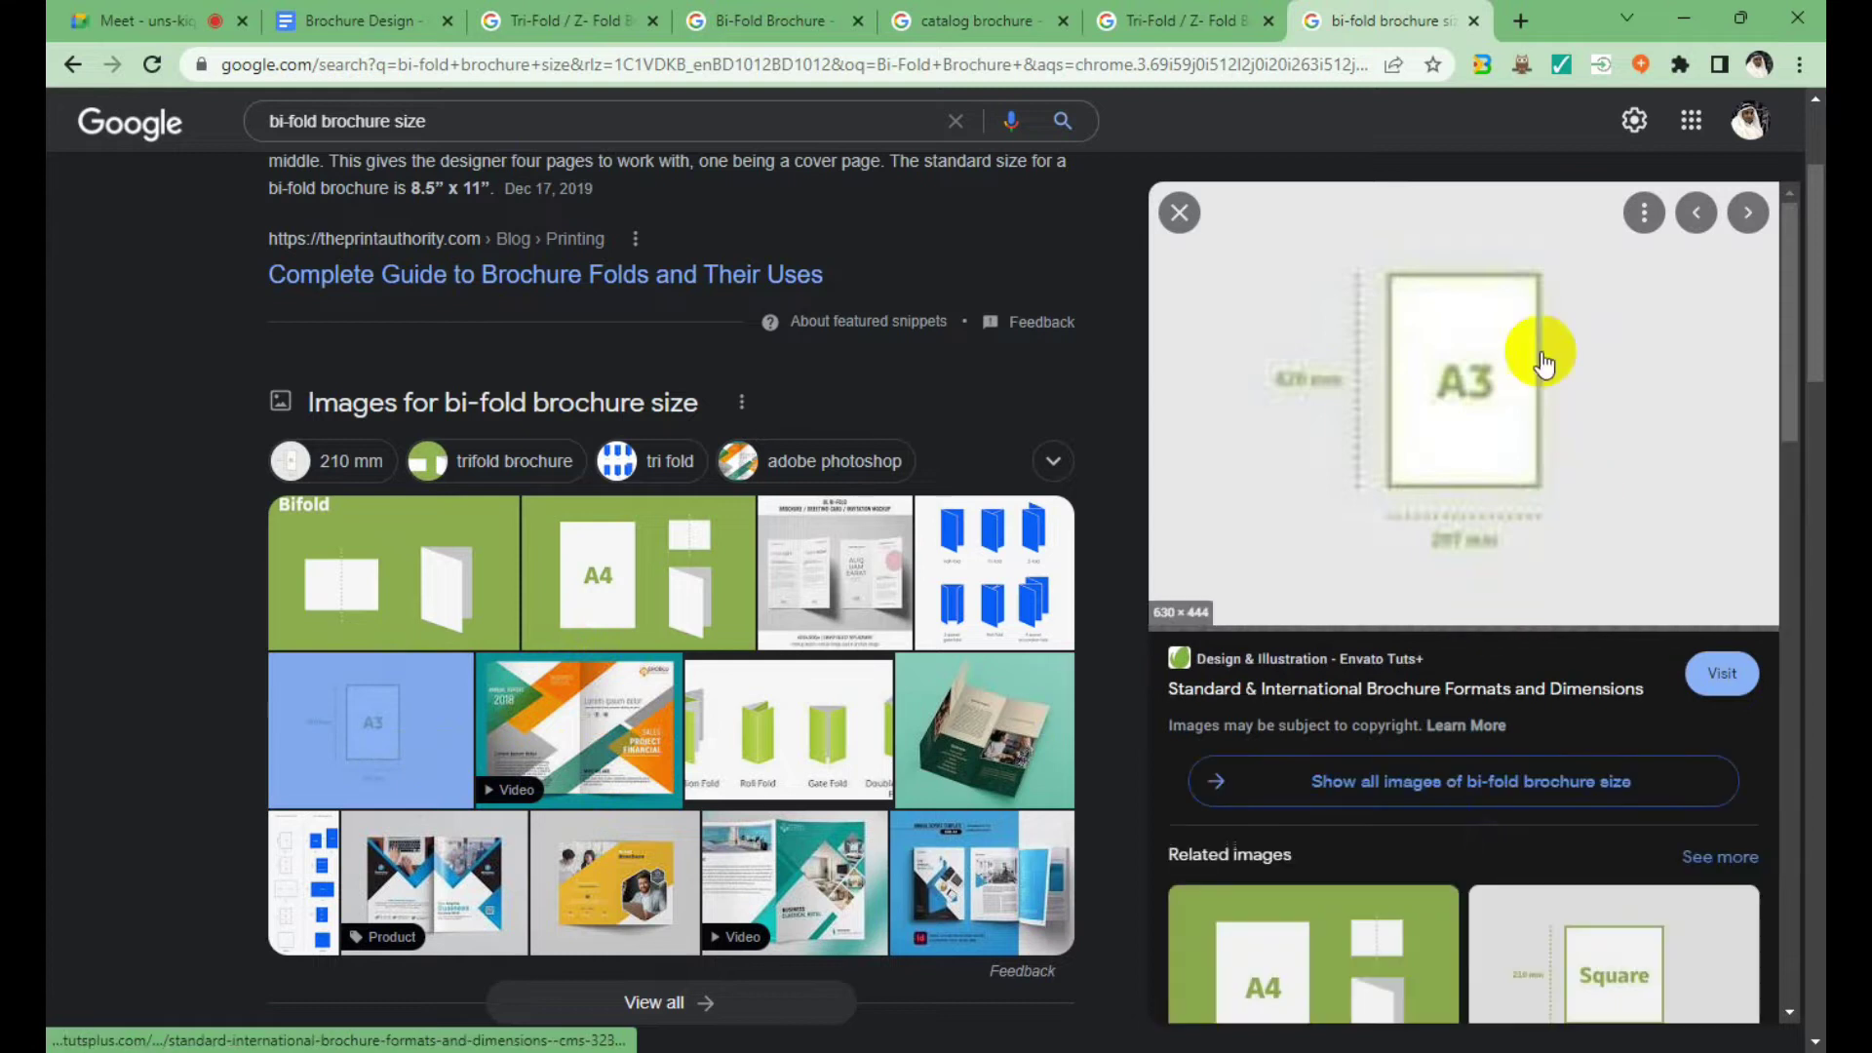
scroll(1507, 358, down, 3)
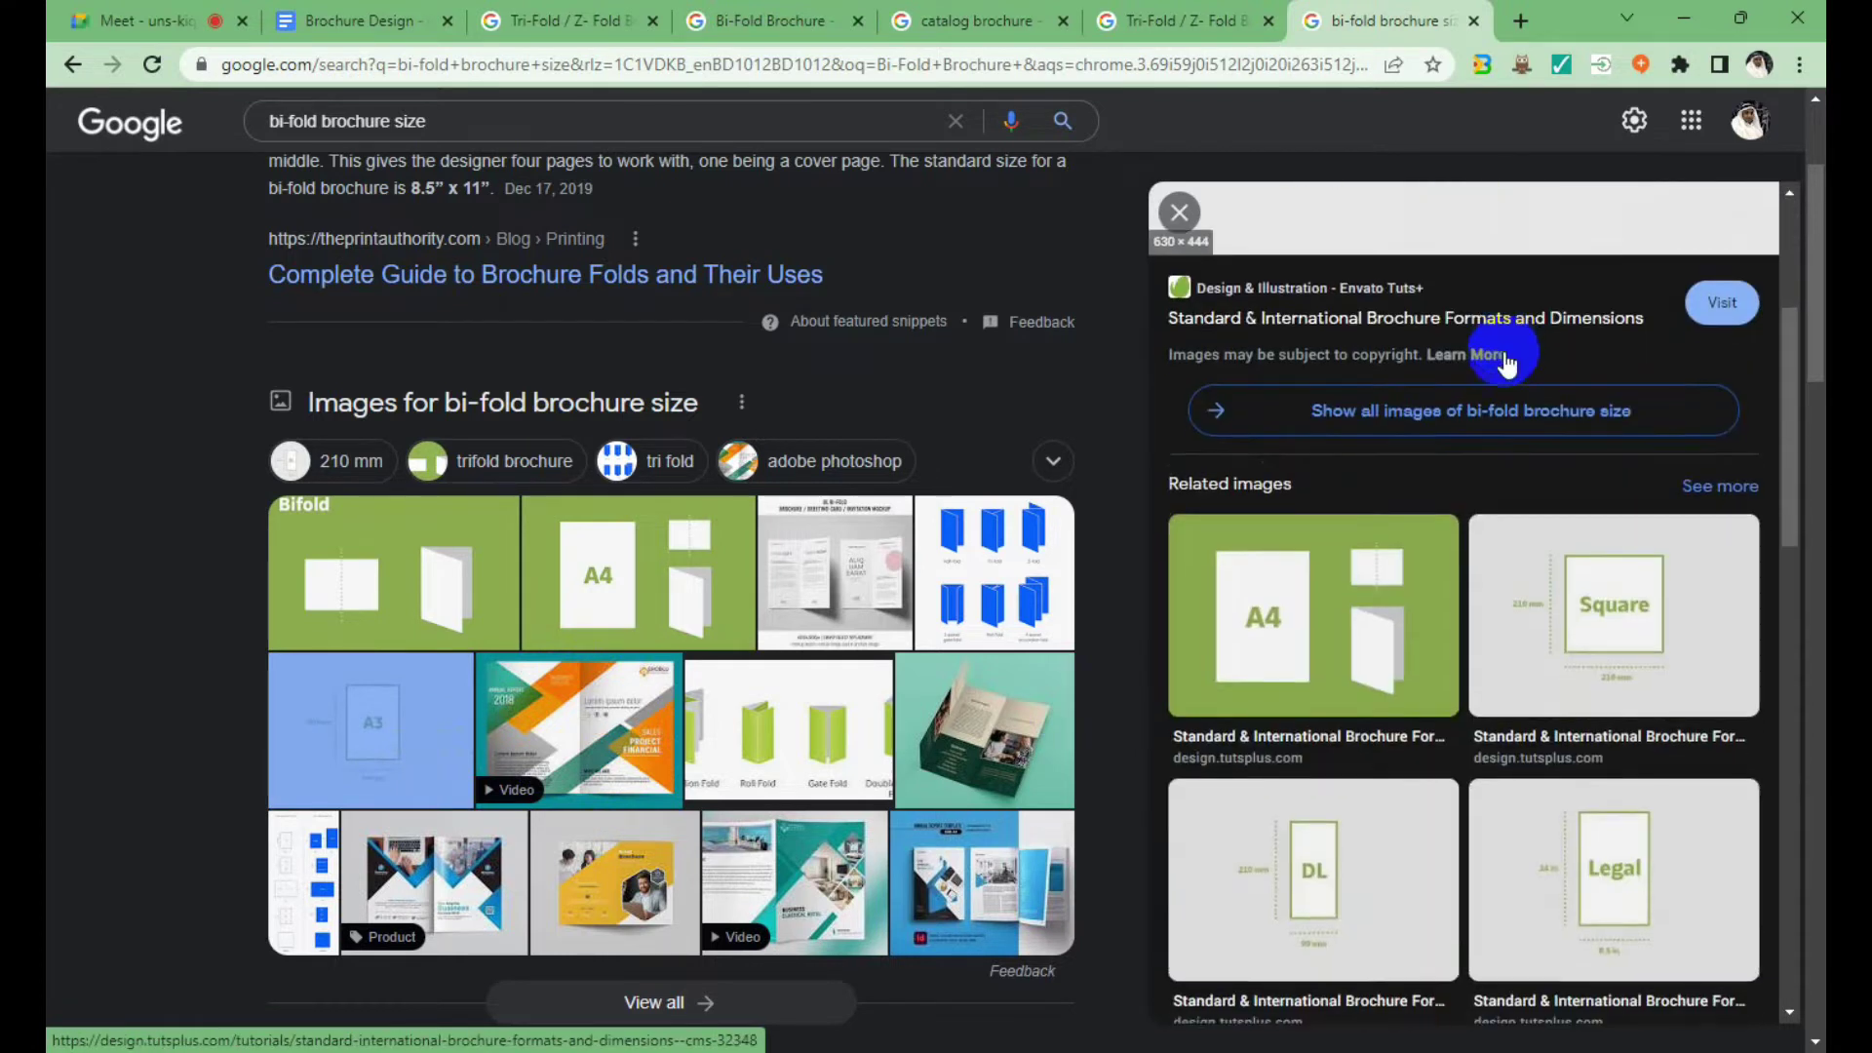
click(1209, 609)
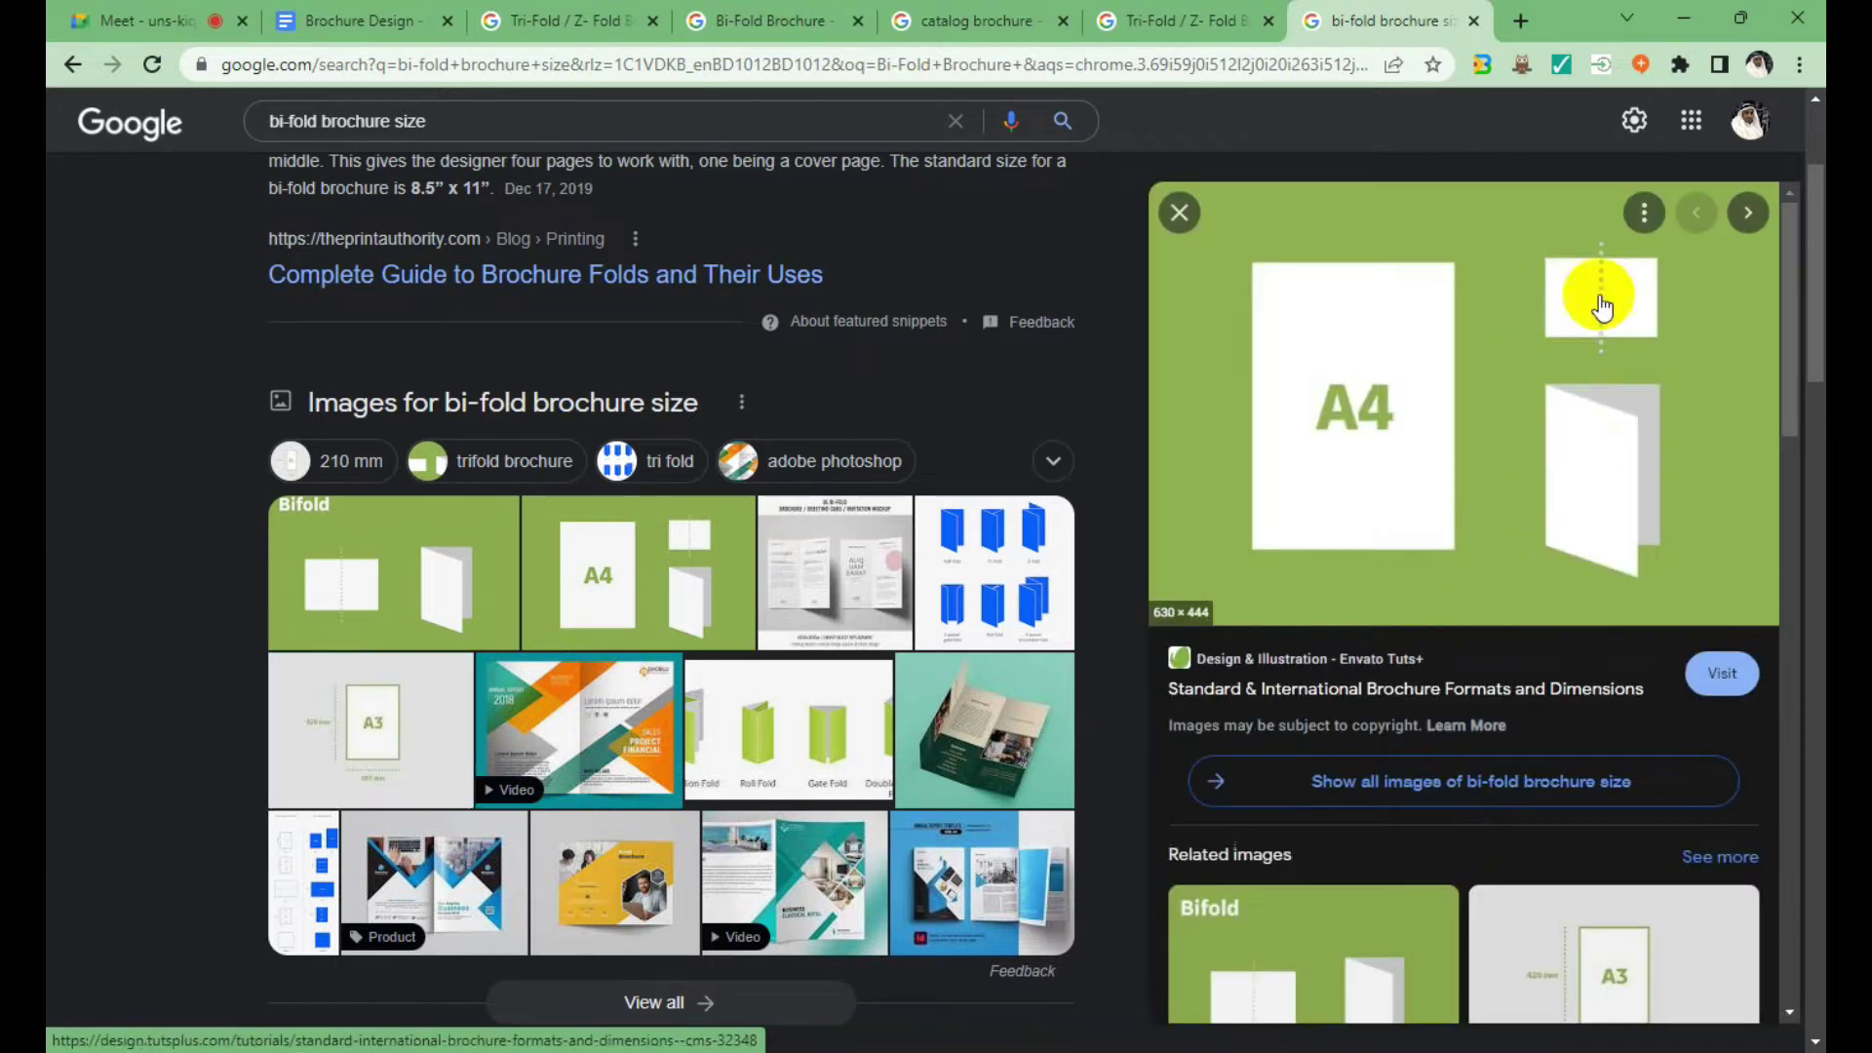
scroll(1551, 376, down, 1)
scroll(1552, 375, down, 3)
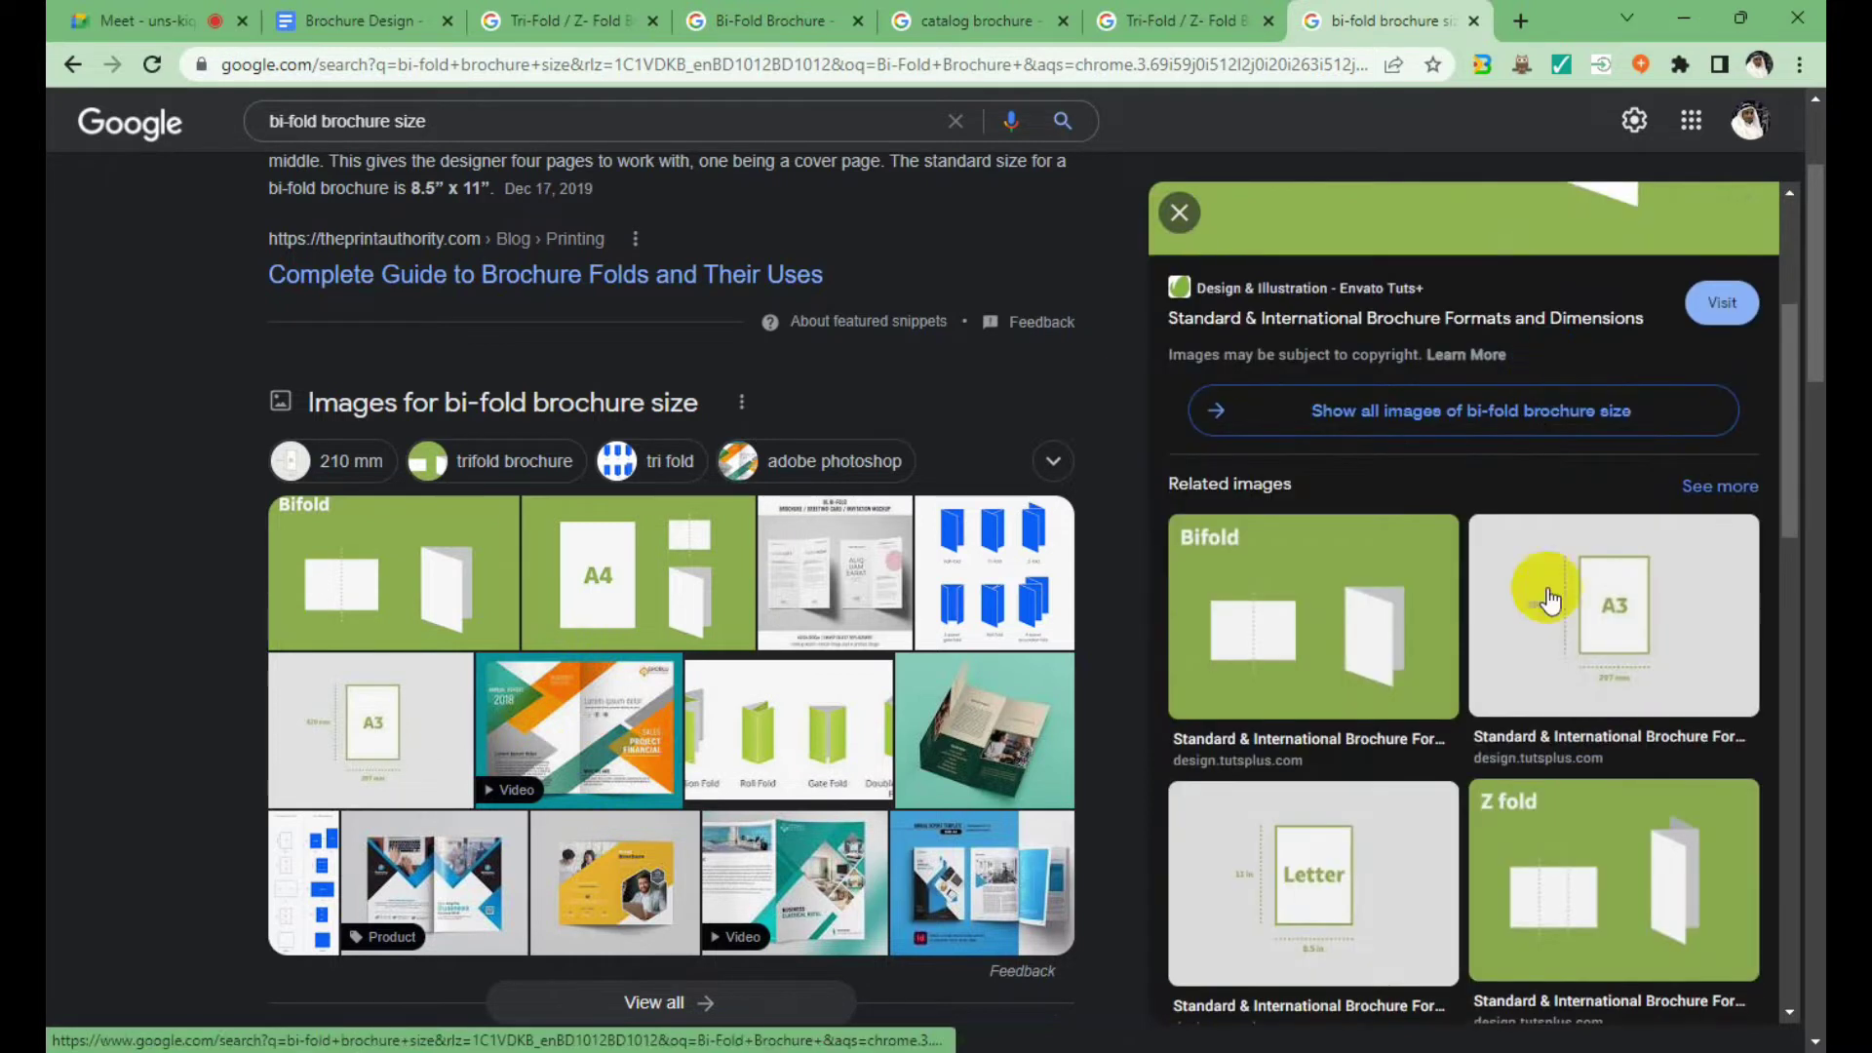
scroll(1410, 586, down, 4)
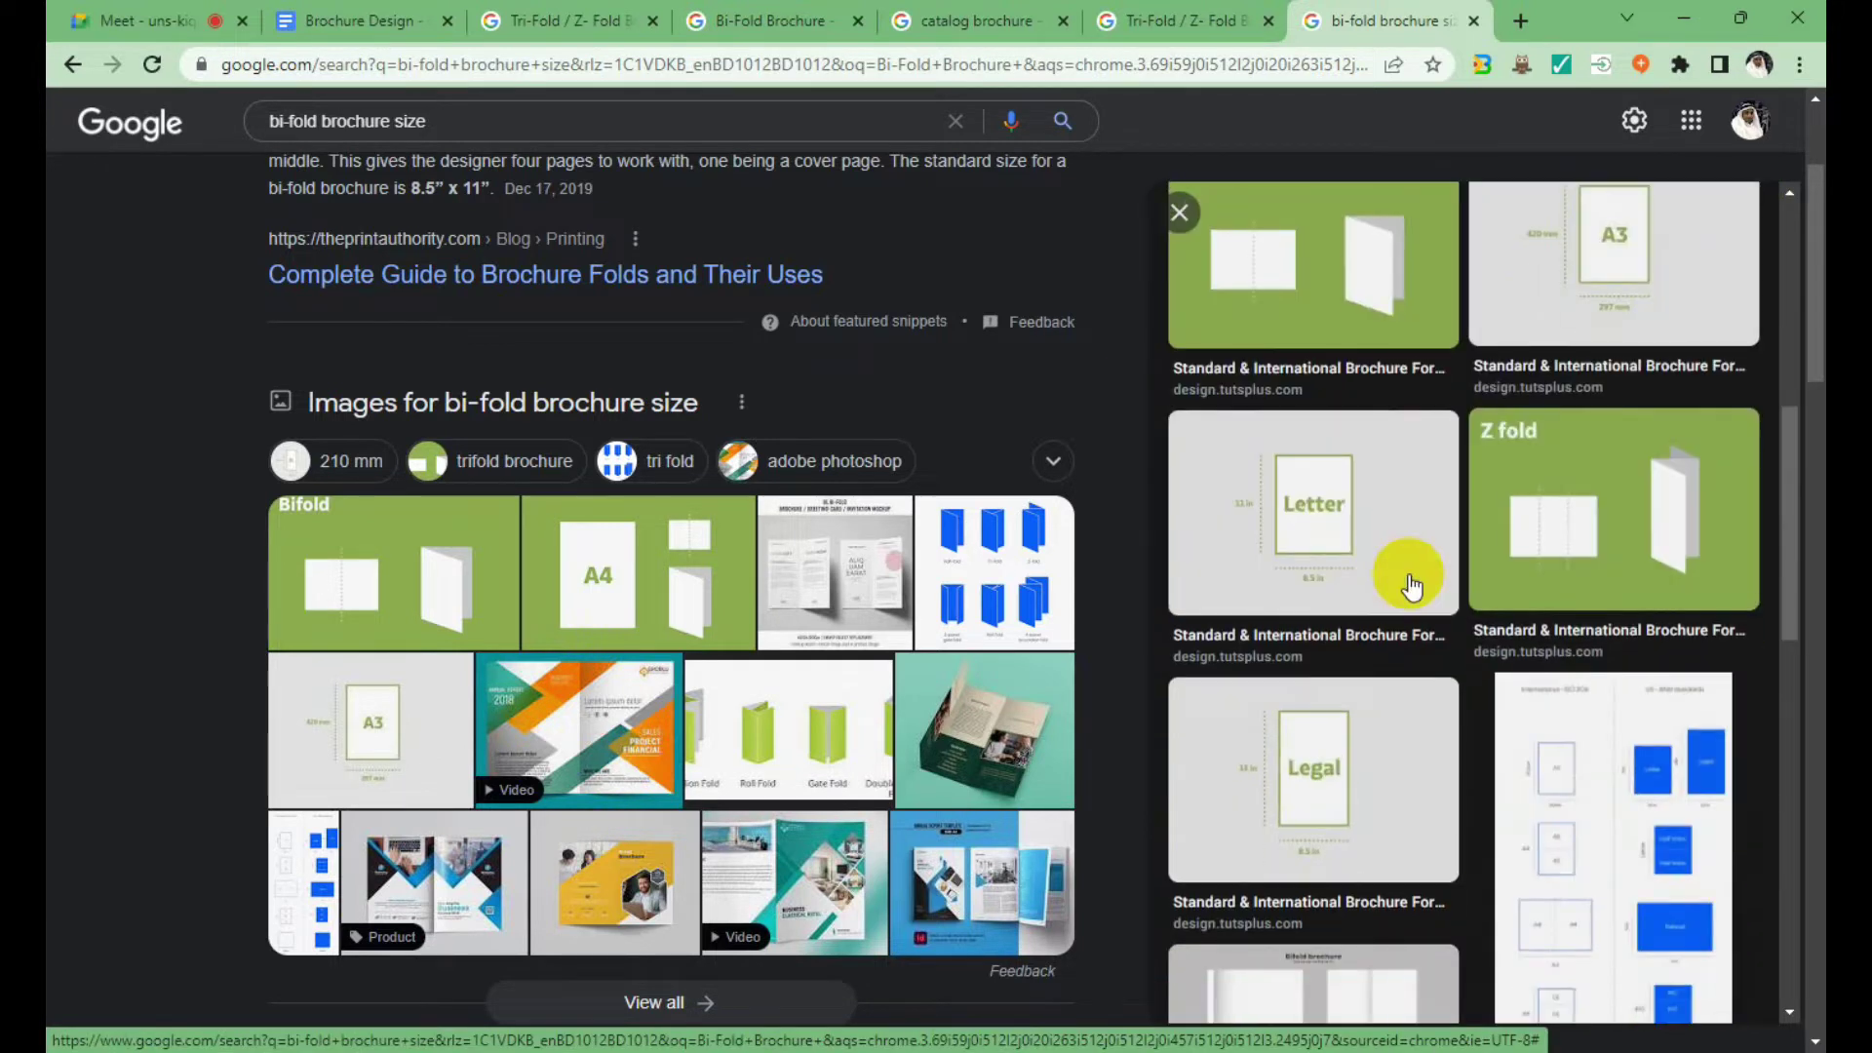
scroll(1410, 586, down, 2)
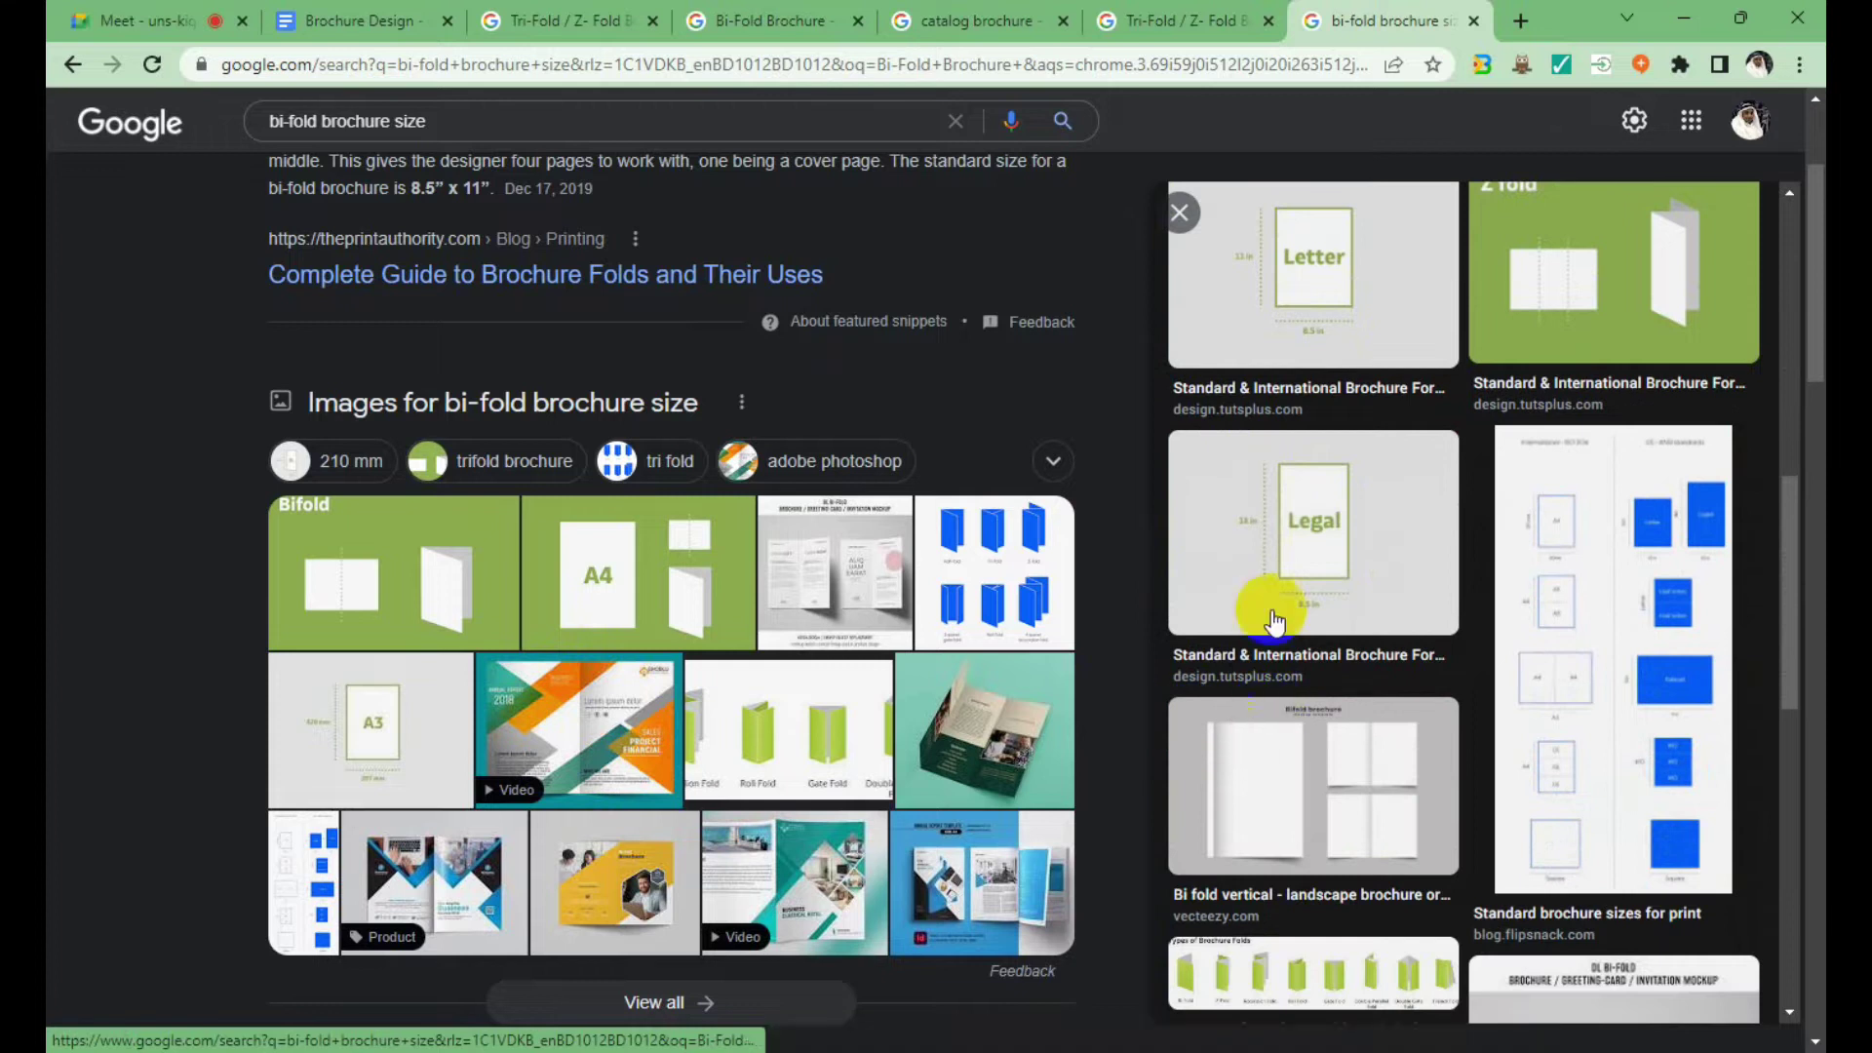
Open the Legal size image, then preview the blue Flipsnack brochure fold-types chart.
click(1317, 541)
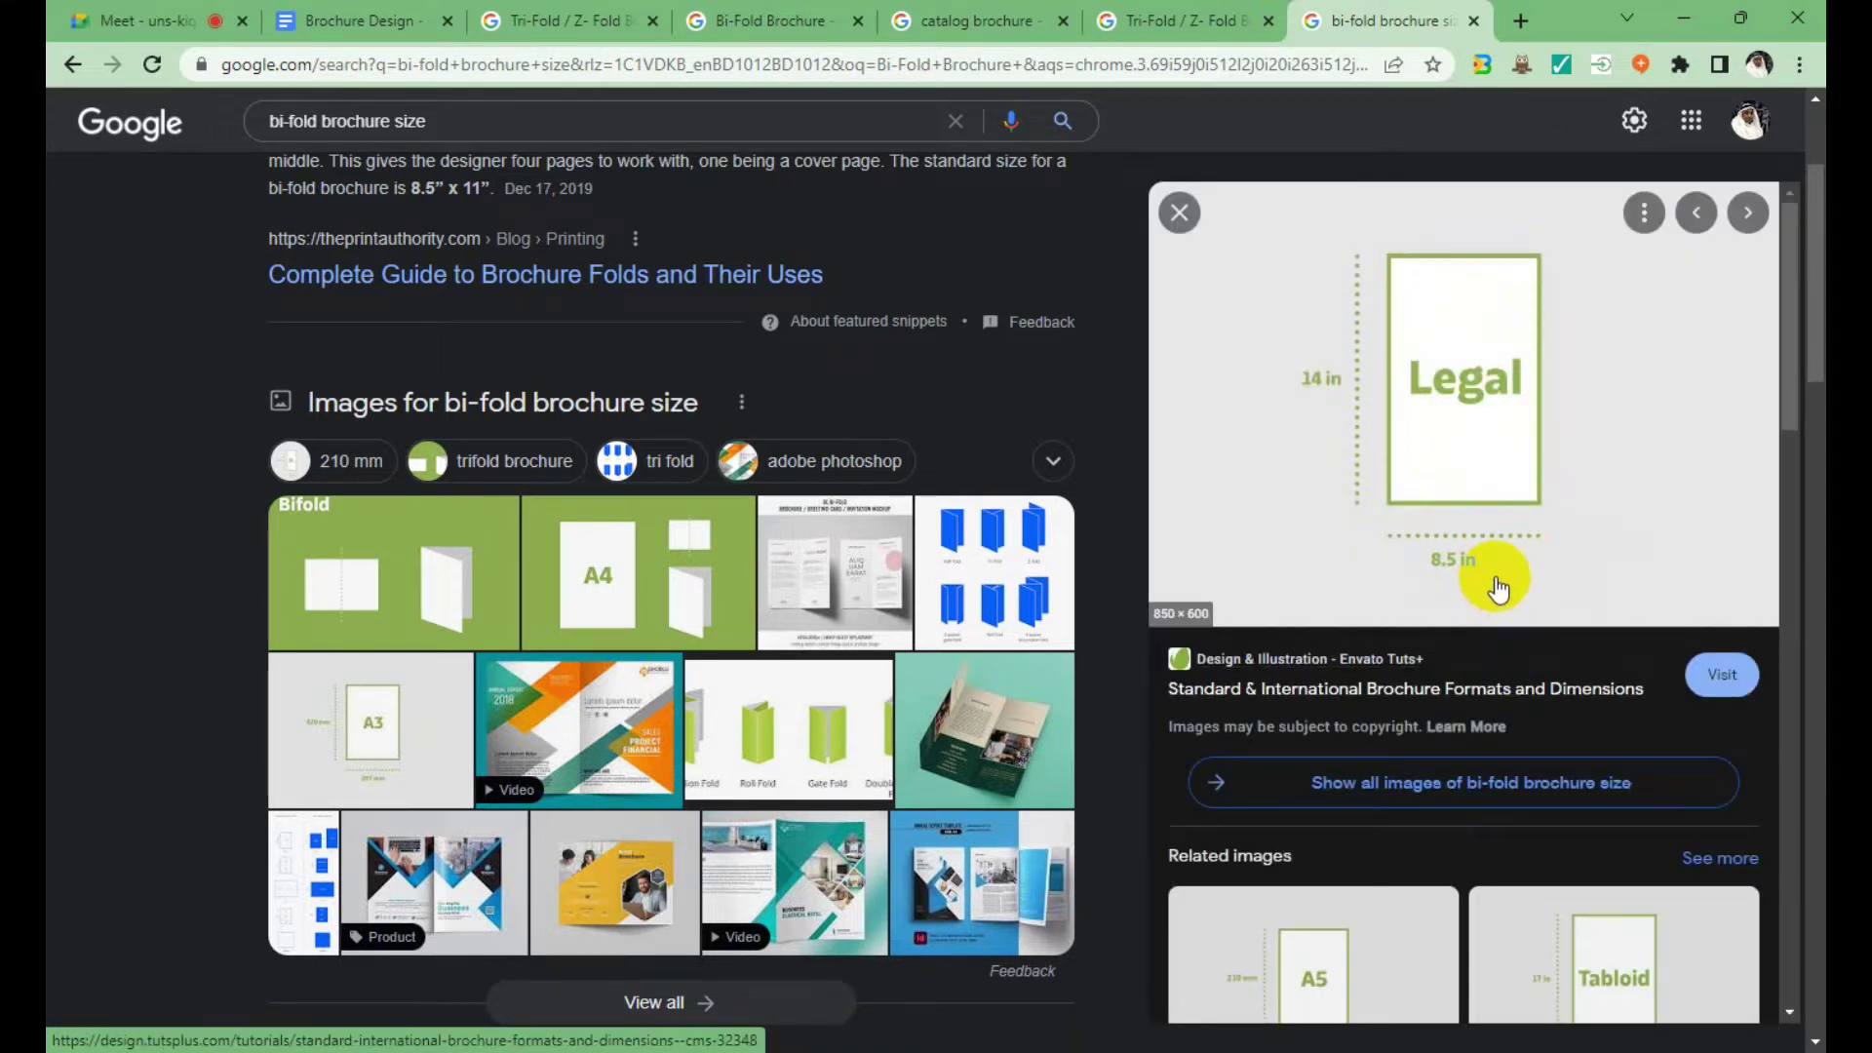
scroll(1527, 571, down, 3)
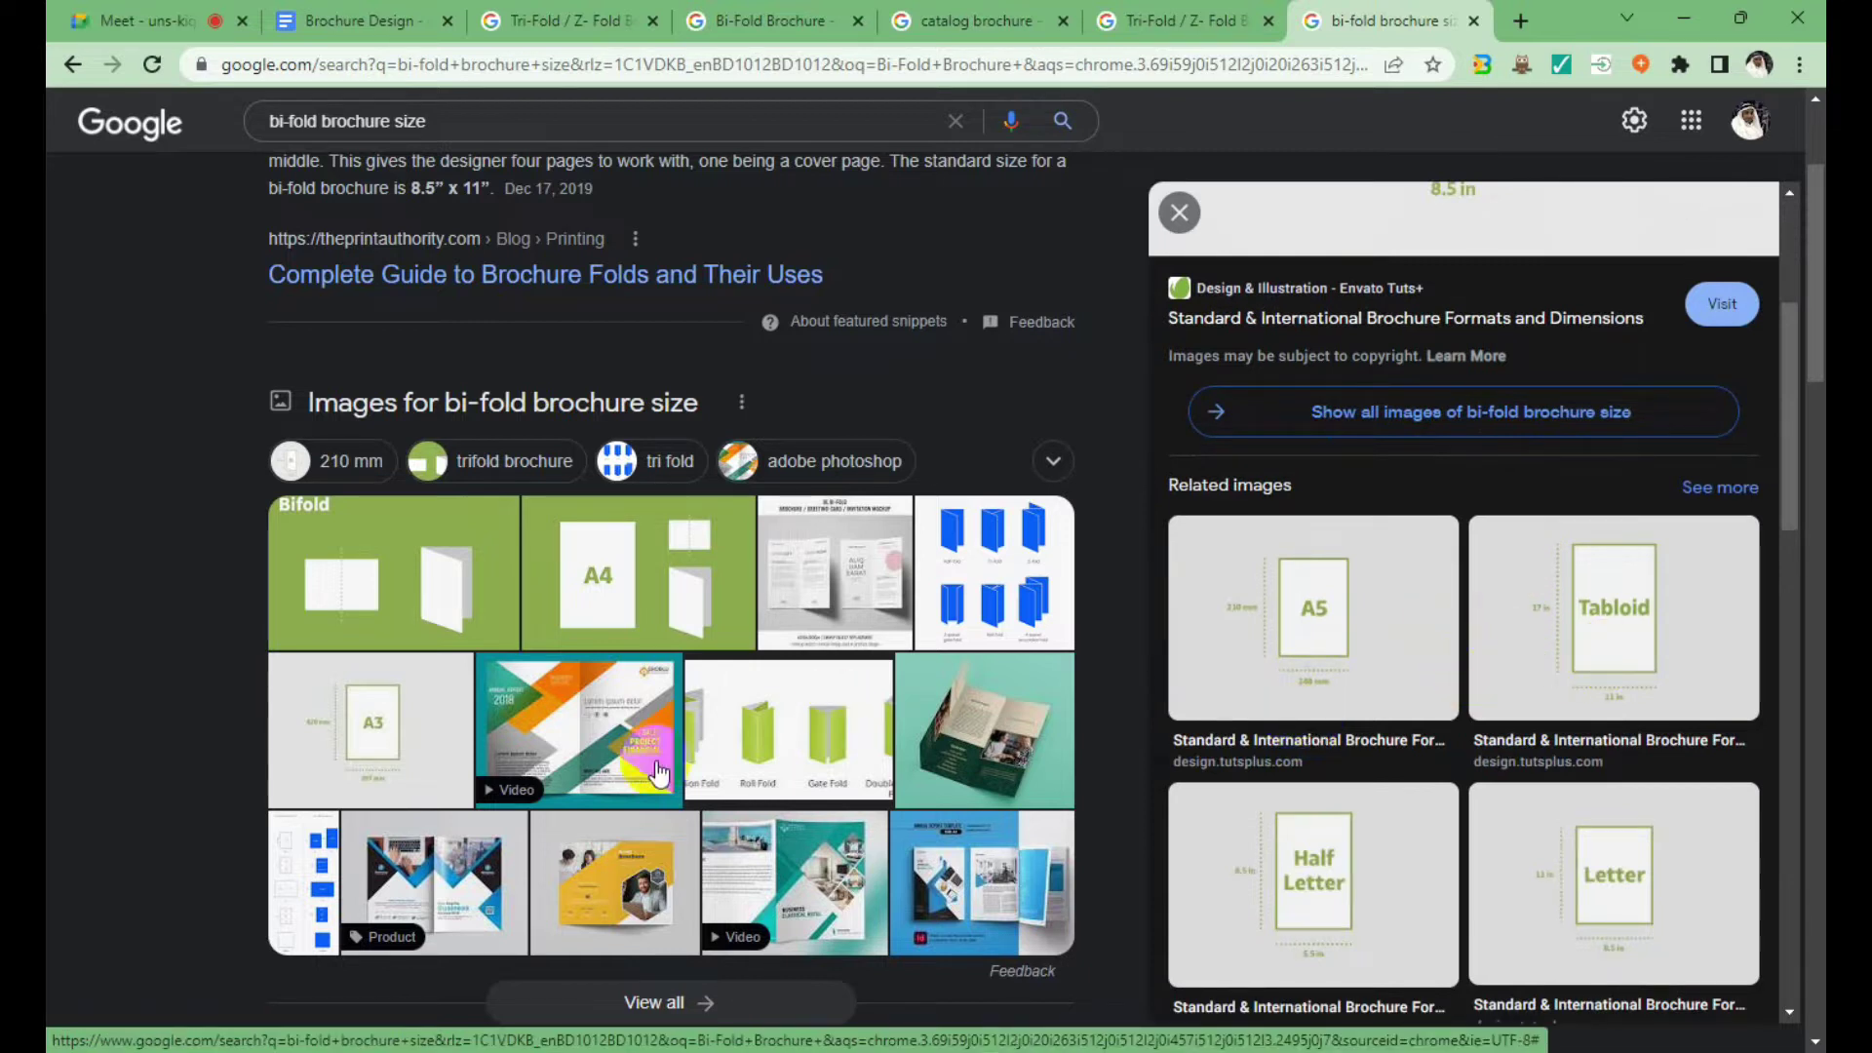
scroll(768, 700, down, 2)
scroll(768, 699, down, 3)
scroll(768, 699, up, 3)
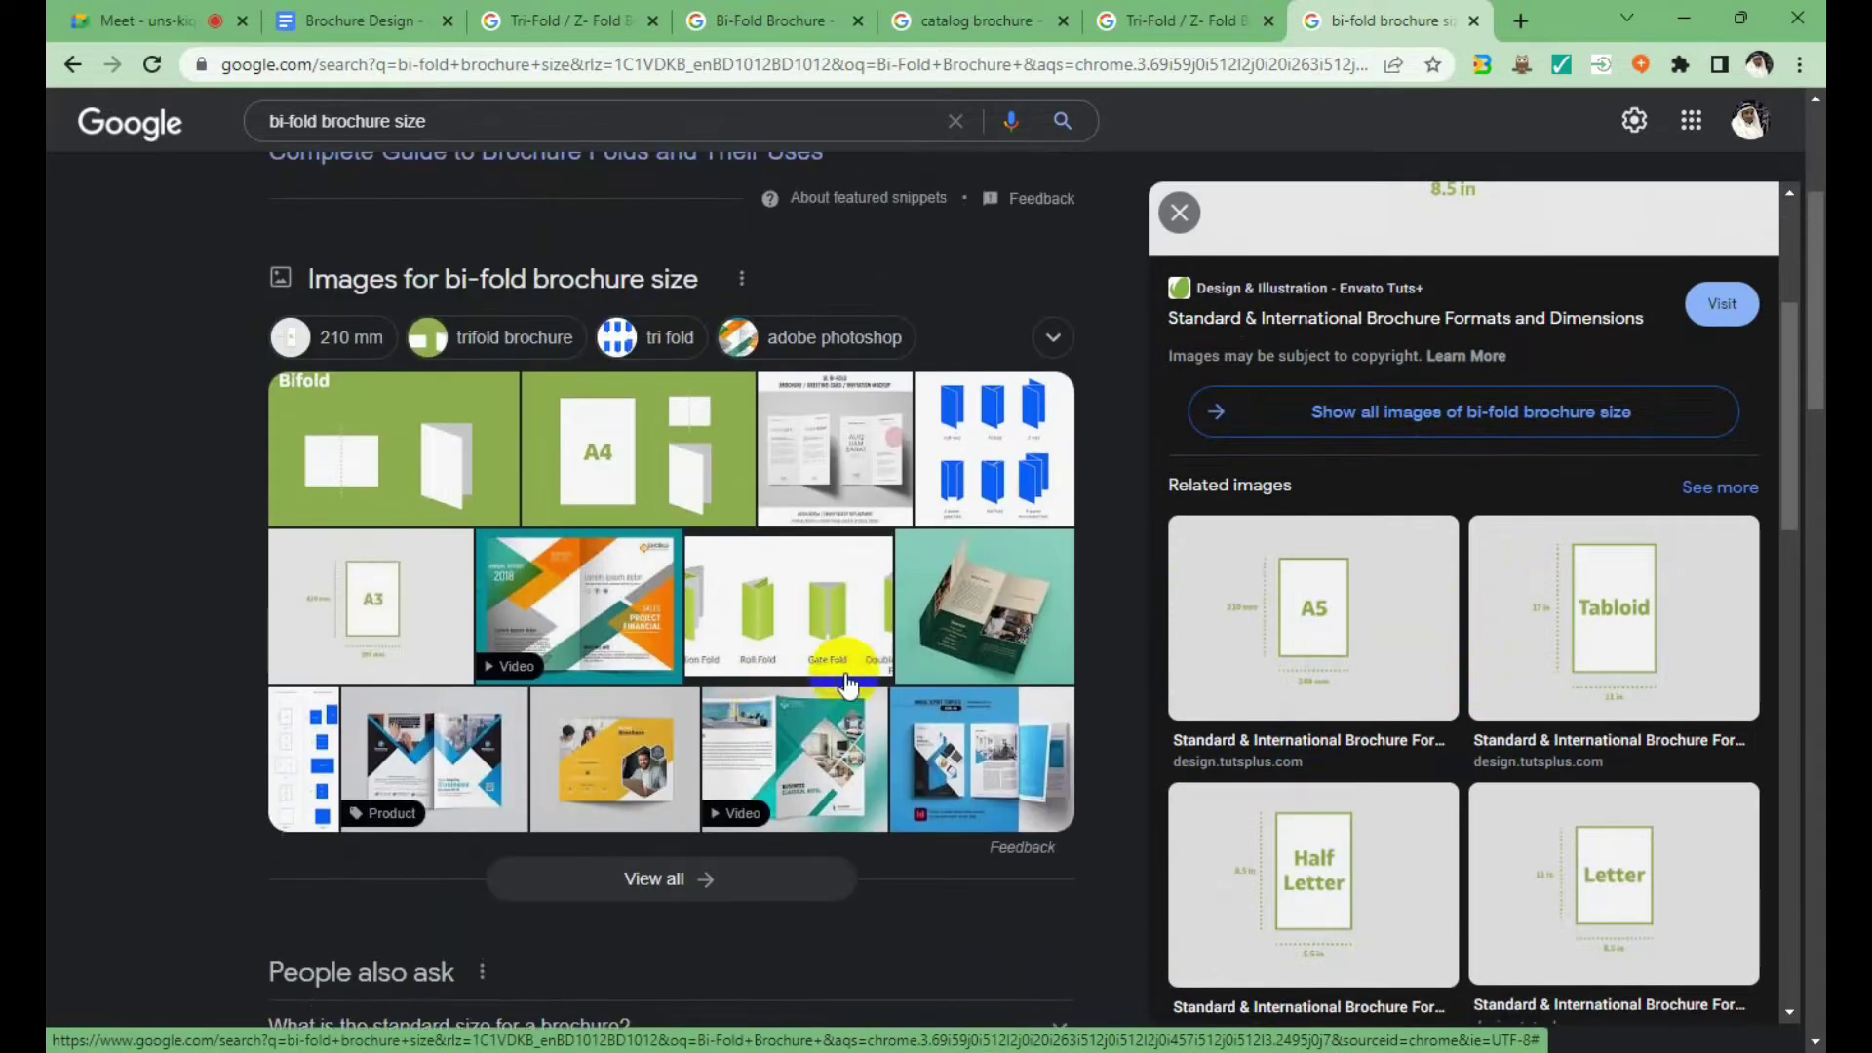
click(1007, 453)
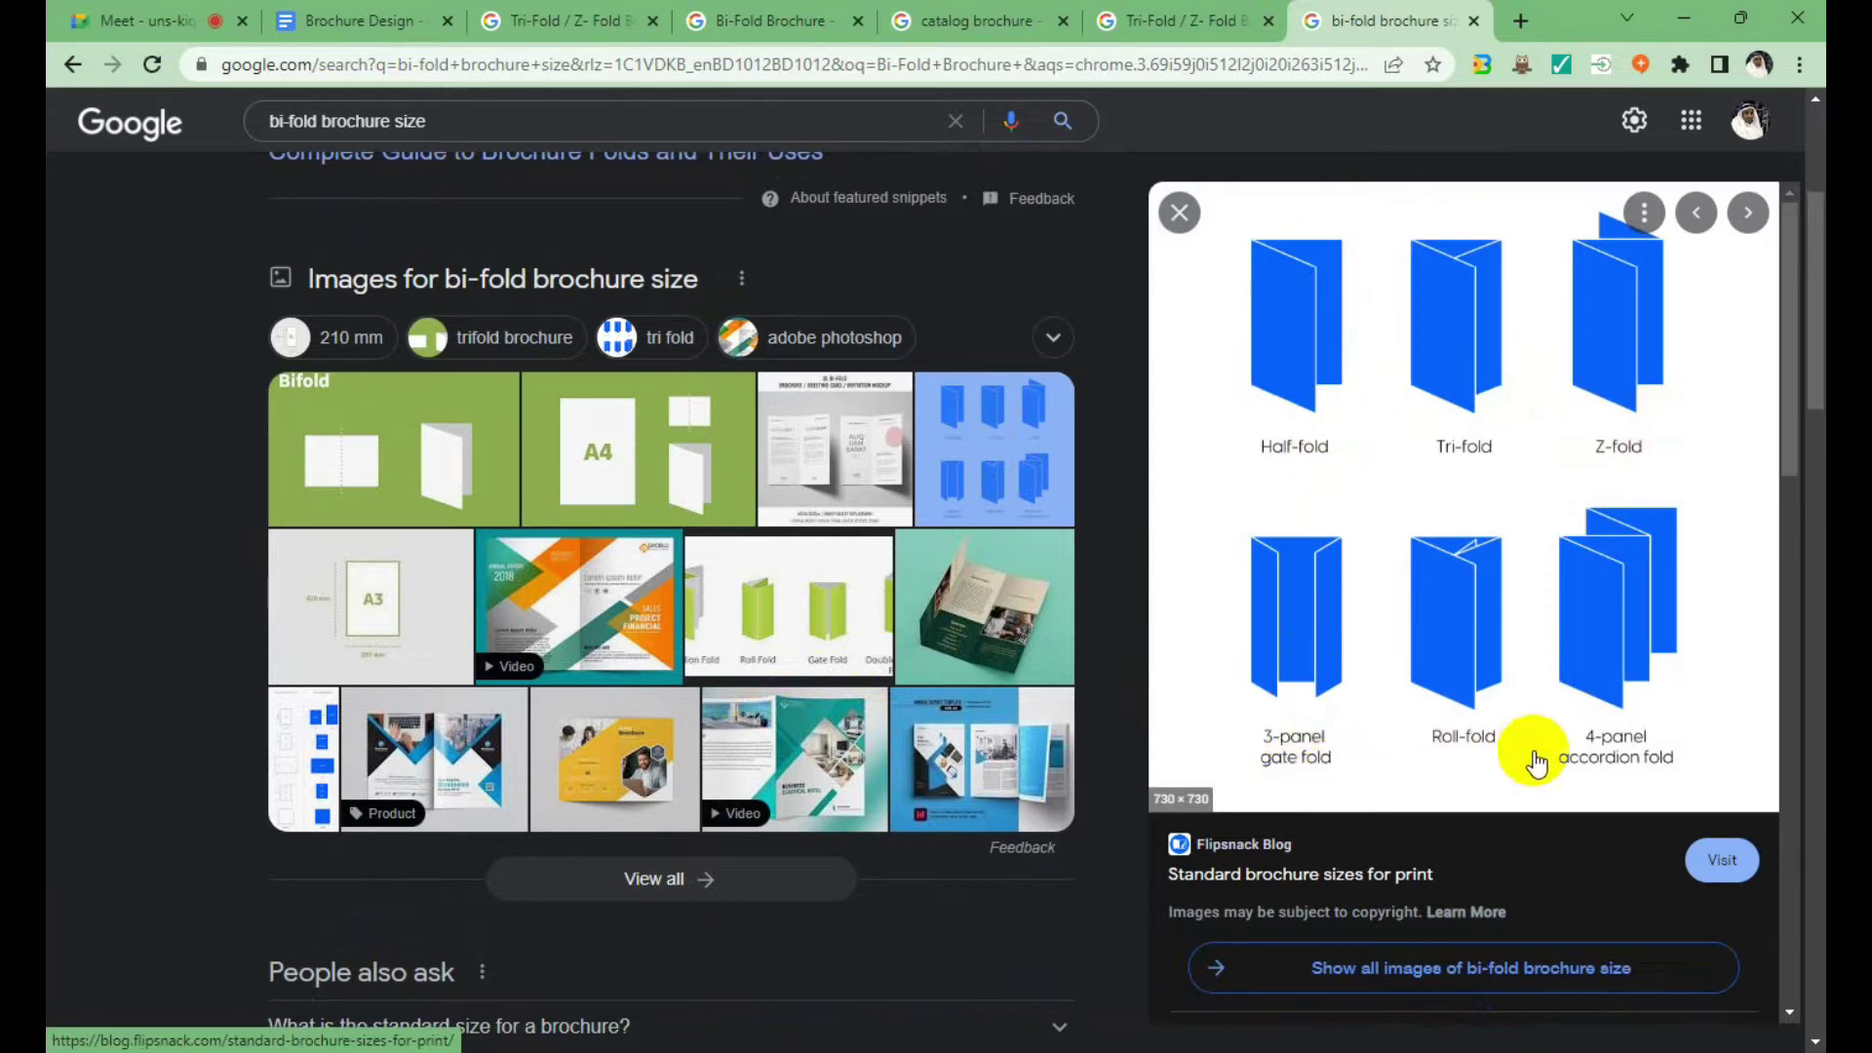
Open the Pinterest chart of brochure fold styles from Related images and copy the image.
click(1469, 672)
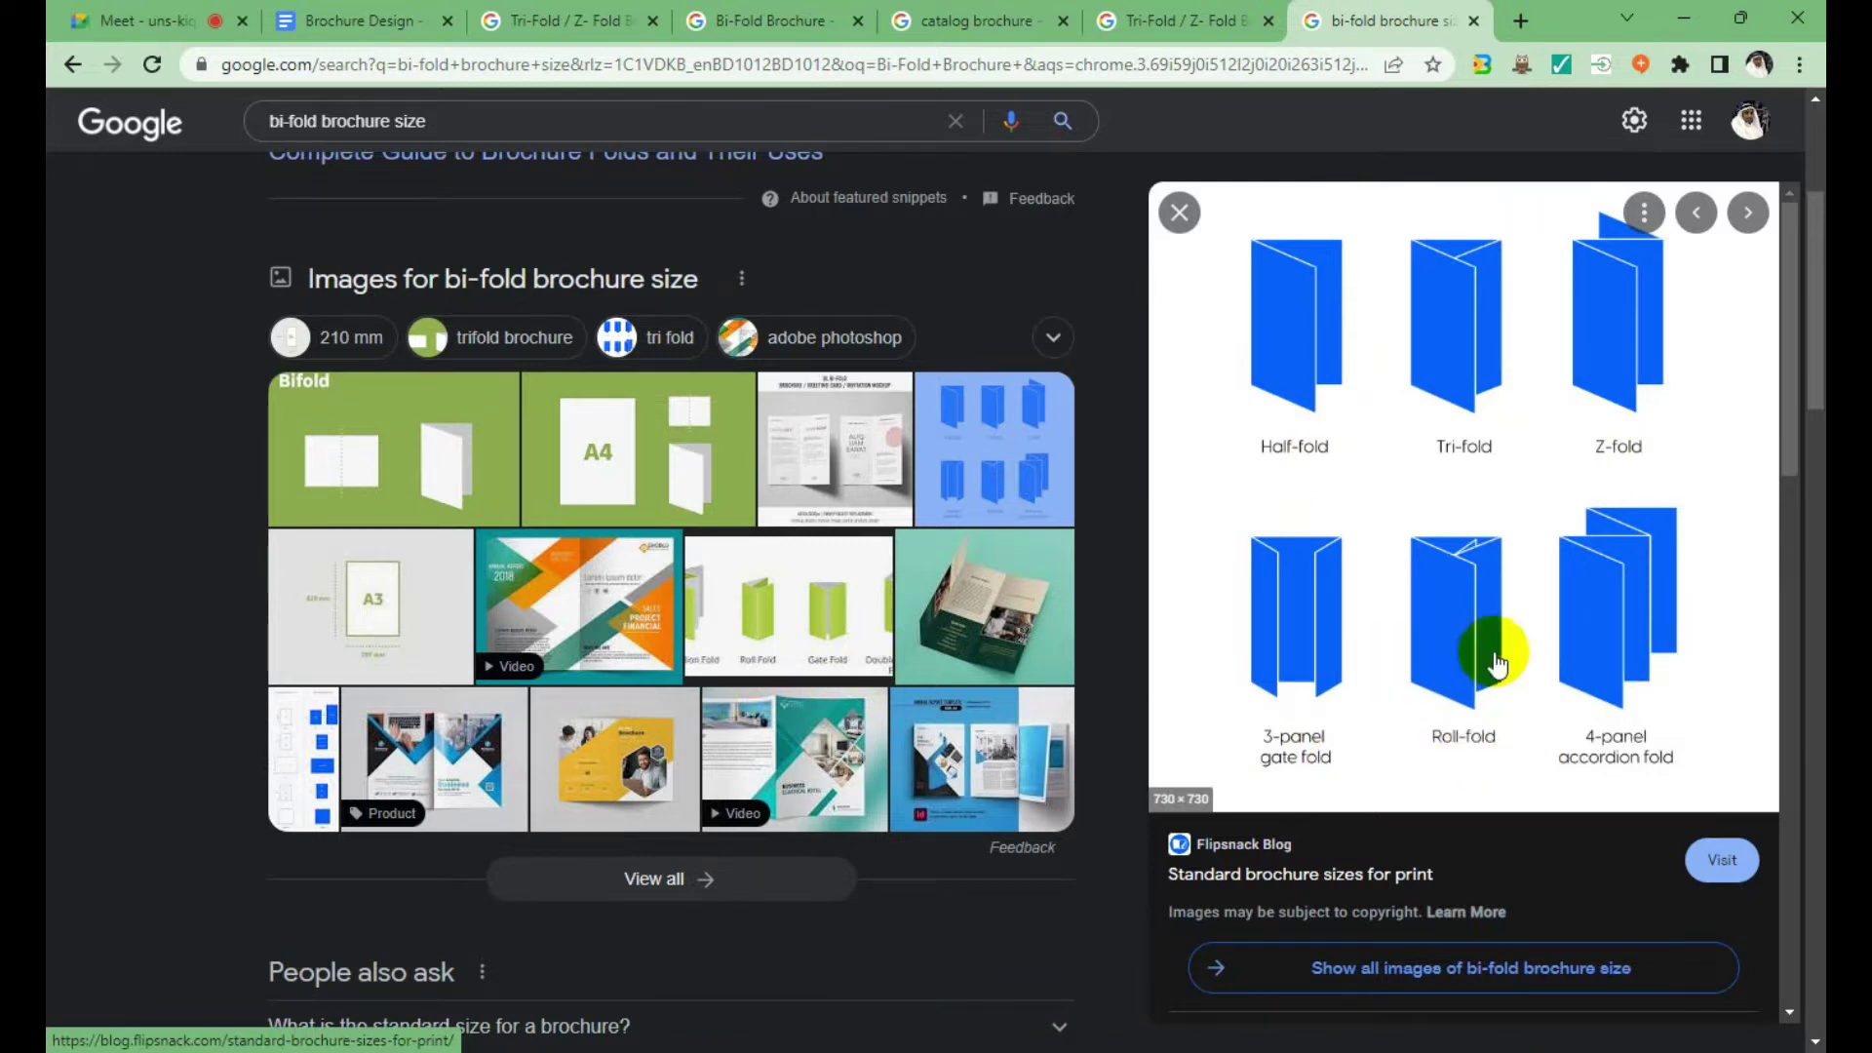
click(1414, 357)
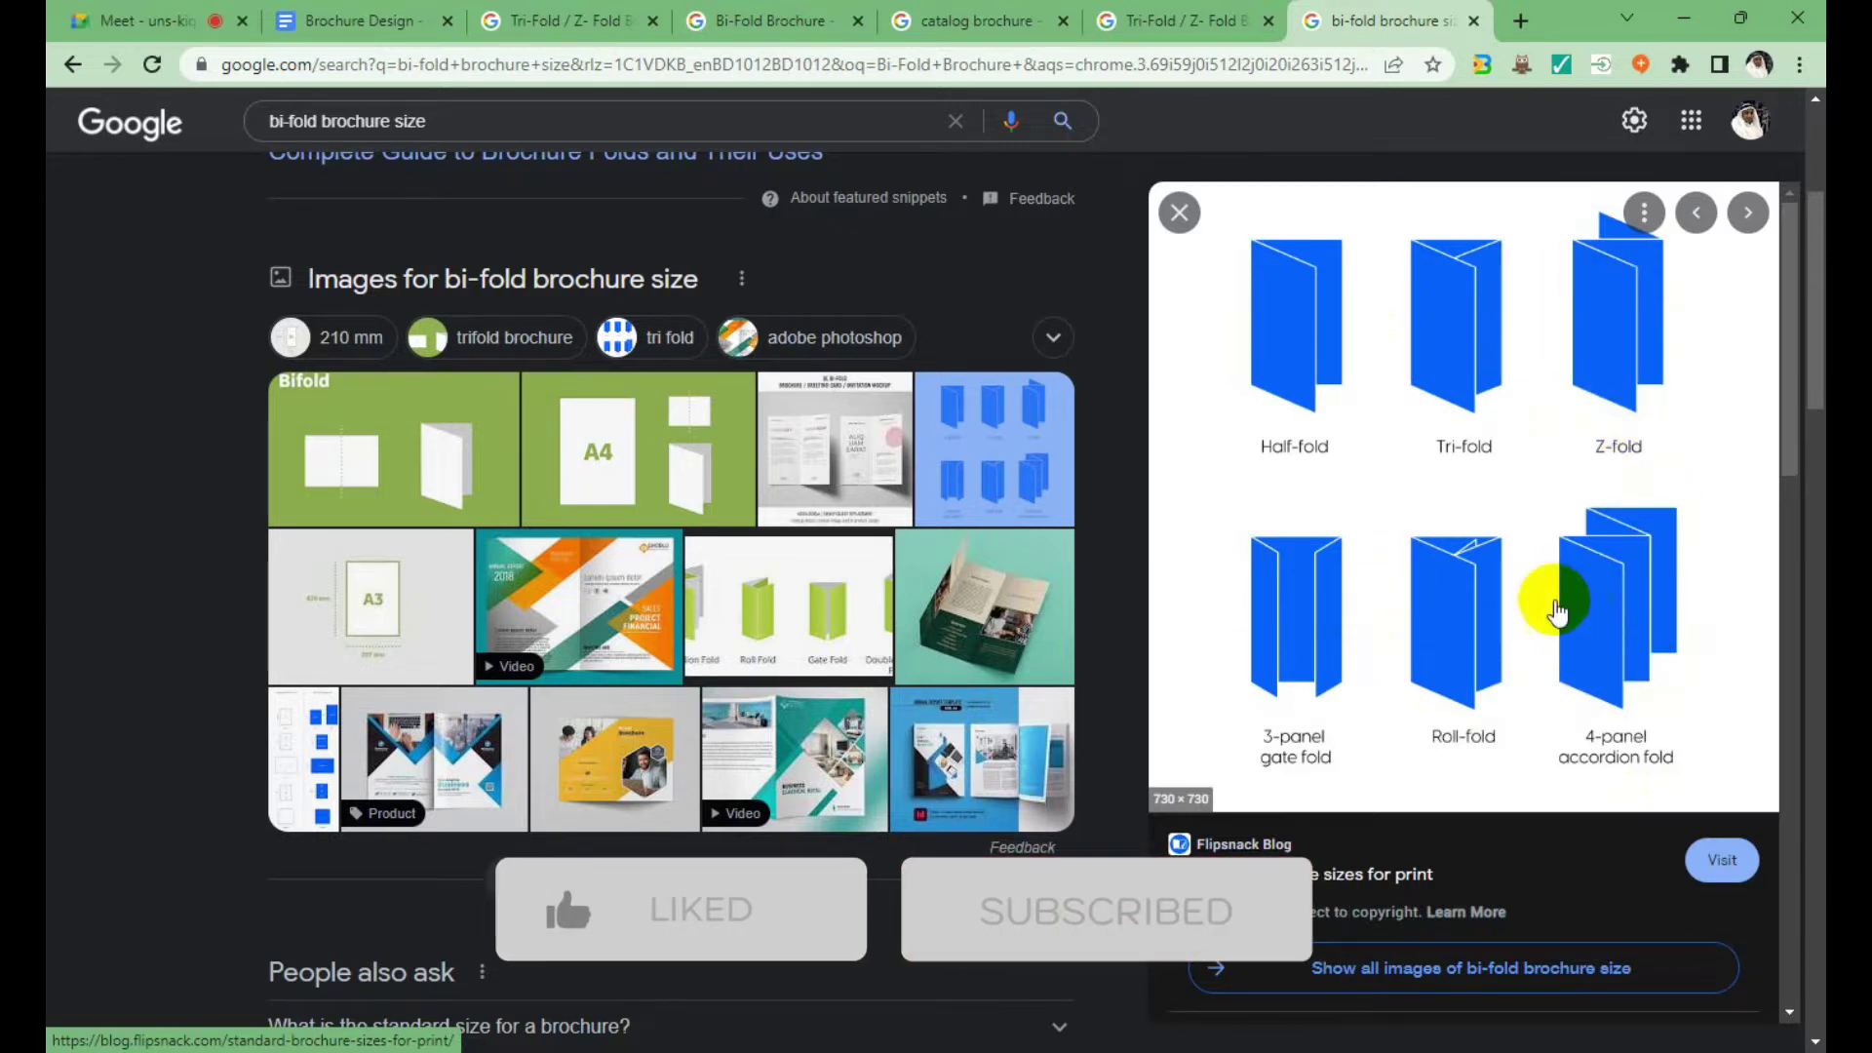
scroll(1307, 517, down, 4)
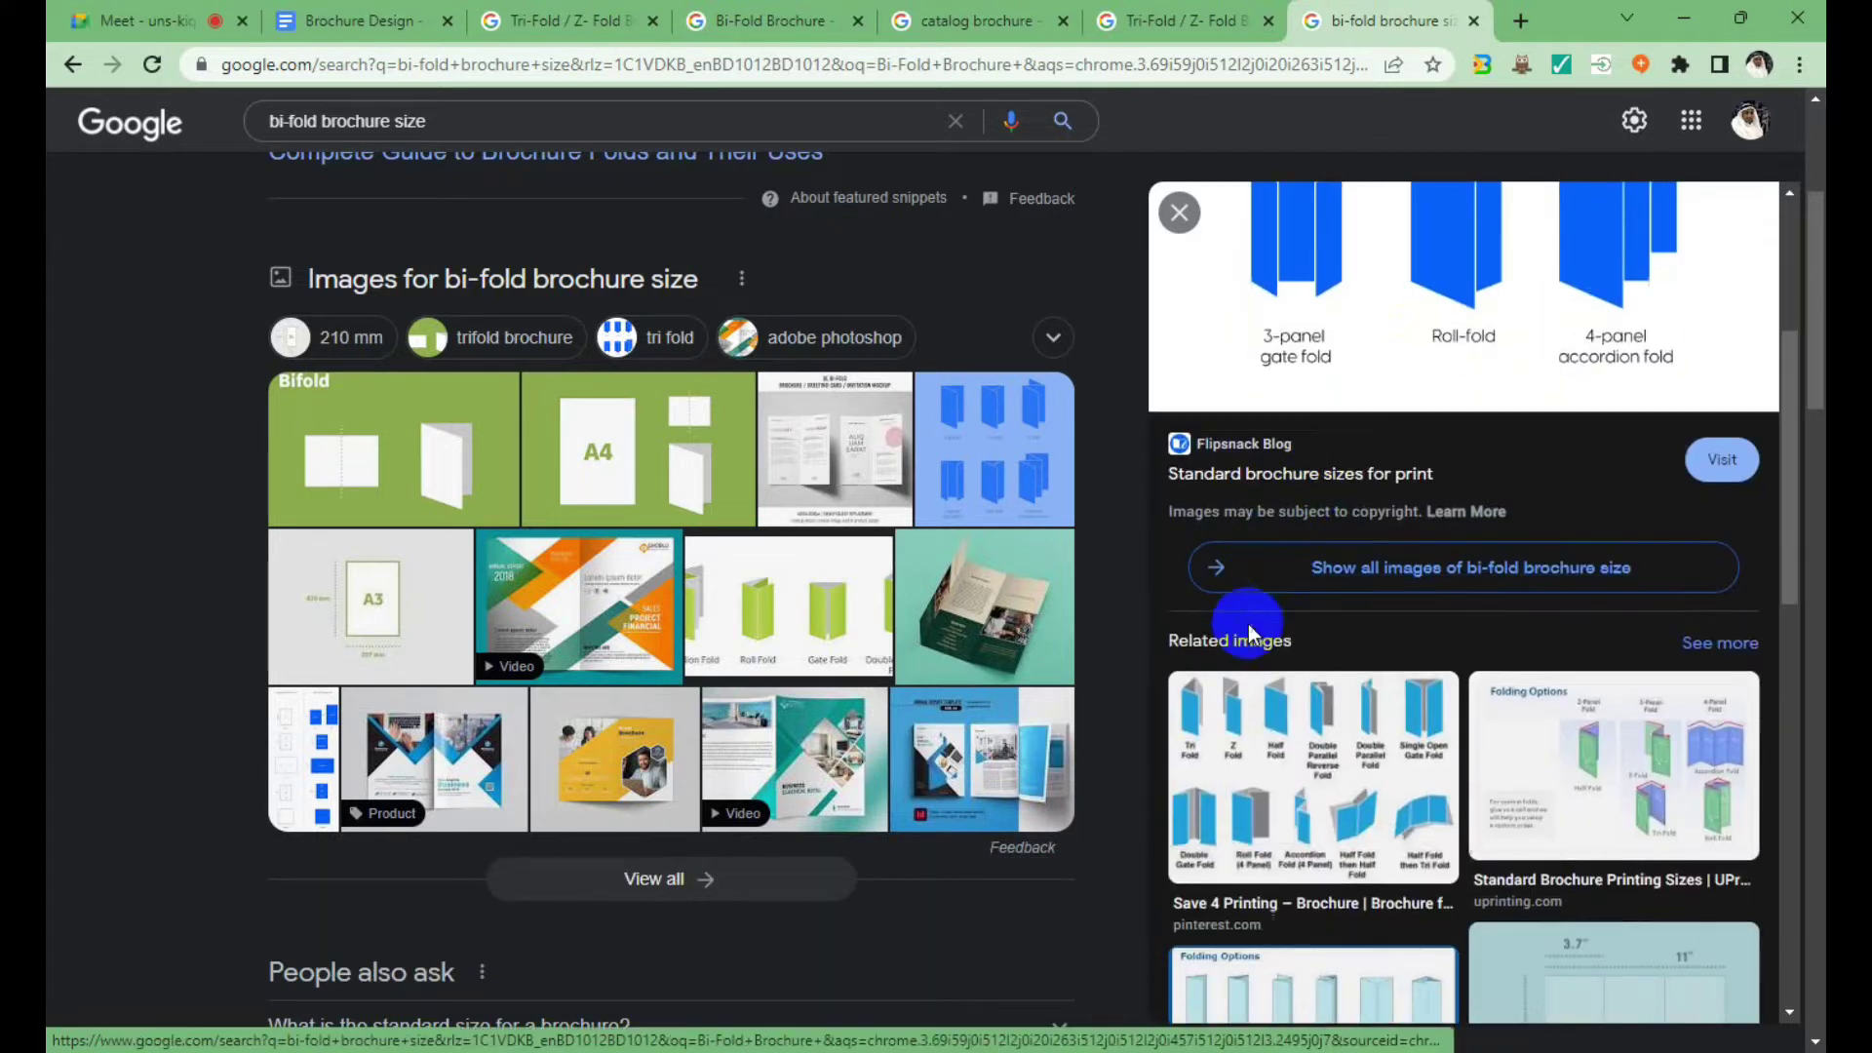
scroll(1267, 586, down, 3)
click(1283, 561)
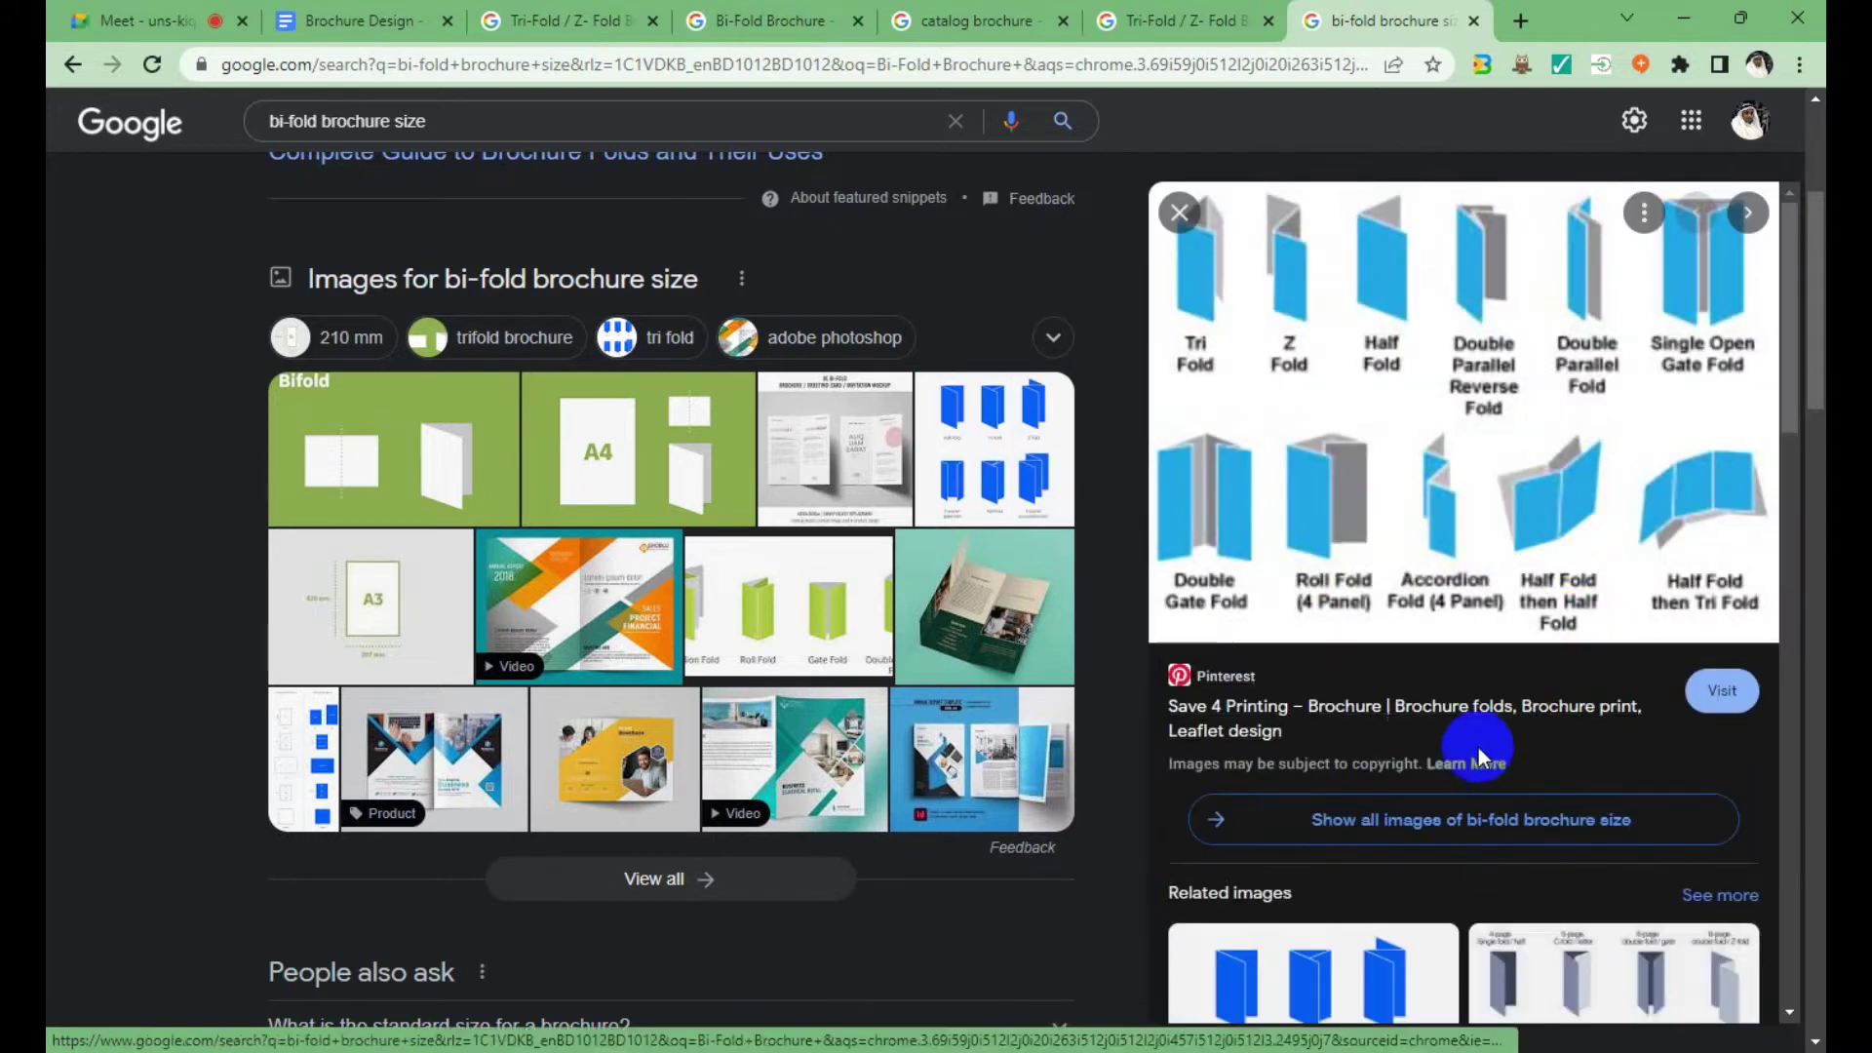
right_click(1391, 359)
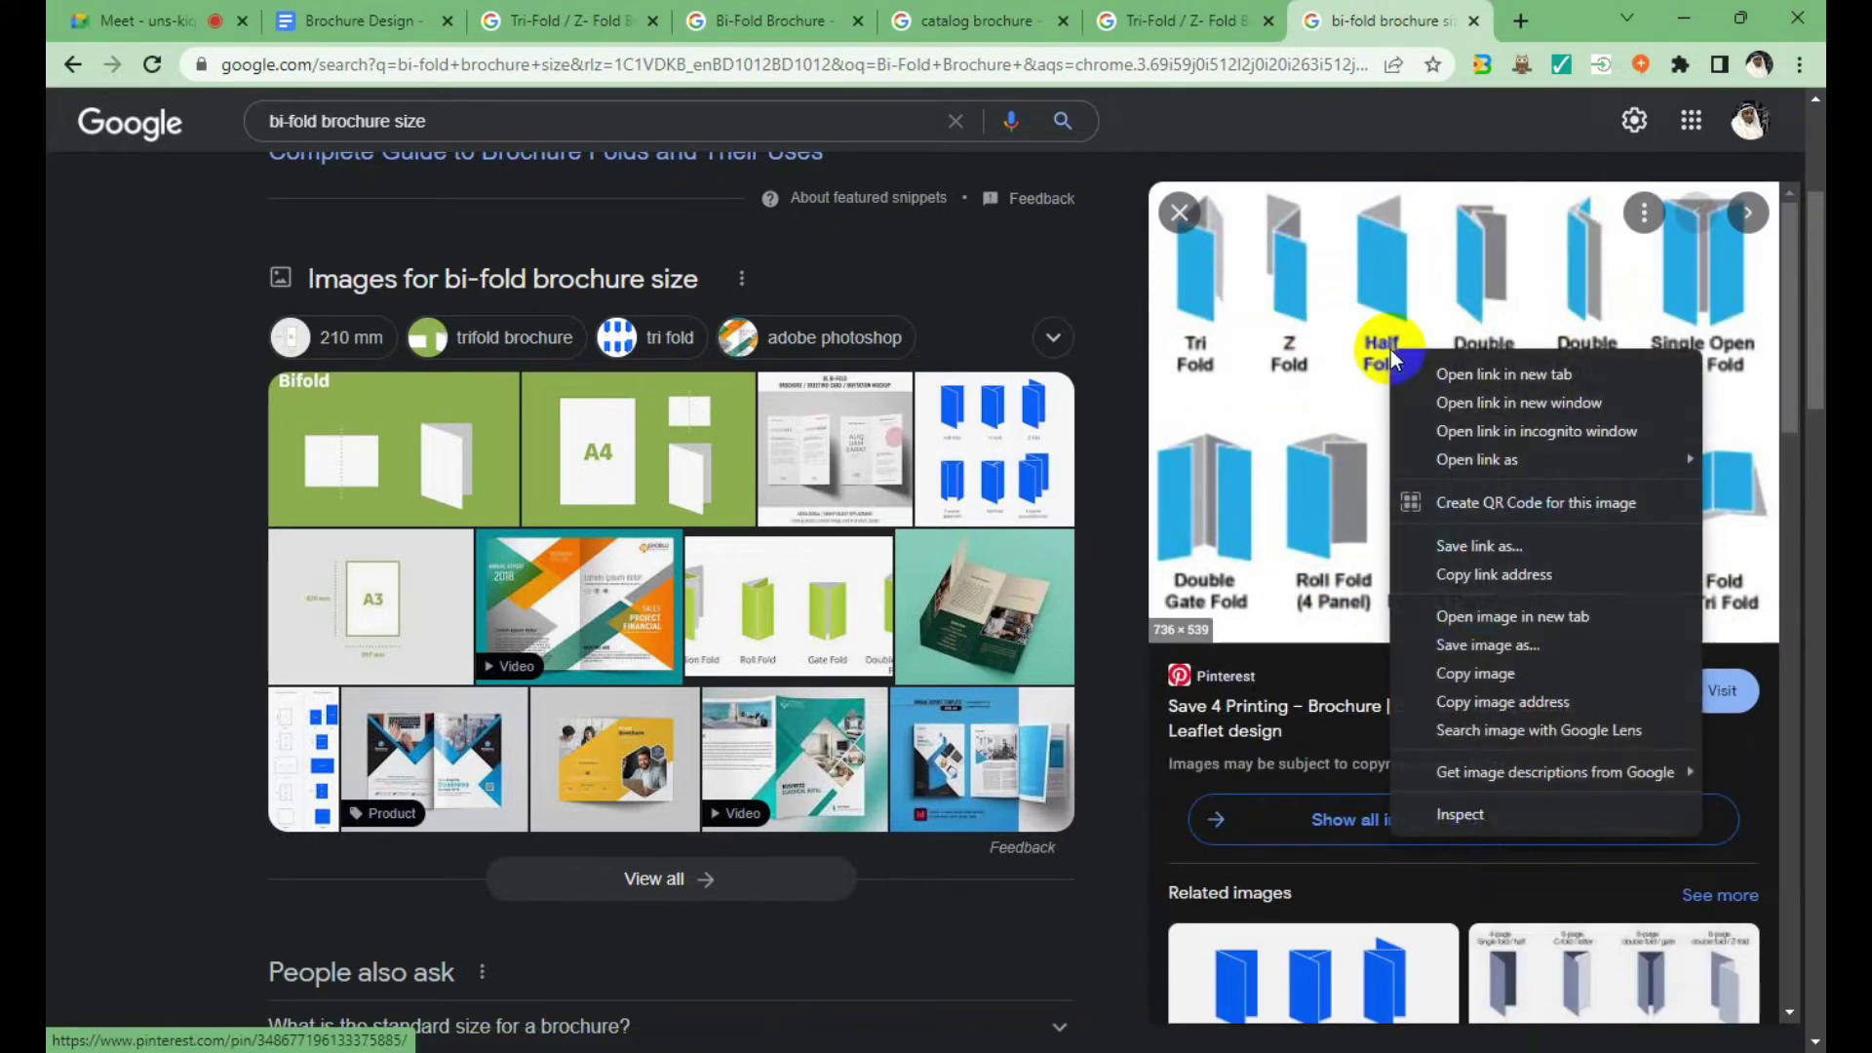
click(1527, 673)
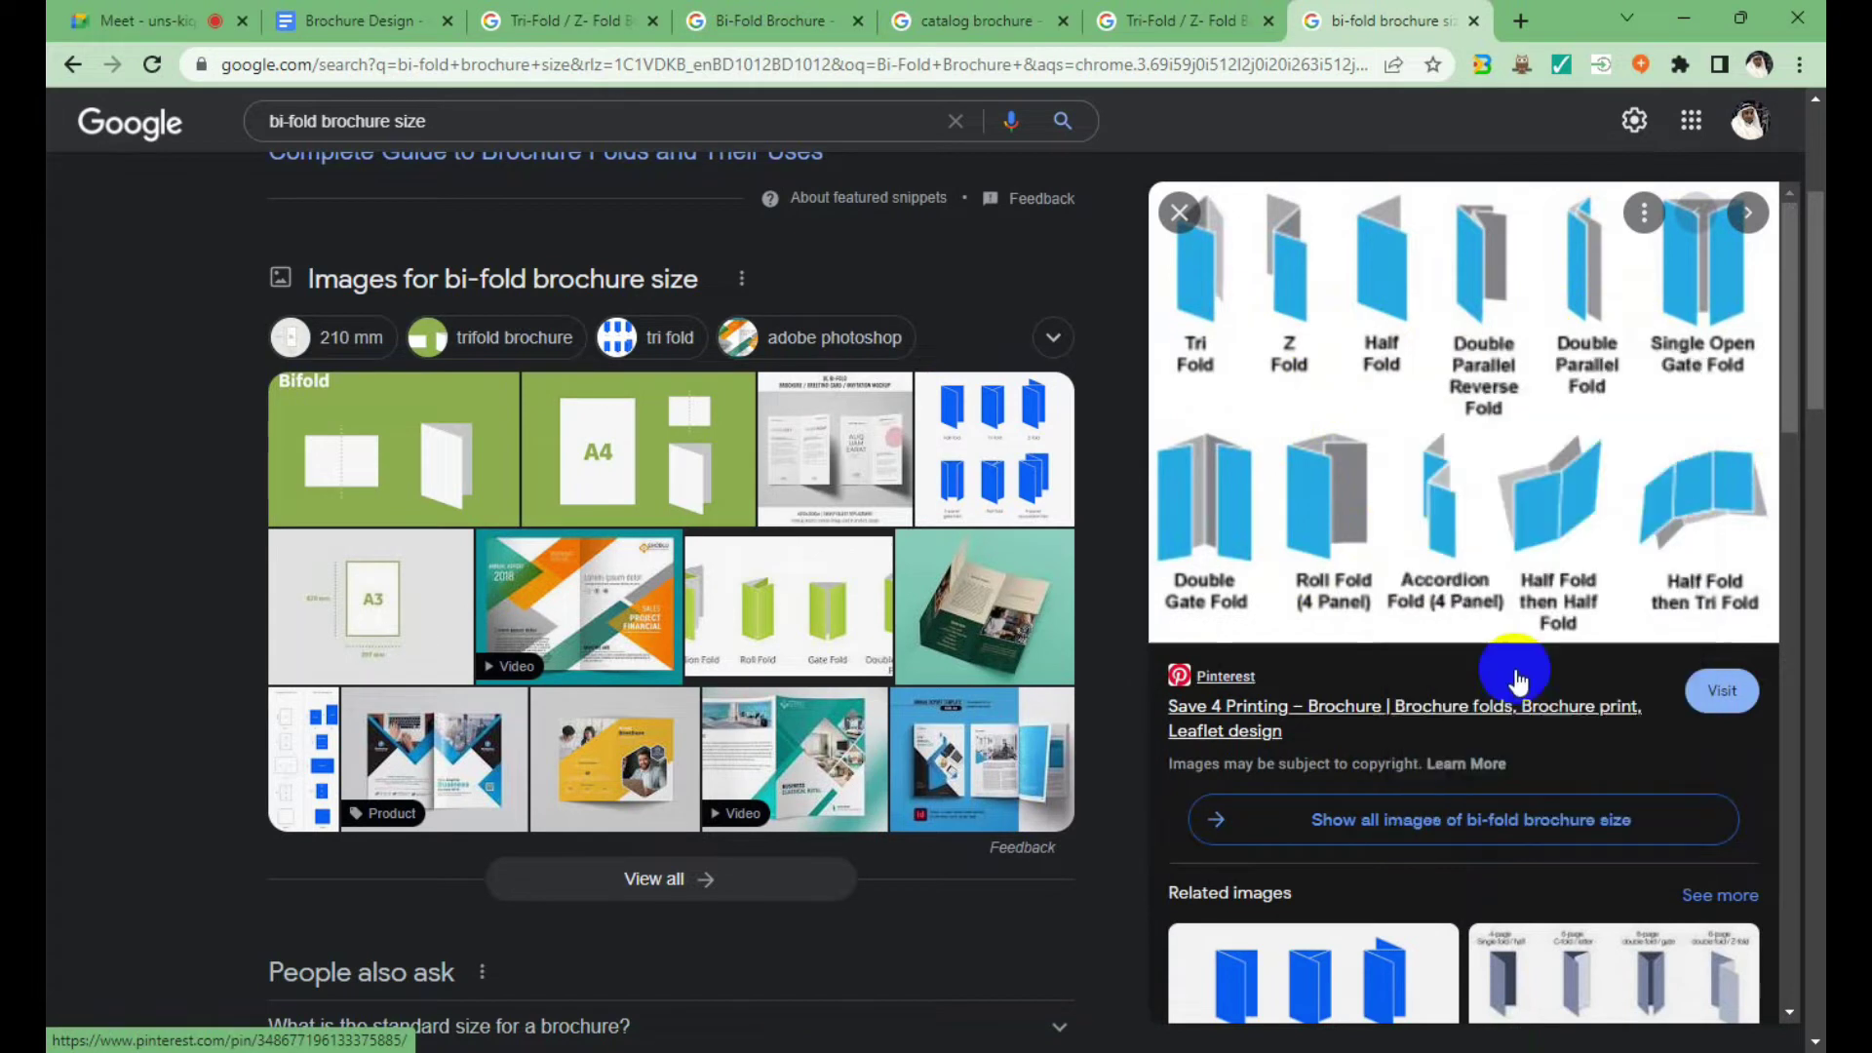
Paste and send the fold chart in the Muhurtto Remote Workspace WhatsApp group, then hide WhatsApp.
key(alt+Tab)
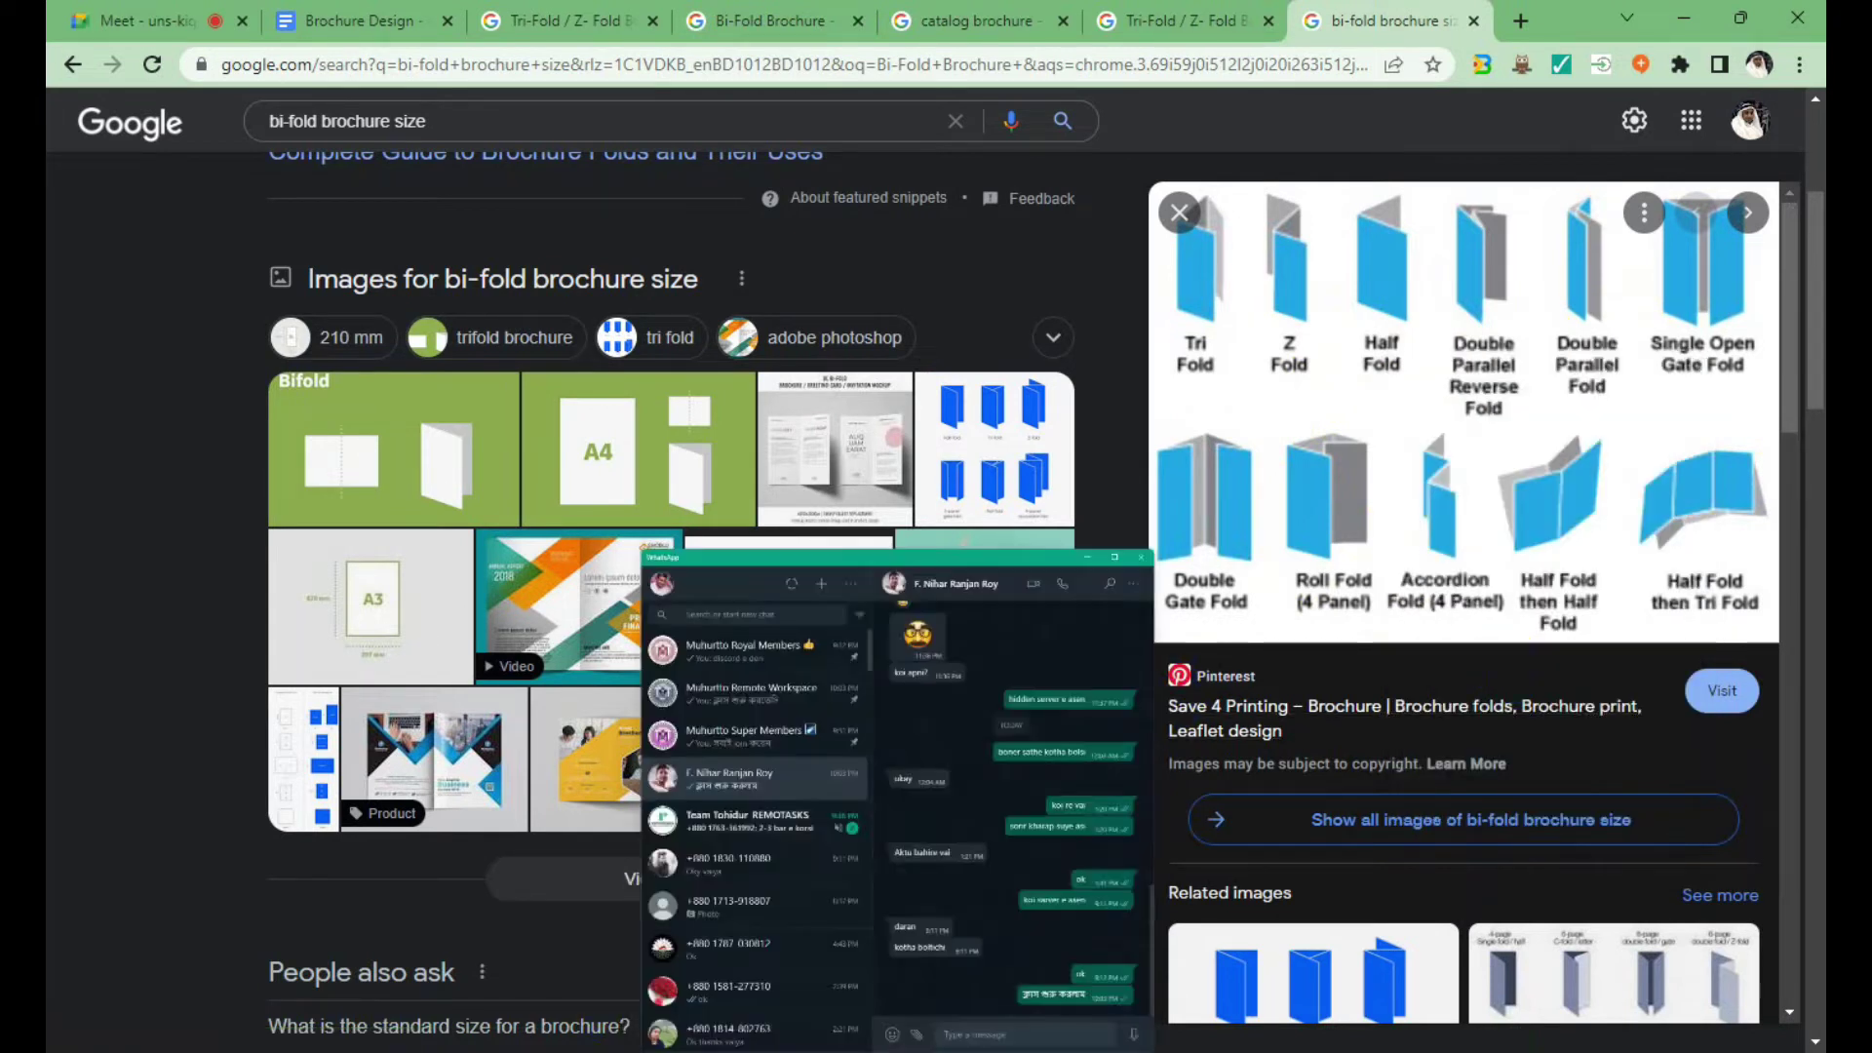
click(783, 338)
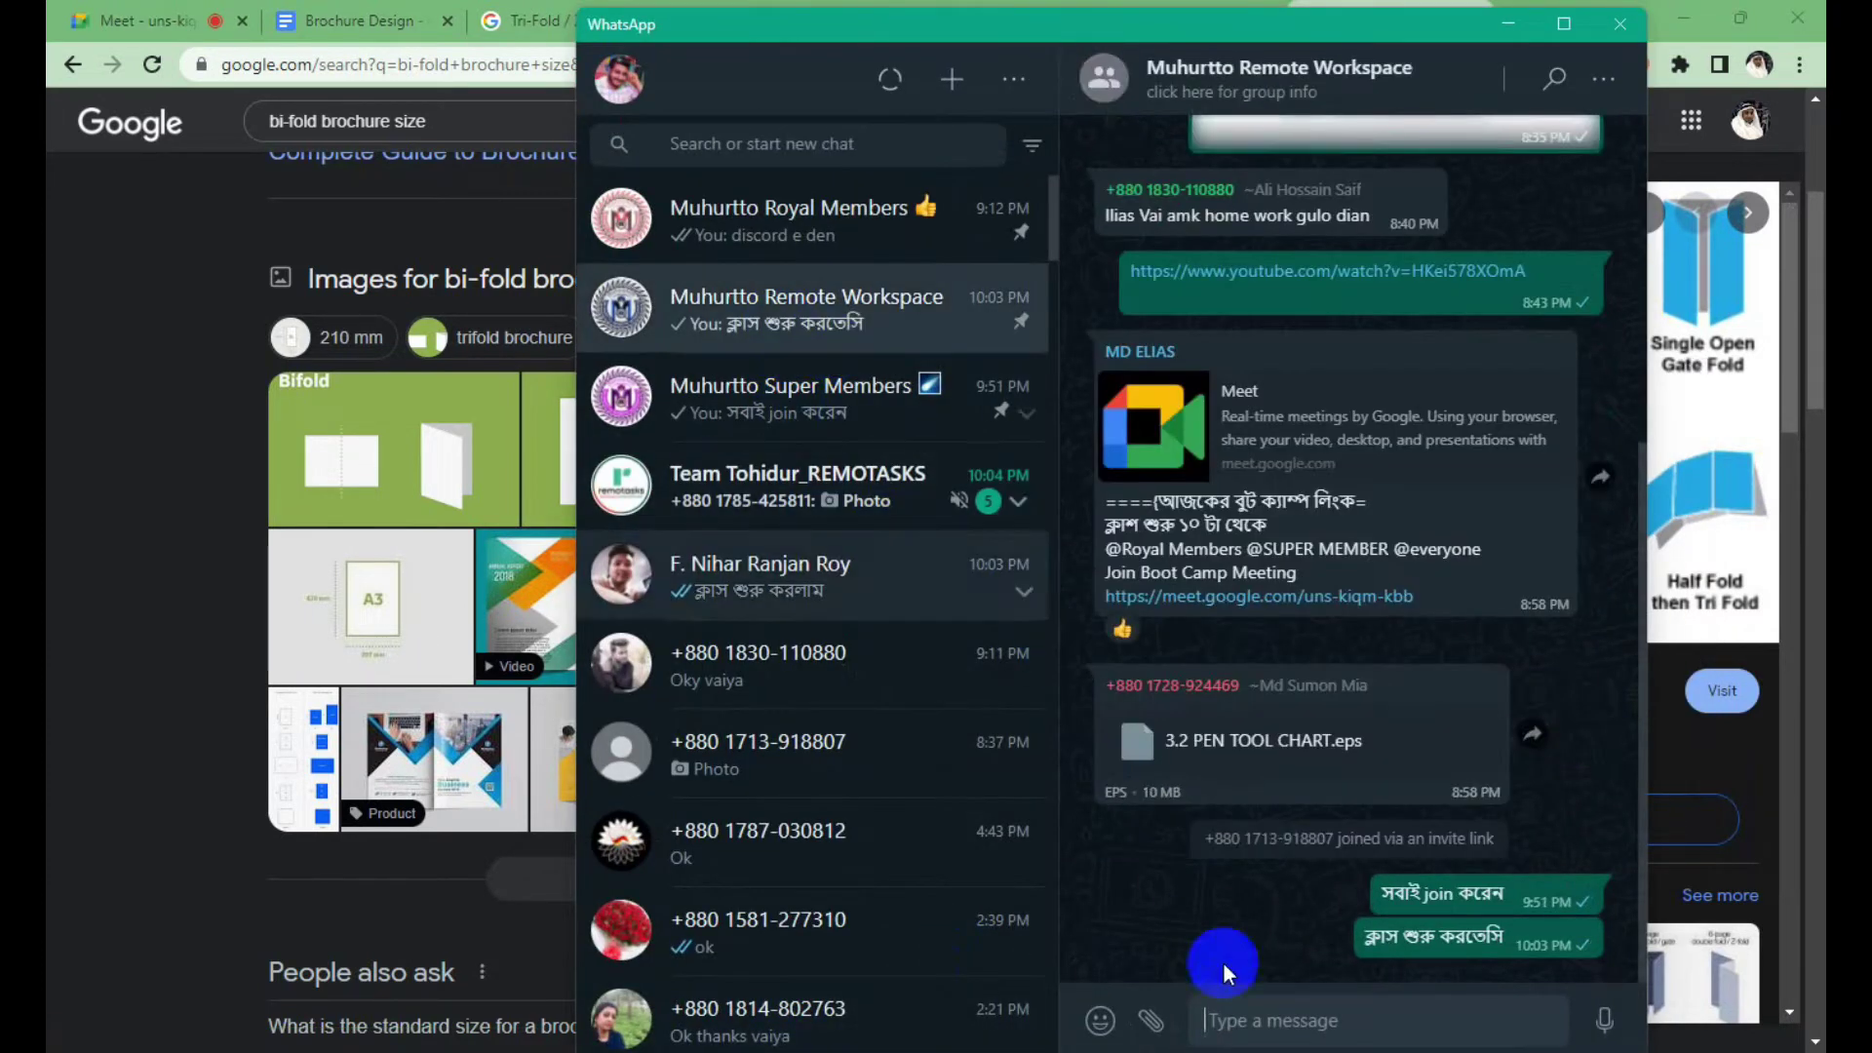
click(1307, 1019)
key(ctrl+v)
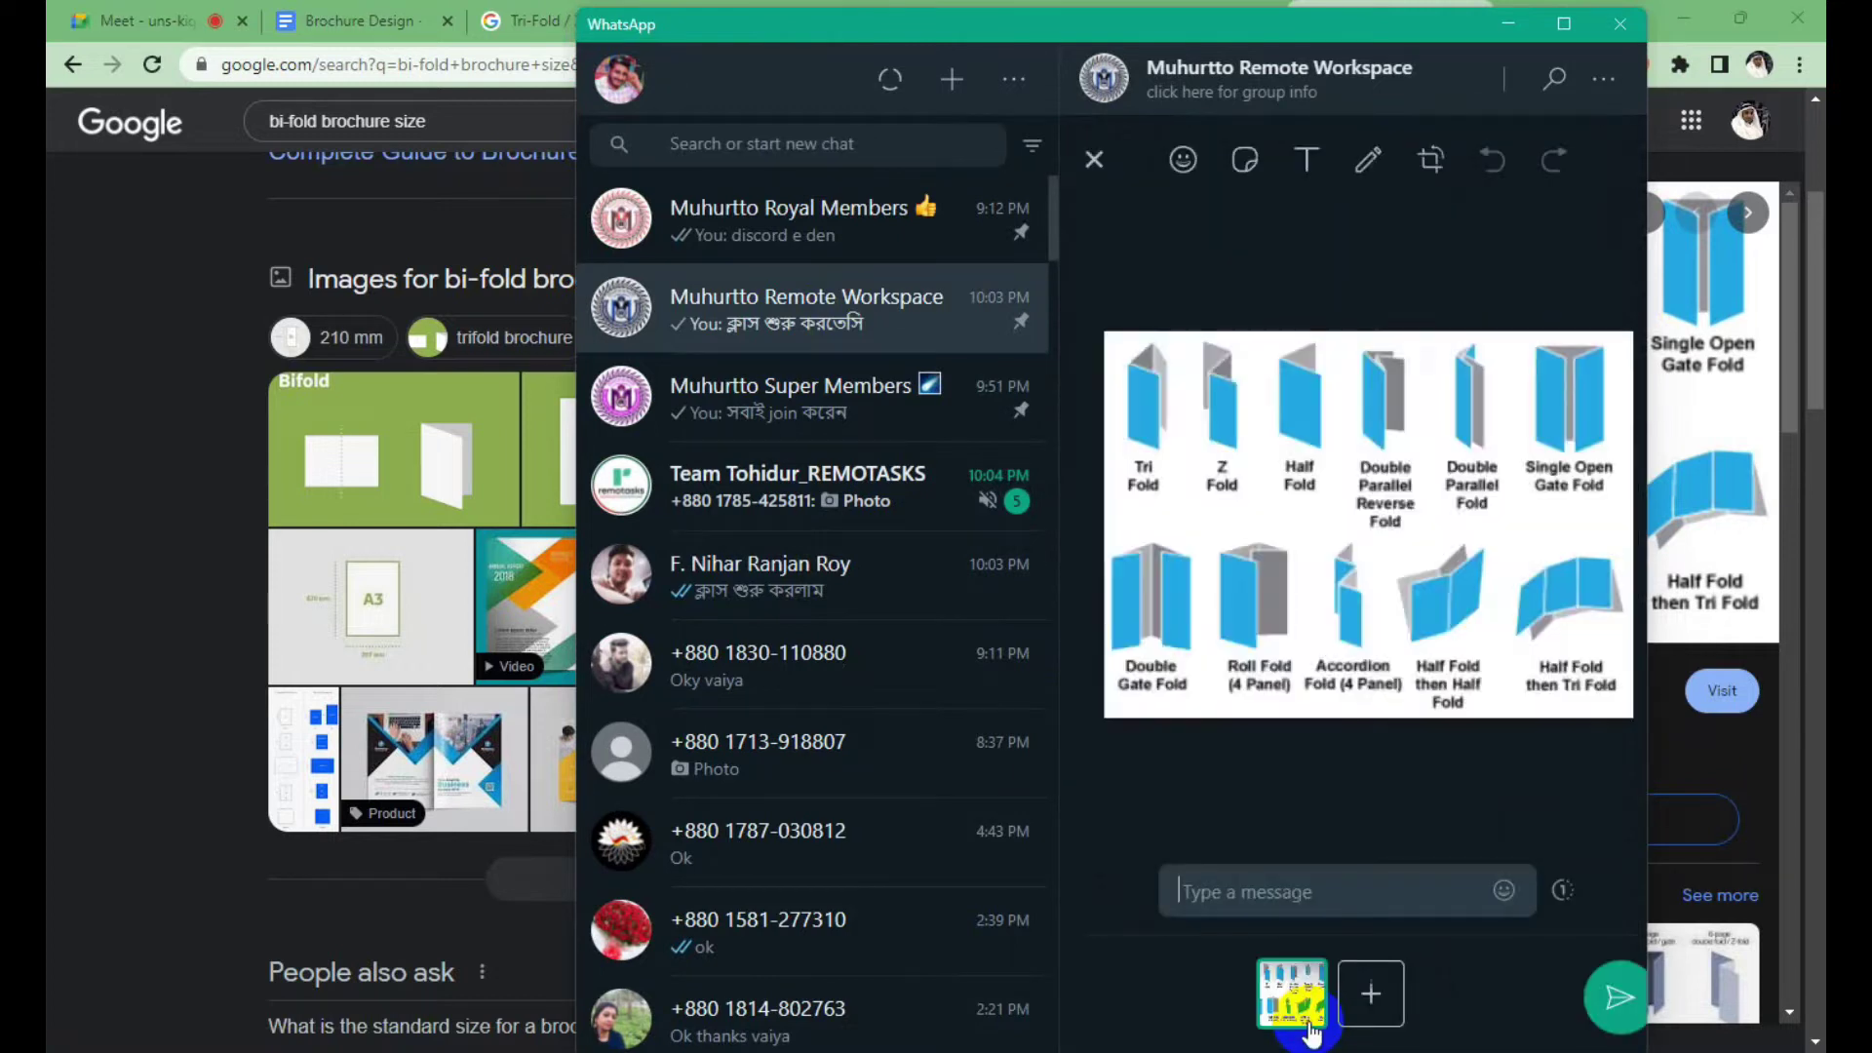
key(Return)
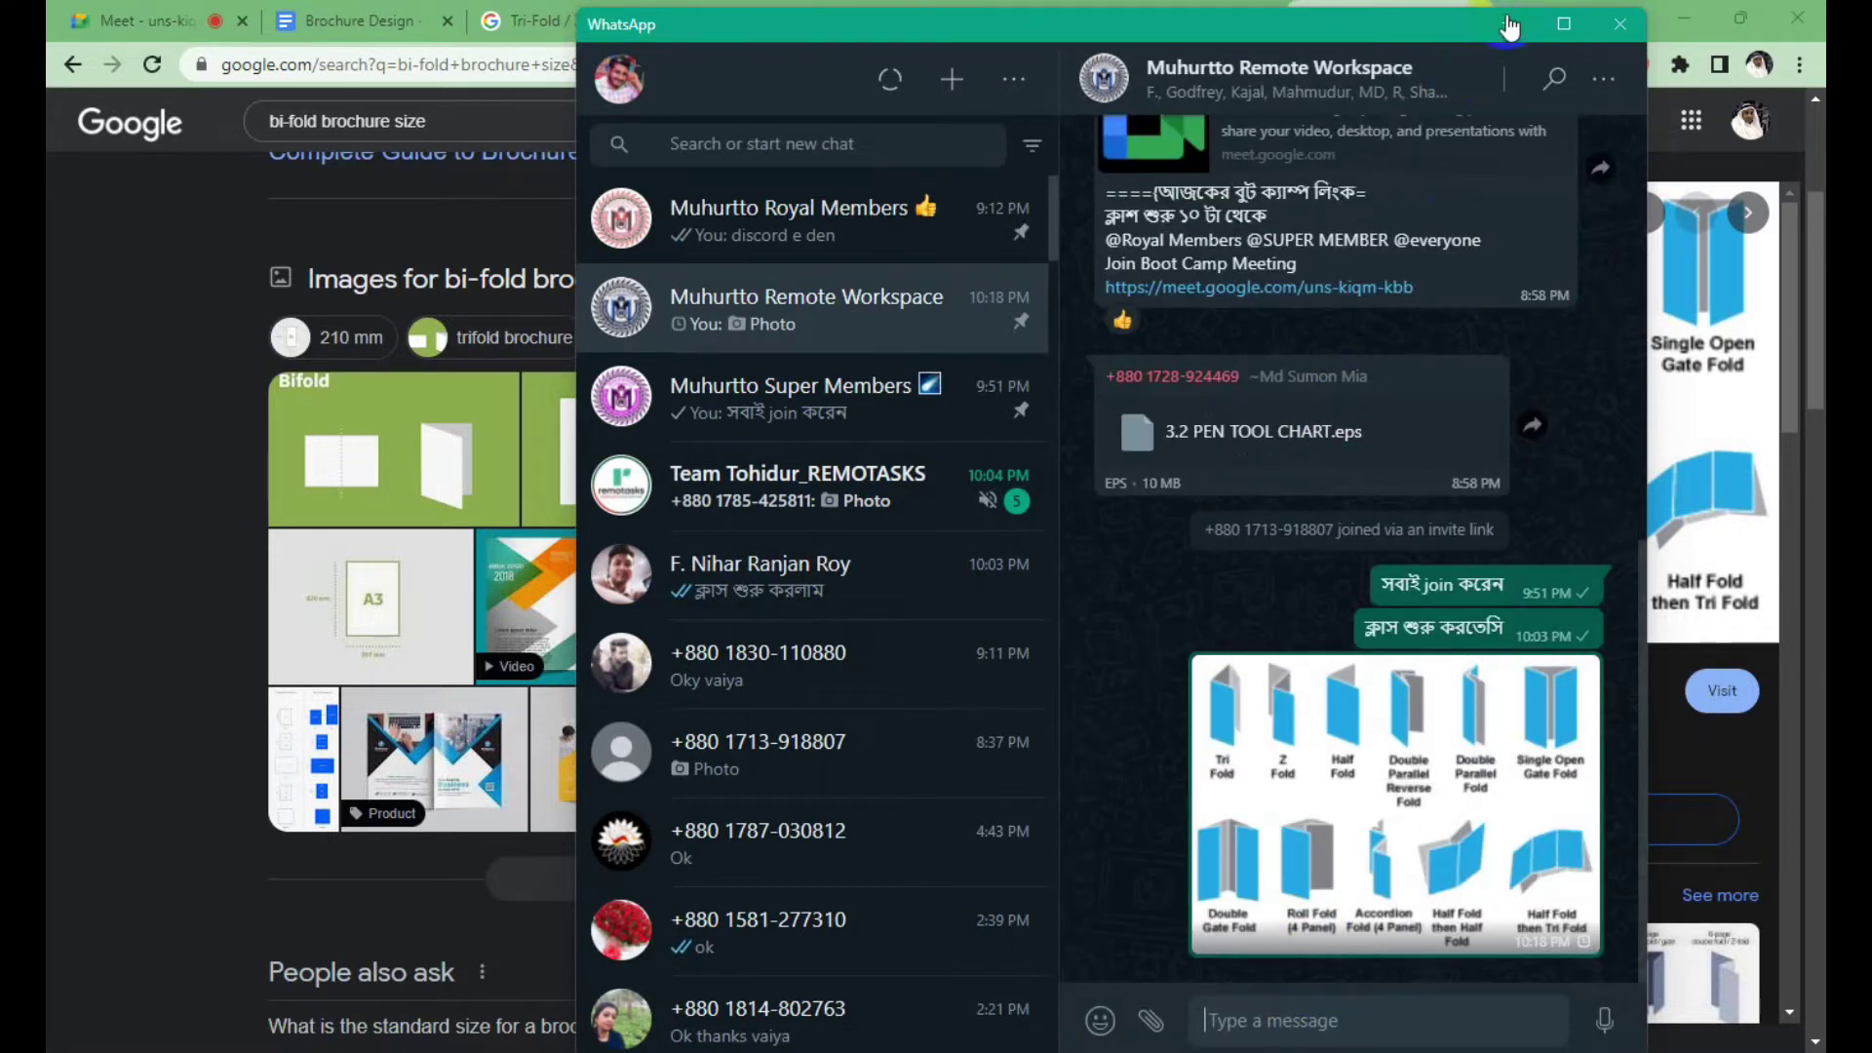
click(1509, 23)
scroll(843, 652, down, 2)
Close the bi-fold size results and go back to the Brochure Design document.
scroll(842, 651, down, 2)
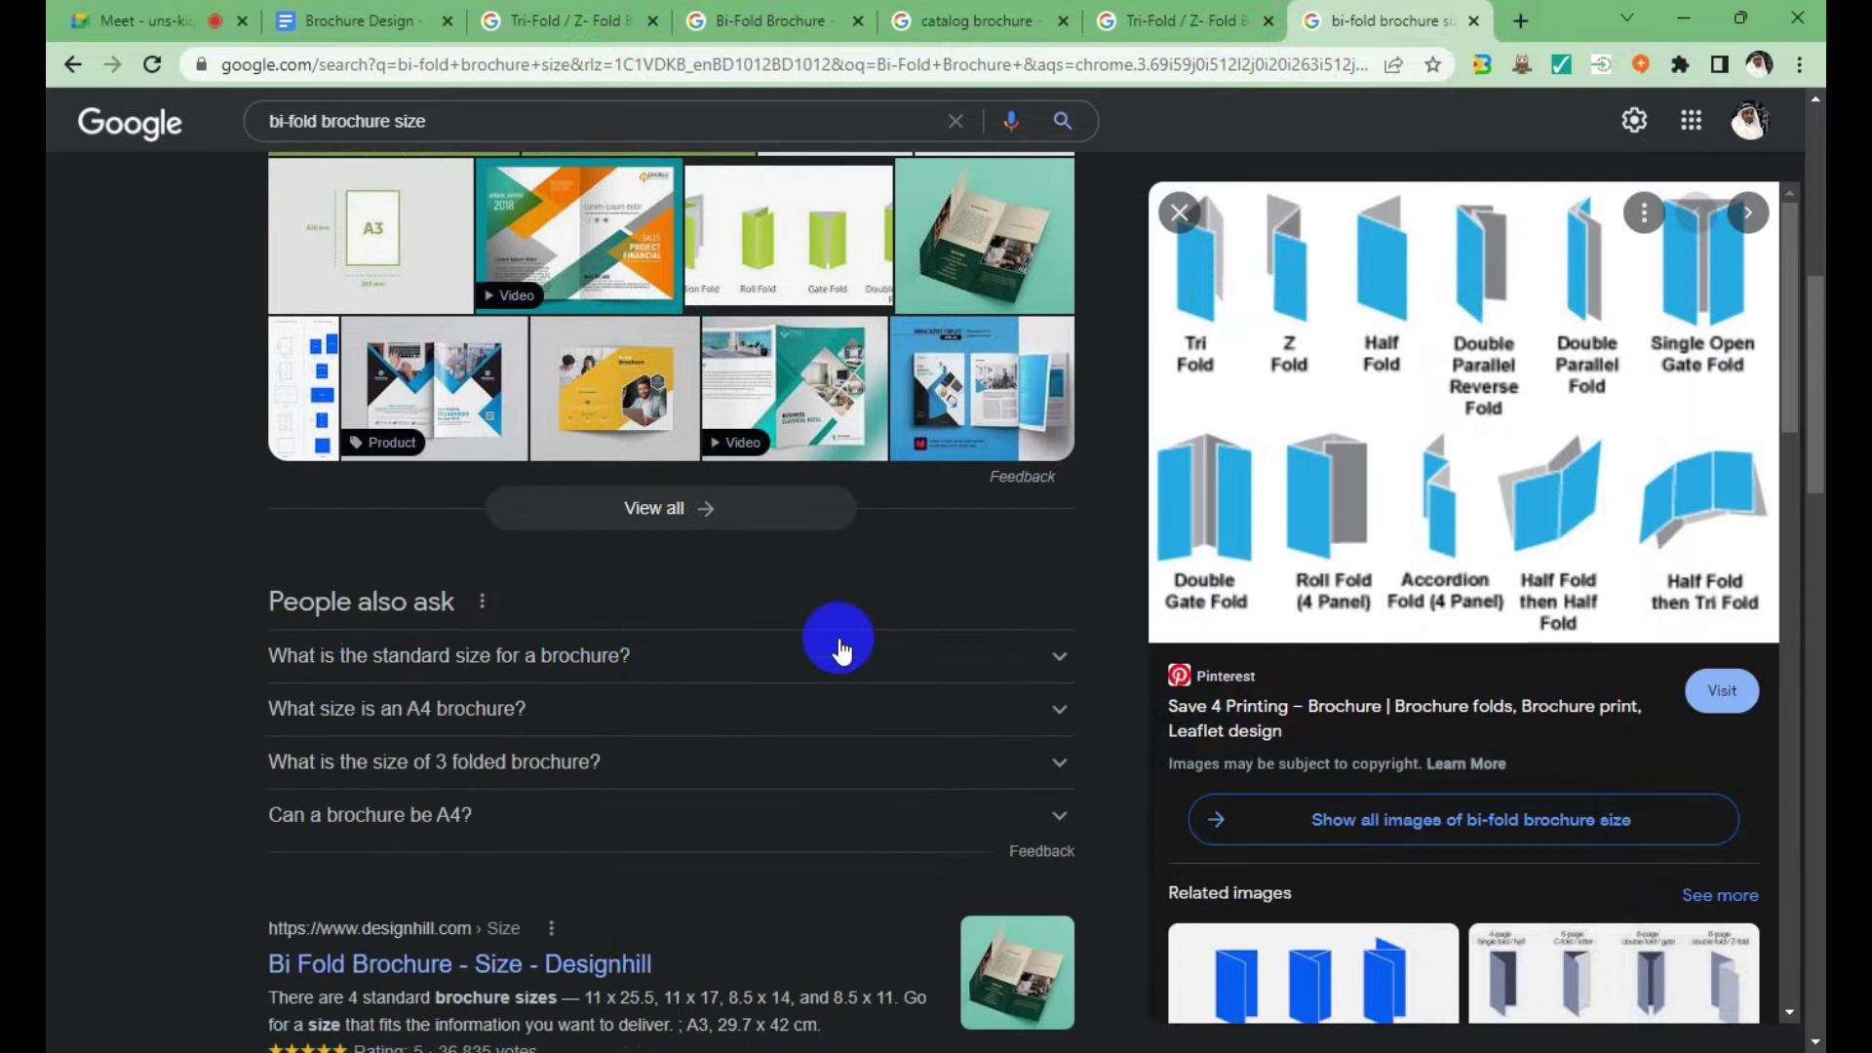
scroll(843, 652, up, 3)
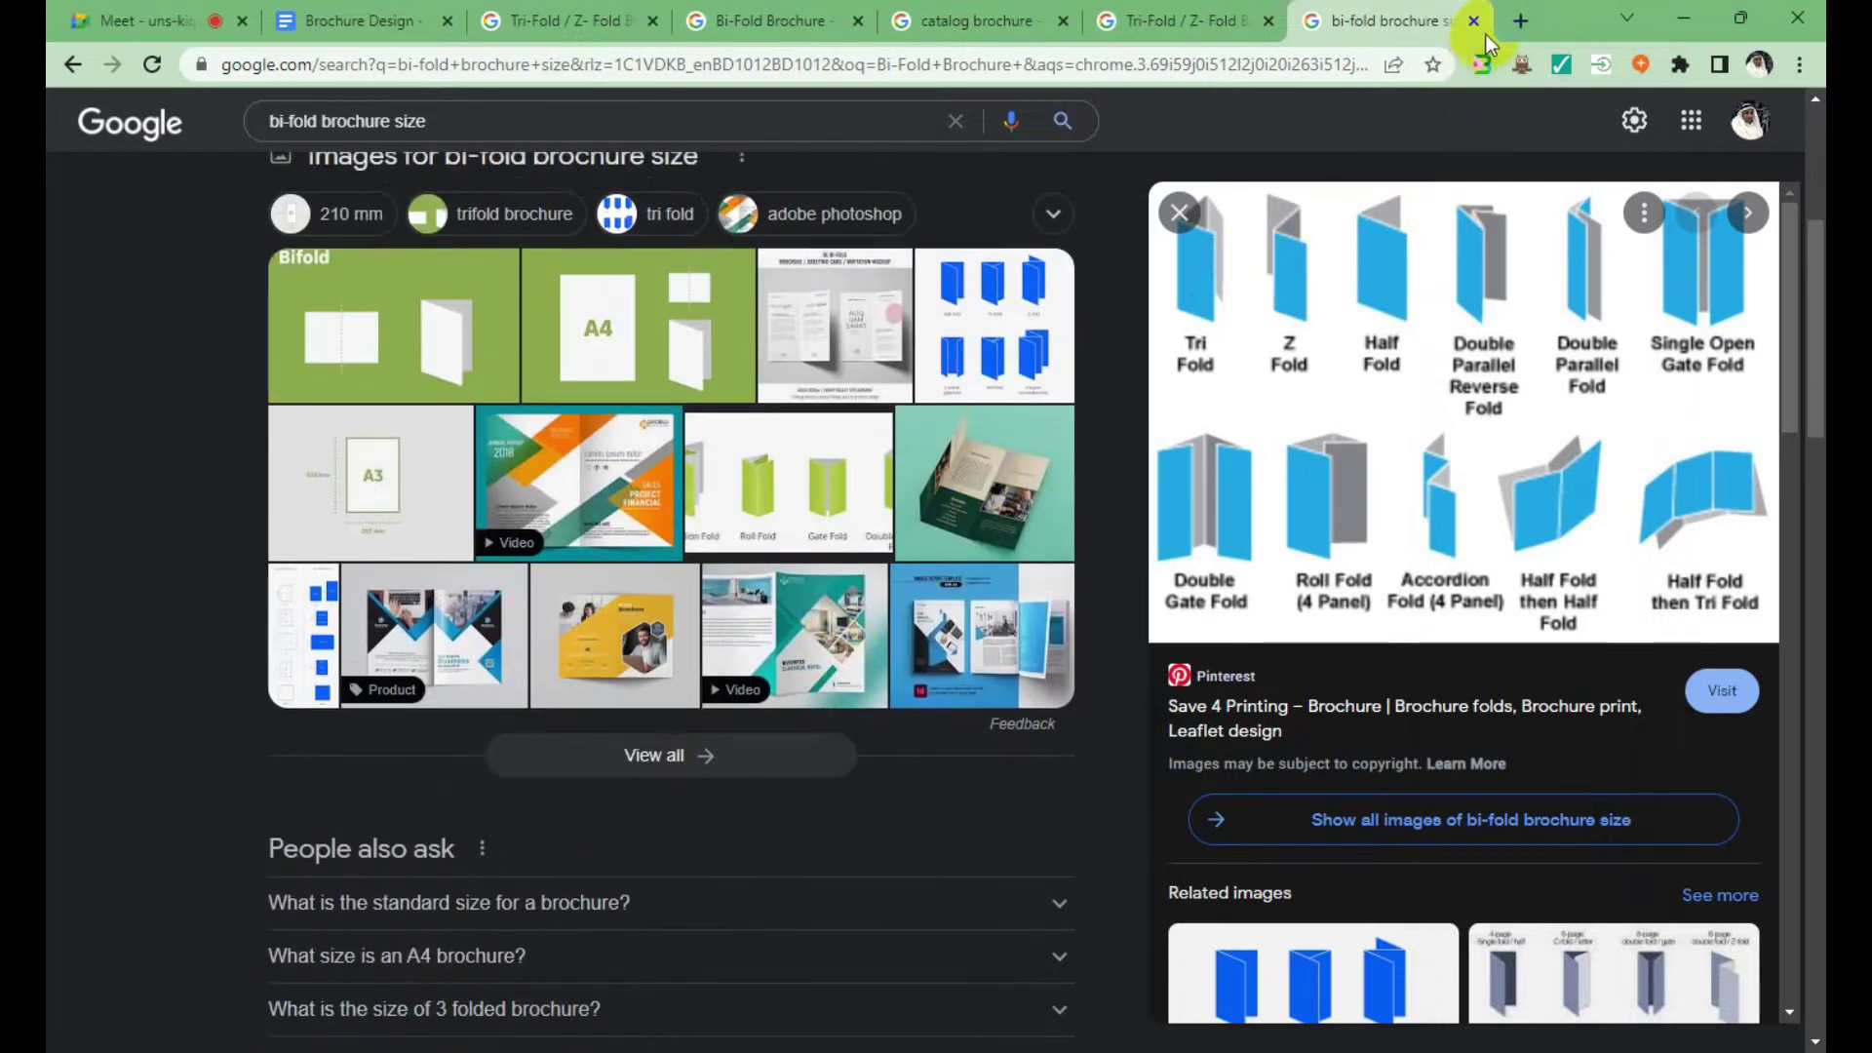
click(1475, 21)
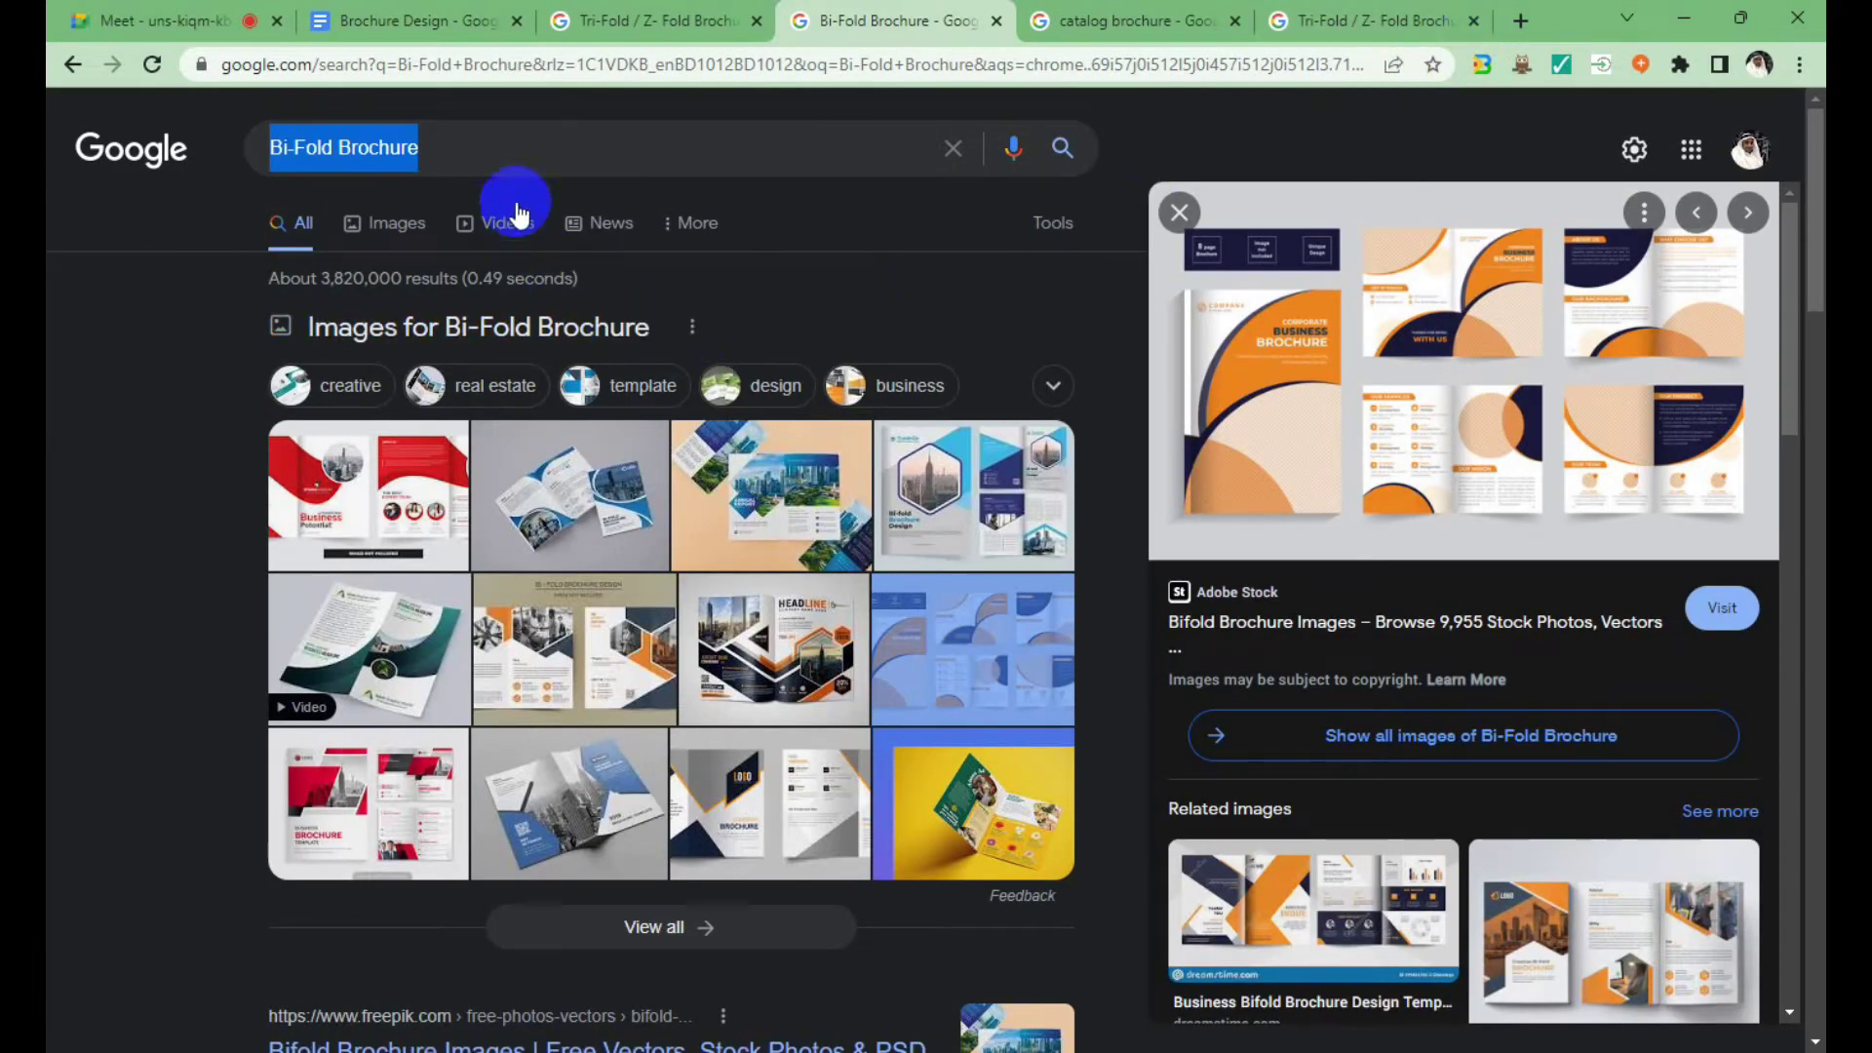
click(624, 20)
click(454, 22)
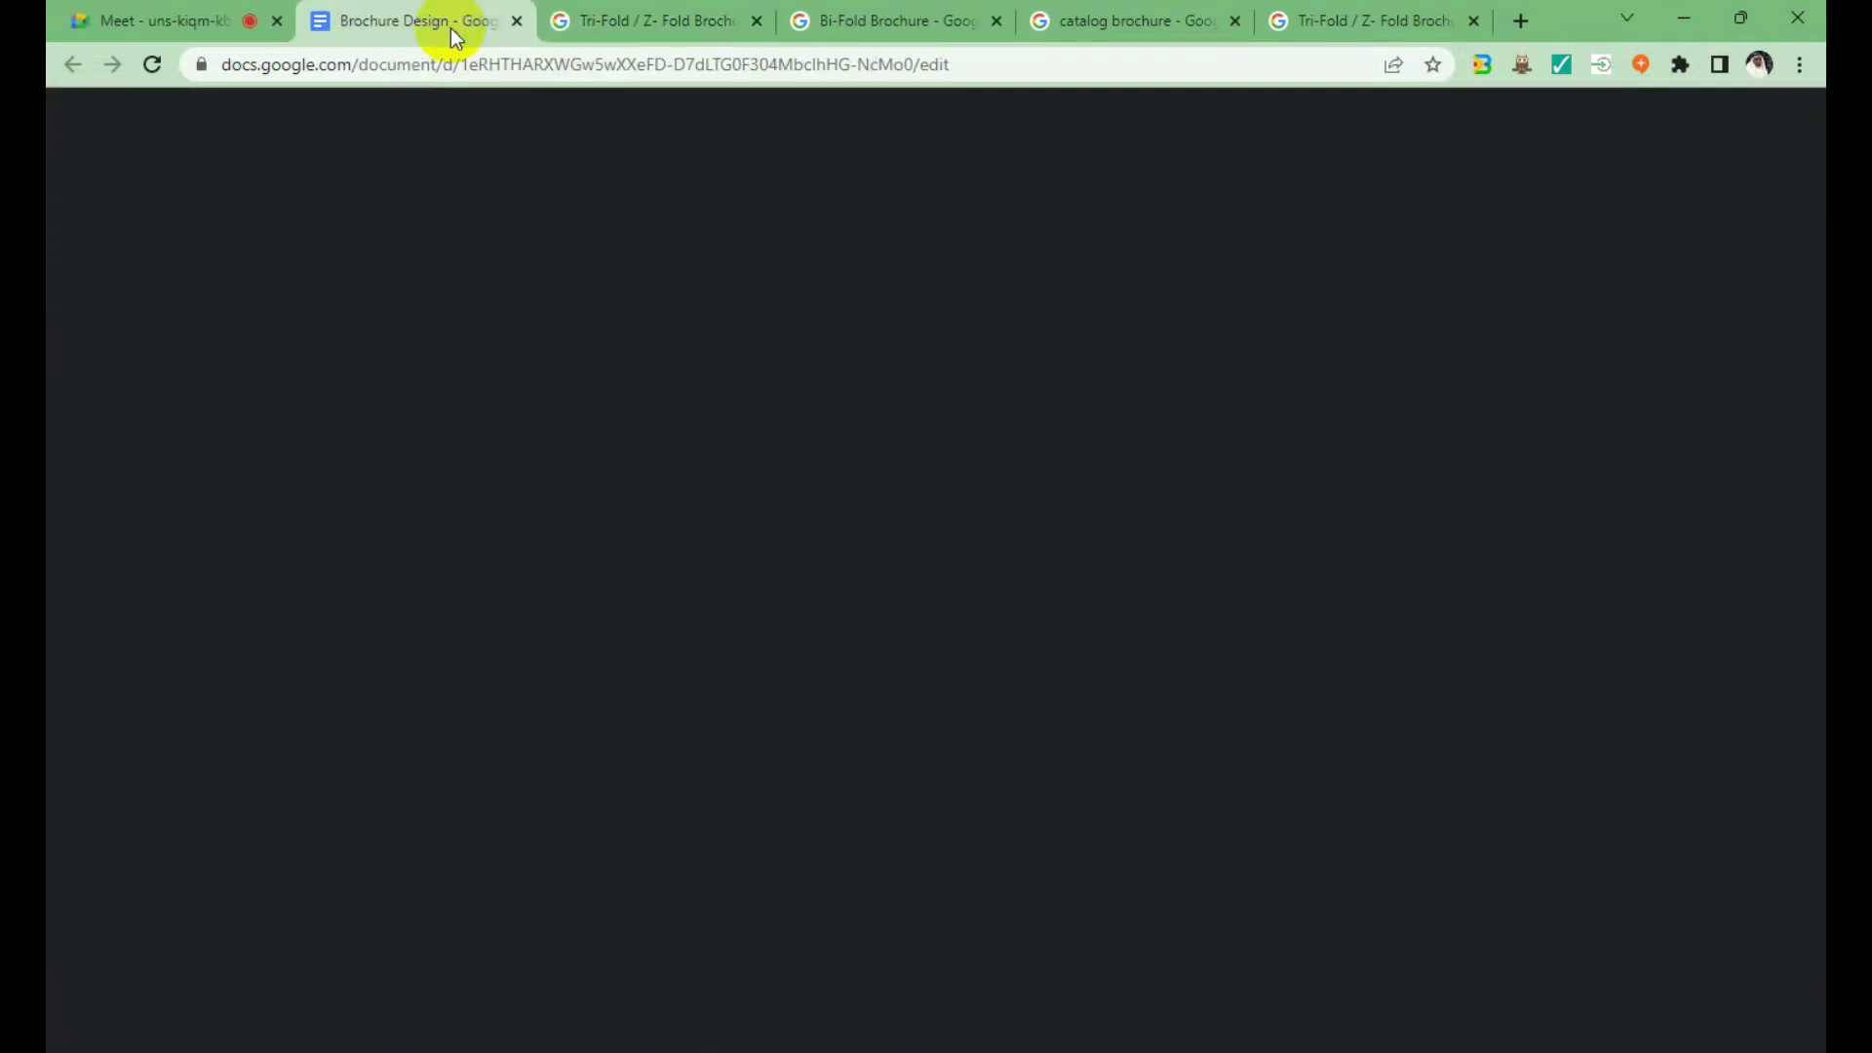
Copy 'Catalog Brochure' from the list and paste it into a new browser tab.
drag(761, 690, 552, 692)
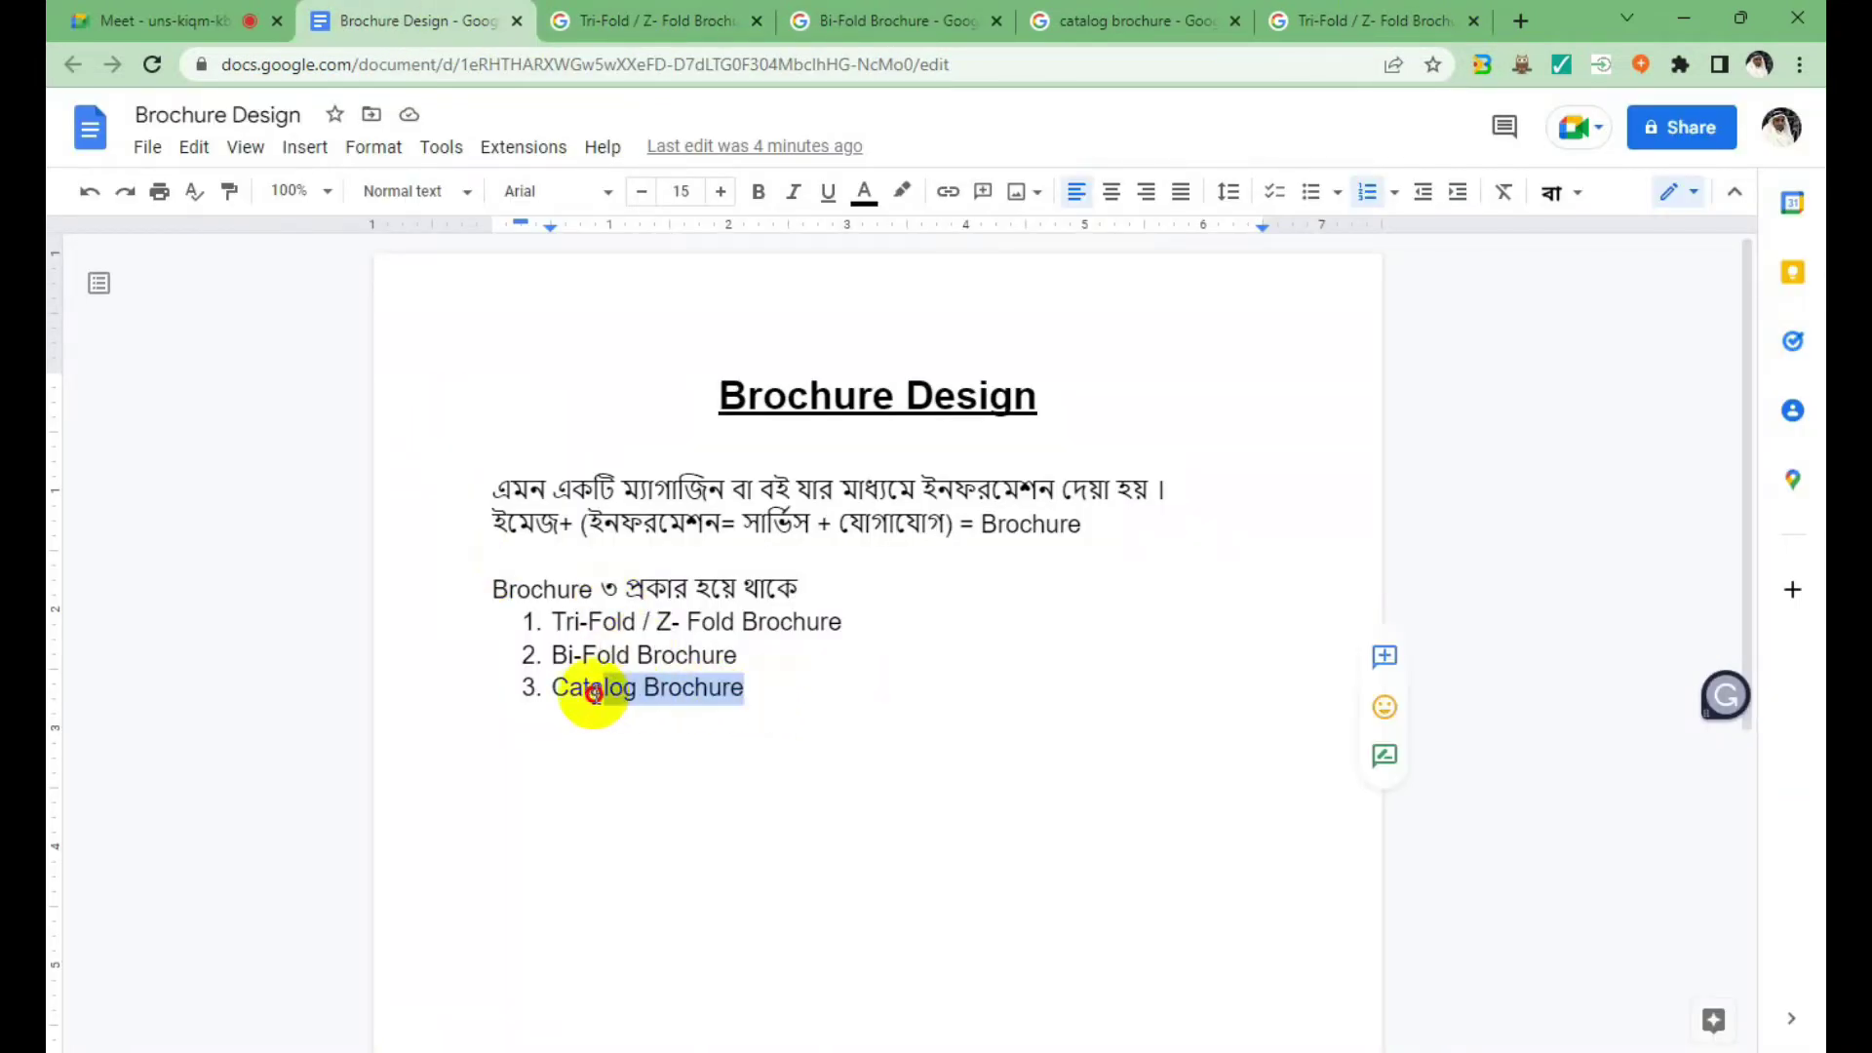
key(ctrl+c)
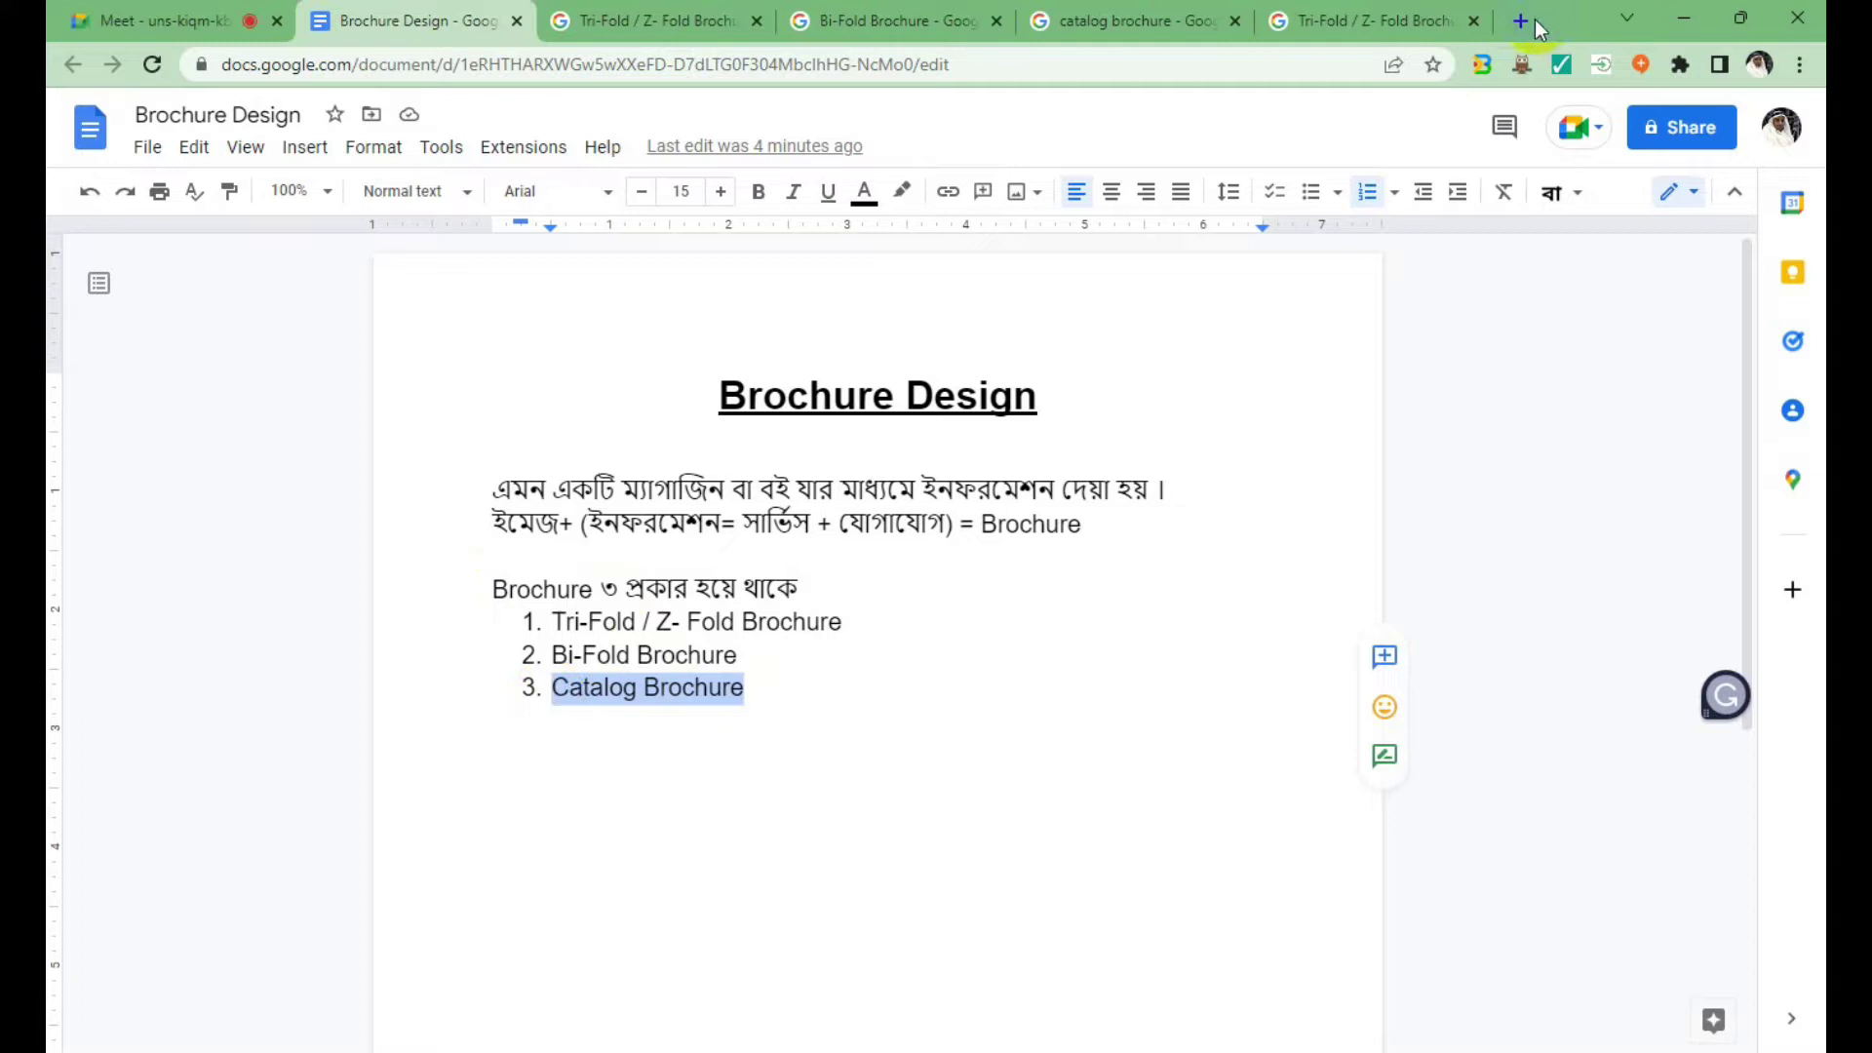
click(1521, 21)
key(ctrl+v)
Search Google for 'catalog brochure size'.
key(Return)
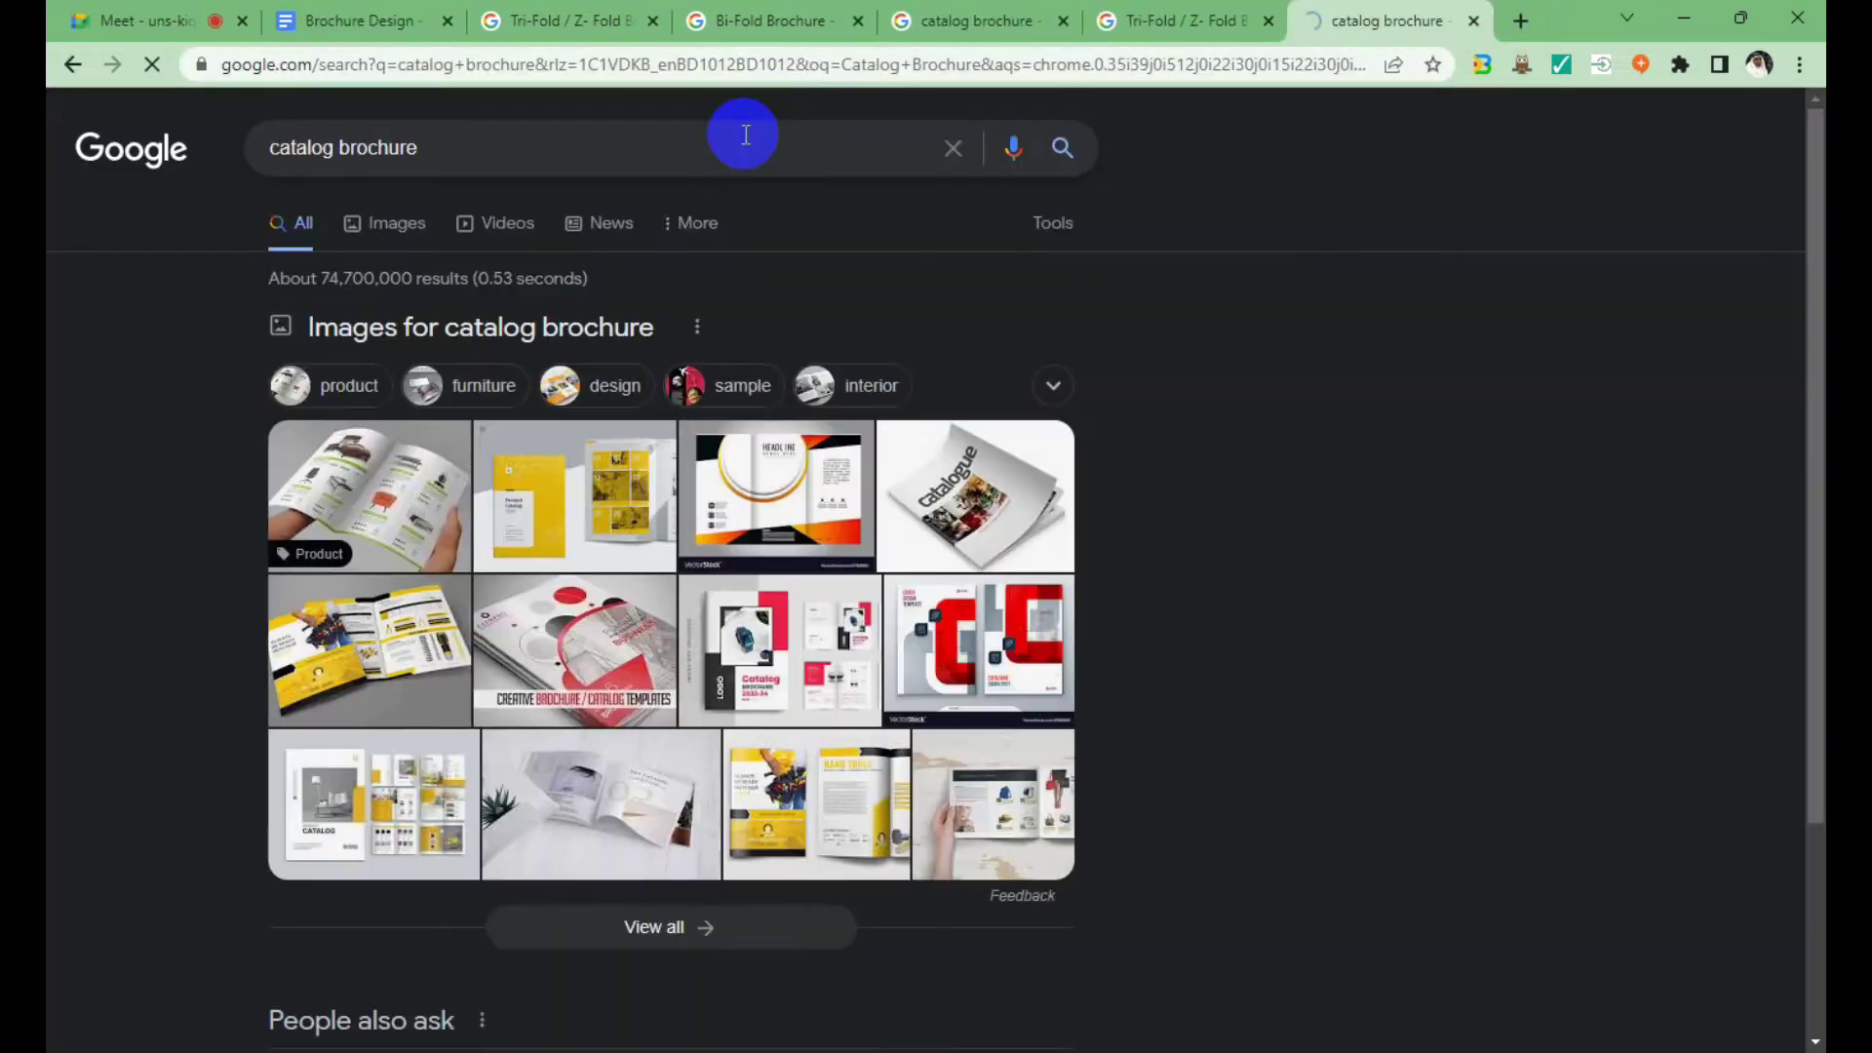
click(502, 136)
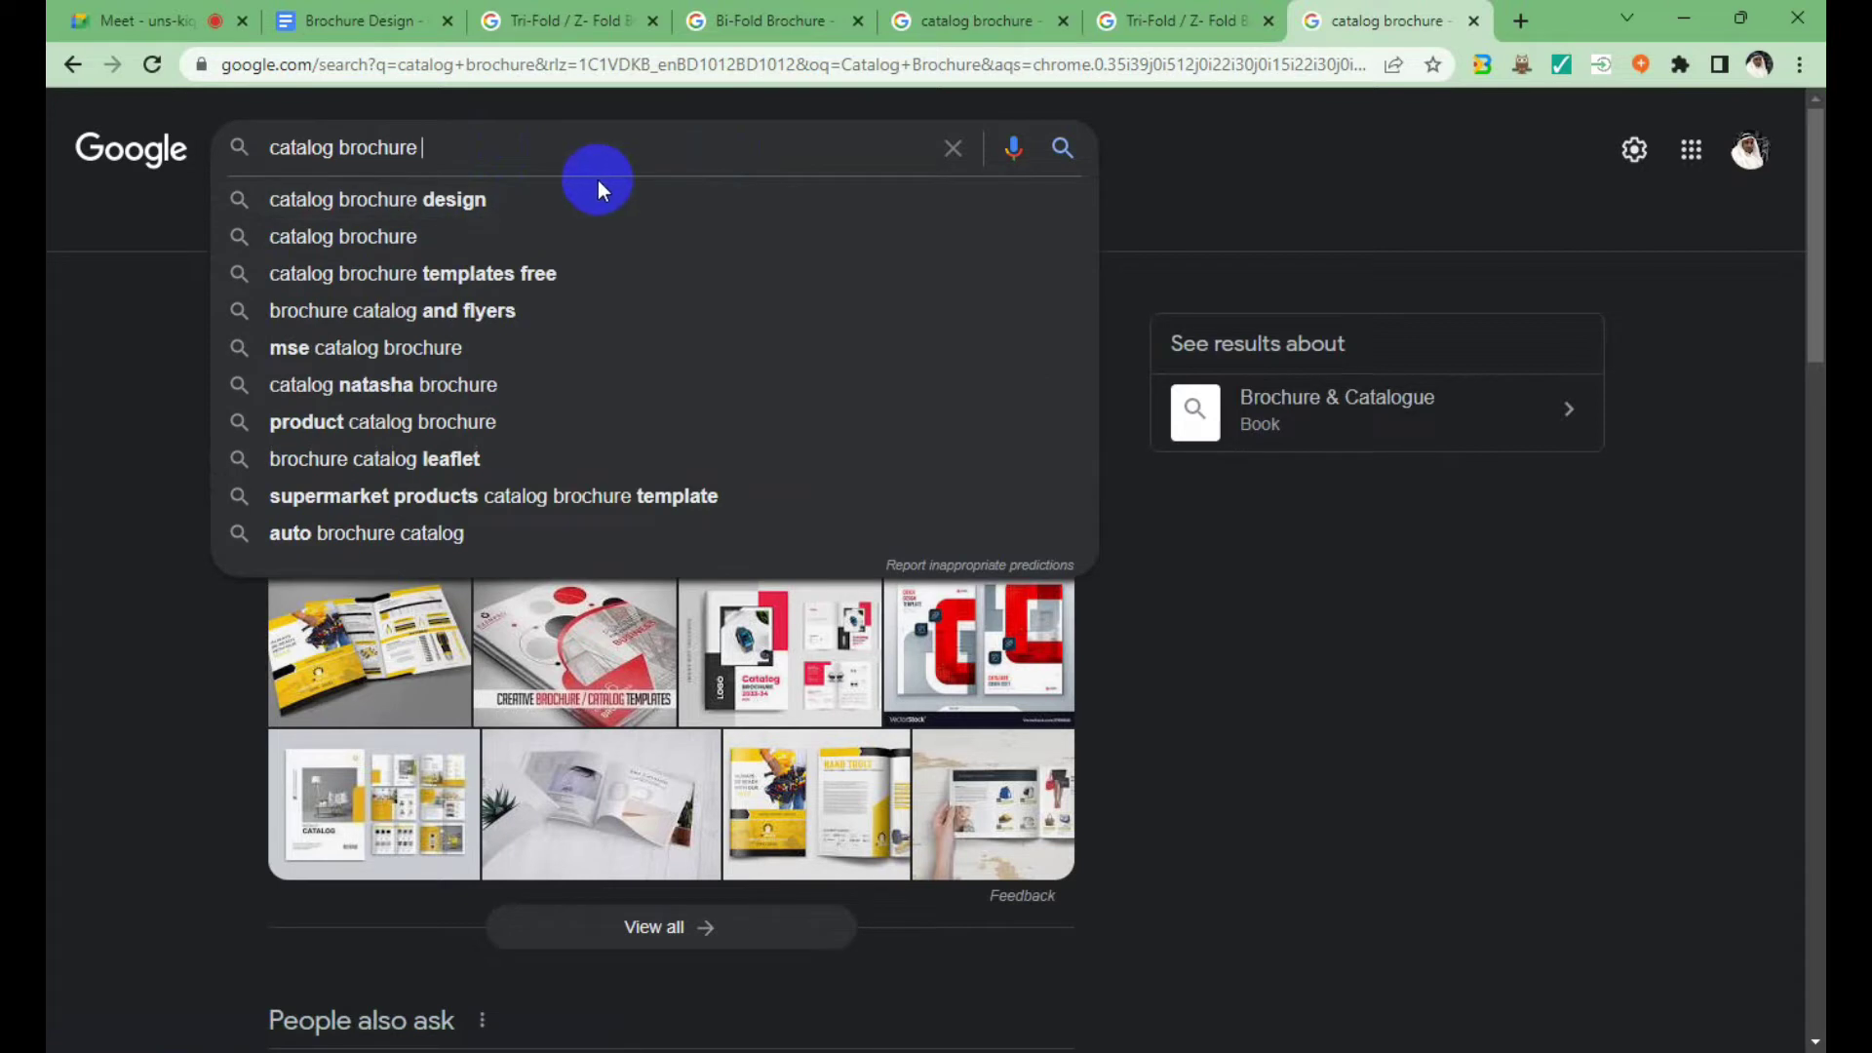
key(Return)
text(size)
key(Return)
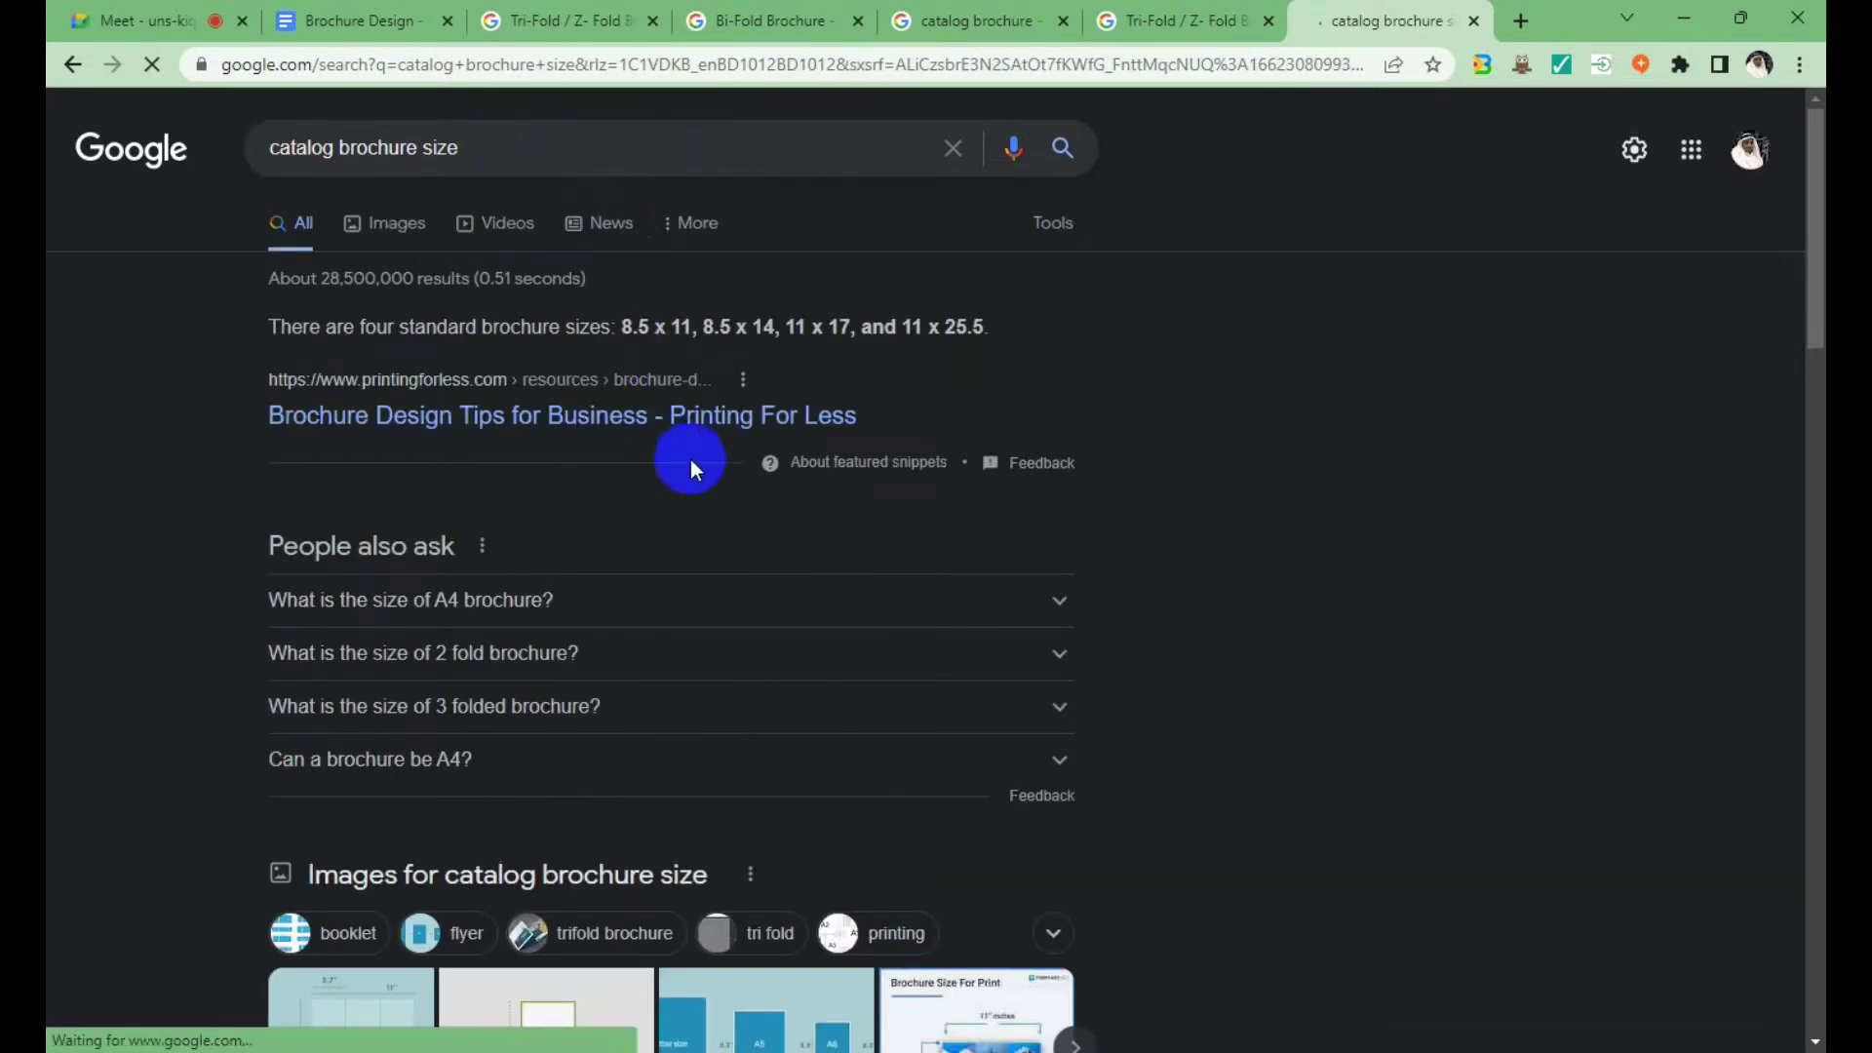
Review the four standard catalog sizes, 8.5 x 11 through 11 x 25.5, in the snippet.
drag(639, 327, 697, 327)
click(858, 349)
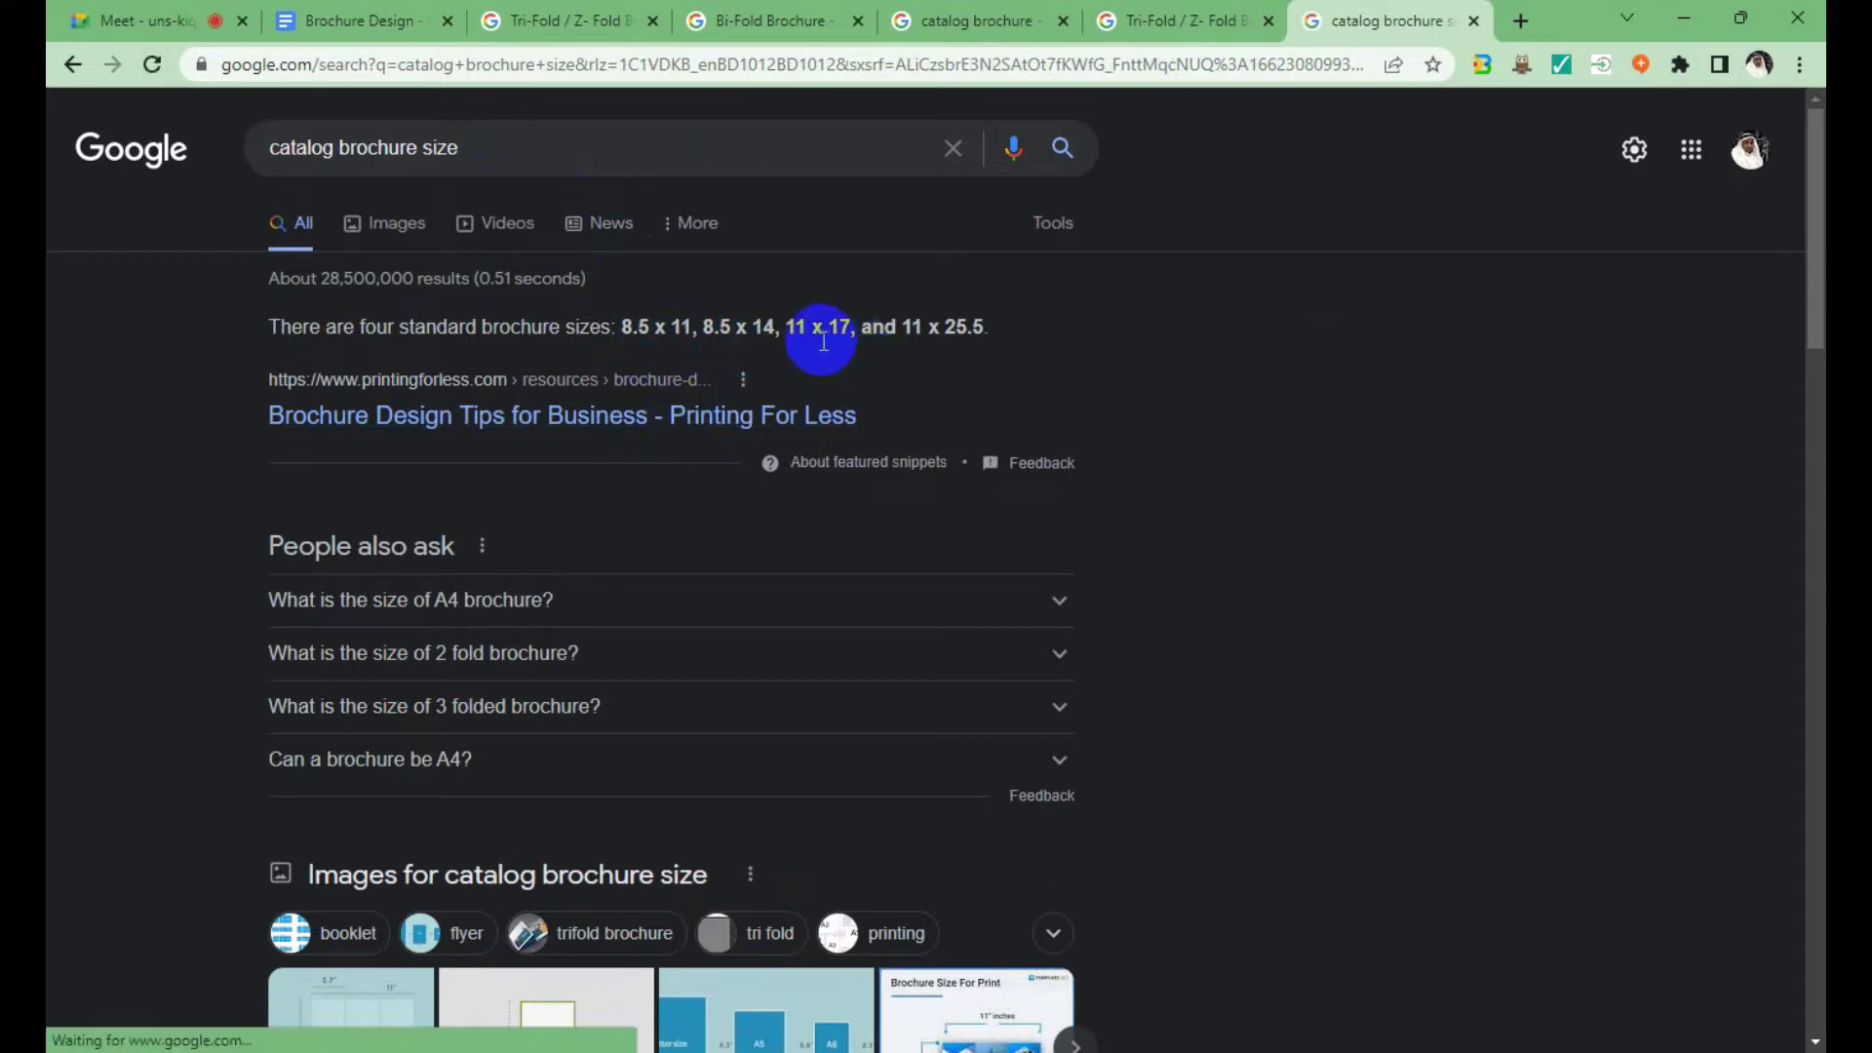
drag(985, 327, 610, 323)
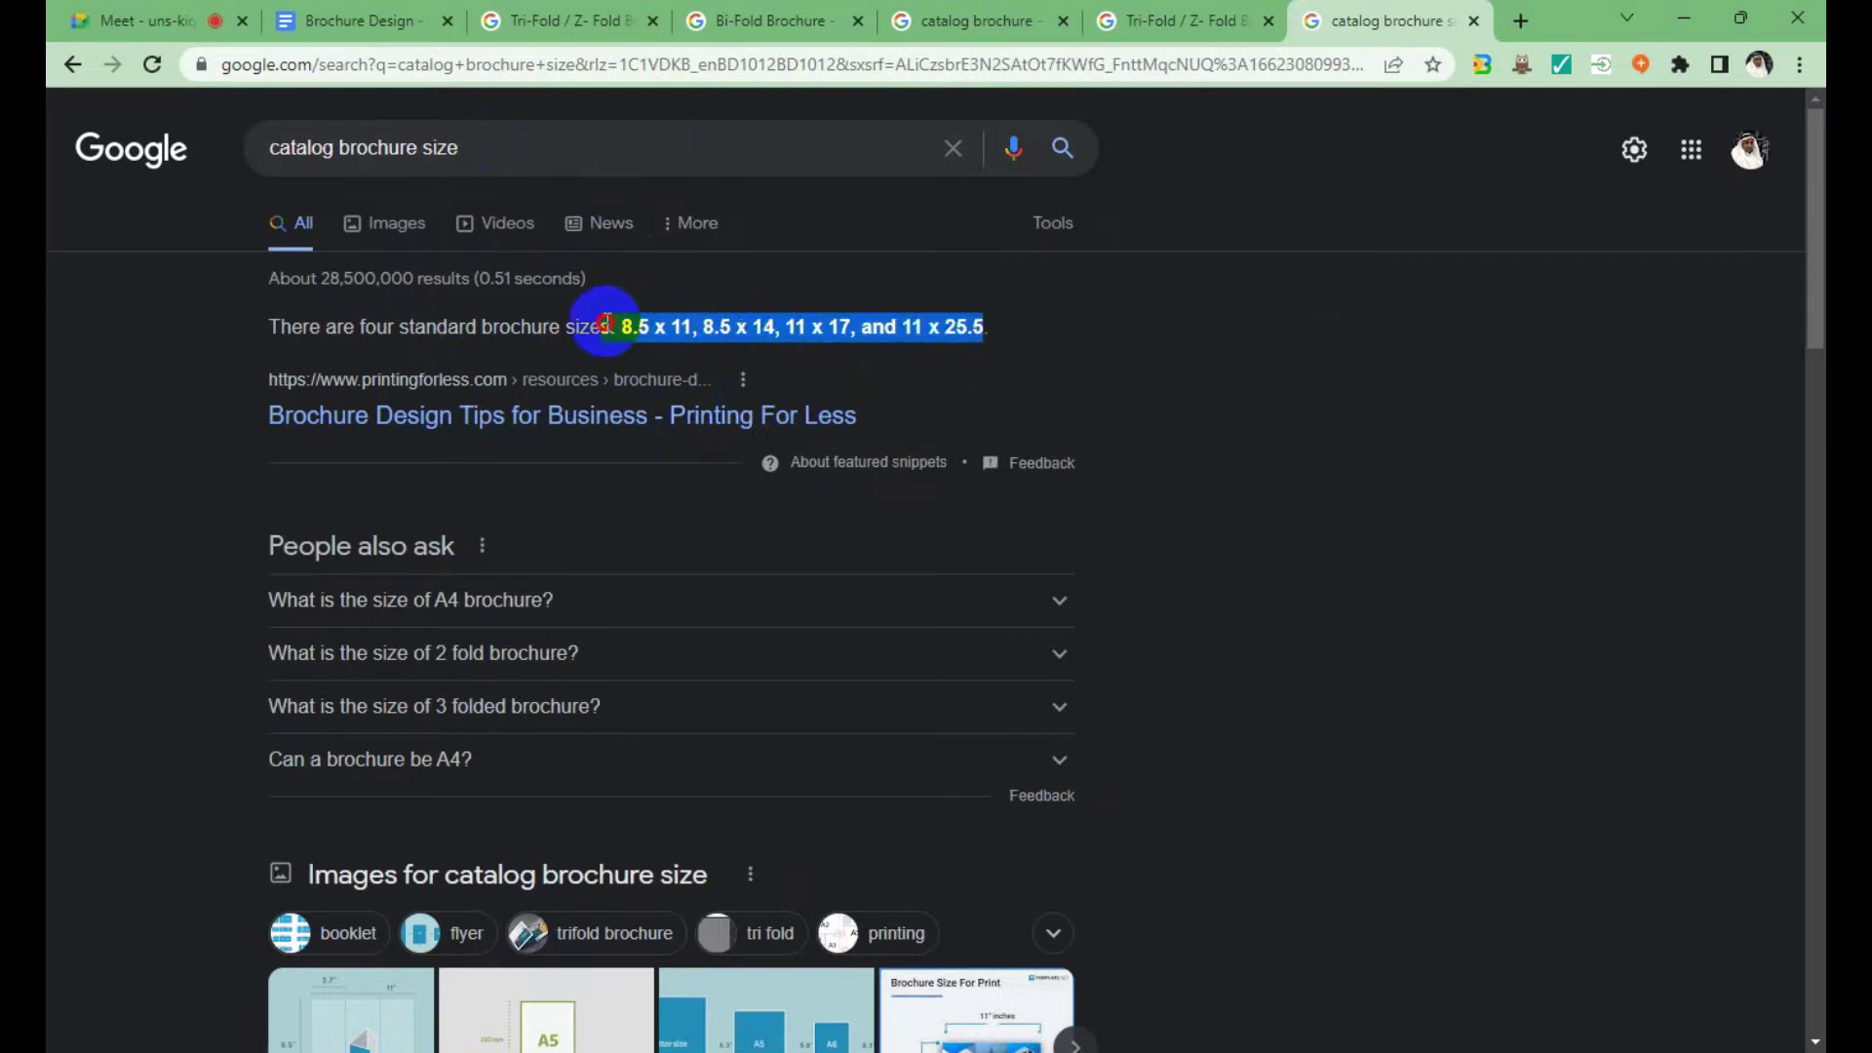
click(1067, 355)
mouse_move(827, 327)
mouse_down()
mouse_move(858, 326)
mouse_move(635, 322)
mouse_move(981, 324)
mouse_up()
click(971, 377)
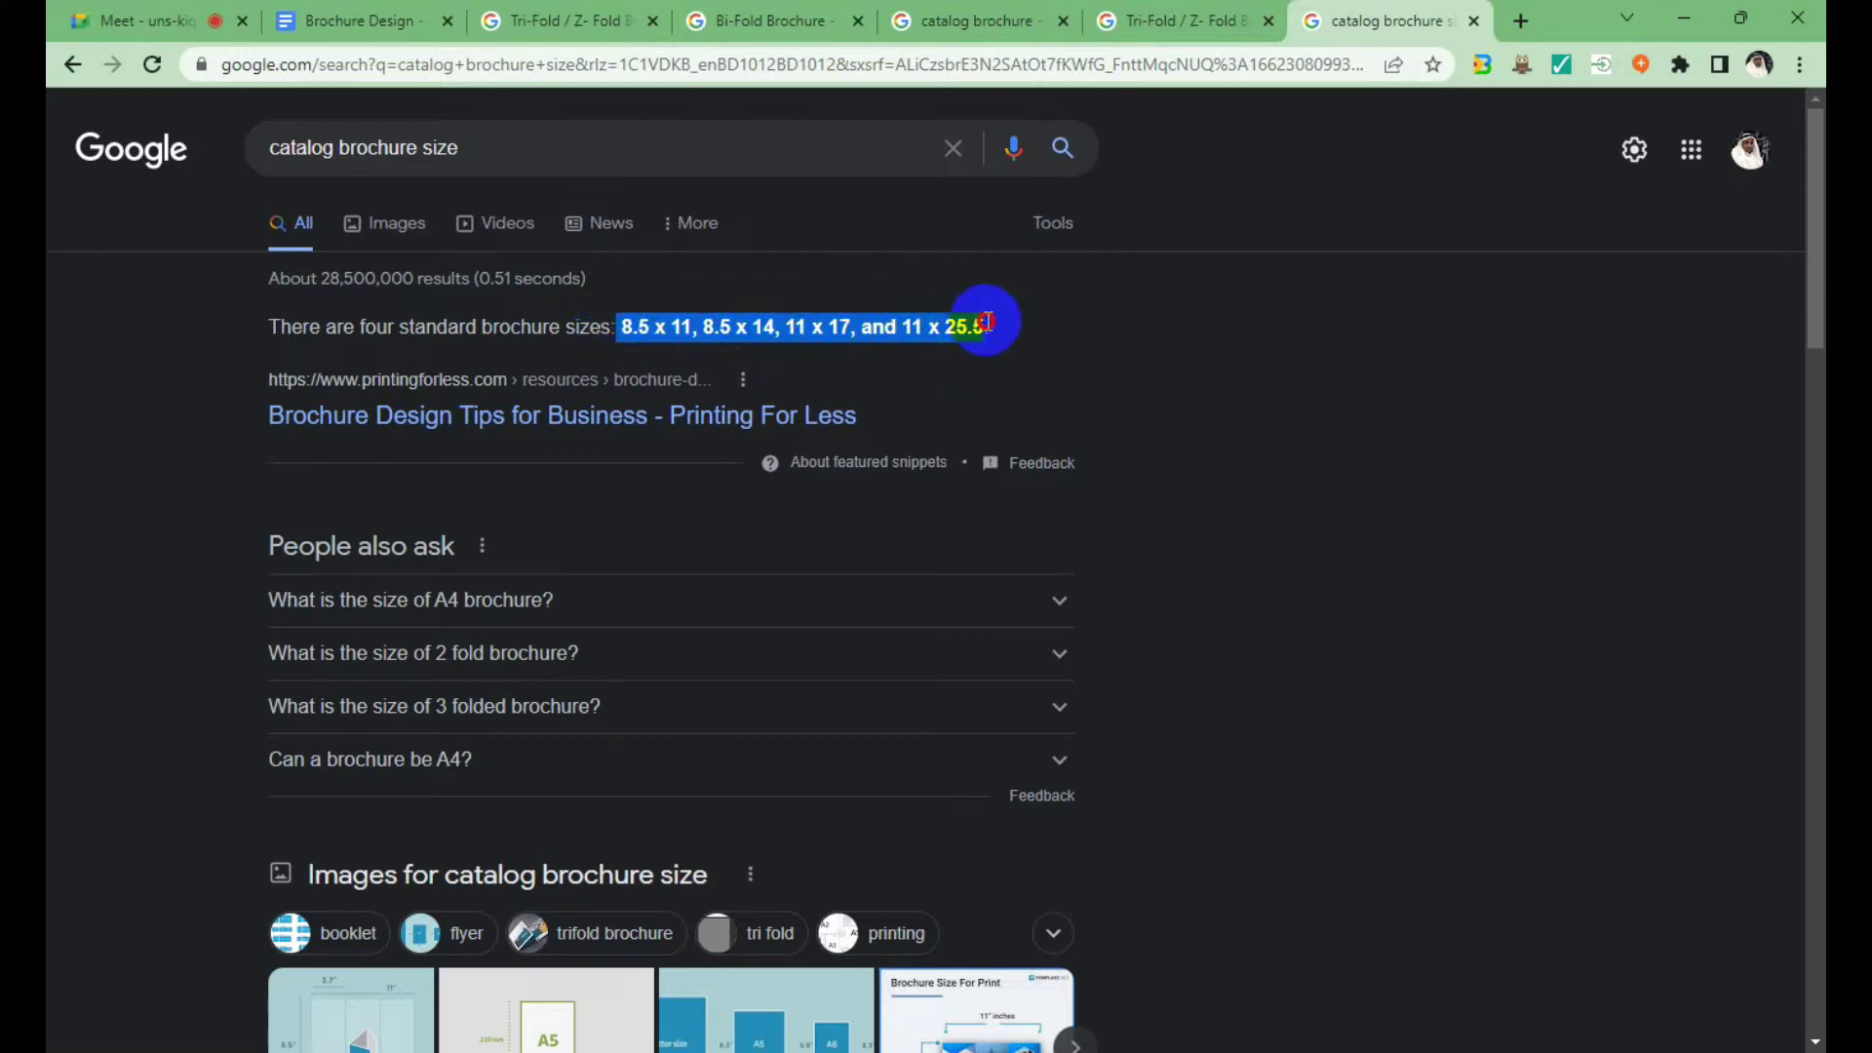
click(1119, 365)
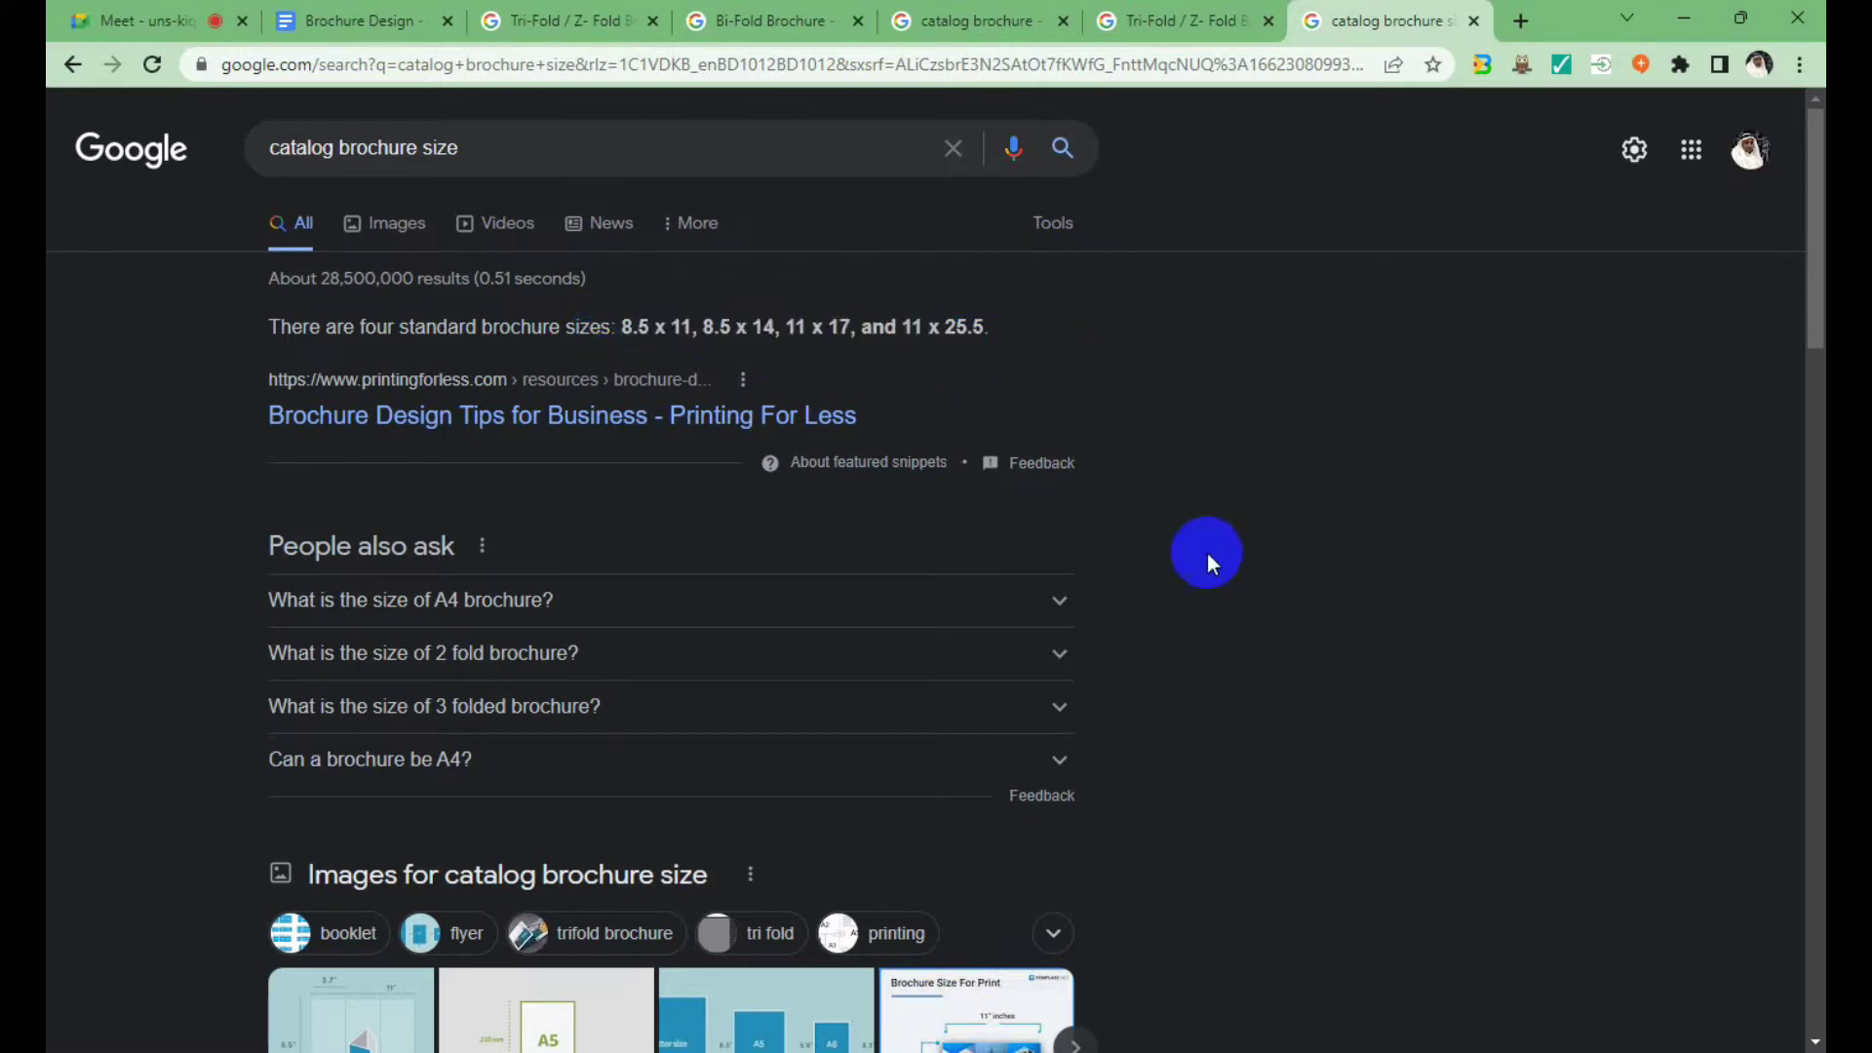
Return to the Tri-Fold / Z-Fold results and close the extra brochure tabs.
click(547, 22)
click(858, 22)
click(858, 22)
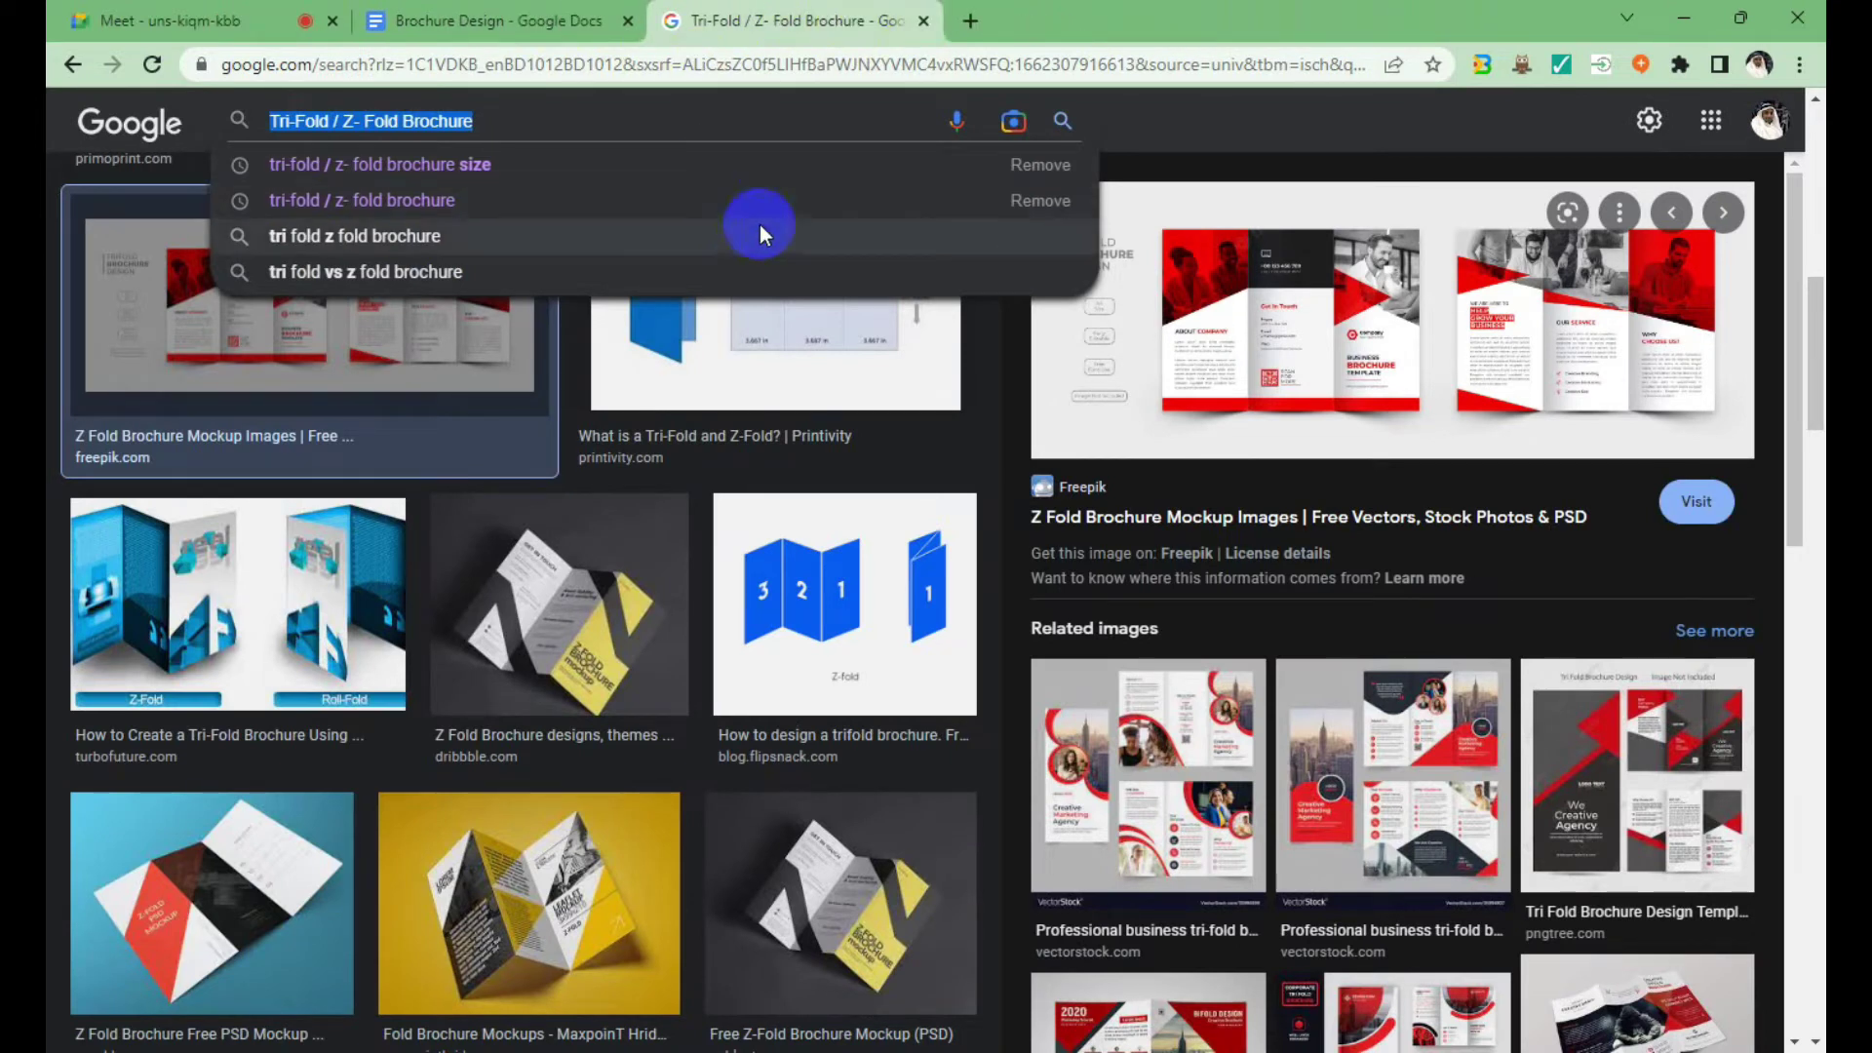
Back in Brochure Design, select the Tri-Fold / Z- Fold Brochure list item.
scroll(759, 224, up, 2)
click(569, 30)
click(909, 651)
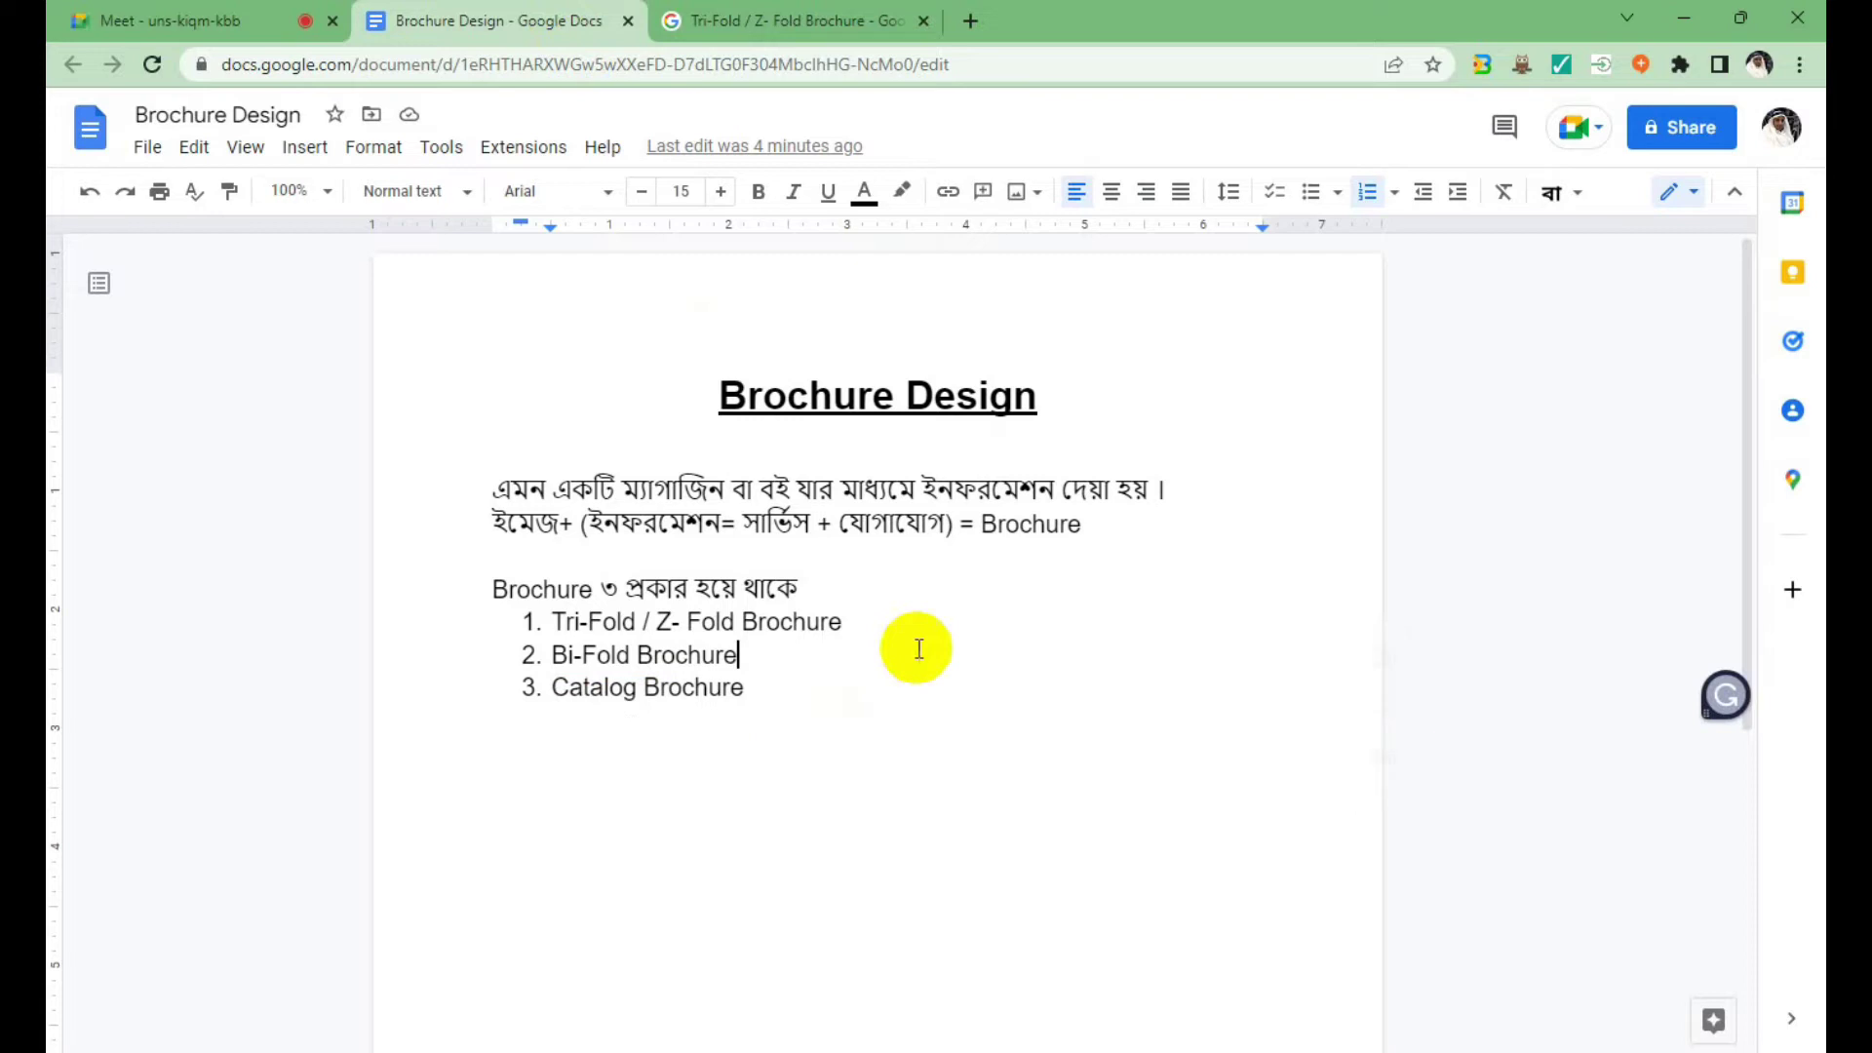
drag(861, 631, 547, 625)
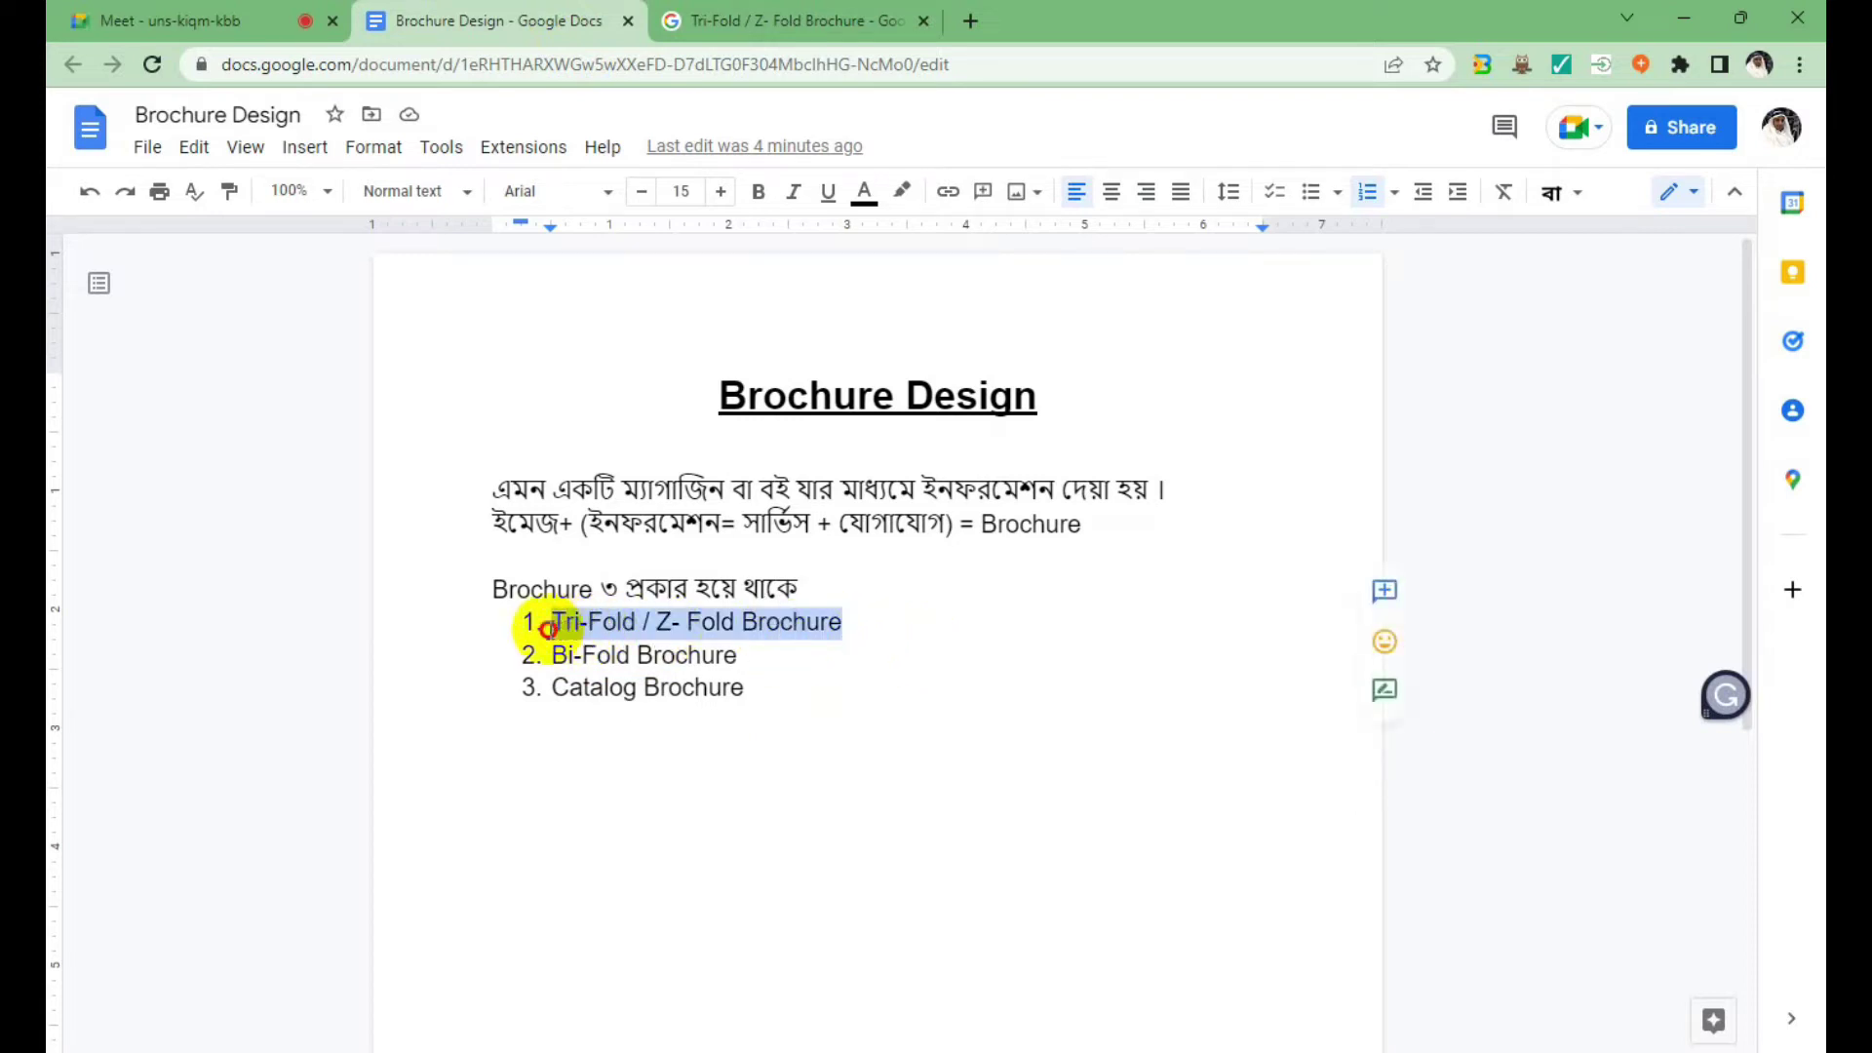
click(861, 688)
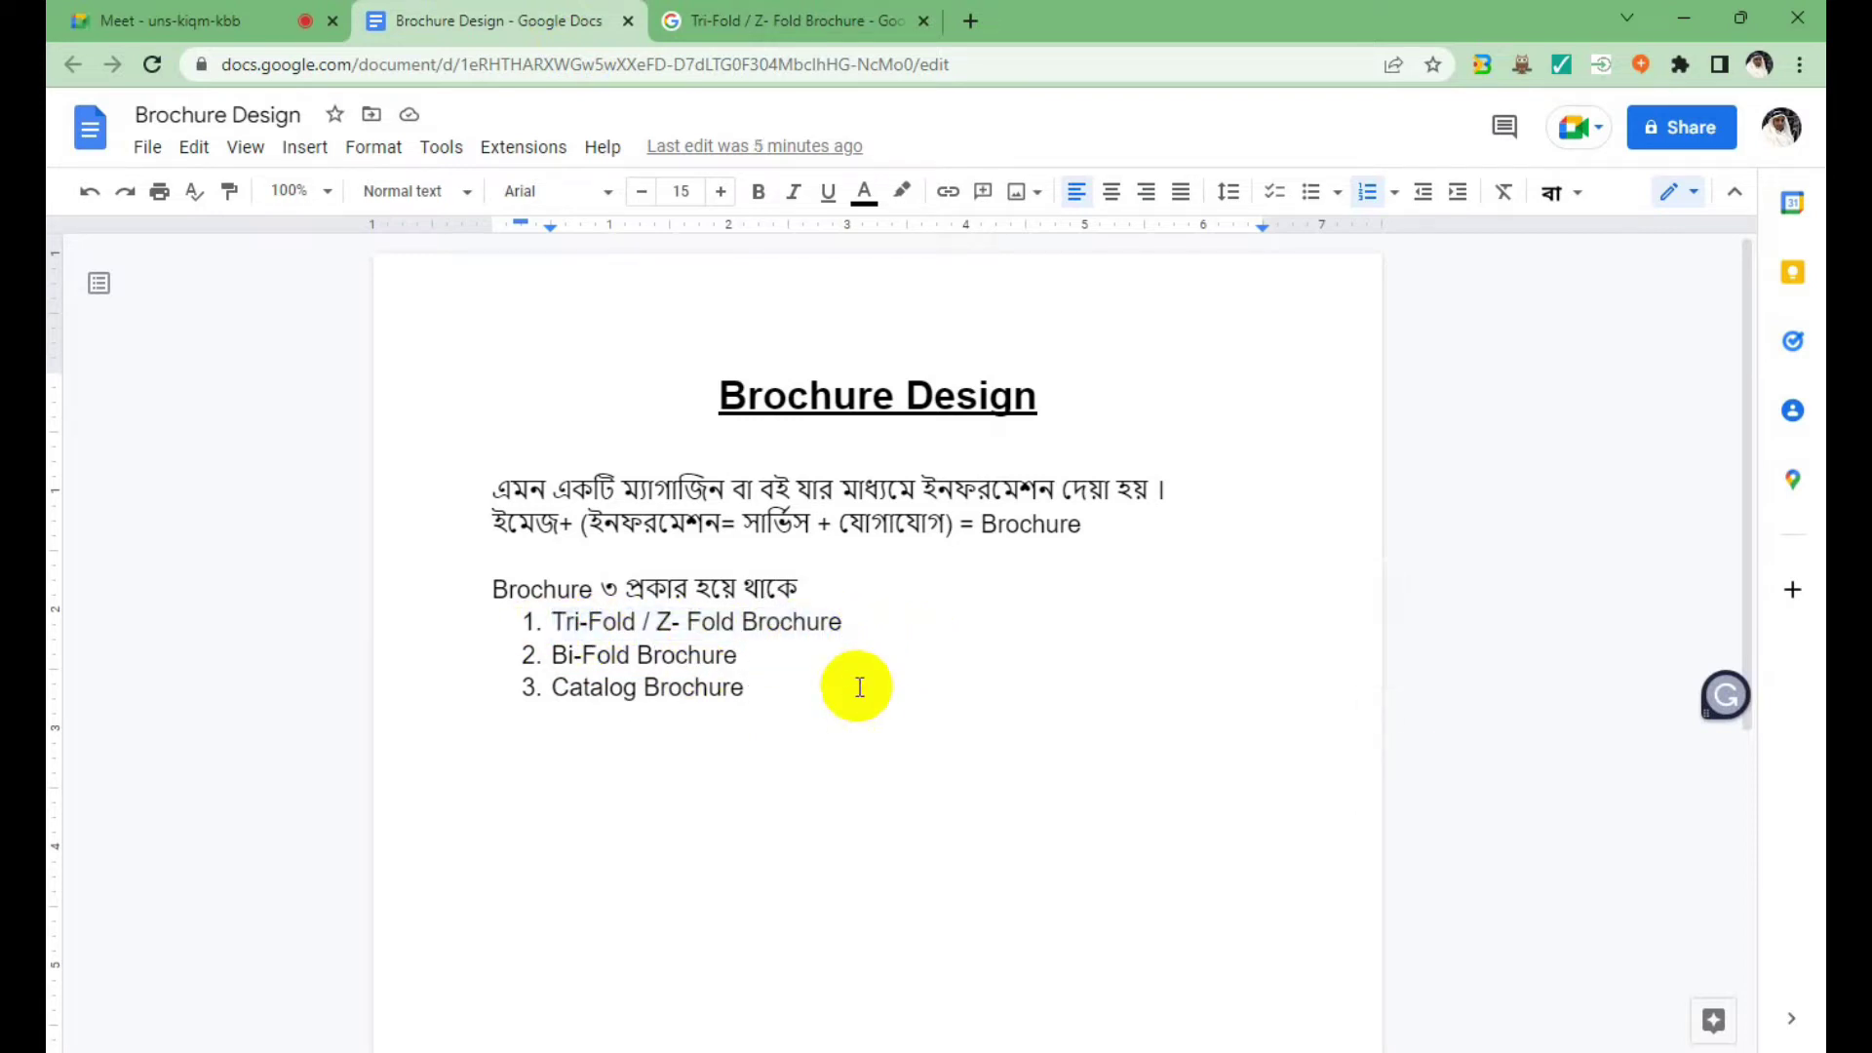
drag(857, 622, 543, 622)
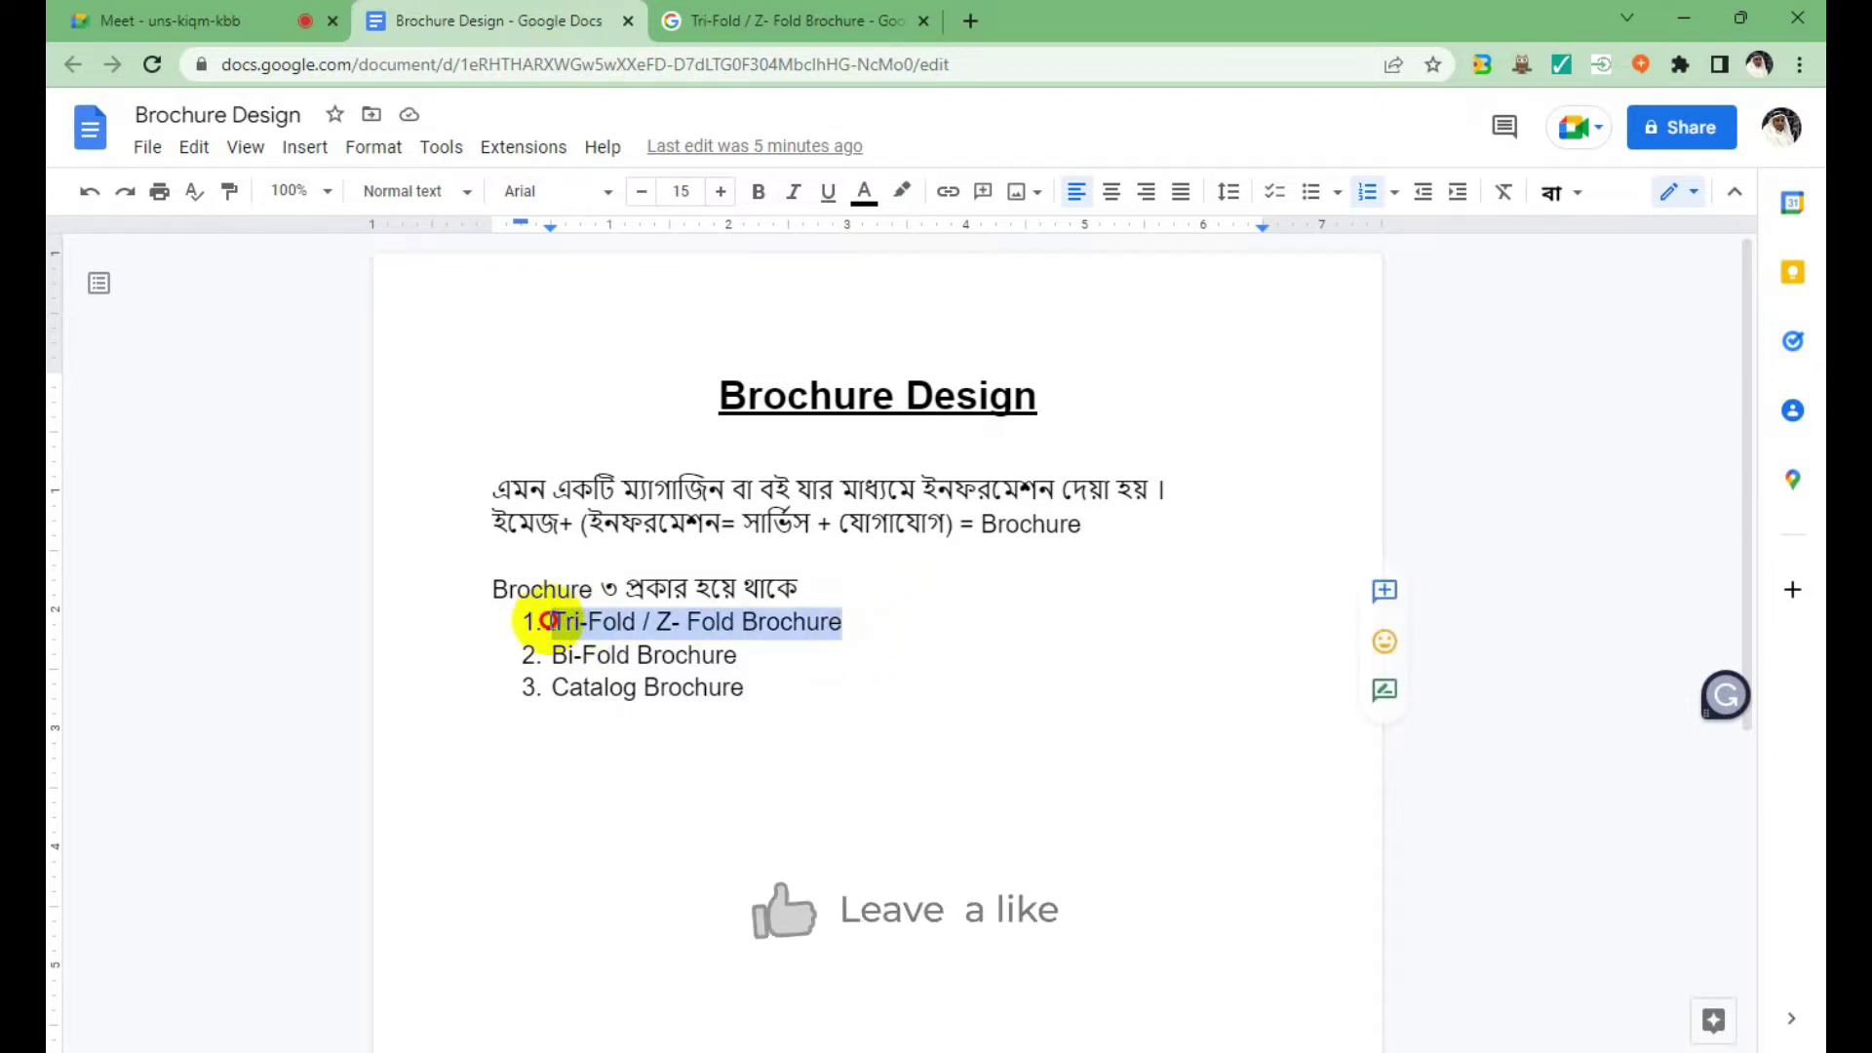
Add an unnumbered 'Landscape Mode in A4' line below Catalog Brochure.
click(848, 681)
key(shift+Return)
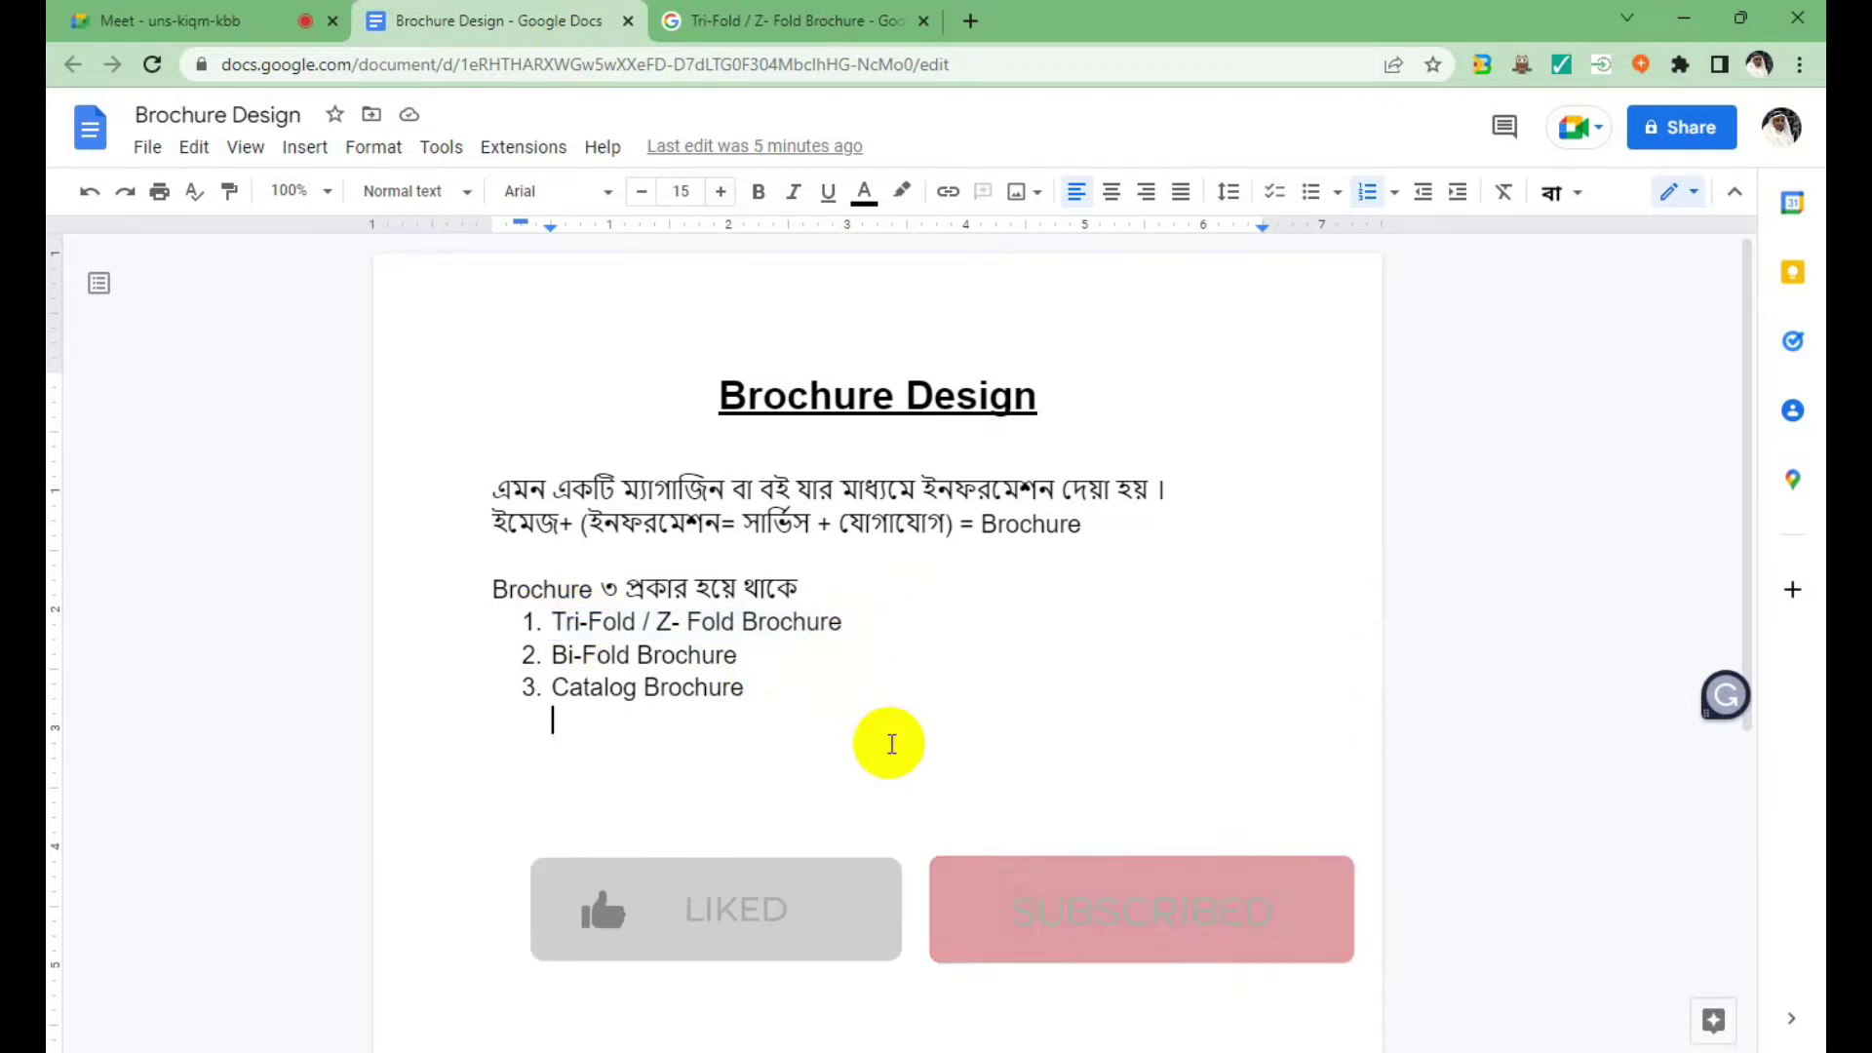
key(Return)
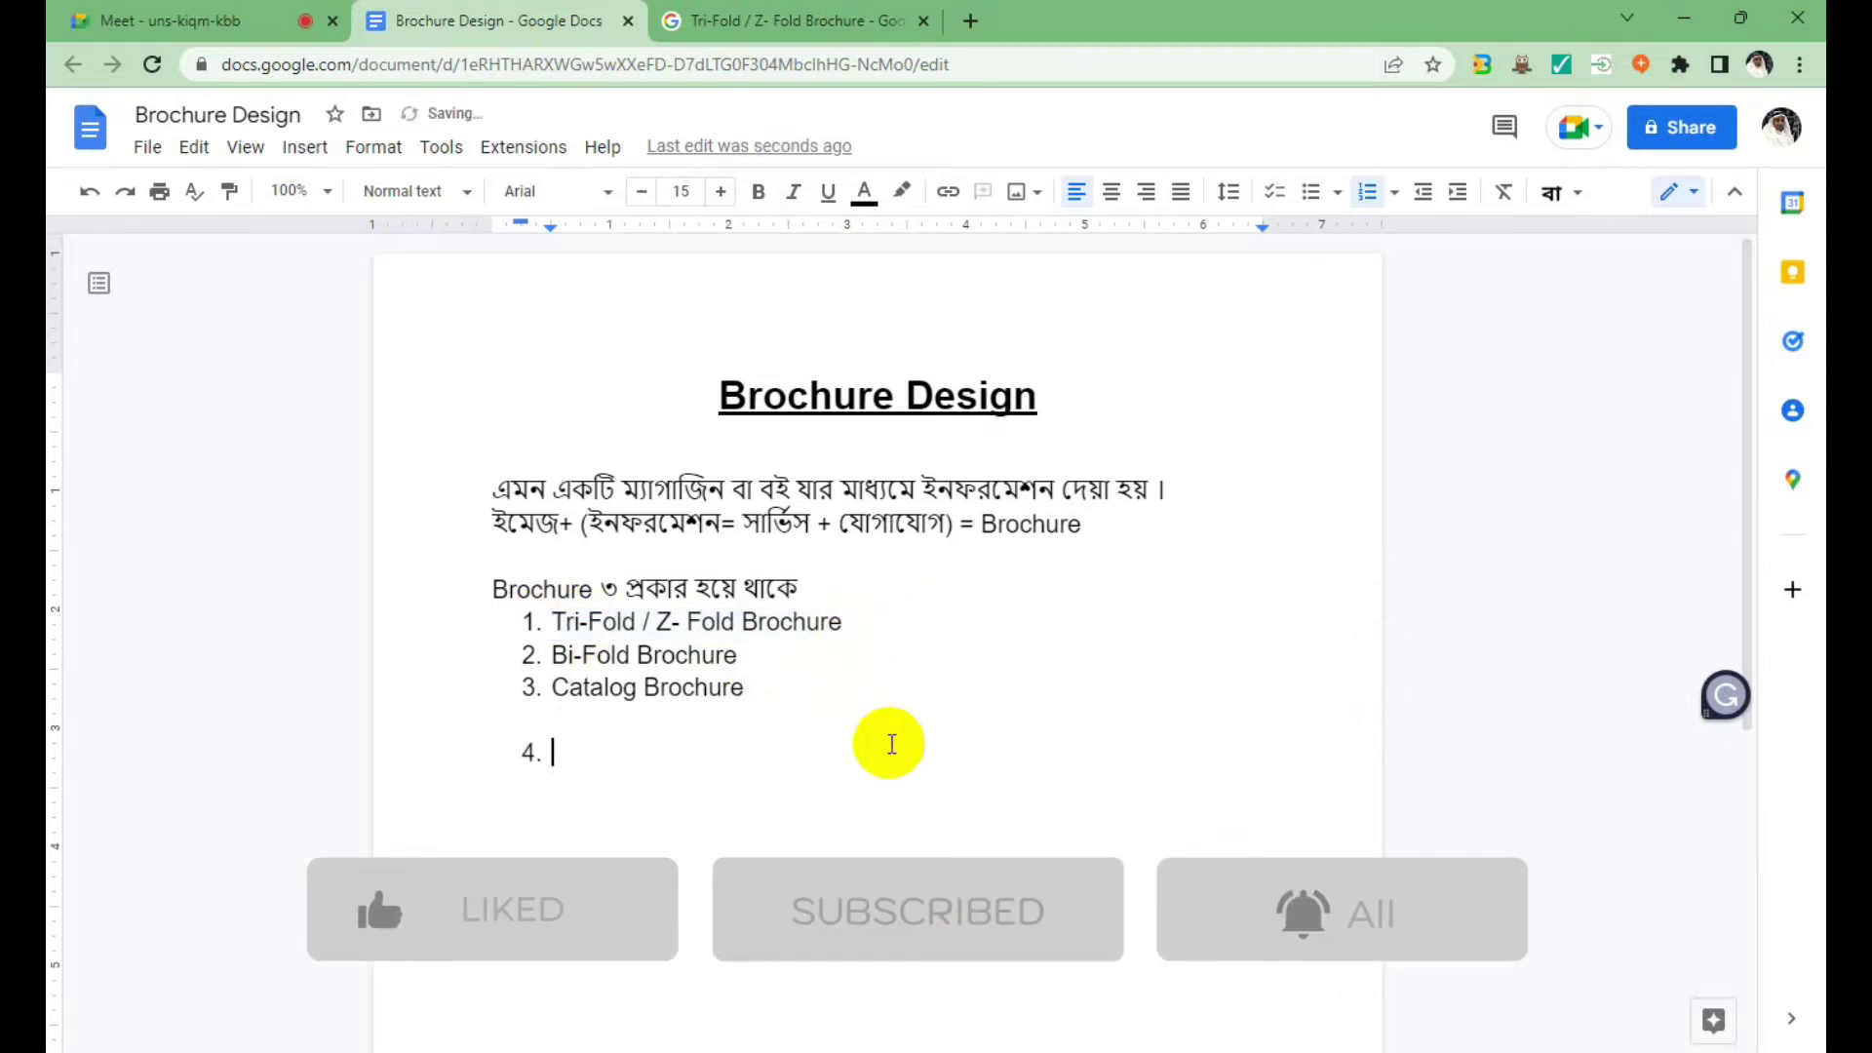
key(Return)
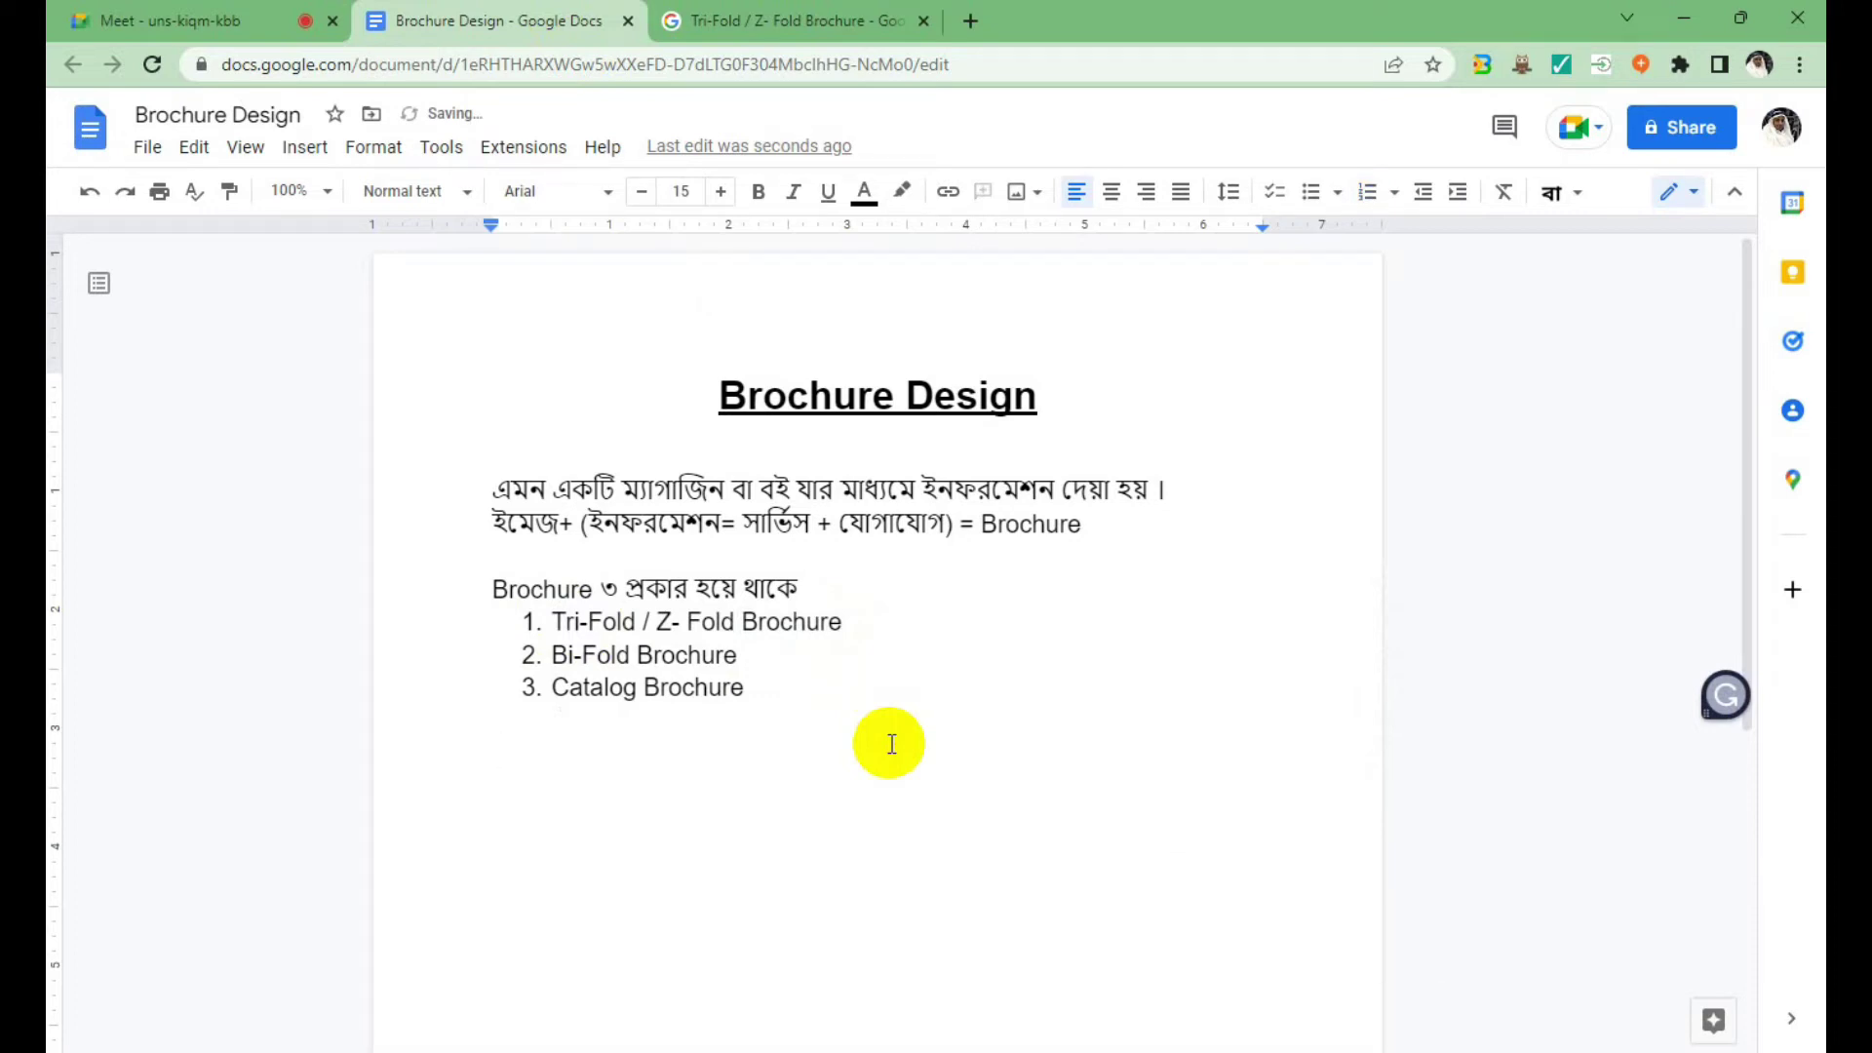
text(Landscape Mode in A4)
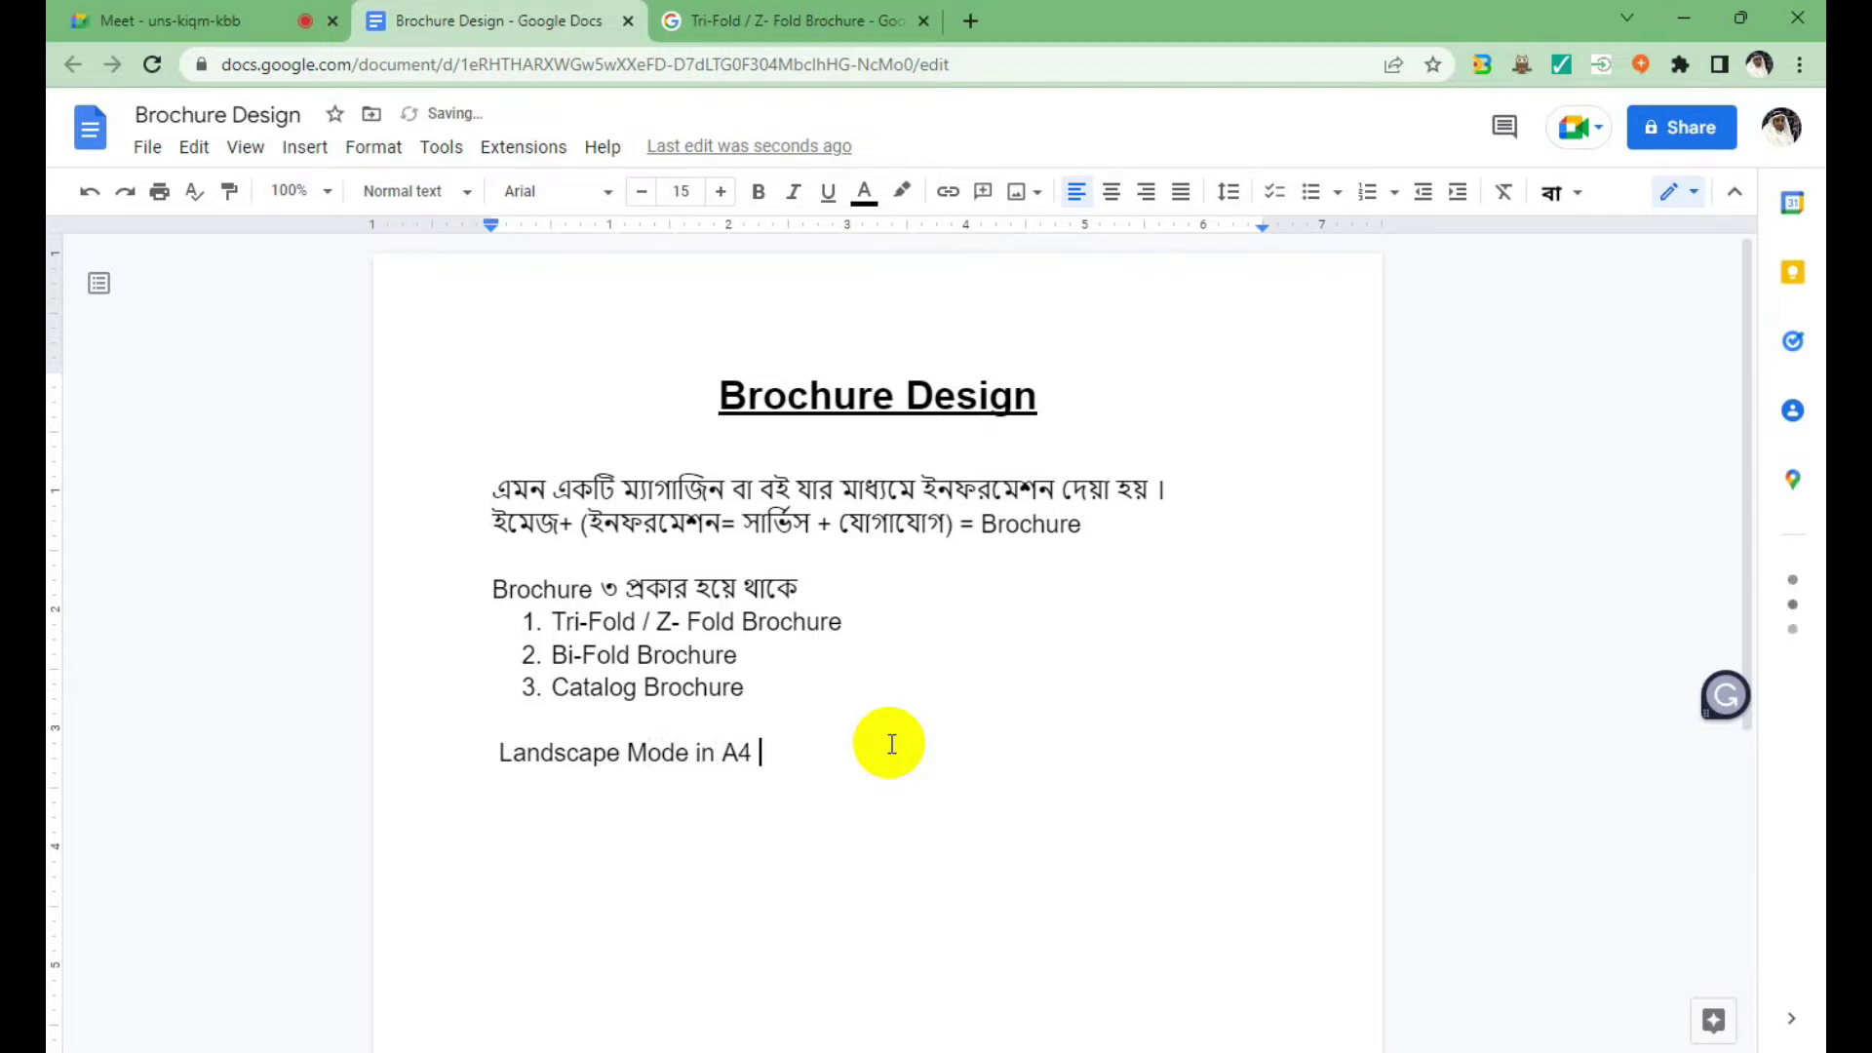
key(Return)
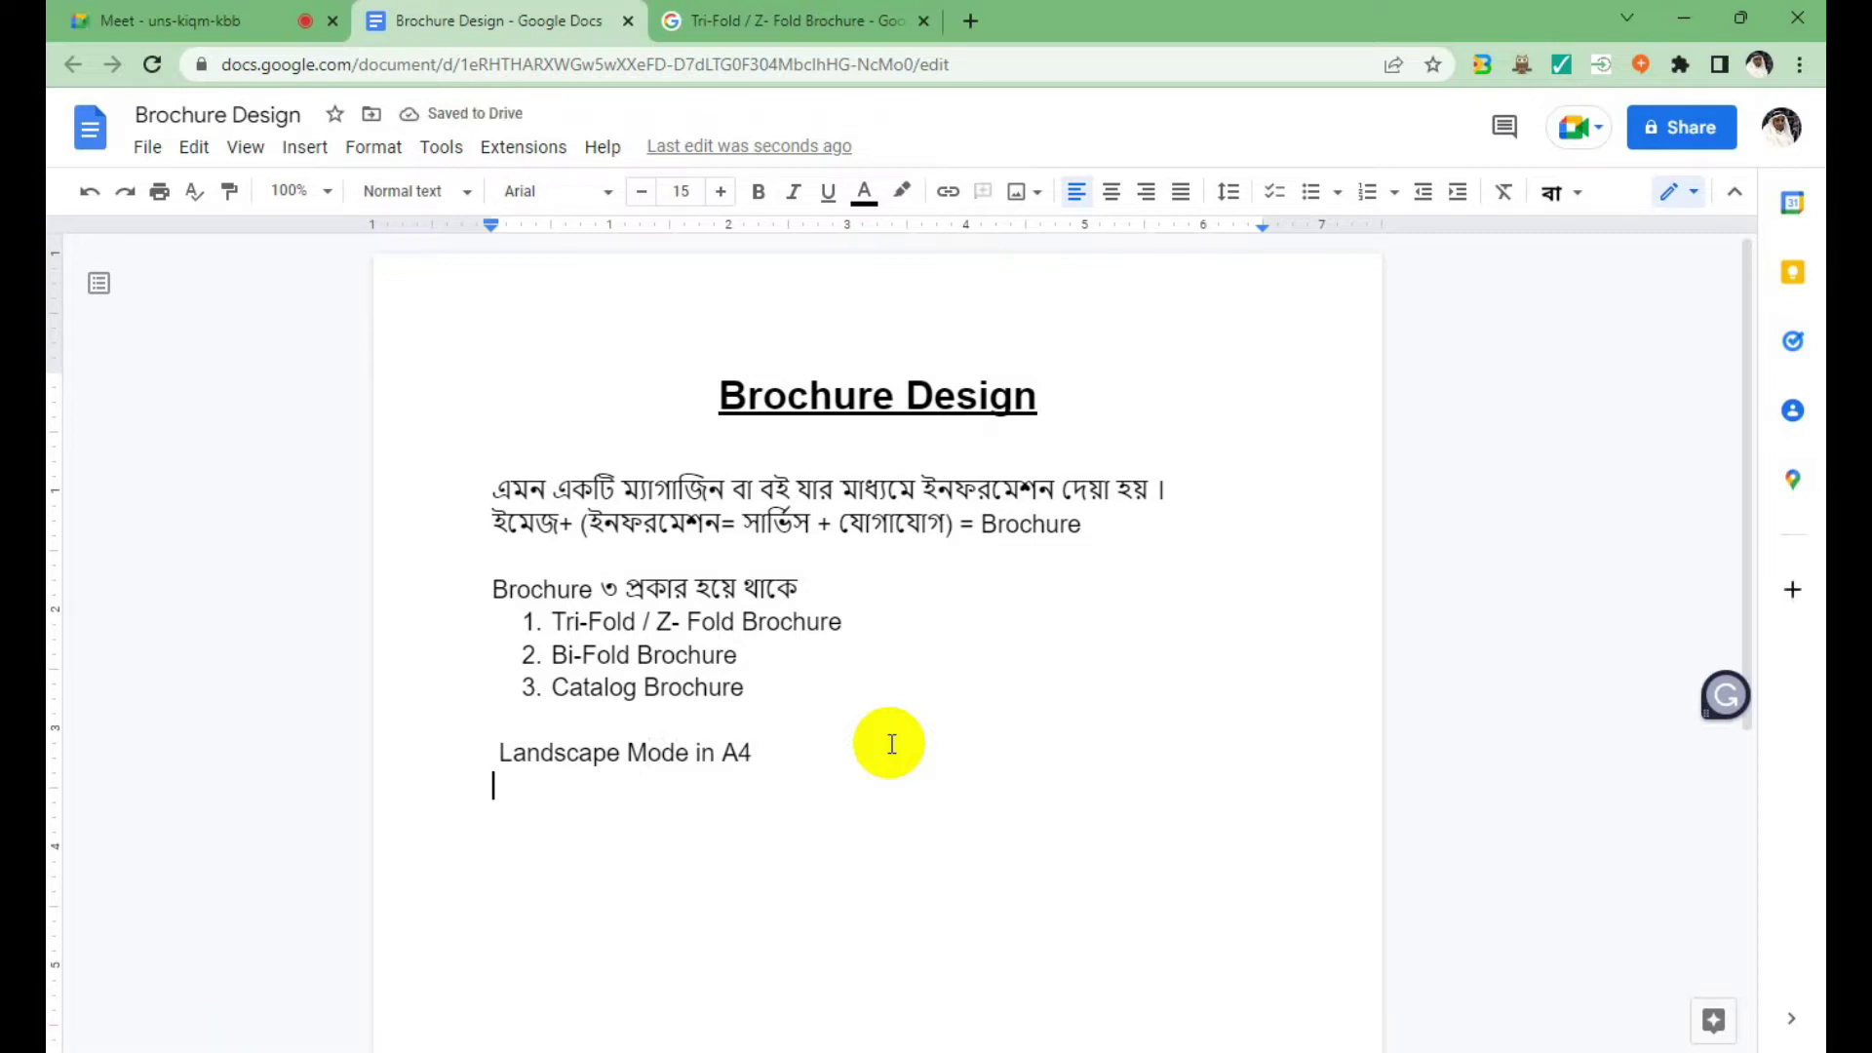
Search Google for 'a4 size' in a new tab.
click(985, 20)
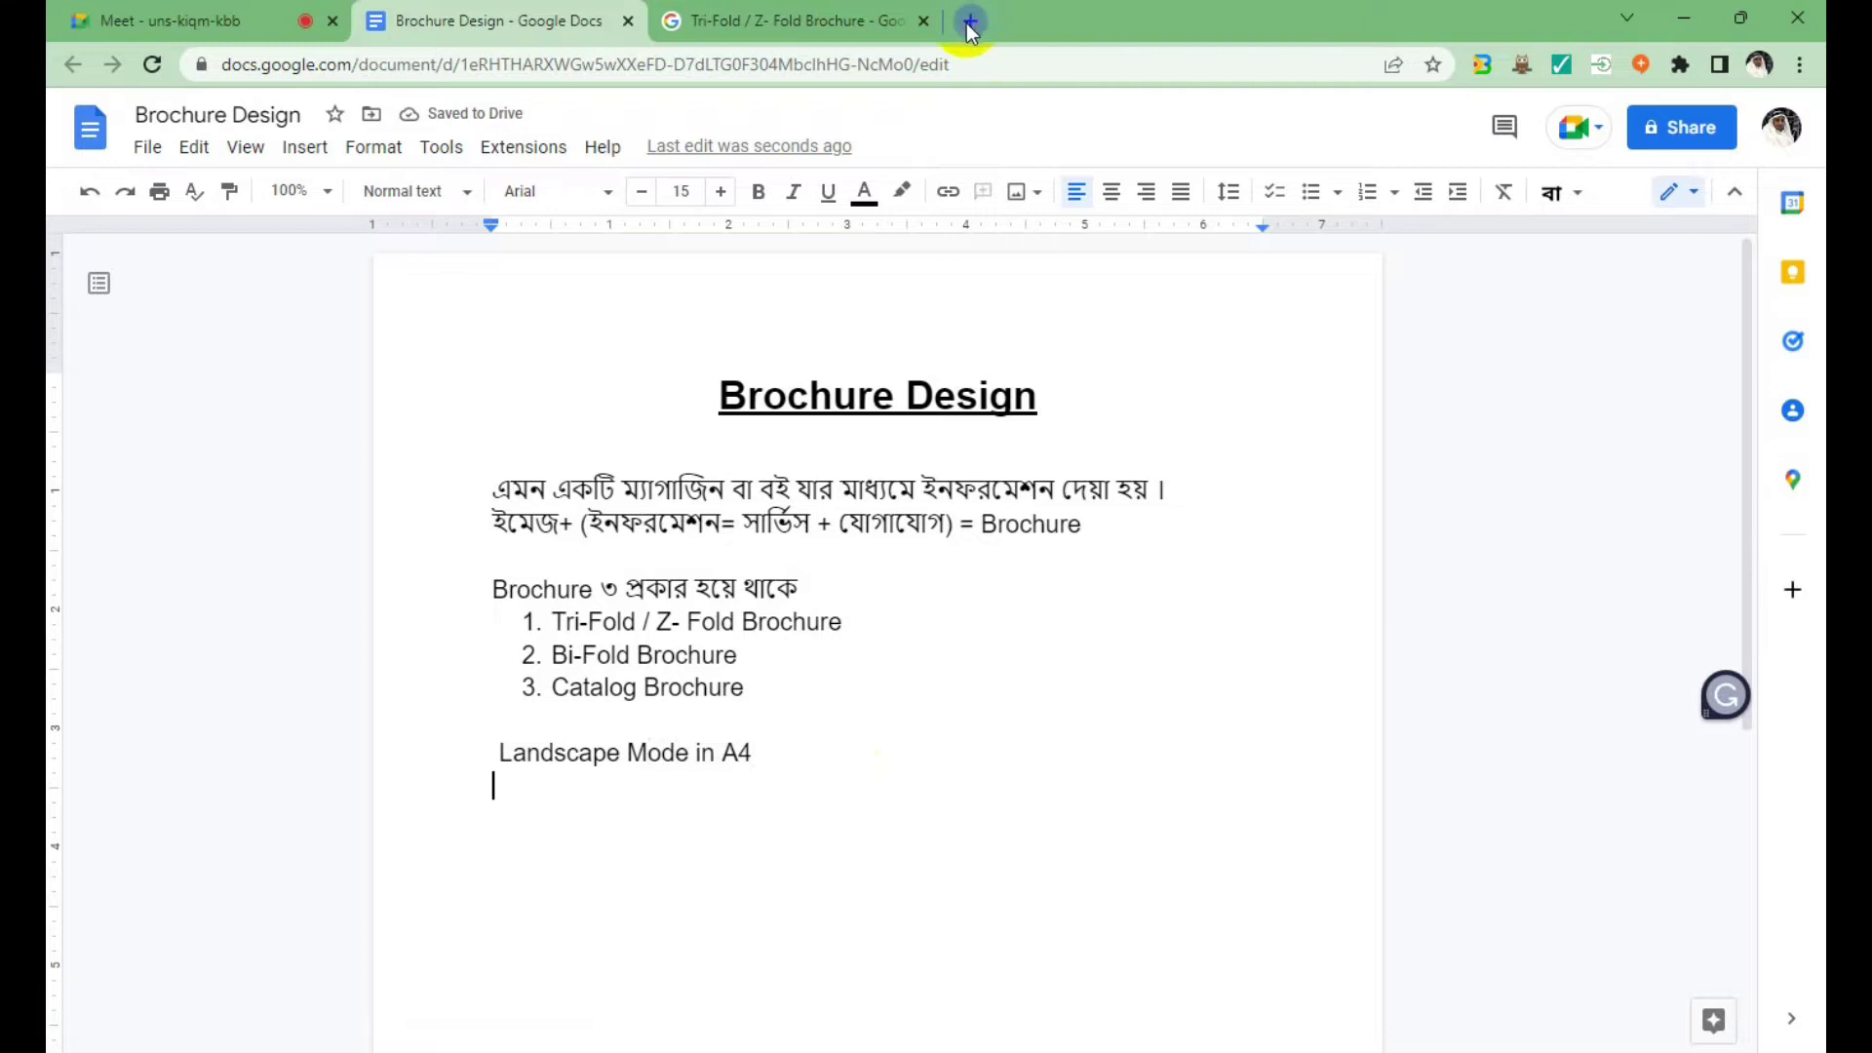
text(a)
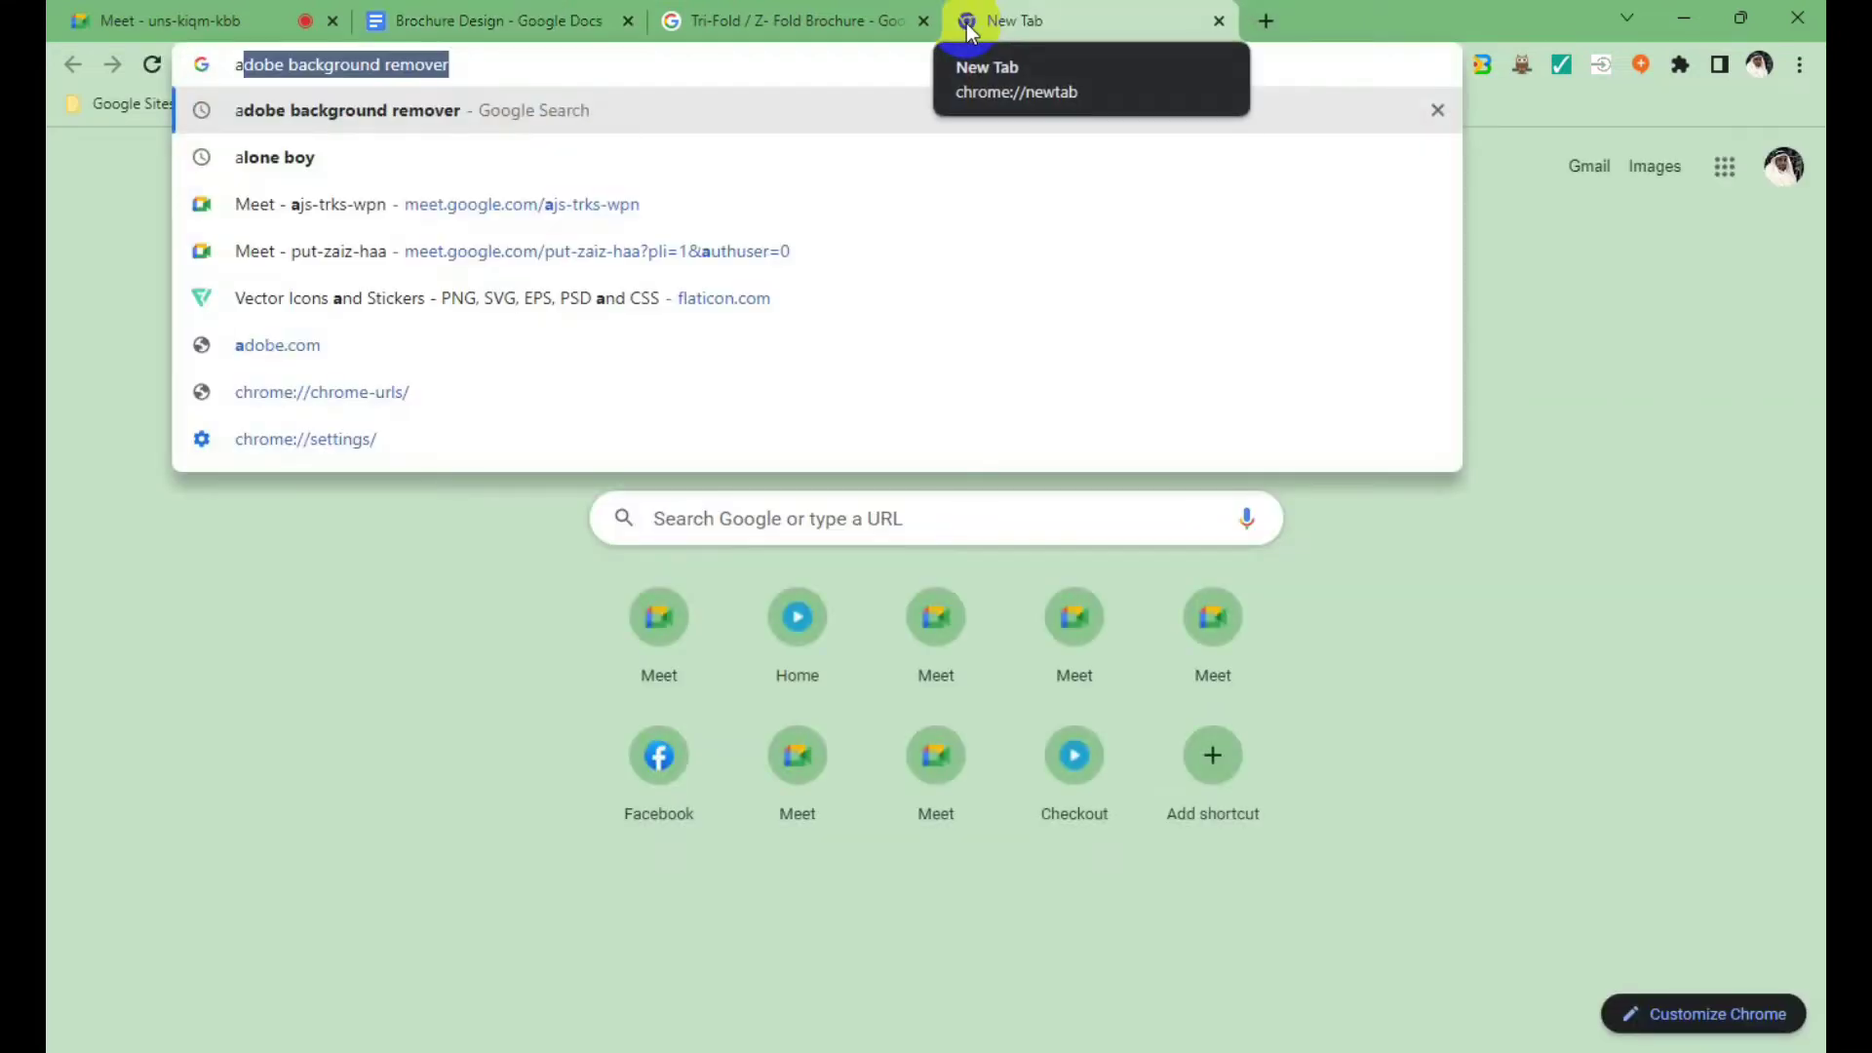
text(4)
click(337, 162)
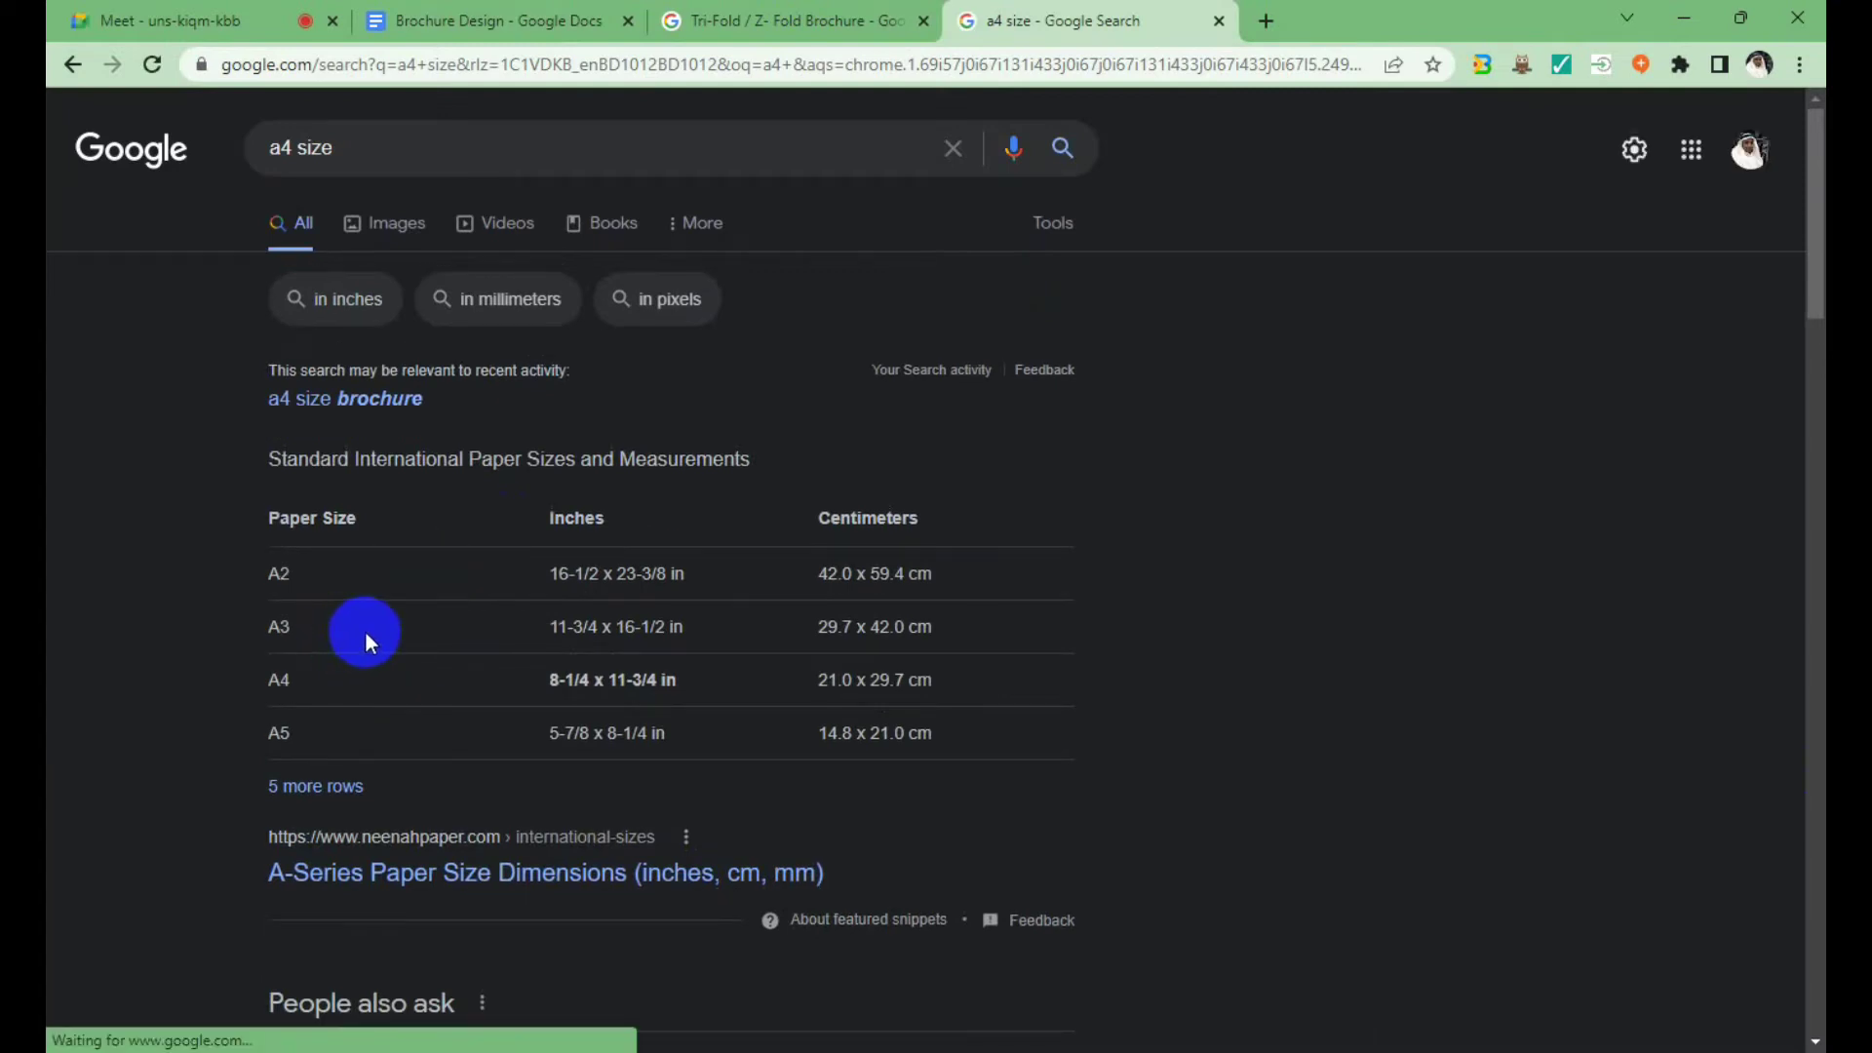
scroll(407, 746, down, 3)
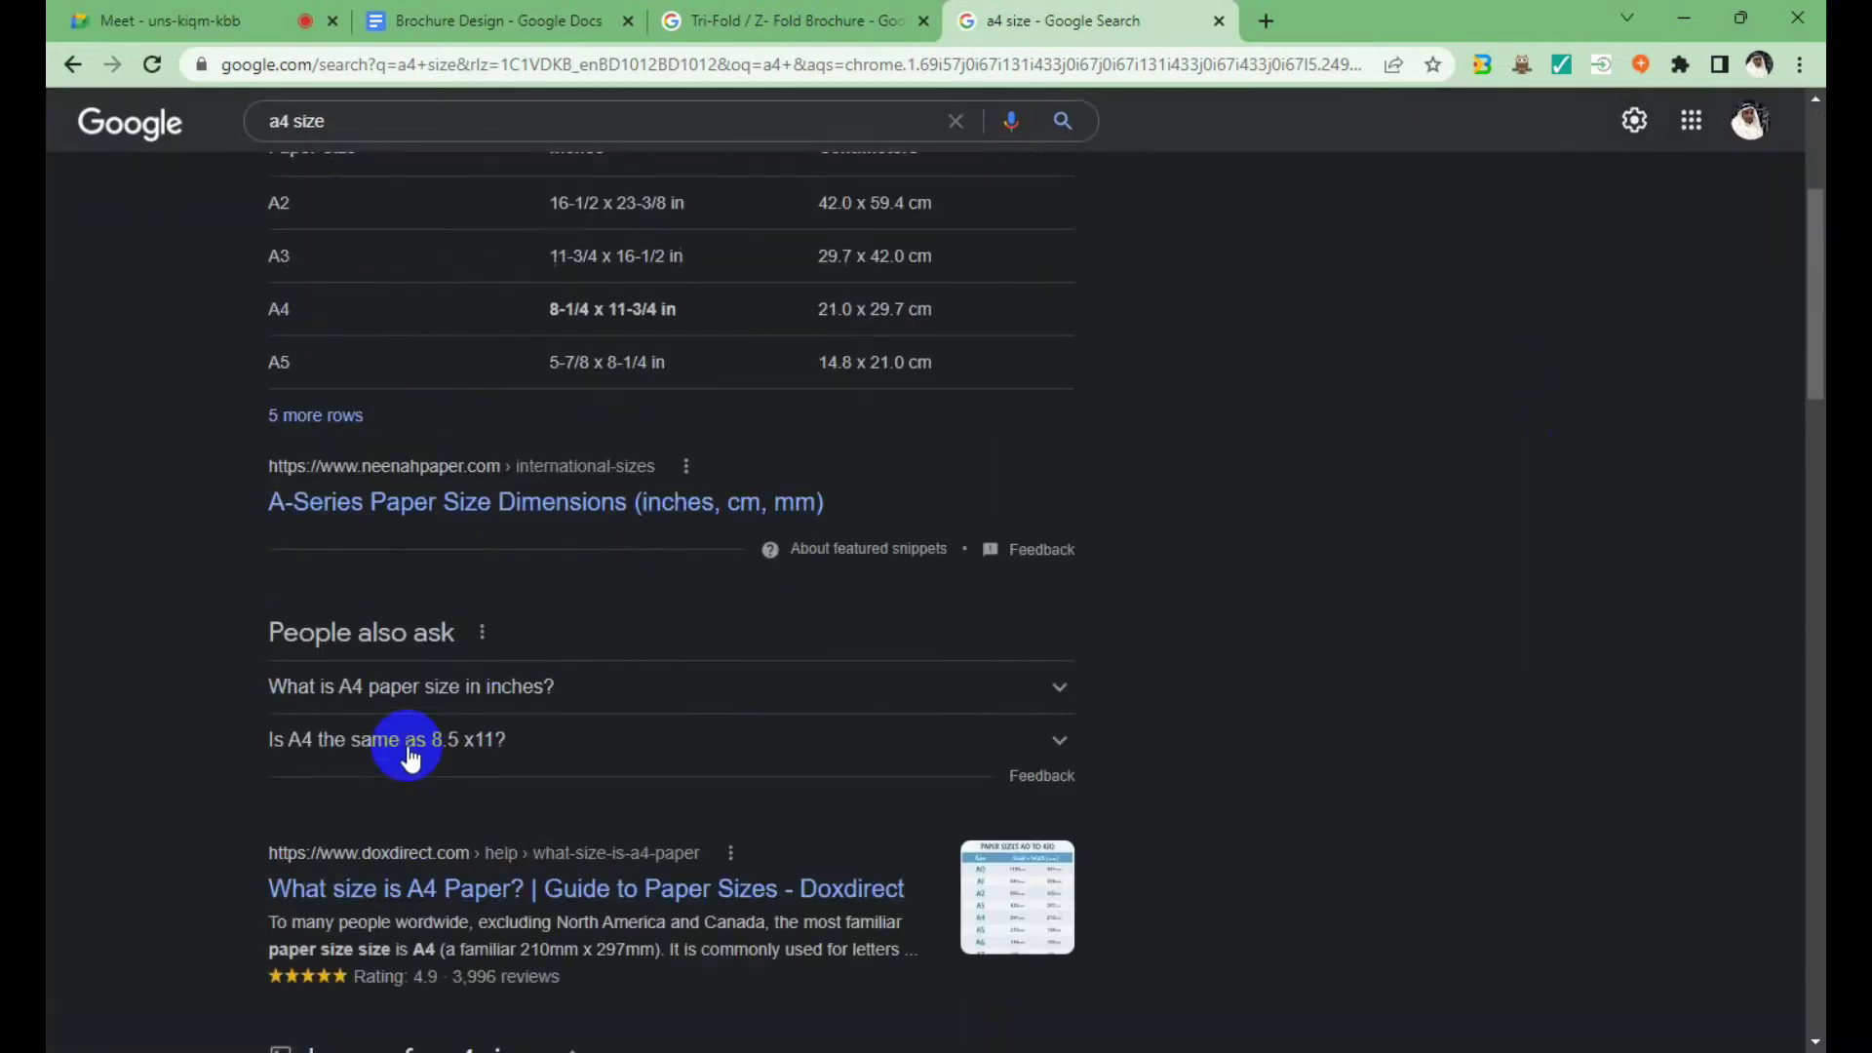
scroll(523, 661, up, 3)
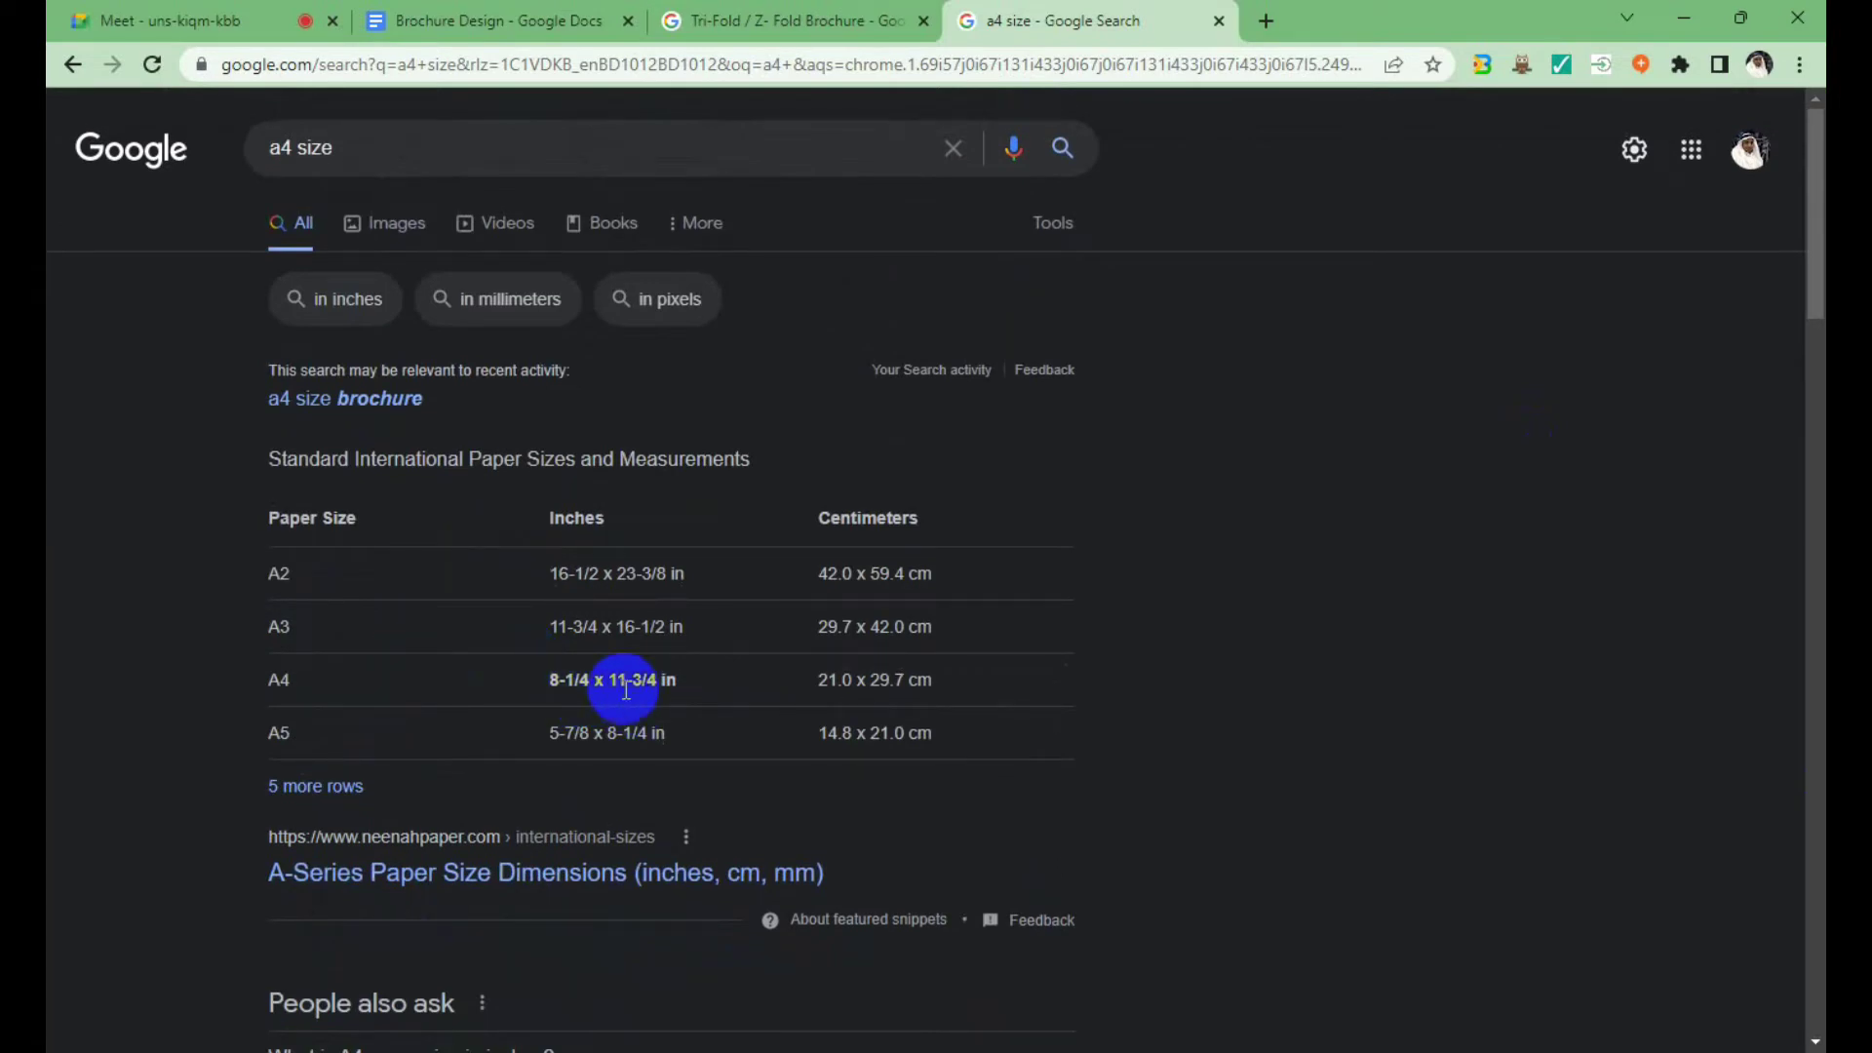
Check the A4 dimensions of 8-1/4 x 11-3/4 inches in the result.
drag(685, 685, 561, 682)
double_click(556, 692)
drag(592, 683, 565, 682)
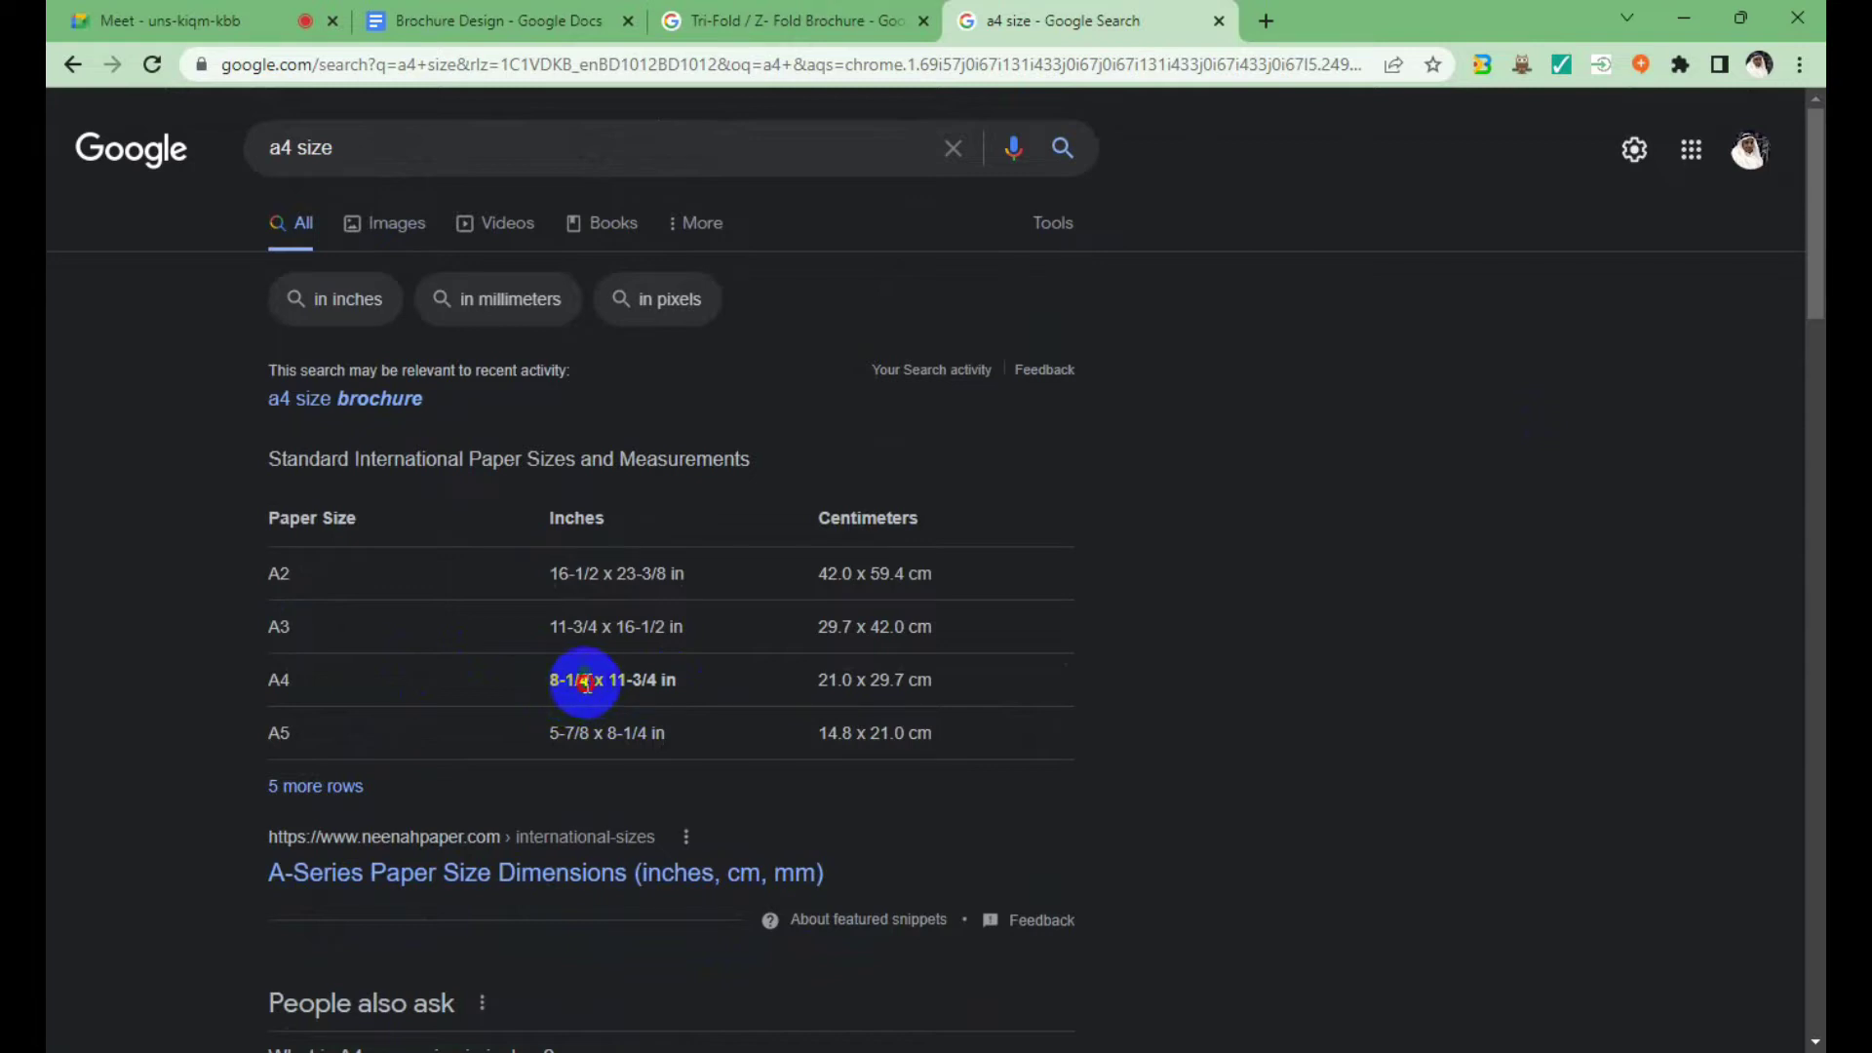
click(688, 707)
drag(659, 680, 610, 684)
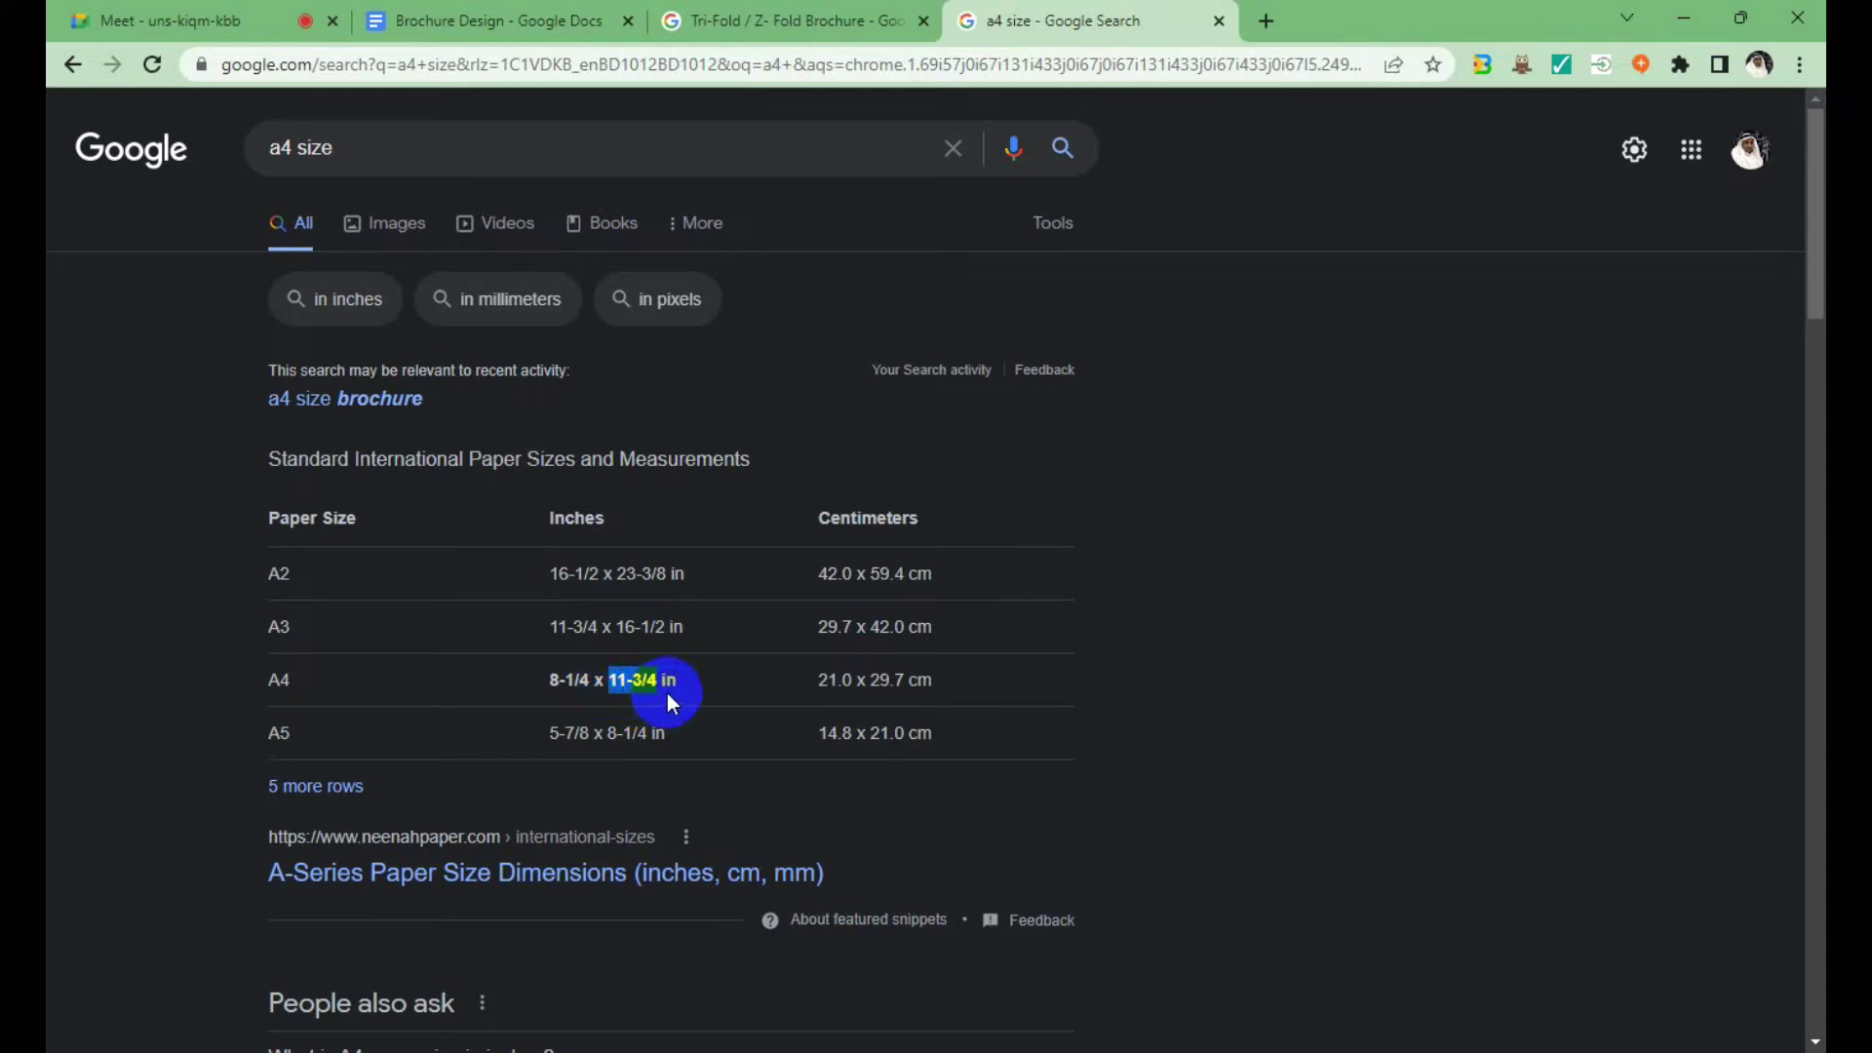
click(687, 694)
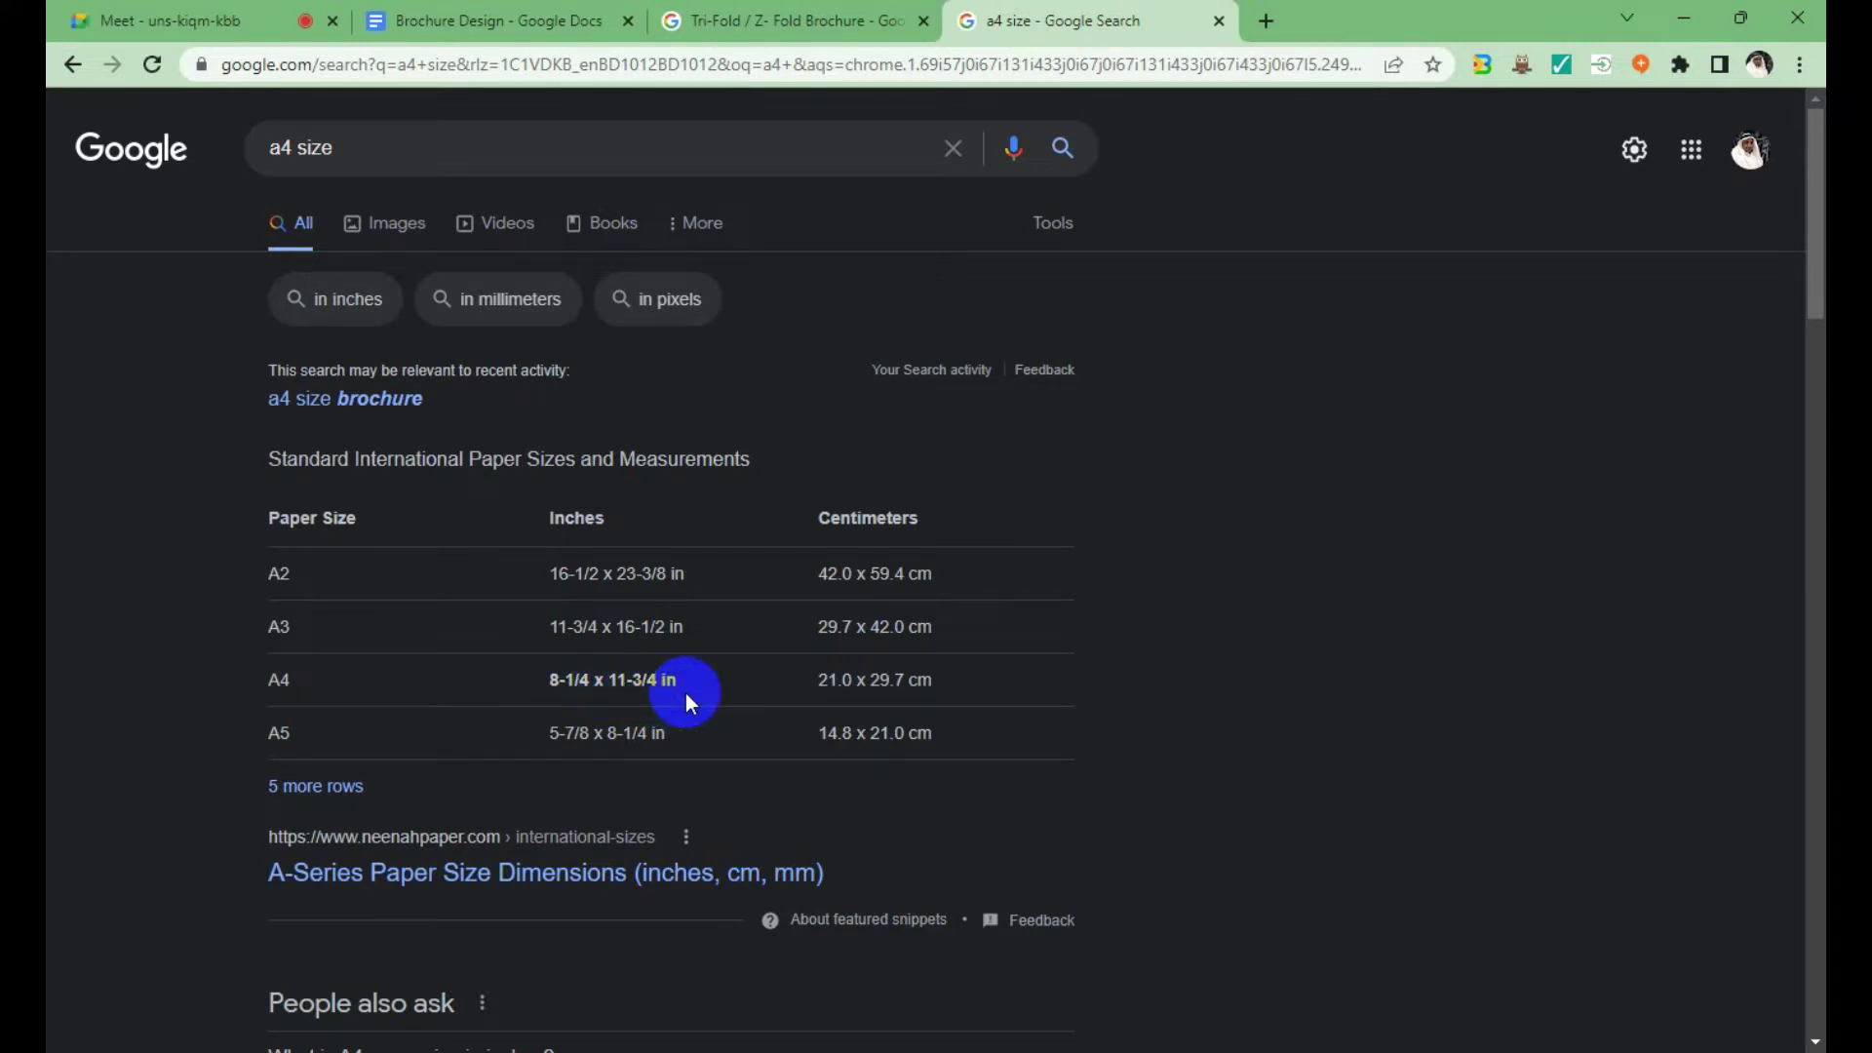
Open the Neenah A-Series and Doxdirect A4 results in background tabs, then view Neenah.
scroll(464, 552, down, 4)
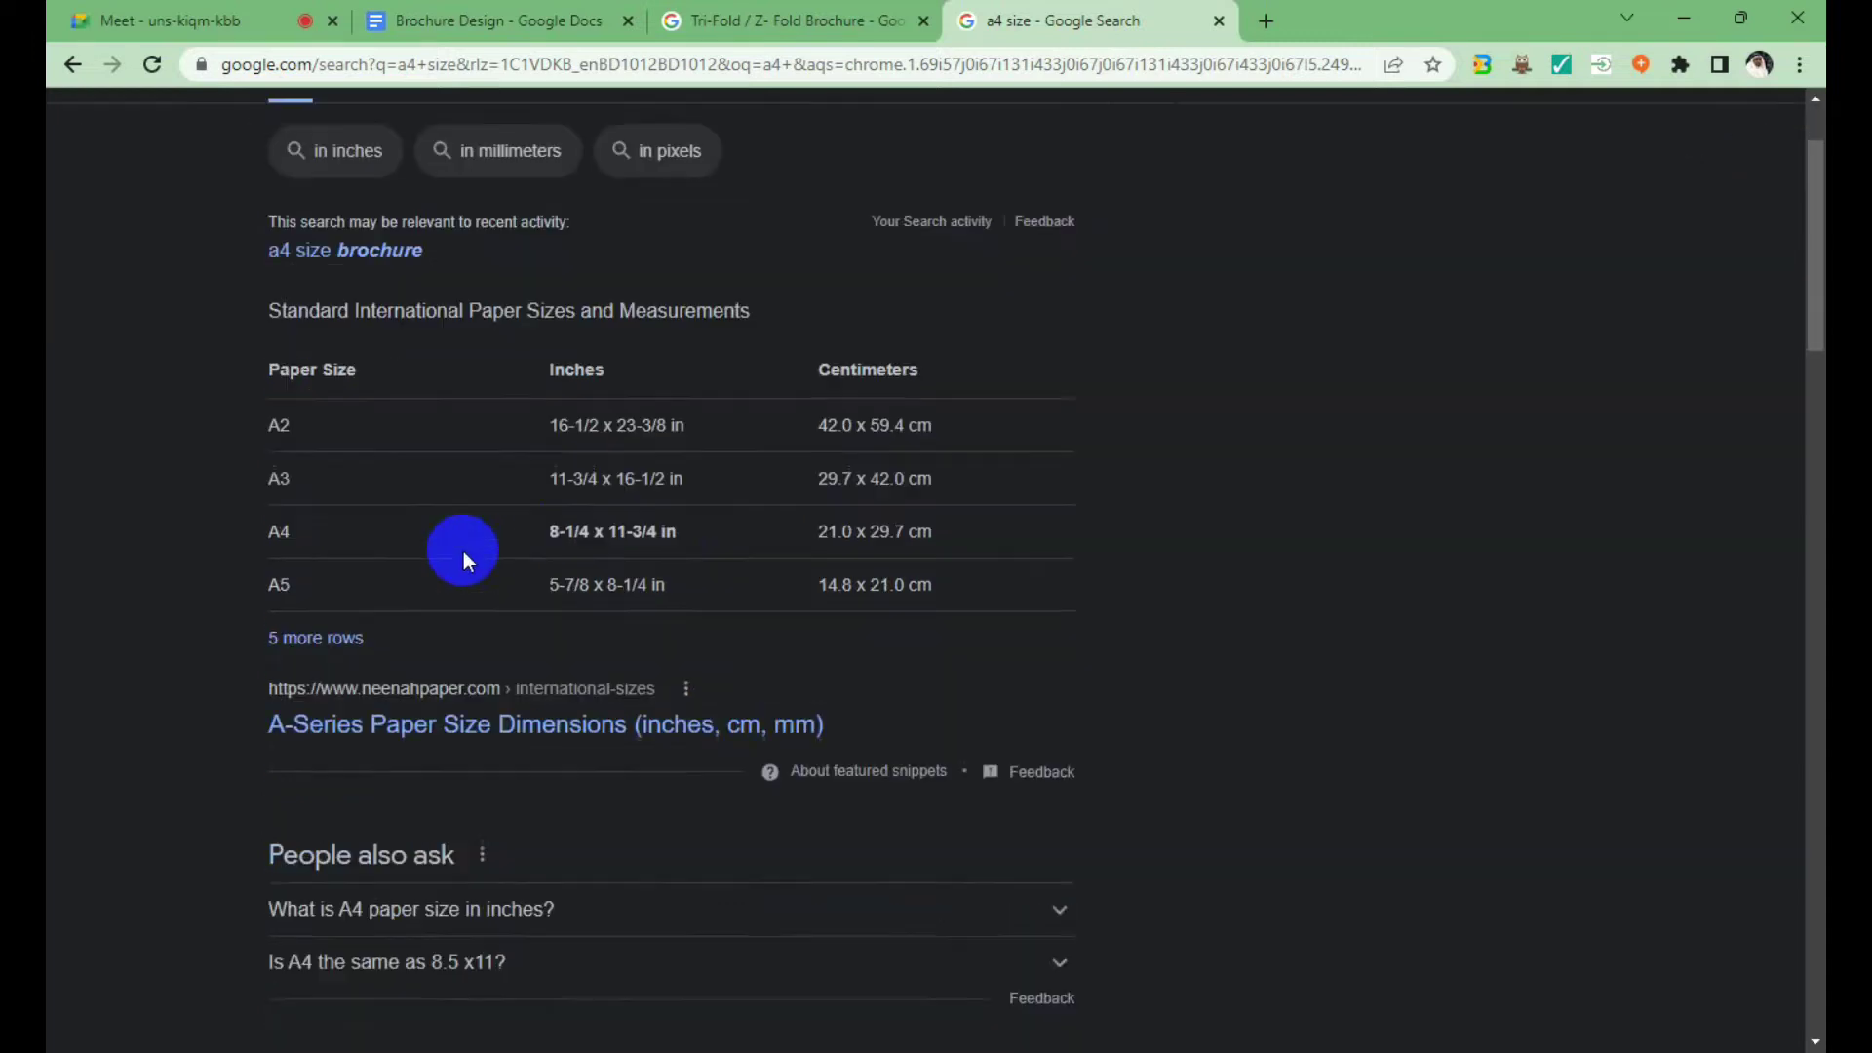
middle_click(544, 517)
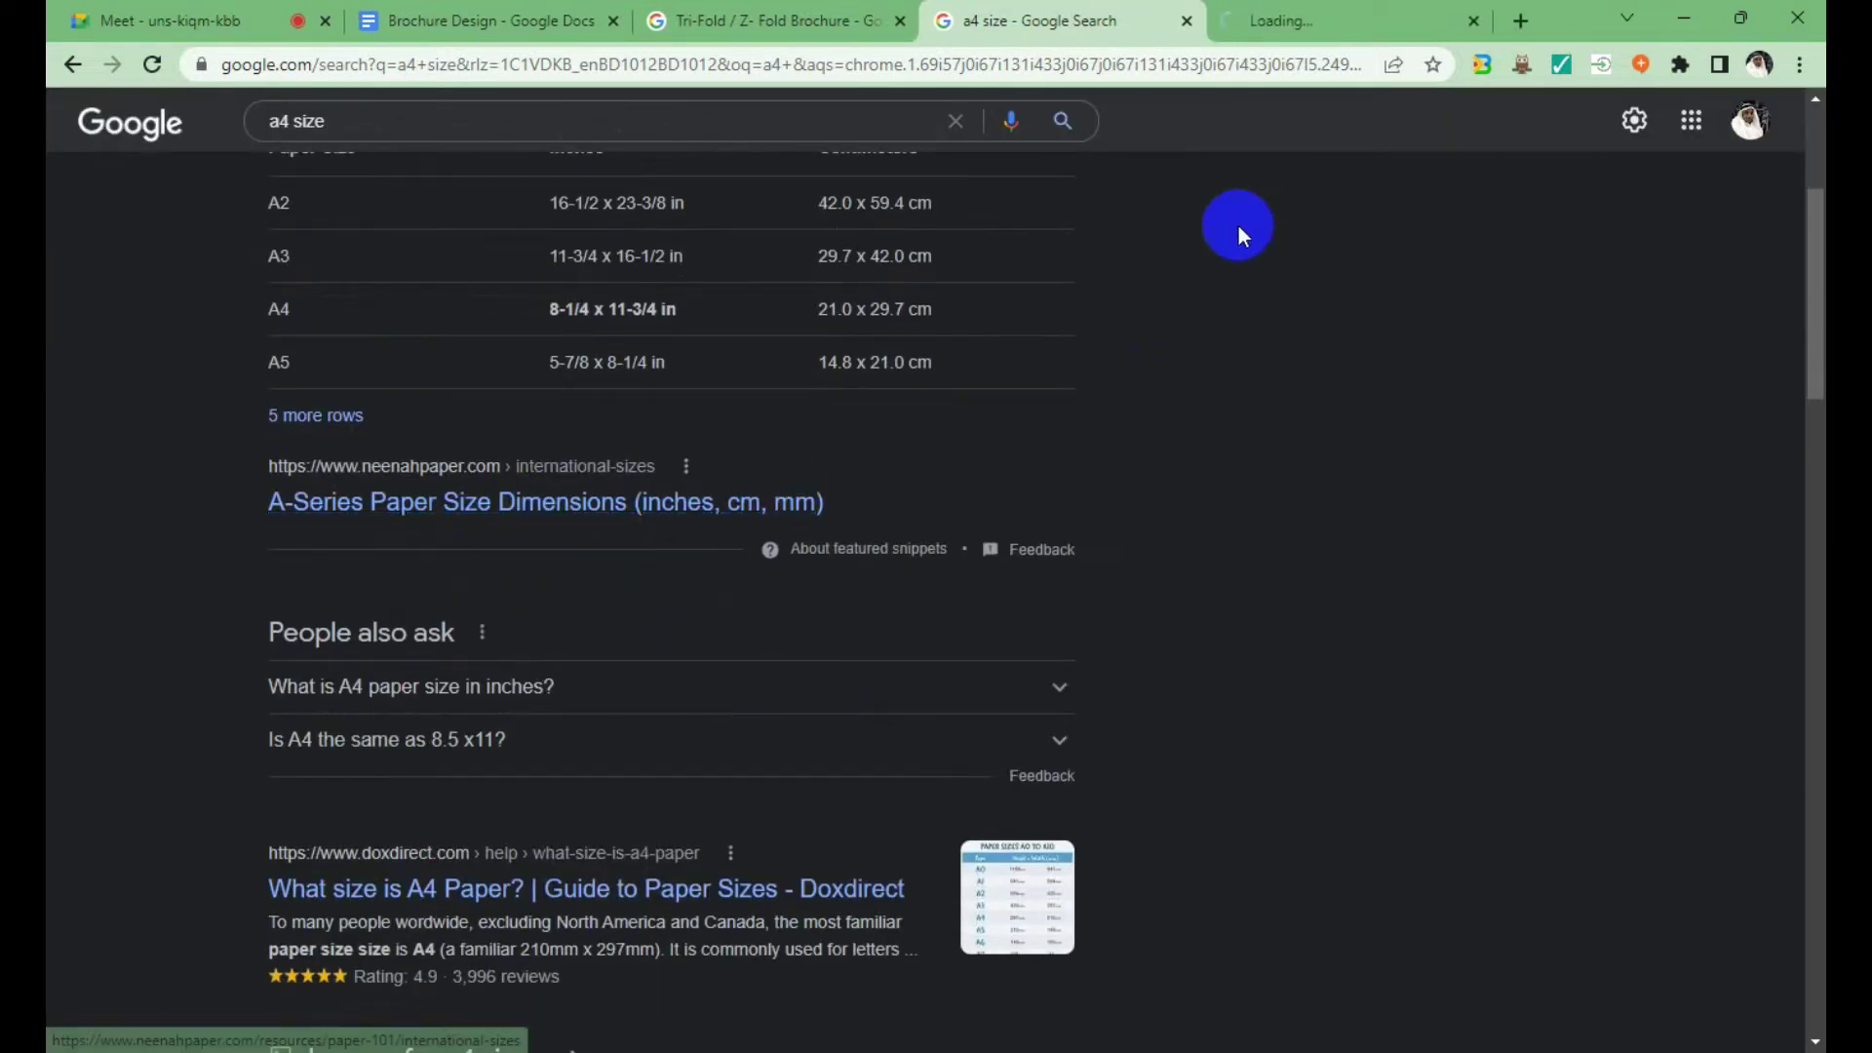
middle_click(590, 890)
click(1168, 25)
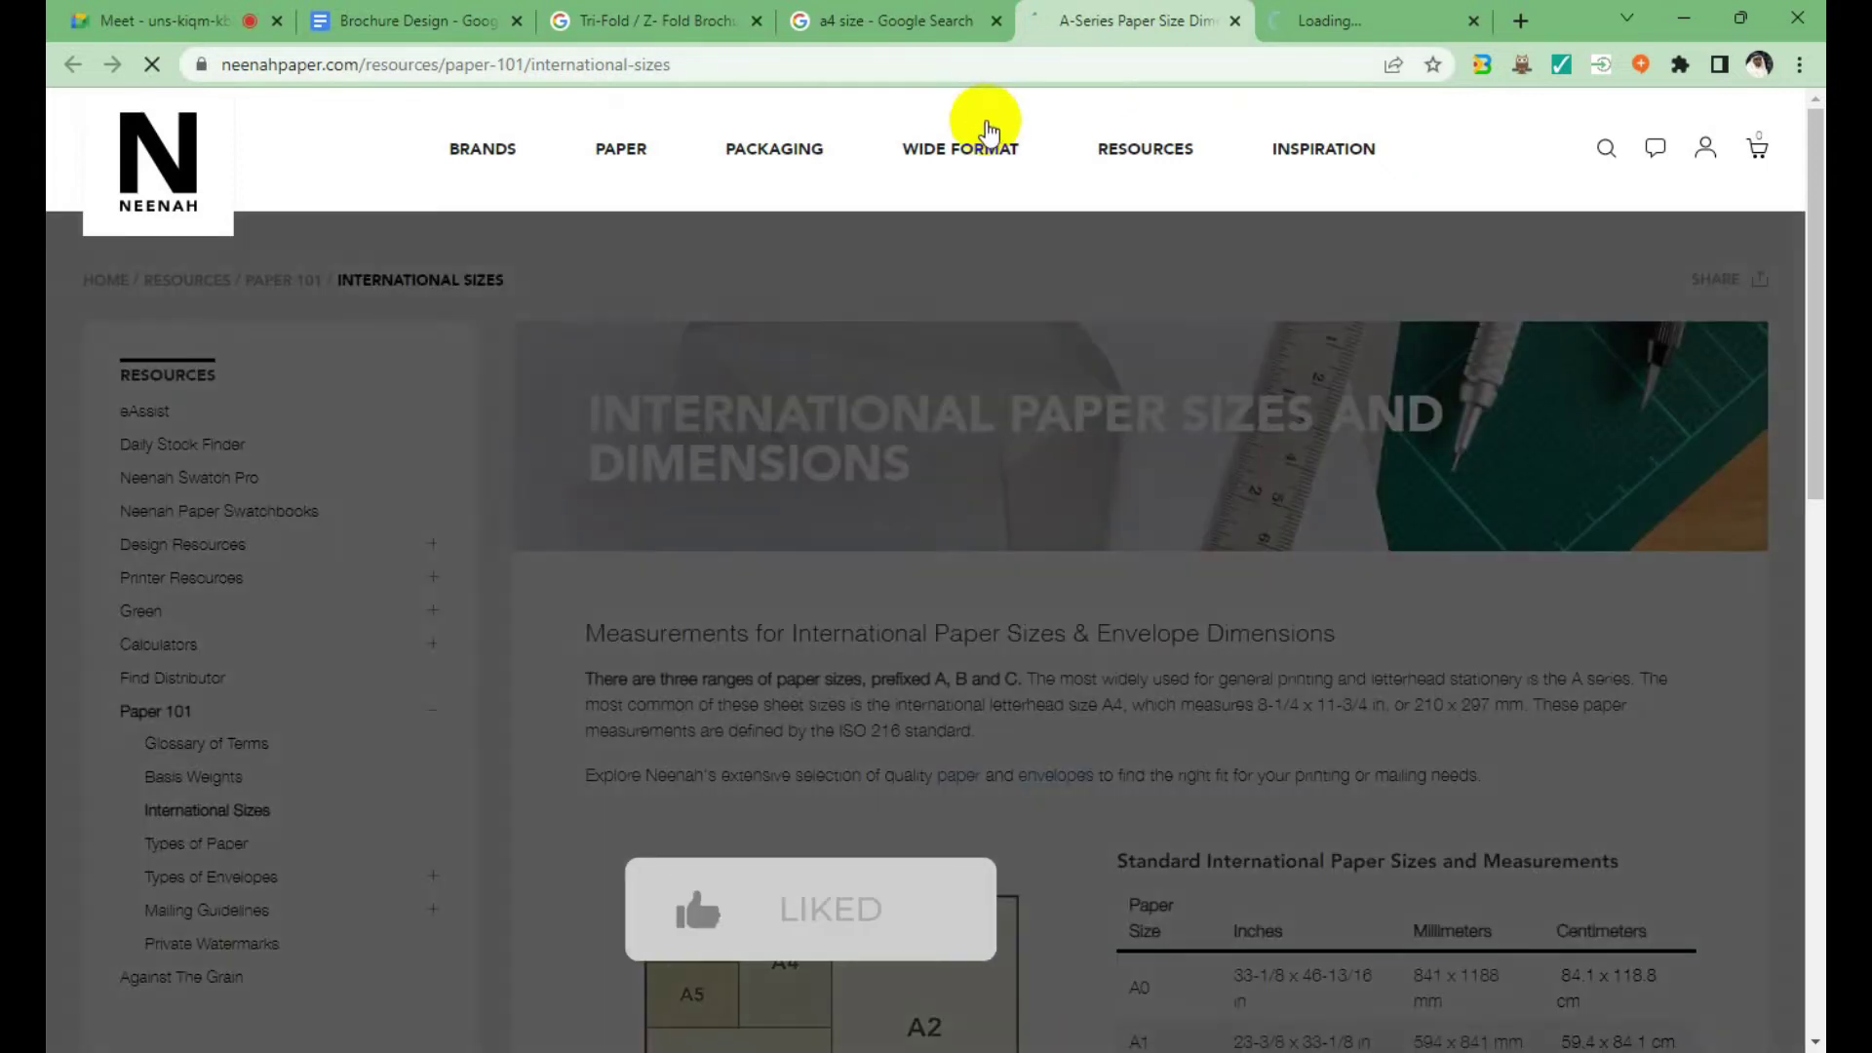
Review the A4 and A8 inch measurements in Neenah's A0–A8 size table.
scroll(1213, 347, down, 5)
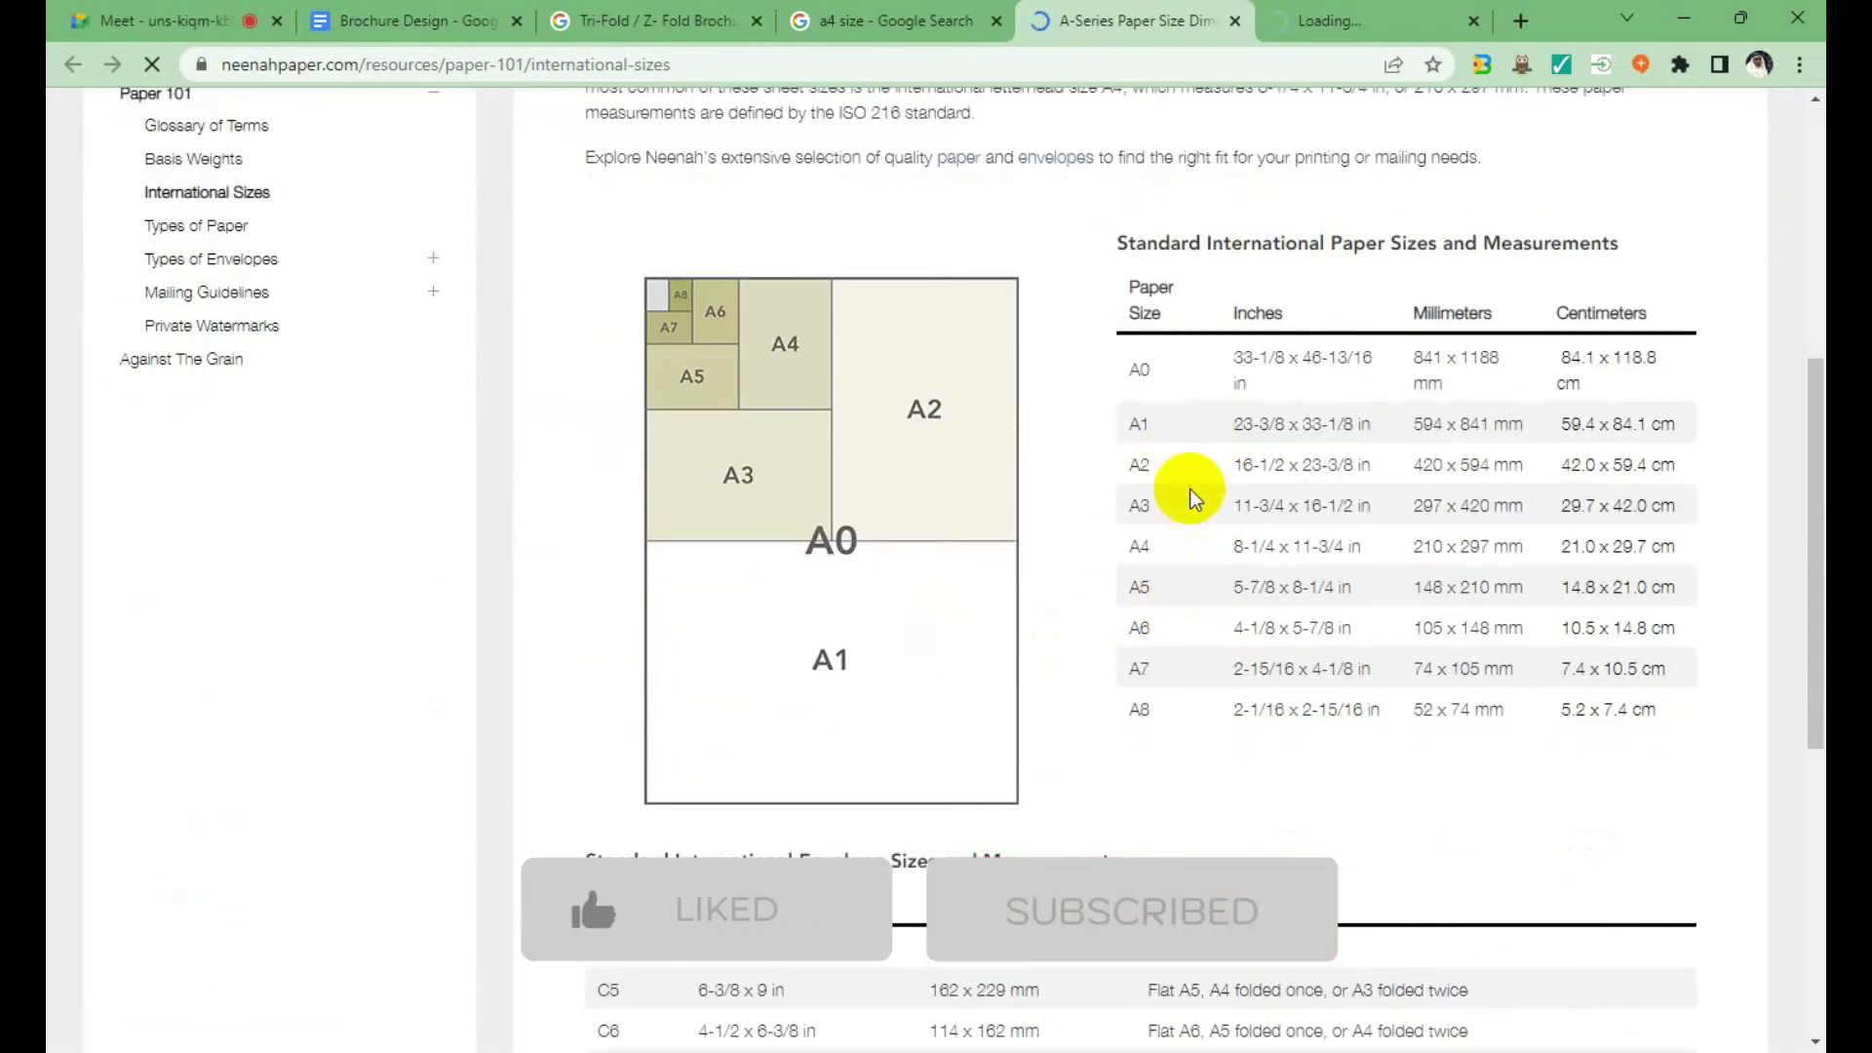
drag(1361, 548, 1214, 544)
click(1364, 781)
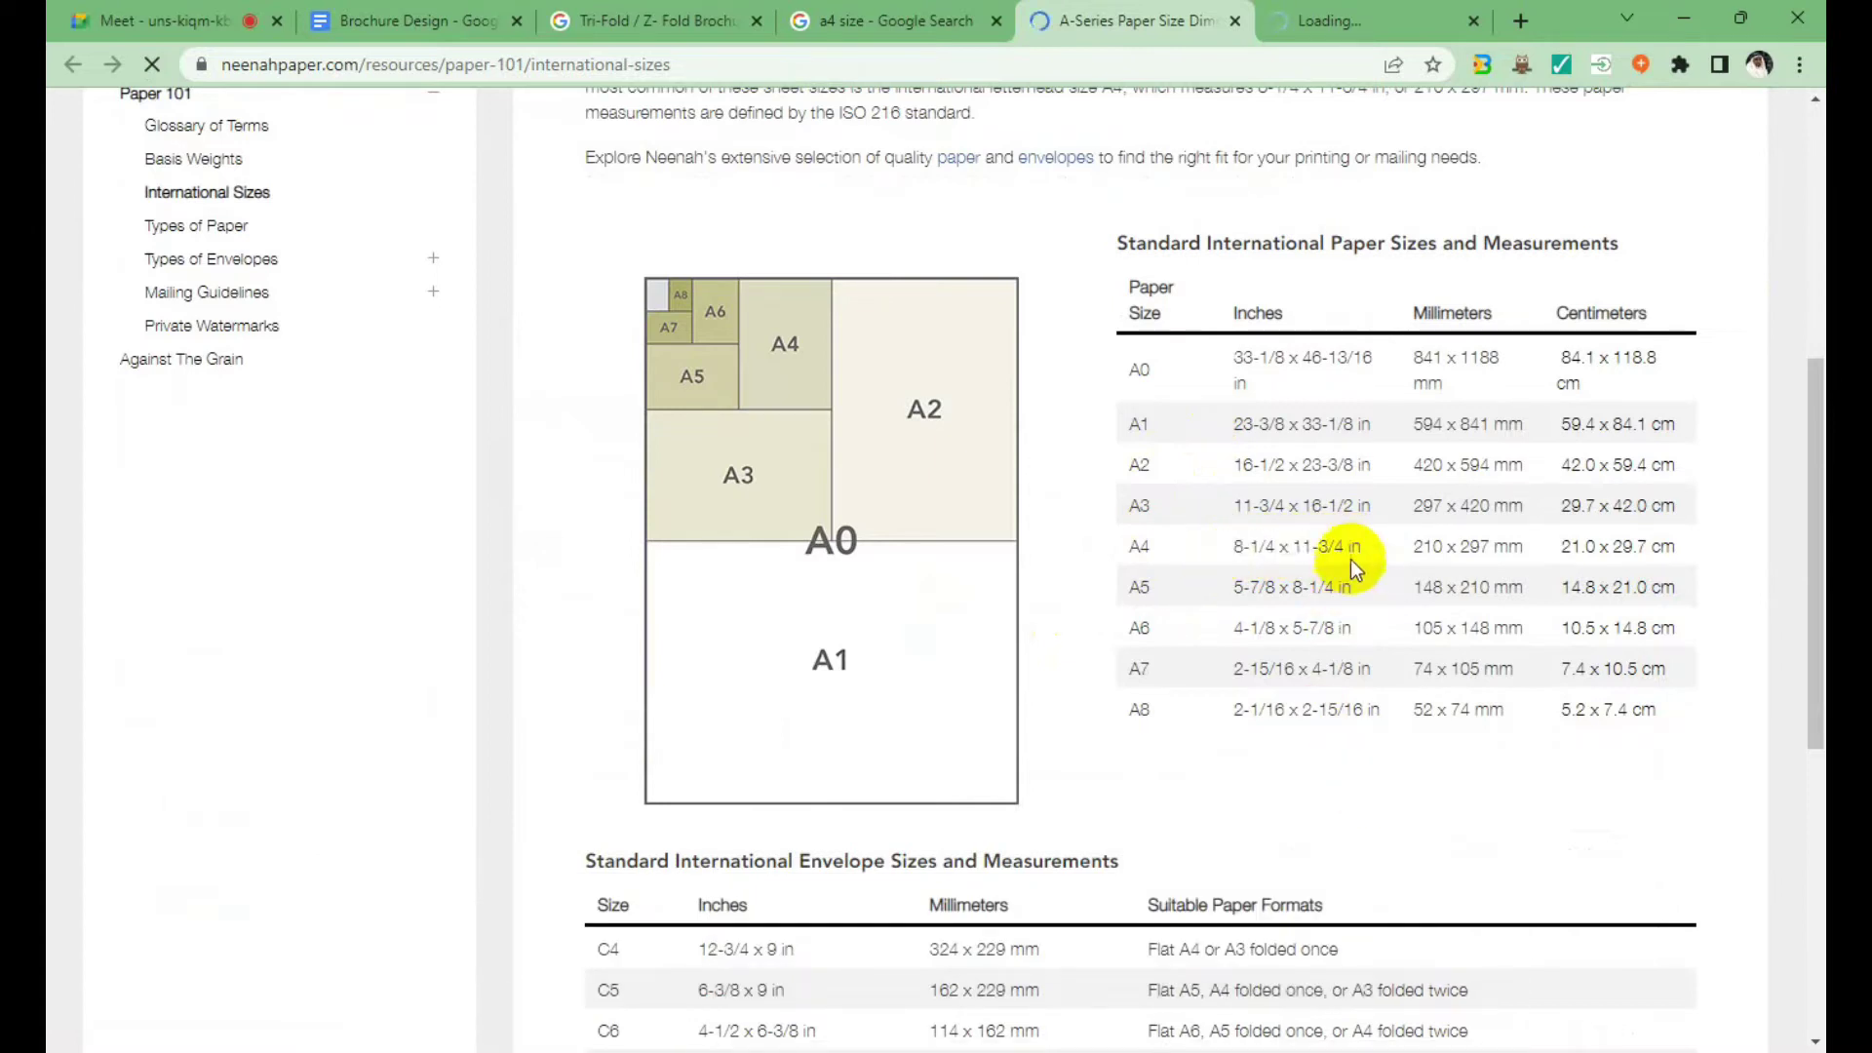
drag(1360, 548, 1214, 546)
click(1196, 784)
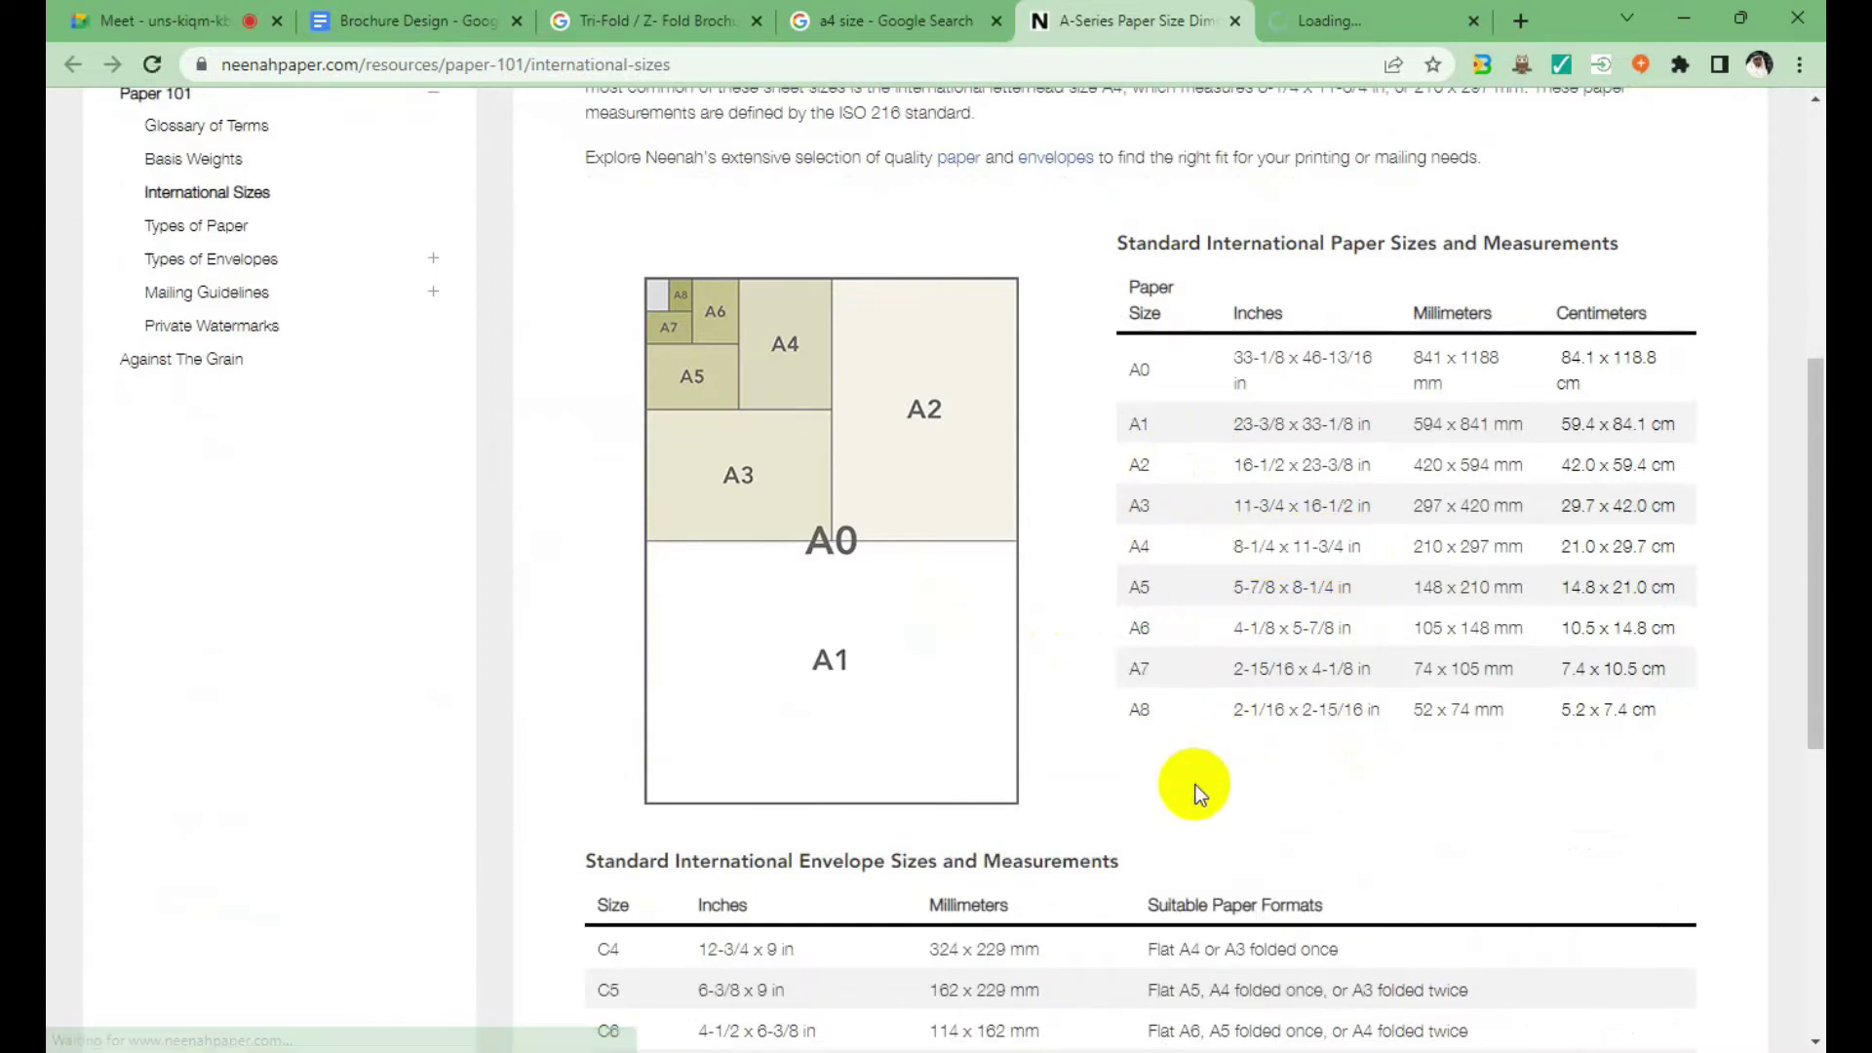
scroll(1044, 572, down, 3)
scroll(1044, 572, down, 4)
scroll(1170, 544, up, 4)
scroll(1238, 556, up, 3)
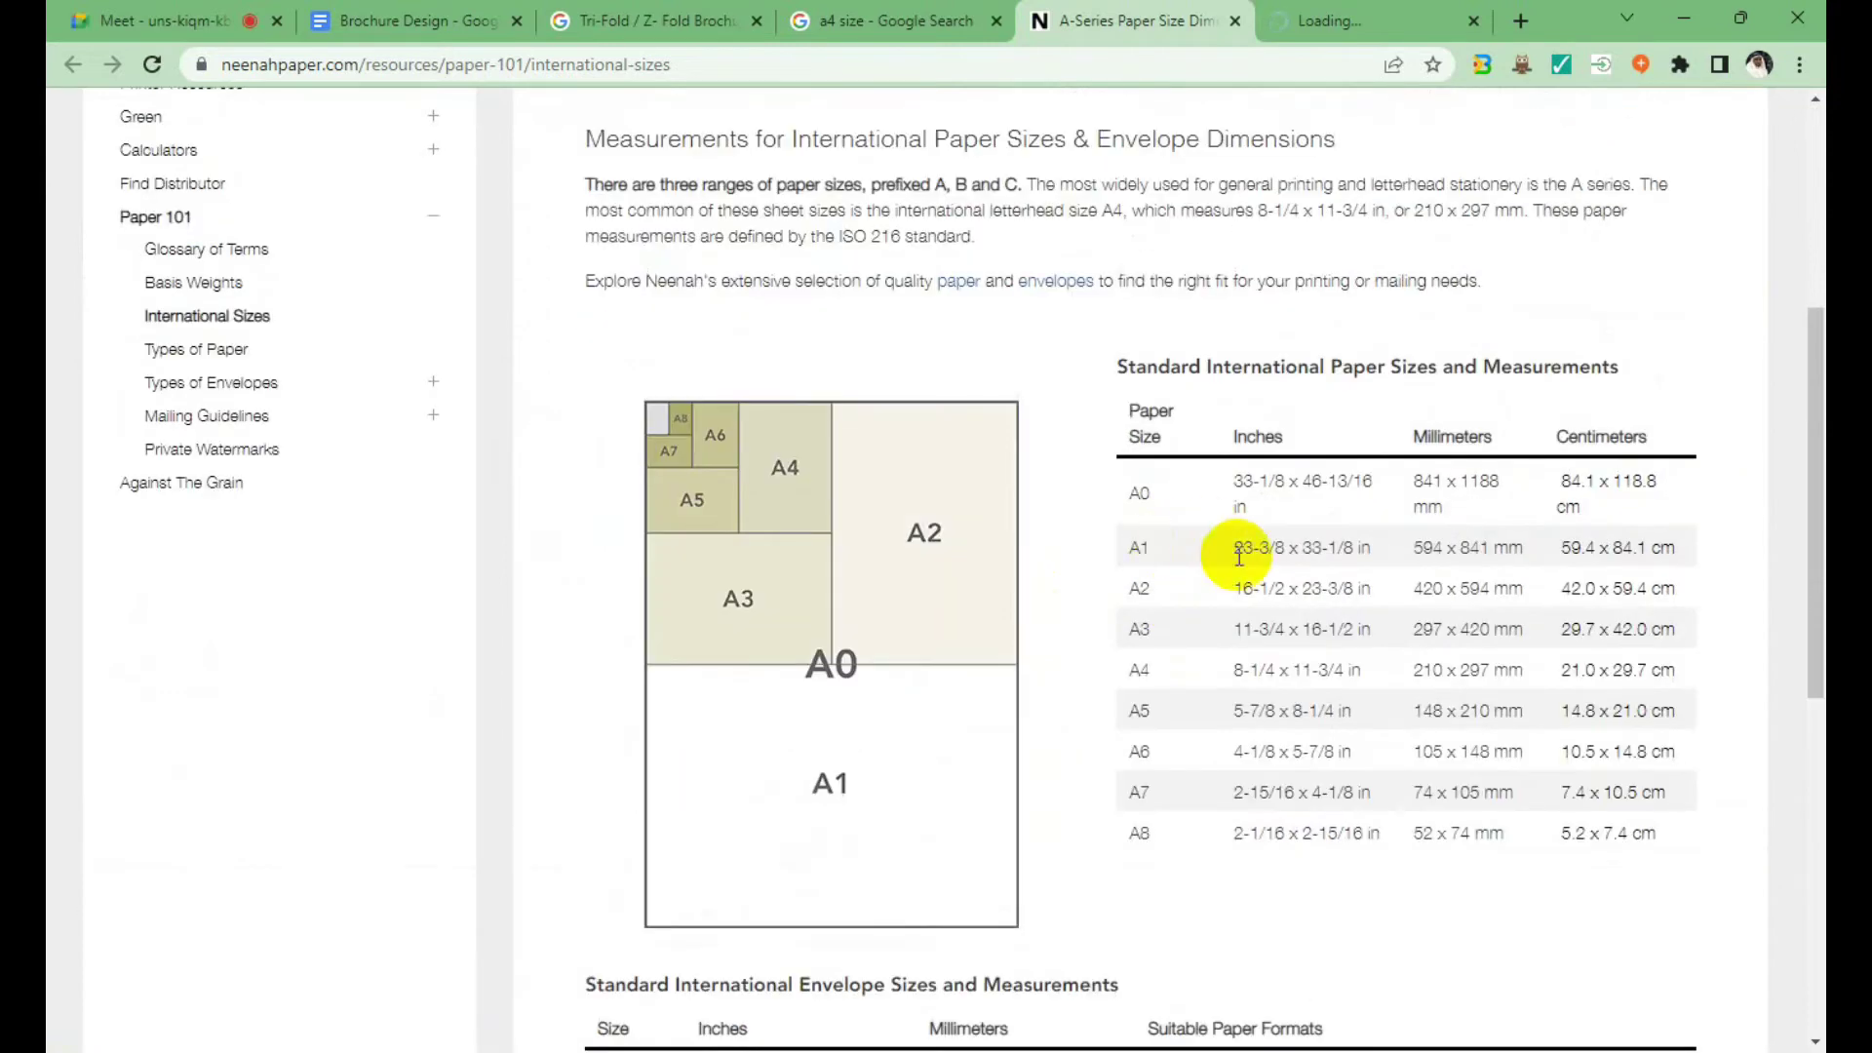
scroll(1240, 541, down, 1)
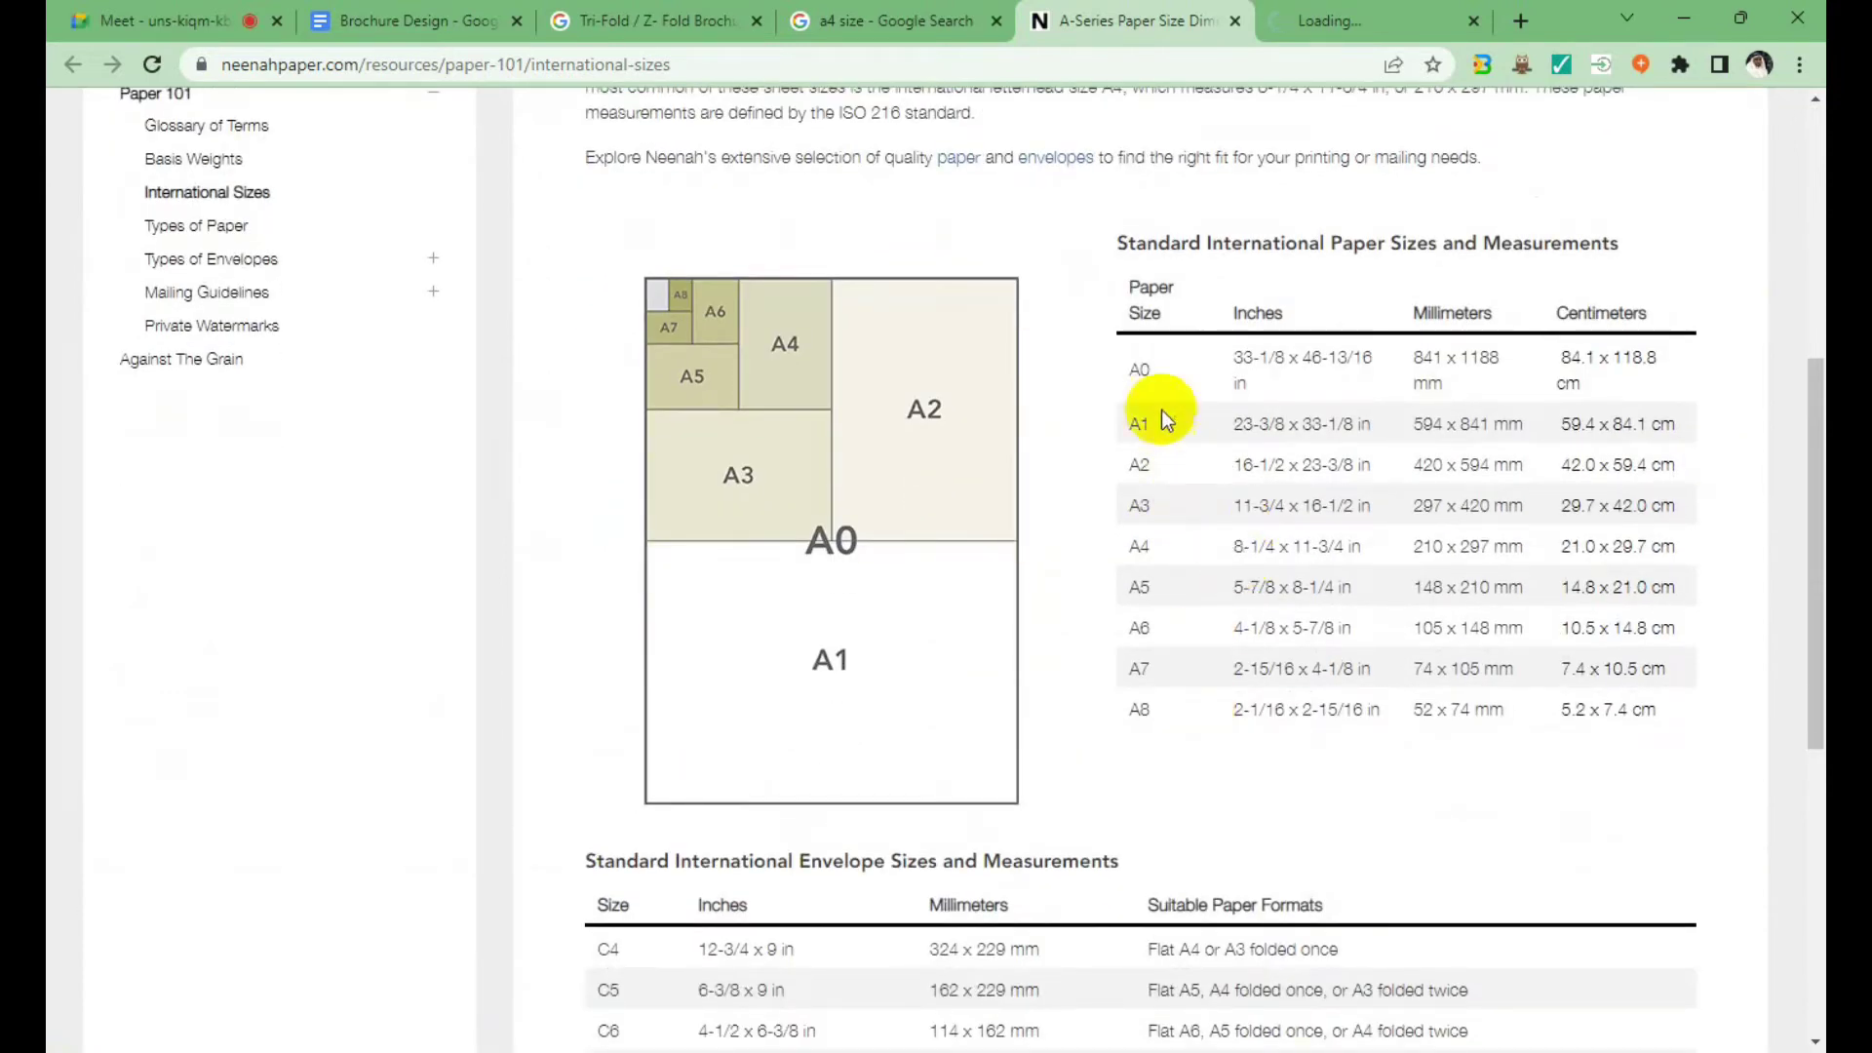
drag(1233, 720, 1378, 721)
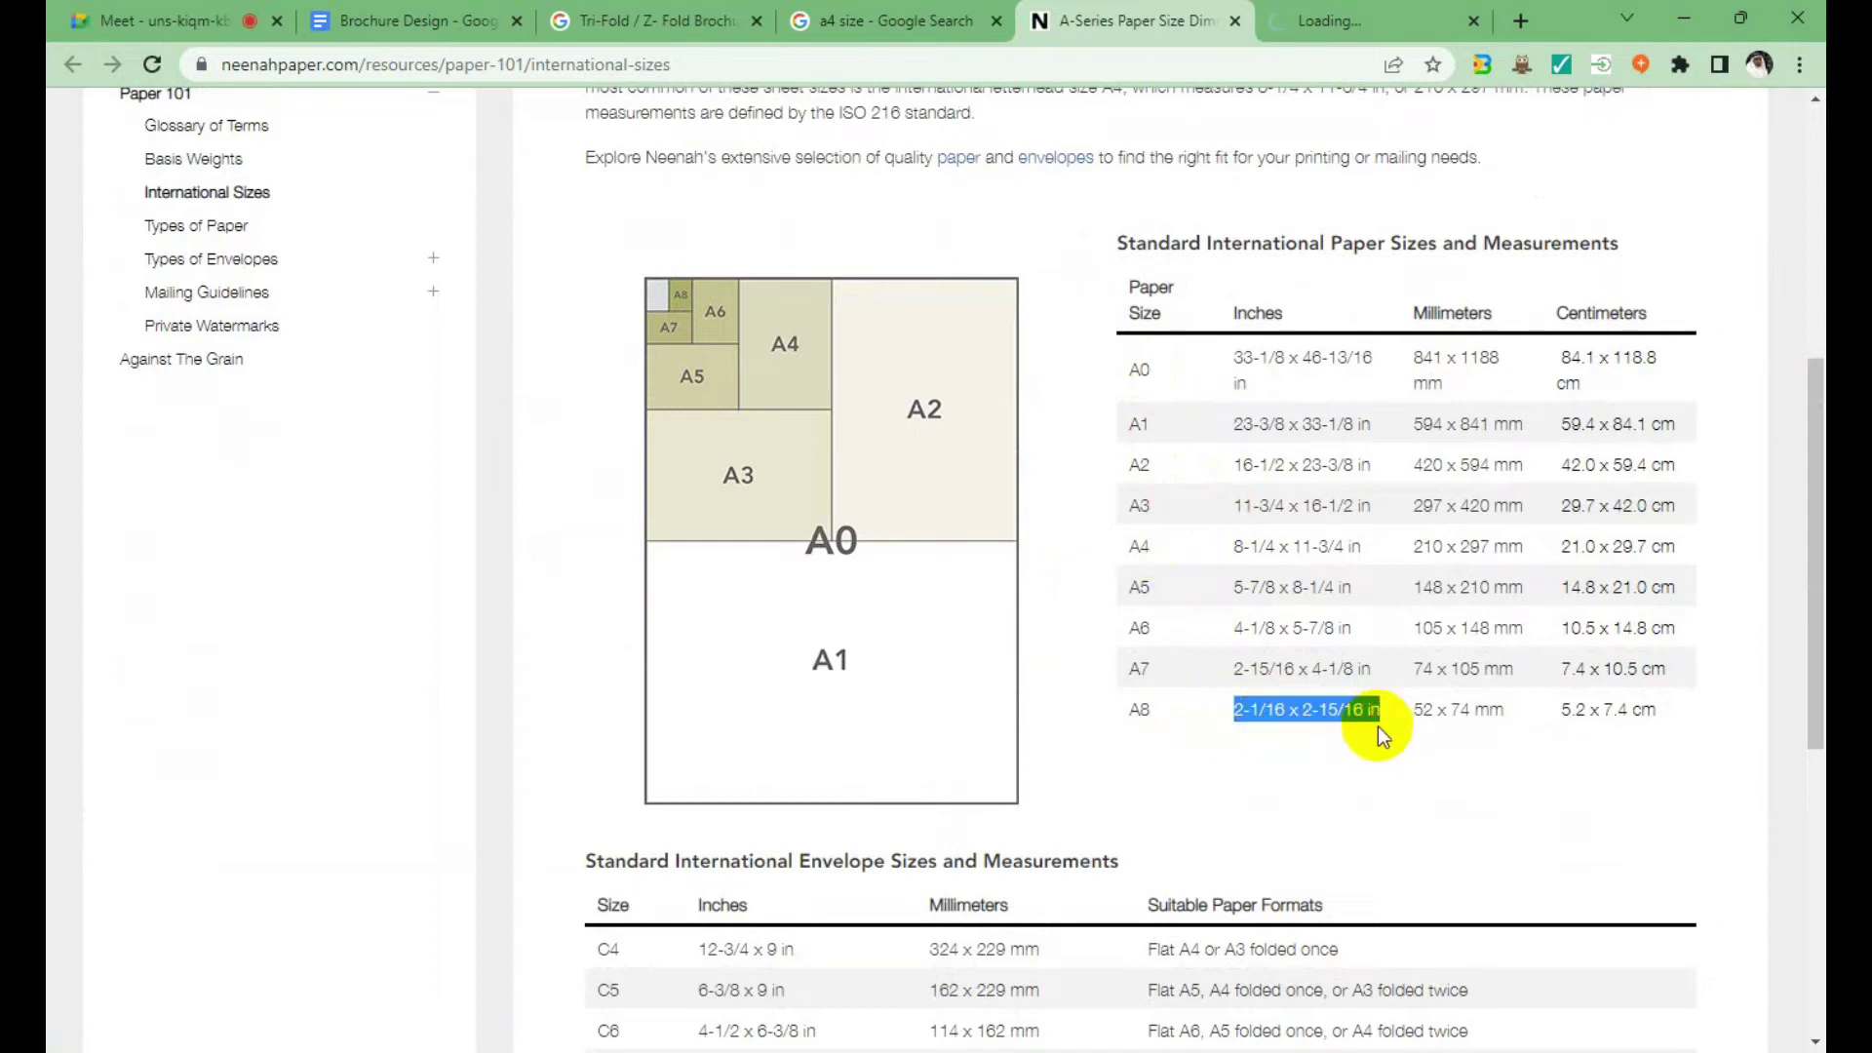
click(1244, 774)
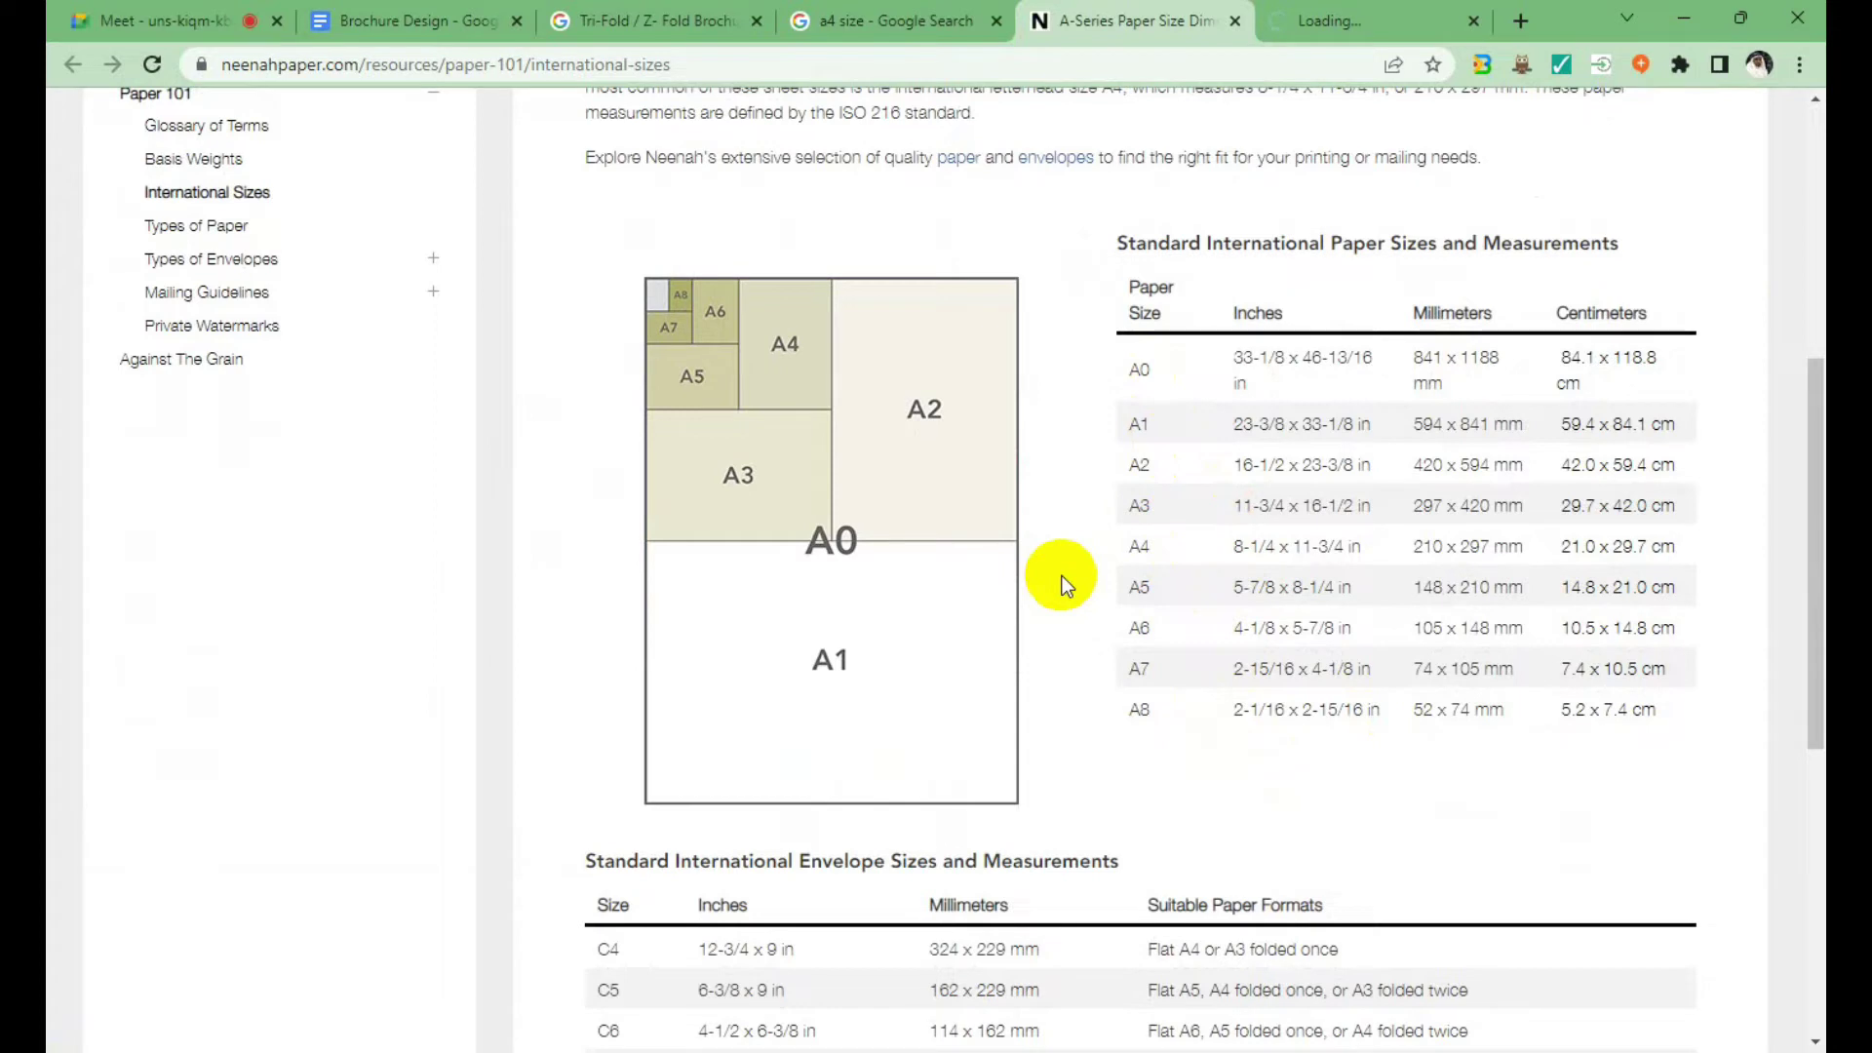
Close the Neenah page and the failed doxdirect page, returning to the 'a4 size' results.
scroll(1065, 583, down, 3)
scroll(1065, 577, down, 4)
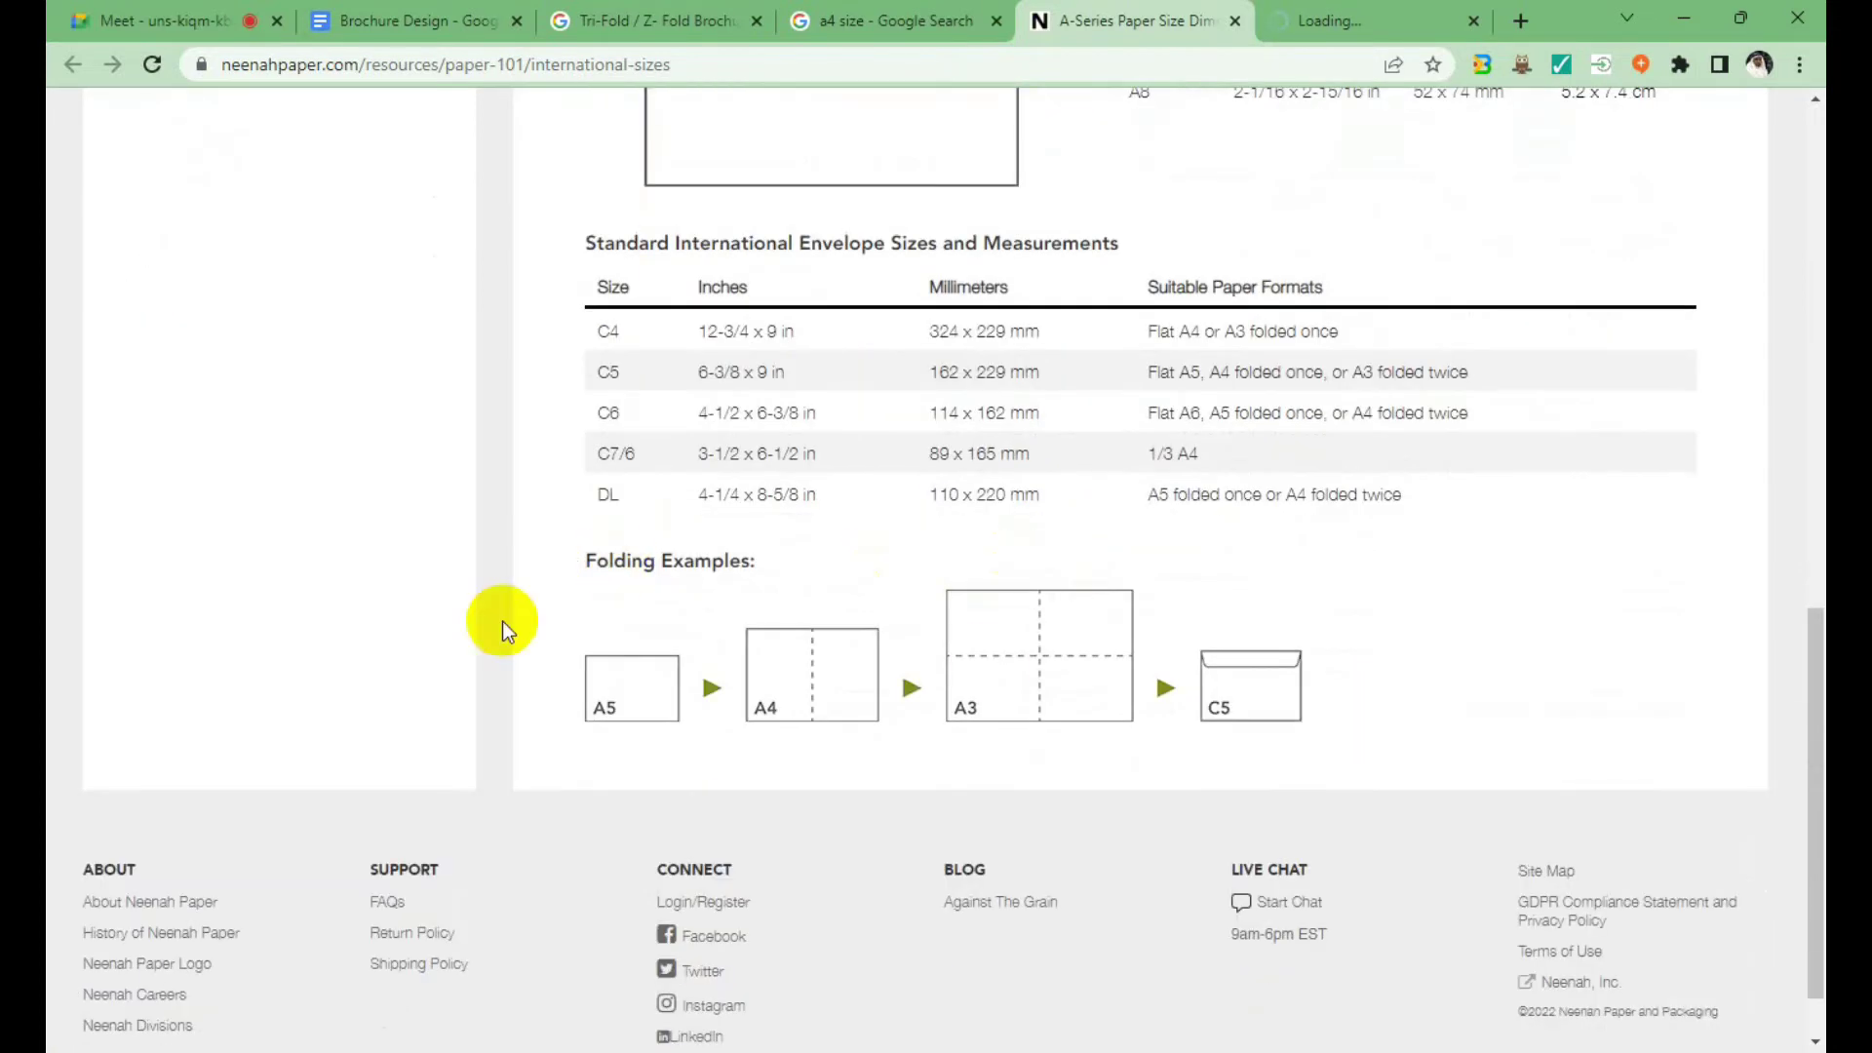
scroll(998, 653, up, 1)
scroll(997, 652, up, 5)
scroll(993, 495, up, 7)
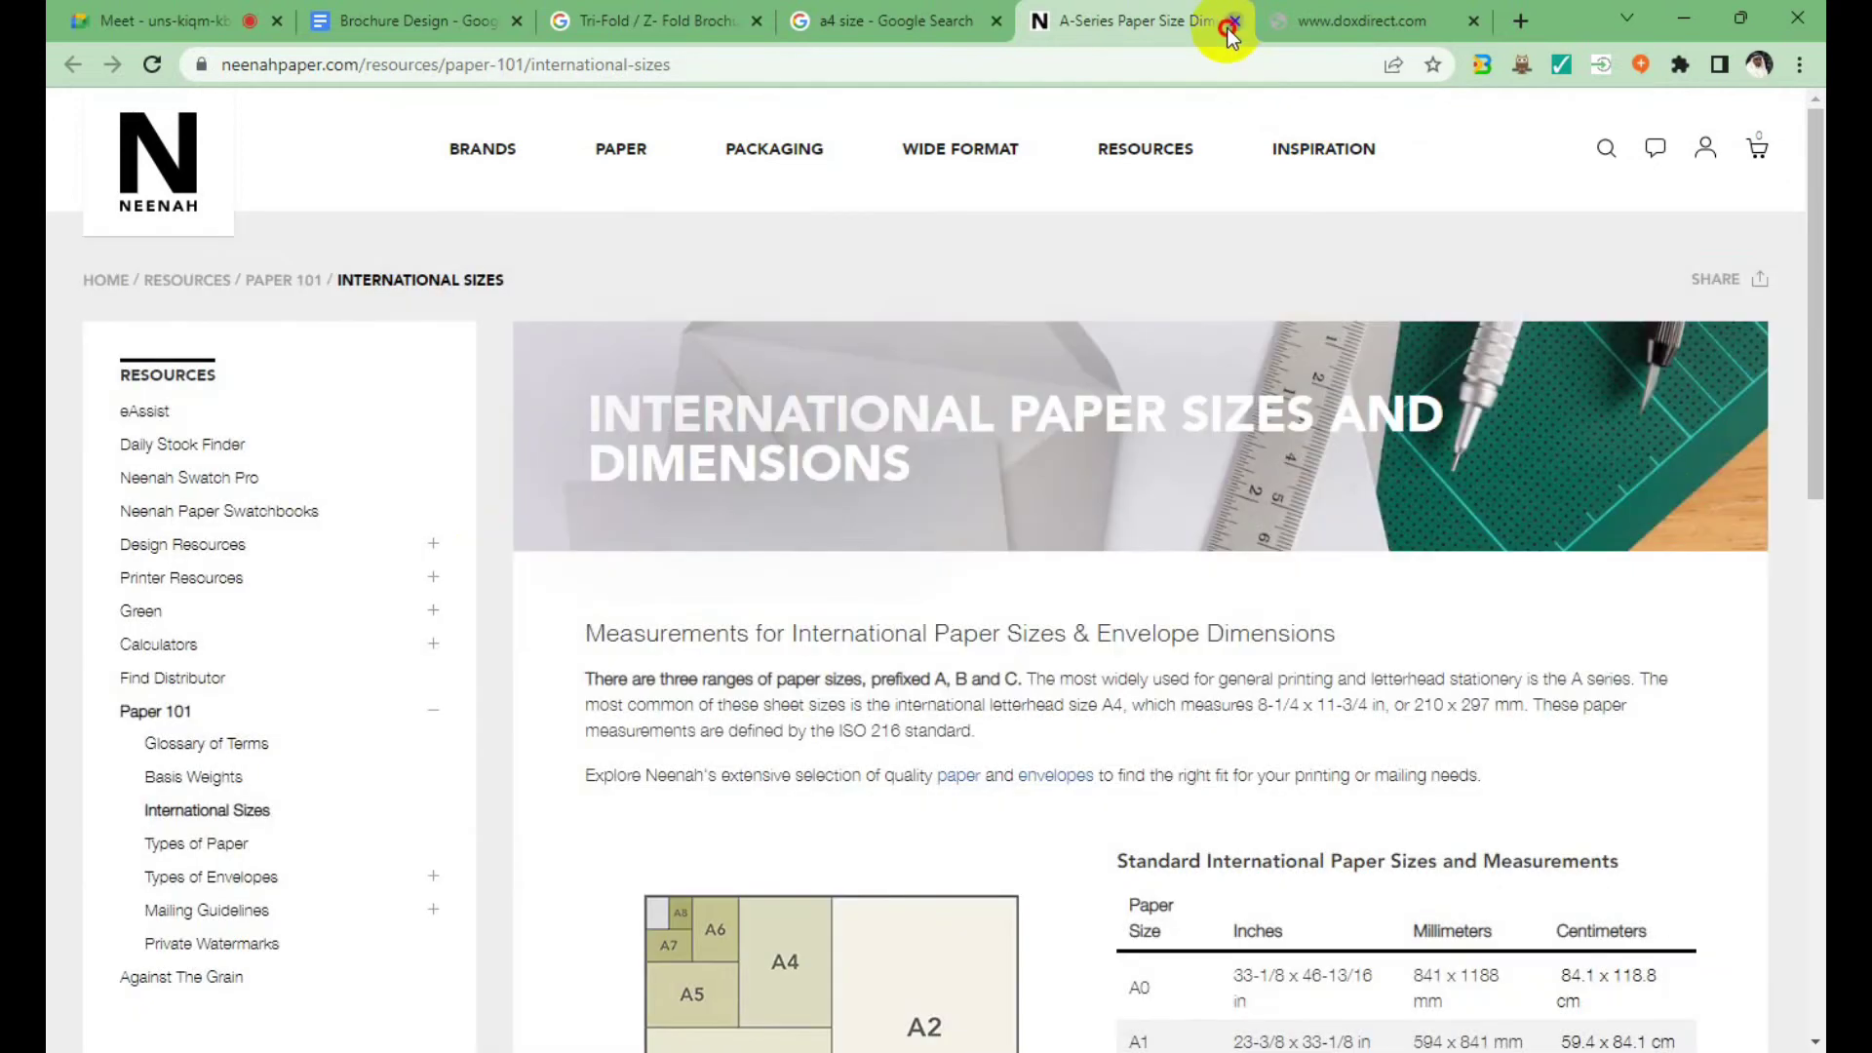
click(1233, 23)
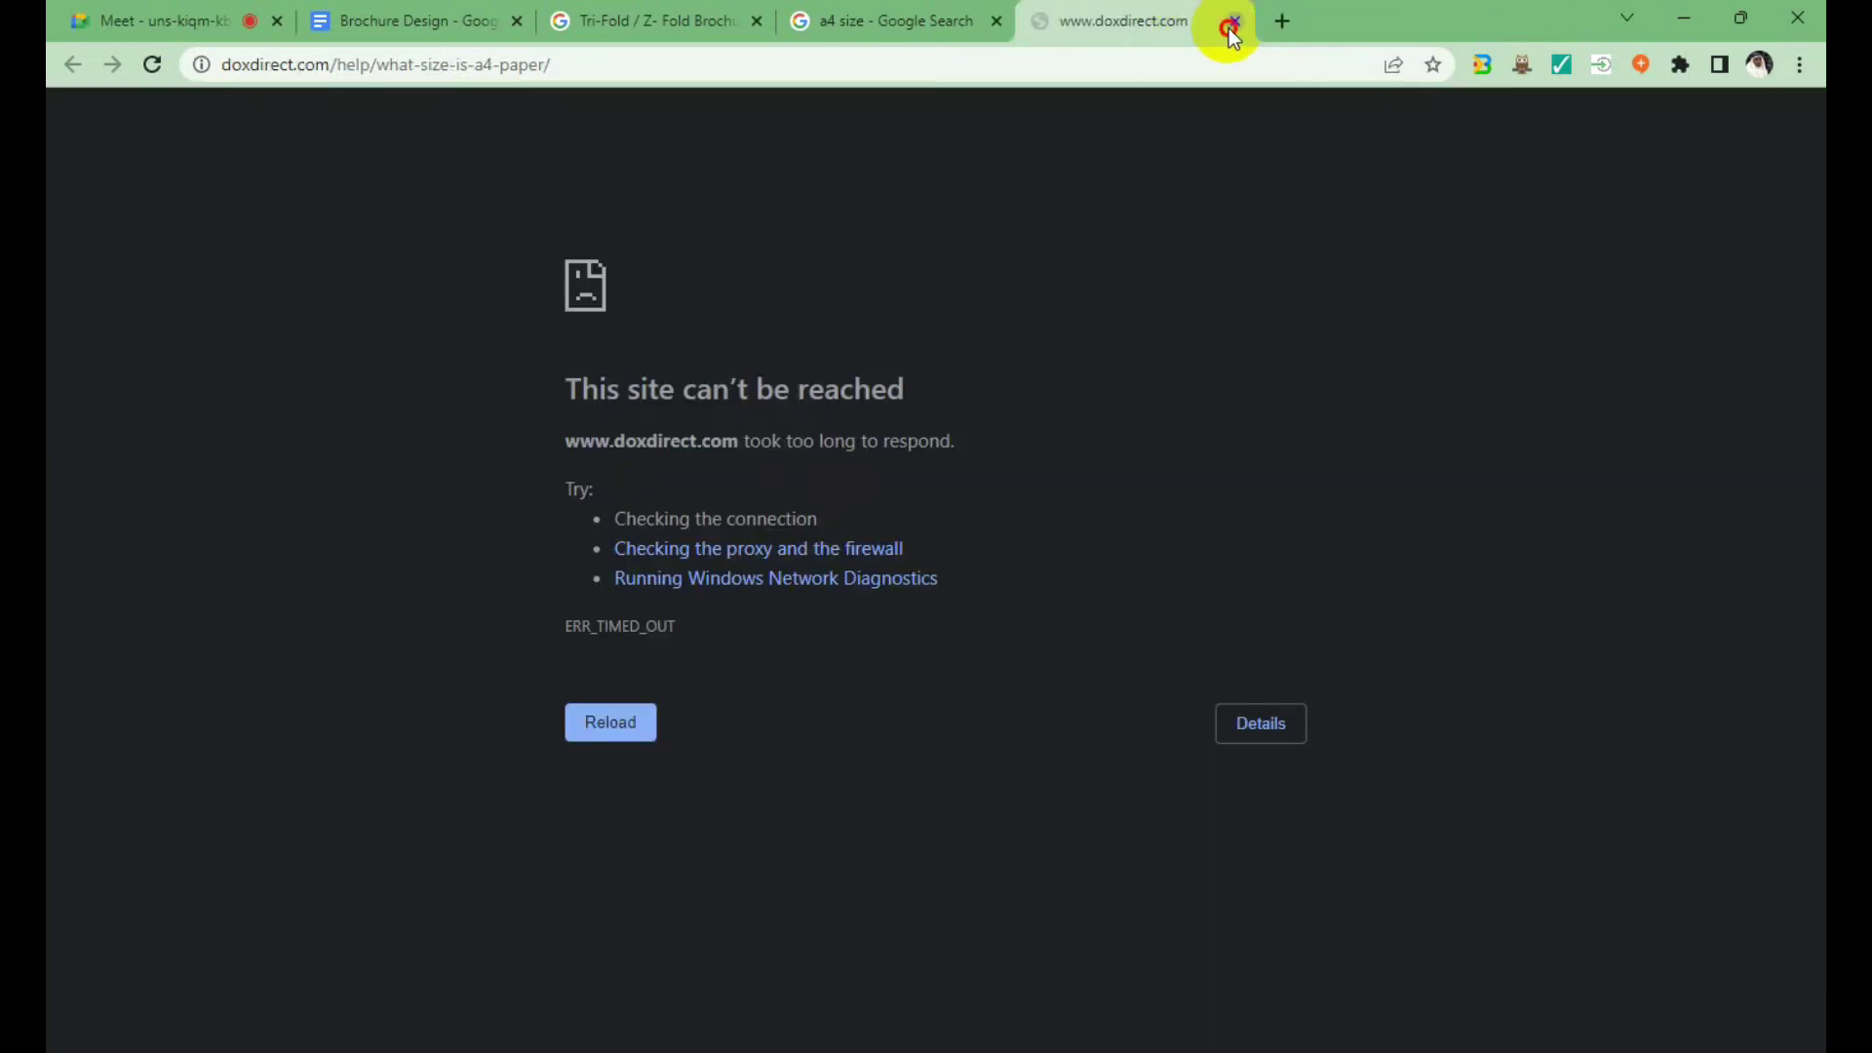
click(1233, 23)
scroll(1228, 481, down, 5)
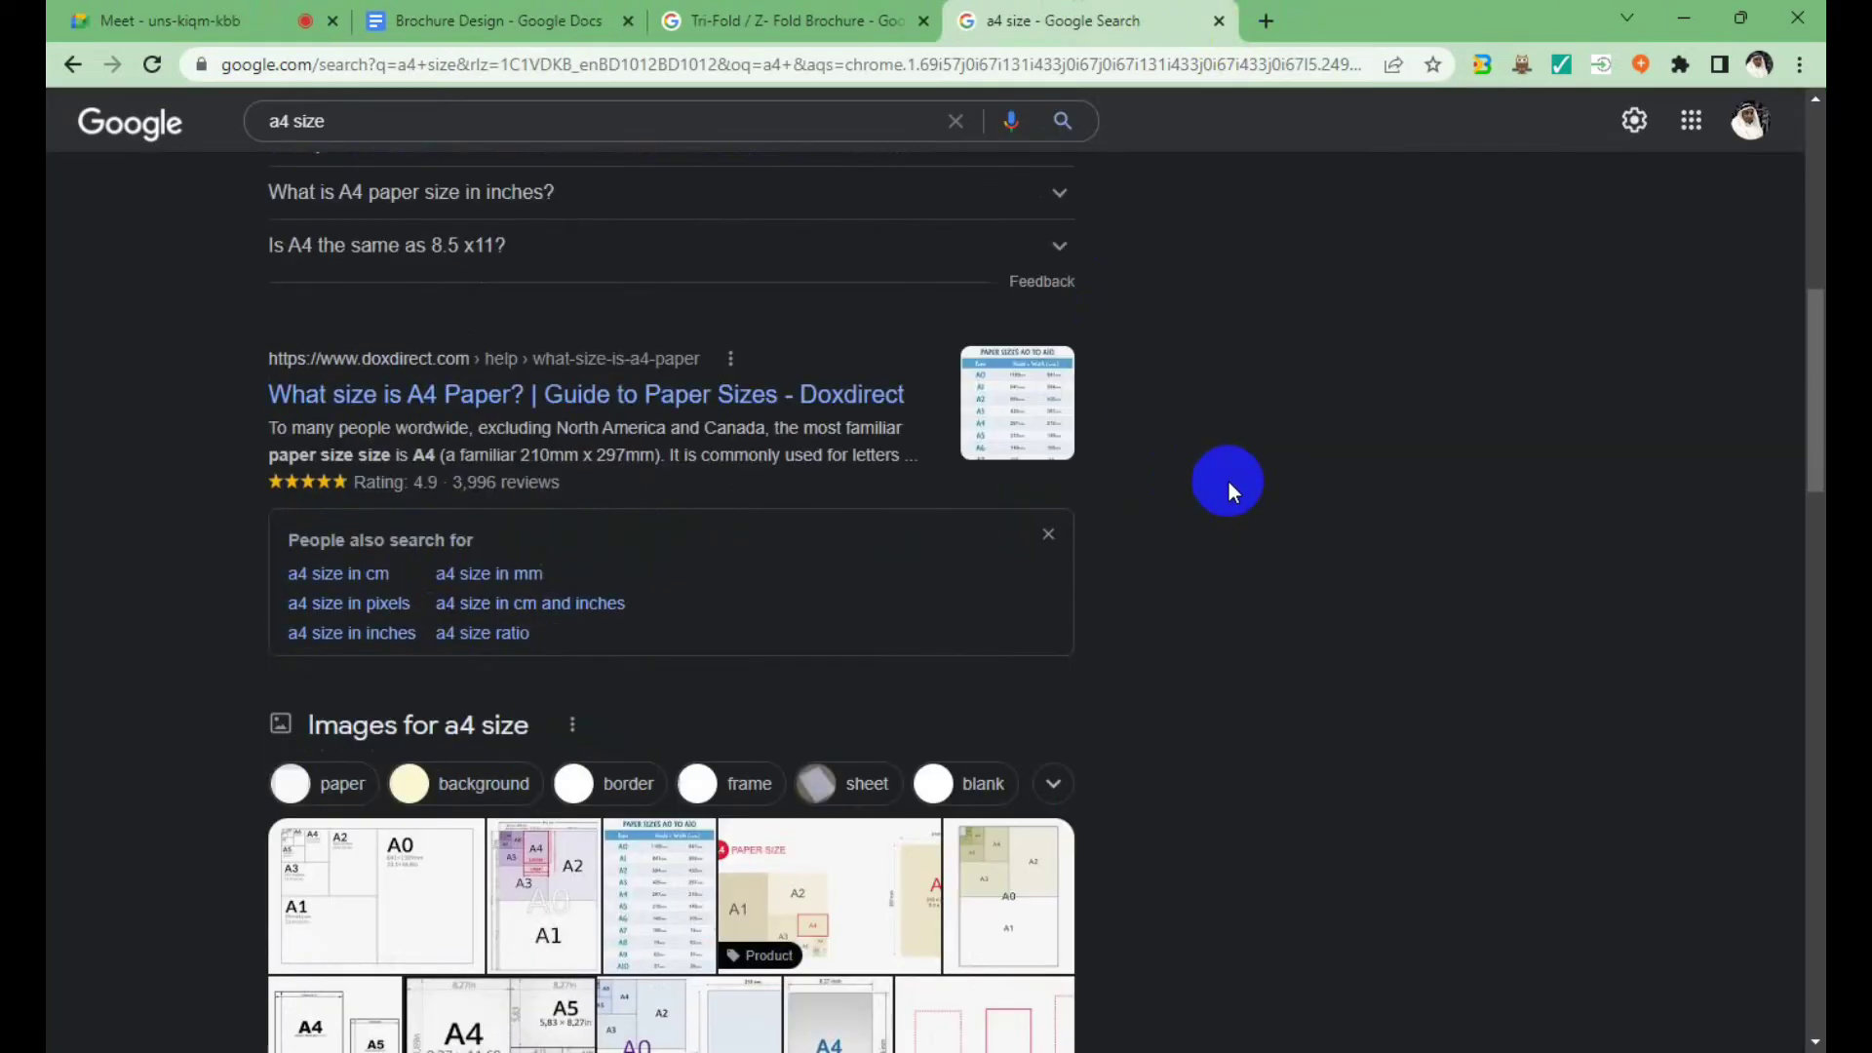
scroll(1229, 482, down, 3)
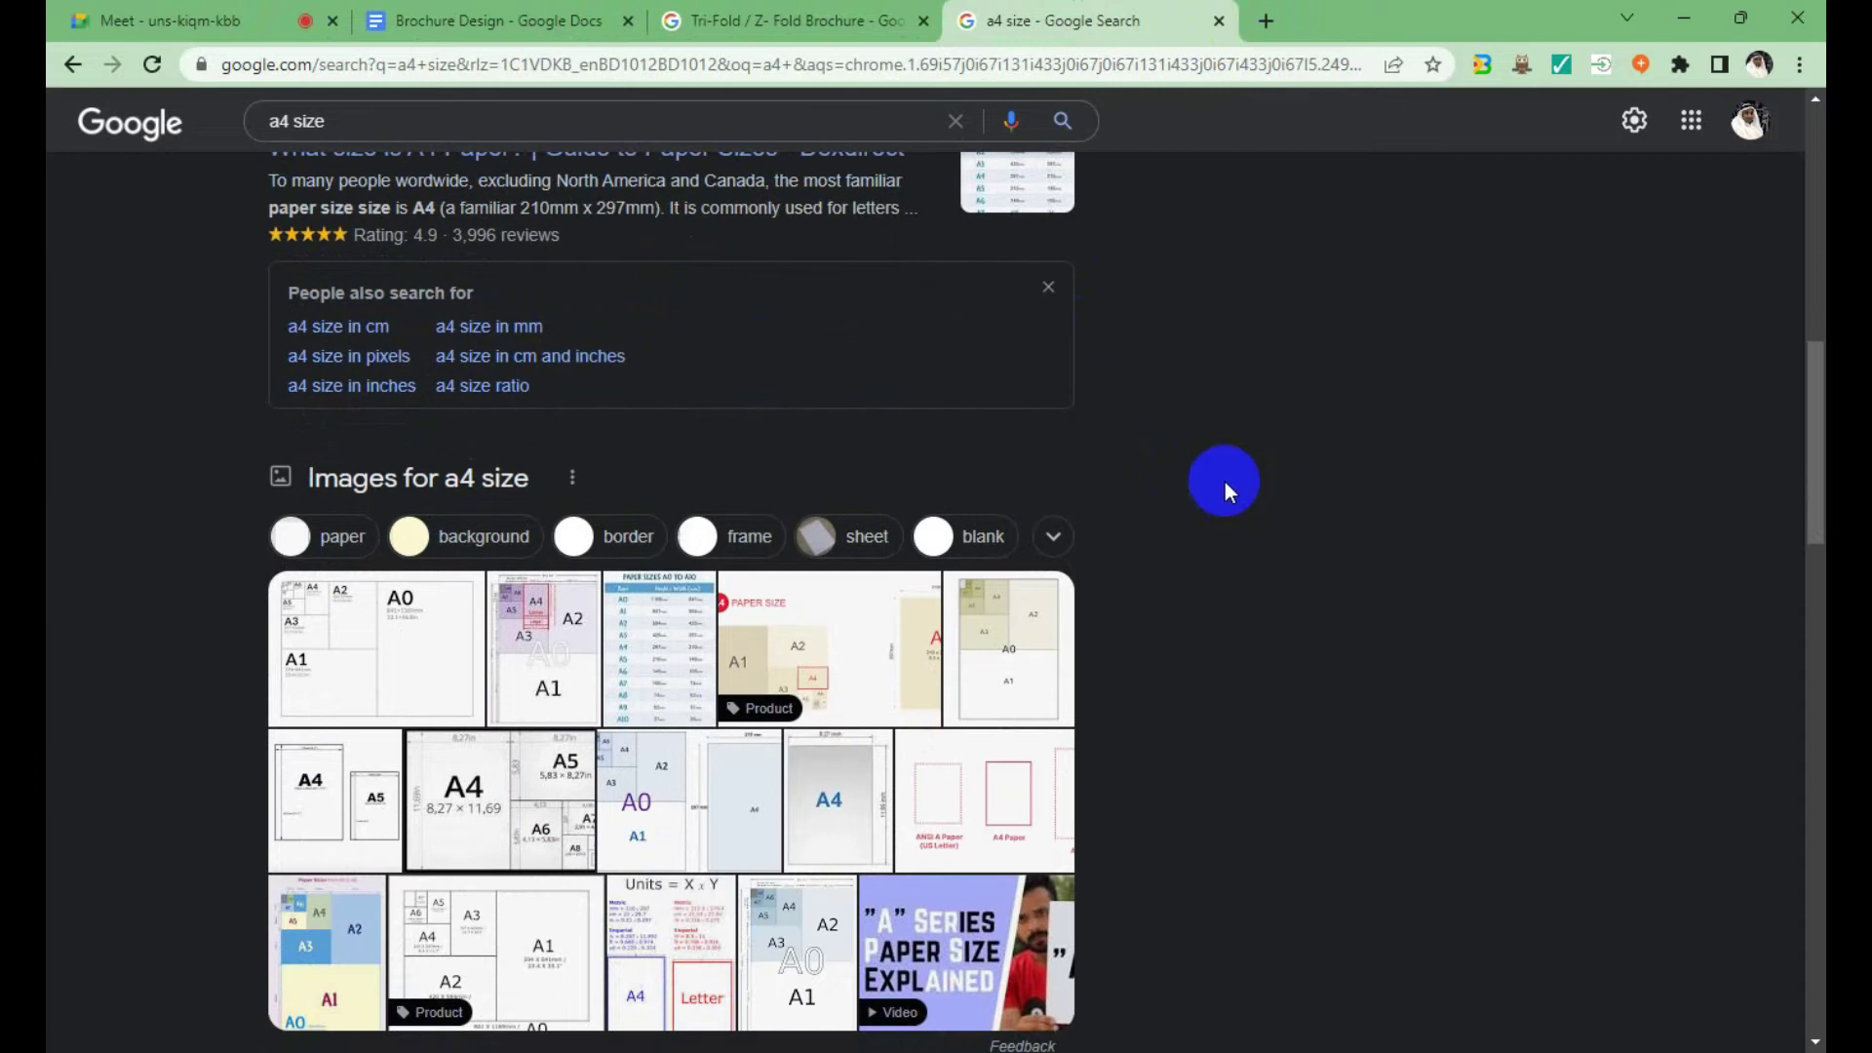
Add 'Hight 8.27' and 'Width 11.69' lines under 'Landscape Mode in A4'.
click(527, 20)
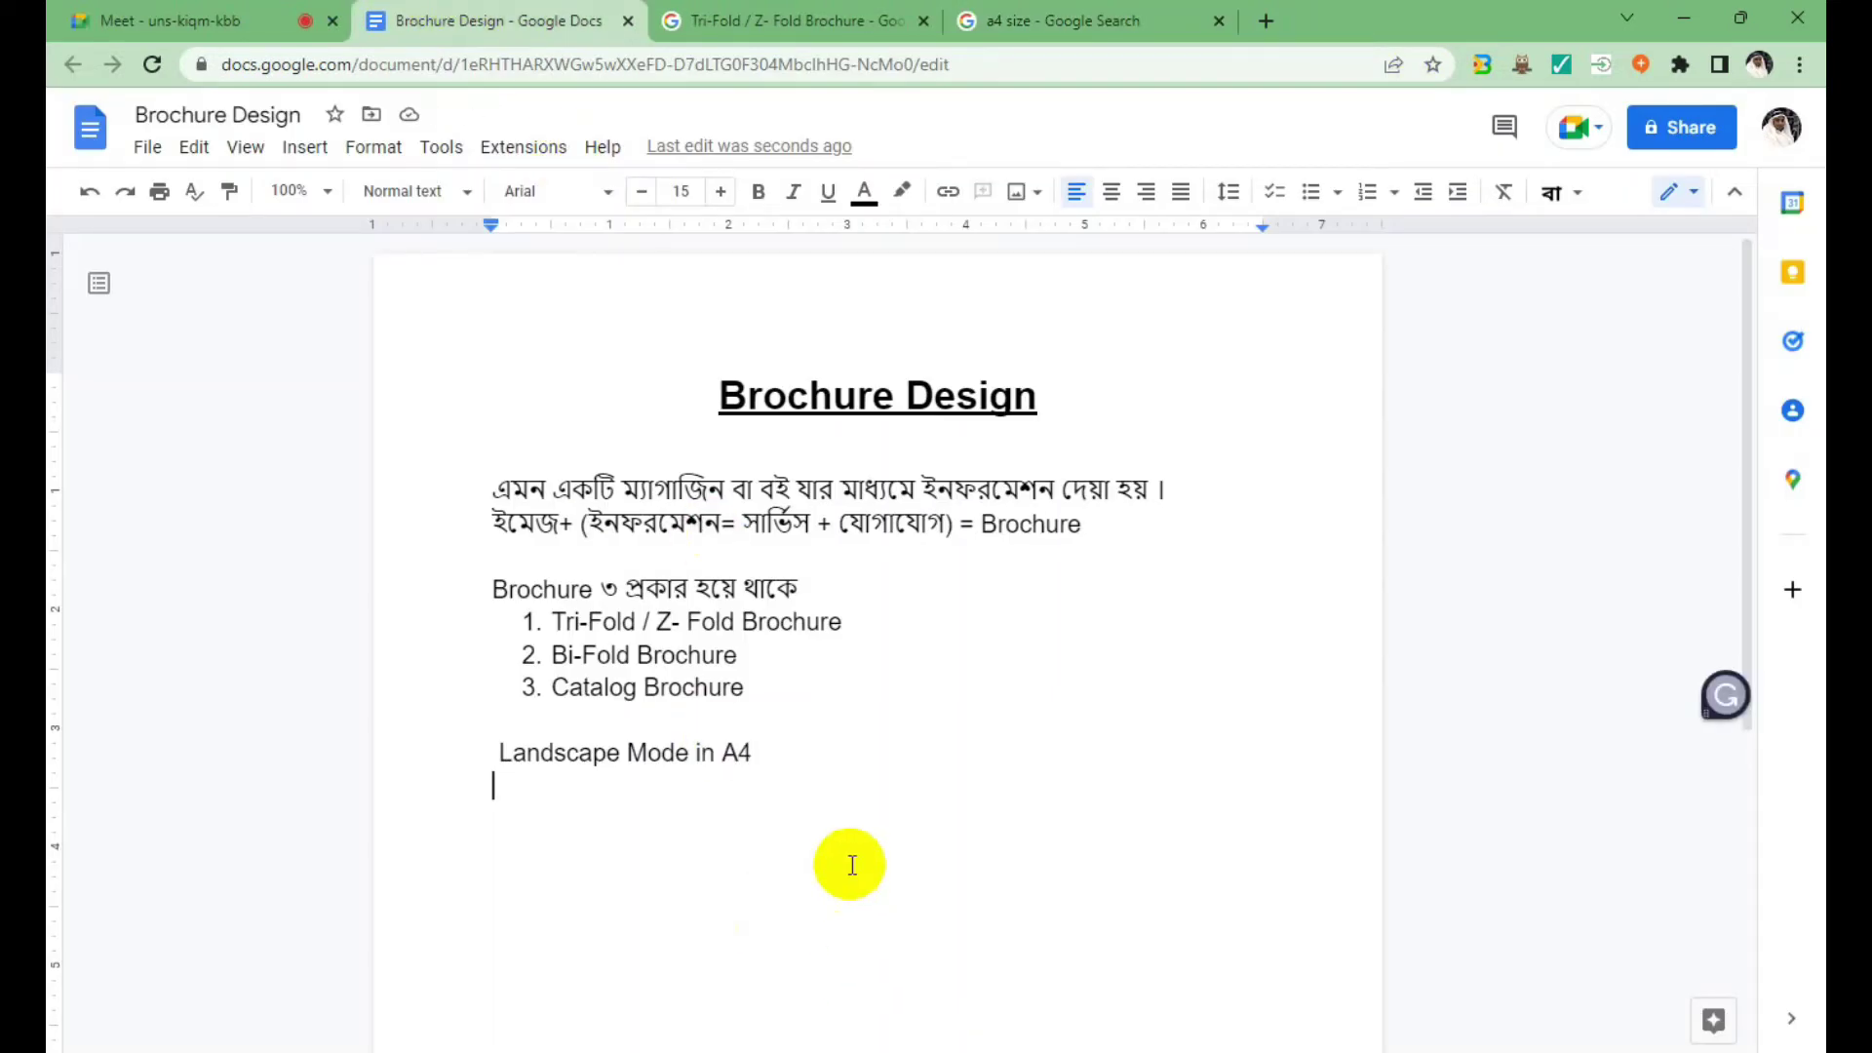
text(8.27)
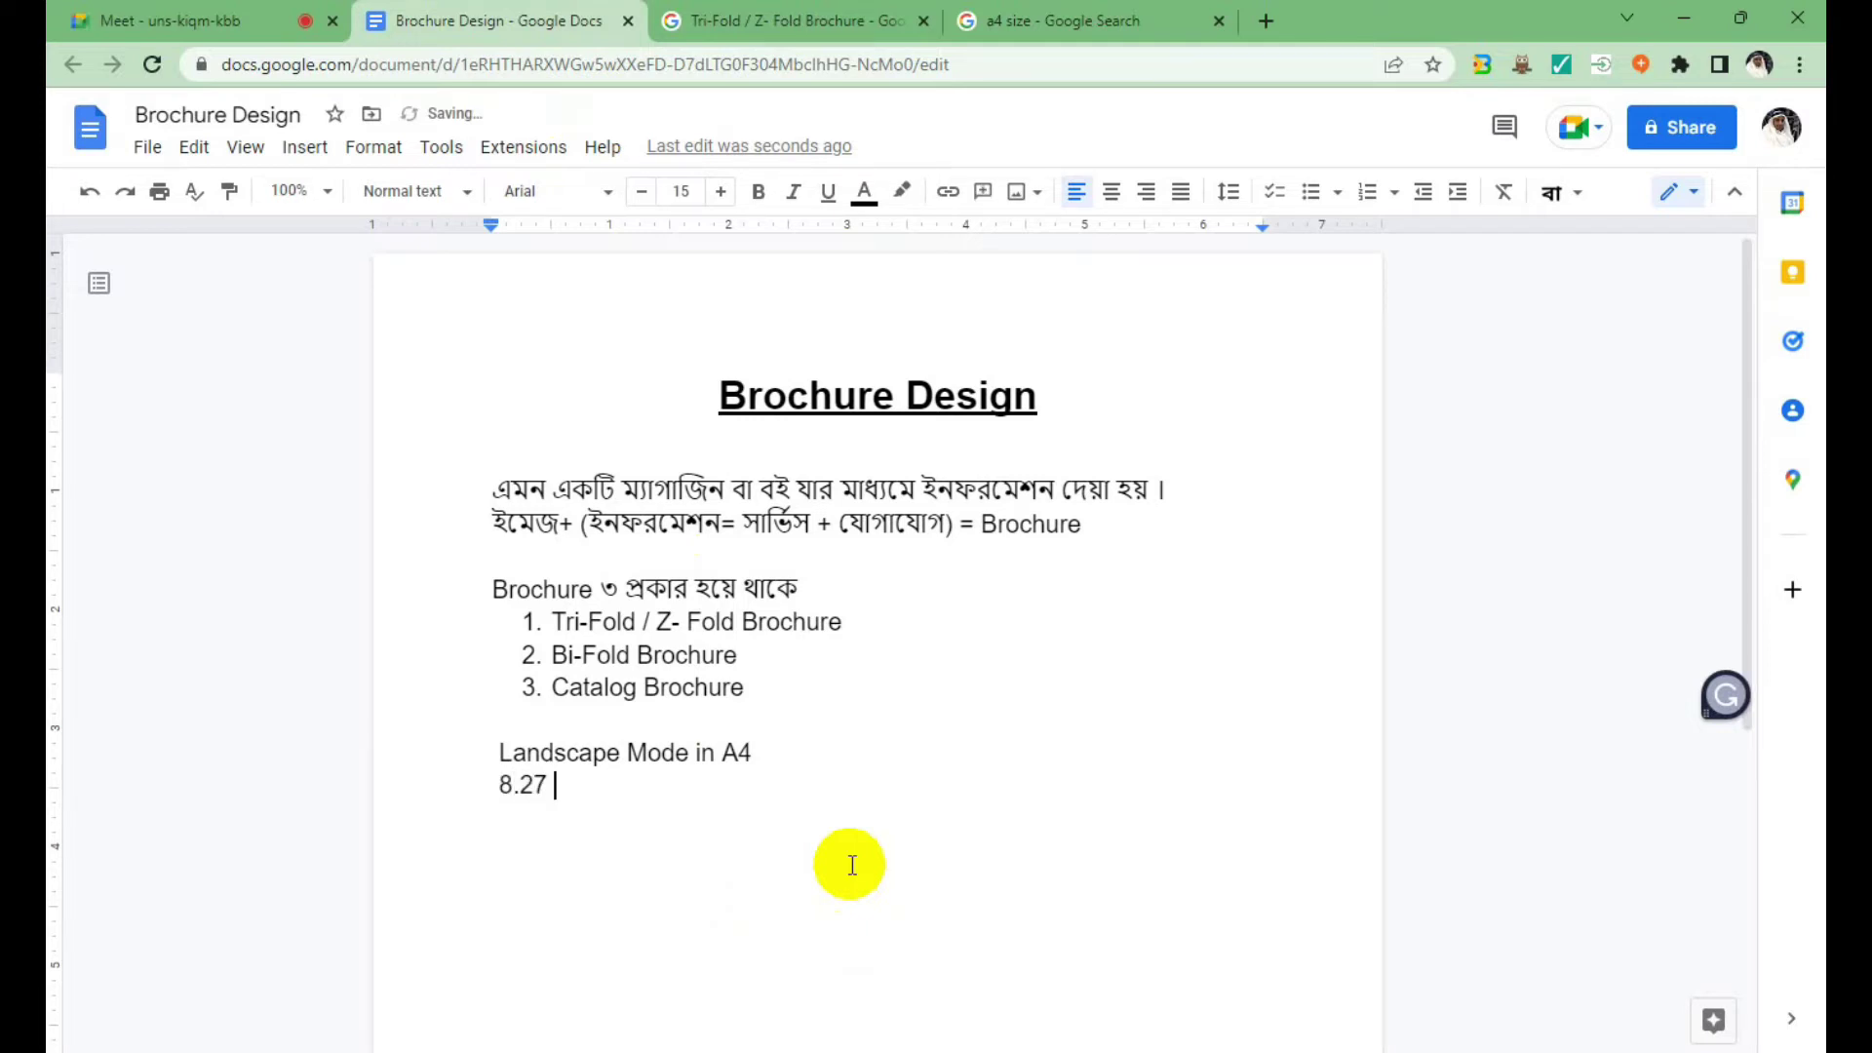
key(Left)
key(Left)
key(Left)
key(Left)
key(Left)
text(hight)
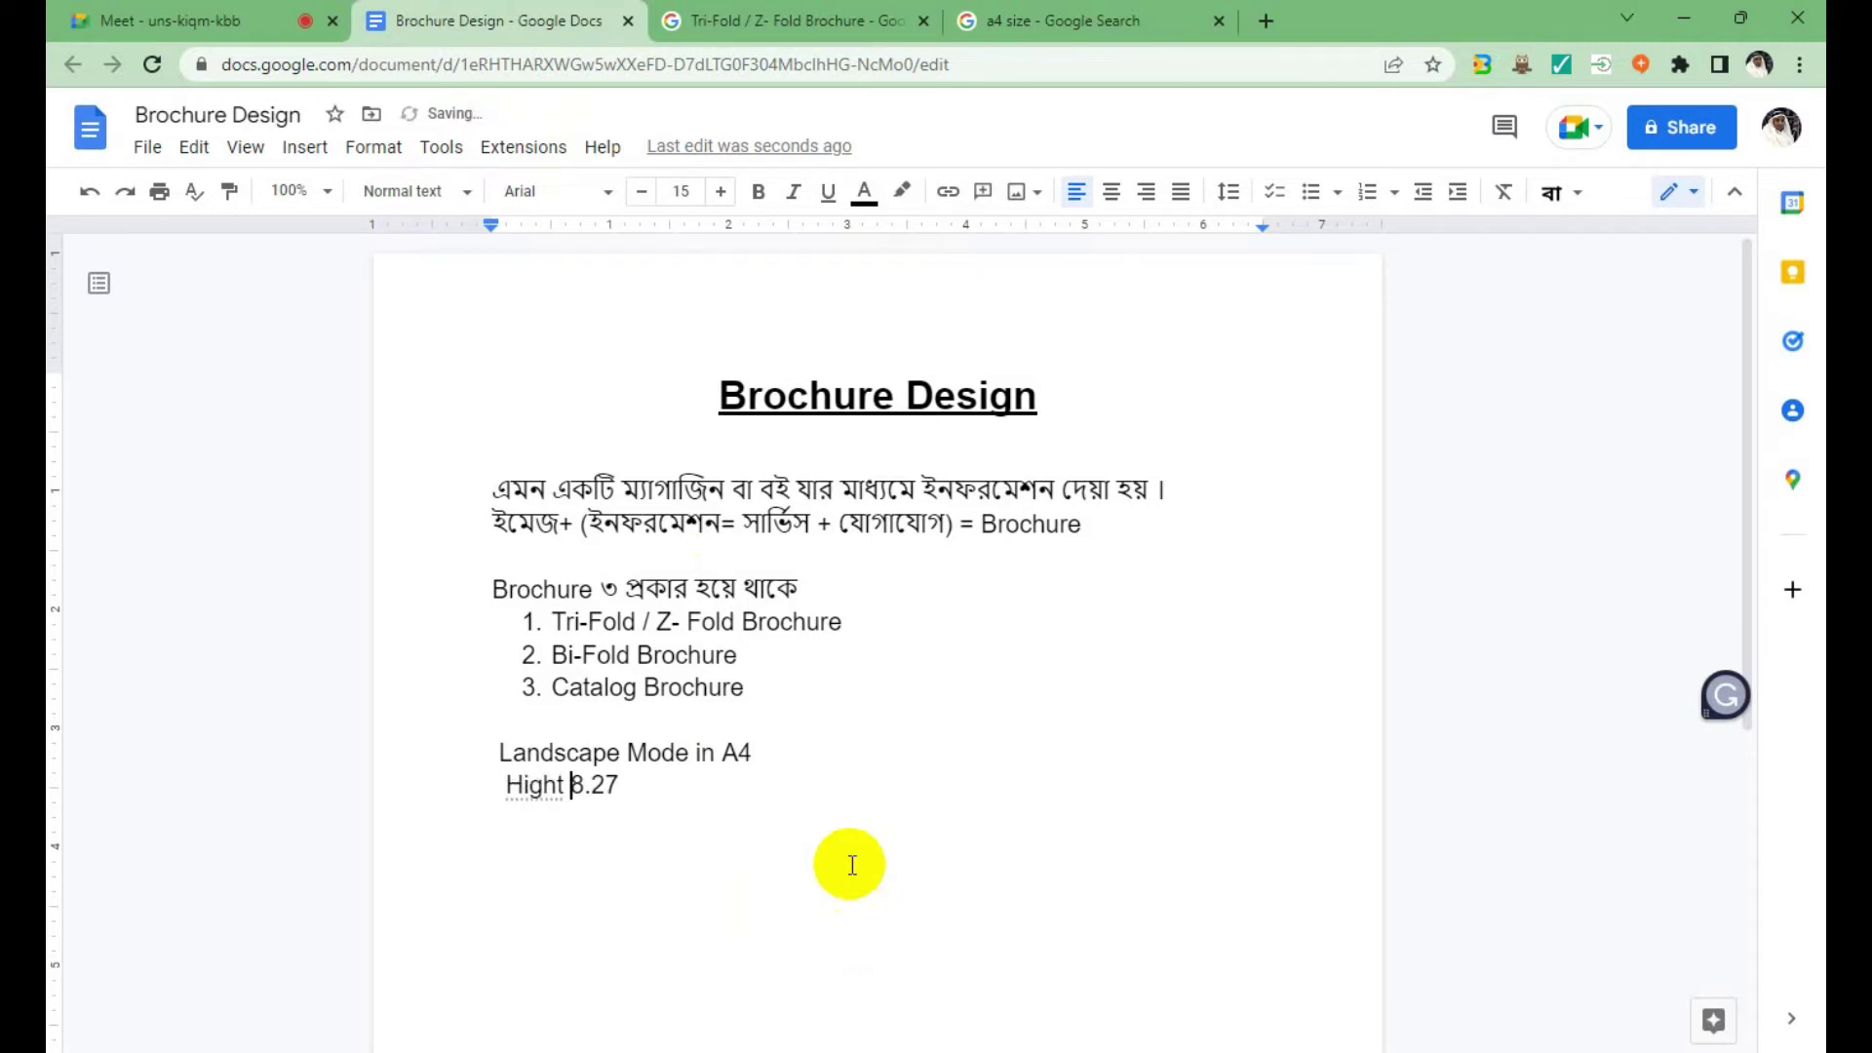
click(639, 788)
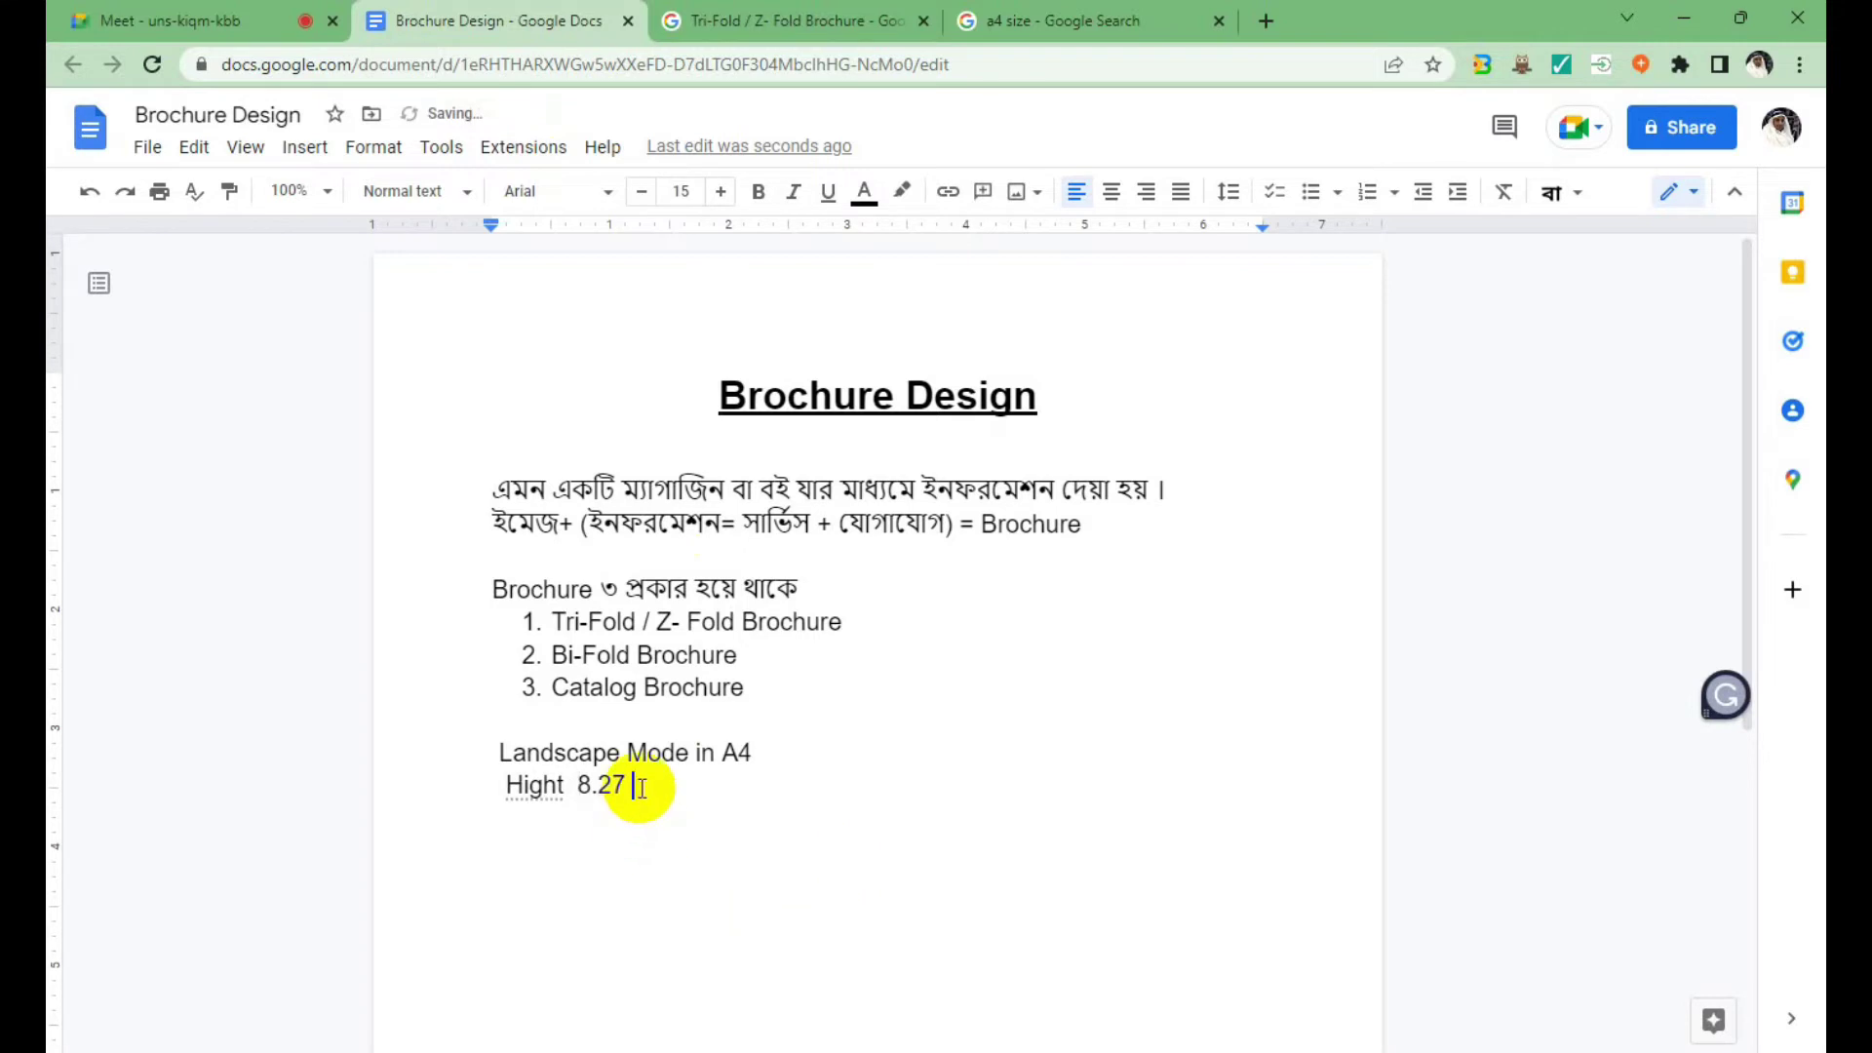
key(Return)
text(width)
text( 11.69)
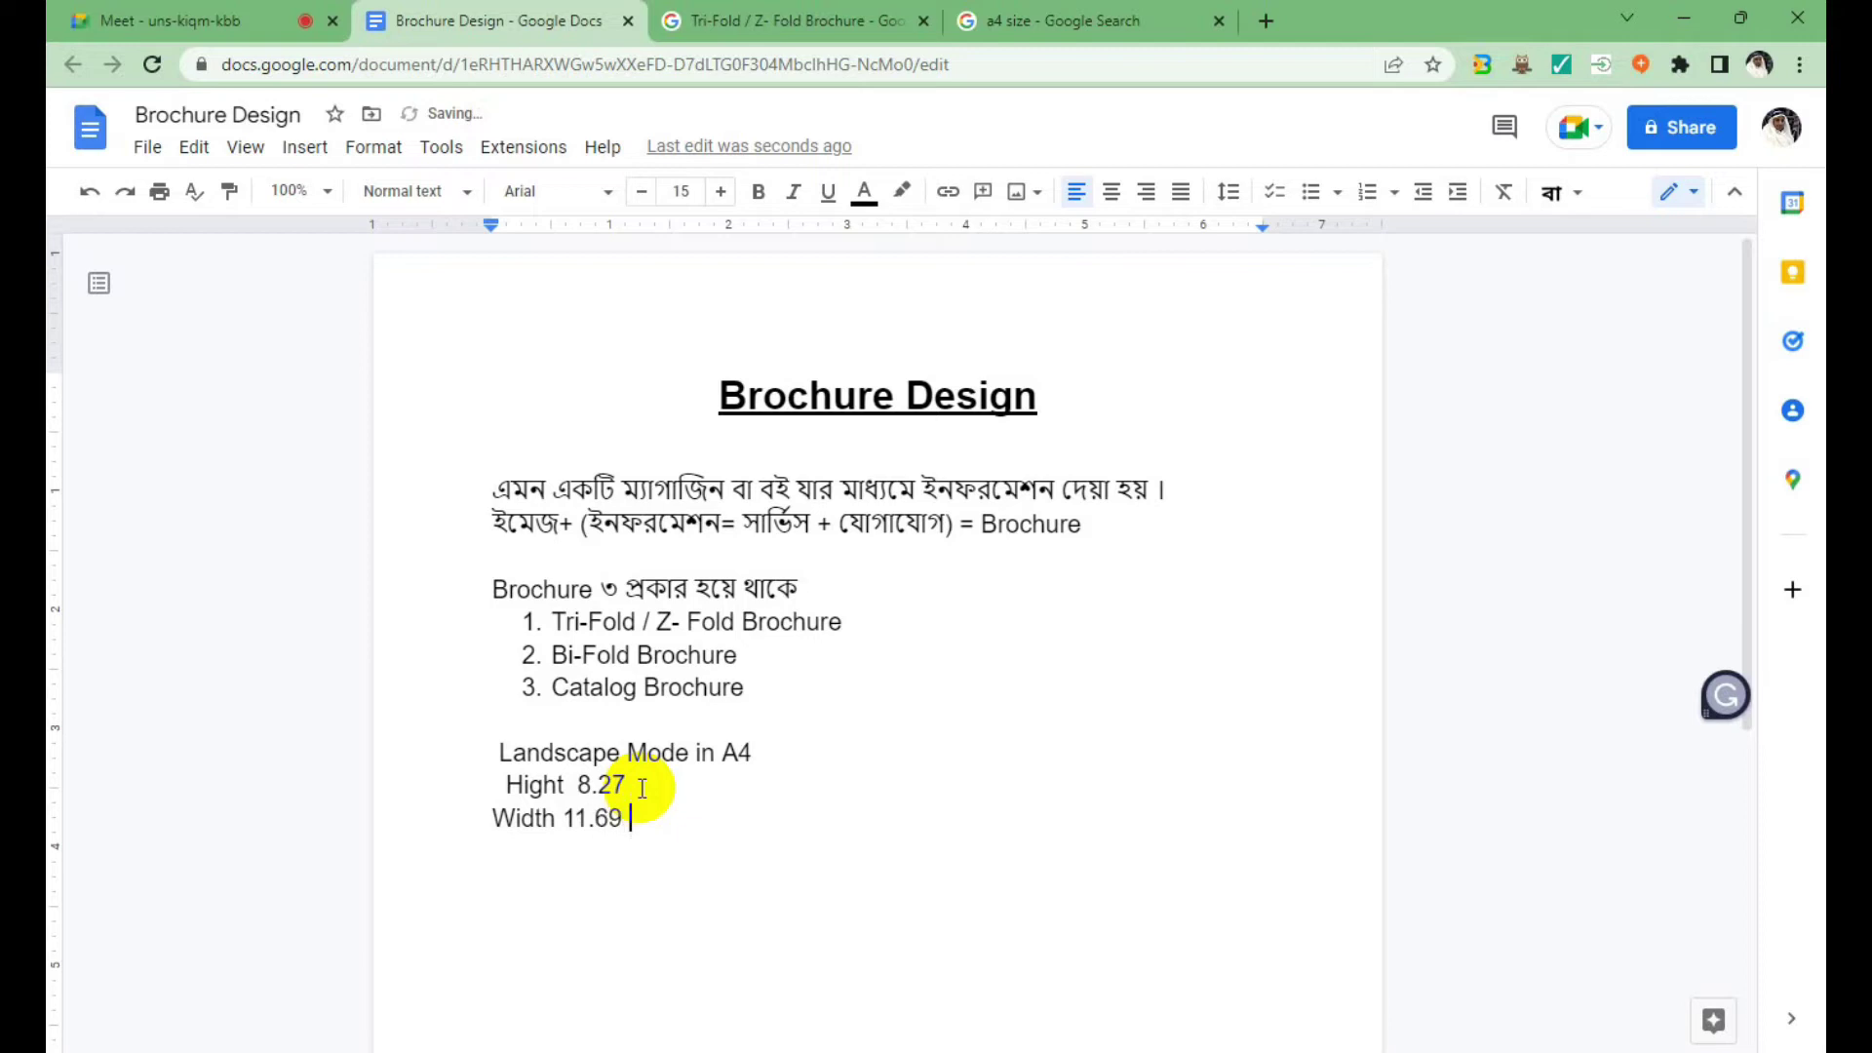
key(Return)
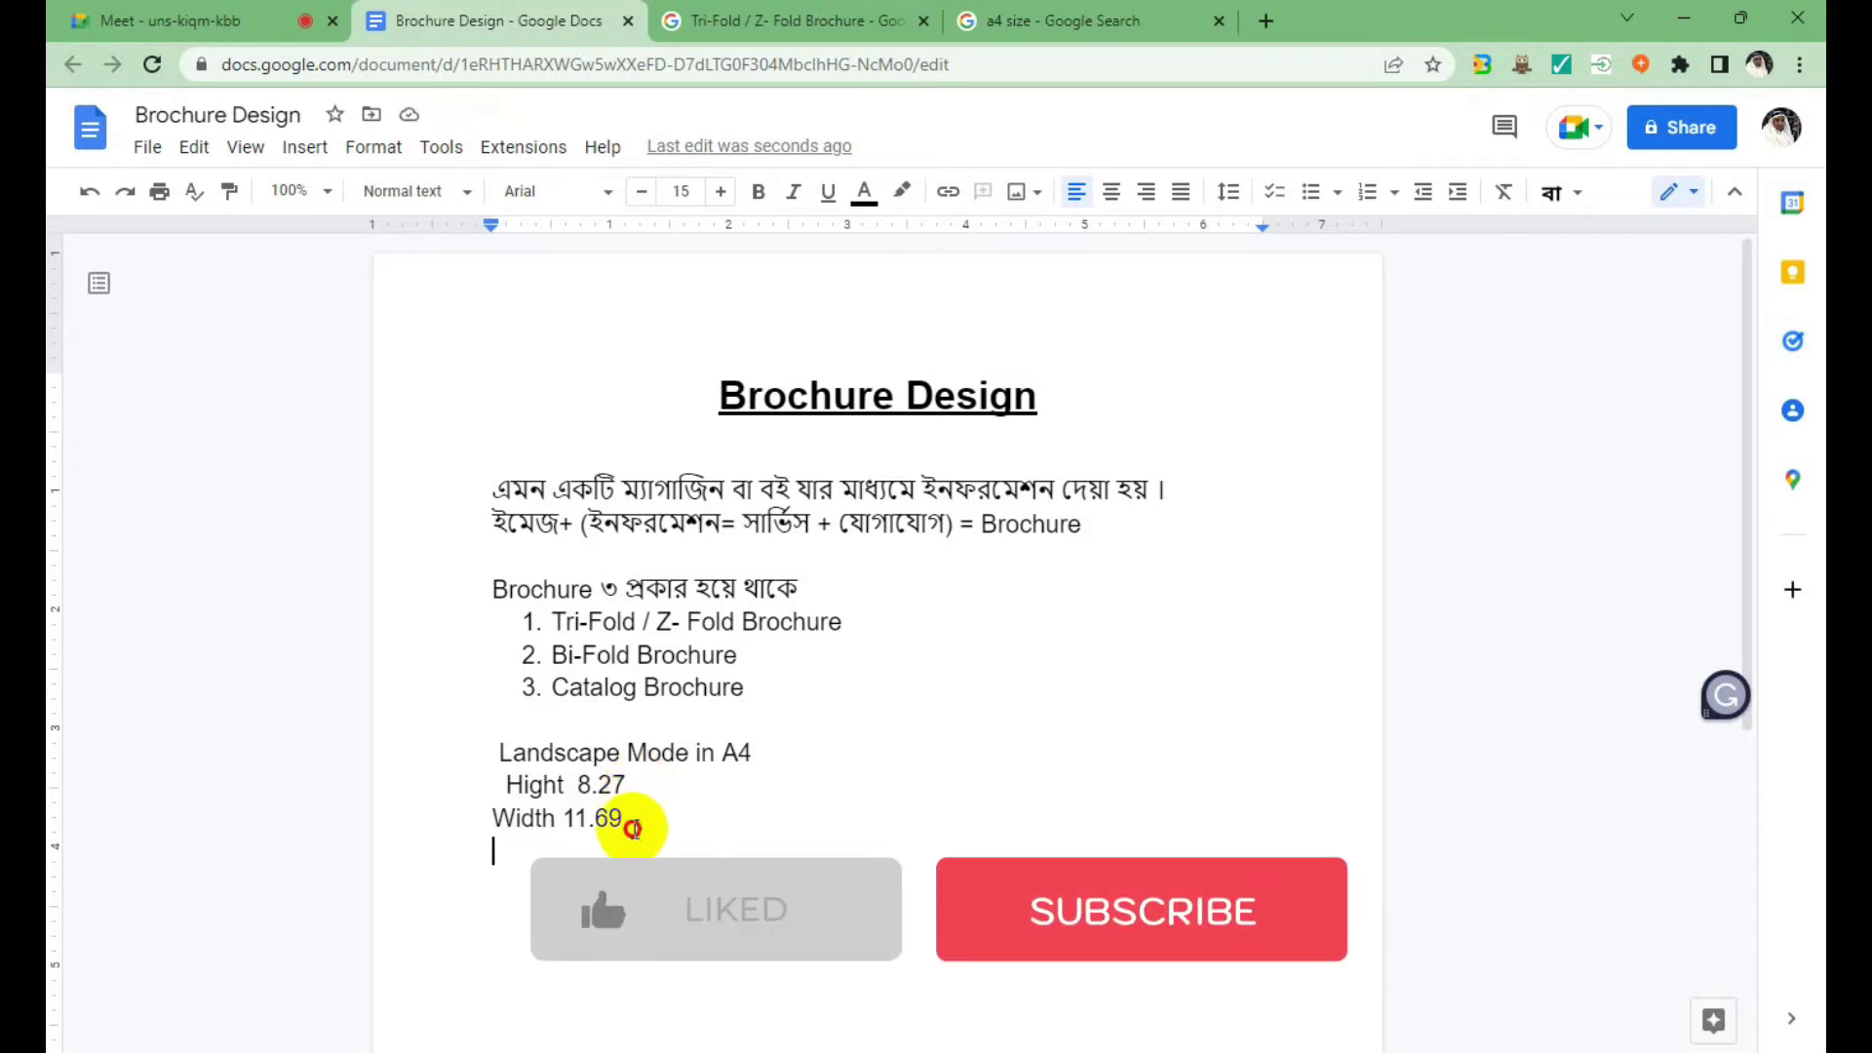
Add the inch unit to the 8.27 height value.
drag(633, 828, 503, 788)
click(484, 815)
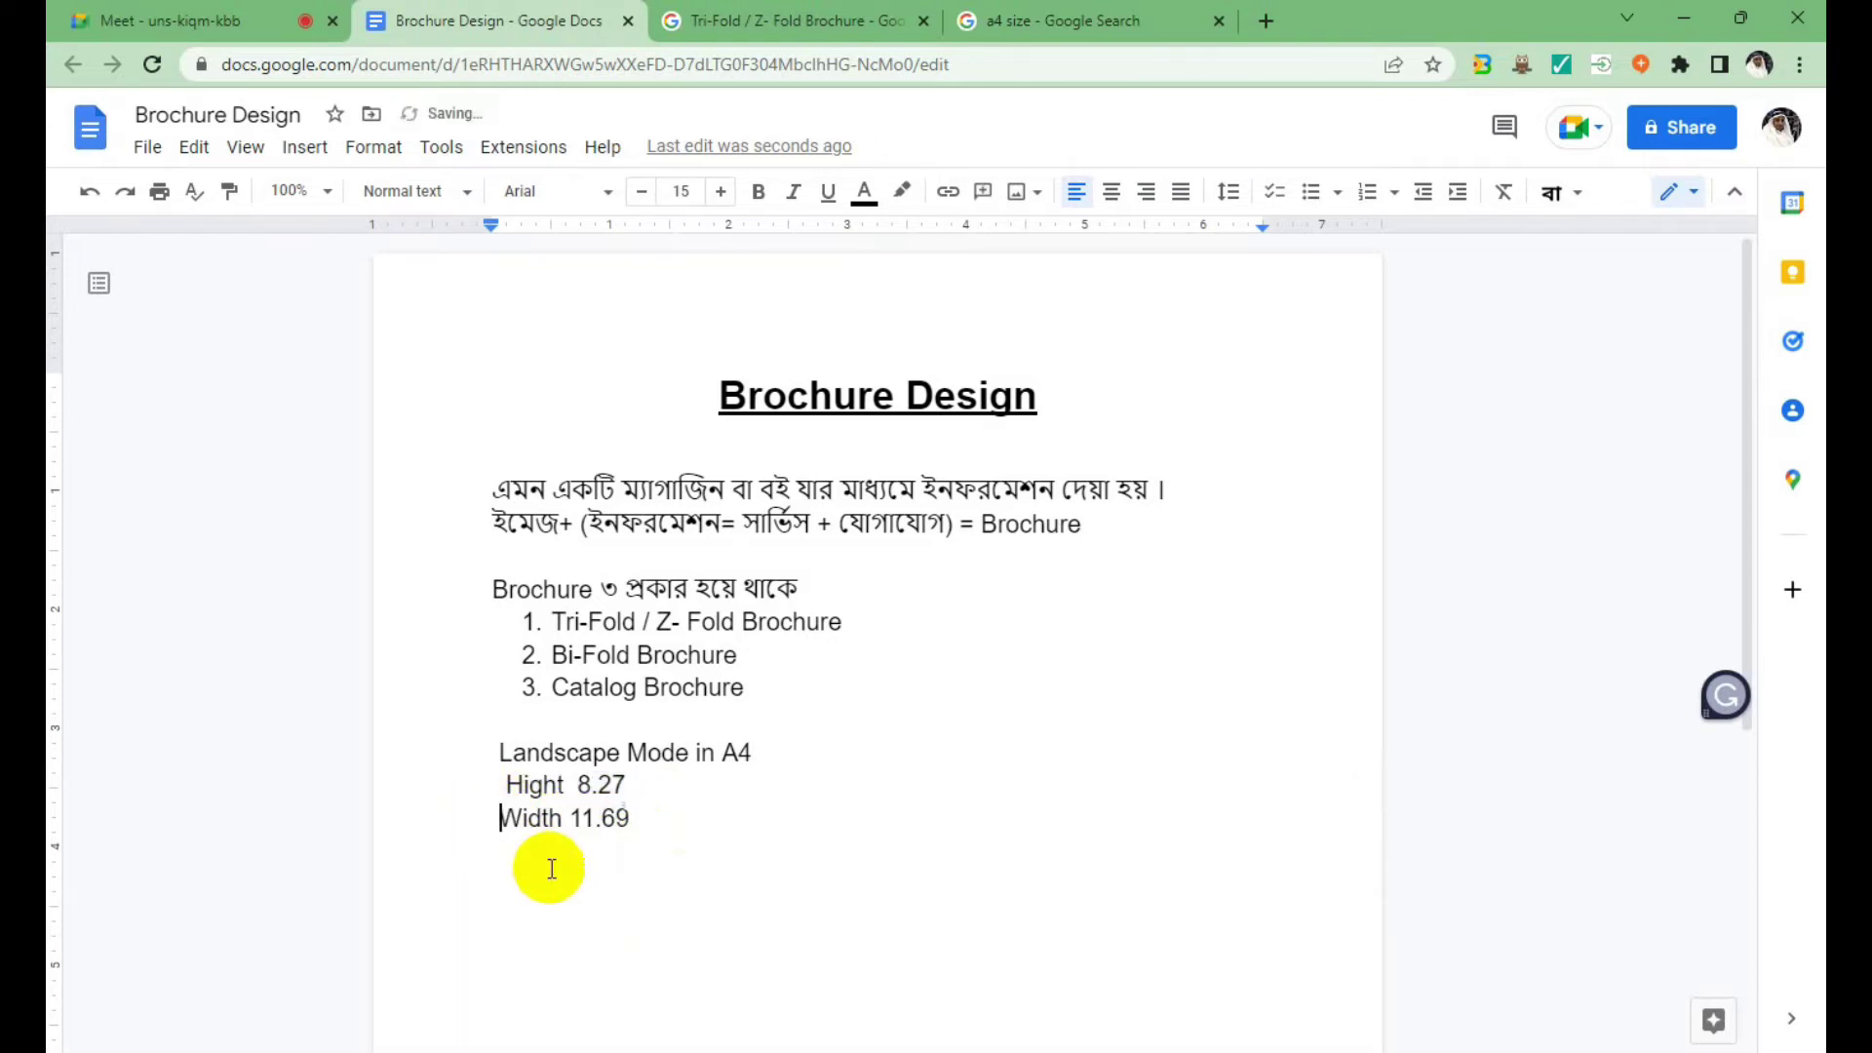
click(687, 785)
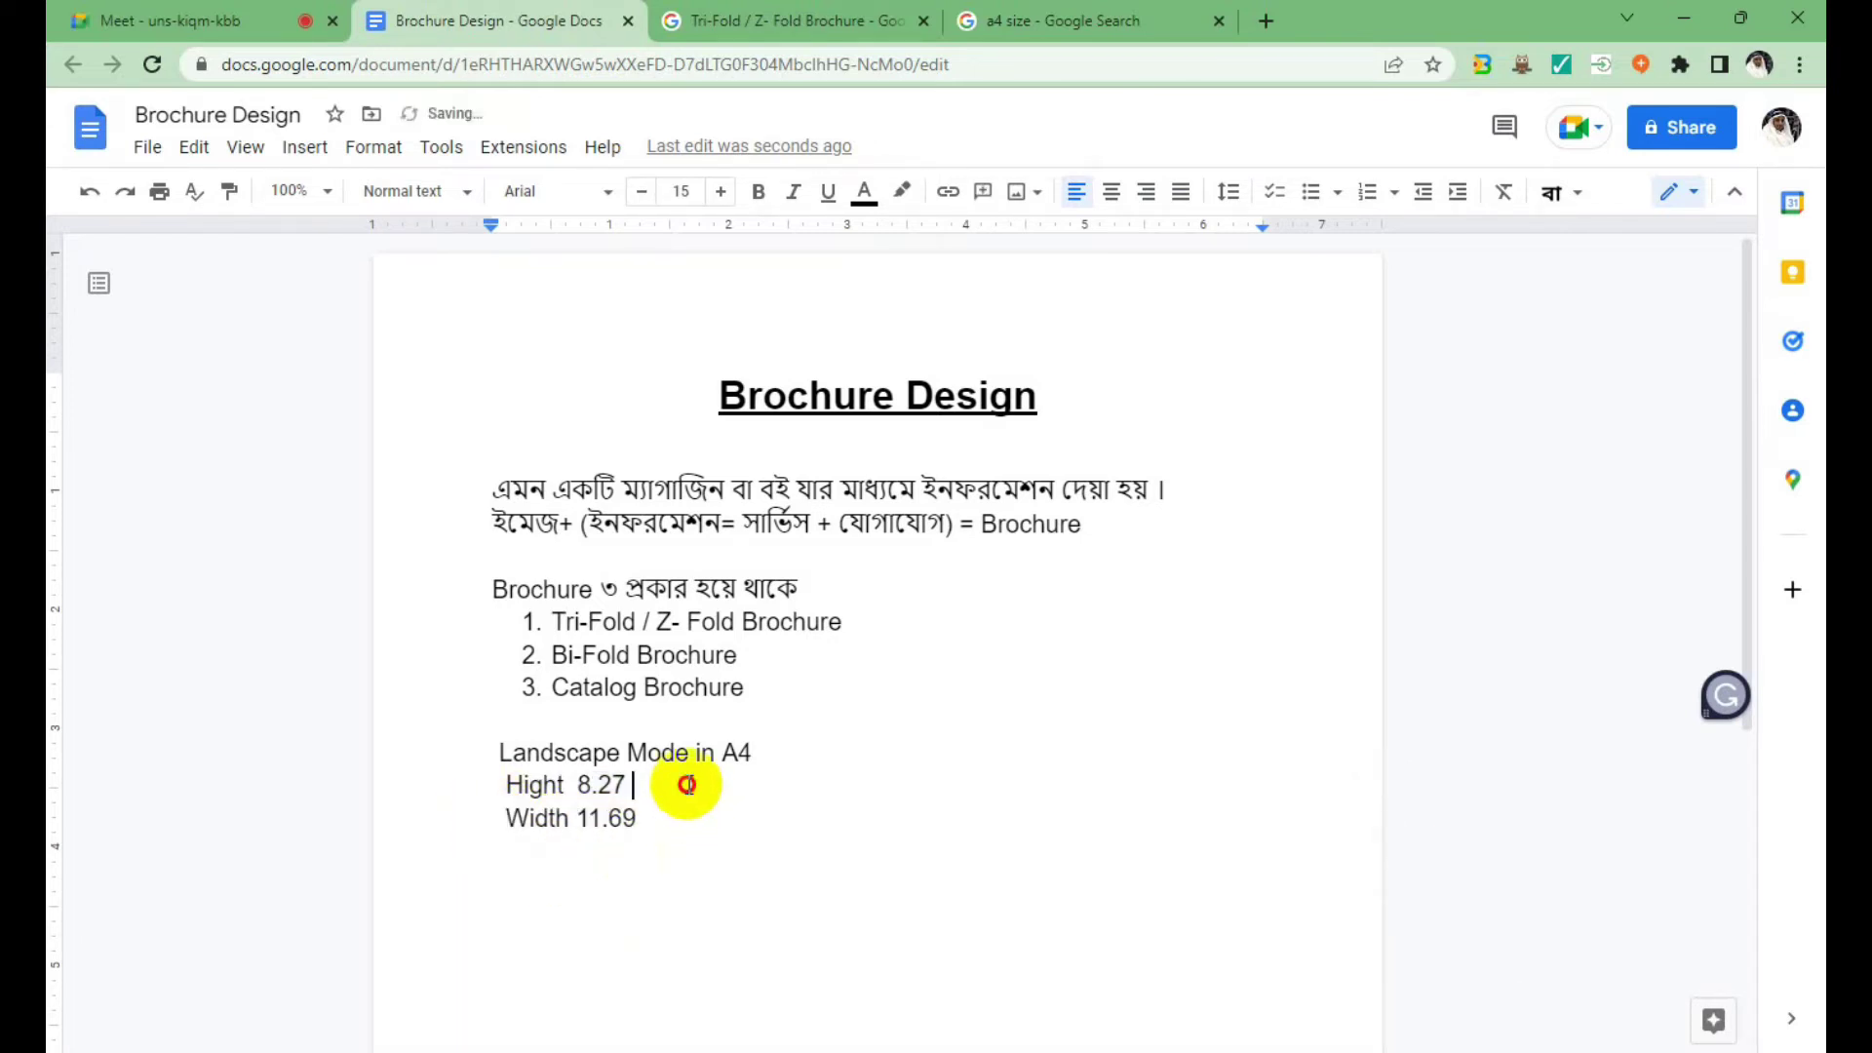
text(inch)
click(671, 807)
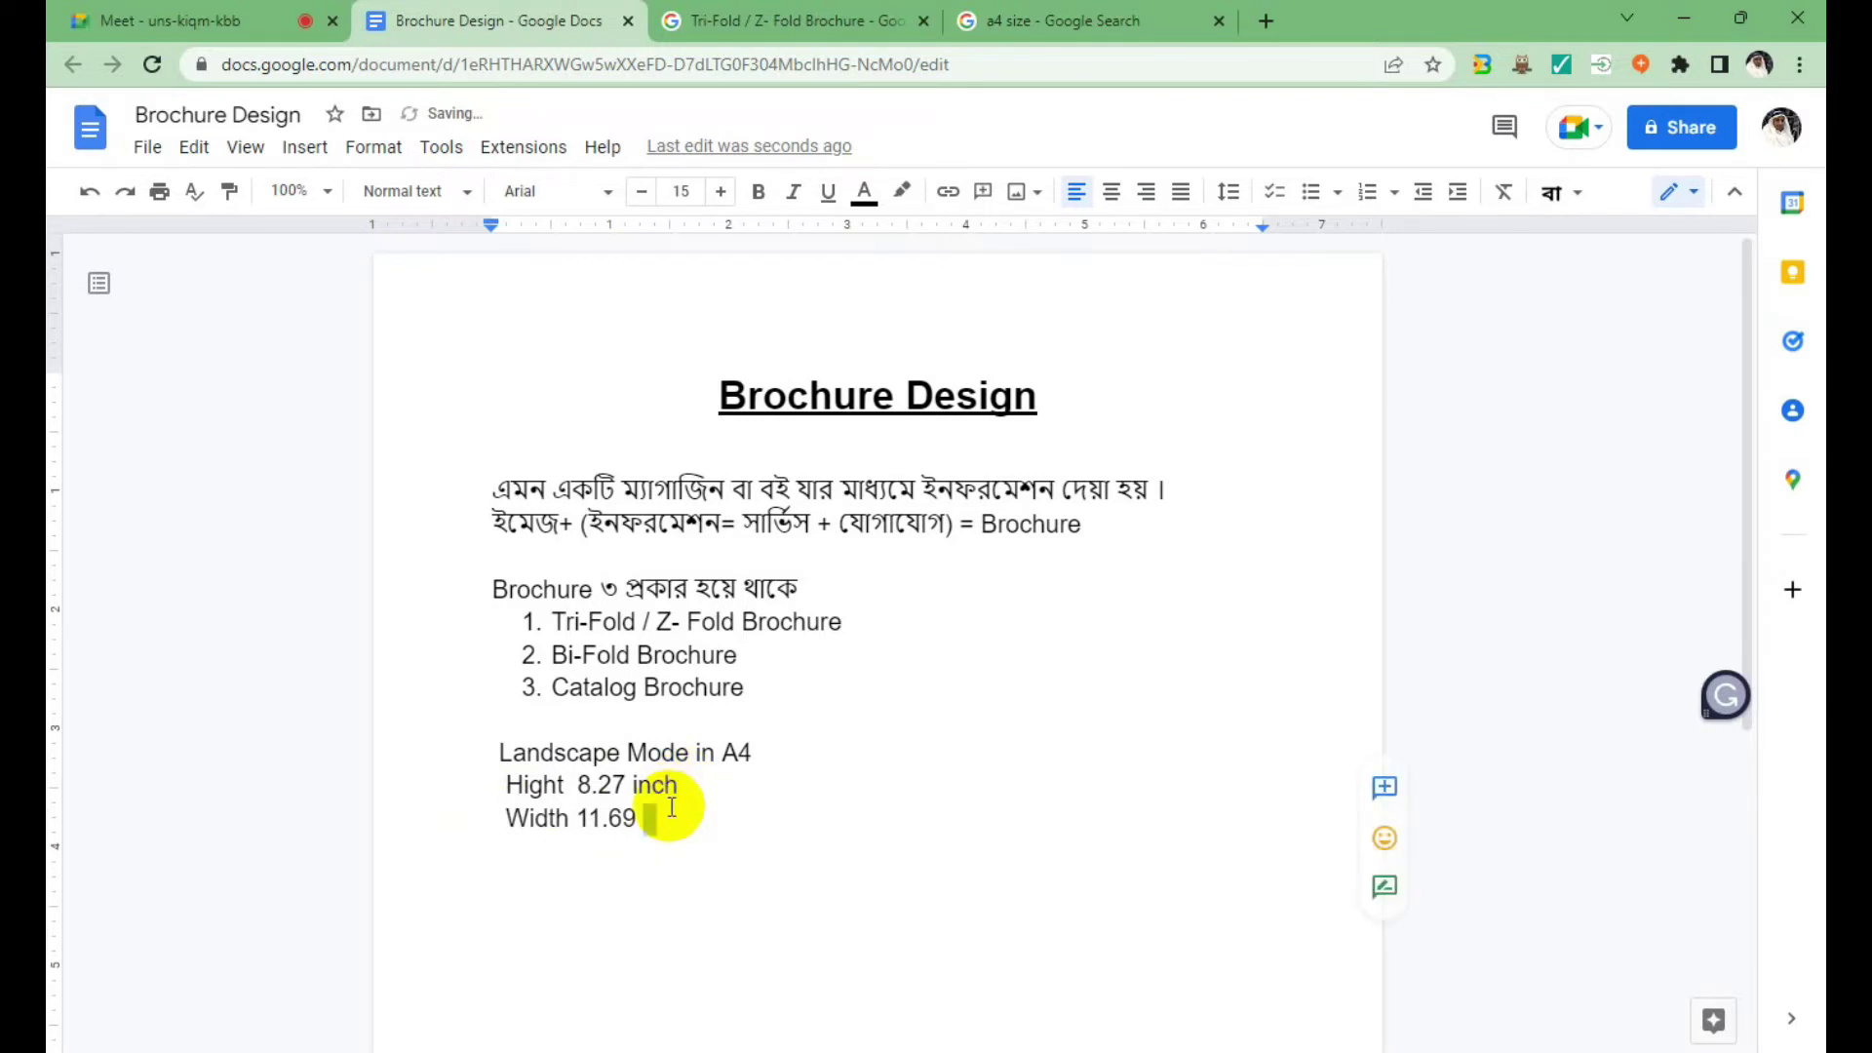
Complete the width as 11.69 inch and note bleed/safe zone as 0.125 inch / -0.125 inch.
text(inch)
key(Return)
text(Bleed Size )
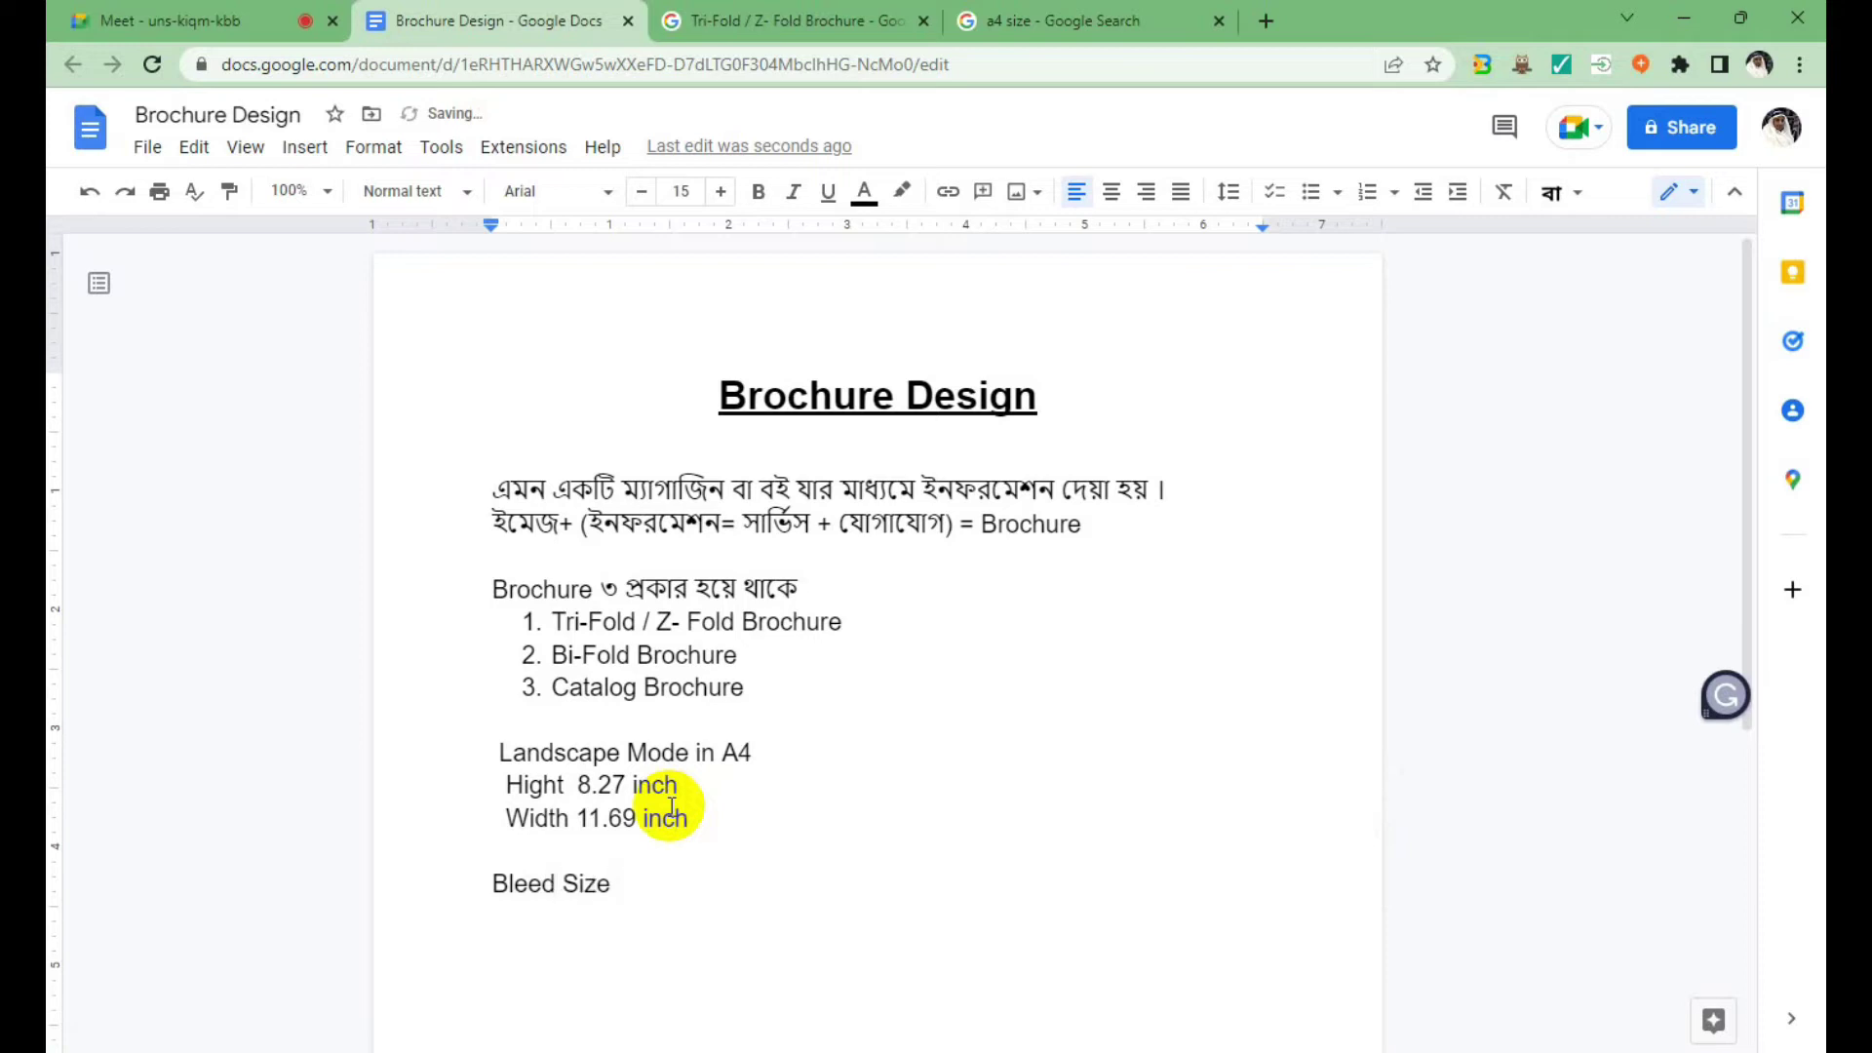
text(/ o)
text(pset )
text(size )
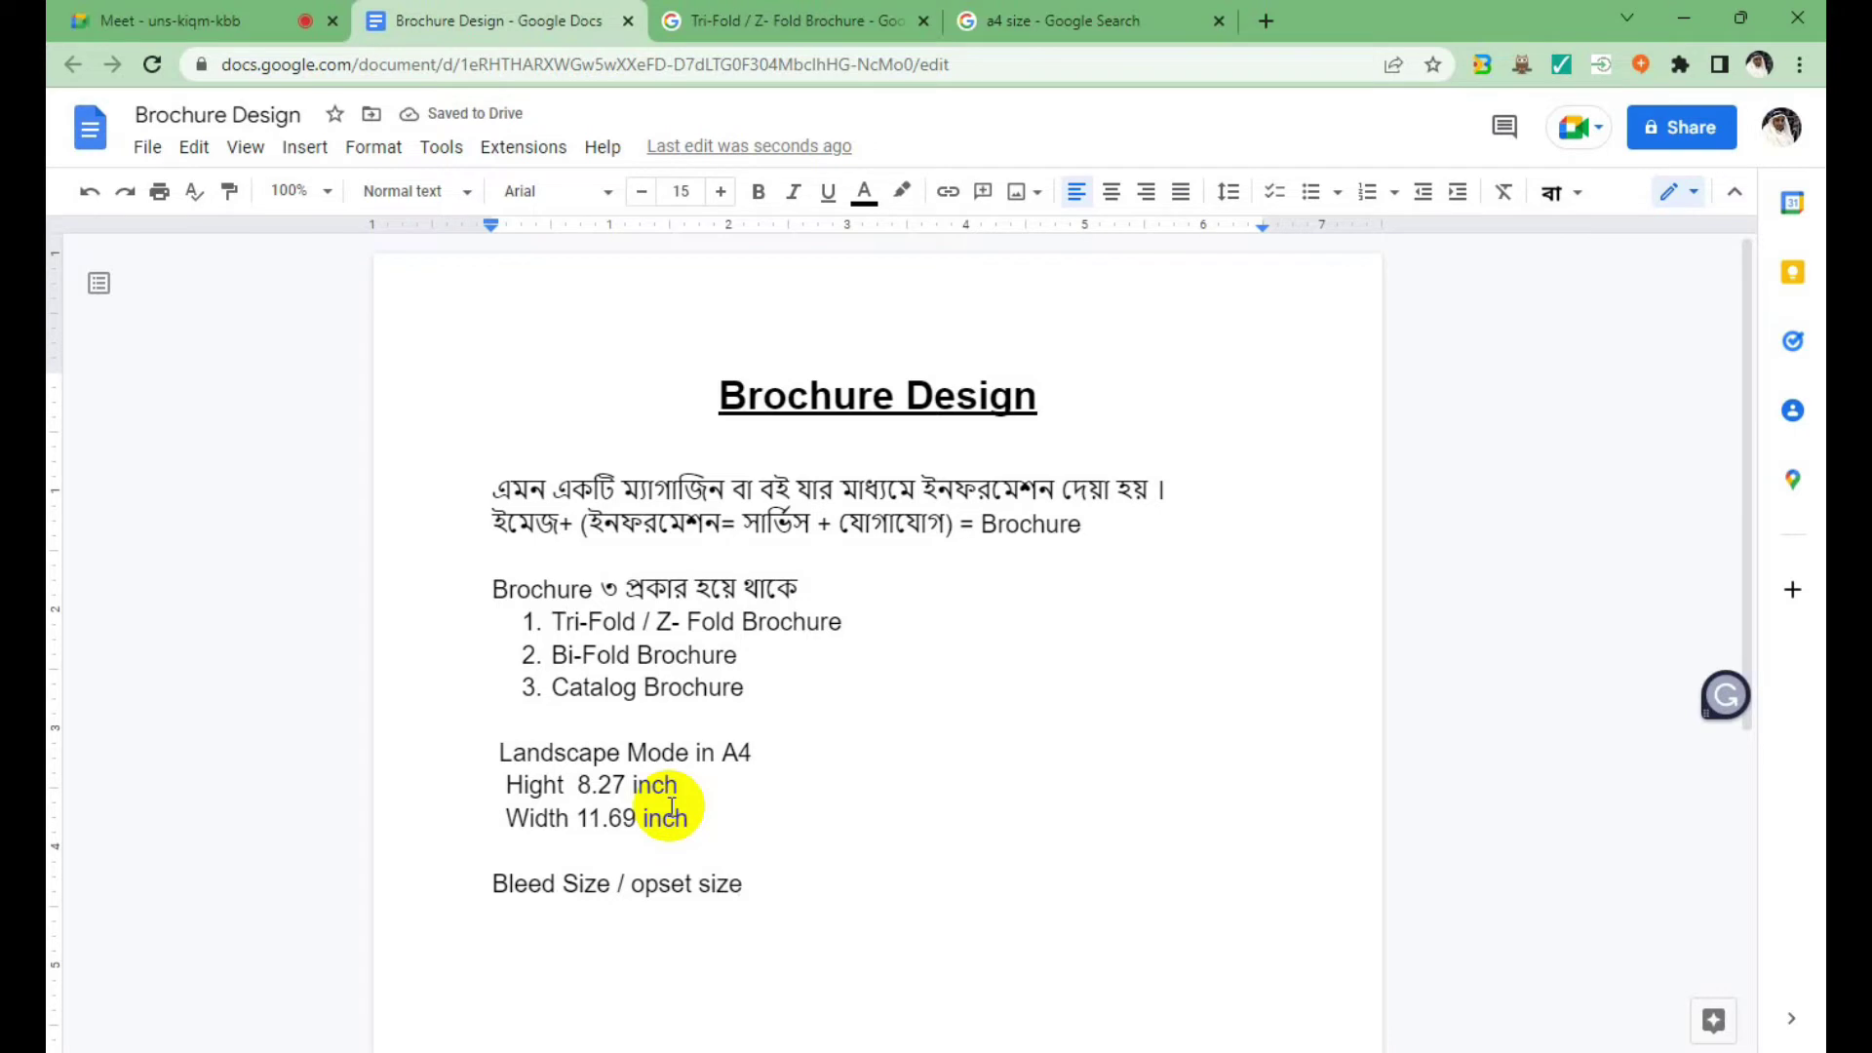
text(/)
key(BackSpace)
text(or safe zone)
key(Return)
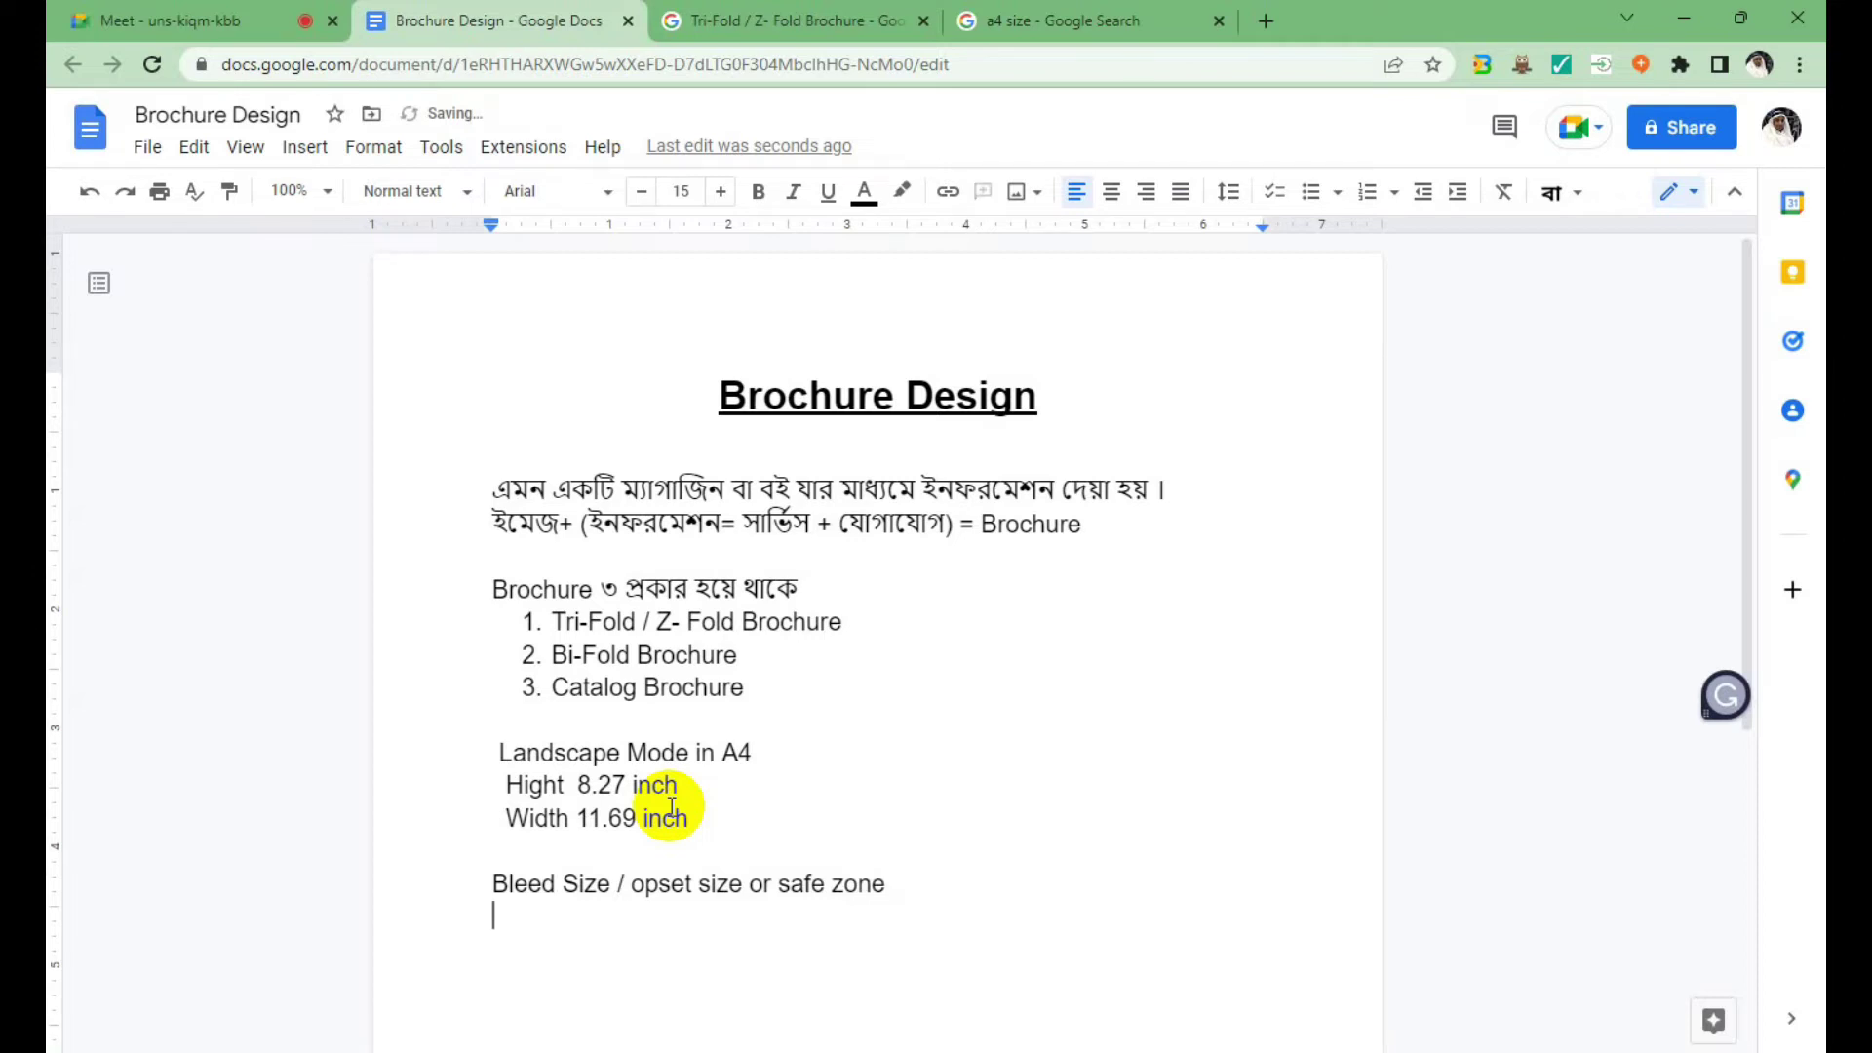
text(0)
text(.125 )
text(inch)
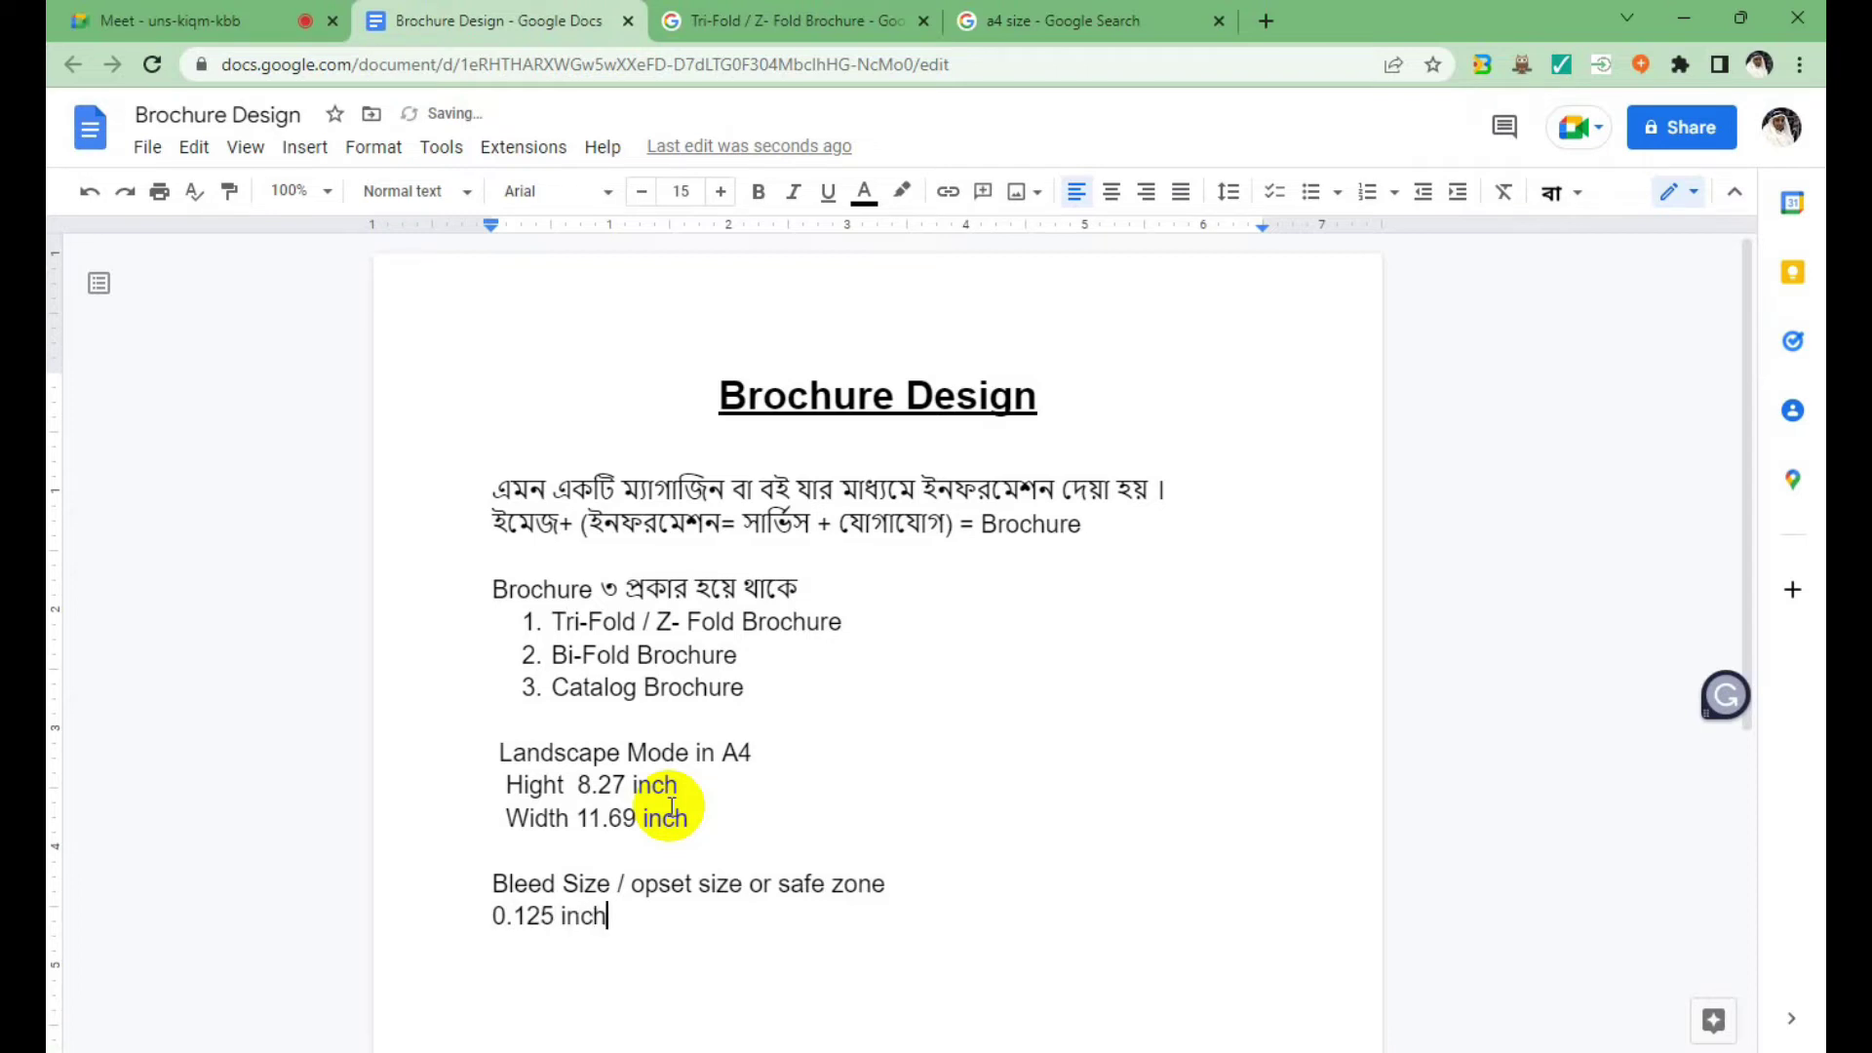
text( / )
text(-0.125 inch)
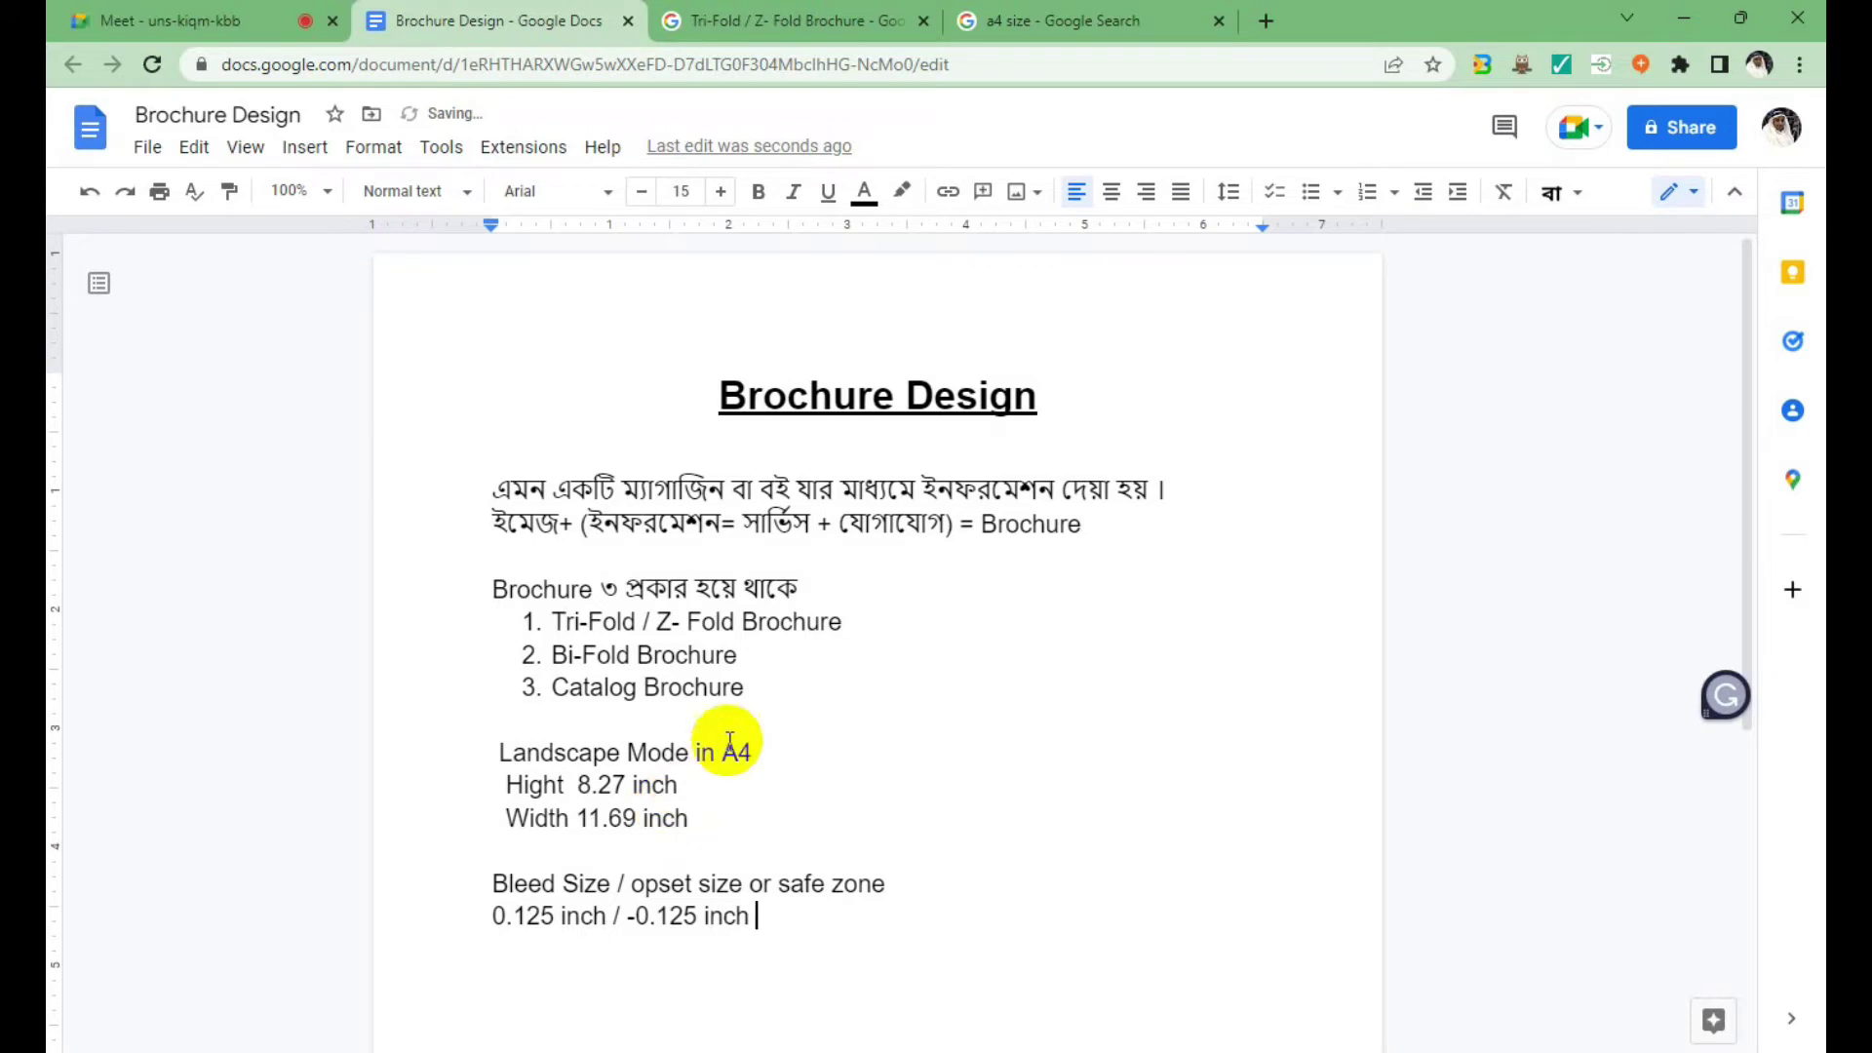
scroll(824, 629, down, 2)
scroll(839, 697, up, 1)
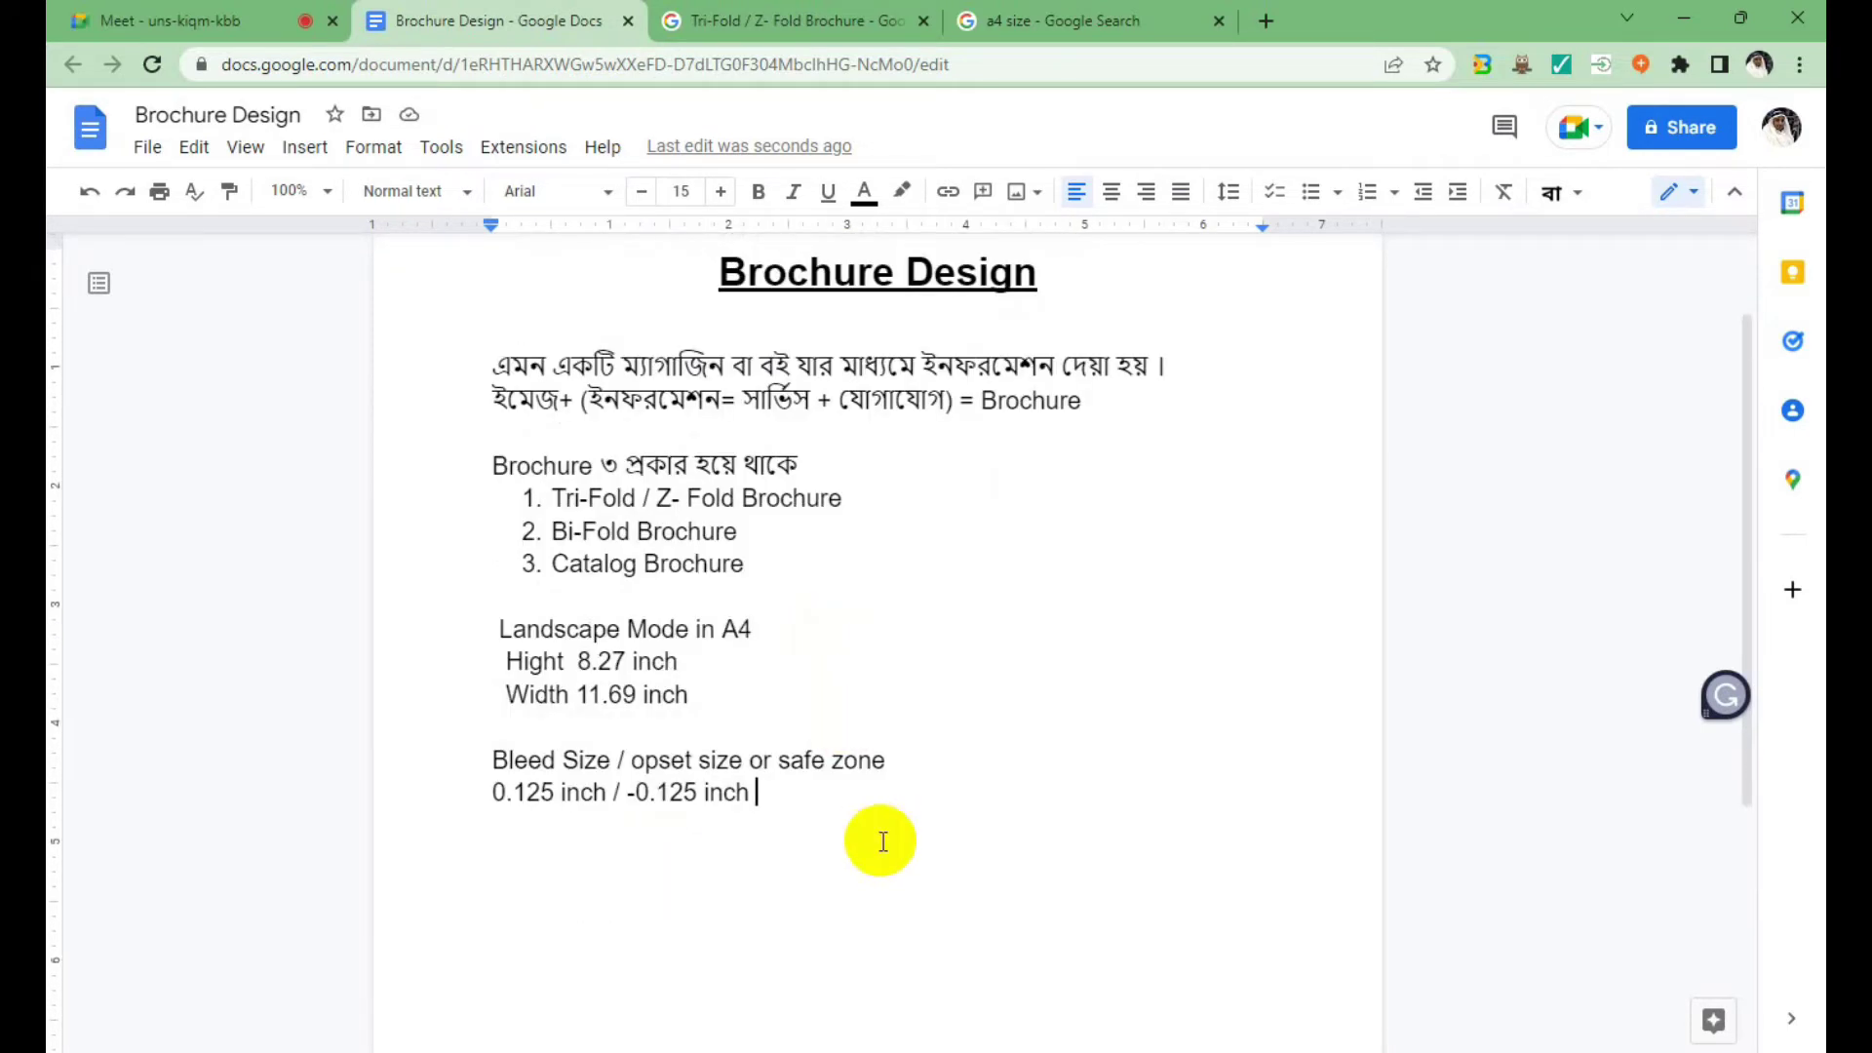
Correct 'opset' to 'offset' in the bleed size note.
mouse_move(770, 795)
mouse_down()
mouse_move(522, 725)
mouse_move(460, 615)
mouse_up()
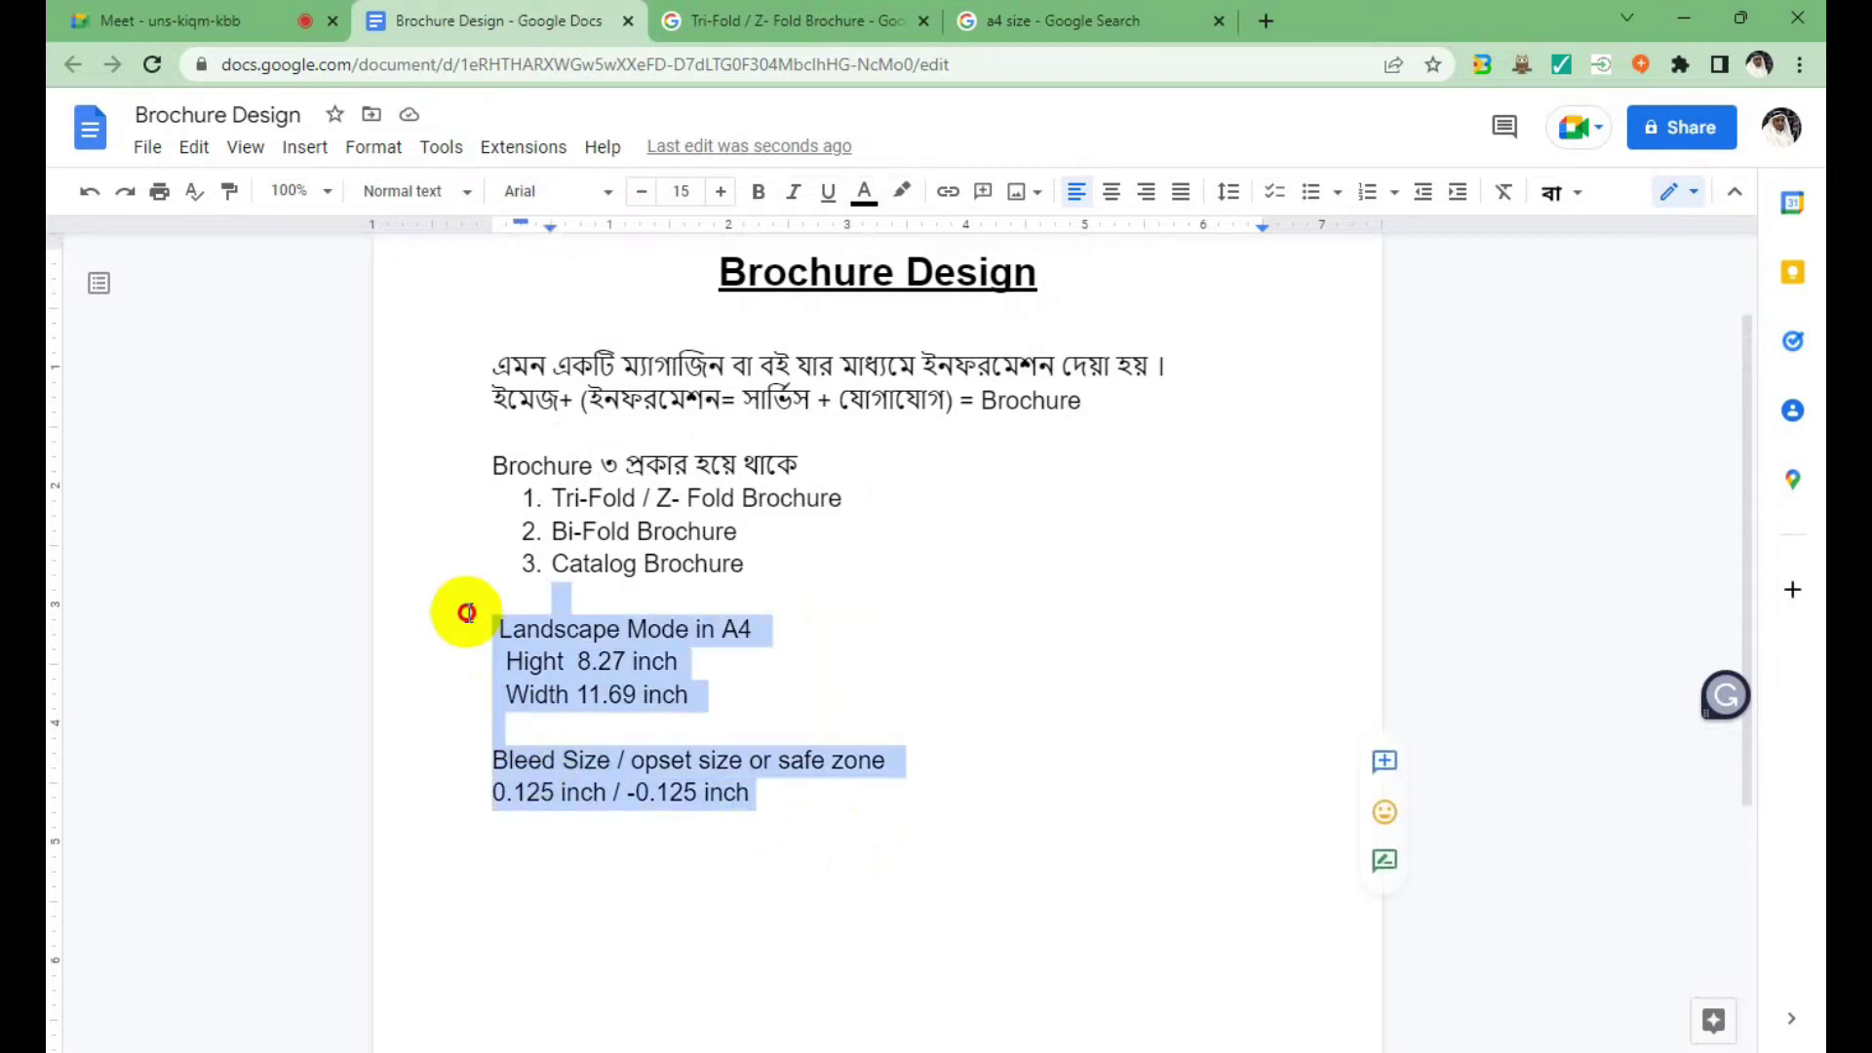
click(807, 817)
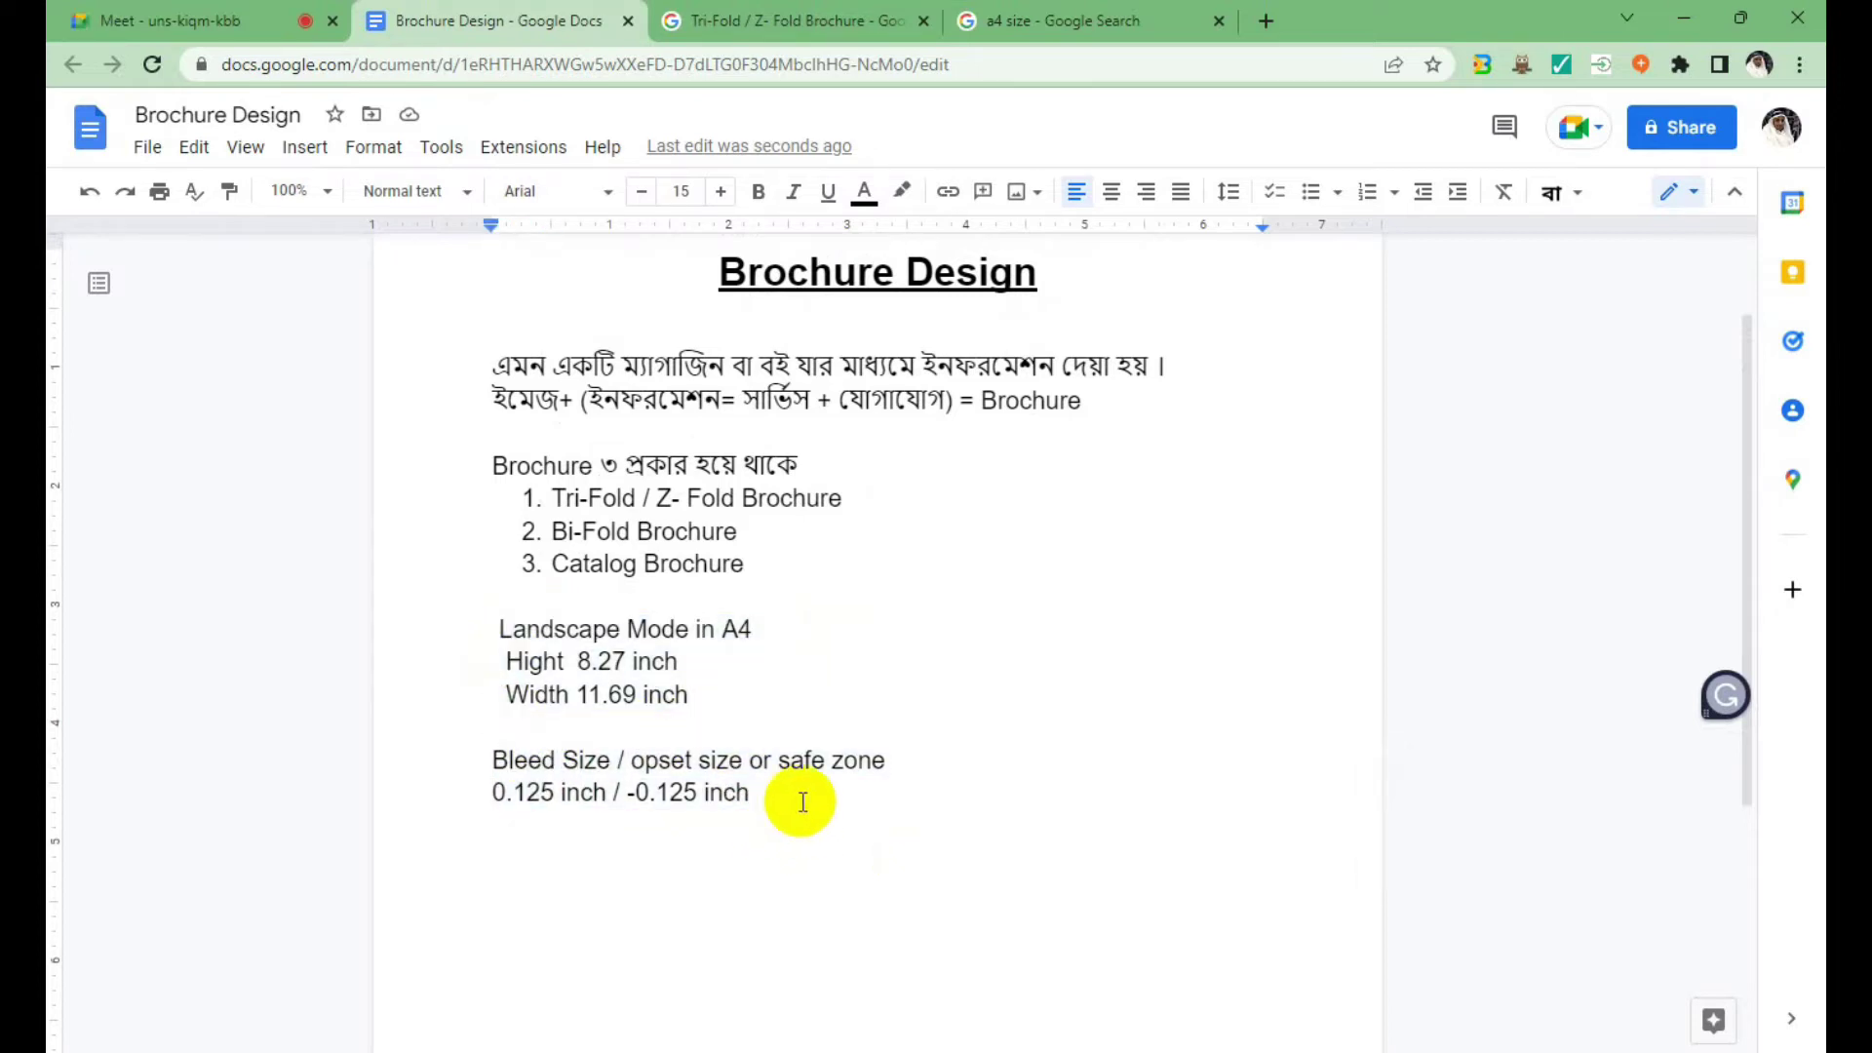
drag(753, 792, 497, 624)
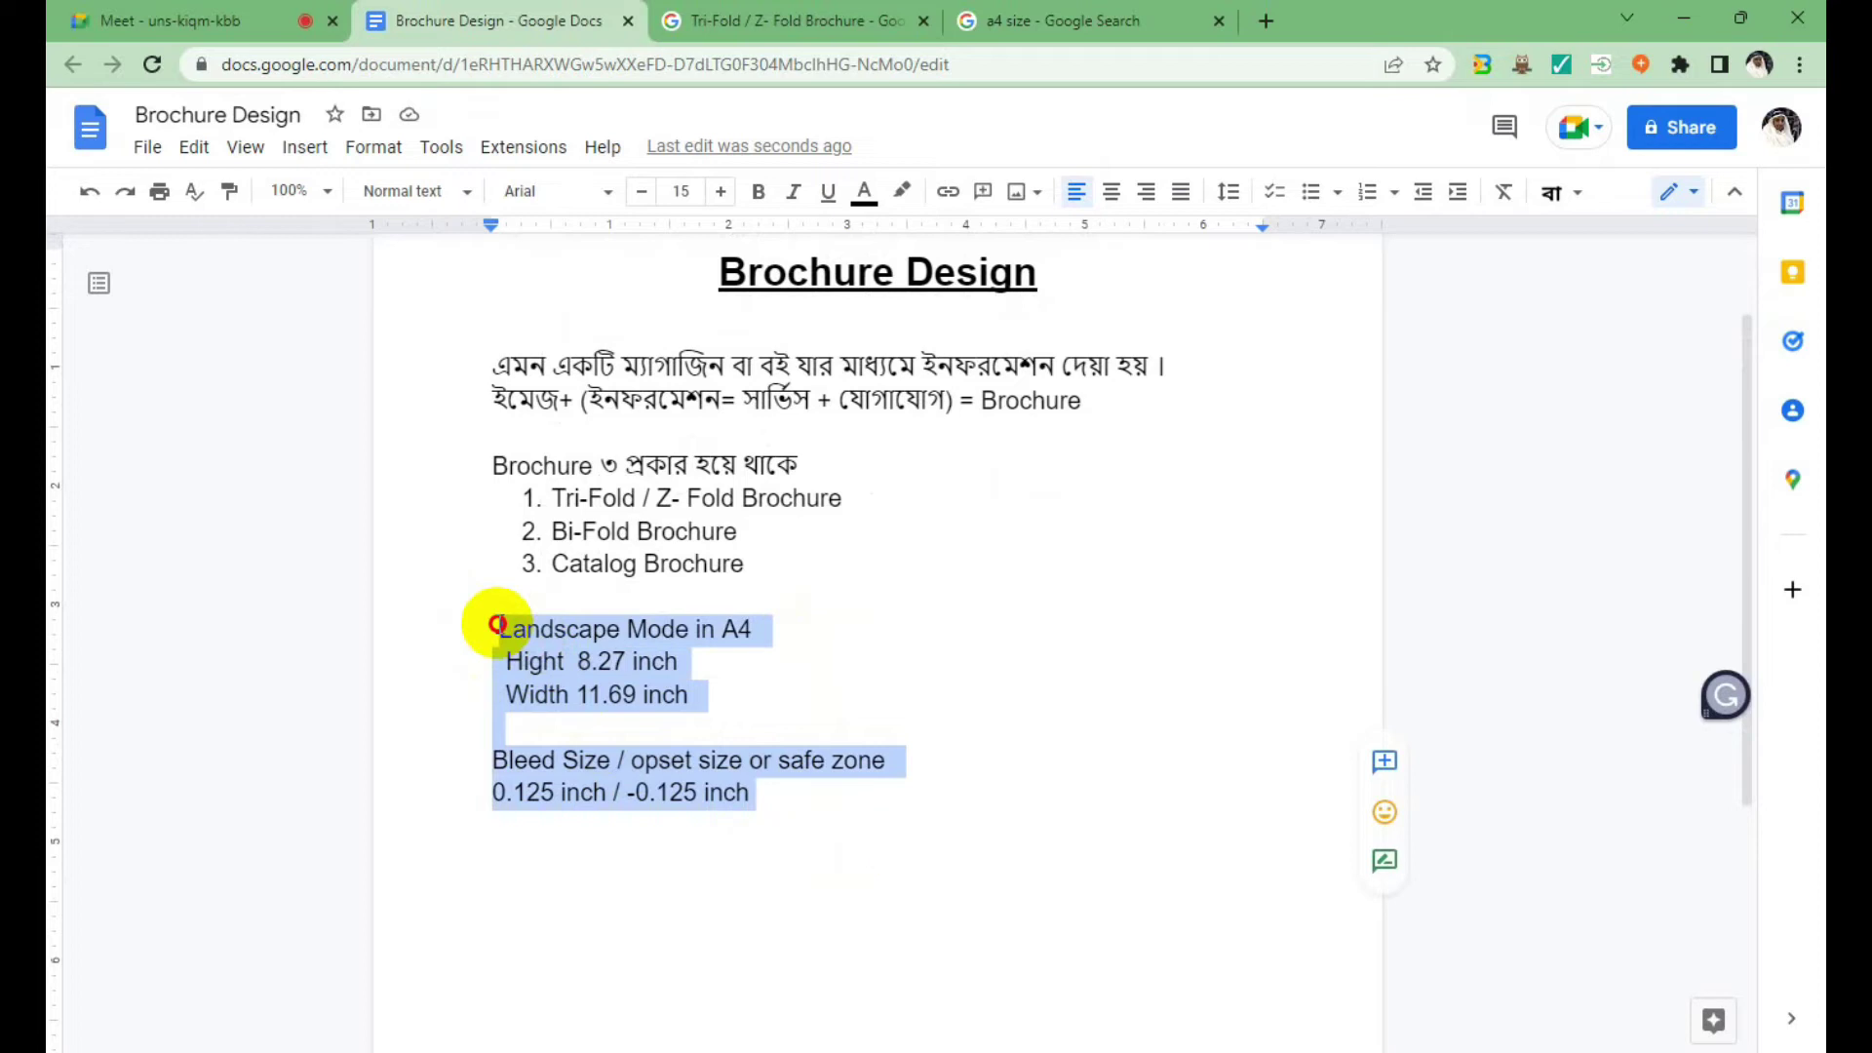
click(824, 817)
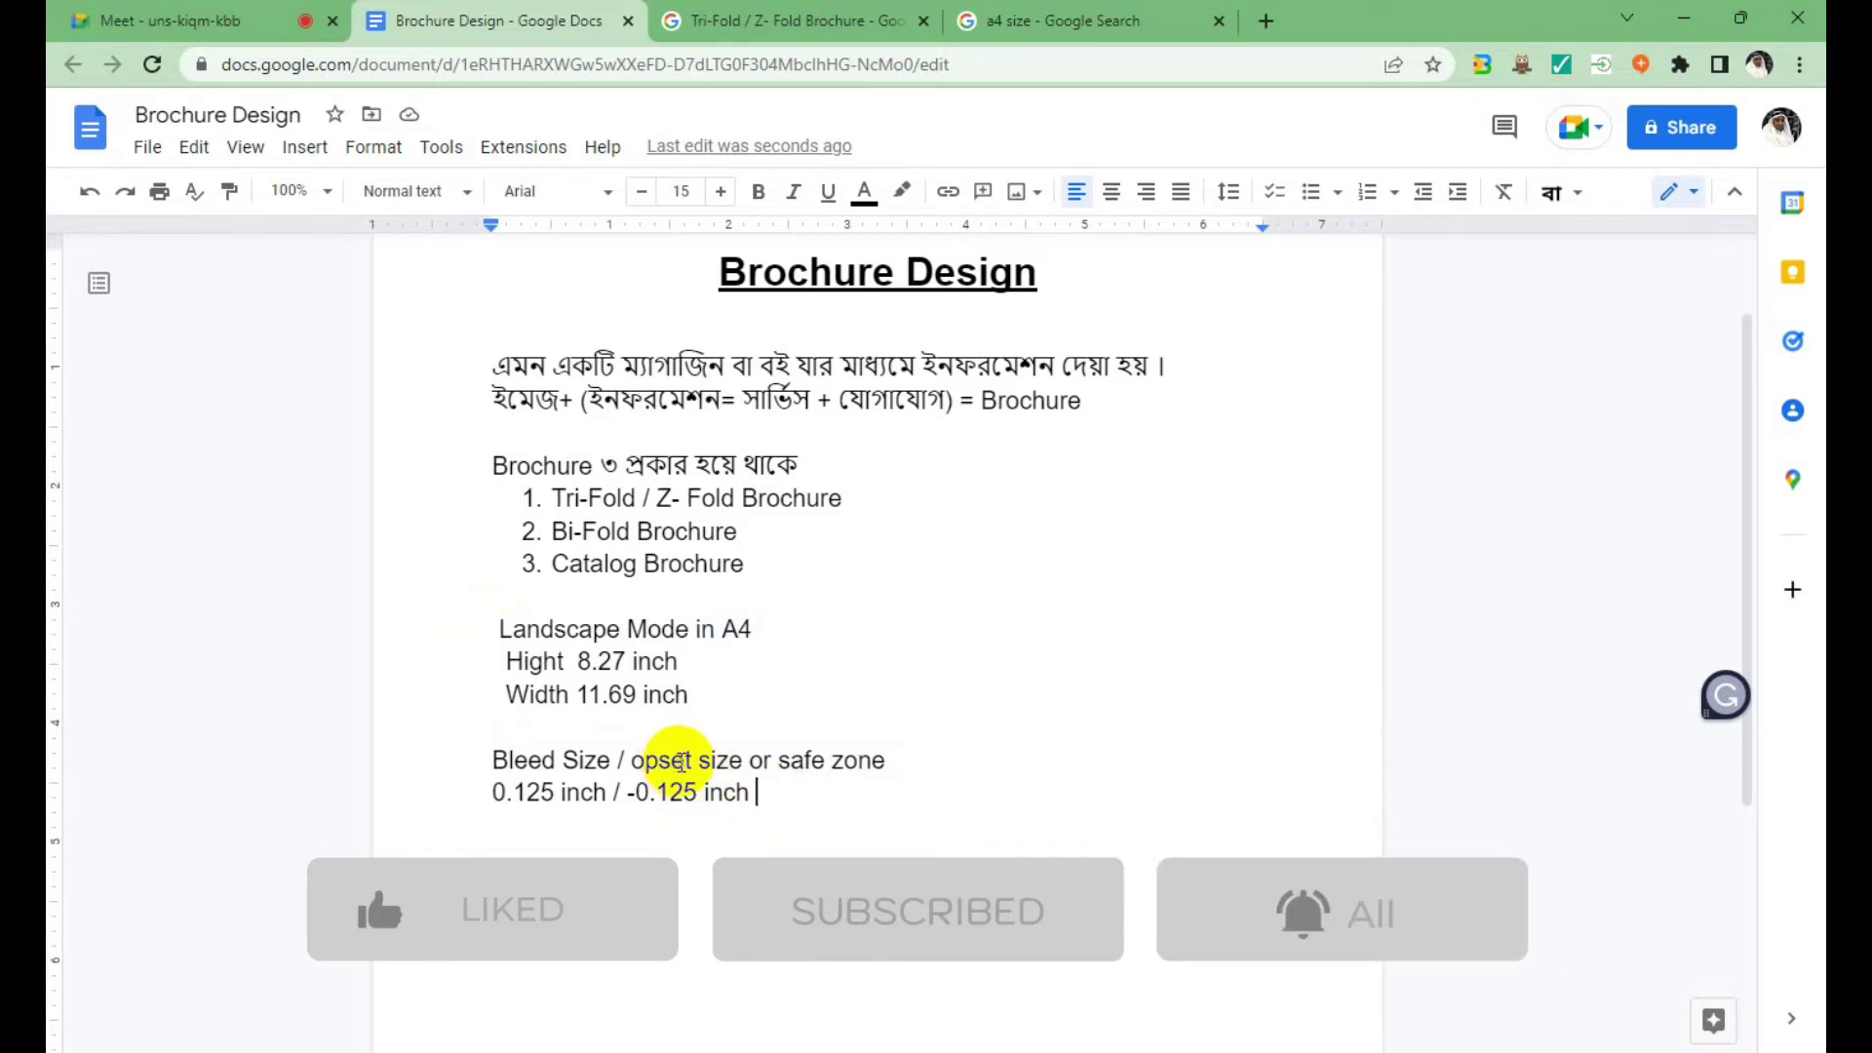
double_click(677, 763)
text(offset)
click(846, 803)
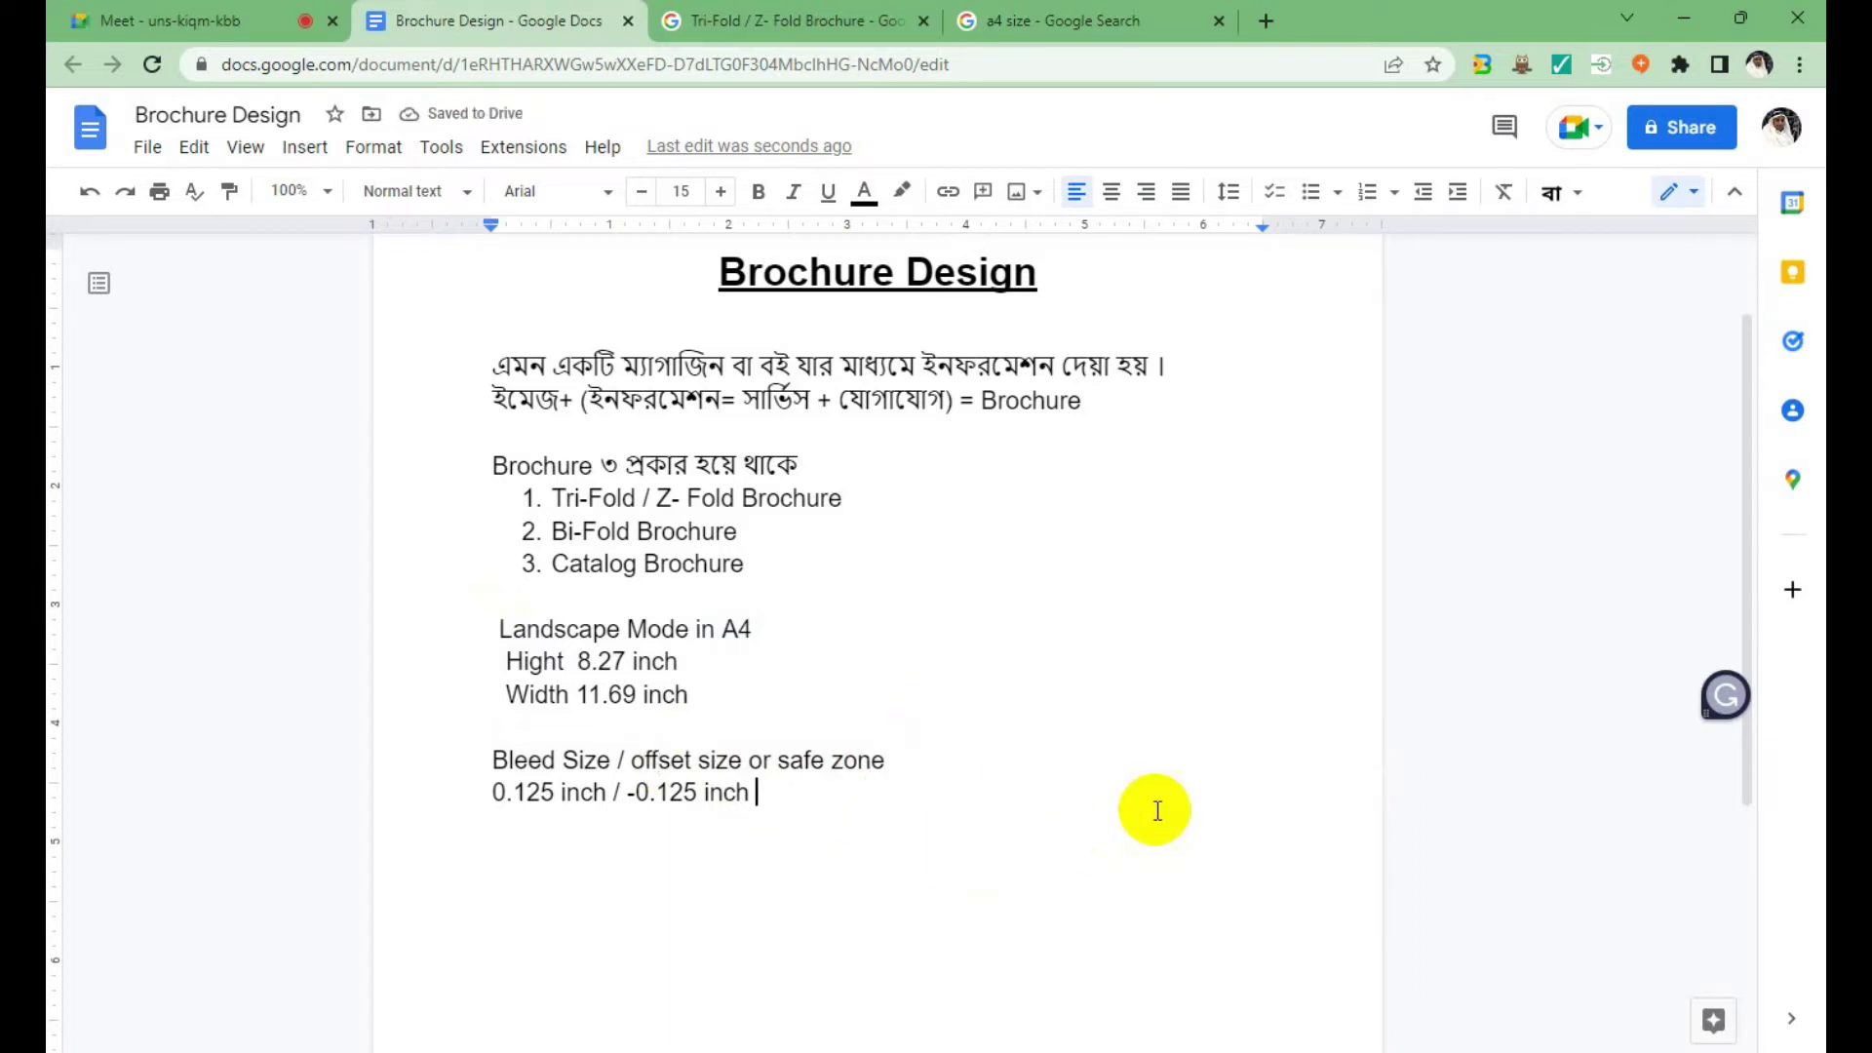
drag(794, 807, 439, 619)
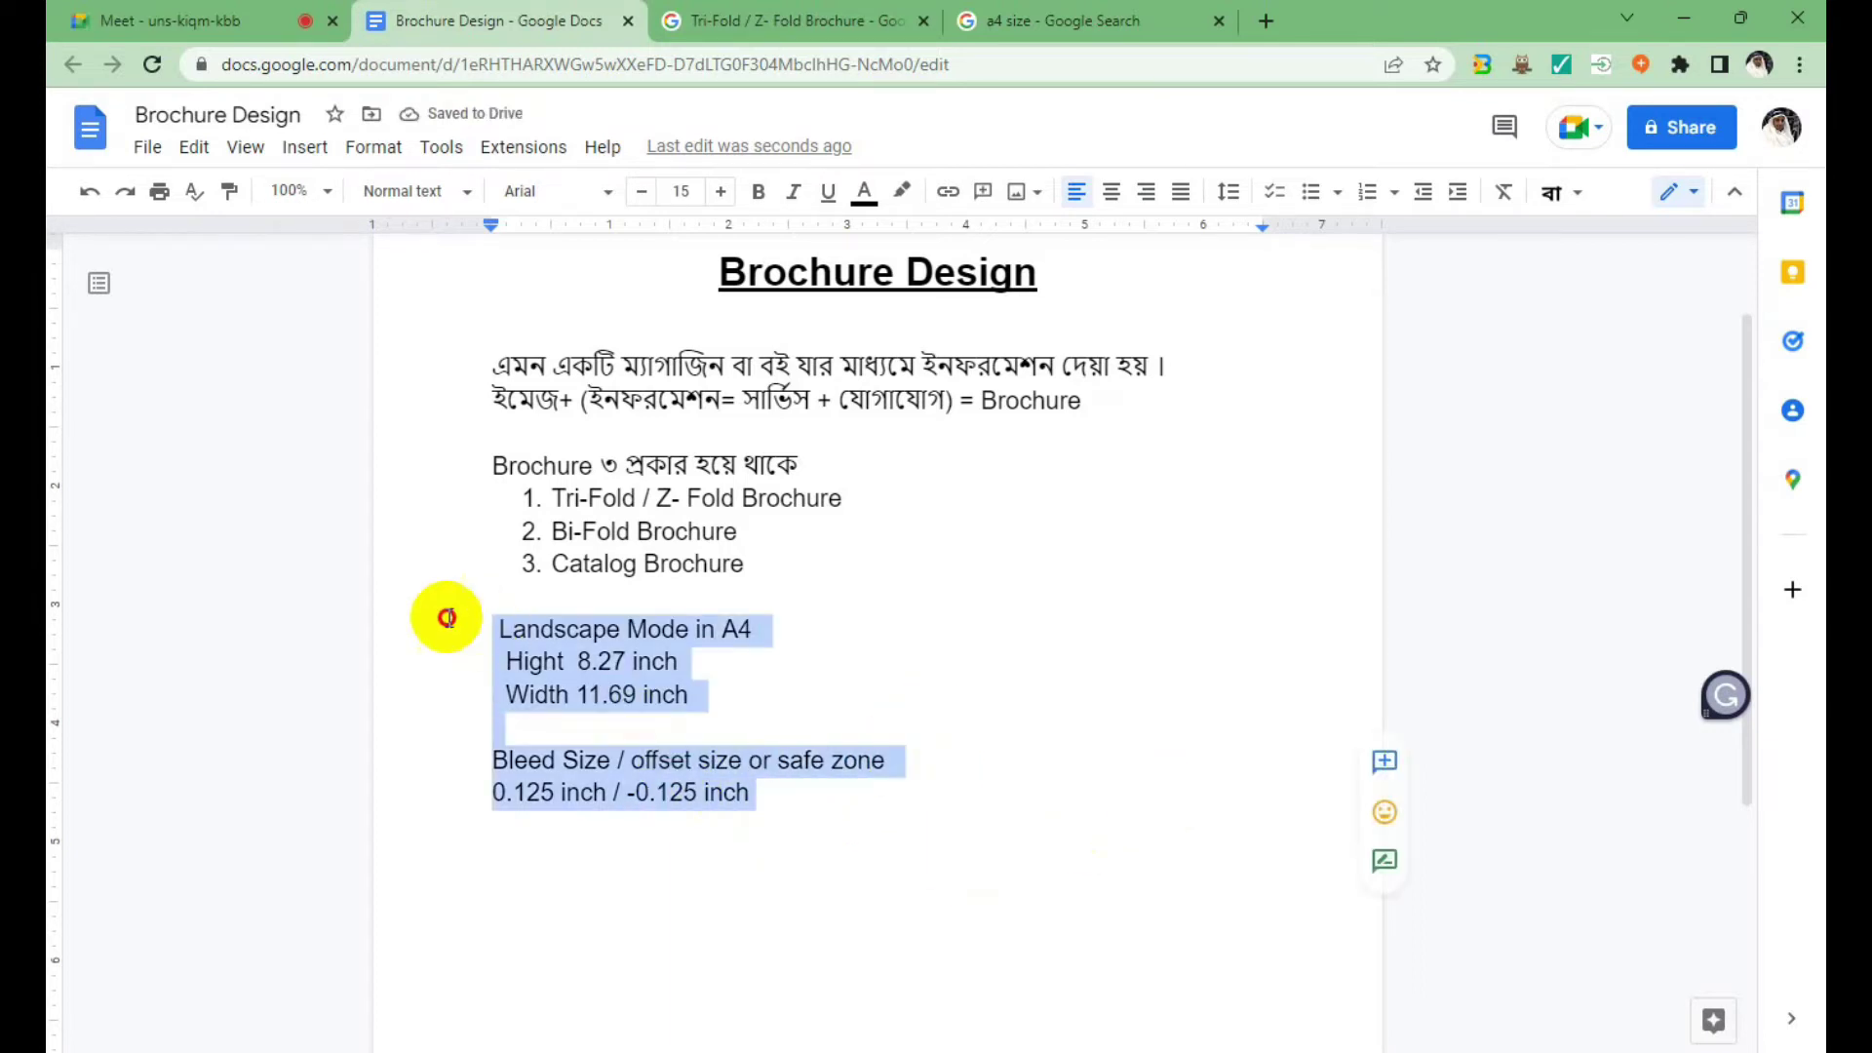
click(846, 819)
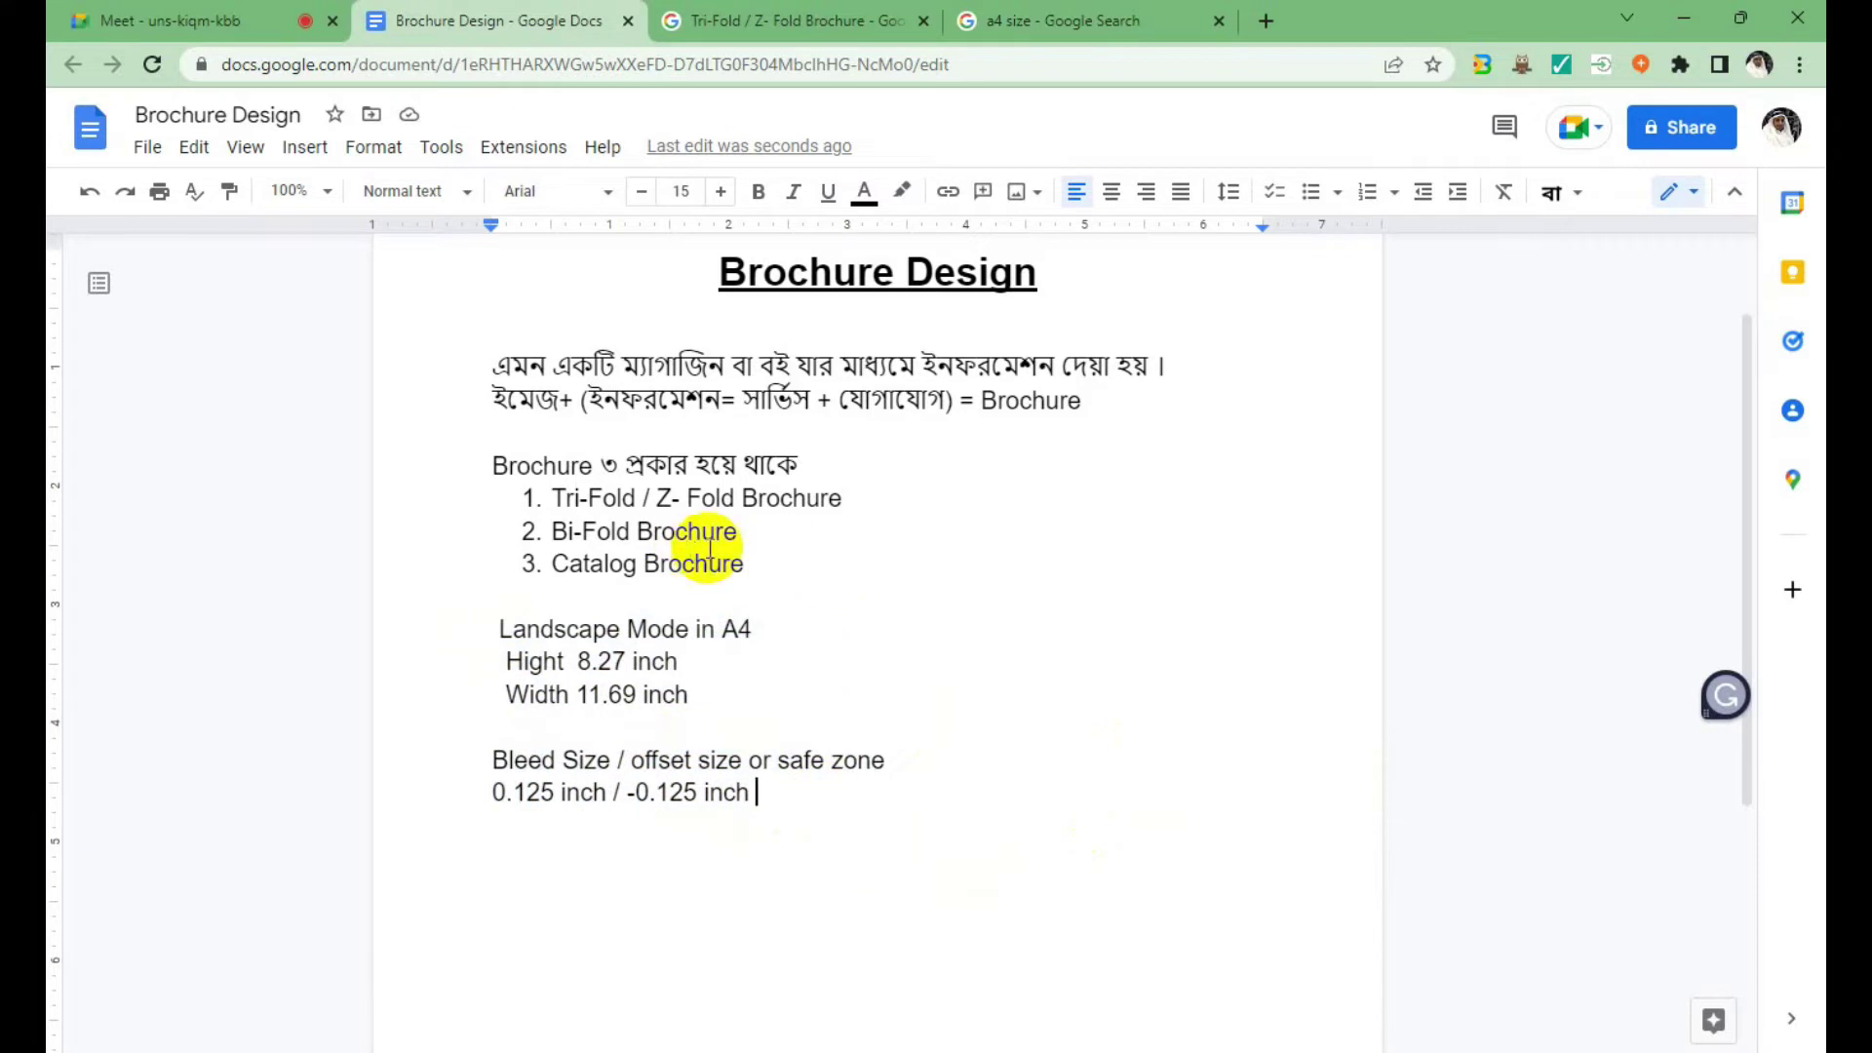
Insert 'Tri-Fold / Z- Fold Brochure' as a heading above 'Landscape Mode in A4'.
drag(744, 534, 552, 531)
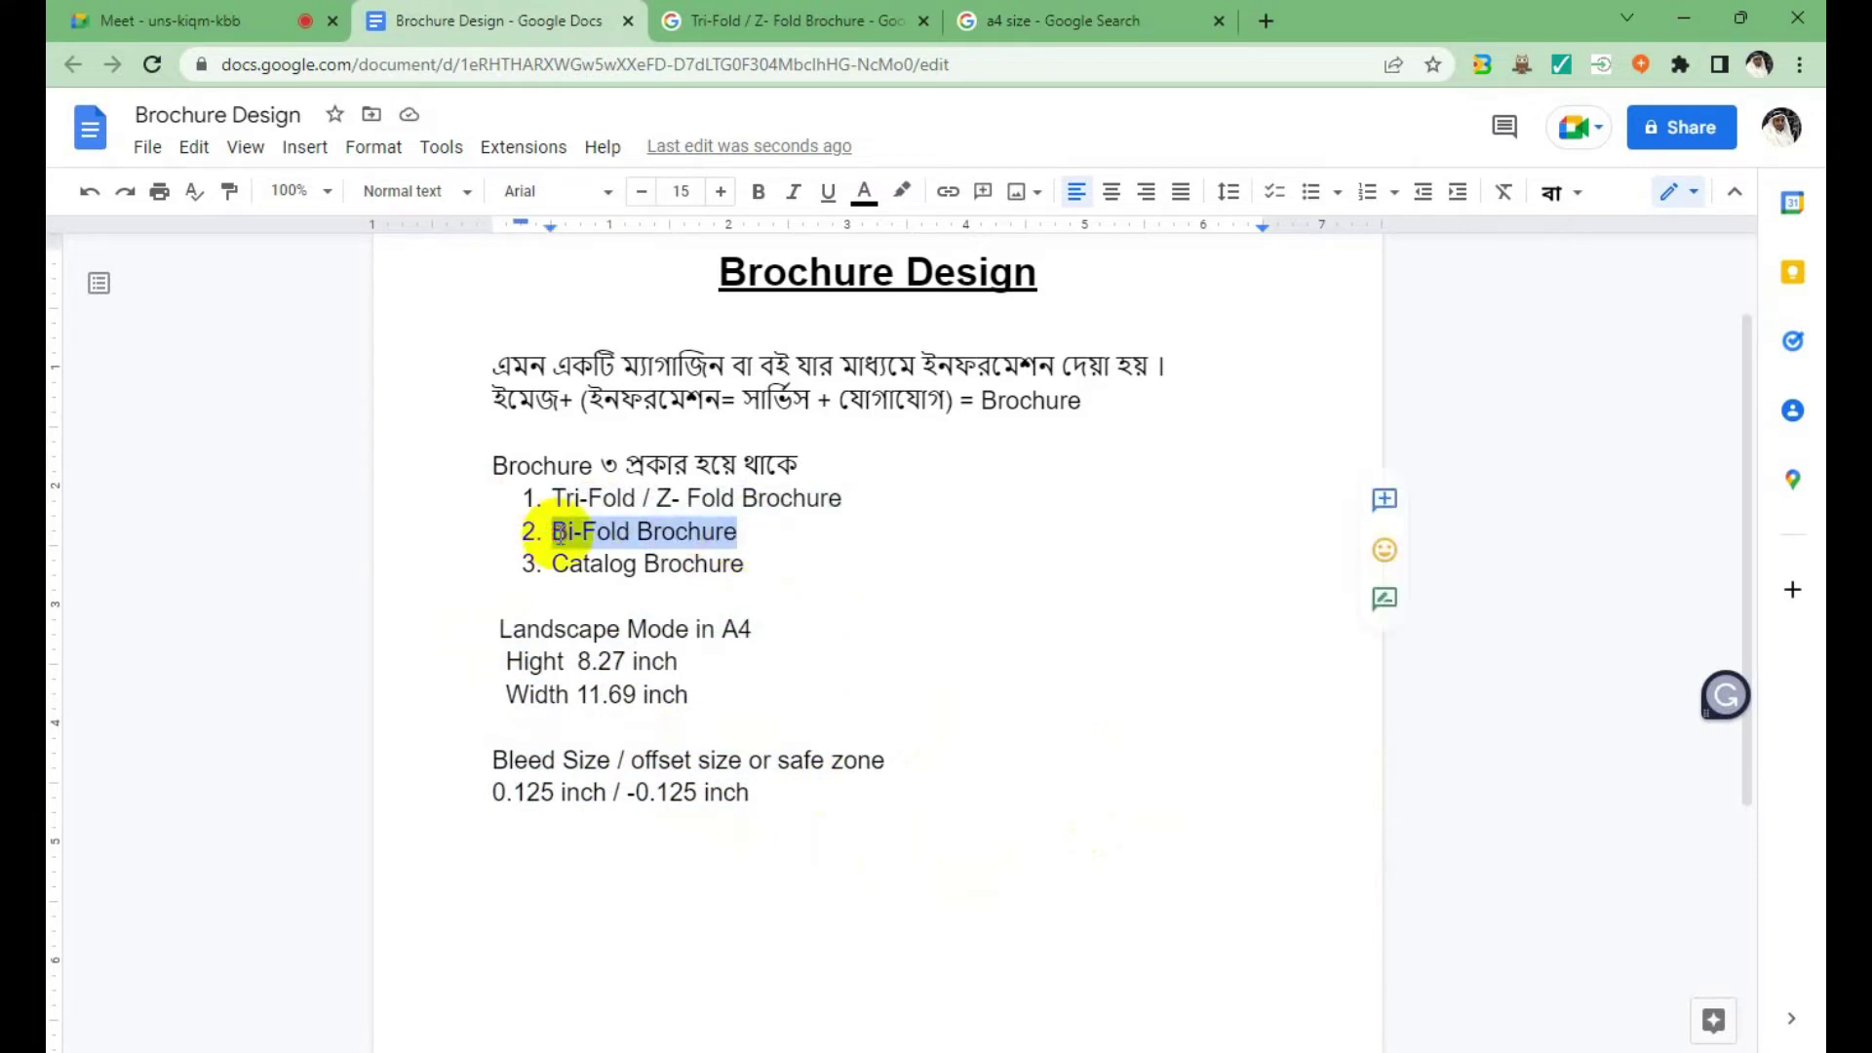
click(799, 594)
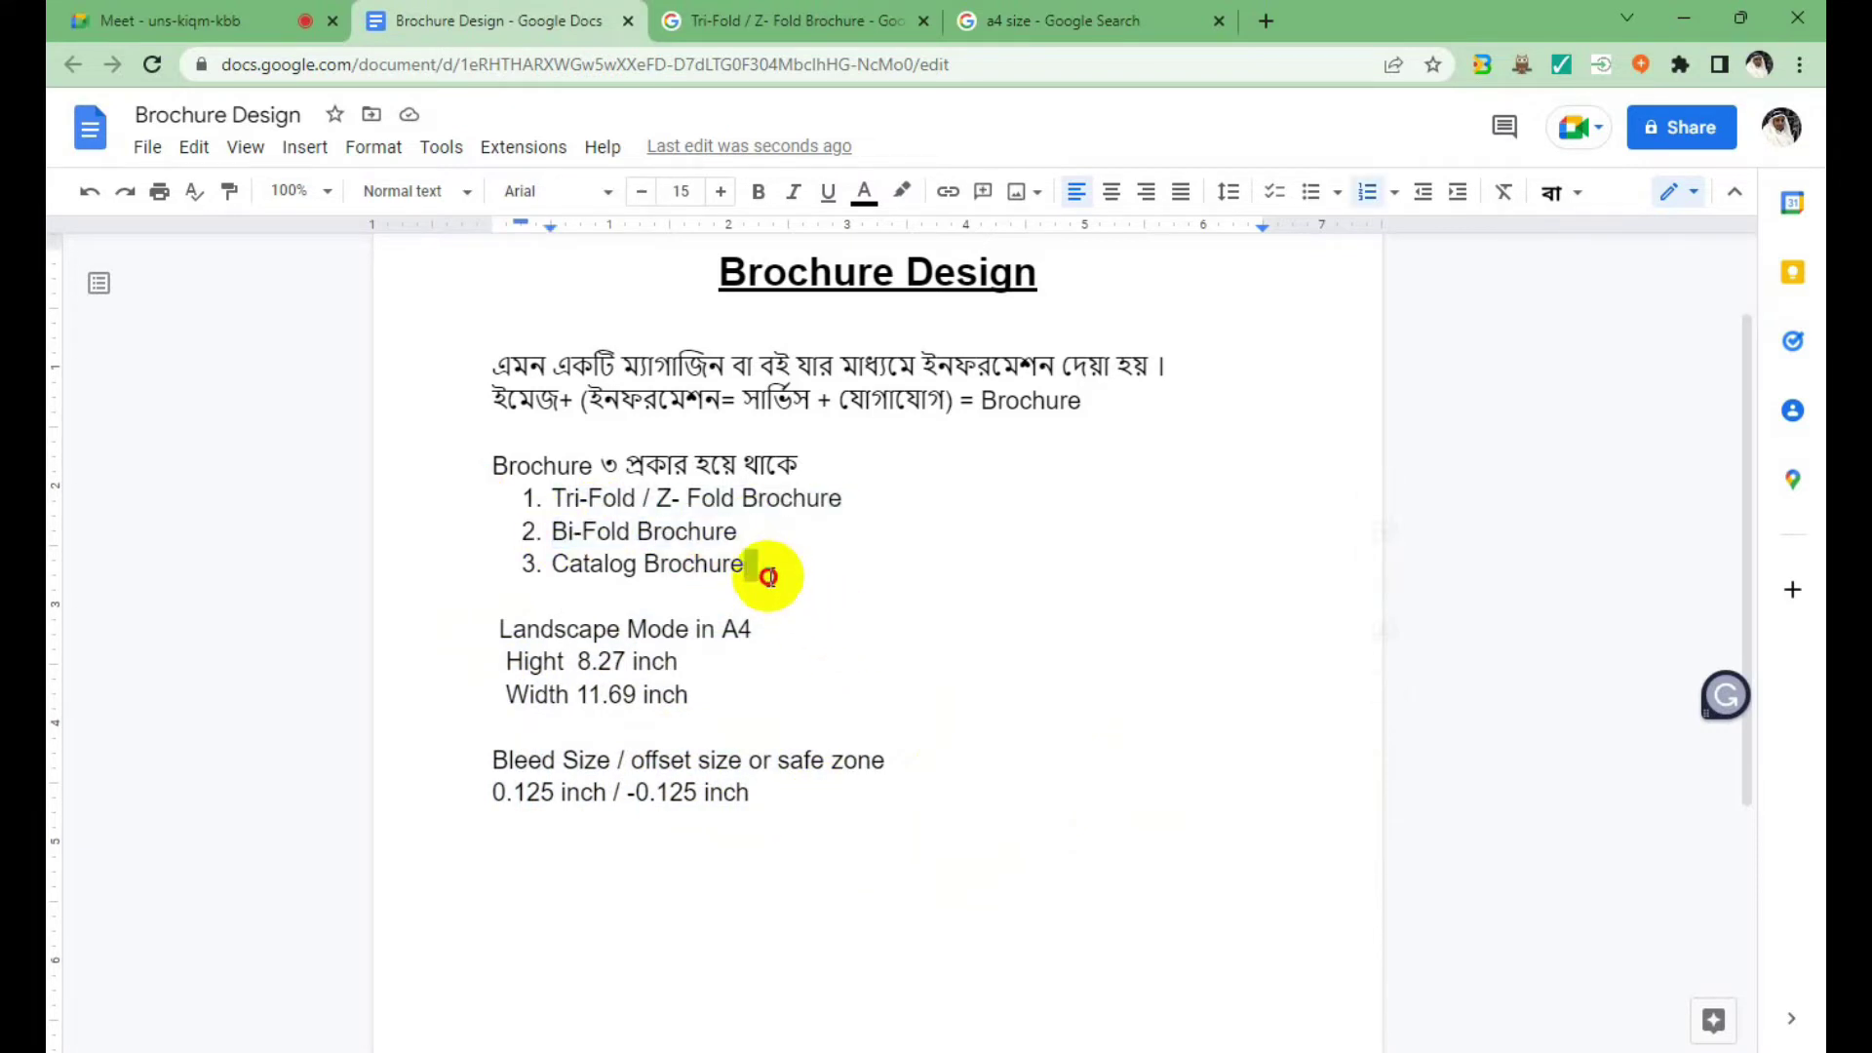
drag(766, 572, 520, 542)
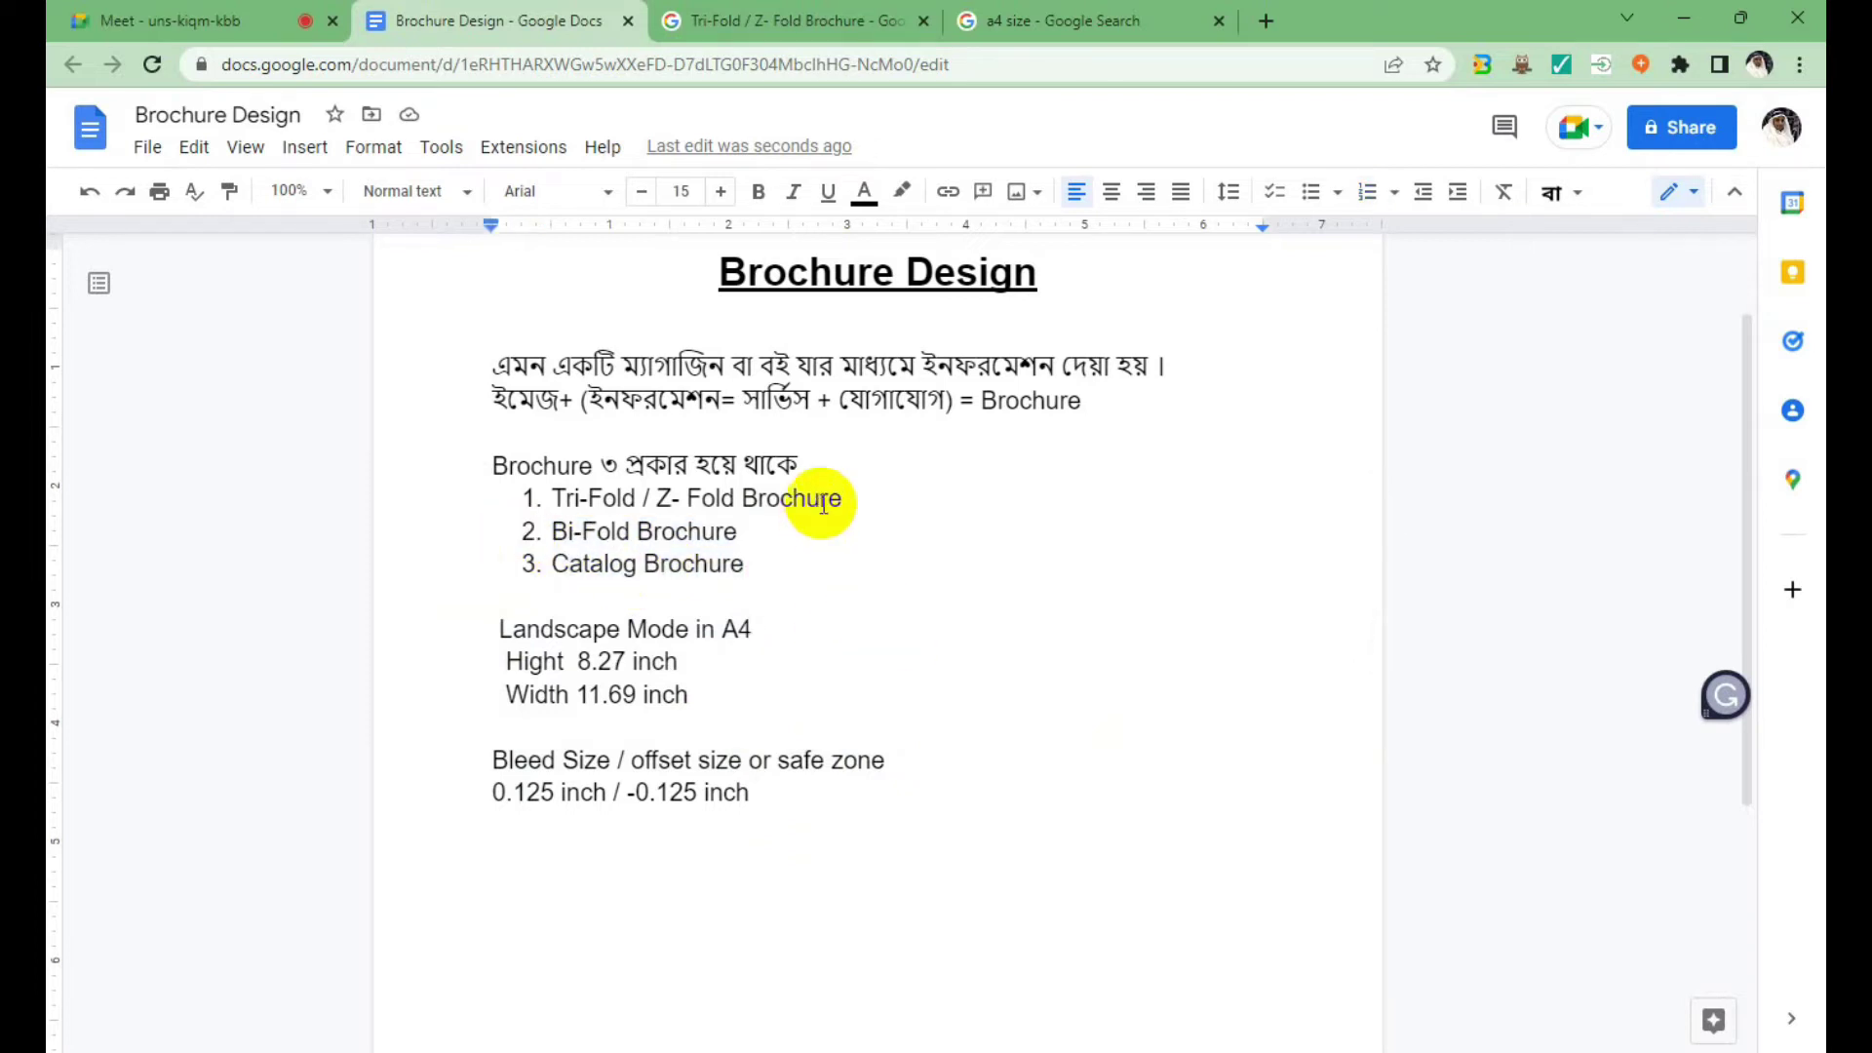
drag(839, 500, 484, 498)
key(ctrl+c)
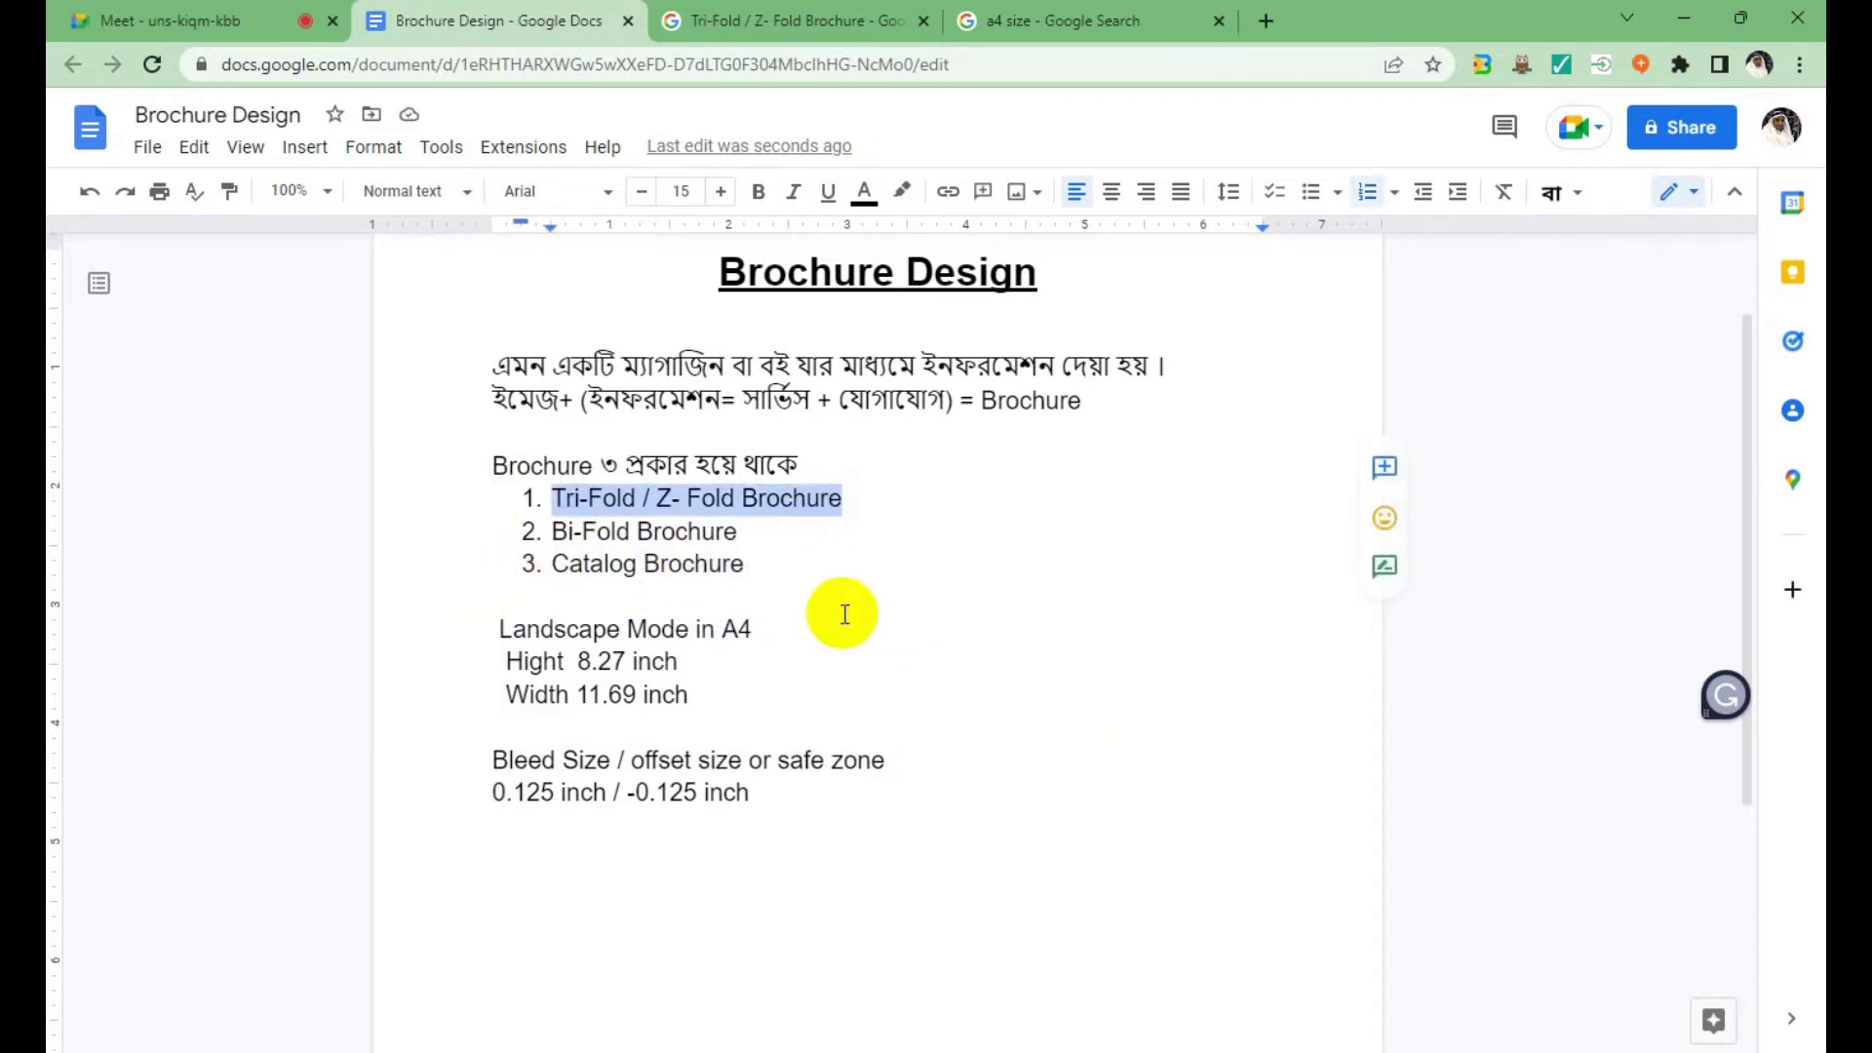
click(494, 629)
key(Return)
key(Return)
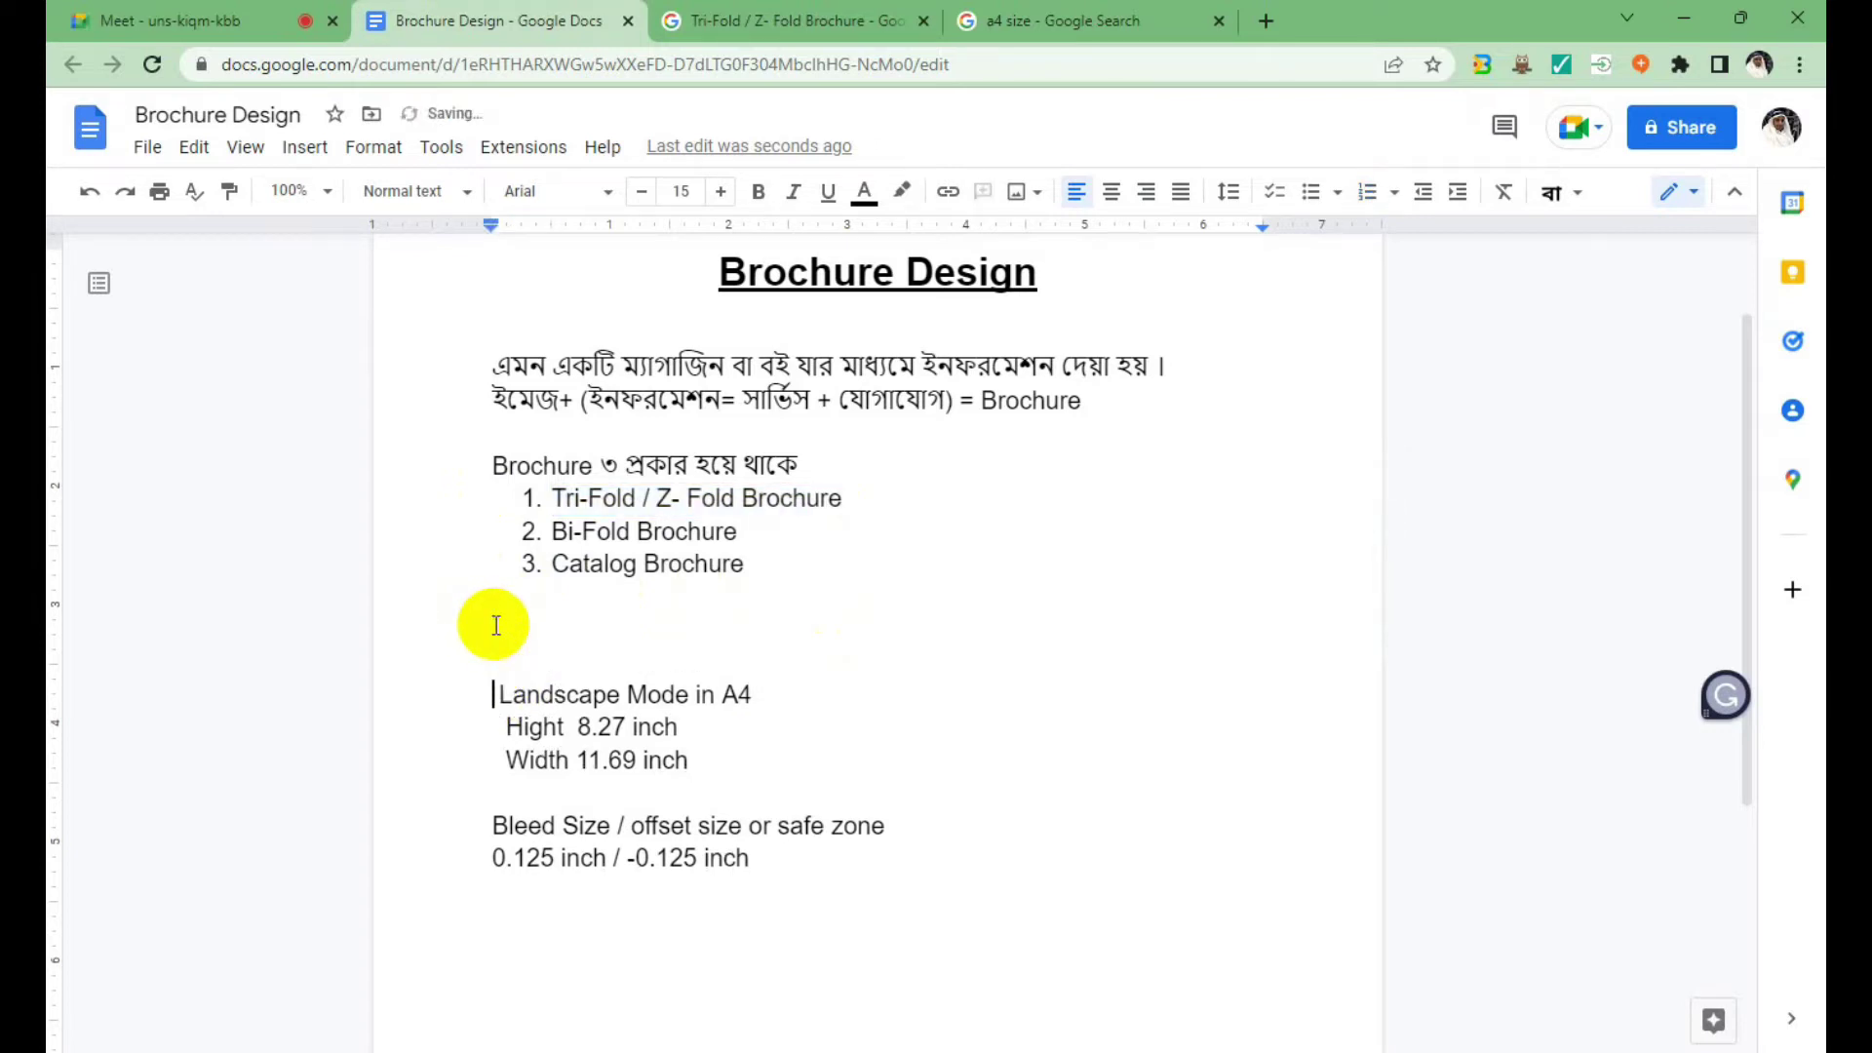
key(ctrl+v)
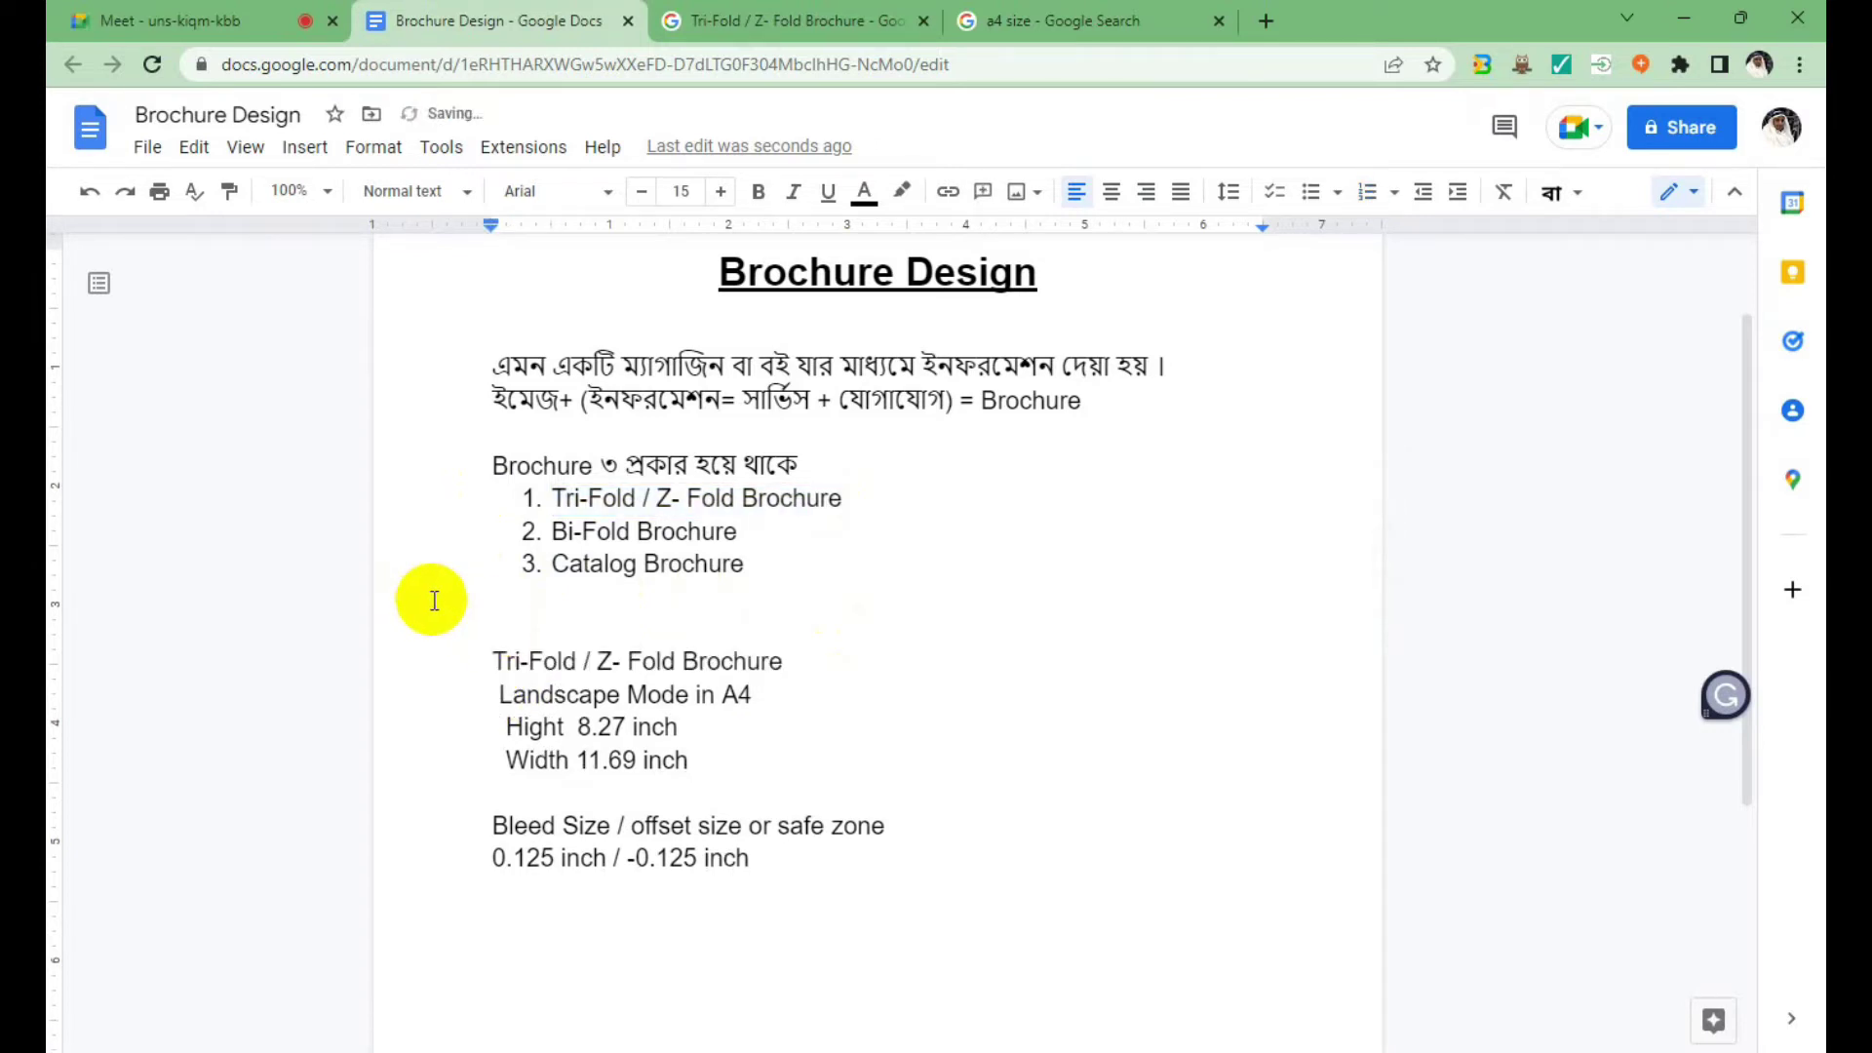
key(Return)
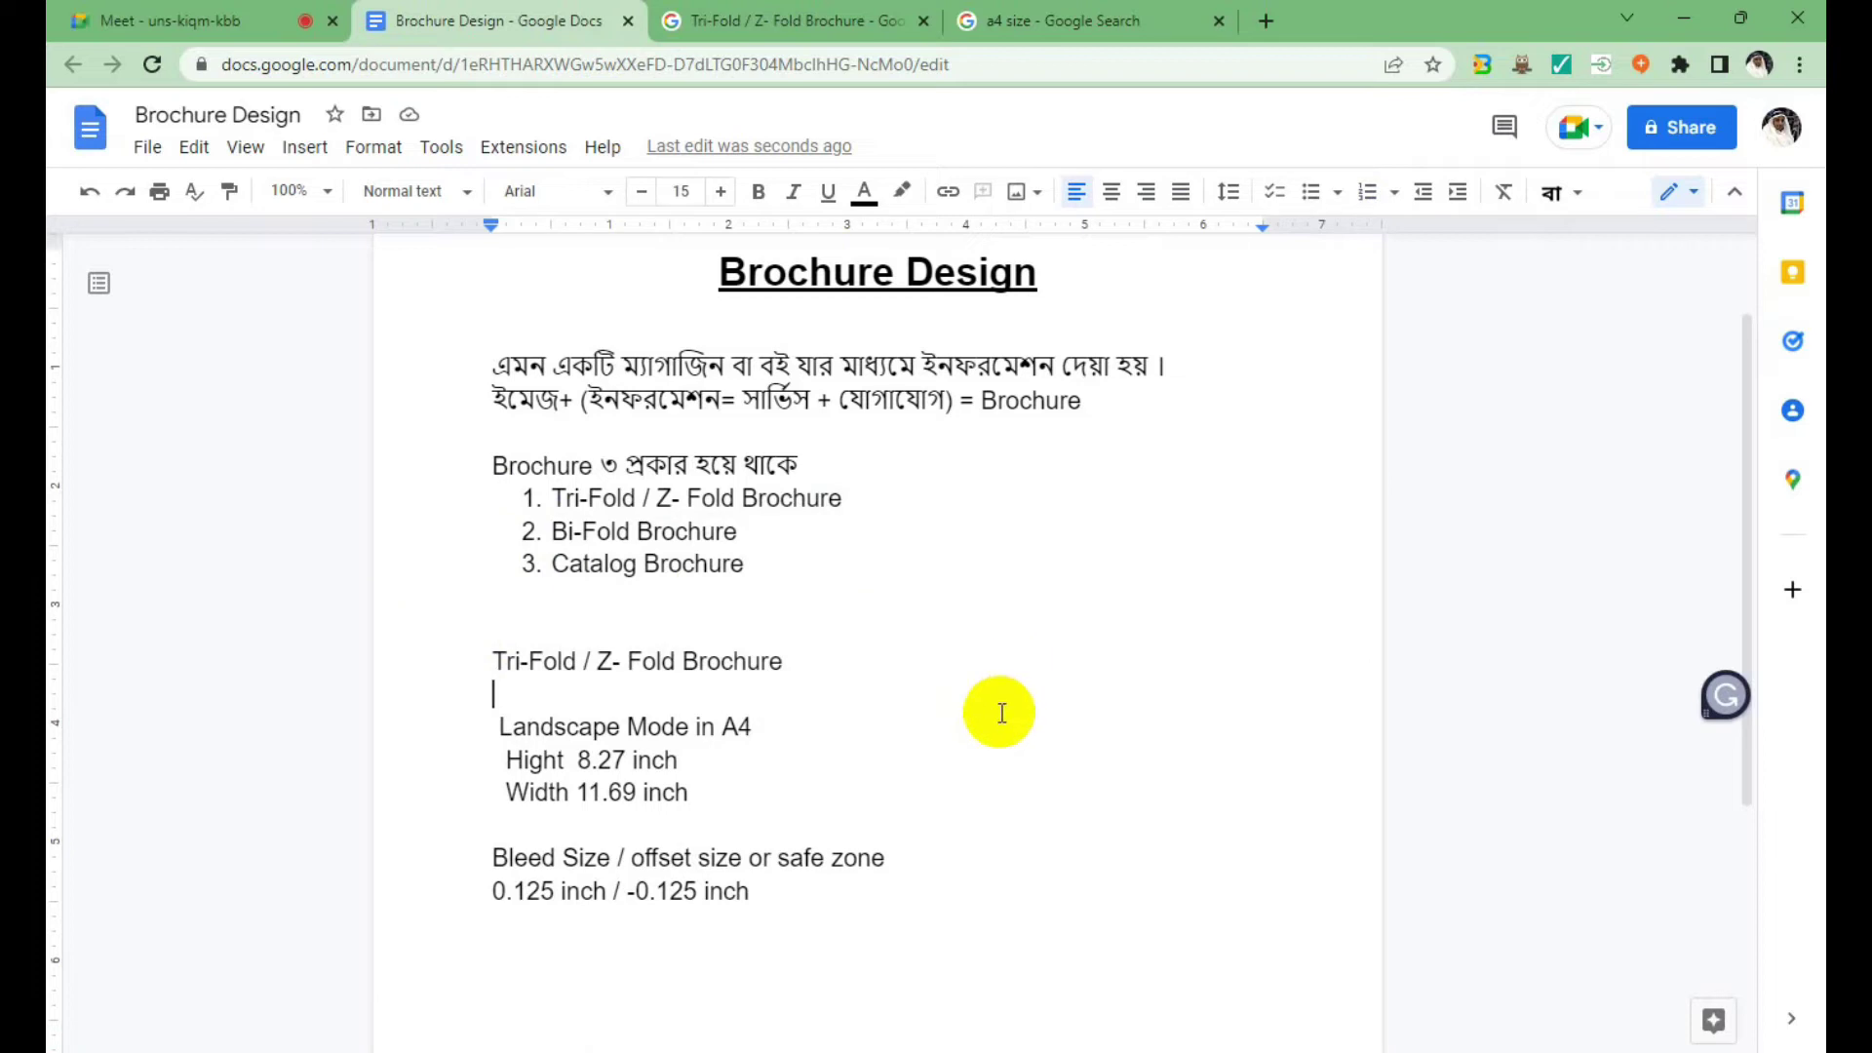
Close the brochure image search and a4 size Chrome tabs, then minimize the browser.
click(854, 24)
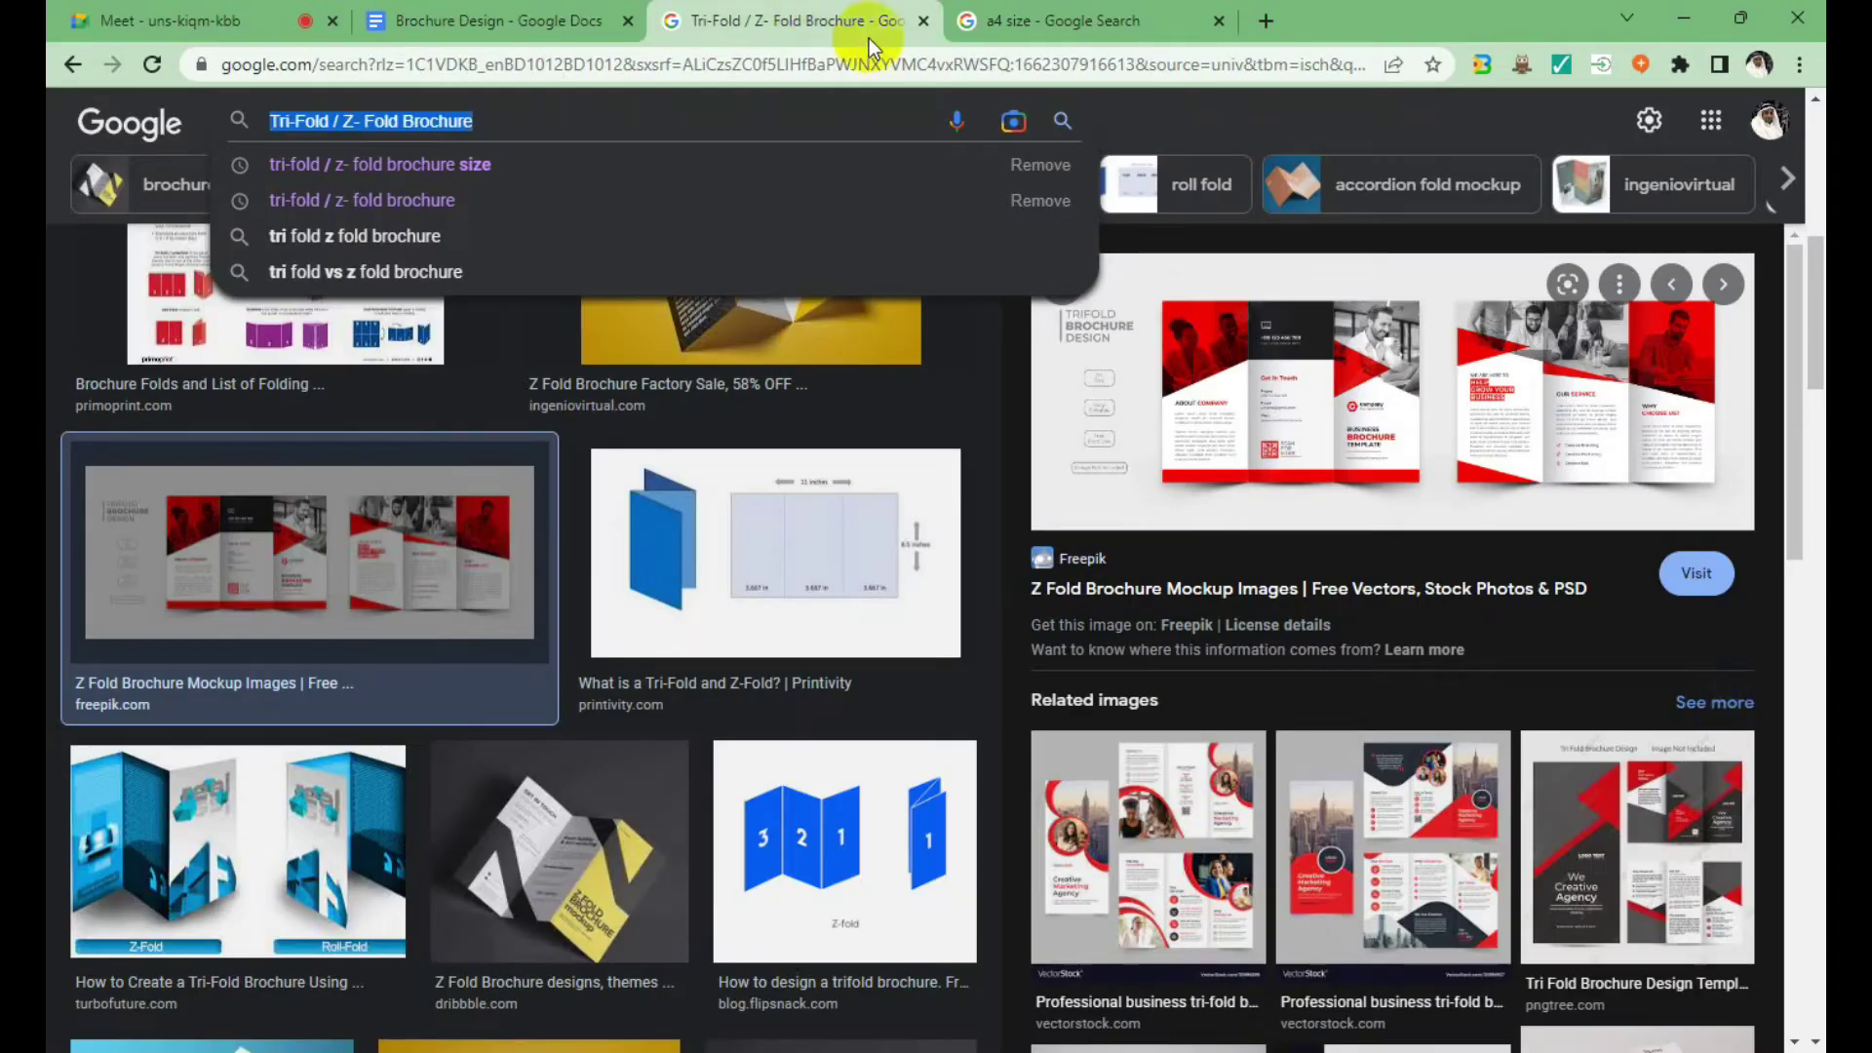
click(923, 20)
middle_click(923, 21)
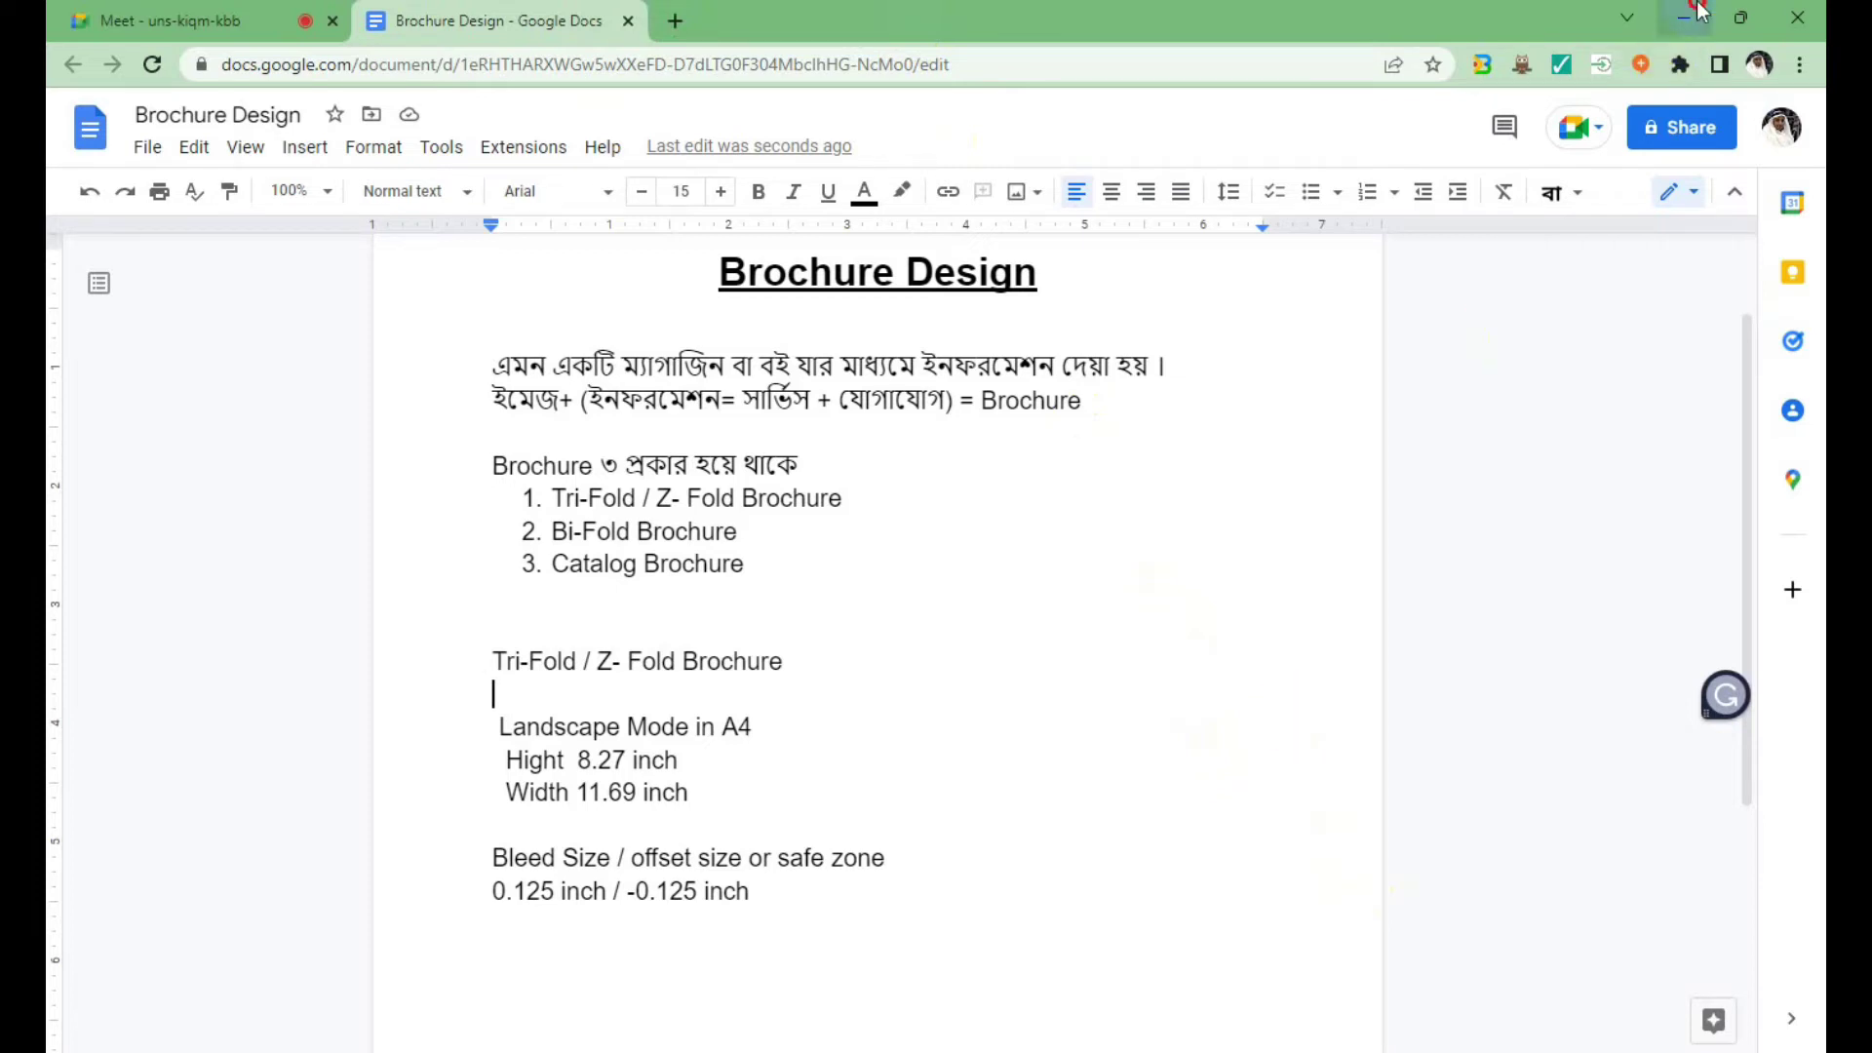
click(1684, 17)
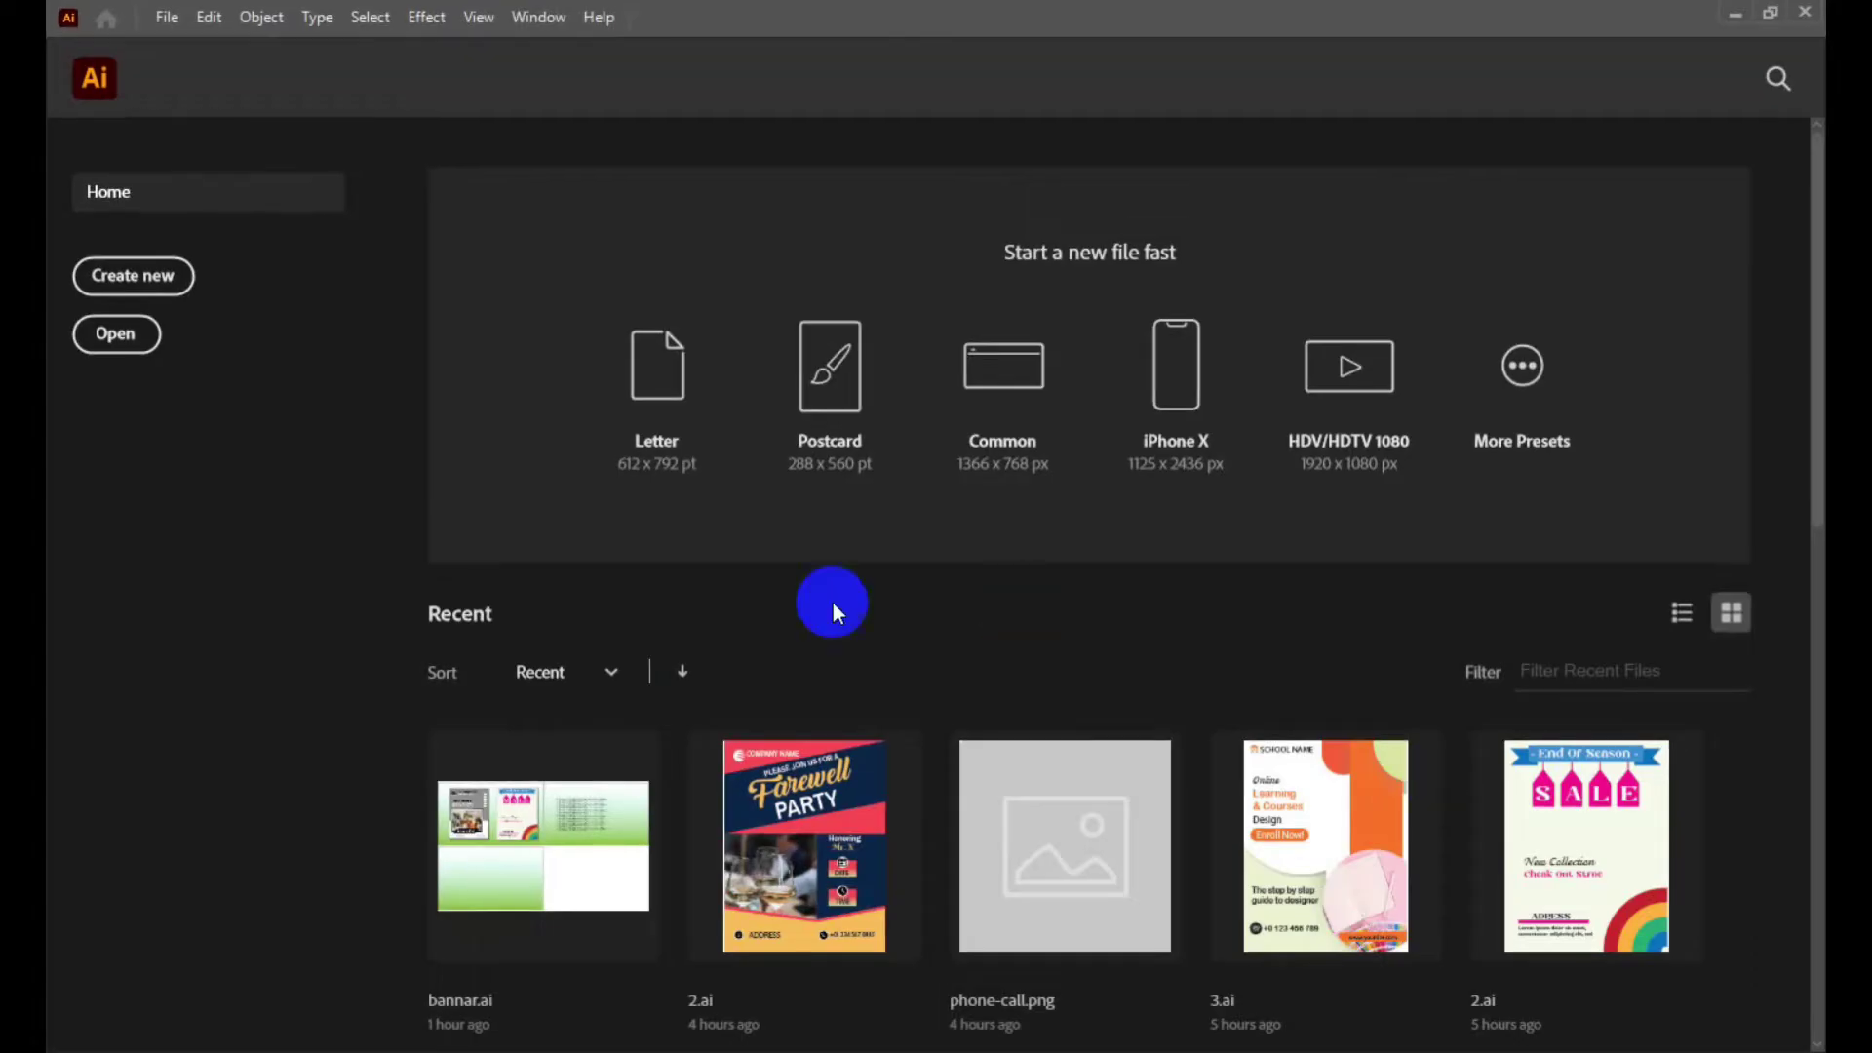
Create a CMYK document with two landscape 11.69 × 8.27 in artboards and 0.125 in bleed.
click(181, 29)
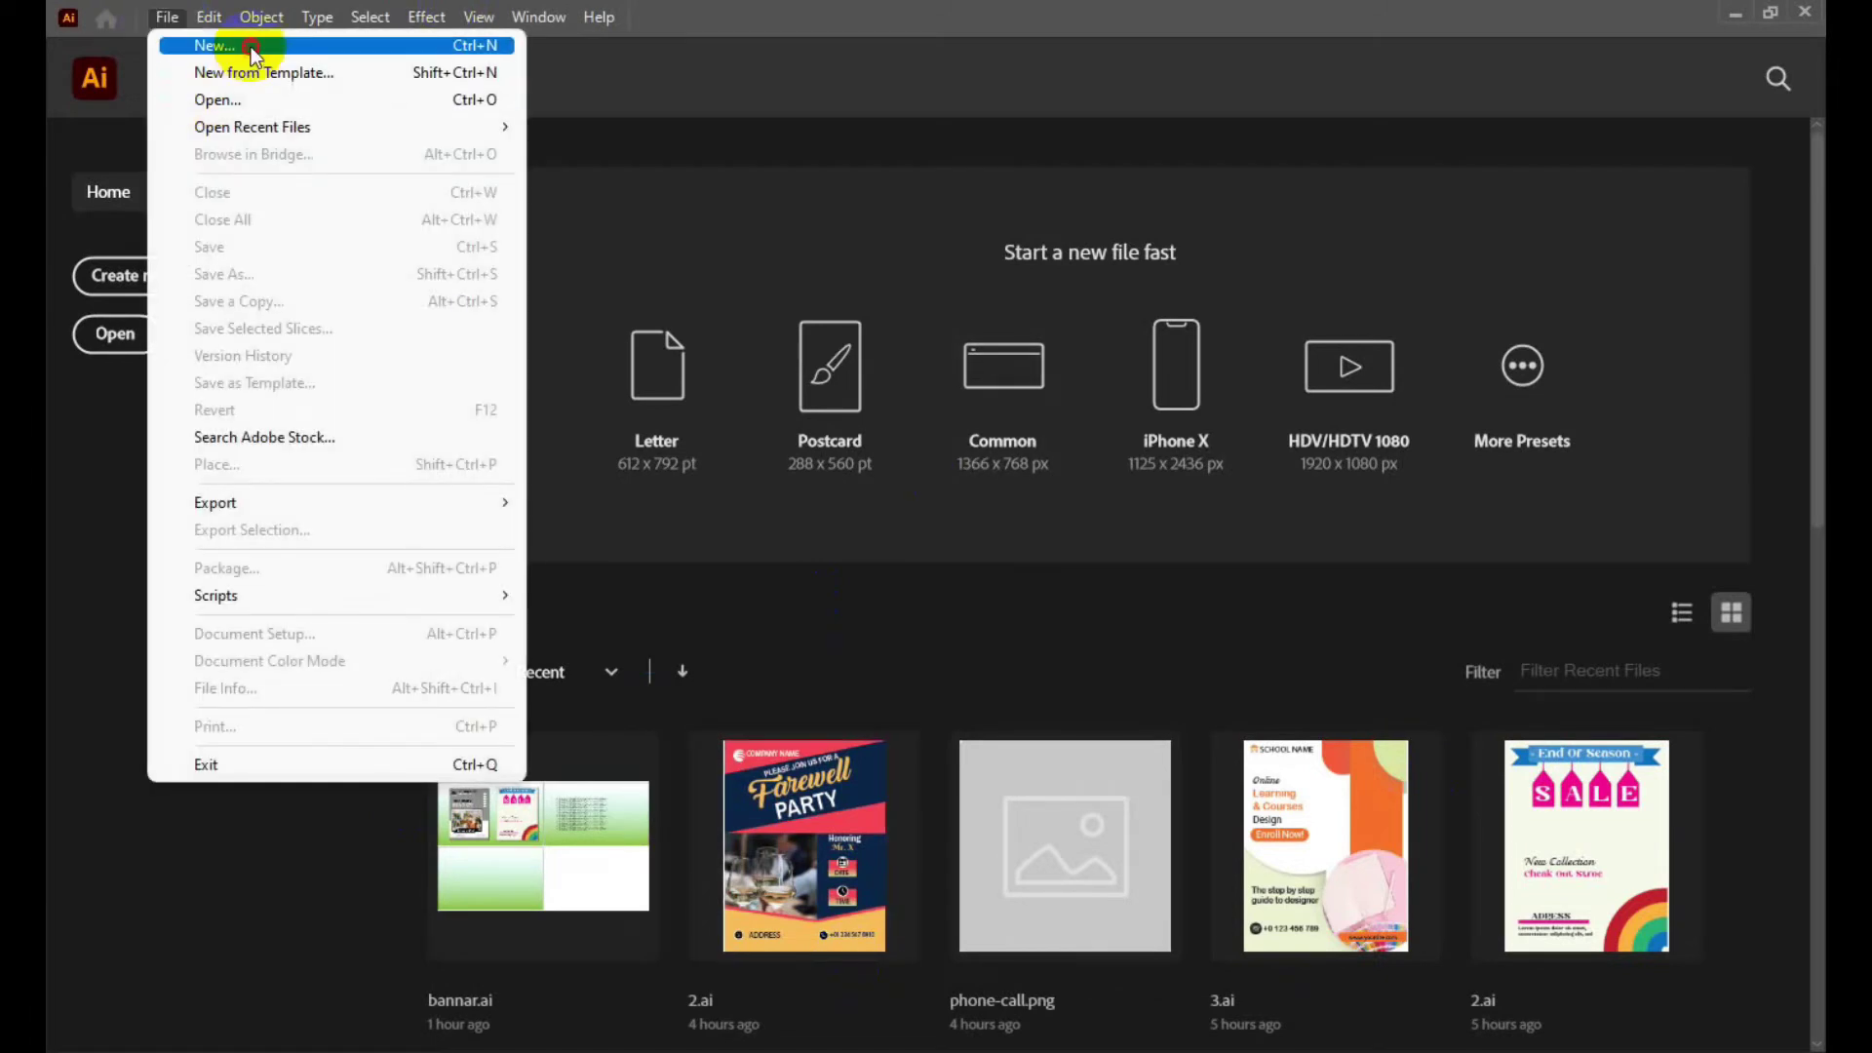
click(298, 47)
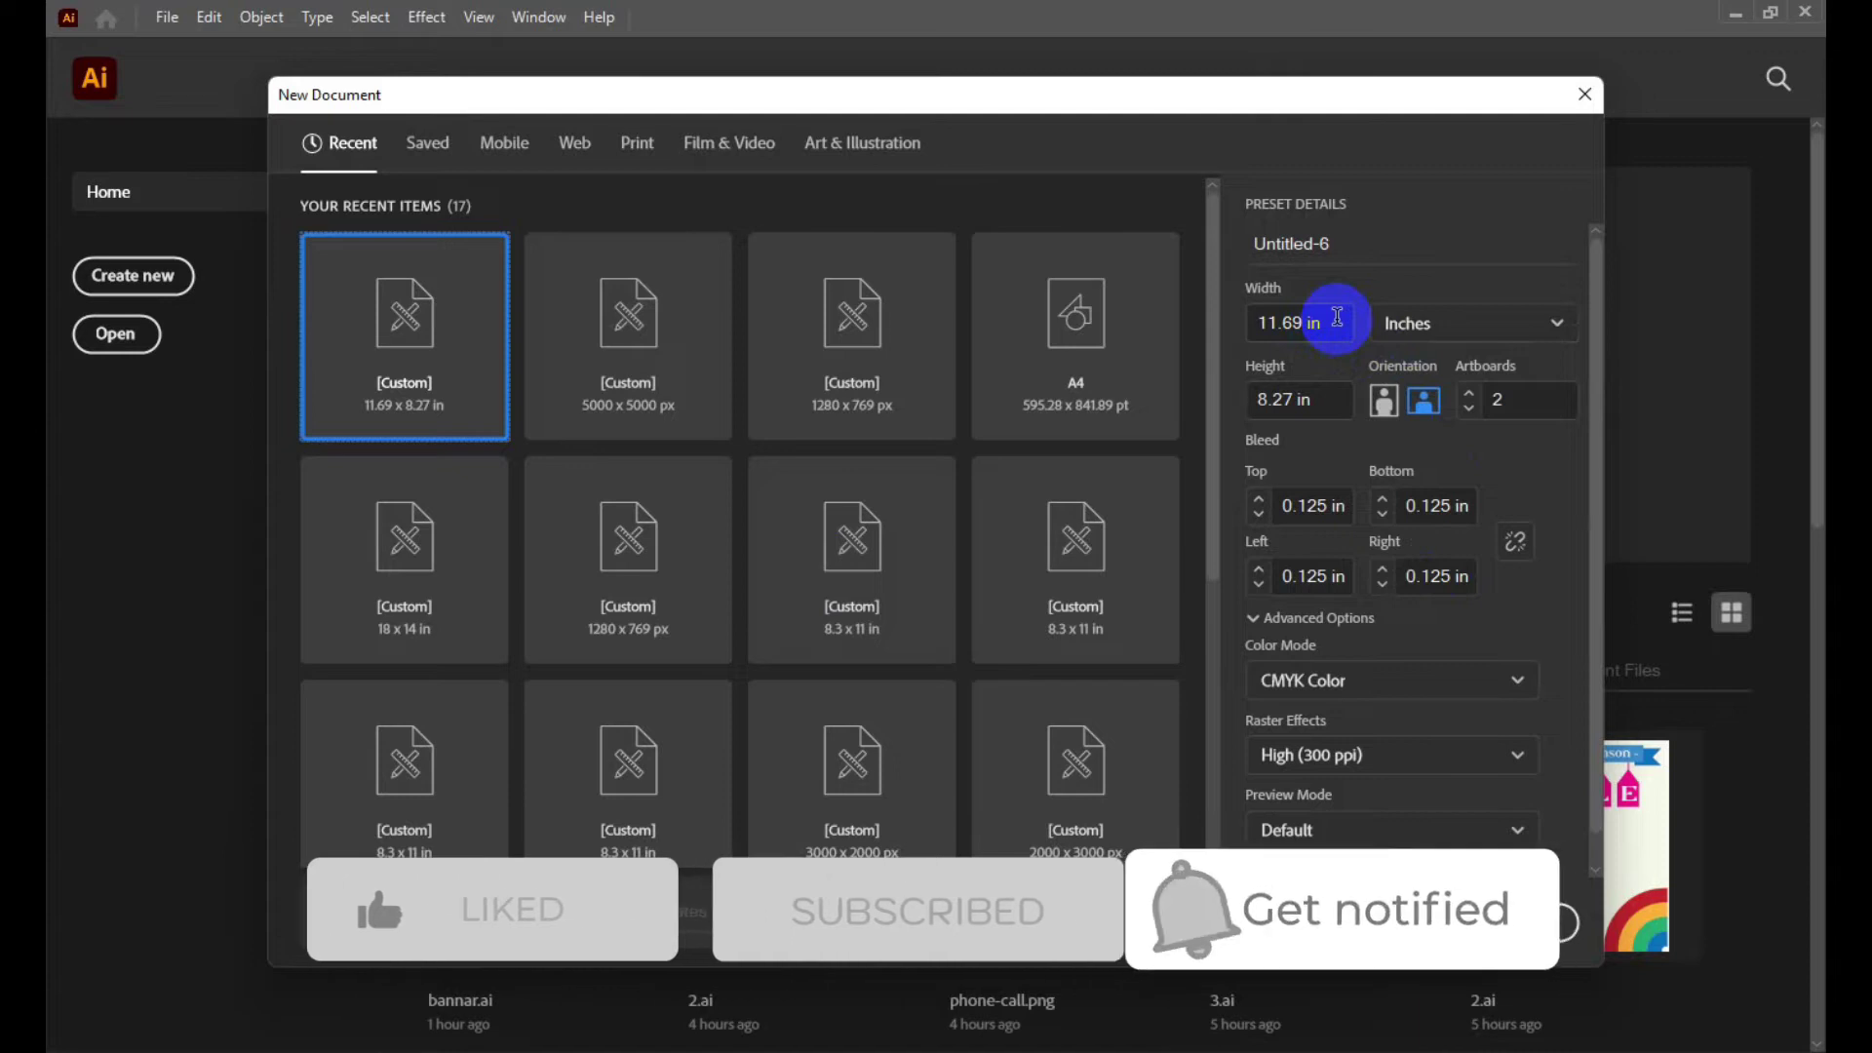
click(1337, 316)
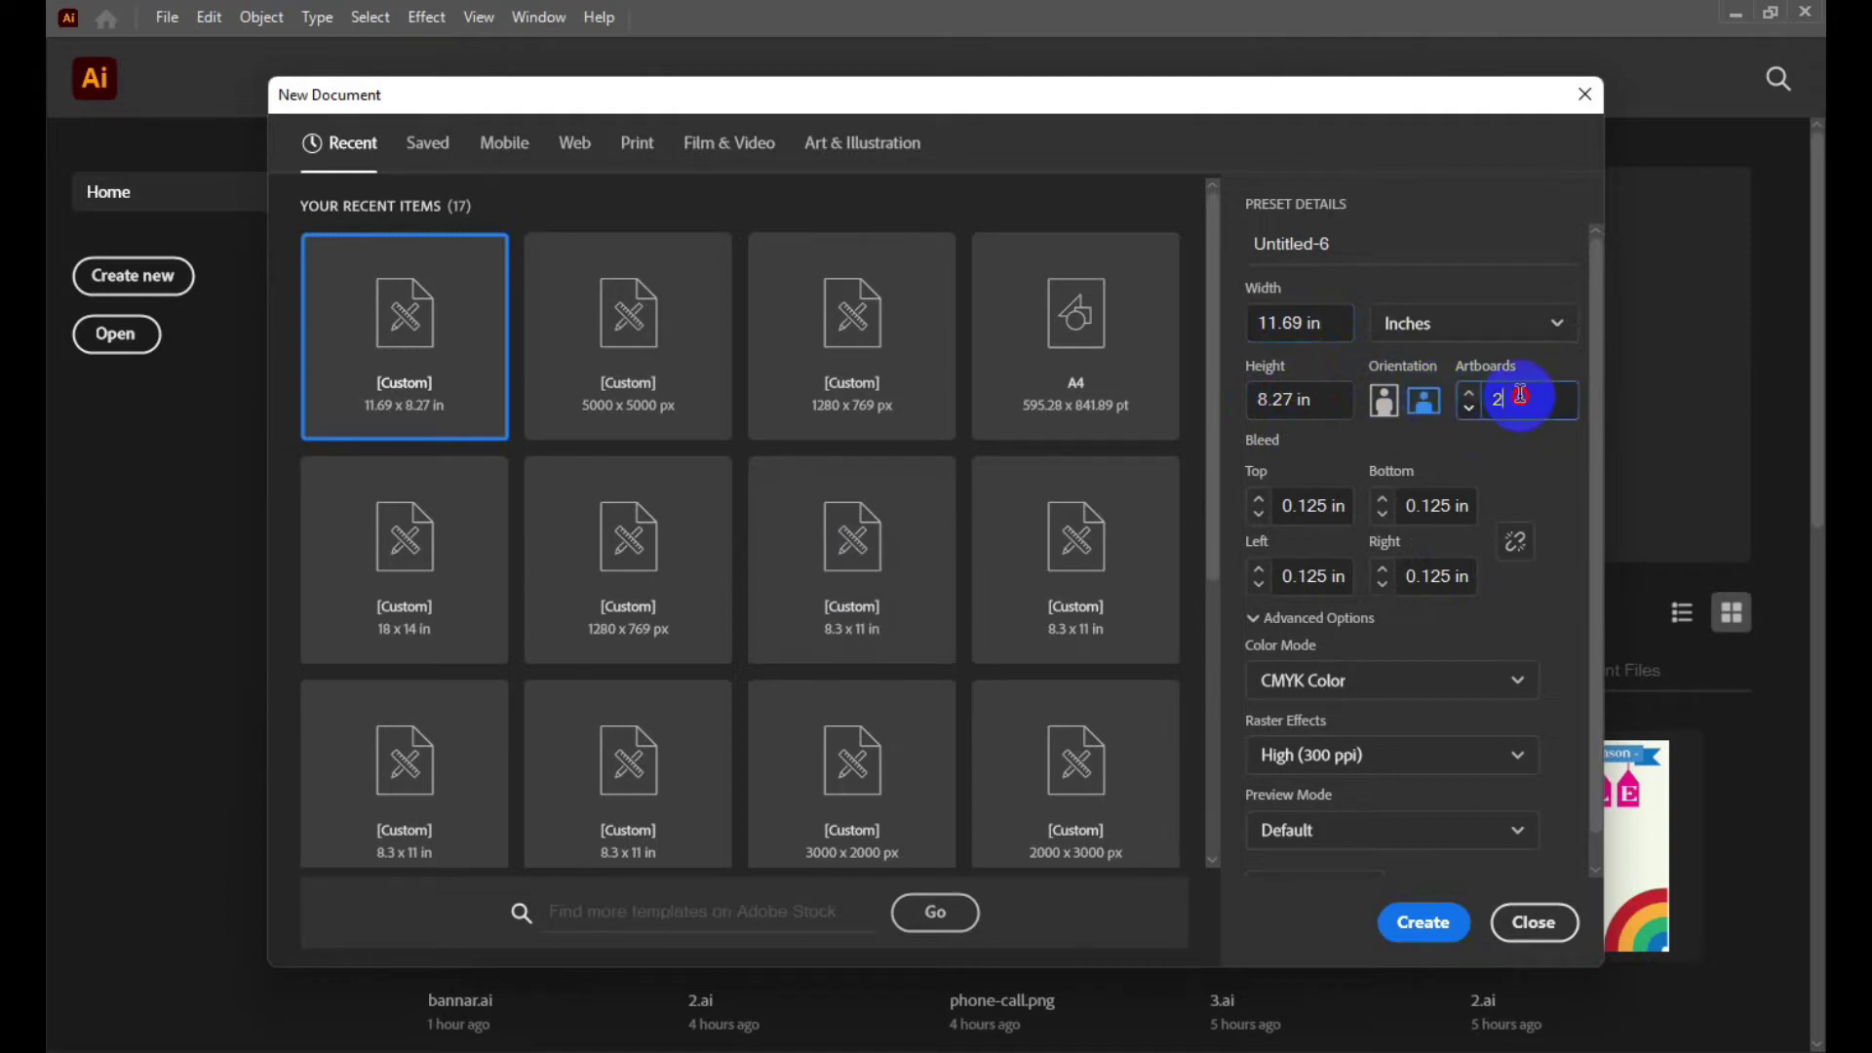
double_click(1497, 400)
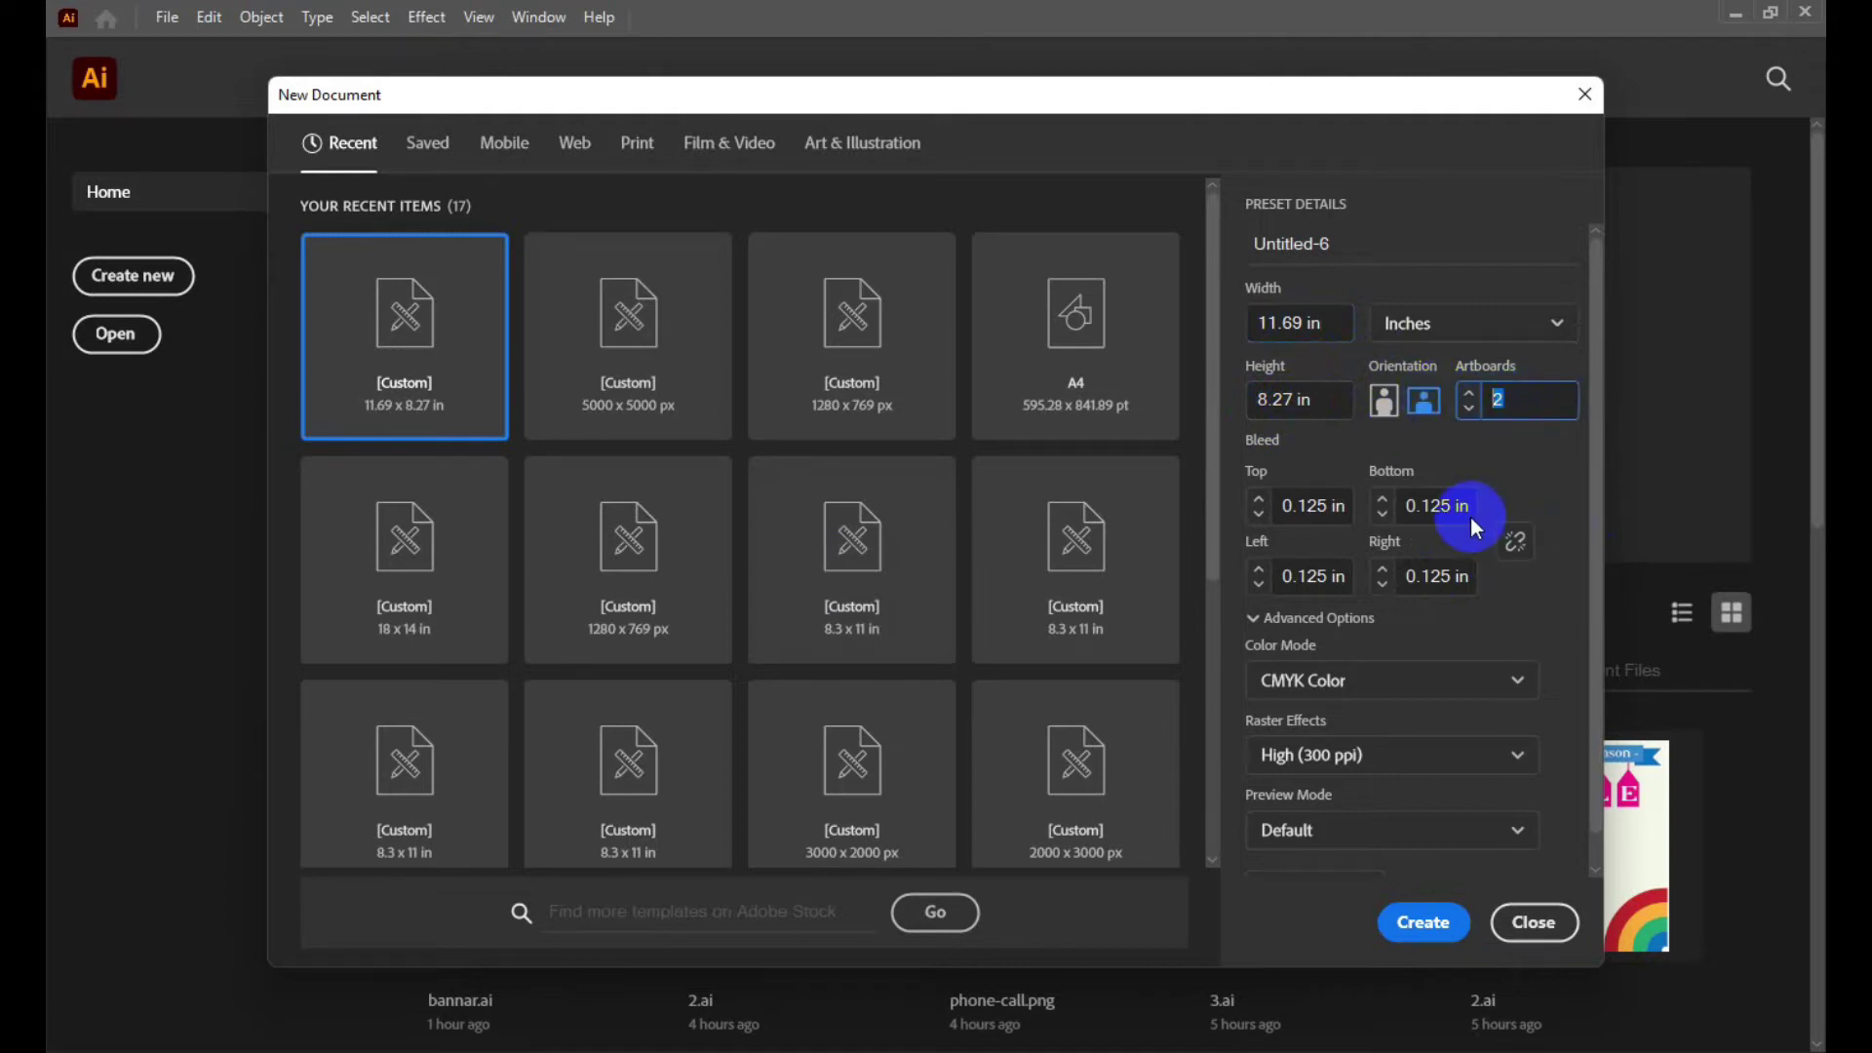
click(1523, 455)
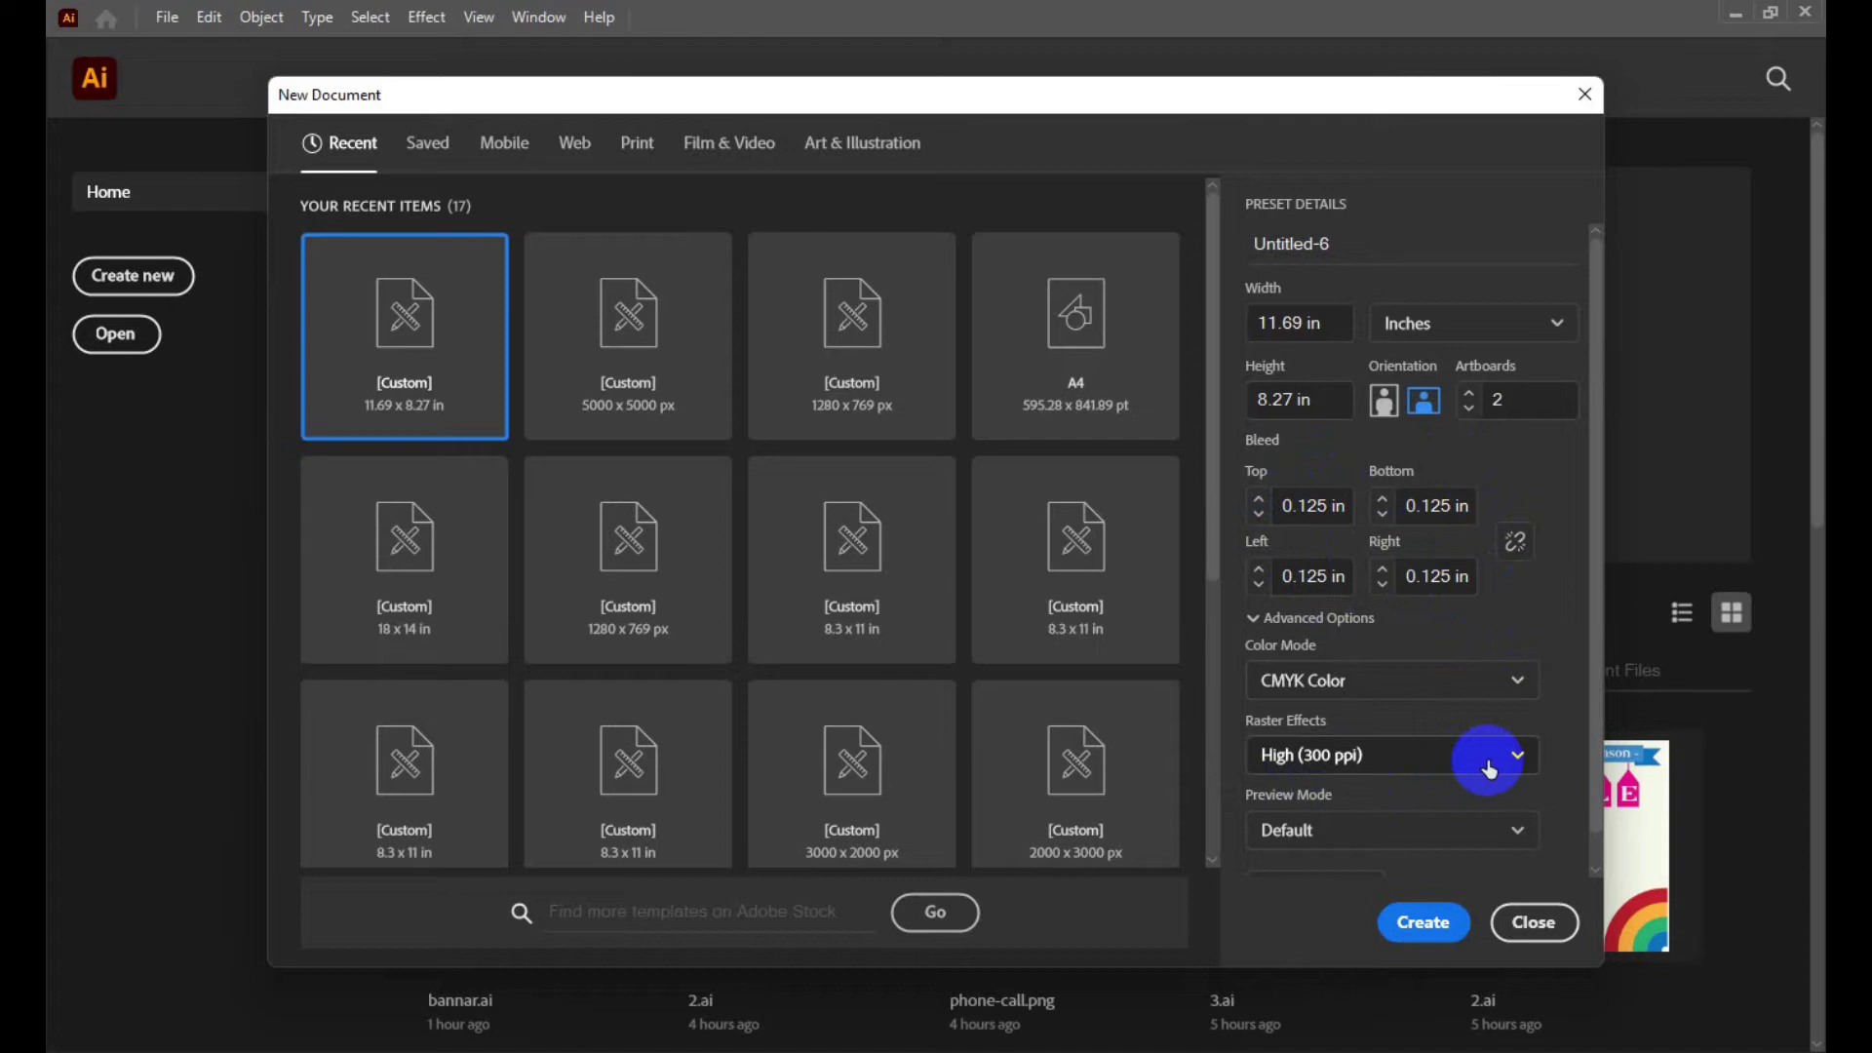
click(1446, 935)
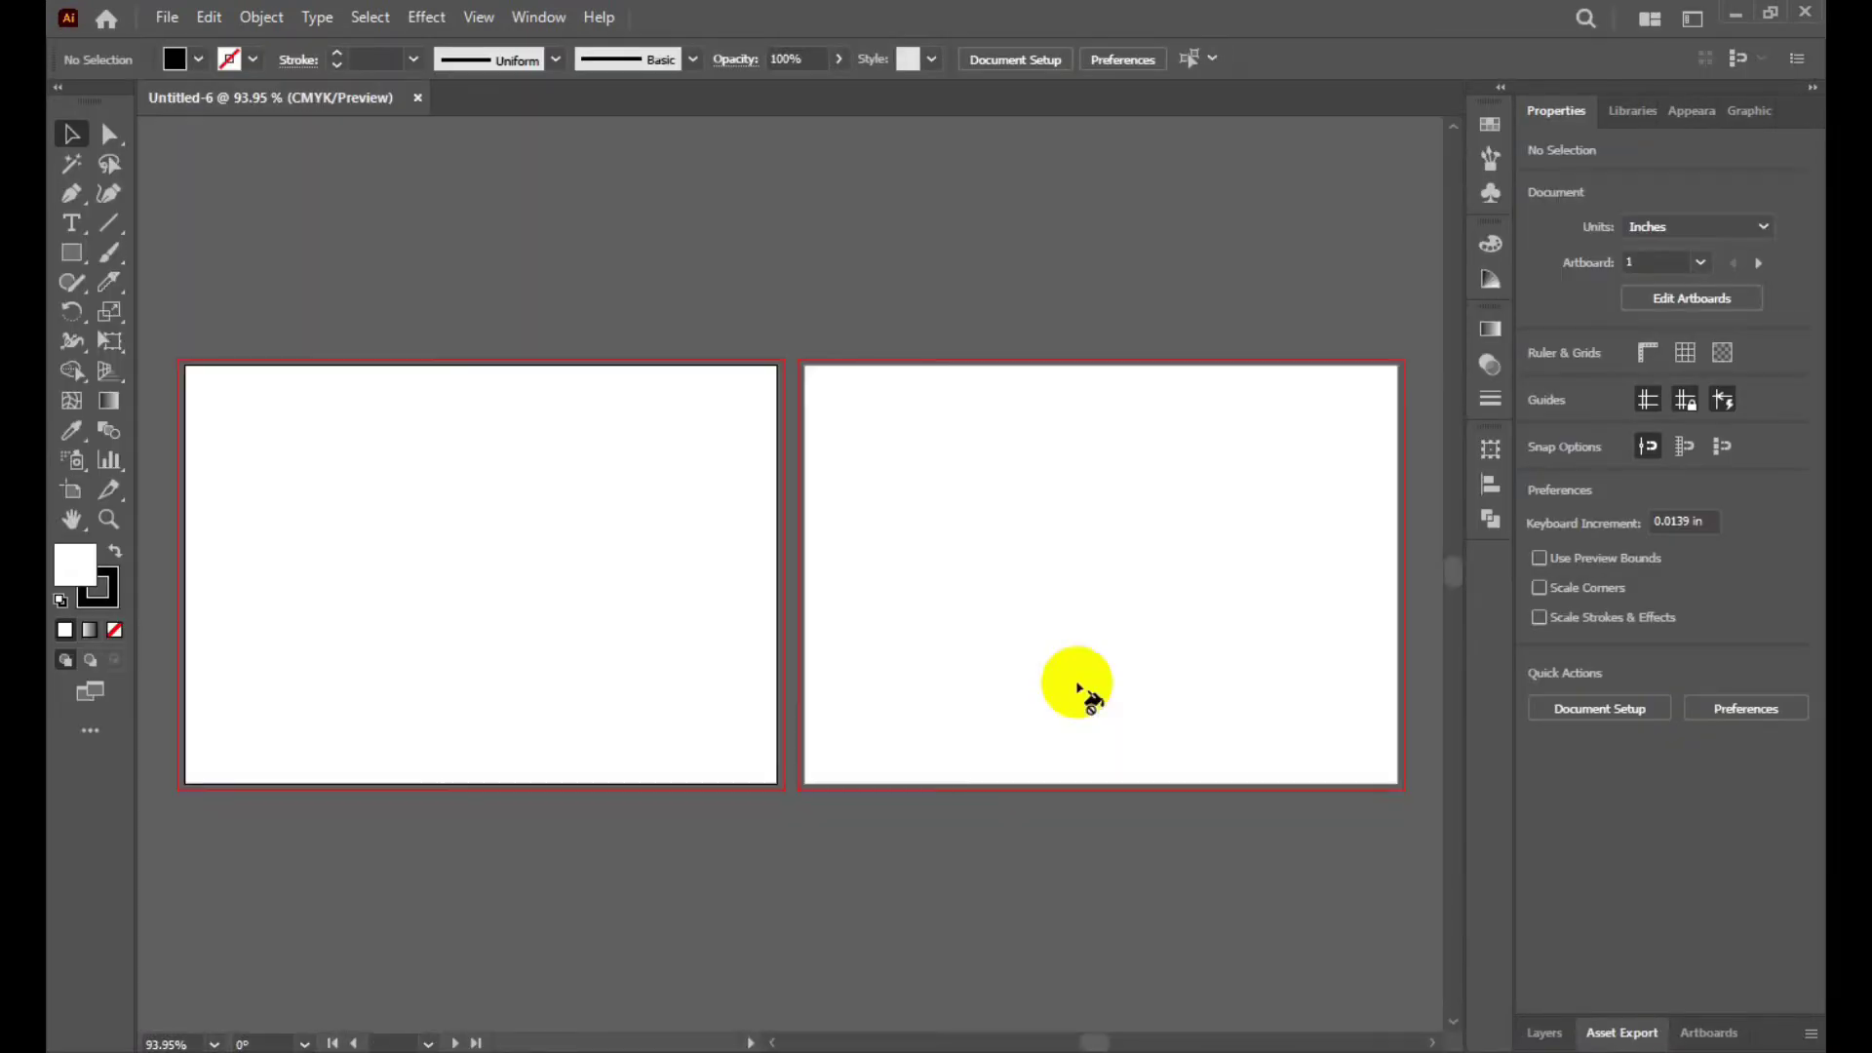
scroll(1321, 468, down, 2)
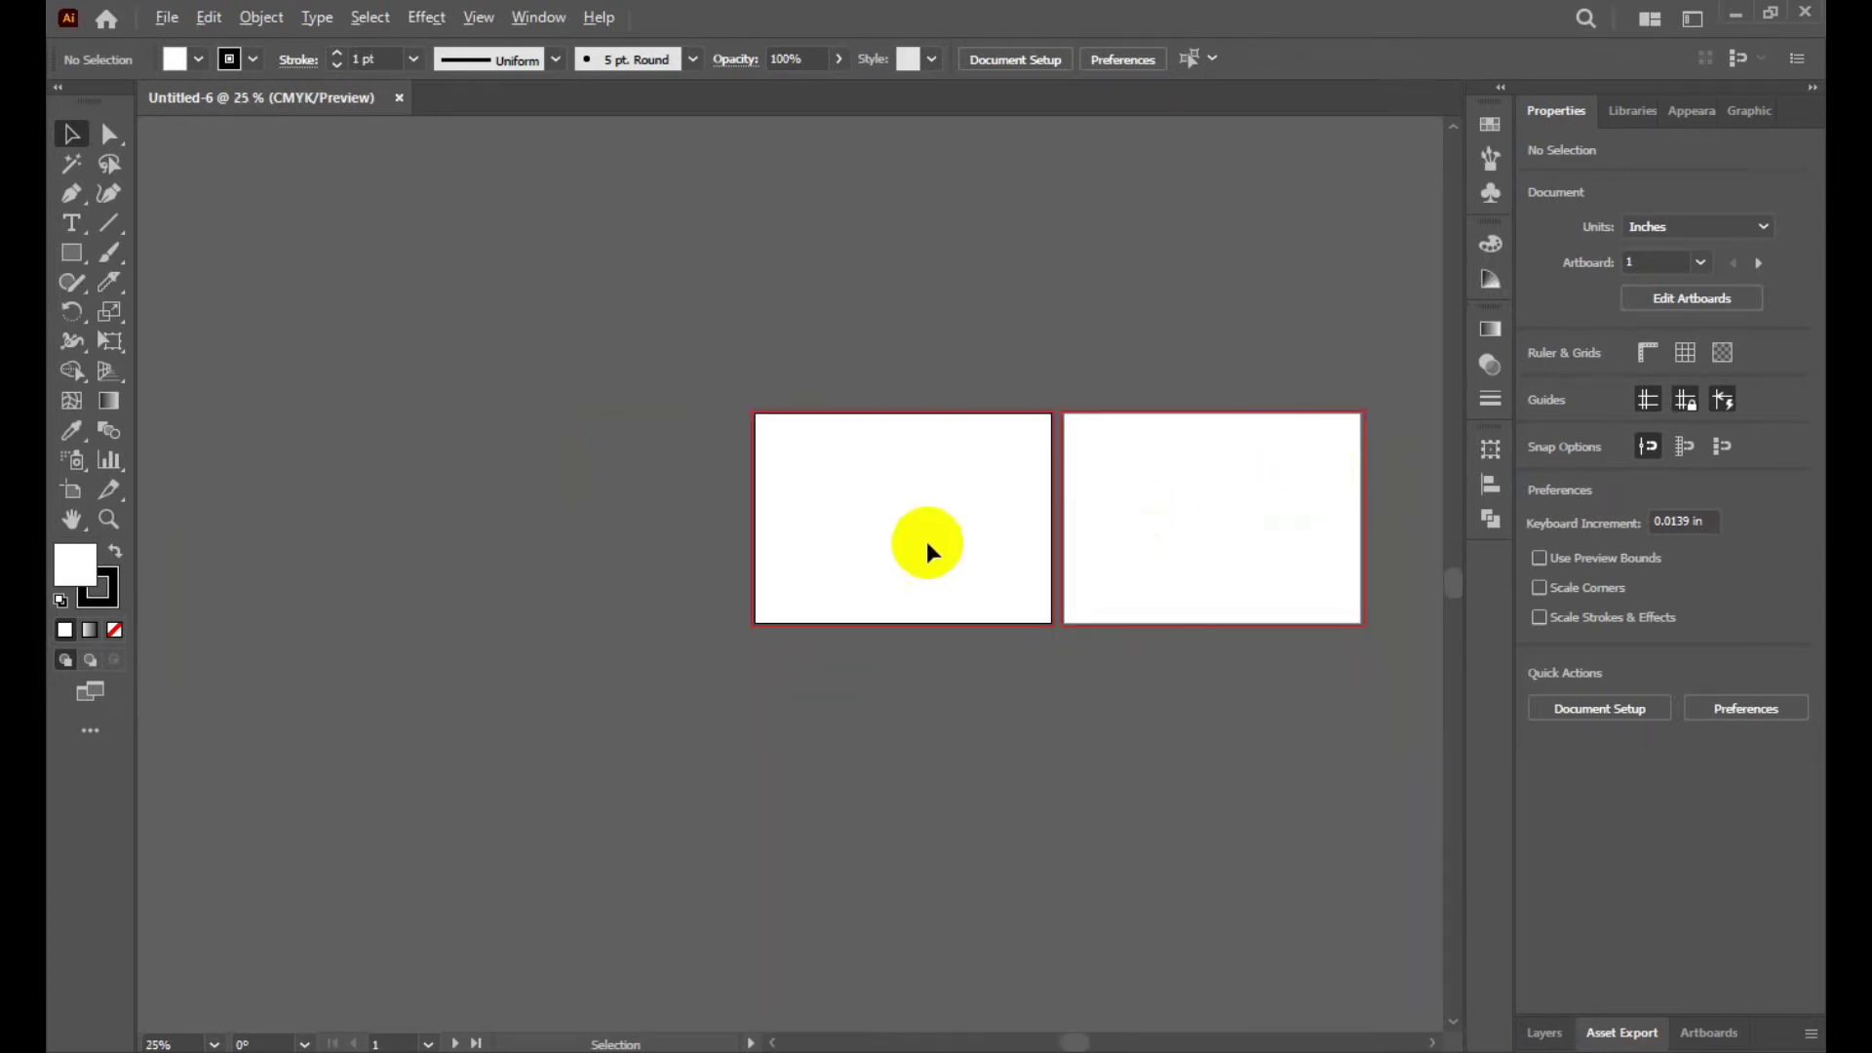
scroll(928, 552, up, 2)
scroll(829, 547, down, 2)
scroll(1328, 562, up, 2)
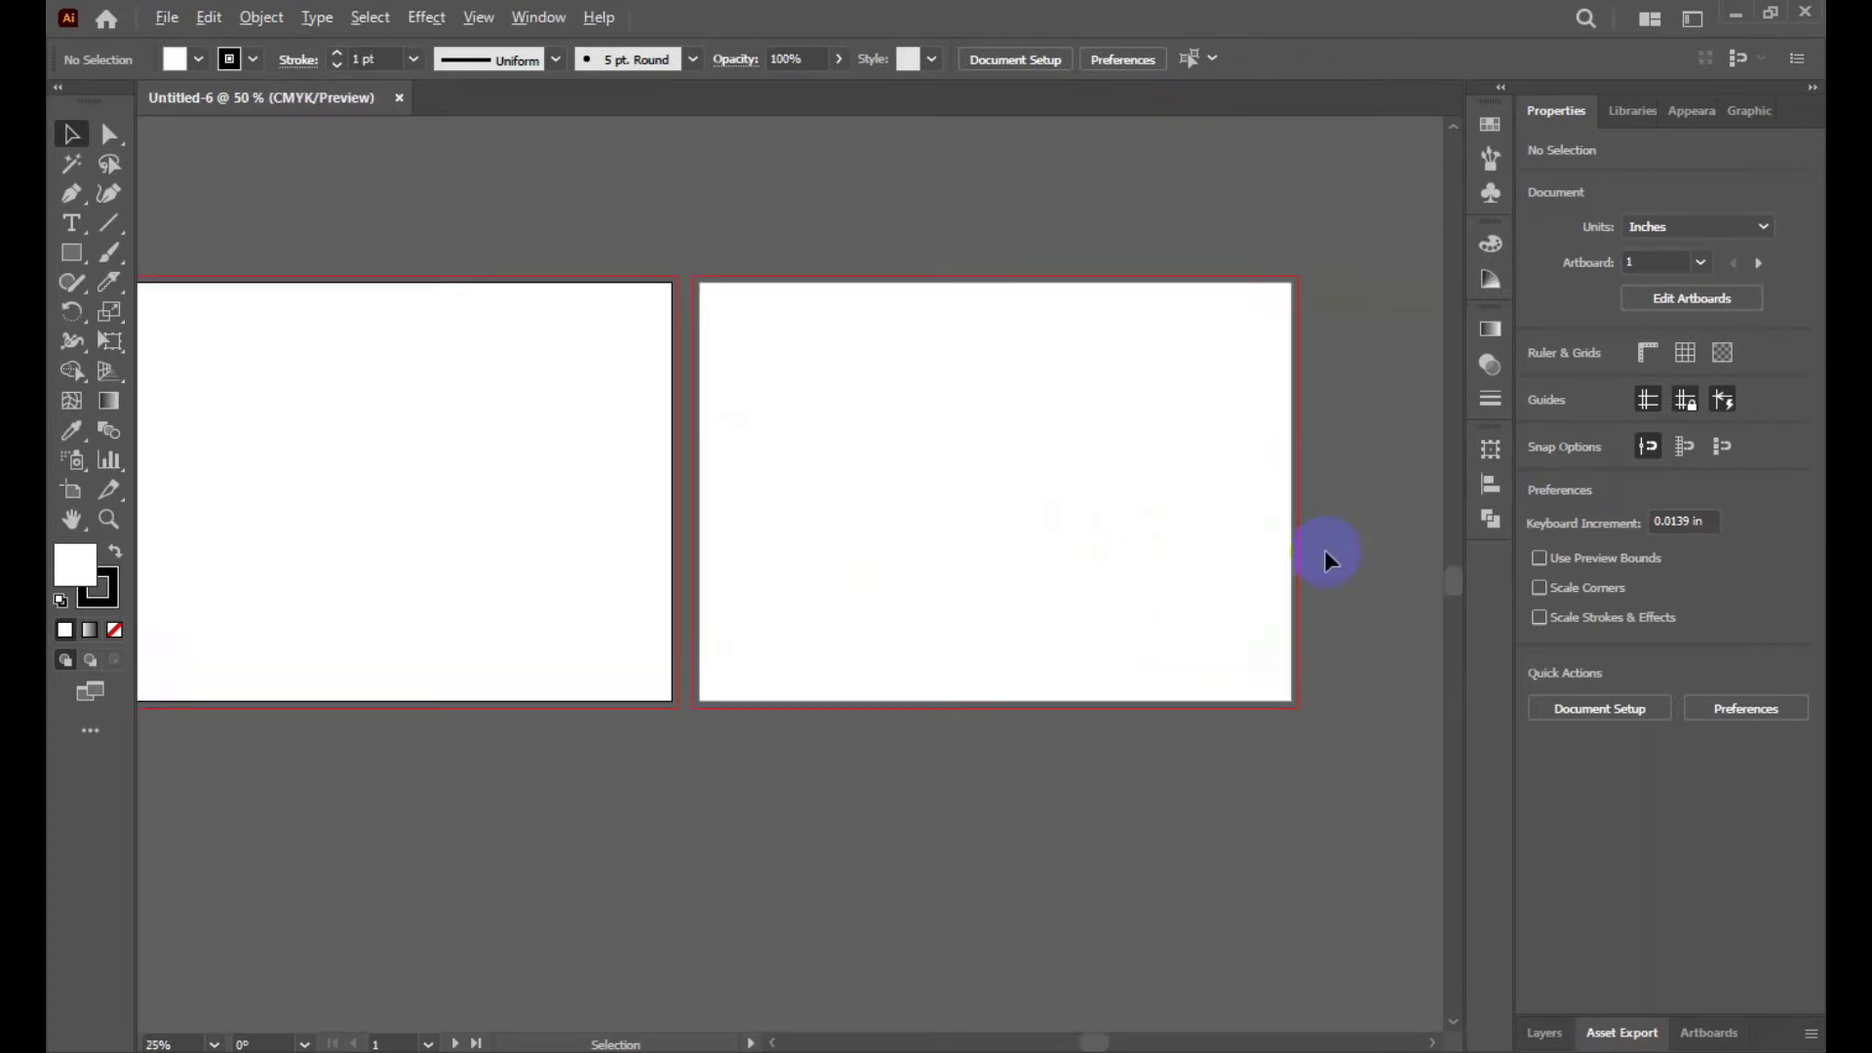
scroll(1328, 562, down, 1)
scroll(585, 497, up, 2)
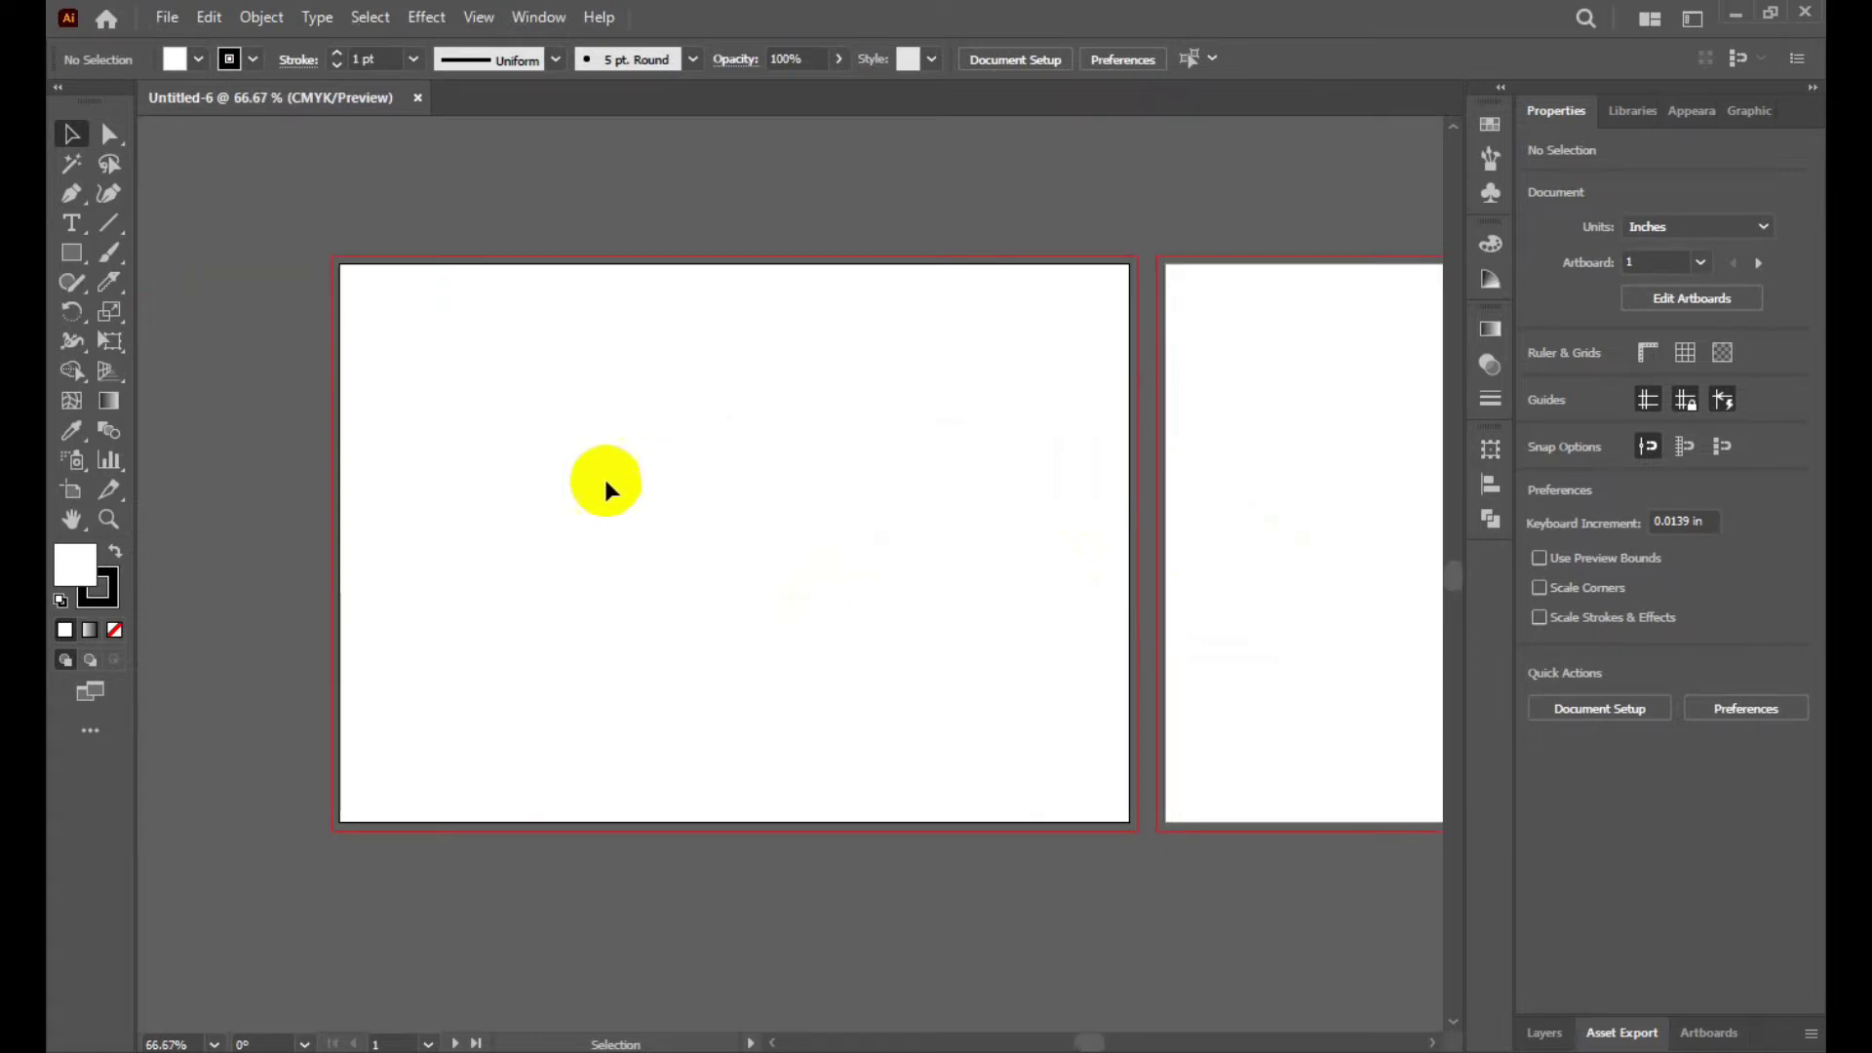
scroll(526, 485, up, 1)
scroll(459, 484, down, 1)
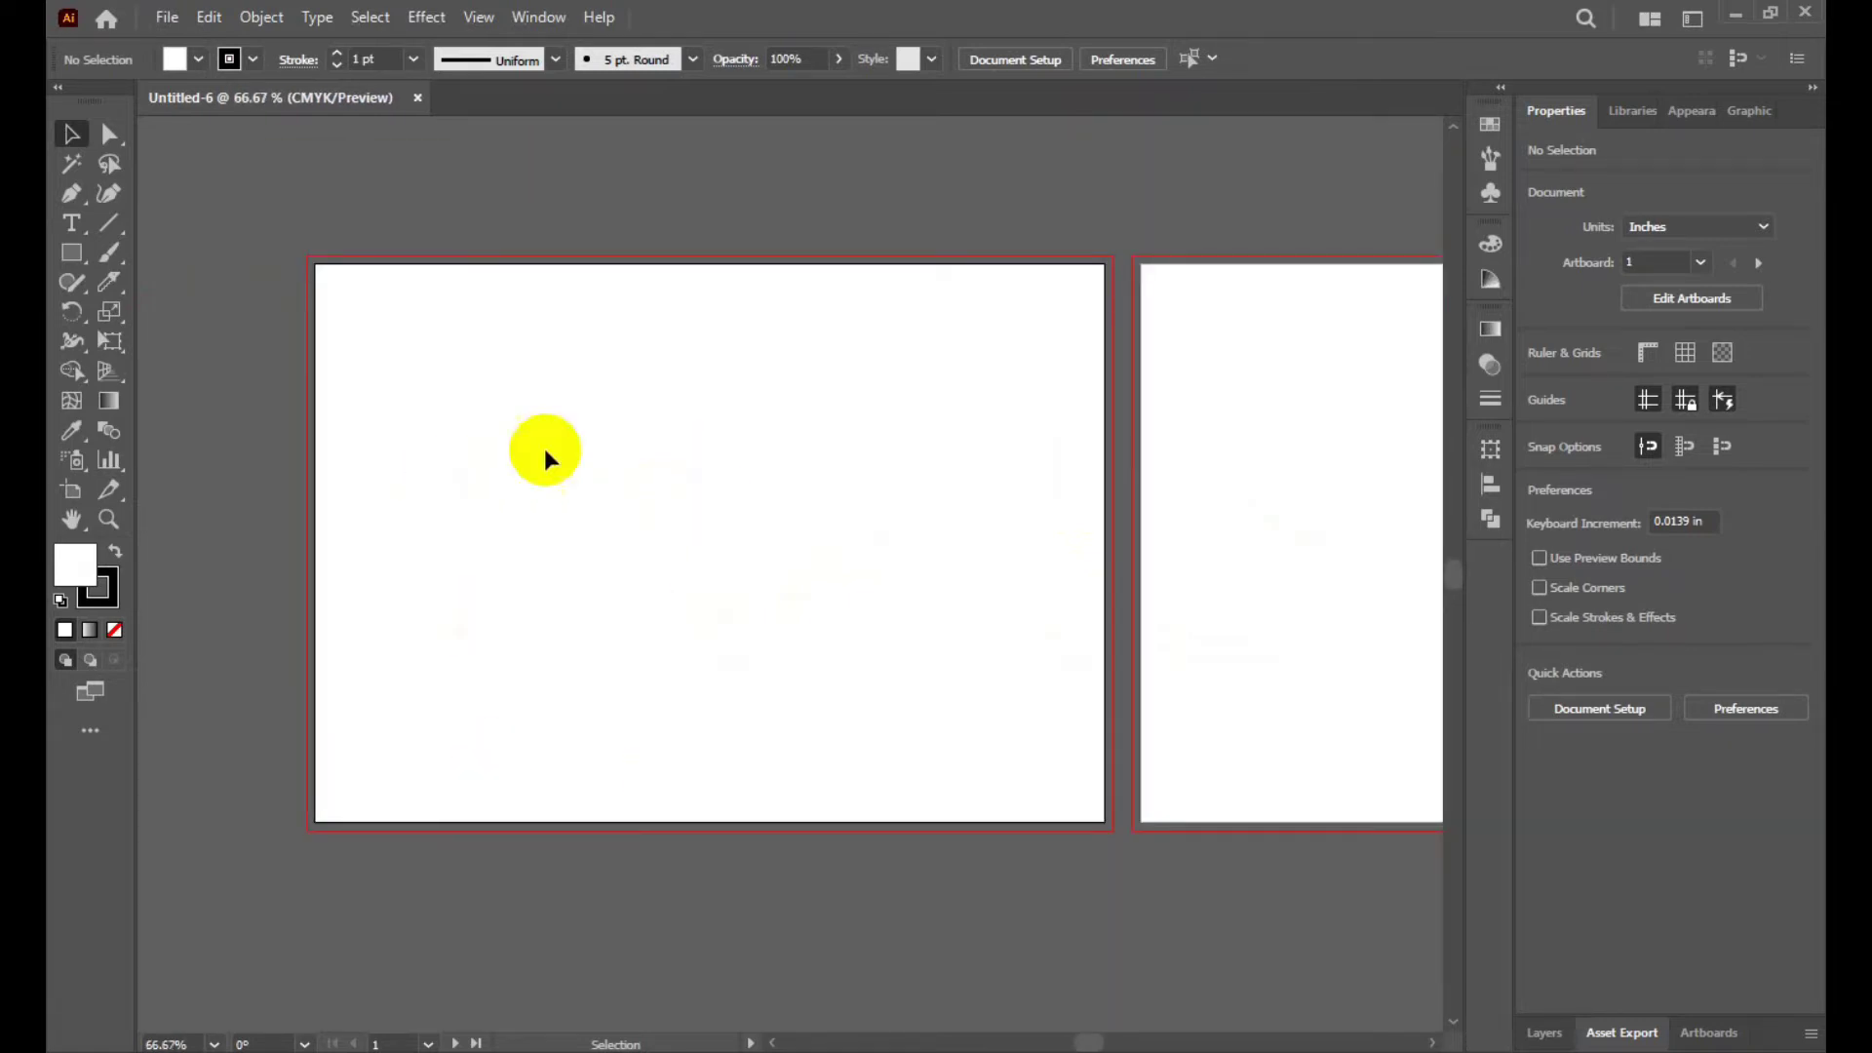
Draw an exact 11.69 × 8.27 in rectangle with the Rectangle tool.
click(65, 253)
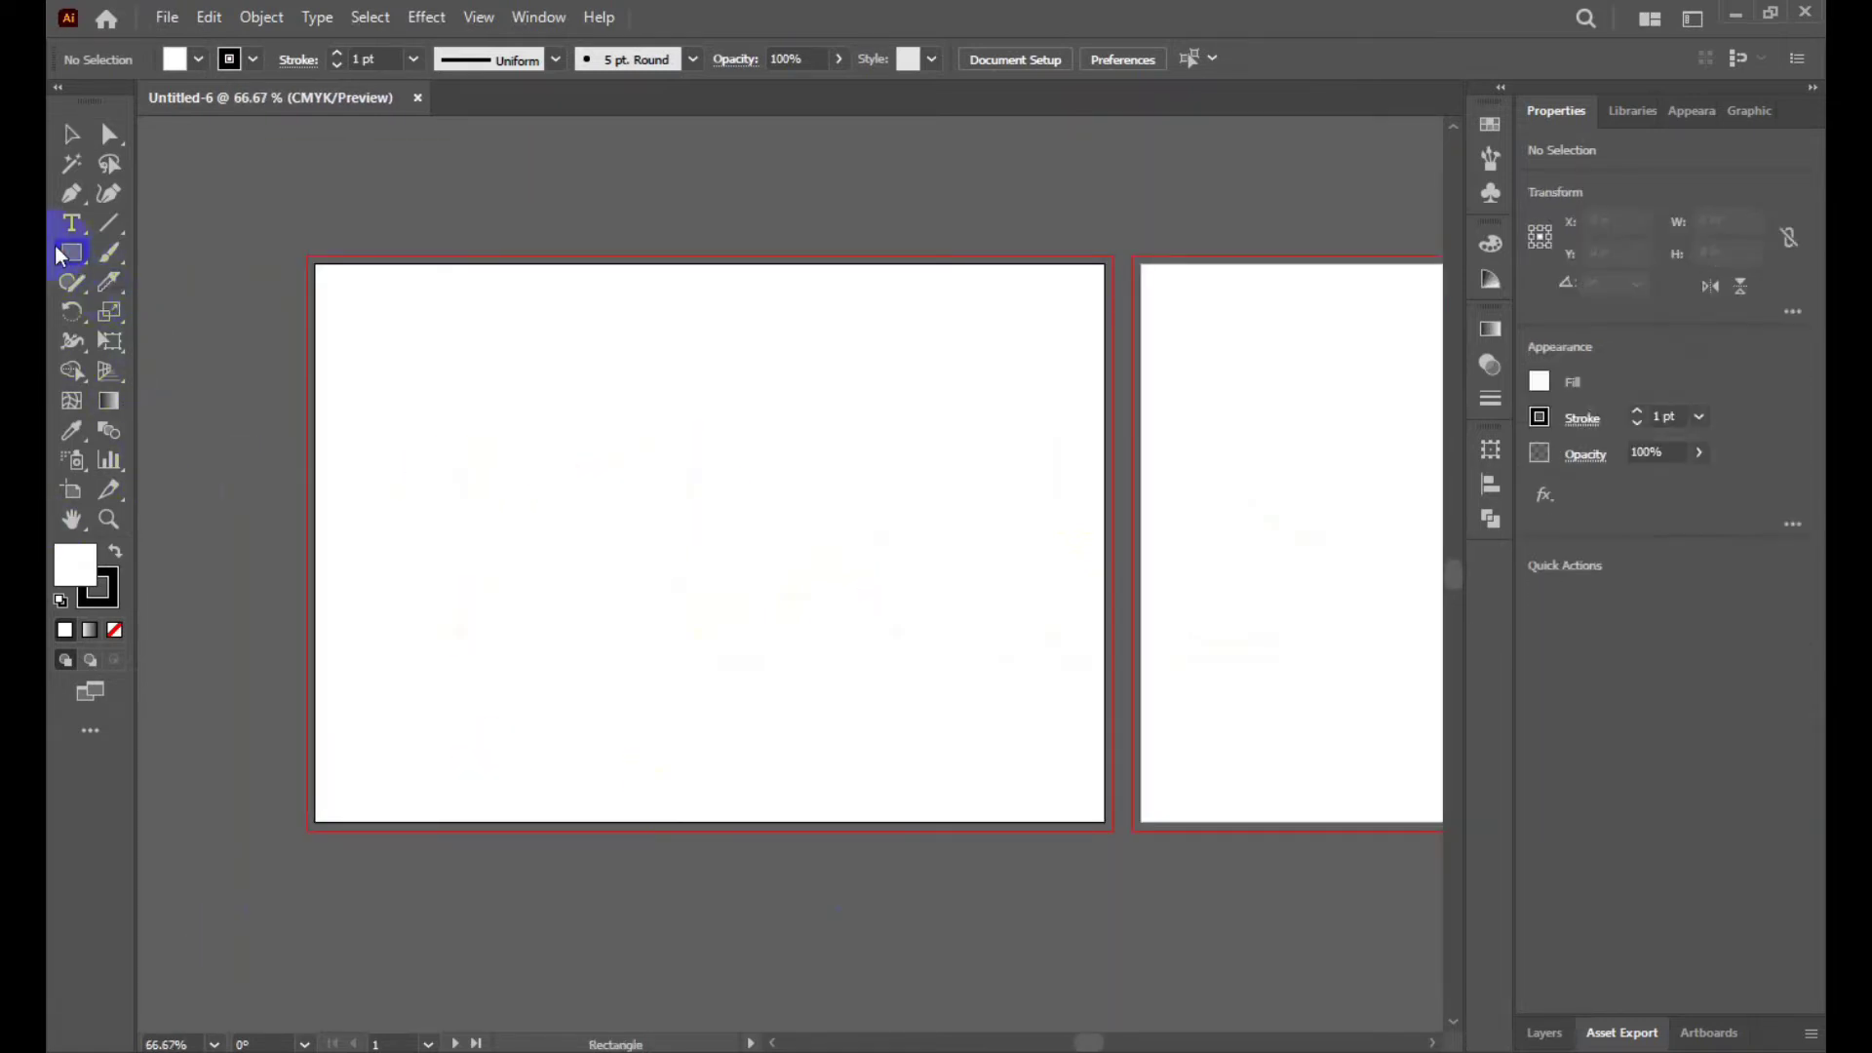
click(485, 364)
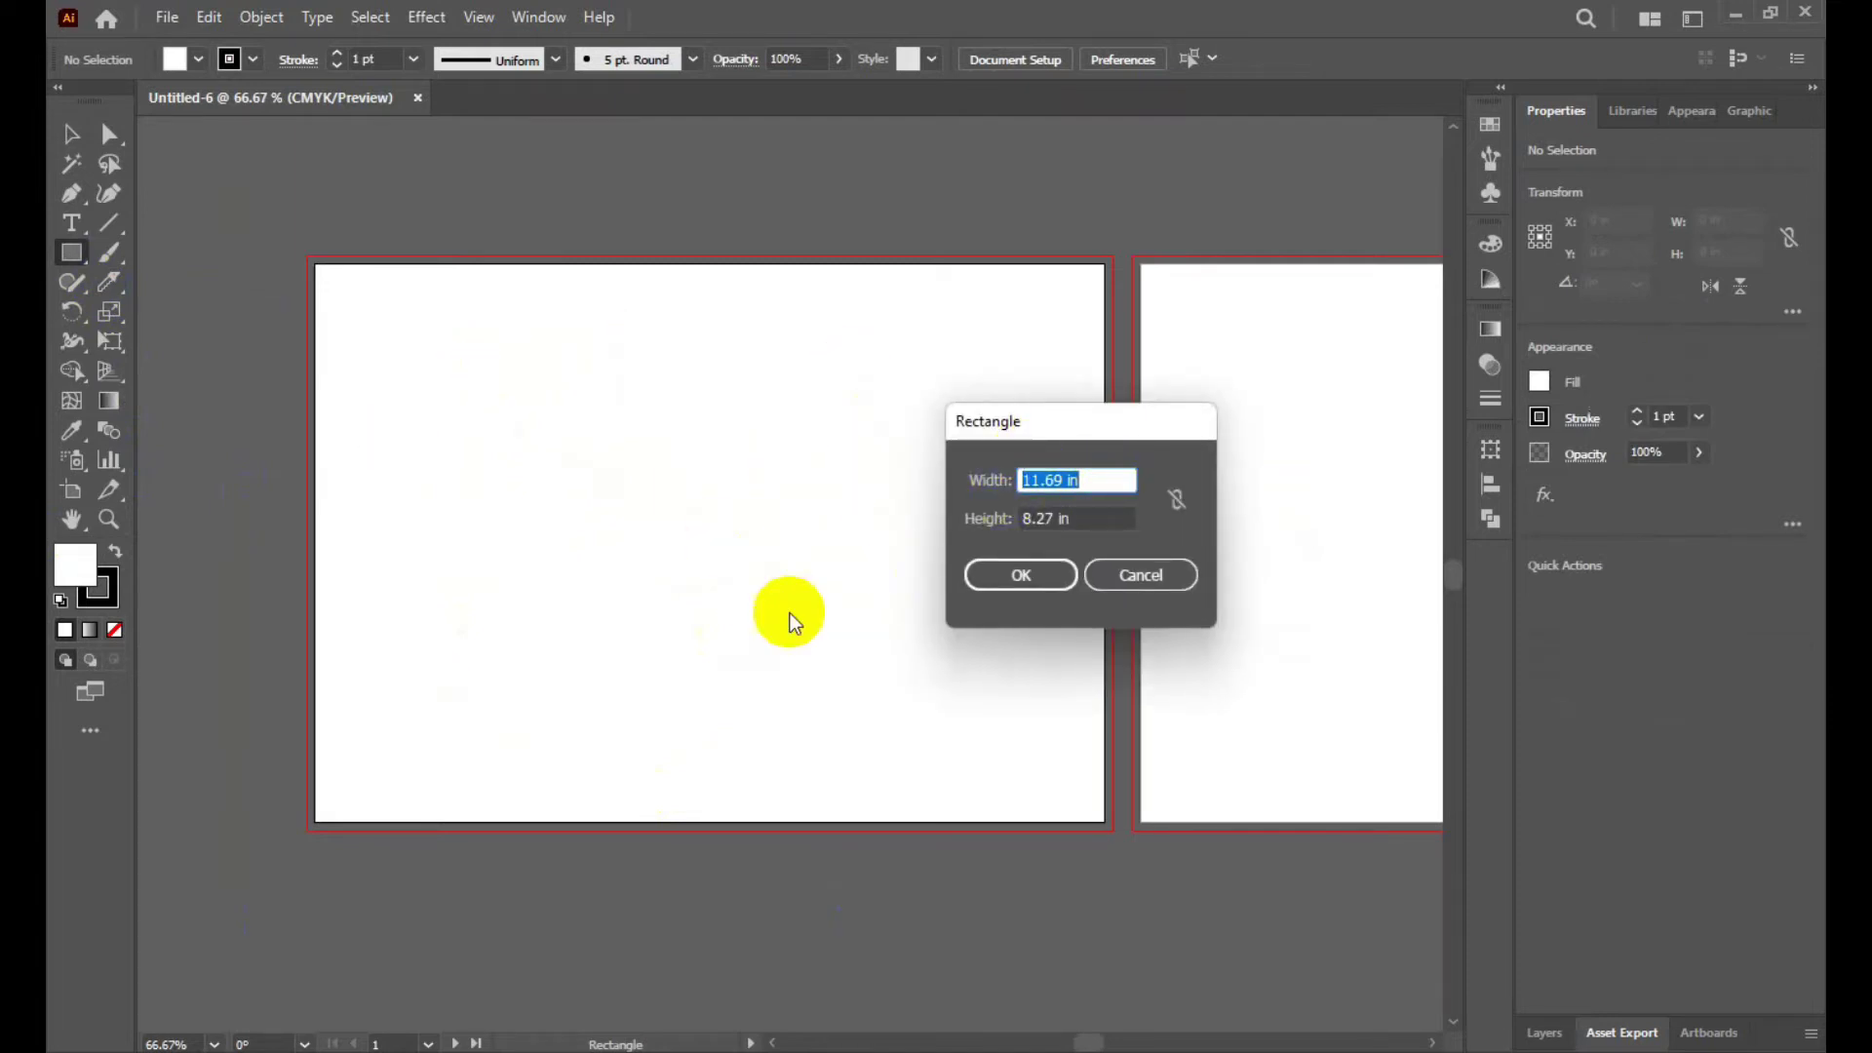
click(1021, 574)
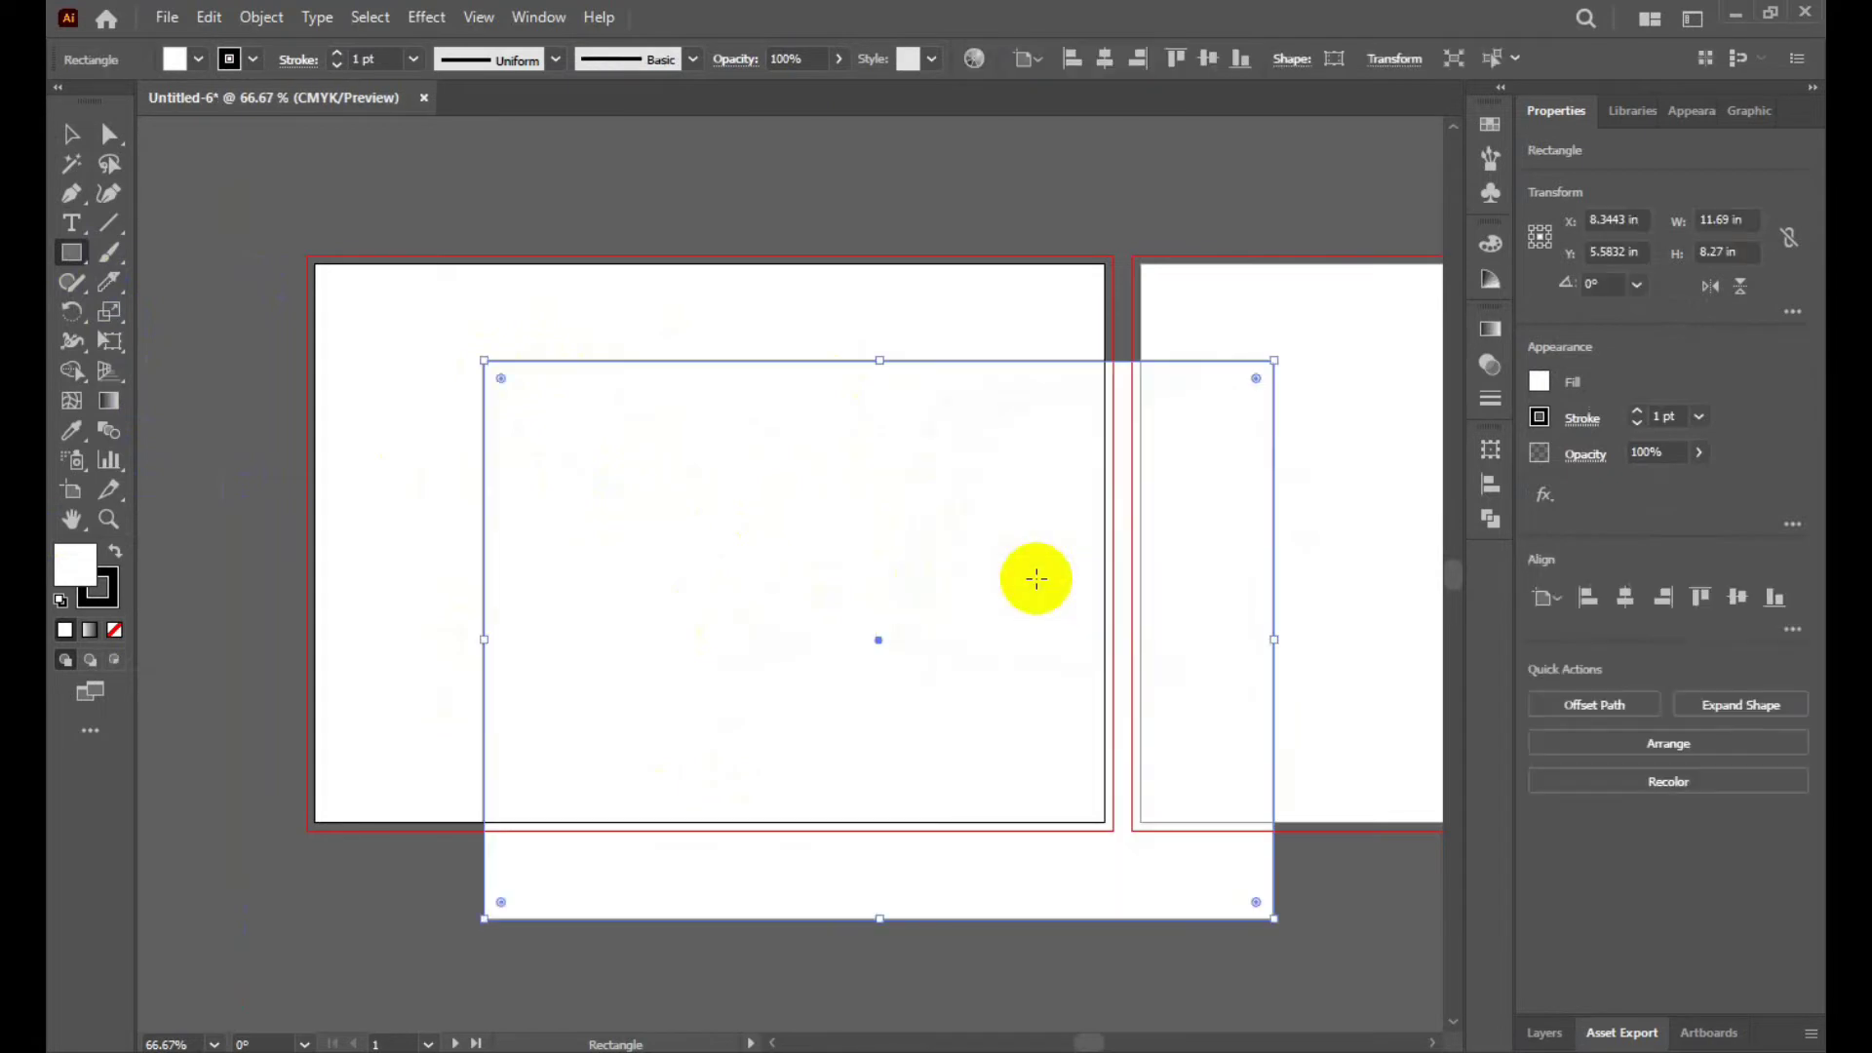
Fill the rectangle with a pale off-white cream from the Color panel spectrum, then deselect it.
click(197, 60)
click(969, 180)
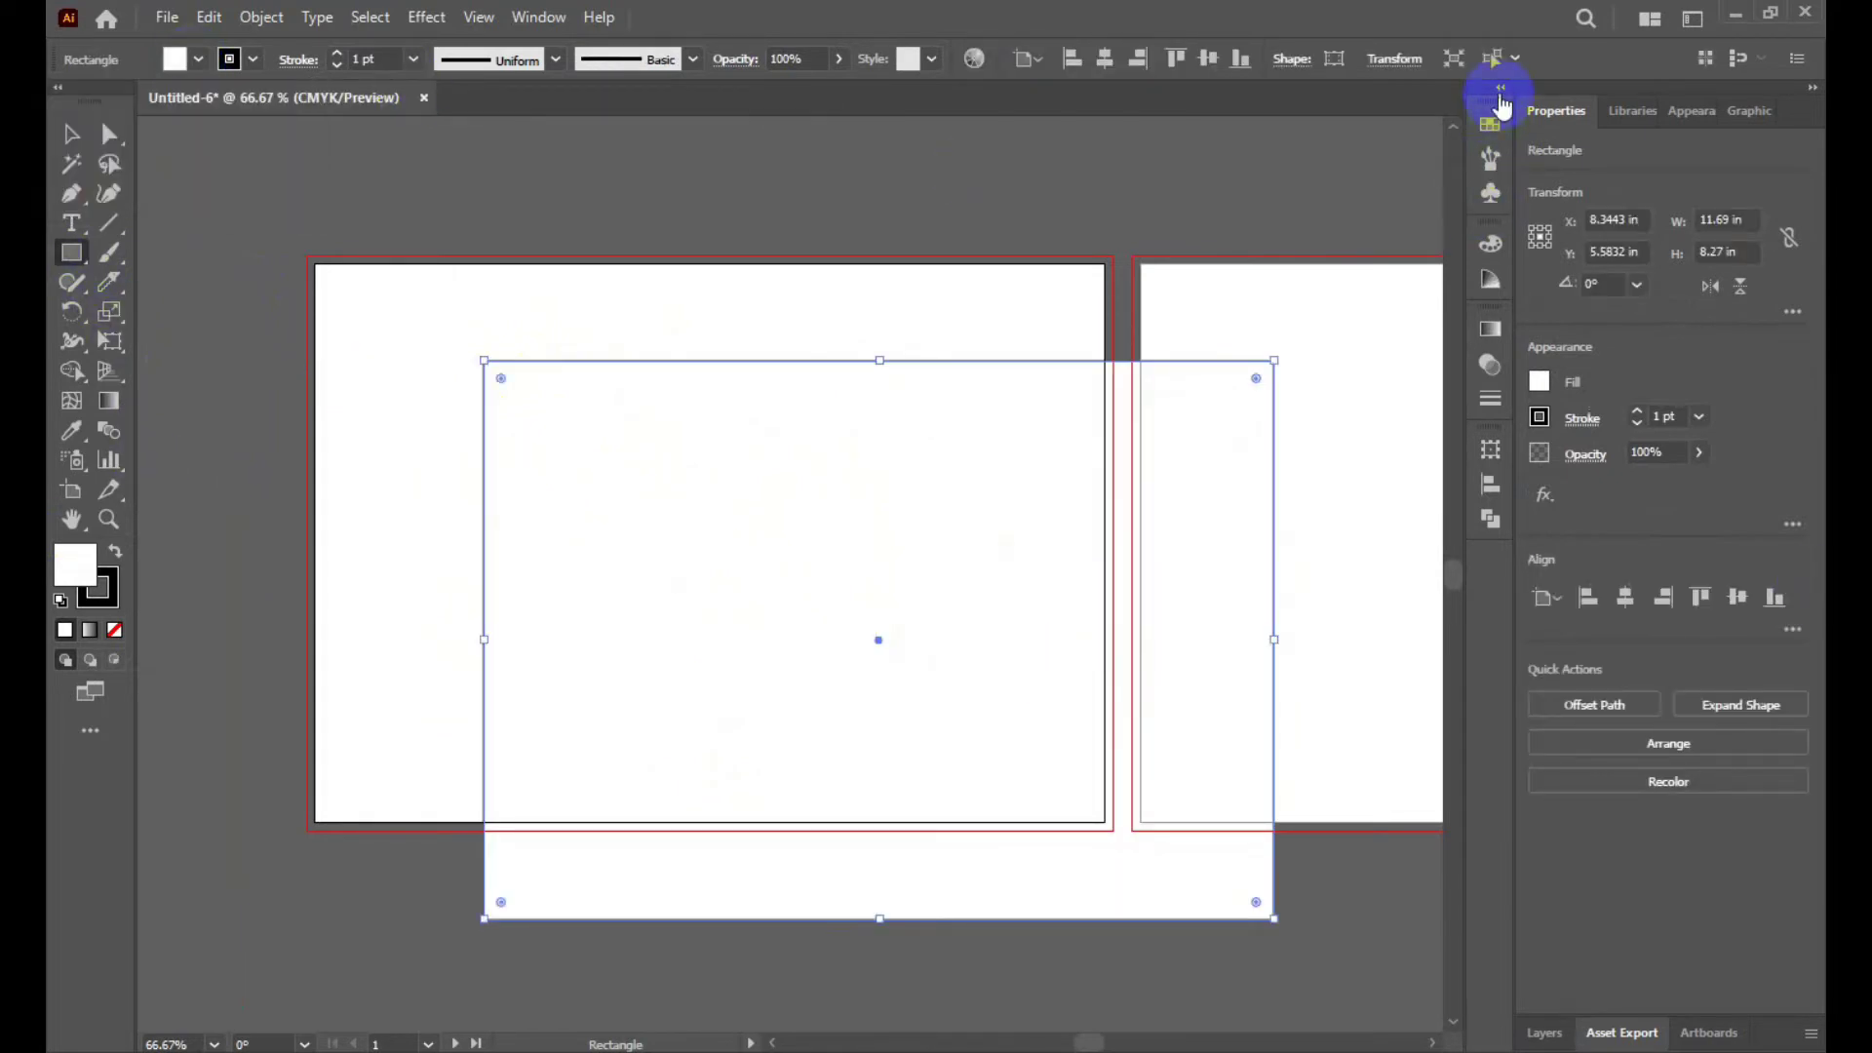
click(1500, 90)
click(1378, 400)
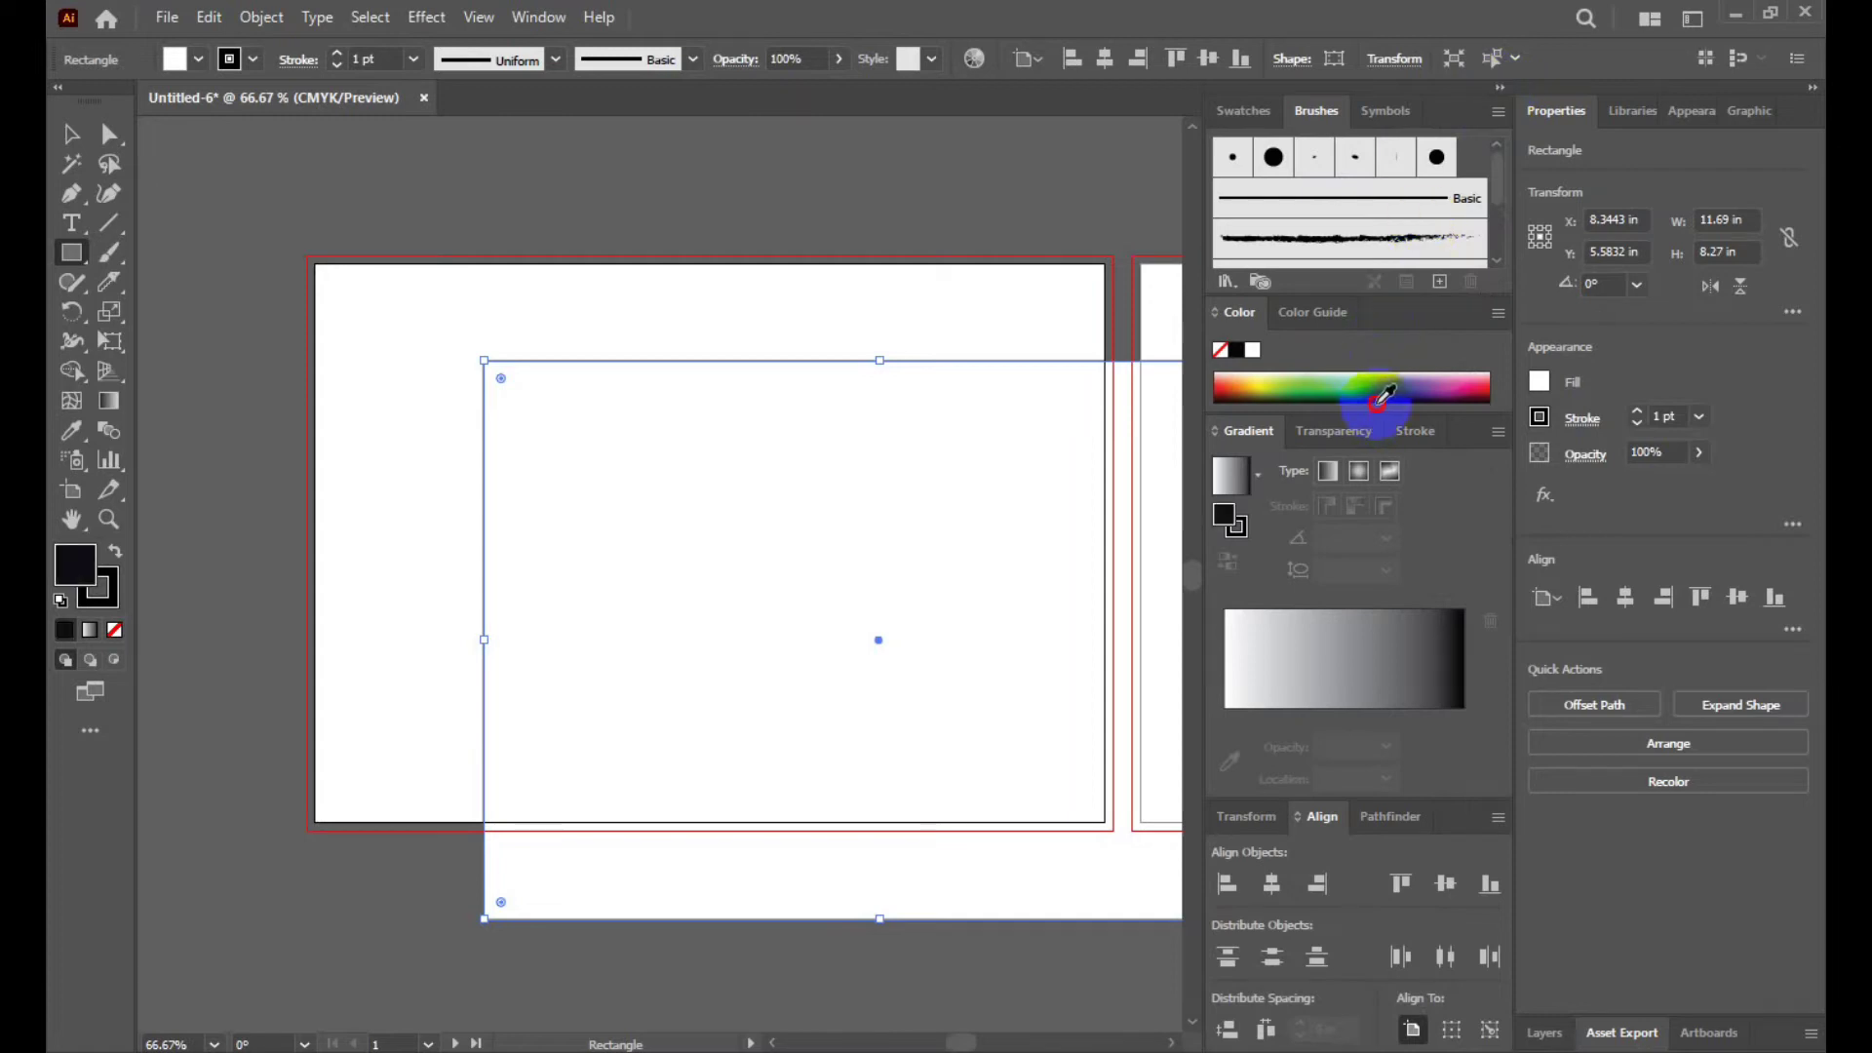
click(1350, 377)
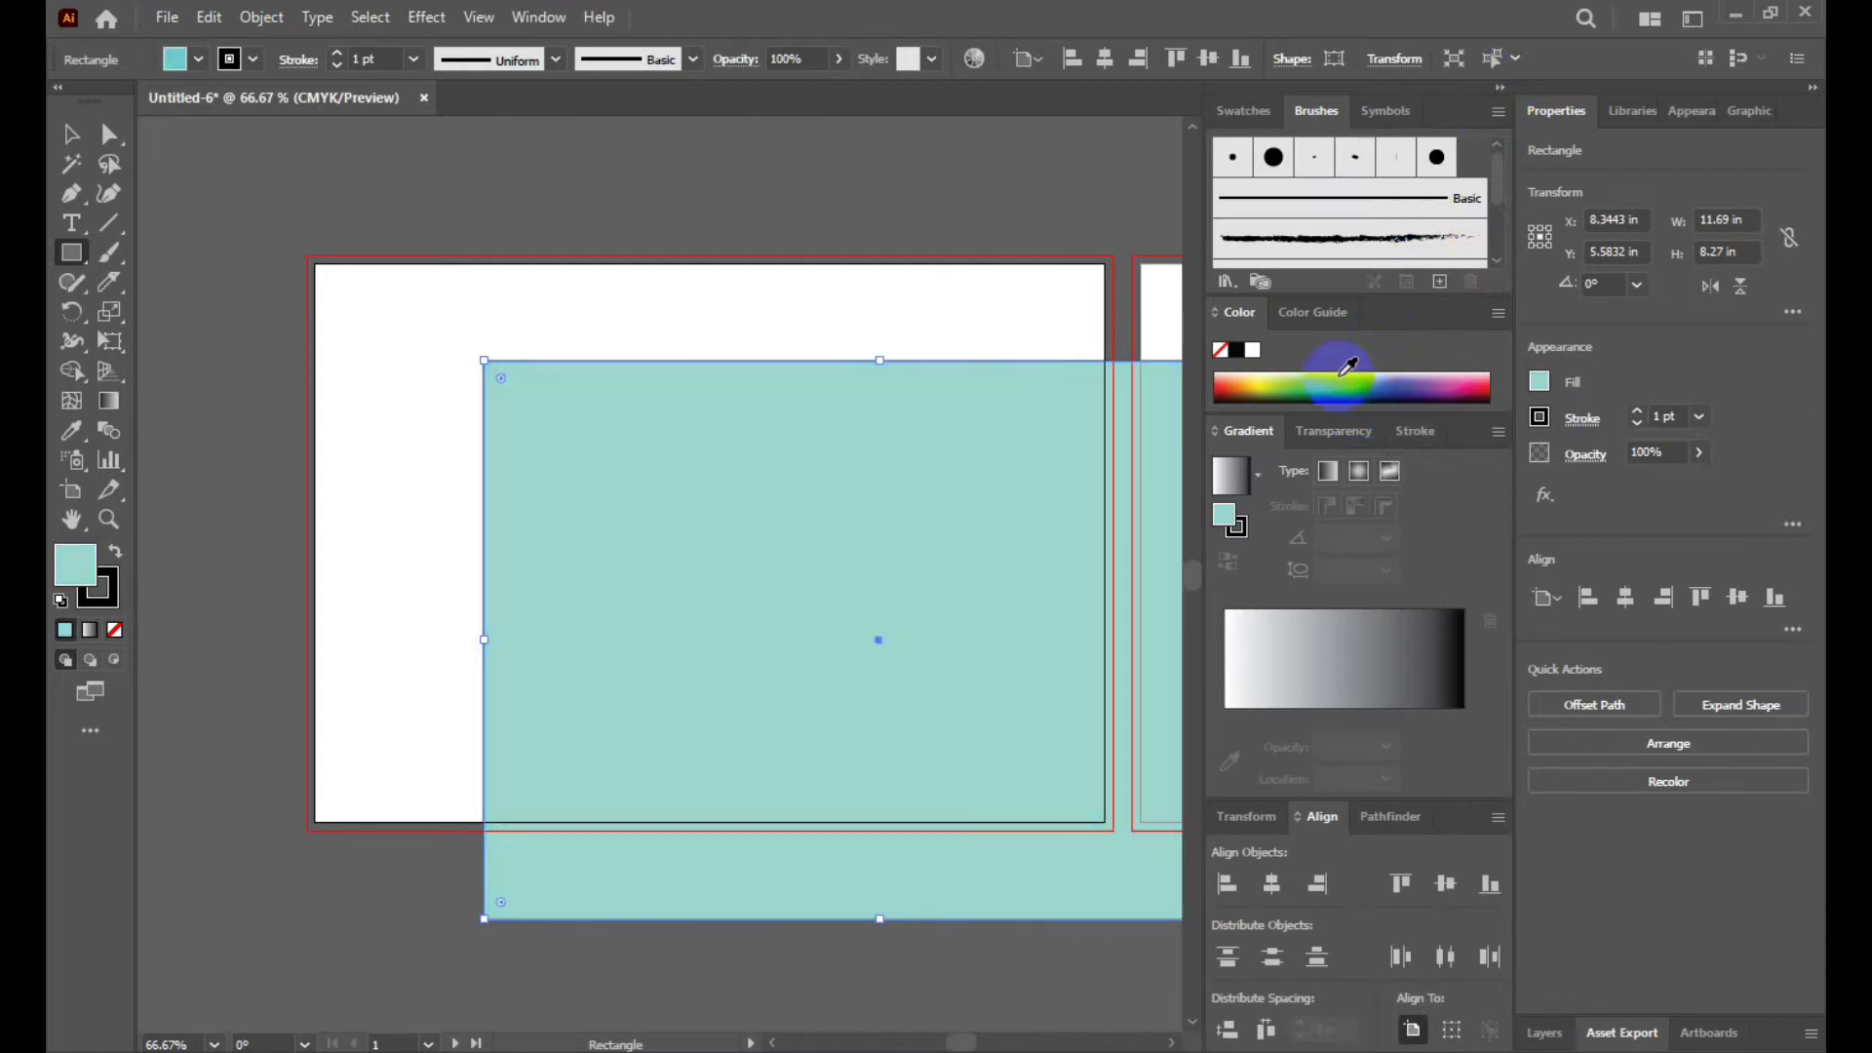
click(1349, 364)
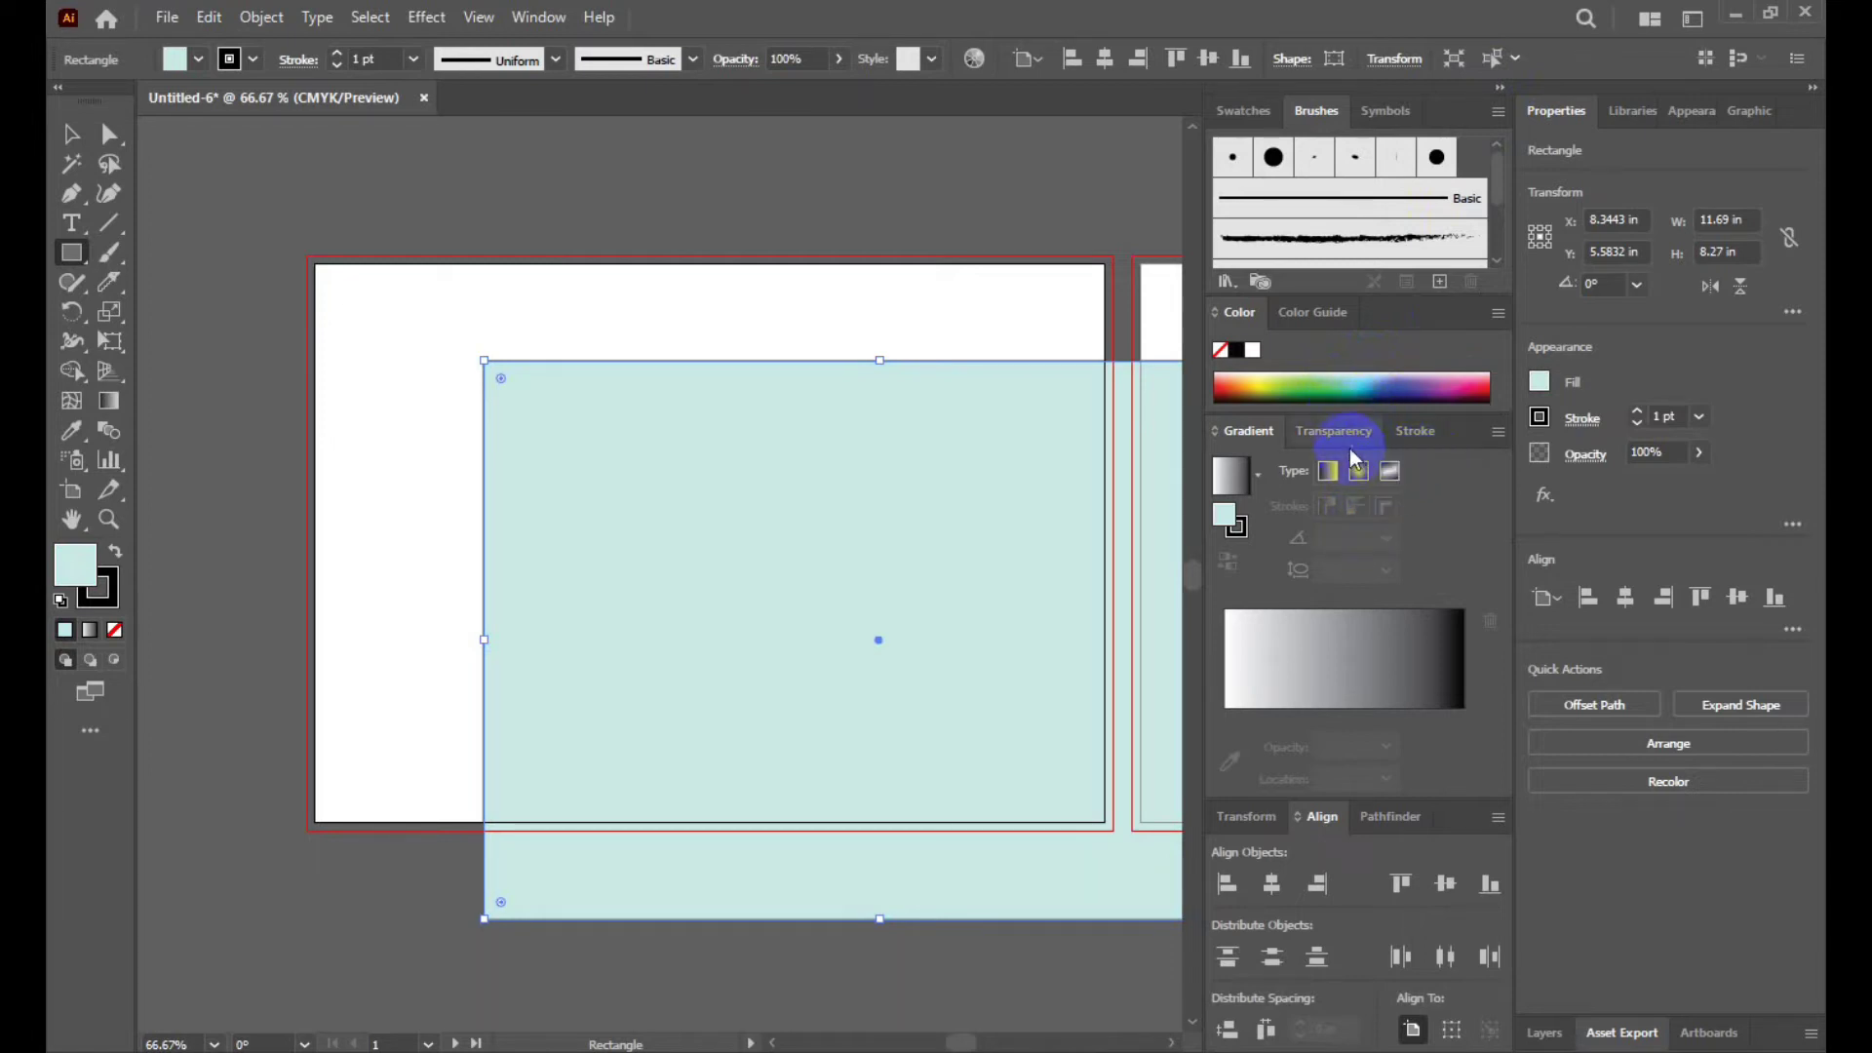
click(1413, 431)
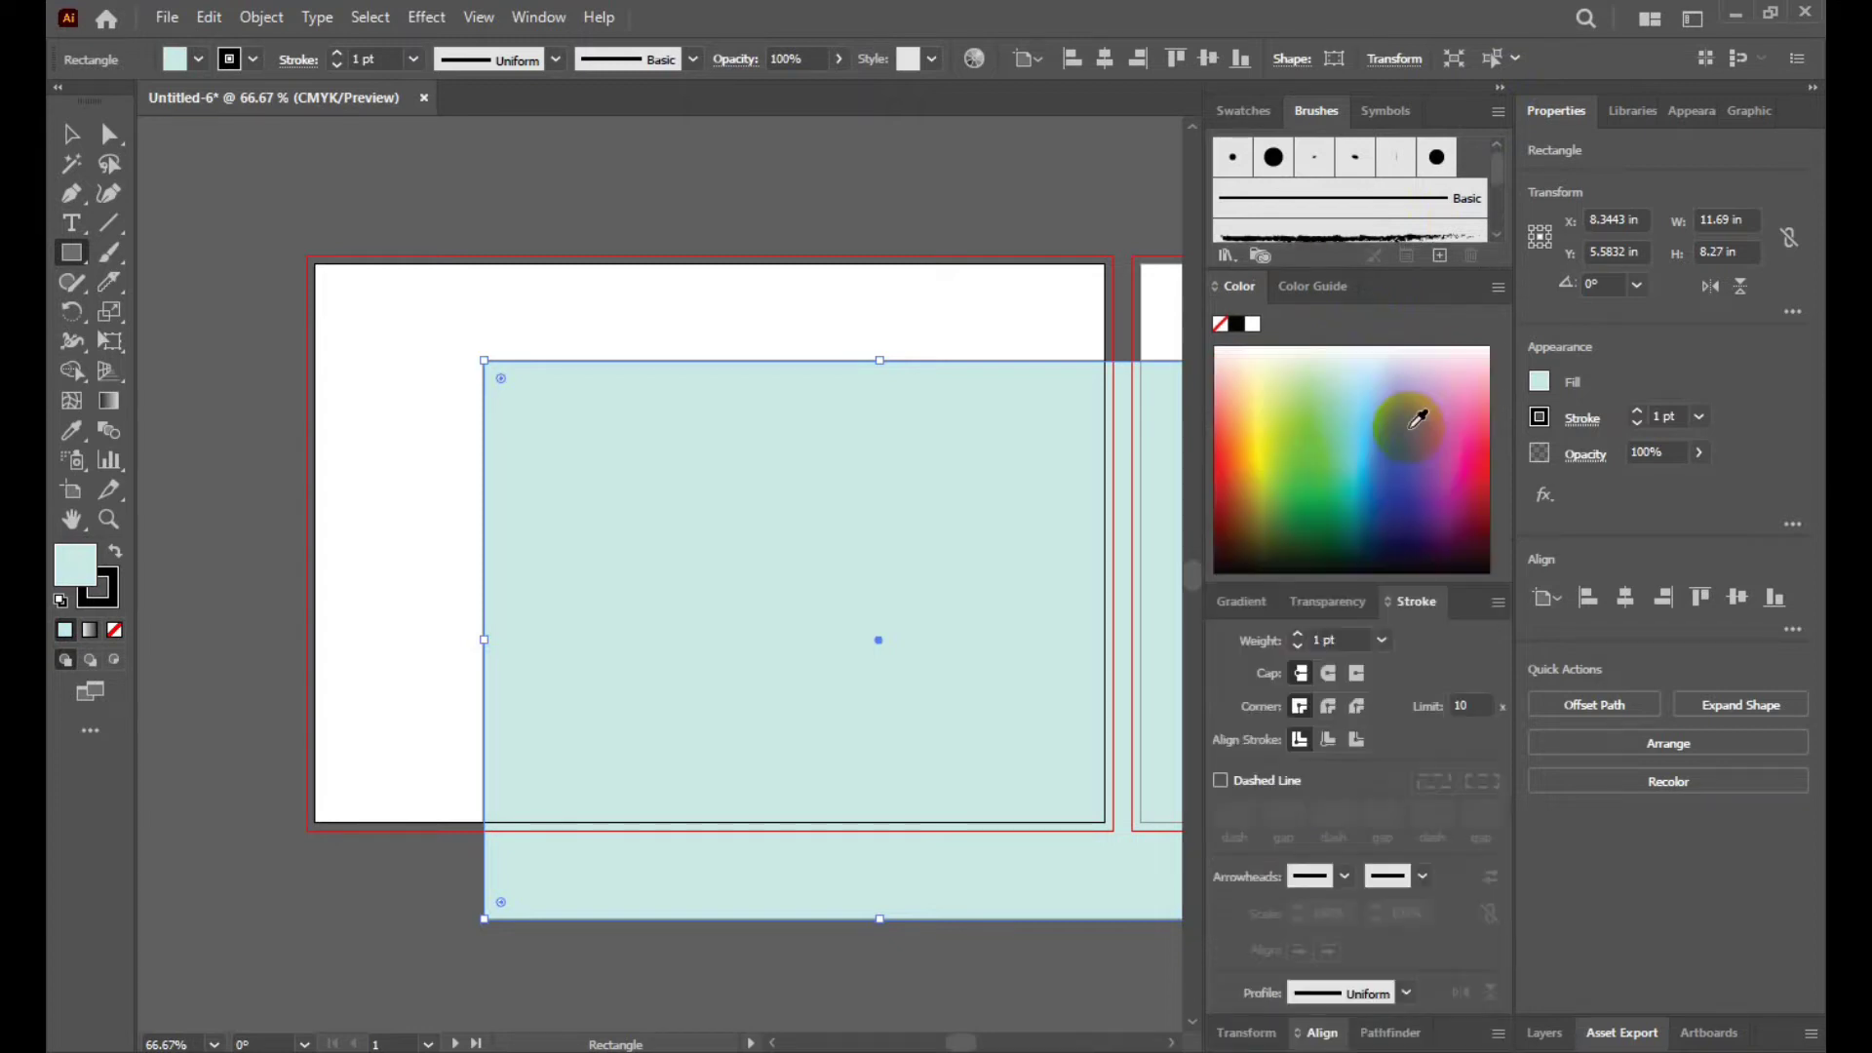
click(1282, 348)
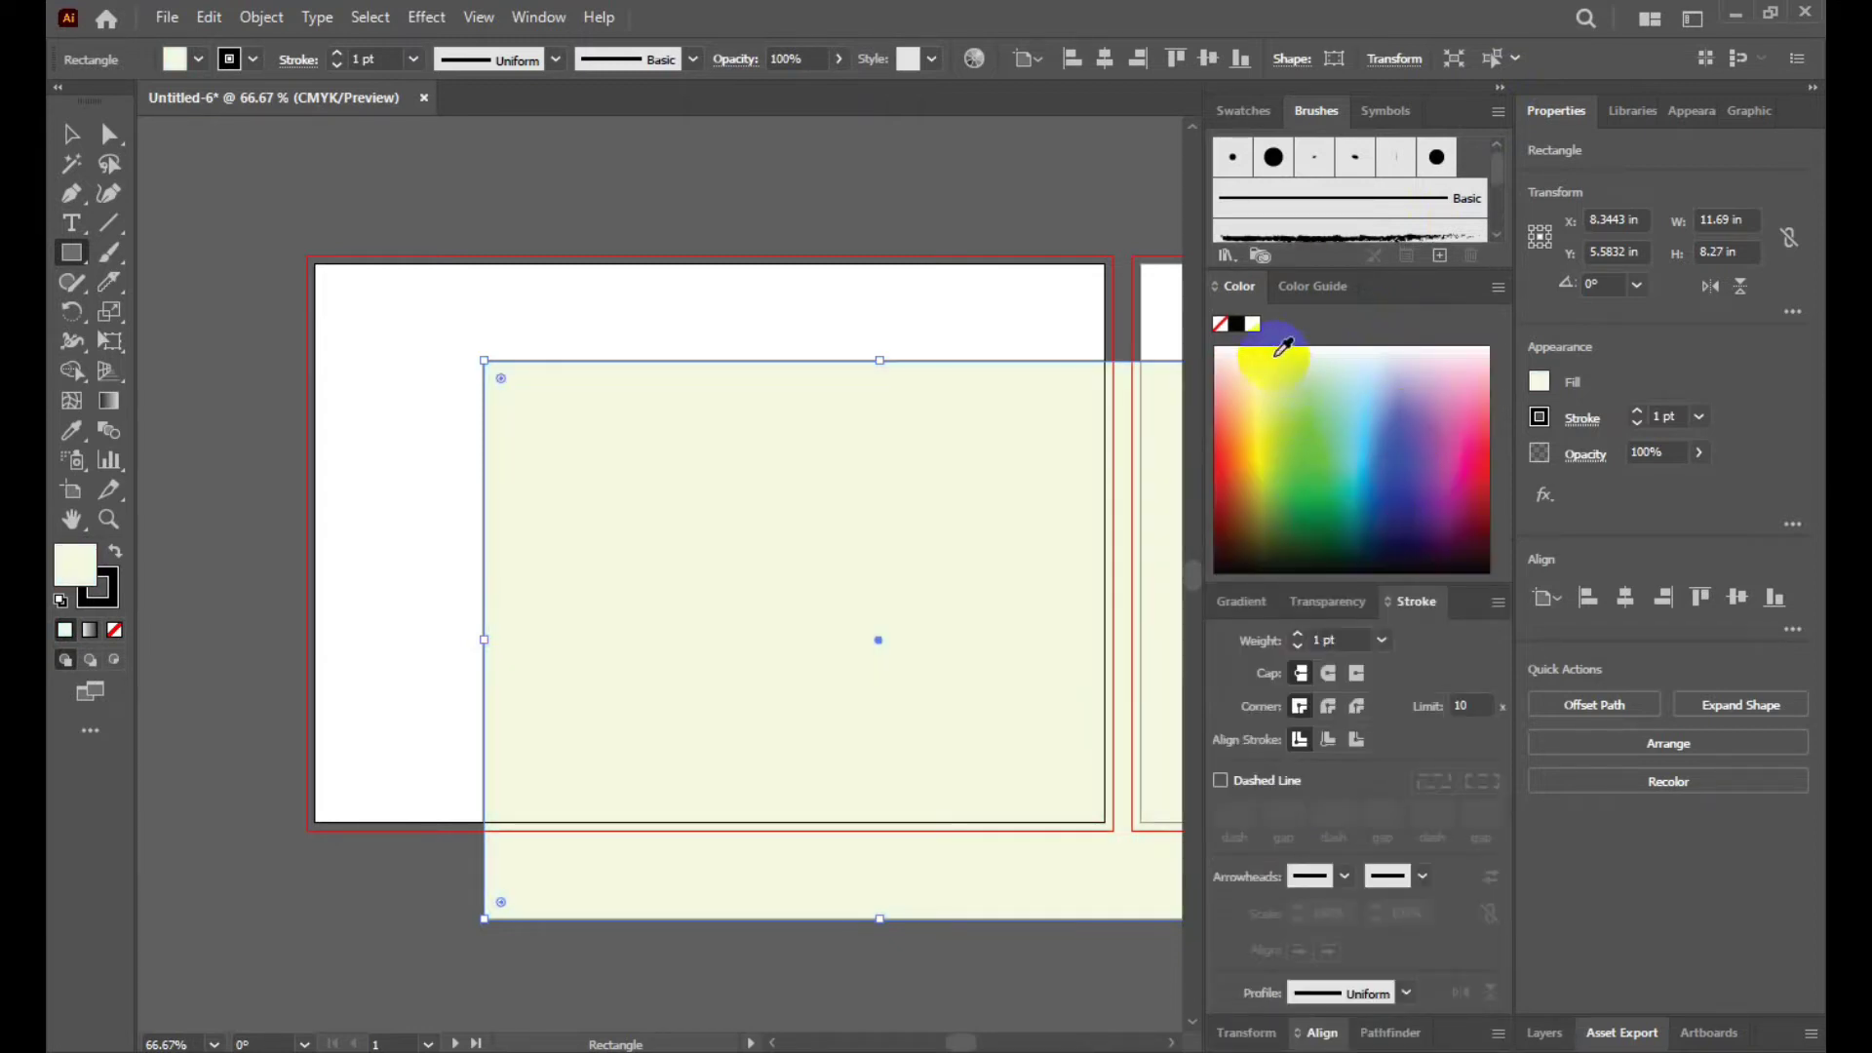
click(1265, 346)
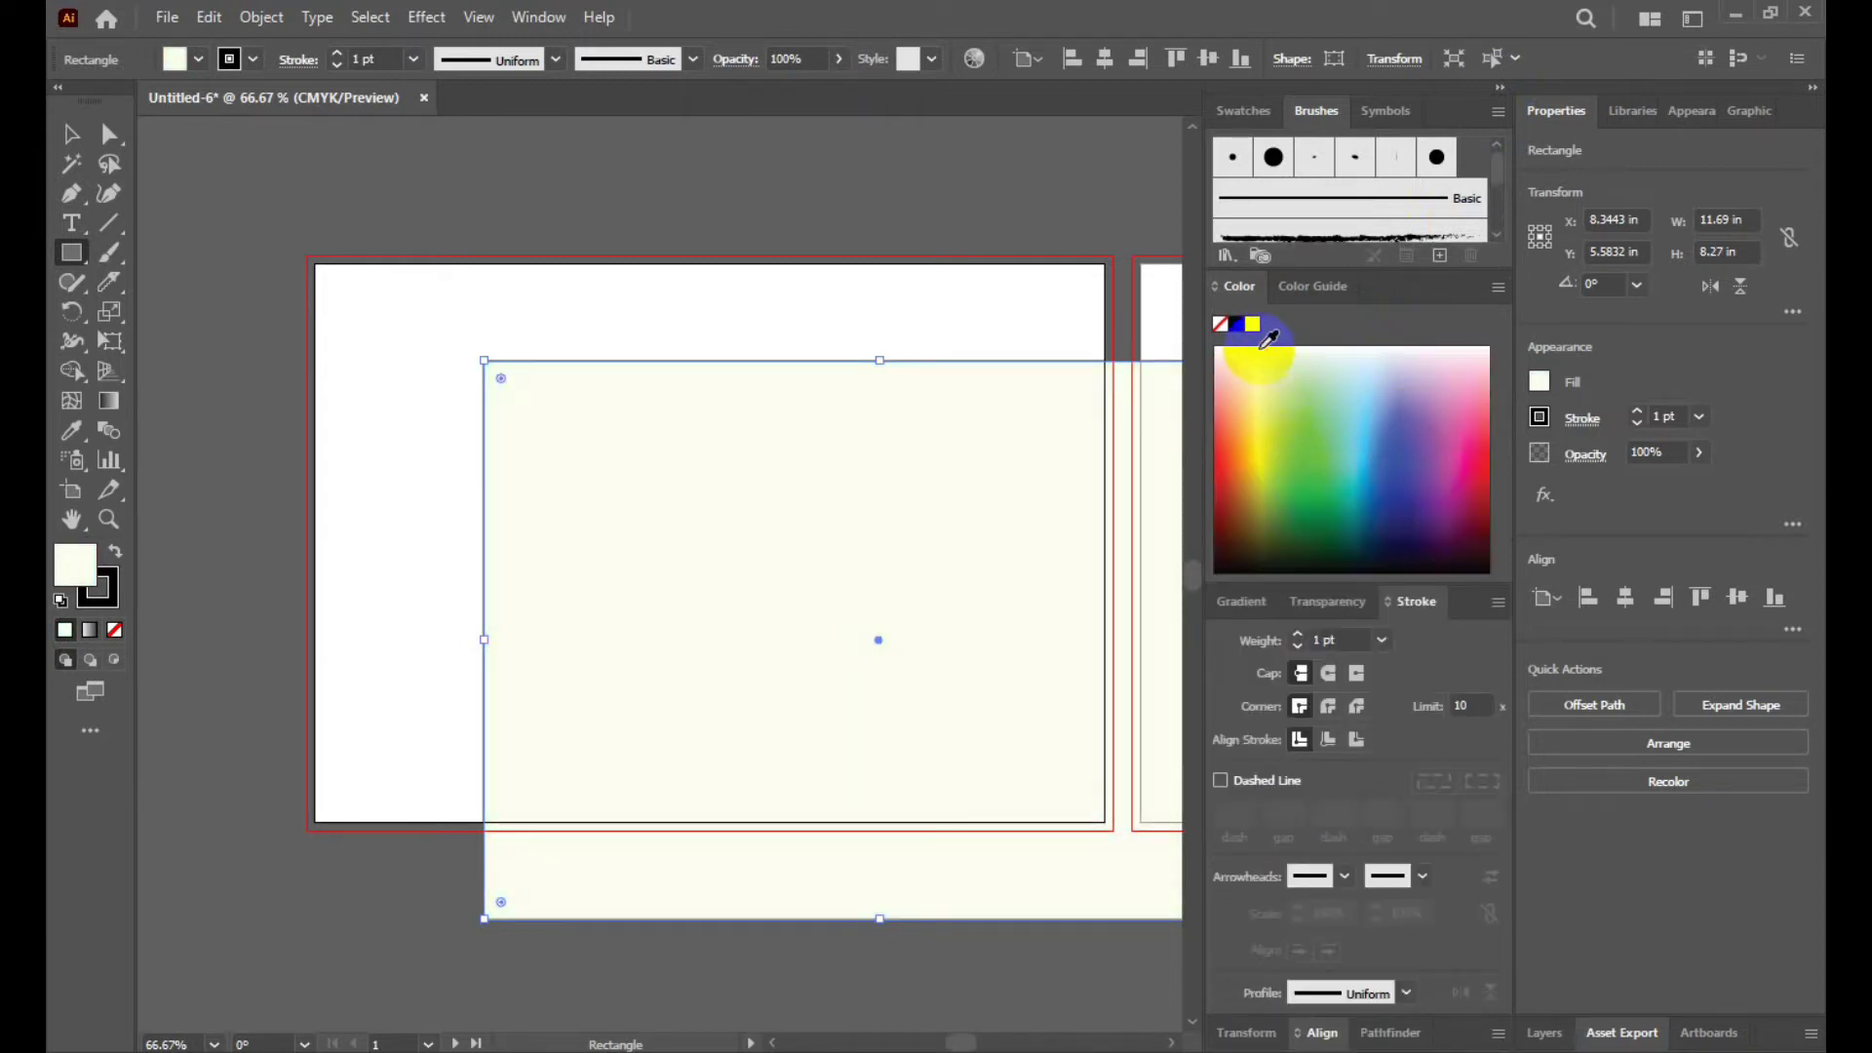
click(1501, 94)
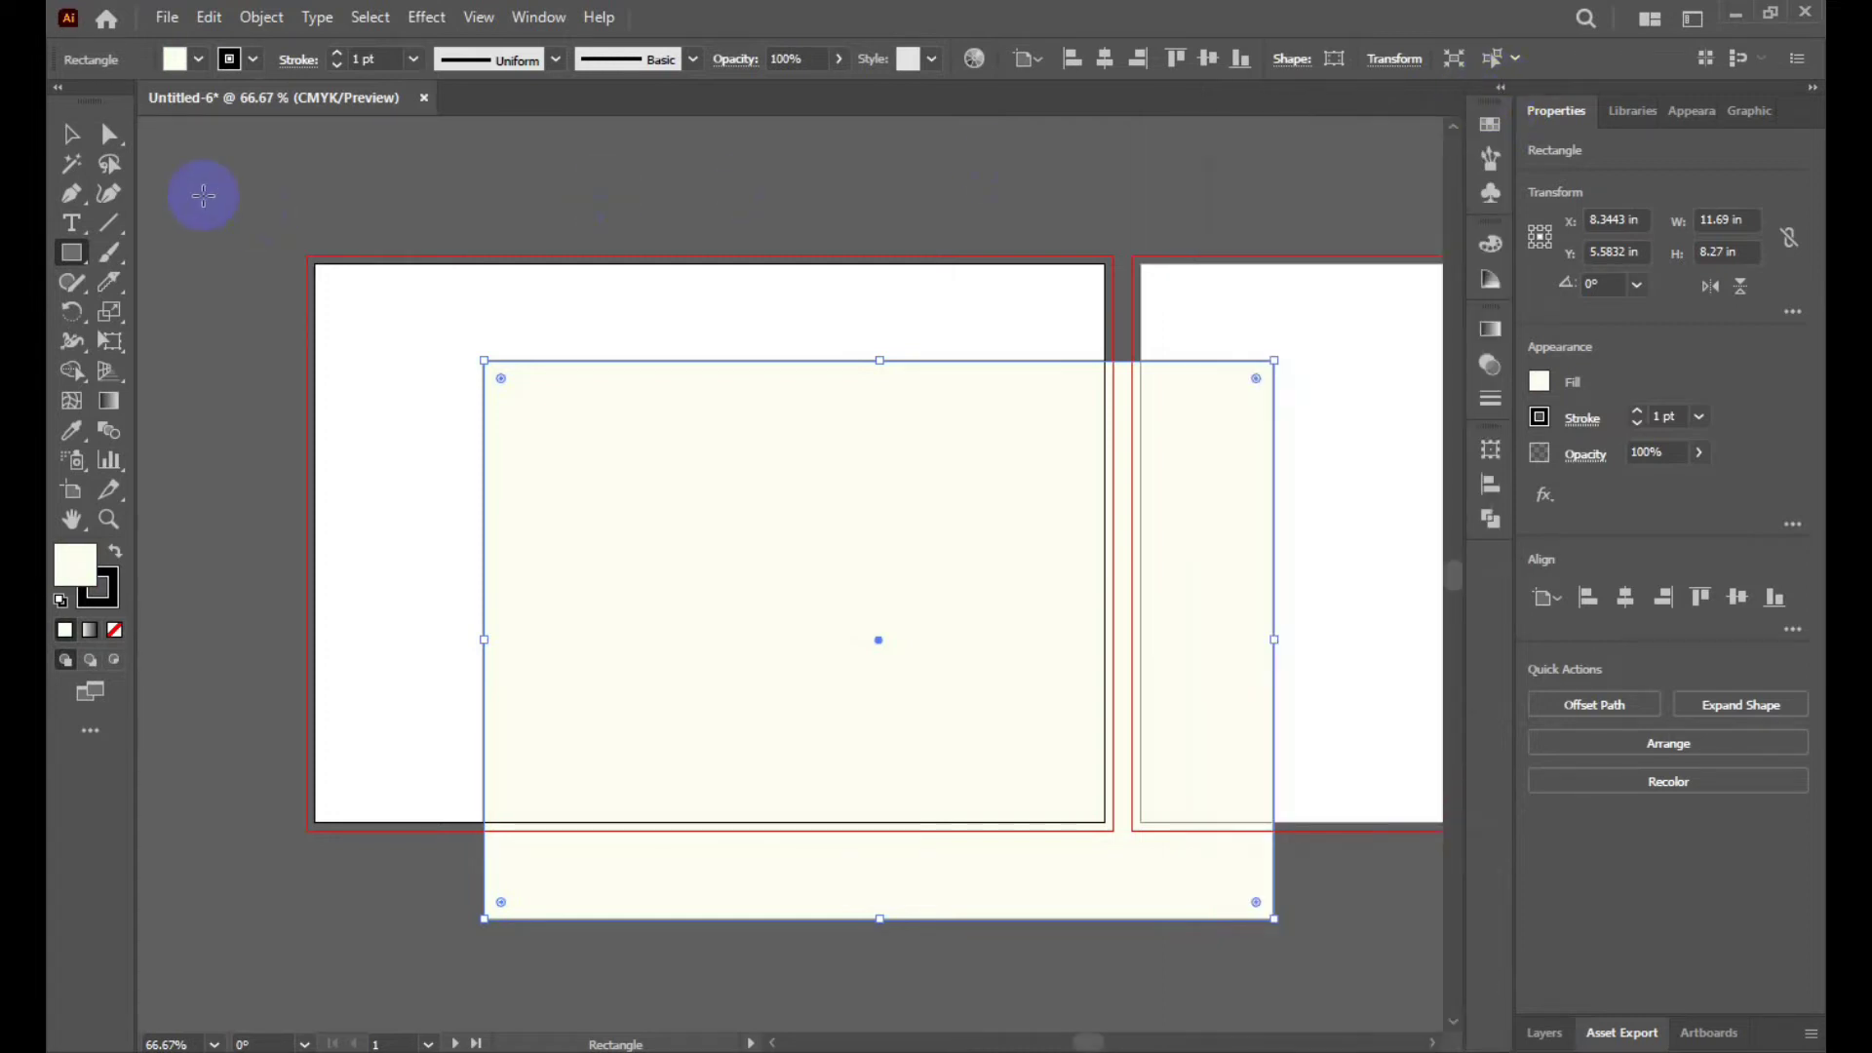
click(60, 137)
click(619, 163)
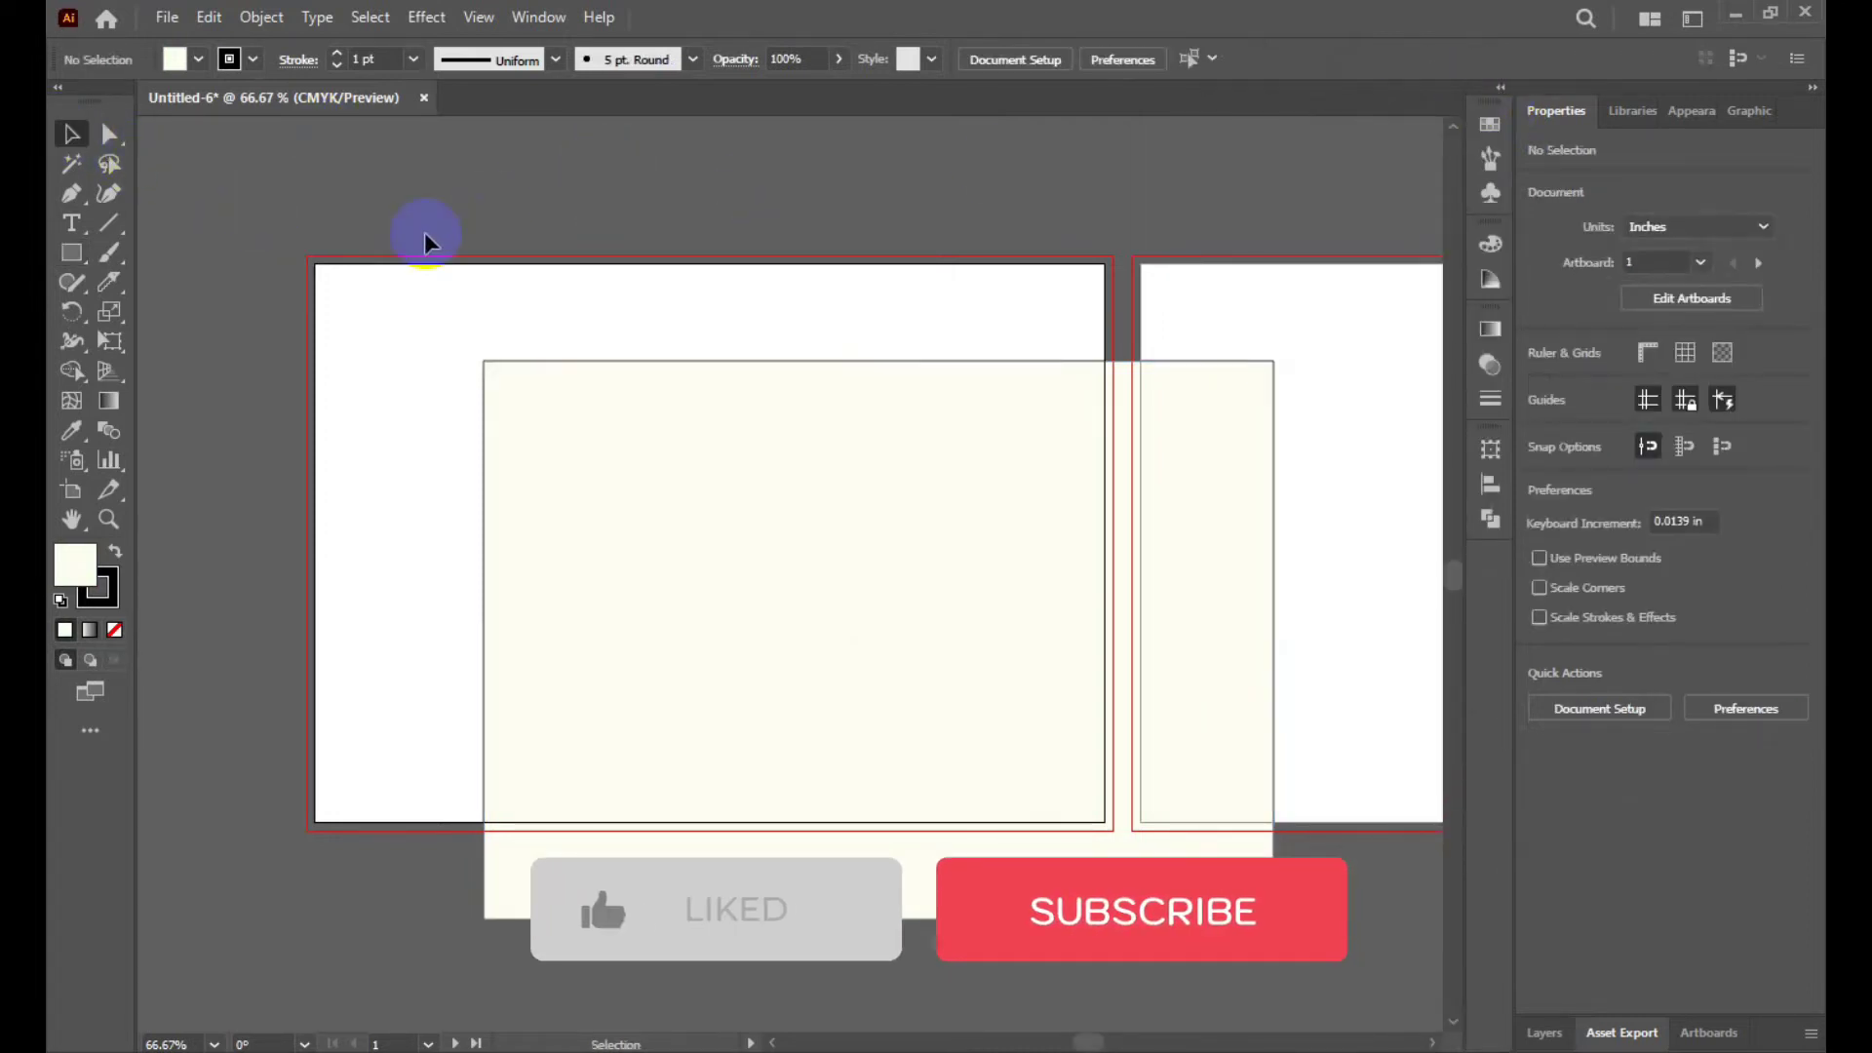
Snap the cream rectangle onto the first artboard, centred at X 5.845 in, Y 4.135 in.
scroll(427, 242, down, 1)
scroll(426, 242, down, 1)
scroll(426, 242, up, 1)
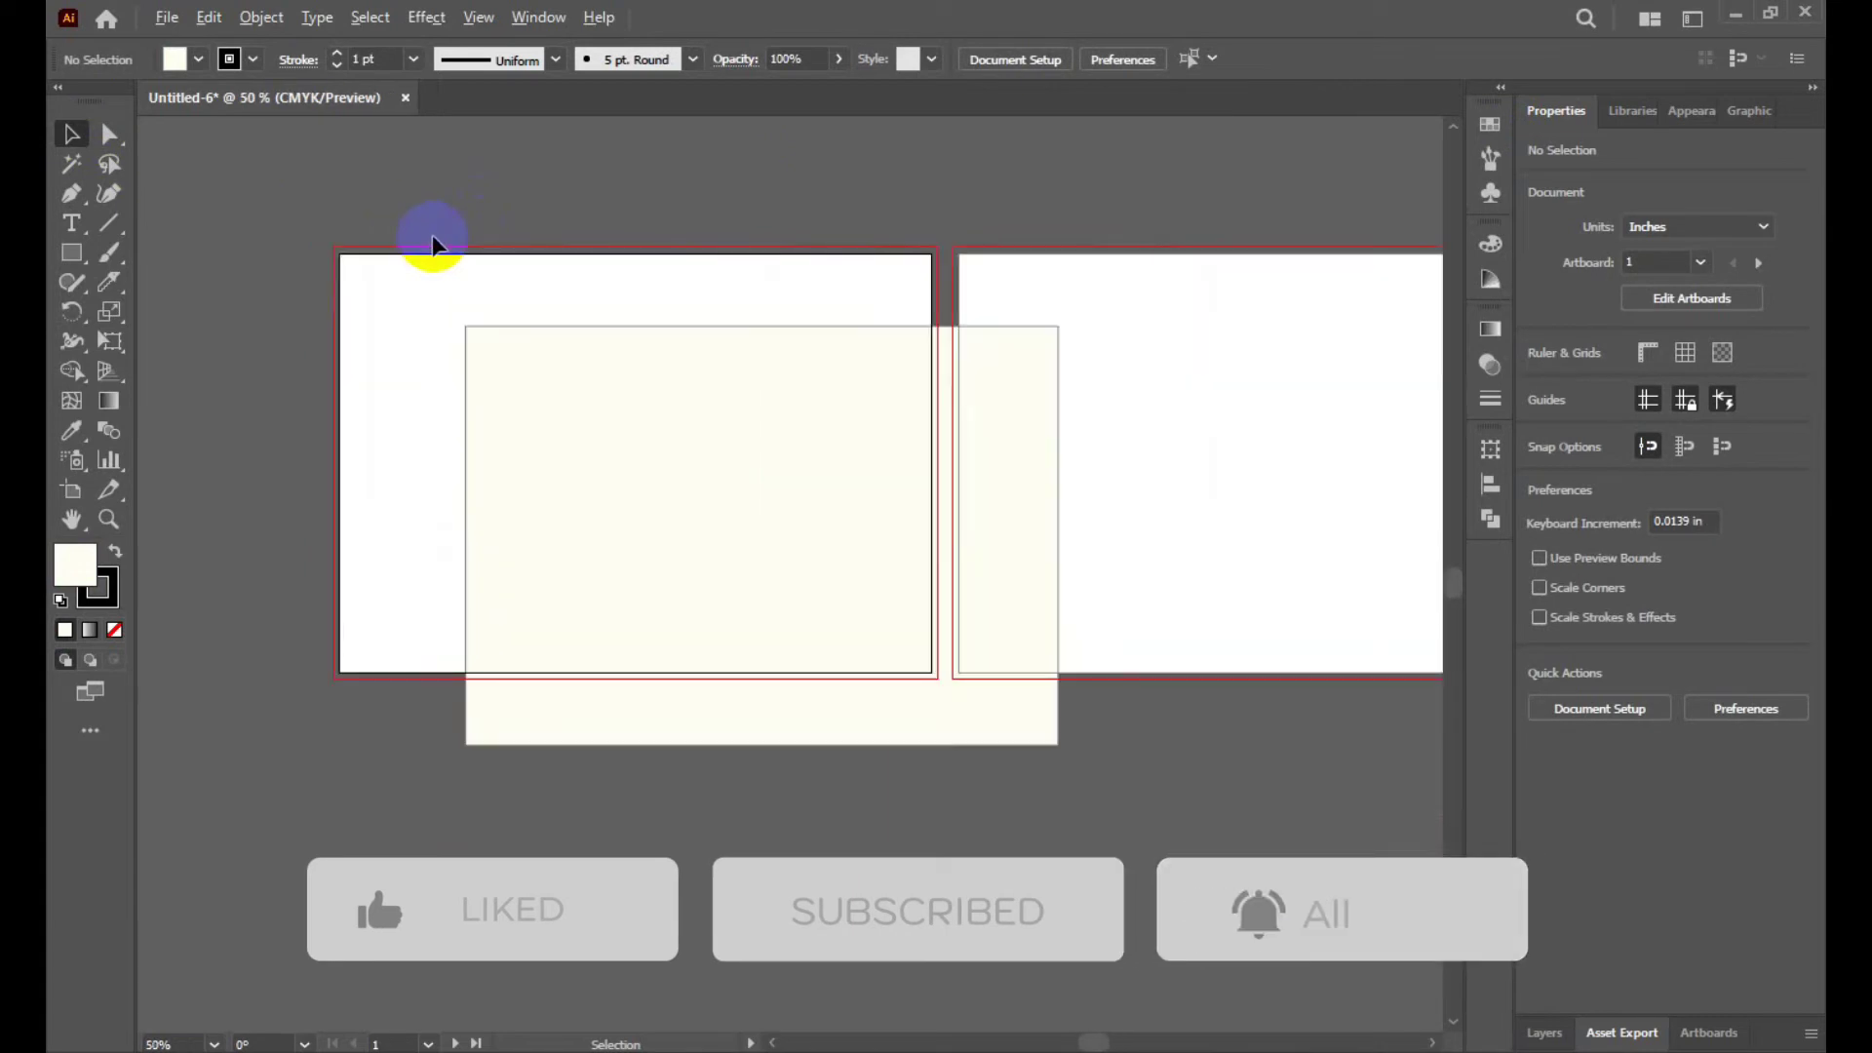
drag(698, 472, 565, 401)
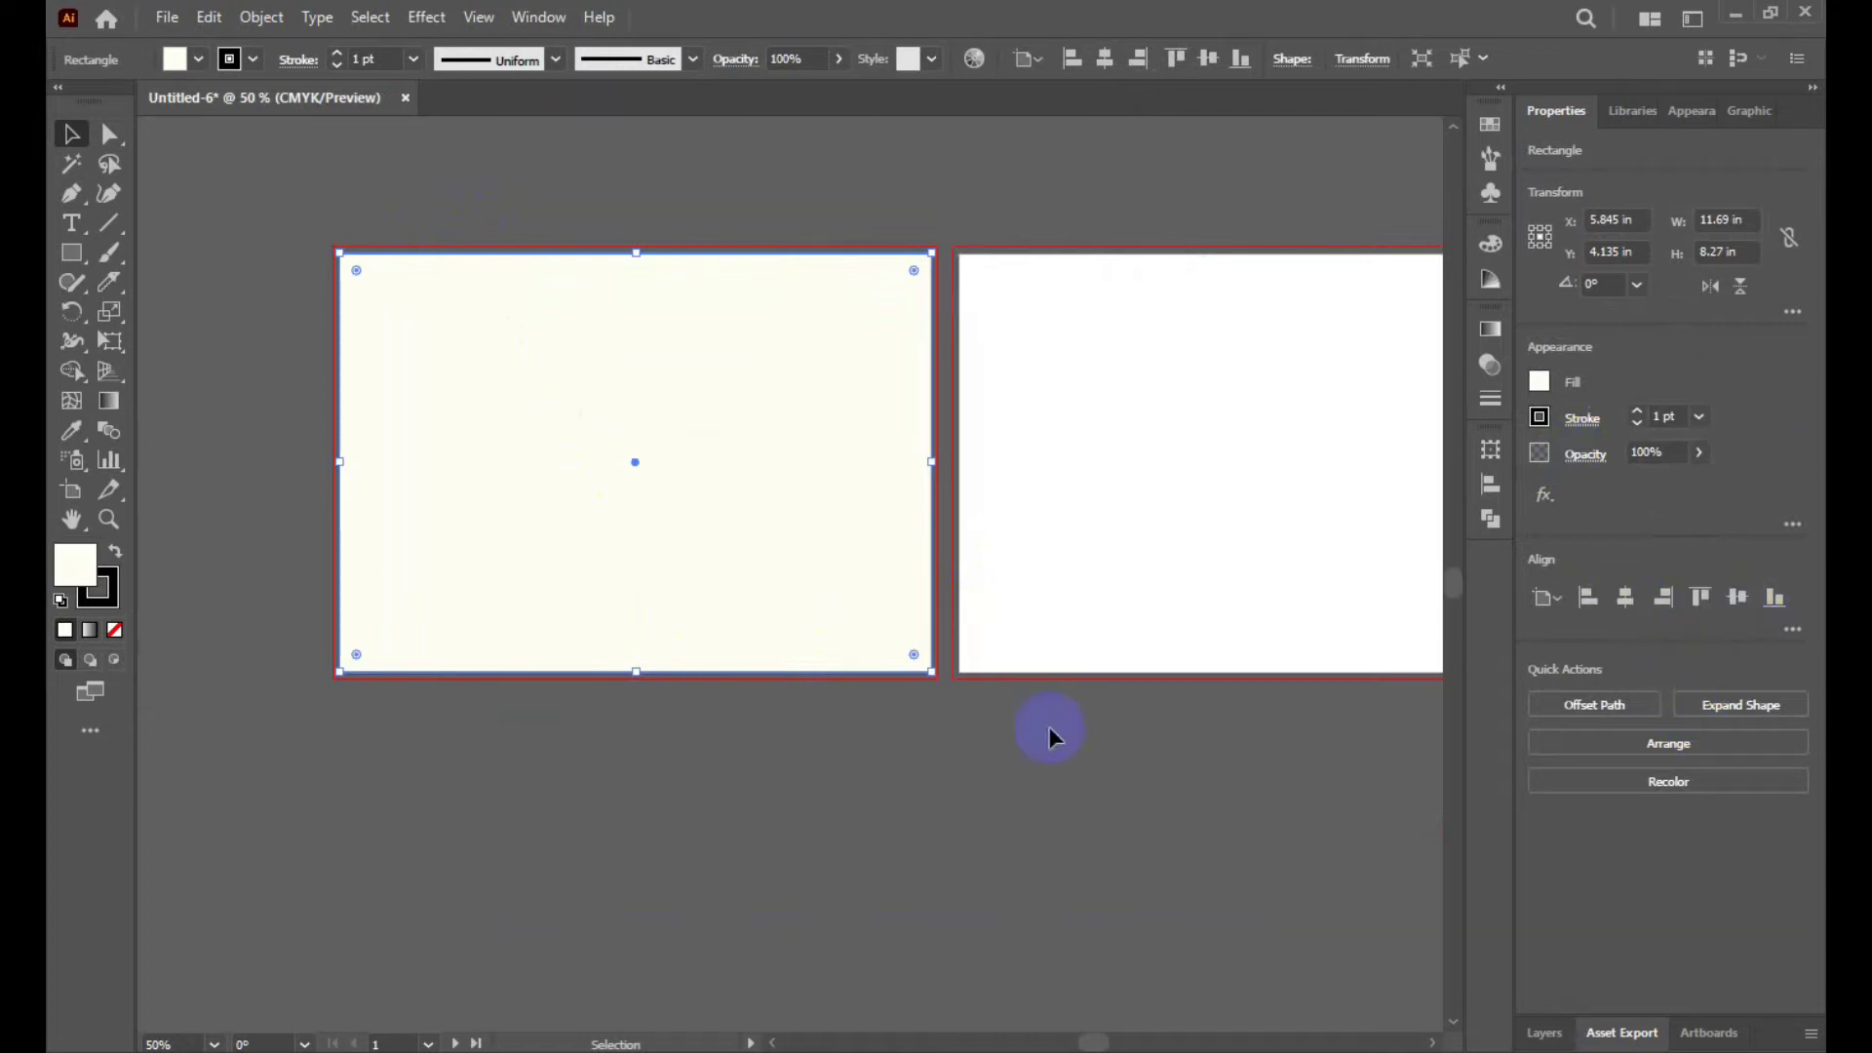
click(661, 785)
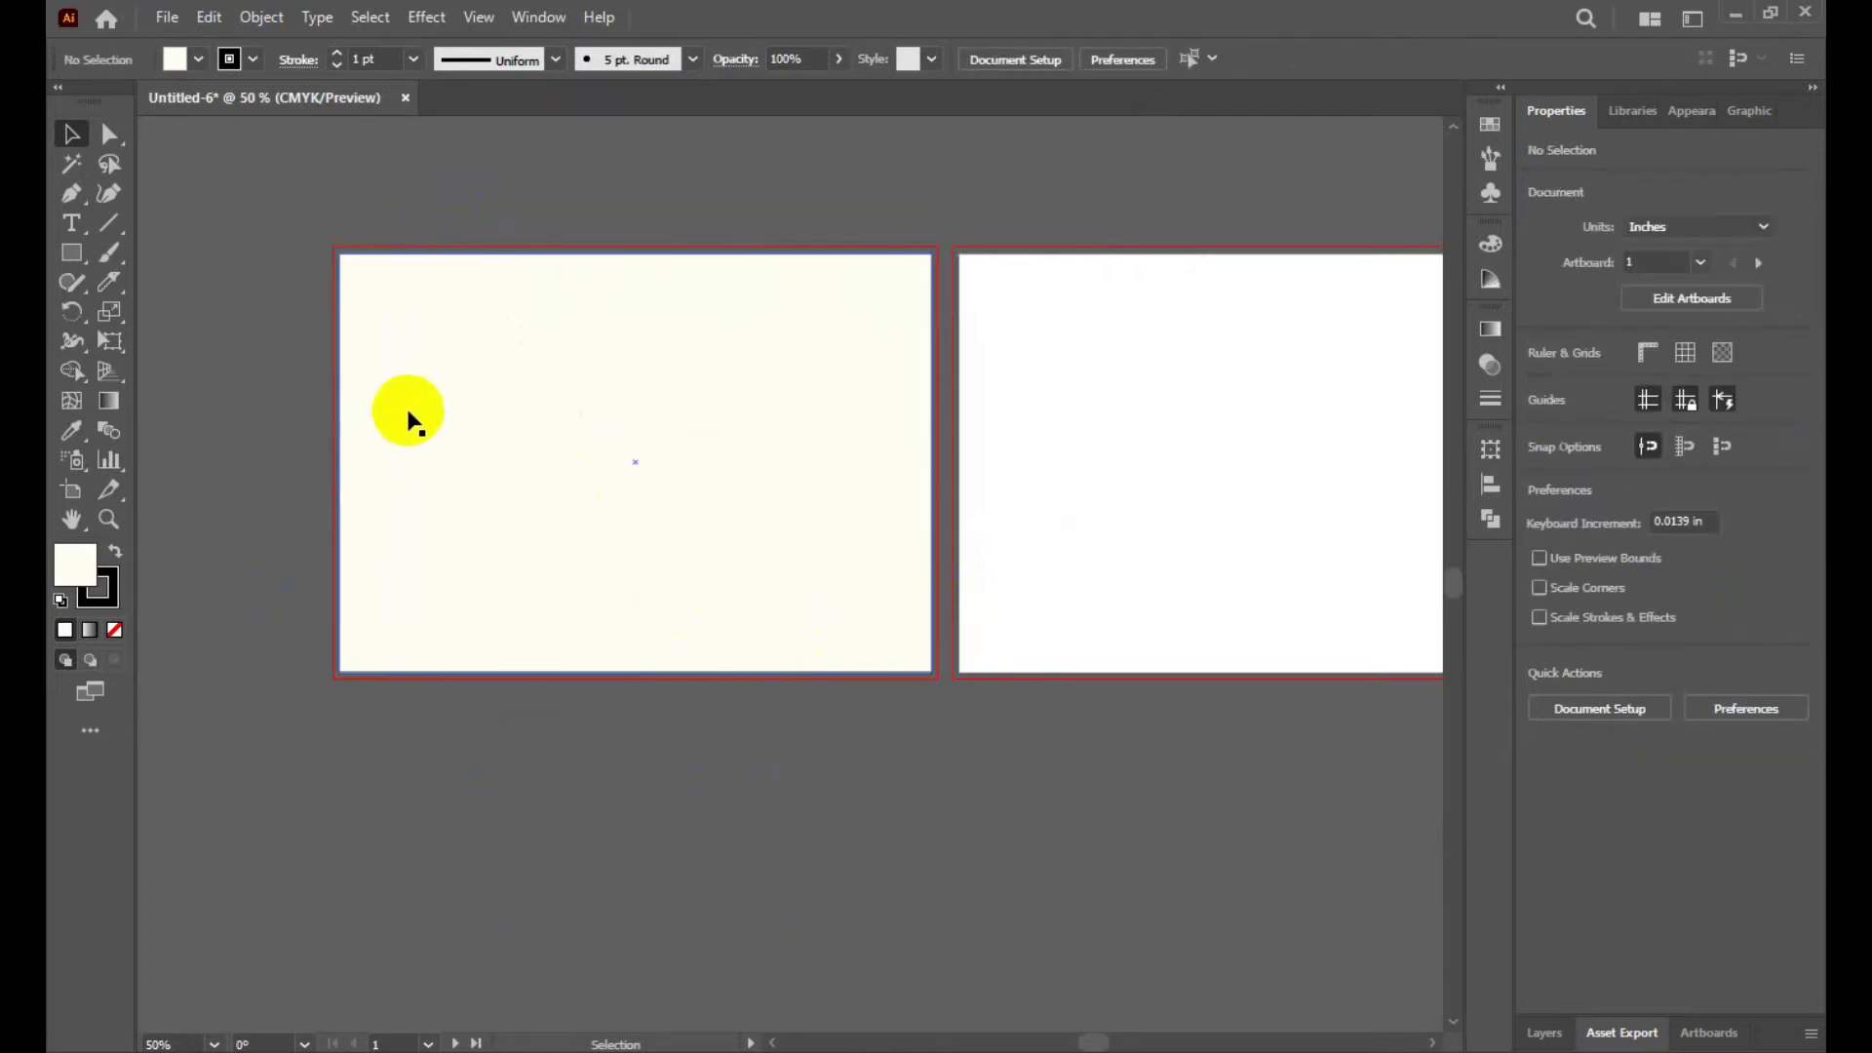
alt+scroll(414, 410, up, 3)
alt+scroll(415, 410, down, 1)
alt+scroll(415, 409, down, 1)
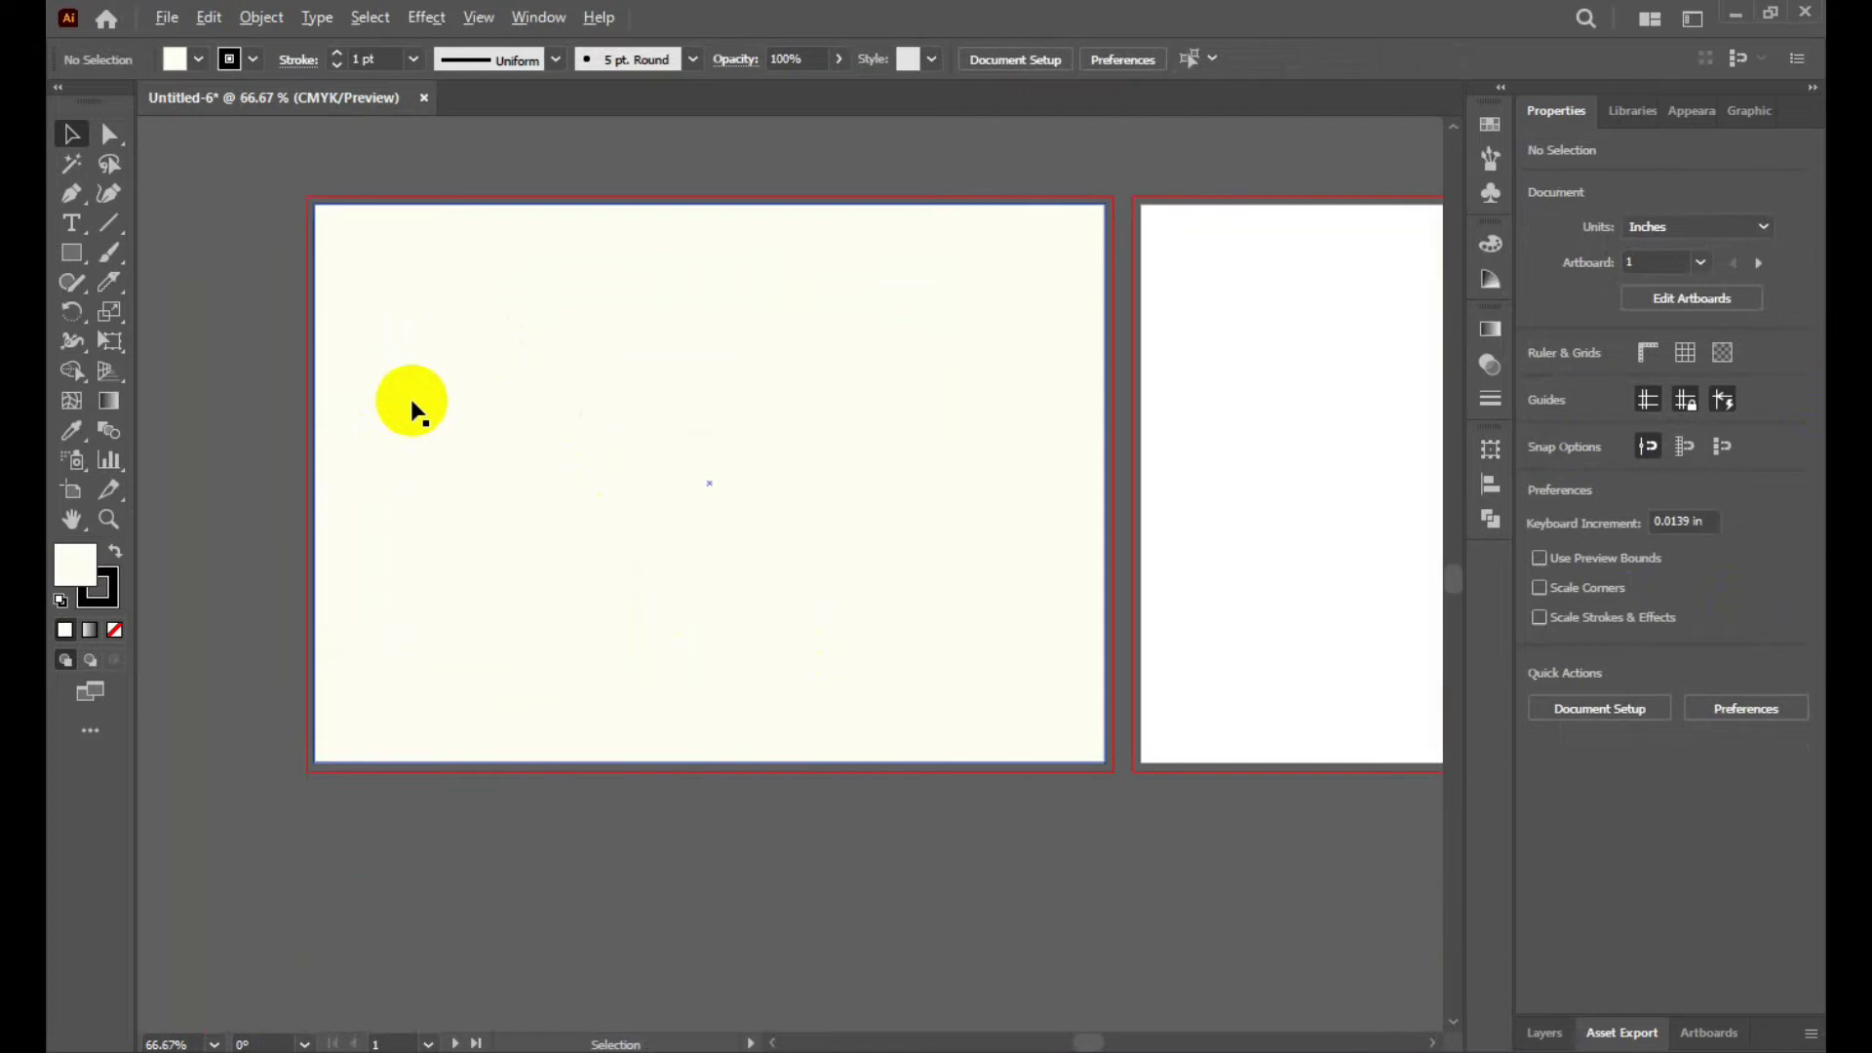
click(680, 398)
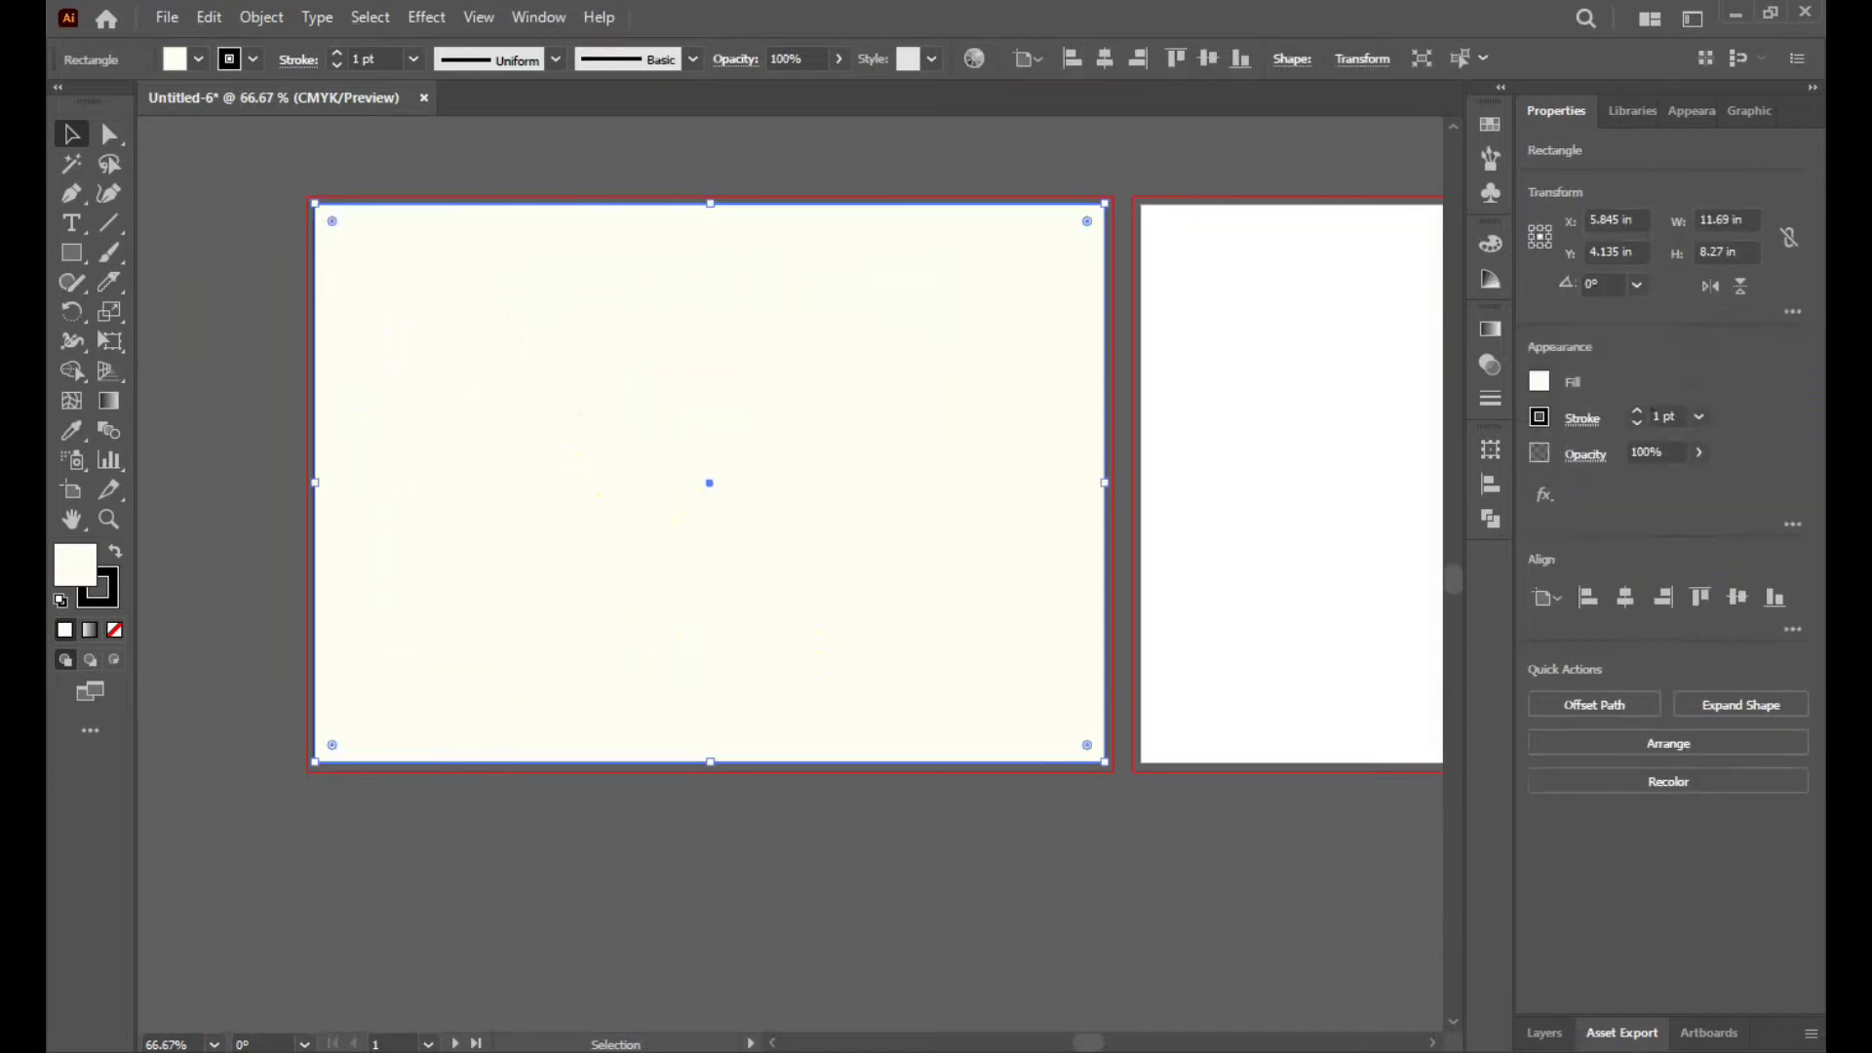
click(525, 928)
click(576, 615)
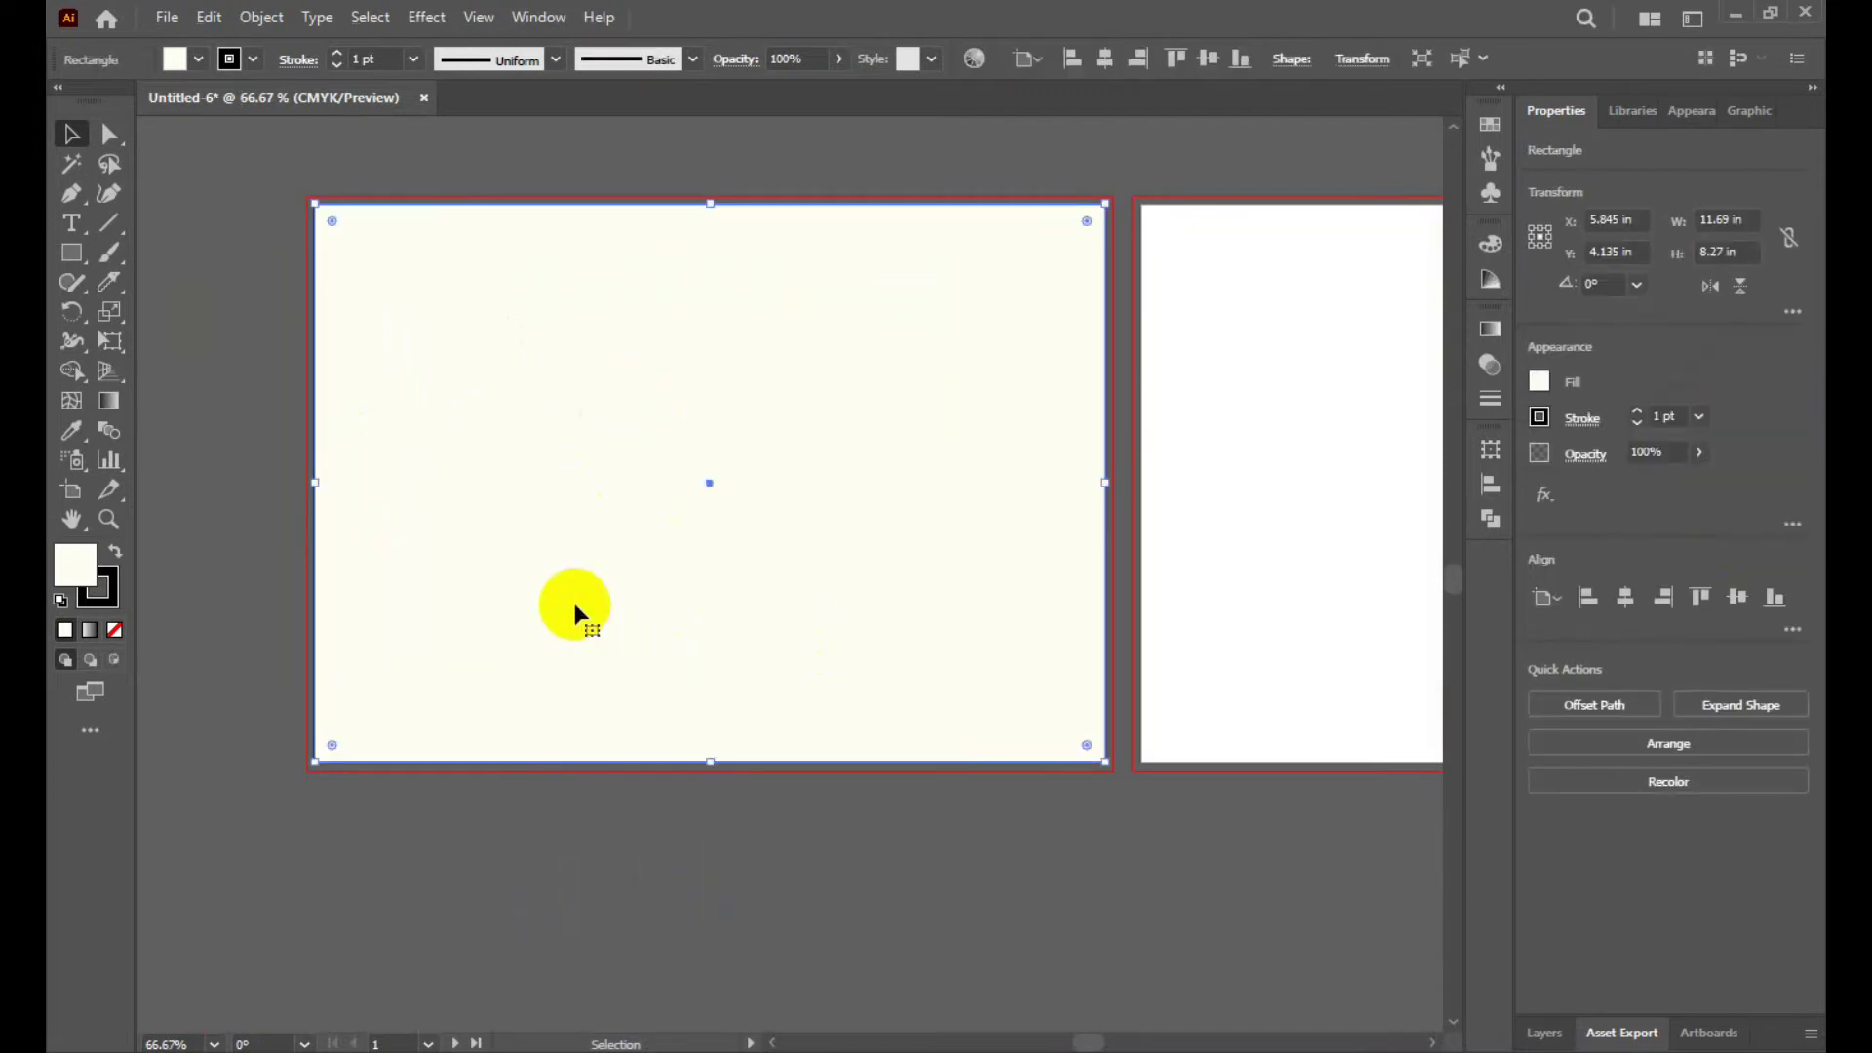
click(620, 890)
click(703, 556)
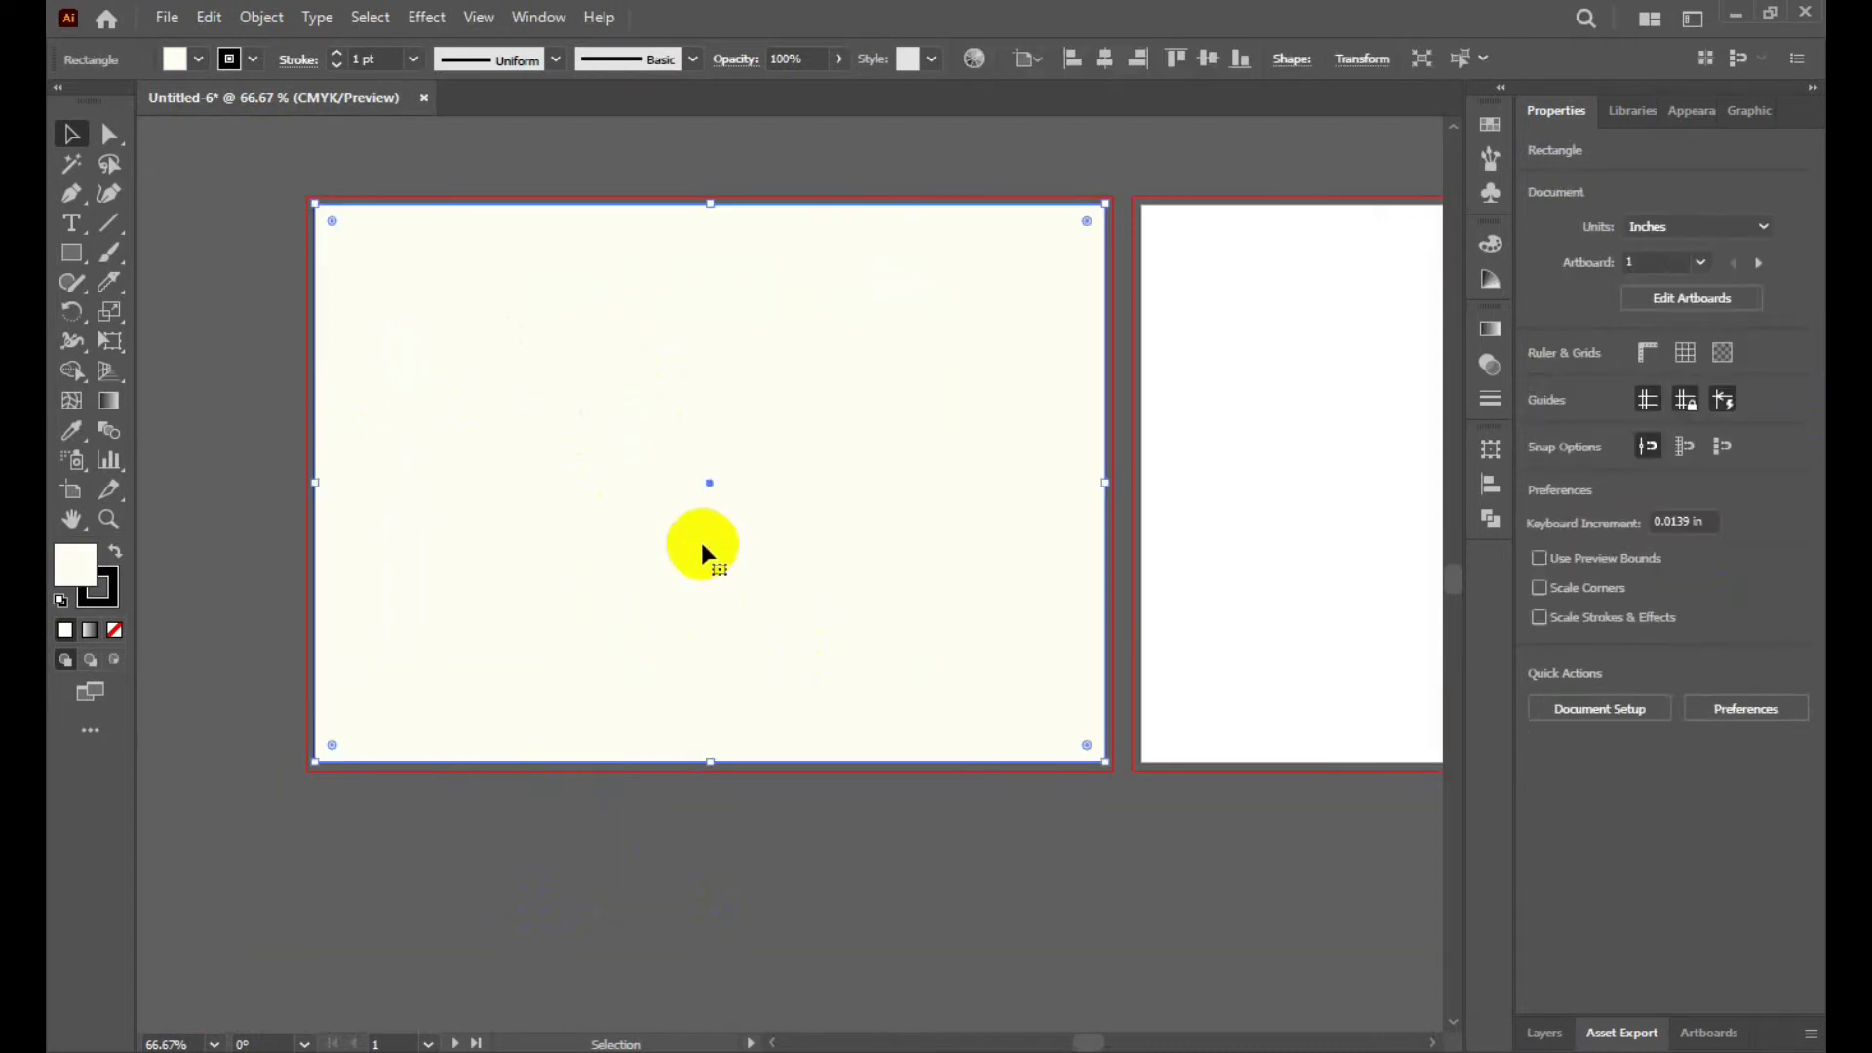
Copy and paste the cream rectangle, dragging the duplicate below the first artboard.
key(ctrl)
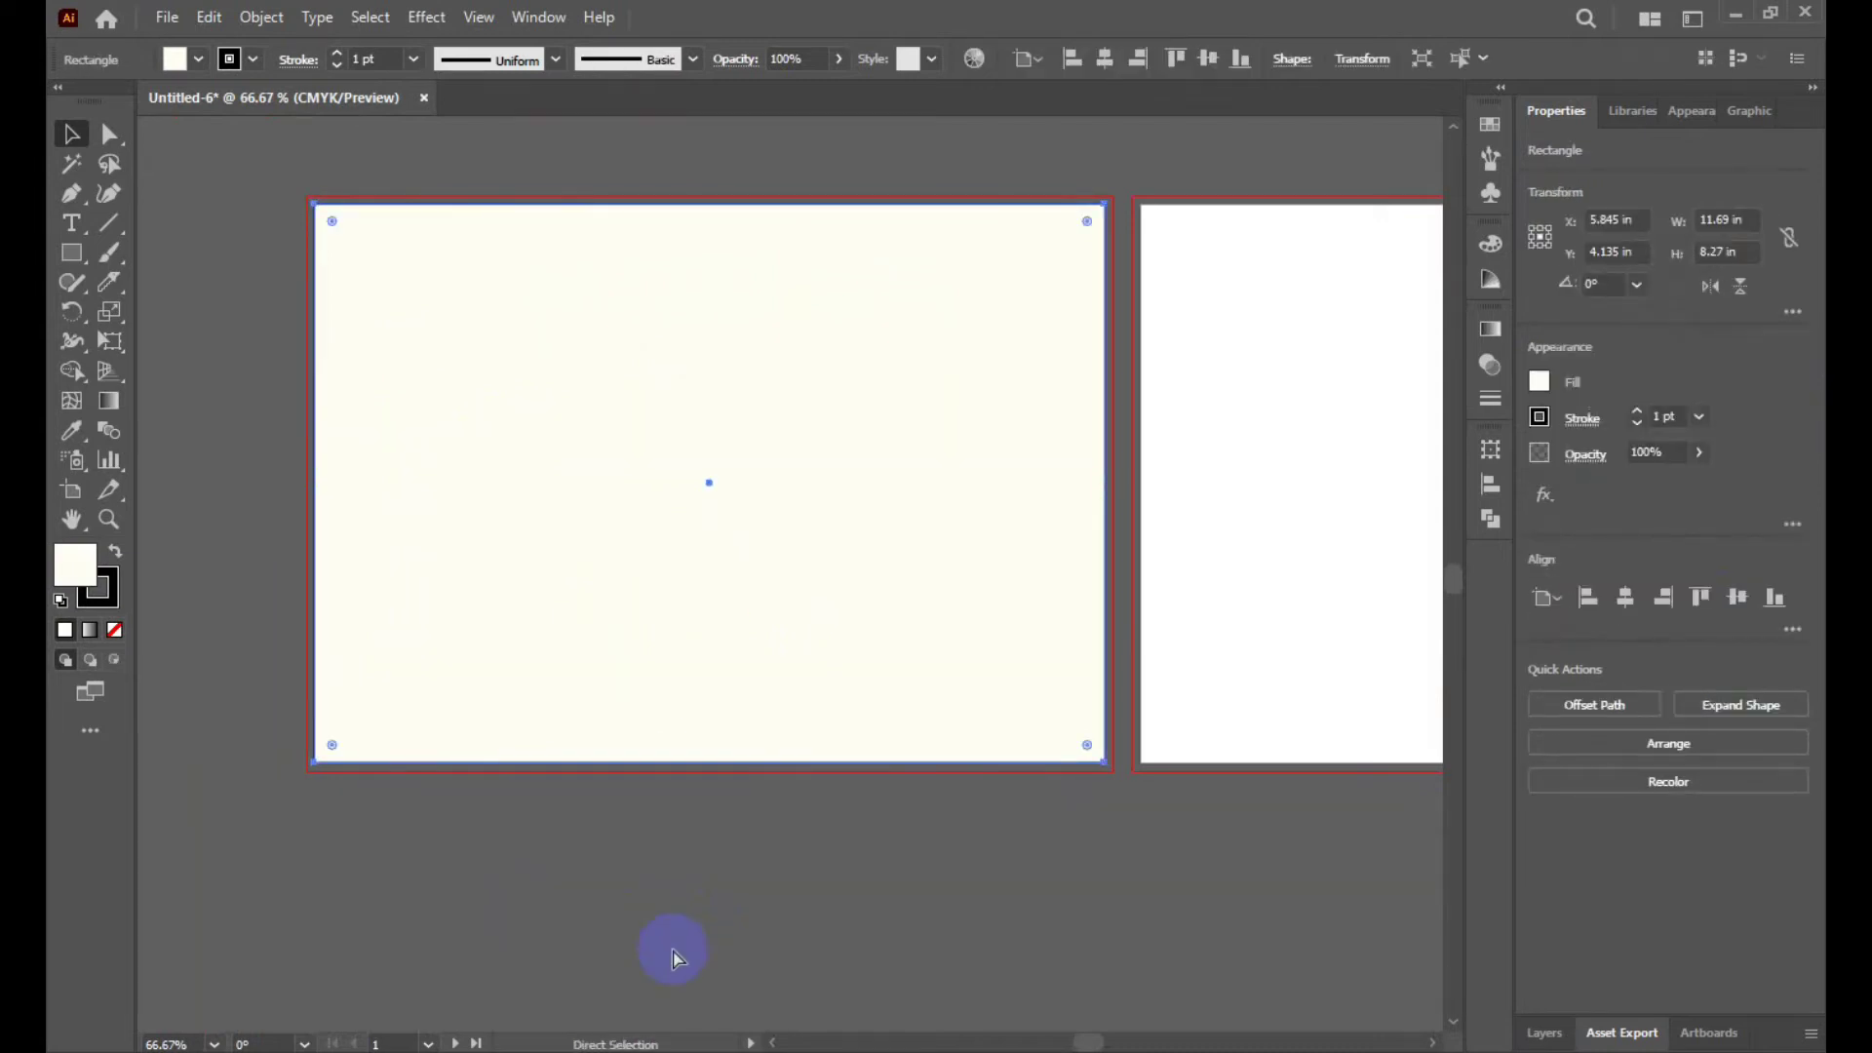
key(ctrl+v)
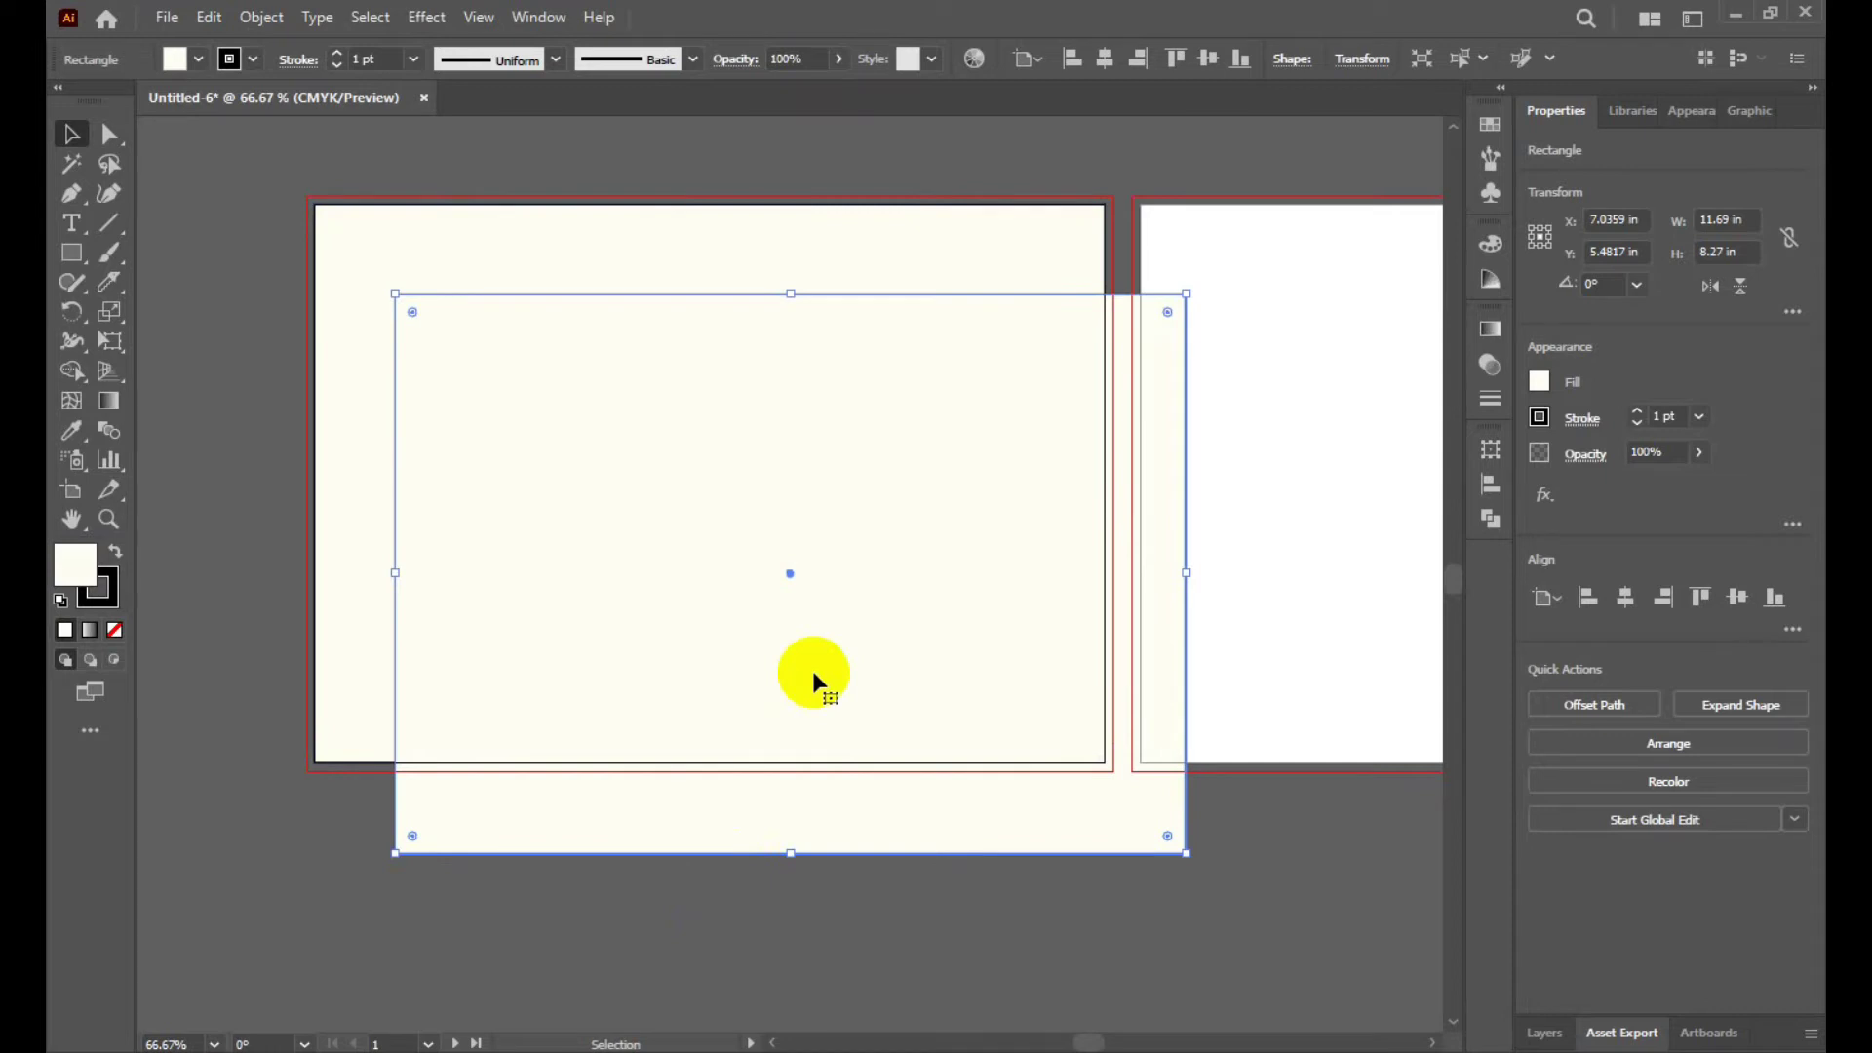
key(ctrl+z)
mouse_move(816, 676)
mouse_down()
mouse_move(777, 596)
mouse_move(785, 843)
mouse_move(799, 505)
mouse_move(786, 565)
mouse_up()
key(ctrl+z)
drag(661, 385, 678, 899)
click(541, 427)
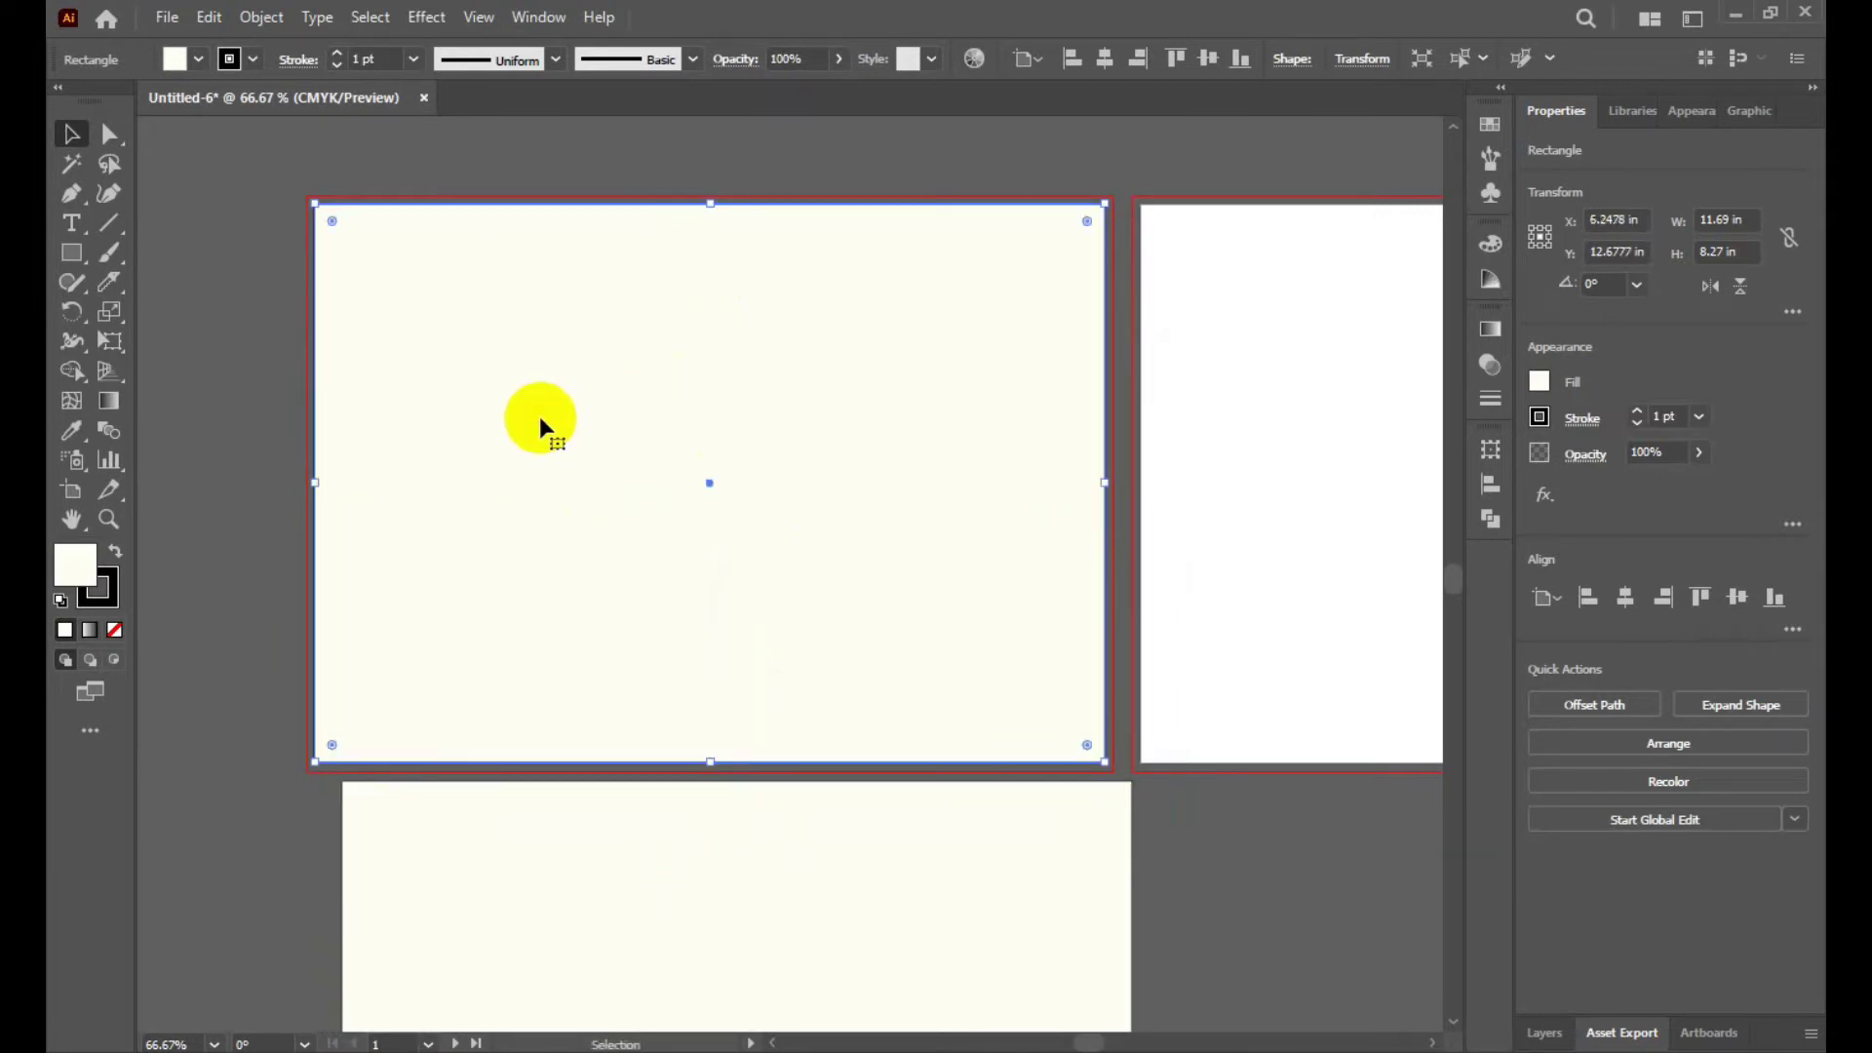
scroll(297, 205, up, 4)
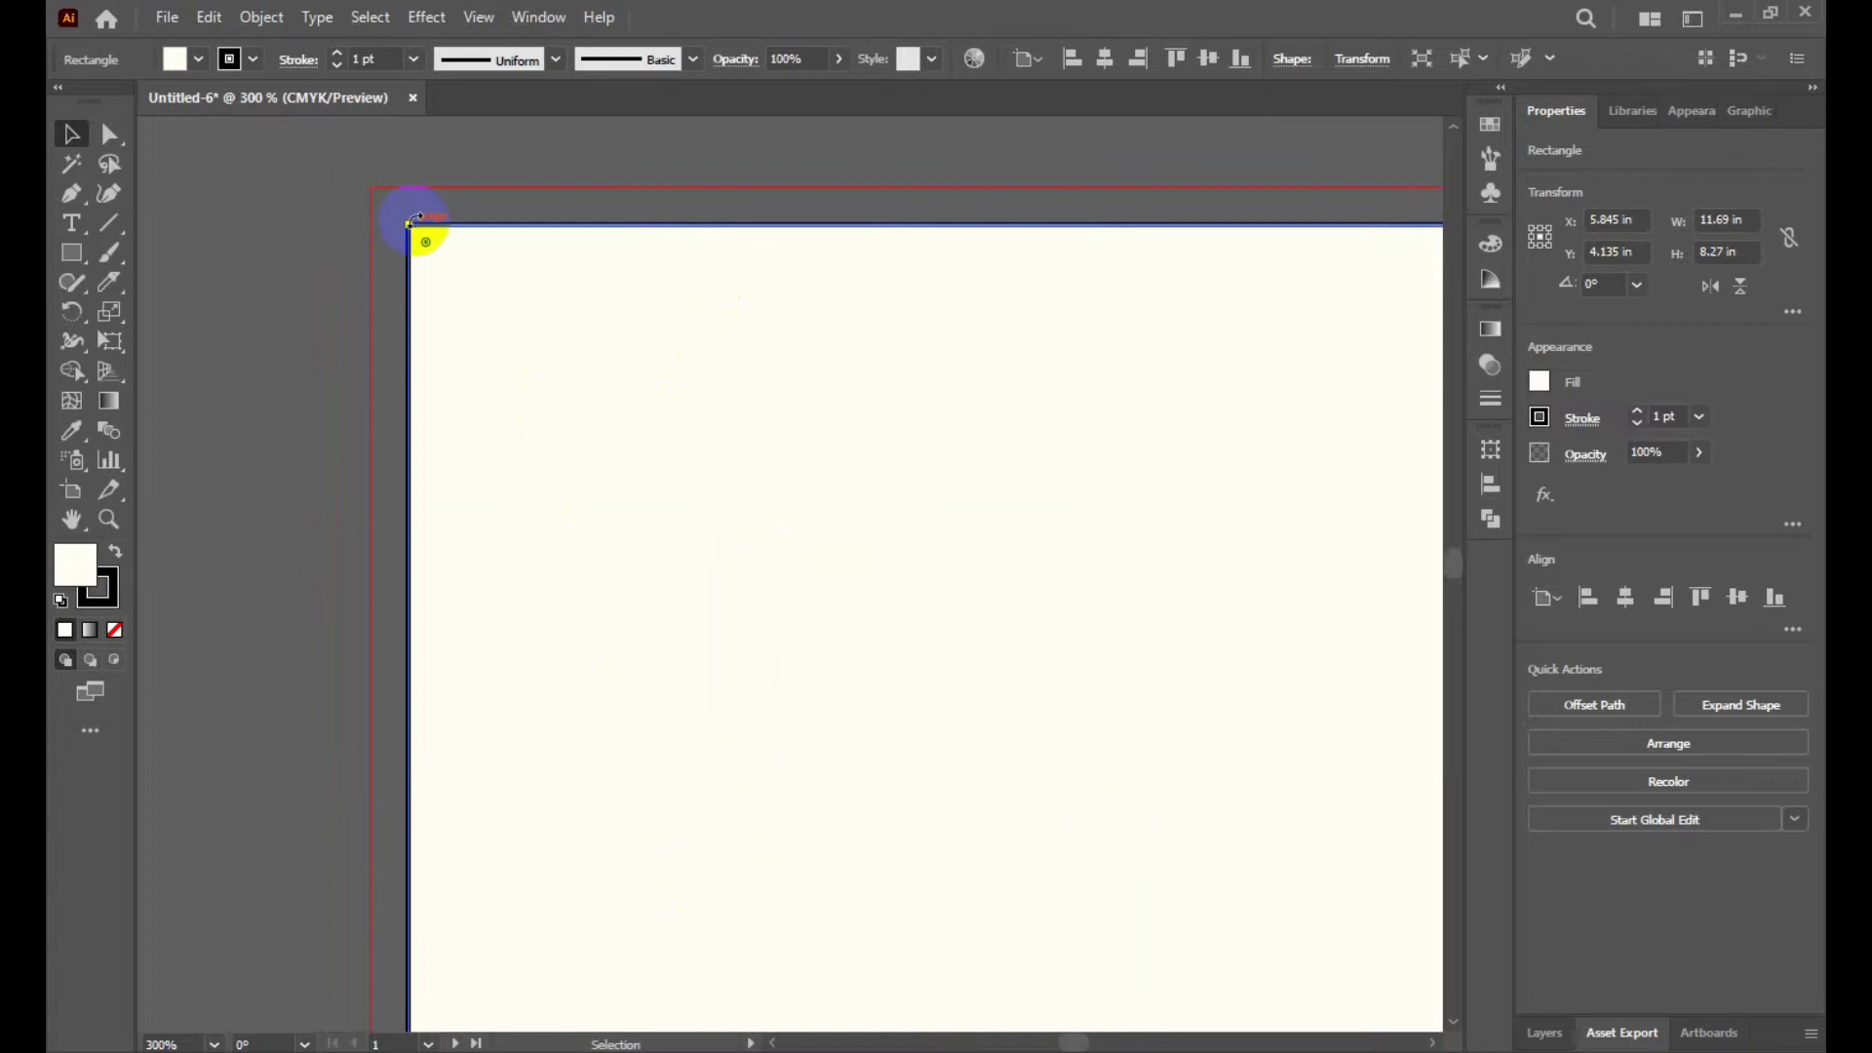
Drag the rectangle's top-left corner and right side out to the bleed guides.
drag(409, 223, 372, 188)
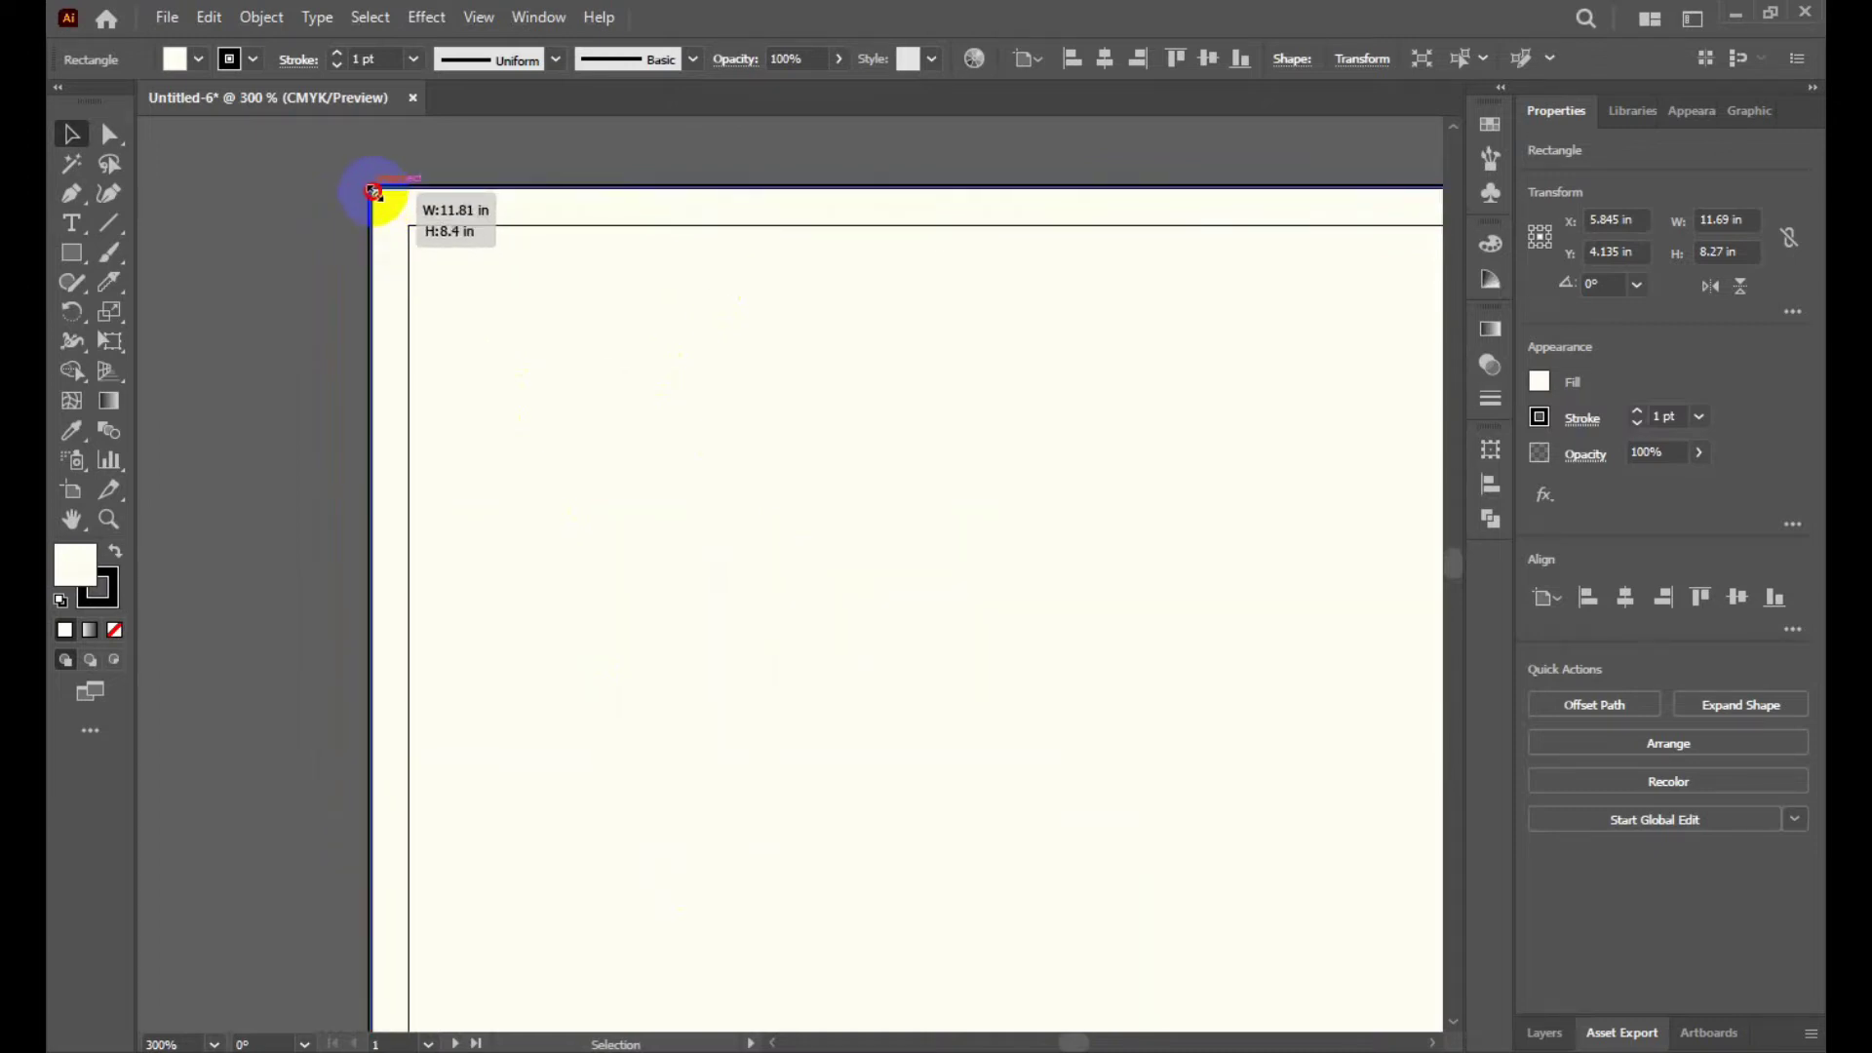
scroll(368, 259, down, 7)
scroll(367, 260, down, 1)
scroll(566, 331, up, 1)
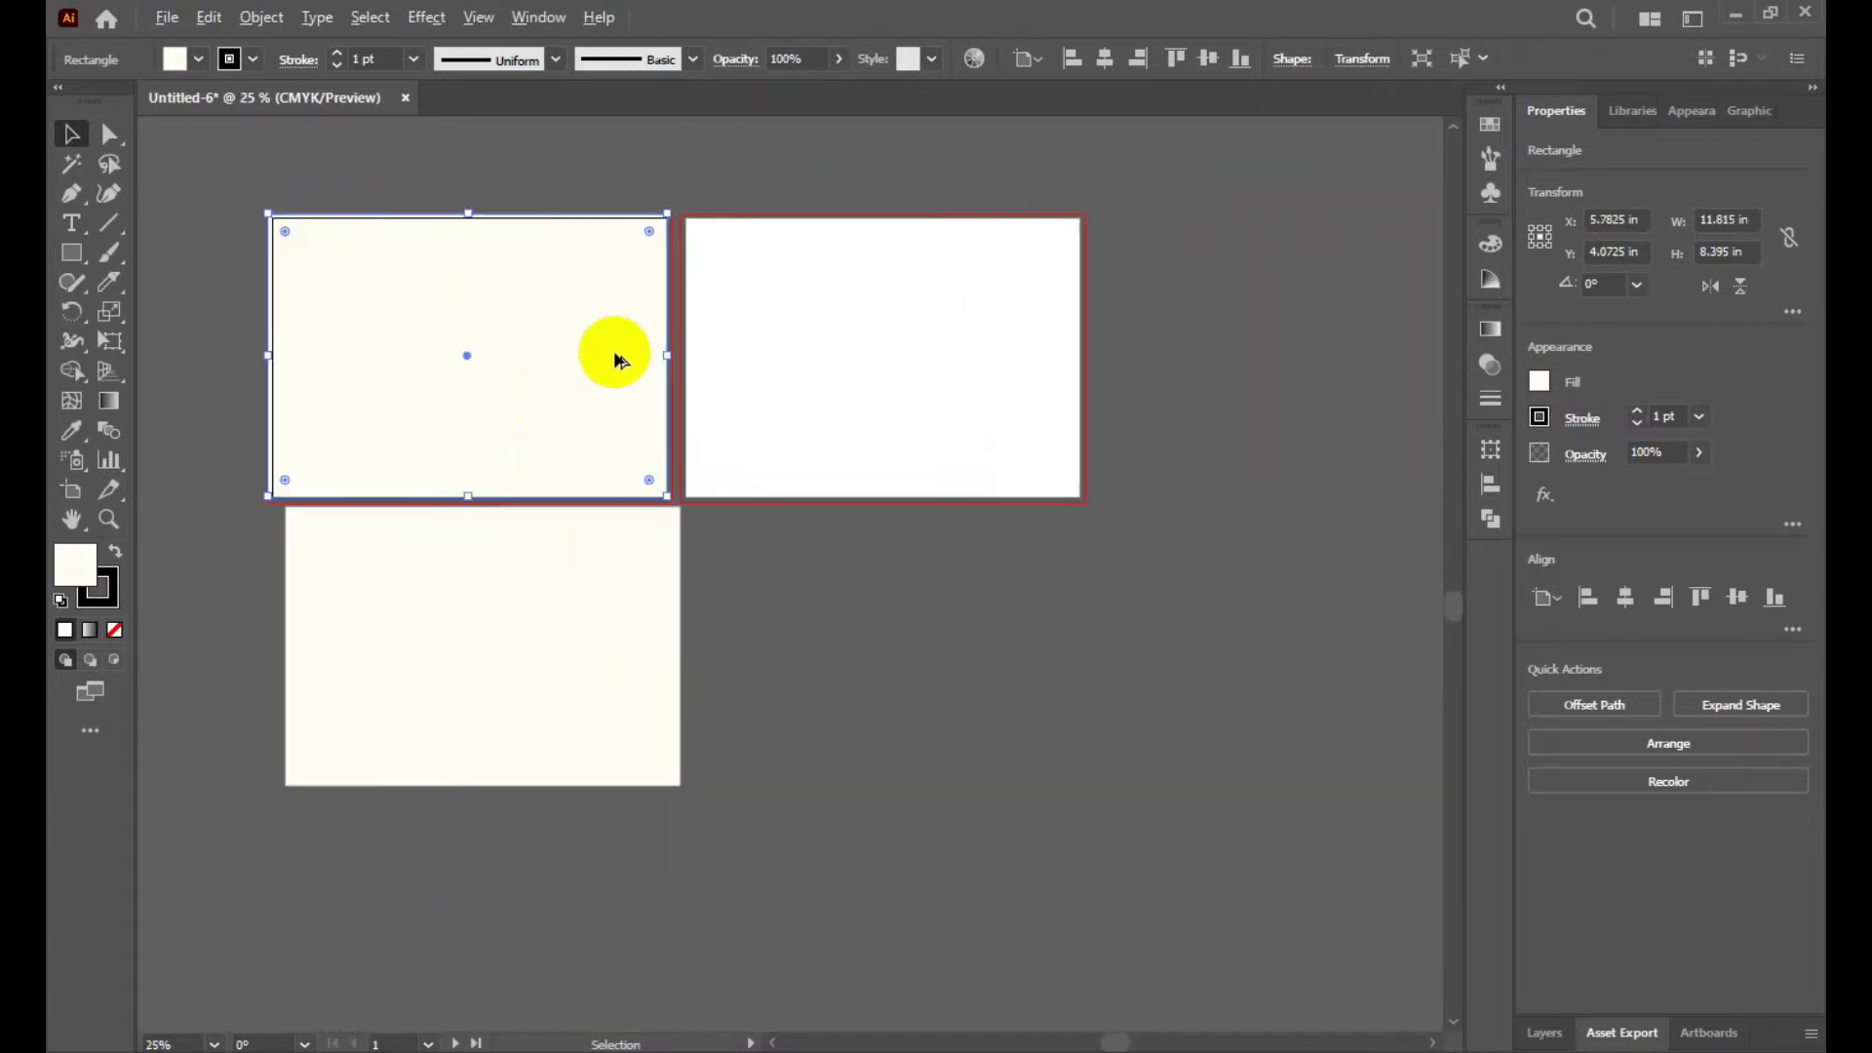
scroll(715, 549, up, 3)
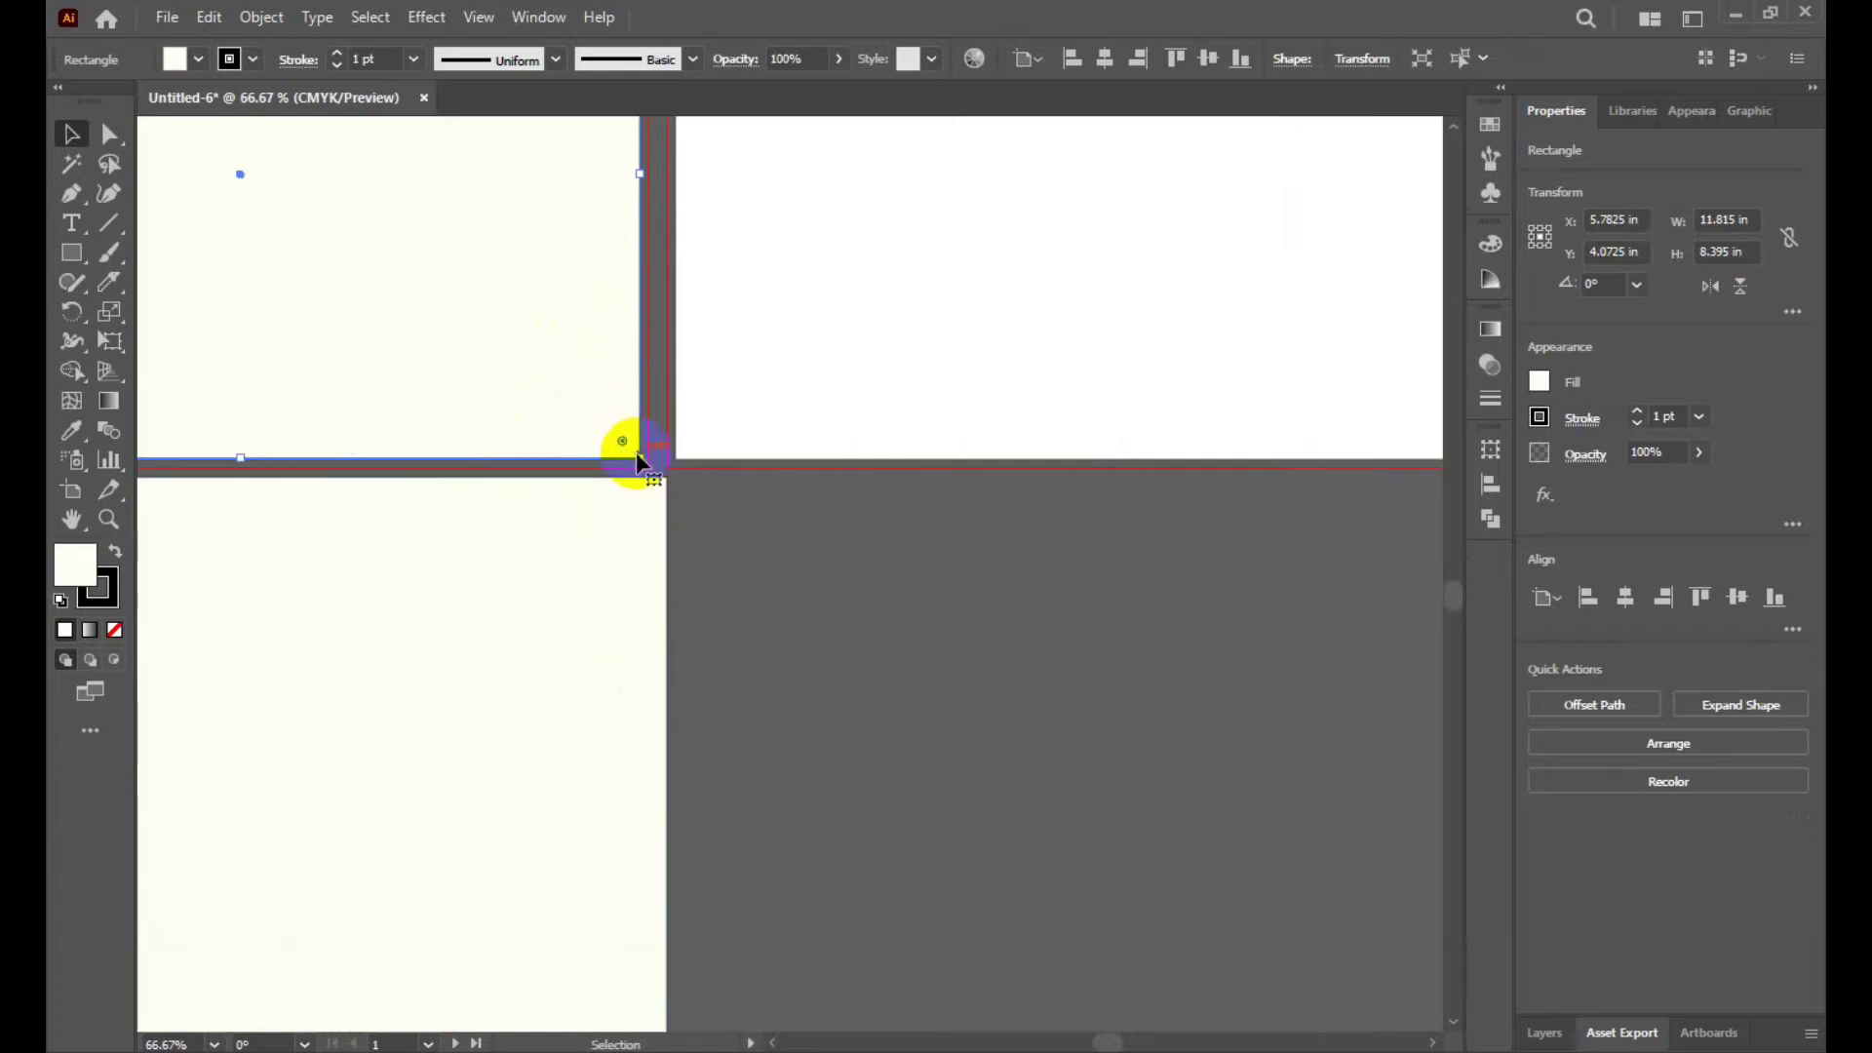
drag(641, 462, 648, 468)
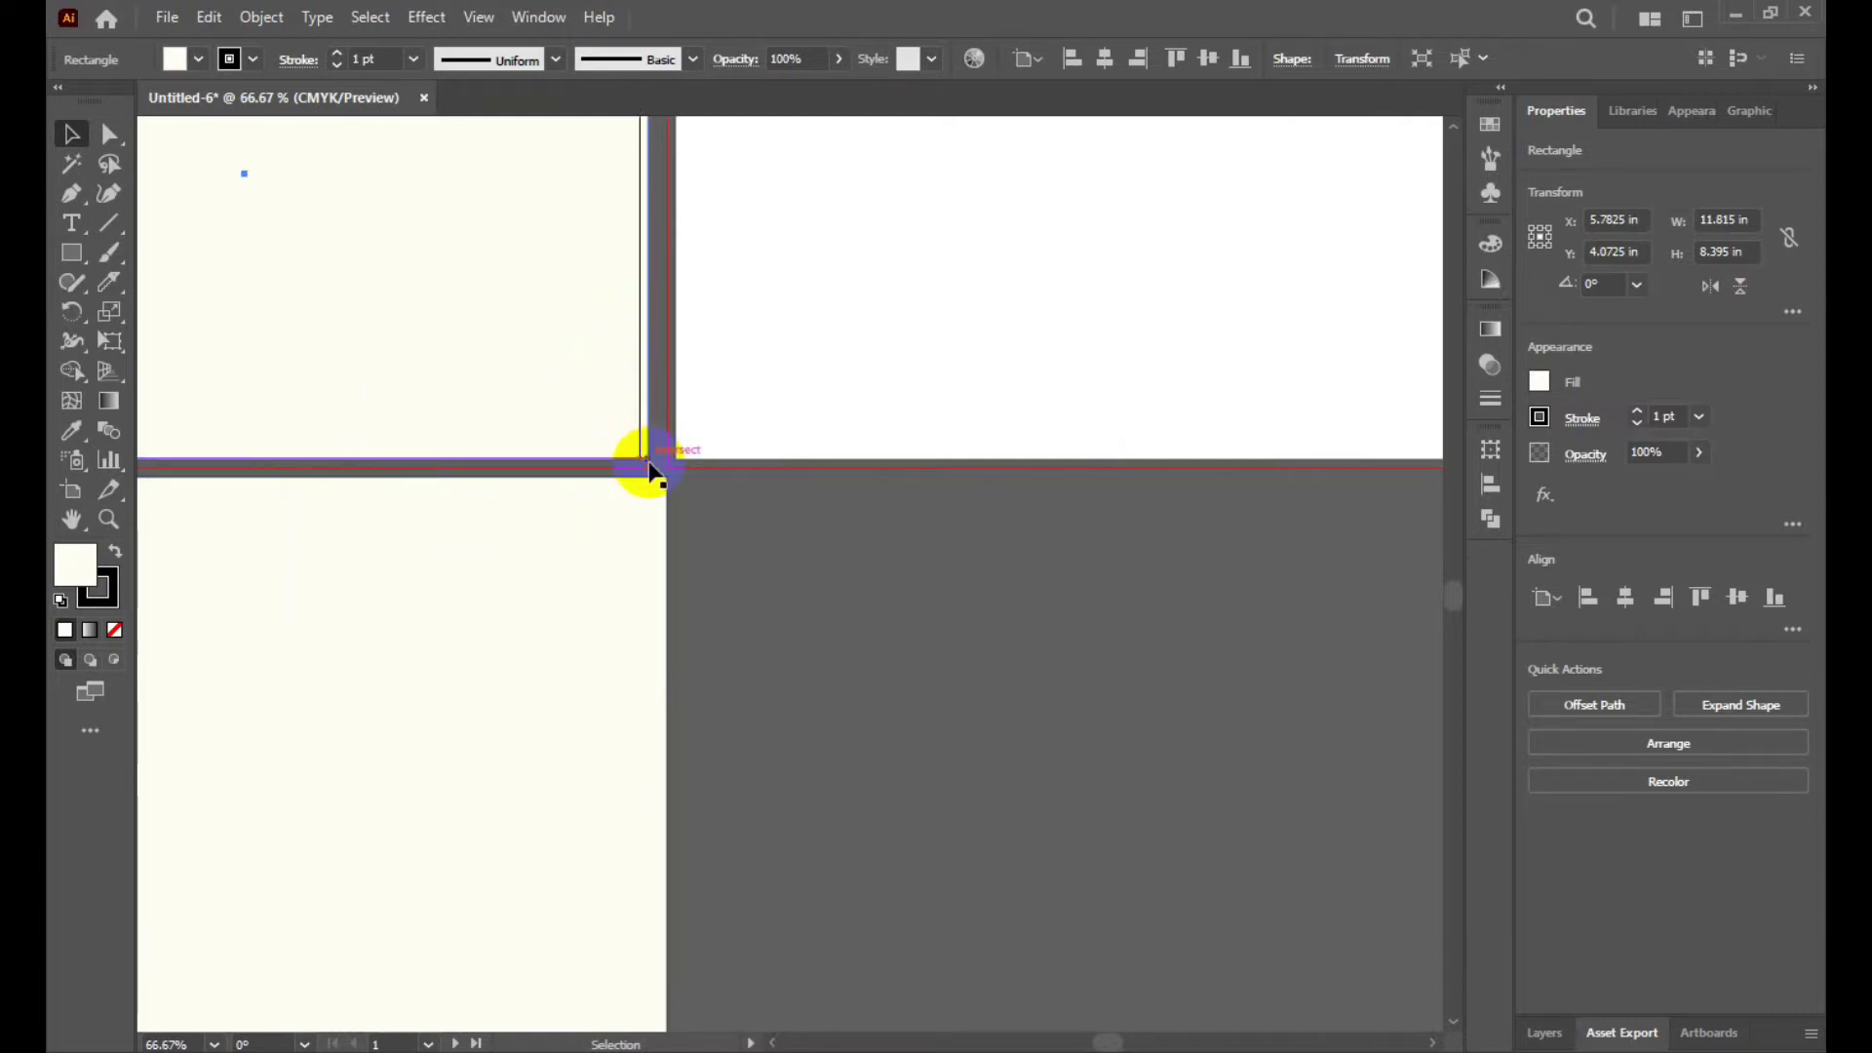
scroll(585, 453, up, 1)
scroll(576, 448, up, 1)
scroll(634, 477, down, 3)
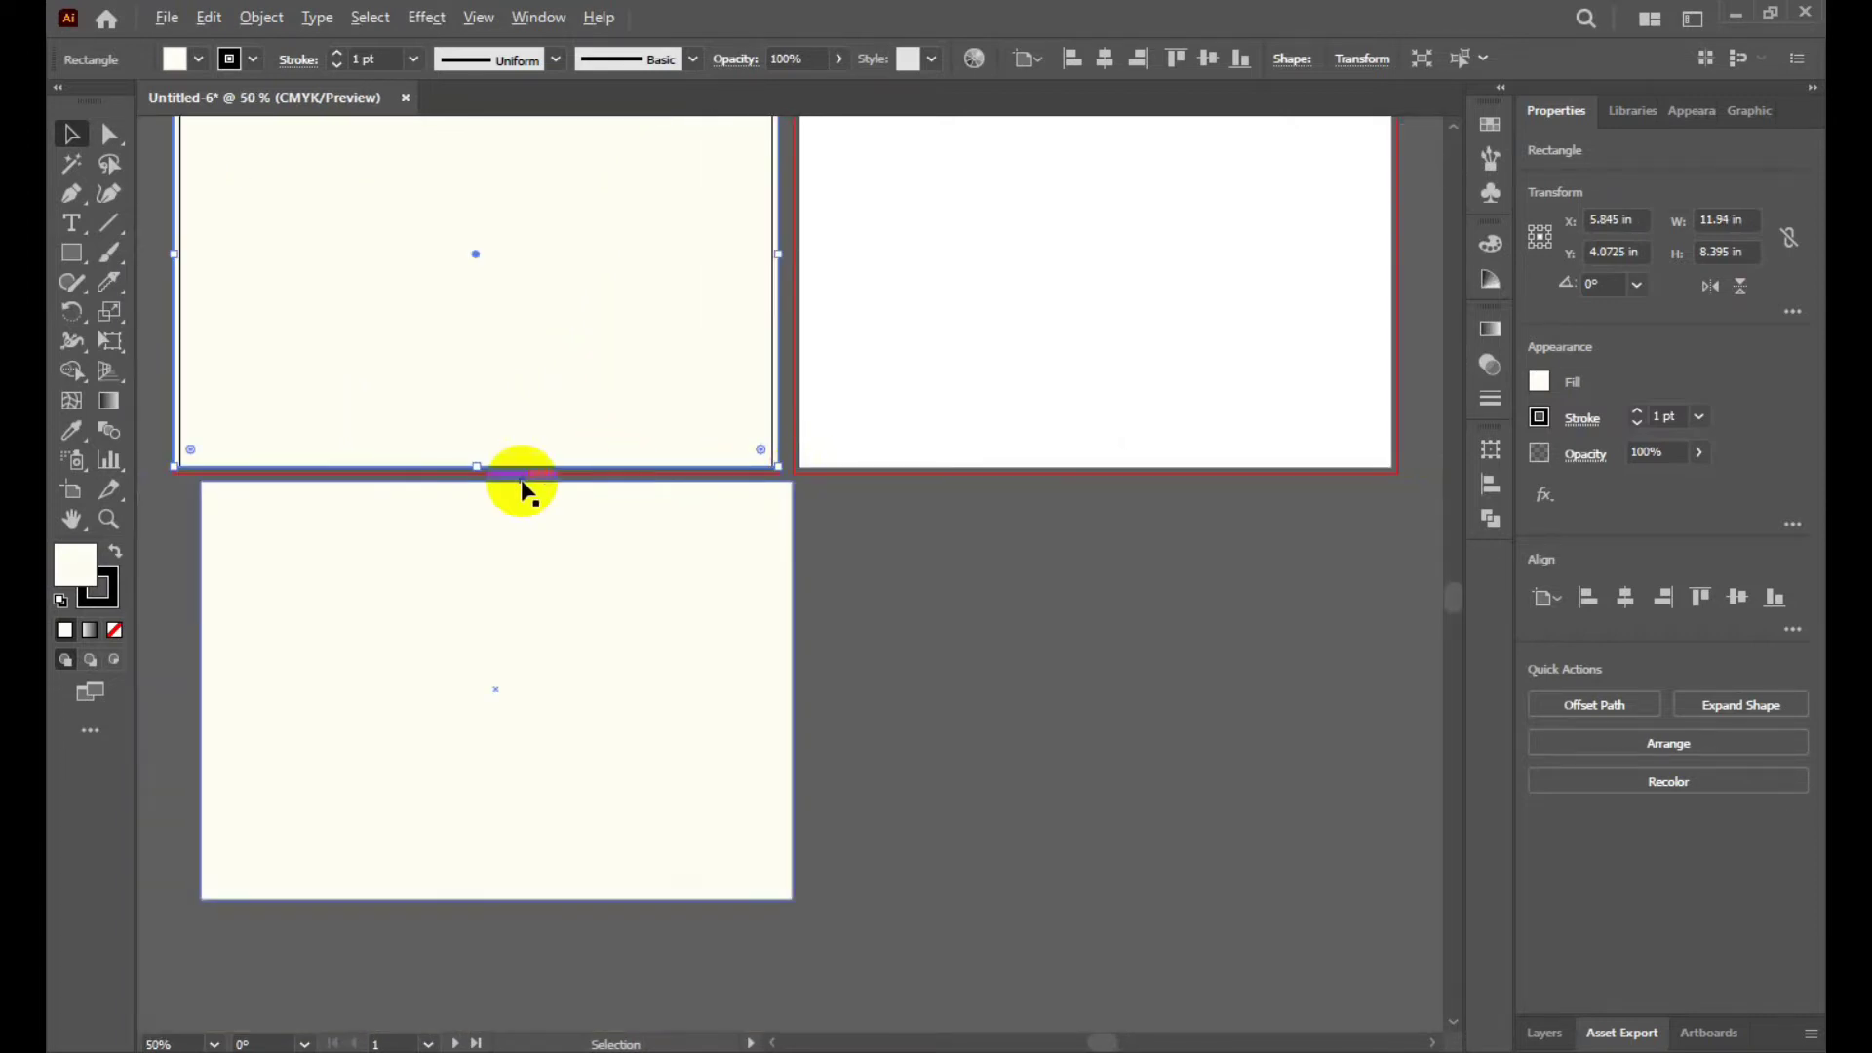
scroll(405, 477, up, 1)
scroll(595, 472, up, 1)
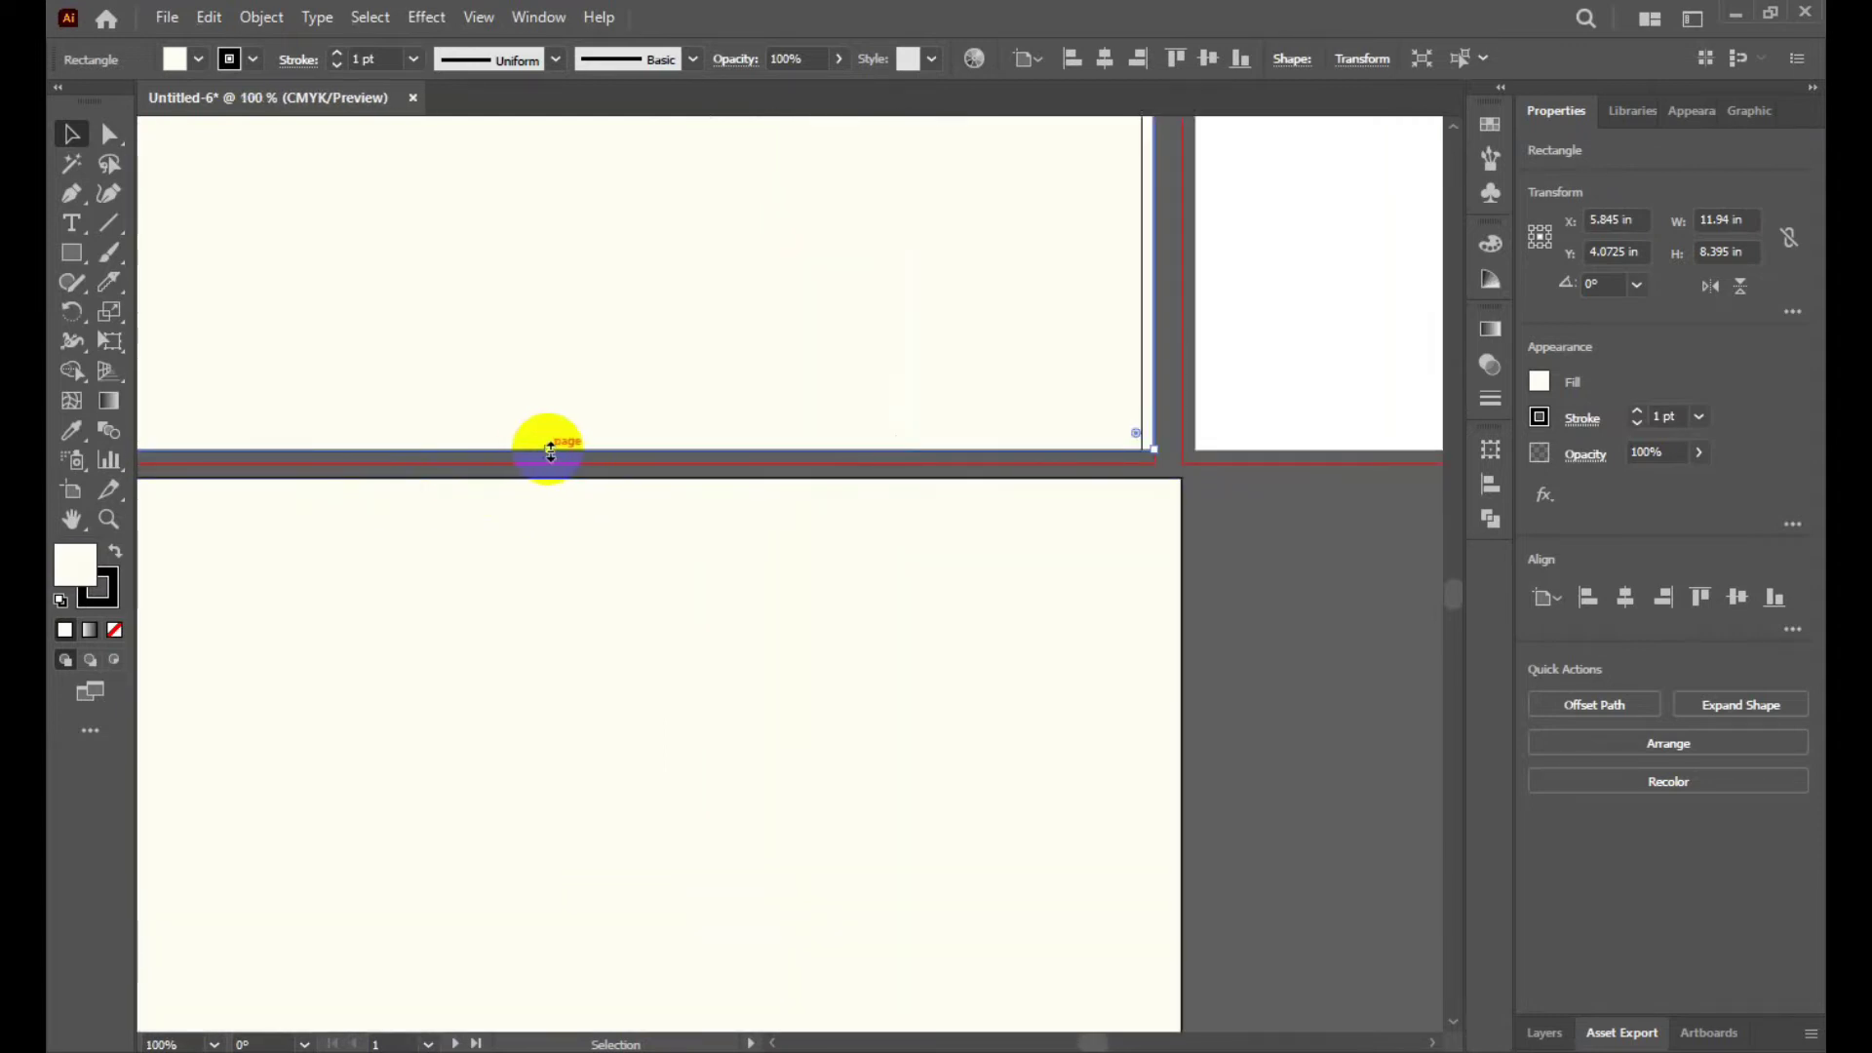
Extend the bottom edge to the bleed, making the rectangle 11.94 × 8.52 in.
drag(550, 450, 550, 461)
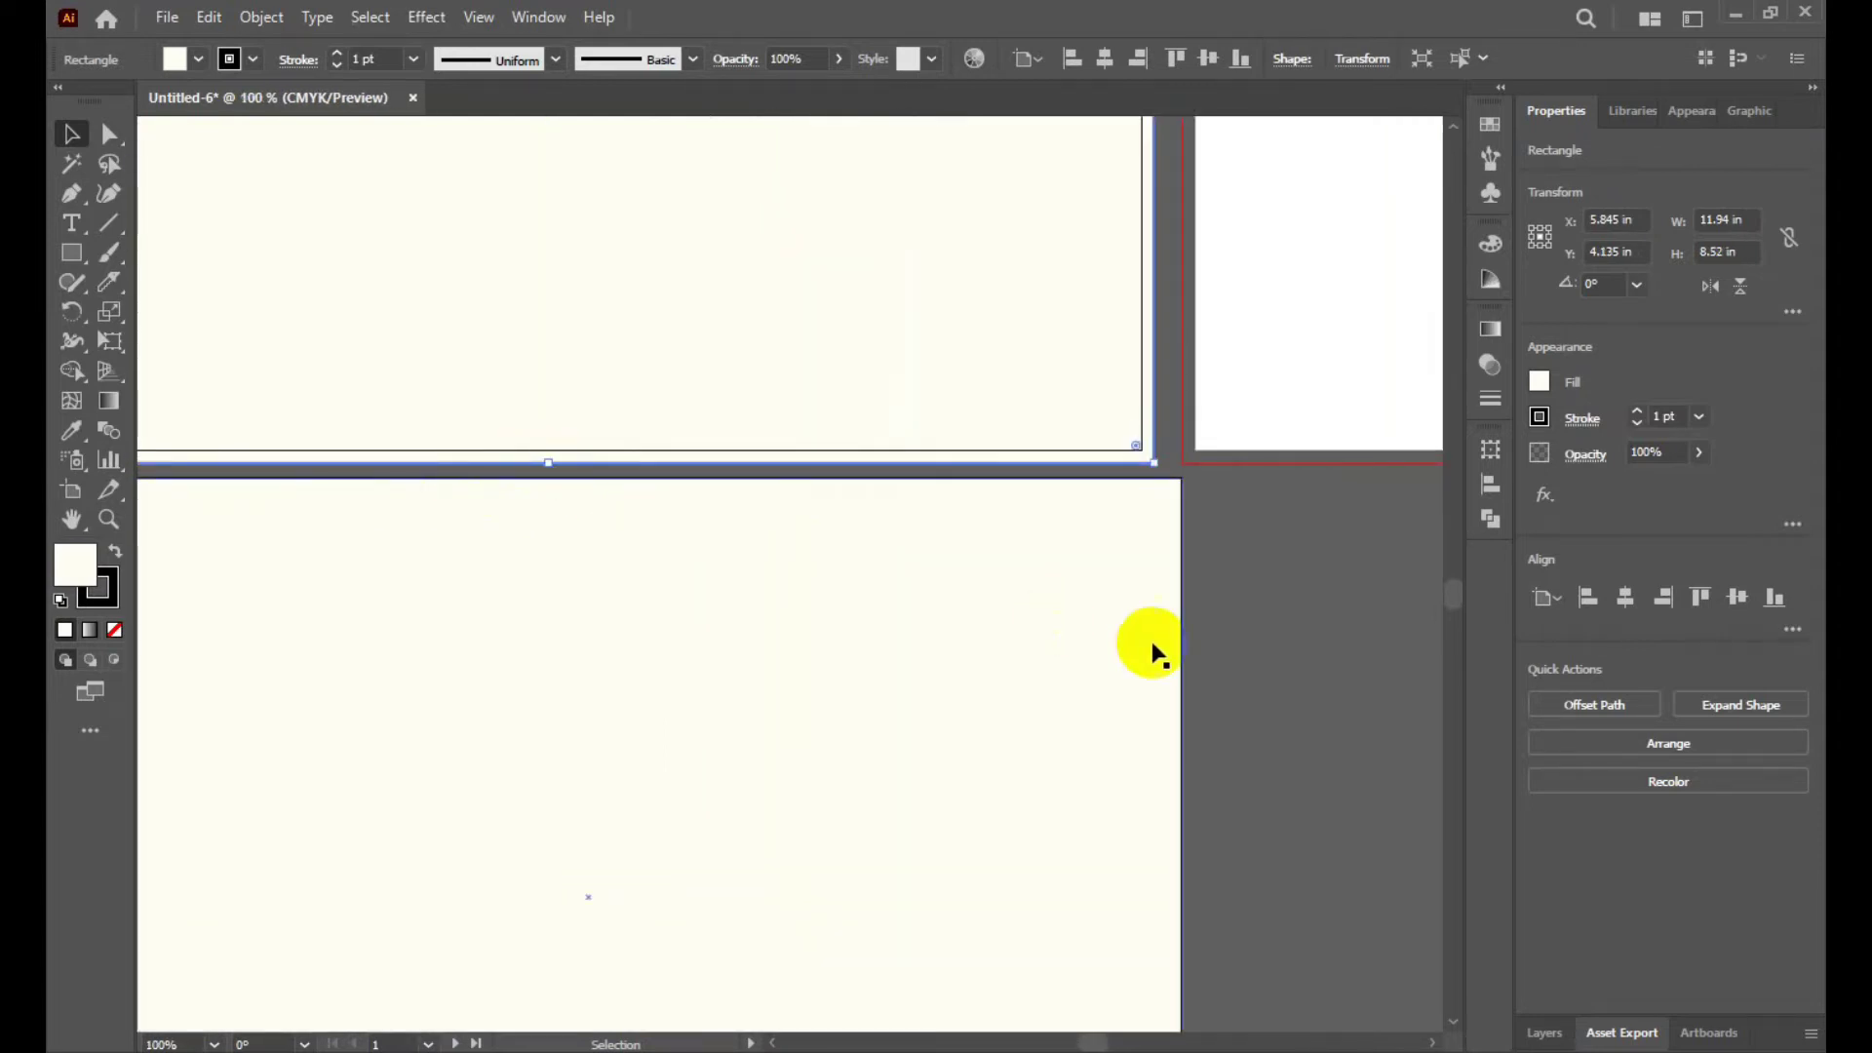
click(1217, 657)
scroll(1217, 656, down, 2)
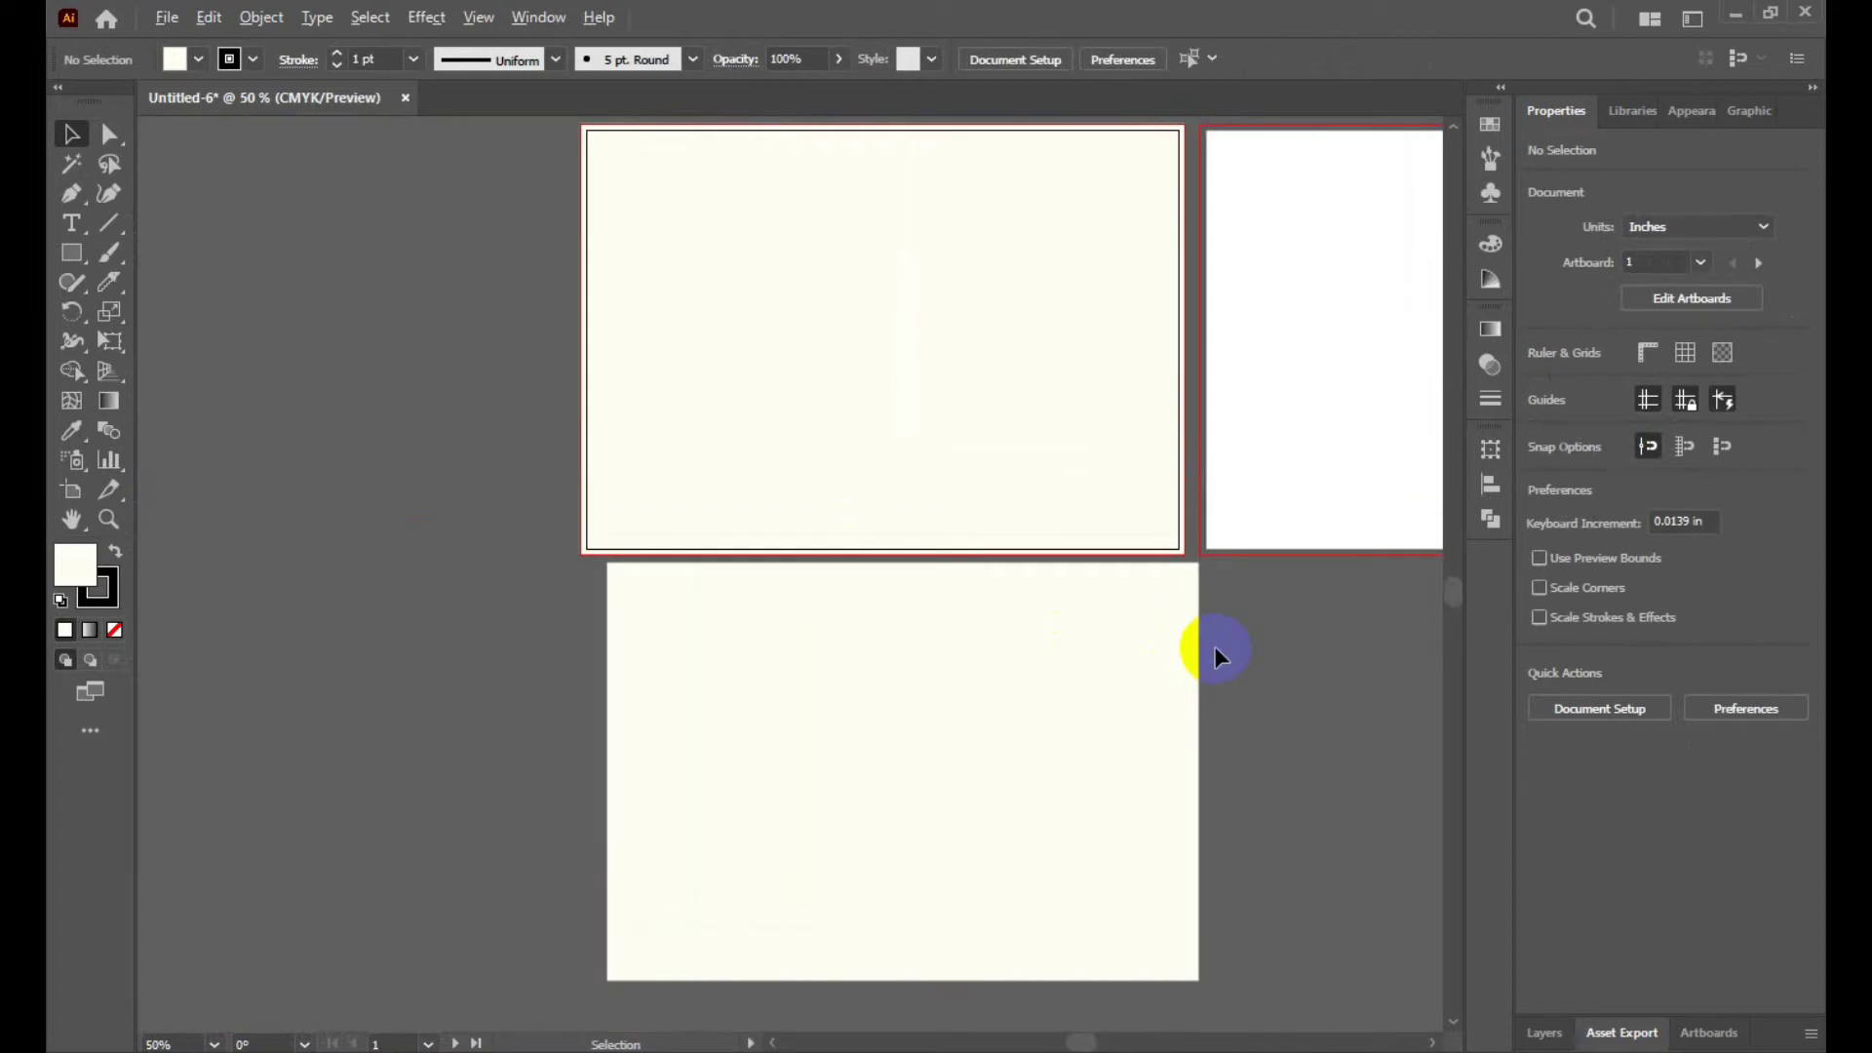
scroll(1213, 648, down, 2)
scroll(1212, 459, up, 4)
scroll(1185, 427, up, 5)
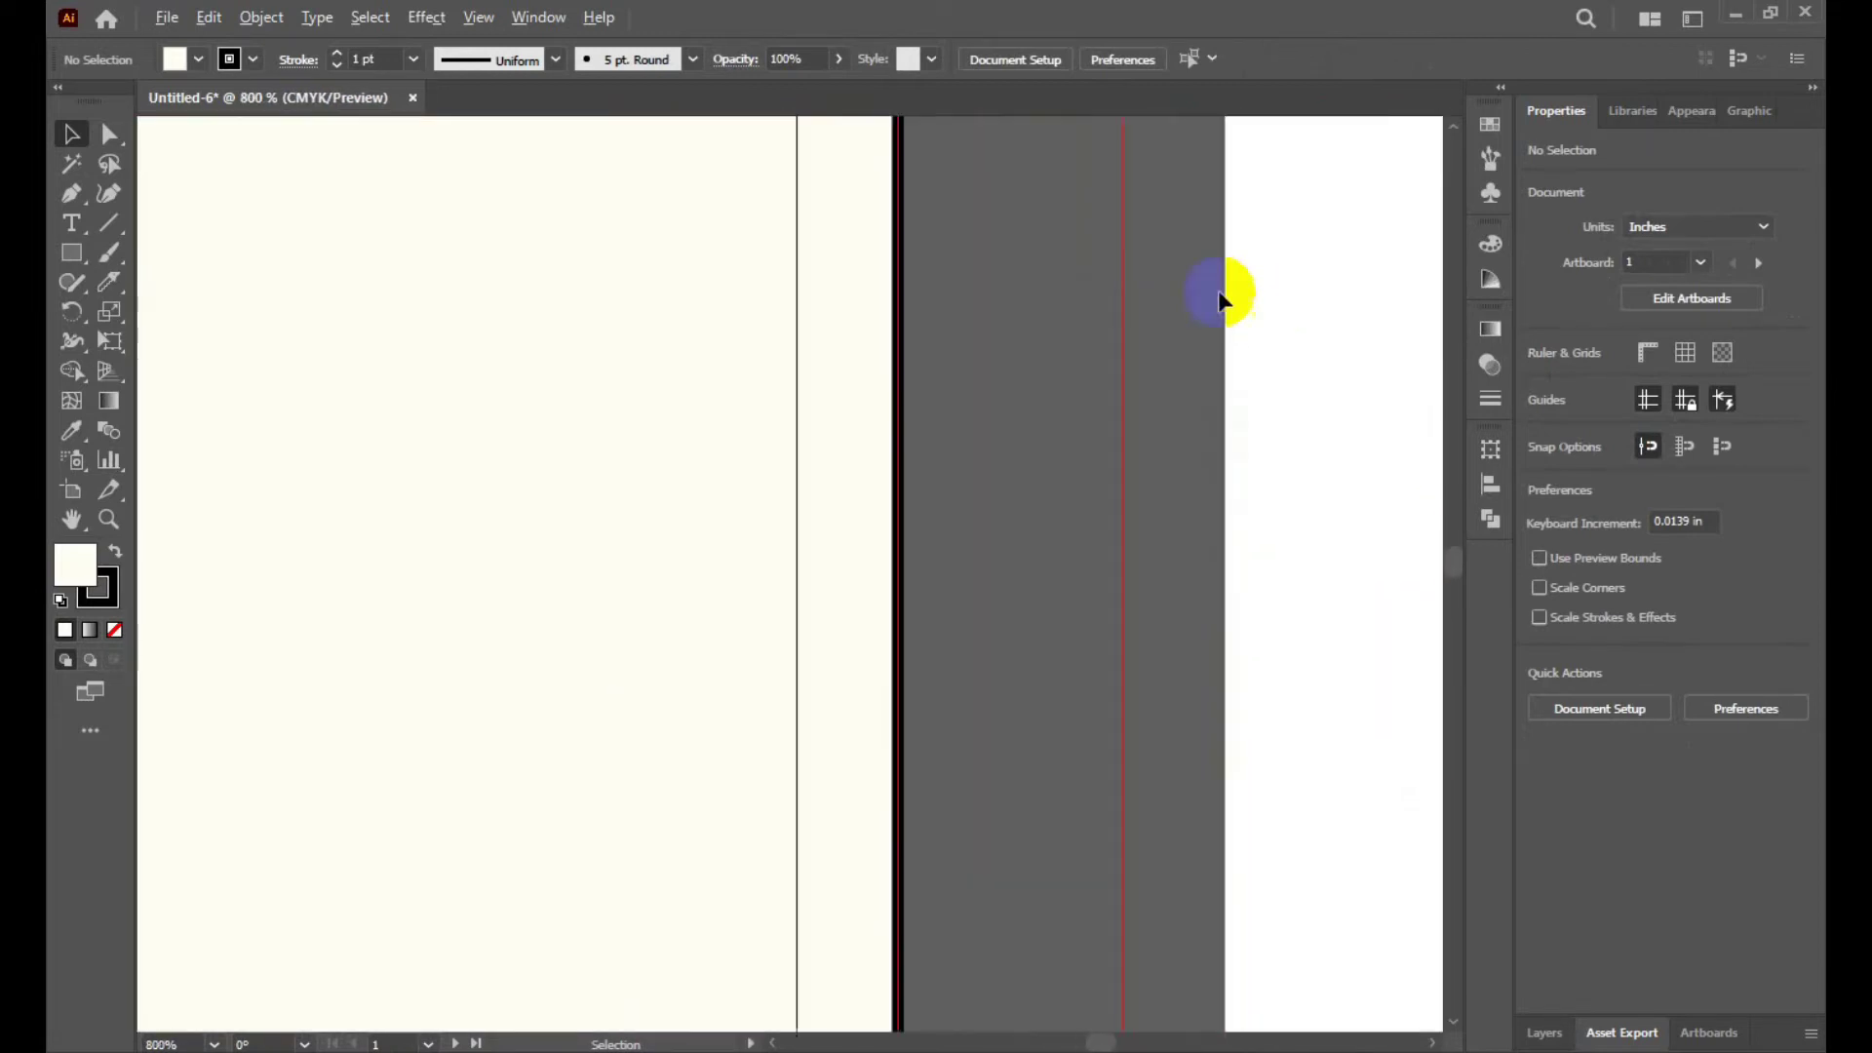
scroll(894, 480, up, 3)
scroll(887, 666, down, 4)
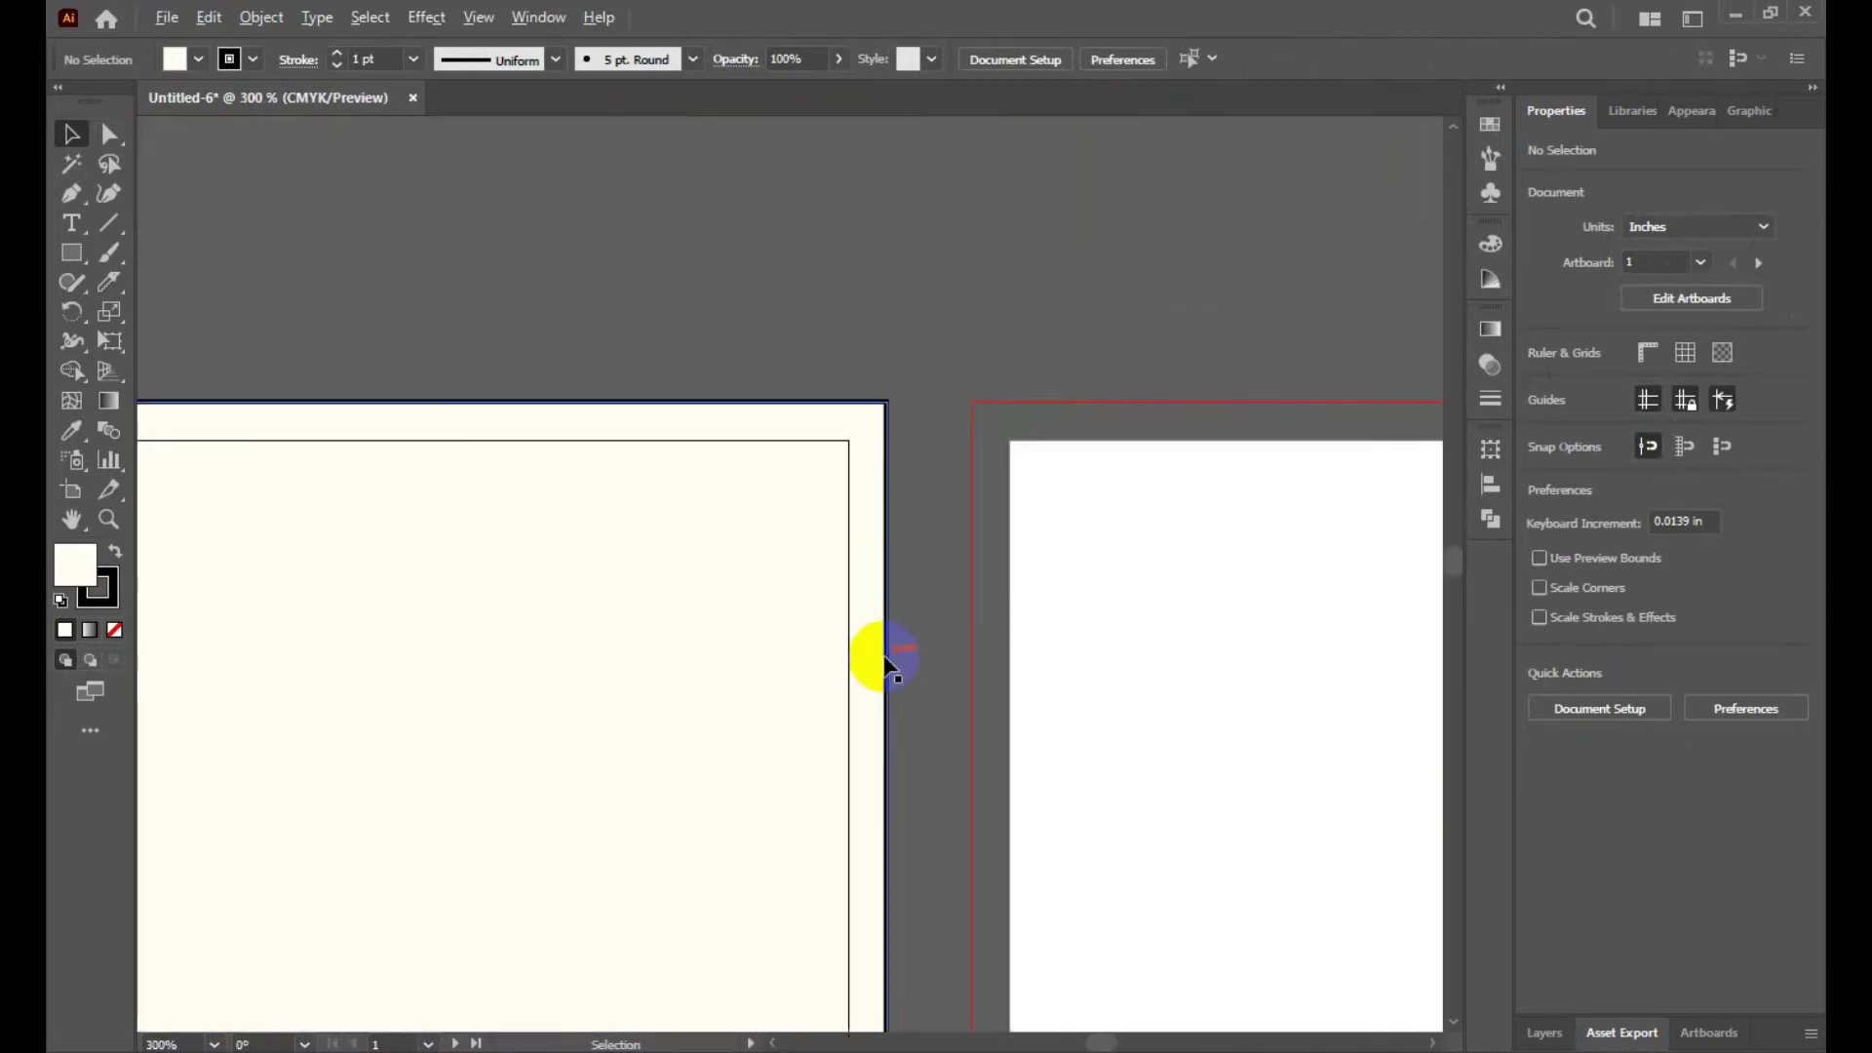
scroll(940, 623, down, 4)
scroll(1047, 536, down, 3)
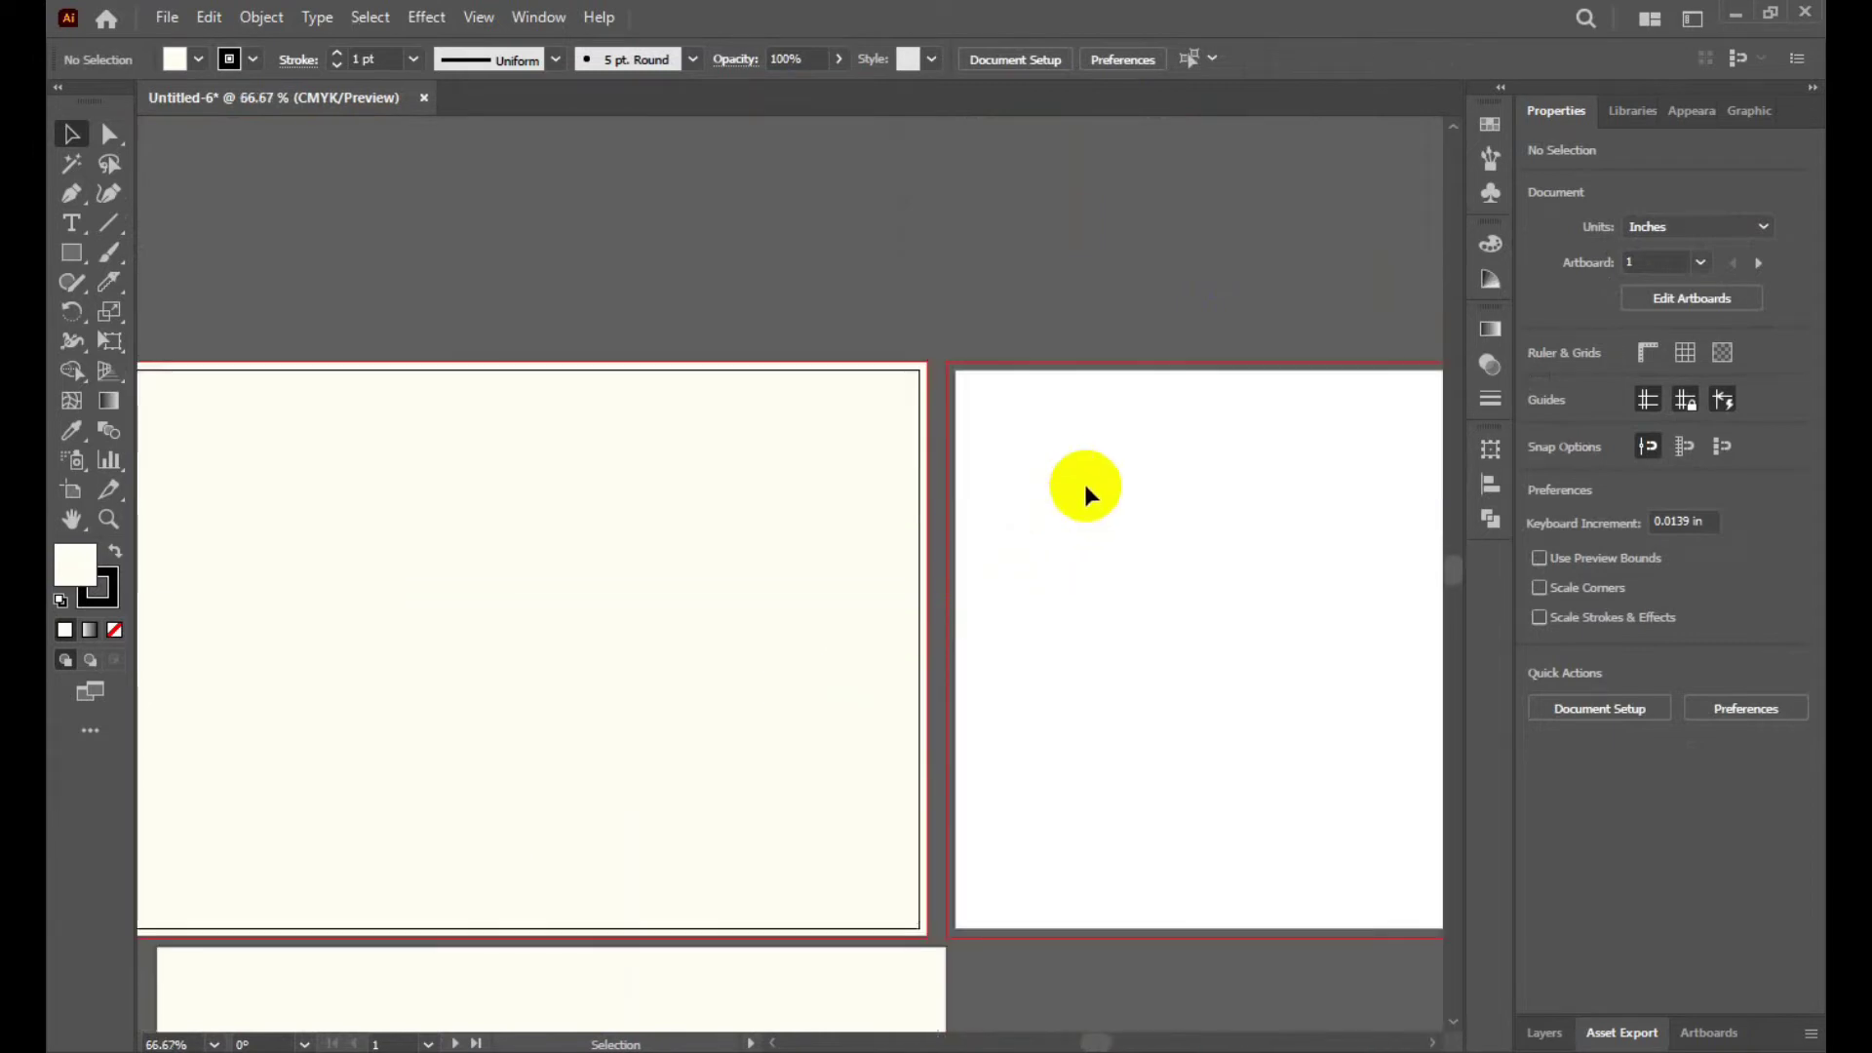
scroll(1086, 488, down, 3)
scroll(953, 493, up, 2)
scroll(953, 493, up, 1)
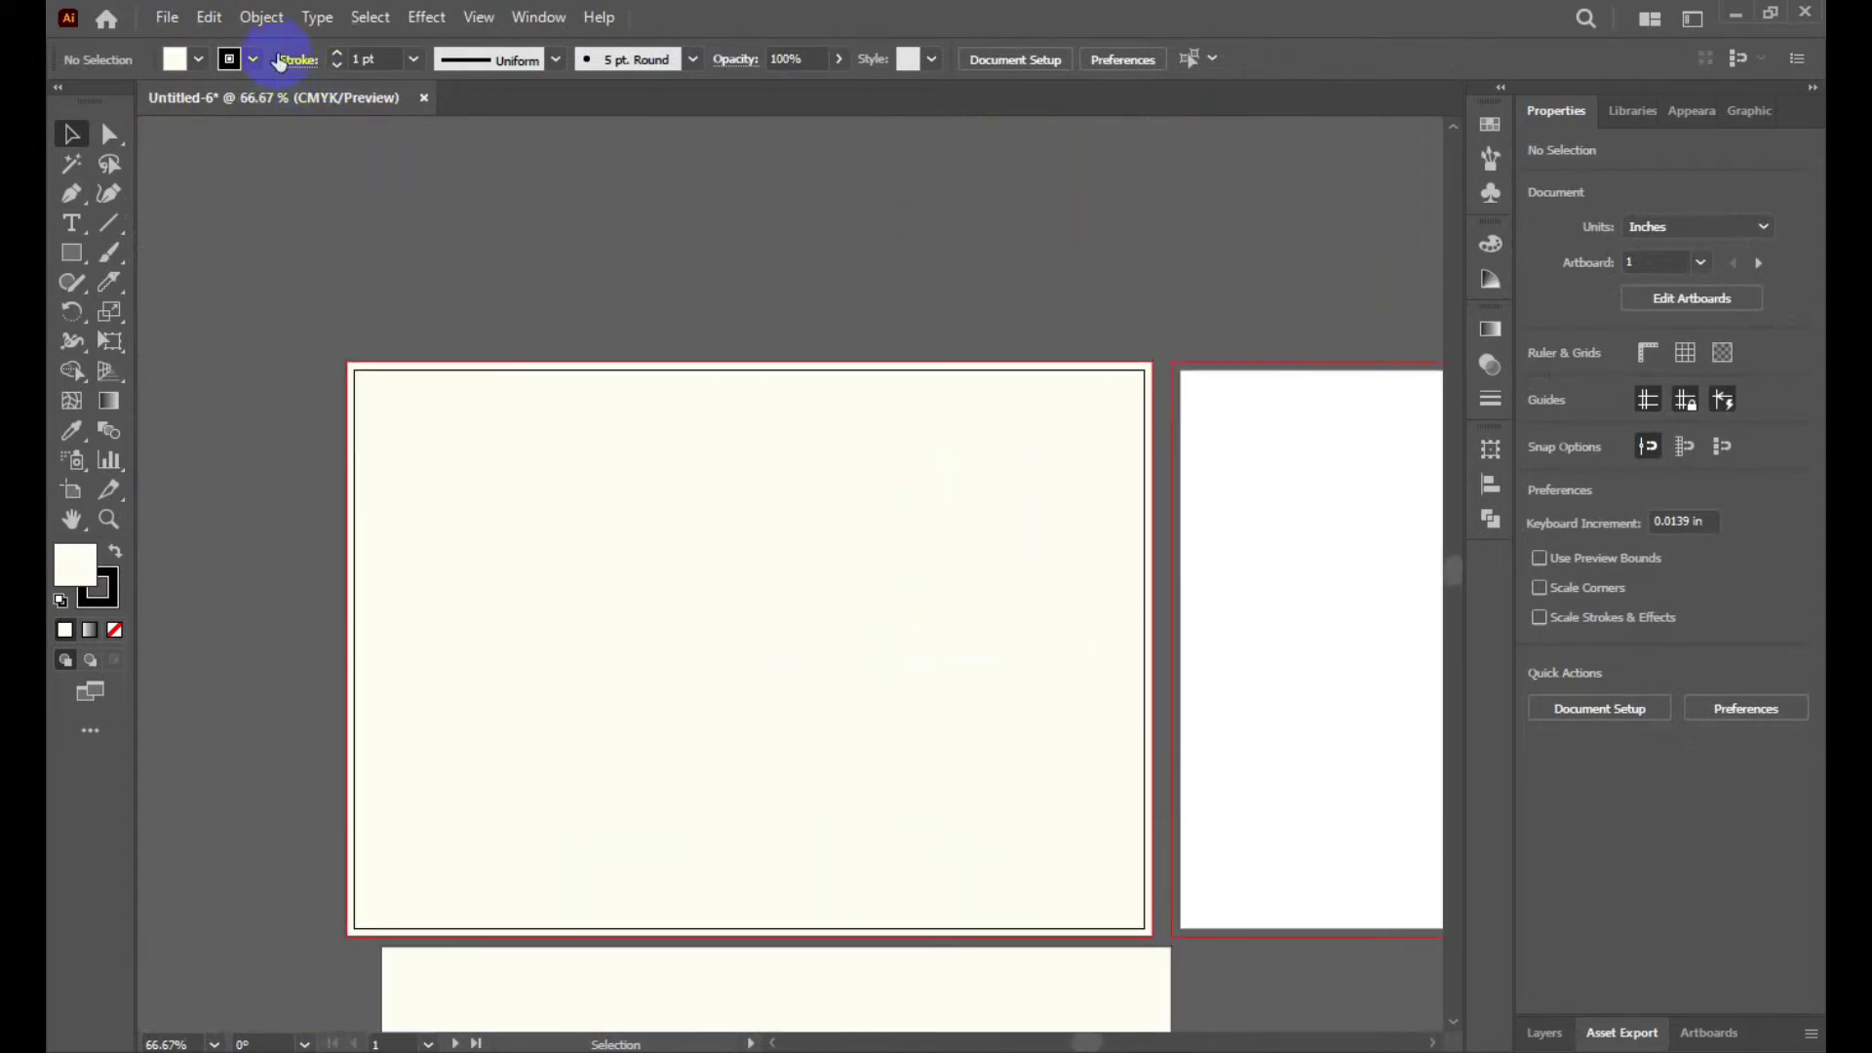
Set the cream rectangle's stroke to None, removing its black outline.
click(252, 60)
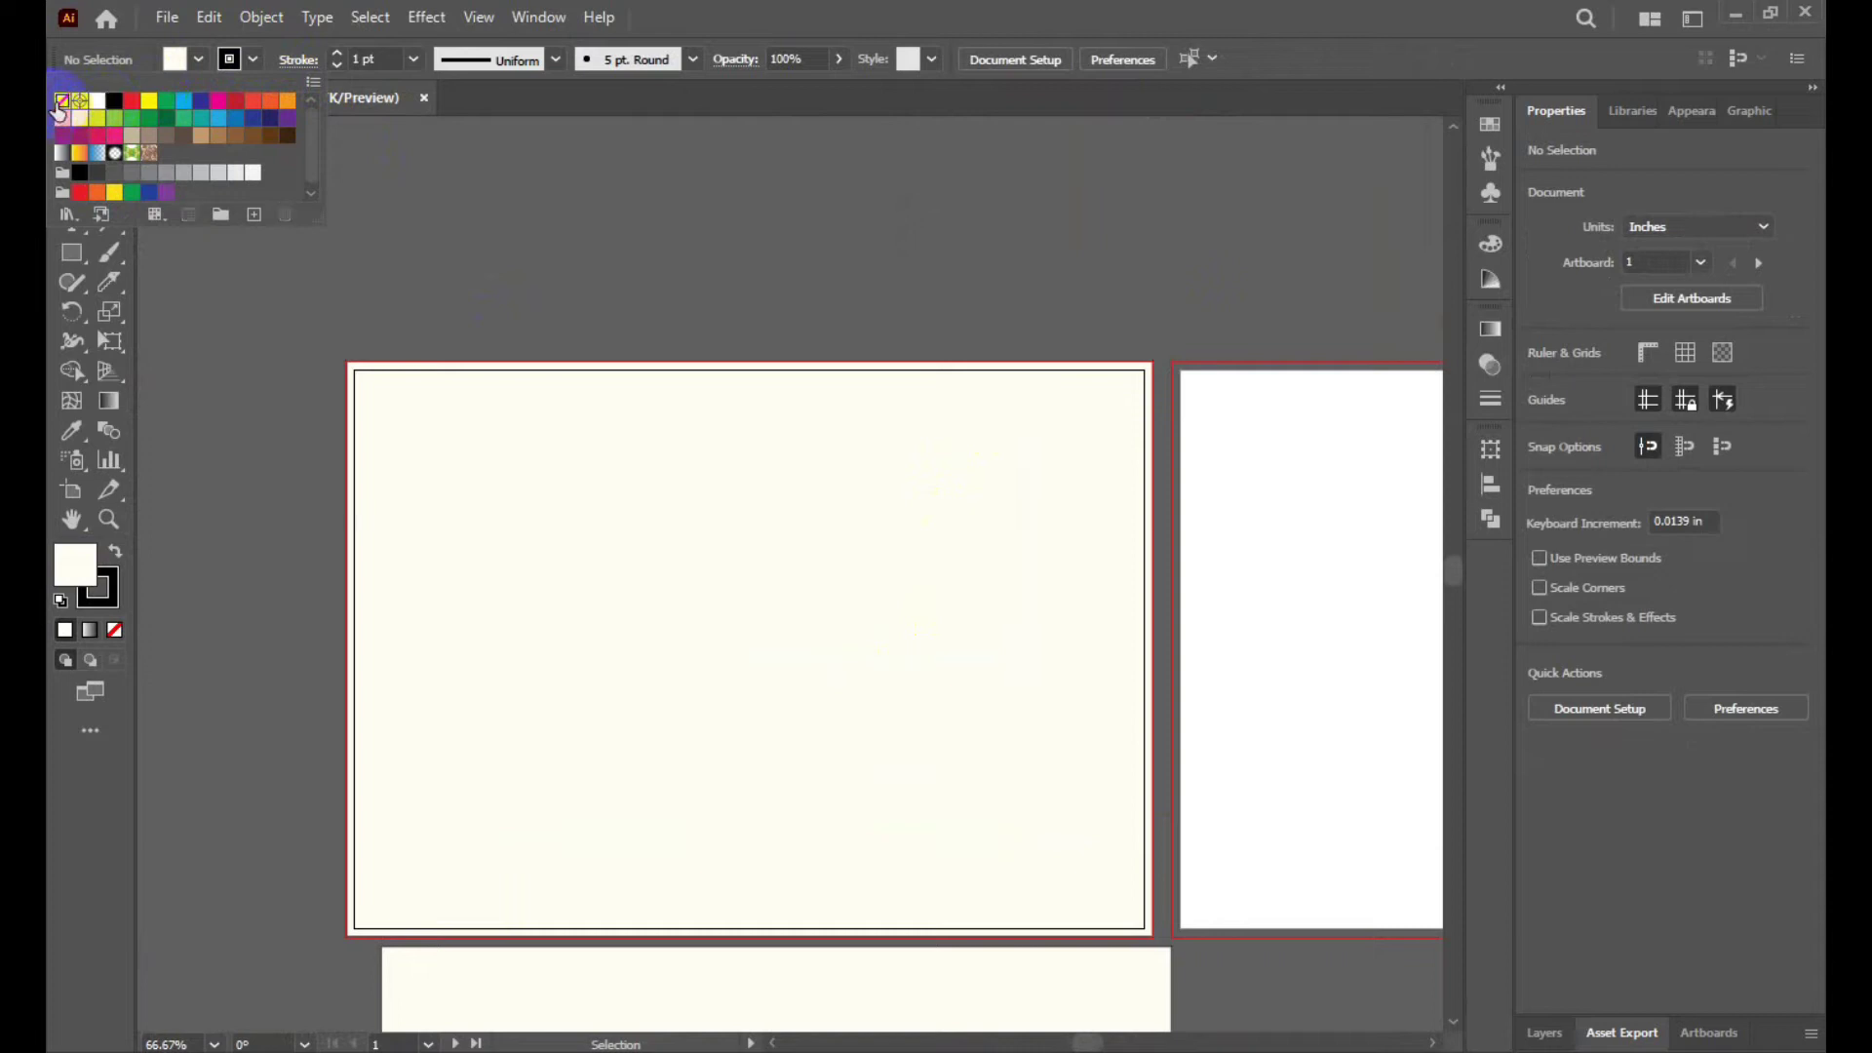
click(61, 101)
click(748, 205)
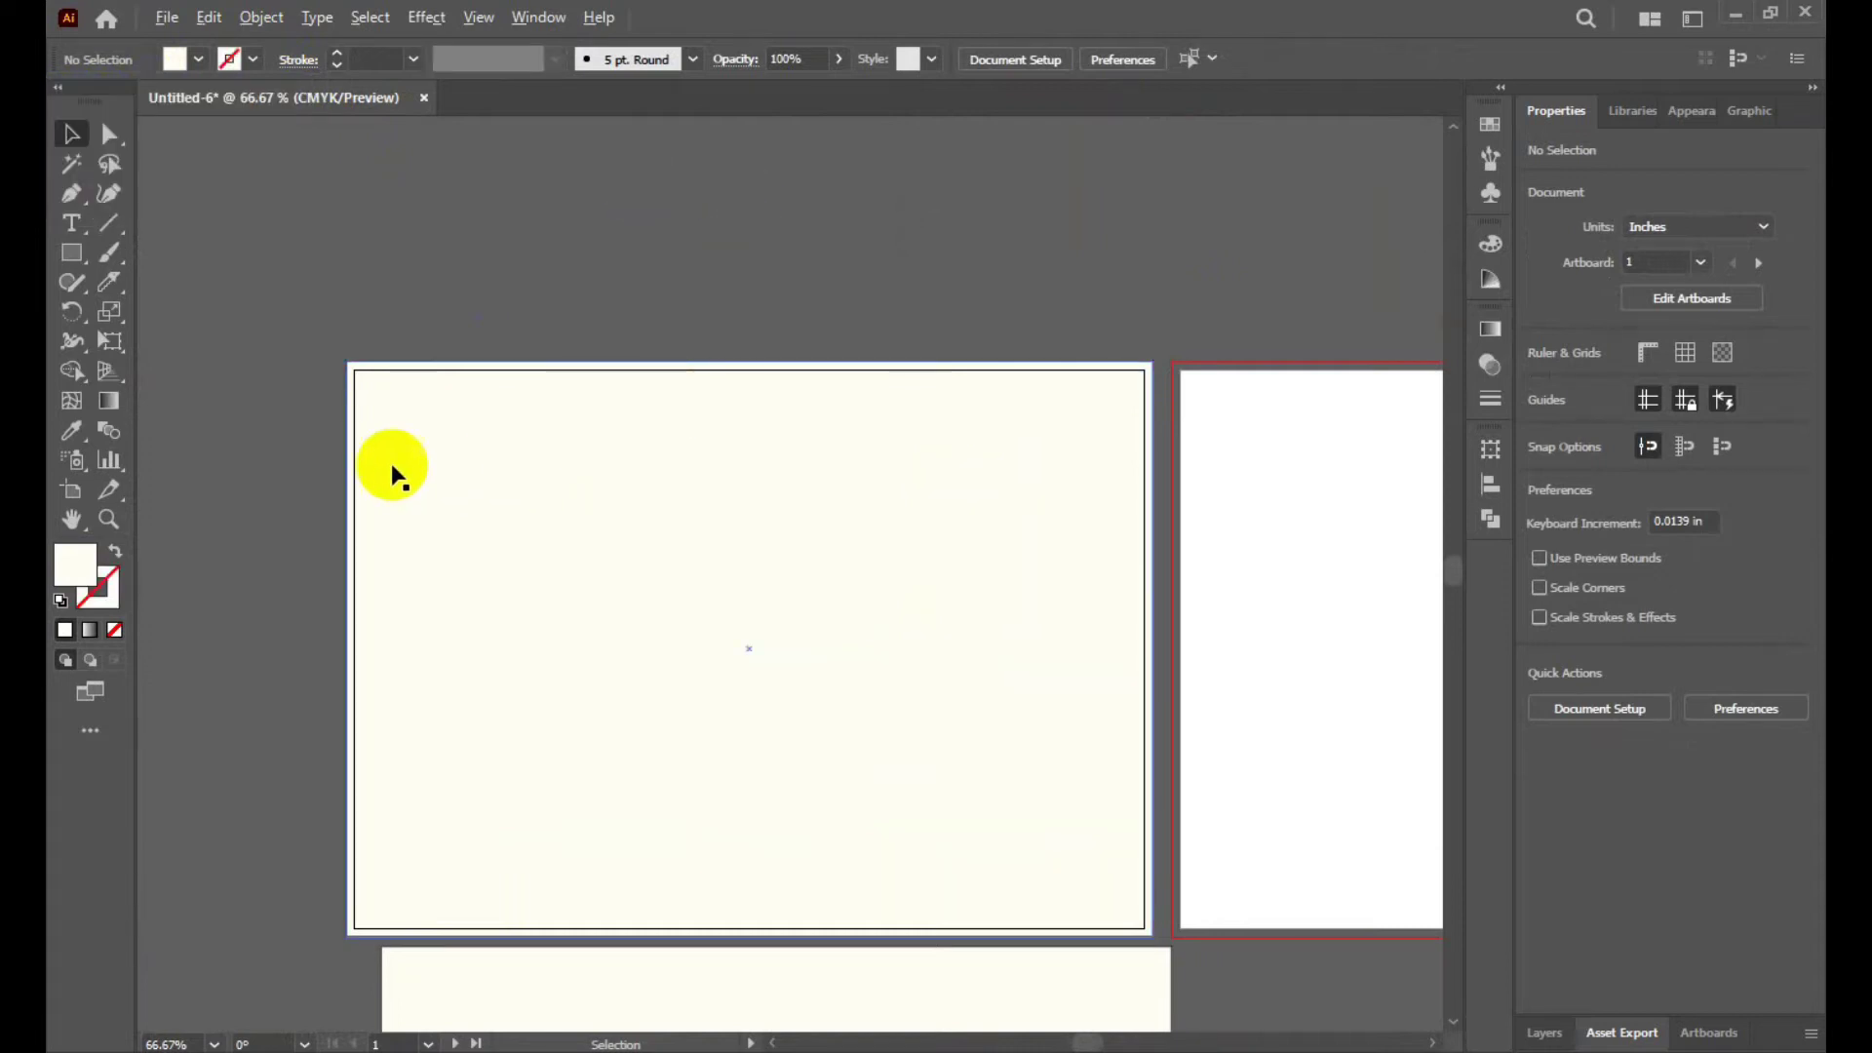
scroll(393, 472, up, 5)
scroll(612, 422, down, 2)
scroll(543, 384, up, 3)
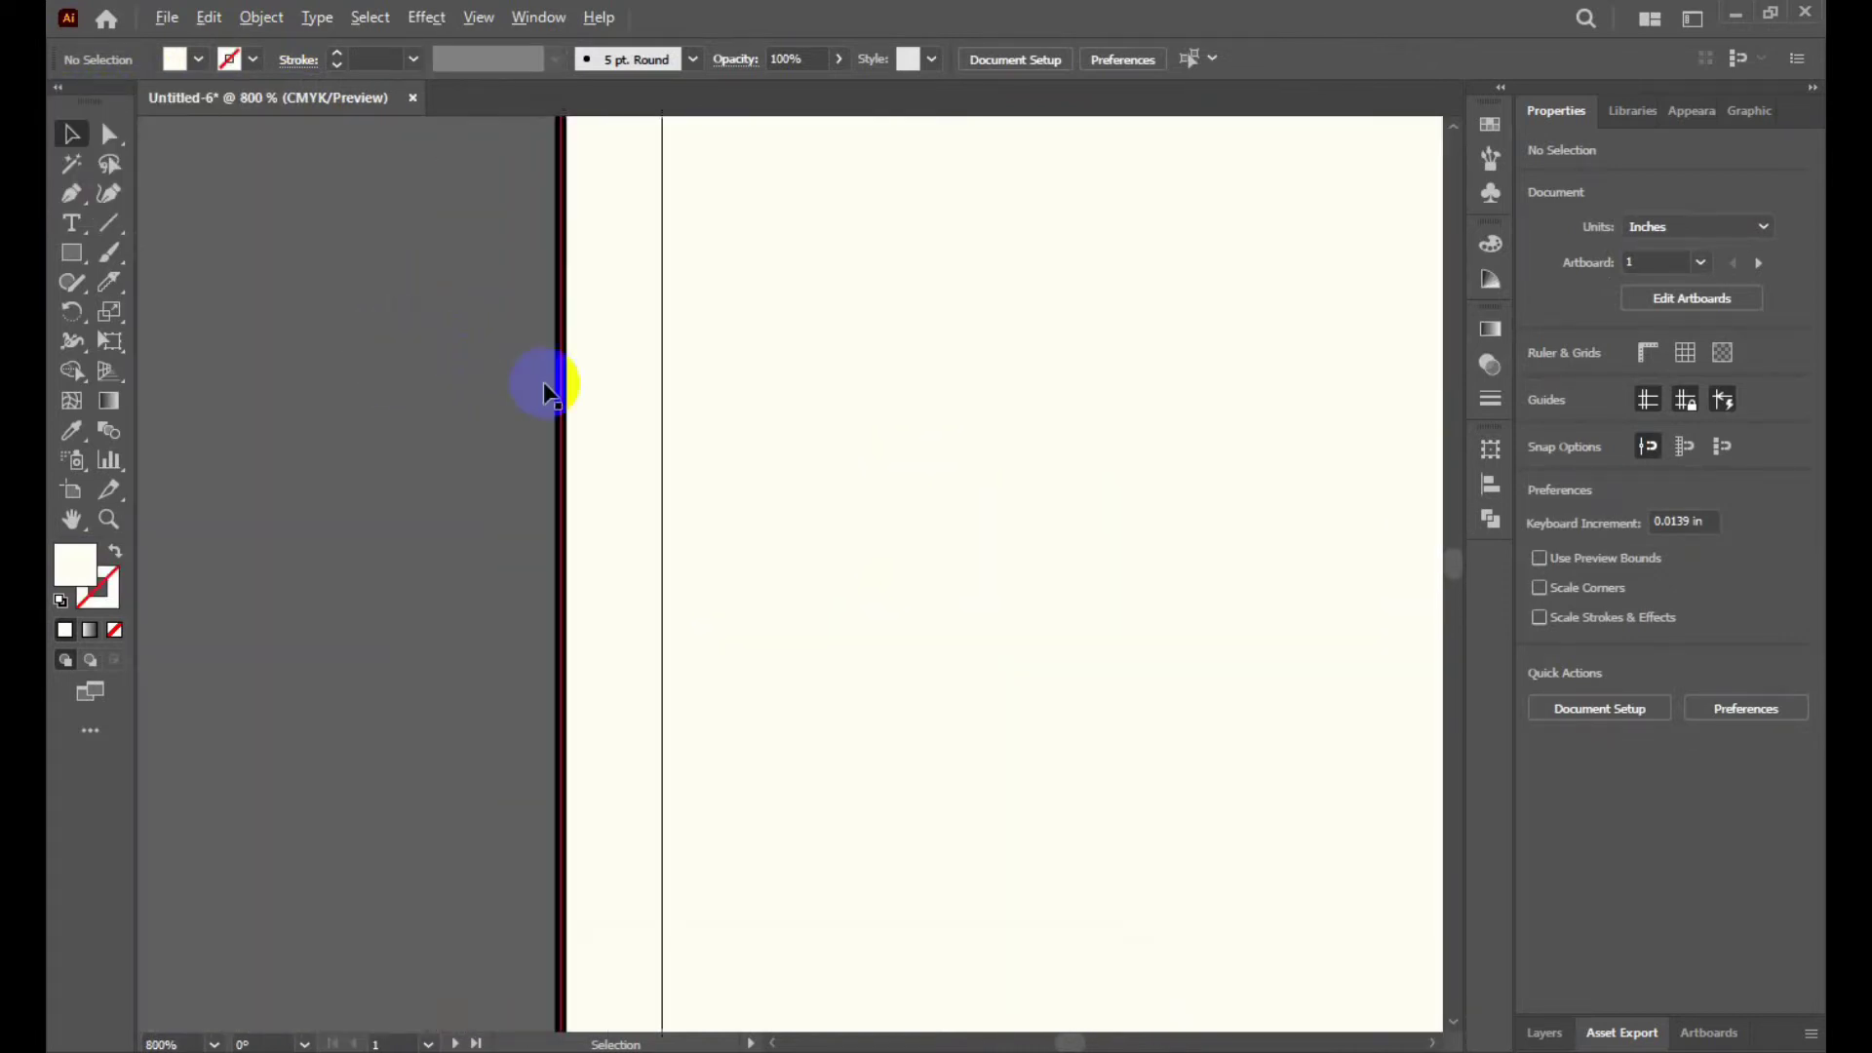
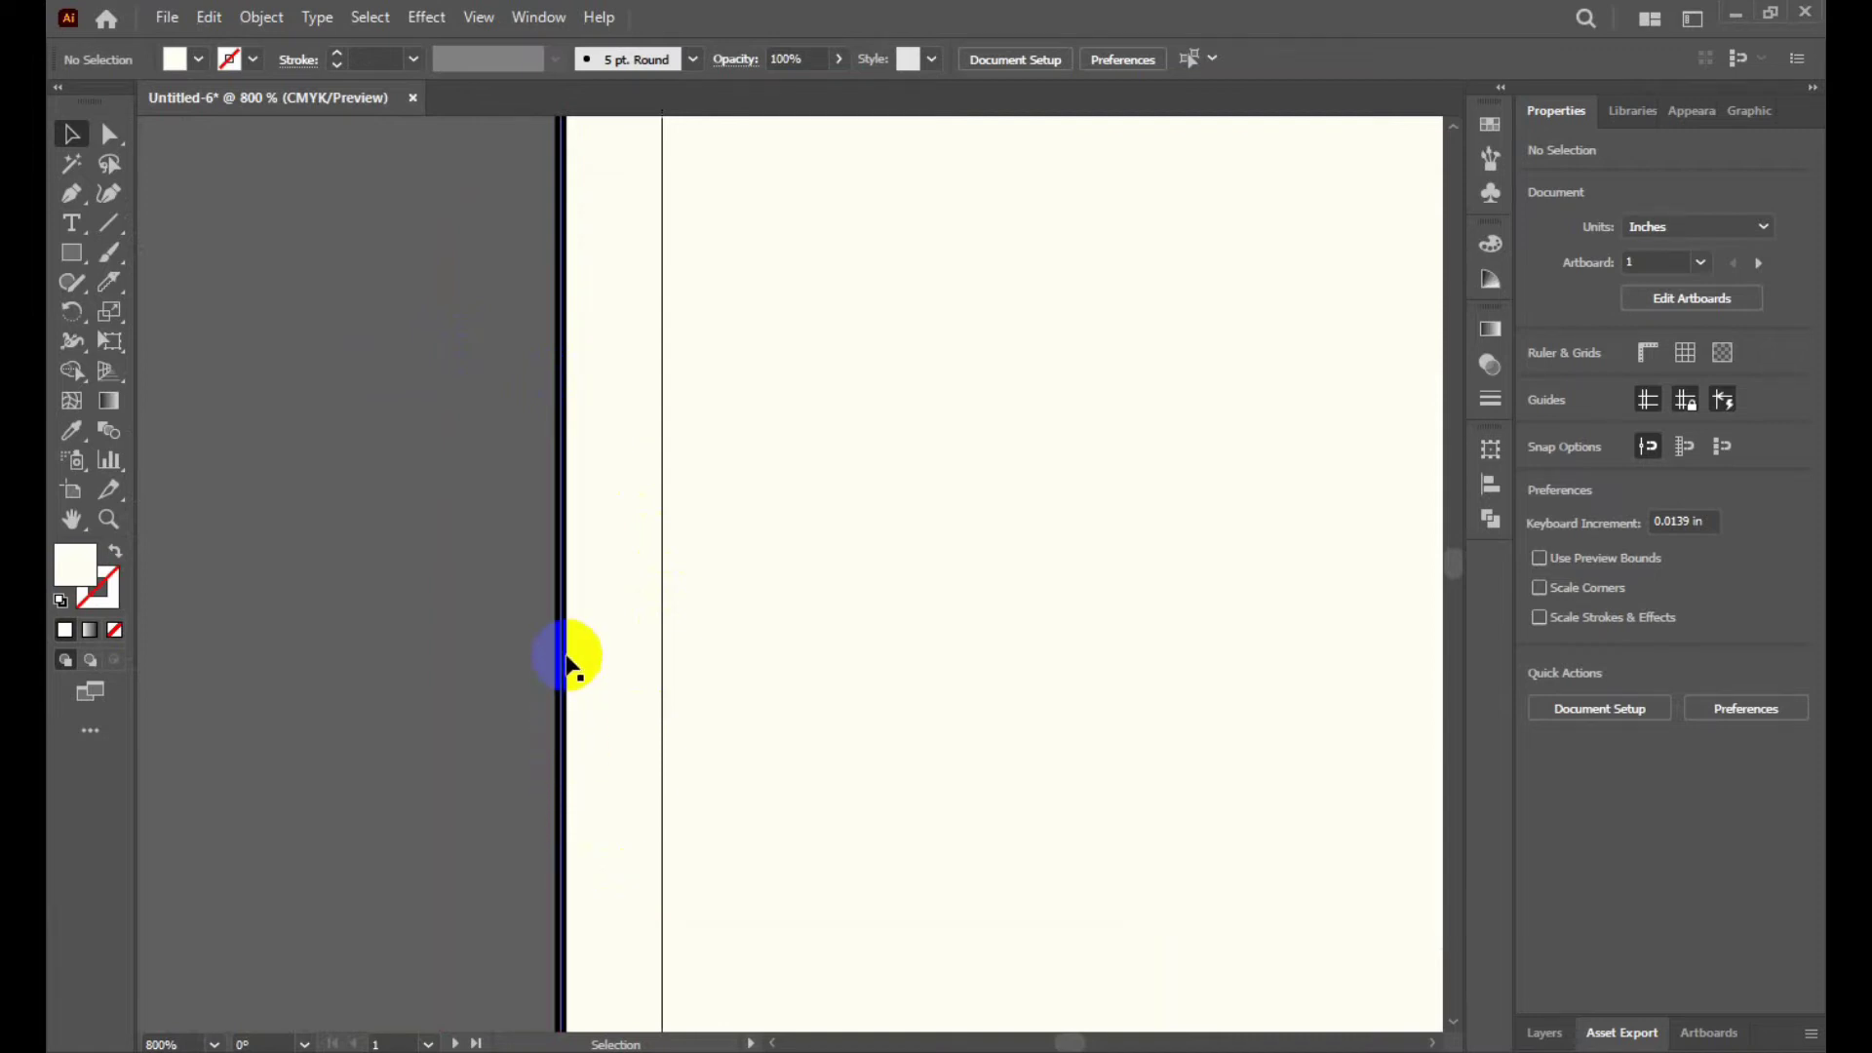
Set the stroke of the rectangle at the left artboard's edge to None.
click(569, 743)
click(230, 63)
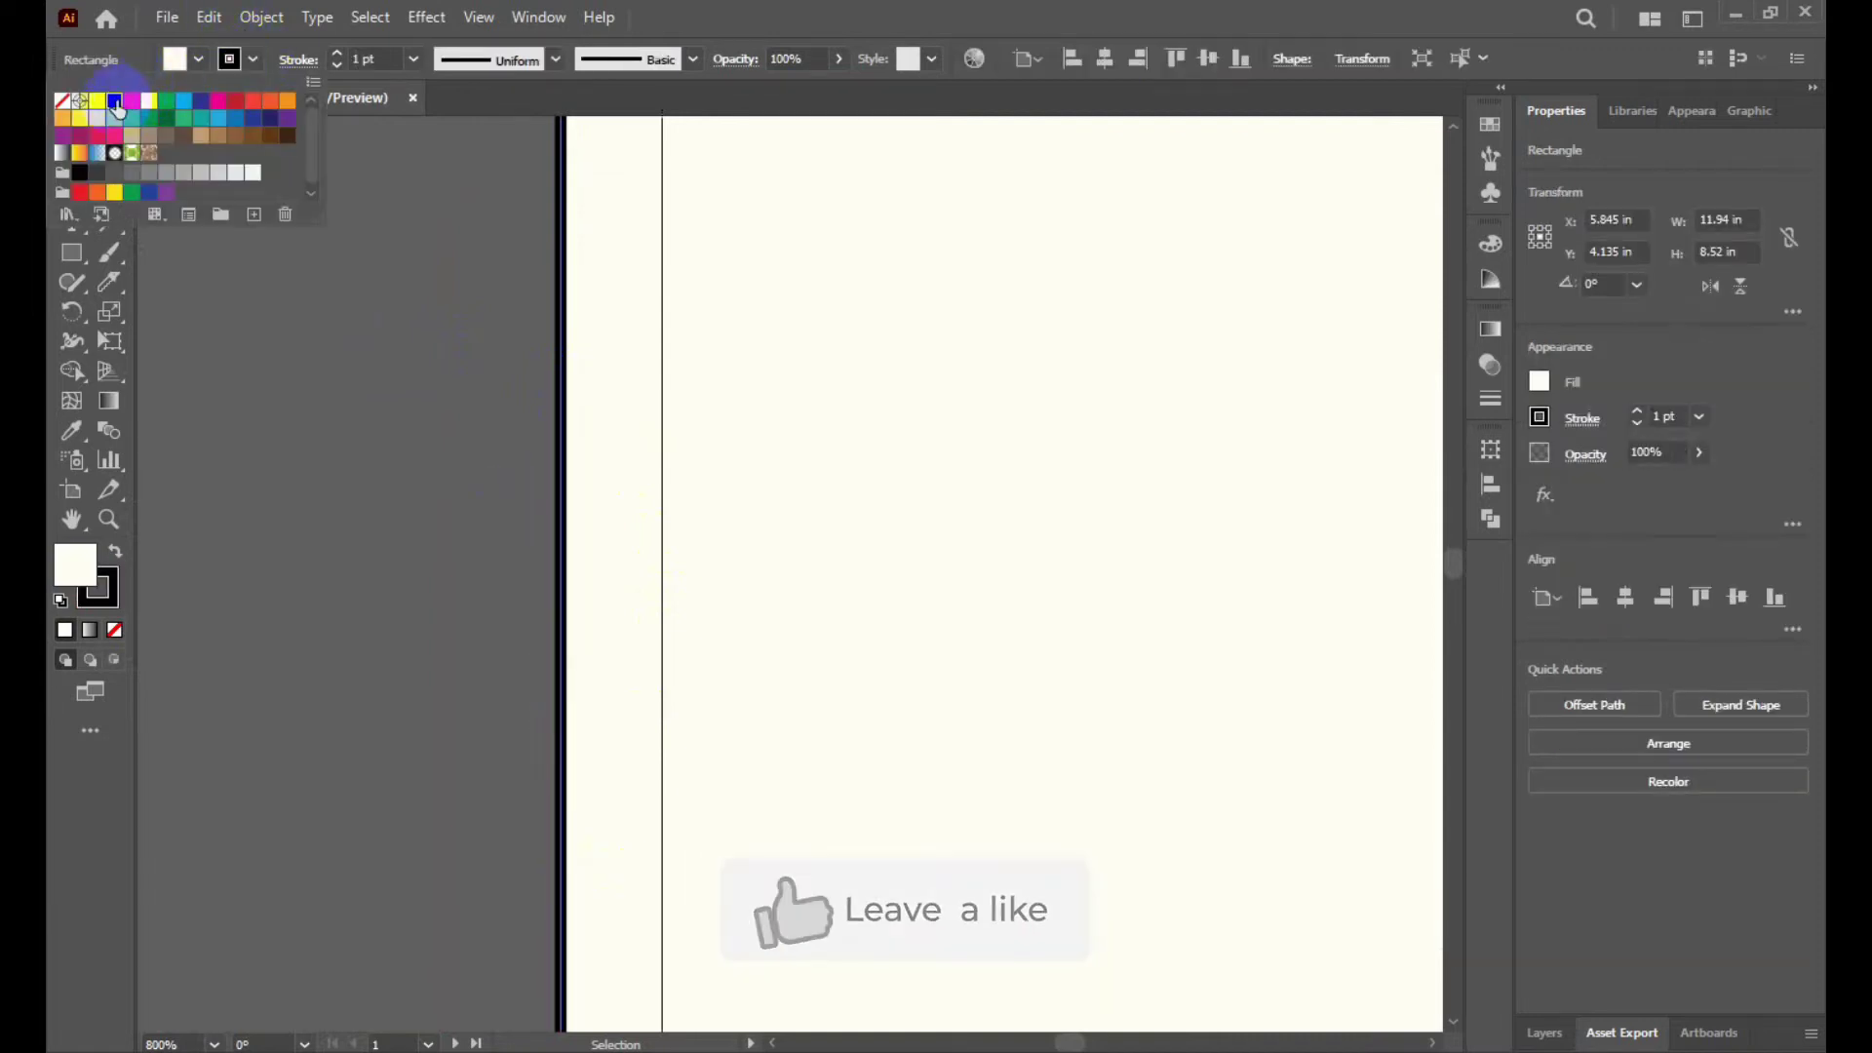
click(62, 100)
Move the lower rectangle up over the left artboard.
scroll(466, 405, down, 1)
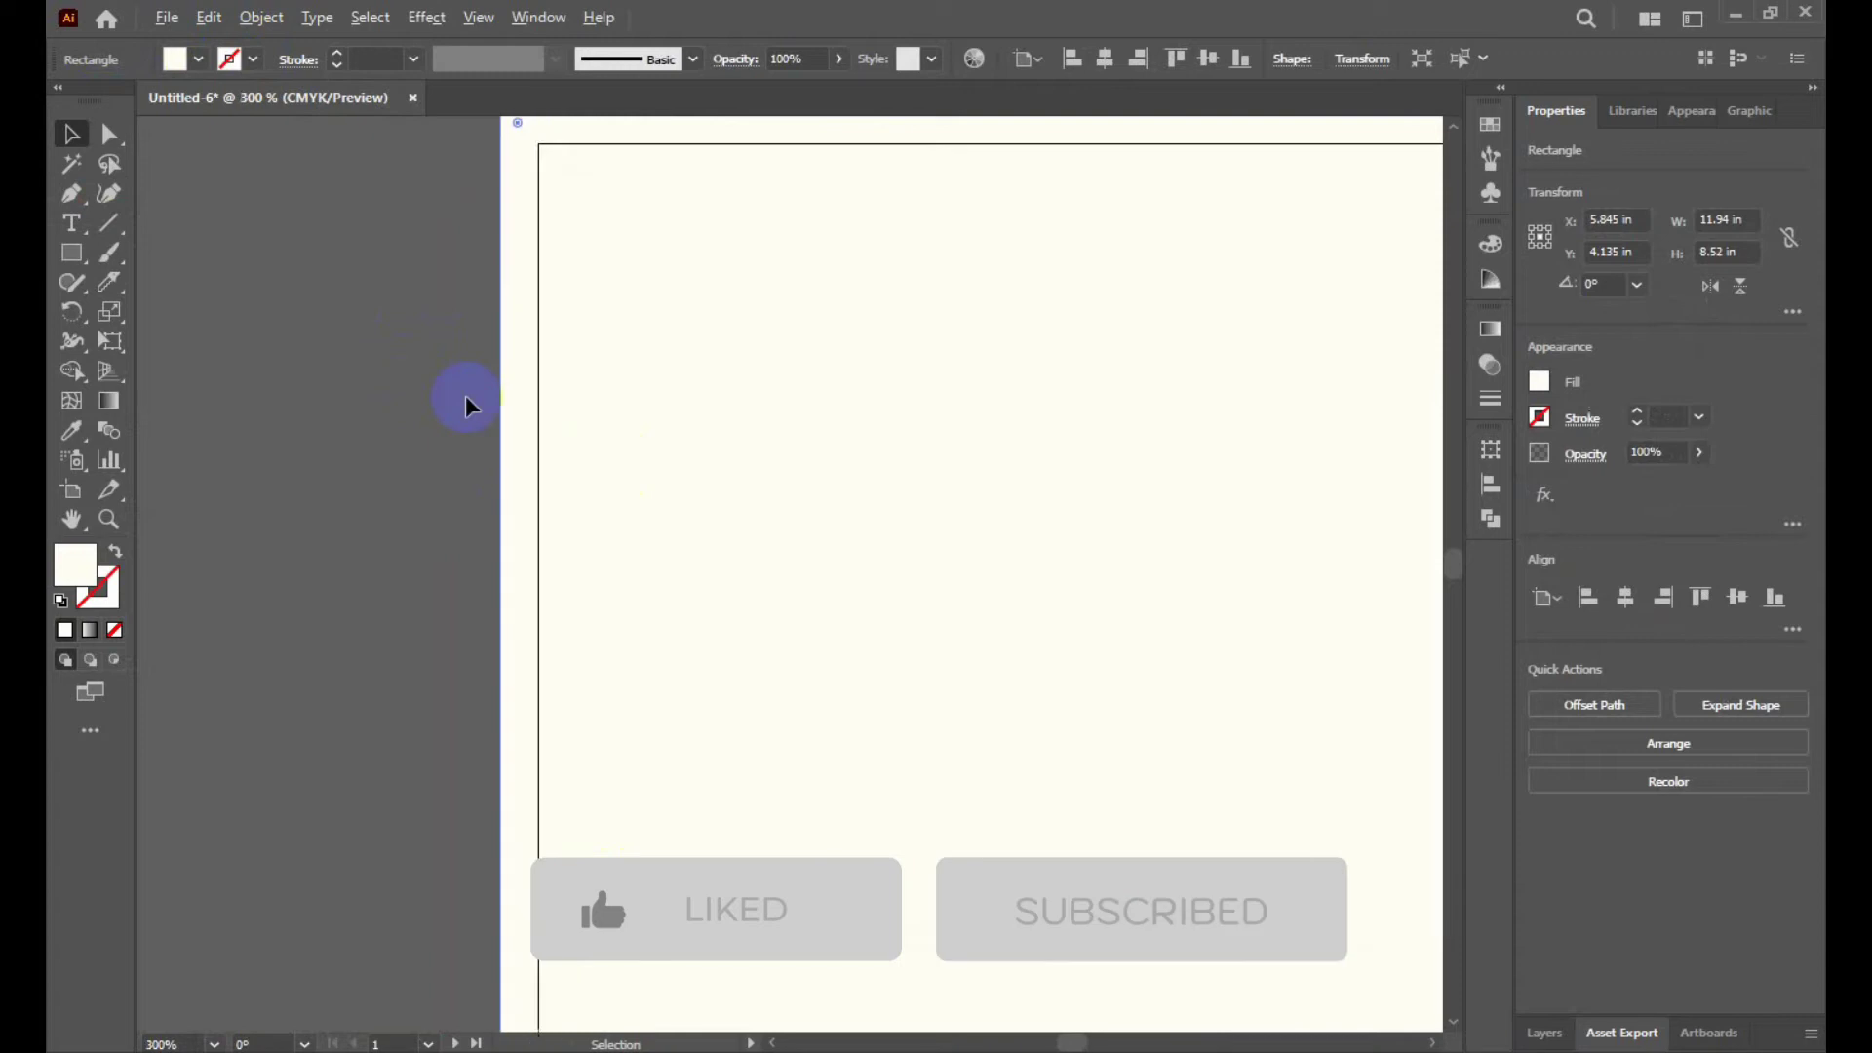
scroll(468, 401, down, 5)
scroll(507, 585, down, 3)
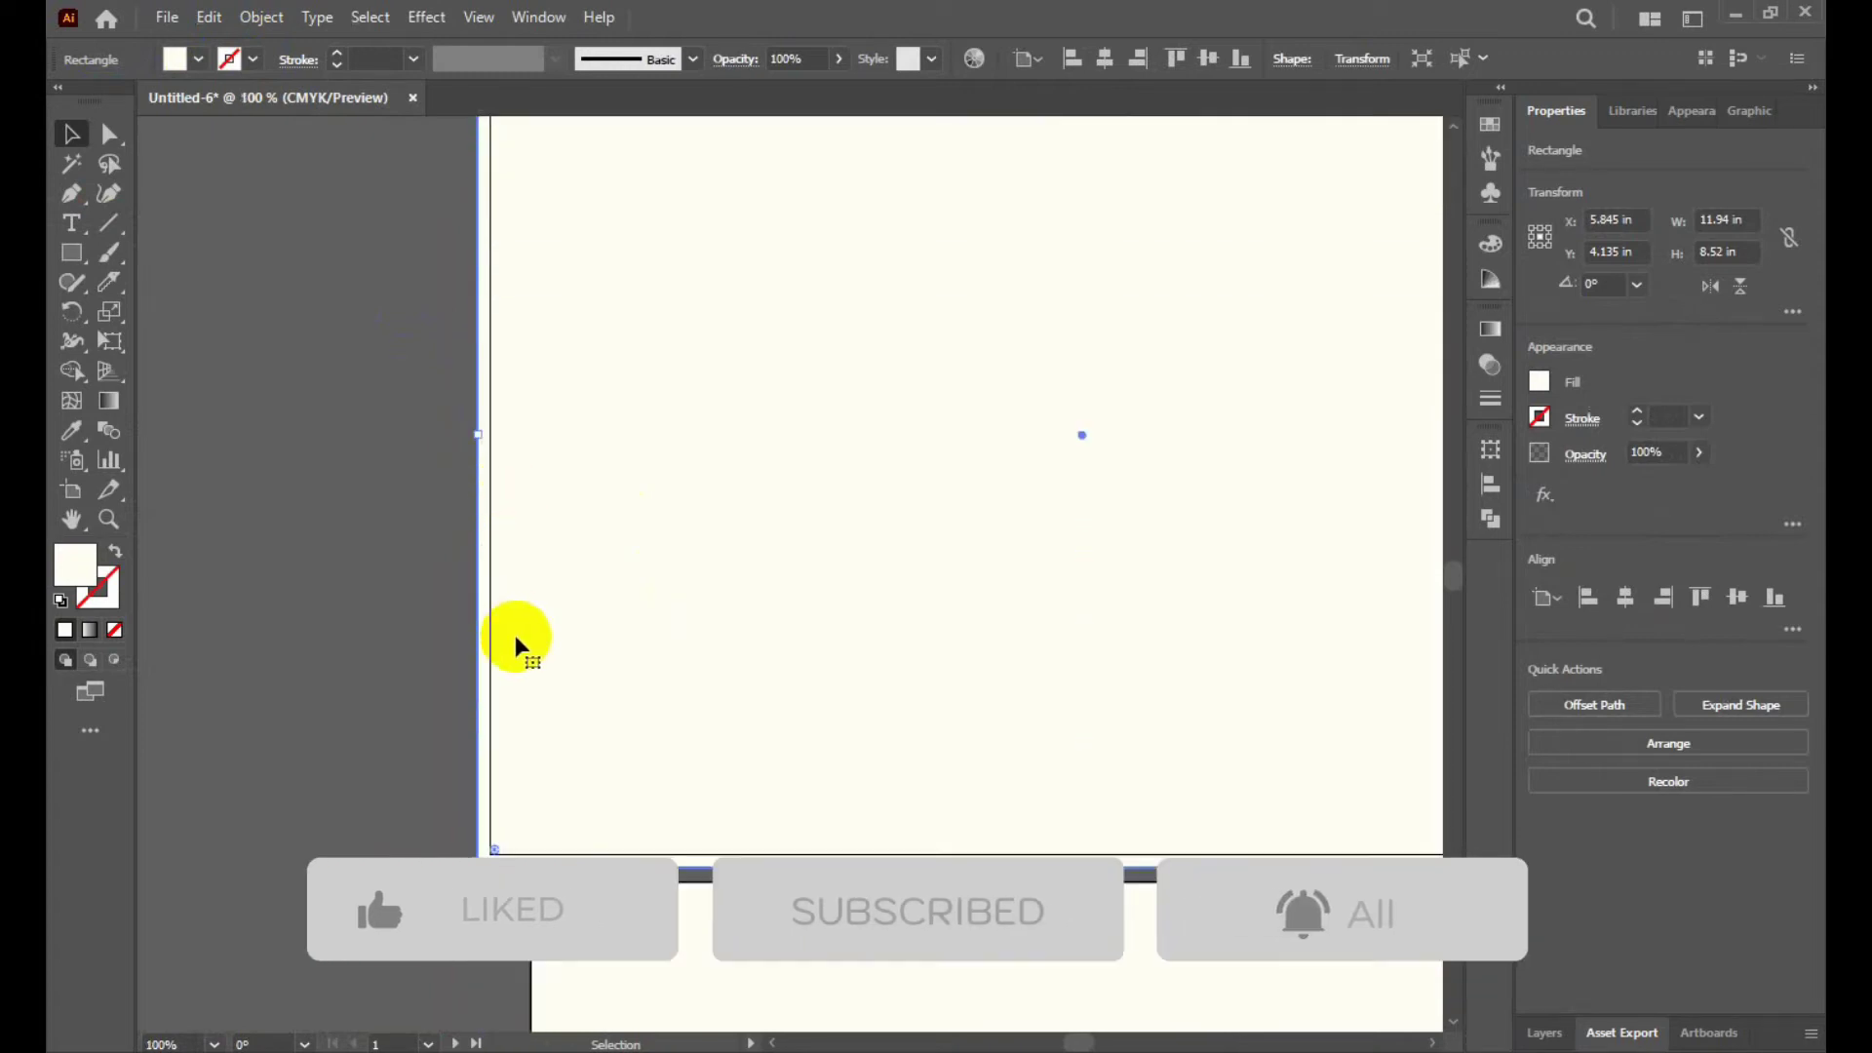
scroll(506, 618, down, 3)
scroll(786, 572, up, 2)
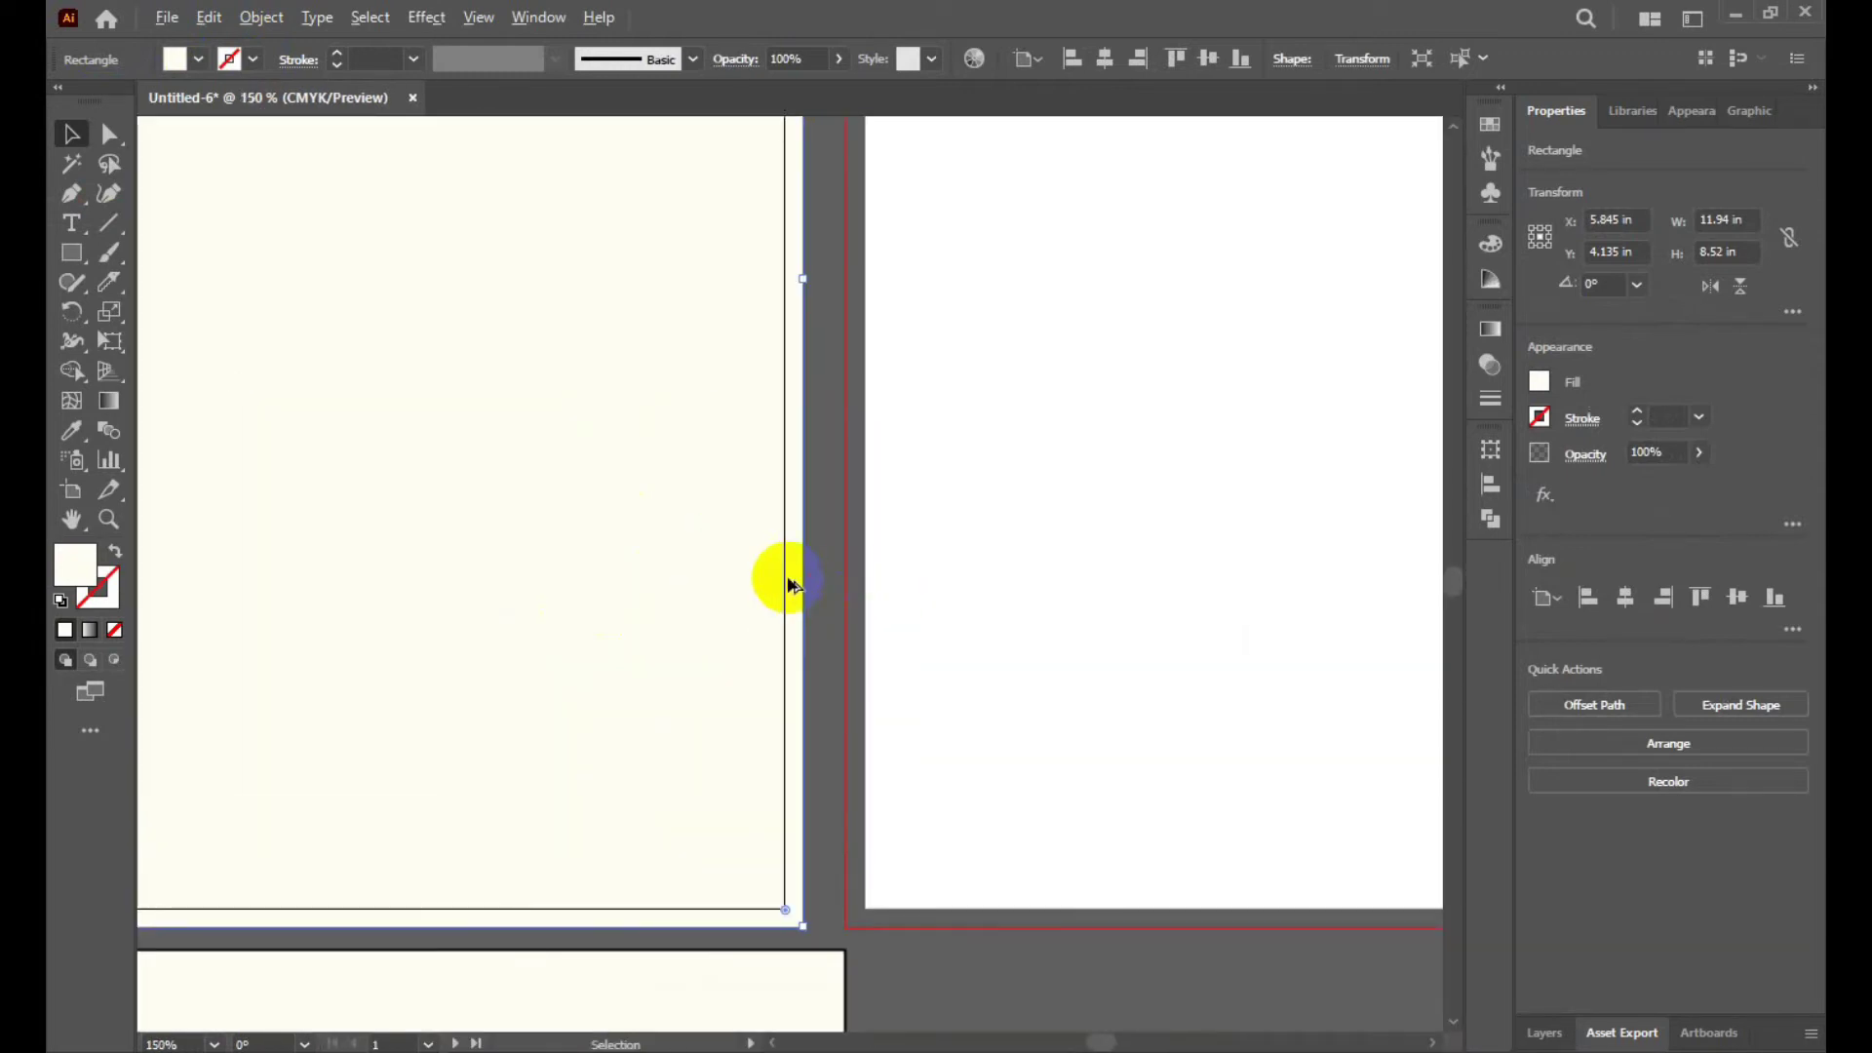
scroll(786, 572, up, 2)
scroll(790, 581, down, 3)
scroll(777, 573, down, 1)
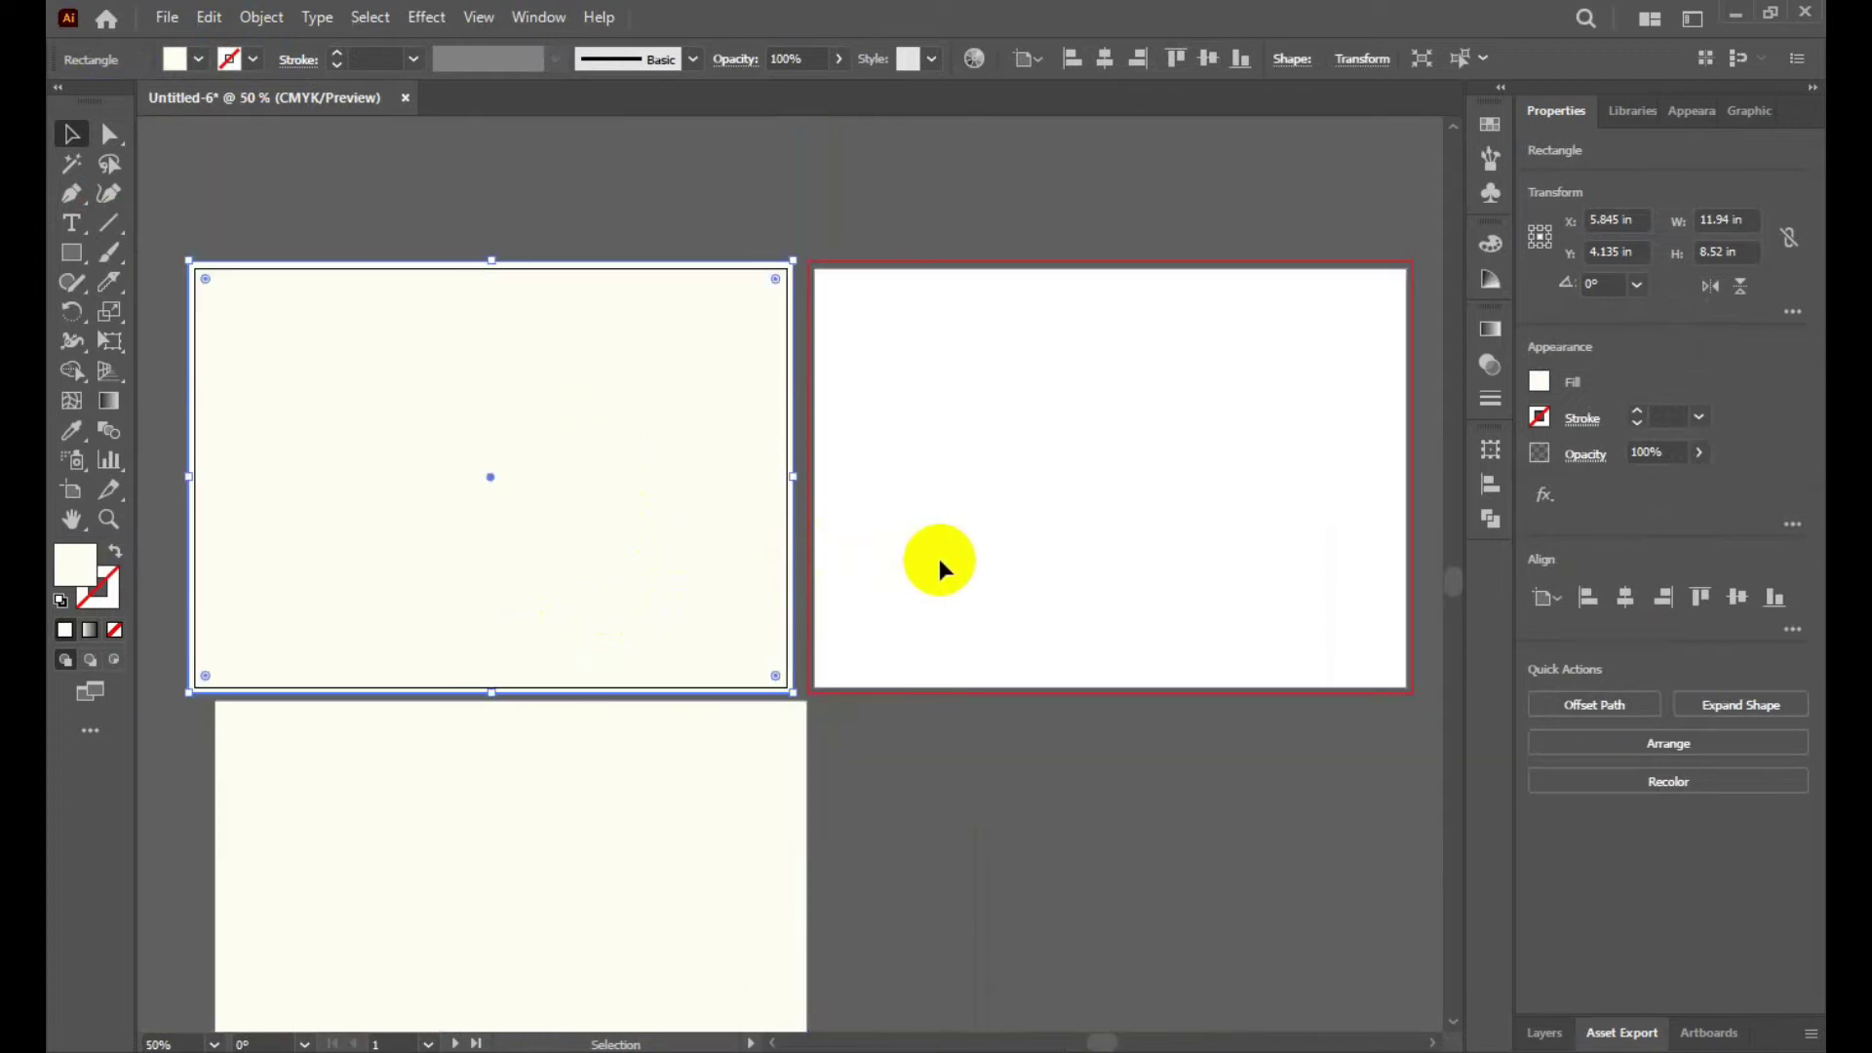
scroll(1073, 531, down, 1)
scroll(699, 599, up, 1)
scroll(698, 607, up, 1)
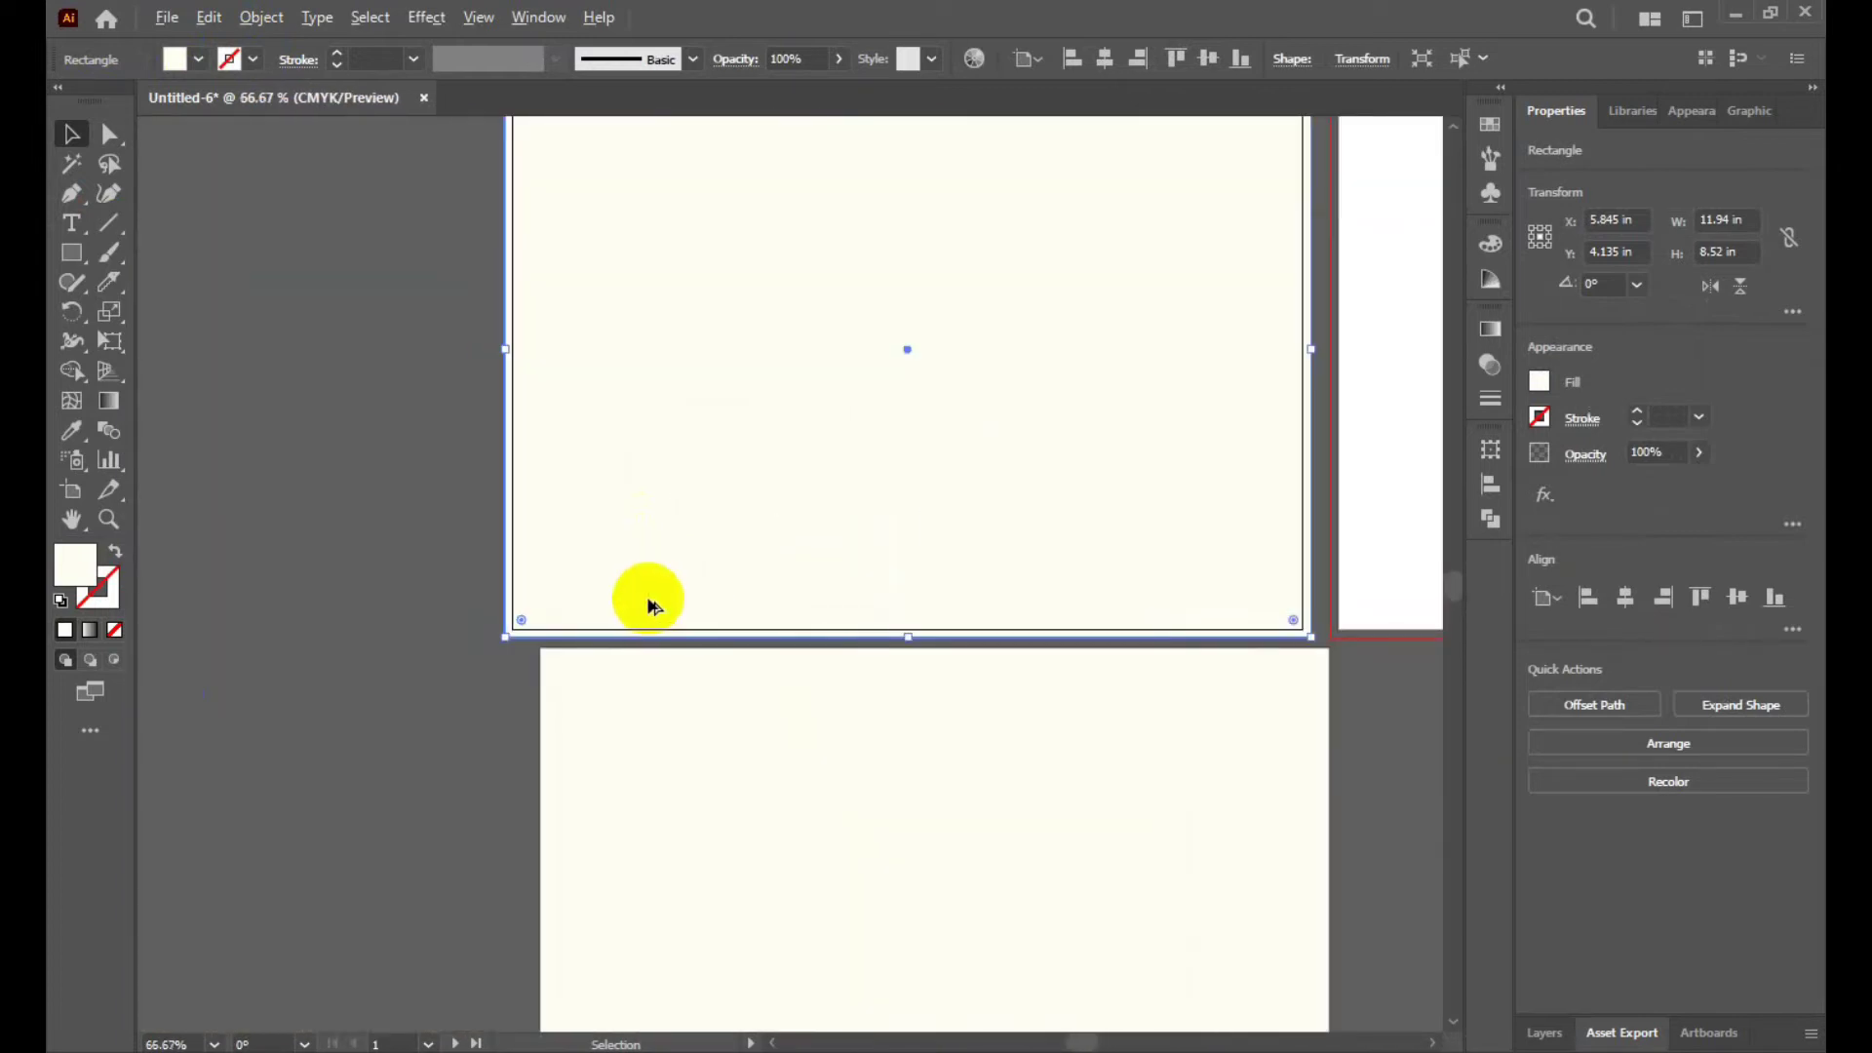
scroll(644, 597, up, 1)
scroll(465, 600, down, 3)
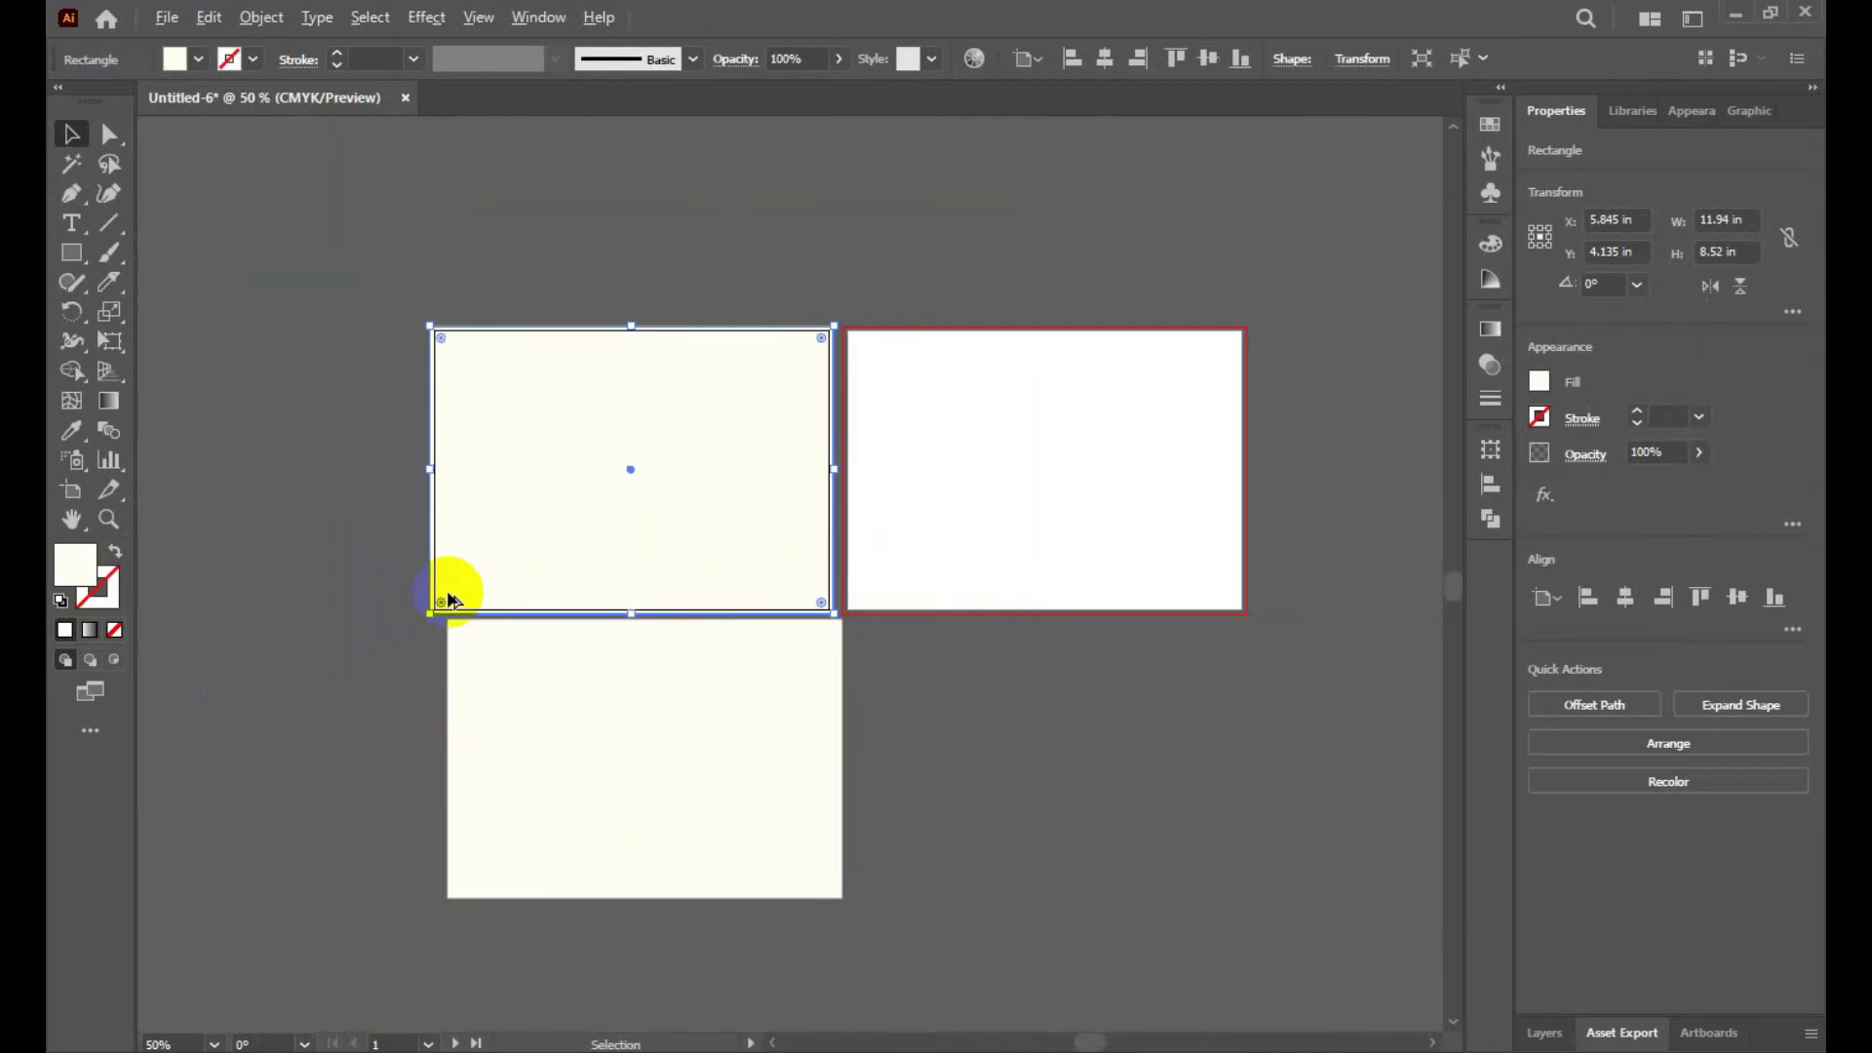
drag(598, 741, 593, 653)
drag(612, 498, 612, 498)
Give the moved rectangle a pale bluish-white fill.
click(525, 551)
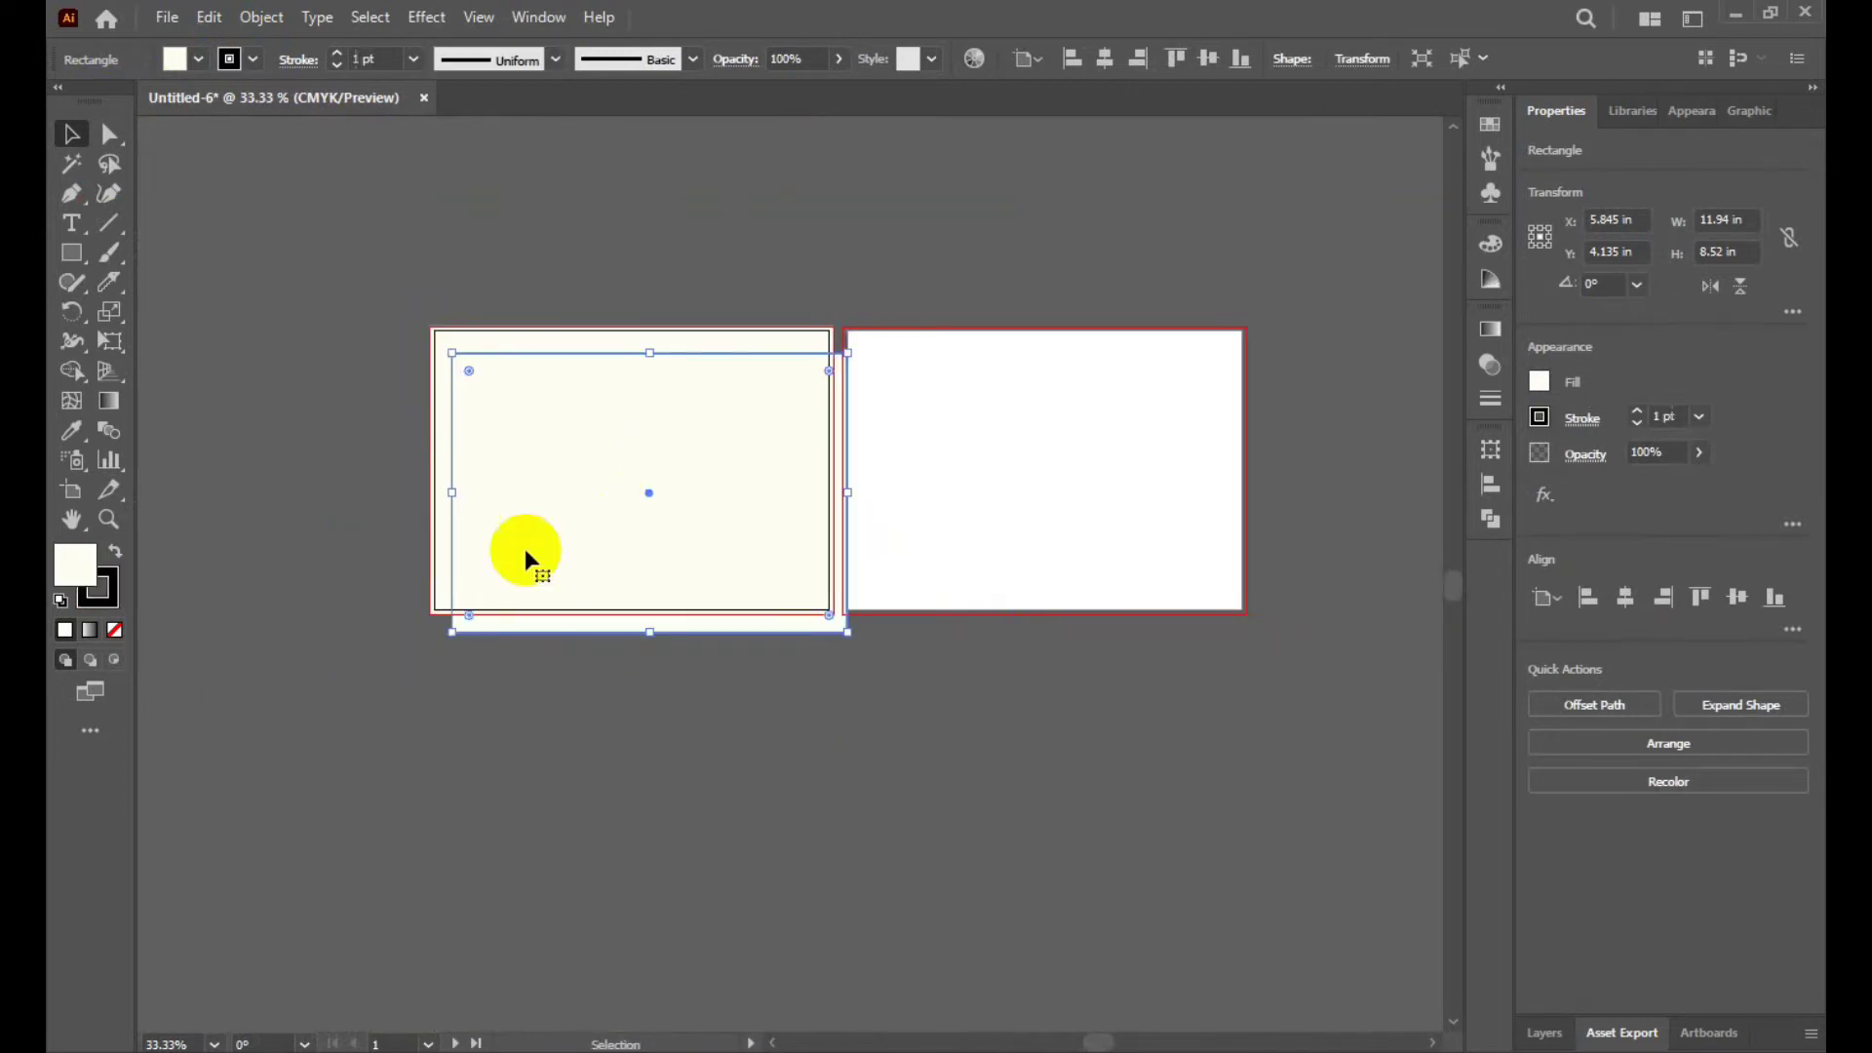
click(1502, 89)
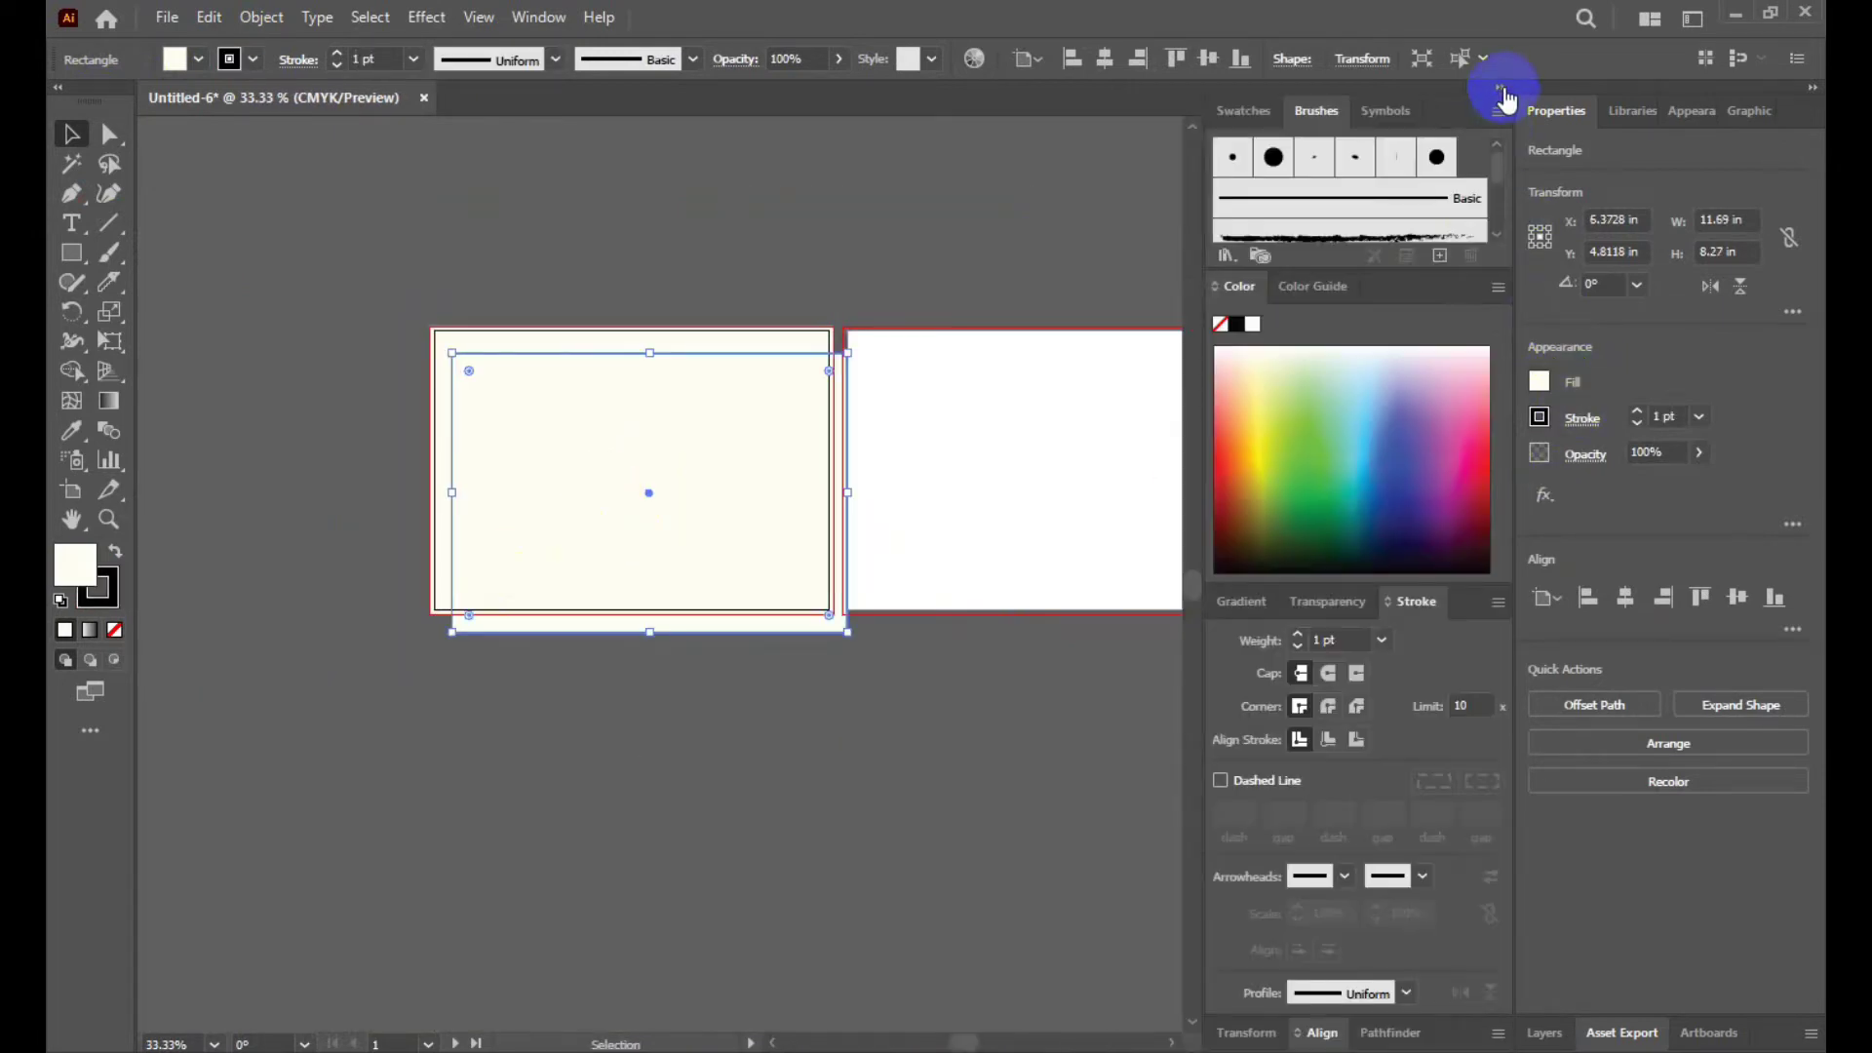
click(1385, 343)
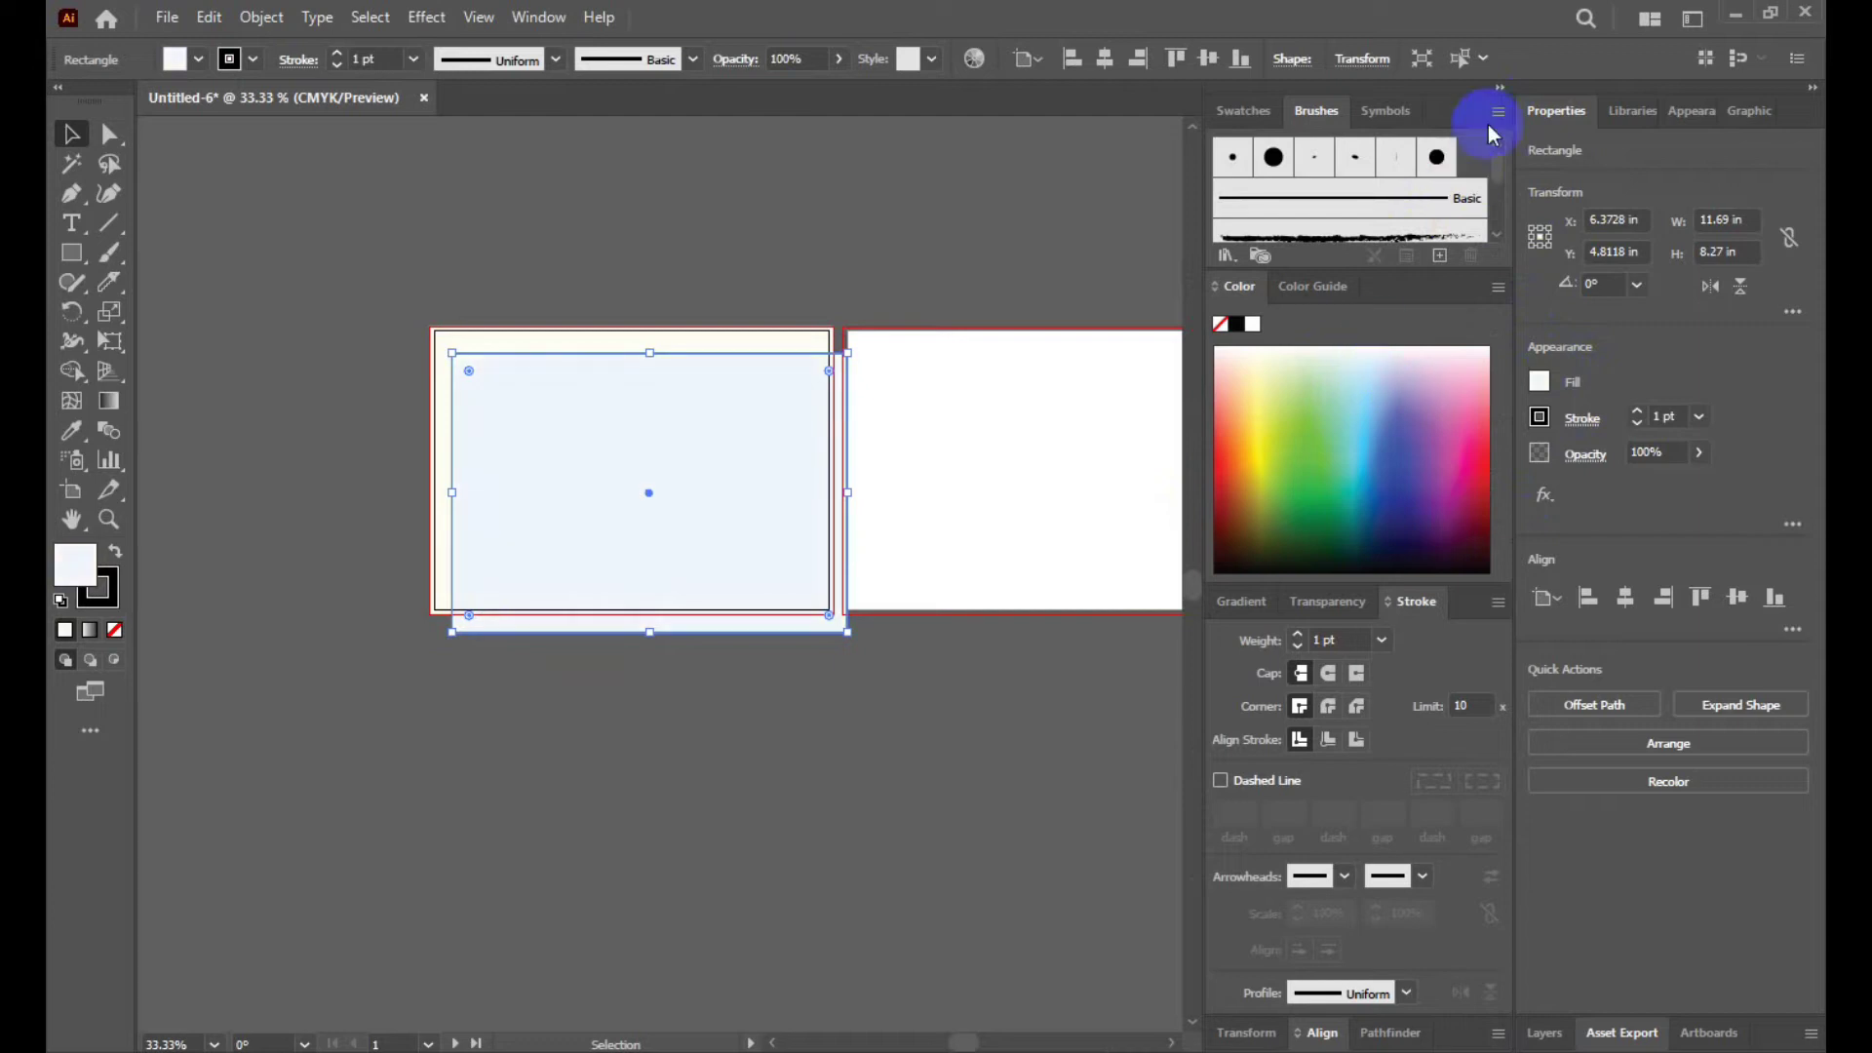
click(1501, 88)
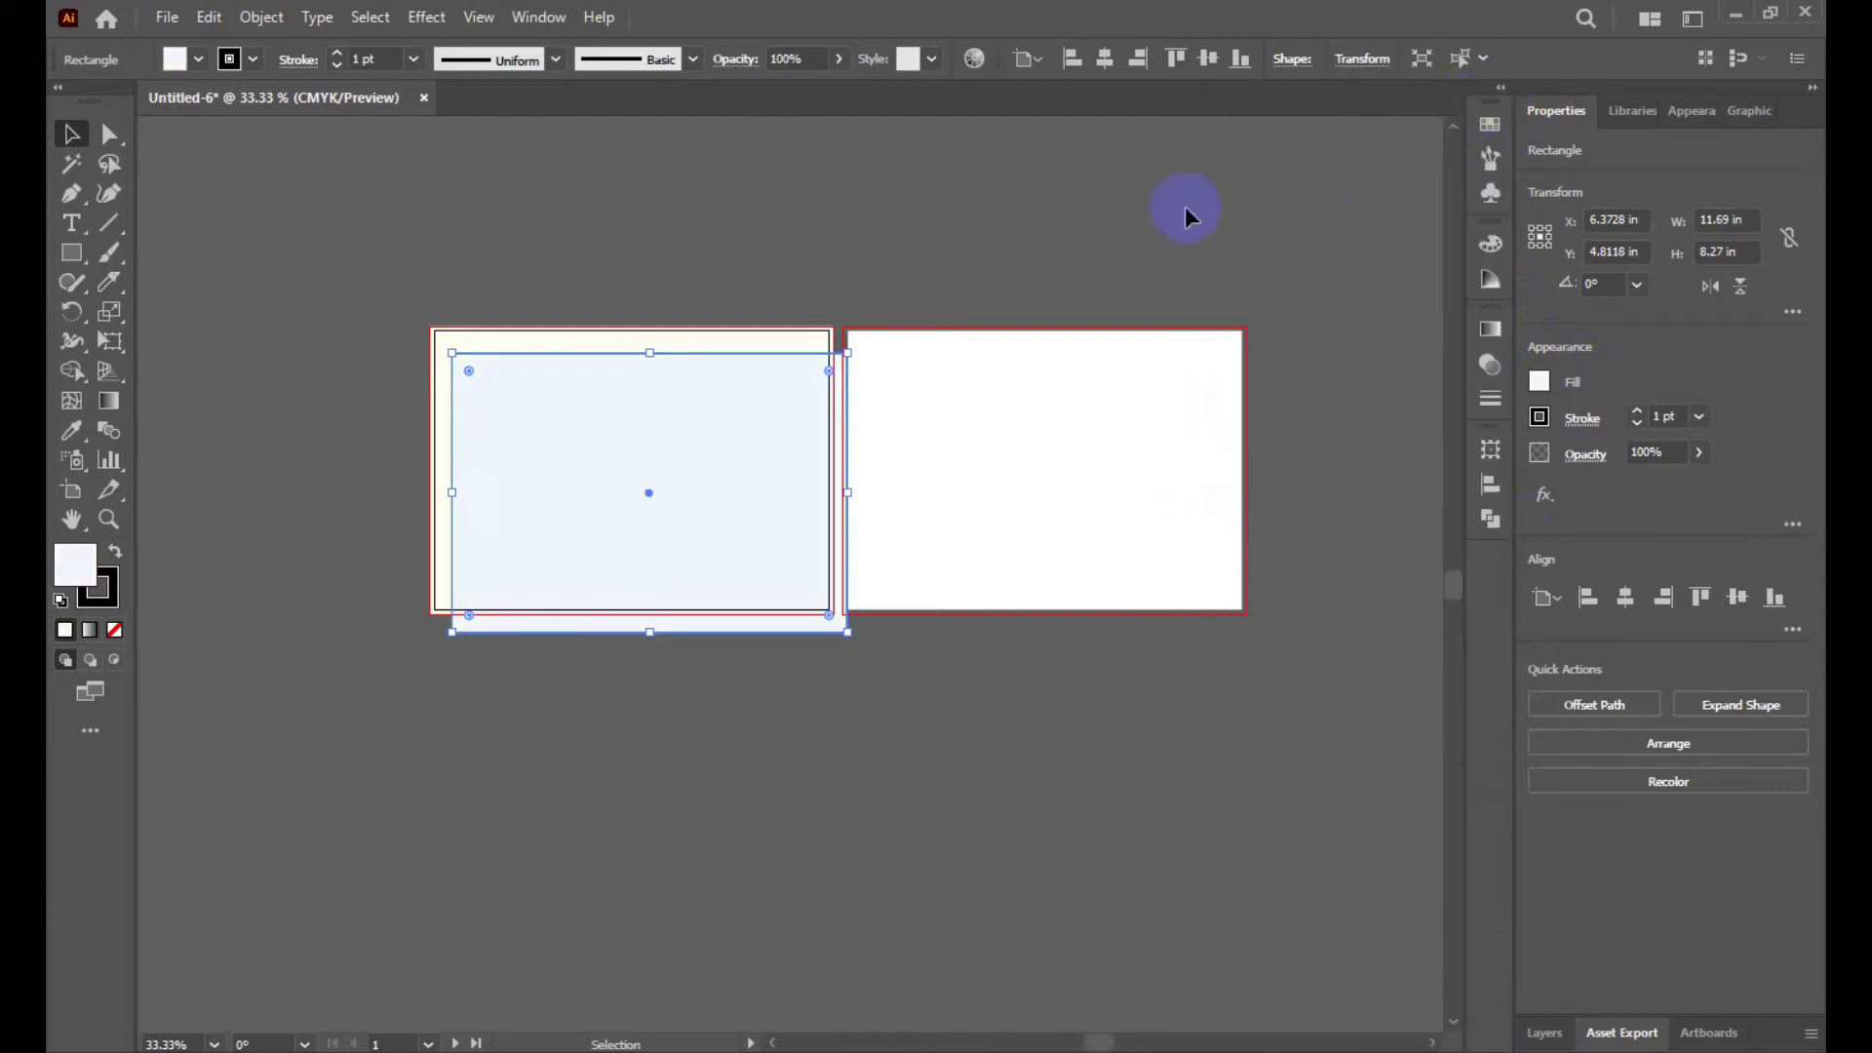
Align the pale rectangle flush with the left artboard's edges.
click(962, 236)
drag(669, 480, 663, 456)
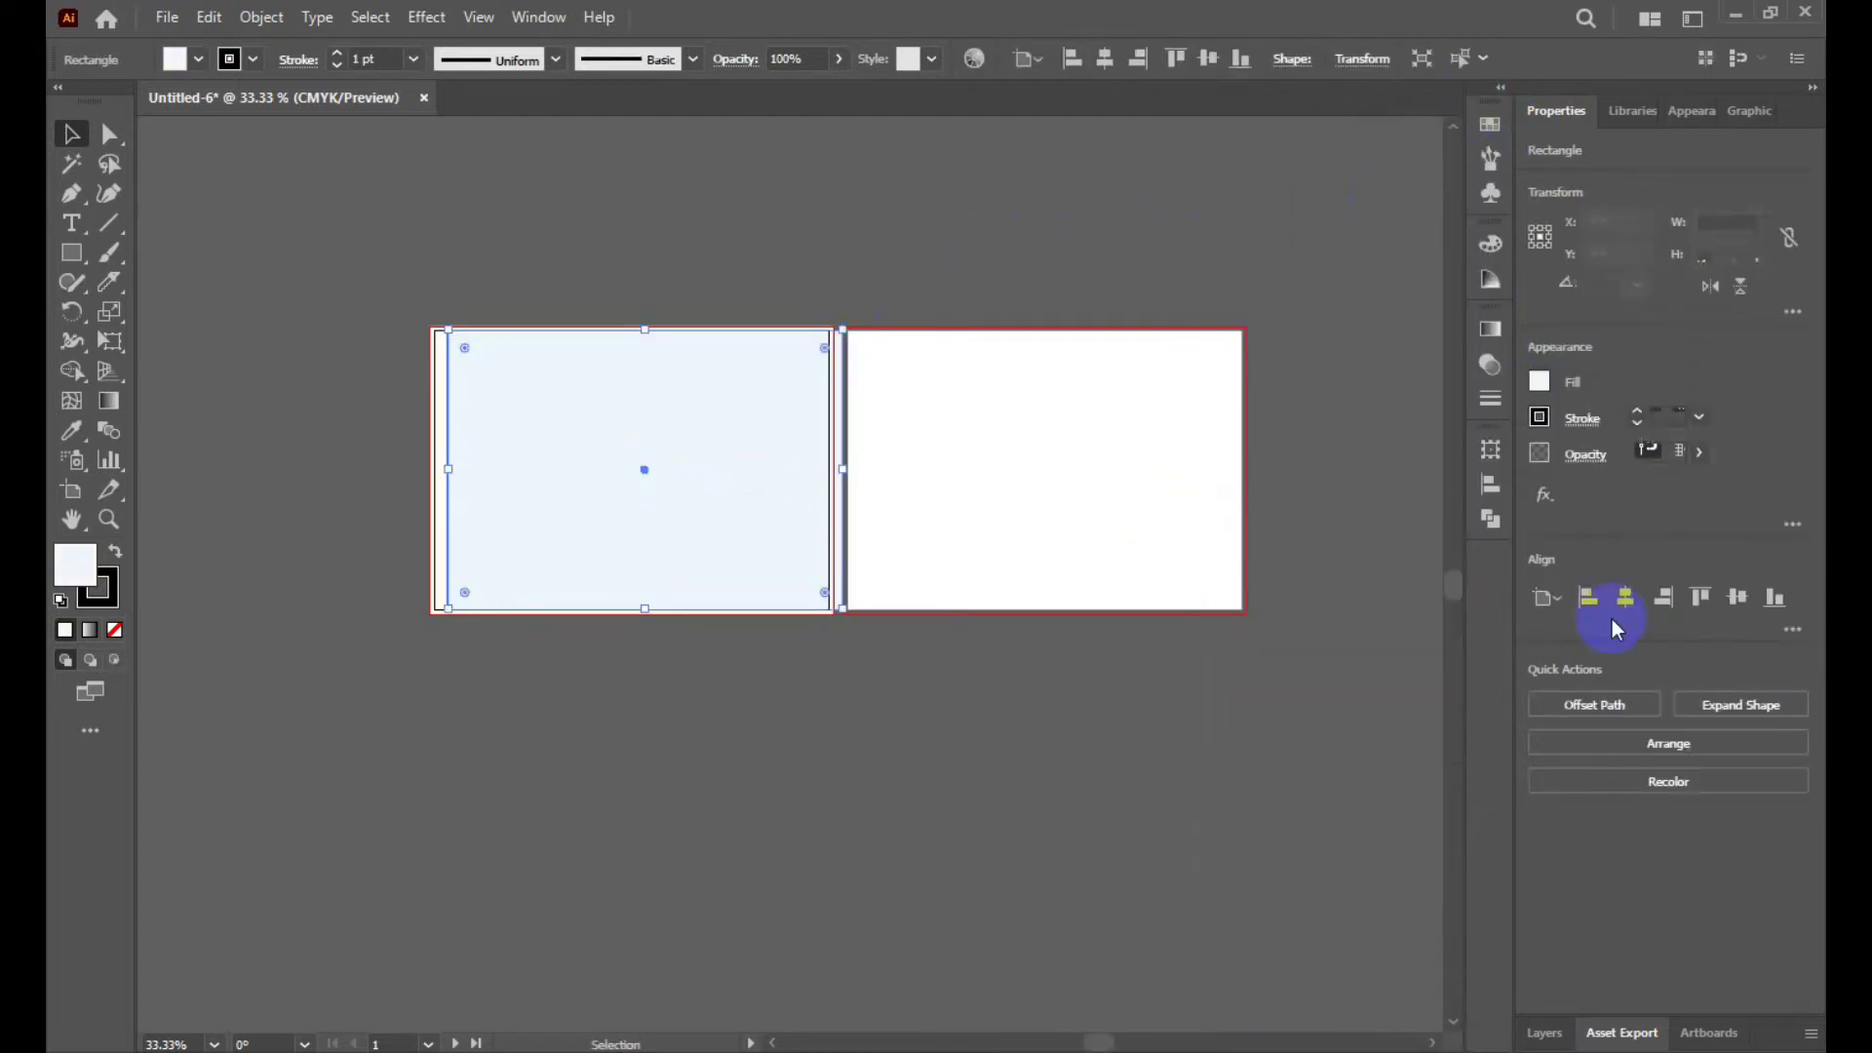
click(1625, 597)
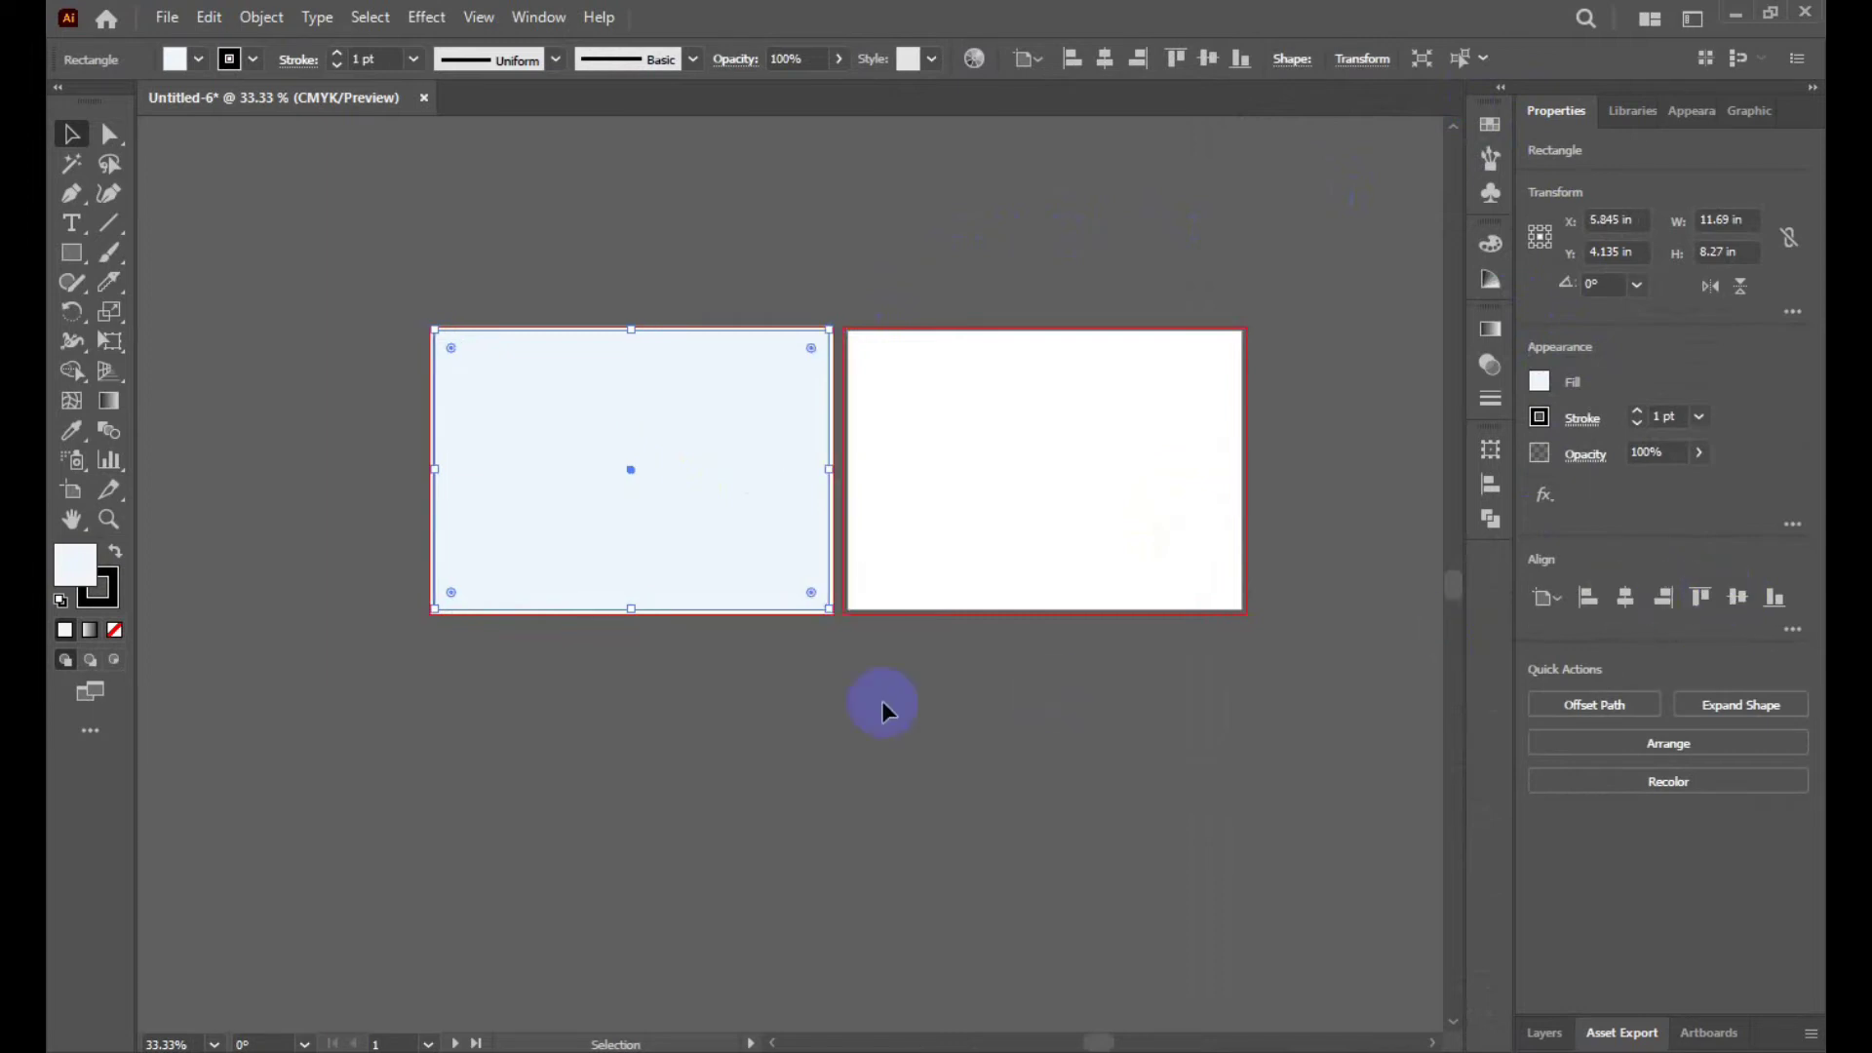
click(737, 704)
scroll(620, 671, up, 1)
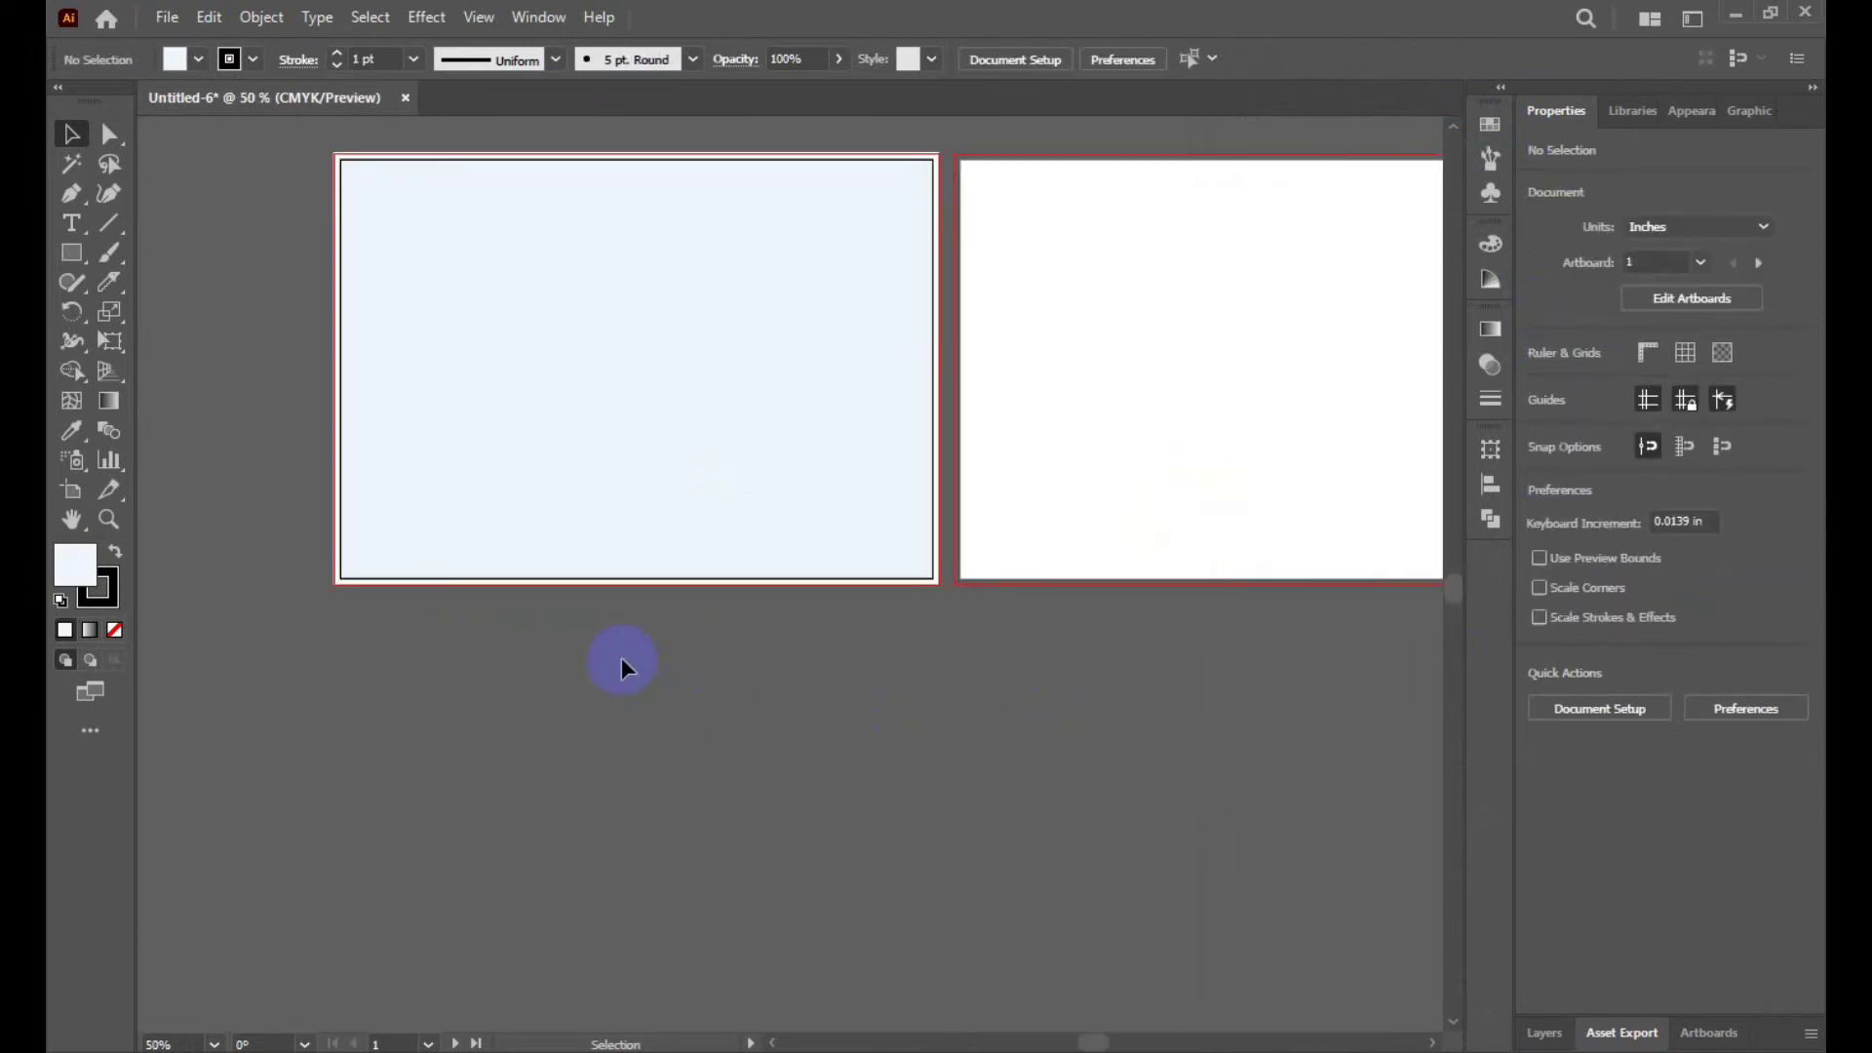
scroll(622, 657, up, 2)
Offset the background rectangle's path by -0.125 in to create an inset copy.
click(638, 536)
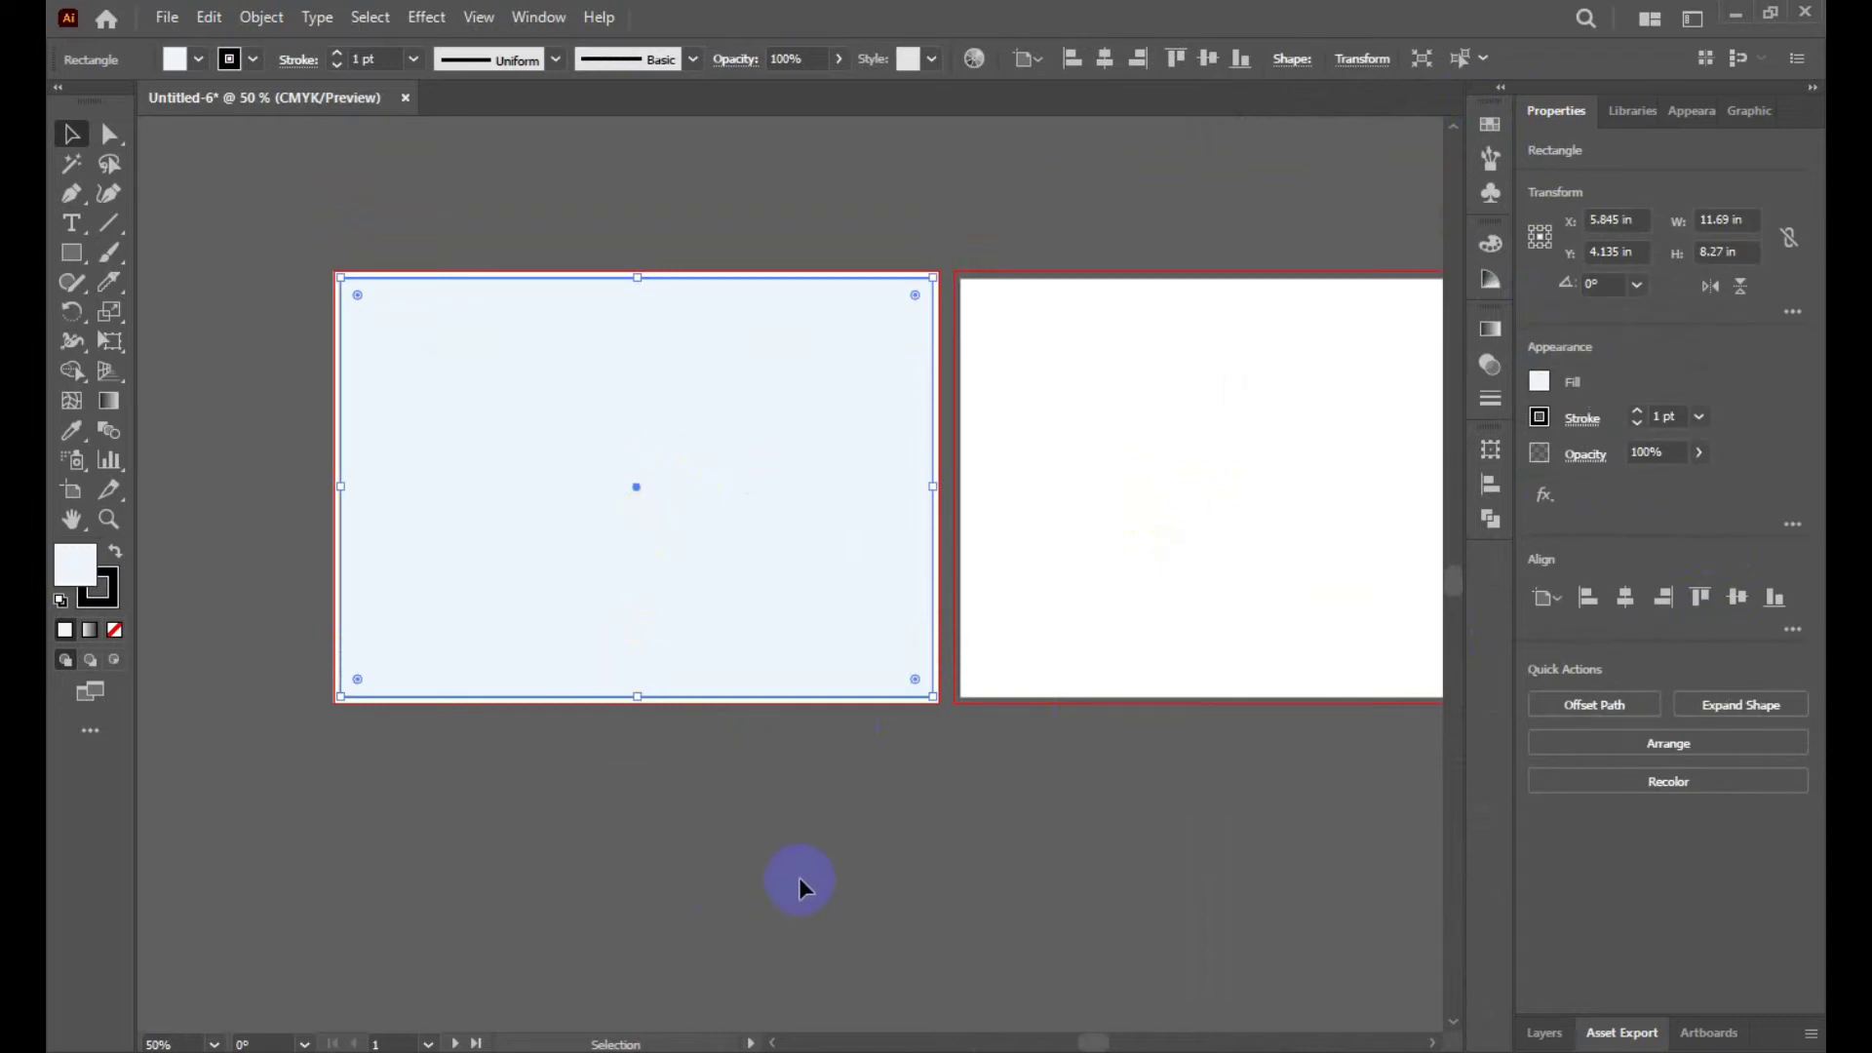
click(1599, 706)
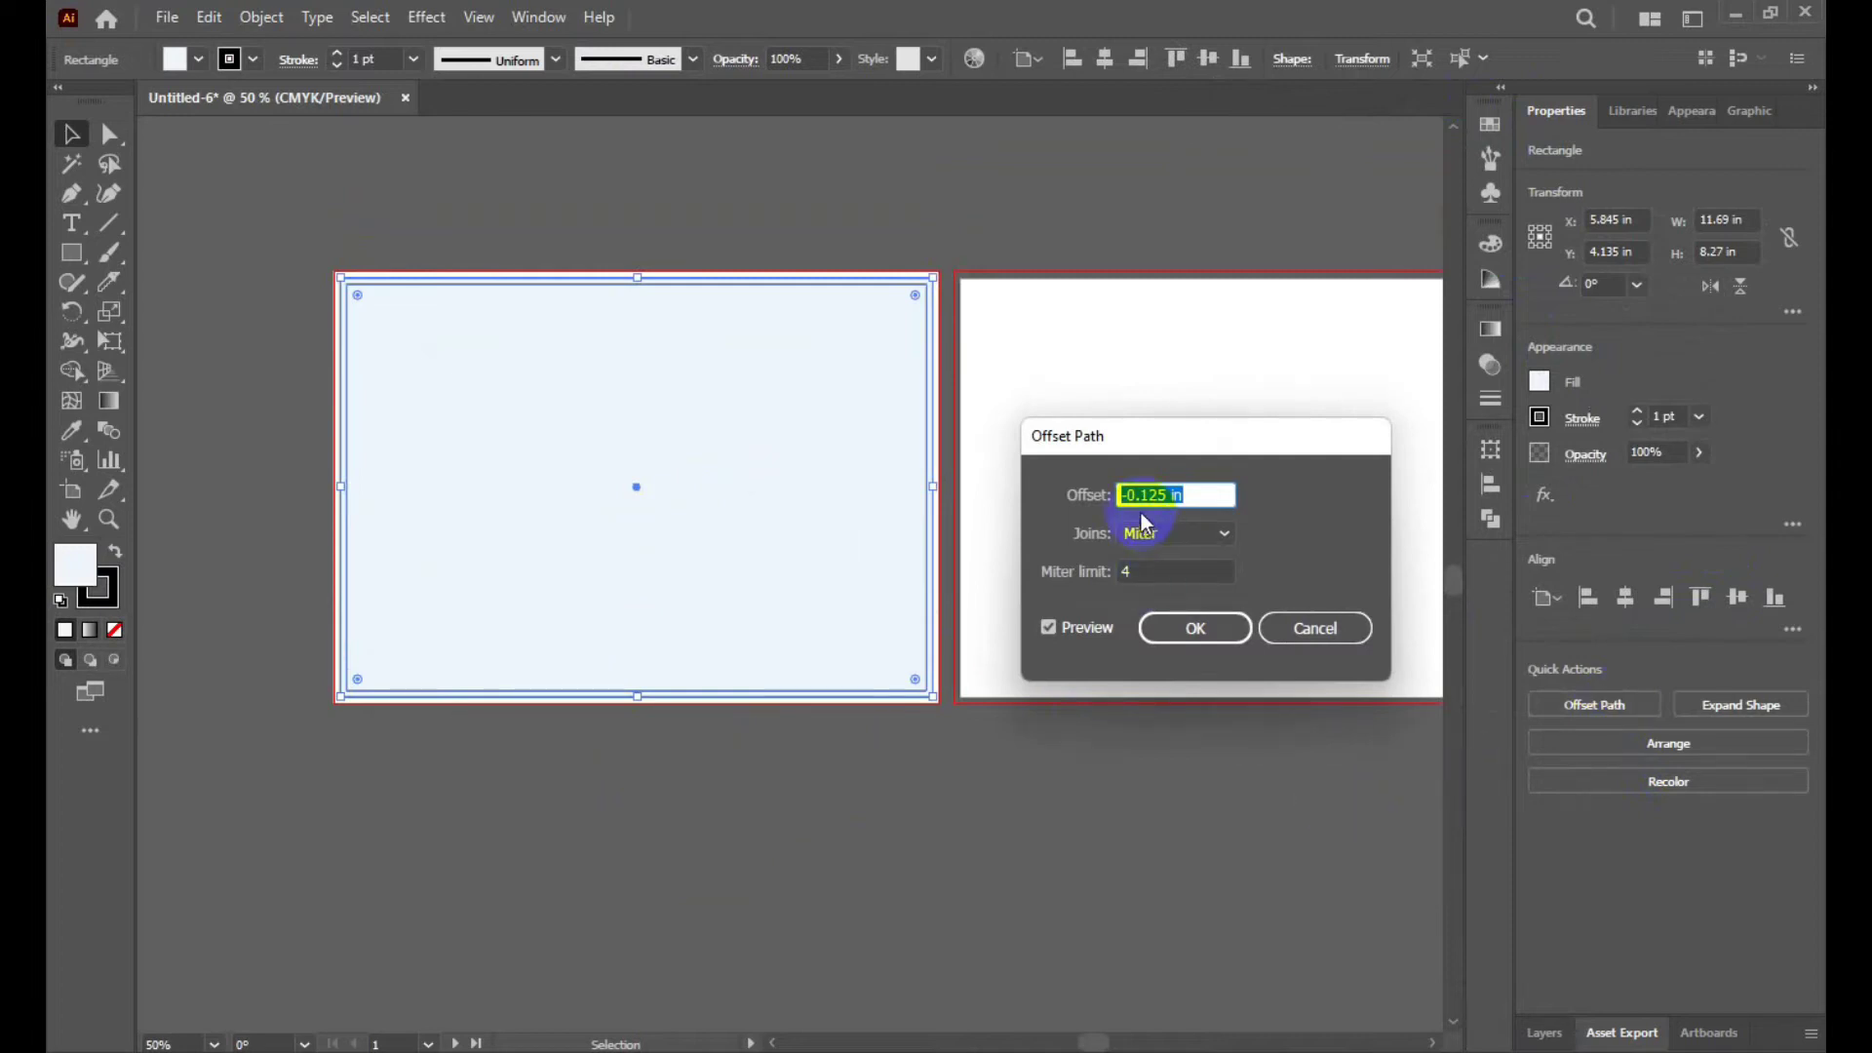
drag(1124, 495, 1203, 489)
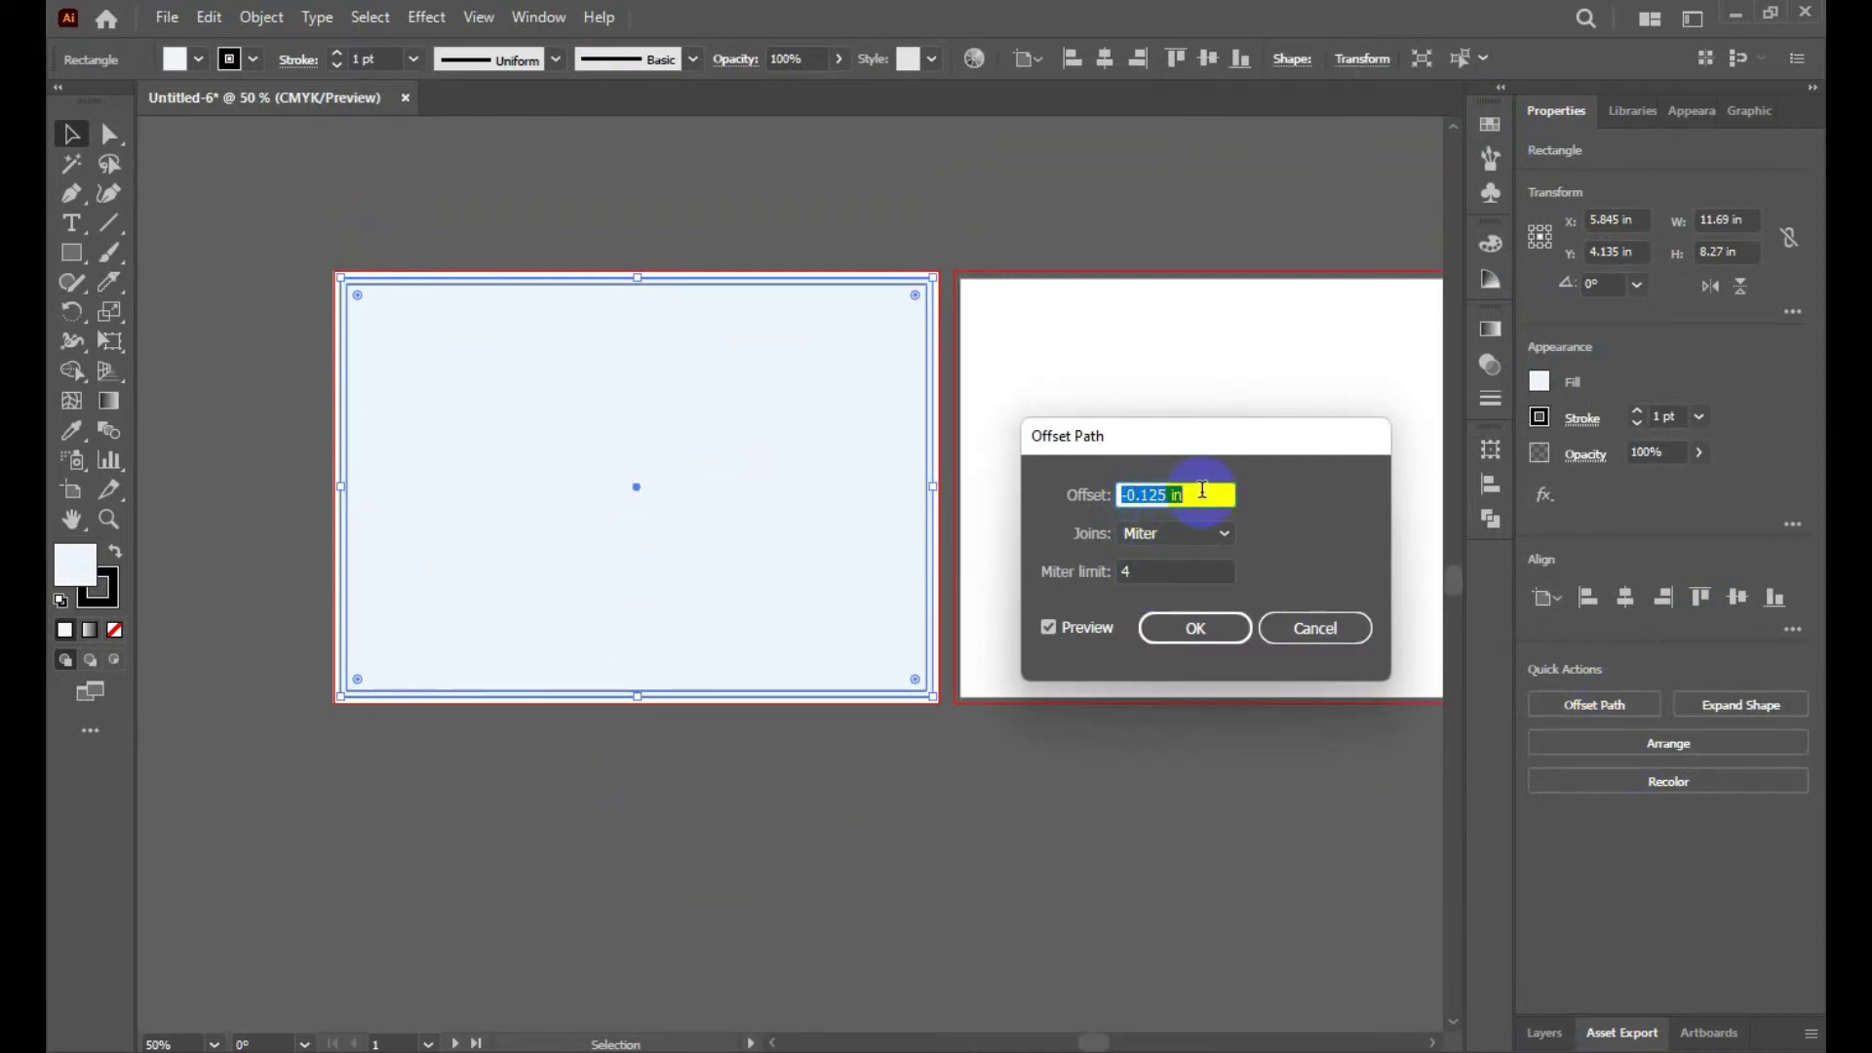
click(1214, 628)
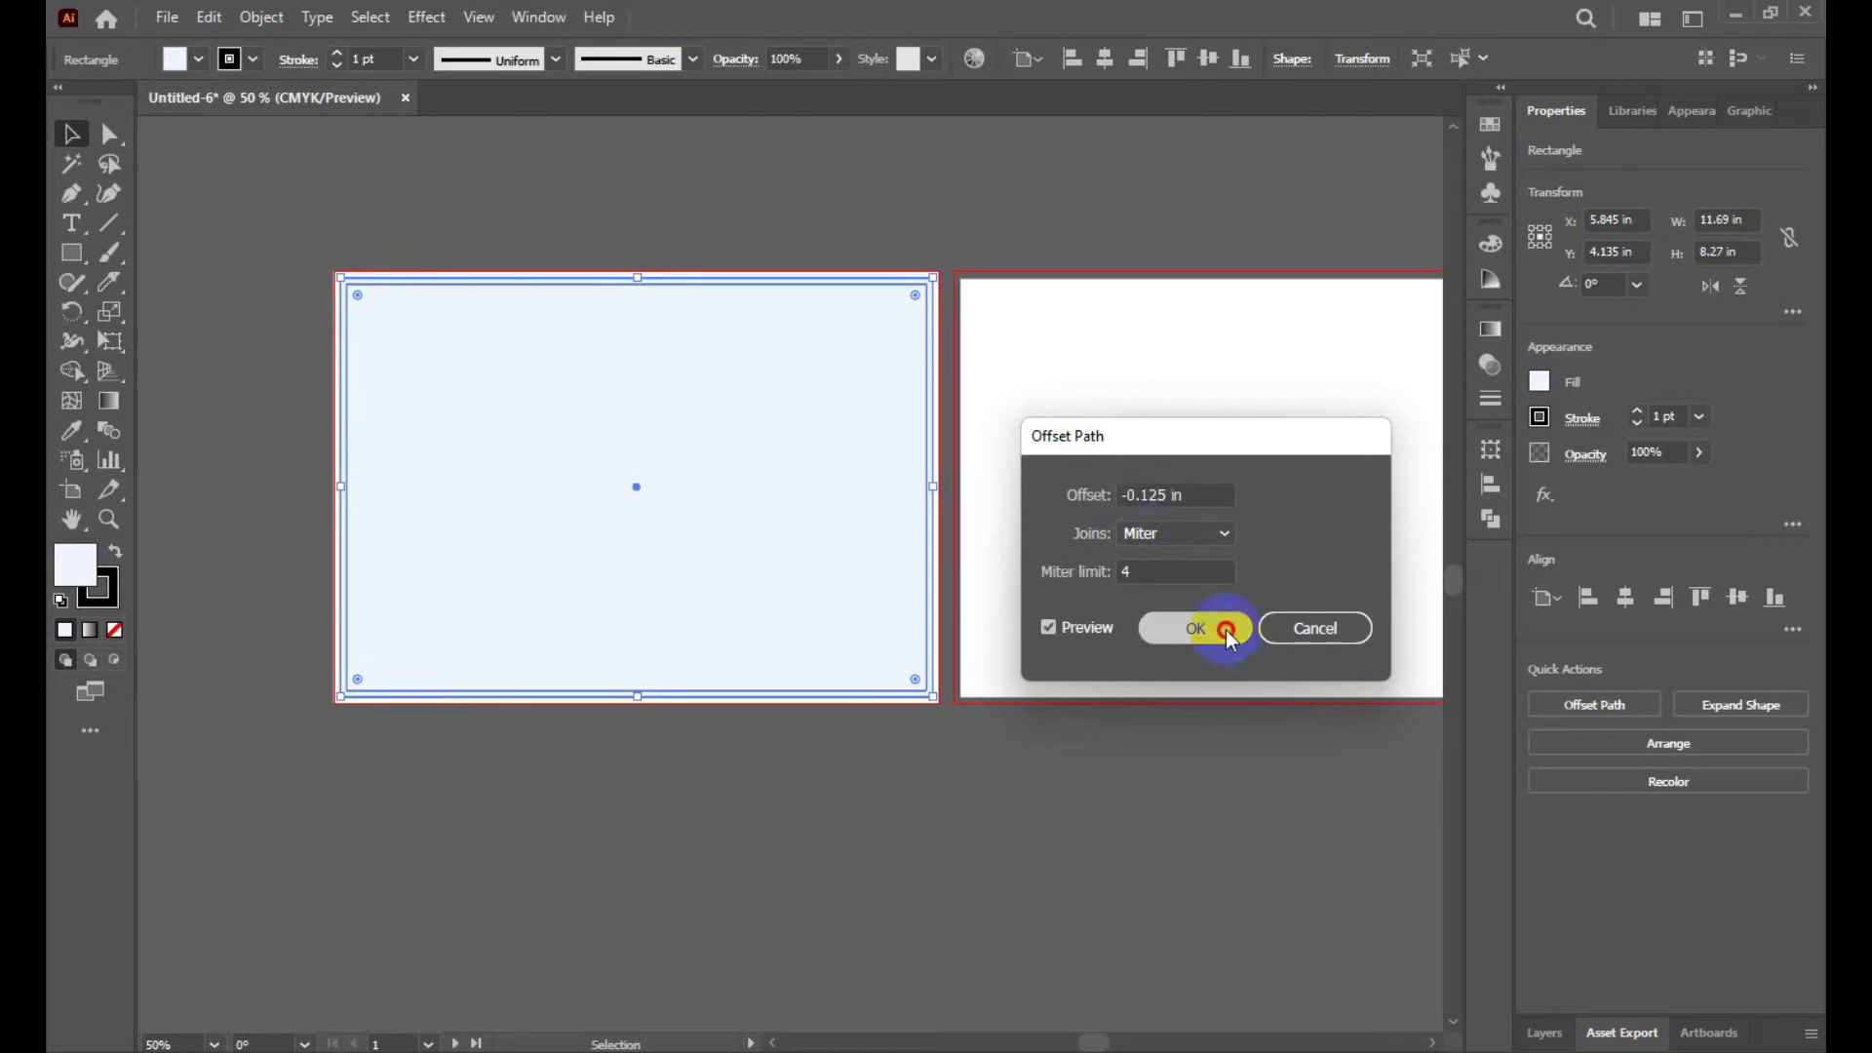
click(955, 857)
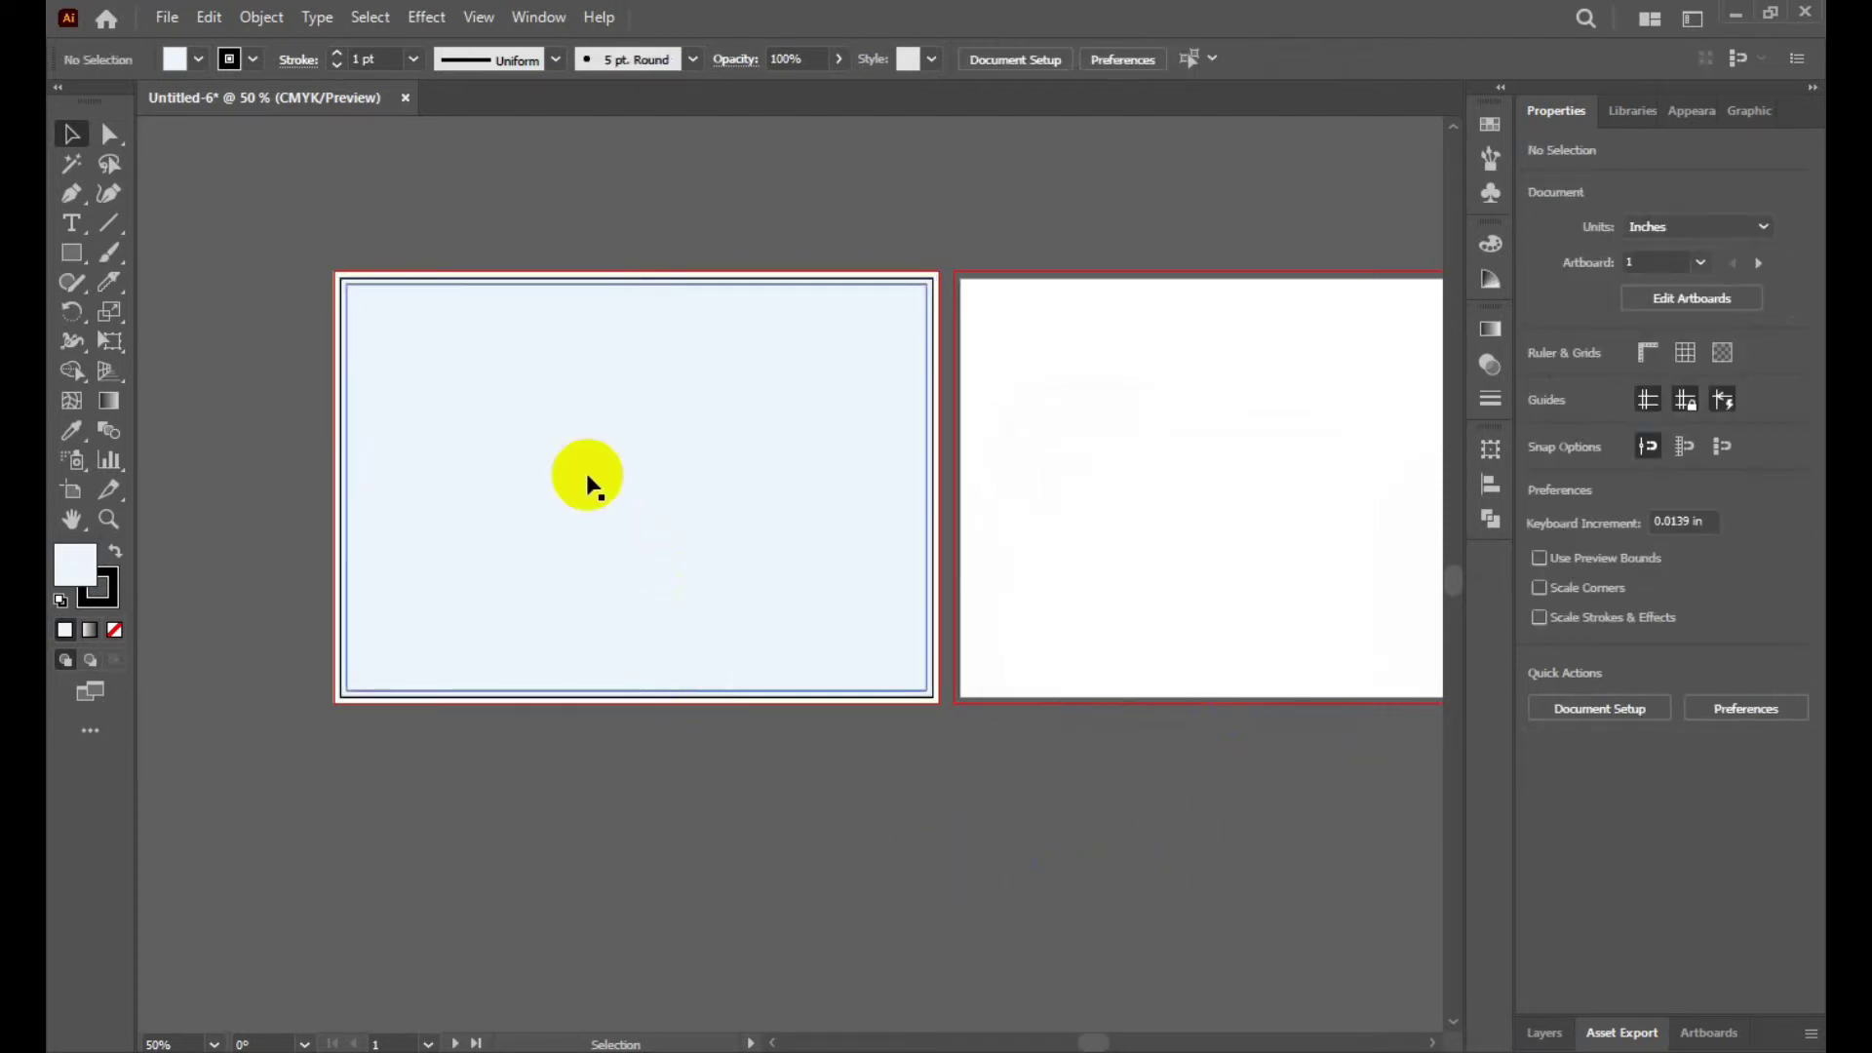
Fill the inset rectangle with light pink from the colour spectrum.
scroll(524, 456, up, 2)
scroll(524, 463, down, 1)
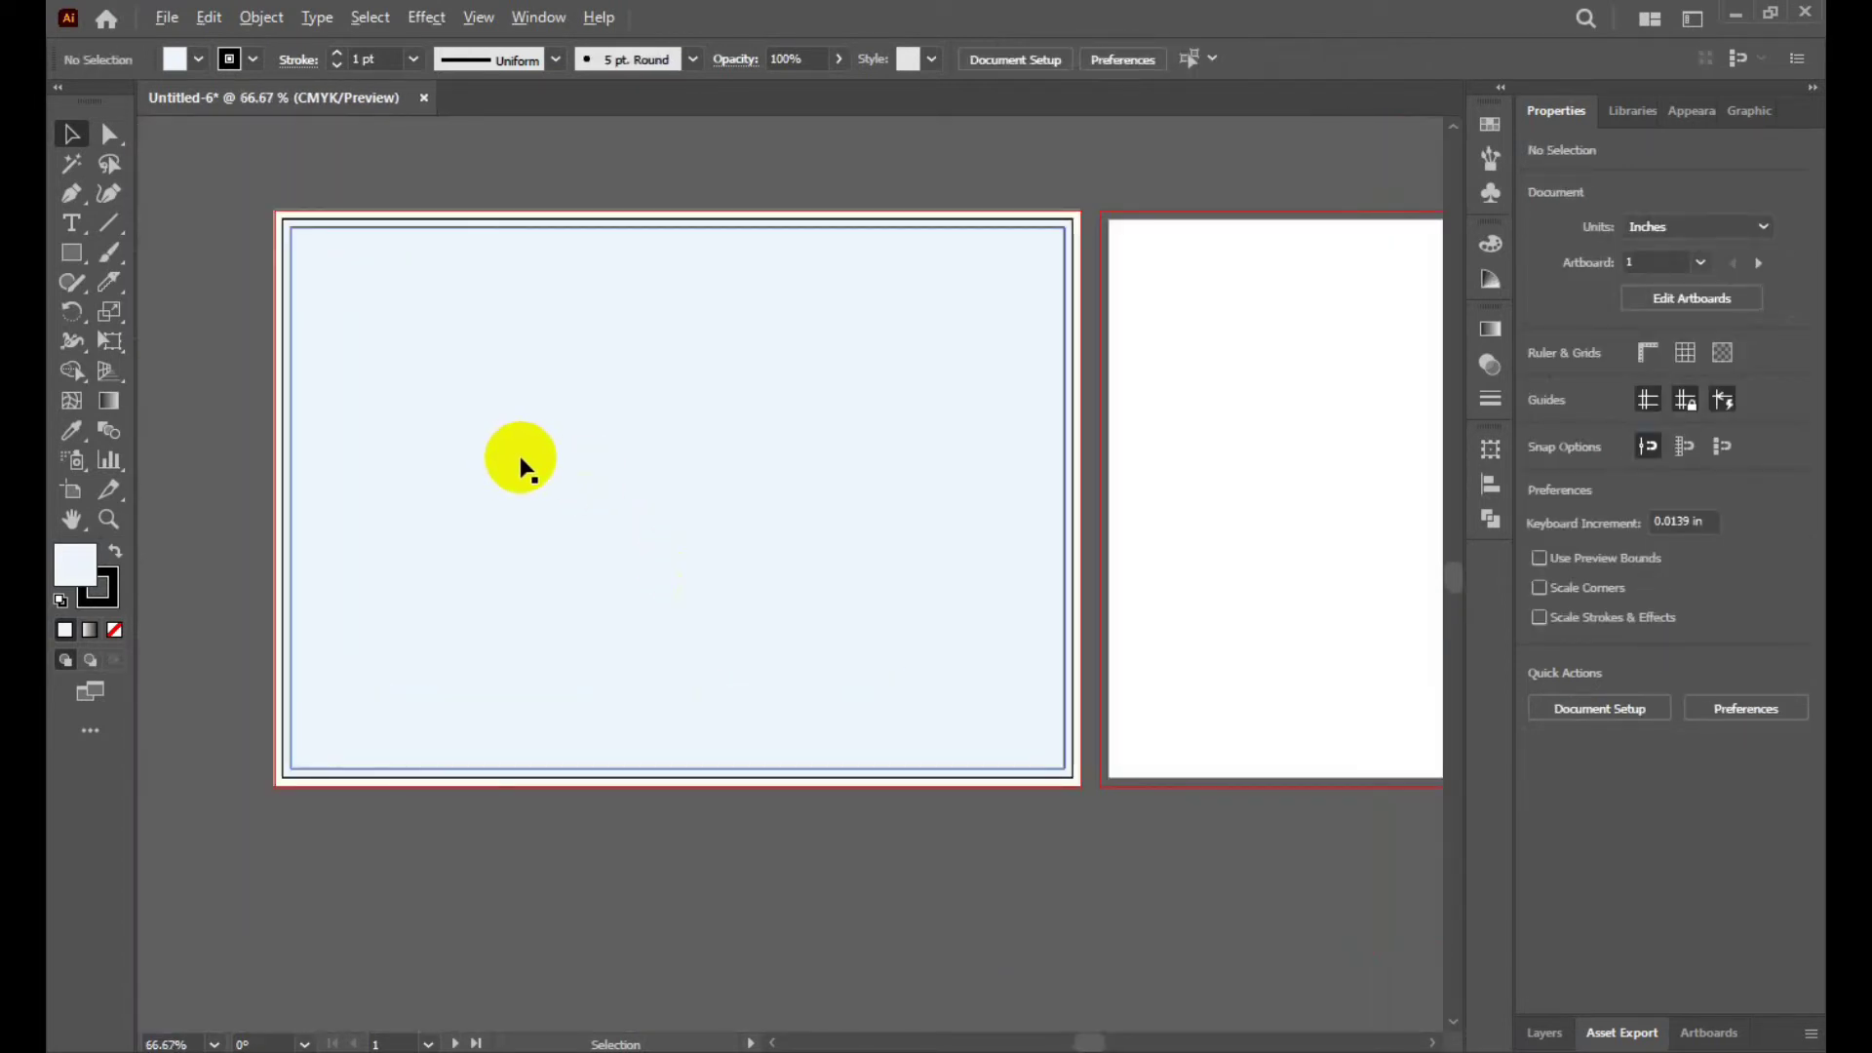
scroll(296, 254, up, 4)
scroll(471, 404, down, 3)
scroll(685, 509, down, 1)
click(685, 509)
click(1492, 127)
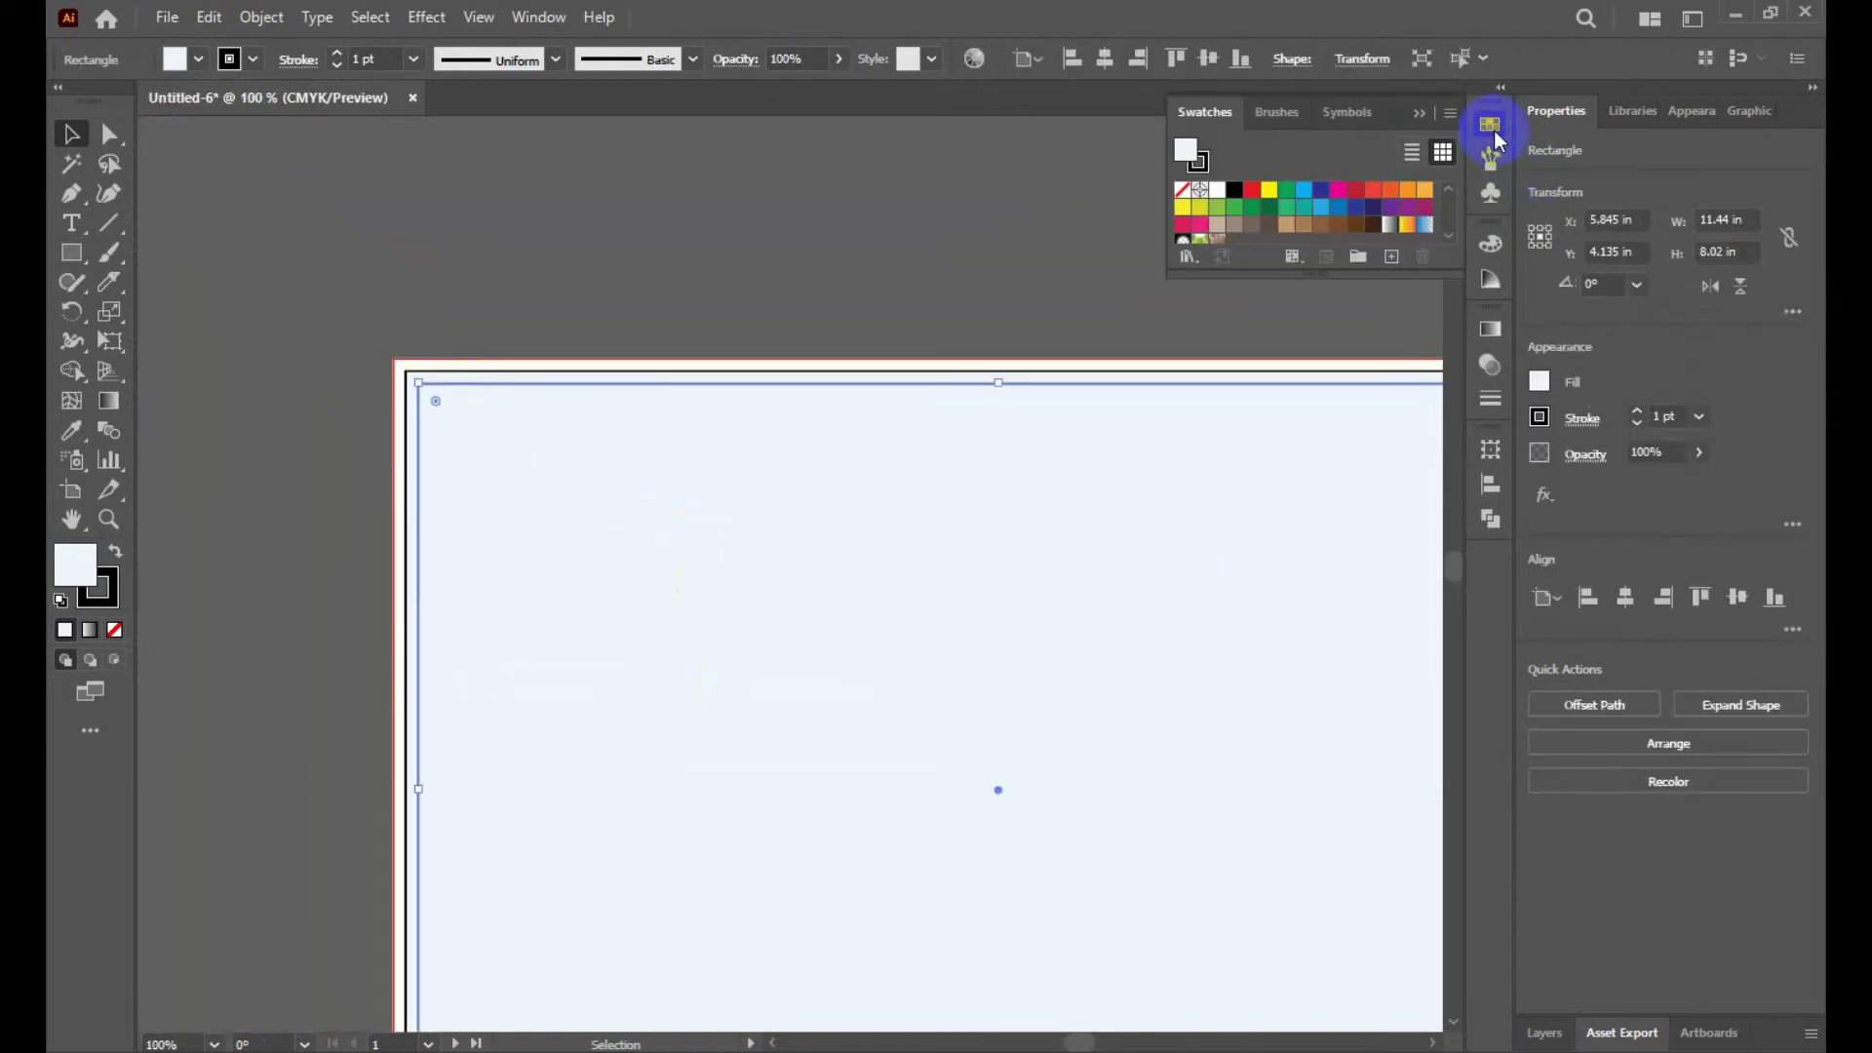
click(1492, 243)
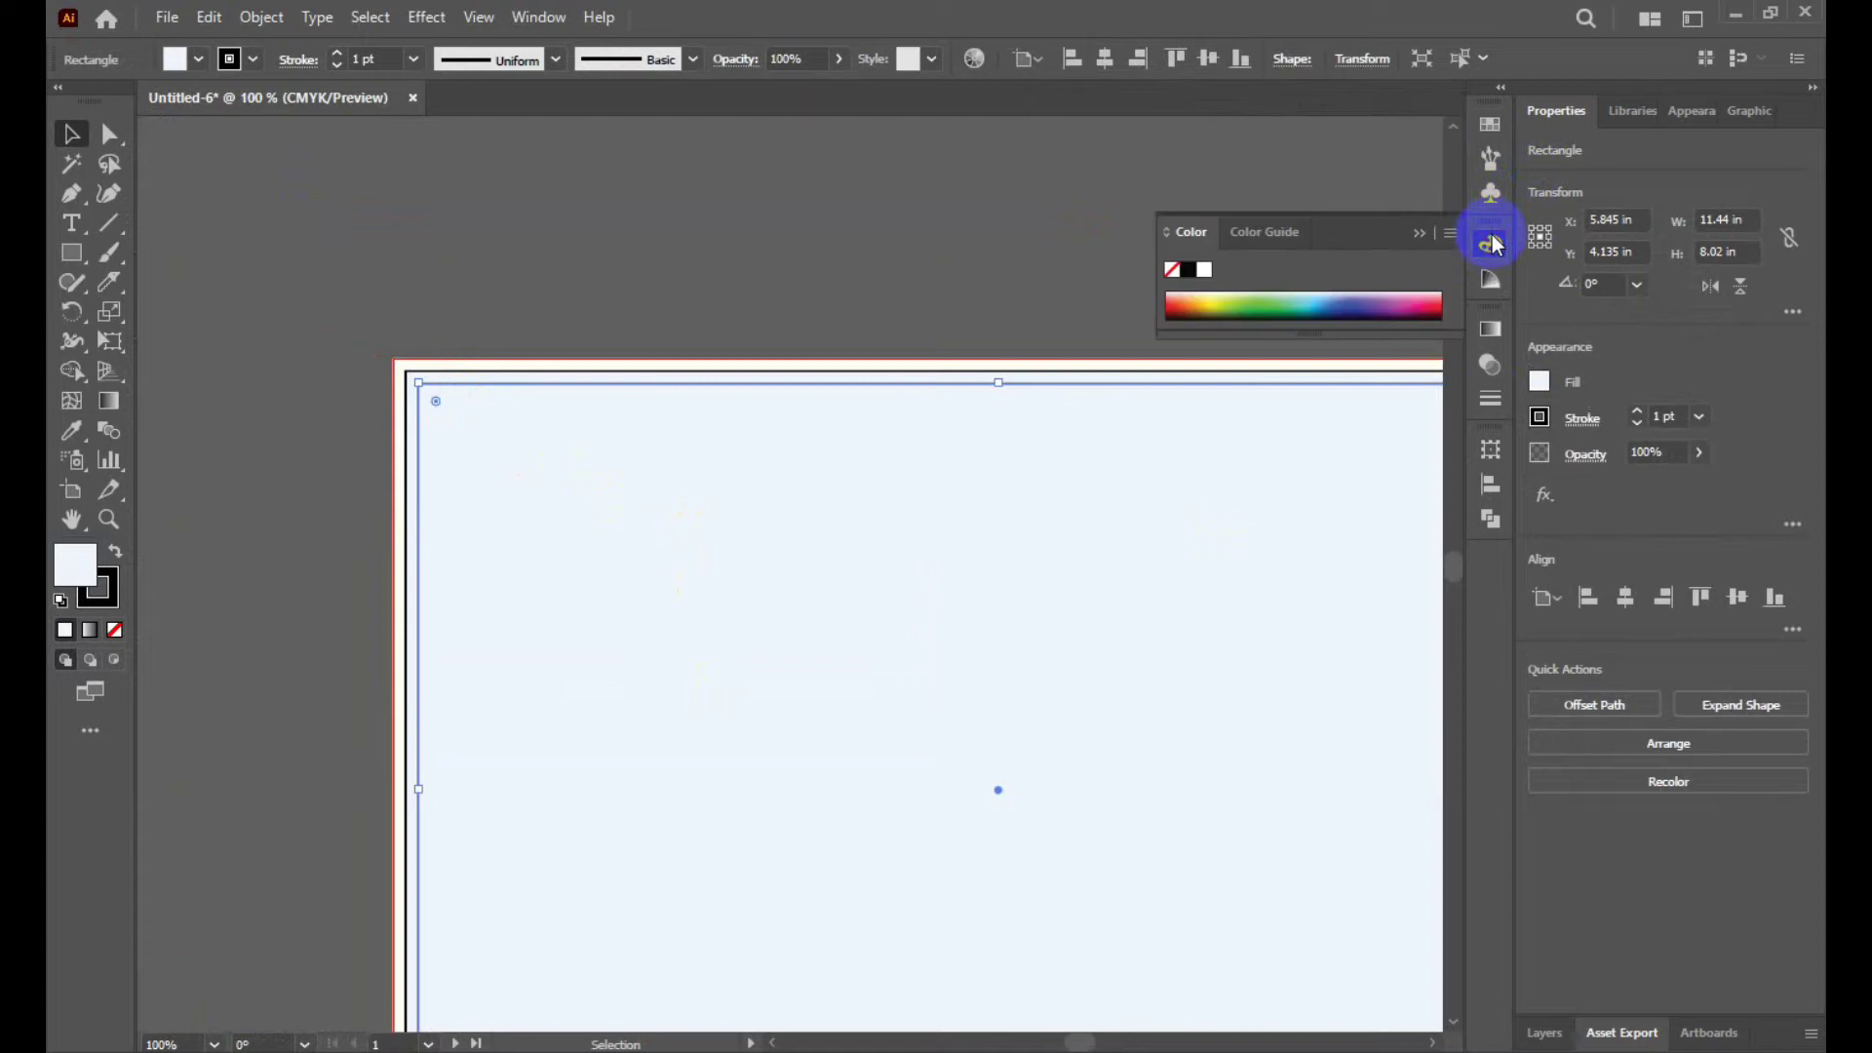
drag(1342, 336, 1340, 553)
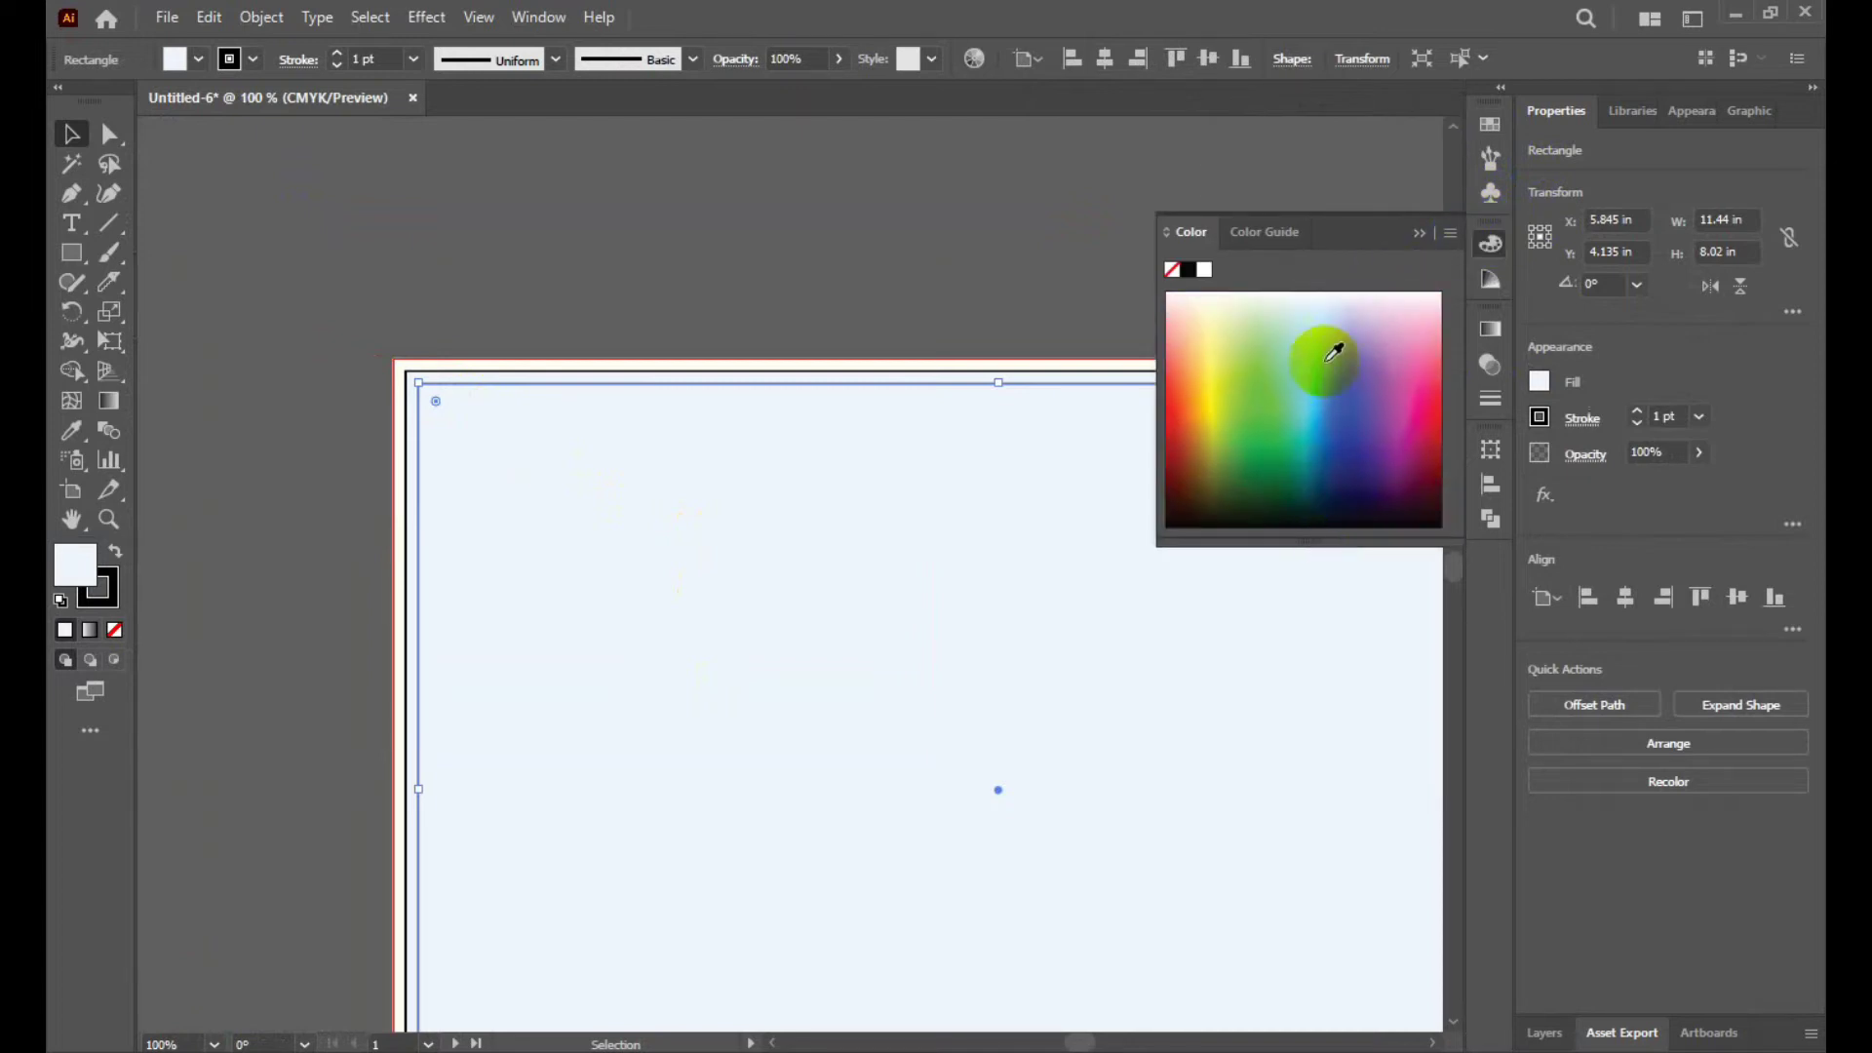
click(1433, 294)
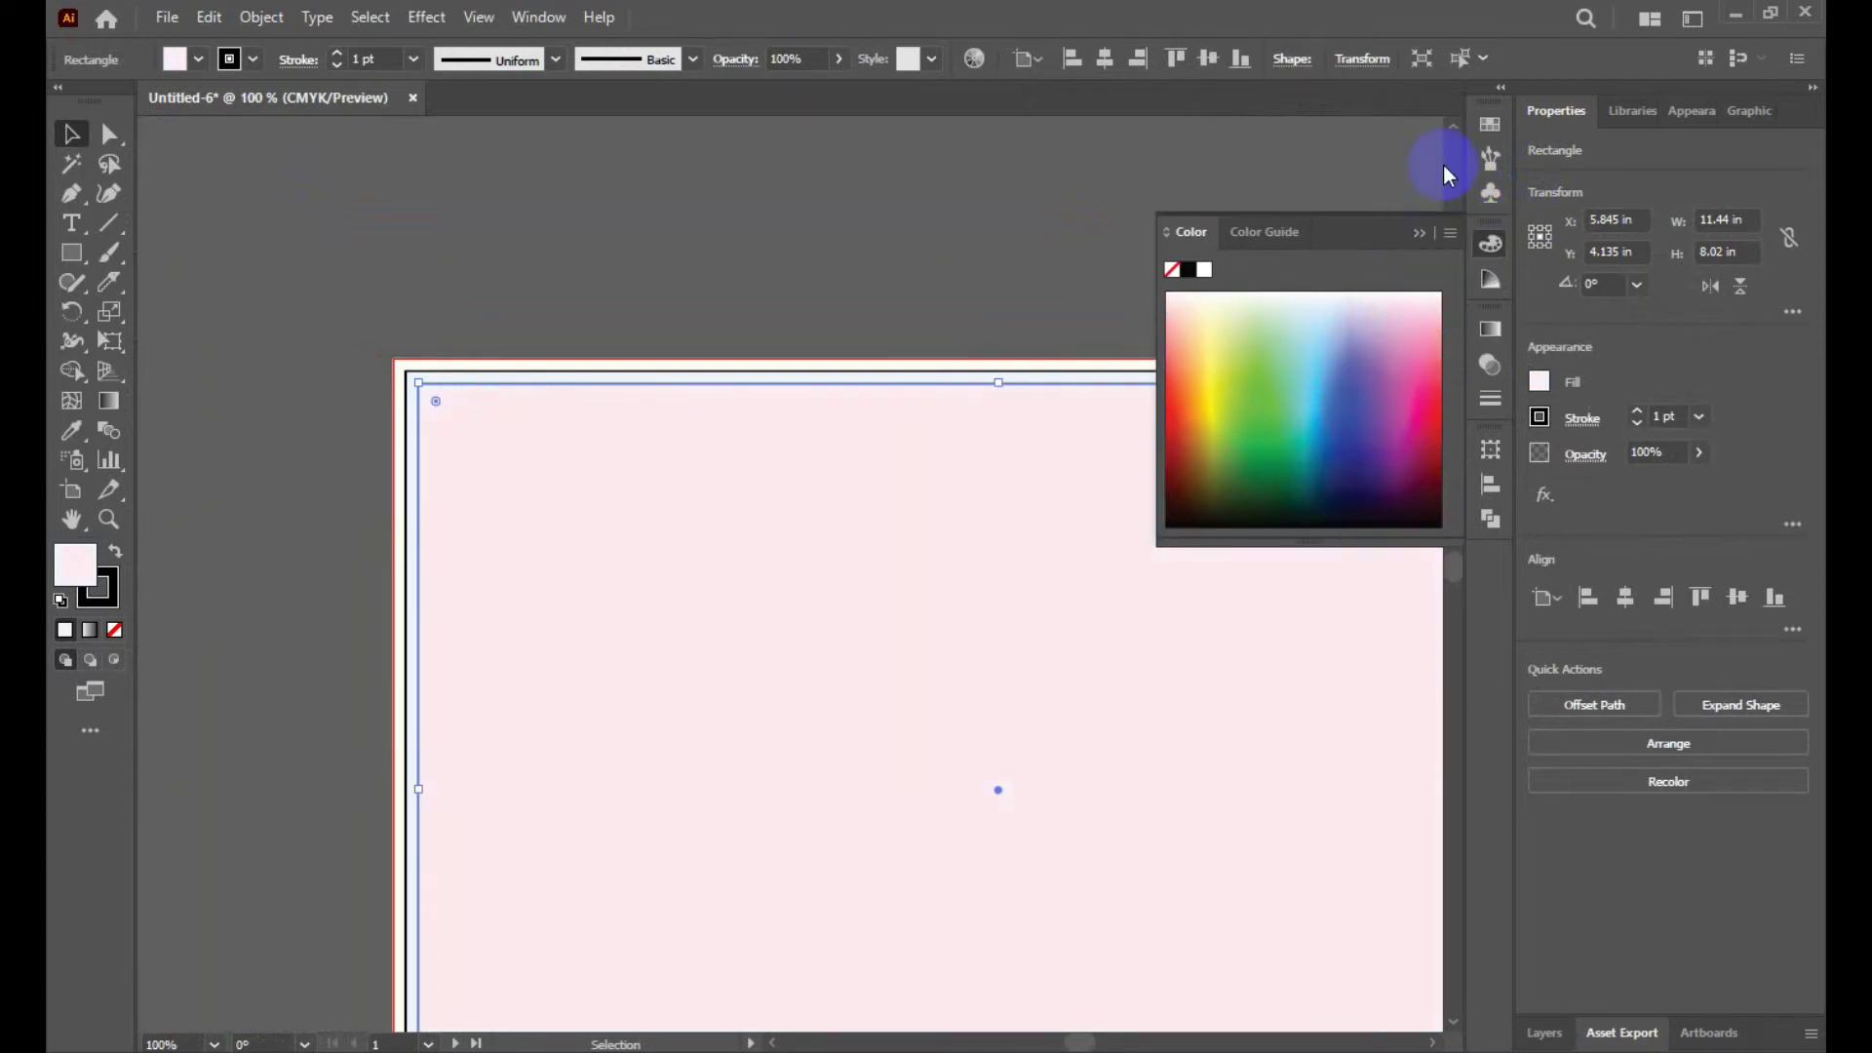
click(1420, 233)
Zoom out to review the pink artboard, then reselect the pink rectangle.
click(216, 189)
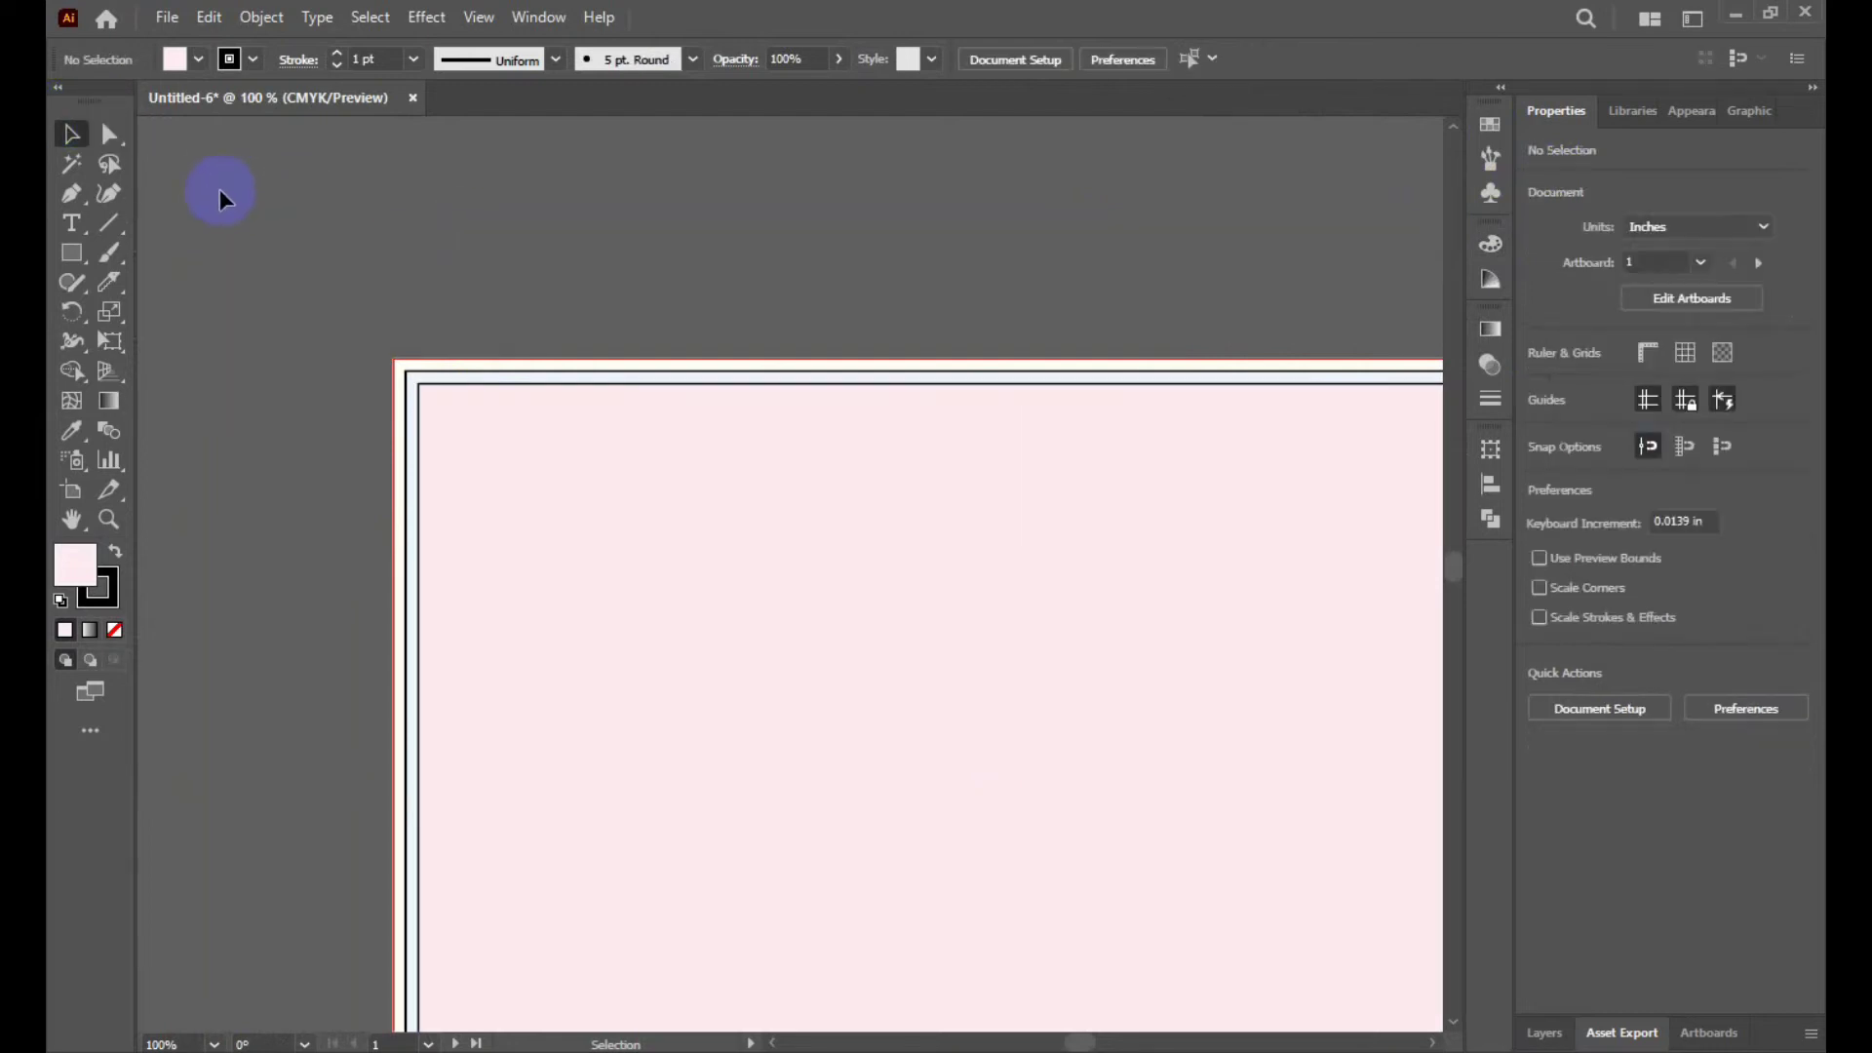
key(ctrl+minus)
key(ctrl+minus)
key(ctrl+minus)
key(ctrl+plus)
key(ctrl+plus)
key(ctrl+plus)
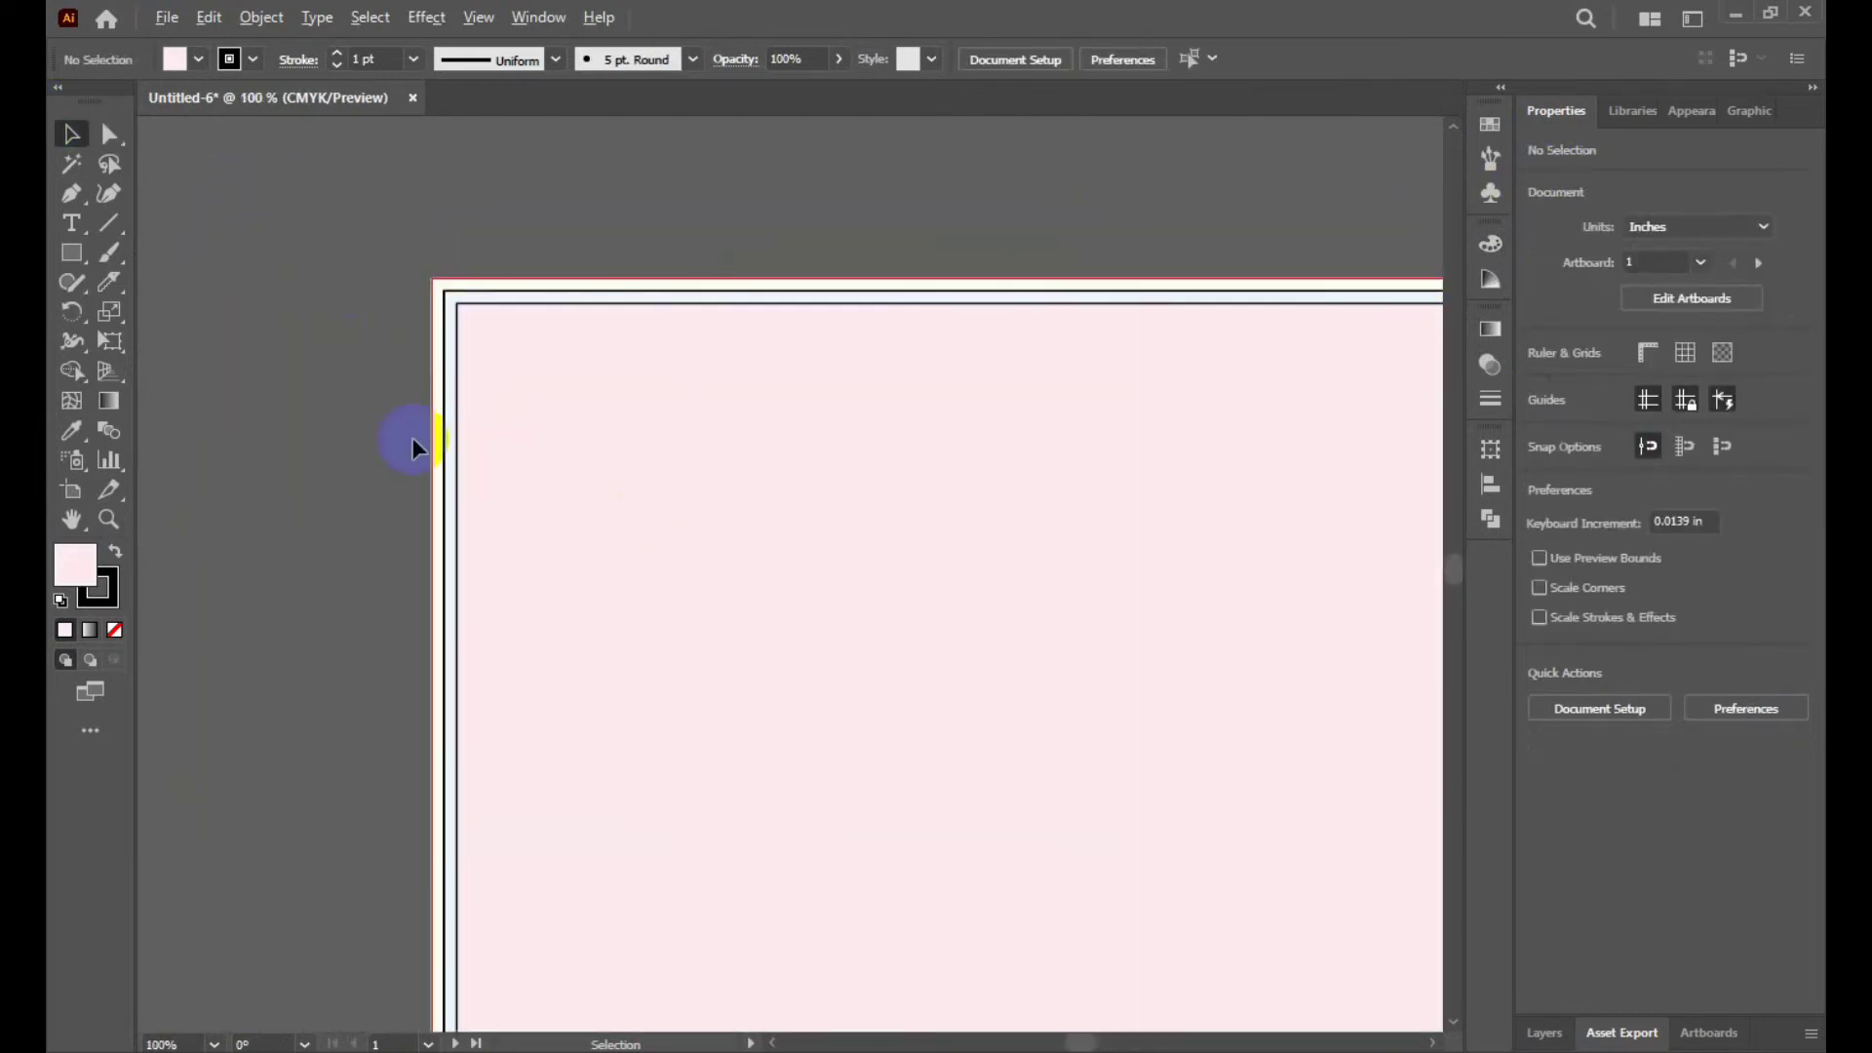
key(ctrl+minus)
key(ctrl+minus)
key(ctrl+plus)
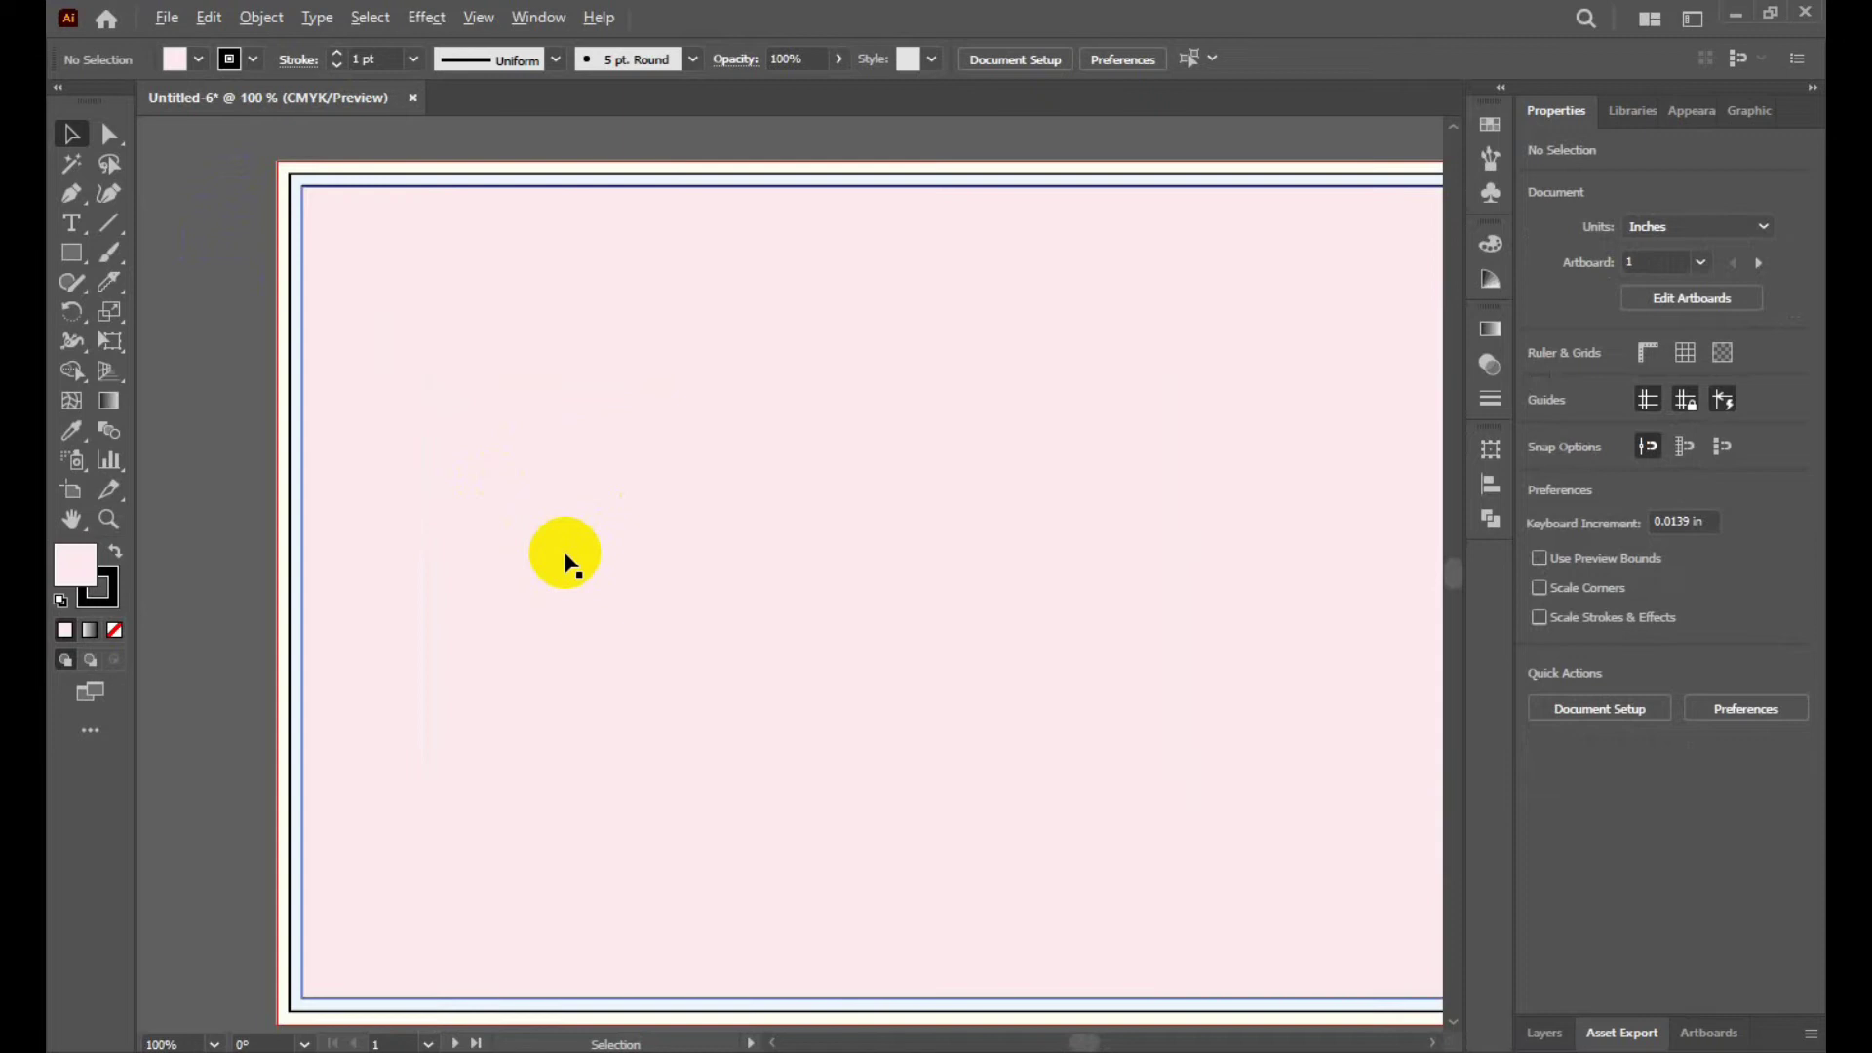
scroll(565, 556, up, 1)
scroll(492, 482, down, 1)
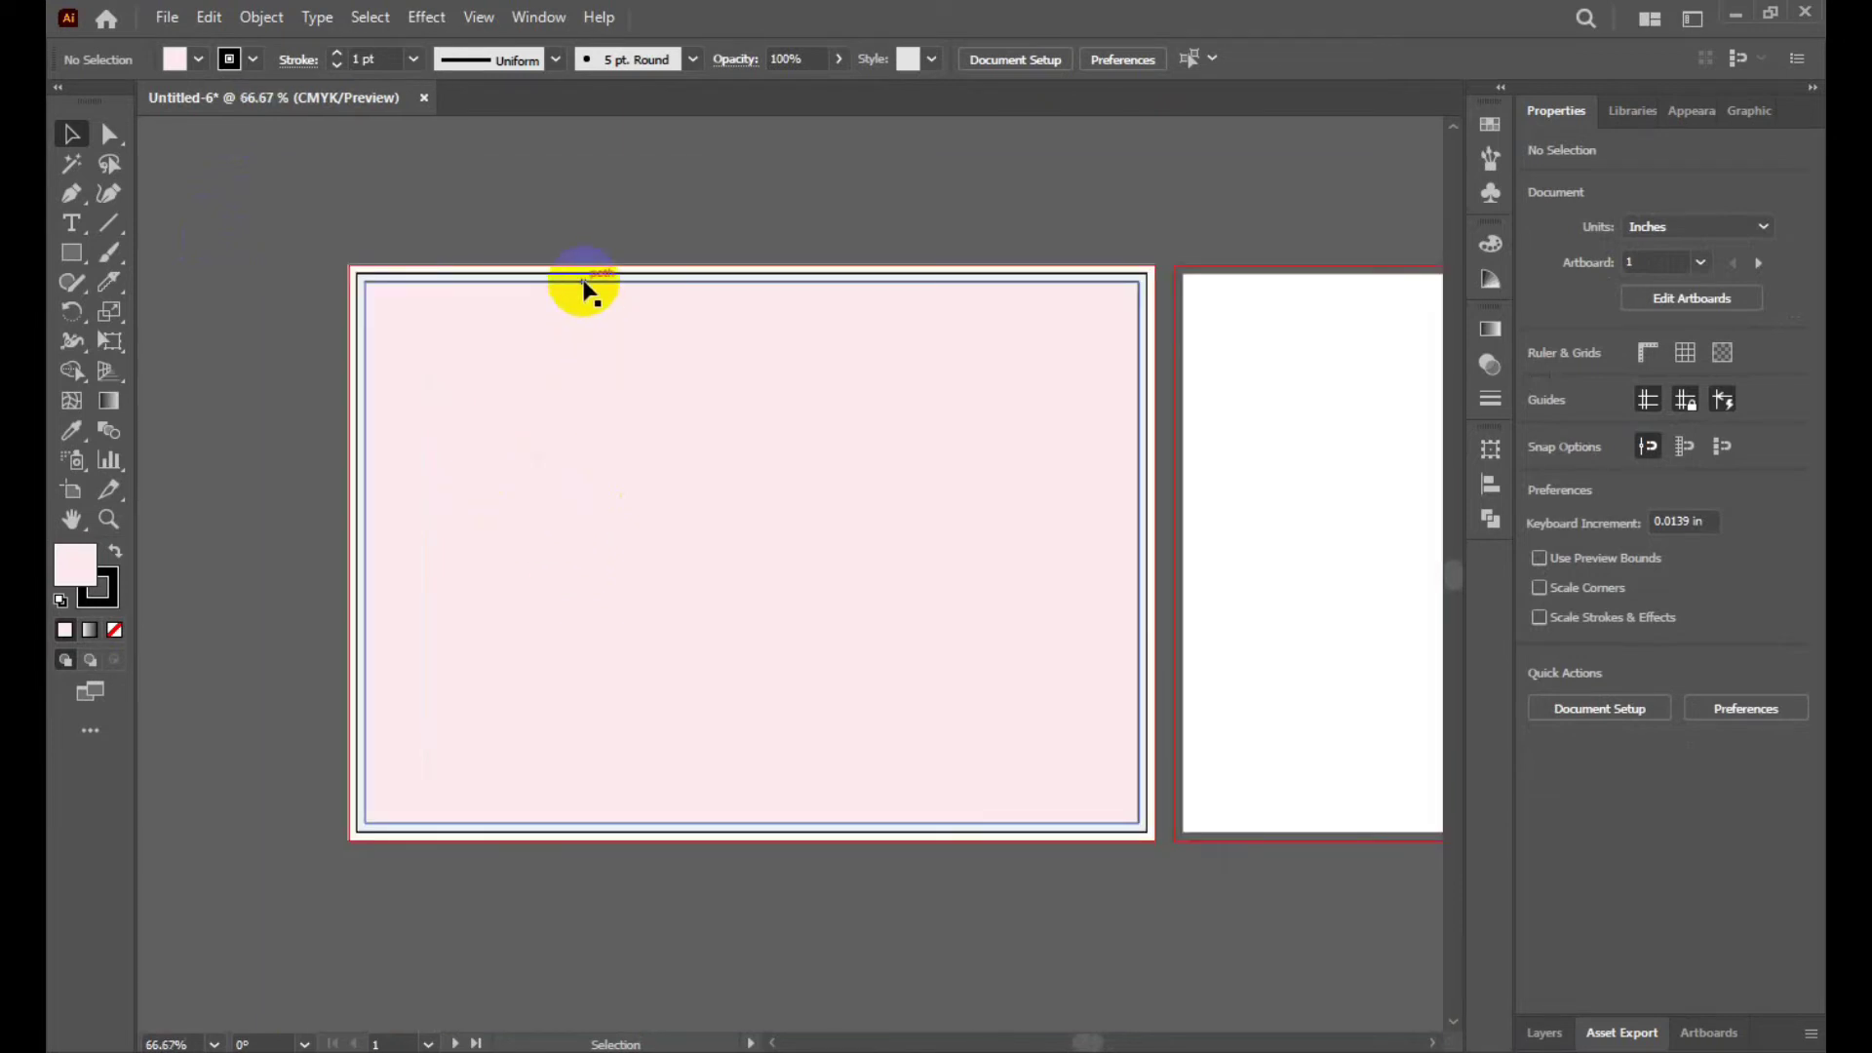
click(585, 285)
Convert the pink inset margin rectangle into guides with Make Guides.
right_click(583, 281)
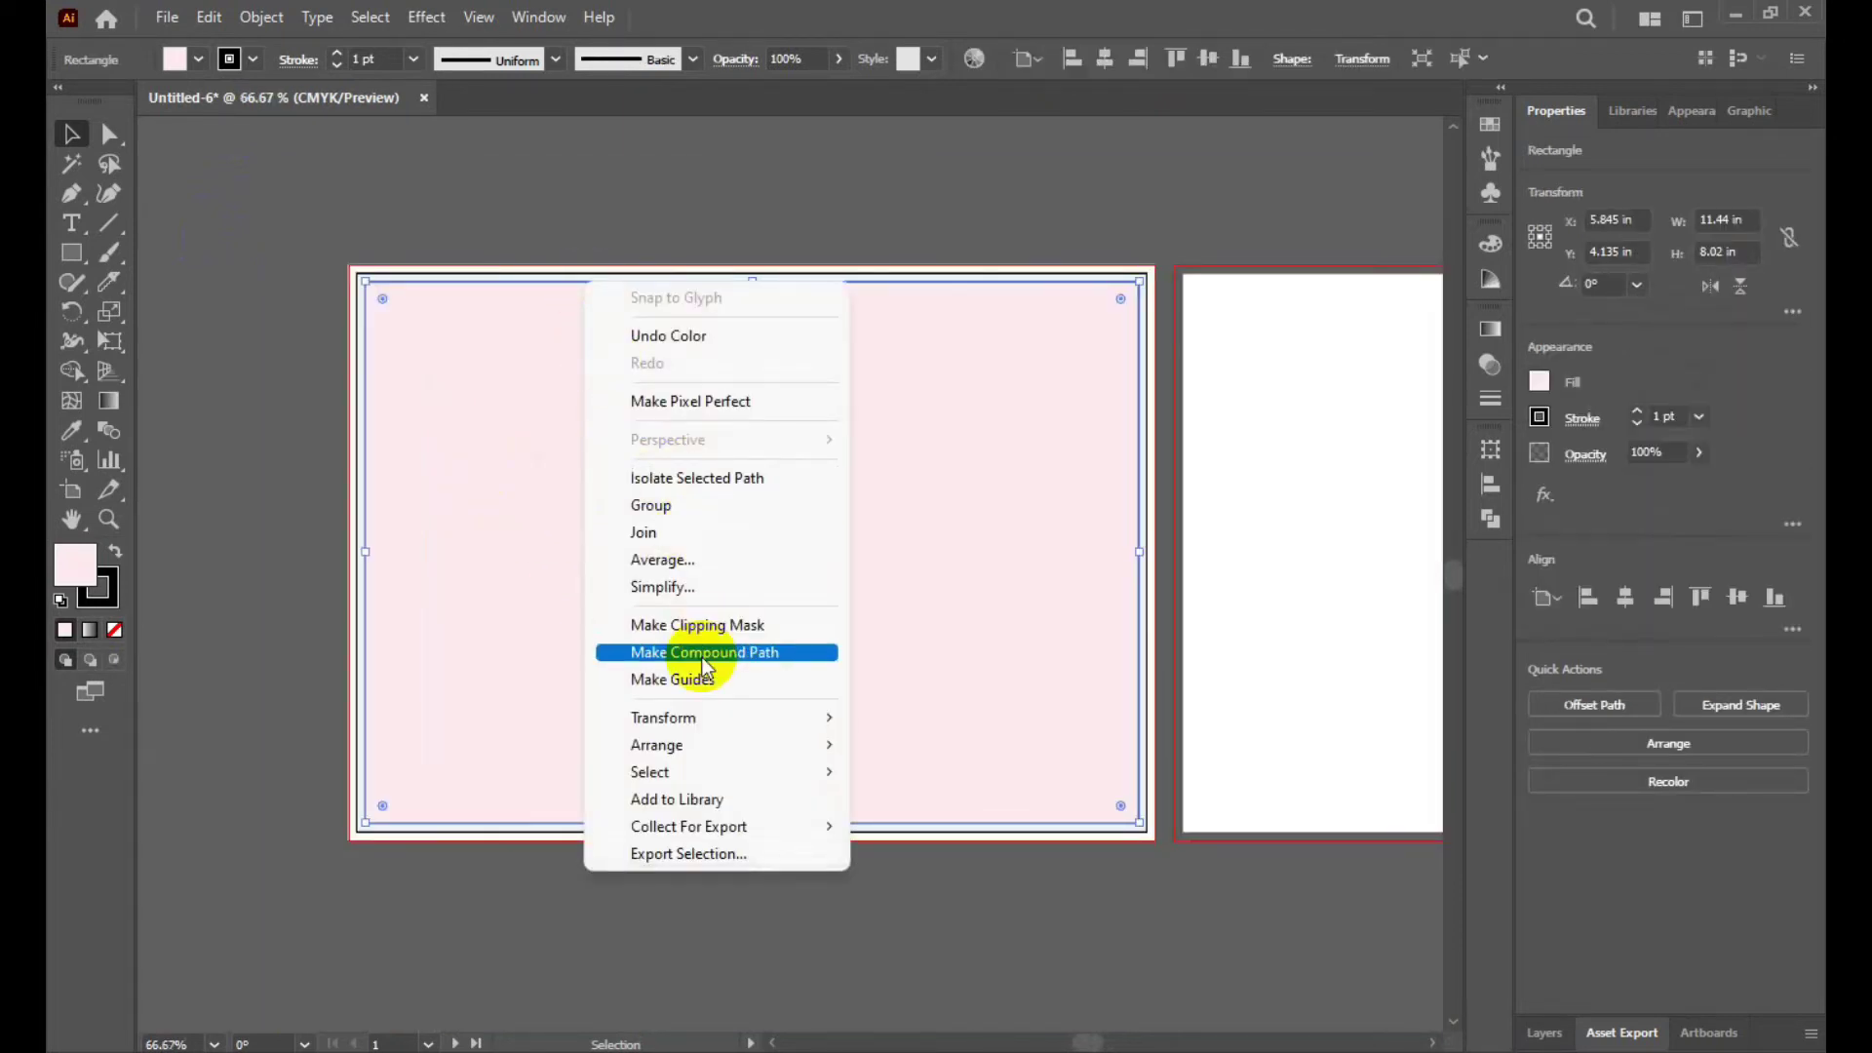
click(728, 680)
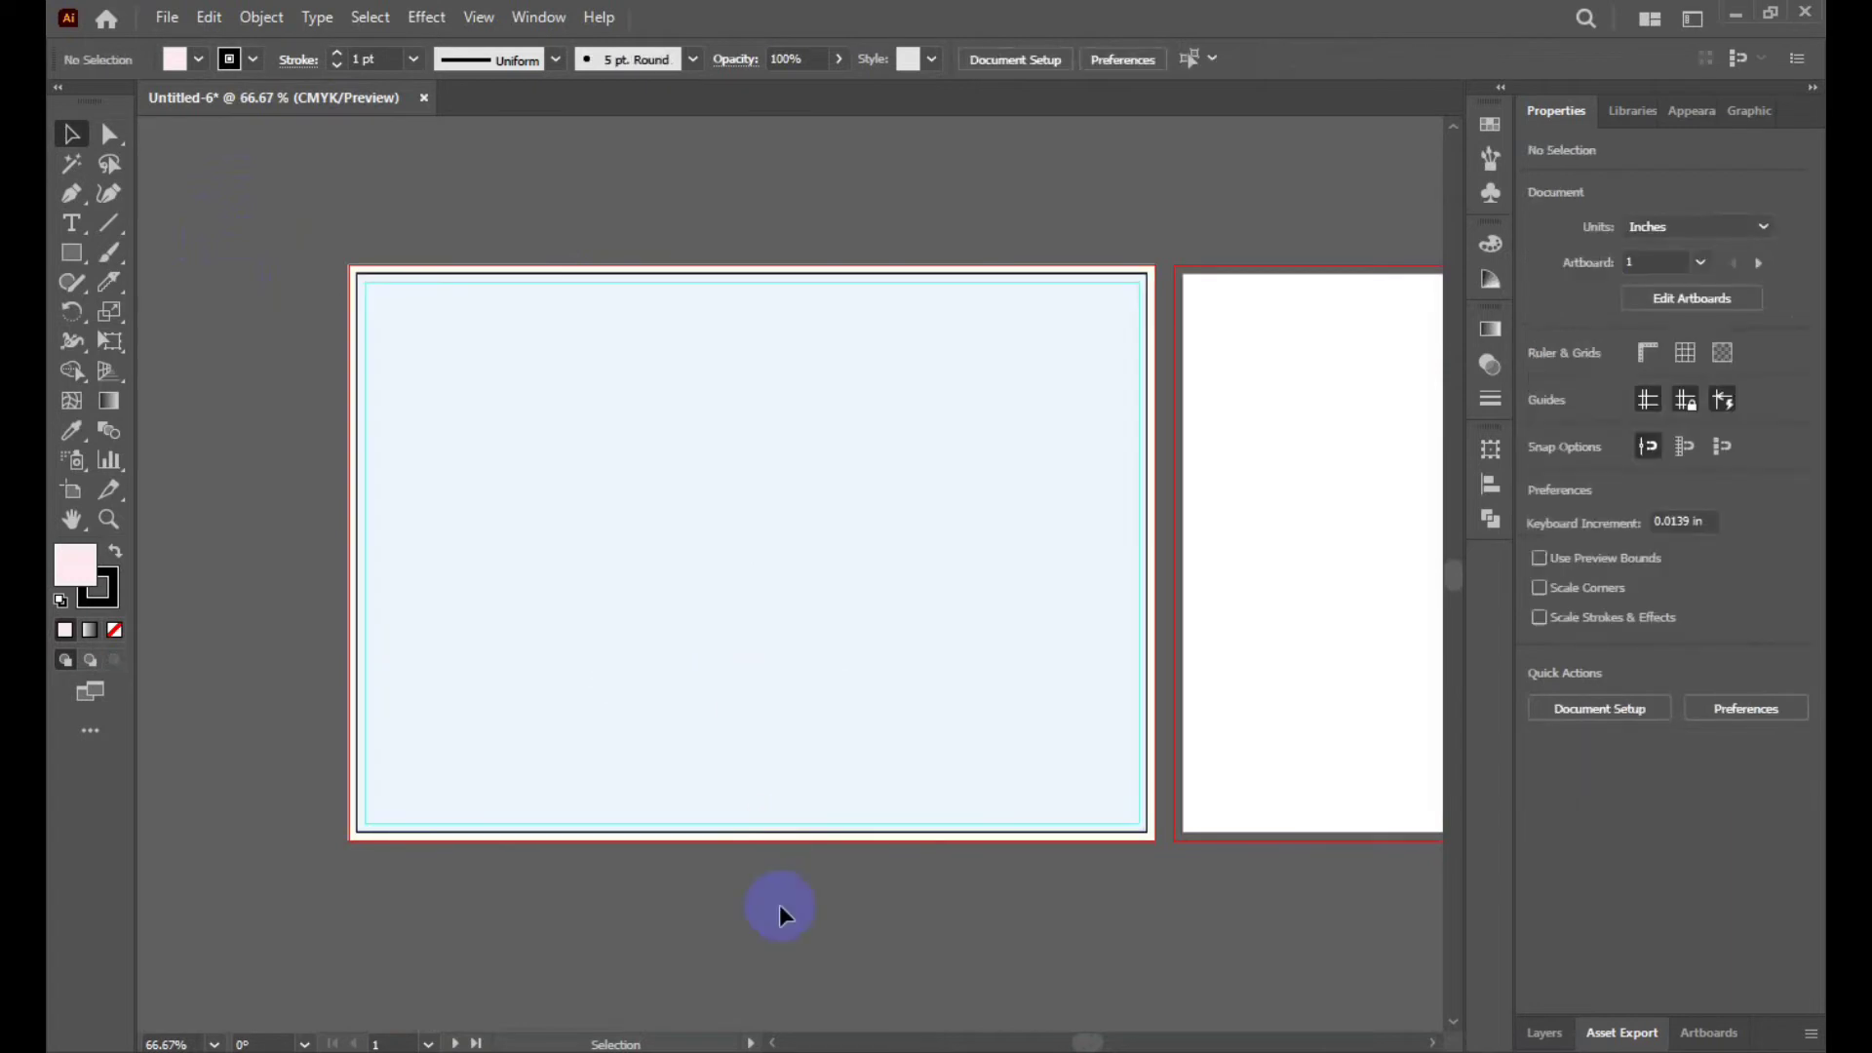
click(797, 531)
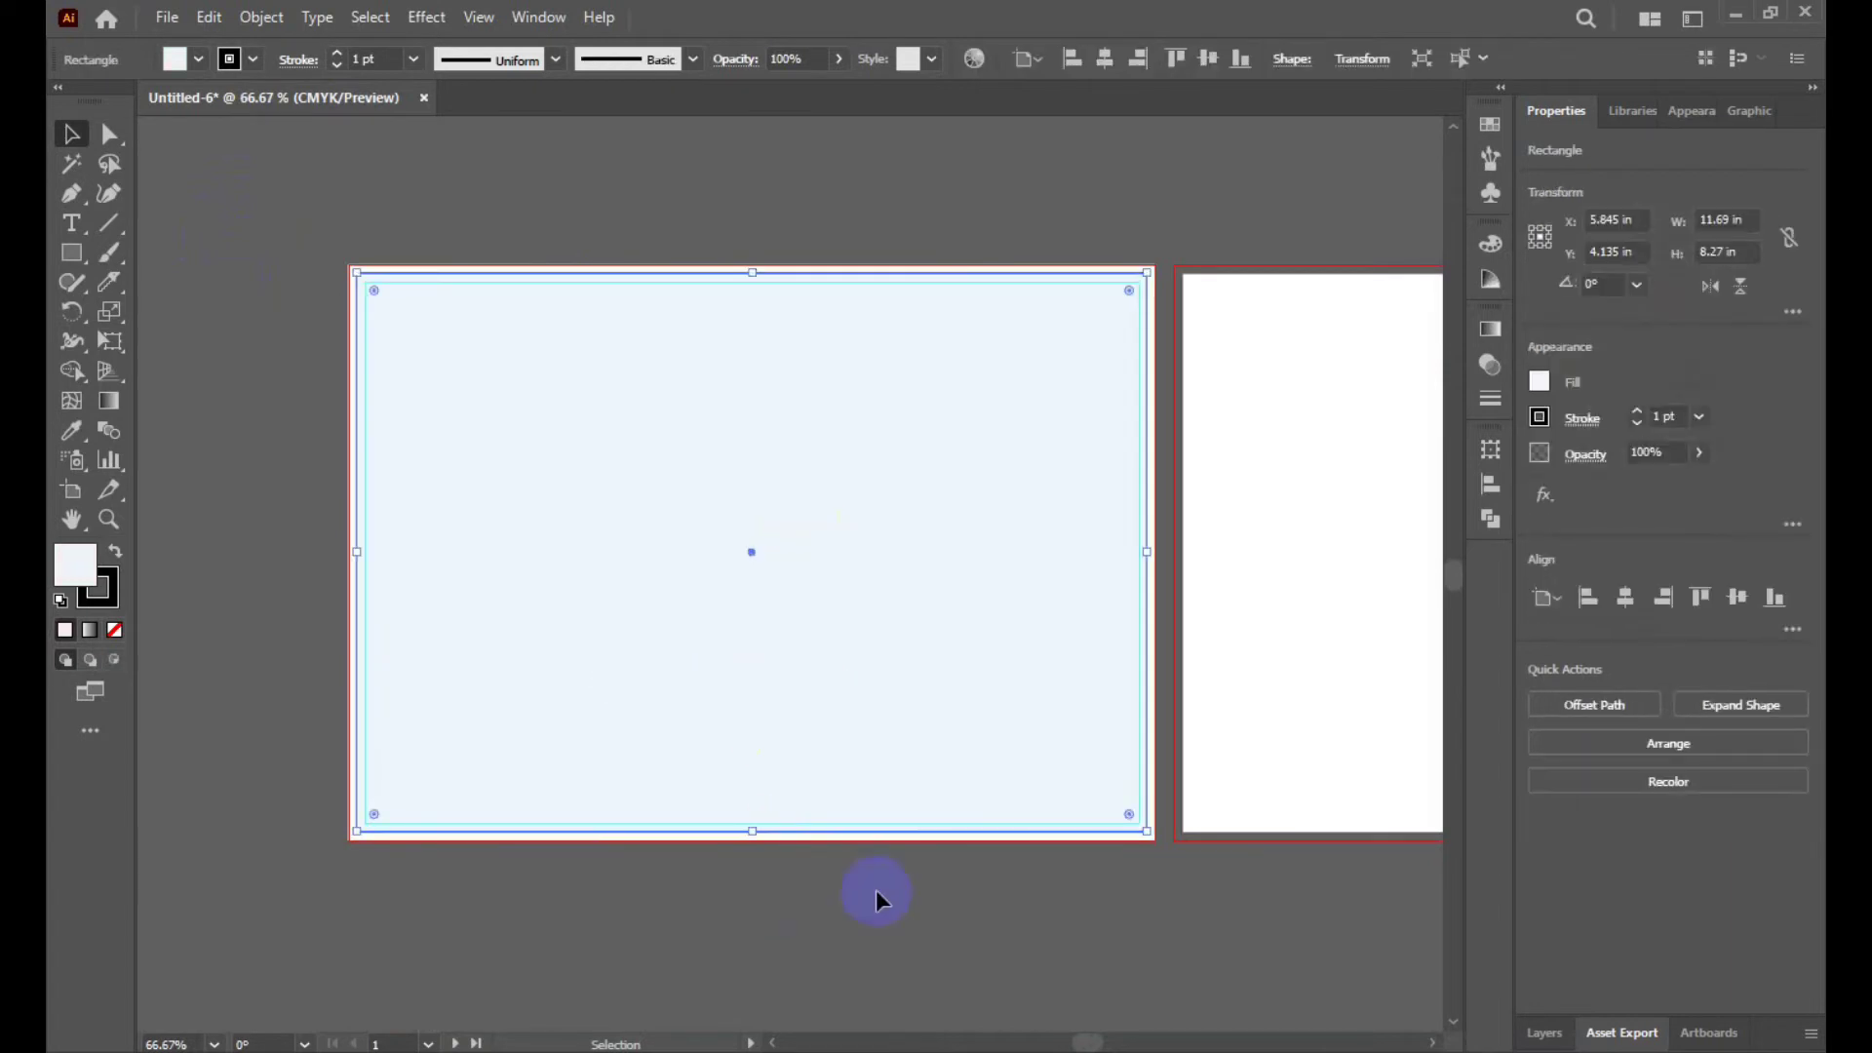
click(866, 936)
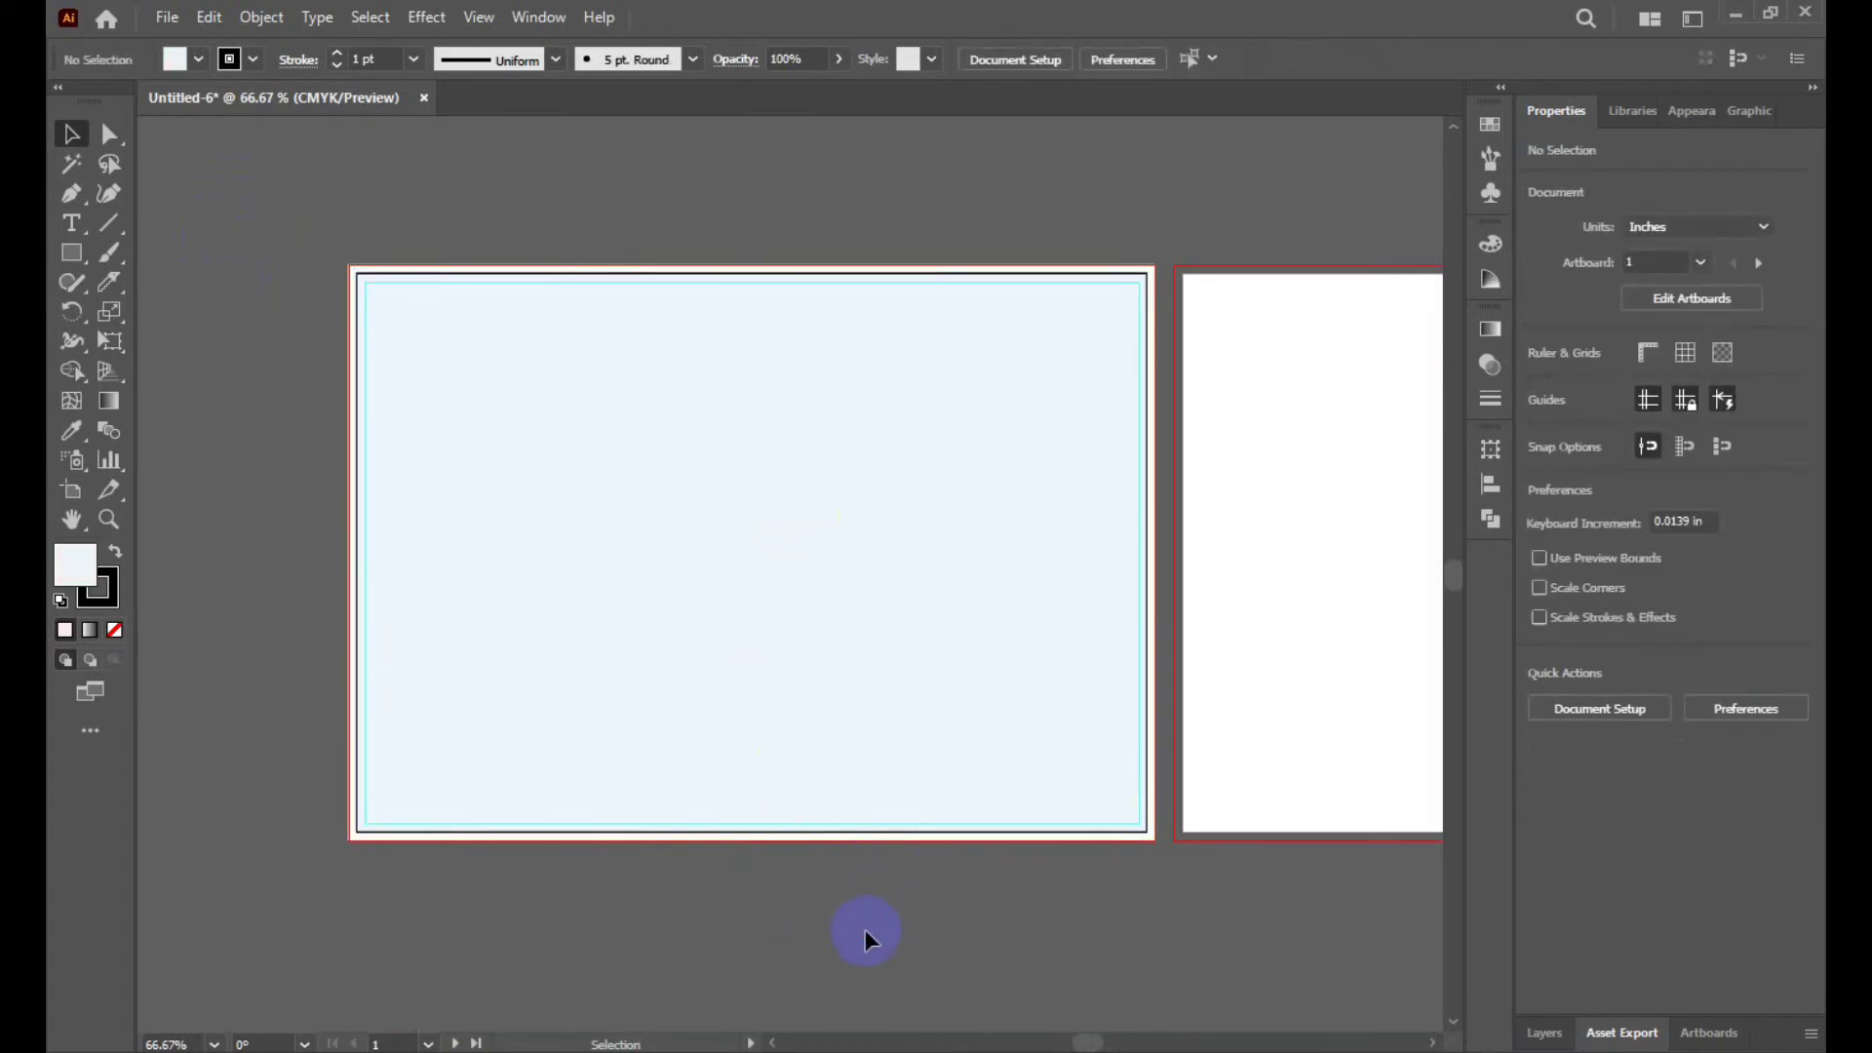
Show the rulers and place horizontal guides along the artboards' top edge.
key(ctrl+r)
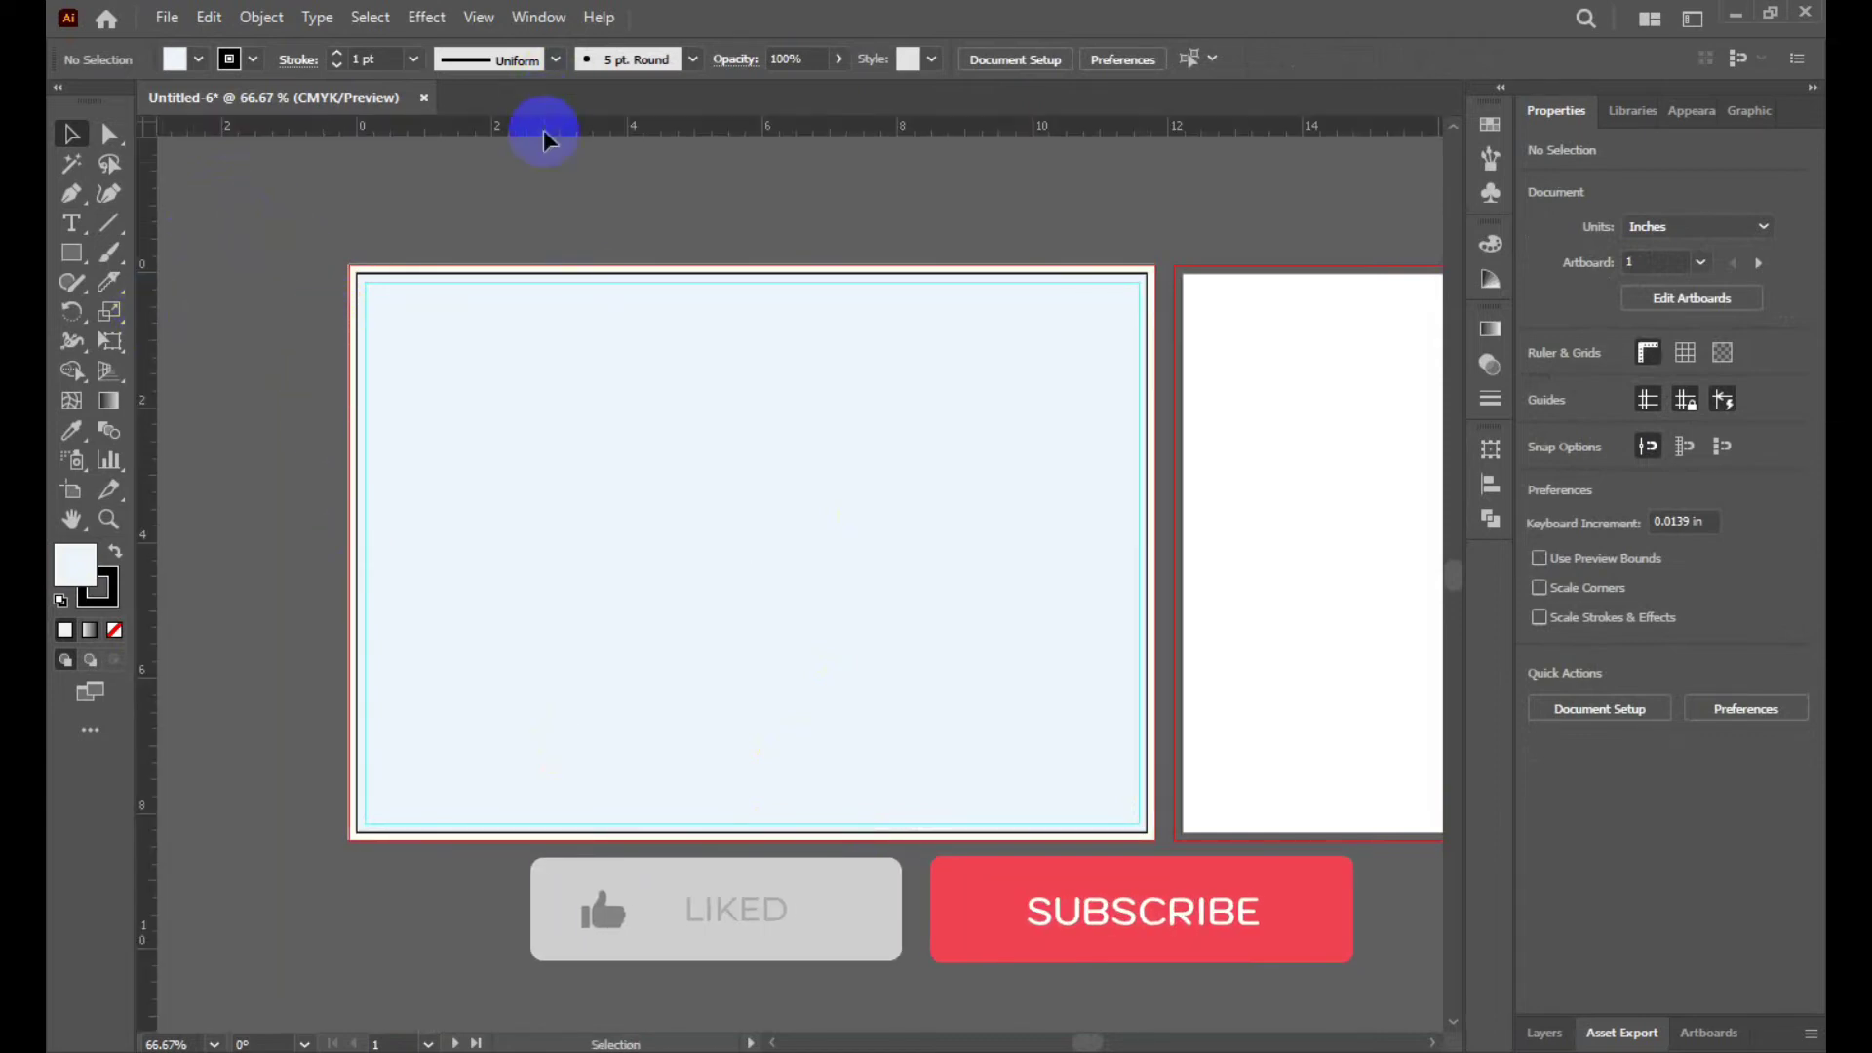
drag(545, 131, 569, 263)
scroll(623, 140, up, 2)
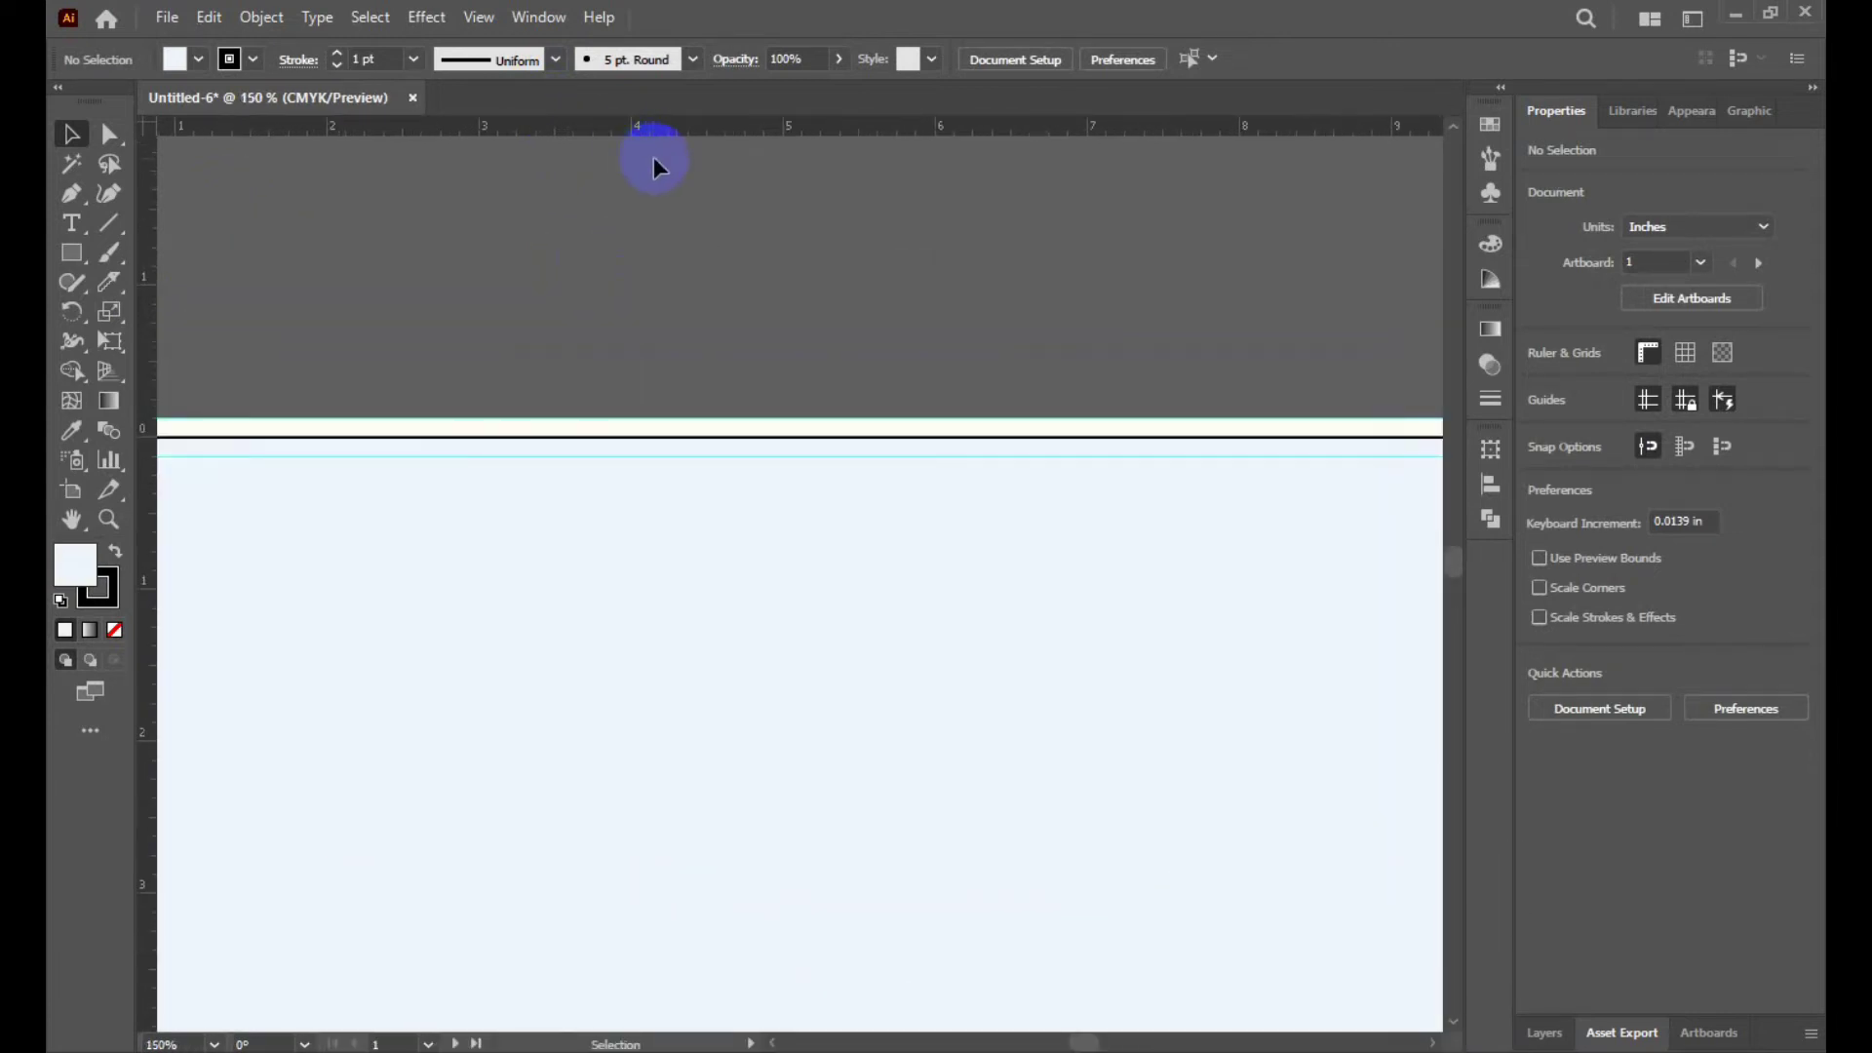
scroll(676, 146, down, 1)
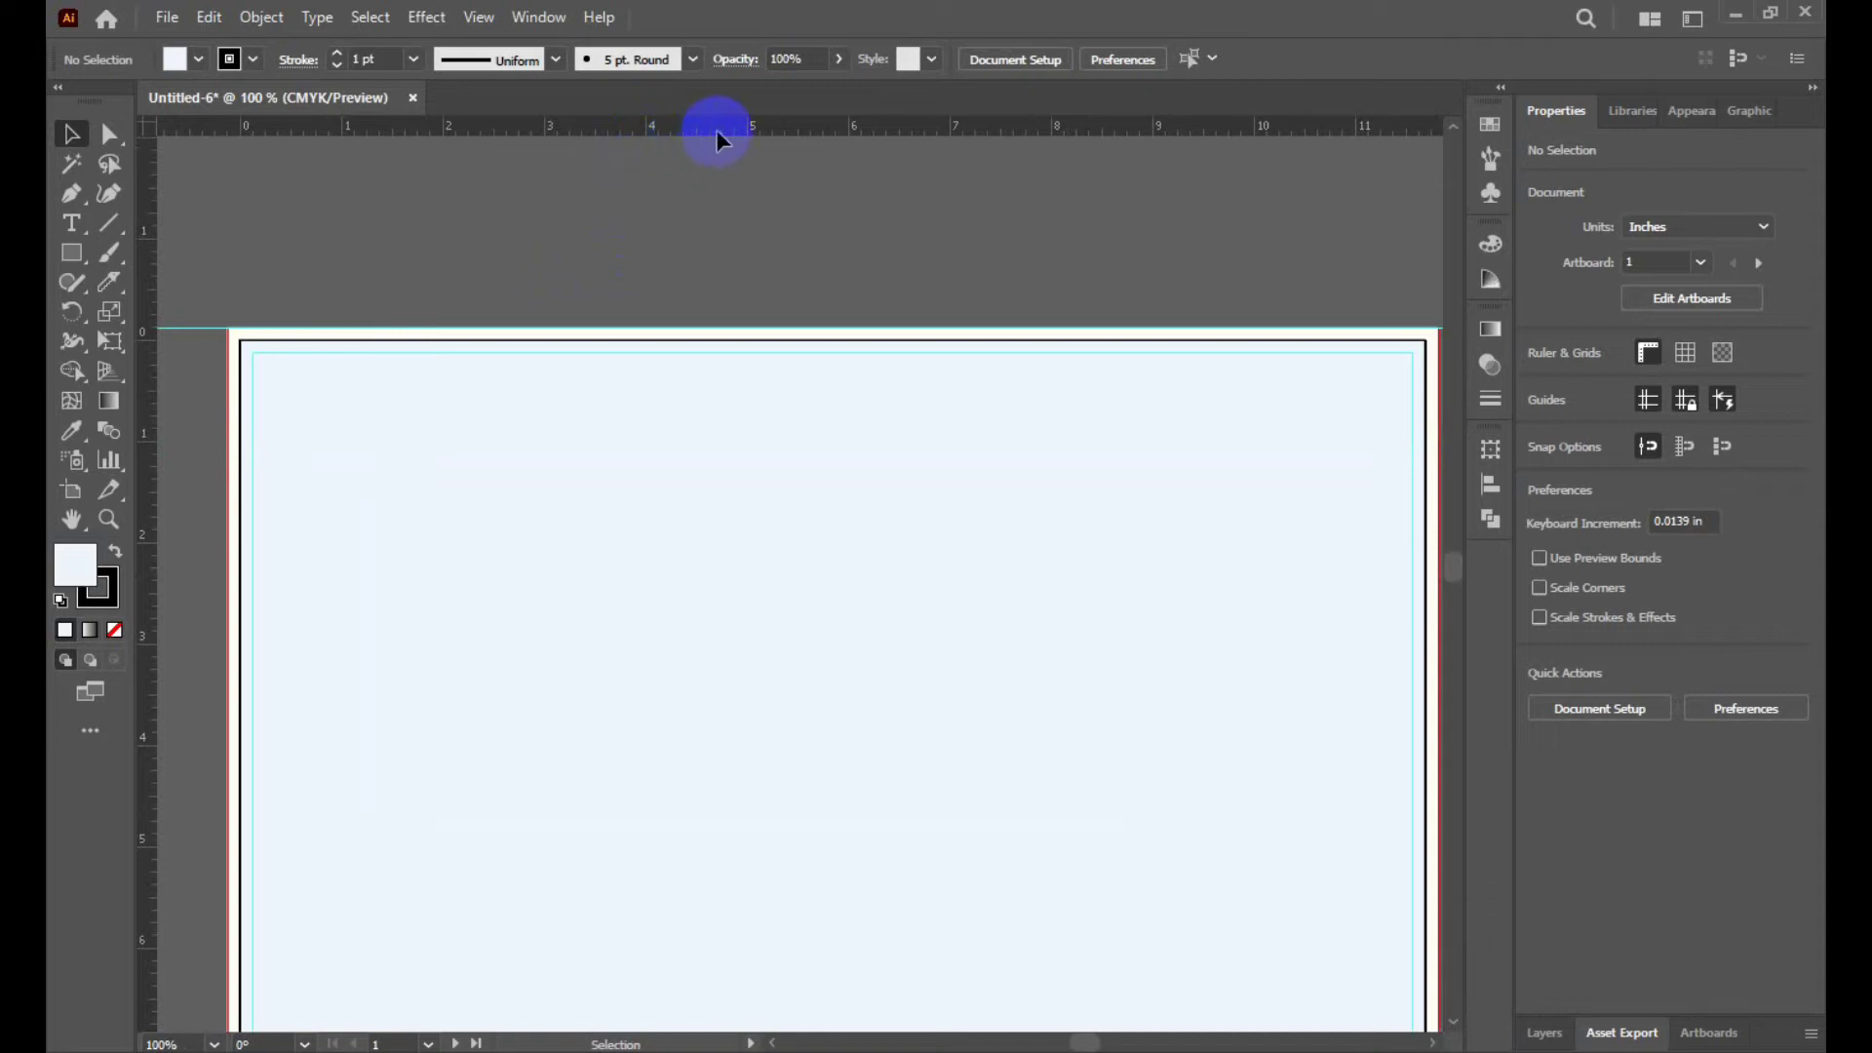
drag(717, 137, 718, 343)
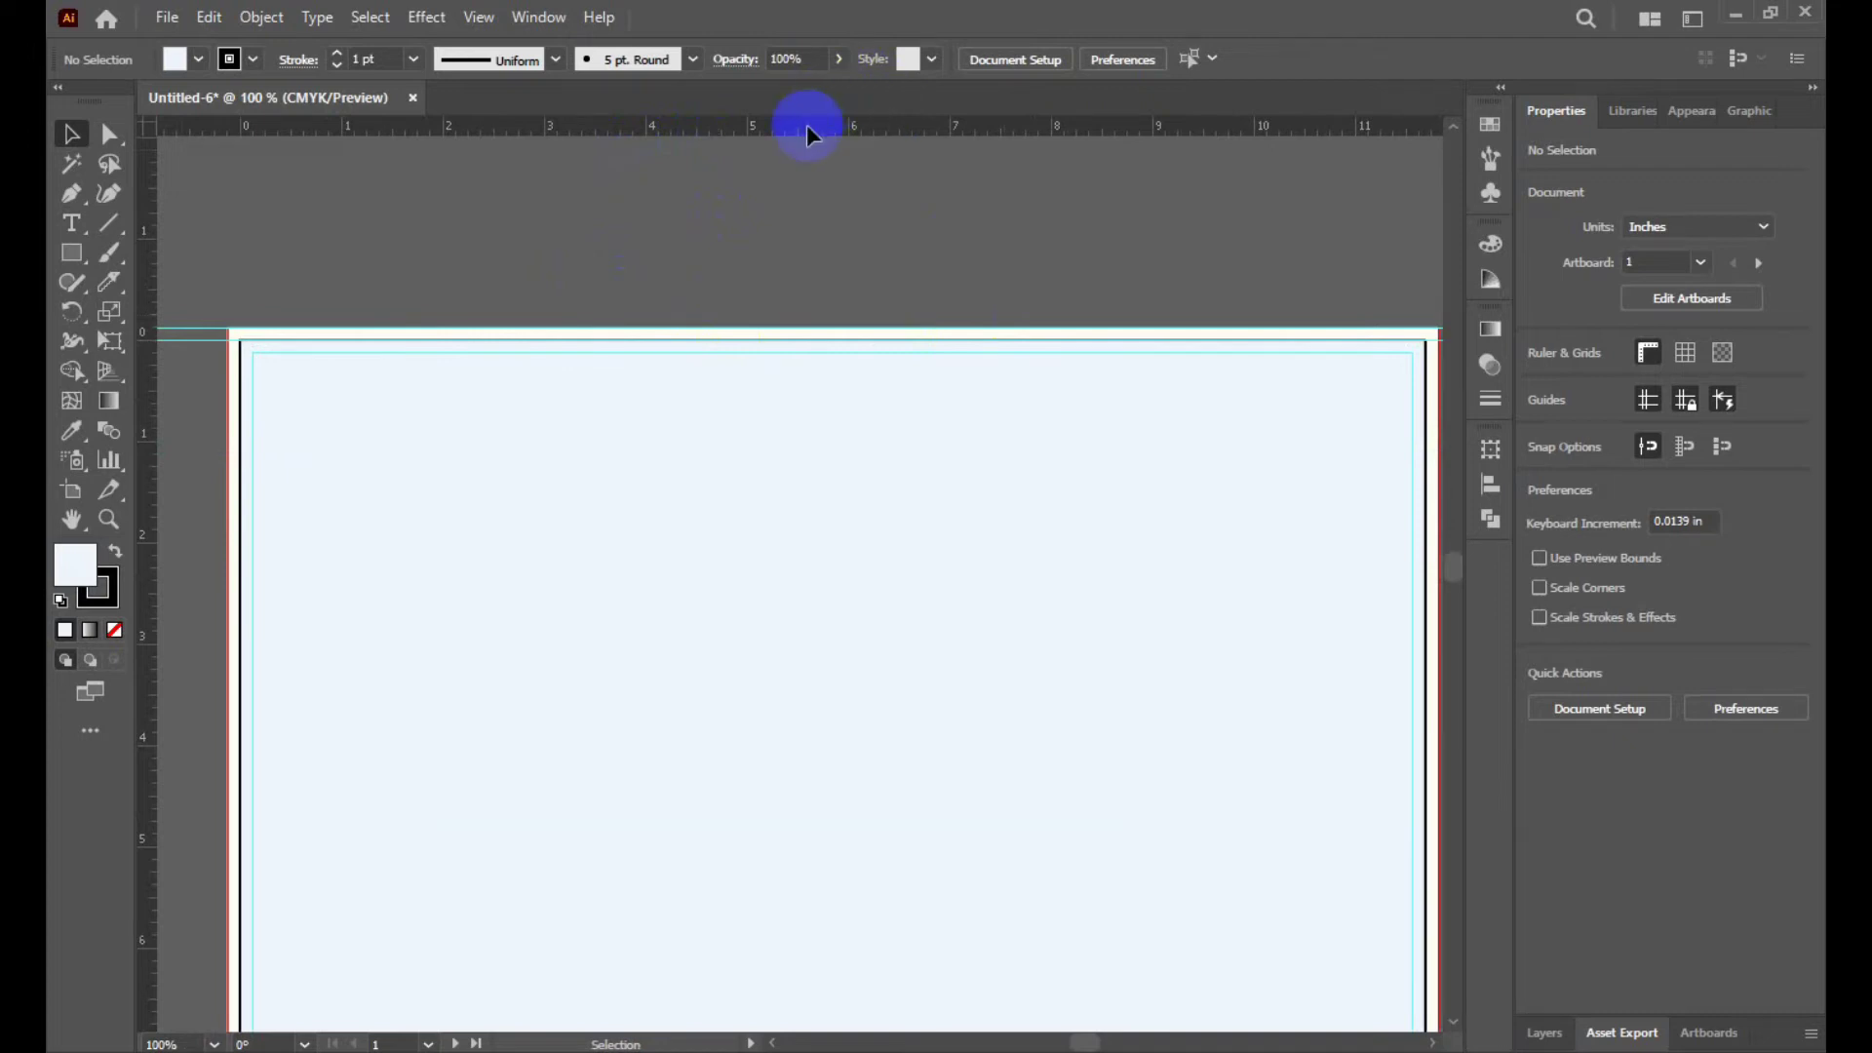
drag(806, 125, 815, 350)
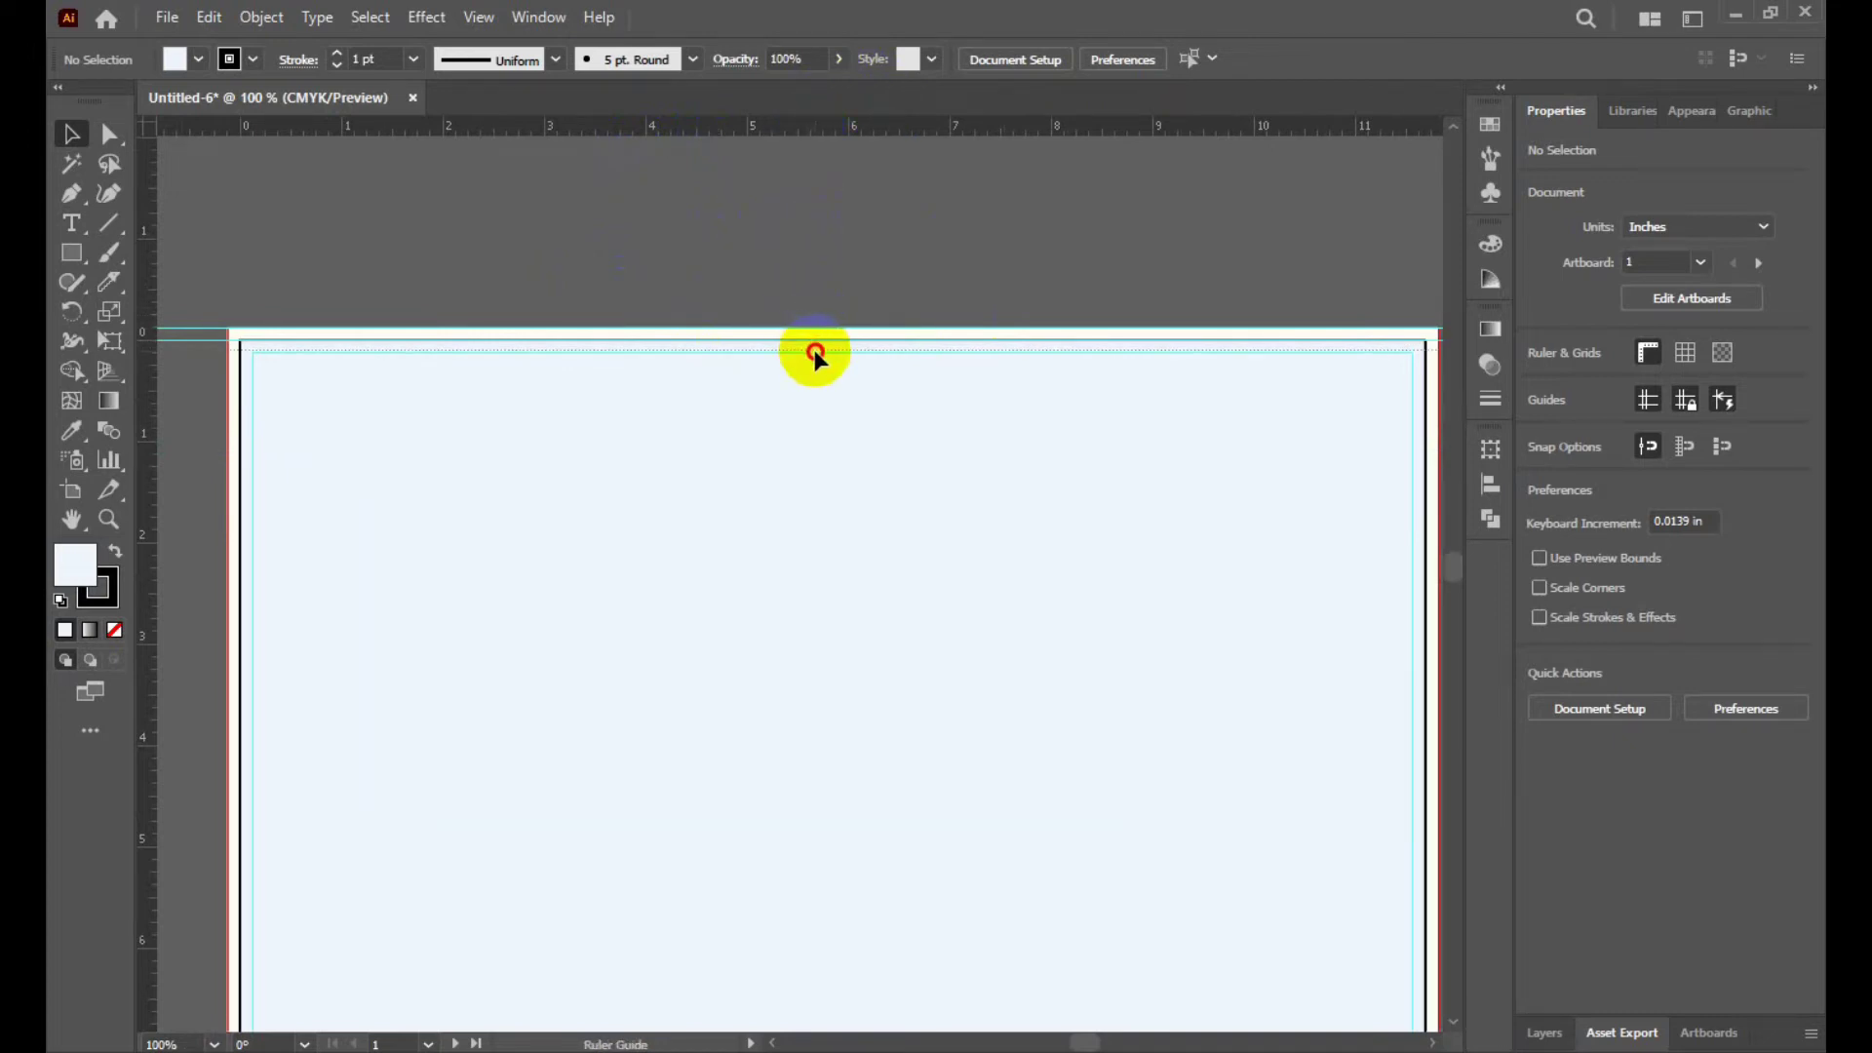
drag(815, 349, 816, 350)
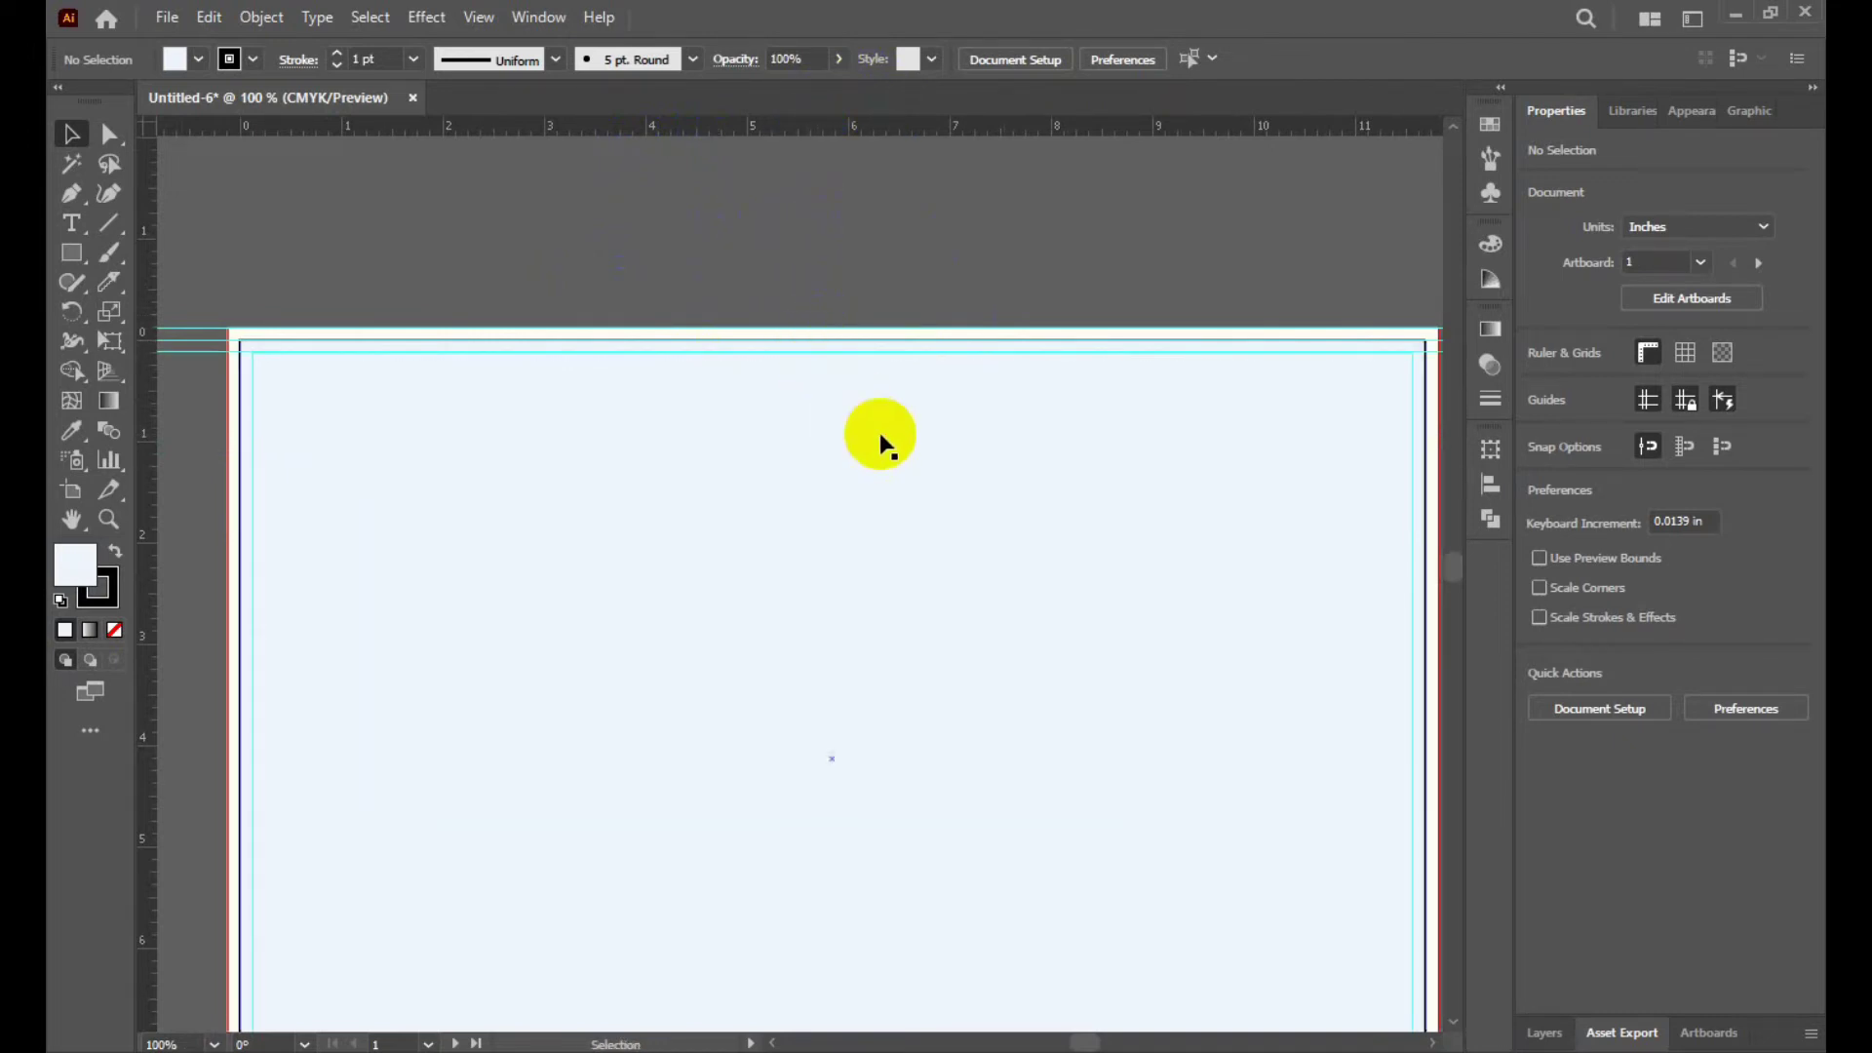
Add several horizontal guides below the artboards and select the background rectangle.
alt+scroll(869, 384, down, 3)
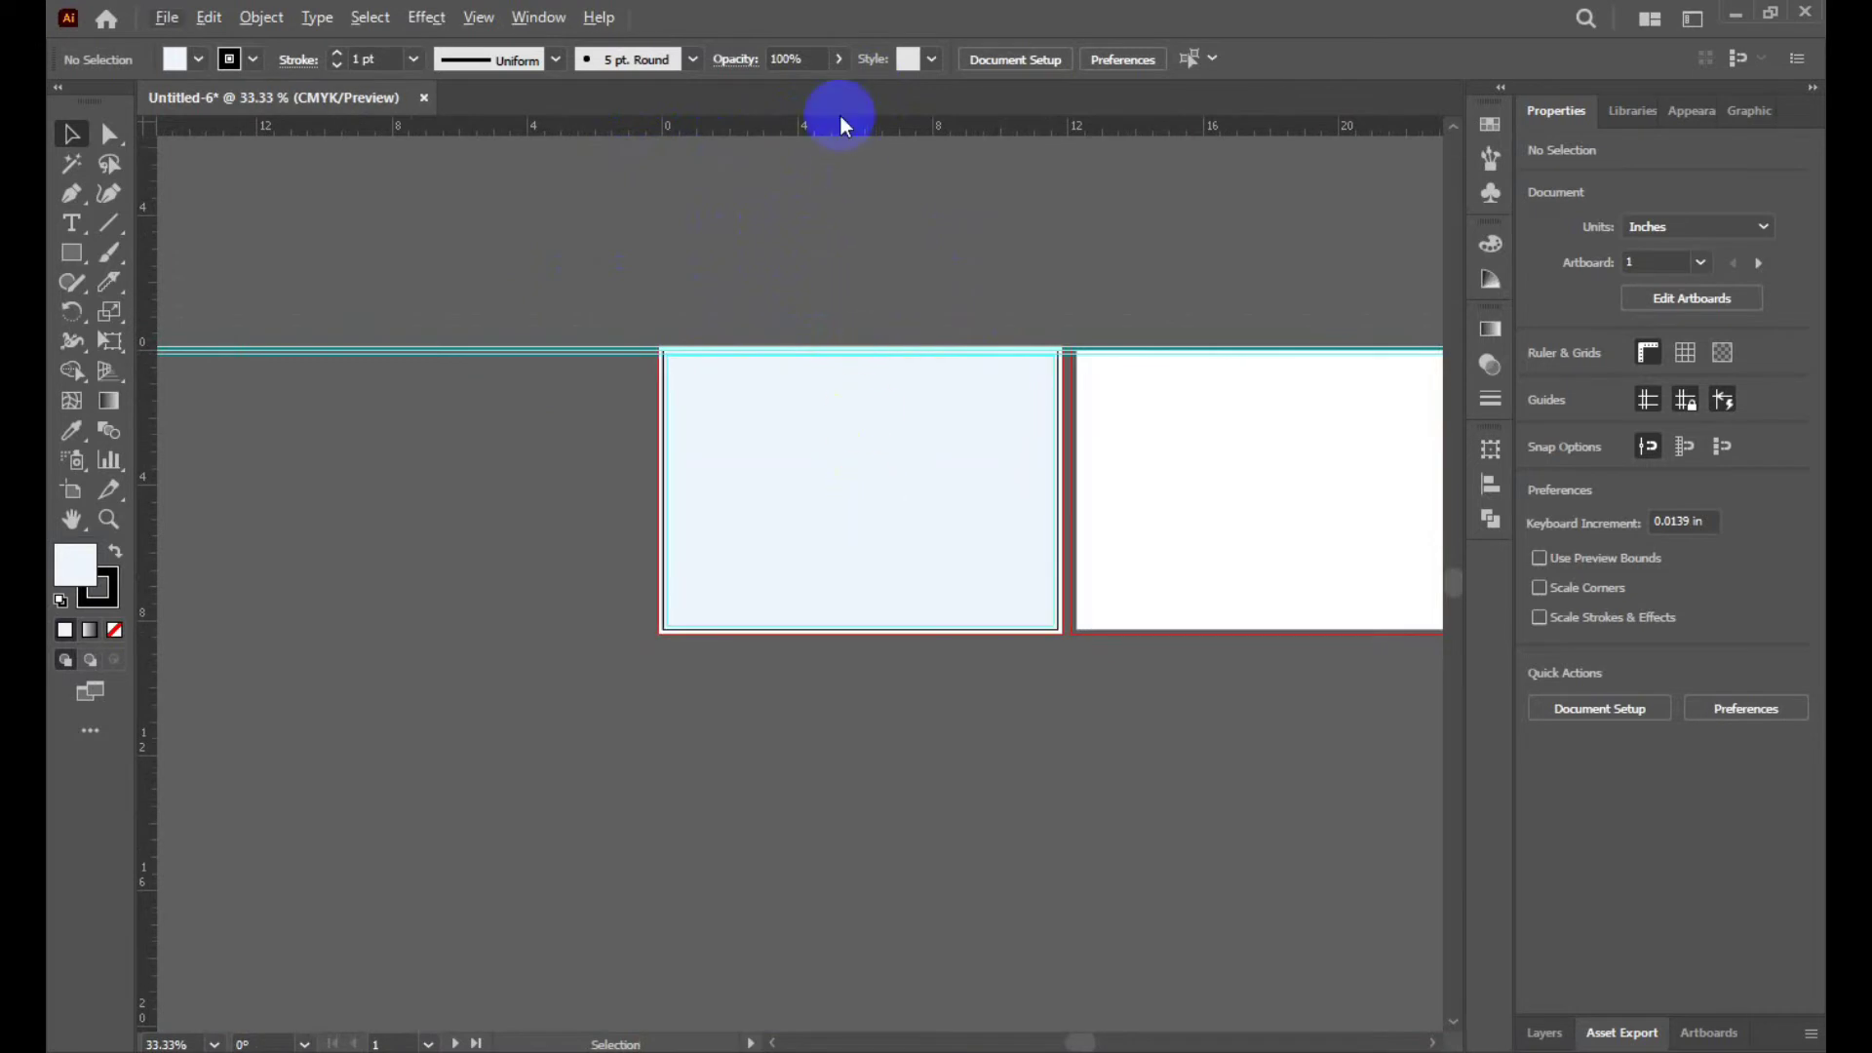
drag(851, 800, 852, 799)
drag(829, 135, 846, 689)
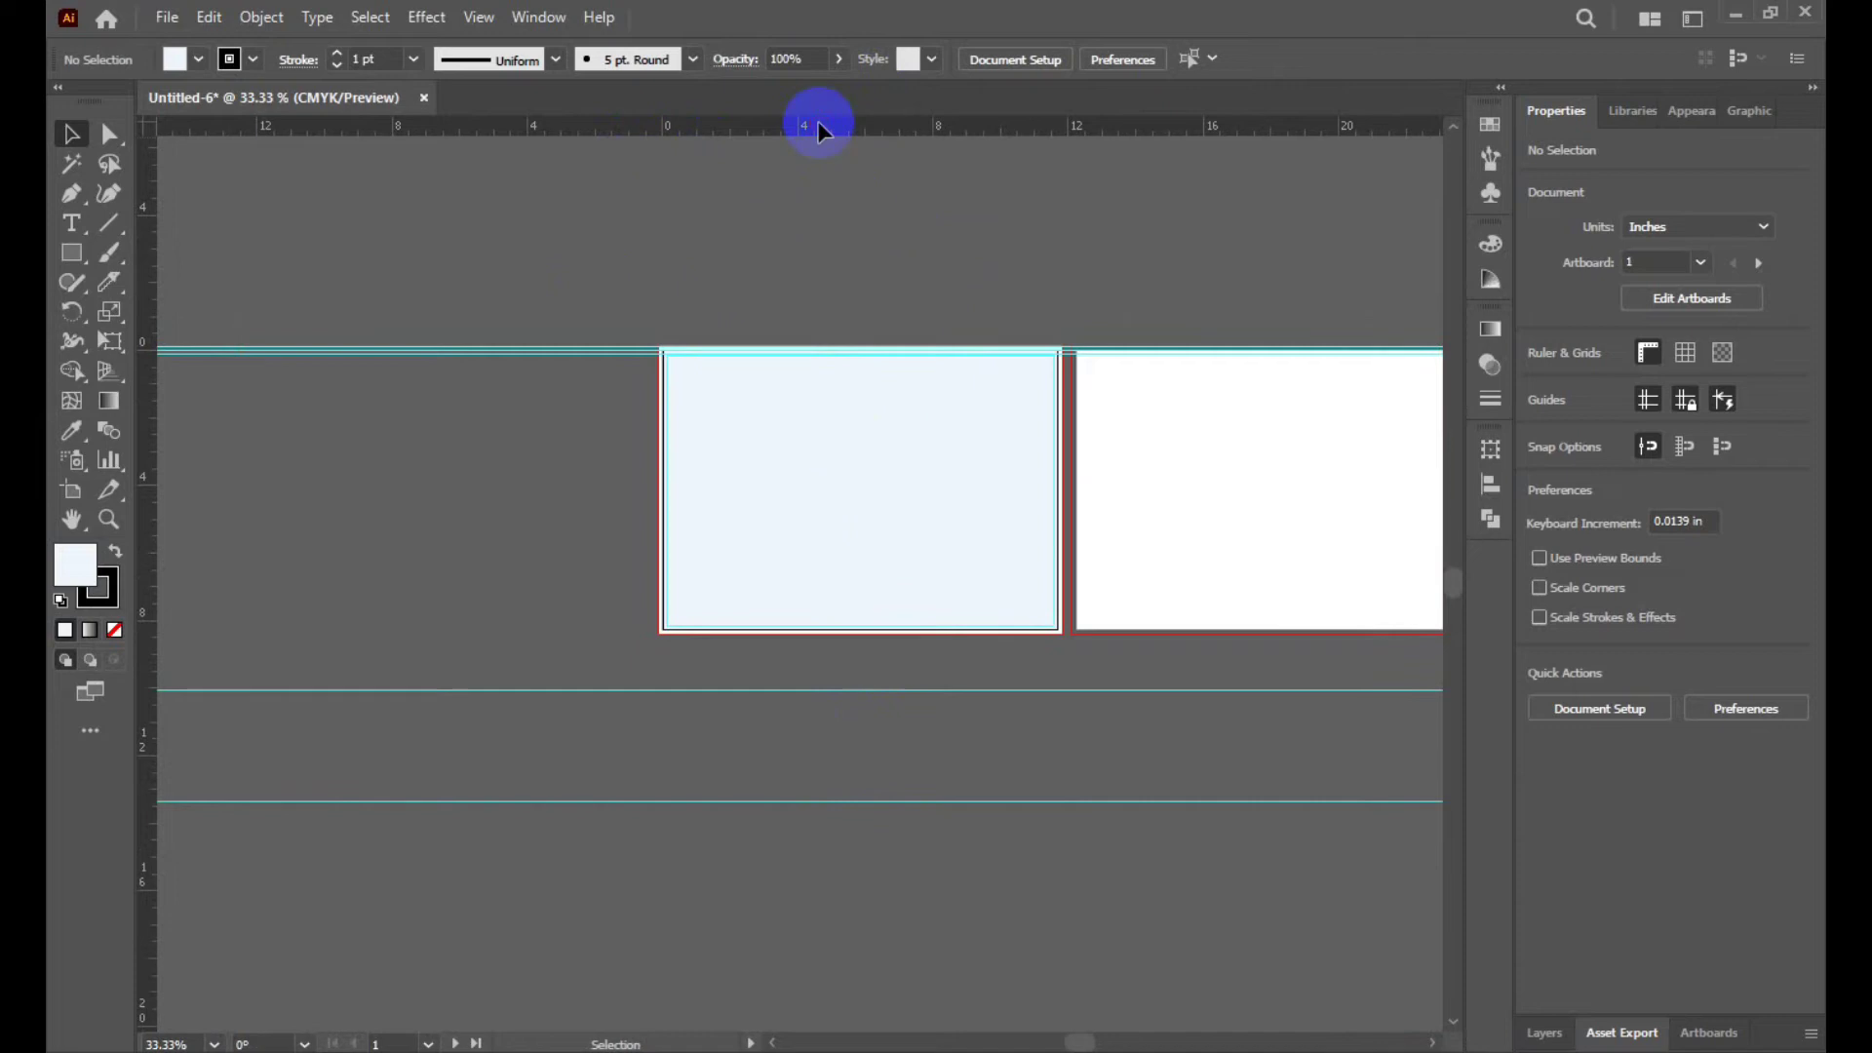
drag(817, 121, 848, 651)
alt+scroll(868, 667, up, 1)
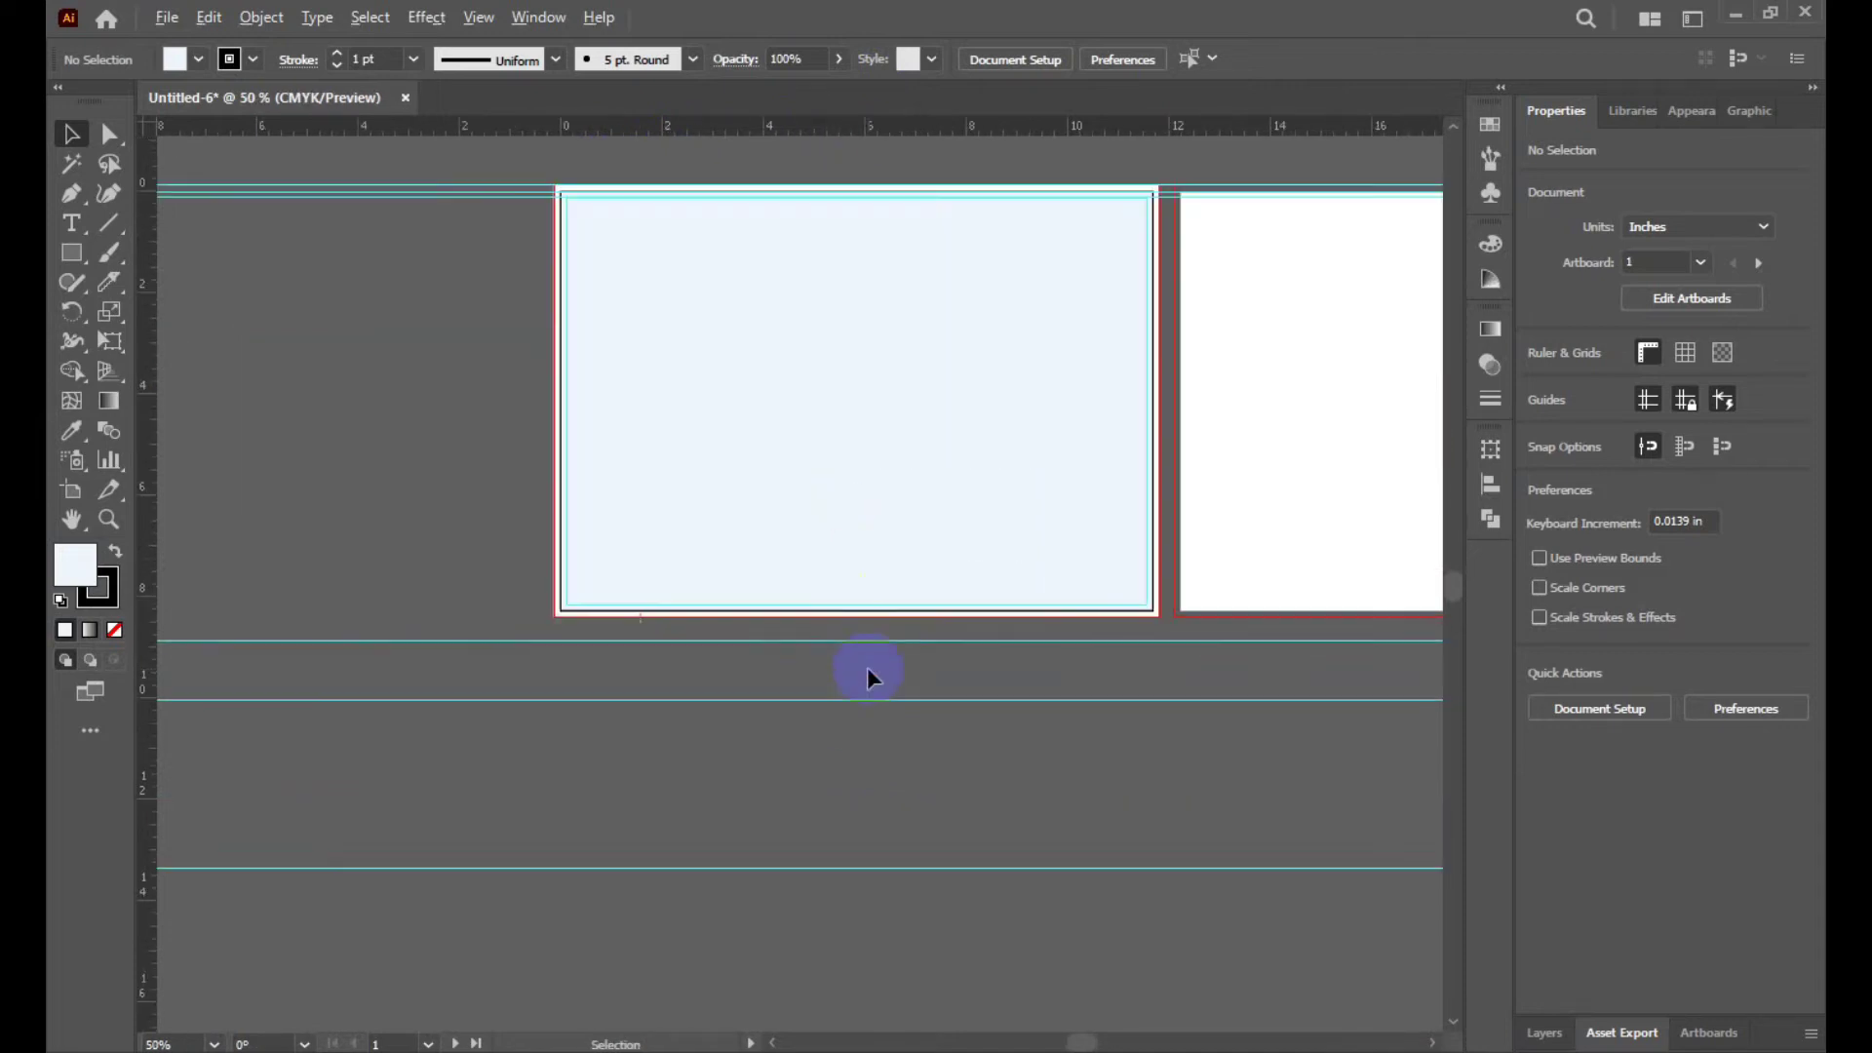
alt+scroll(868, 667, up, 2)
click(711, 543)
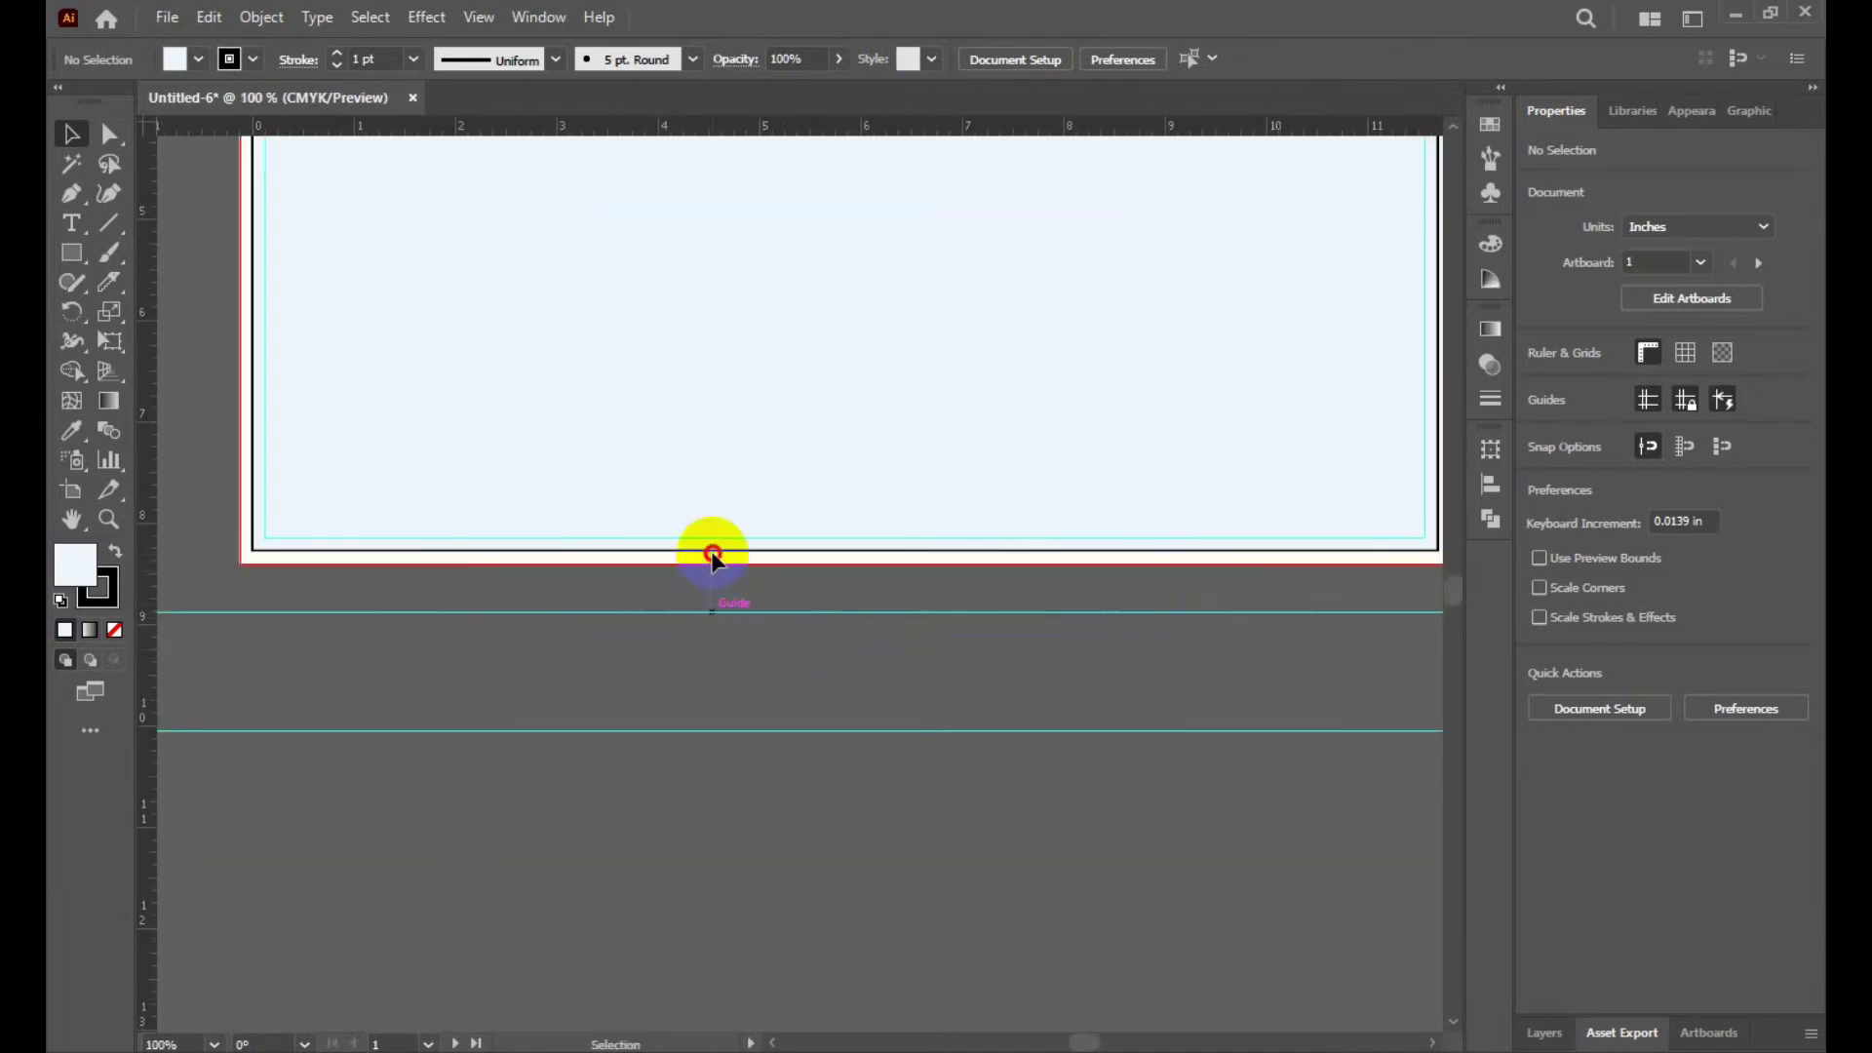
click(646, 556)
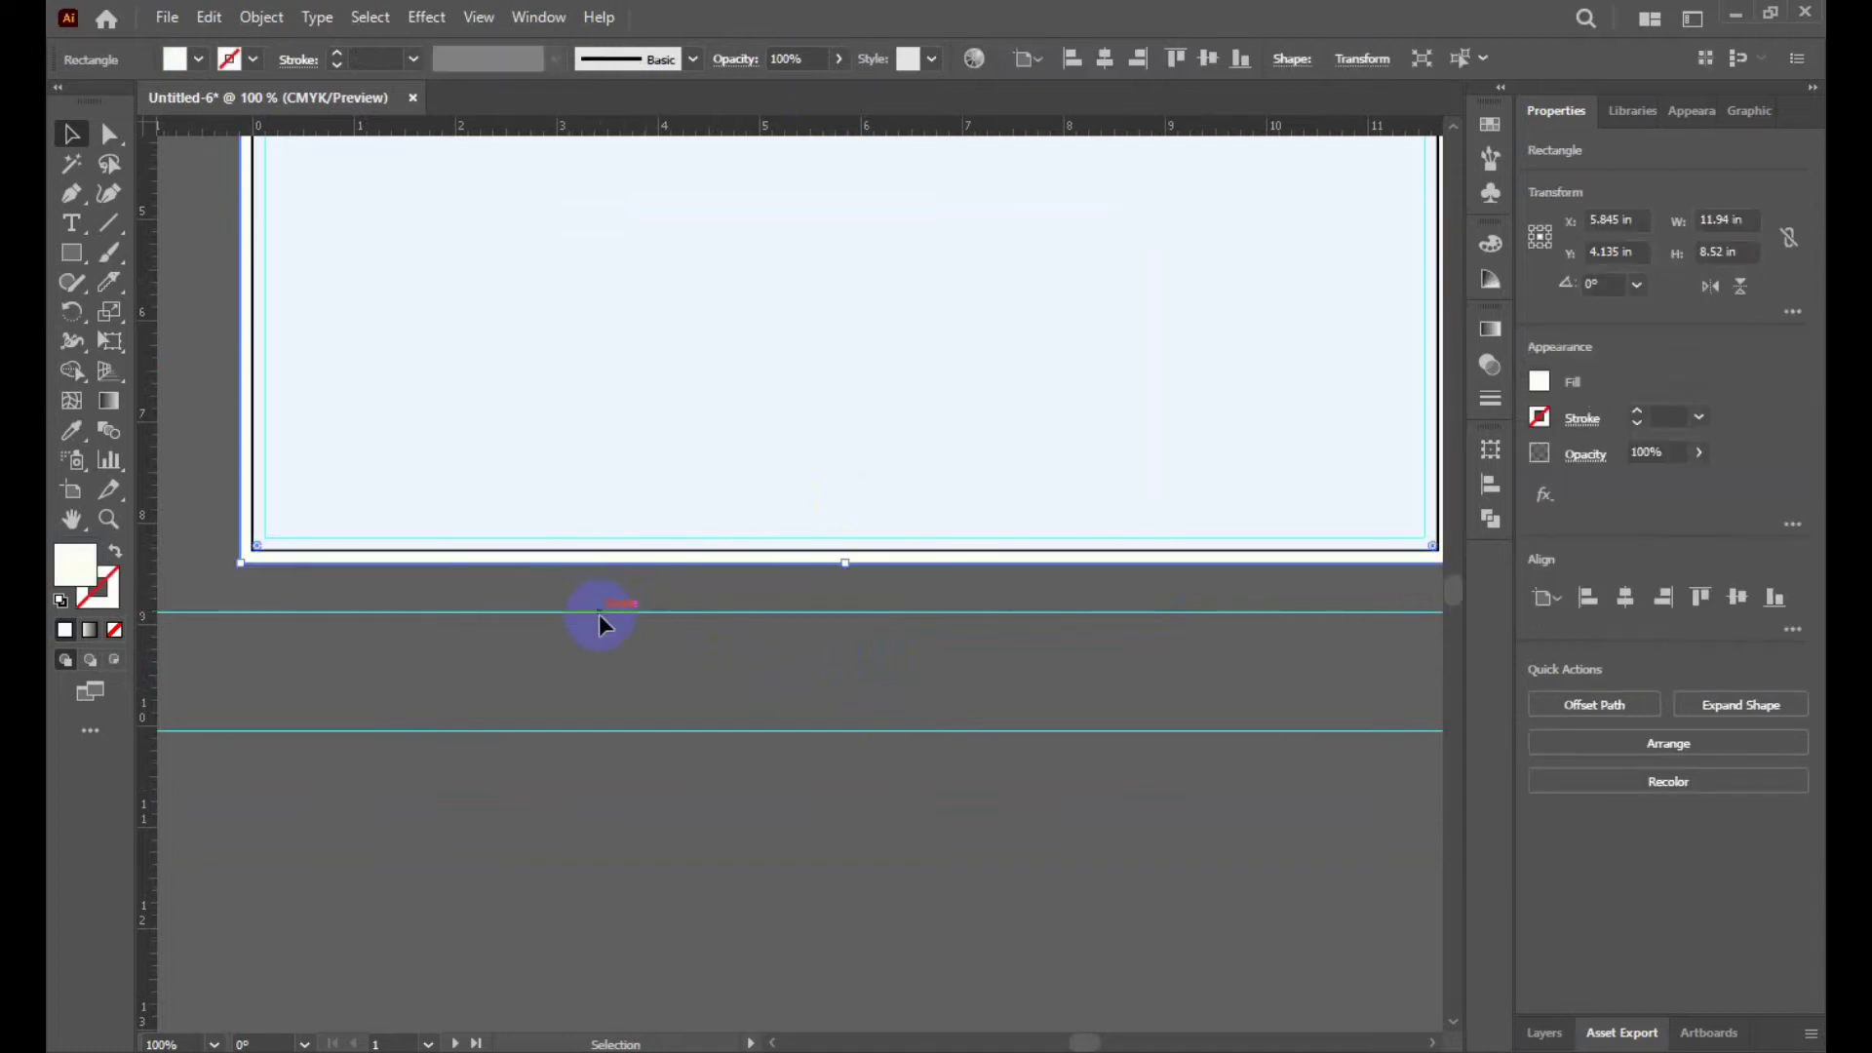
click(601, 616)
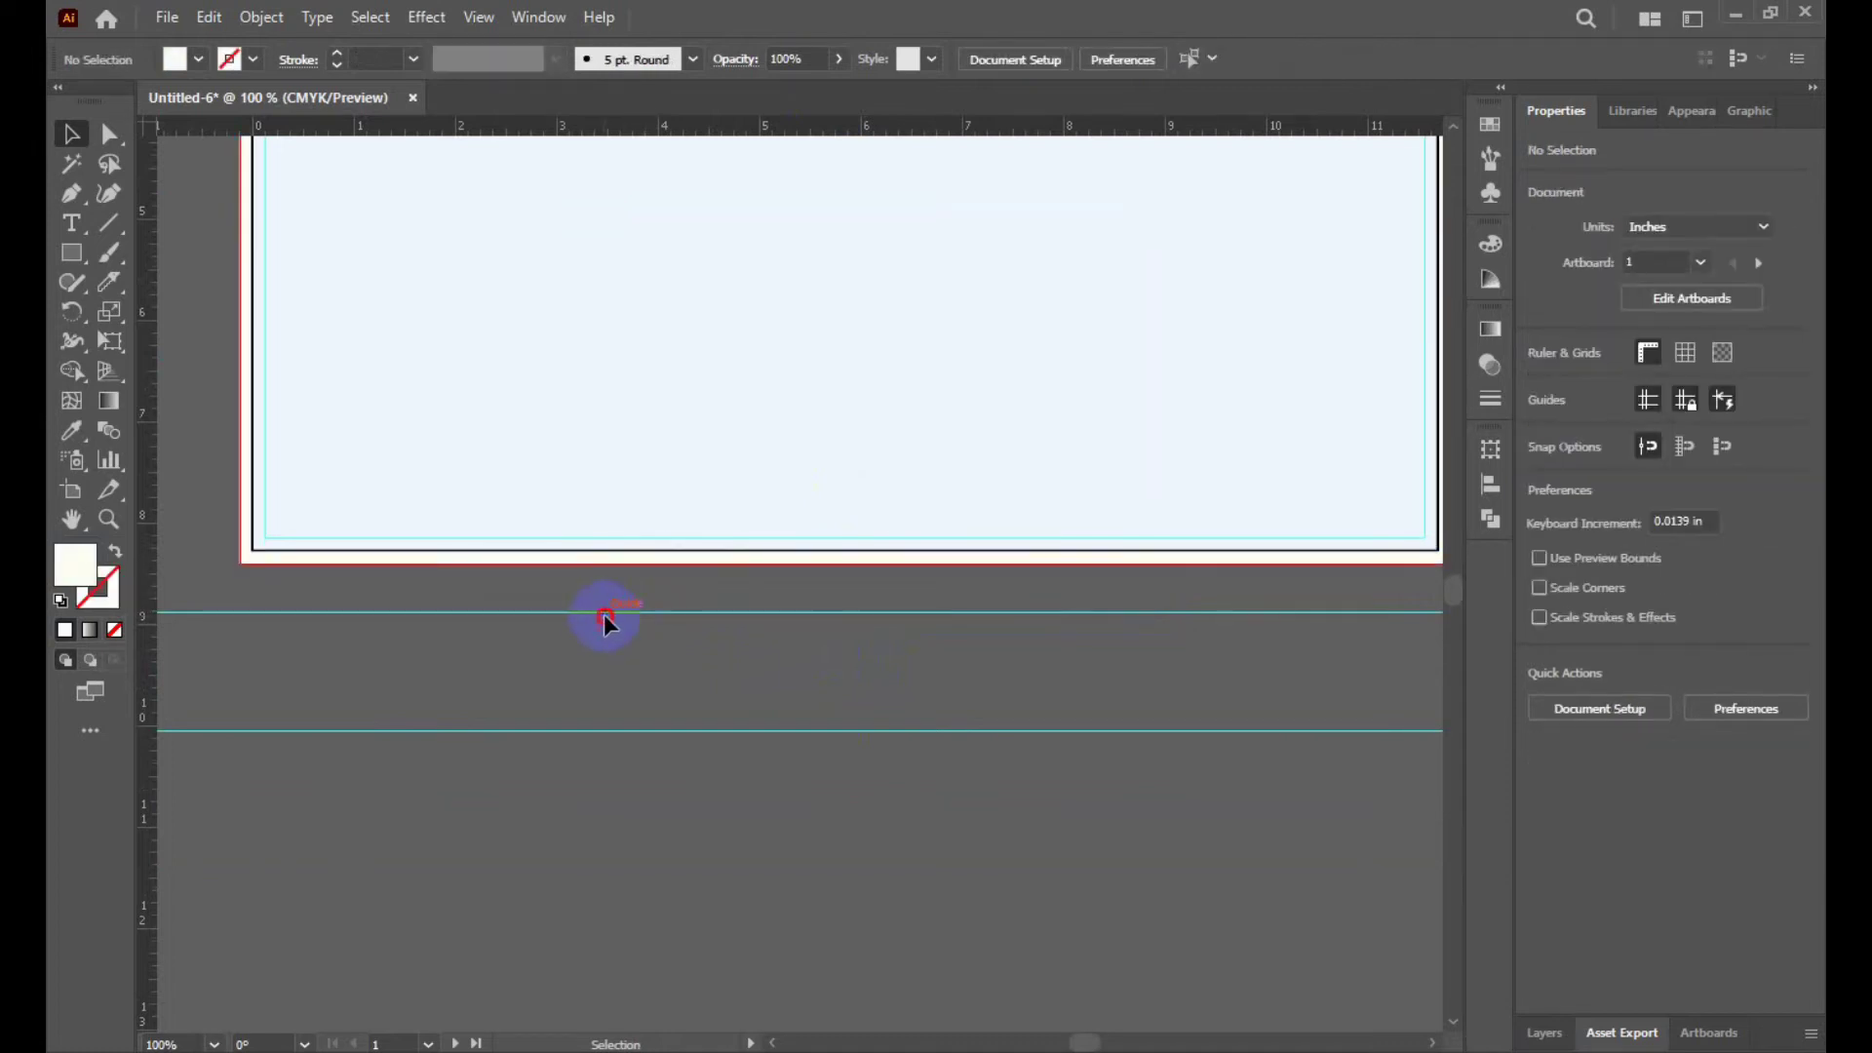
click(627, 548)
Unlock the guides from the canvas context menu.
scroll(679, 620, down, 2)
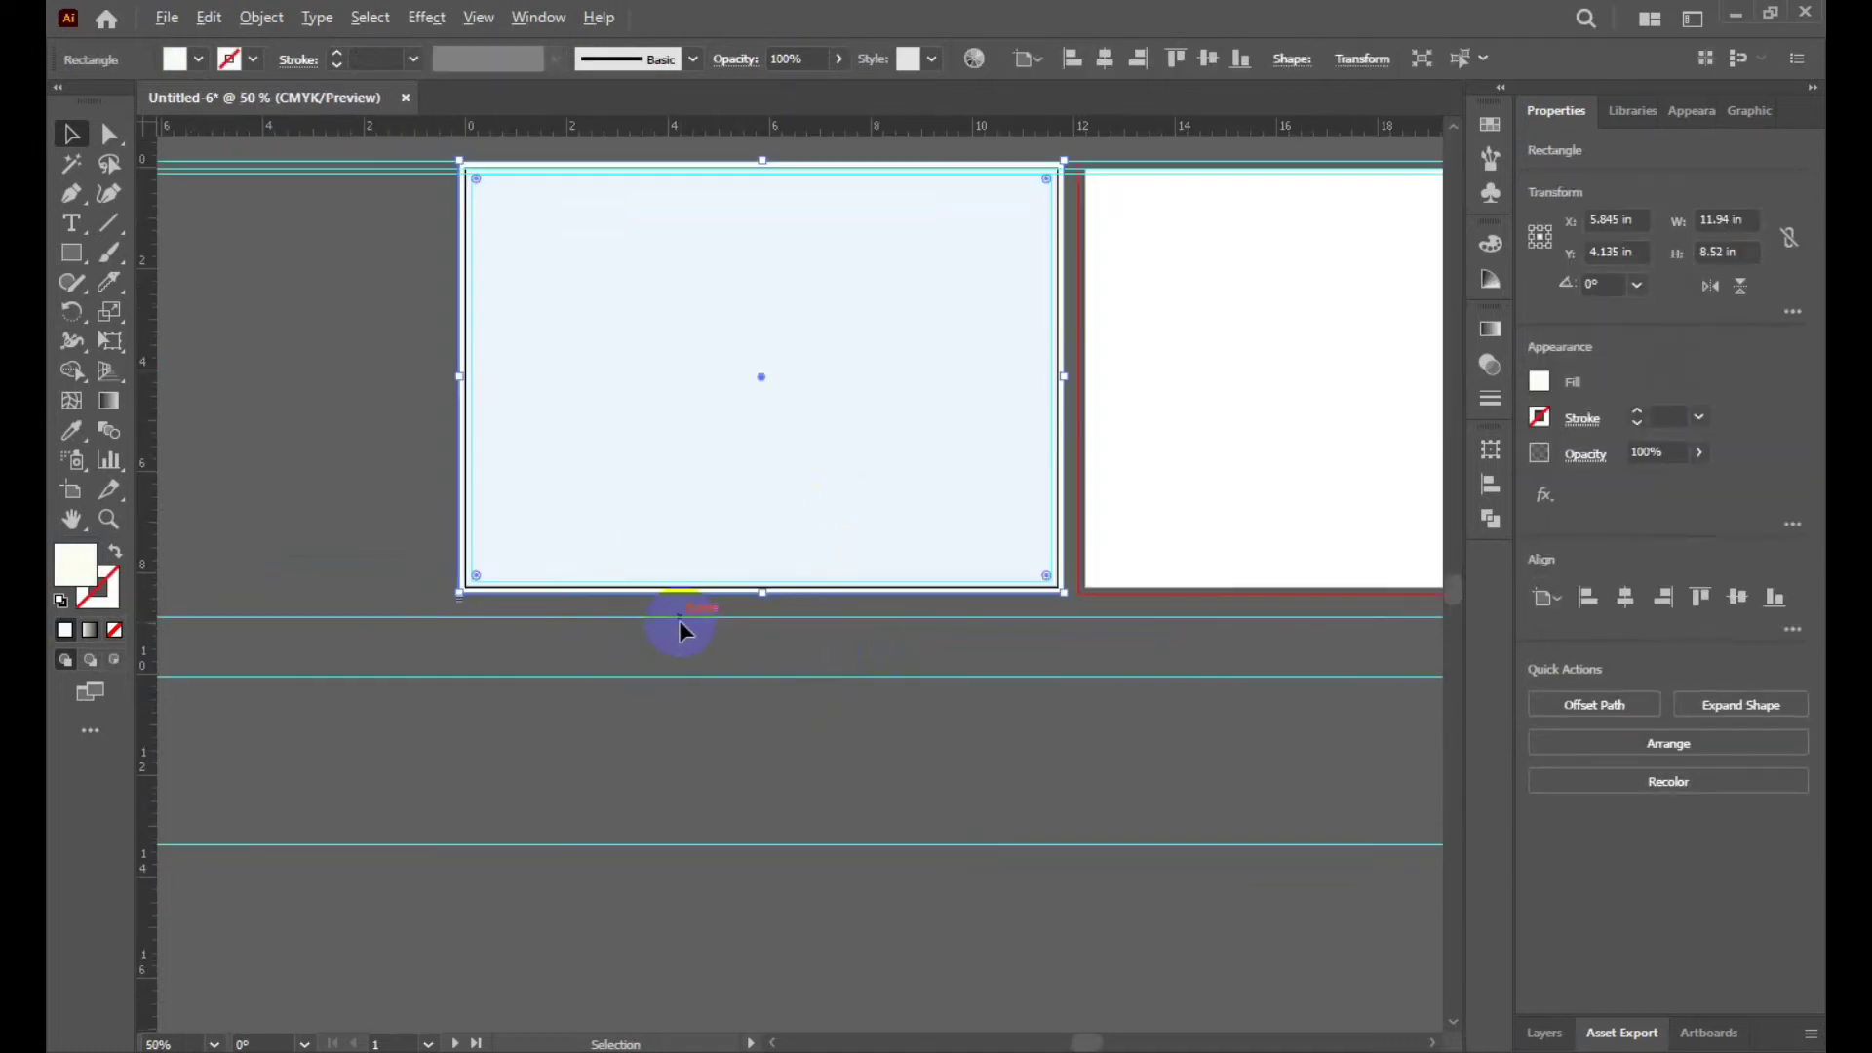
click(362, 682)
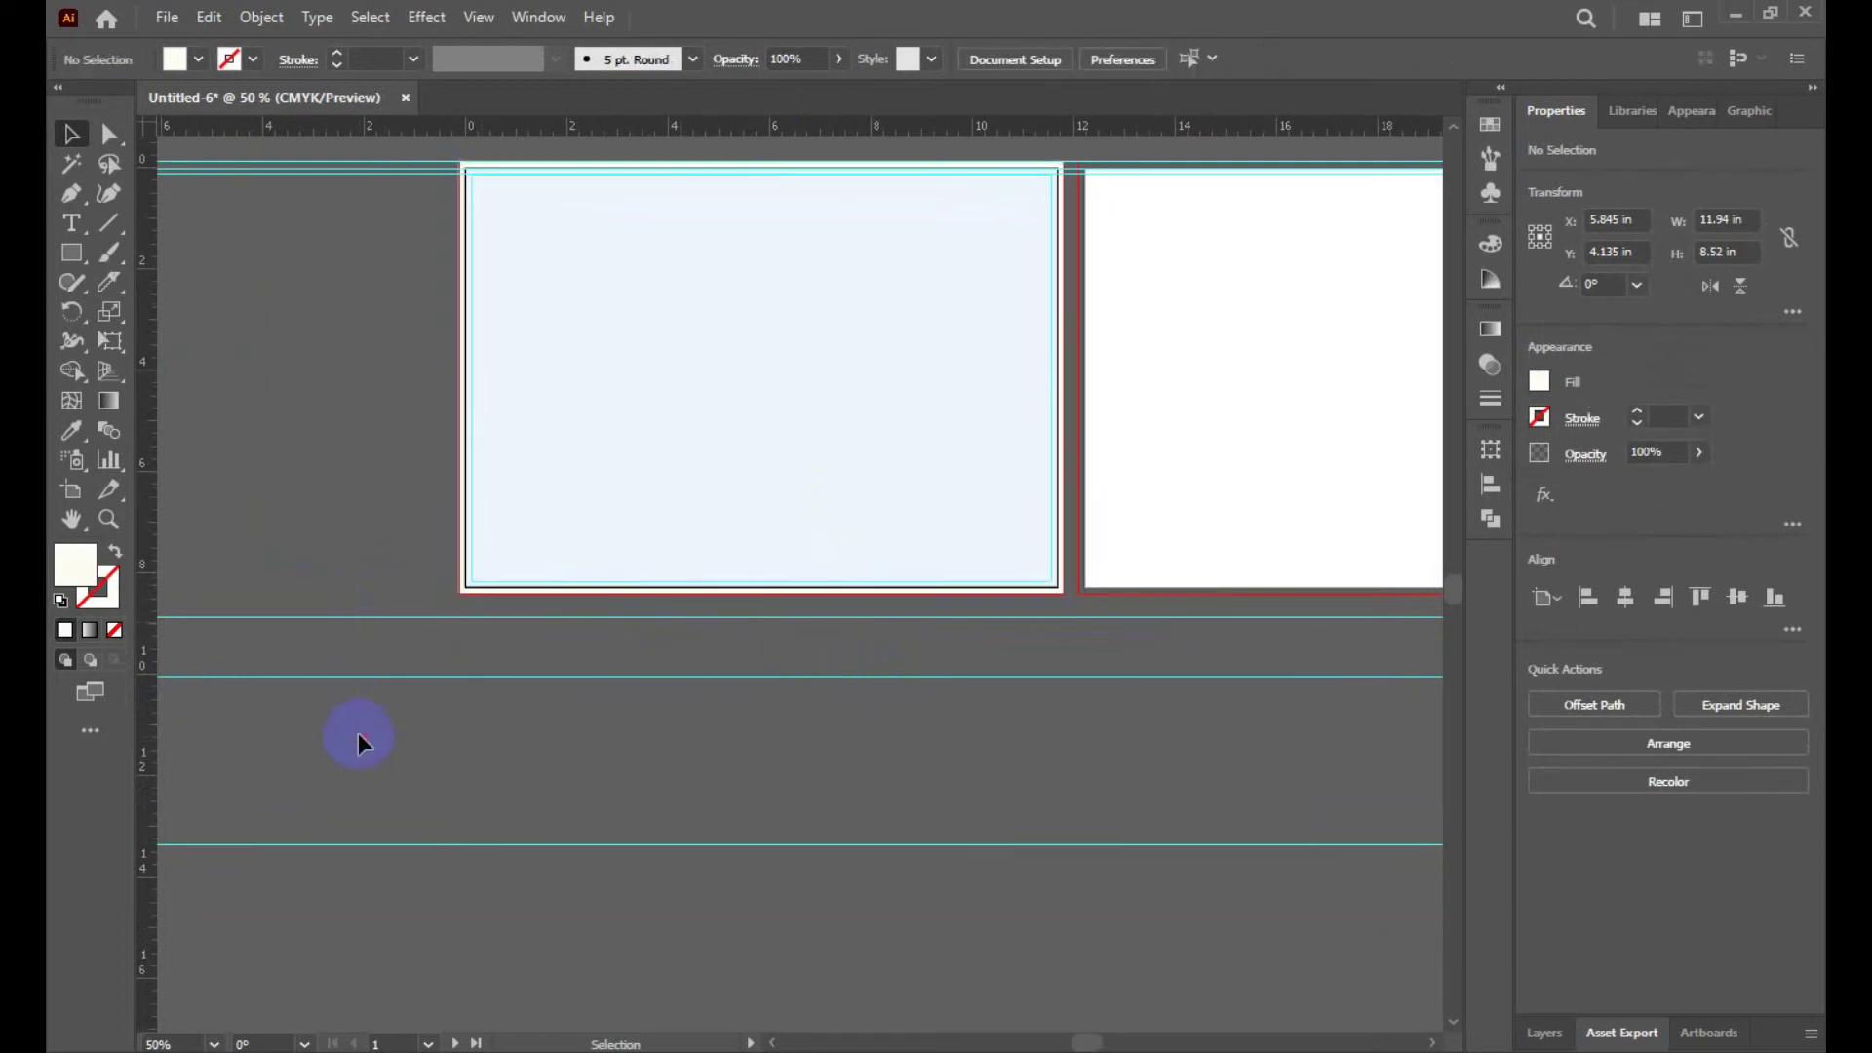
right_click(372, 617)
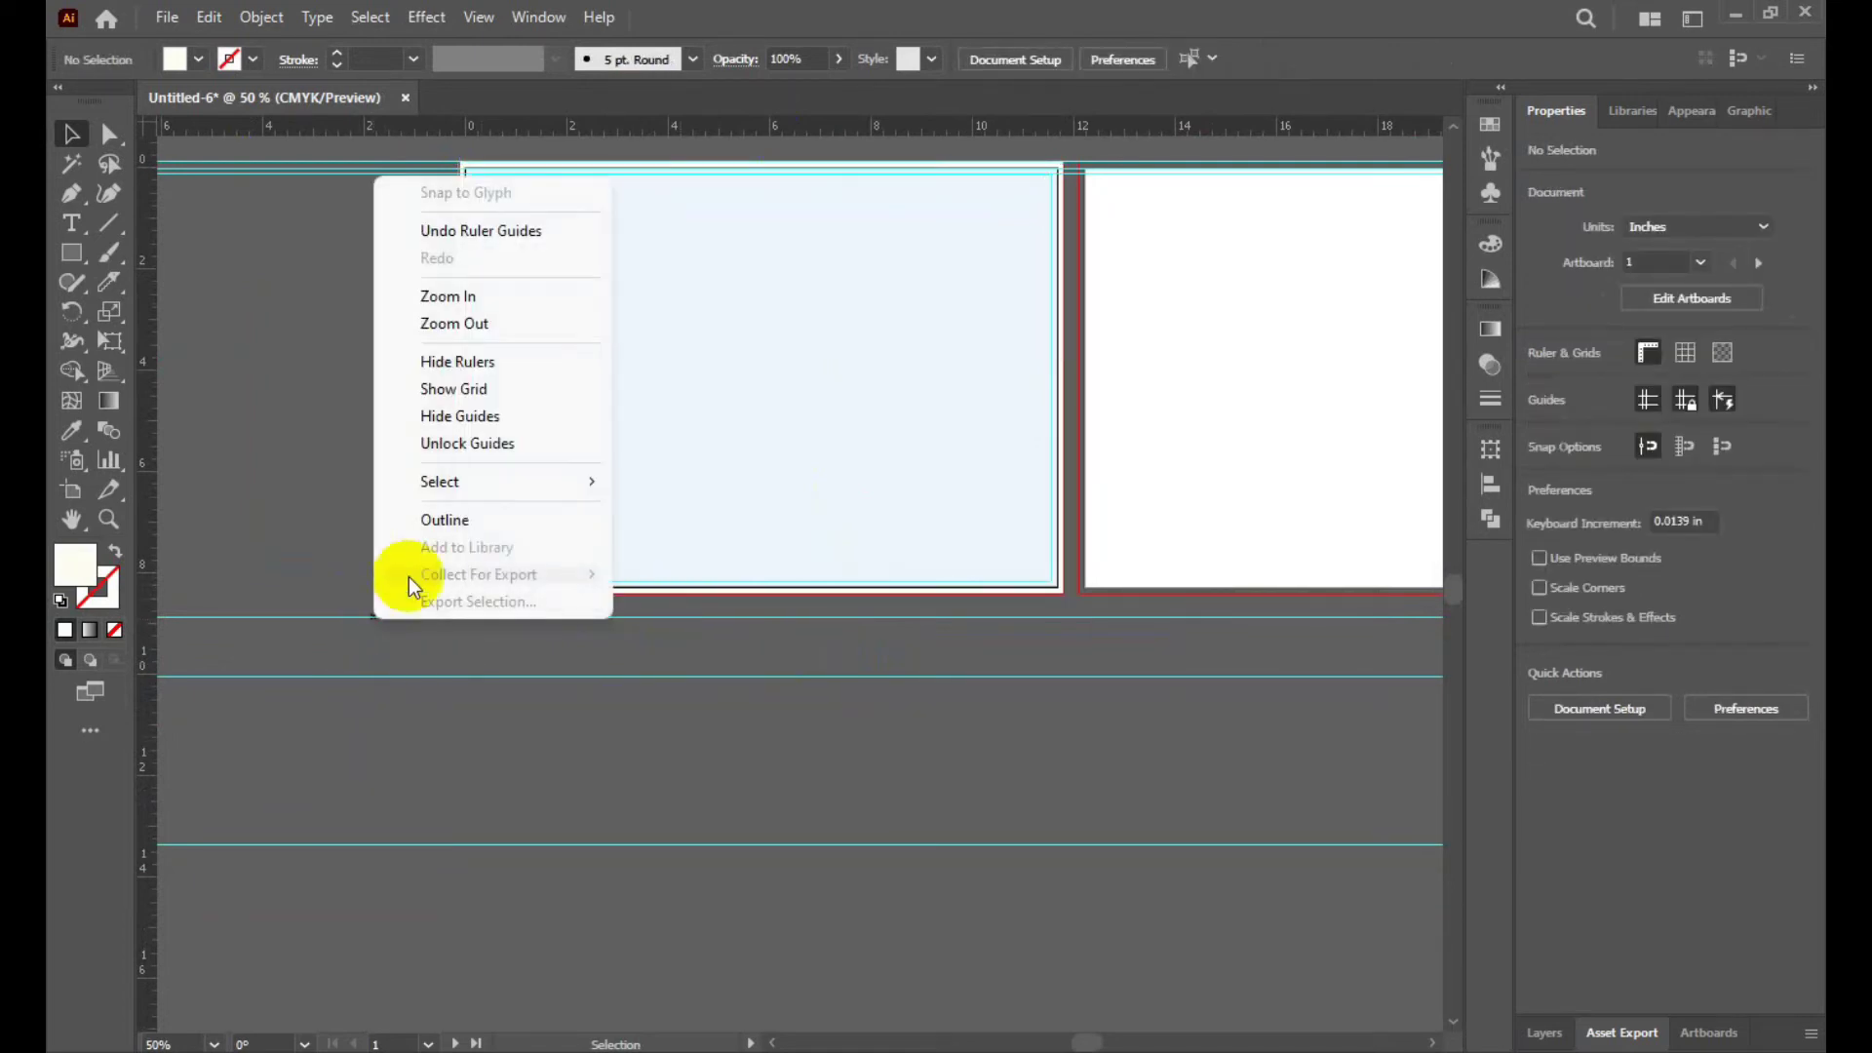
click(435, 445)
Move the three lower horizontal guides up to the artboards' bottom edge.
click(724, 677)
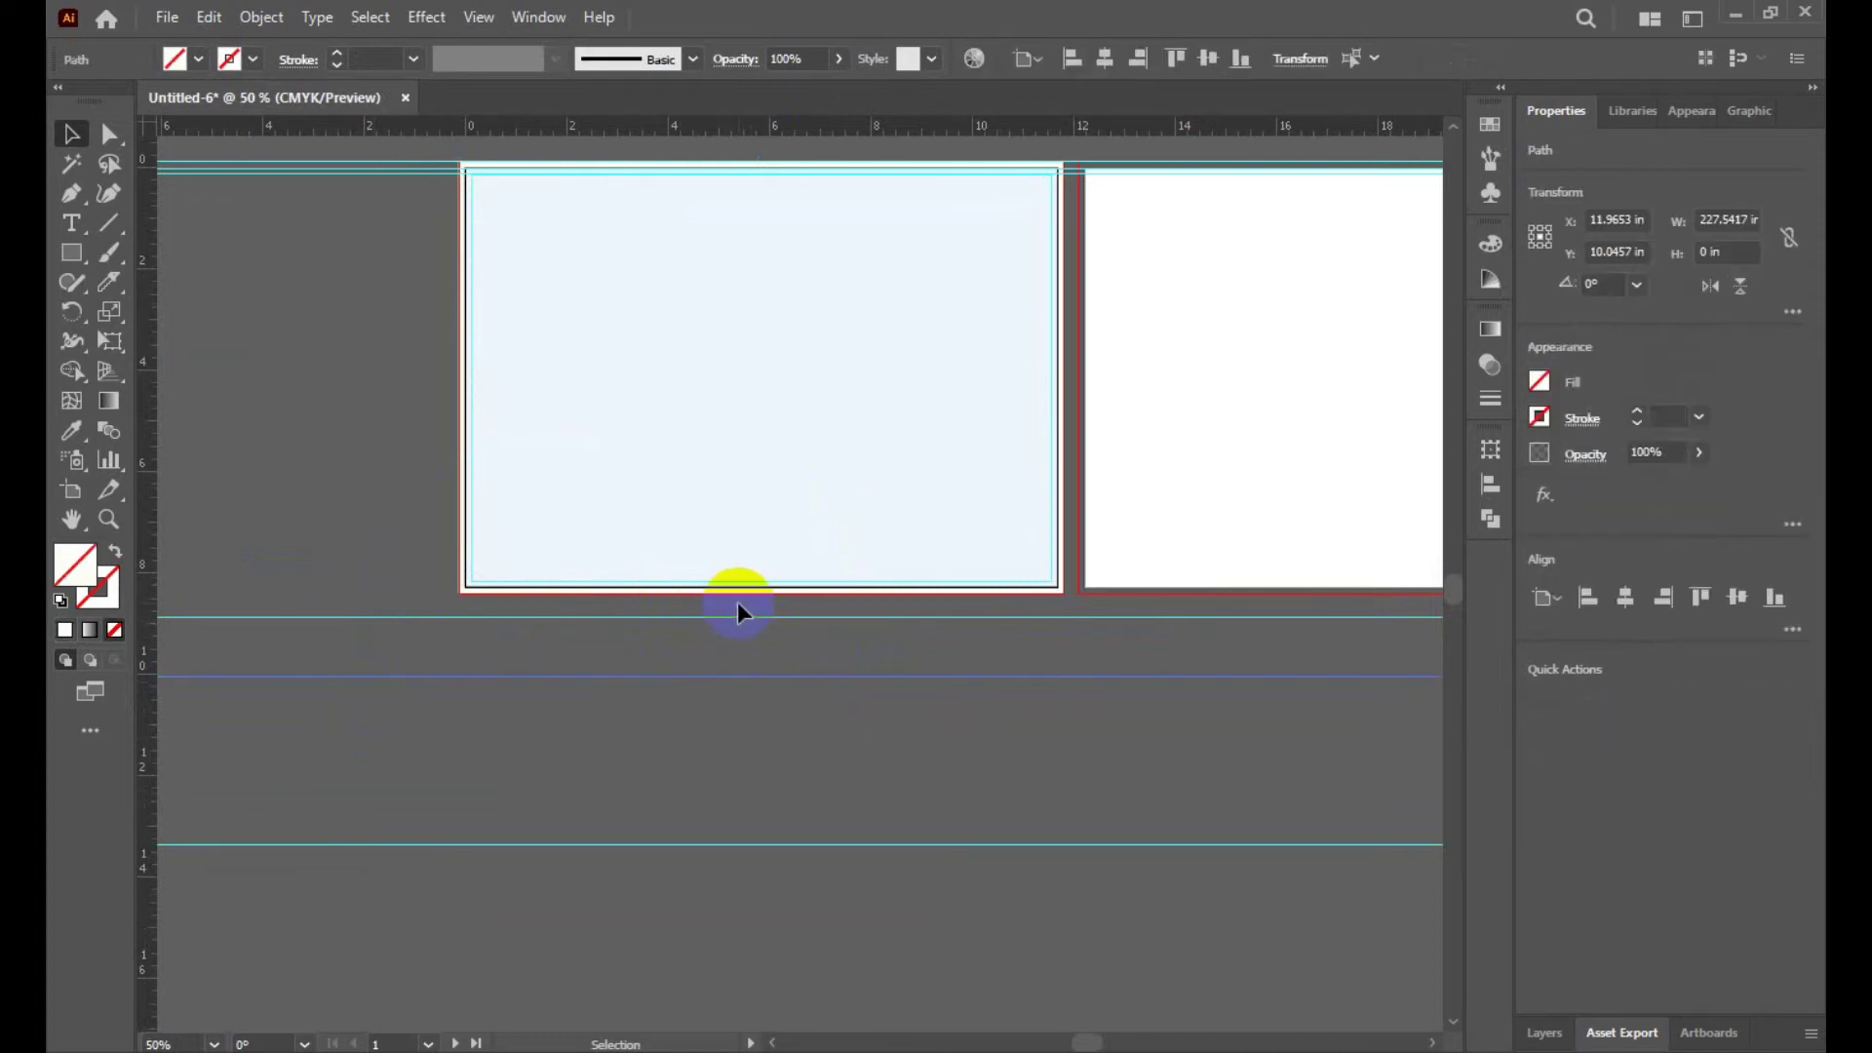
mouse_move(725, 617)
mouse_down()
mouse_move(755, 607)
mouse_move(744, 583)
mouse_up()
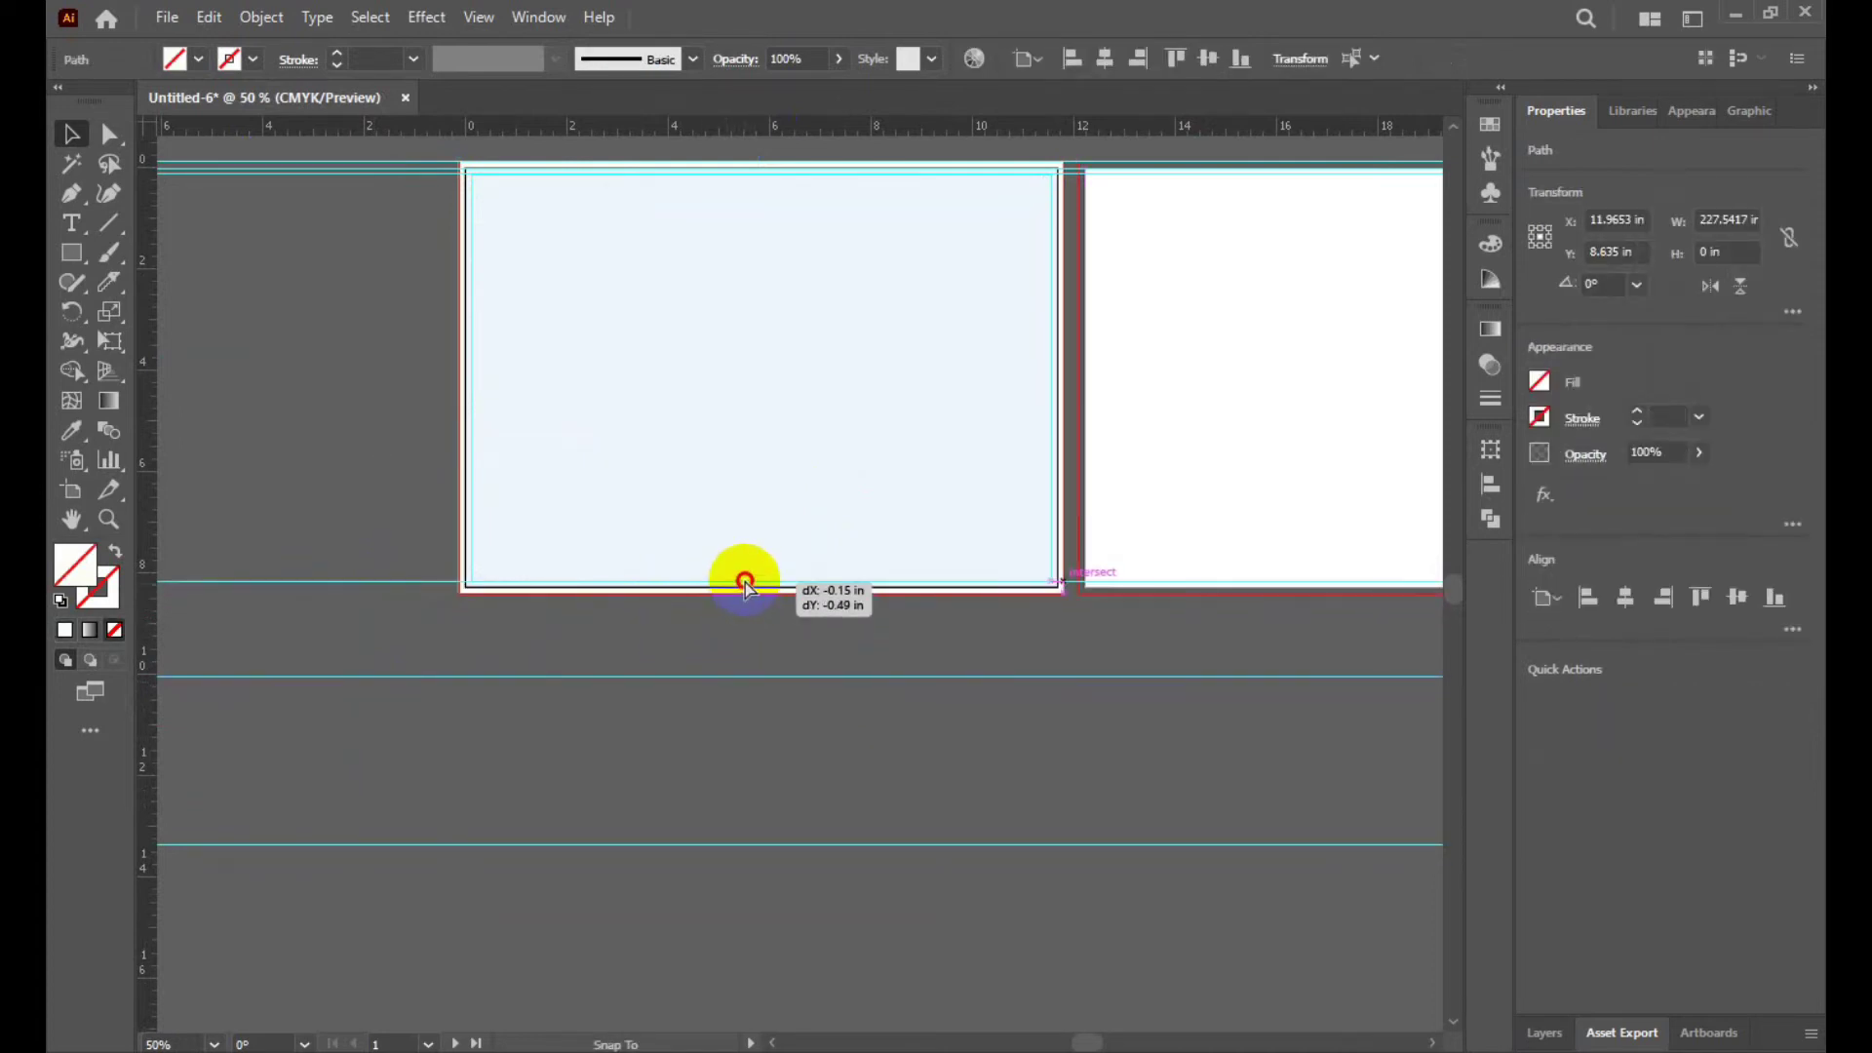
scroll(729, 620, up, 3)
drag(678, 770, 697, 492)
scroll(993, 632, down, 3)
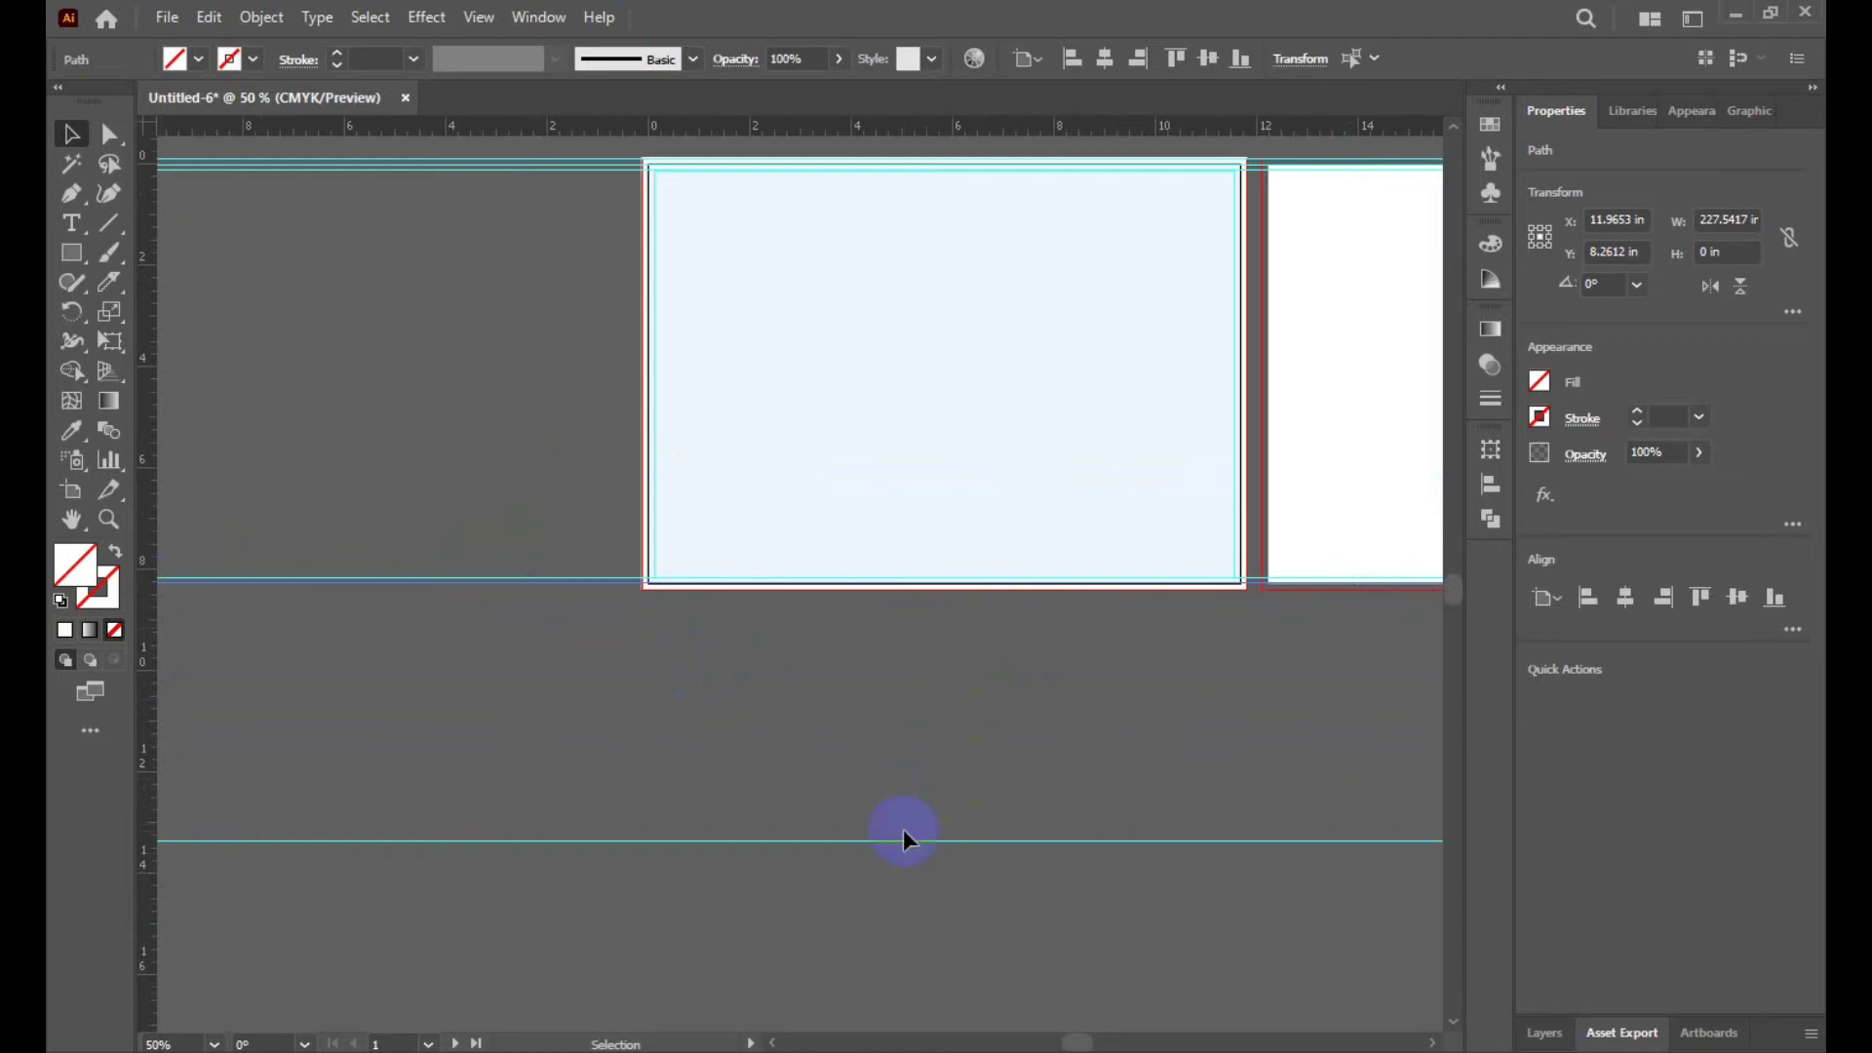
drag(905, 839, 898, 585)
scroll(1085, 599, up, 2)
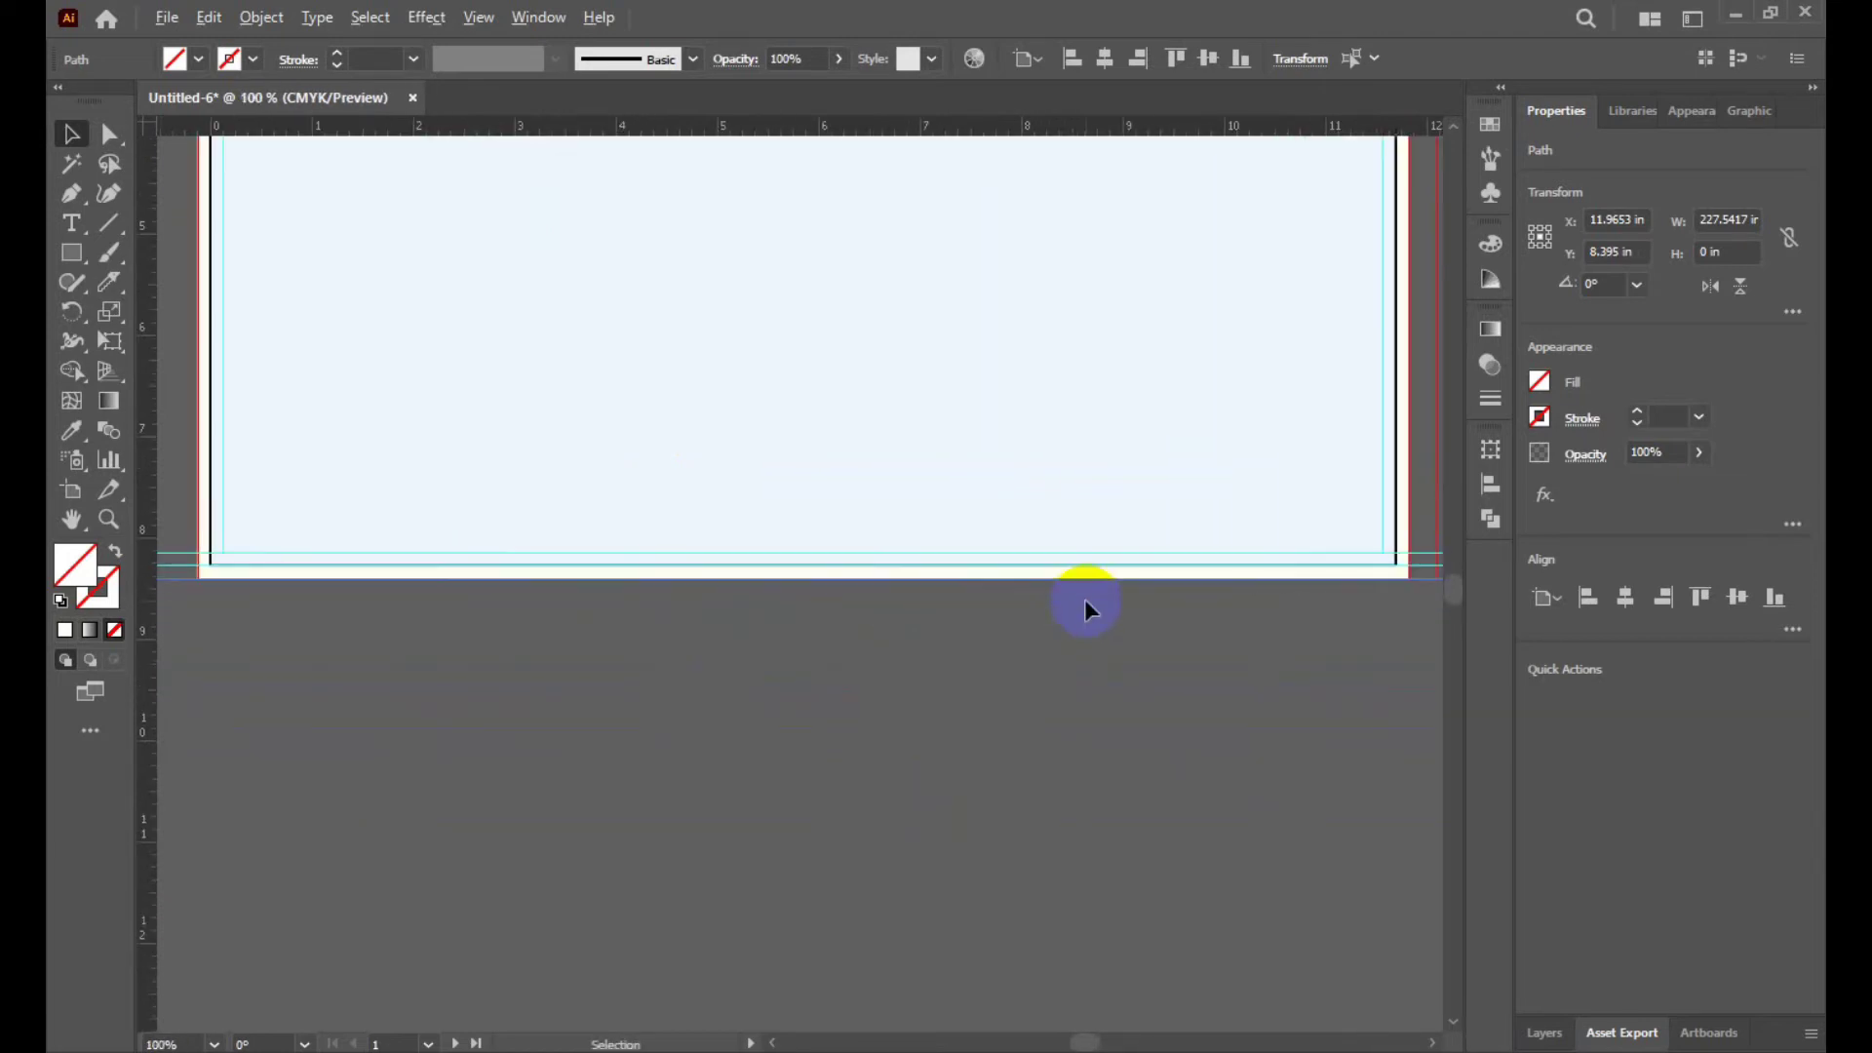
scroll(1084, 598, down, 2)
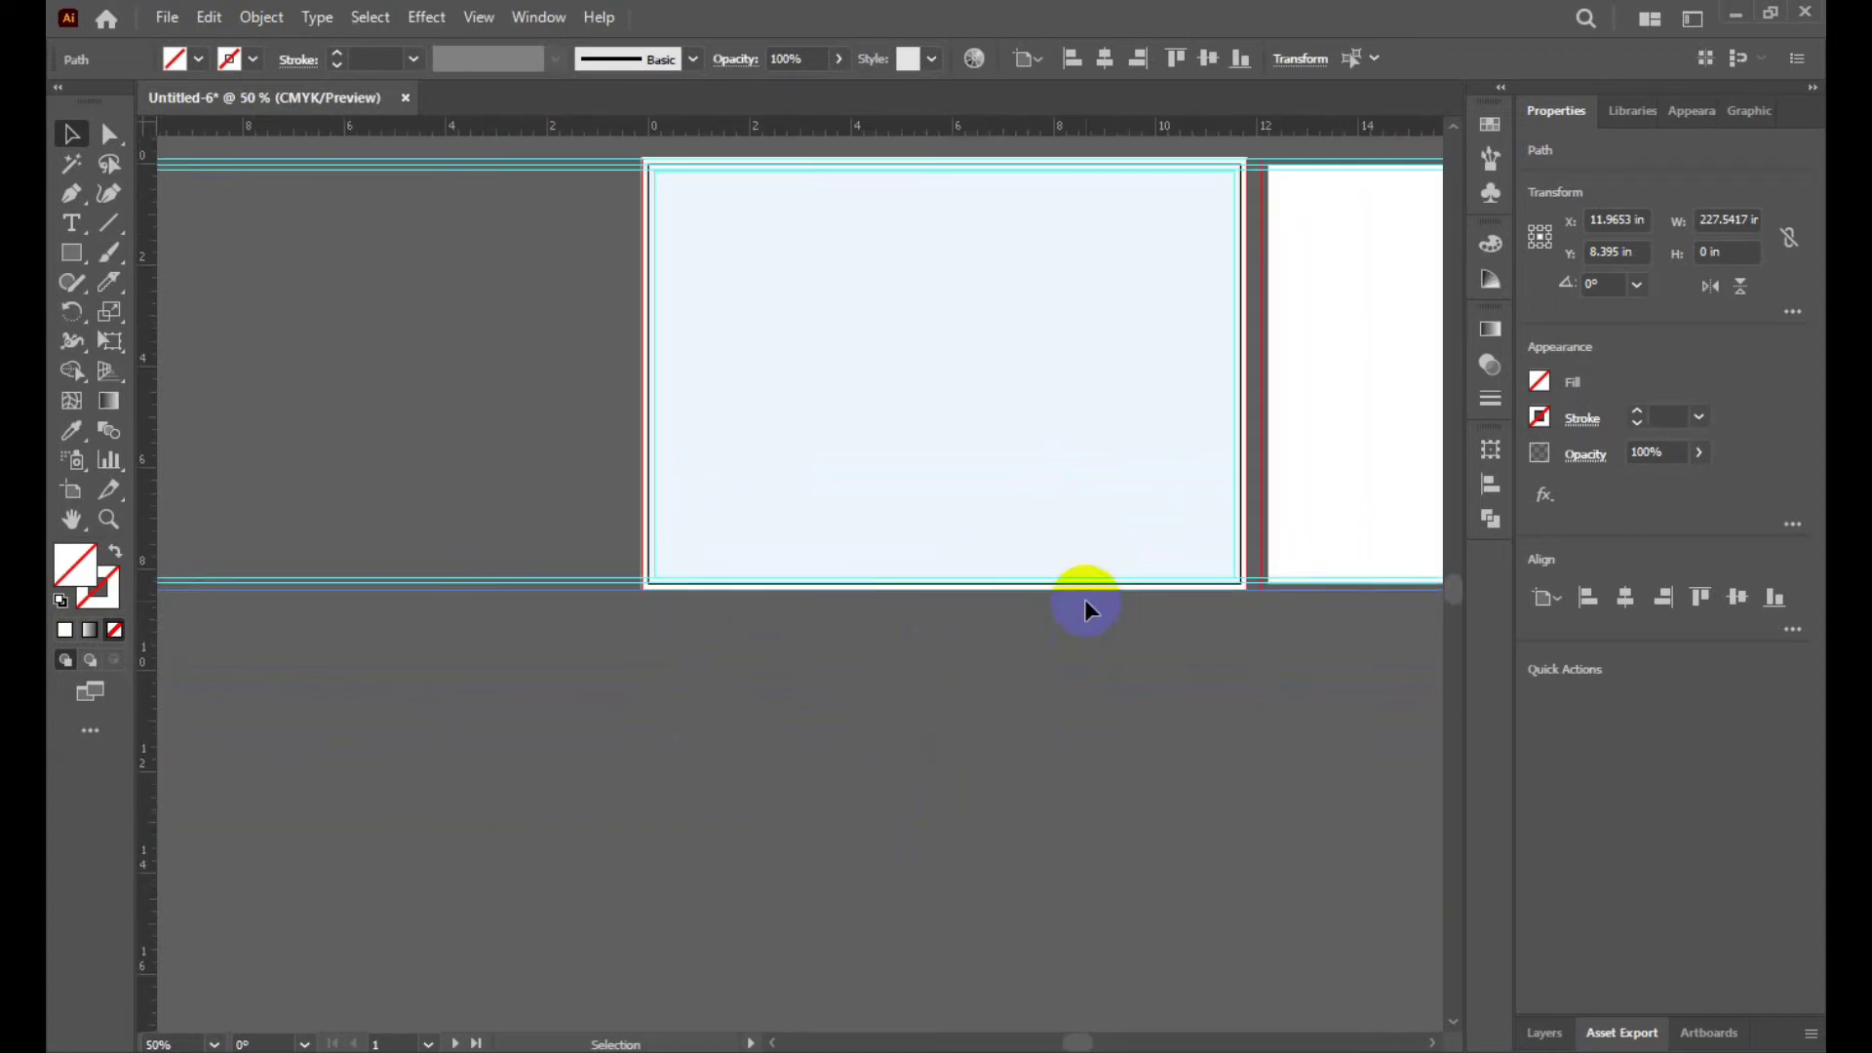
scroll(877, 624, down, 2)
scroll(1166, 690, up, 2)
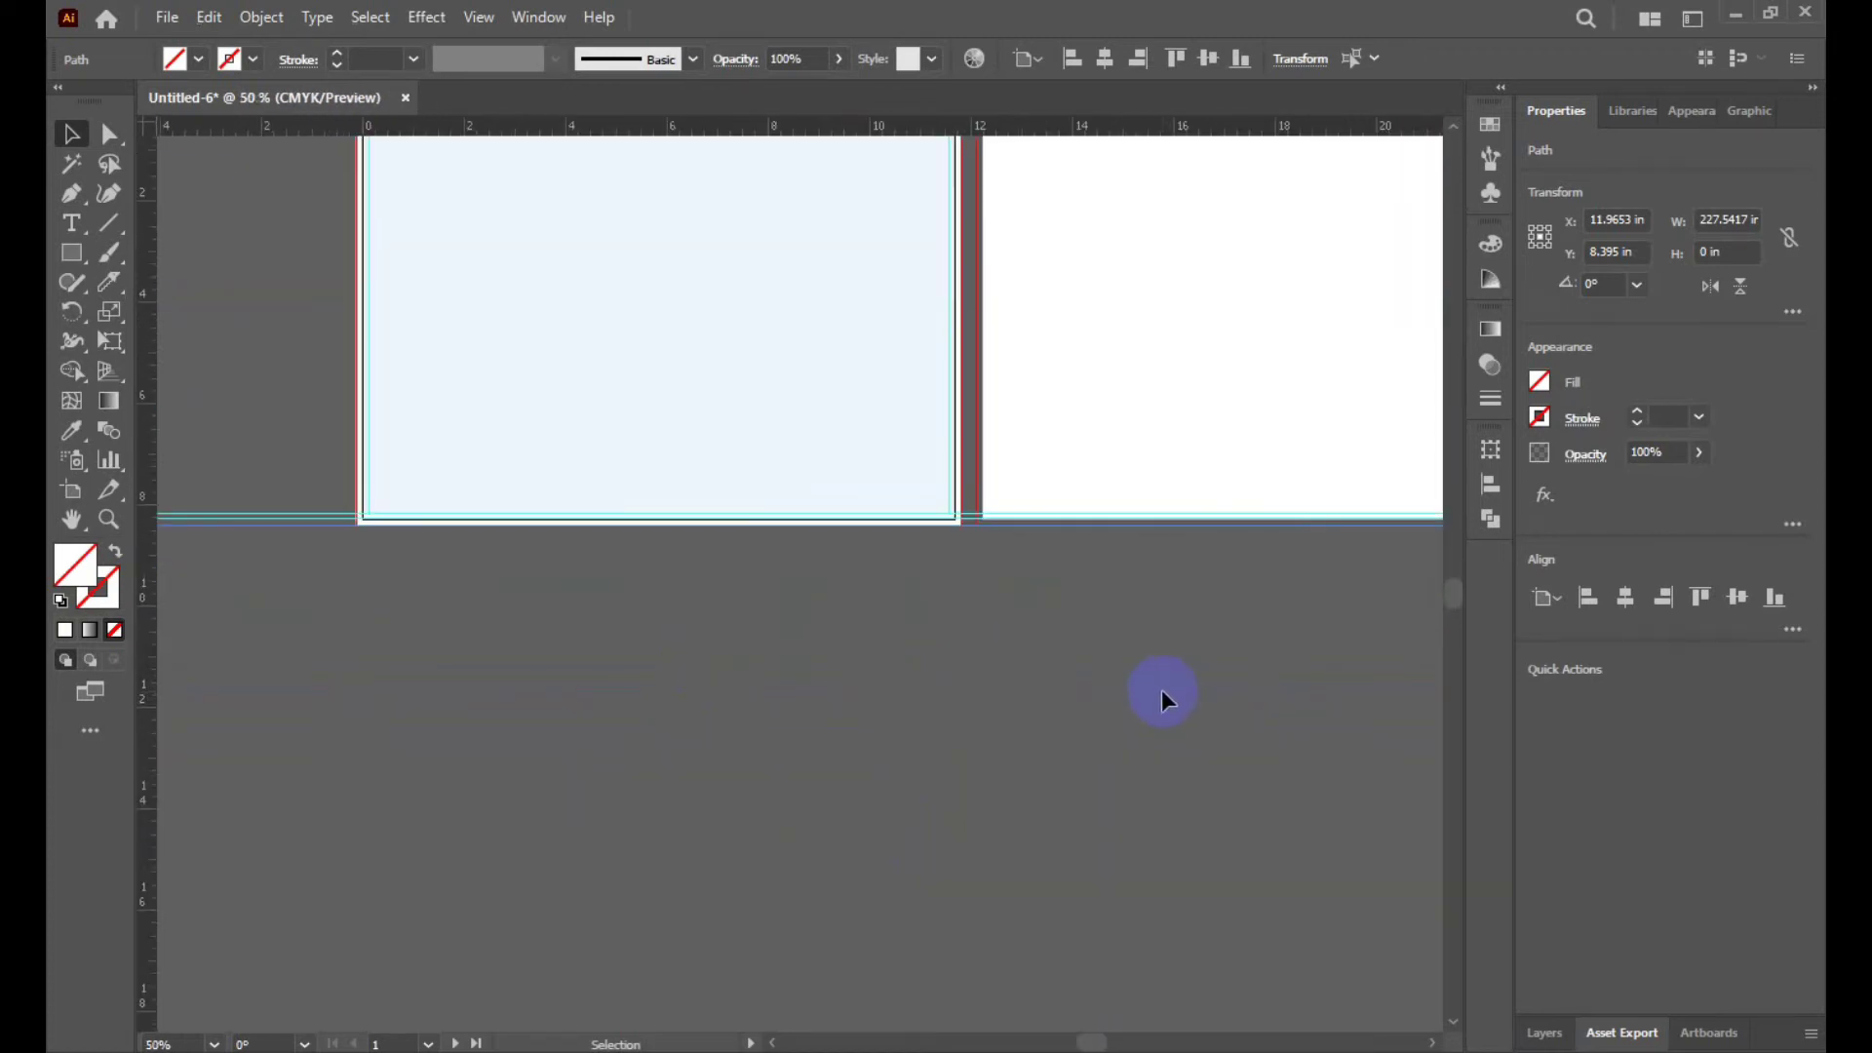
Place vertical guides on the left artboard's right edge and its inset margin.
drag(149, 388, 967, 431)
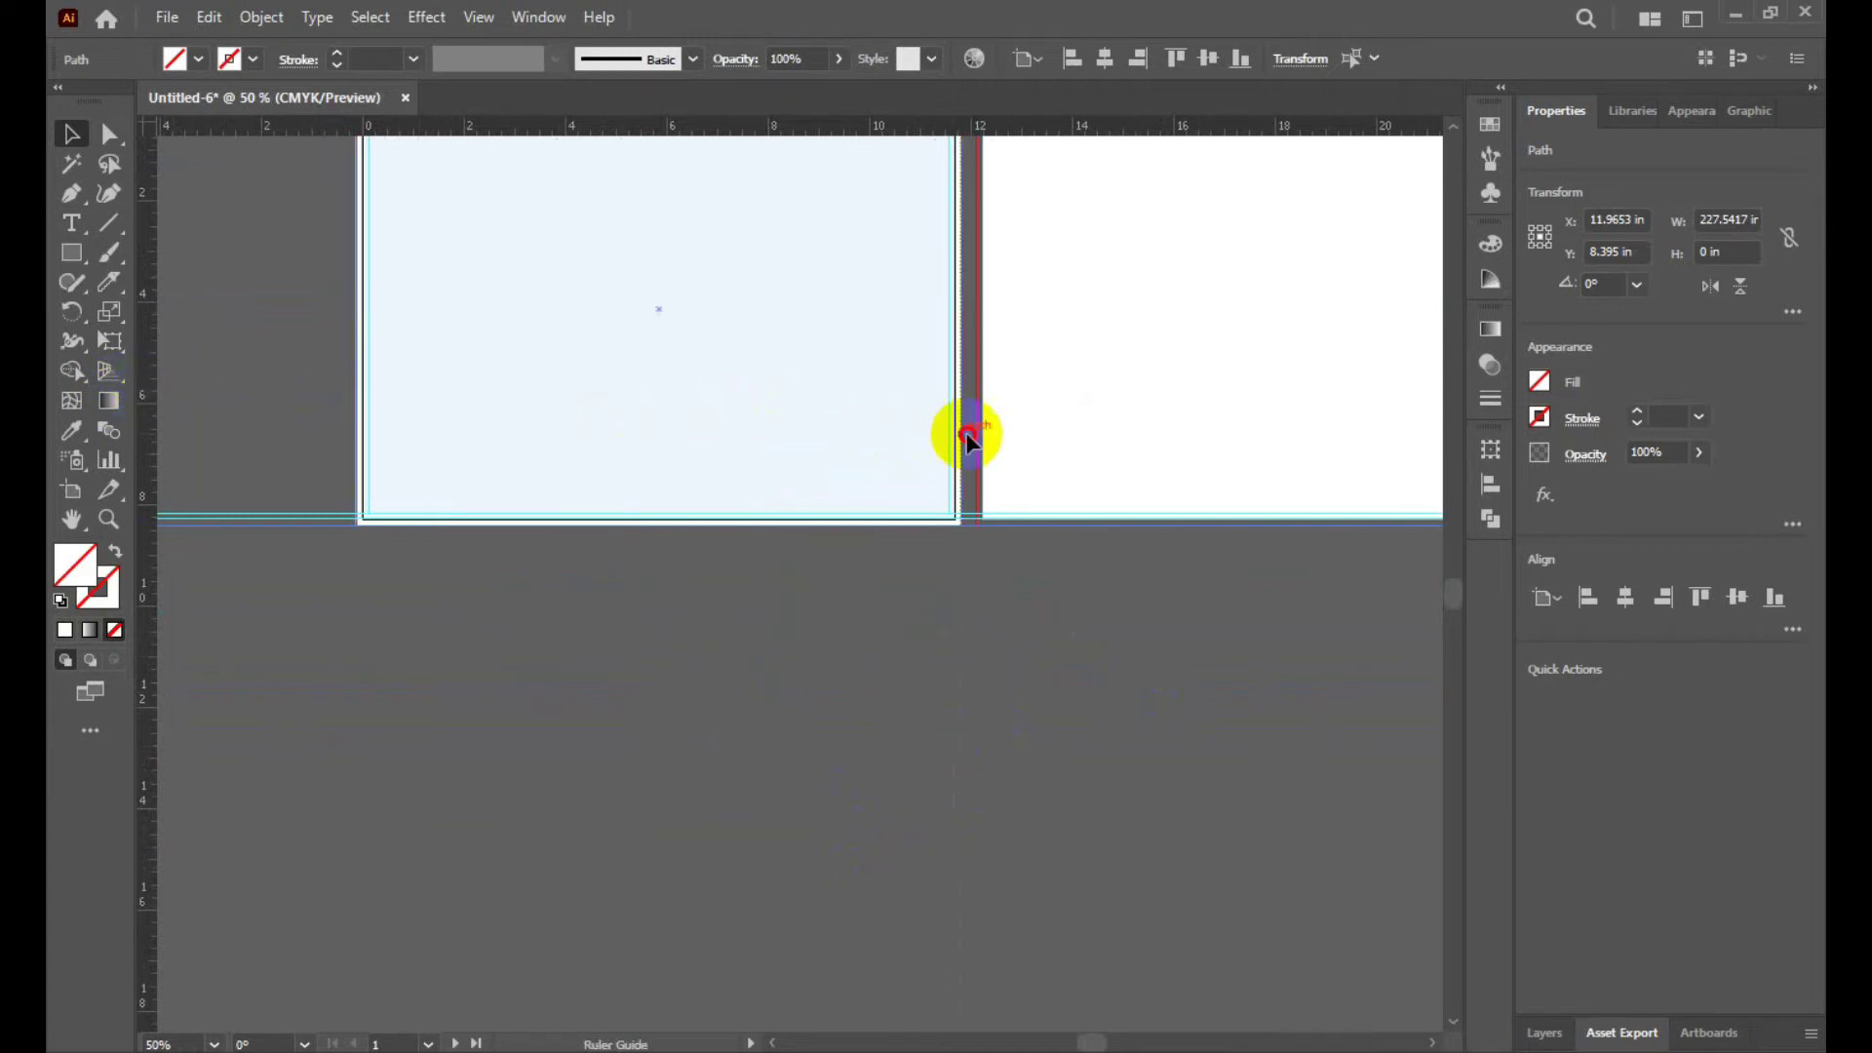
drag(967, 431, 963, 435)
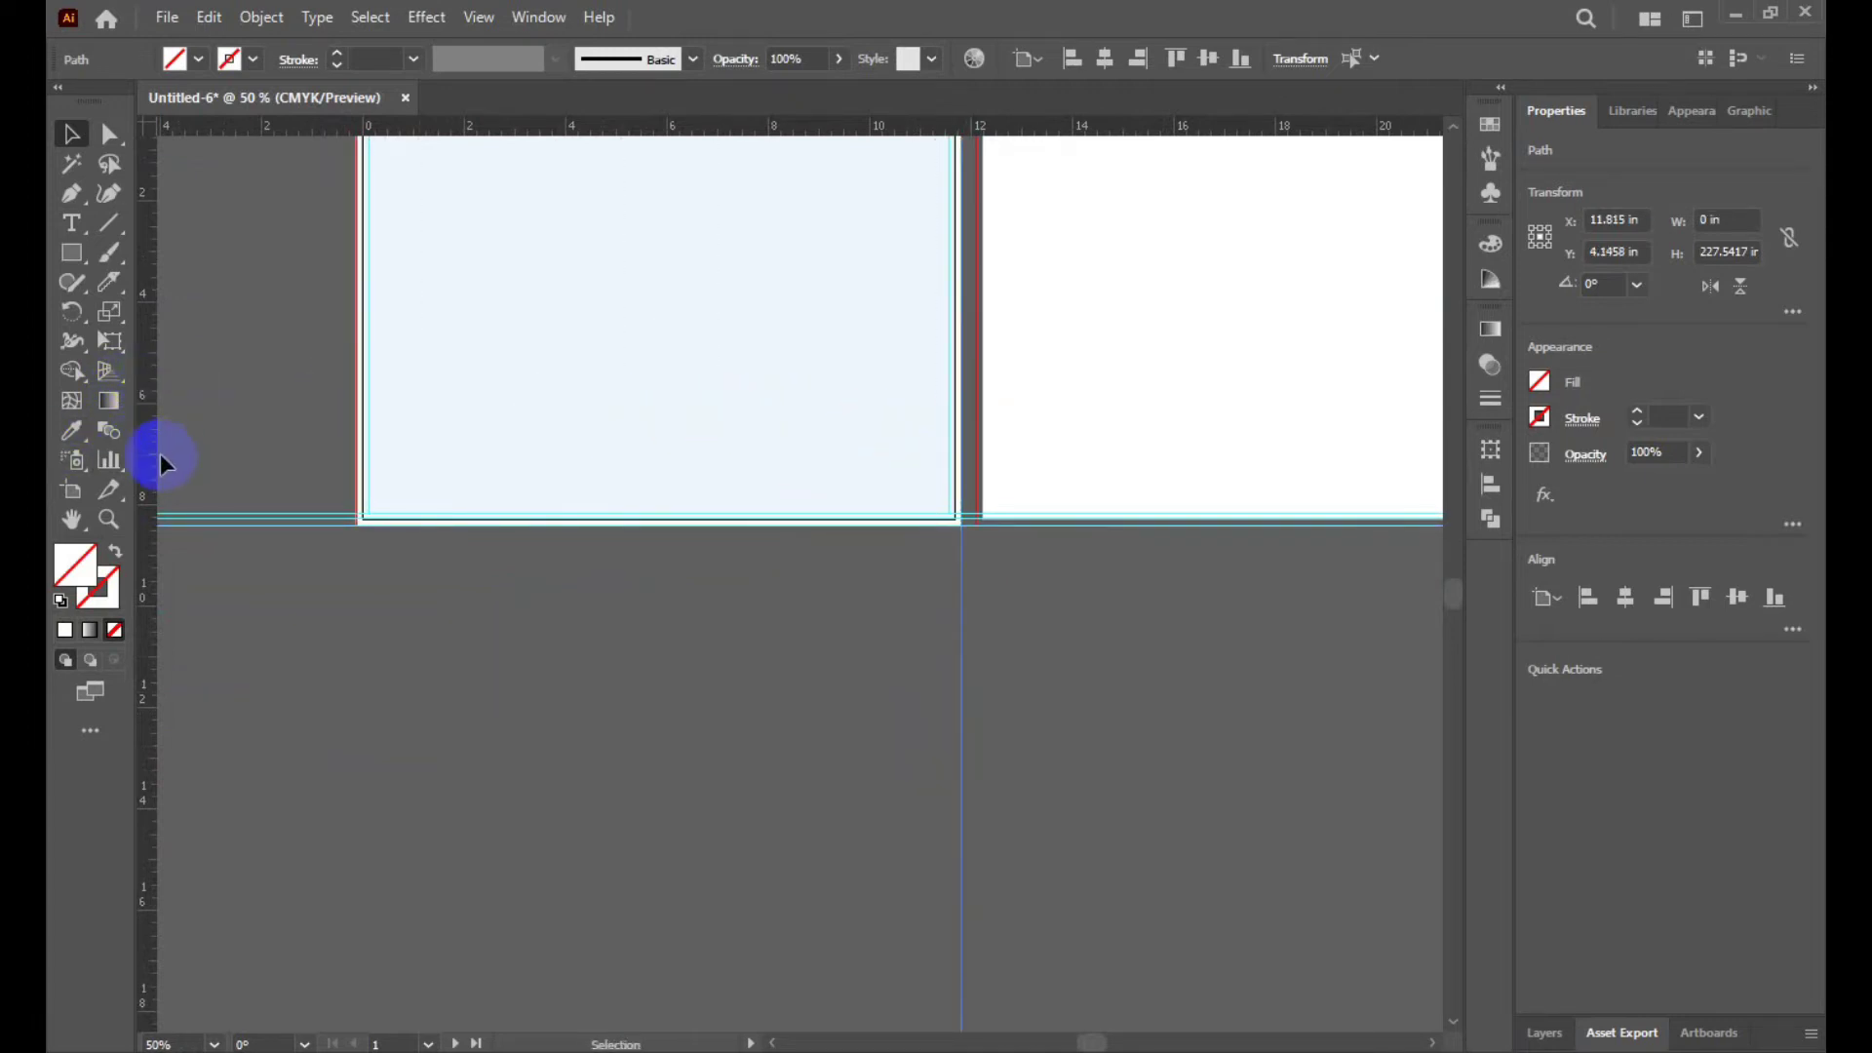
drag(206, 458, 950, 472)
drag(185, 454, 946, 472)
scroll(956, 519, up, 4)
scroll(954, 527, up, 4)
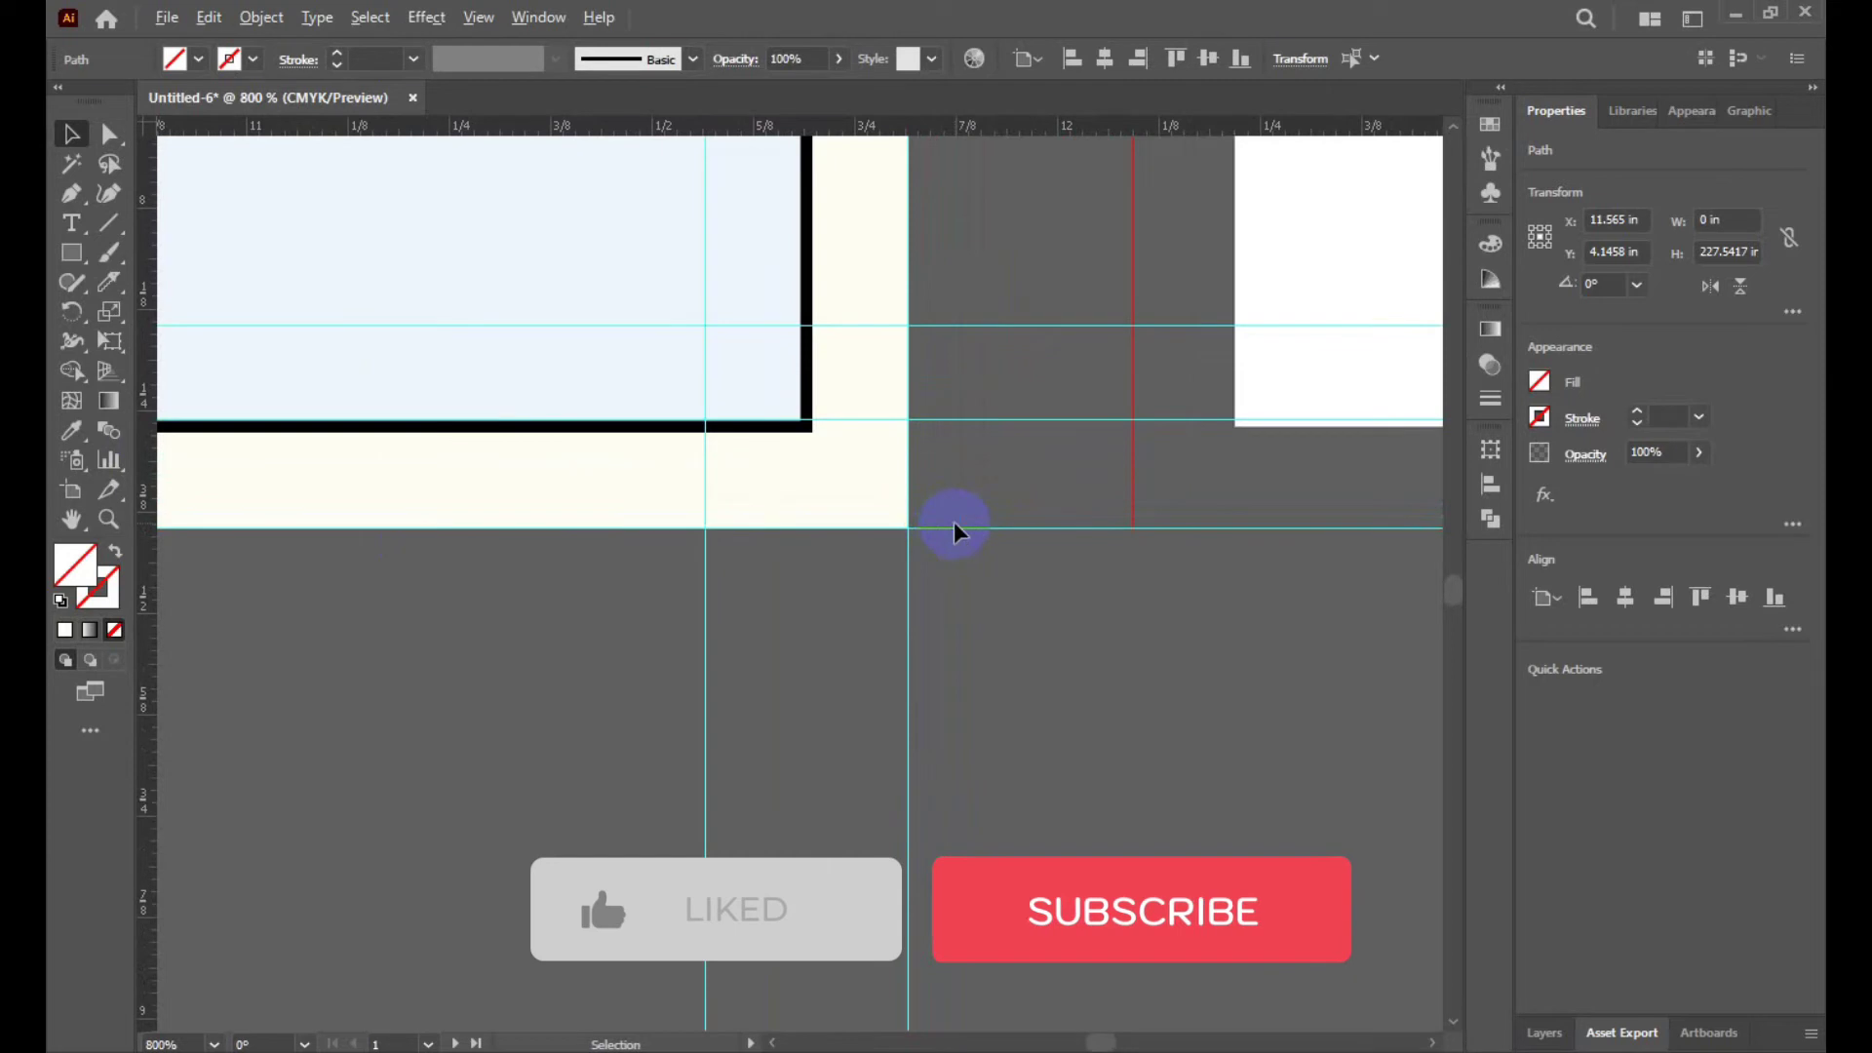
drag(704, 571, 808, 569)
scroll(1058, 585, down, 4)
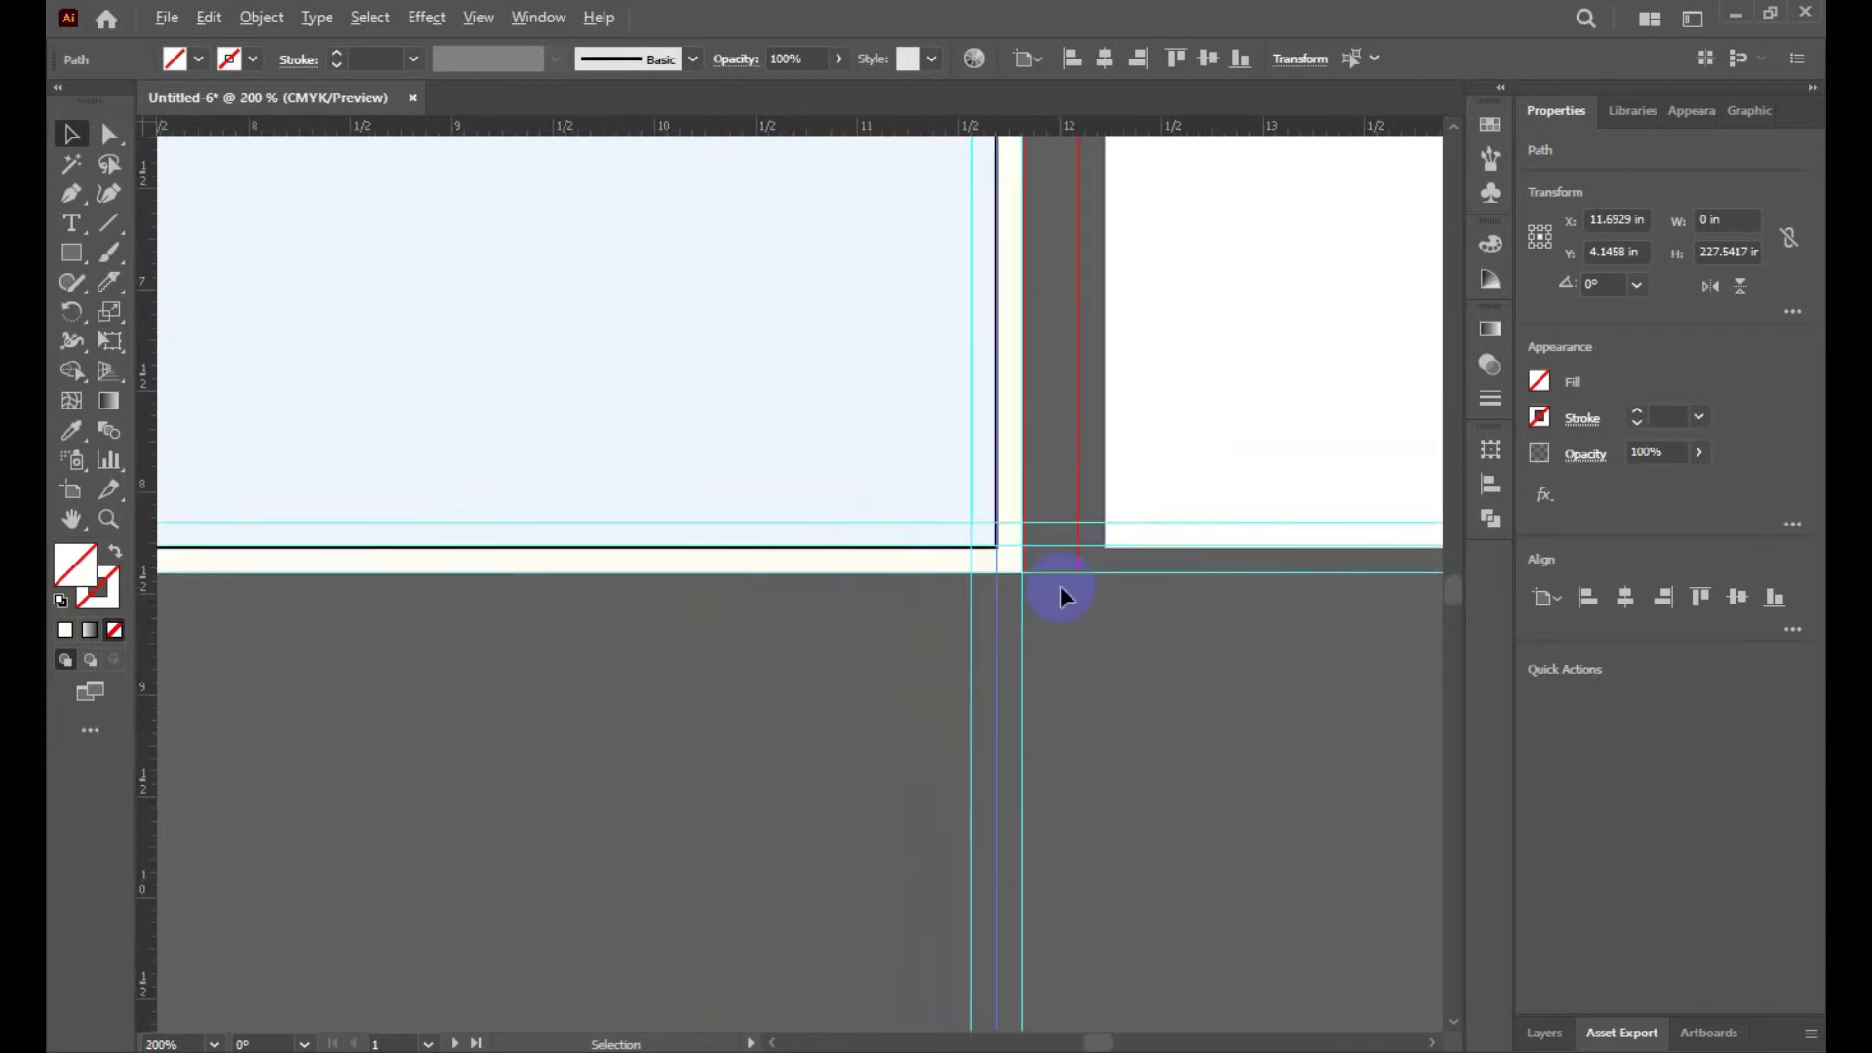
scroll(1061, 590, down, 2)
scroll(1061, 590, down, 2)
scroll(683, 254, up, 4)
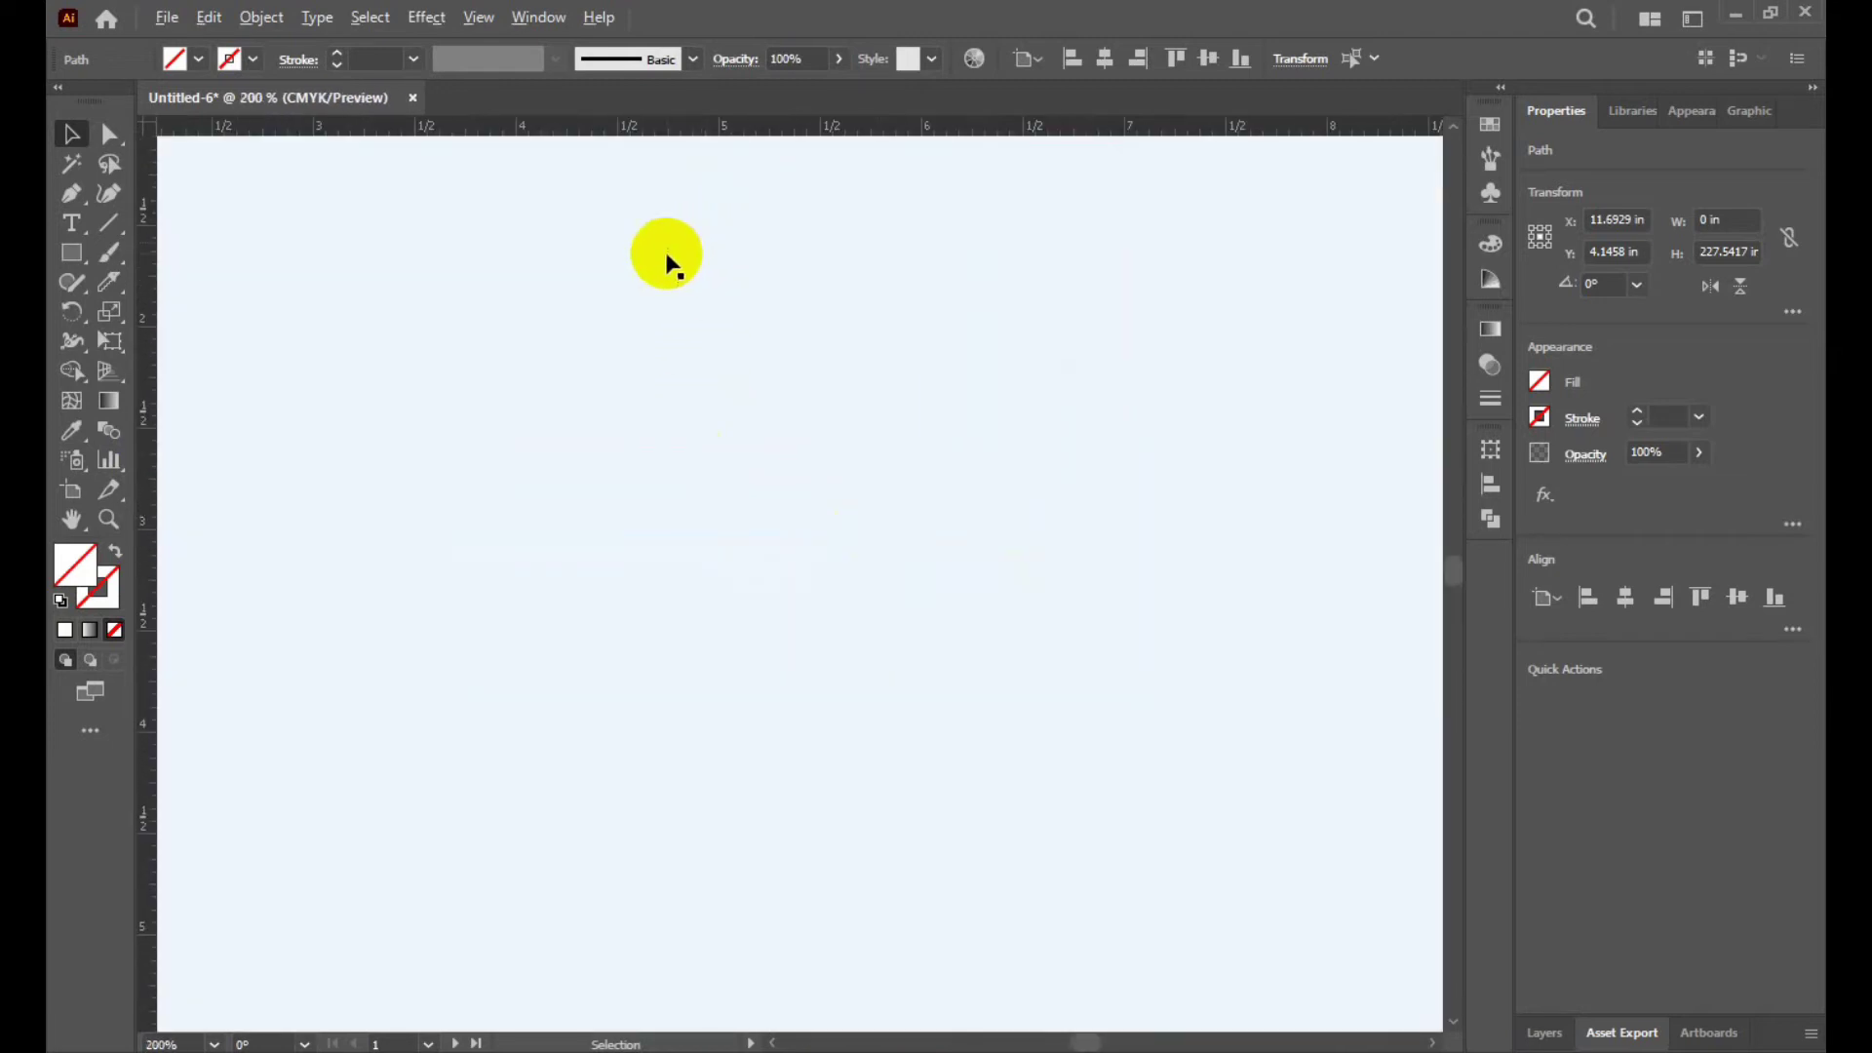
scroll(644, 273, down, 2)
Set the pale panel rectangle's stroke to None.
scroll(600, 282, down, 1)
click(582, 286)
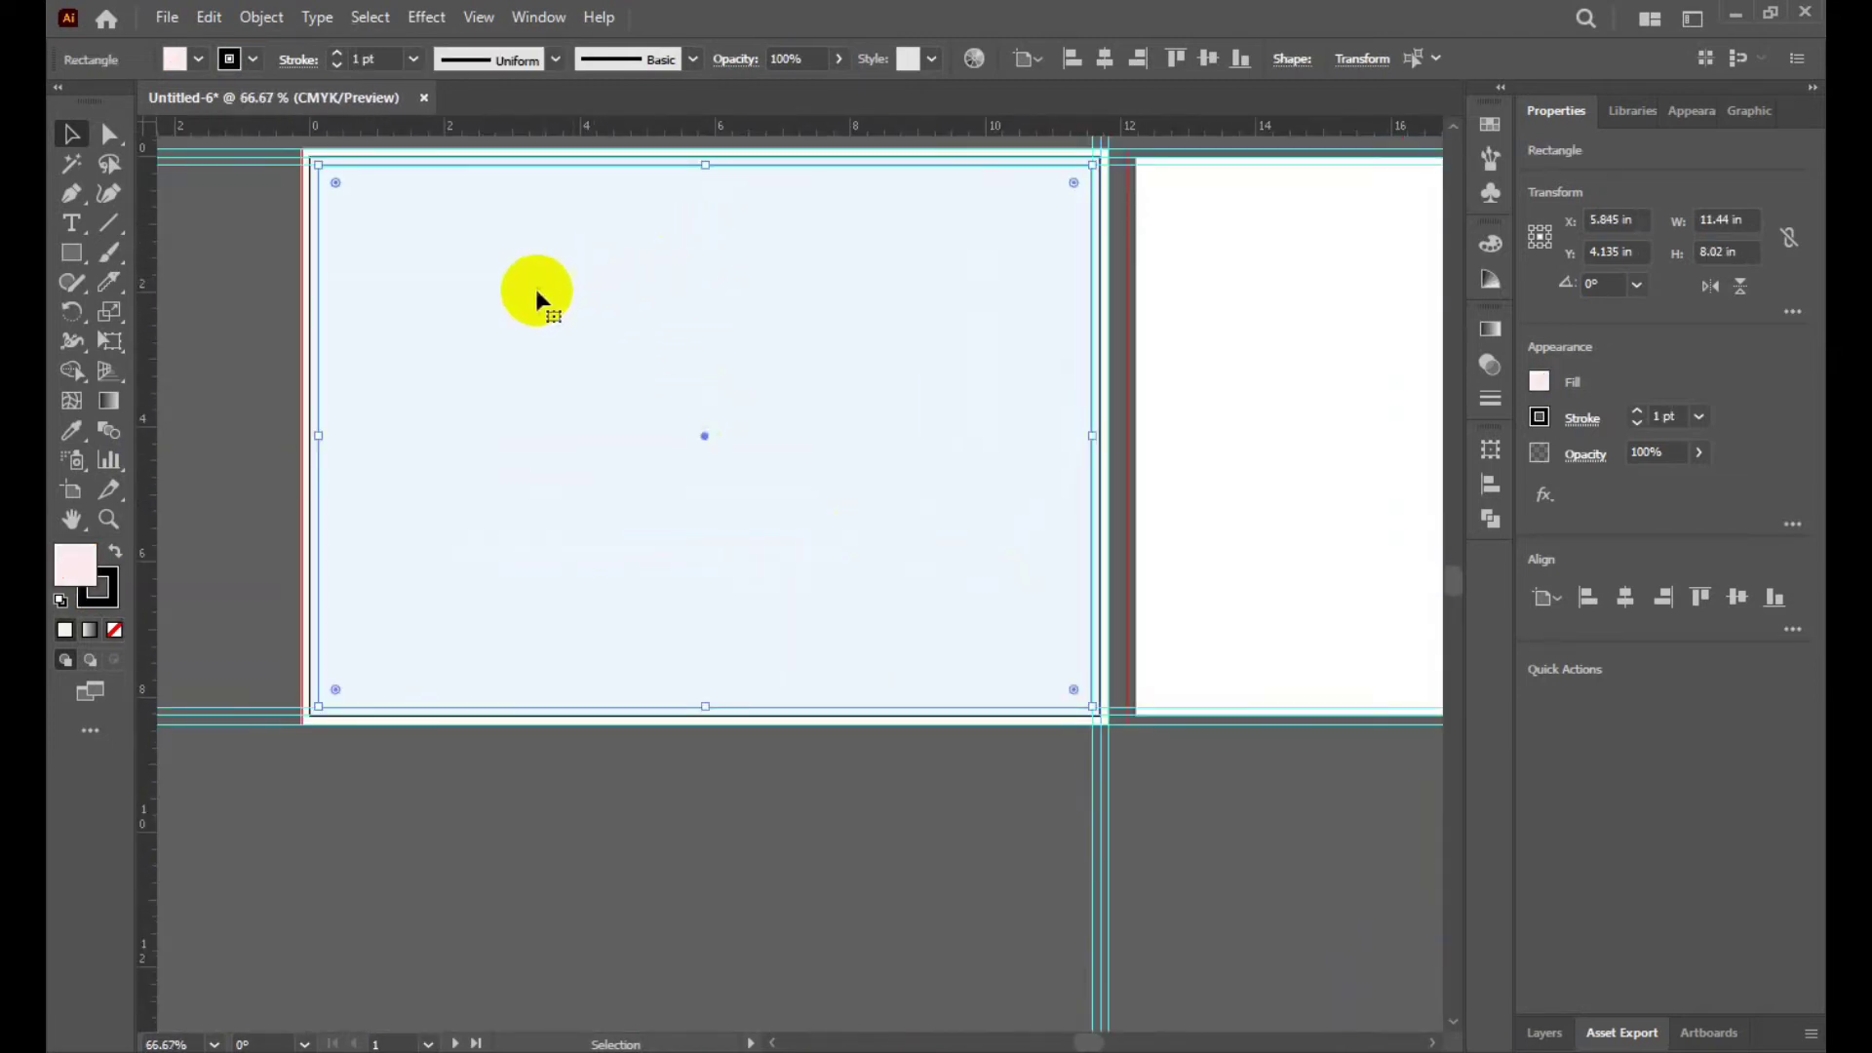
click(252, 59)
click(60, 100)
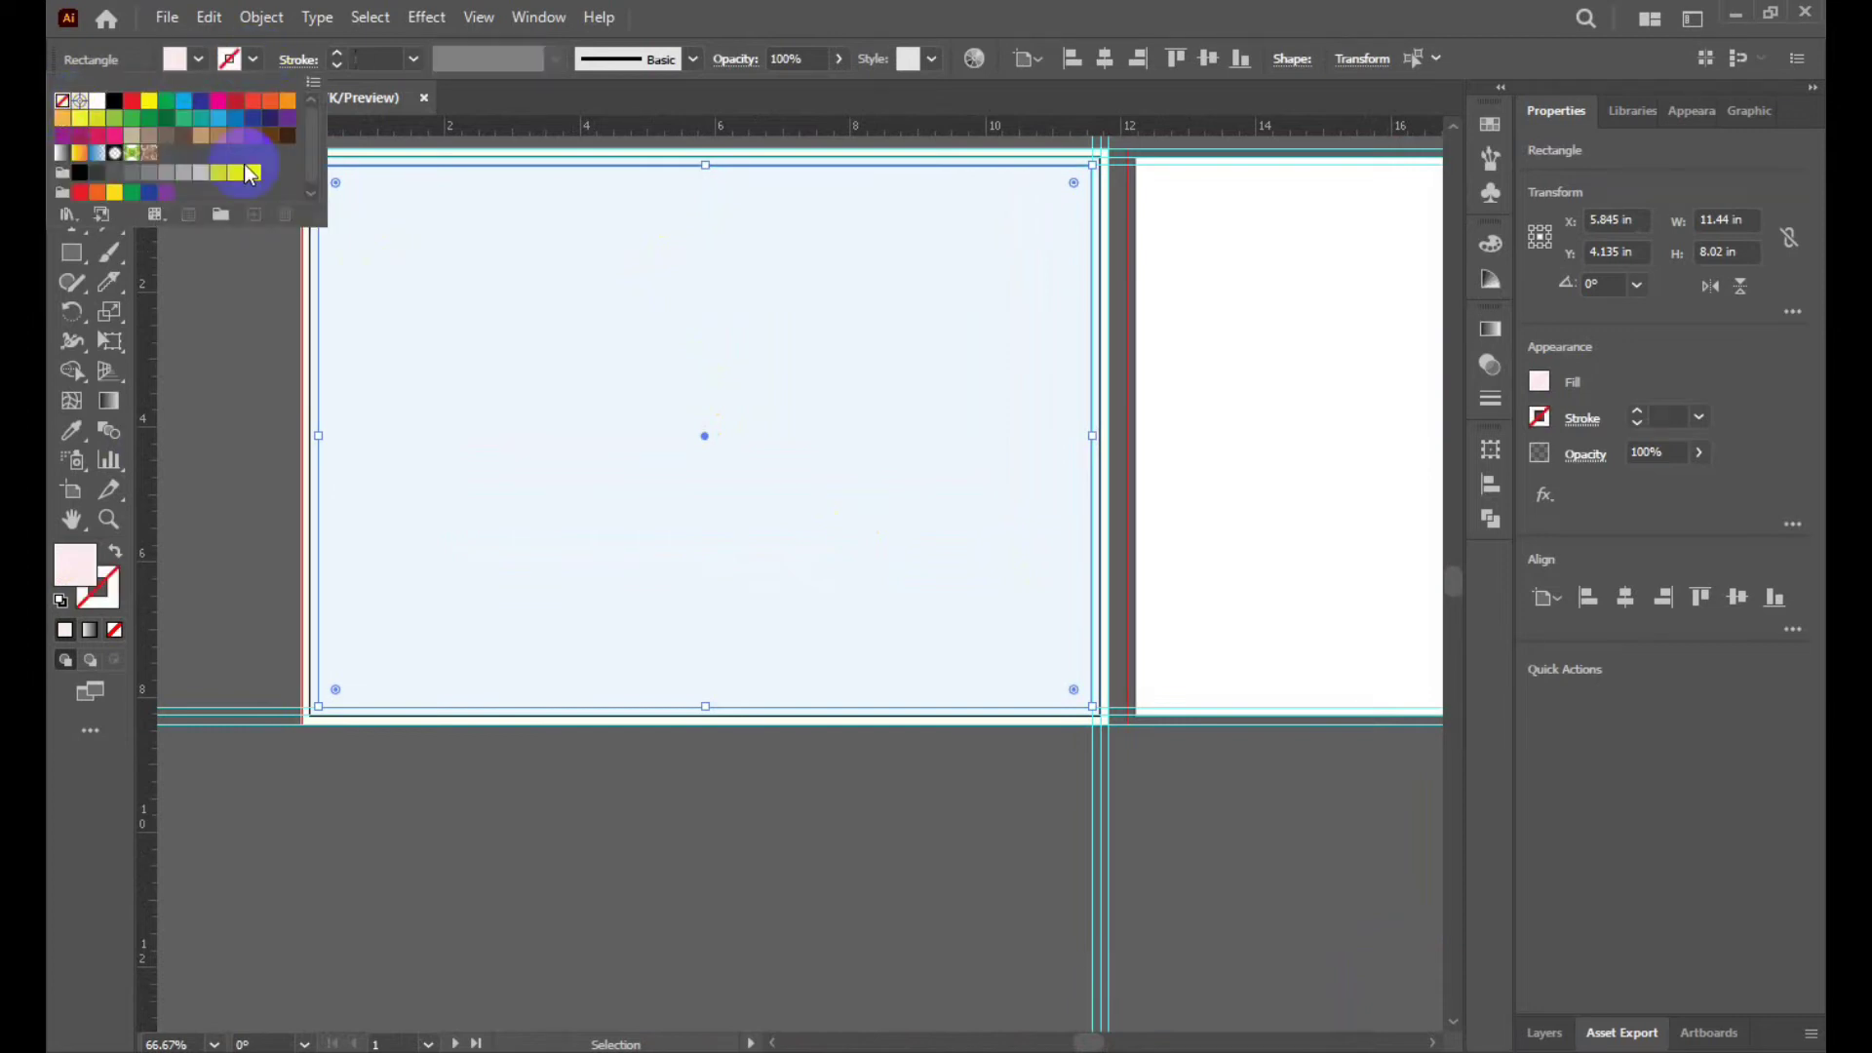
click(485, 761)
Remove the black outline from the larger white rectangle behind it.
scroll(466, 794, up, 2)
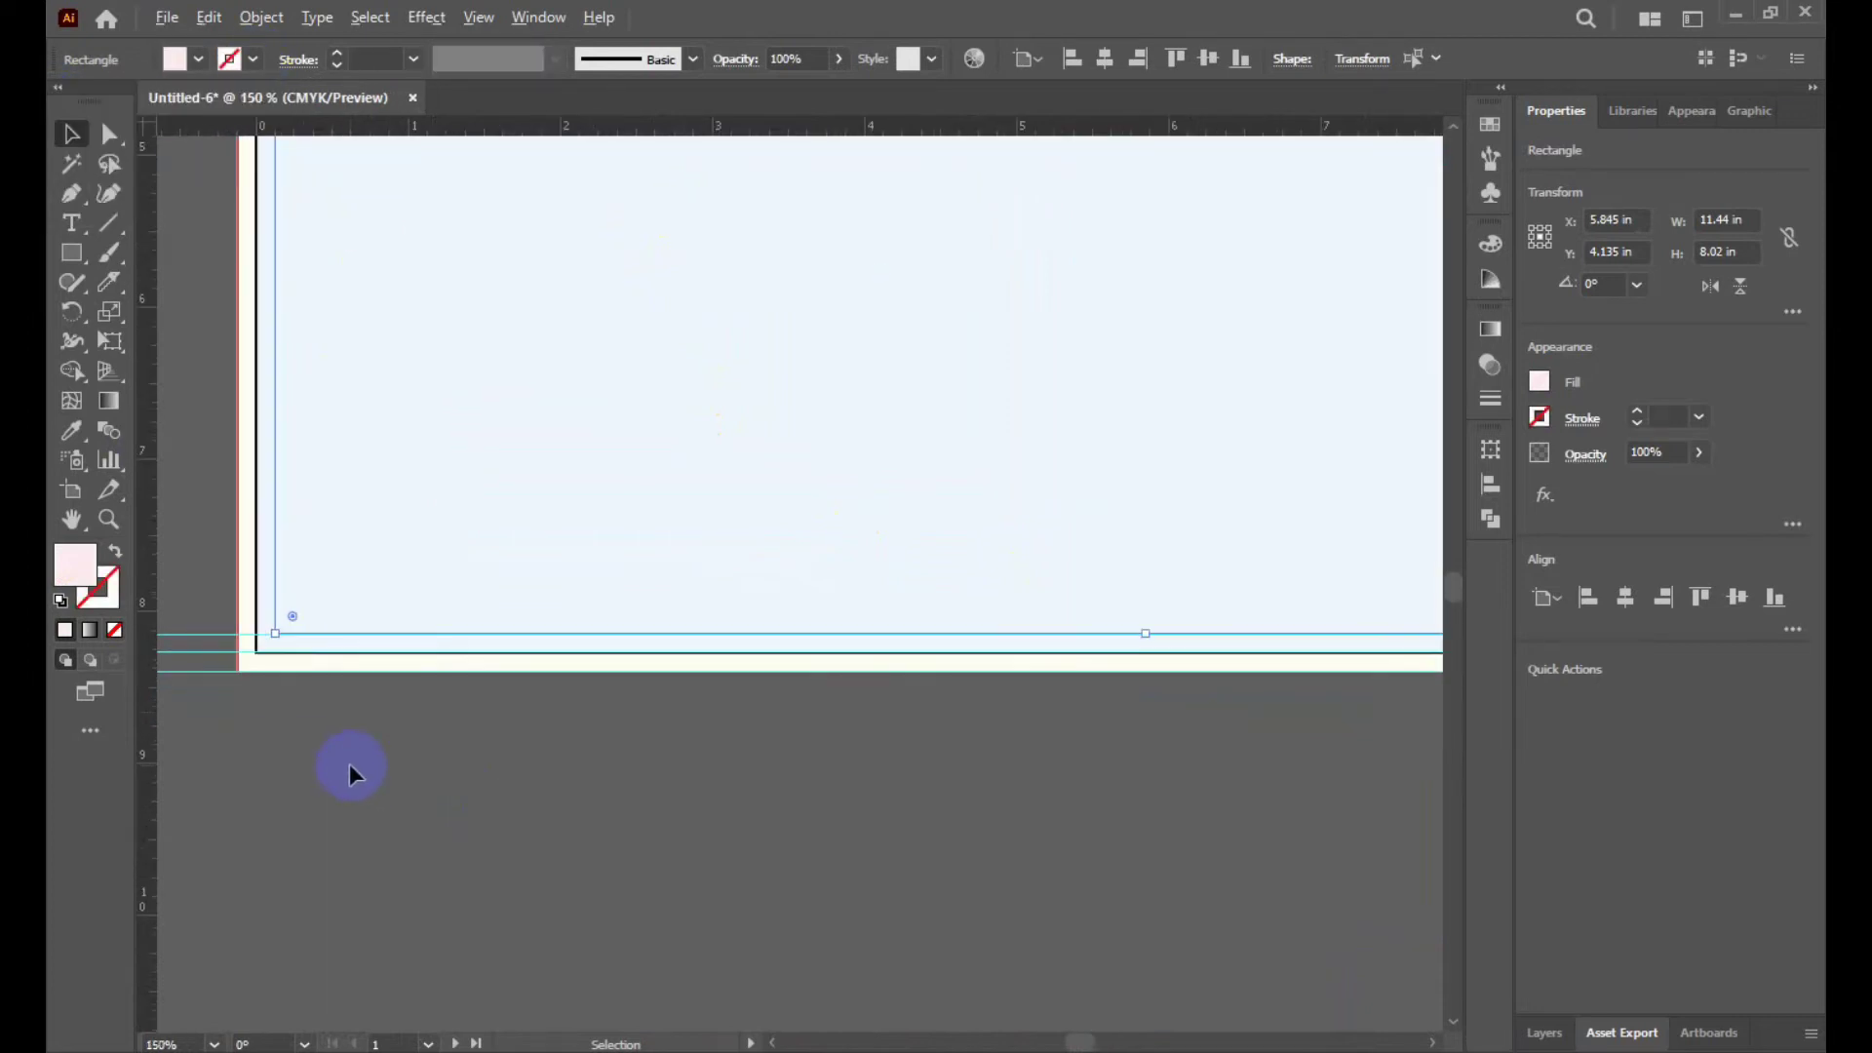
click(259, 612)
click(253, 59)
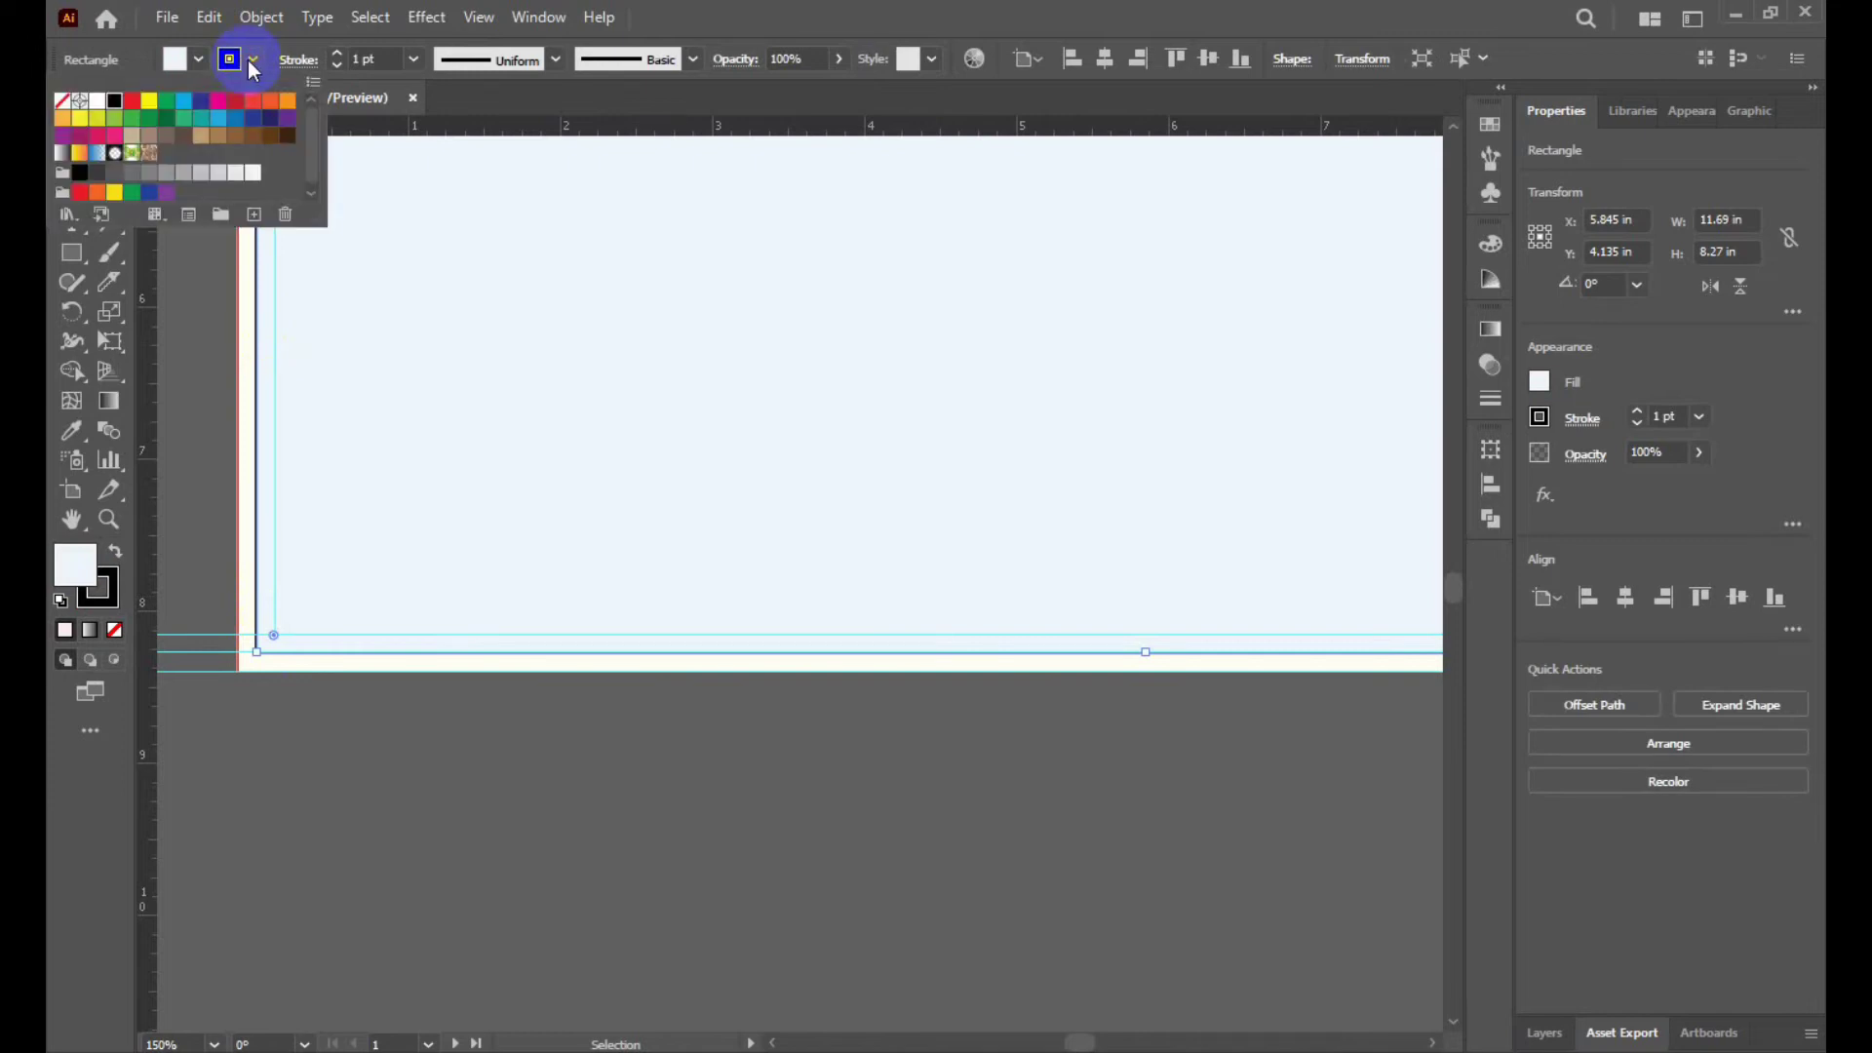
click(61, 101)
click(475, 819)
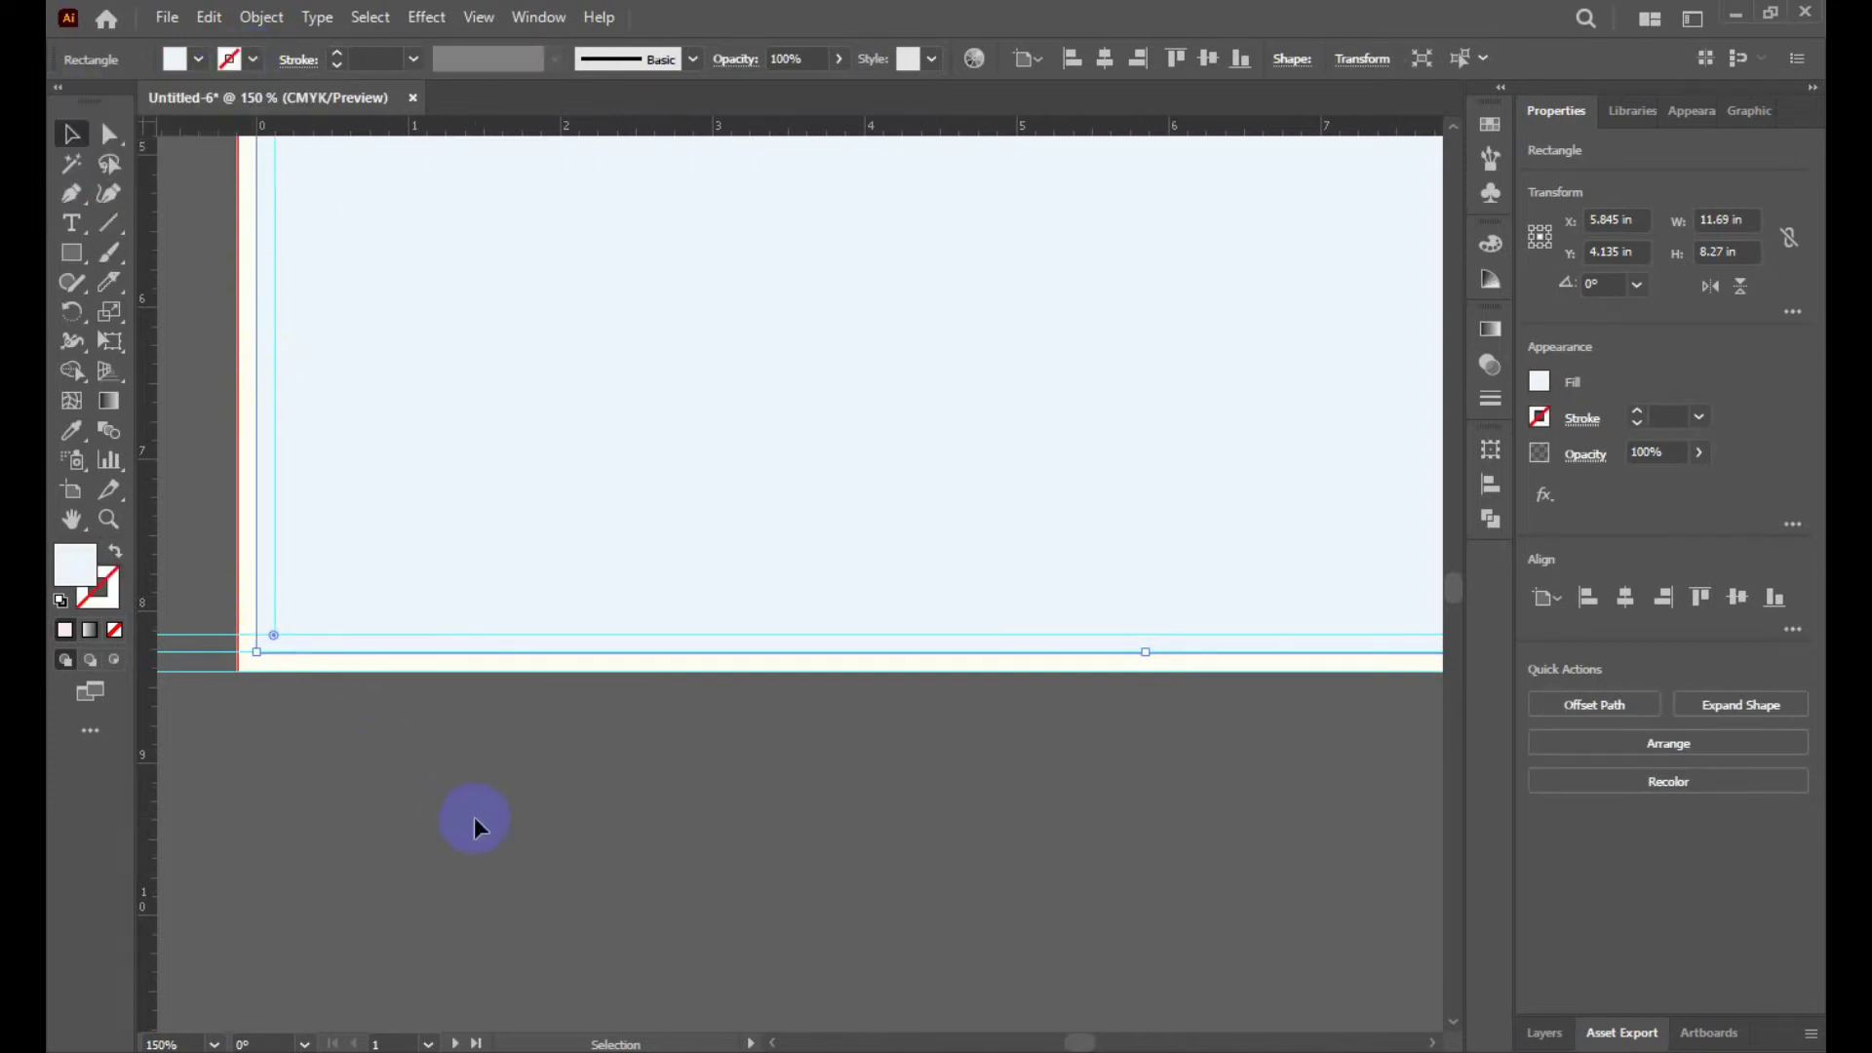
scroll(474, 817, down, 3)
scroll(1022, 822, up, 4)
scroll(980, 792, up, 2)
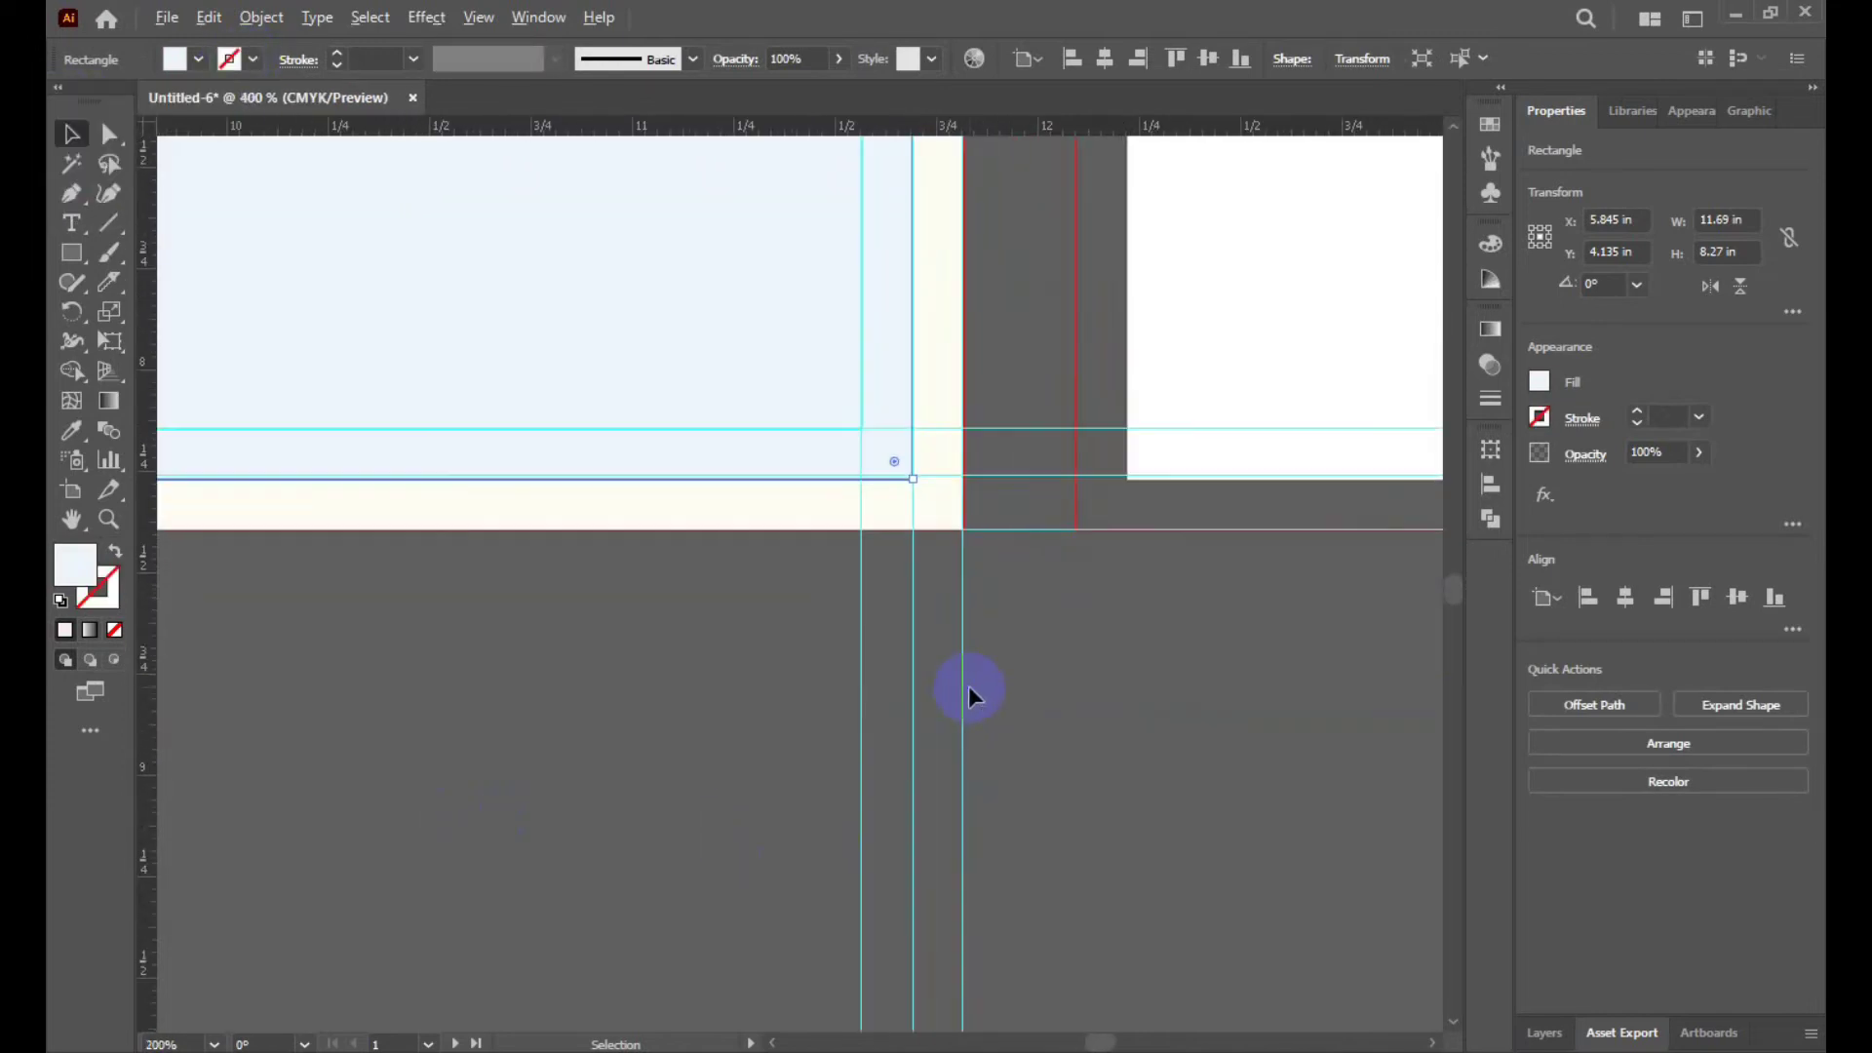
scroll(968, 687, down, 3)
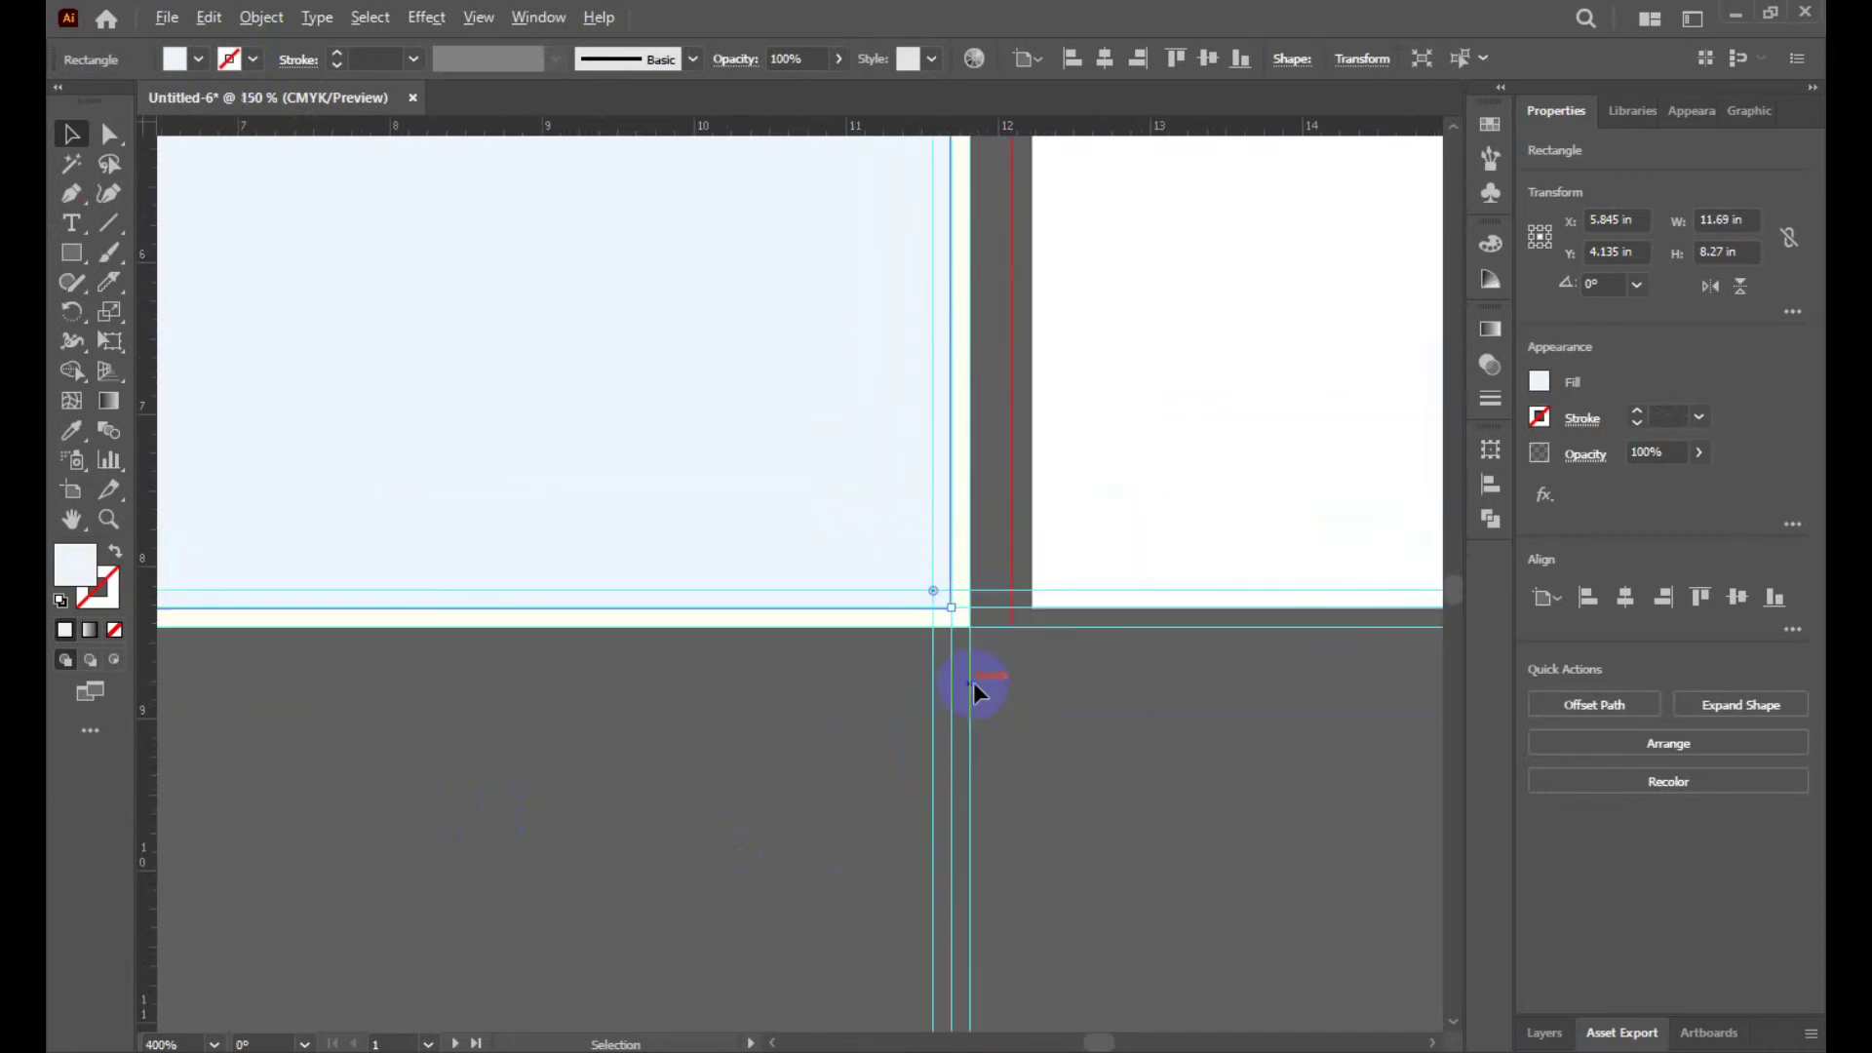
scroll(1157, 706, down, 3)
scroll(710, 741, up, 4)
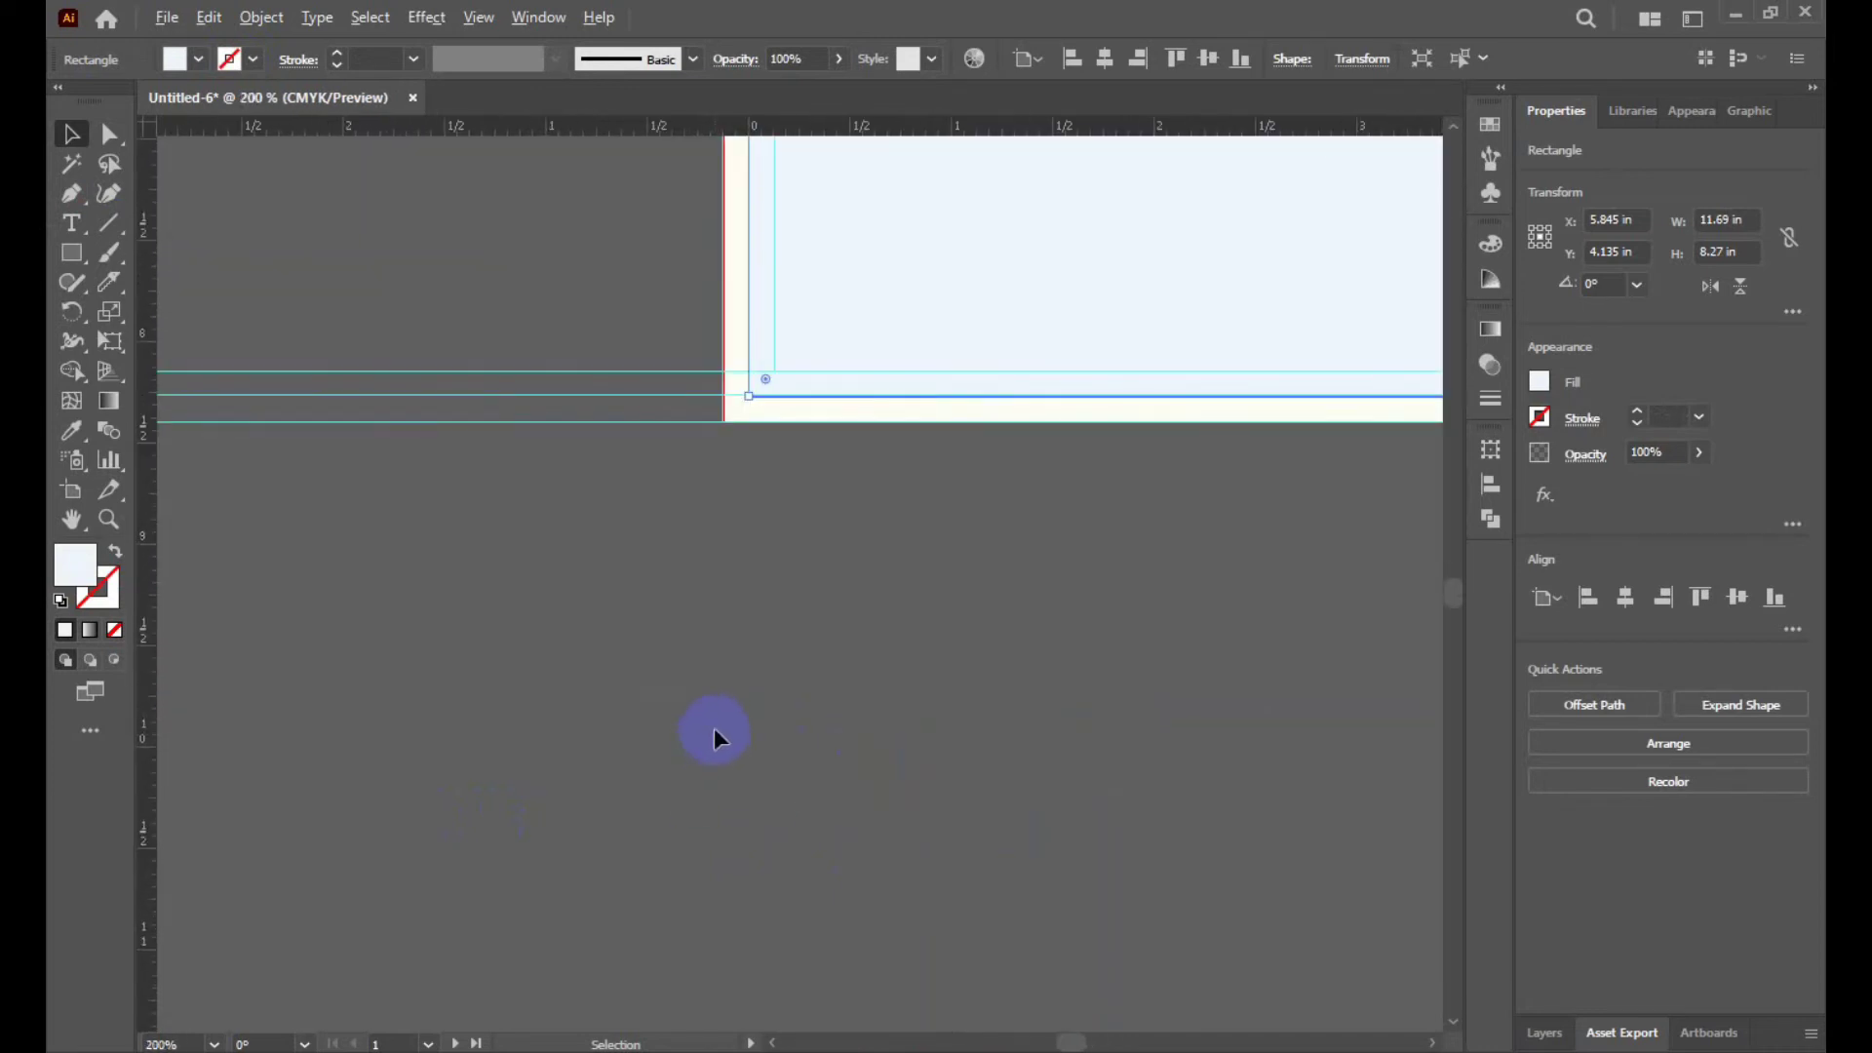
scroll(673, 673, down, 1)
Place a vertical guide on the left artboard's left edge at X 0 in.
drag(150, 533, 746, 612)
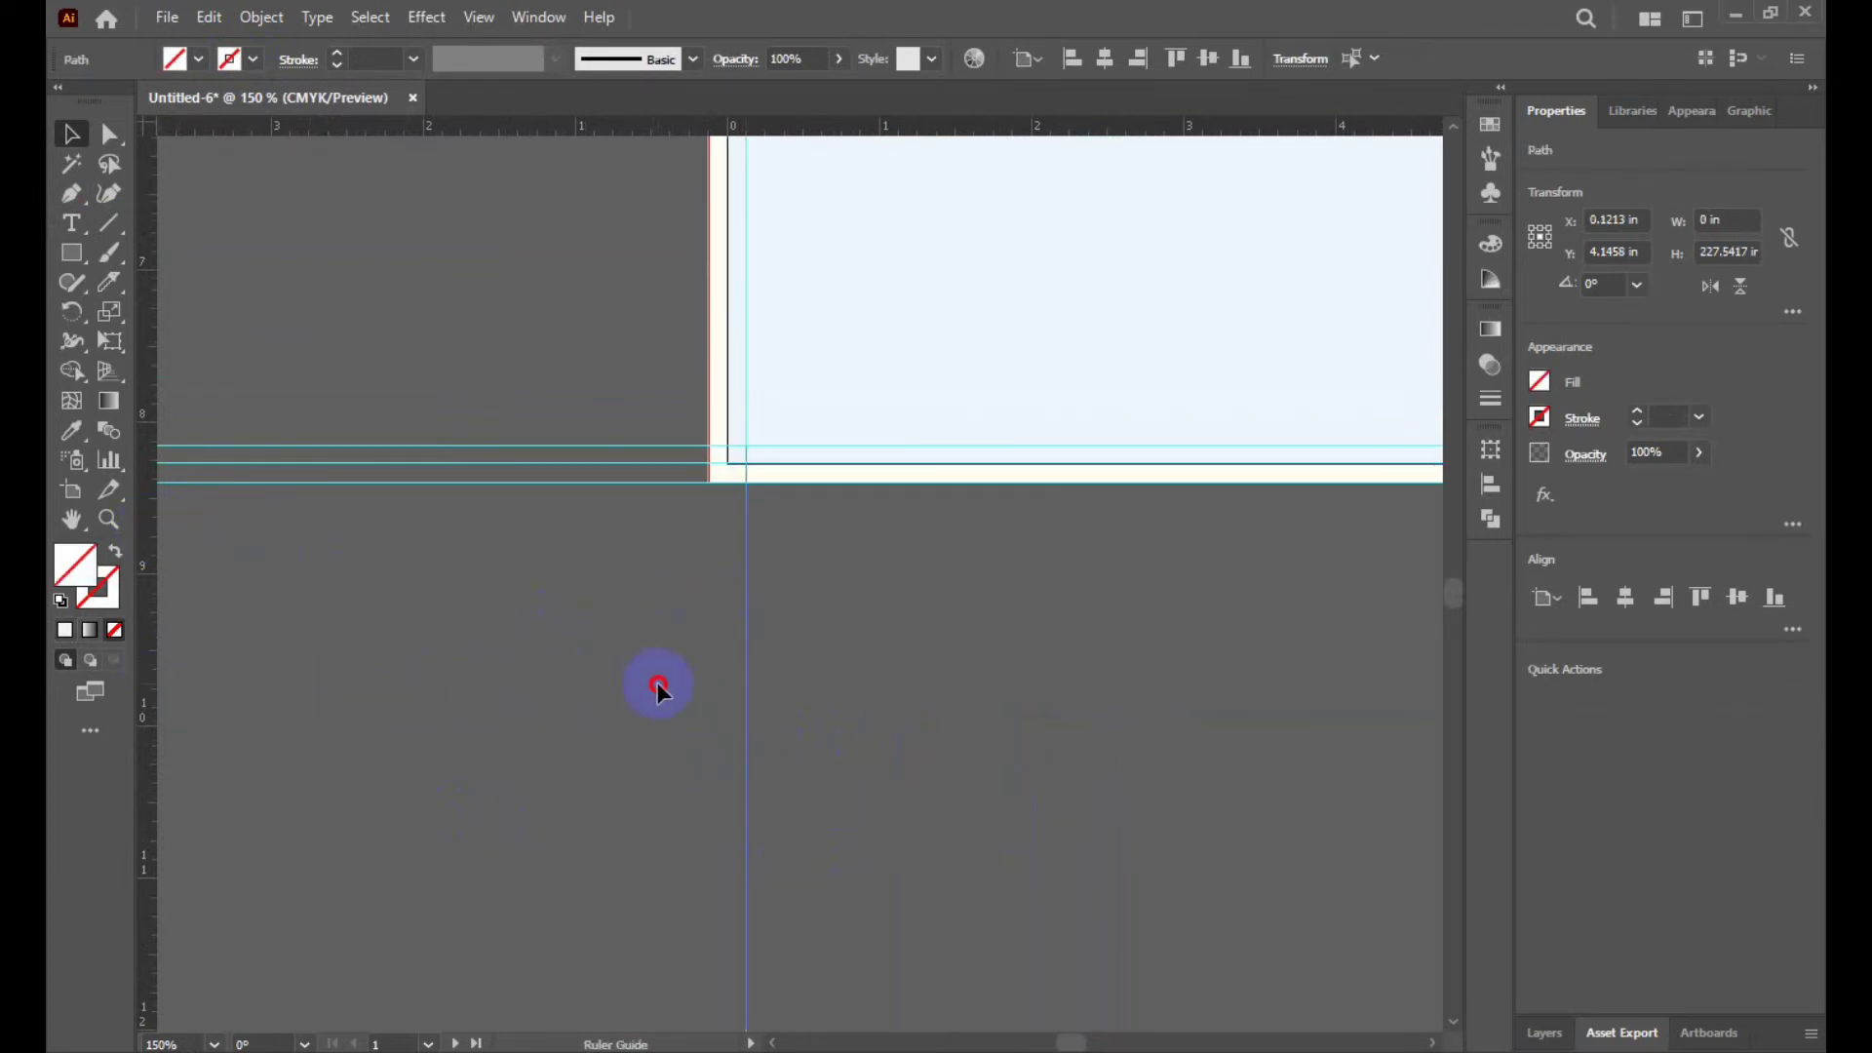
drag(746, 686, 731, 689)
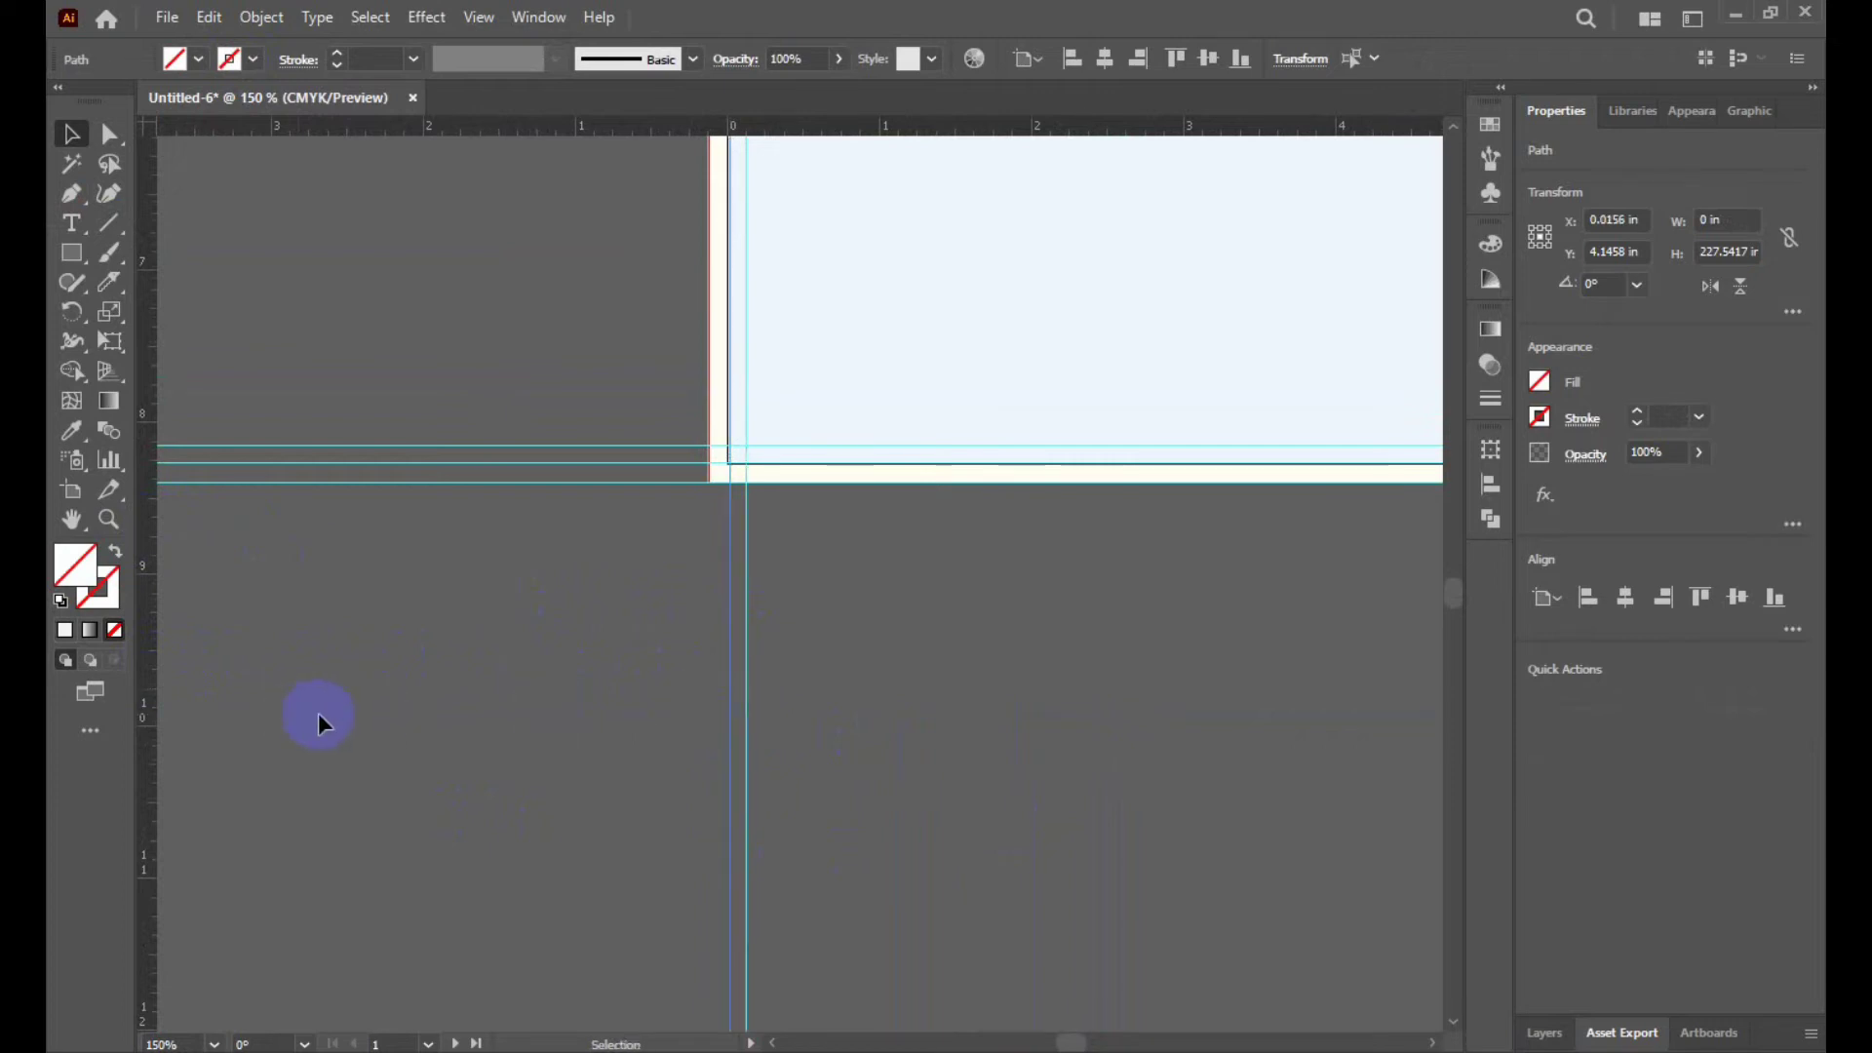
key(ctrl+plus)
key(ctrl+plus)
key(ctrl+plus)
drag(862, 448, 852, 450)
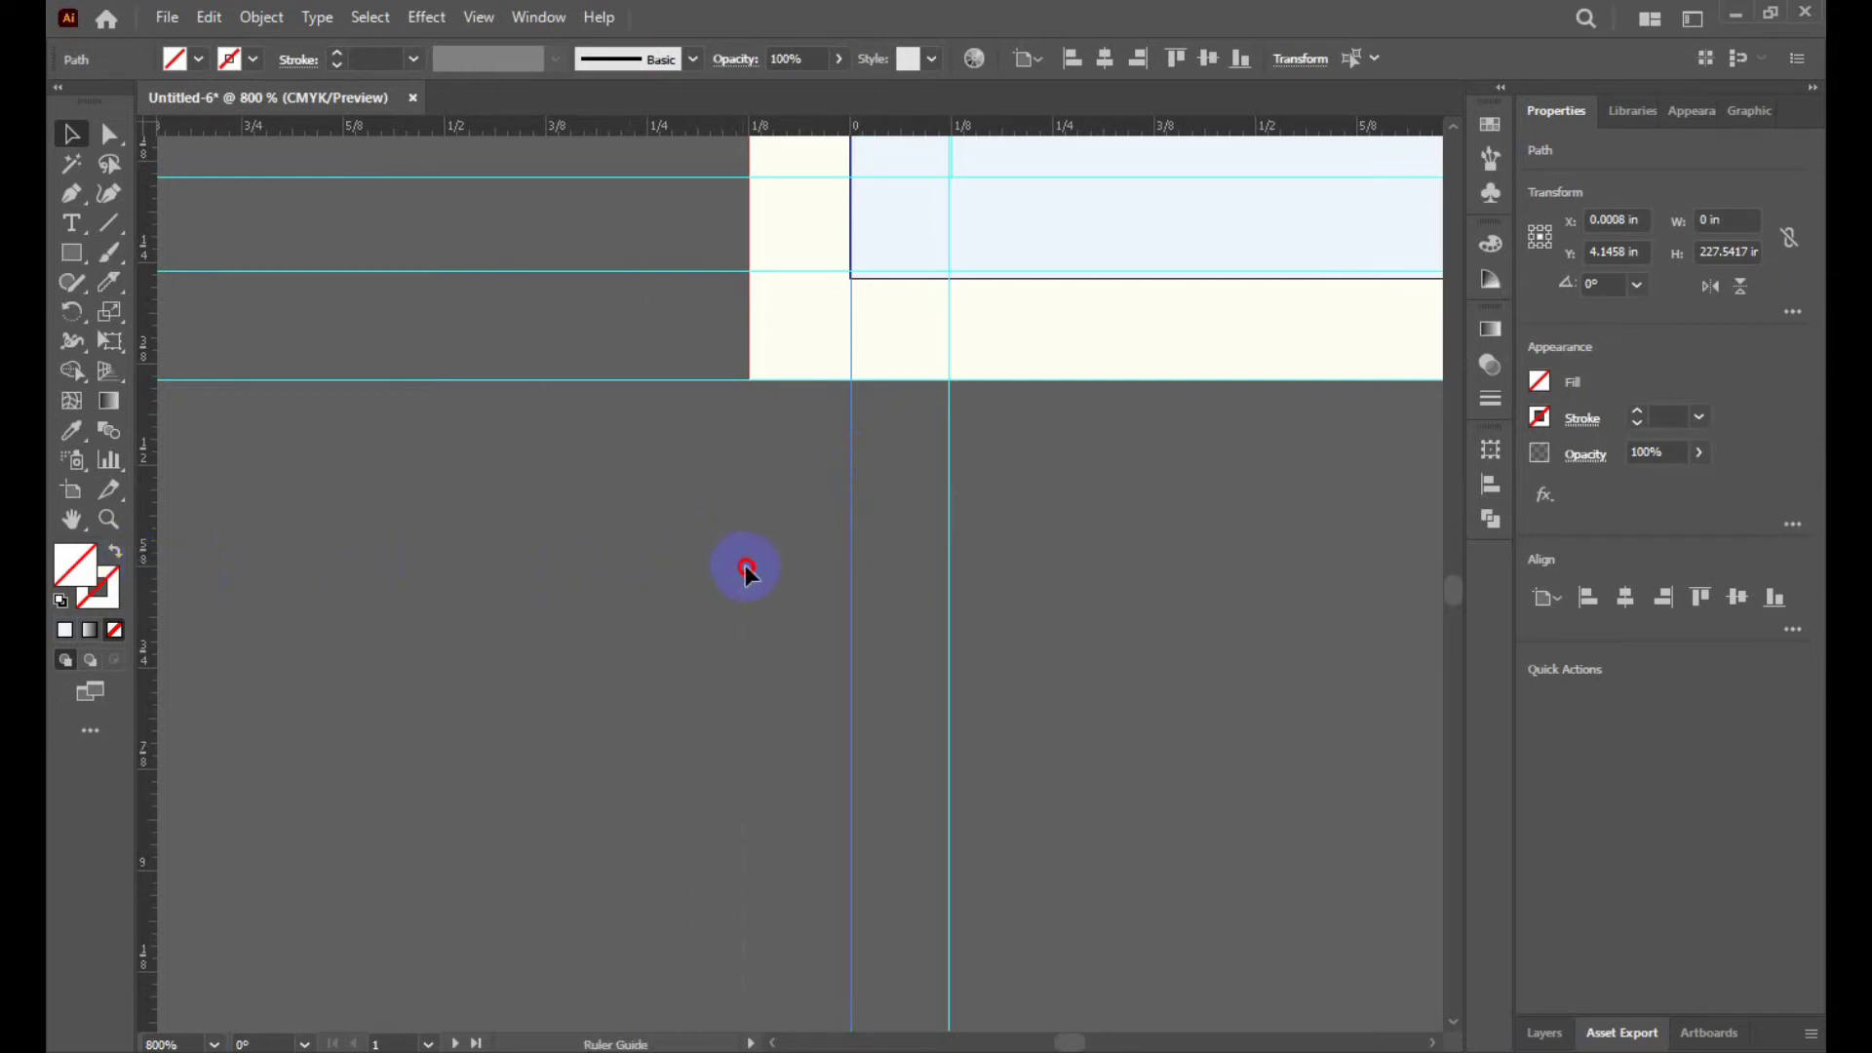
Add a vertical guide at the left bleed line, X -0.1226 in.
drag(751, 570, 750, 573)
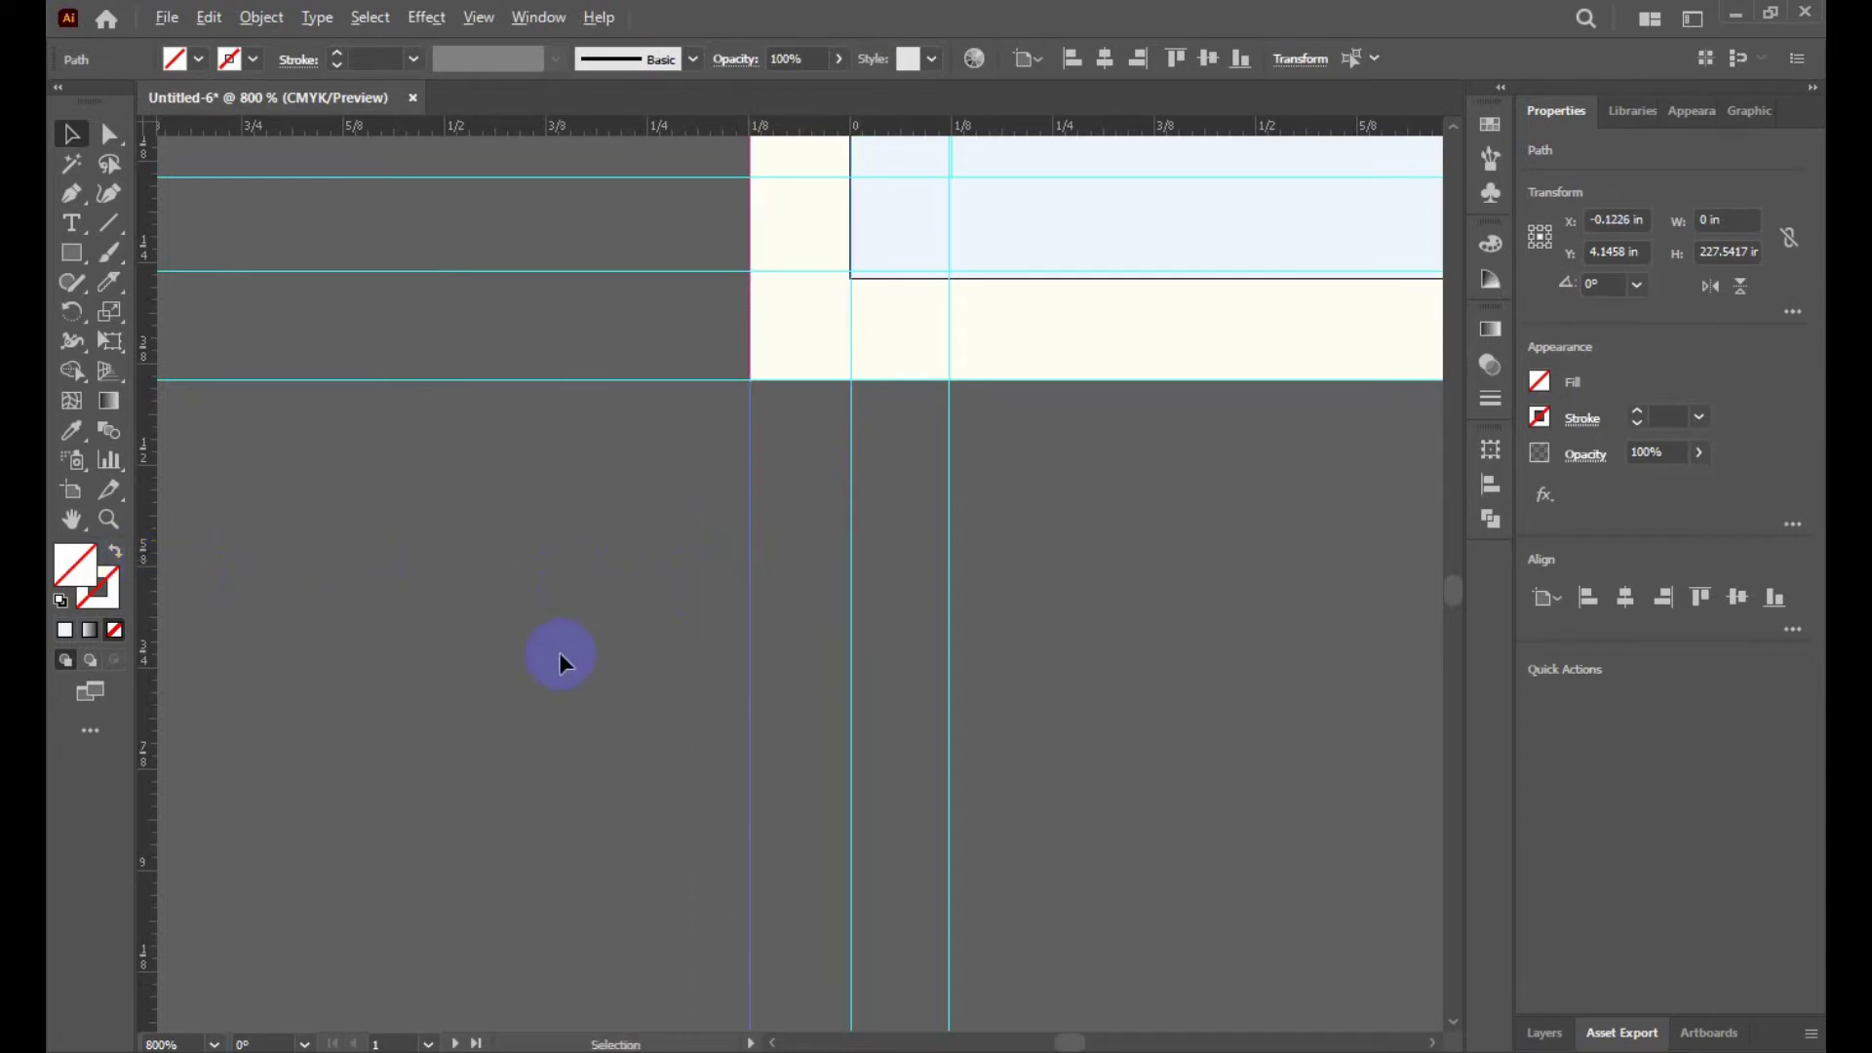
scroll(558, 653, down, 10)
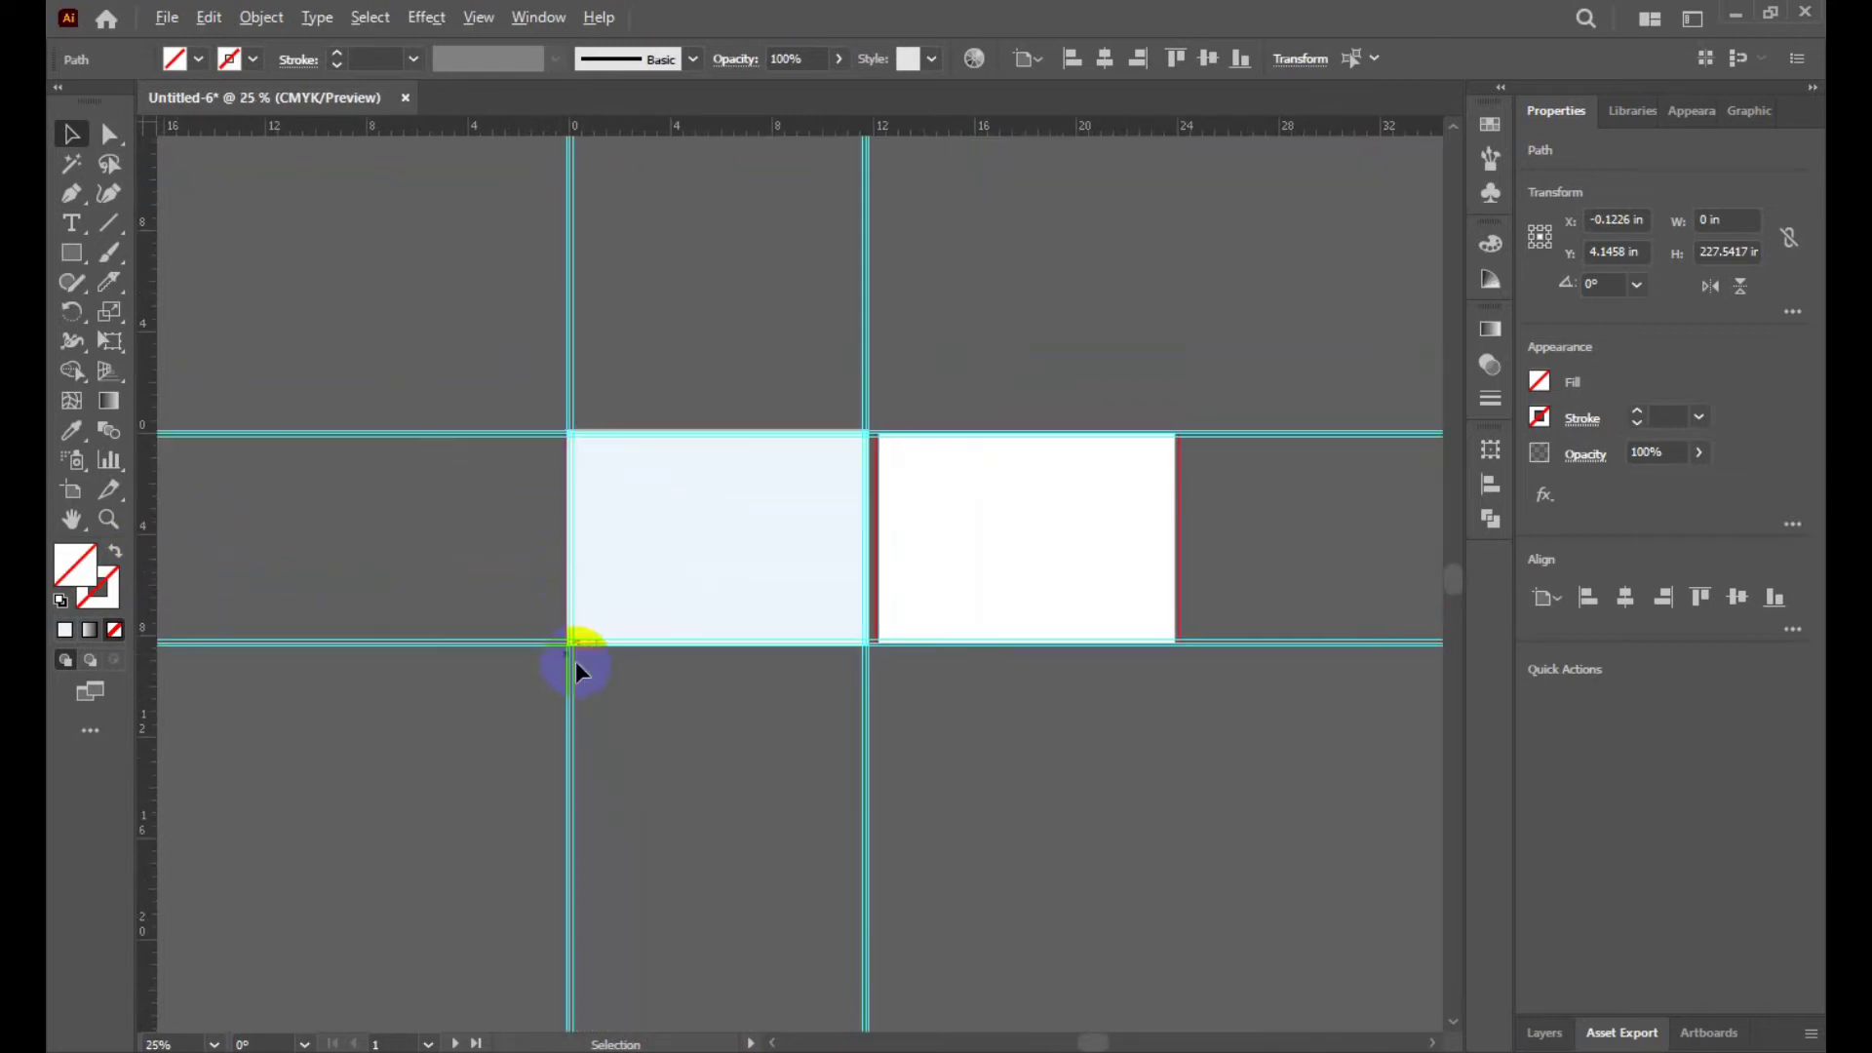
scroll(581, 494, up, 6)
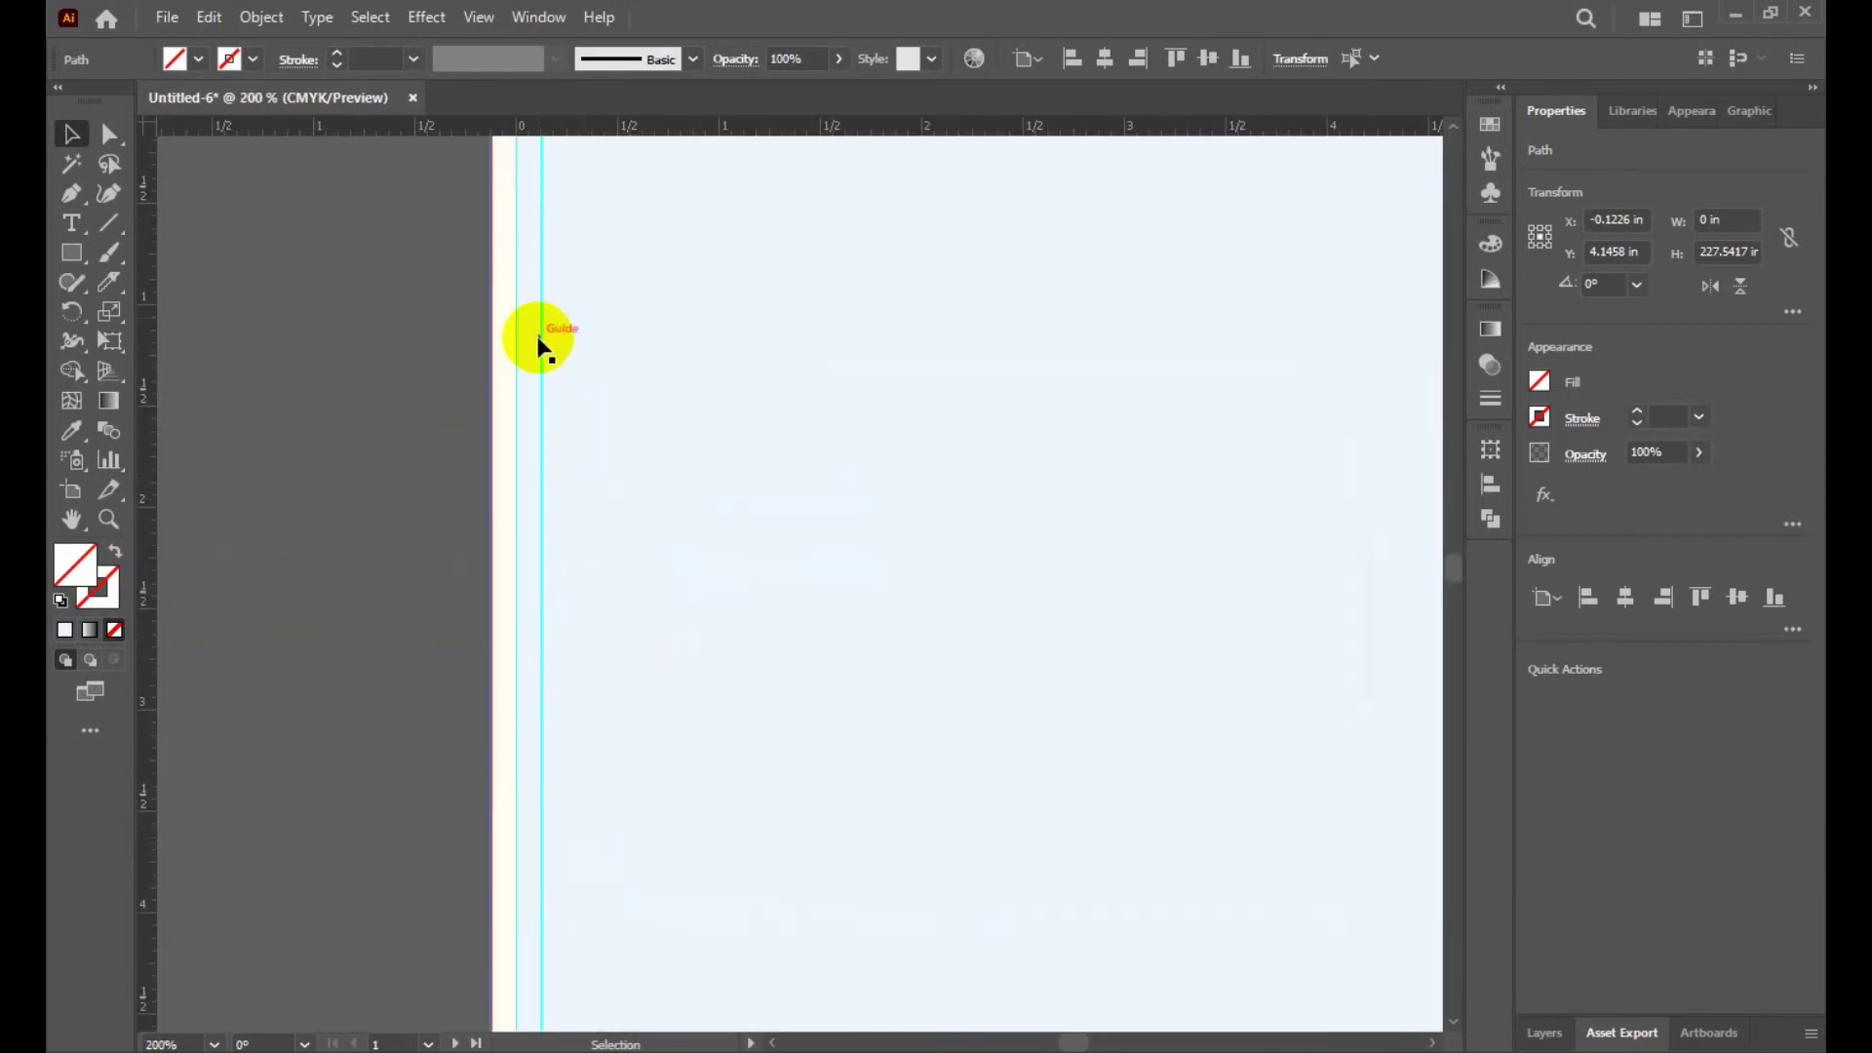
scroll(542, 353, up, 2)
scroll(372, 426, down, 2)
scroll(369, 434, down, 2)
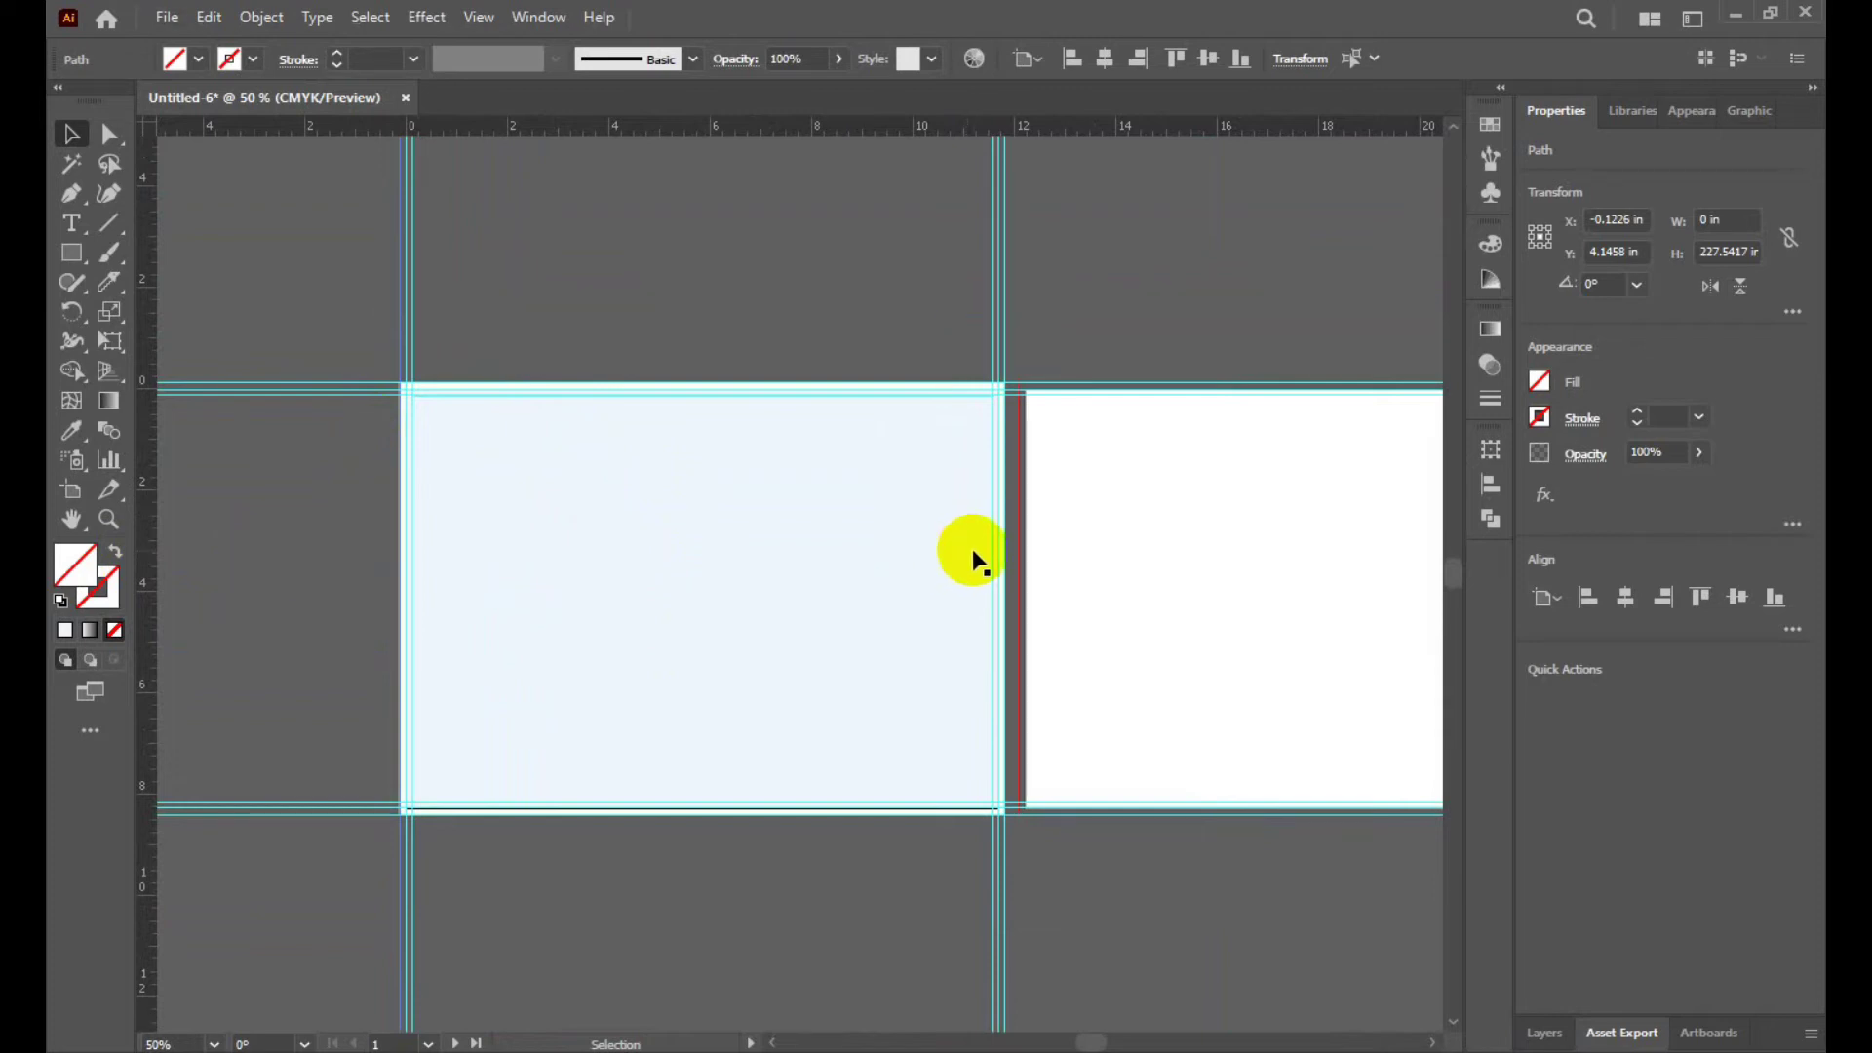
scroll(766, 573, down, 2)
scroll(724, 575, down, 2)
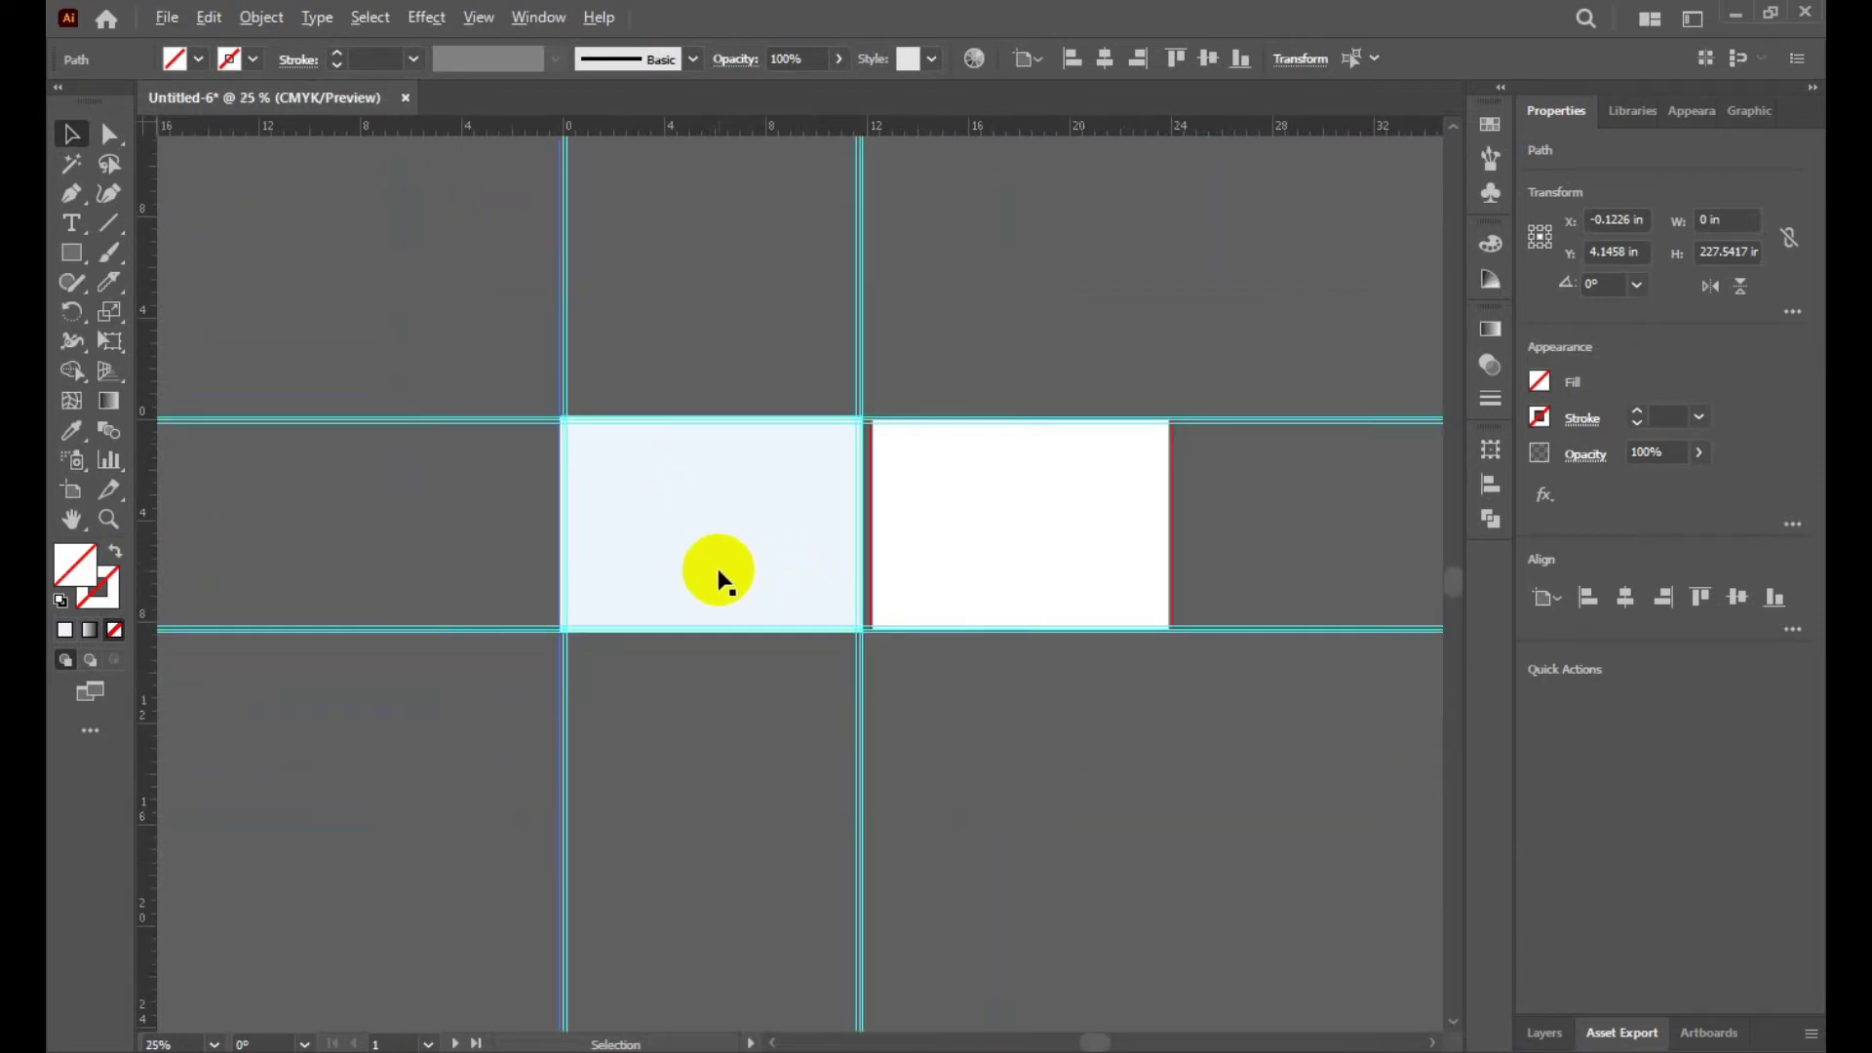
scroll(1060, 532, up, 1)
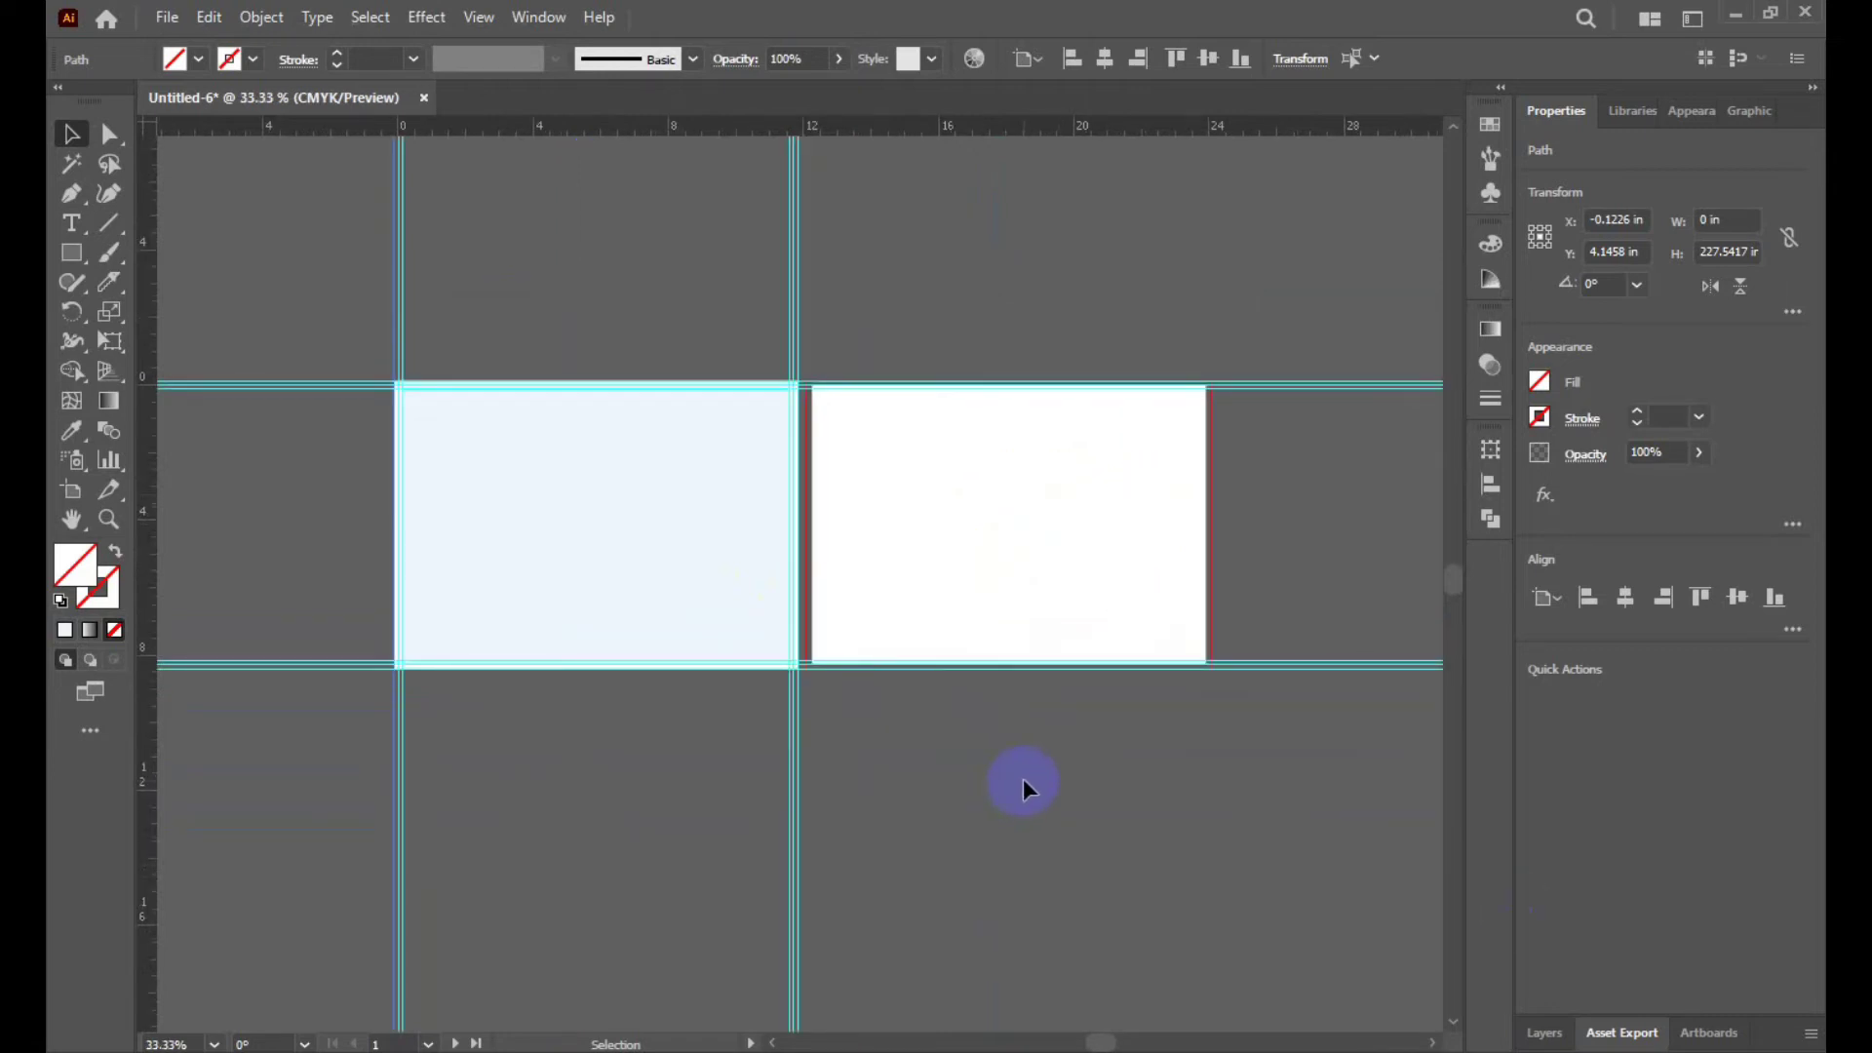
scroll(1024, 785, down, 1)
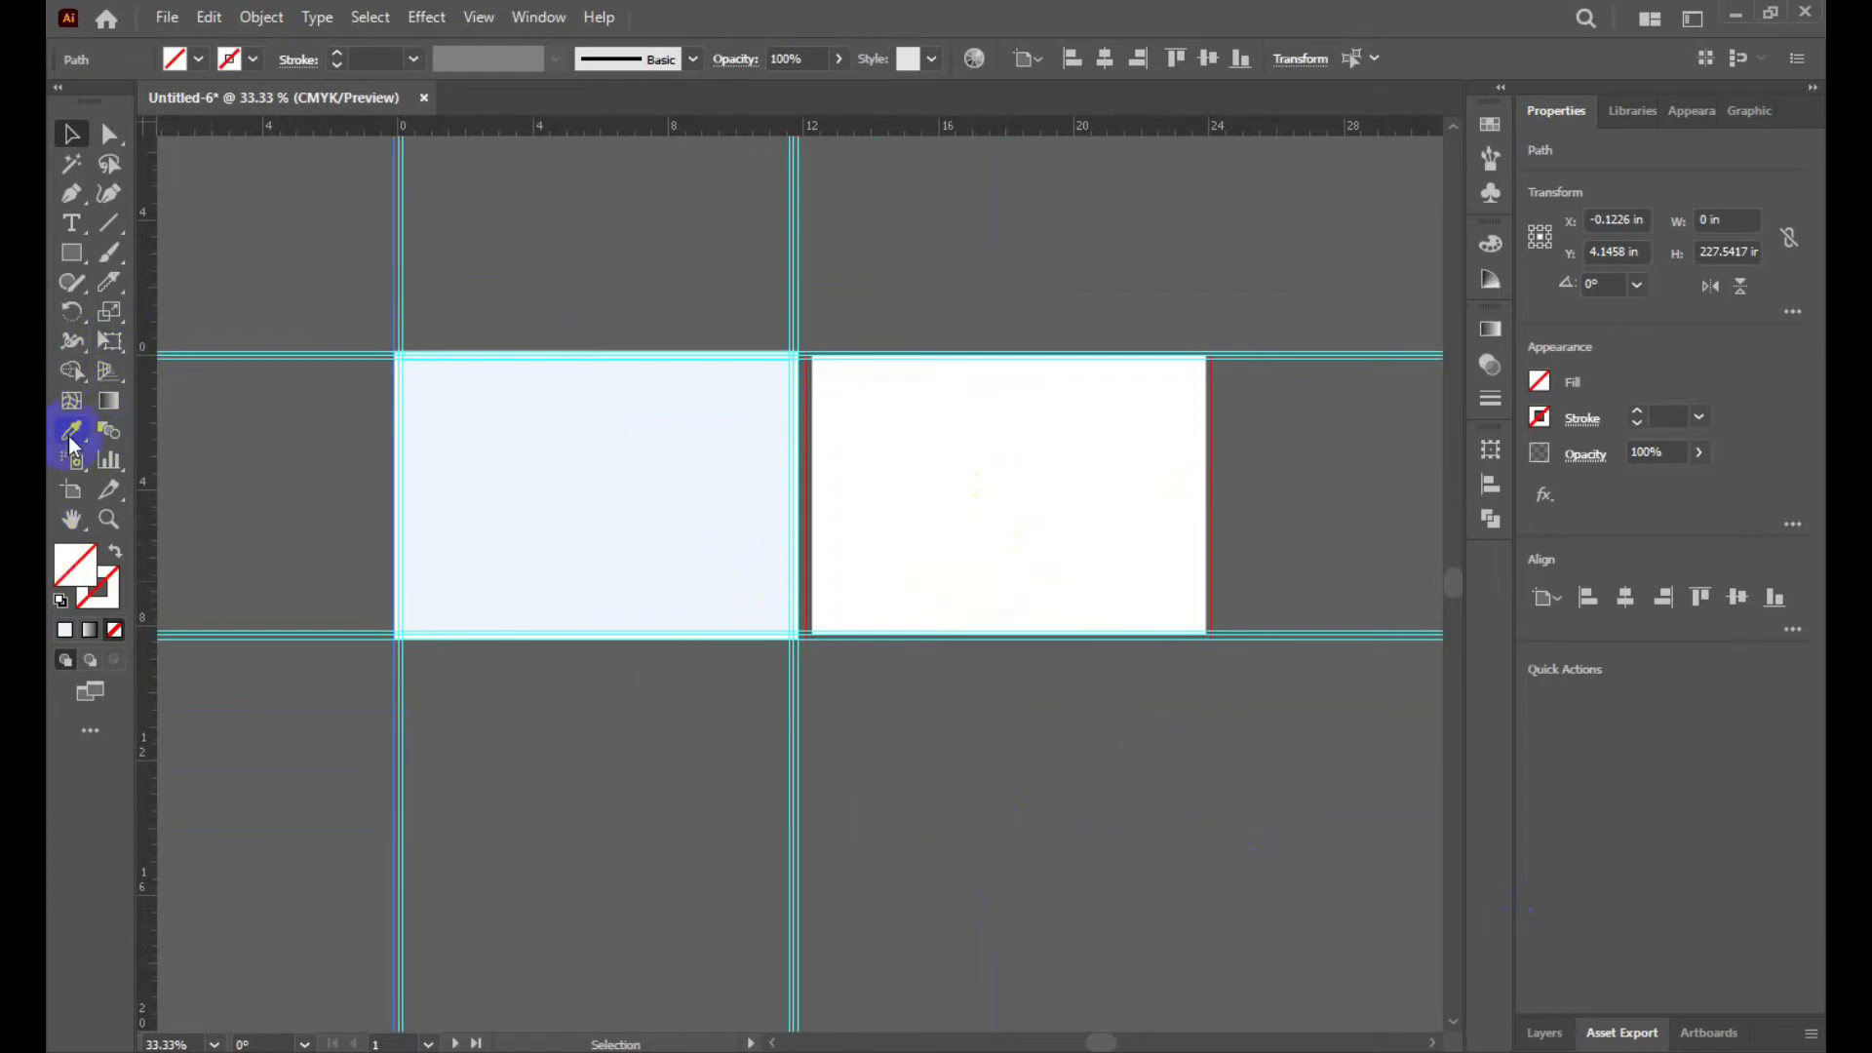
Drag Artboard 2 directly below Artboard 1 with the Artboard tool, undoing an accidental artboard copy.
click(73, 490)
drag(1103, 481, 647, 824)
click(994, 834)
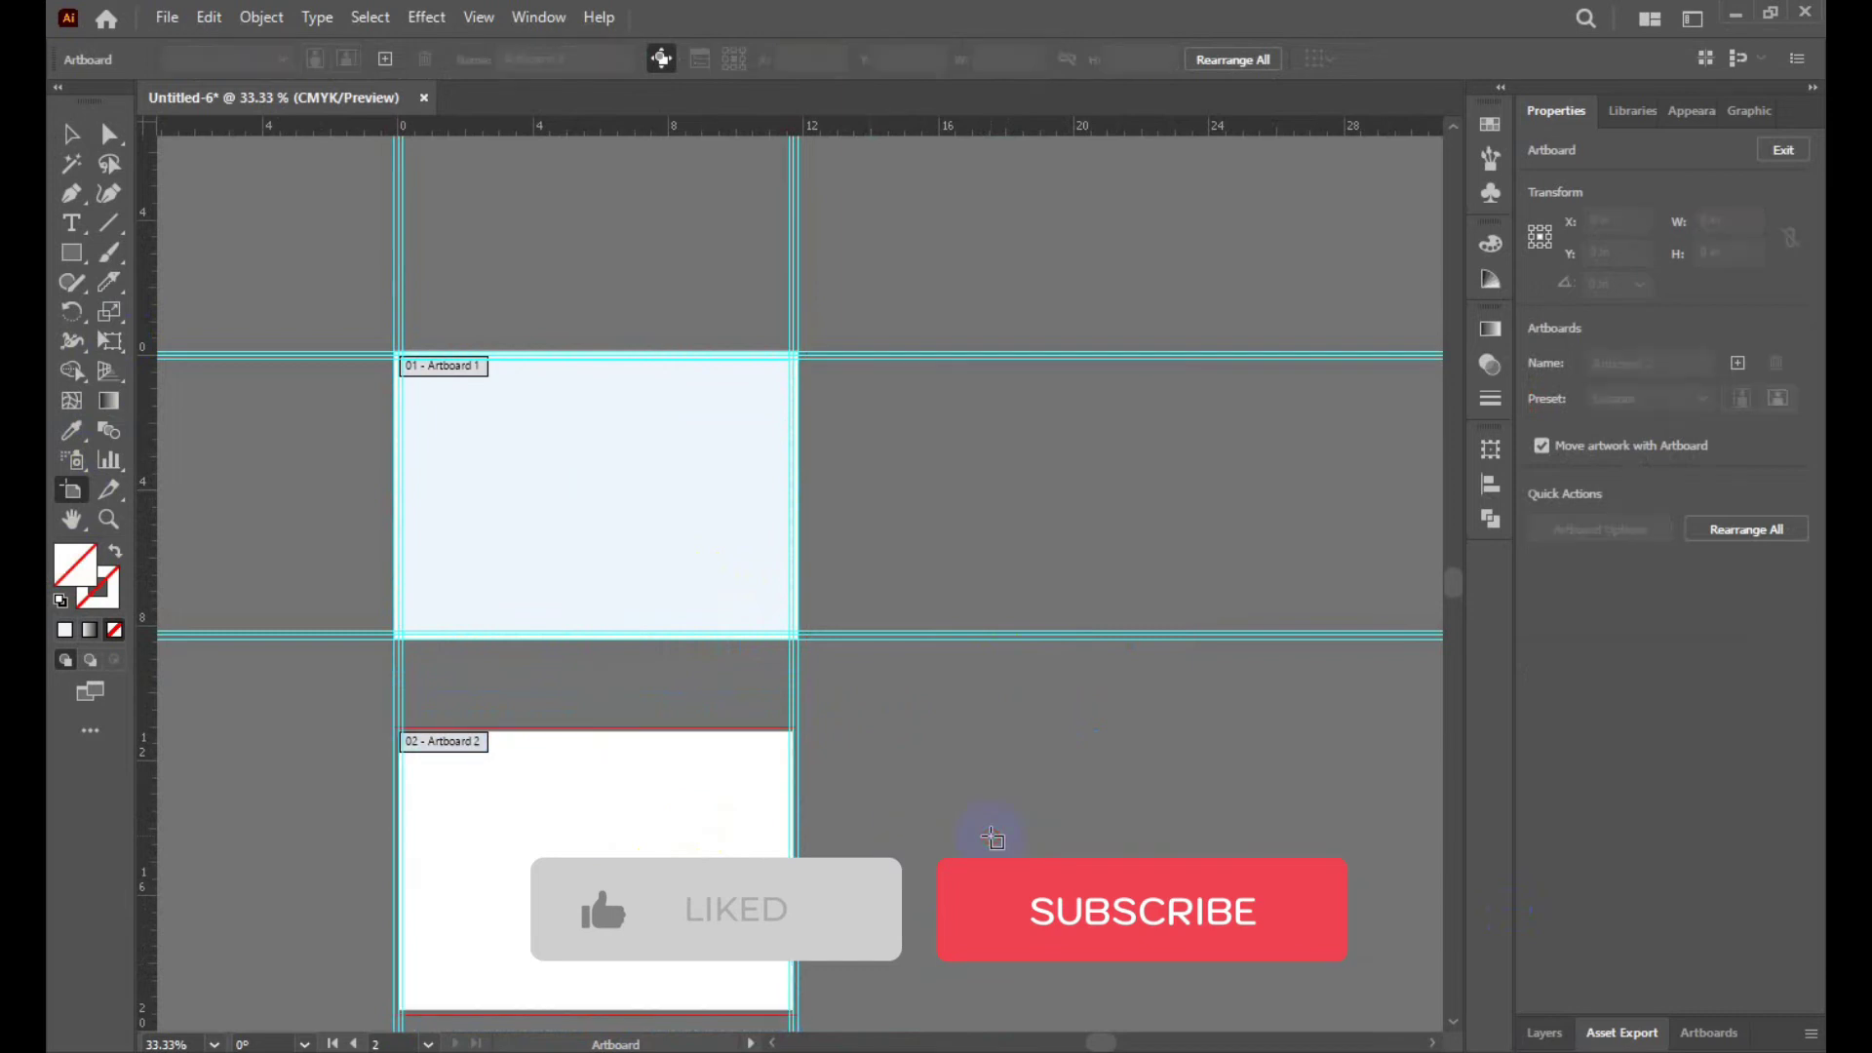
scroll(949, 775, down, 3)
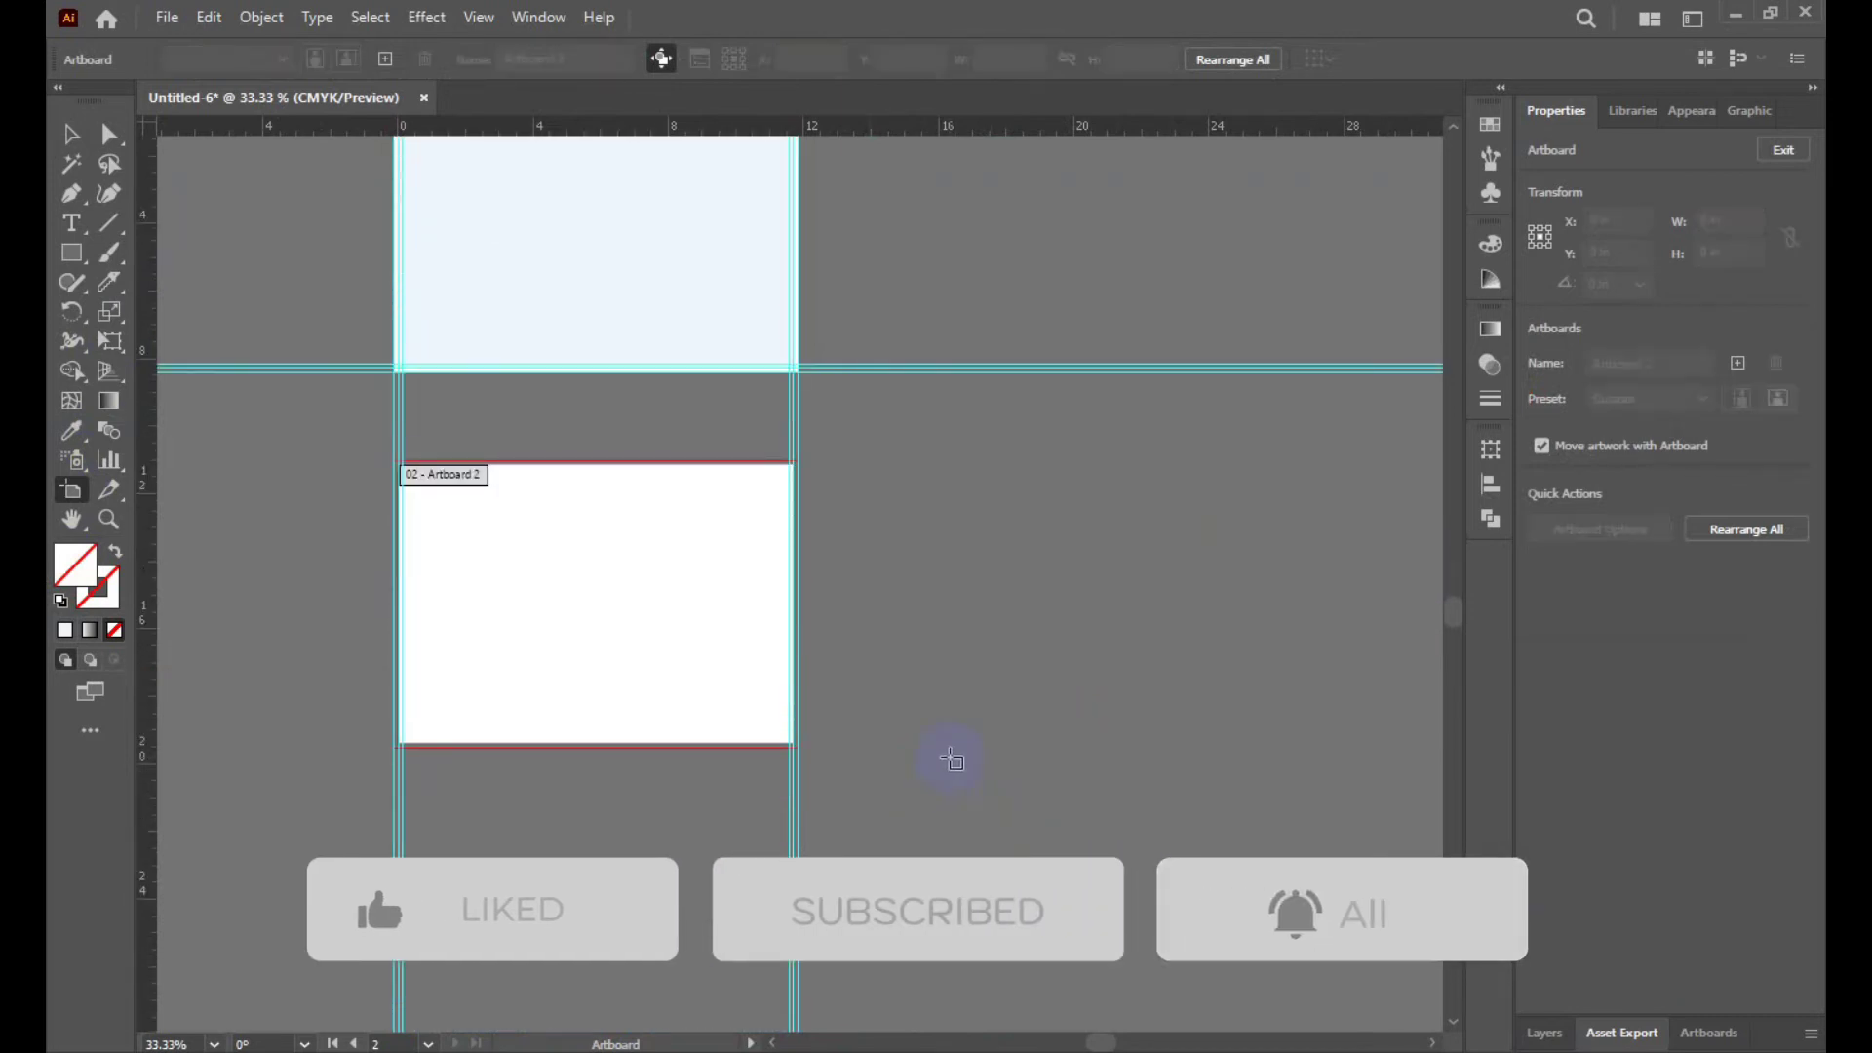
scroll(948, 770, down, 3)
scroll(621, 288, up, 1)
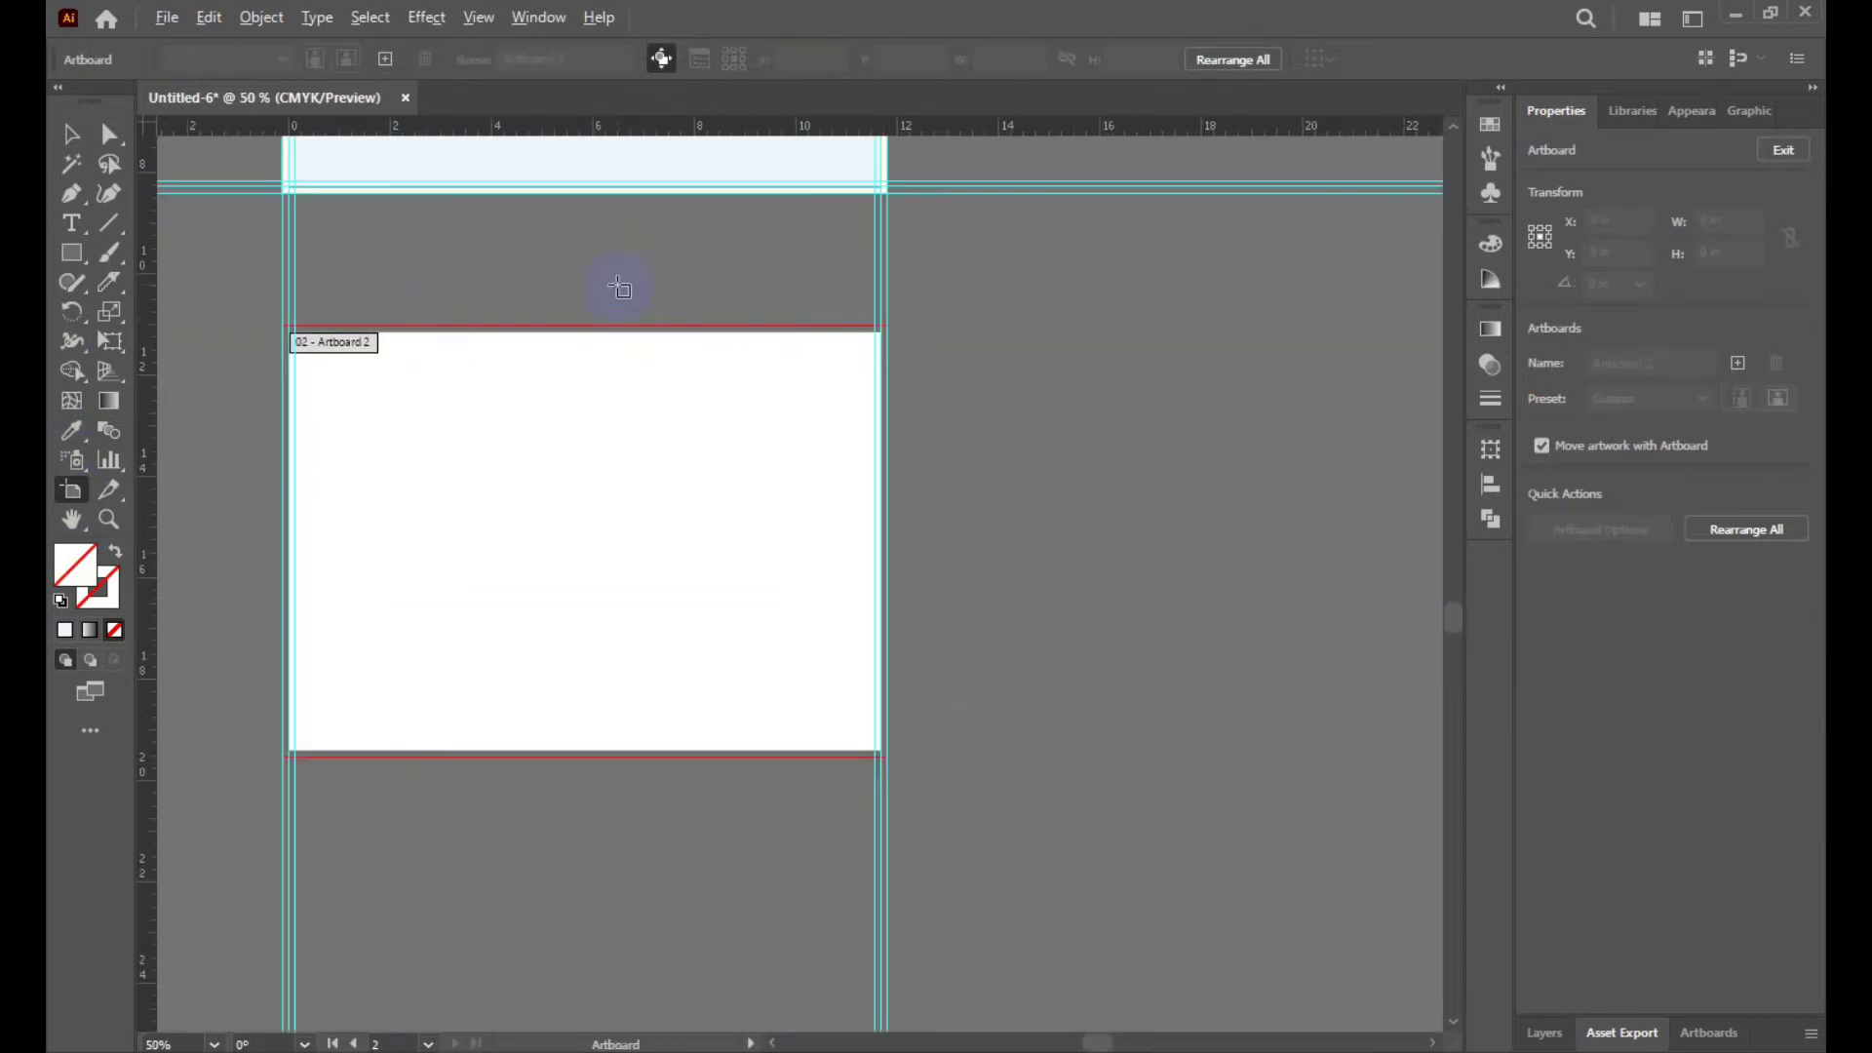
click(680, 648)
click(564, 443)
scroll(1130, 474, up, 3)
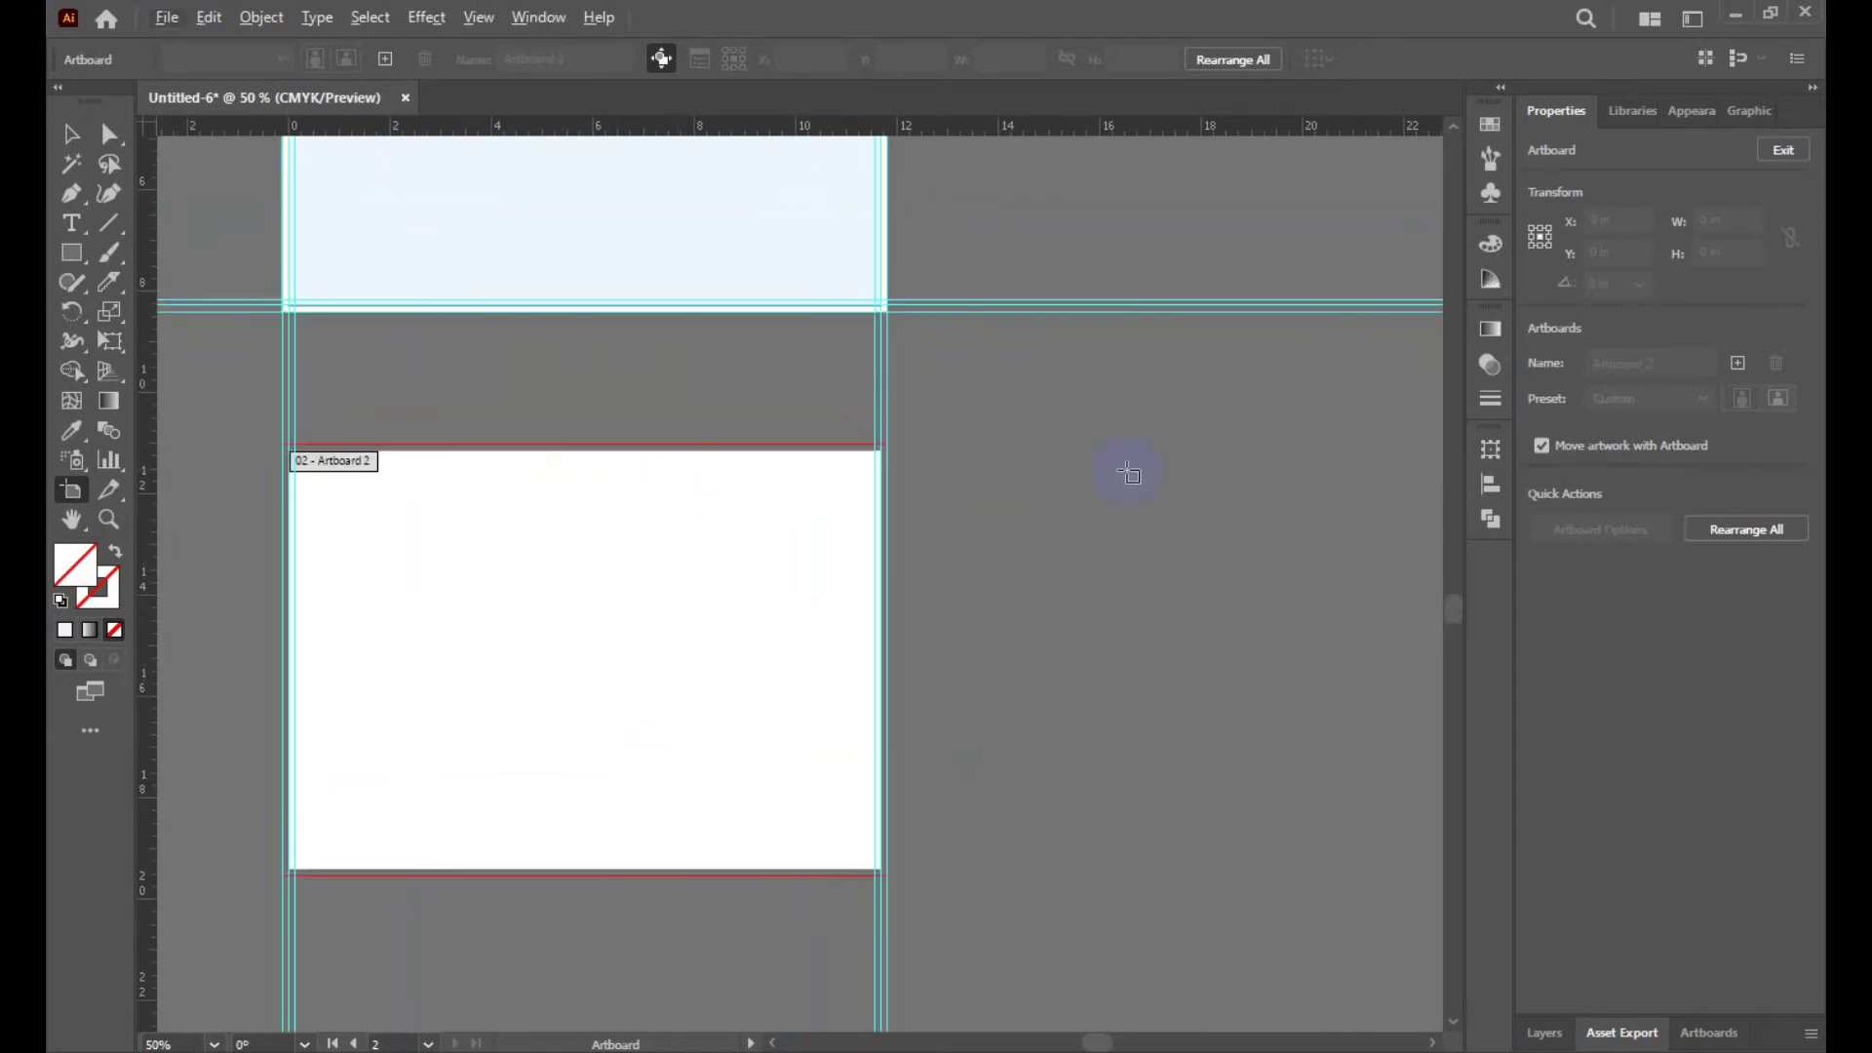
click(632, 204)
drag(618, 648, 622, 784)
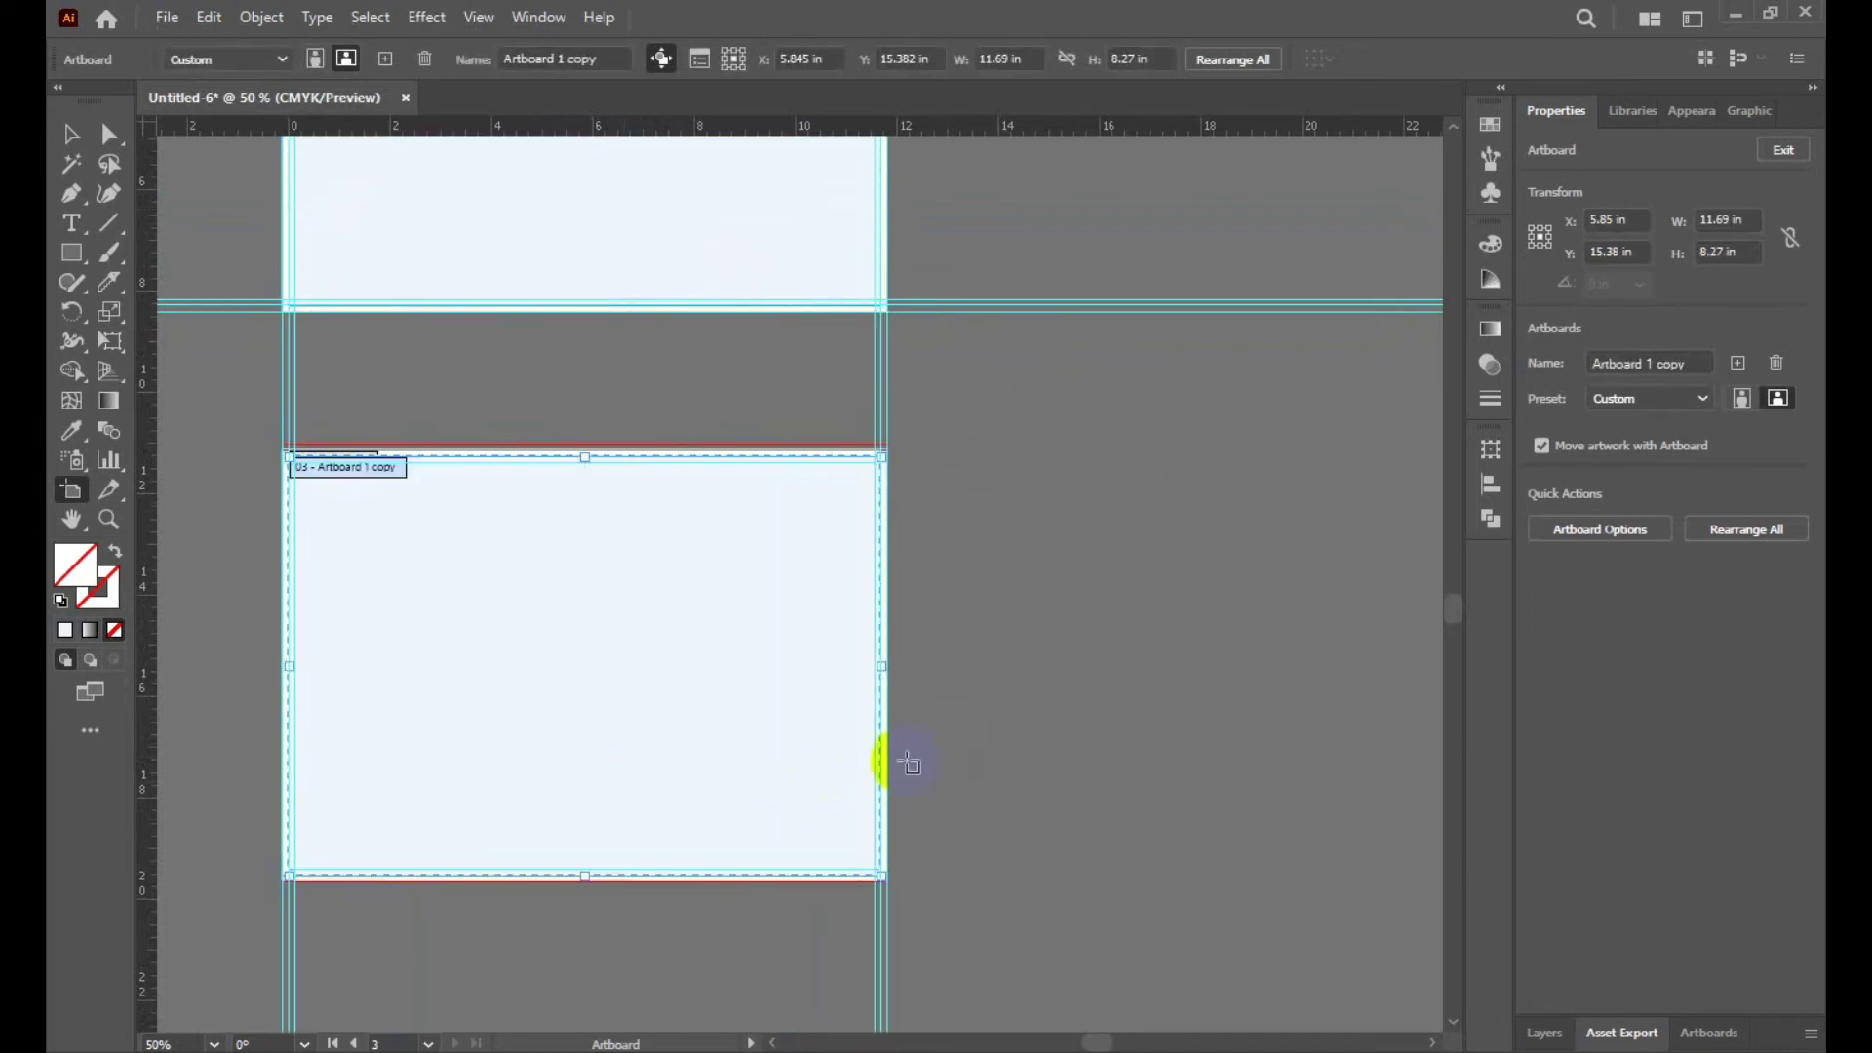
key(ctrl+z)
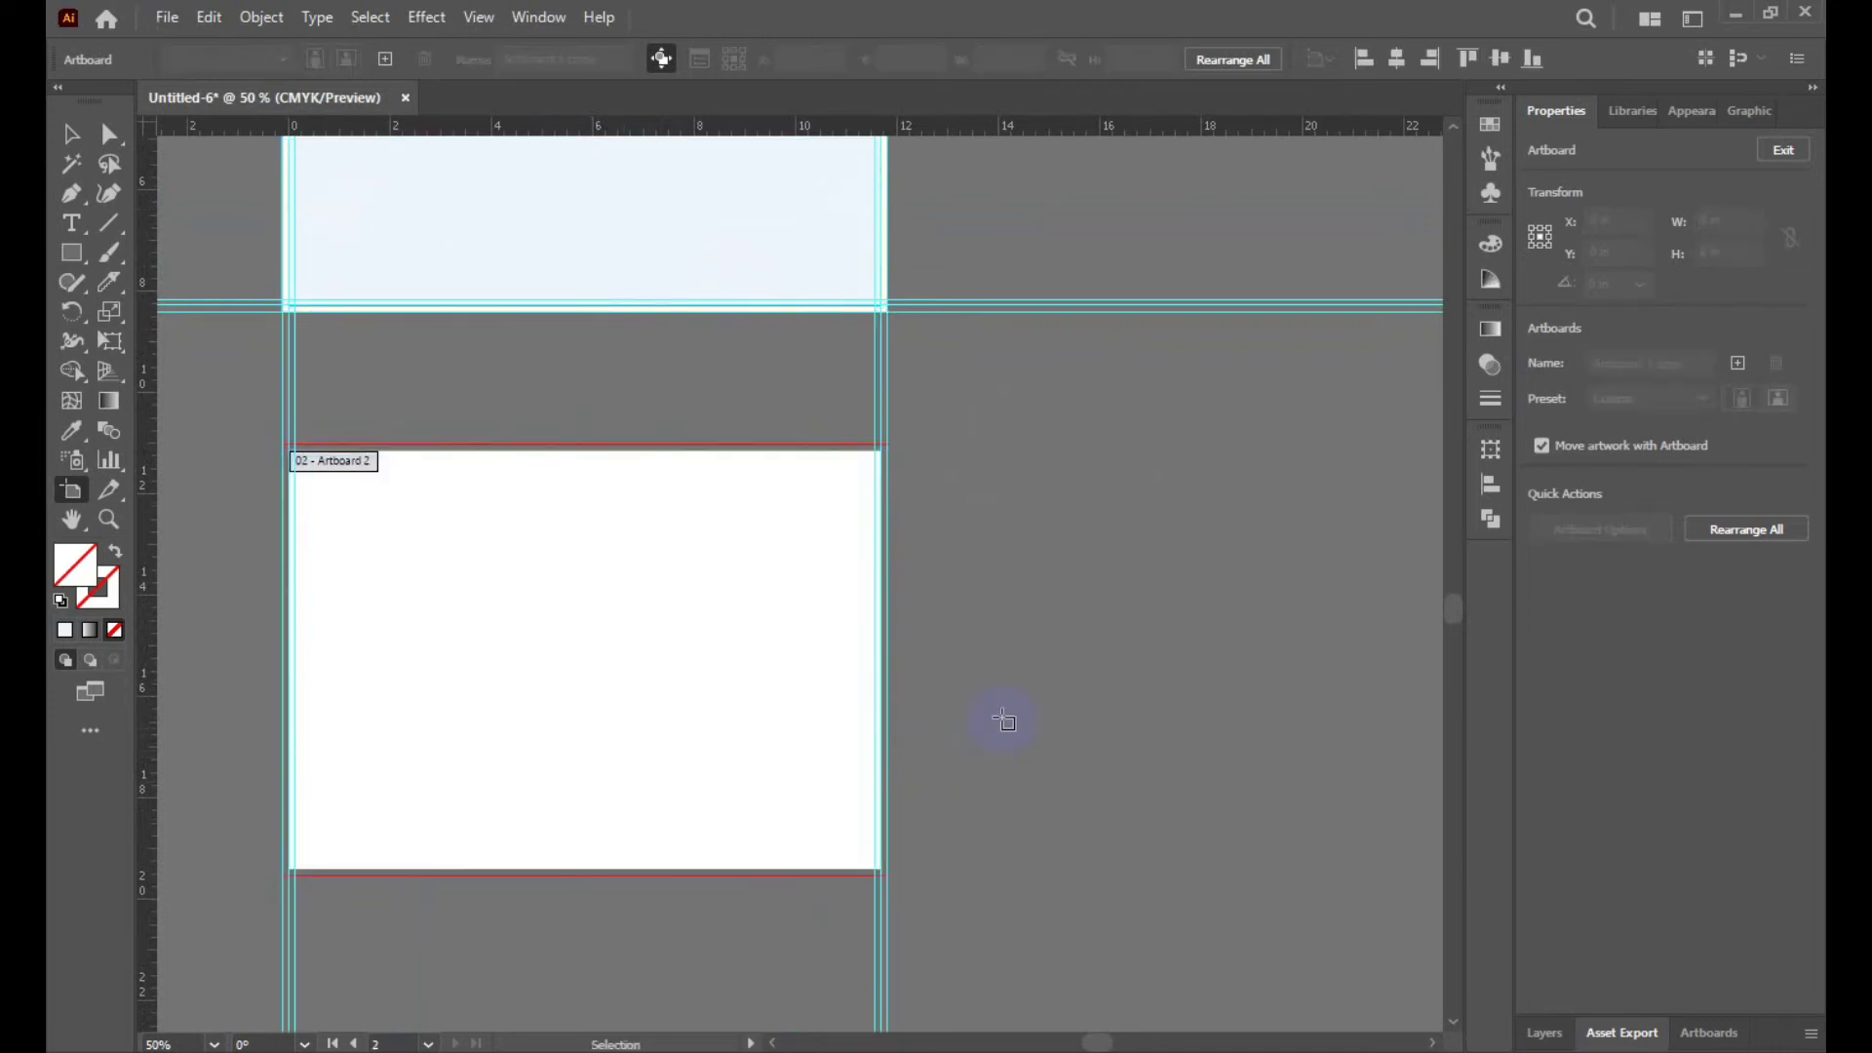
Select the top artboard's panel rectangle and Alt-drag a copy beside the artboards.
click(70, 134)
click(511, 280)
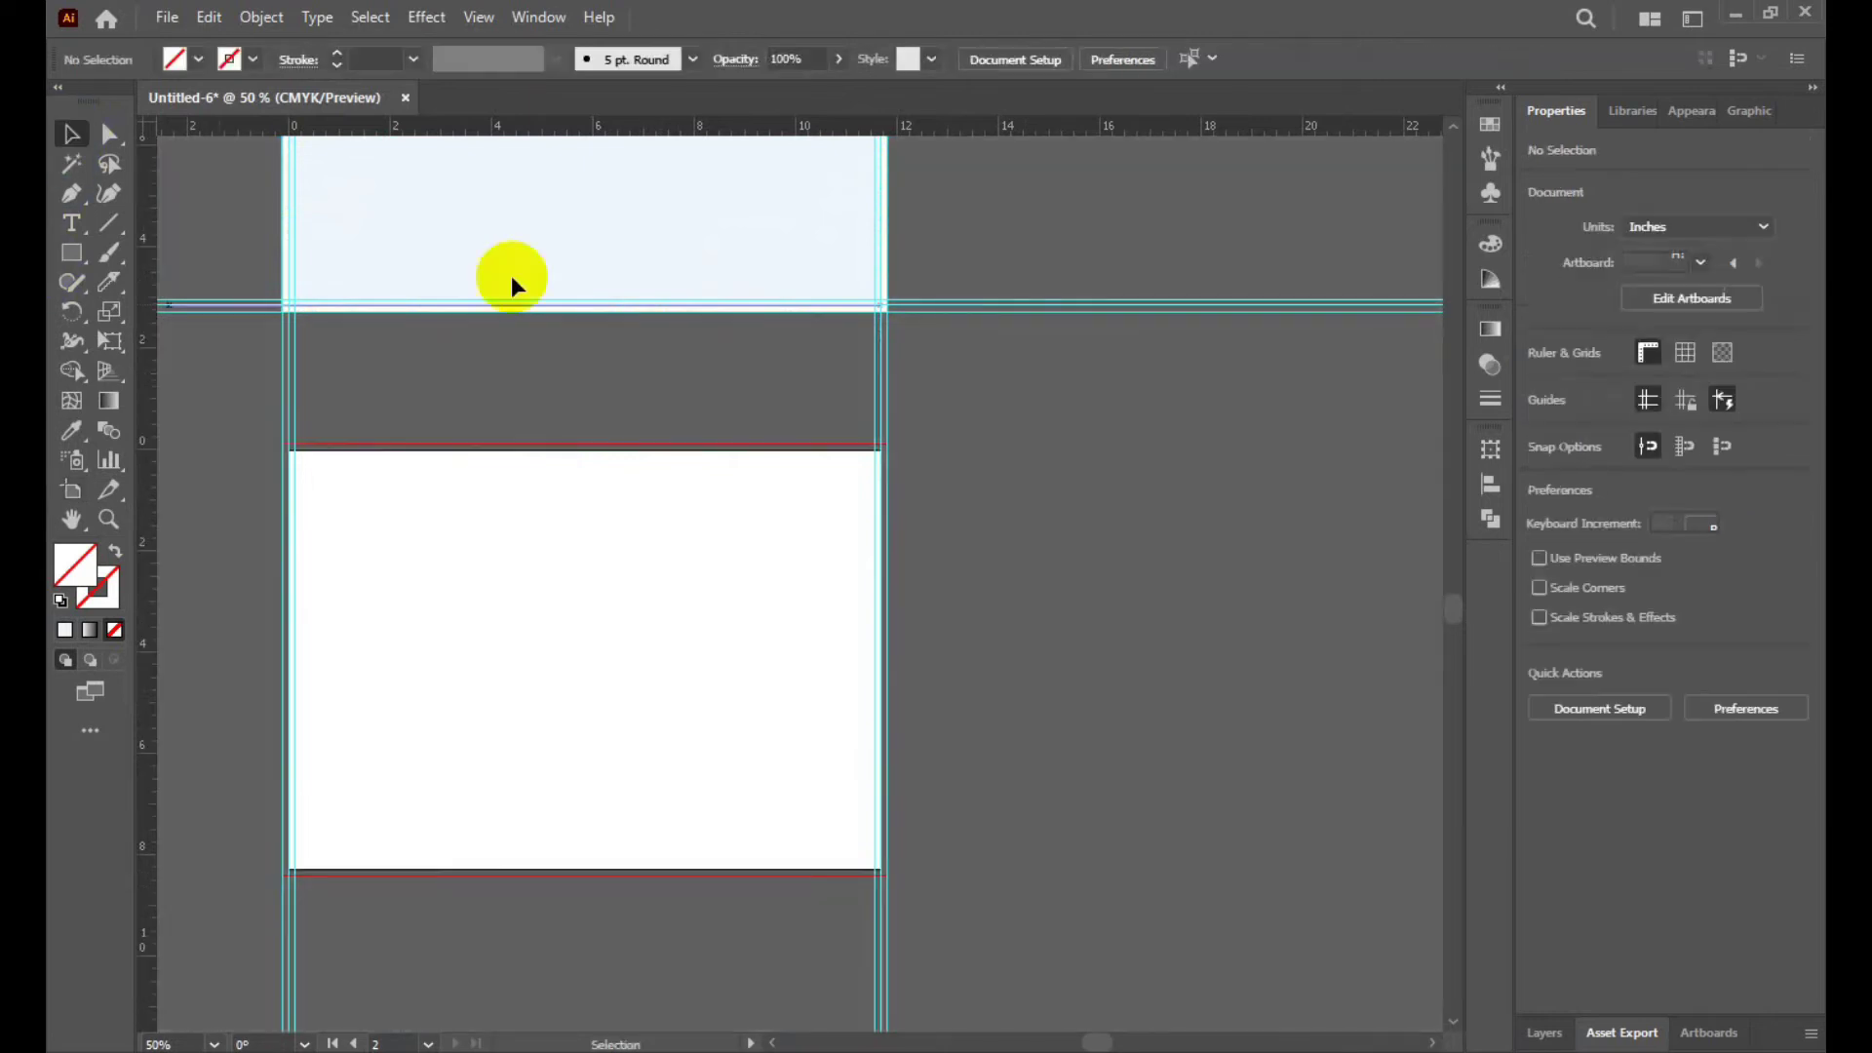
click(647, 203)
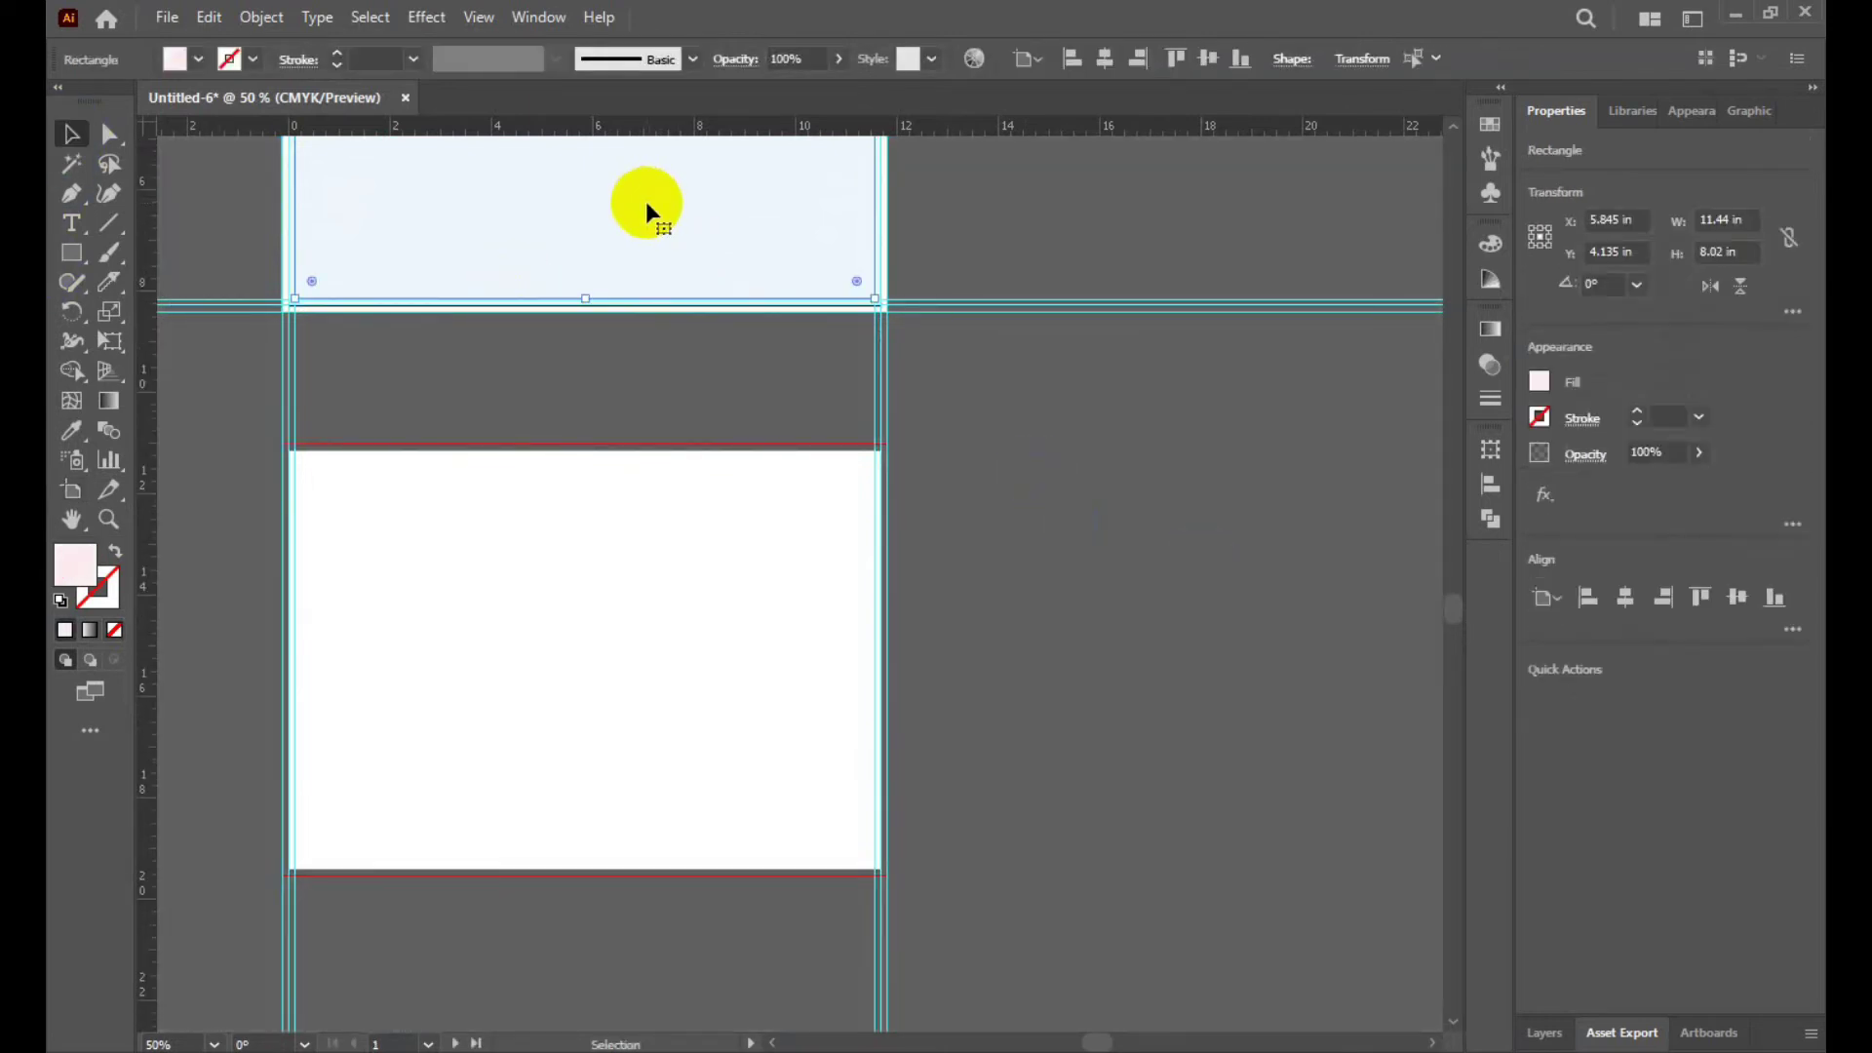
drag(646, 202, 1256, 795)
Undo a stray move of the original and shift the 11.44 × 8.02 in copy toward the lower artboard.
drag(658, 271, 1172, 454)
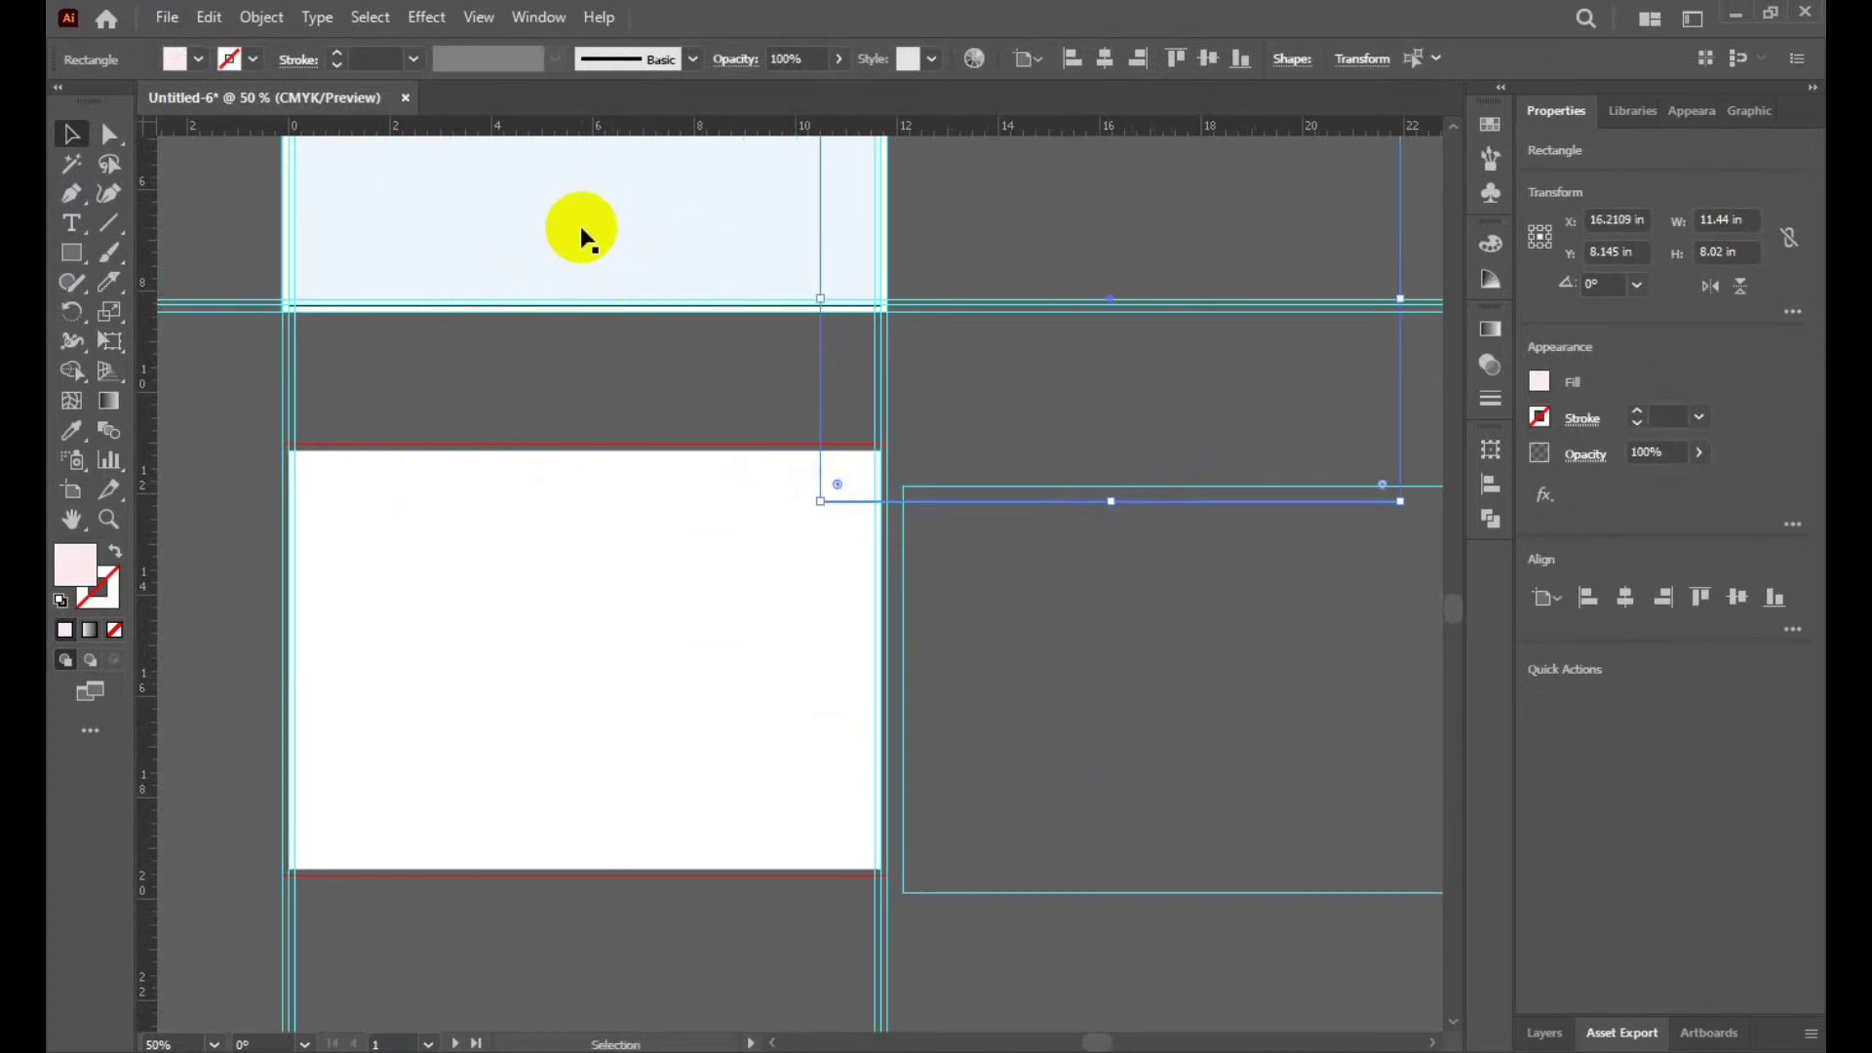
drag(585, 302, 640, 765)
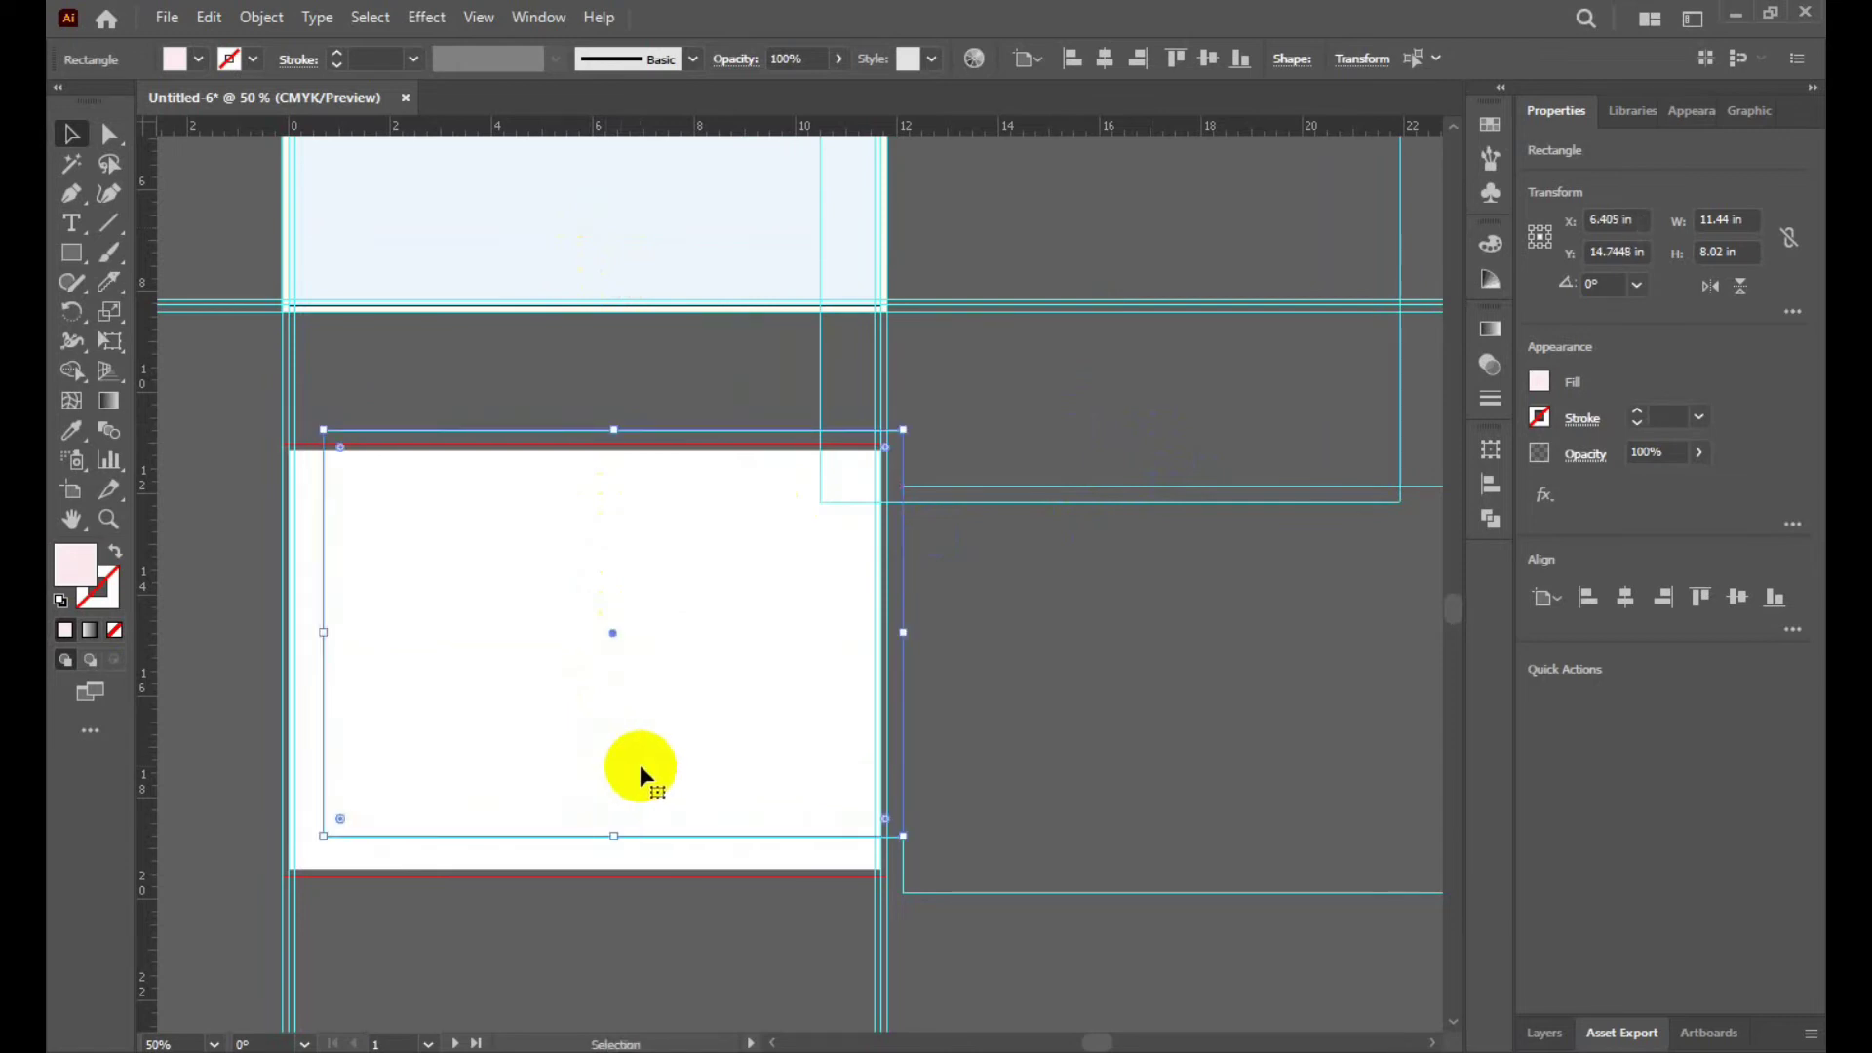
key(ctrl+z)
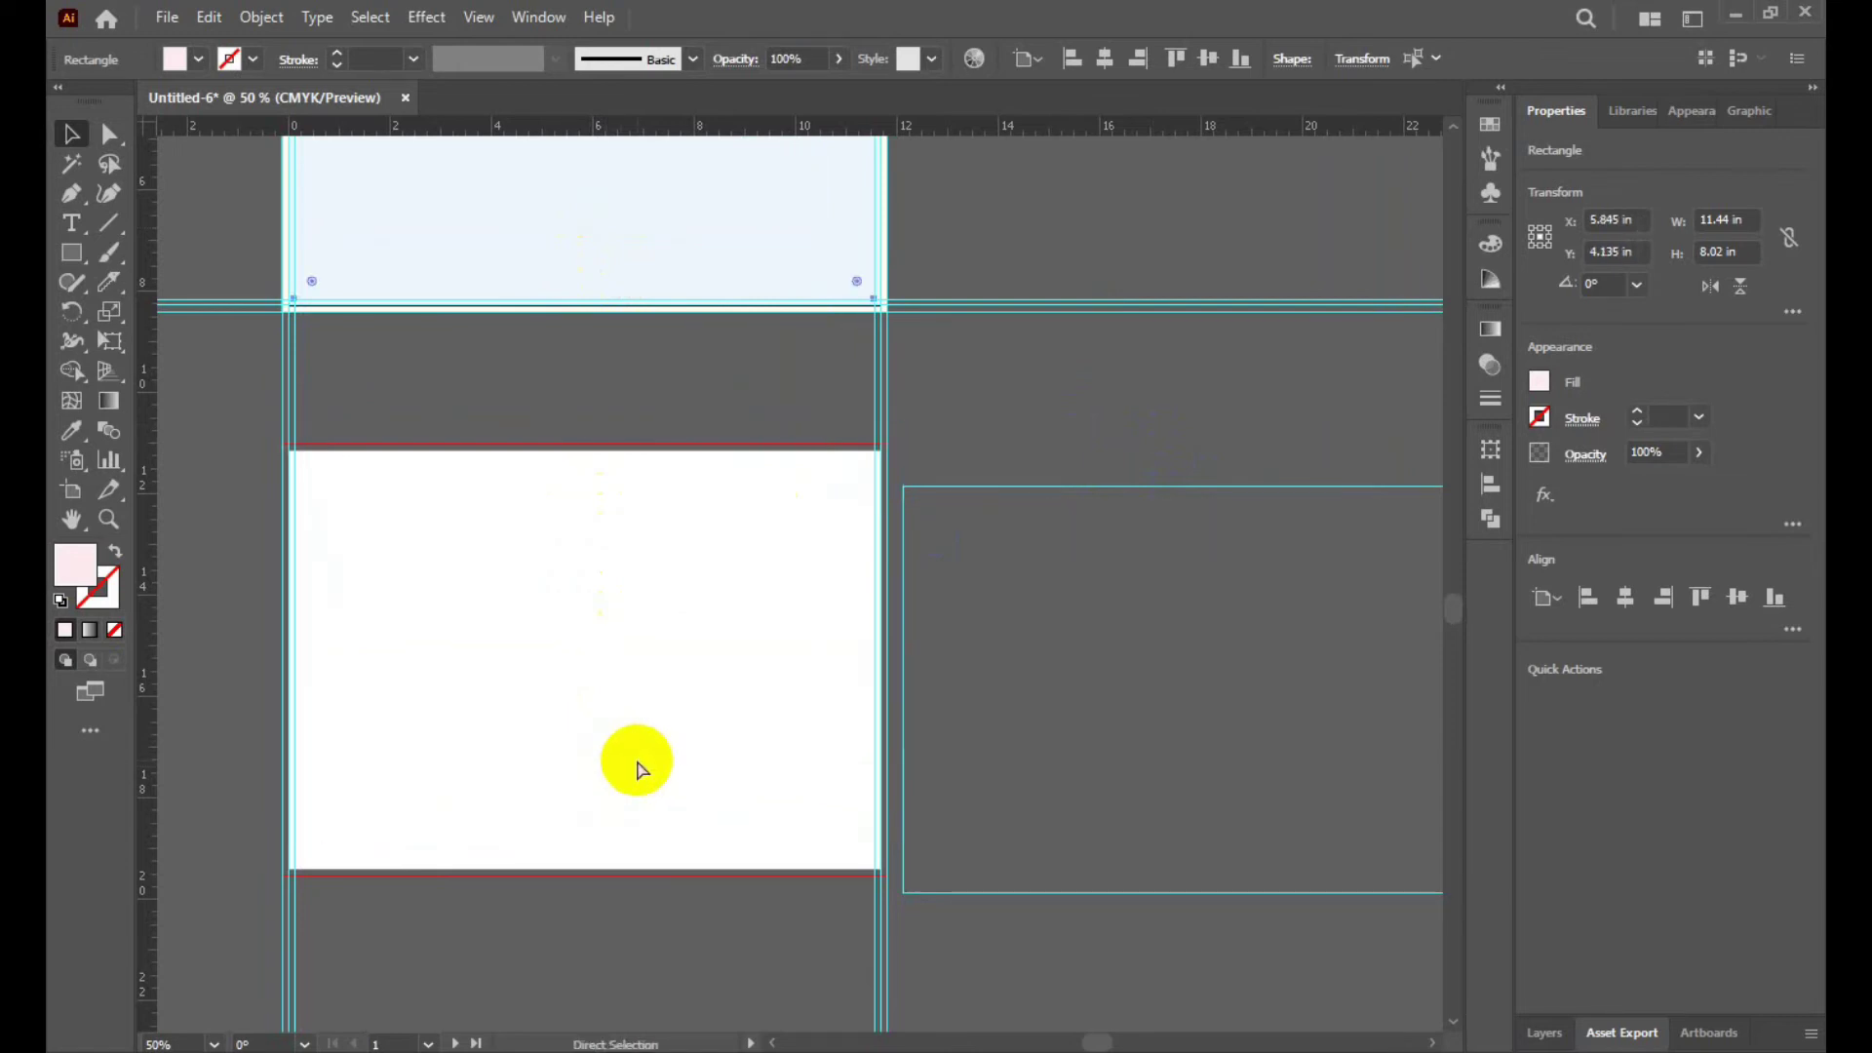
click(980, 483)
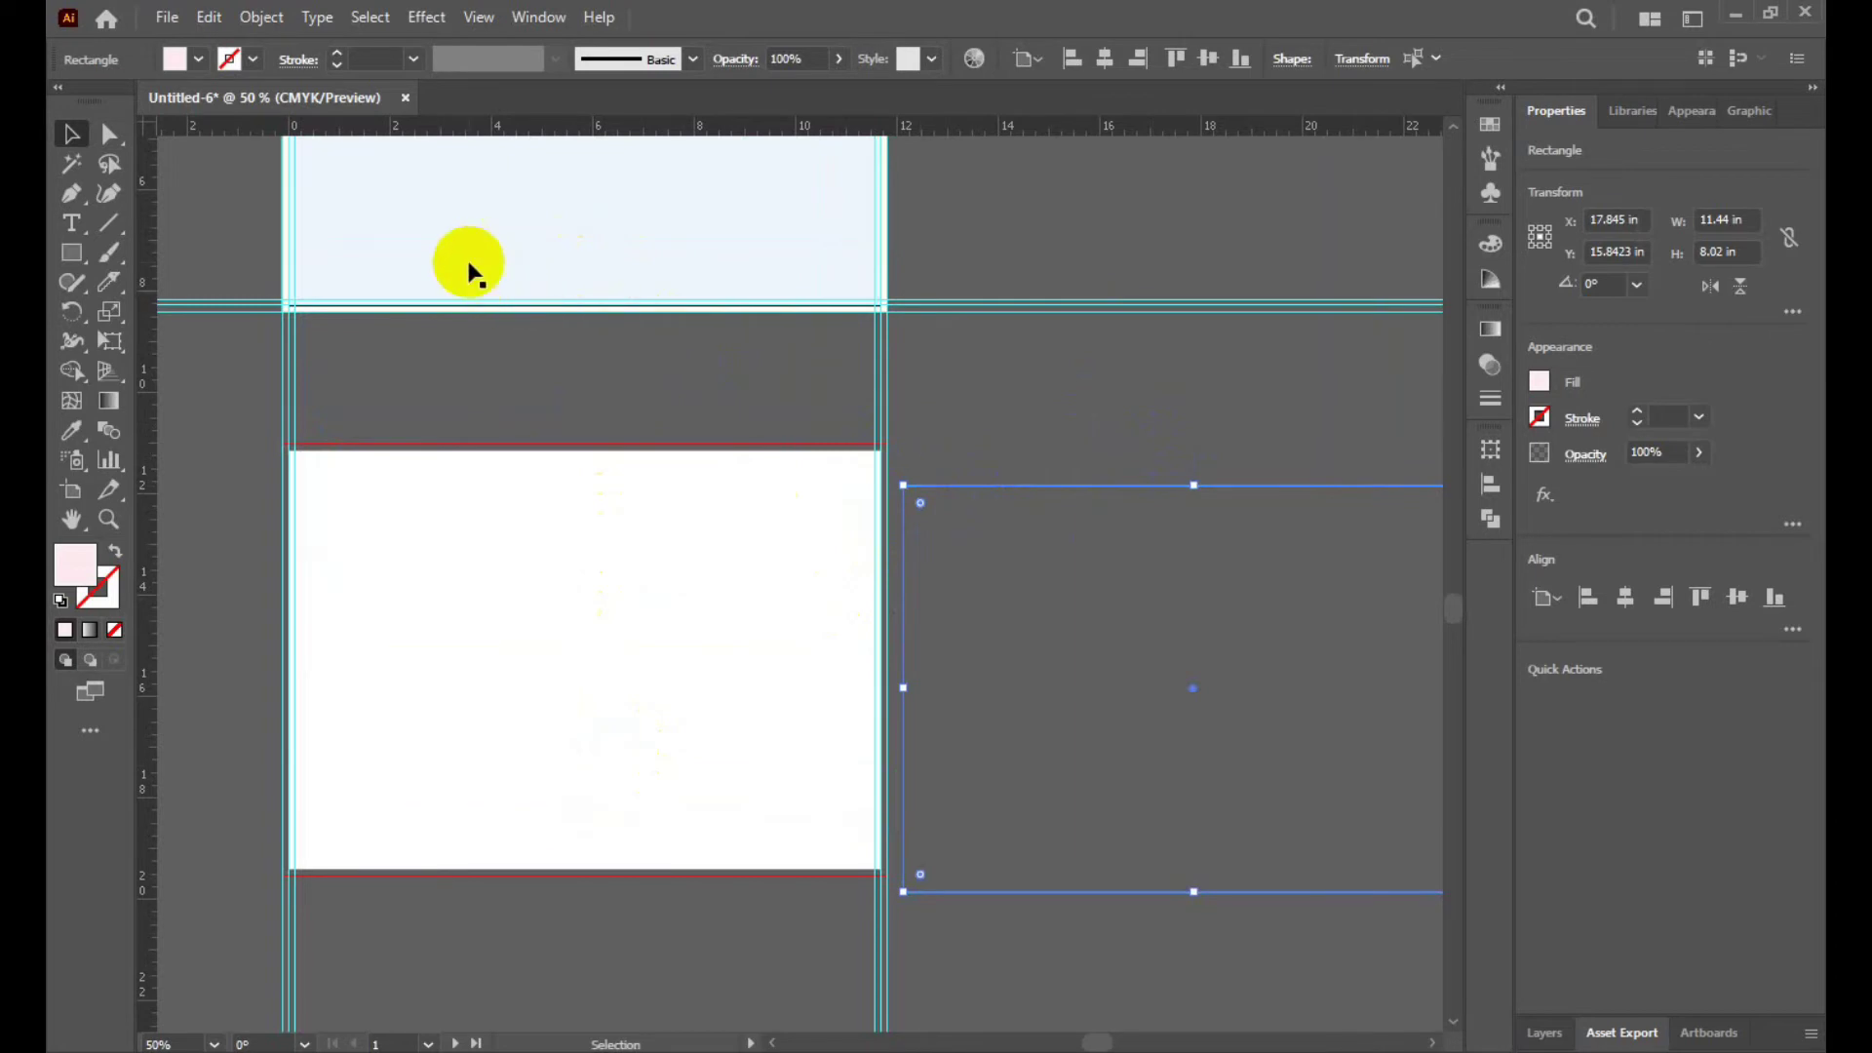
mouse_move(1010, 492)
mouse_down()
mouse_move(388, 468)
mouse_move(886, 459)
mouse_up()
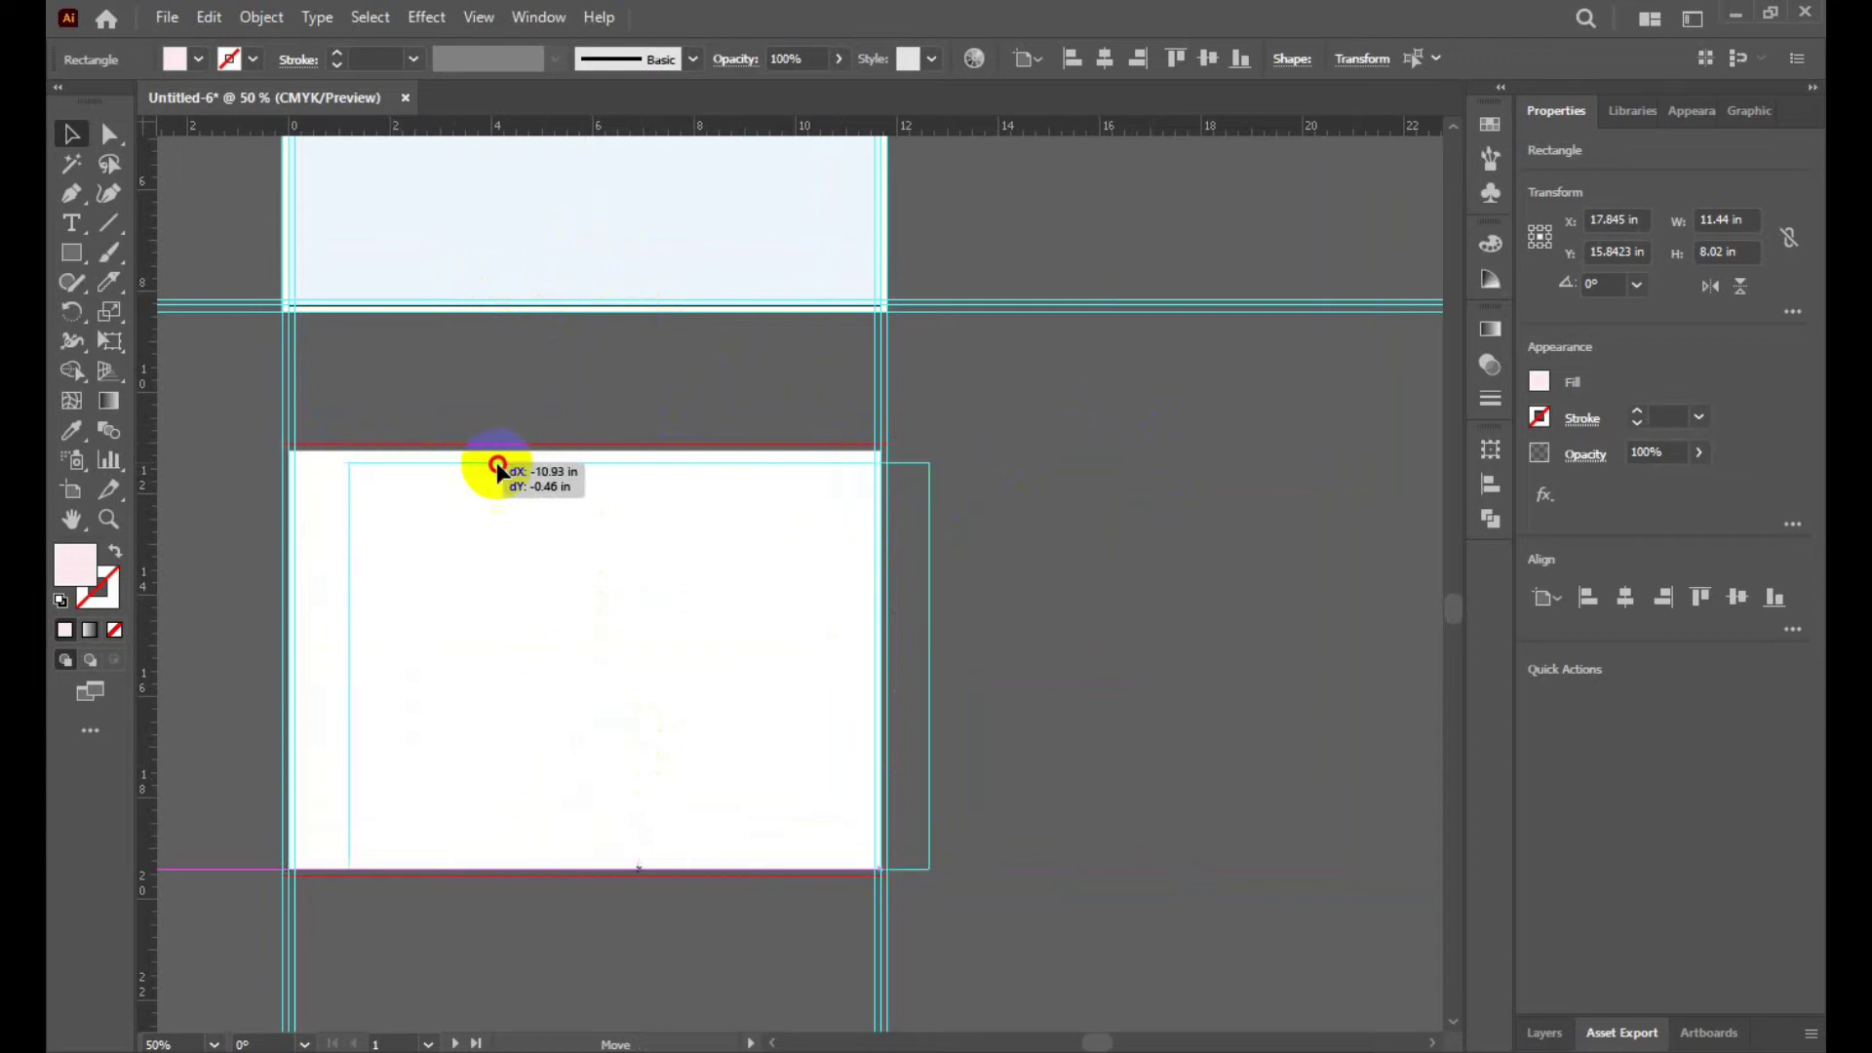
click(885, 454)
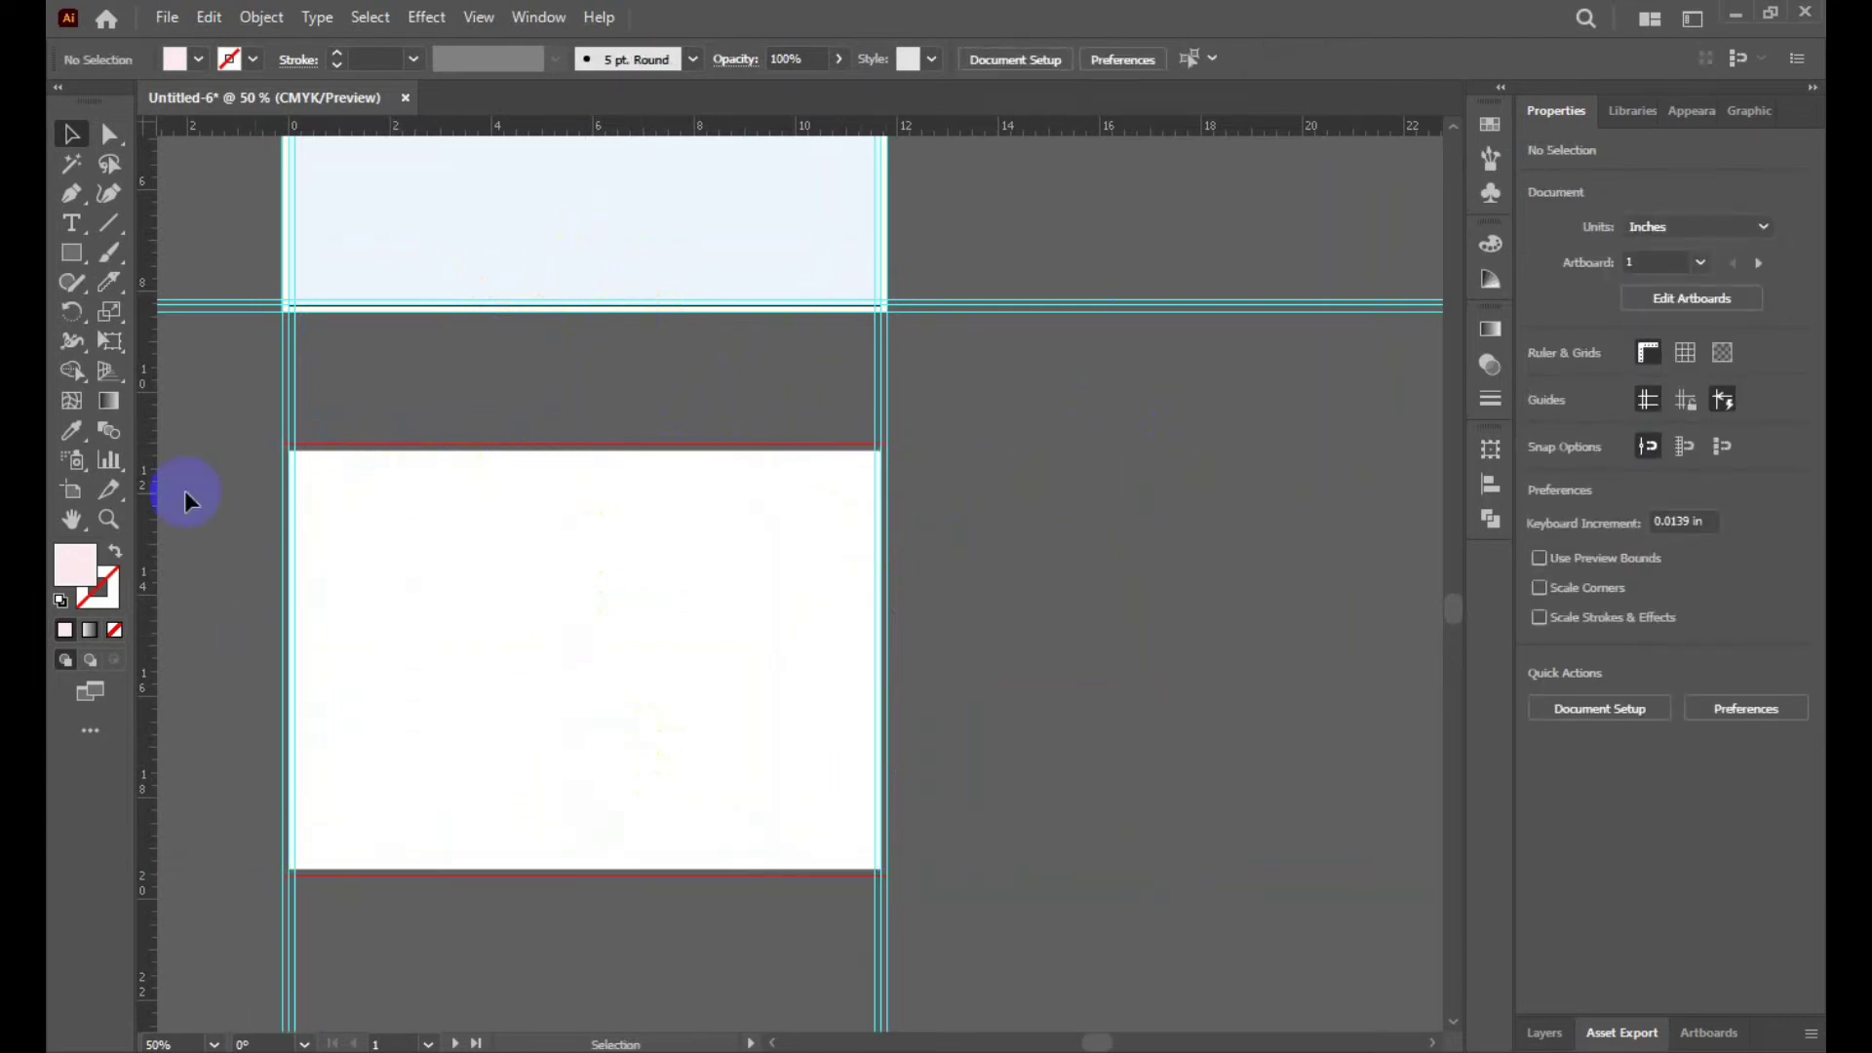
Create an 11.69 × 8.27 in pink rectangle and move it onto the lower artboard.
click(73, 256)
click(628, 390)
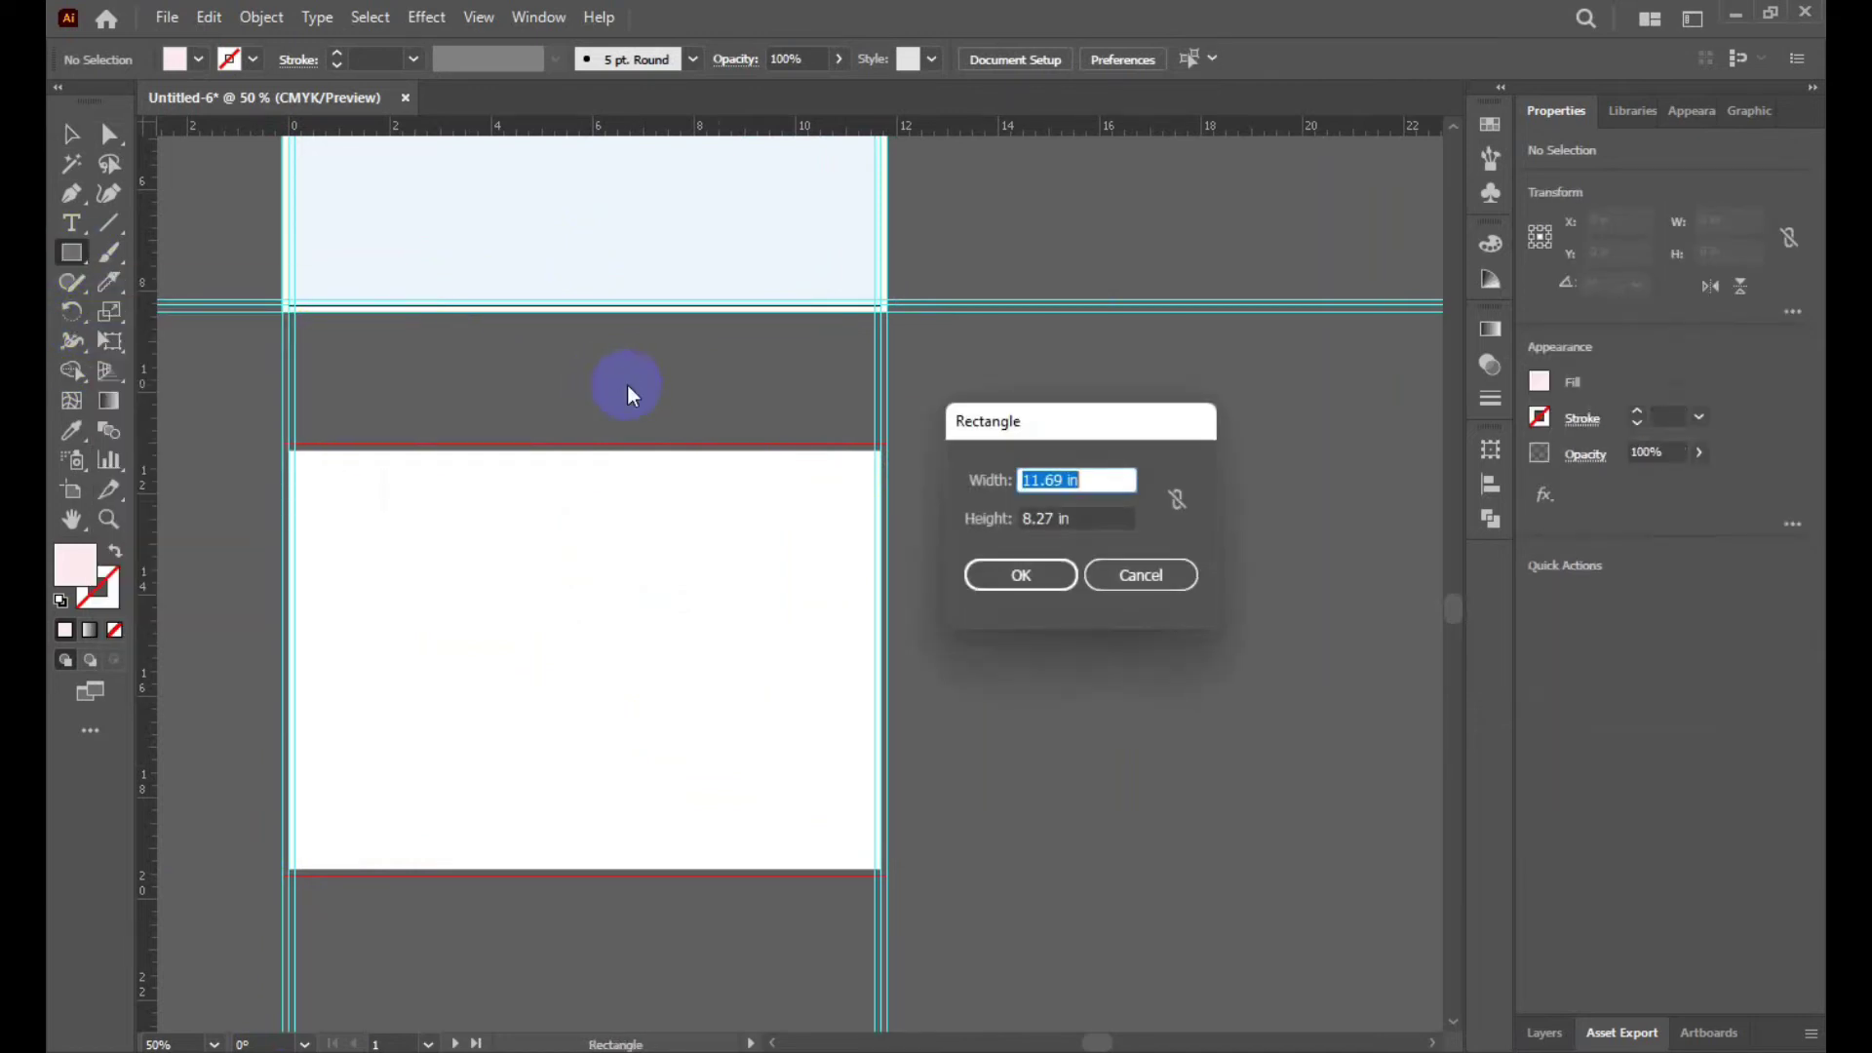
click(1020, 580)
click(73, 135)
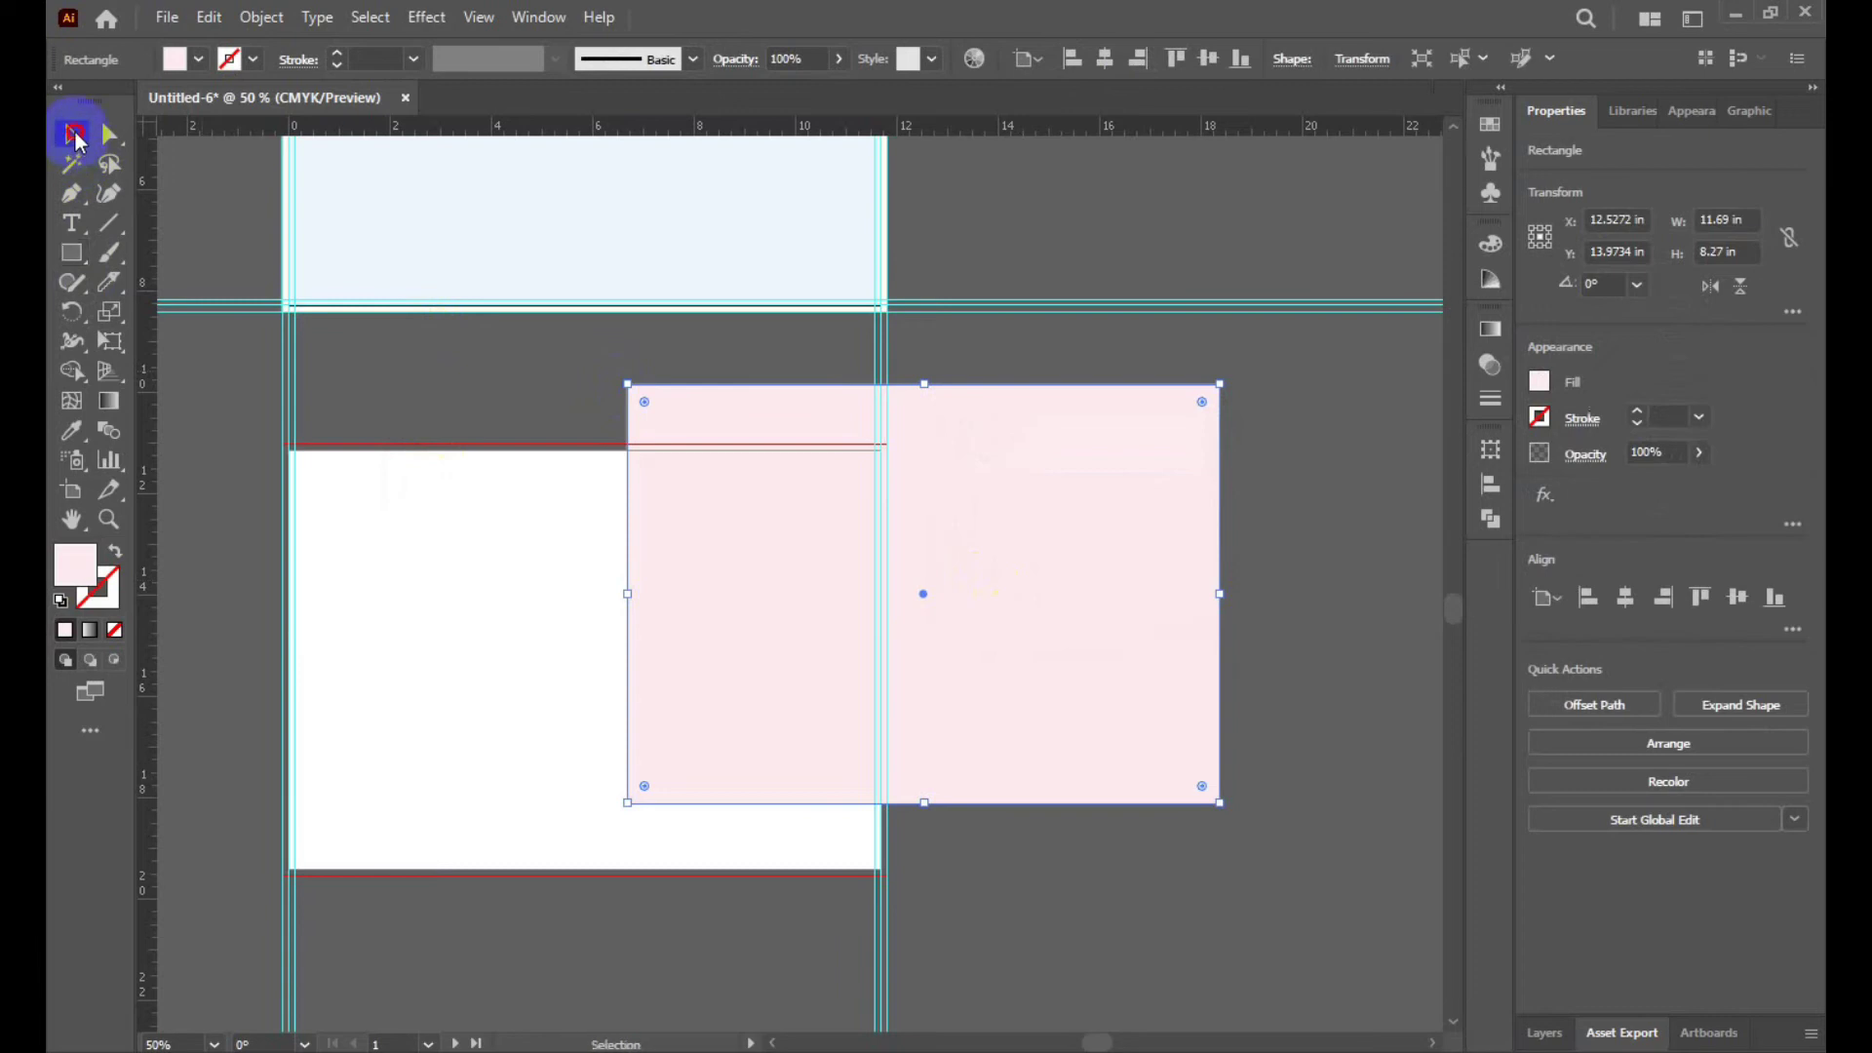
drag(1045, 485, 704, 549)
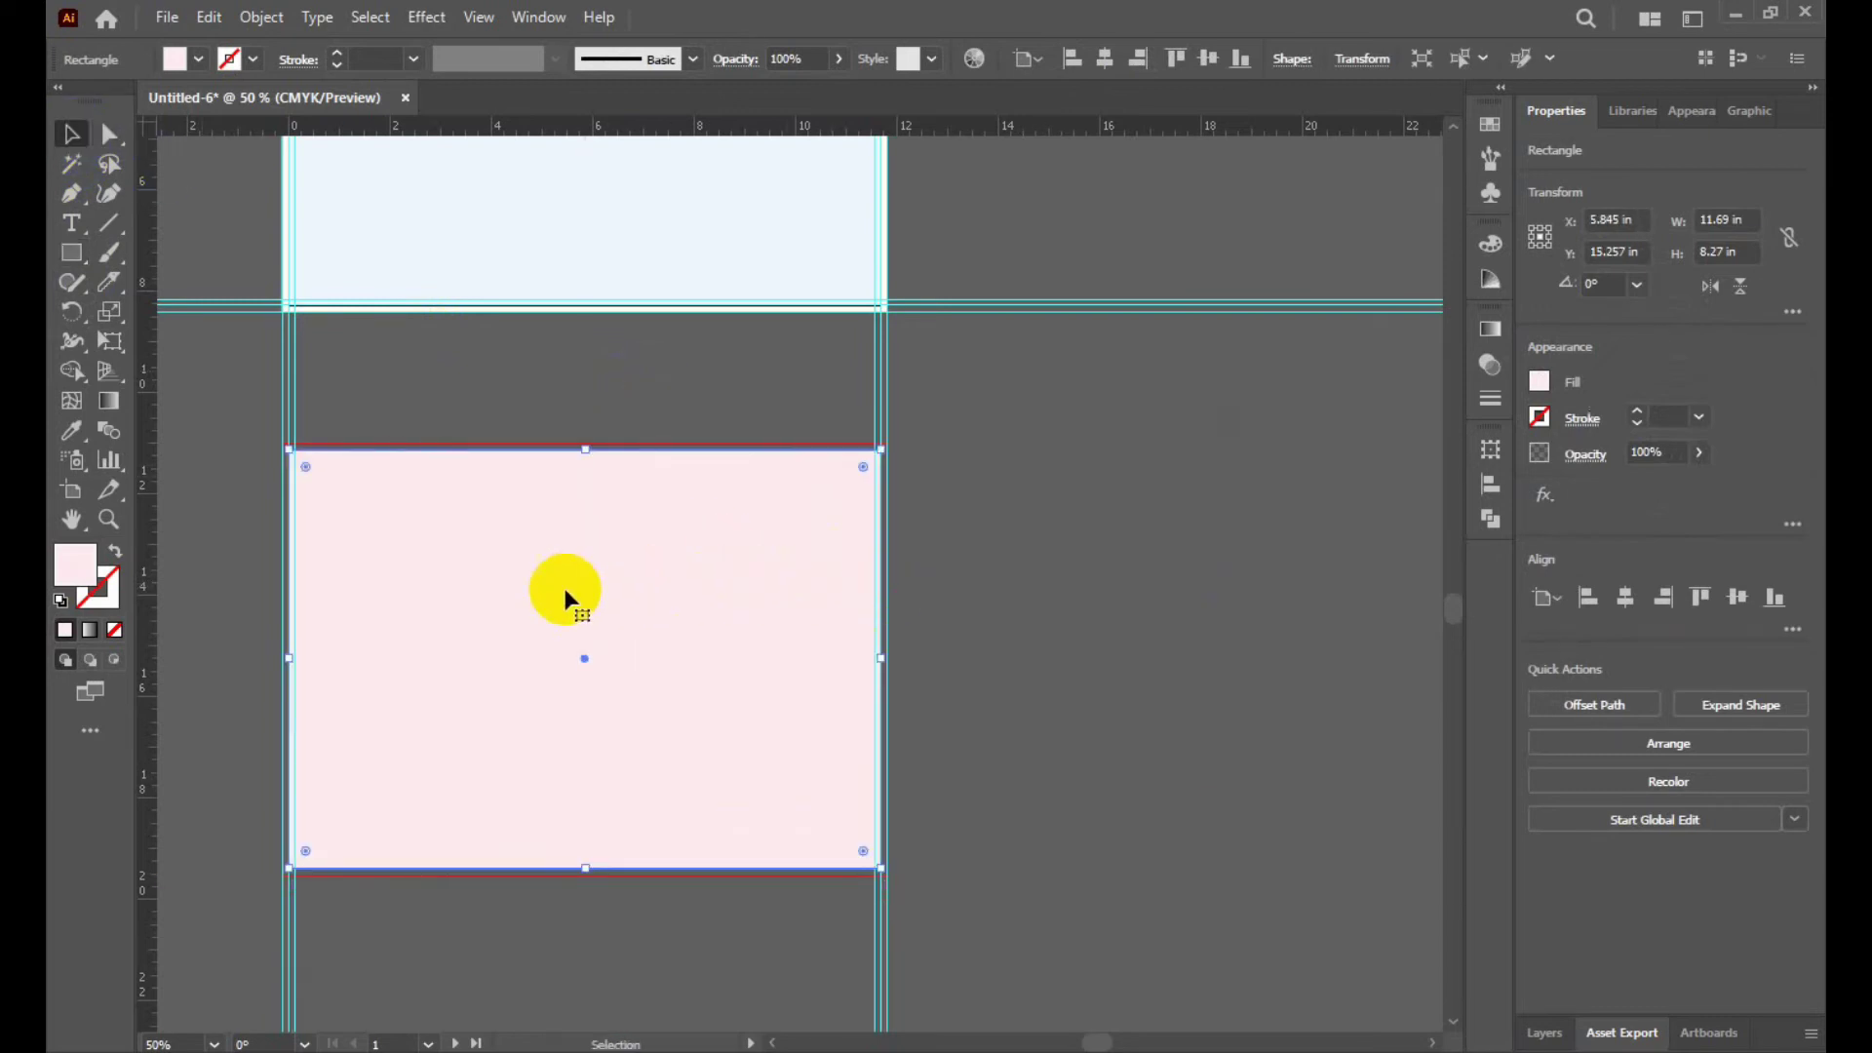
Stretch the pink rectangle's top-left and bottom-right corners out to the bleed guides.
scroll(273, 488, up, 5)
scroll(293, 473, up, 3)
scroll(368, 482, up, 2)
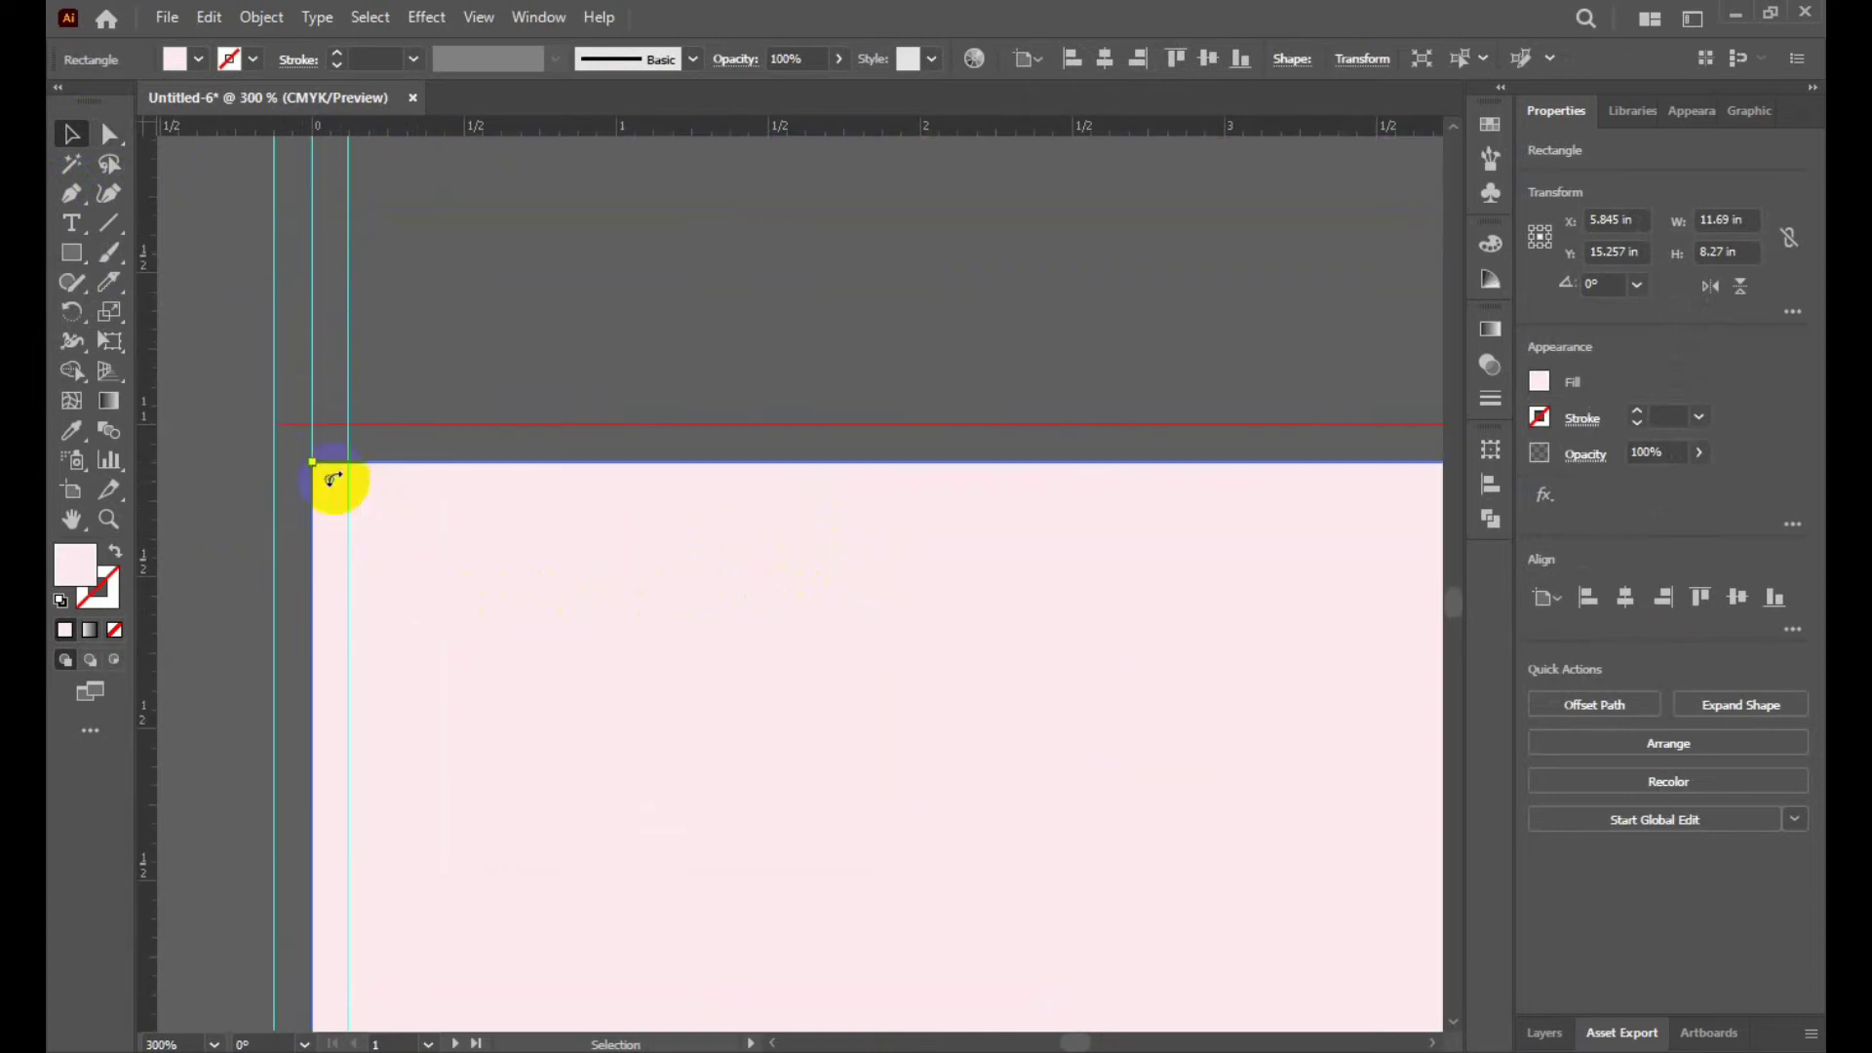
drag(312, 463, 275, 424)
scroll(258, 472, down, 2)
scroll(257, 472, down, 4)
scroll(258, 472, down, 2)
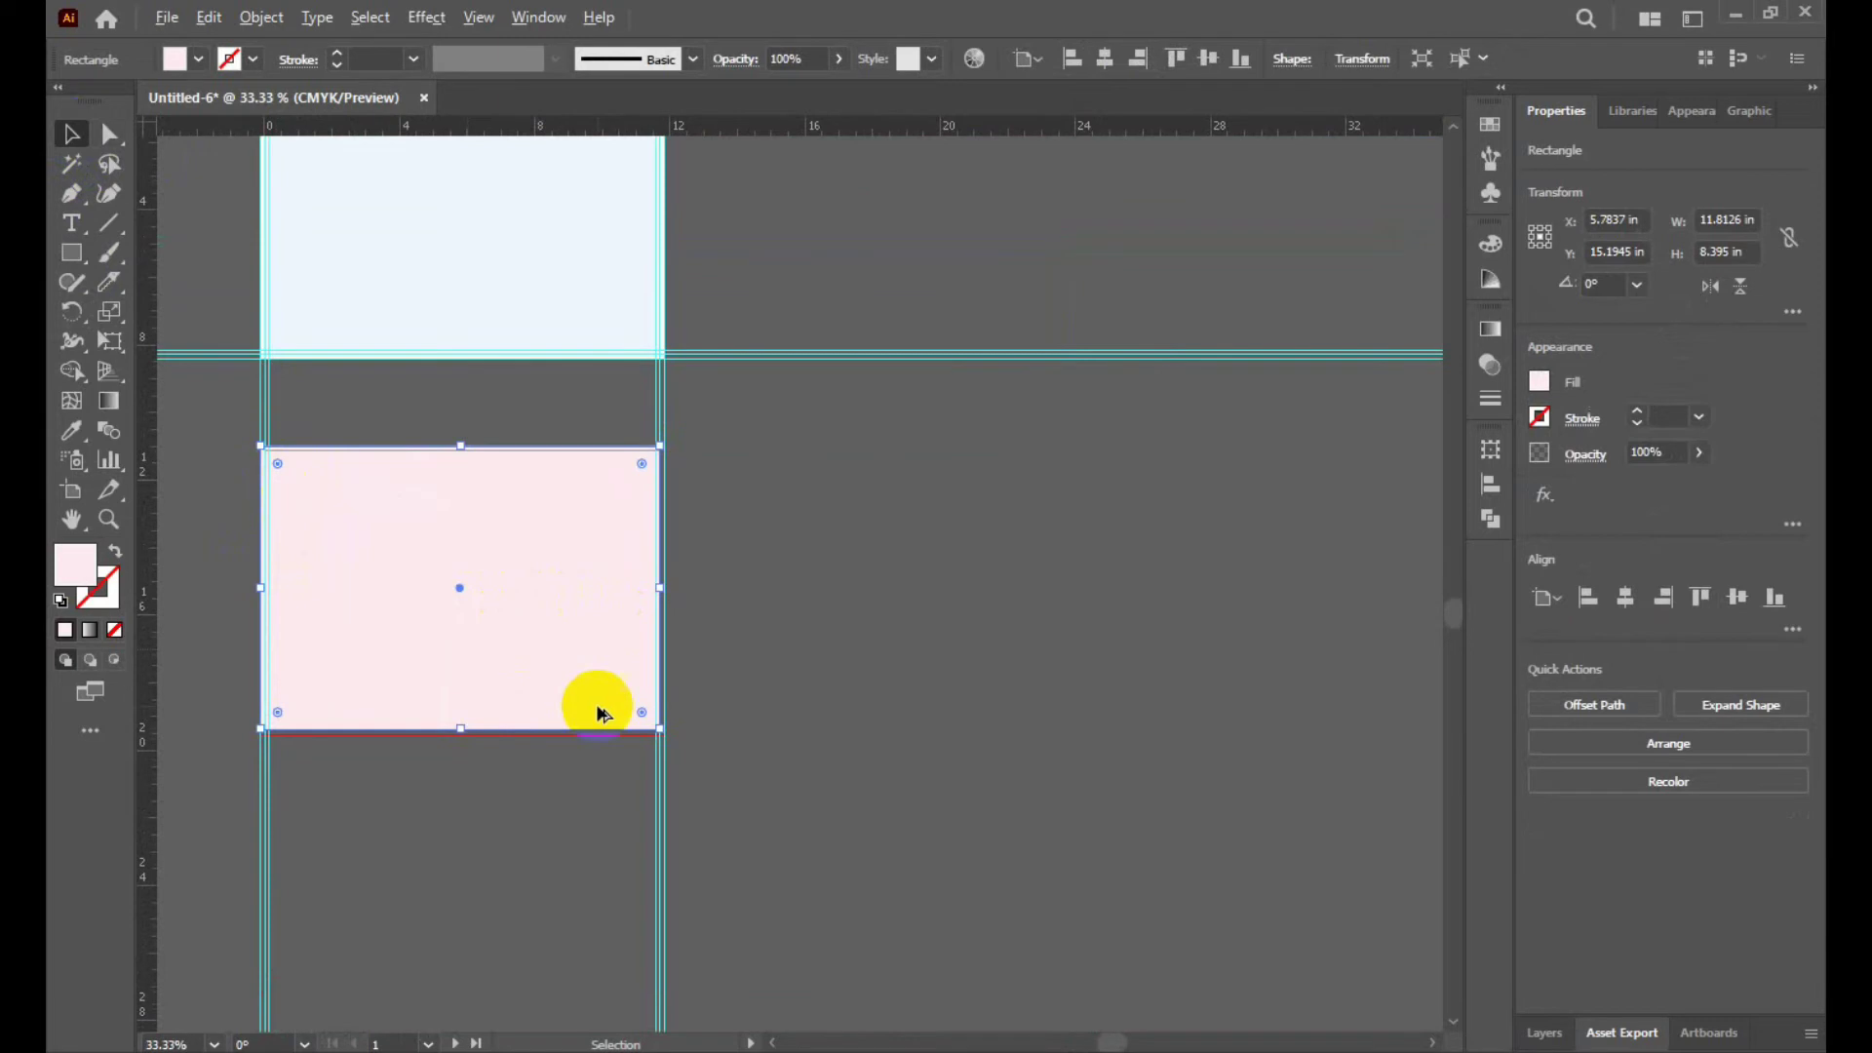
scroll(598, 711, up, 3)
drag(778, 777, 790, 780)
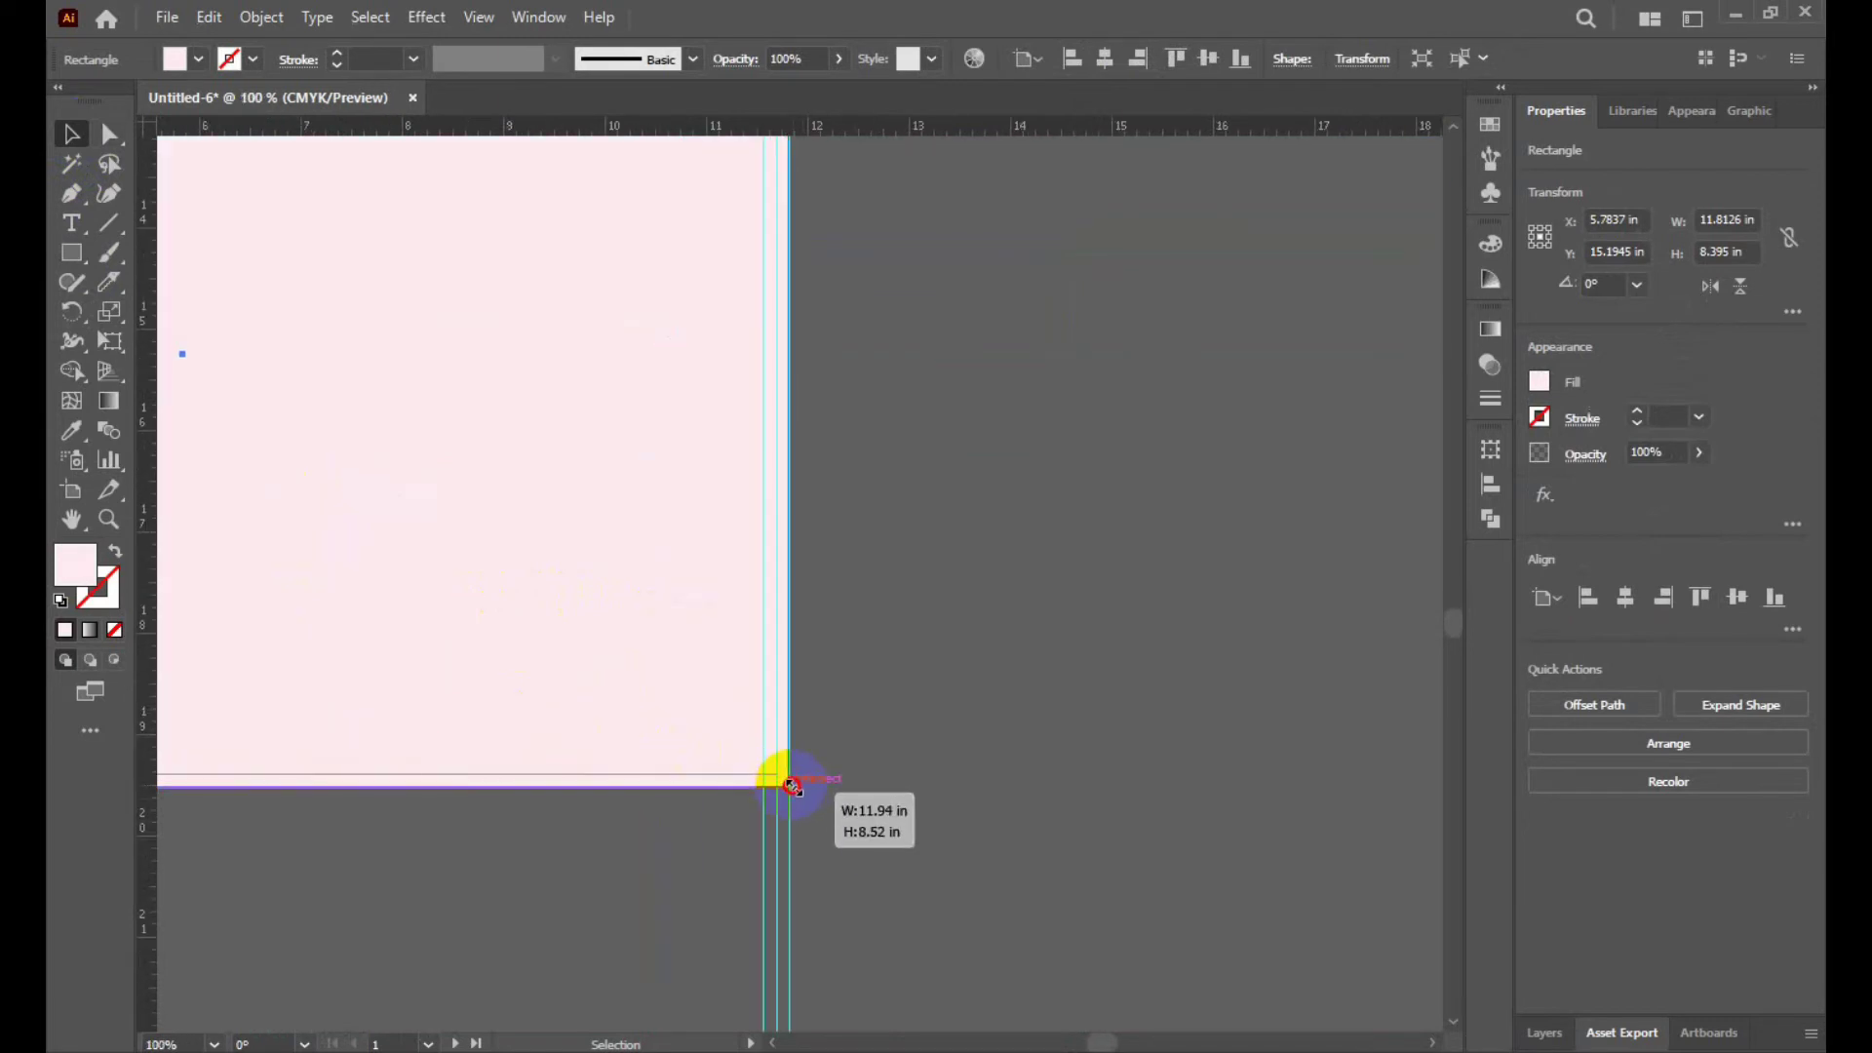
click(991, 779)
scroll(1126, 735, down, 3)
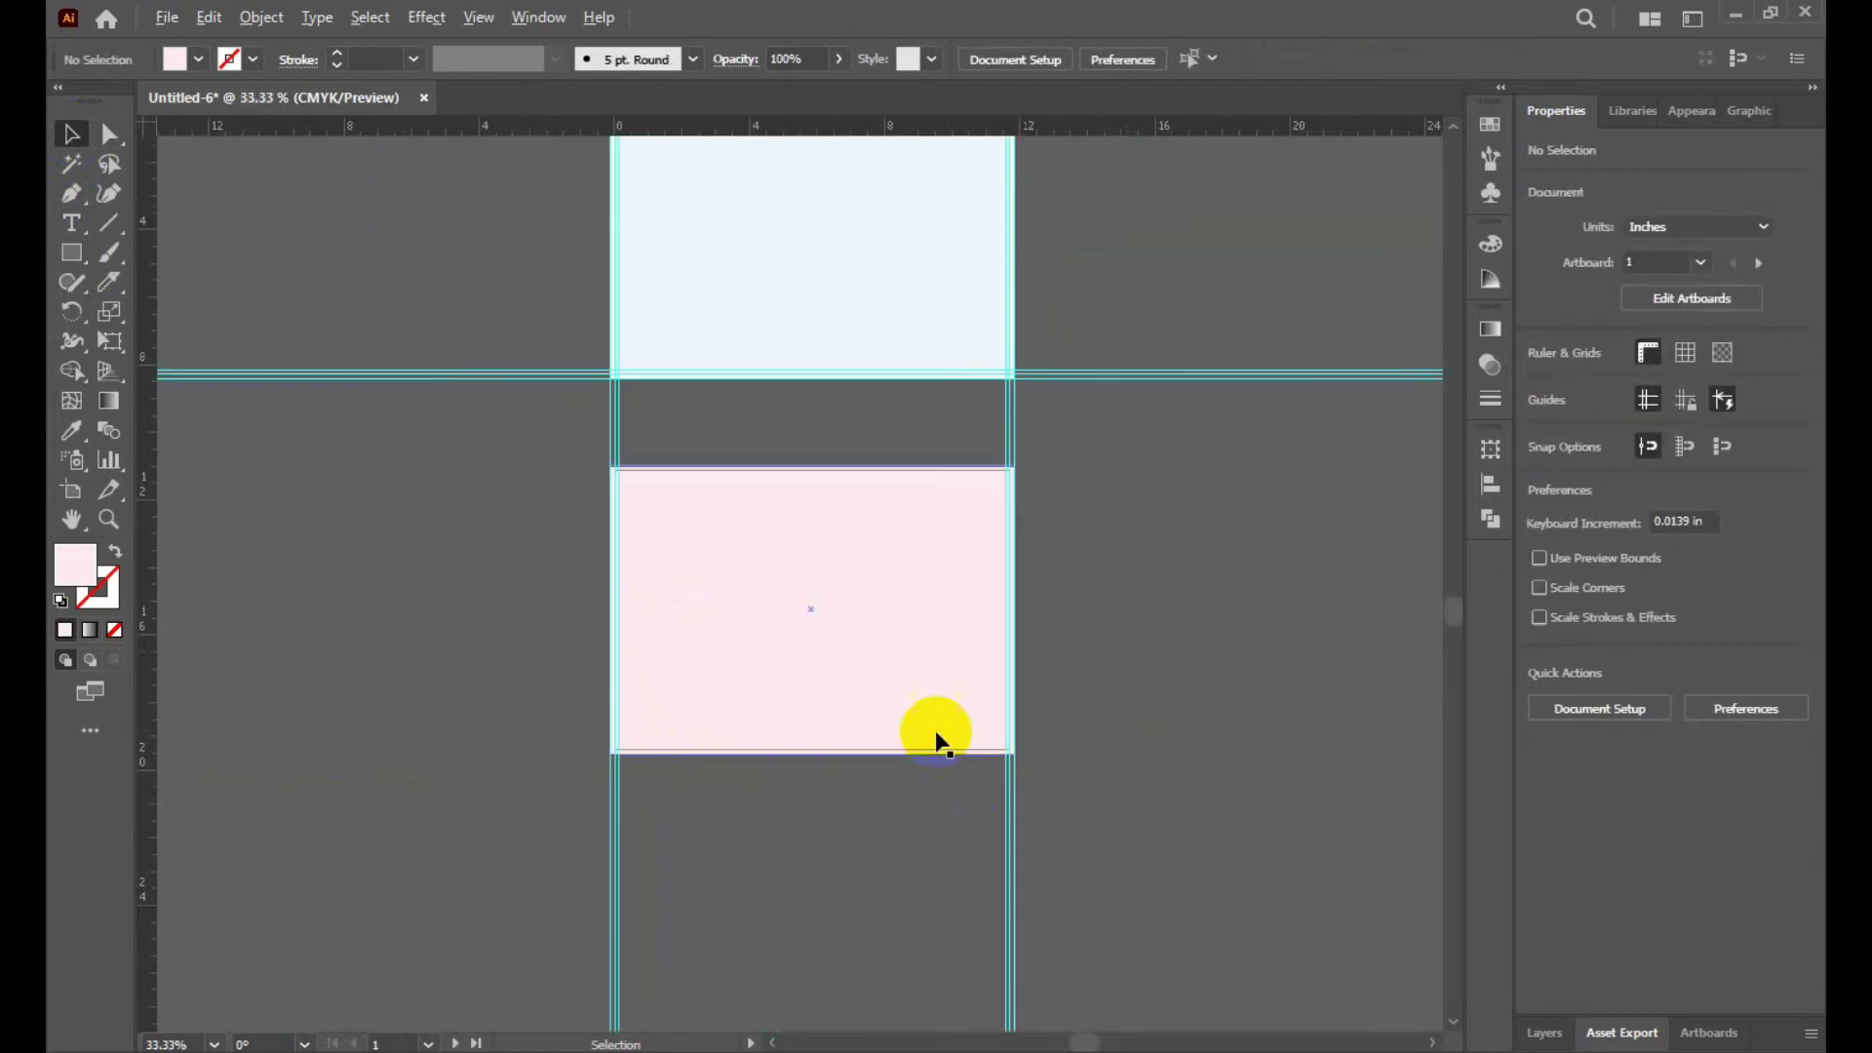
scroll(1126, 606, up, 1)
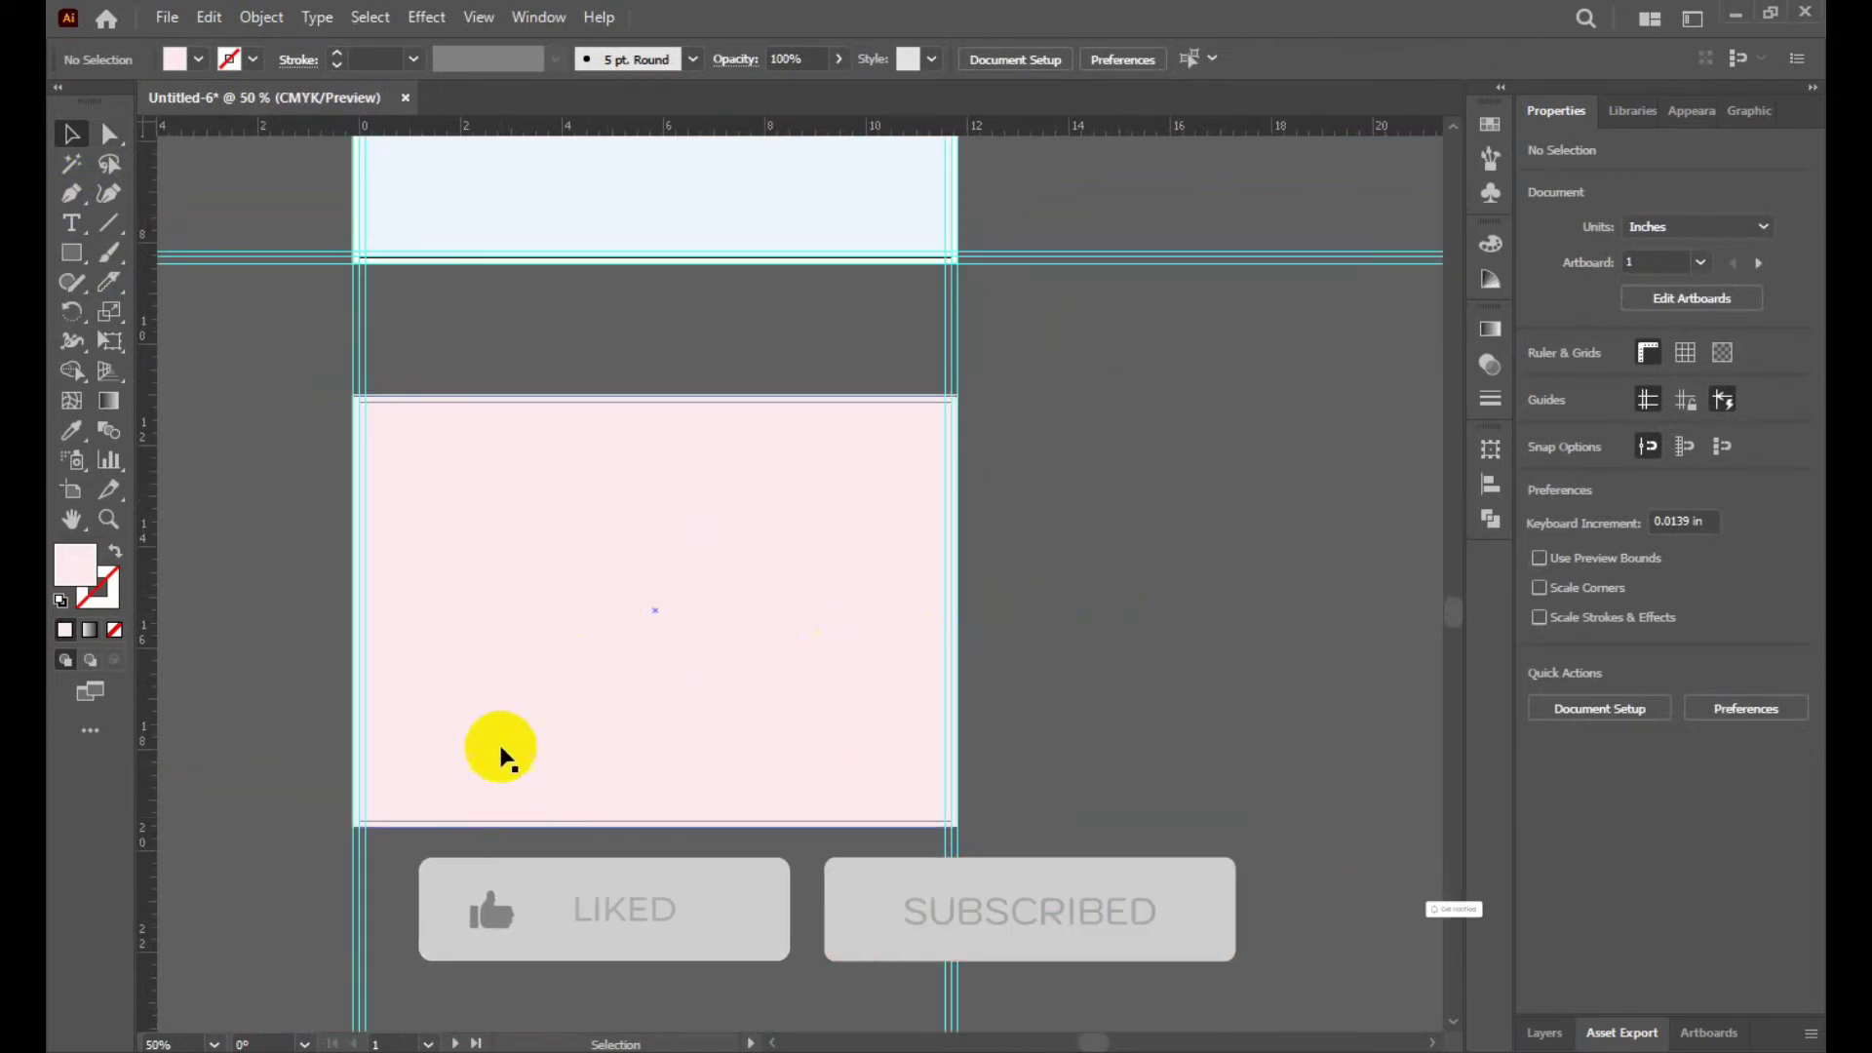
Pull a horizontal guide from the top ruler and align it to the lower artboard's top edge.
drag(561, 135, 554, 246)
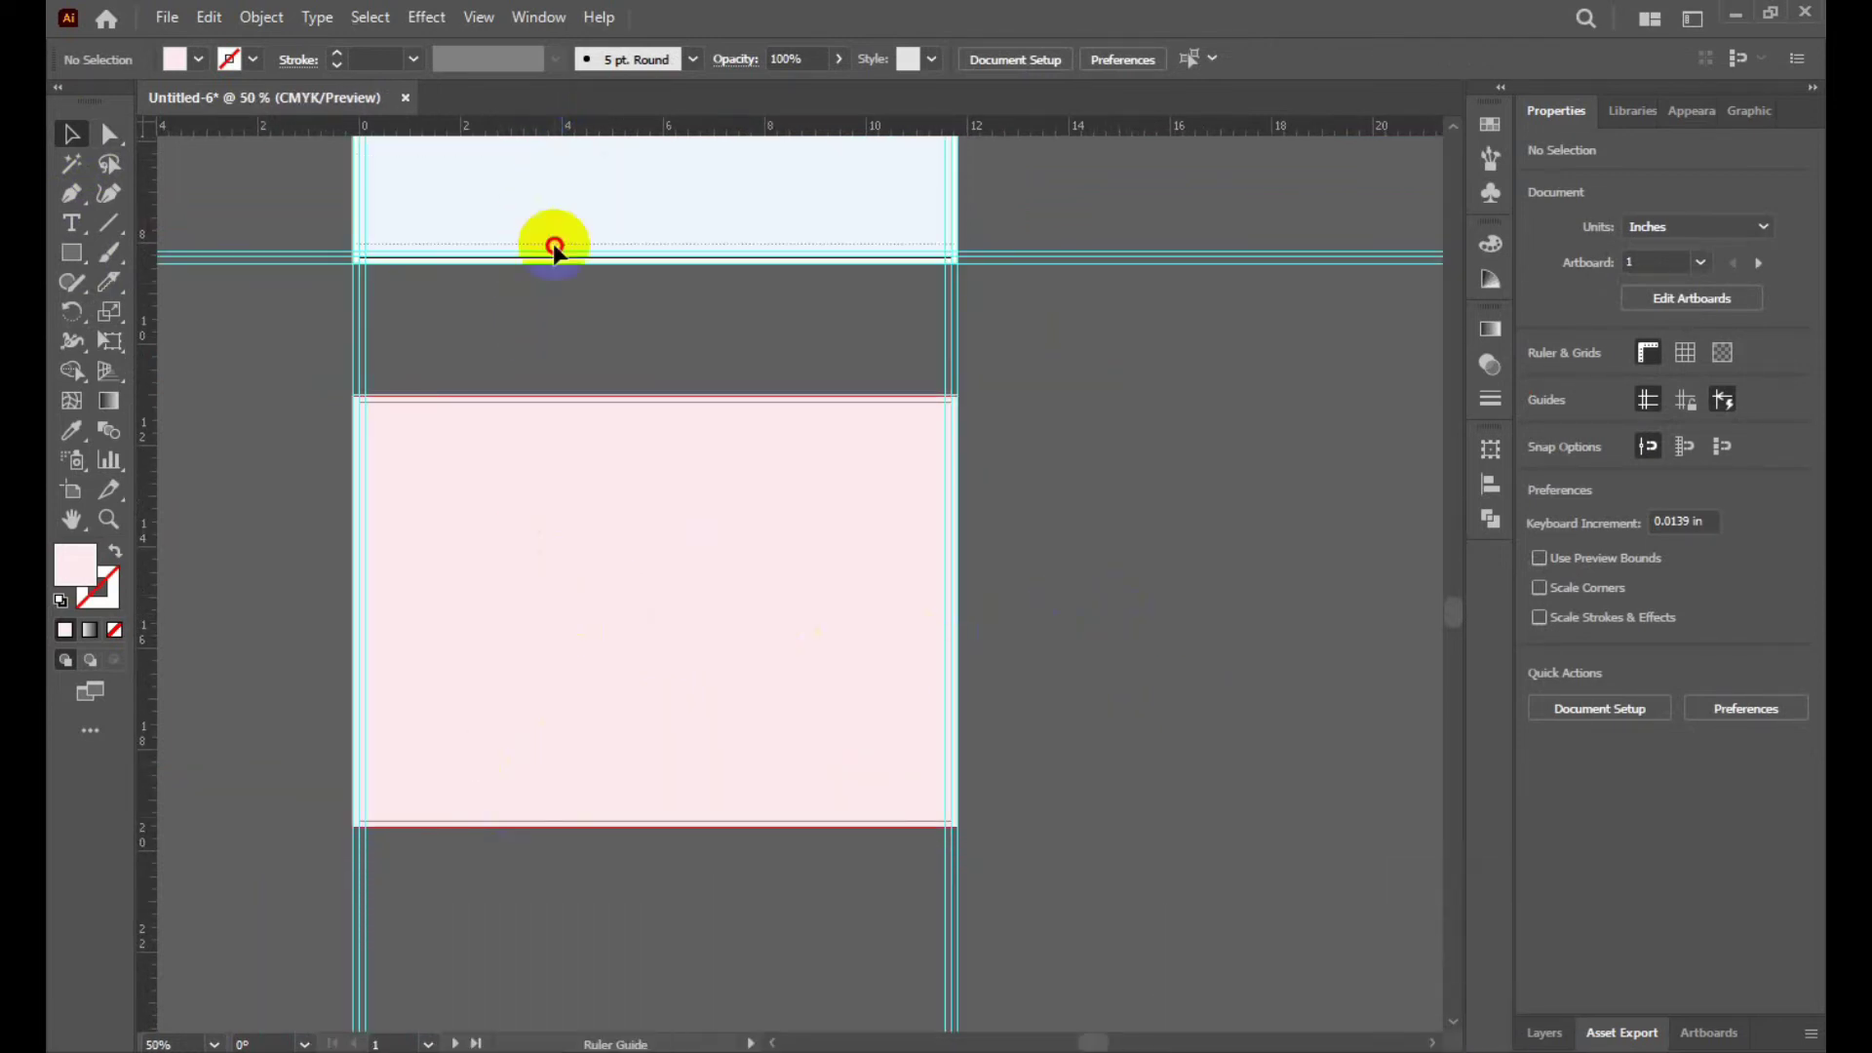
drag(551, 395, 548, 396)
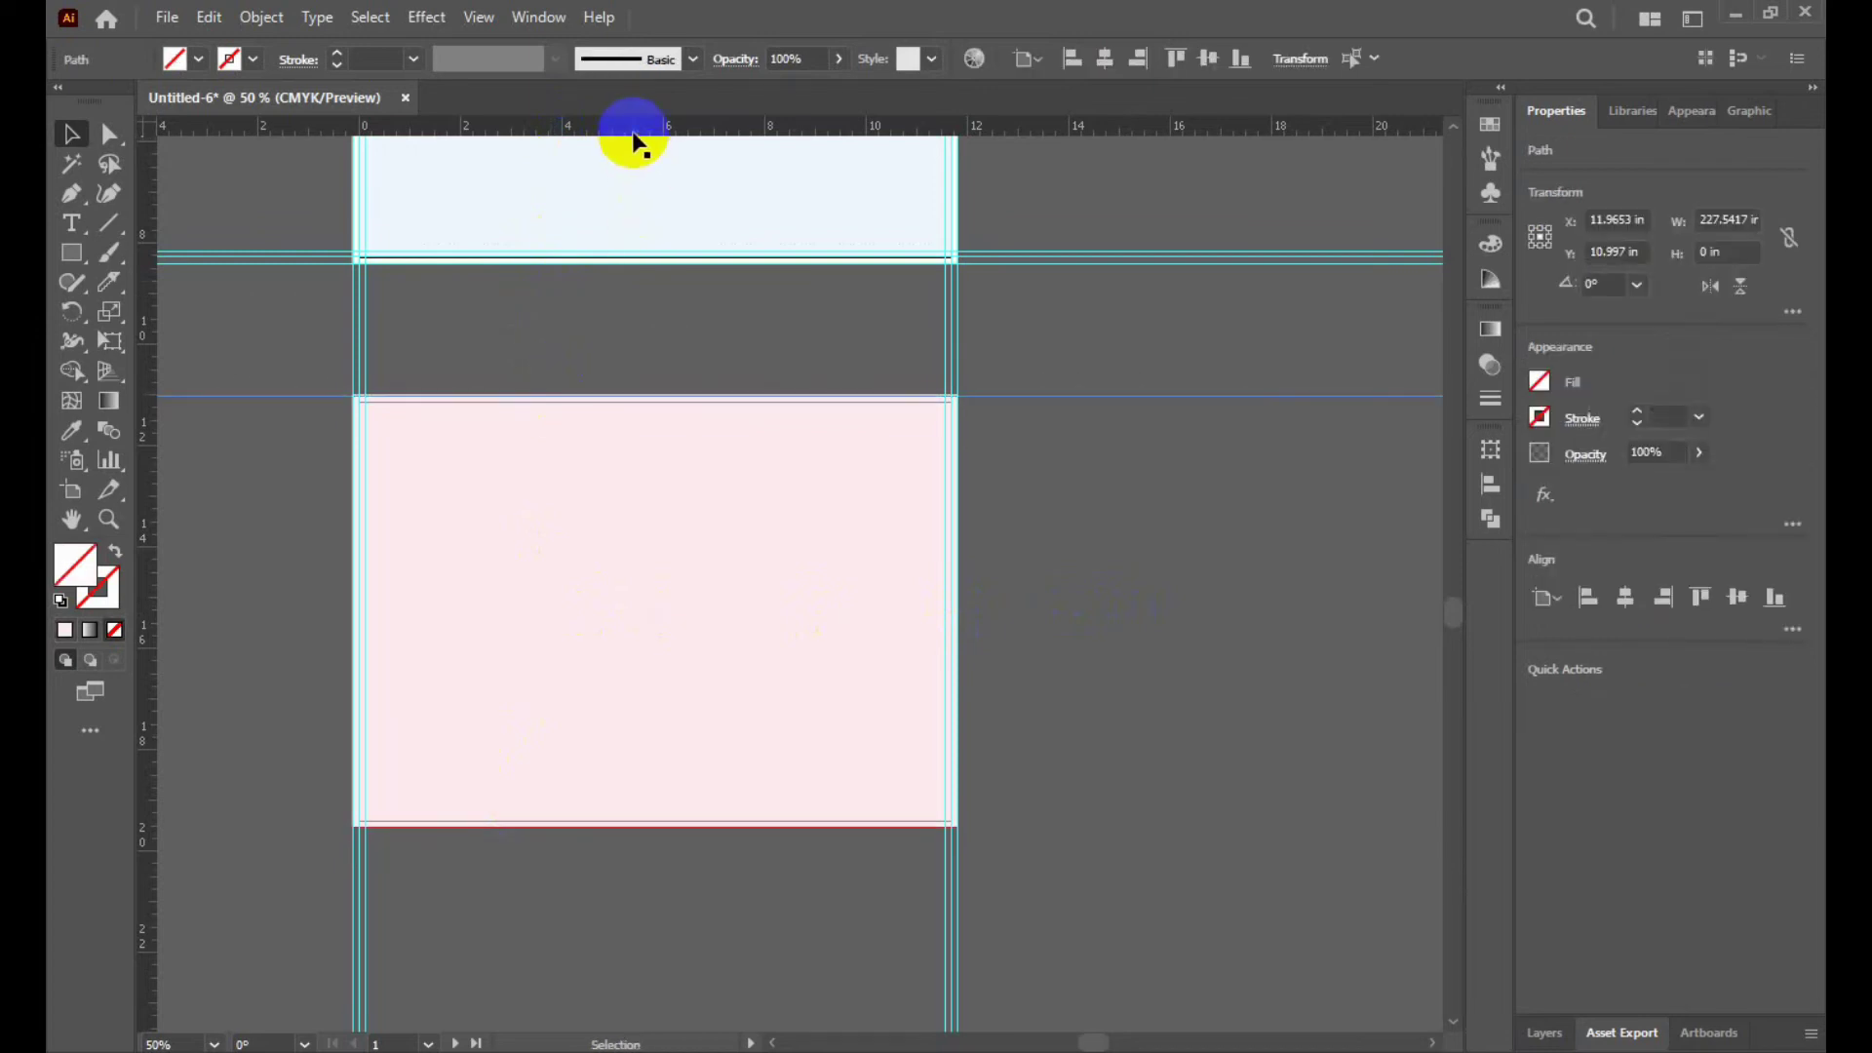
click(626, 405)
drag(626, 409, 629, 403)
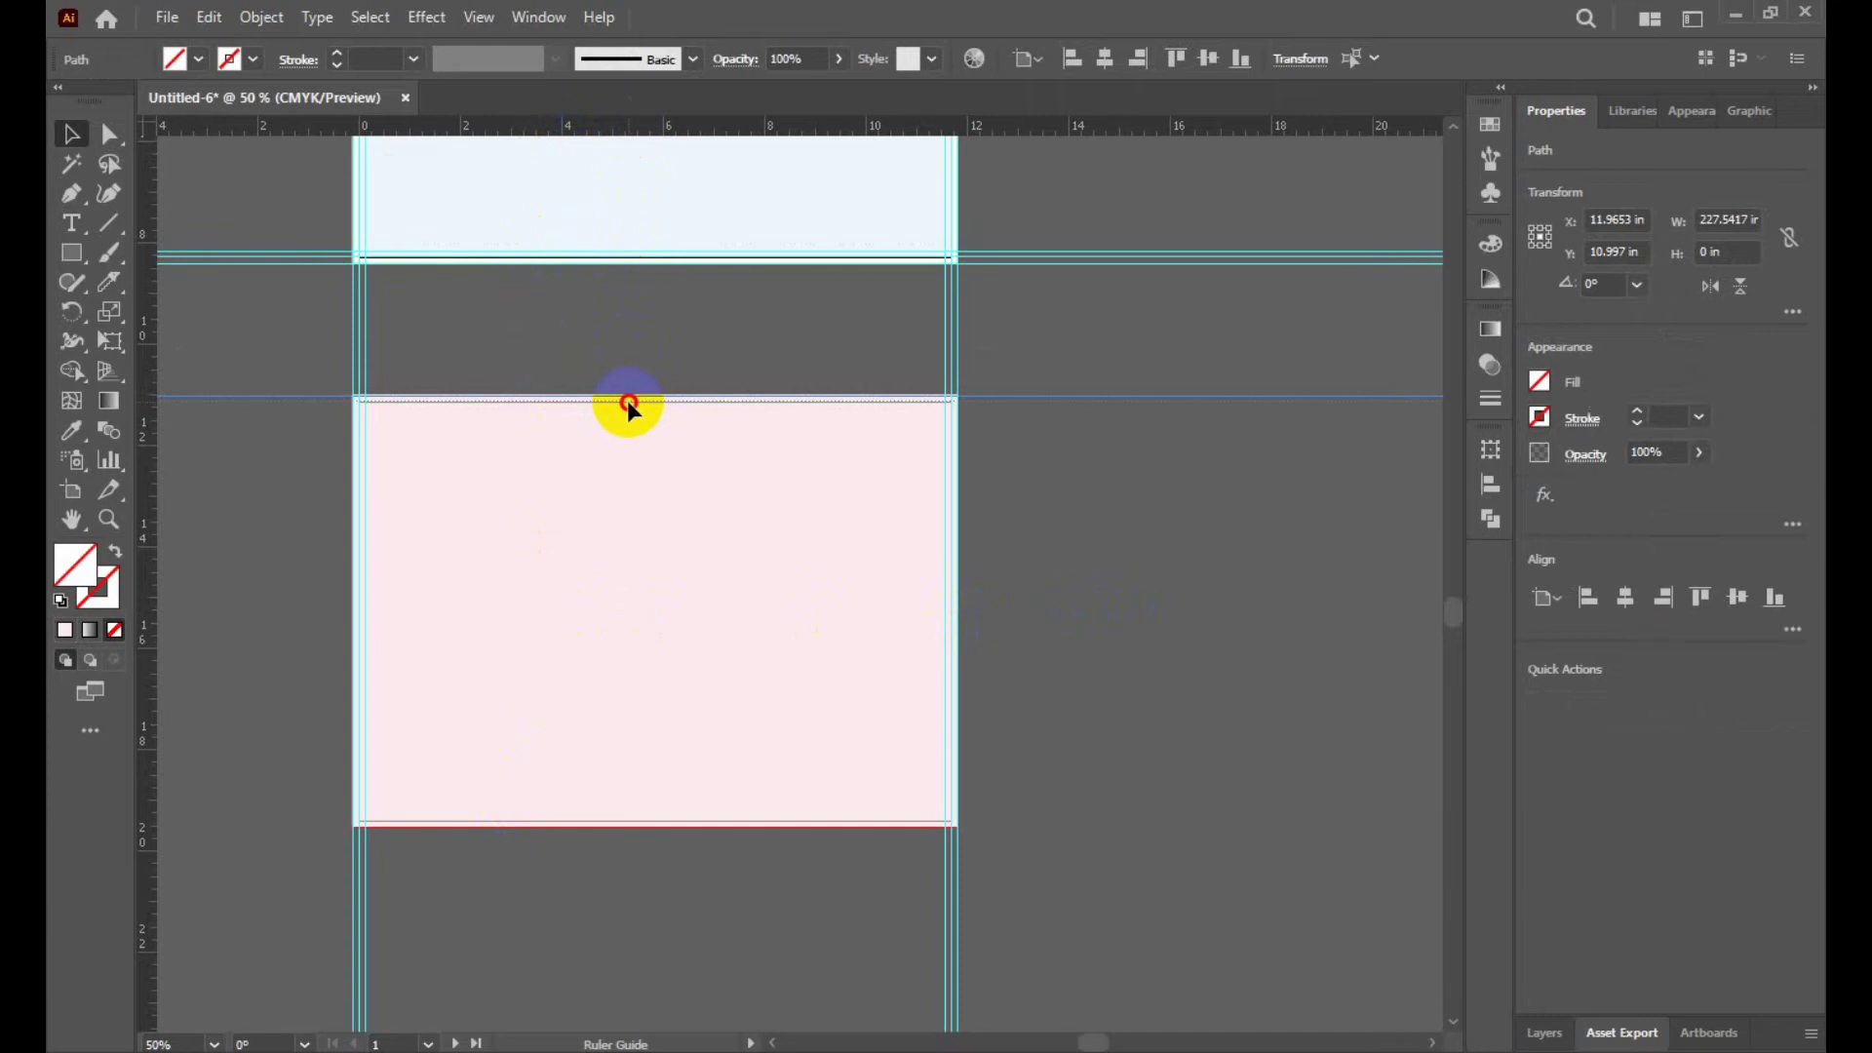
drag(628, 401, 628, 402)
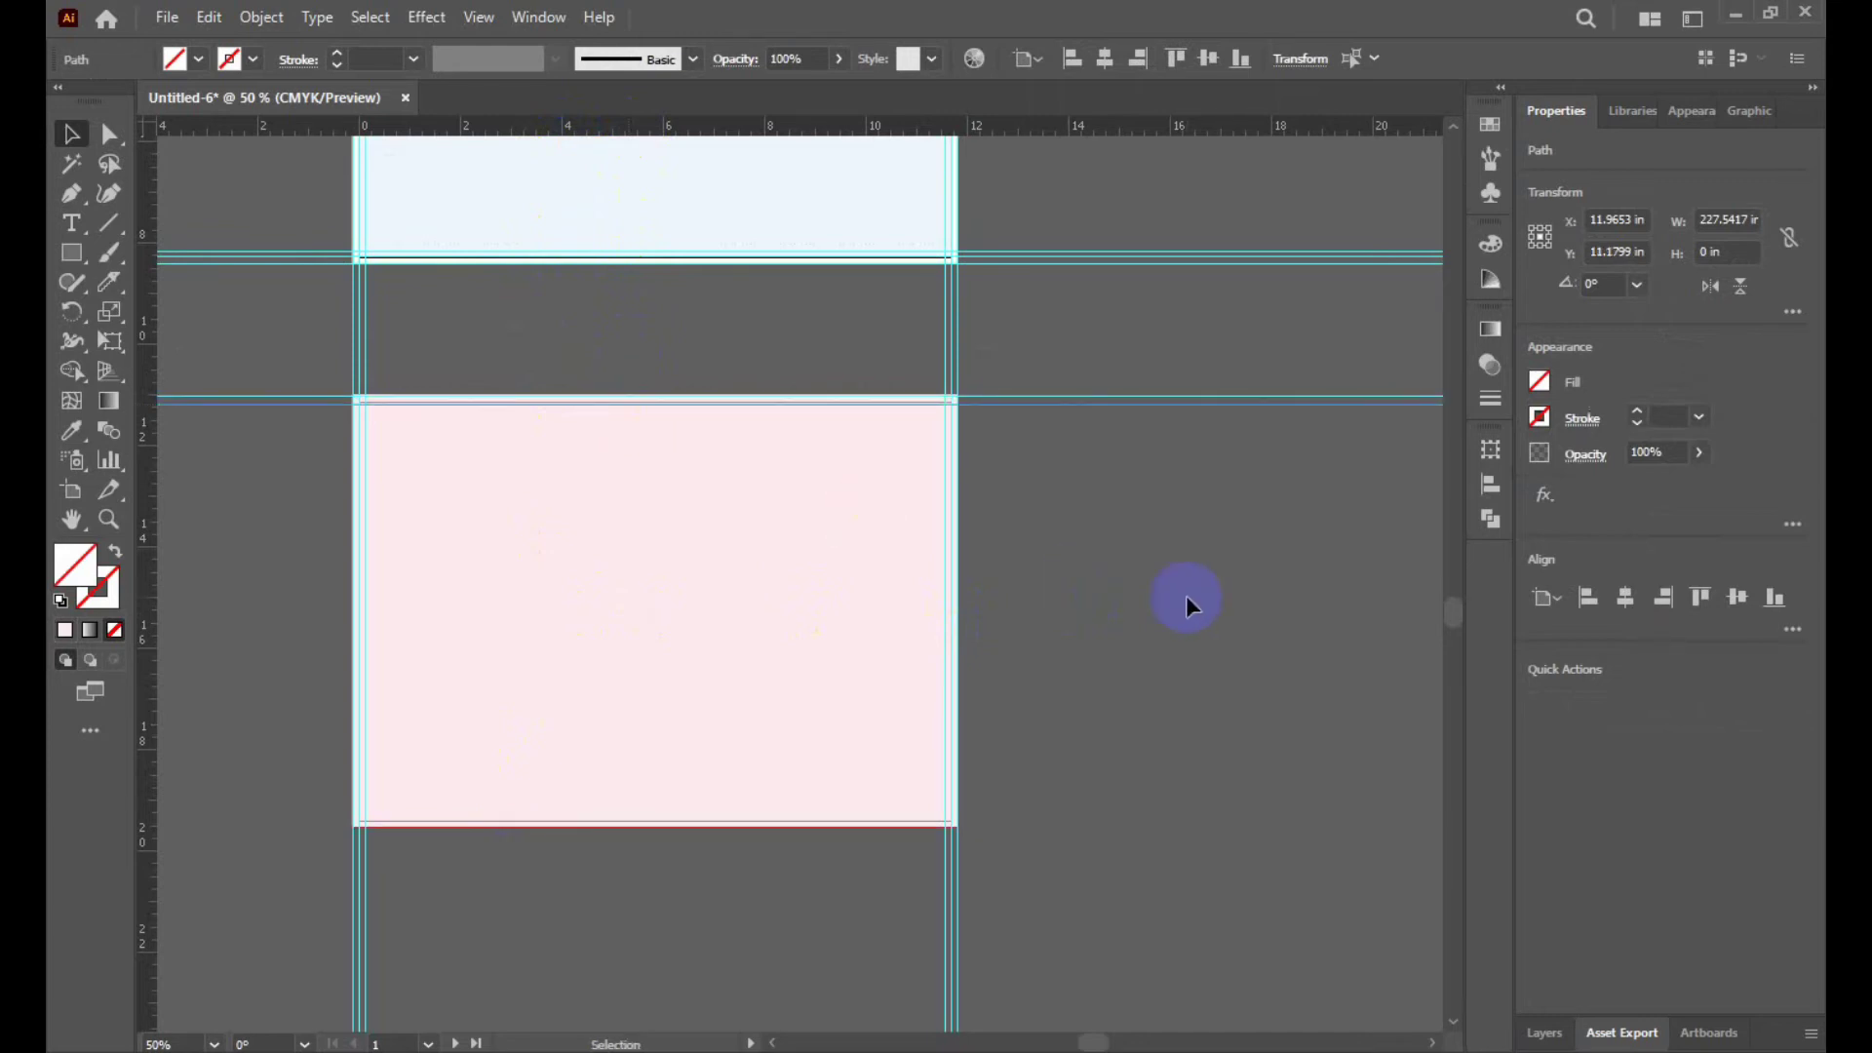
click(1182, 592)
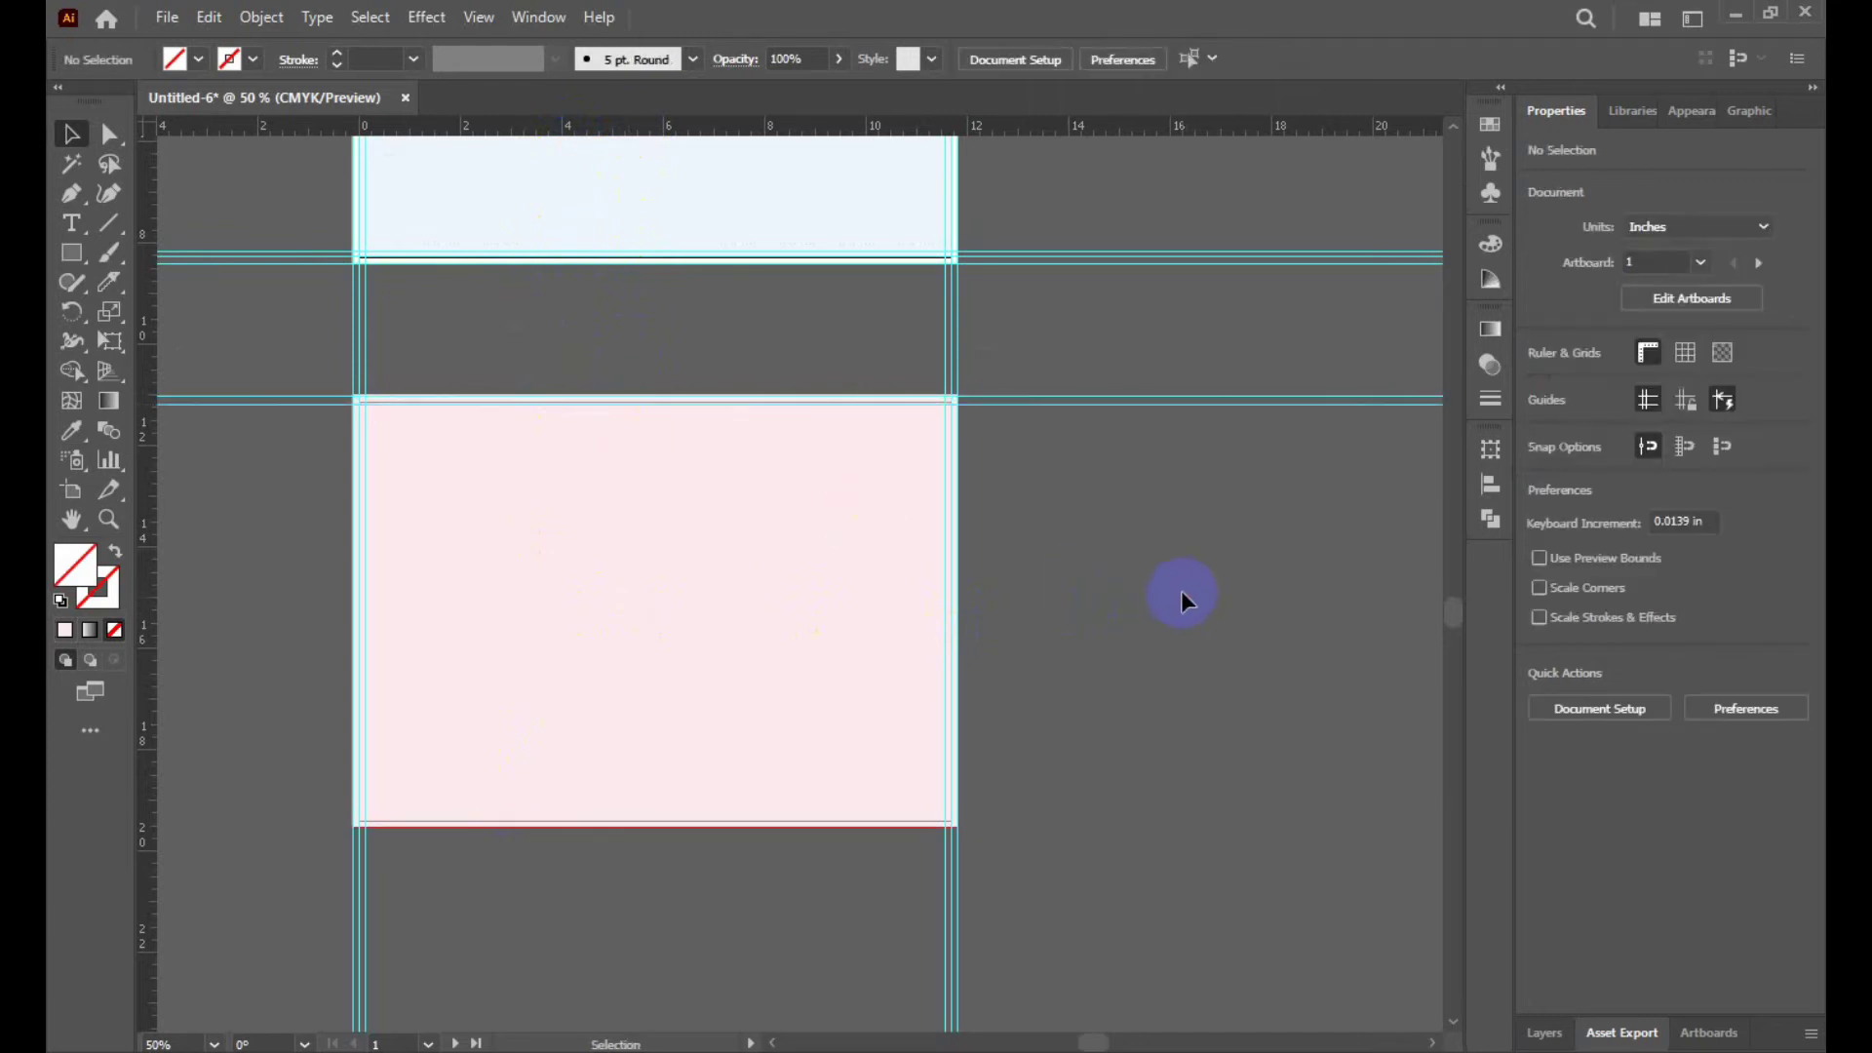
click(781, 517)
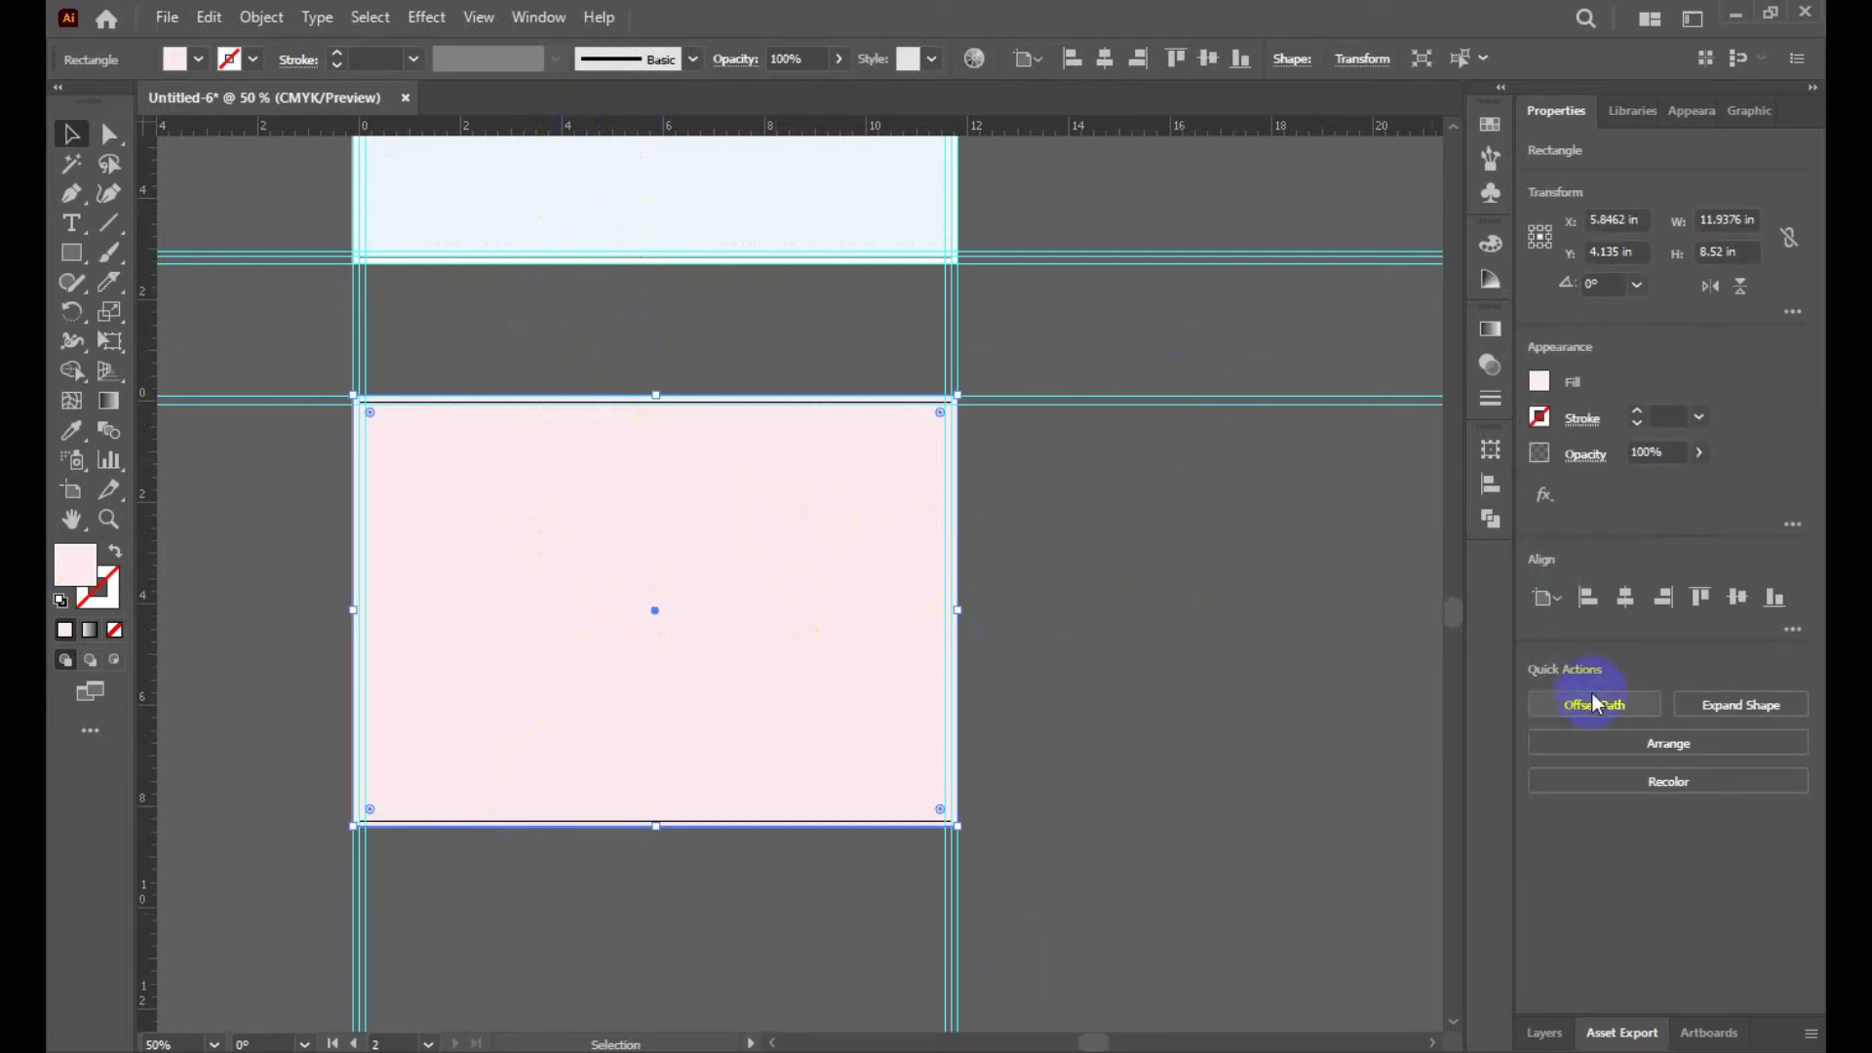
Apply a -0.125 in offset path to the pink rectangle and fill the offset copy orange.
click(1594, 702)
click(1172, 632)
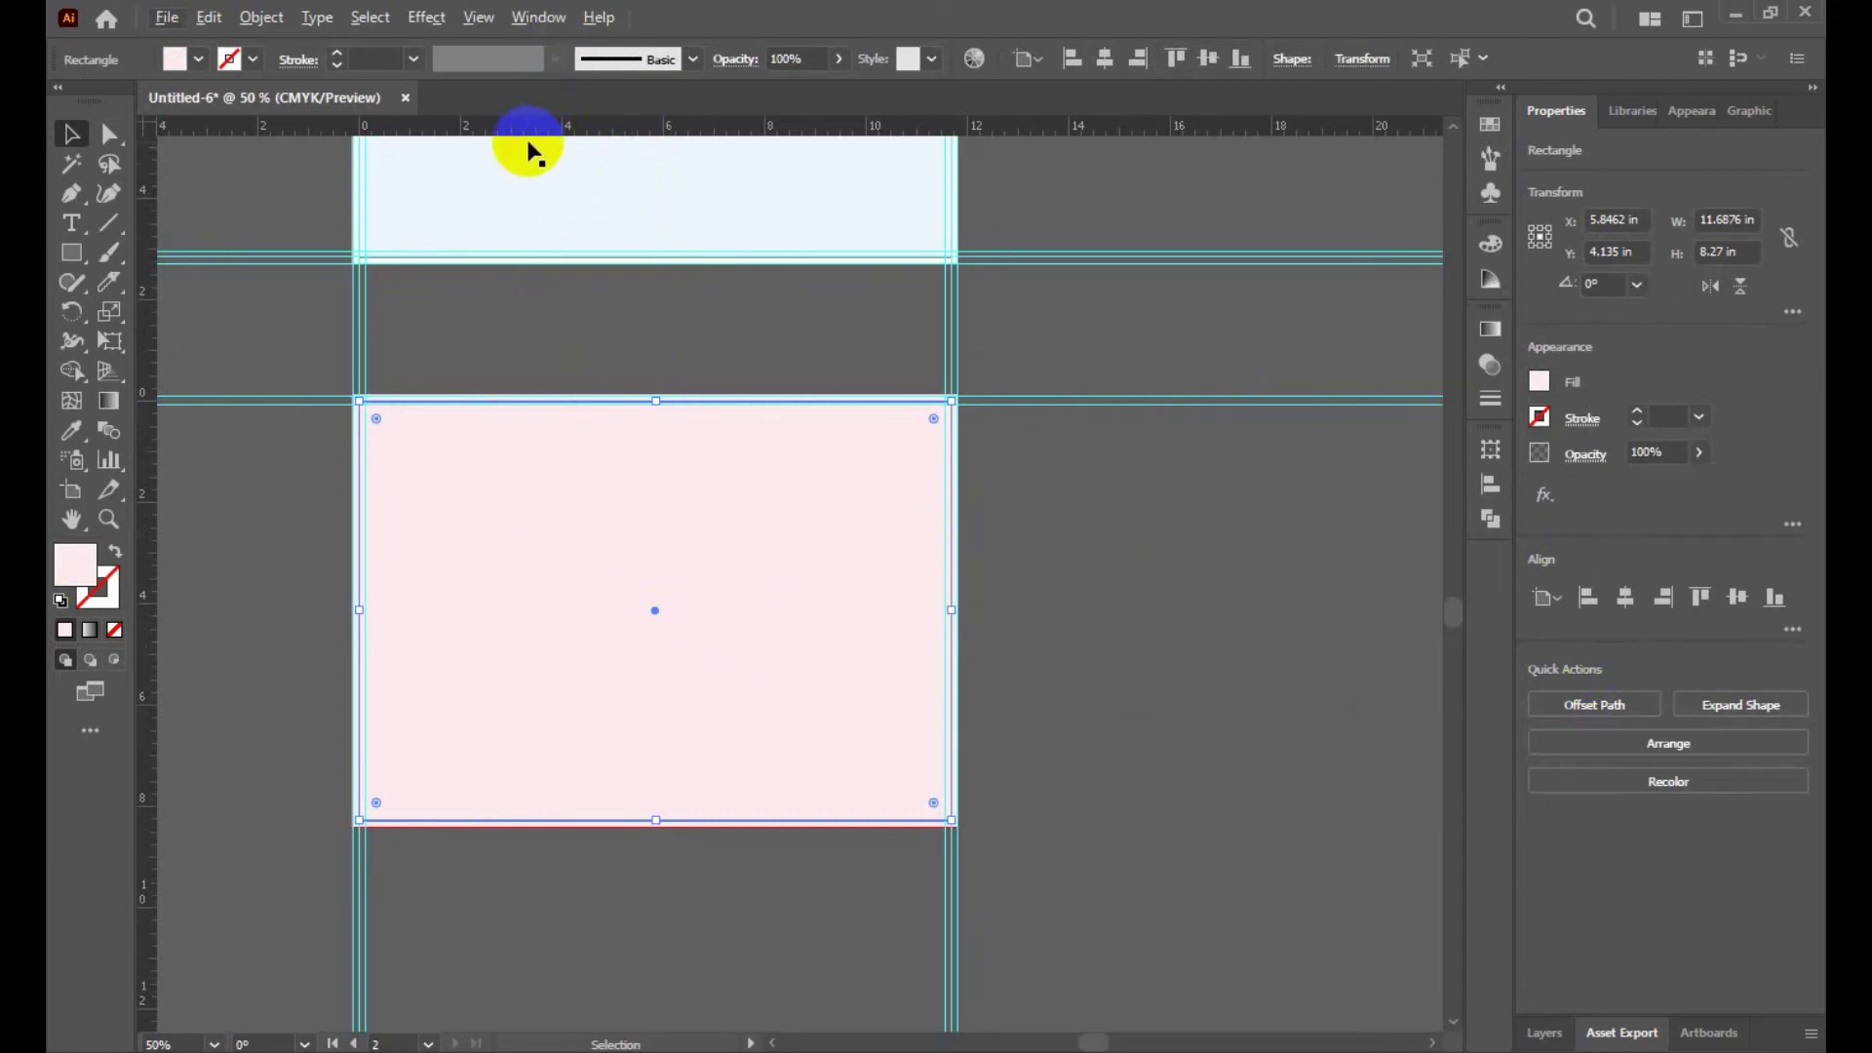
click(585, 427)
scroll(636, 439, up, 3)
scroll(633, 444, down, 3)
click(641, 531)
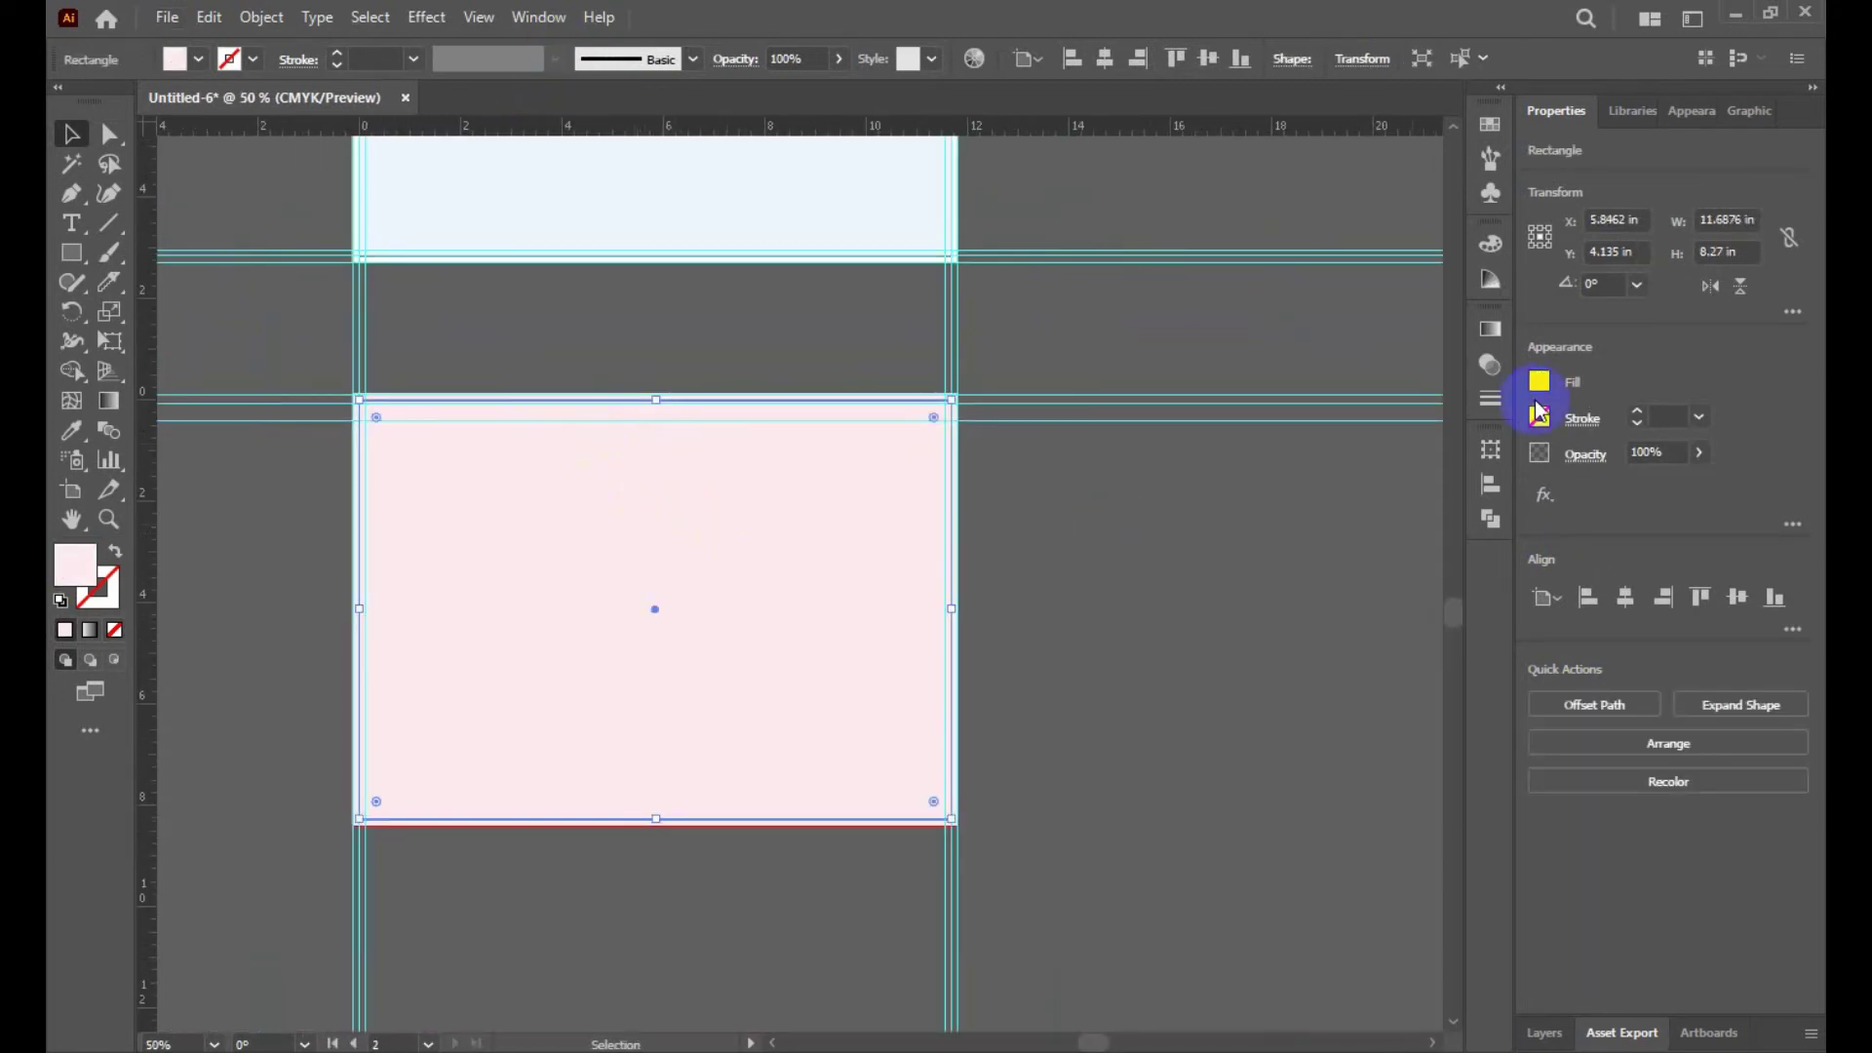
click(1490, 124)
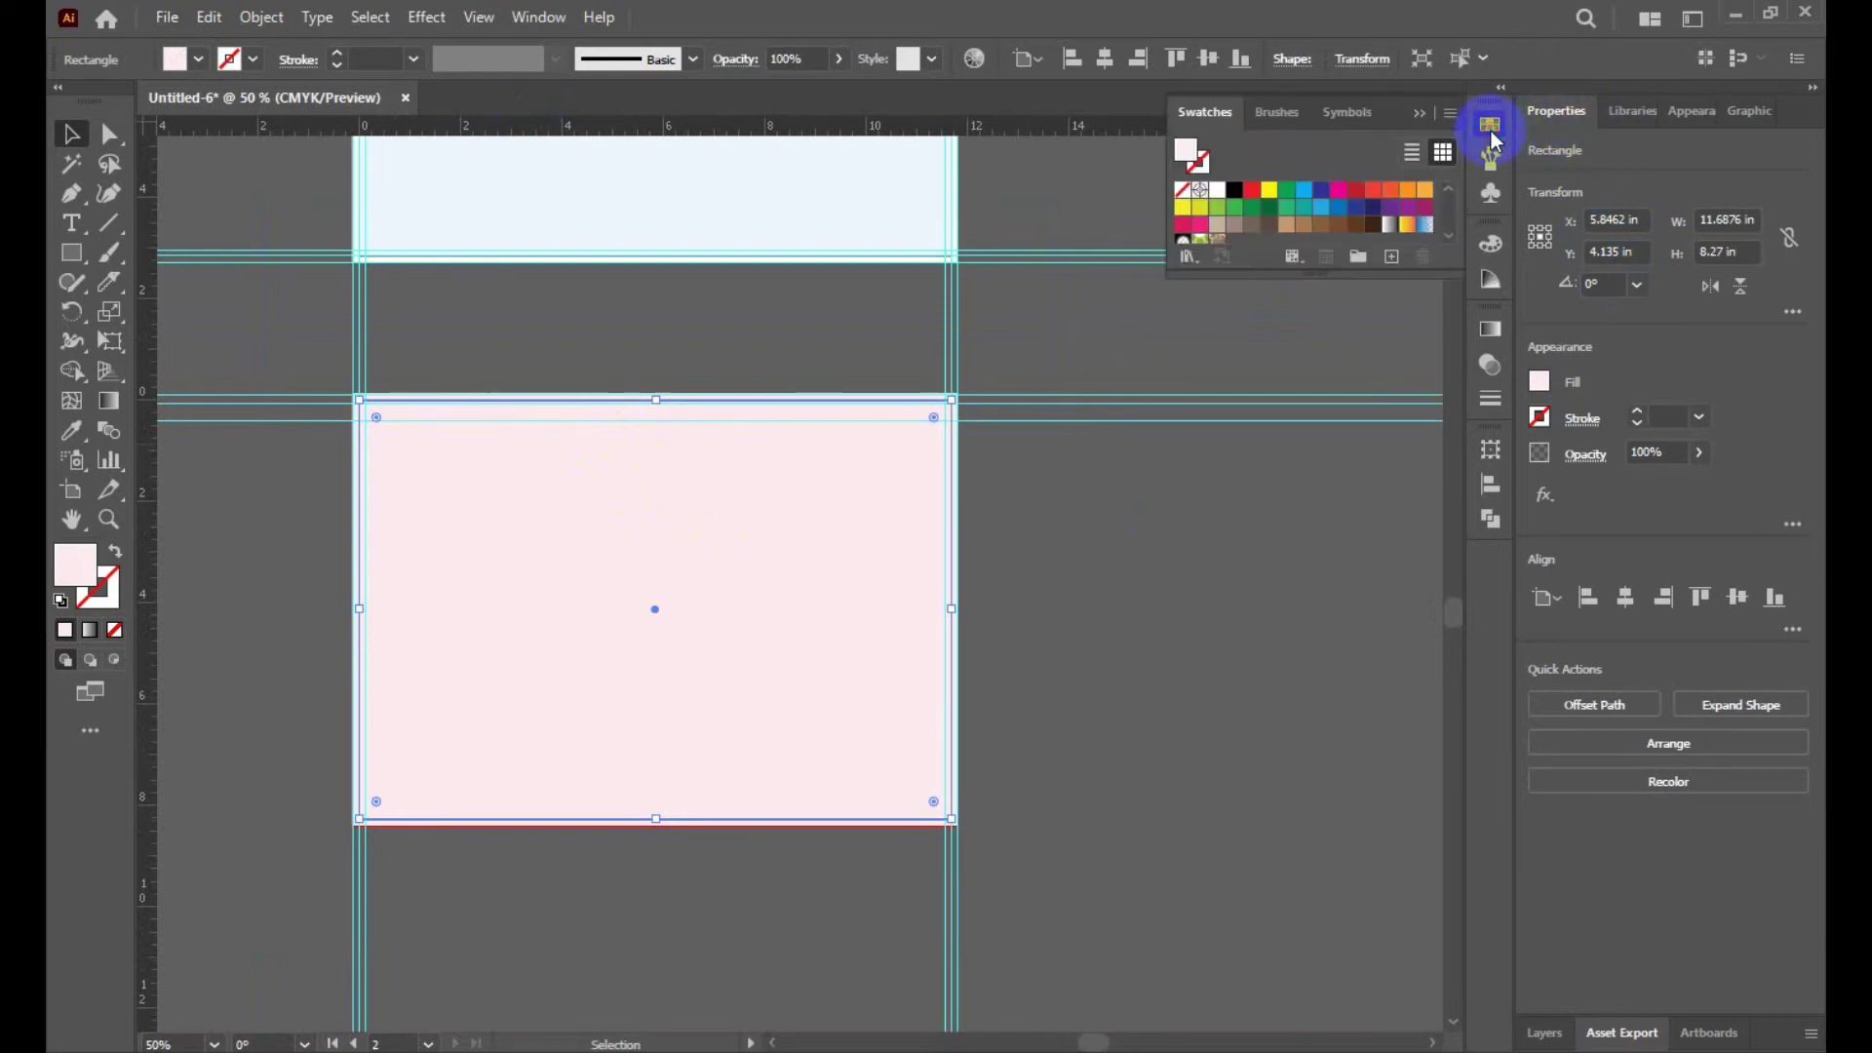
click(1424, 192)
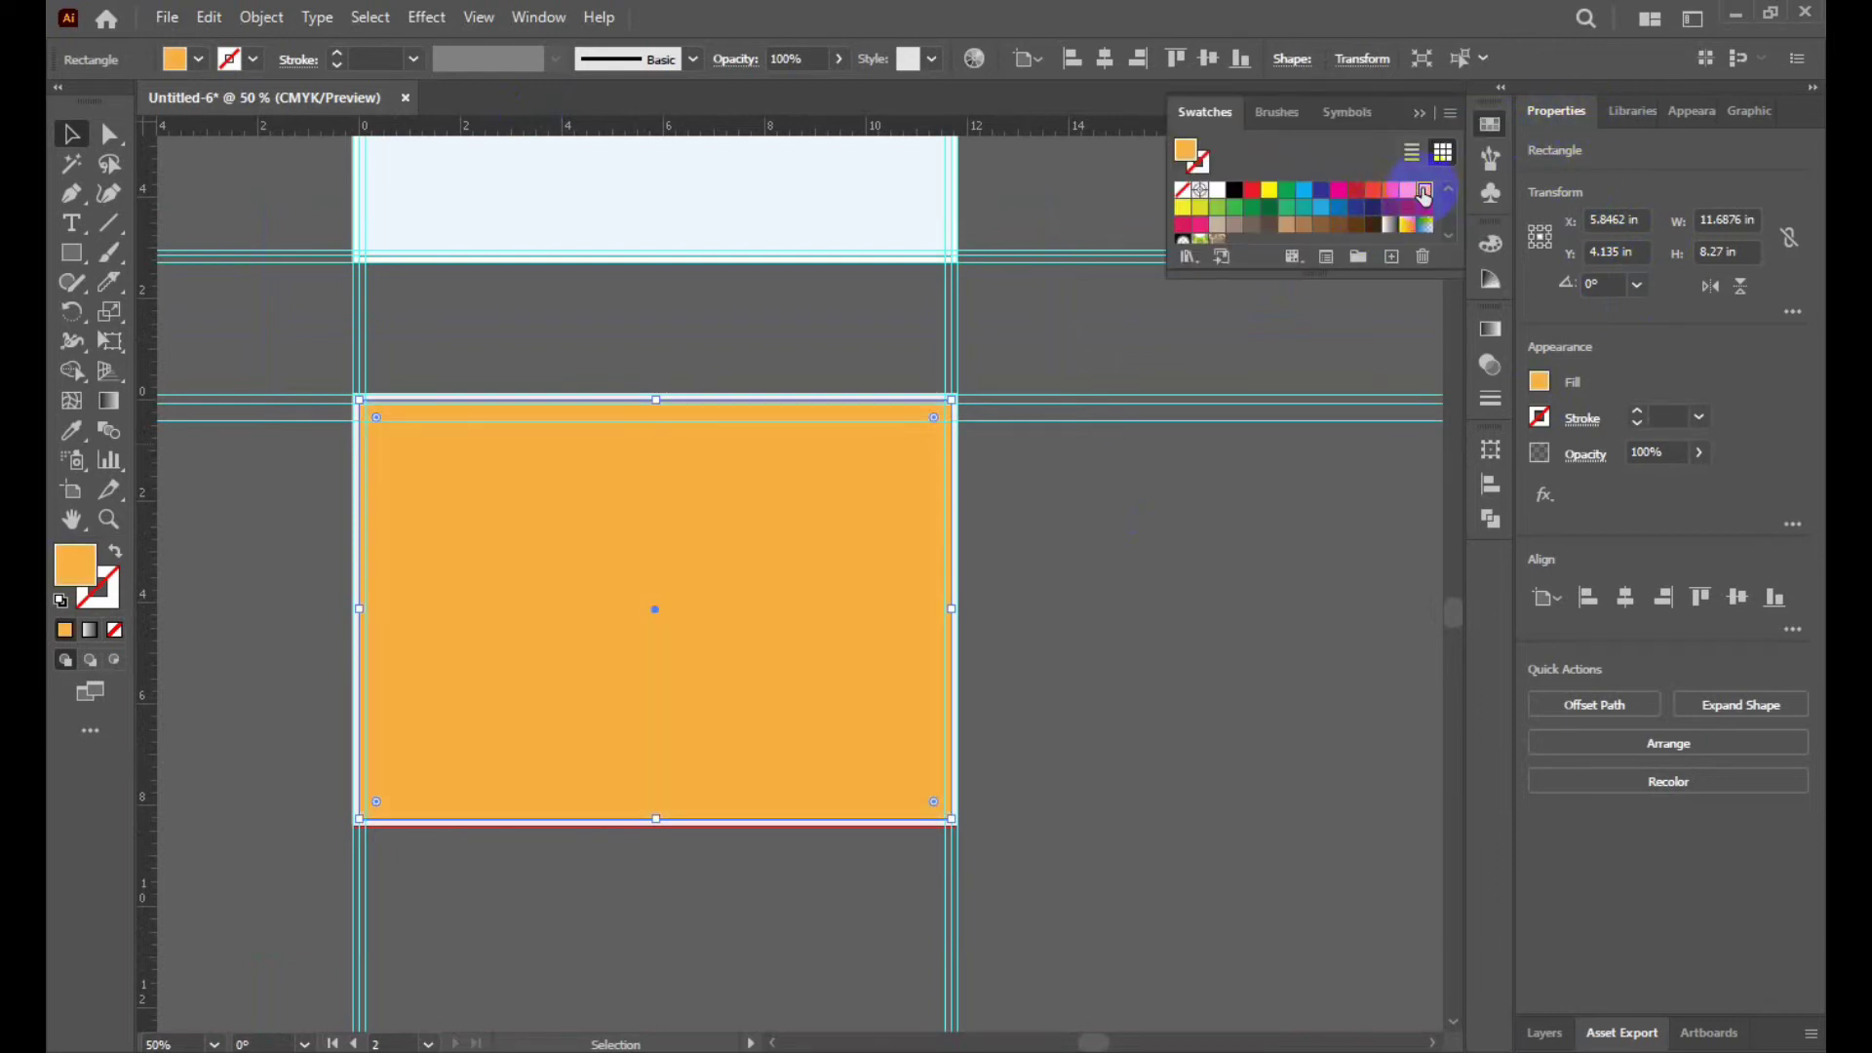
click(1186, 598)
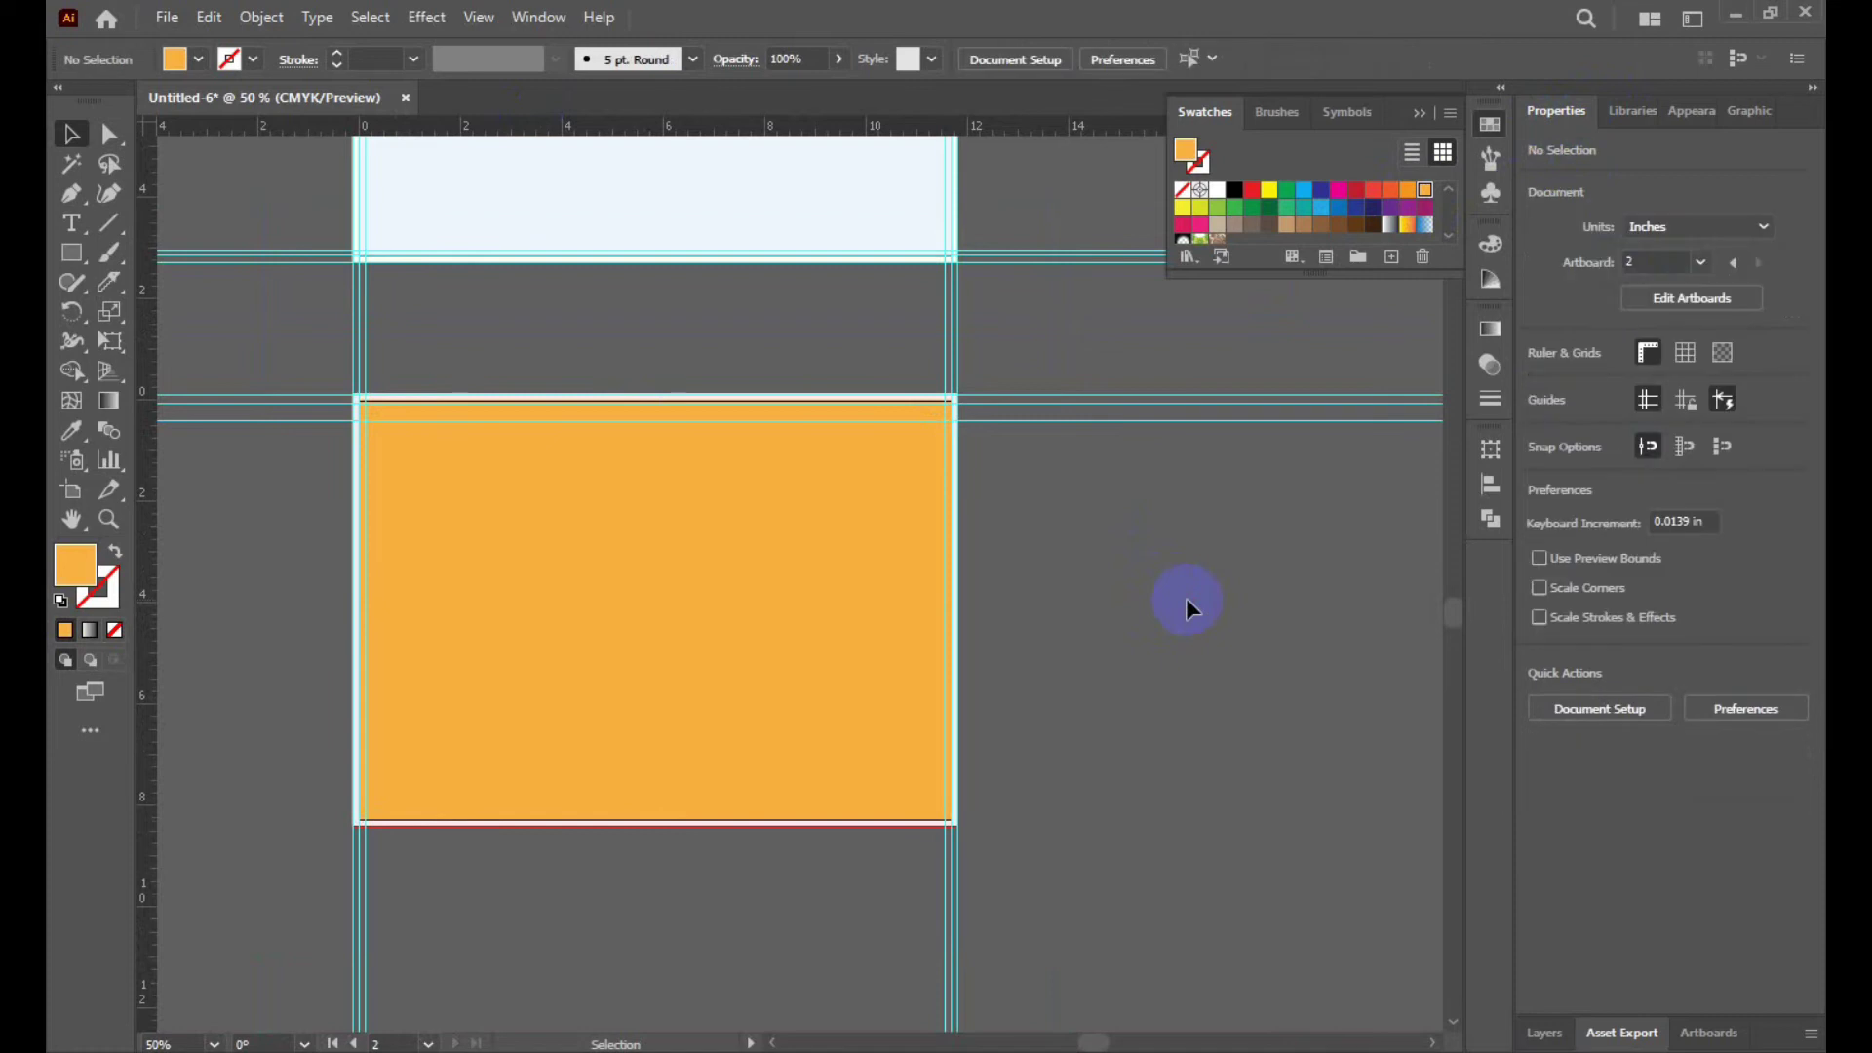
Undo trial moves of the orange and pink rectangles, then delete the orange offset rectangle.
scroll(615, 487, up, 2)
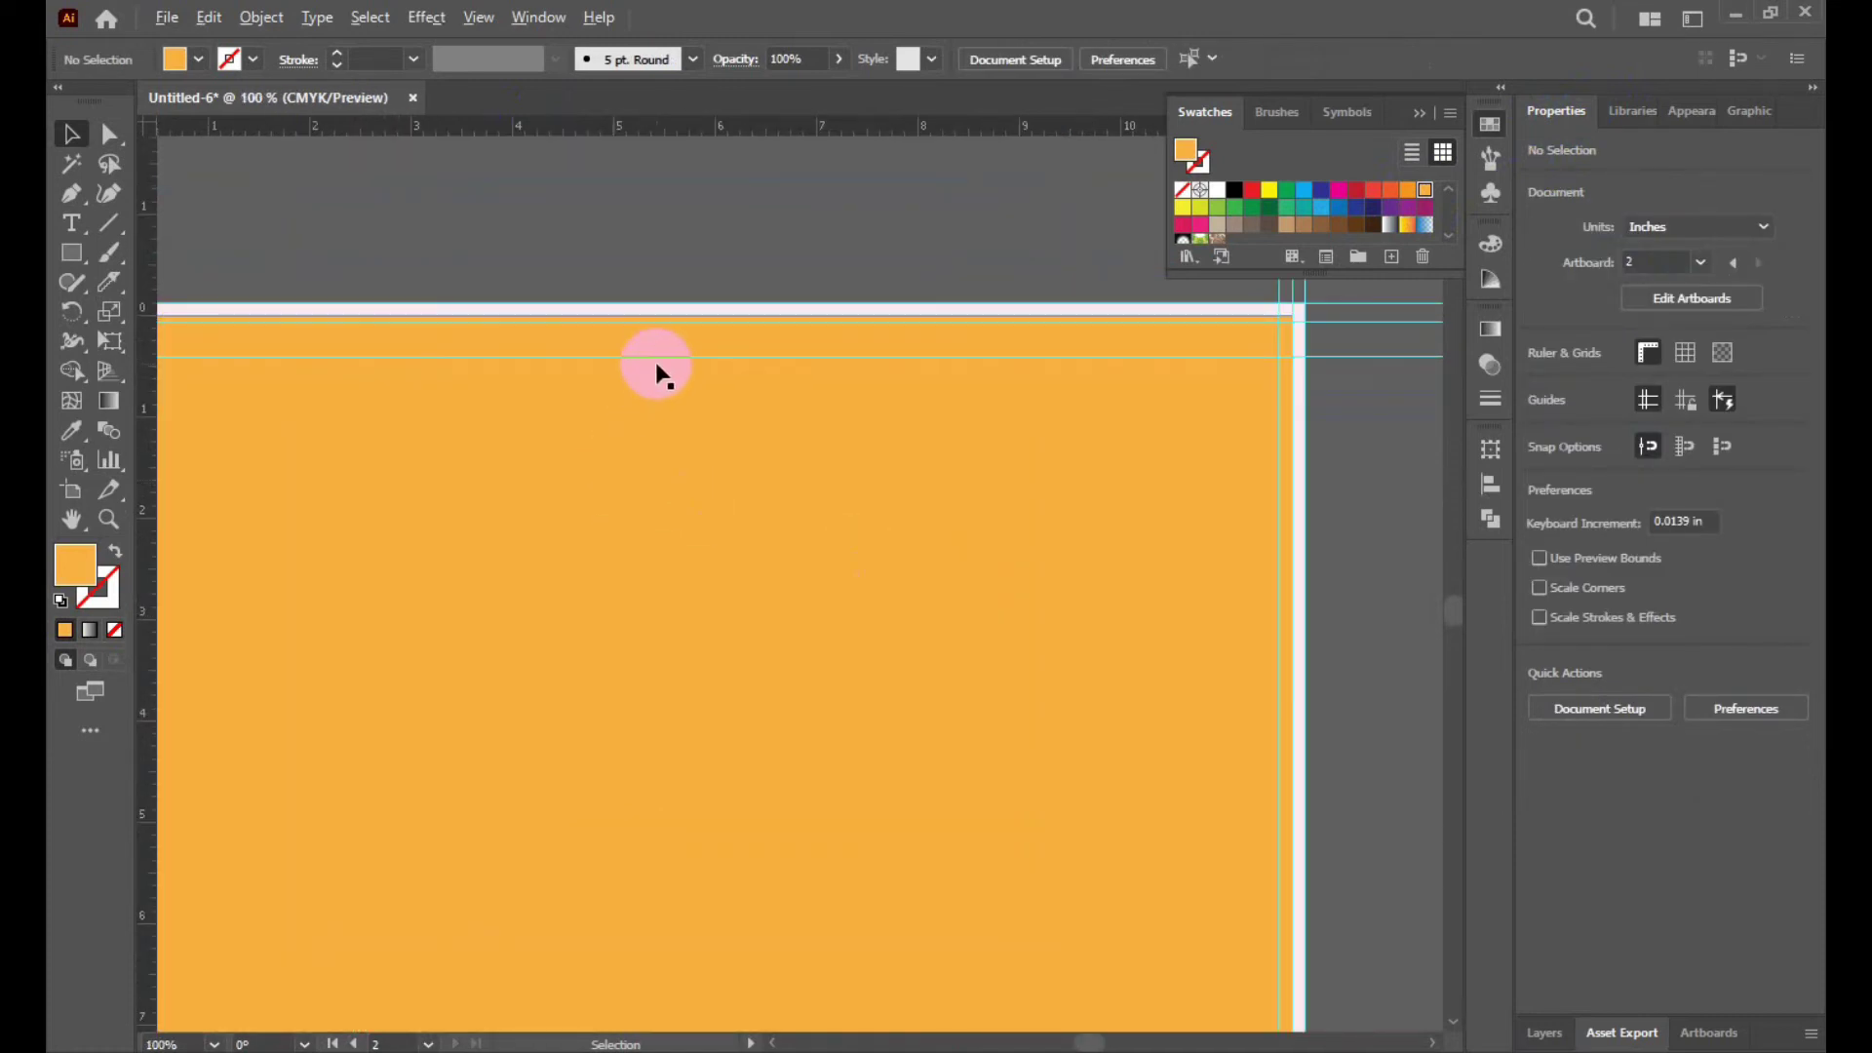
scroll(655, 373, down, 2)
drag(523, 439, 784, 482)
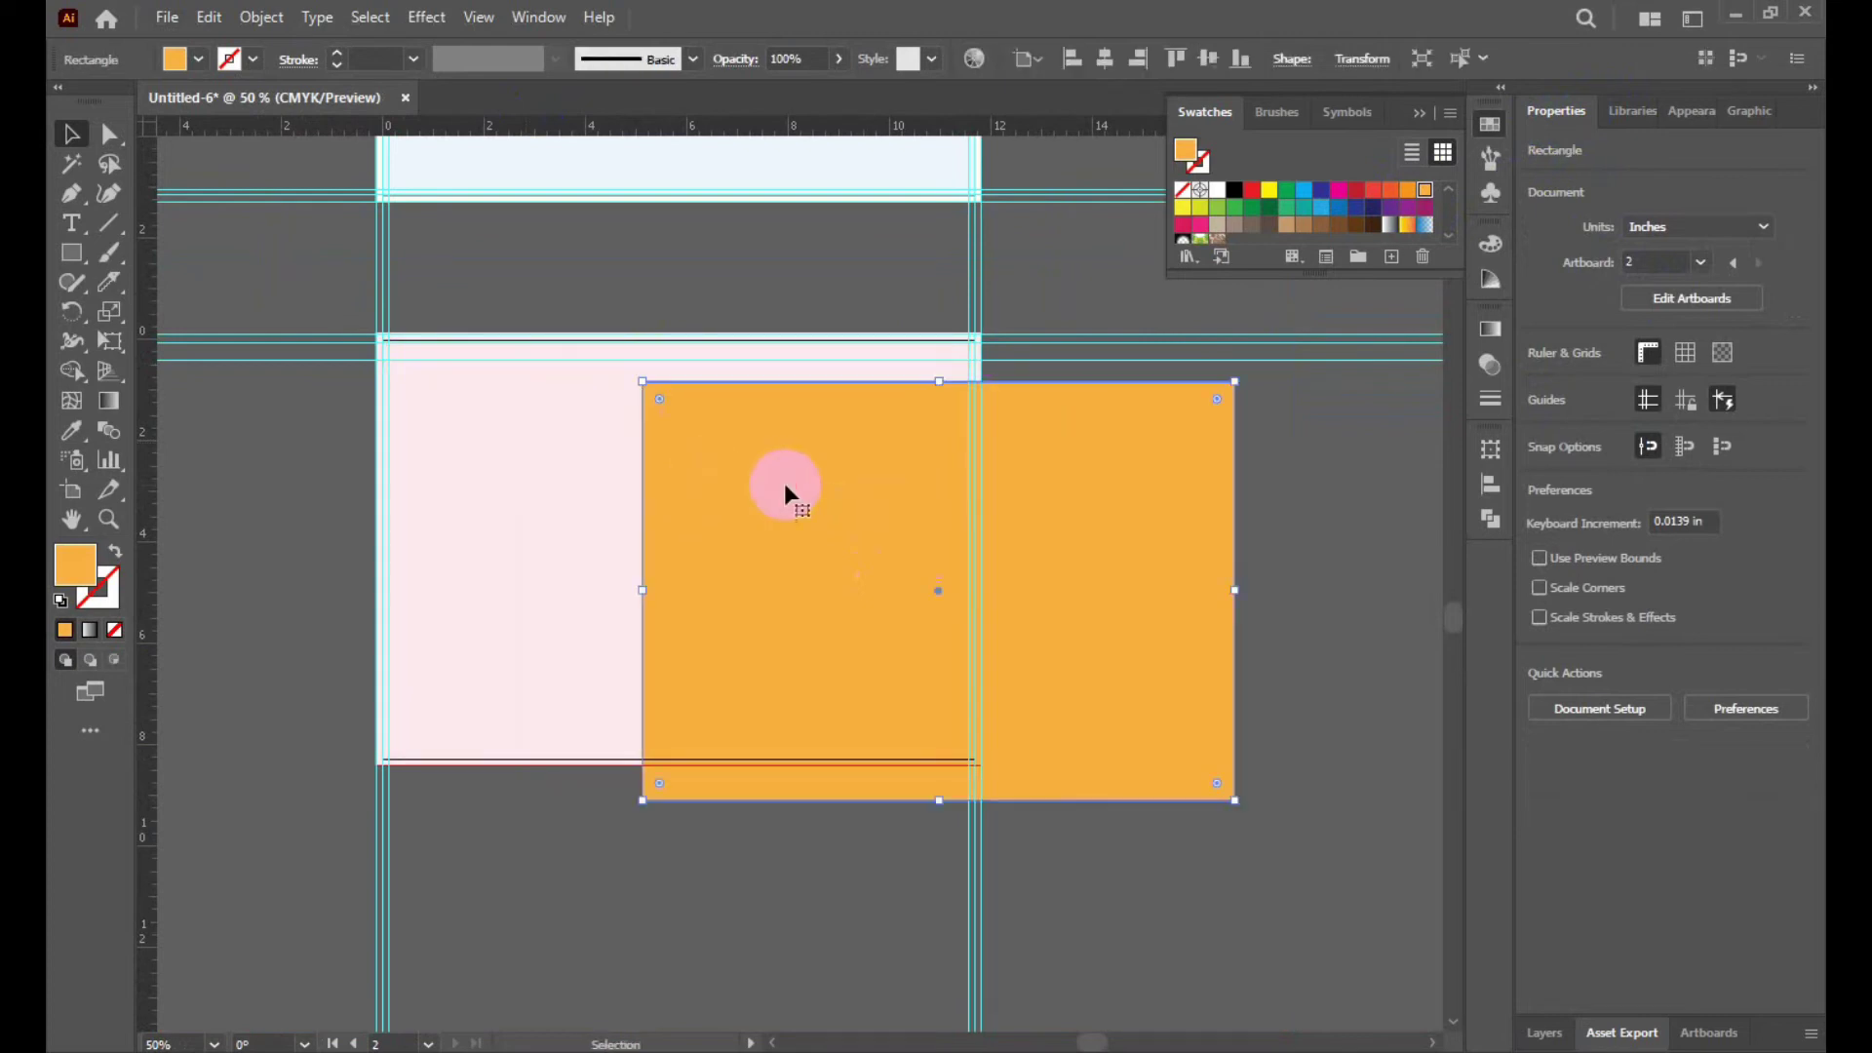
drag(530, 438, 667, 472)
key(a)
key(ctrl+z)
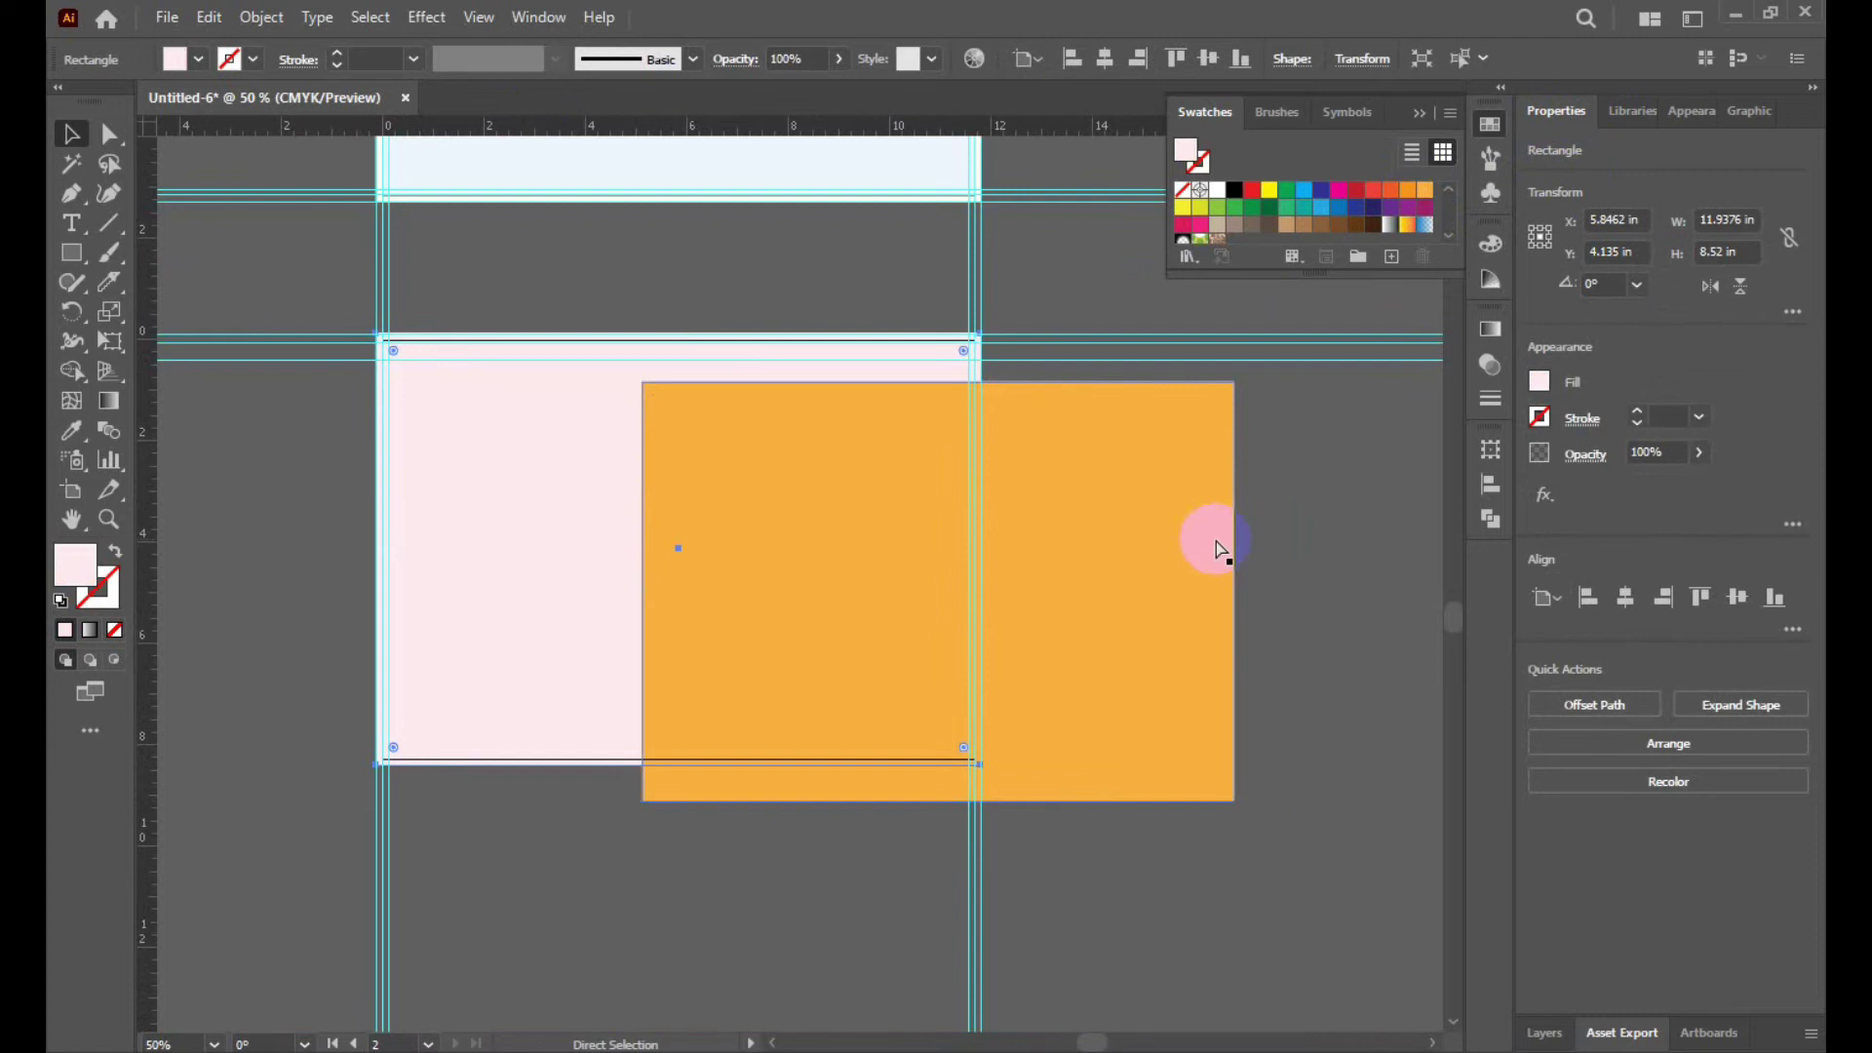
key(ctrl+z)
key(v)
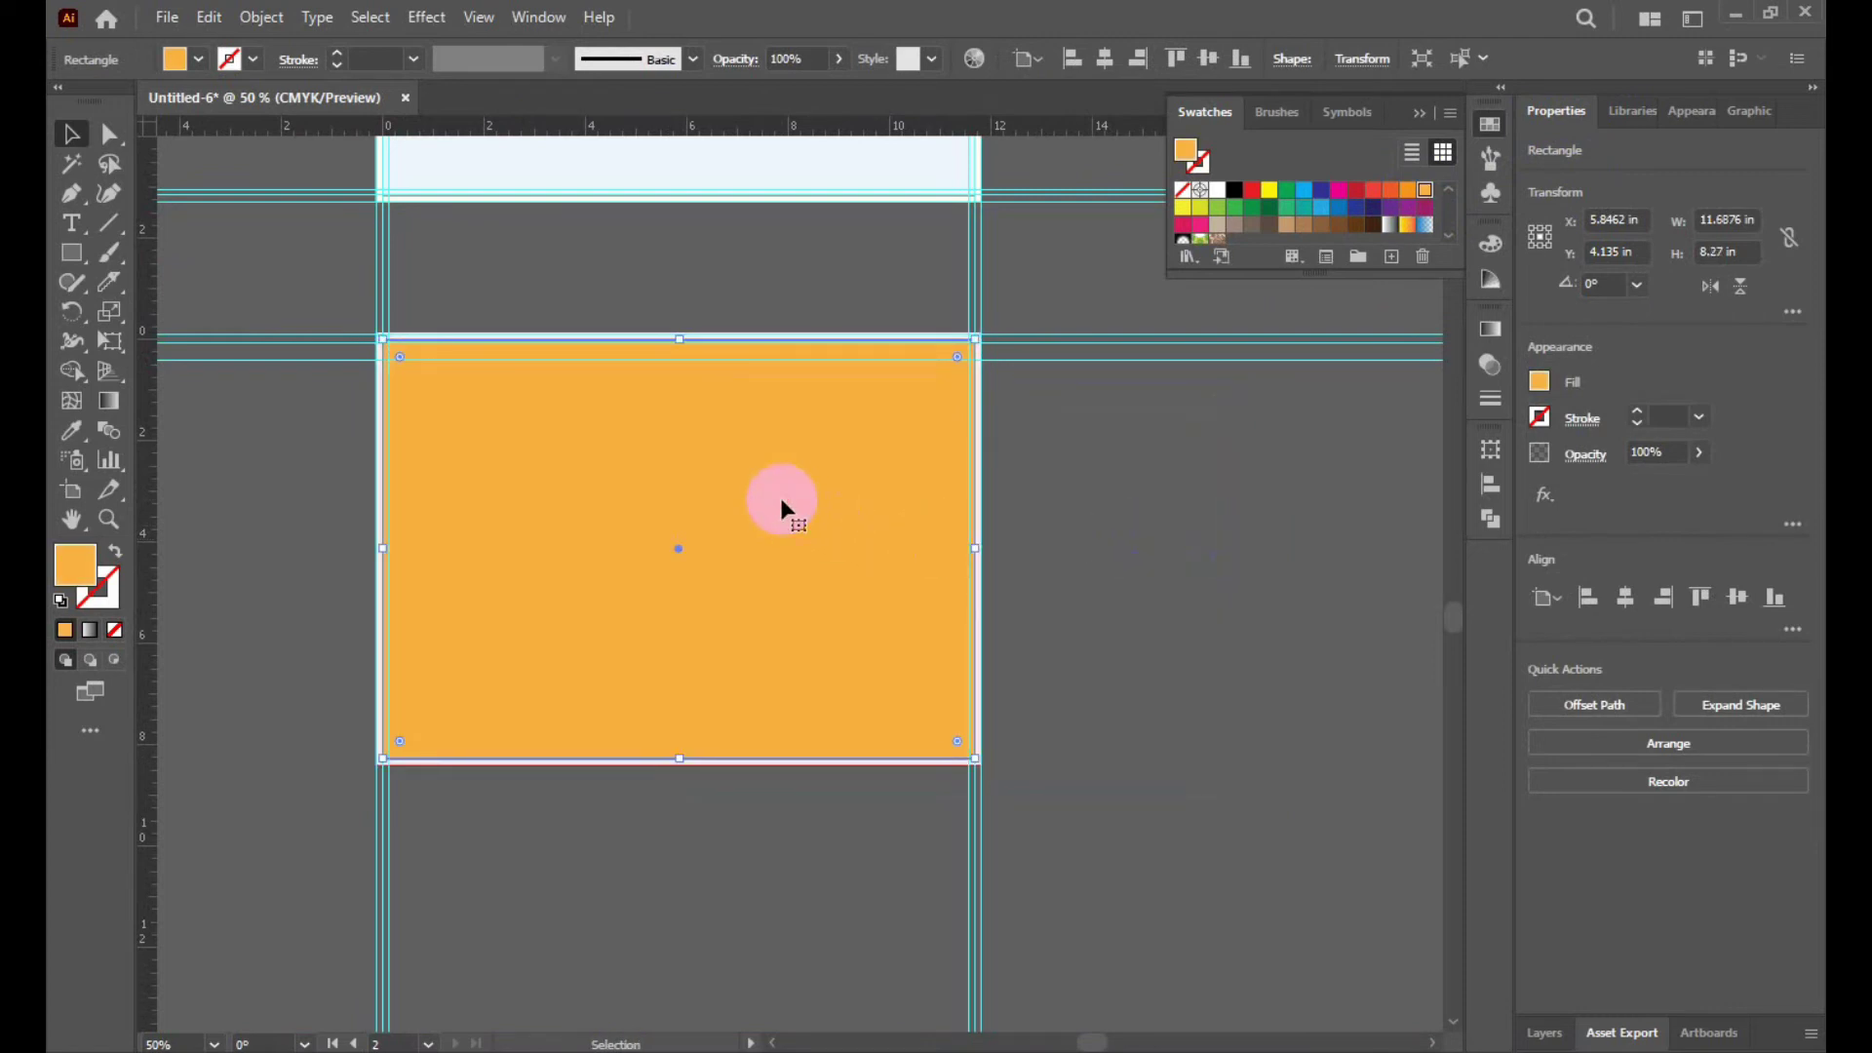
key(Delete)
Offset the pink rectangle by -0.5 in, producing the 10.9376 × 7.52 in inset rectangle.
click(782, 502)
click(1598, 703)
drag(1207, 495, 1143, 495)
text(5)
key(Return)
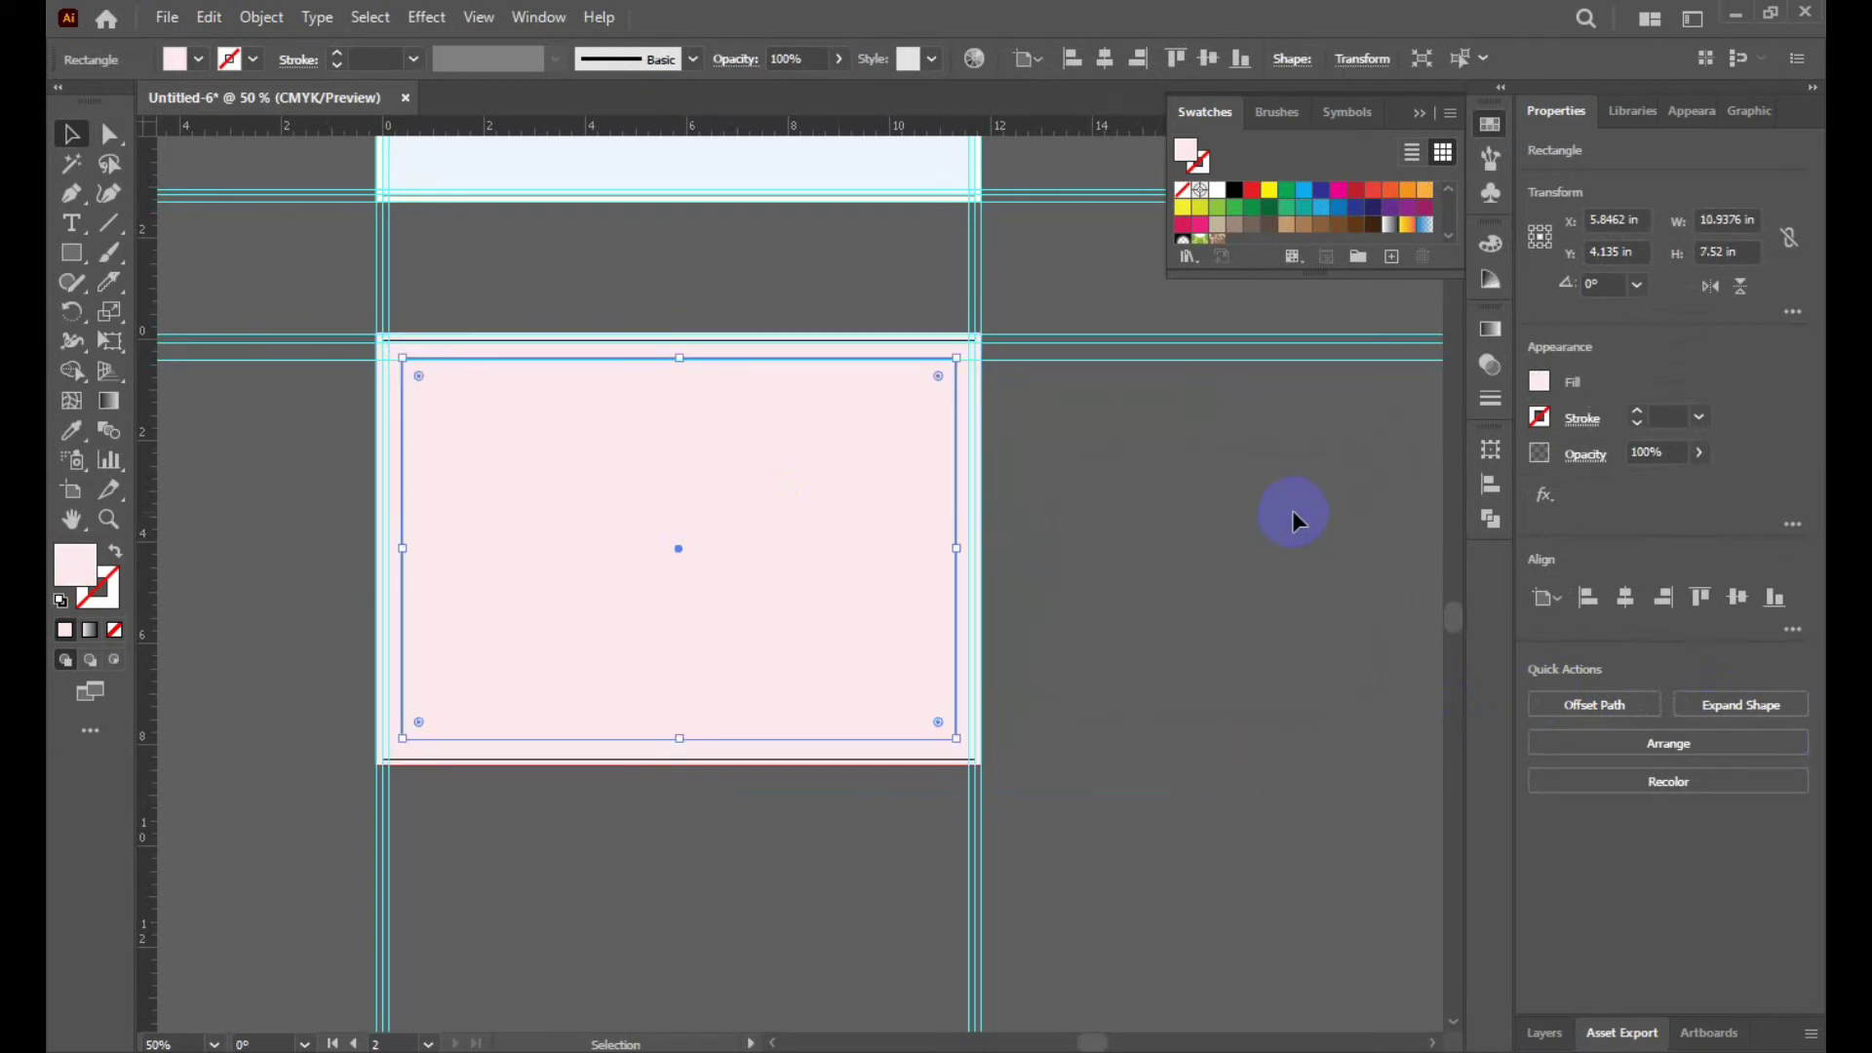
click(1295, 552)
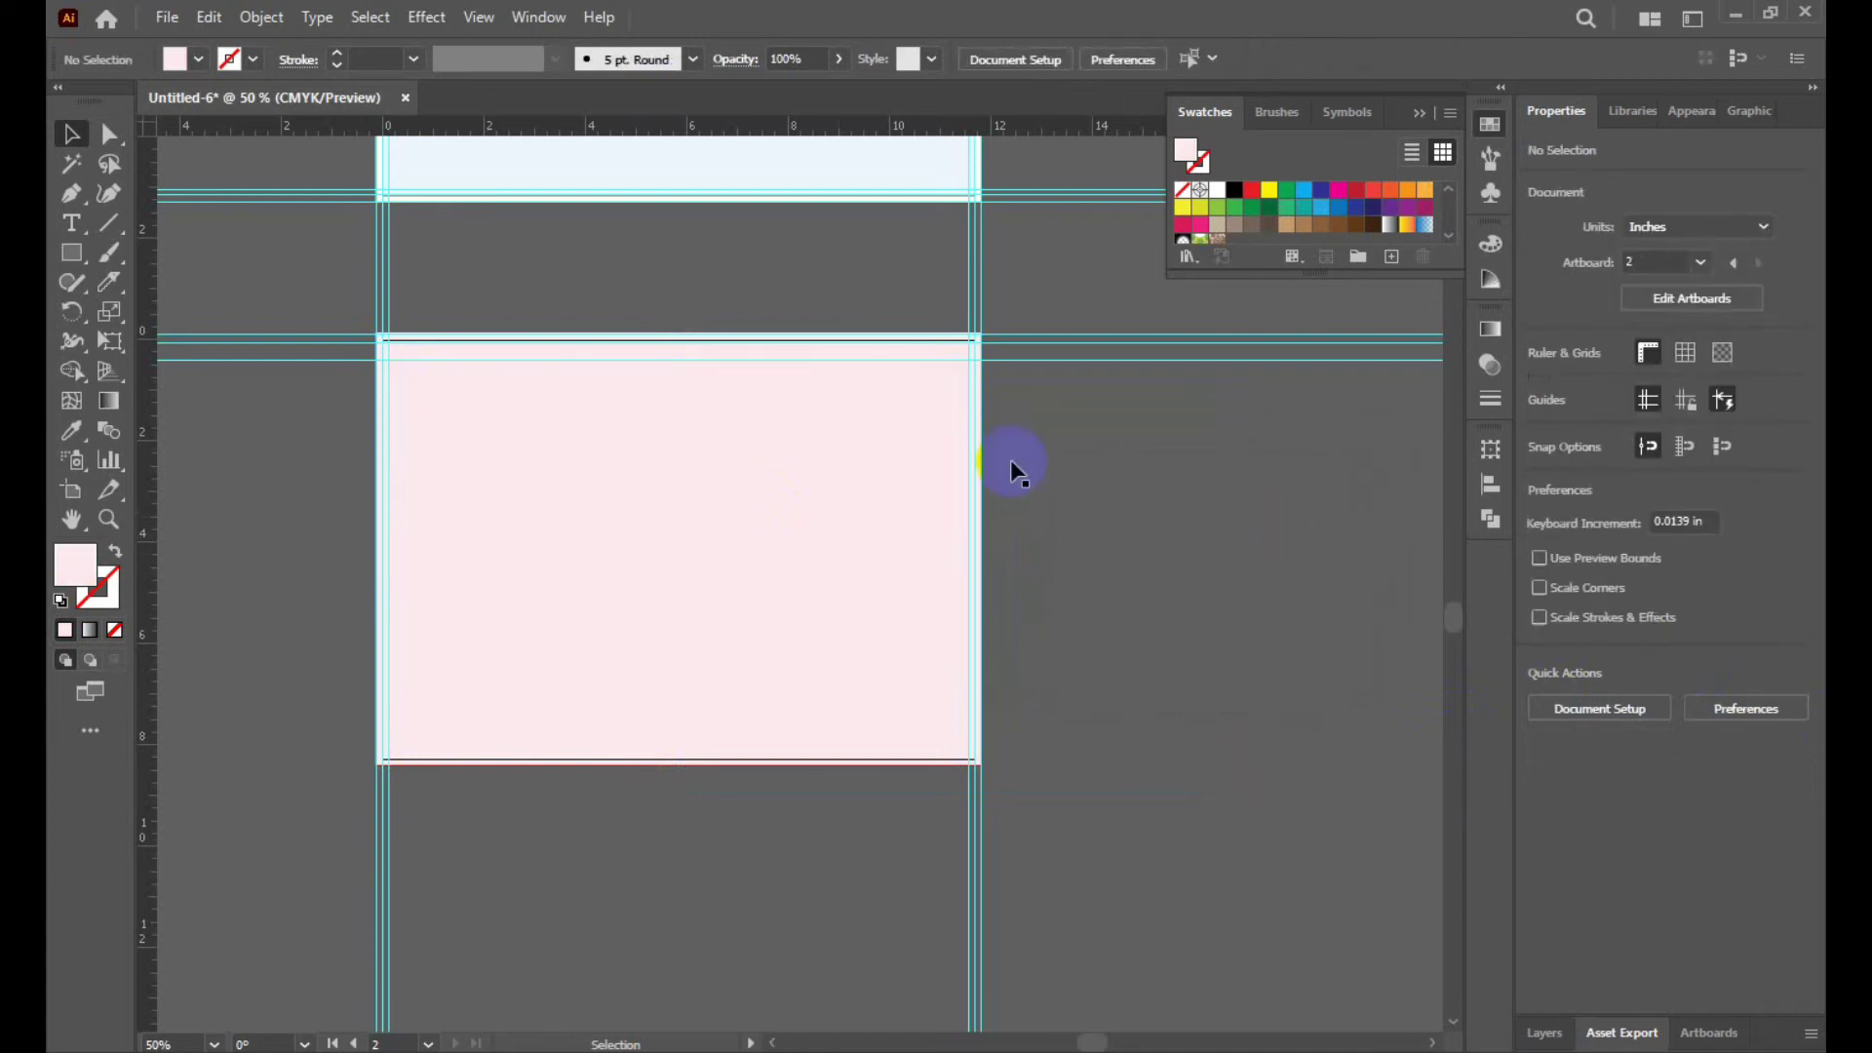
click(943, 404)
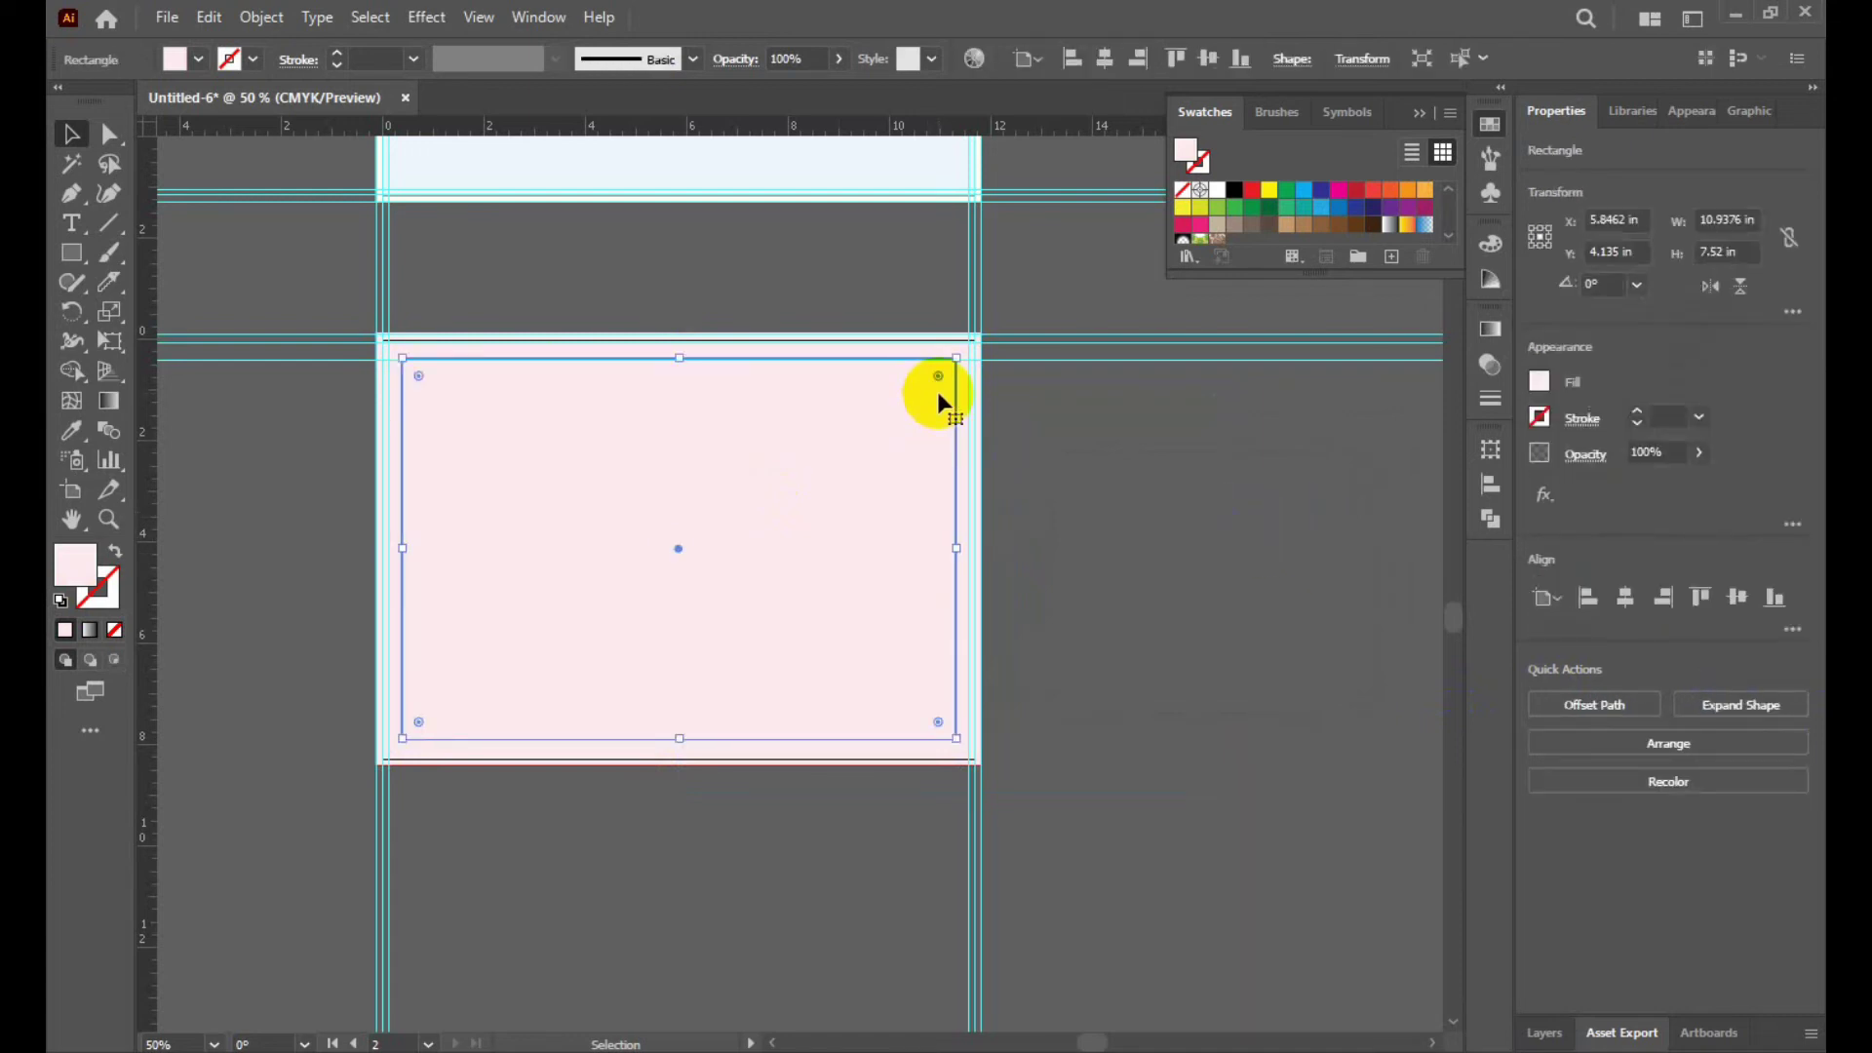
key(Delete)
scroll(866, 419, up, 2)
scroll(866, 419, up, 1)
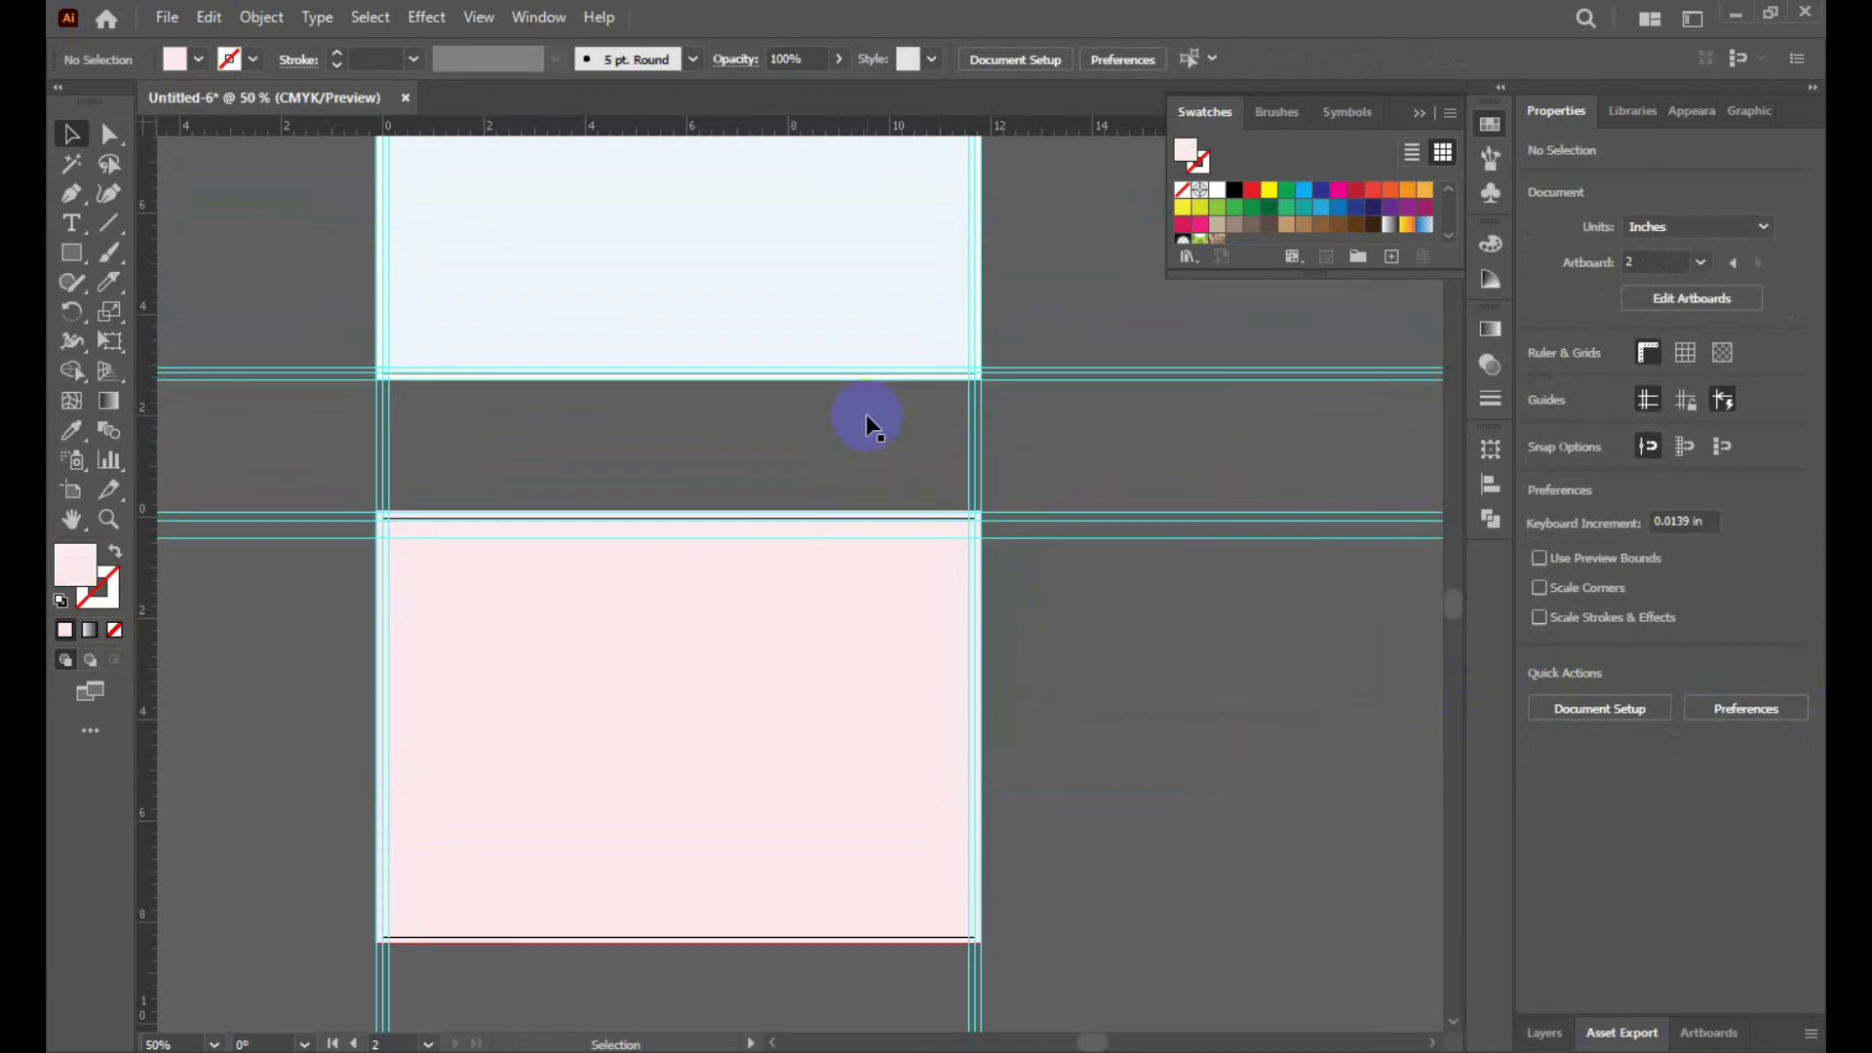
scroll(873, 414, up, 2)
scroll(921, 249, up, 3)
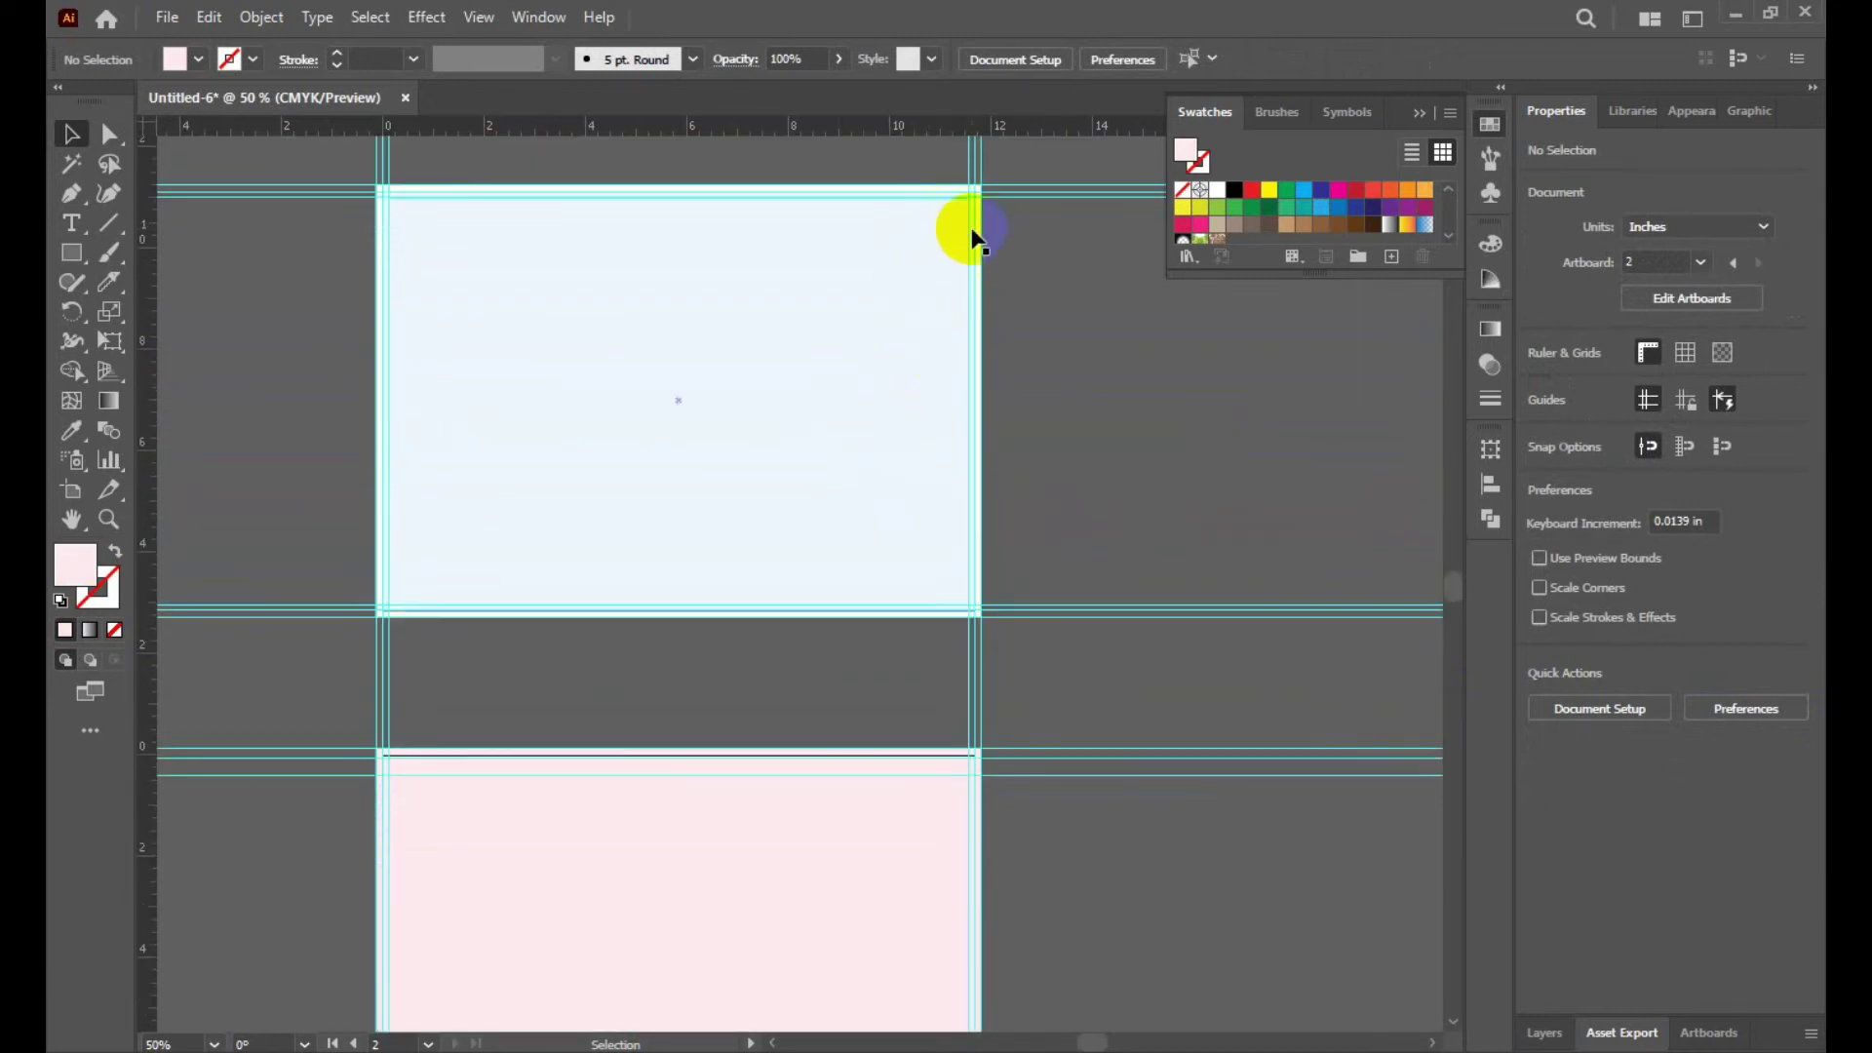
scroll(624, 556, down, 2)
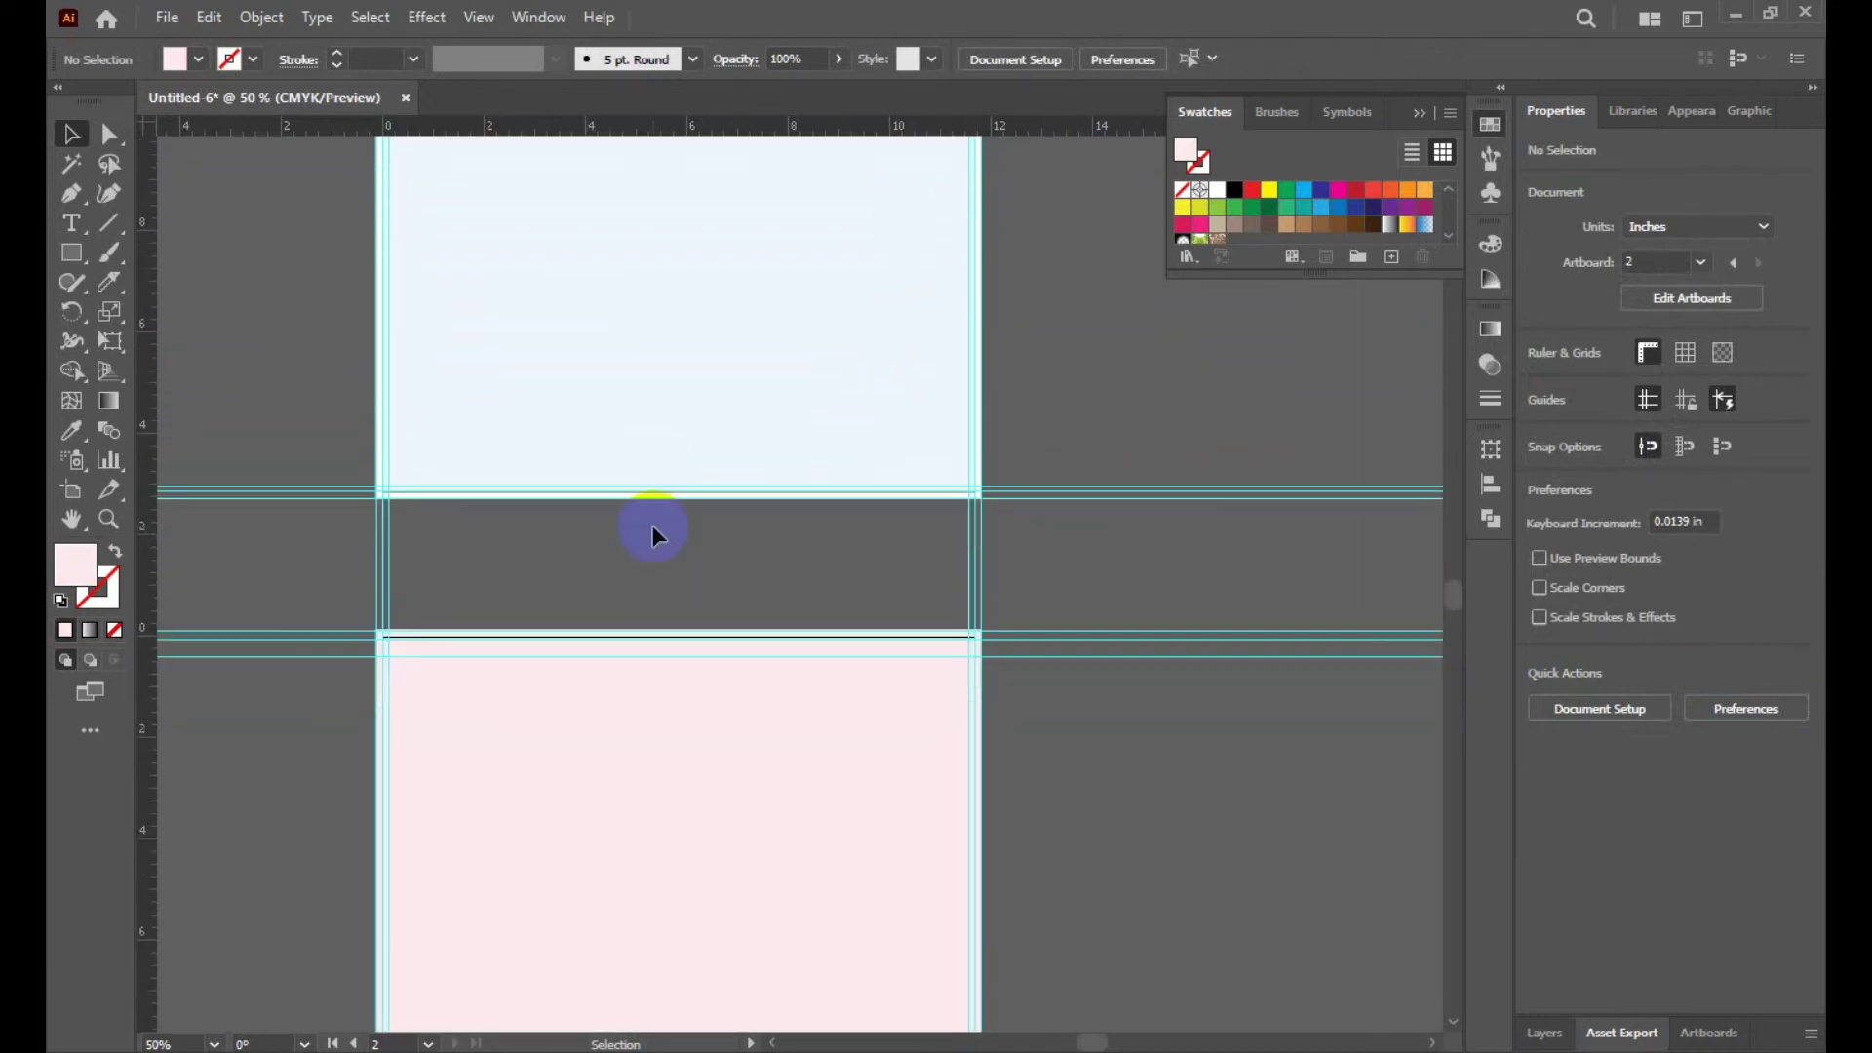
scroll(658, 478, down, 1)
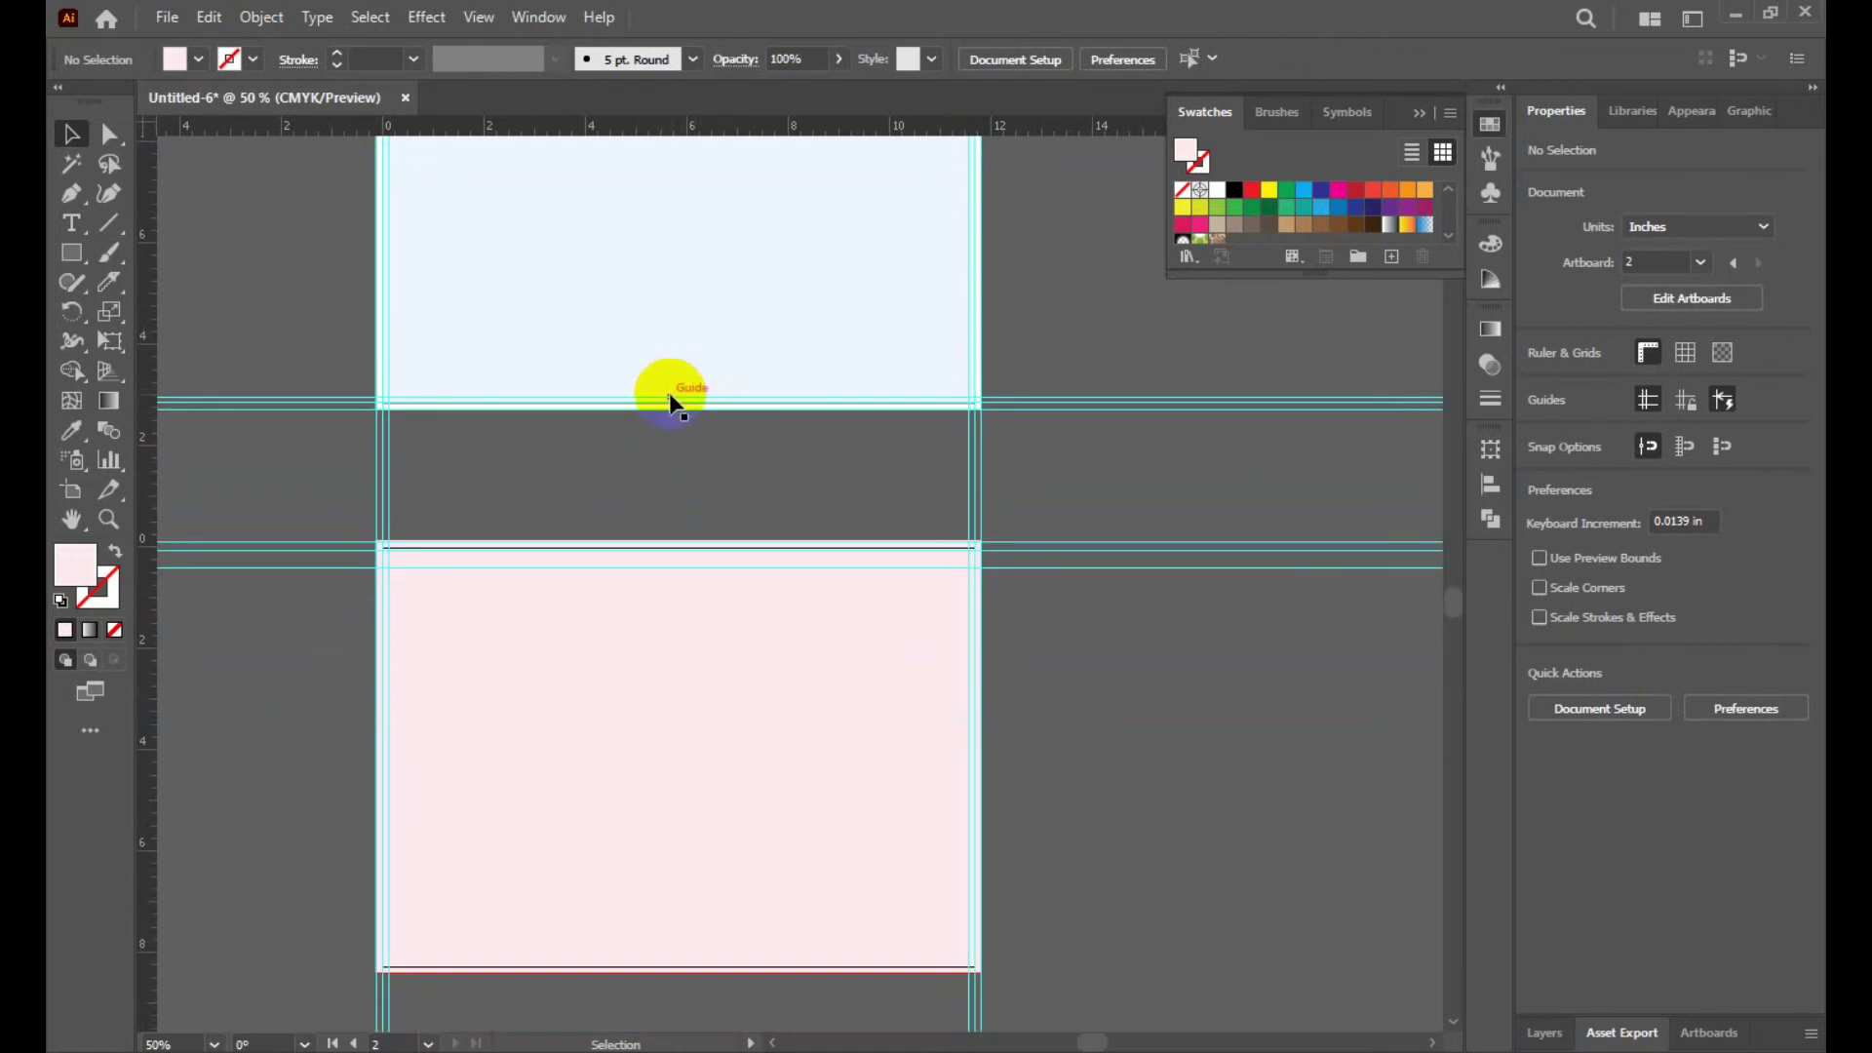
drag(671, 402, 634, 730)
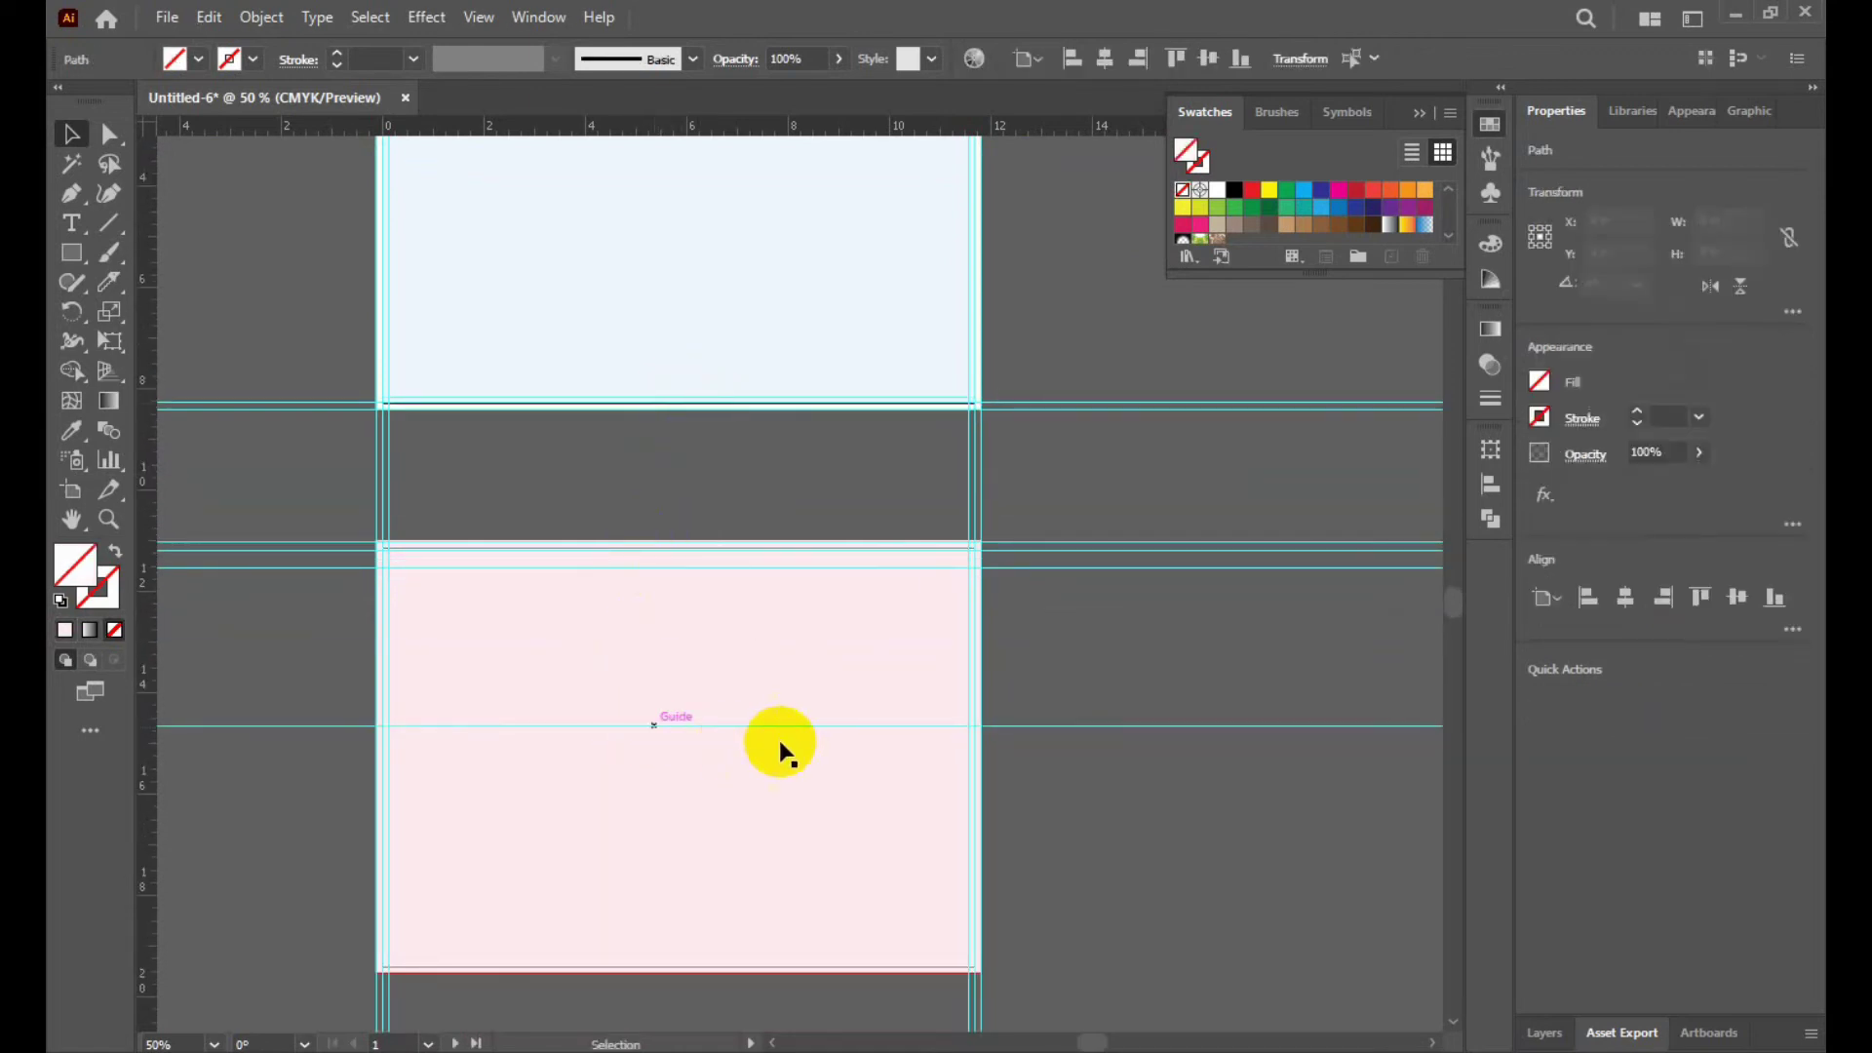
key(Delete)
scroll(1097, 787, down, 3)
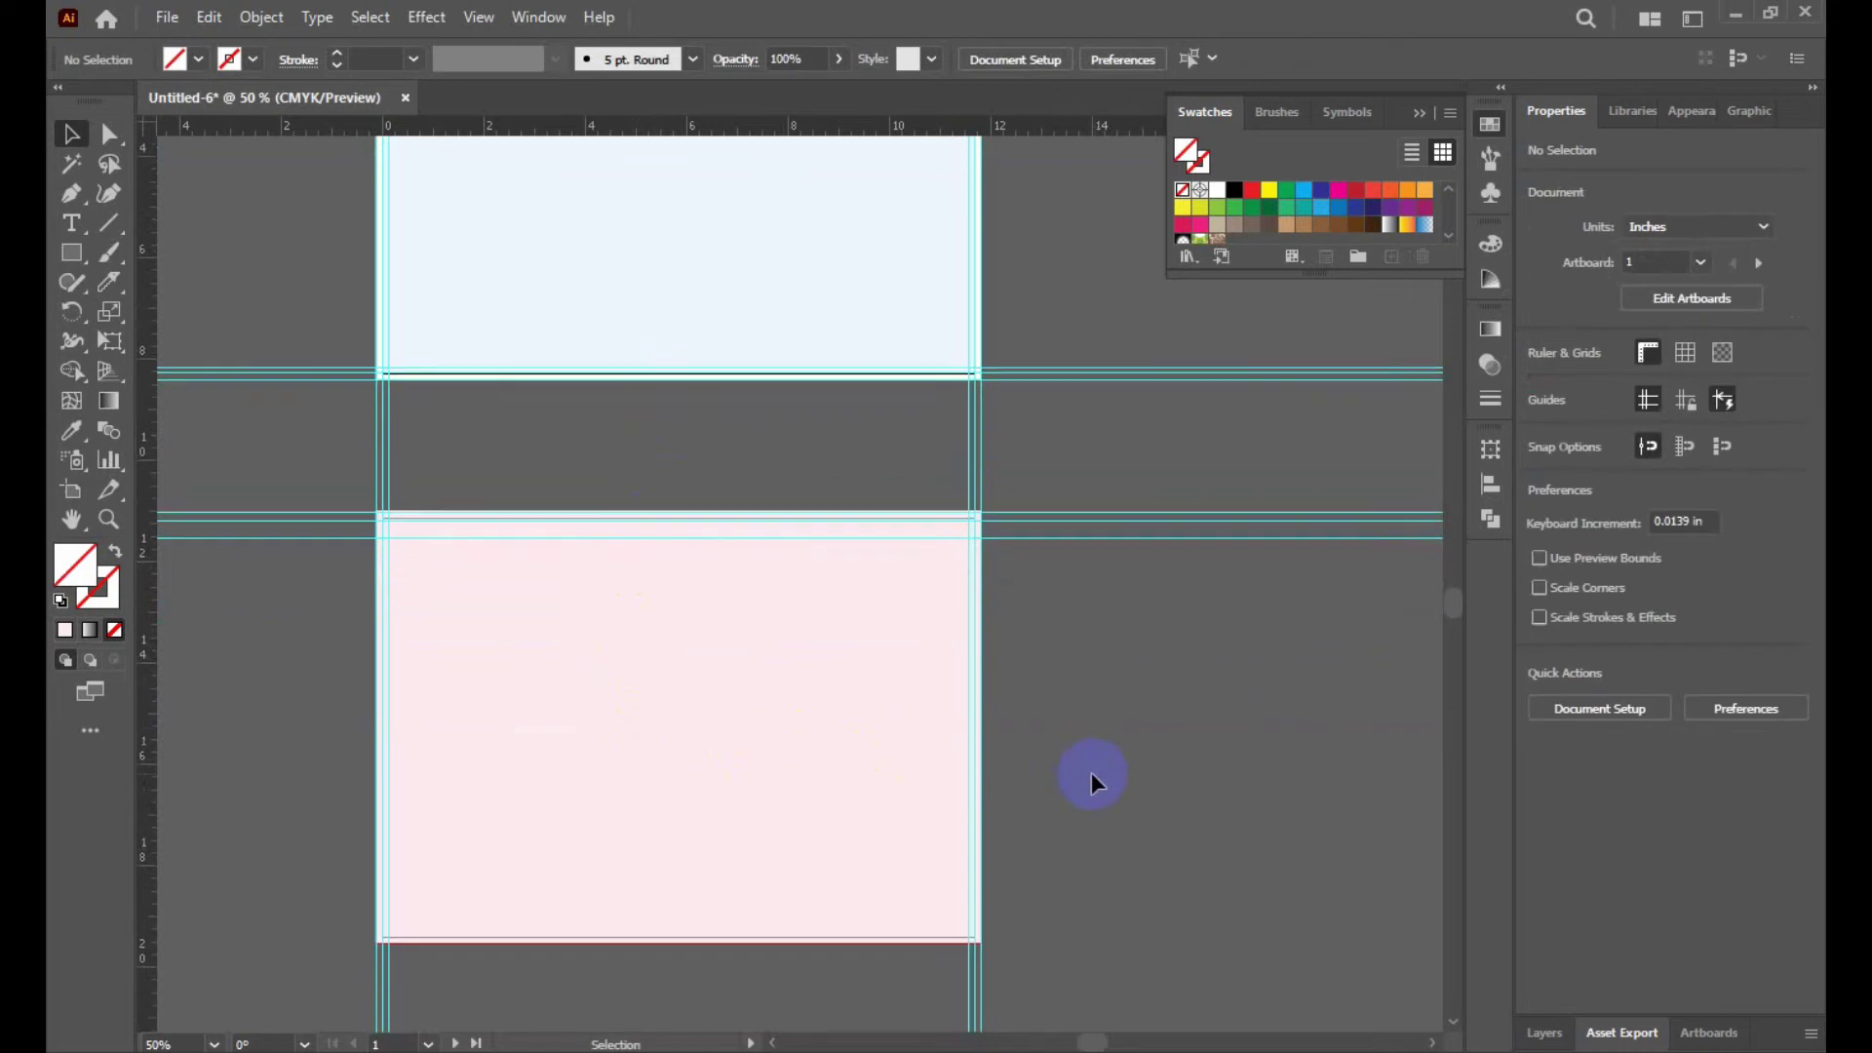
click(655, 577)
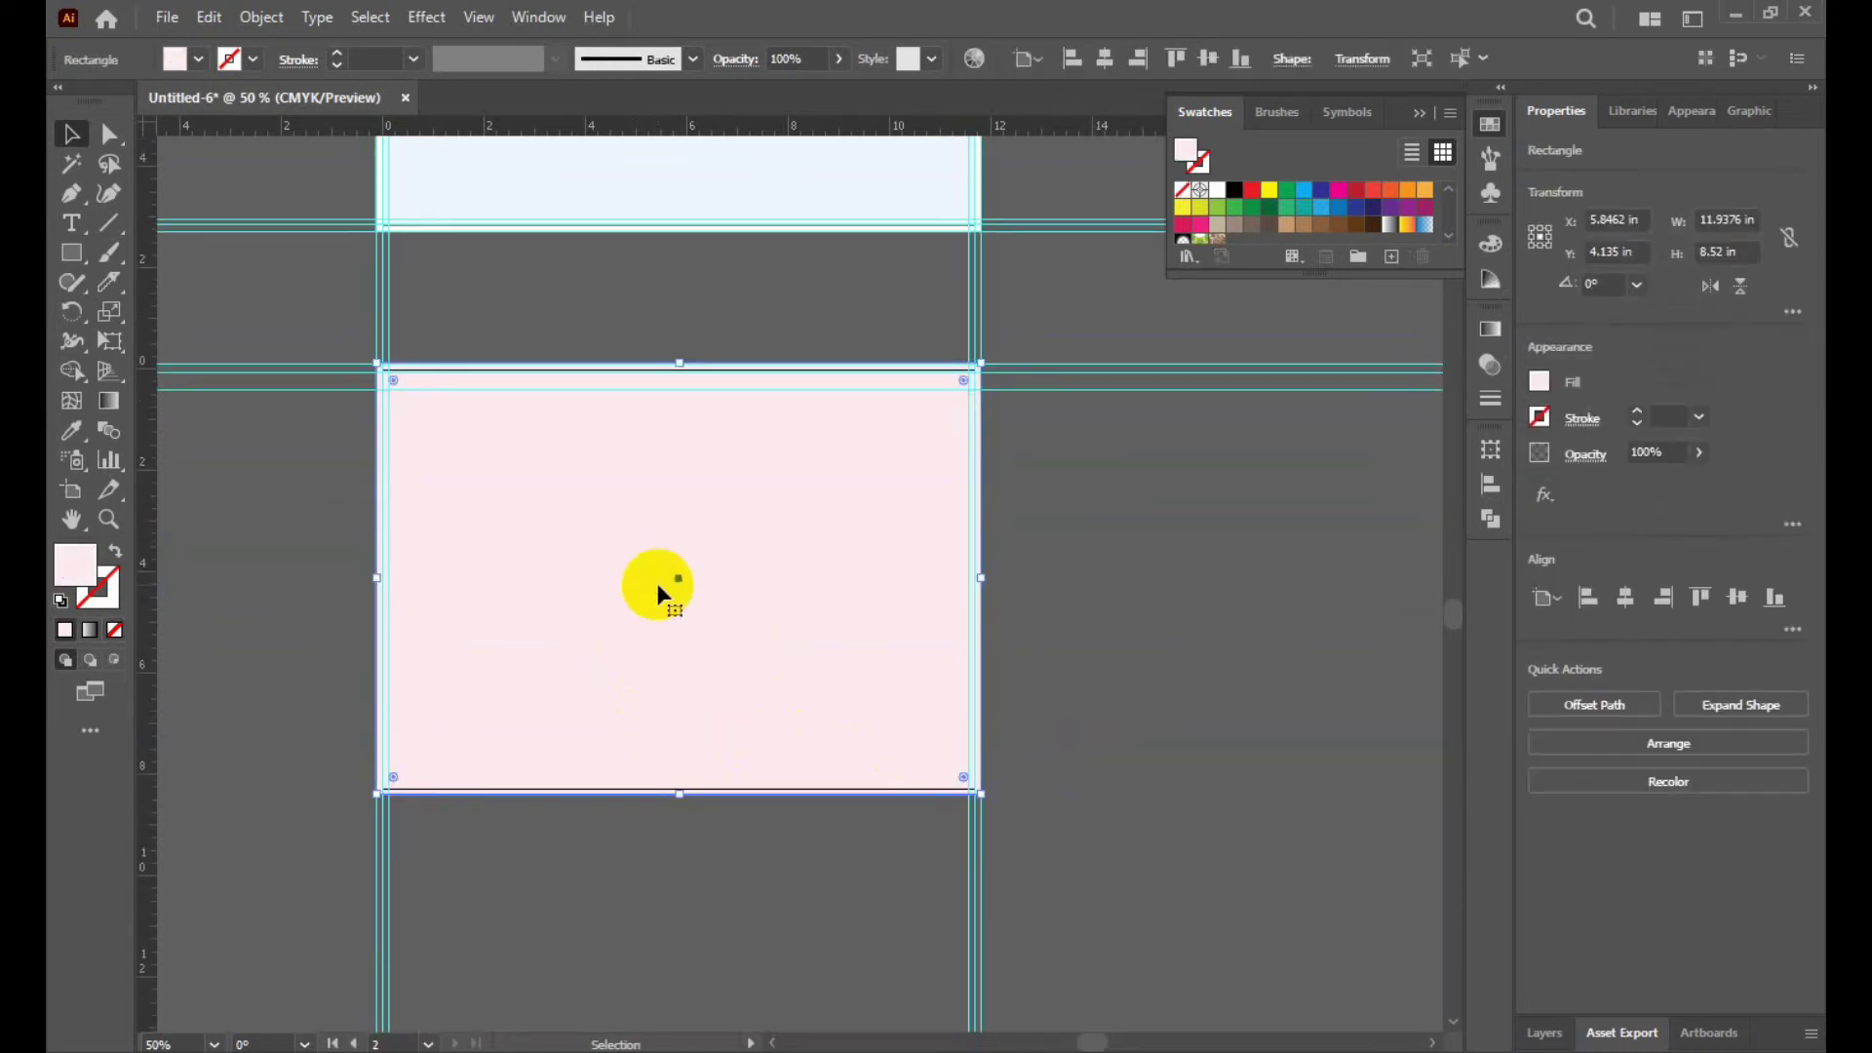
click(1364, 749)
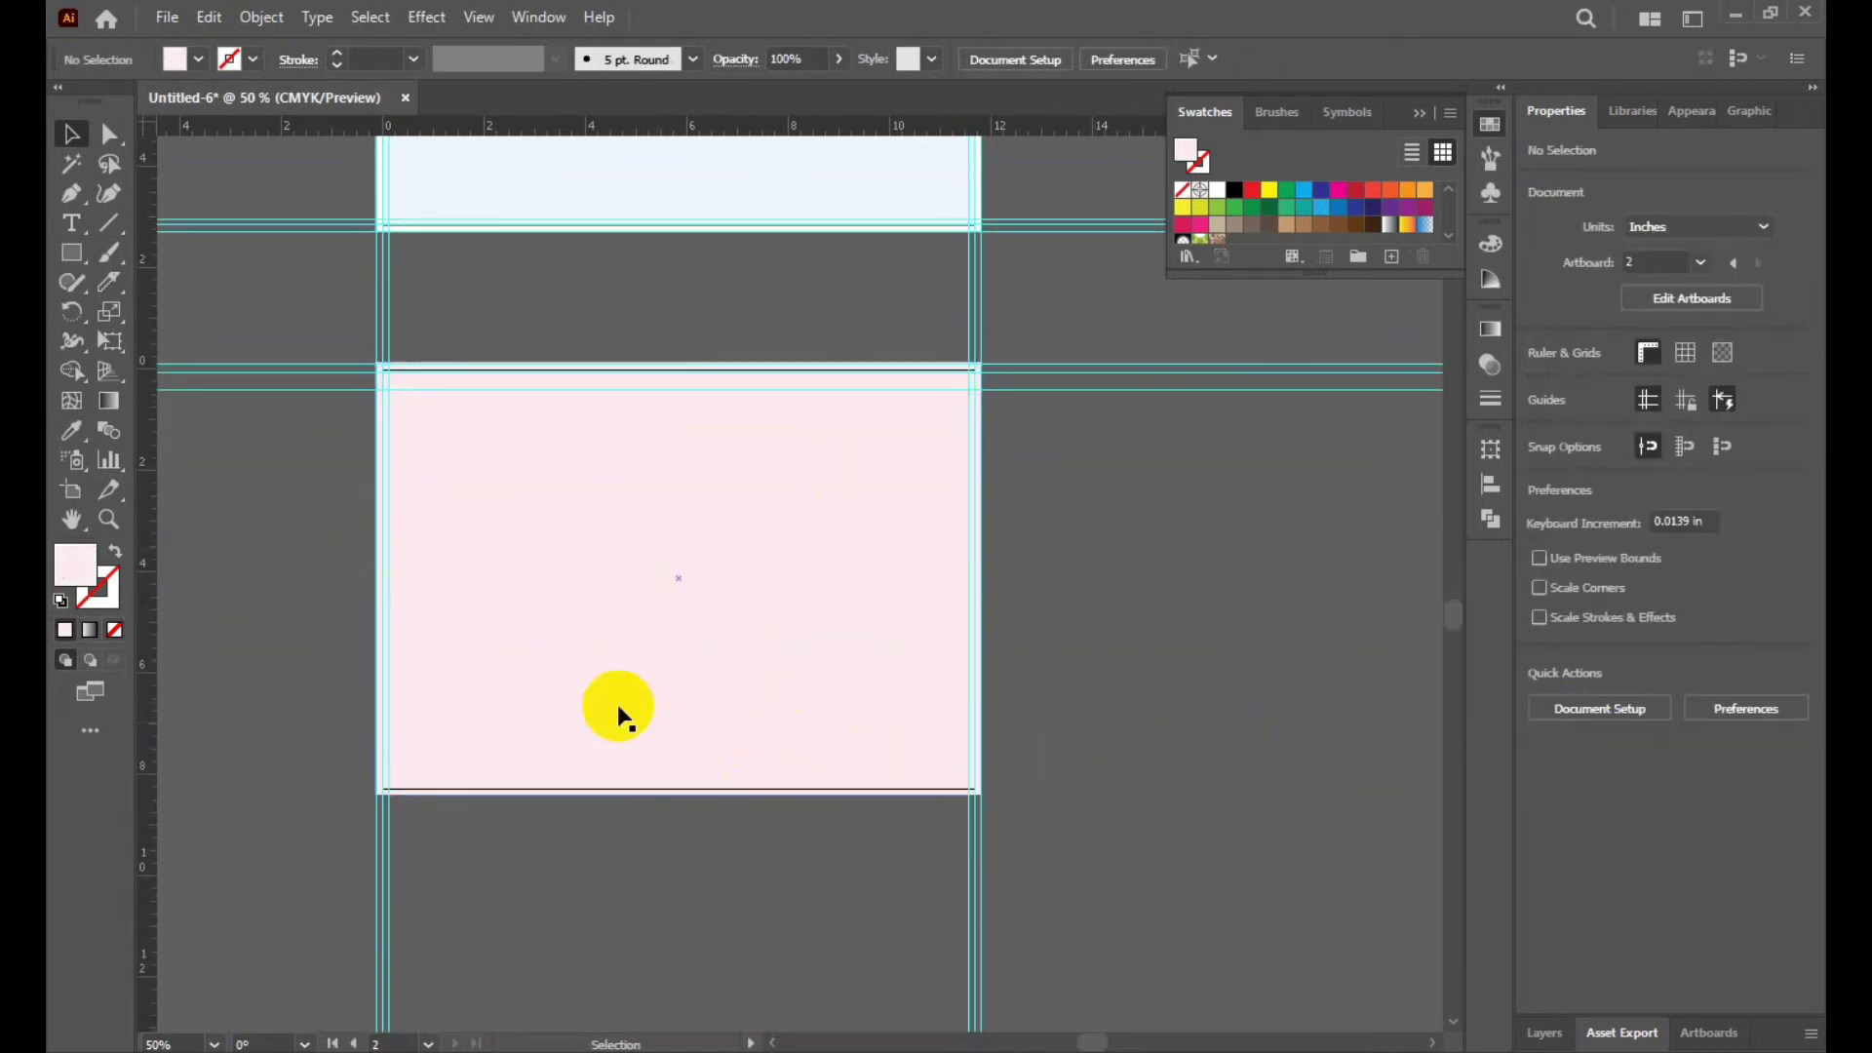
Create an 11.69 × 8.27 in rectangle and centre it horizontally and vertically on the lower artboard.
click(71, 253)
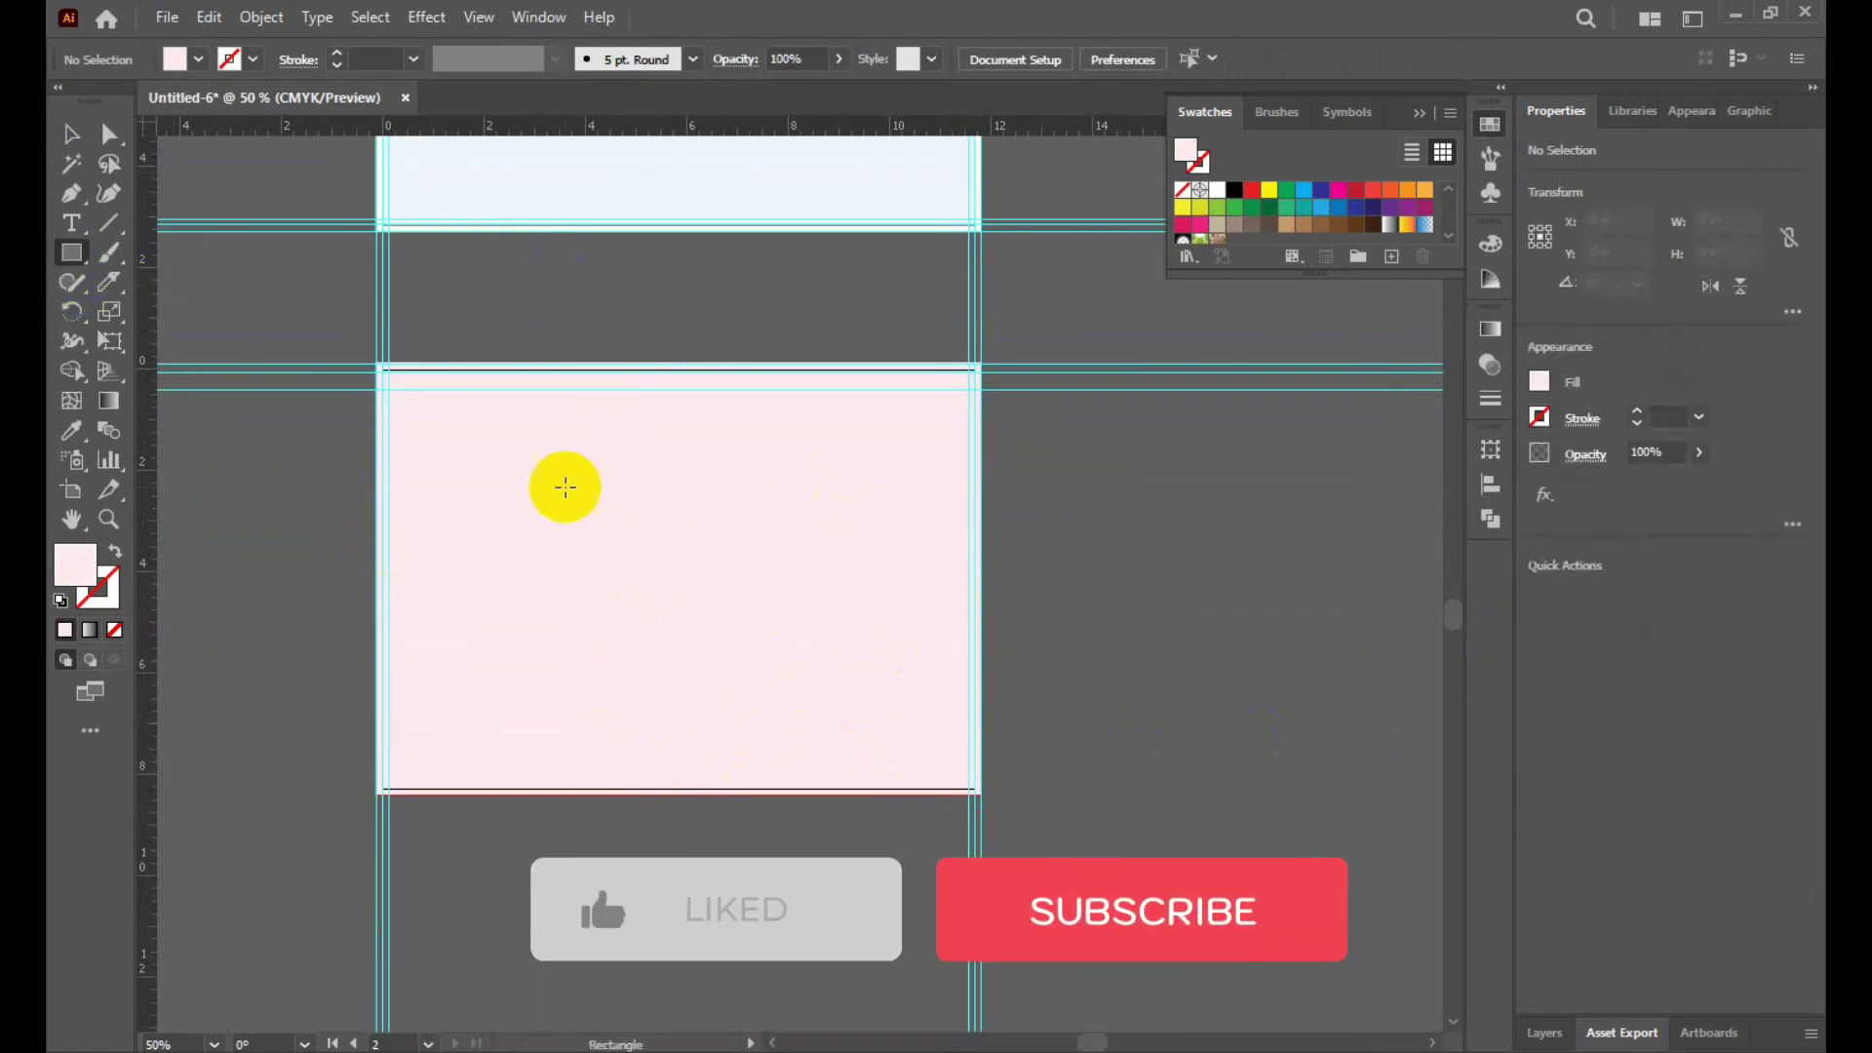
click(617, 523)
click(1021, 574)
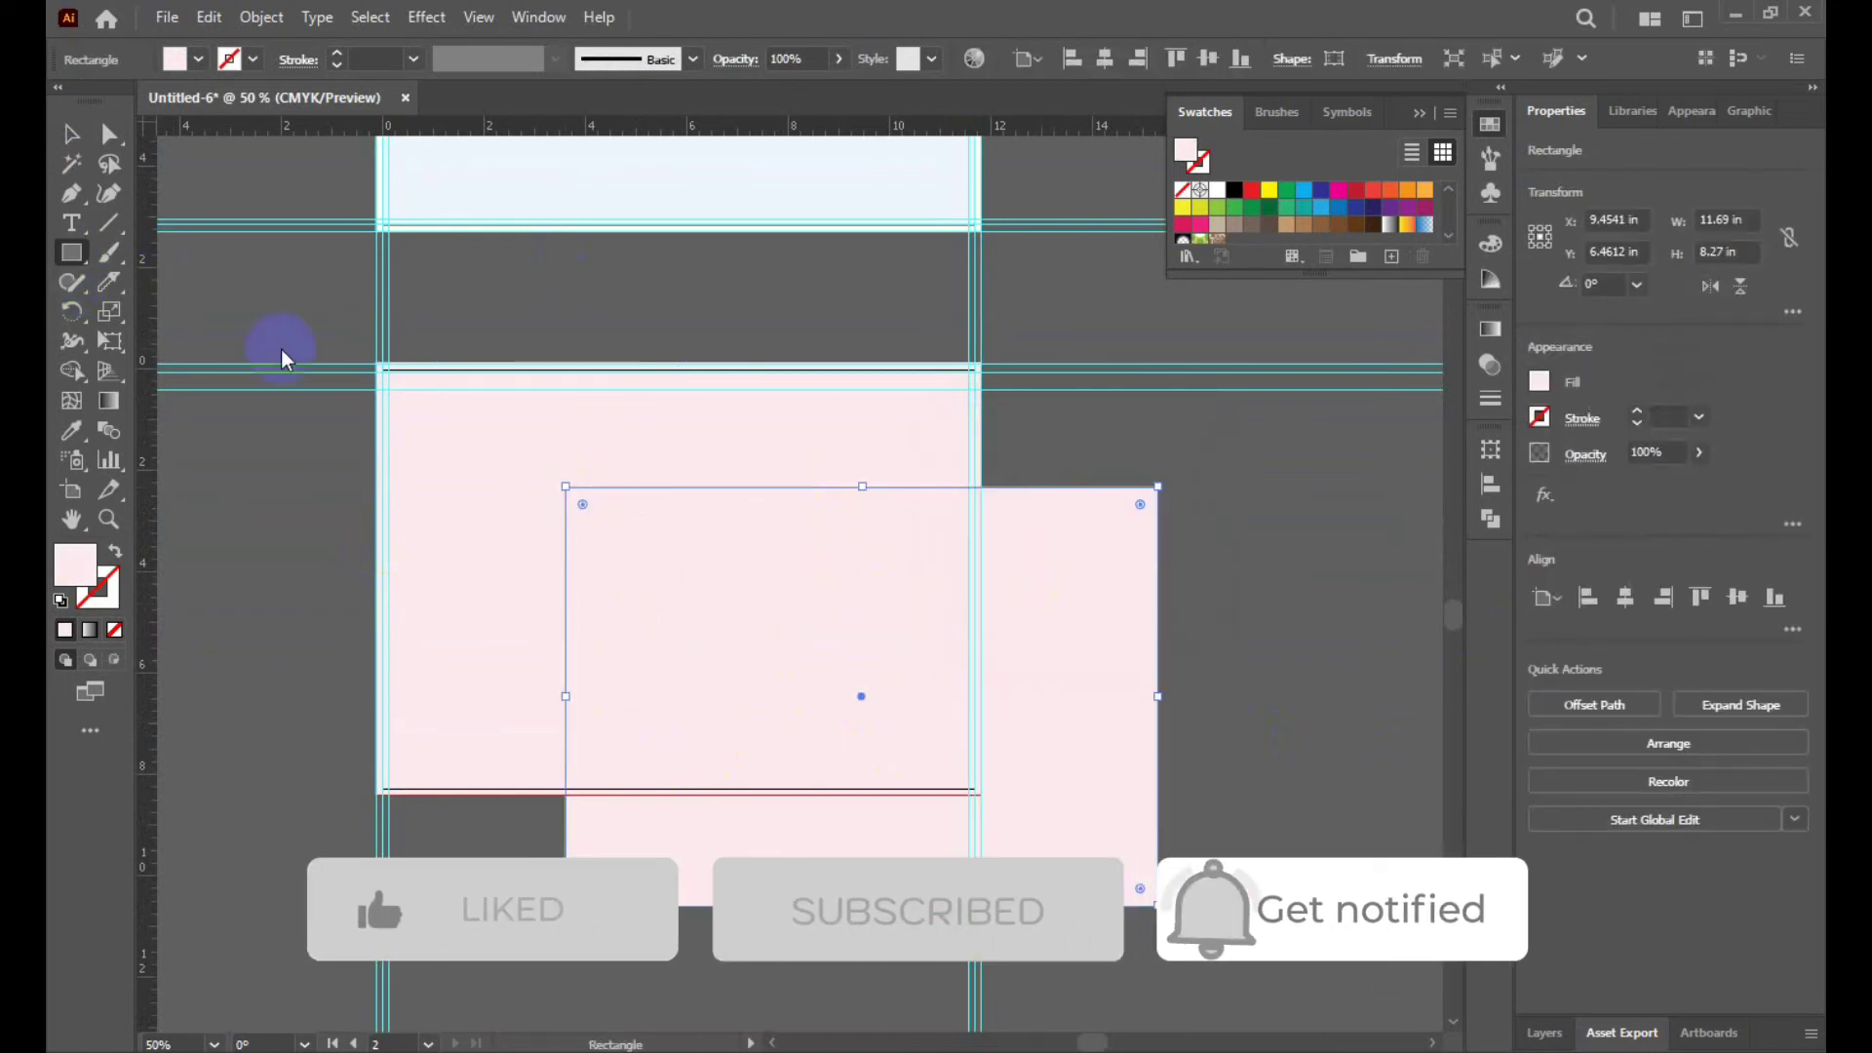
click(71, 137)
click(1249, 702)
drag(963, 668, 816, 578)
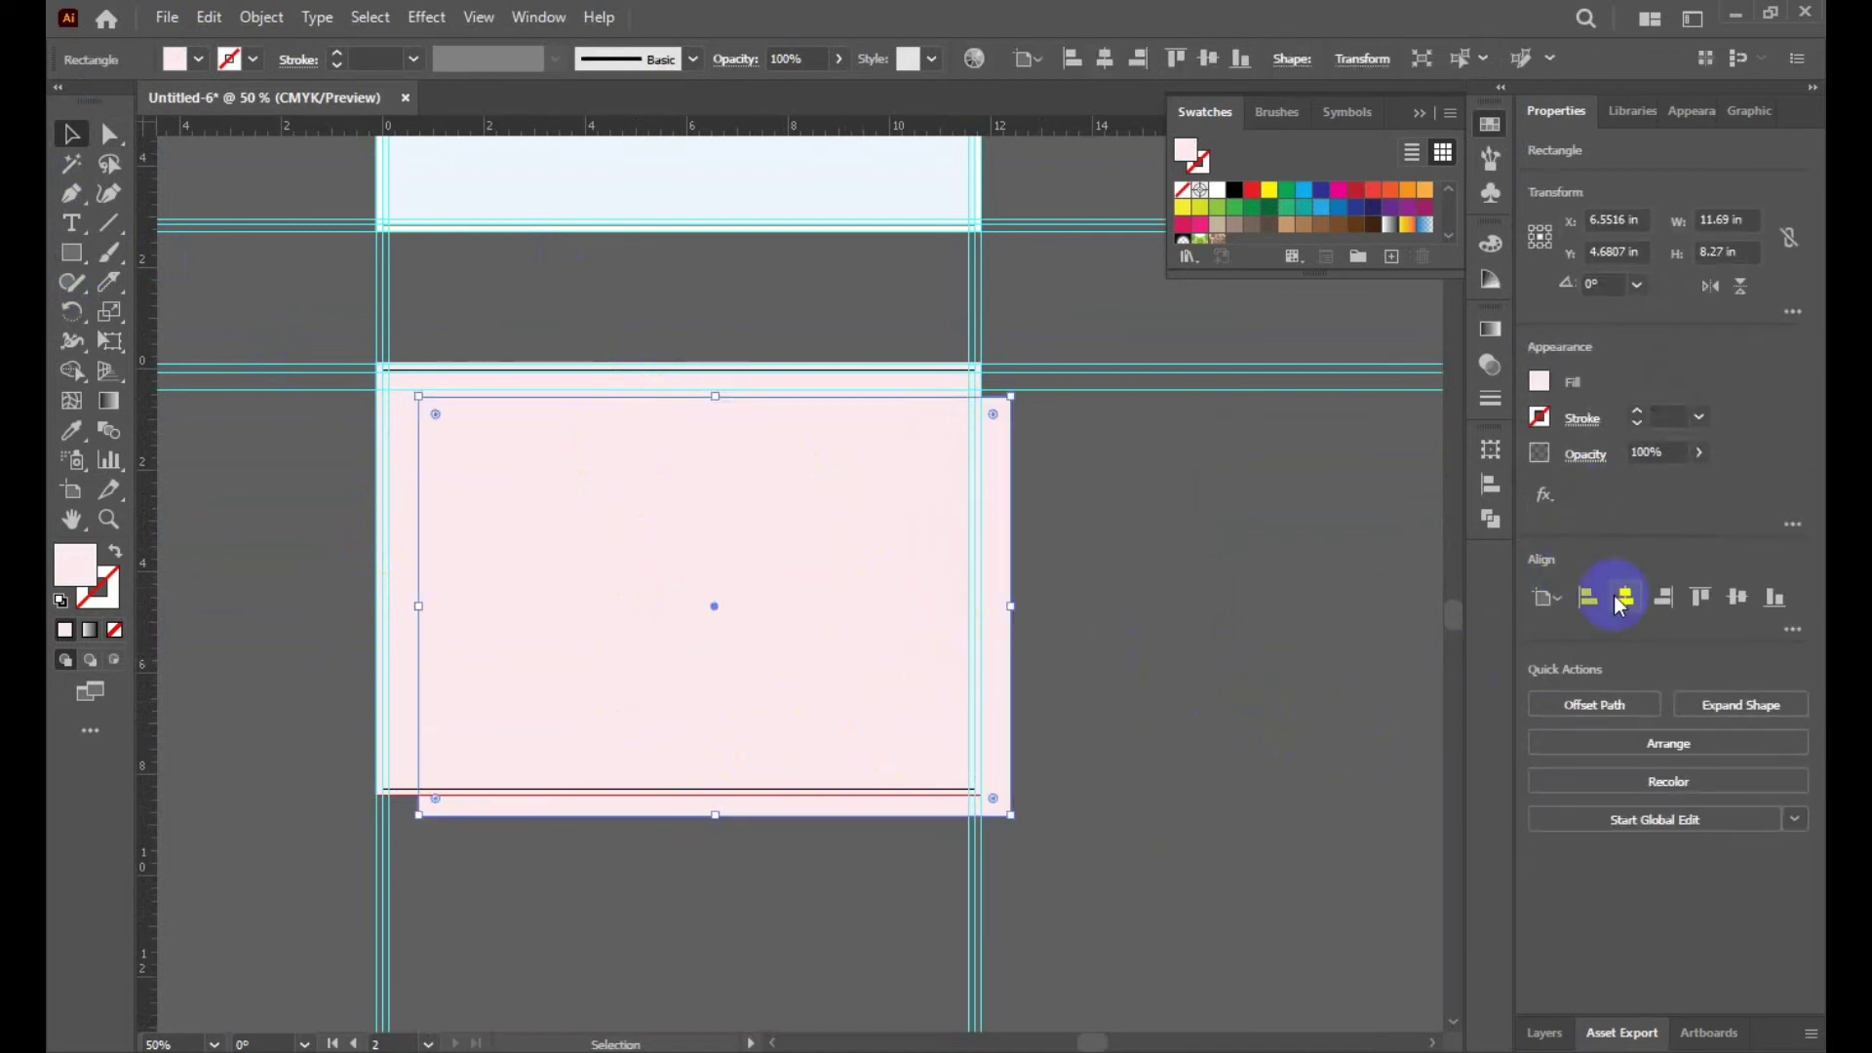
click(1624, 599)
click(1741, 596)
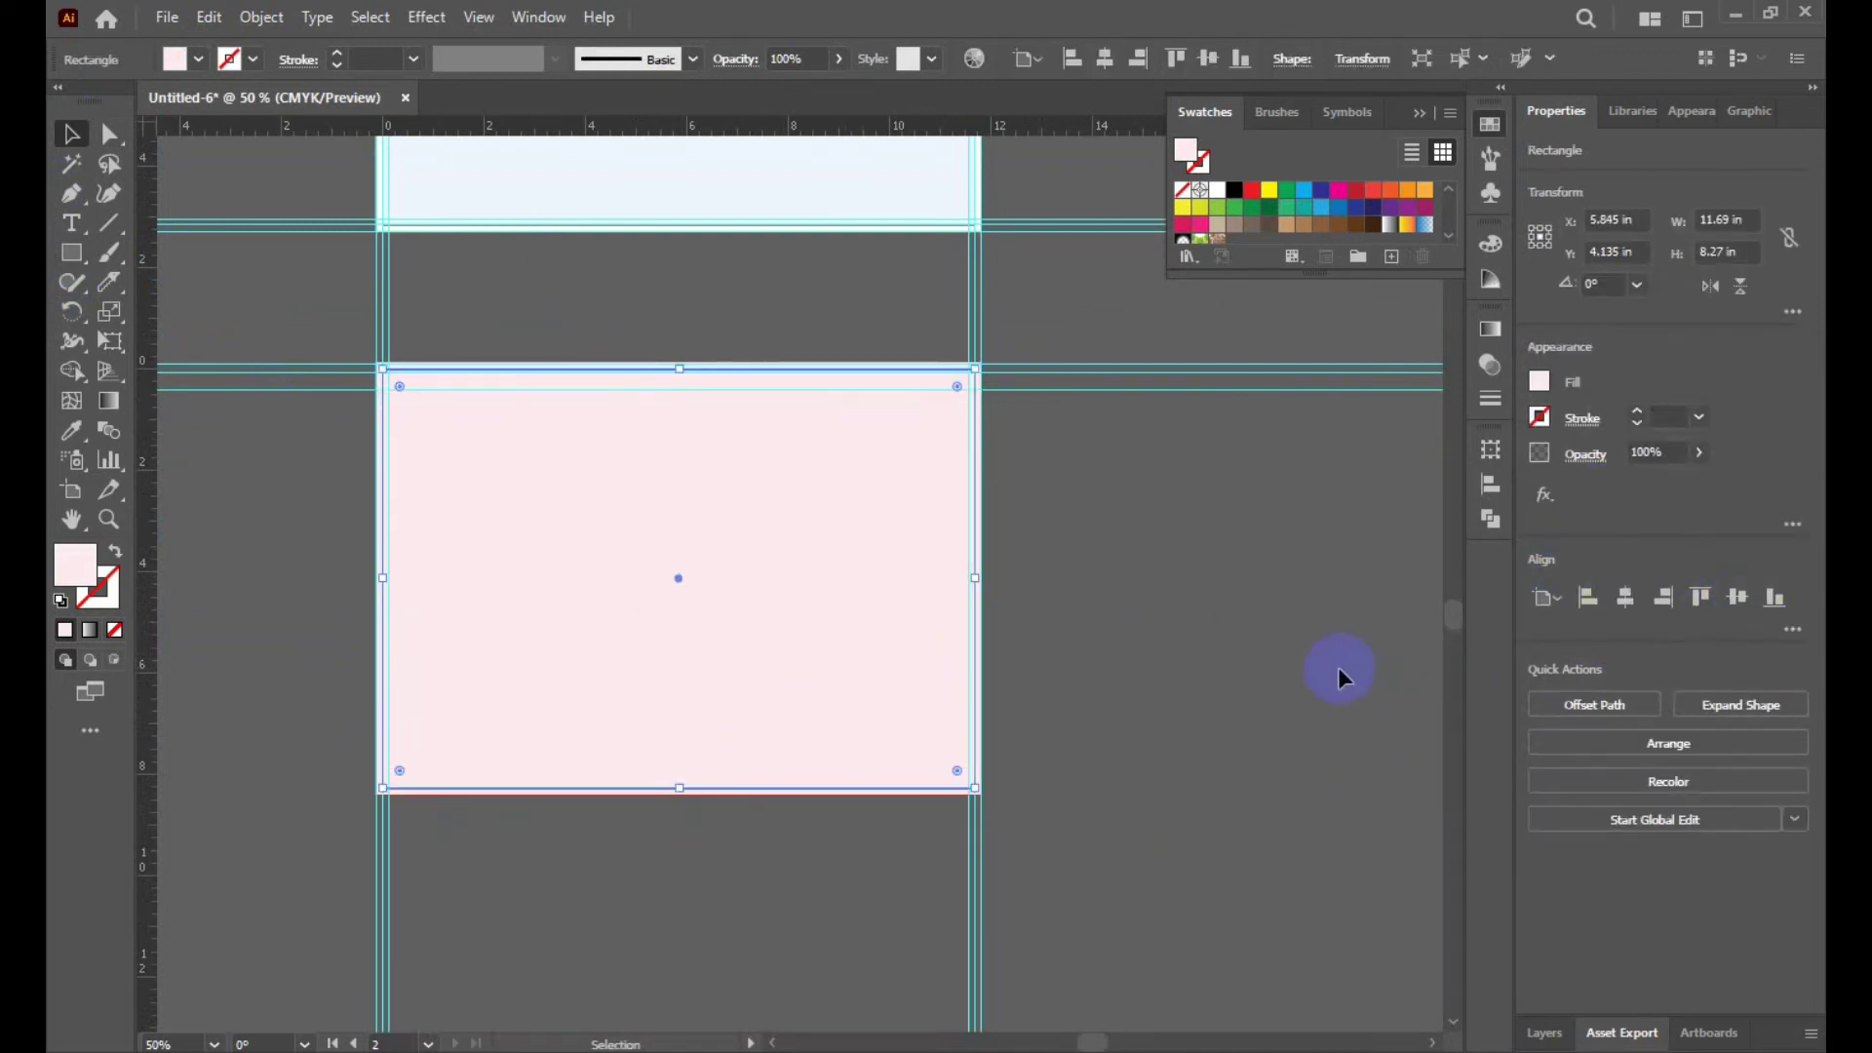
click(1329, 671)
Apply a -0.125 in offset path to the rectangle and fill the 11.44 × 8.02 in inset yellow.
right_click(852, 577)
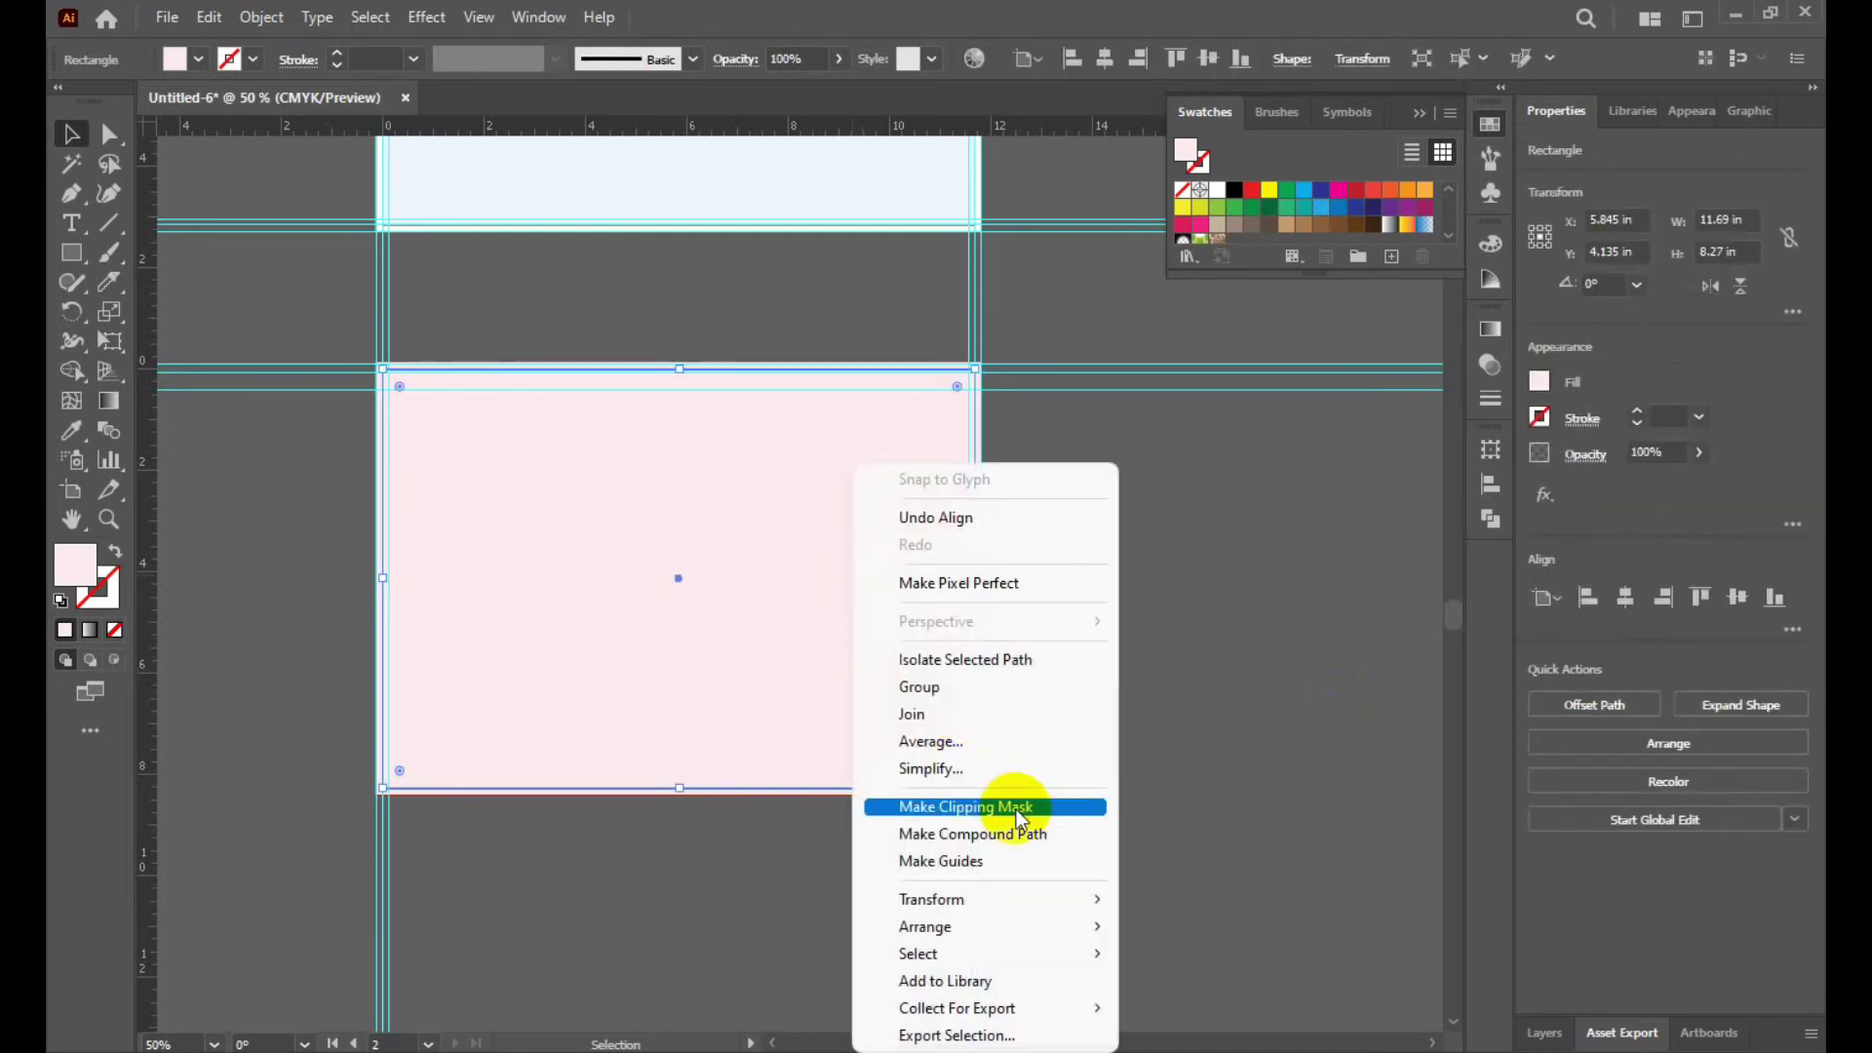
click(1307, 717)
click(675, 652)
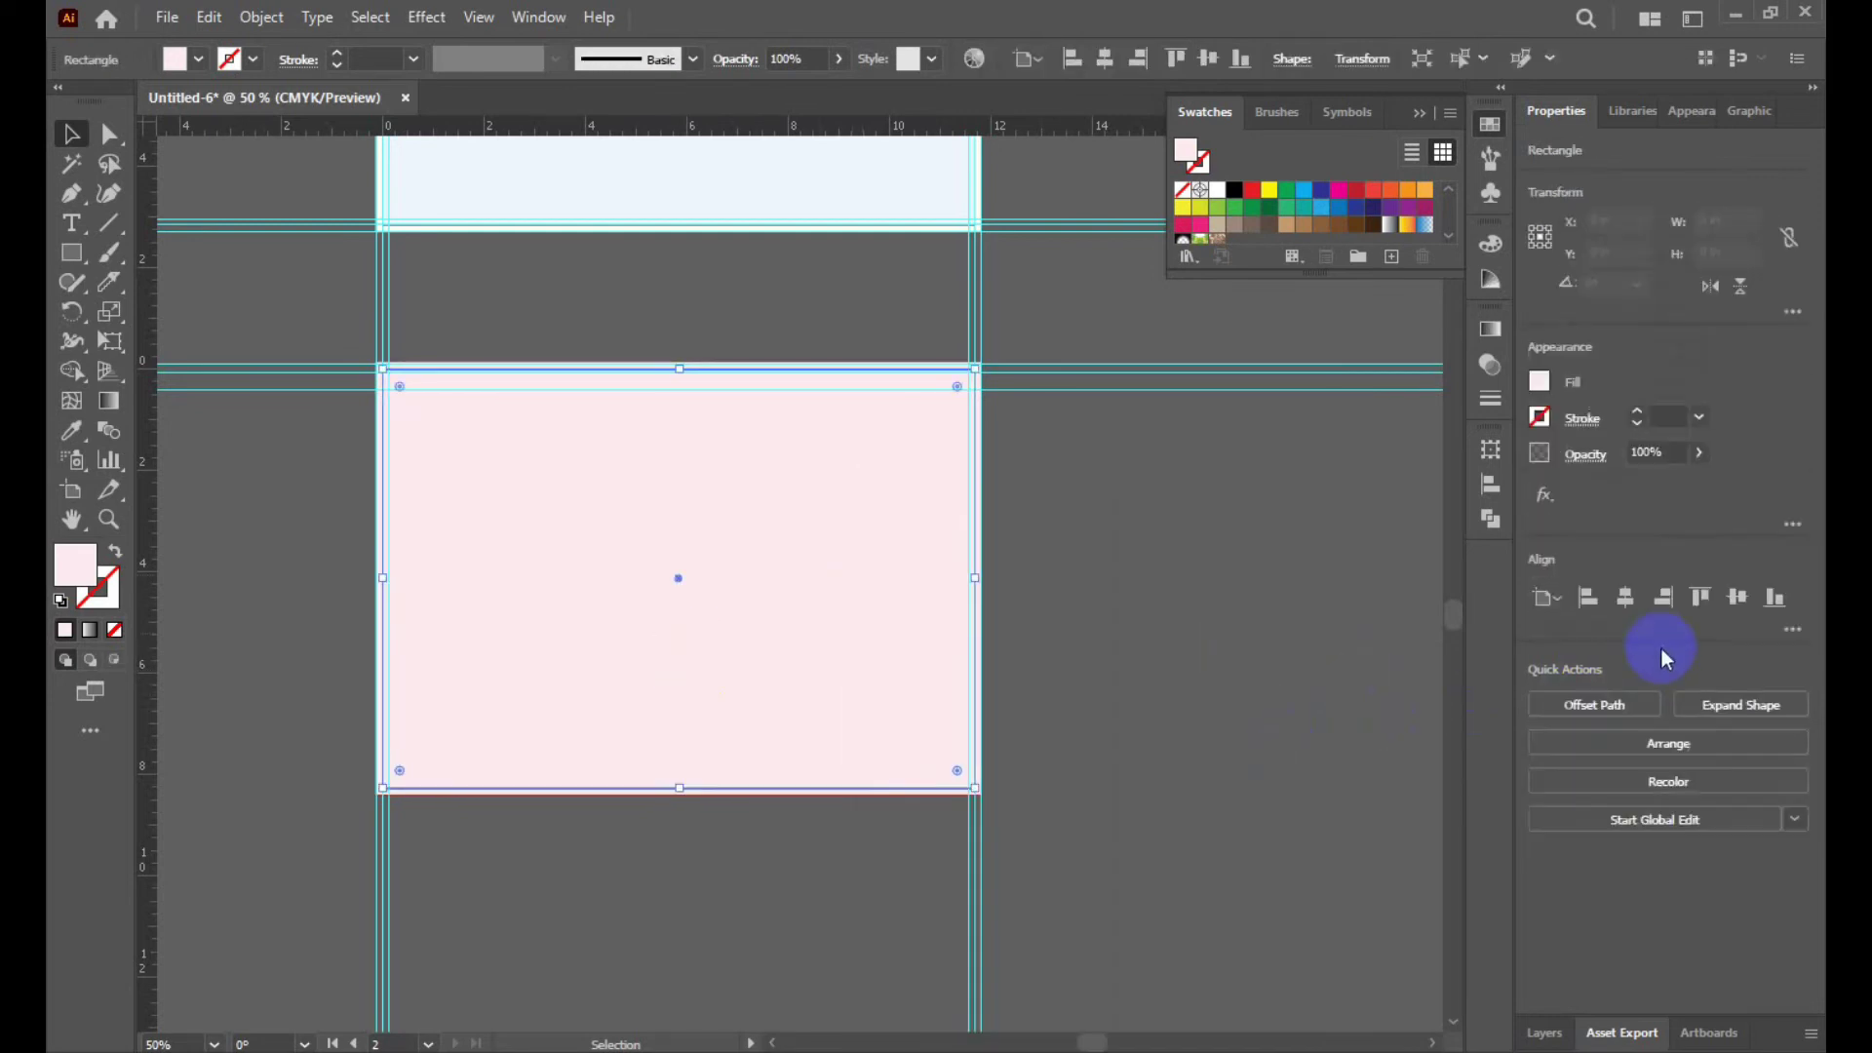
click(1599, 705)
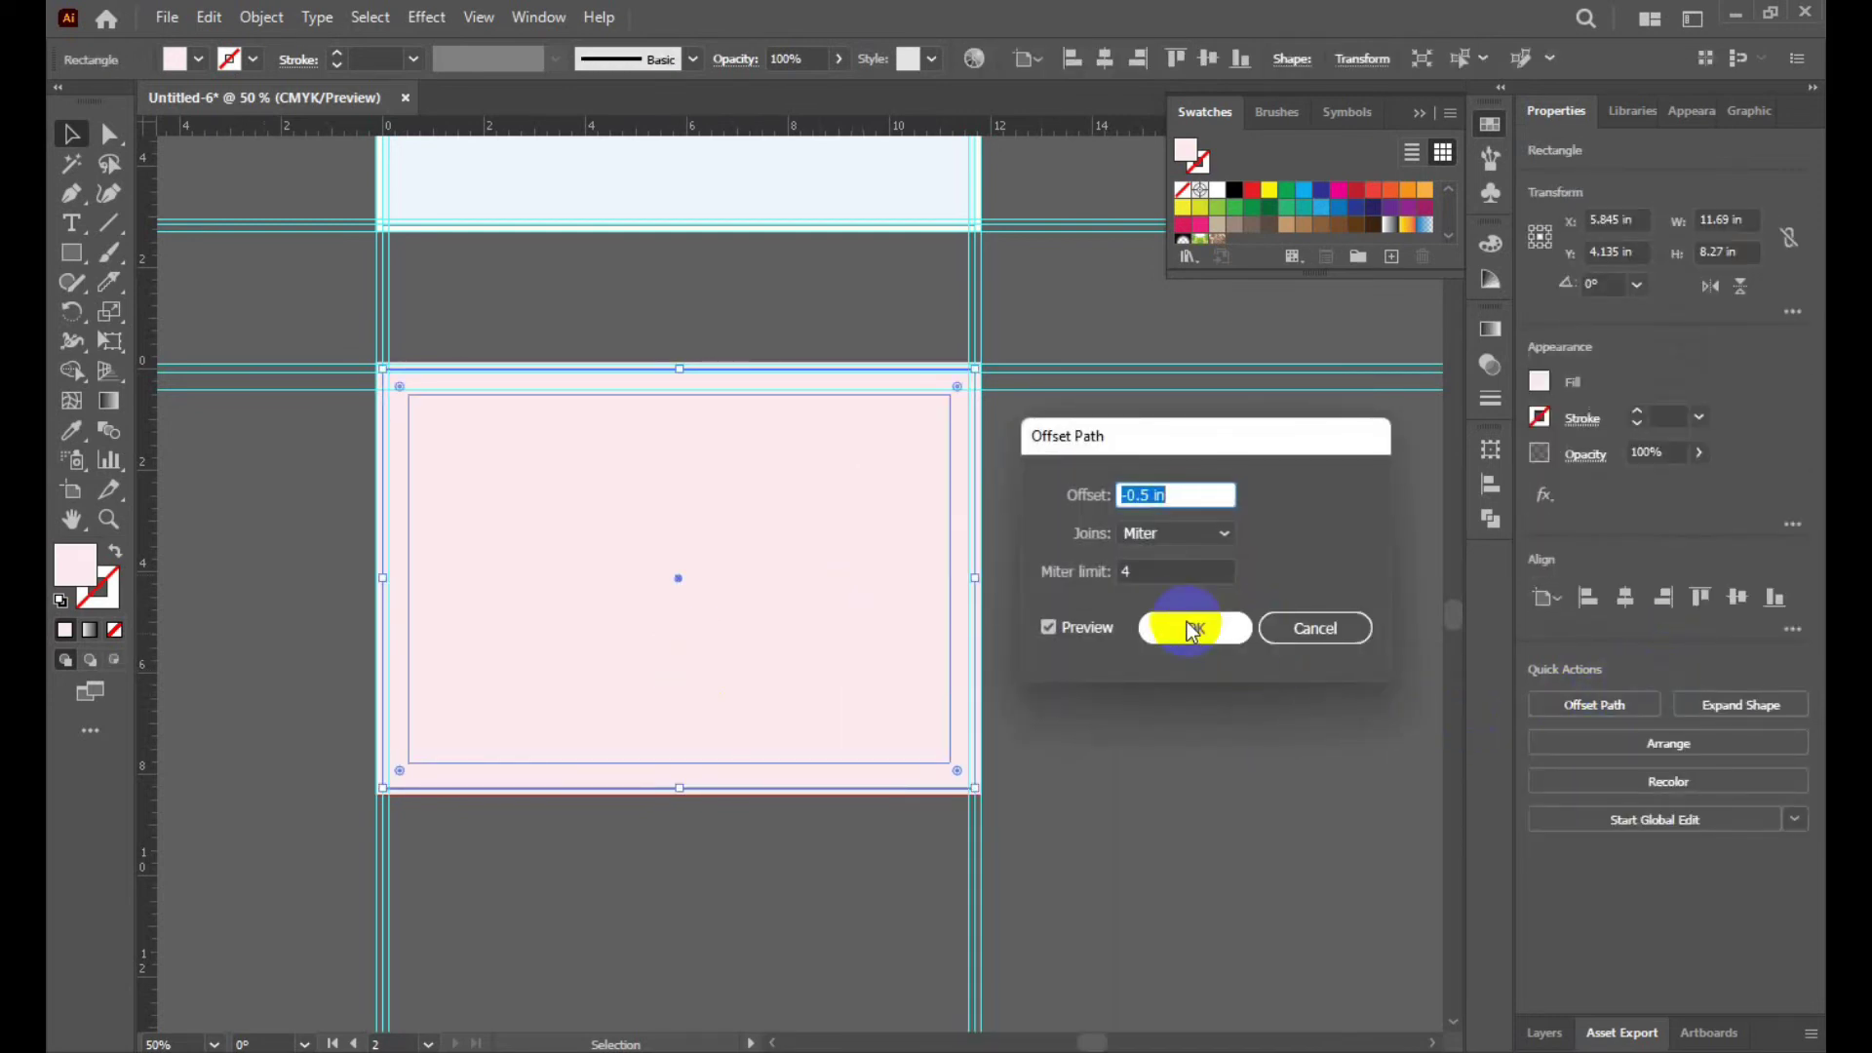
click(1152, 493)
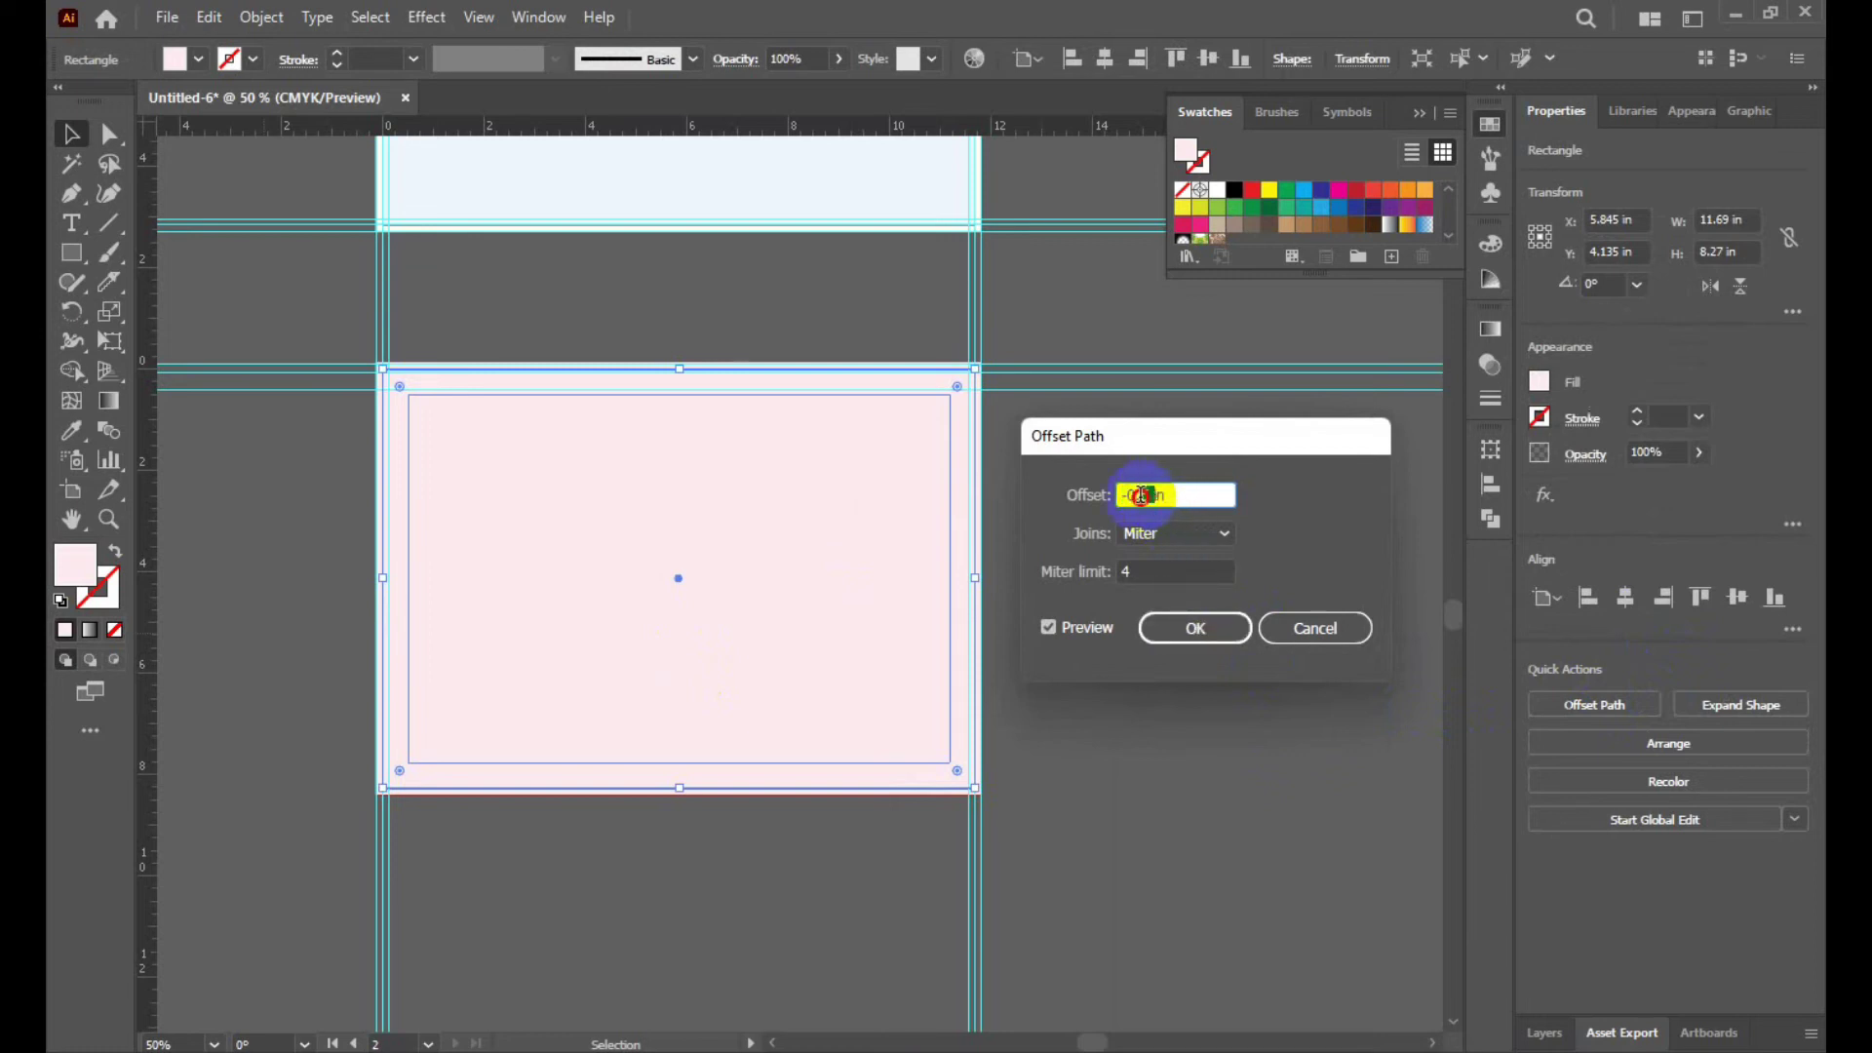
text(-0.125)
click(1195, 628)
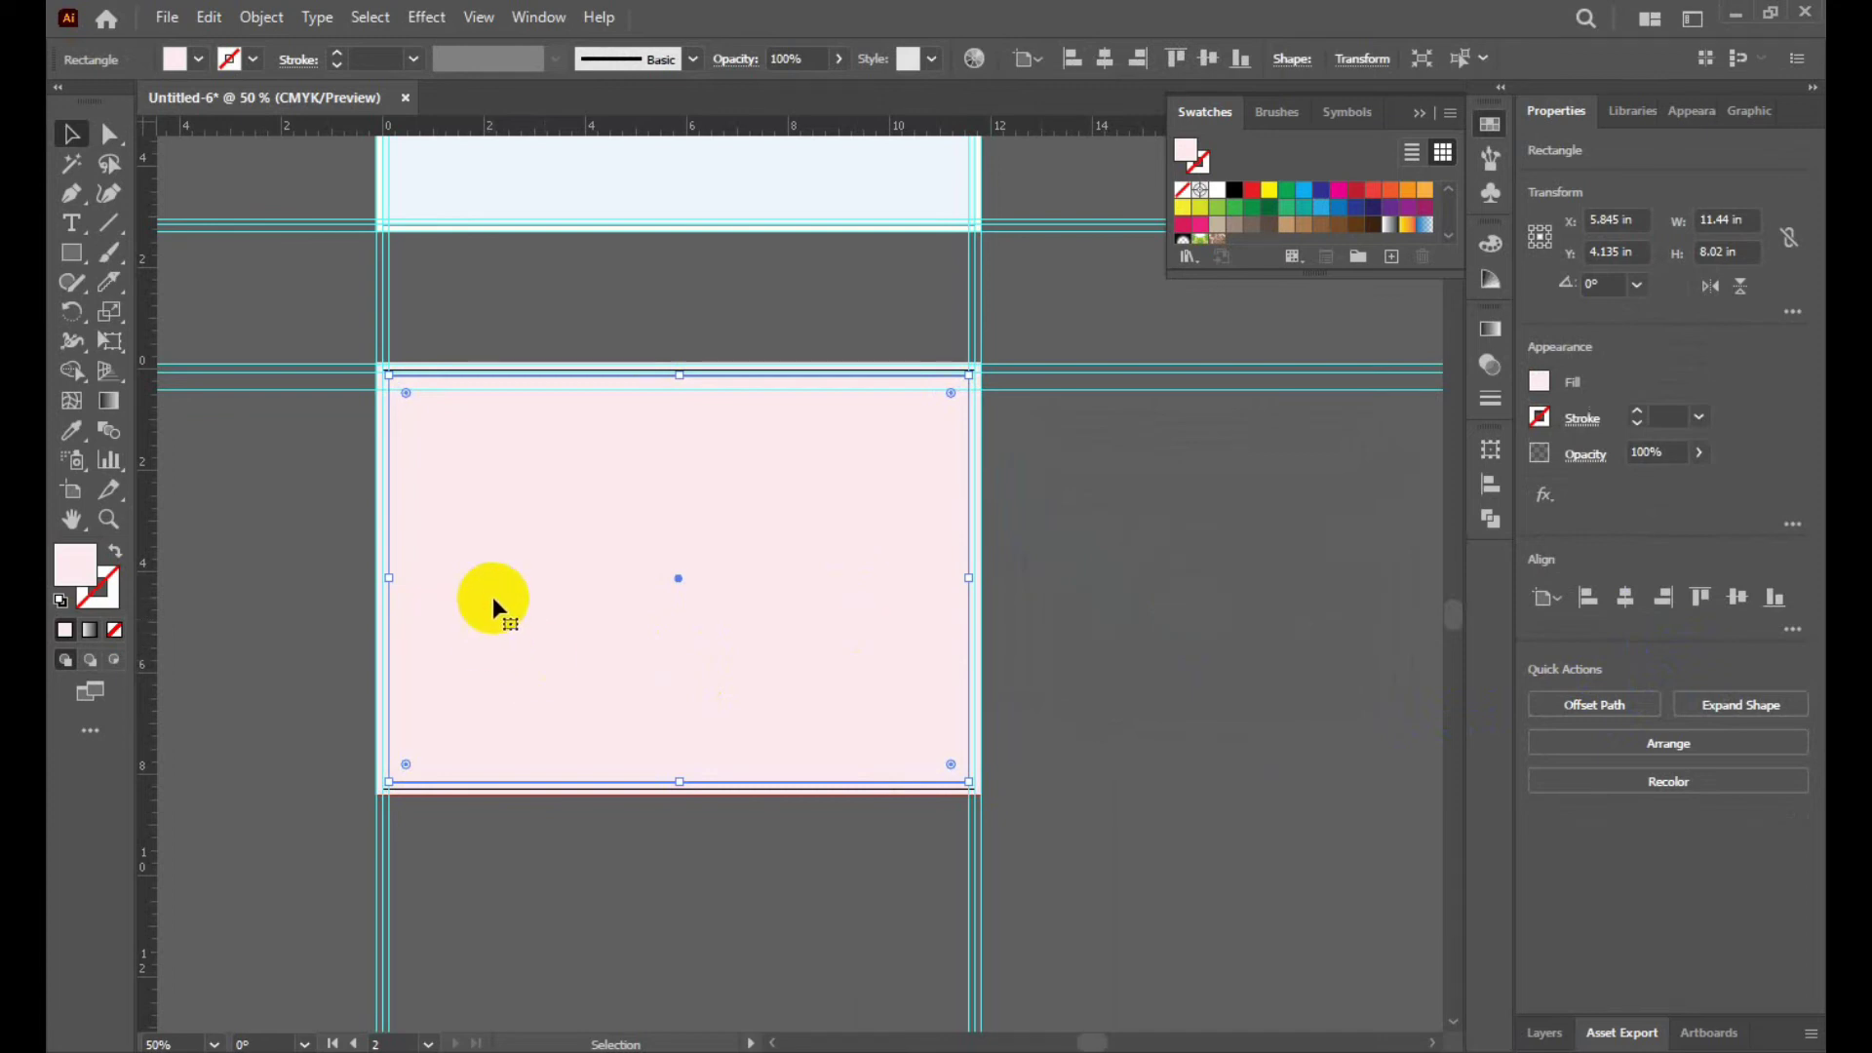
click(1269, 189)
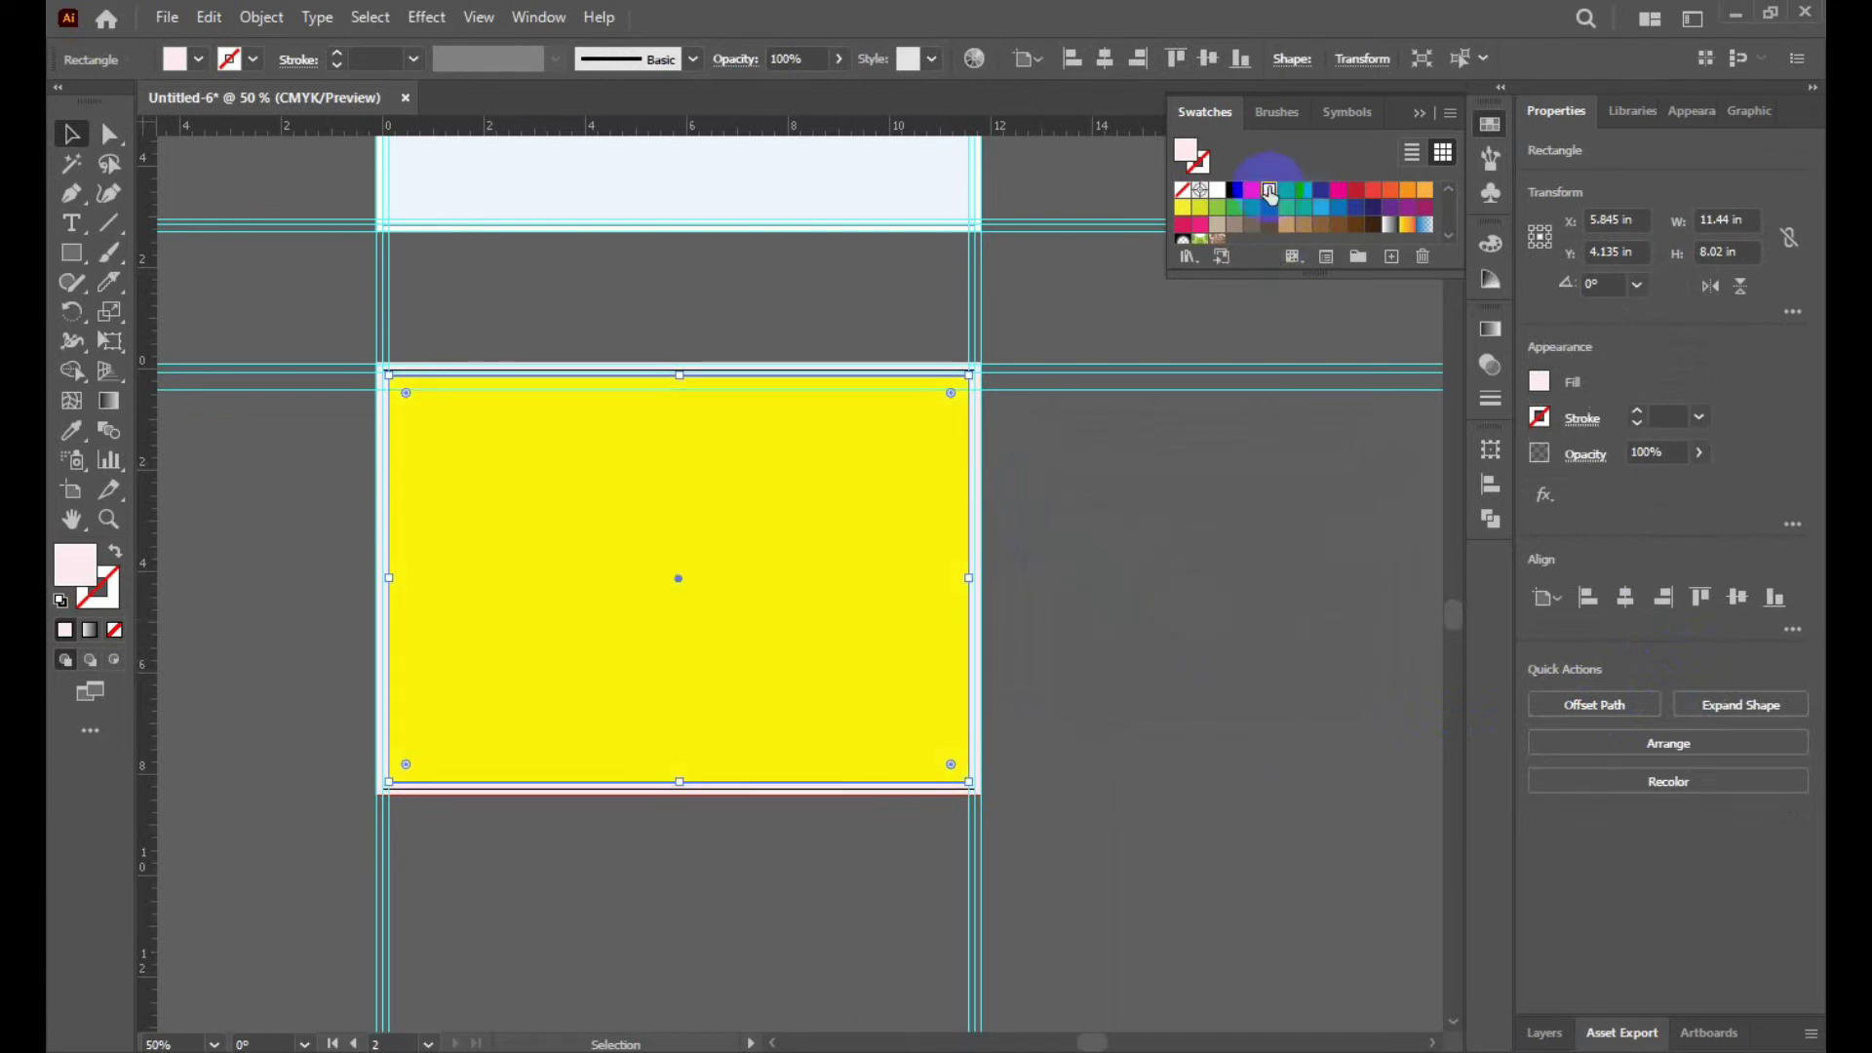
click(1161, 534)
Nudge the upper horizontal guides onto the yellow panel's top edge.
scroll(504, 390, up, 2)
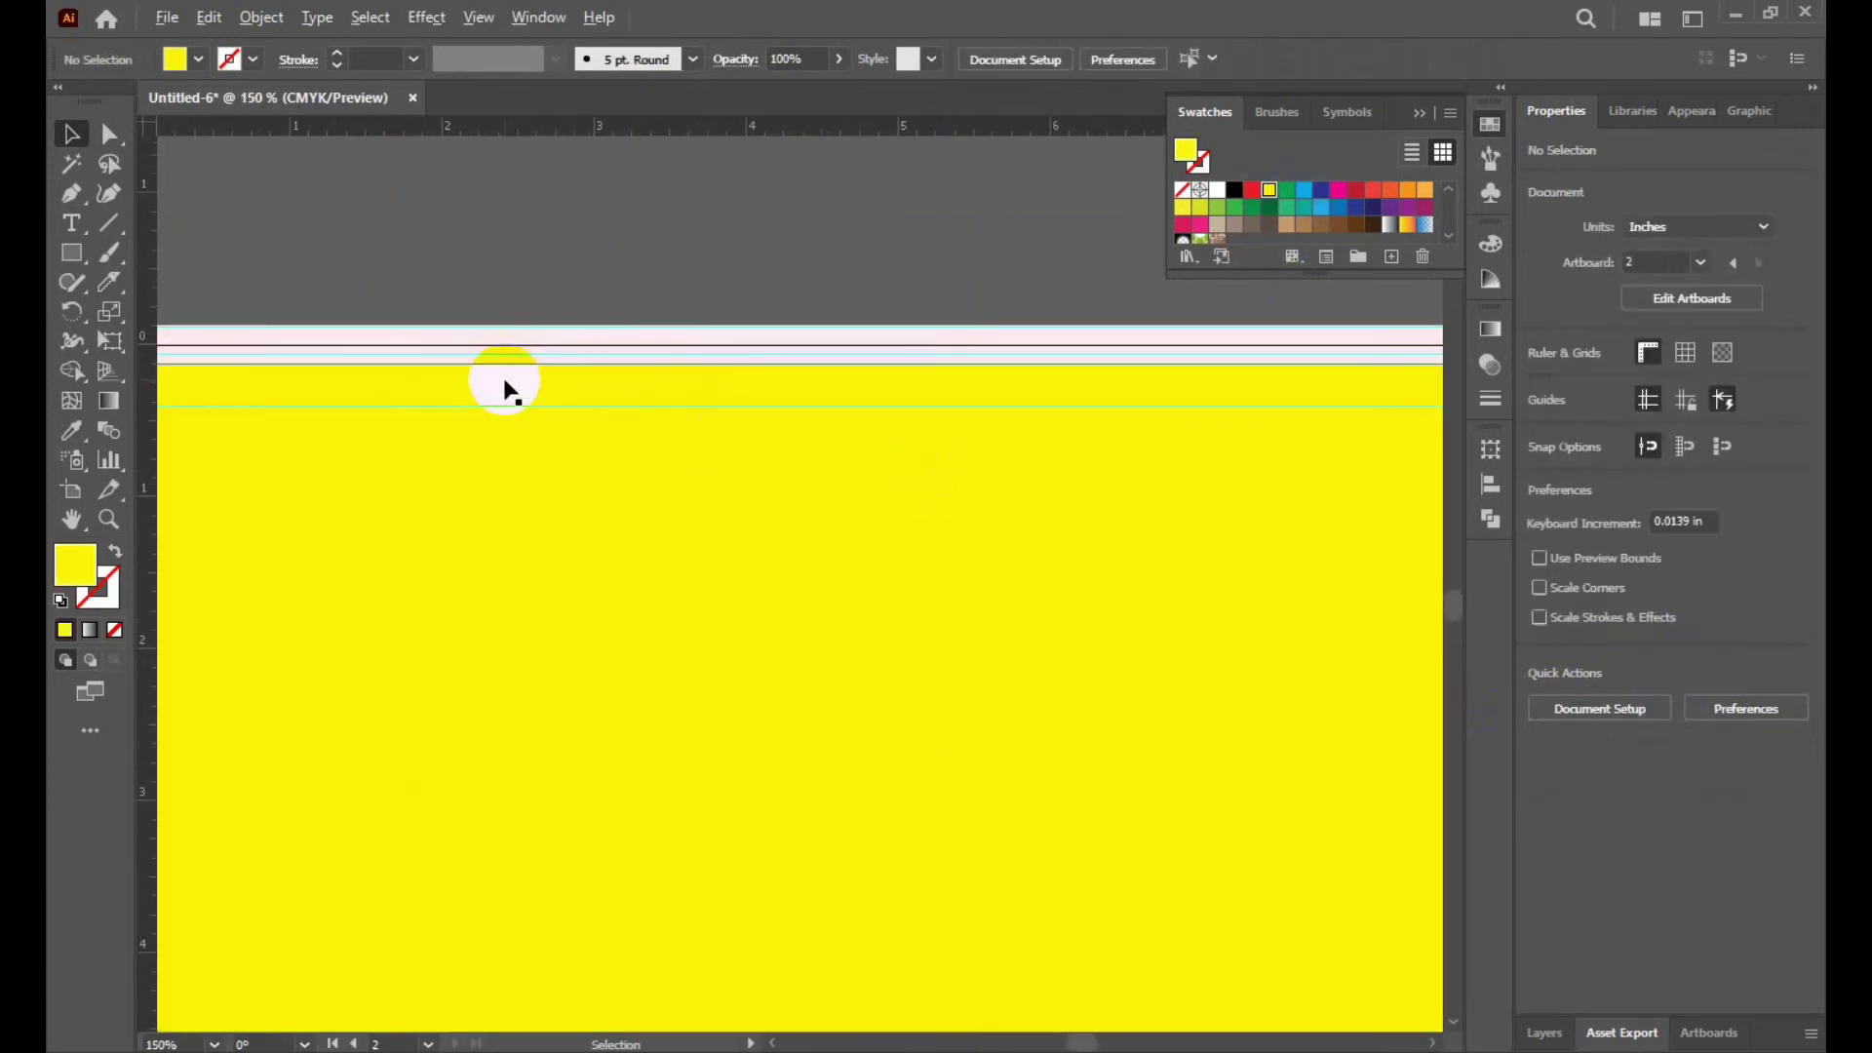
scroll(716, 410, down, 1)
scroll(717, 410, up, 1)
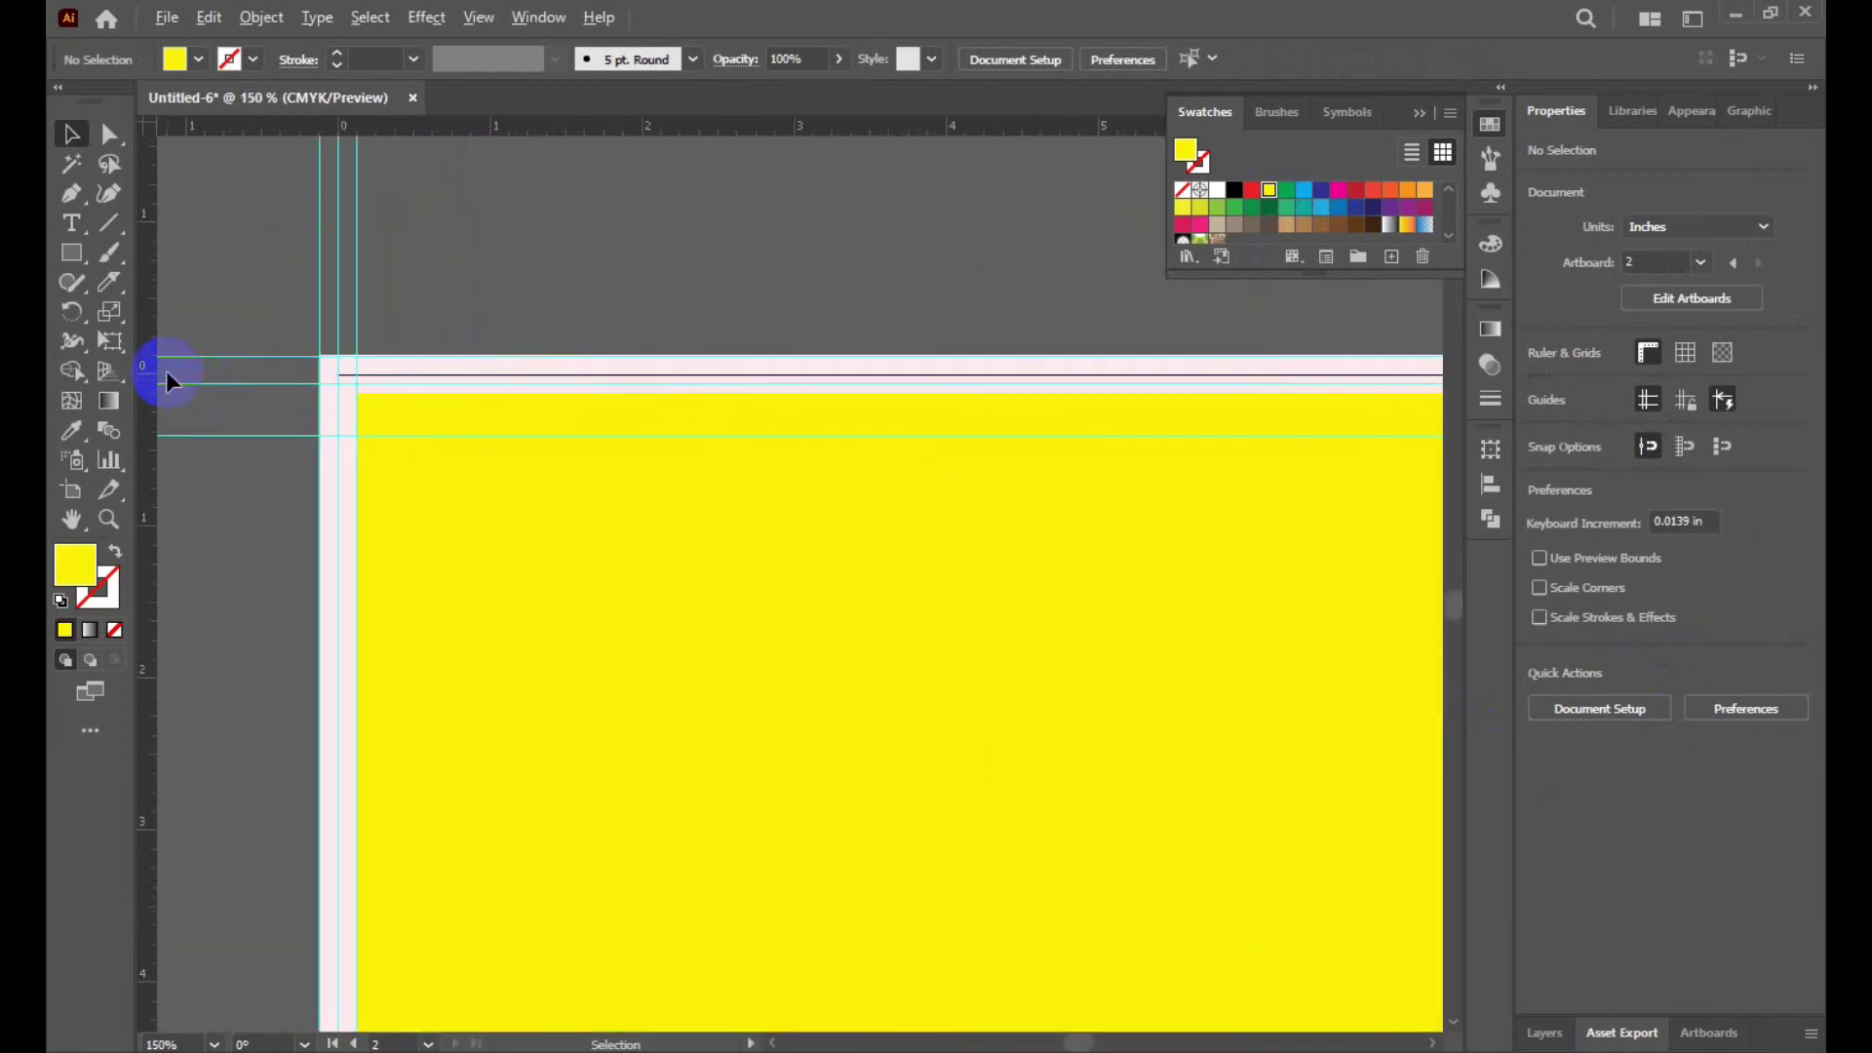
scroll(380, 413, up, 5)
drag(392, 390, 404, 379)
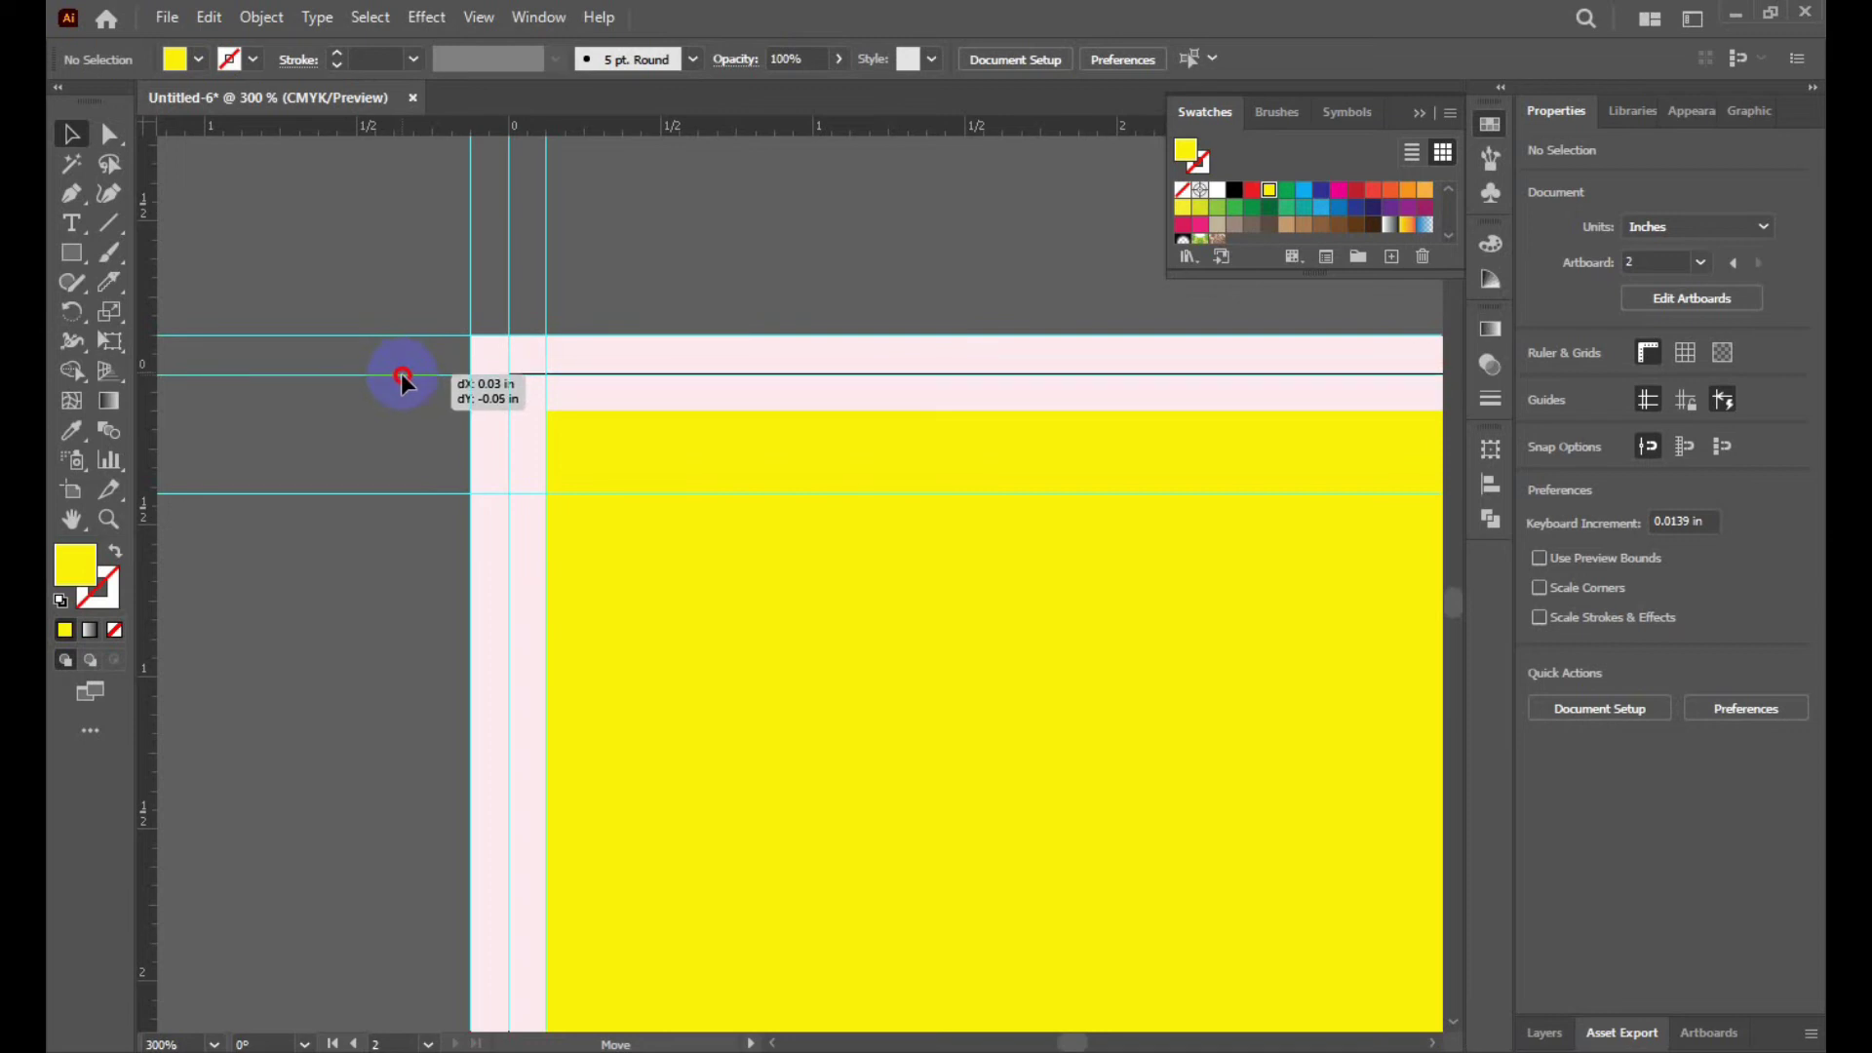
drag(402, 377, 402, 375)
drag(400, 495, 417, 414)
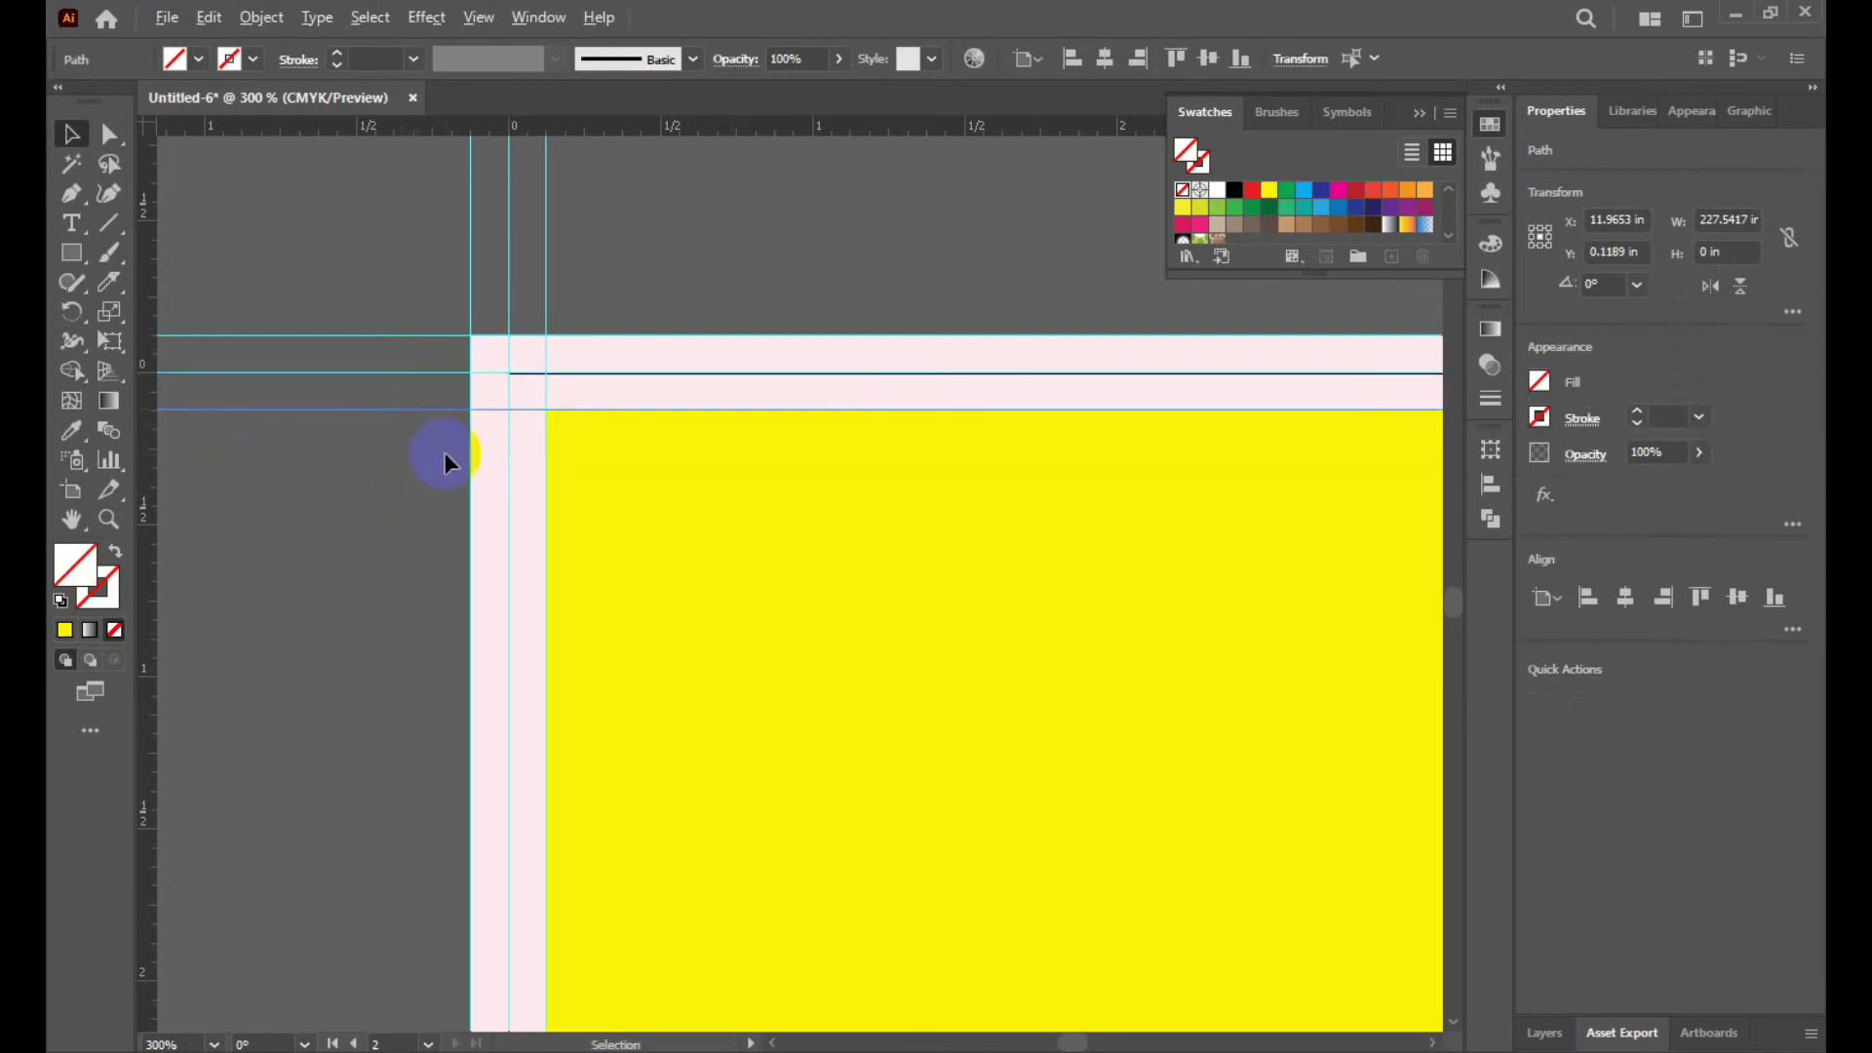
Drag the remaining horizontal guides down onto the yellow panel's bottom edge.
scroll(448, 451, down, 3)
scroll(459, 459, down, 3)
drag(540, 154, 585, 750)
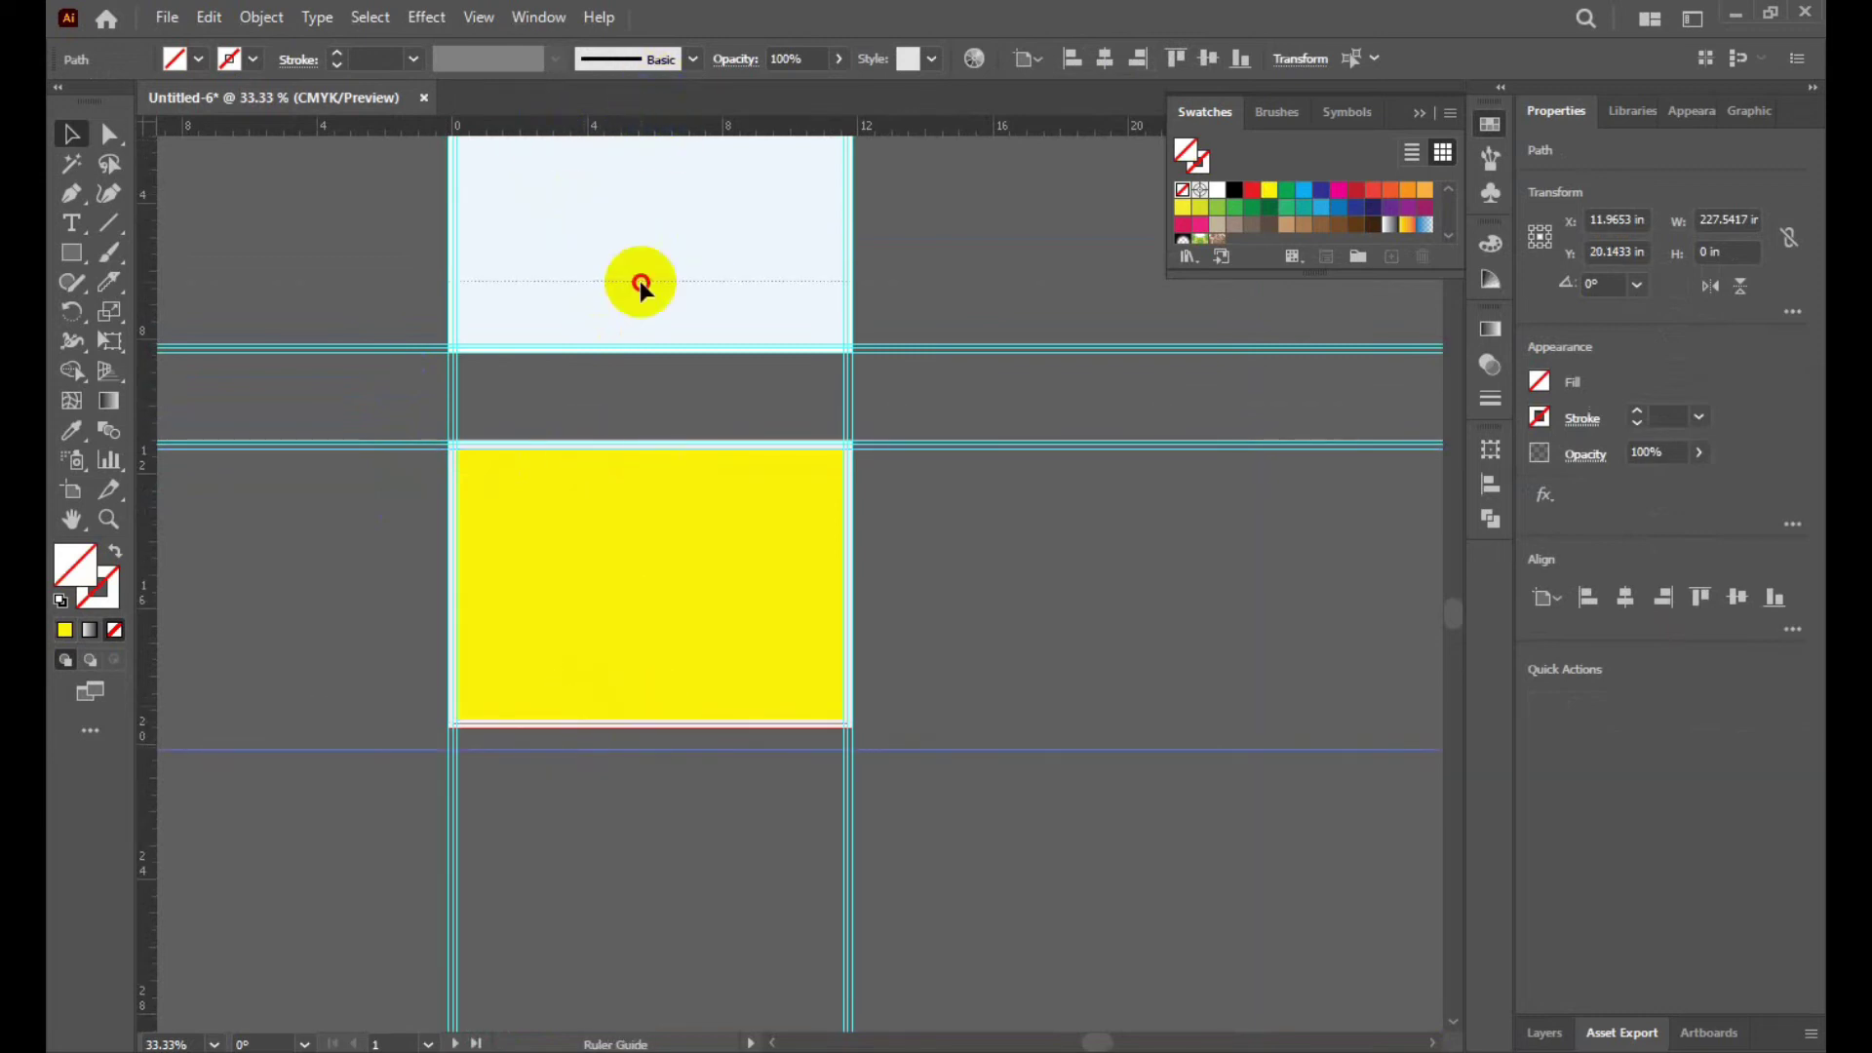
drag(639, 745, 640, 733)
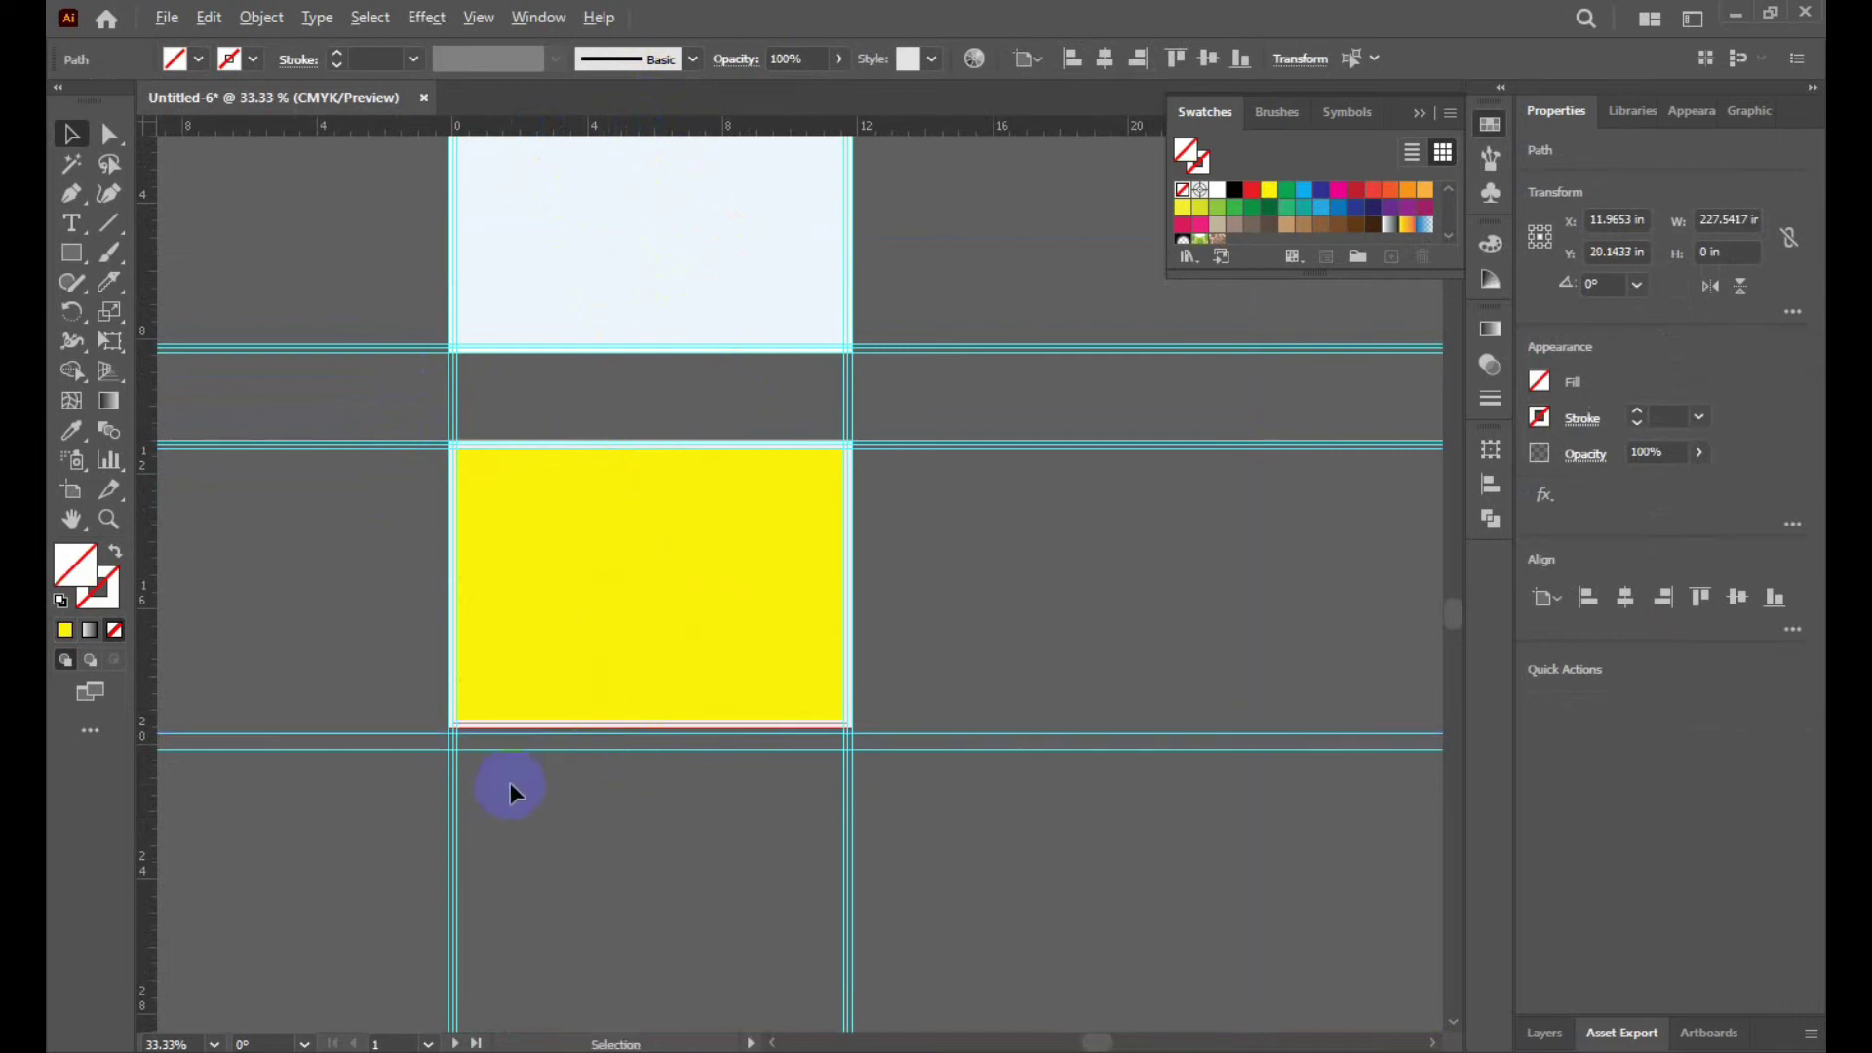
scroll(511, 782, up, 3)
mouse_move(493, 661)
mouse_down()
mouse_move(496, 709)
mouse_move(518, 629)
mouse_up()
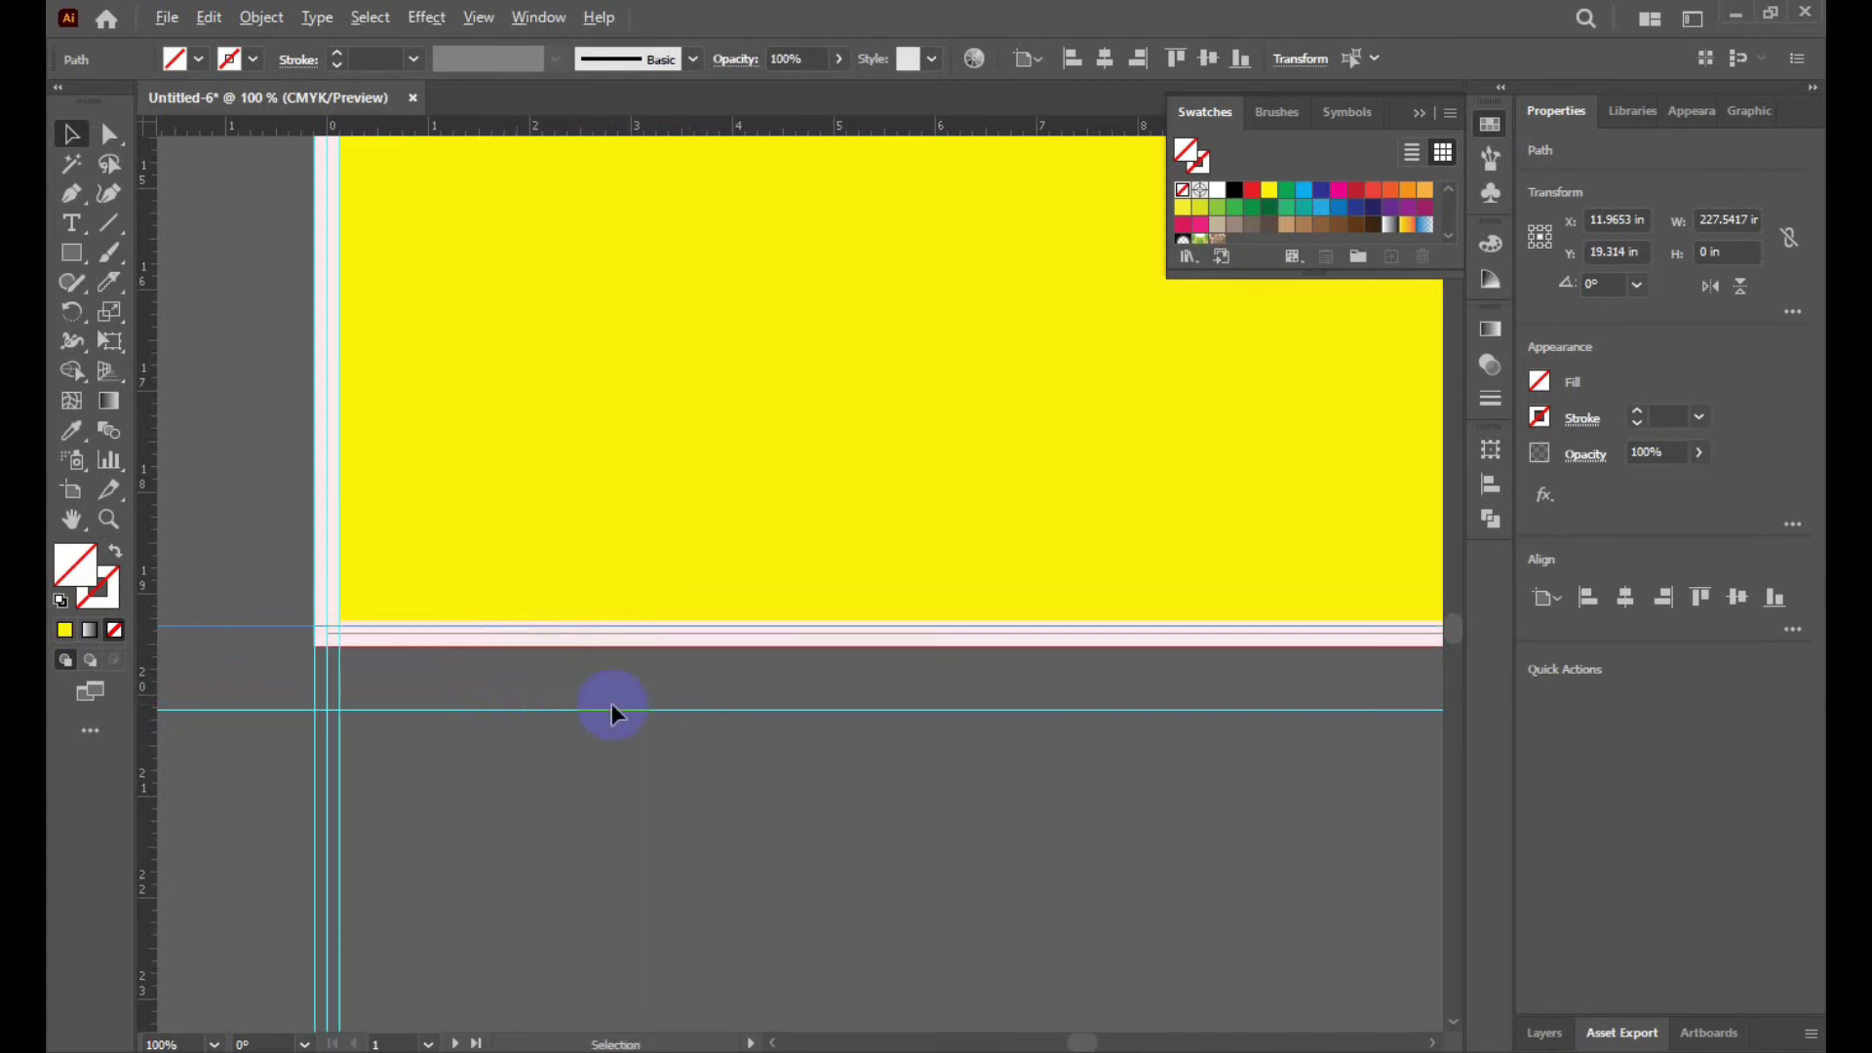
scroll(611, 702, up, 3)
mouse_move(745, 469)
mouse_down()
mouse_move(749, 722)
mouse_move(766, 496)
mouse_move(760, 727)
mouse_move(777, 531)
mouse_up()
click(898, 658)
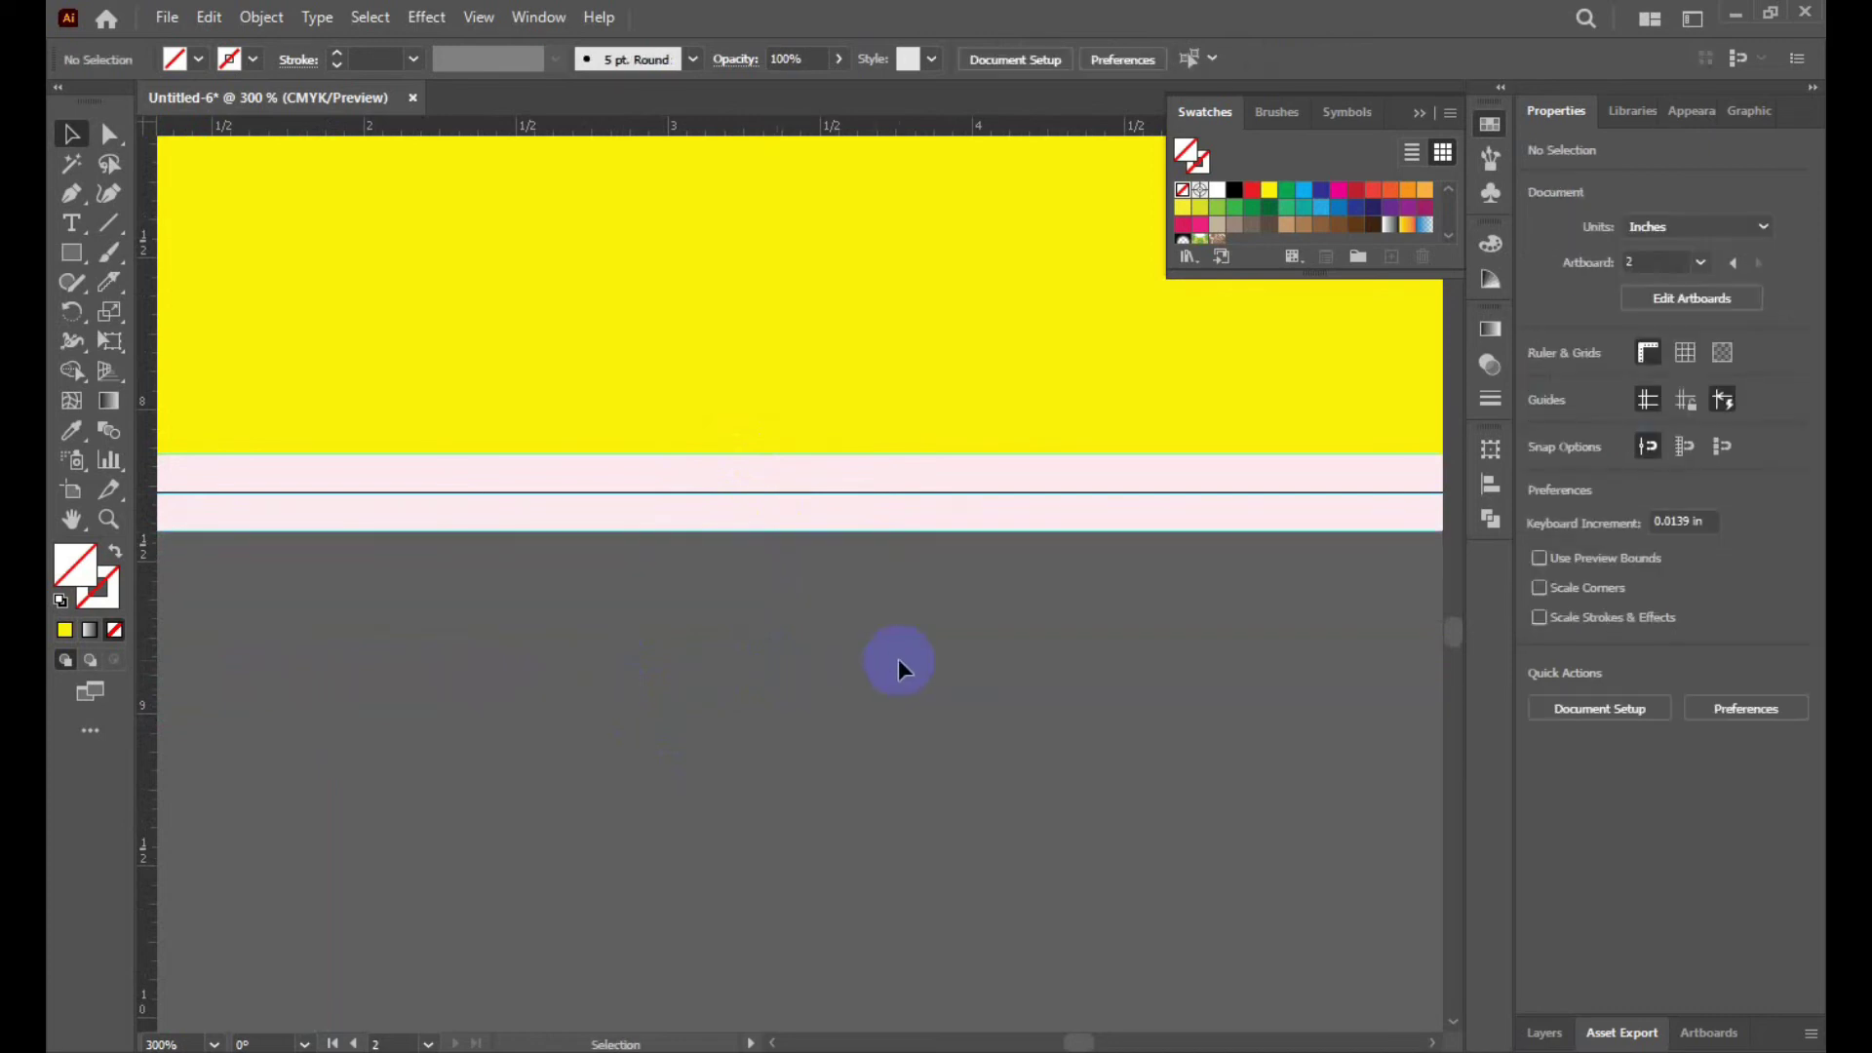
scroll(898, 658, down, 3)
scroll(898, 658, down, 2)
scroll(779, 703, down, 2)
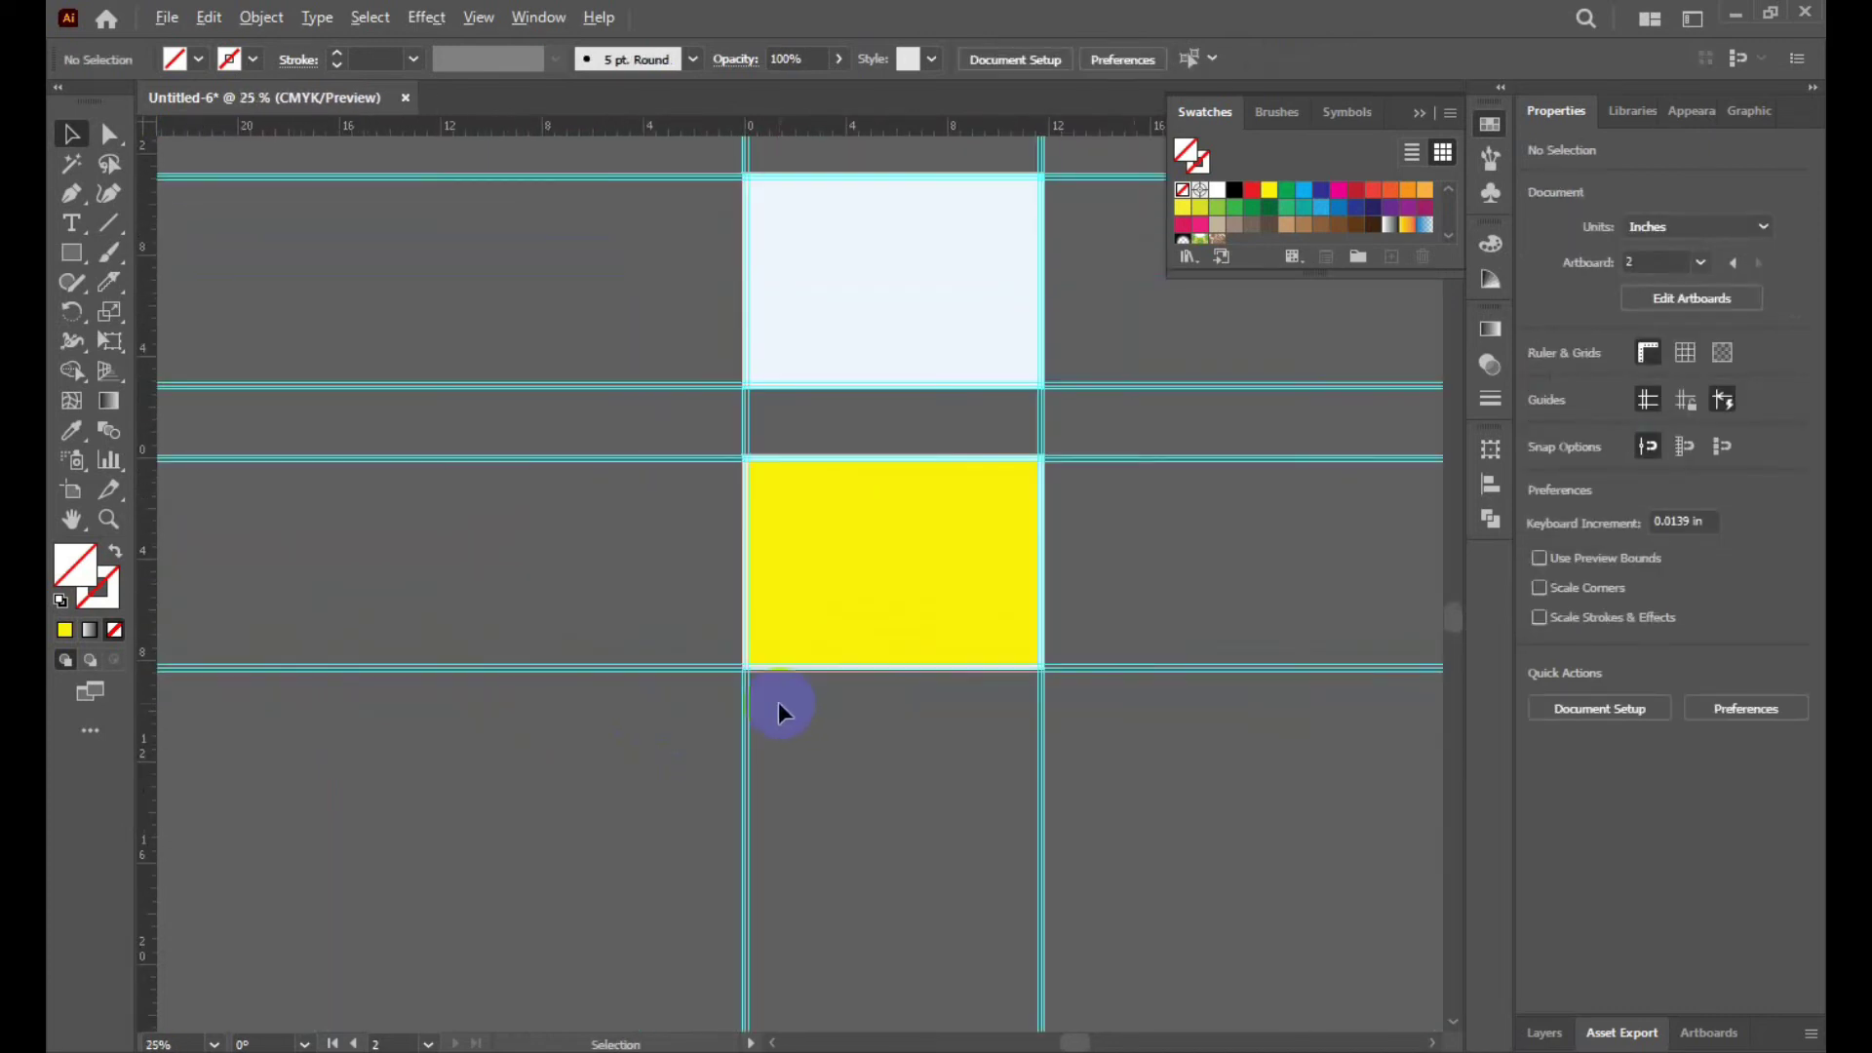
scroll(1212, 764, up, 2)
scroll(1212, 765, down, 2)
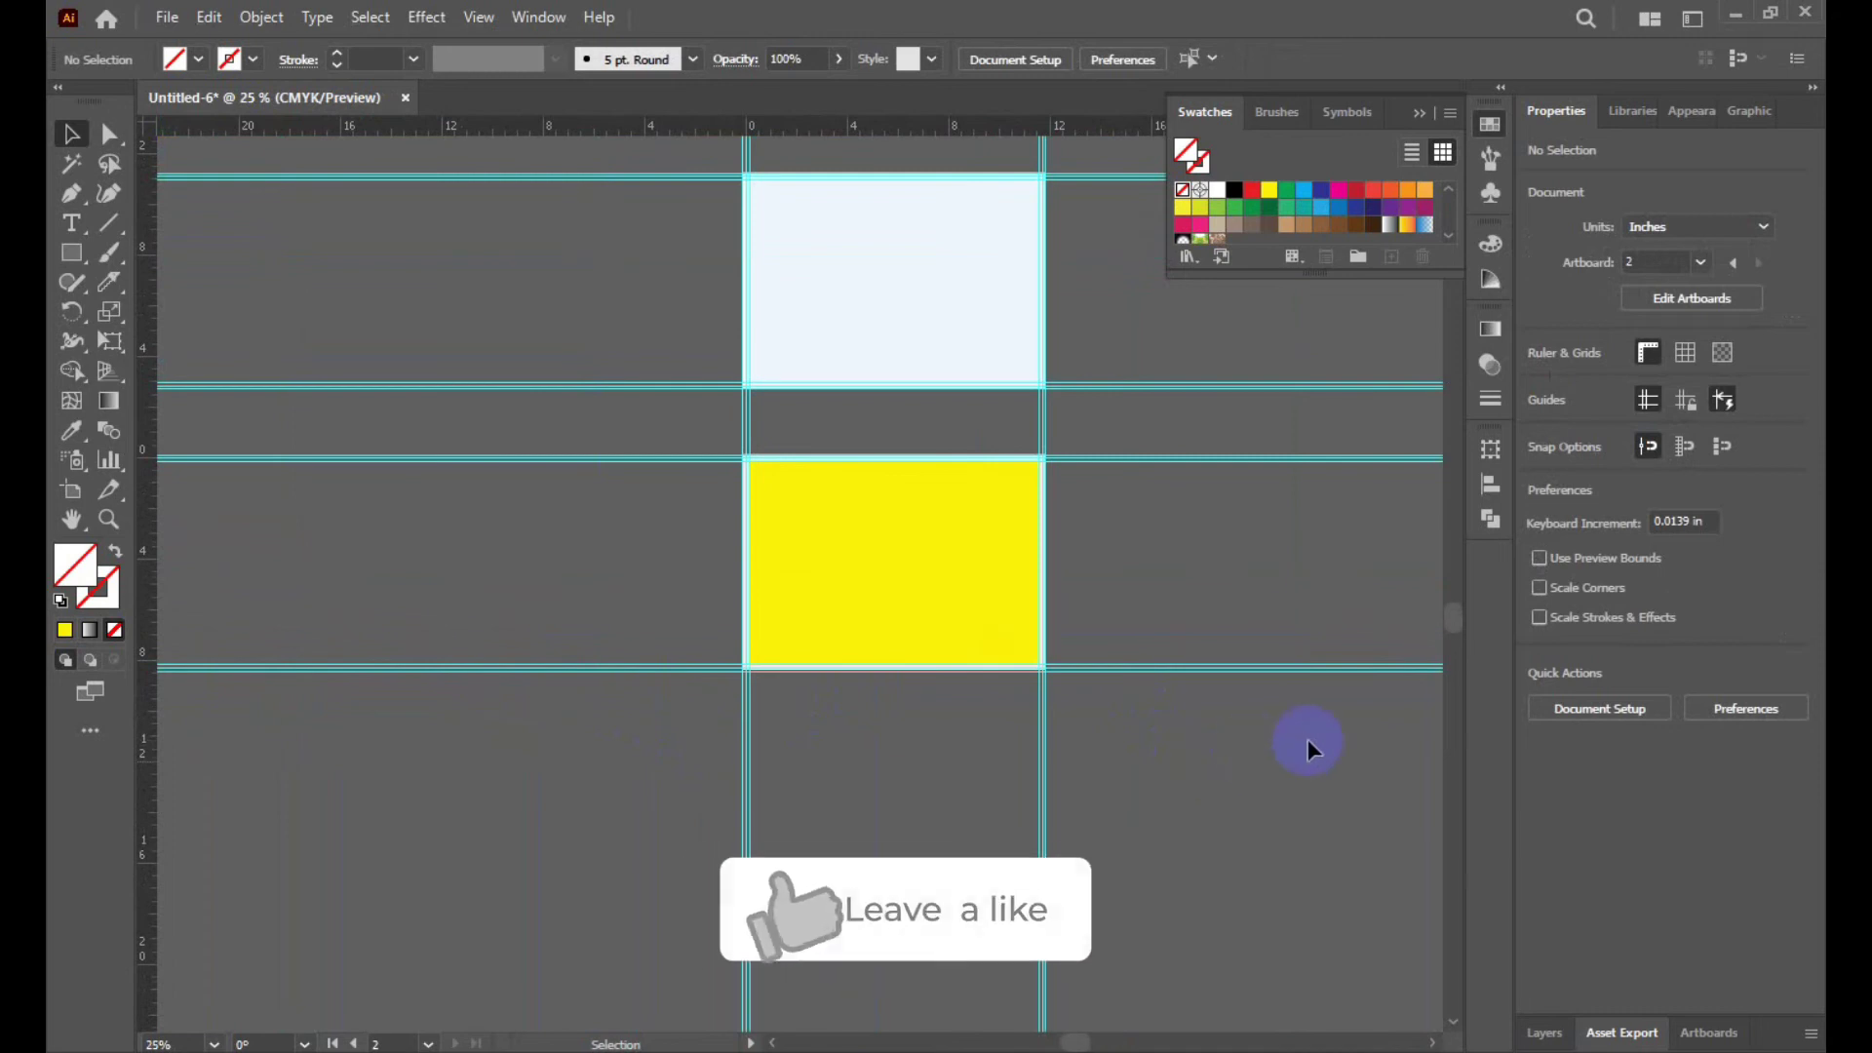
scroll(1308, 740, up, 1)
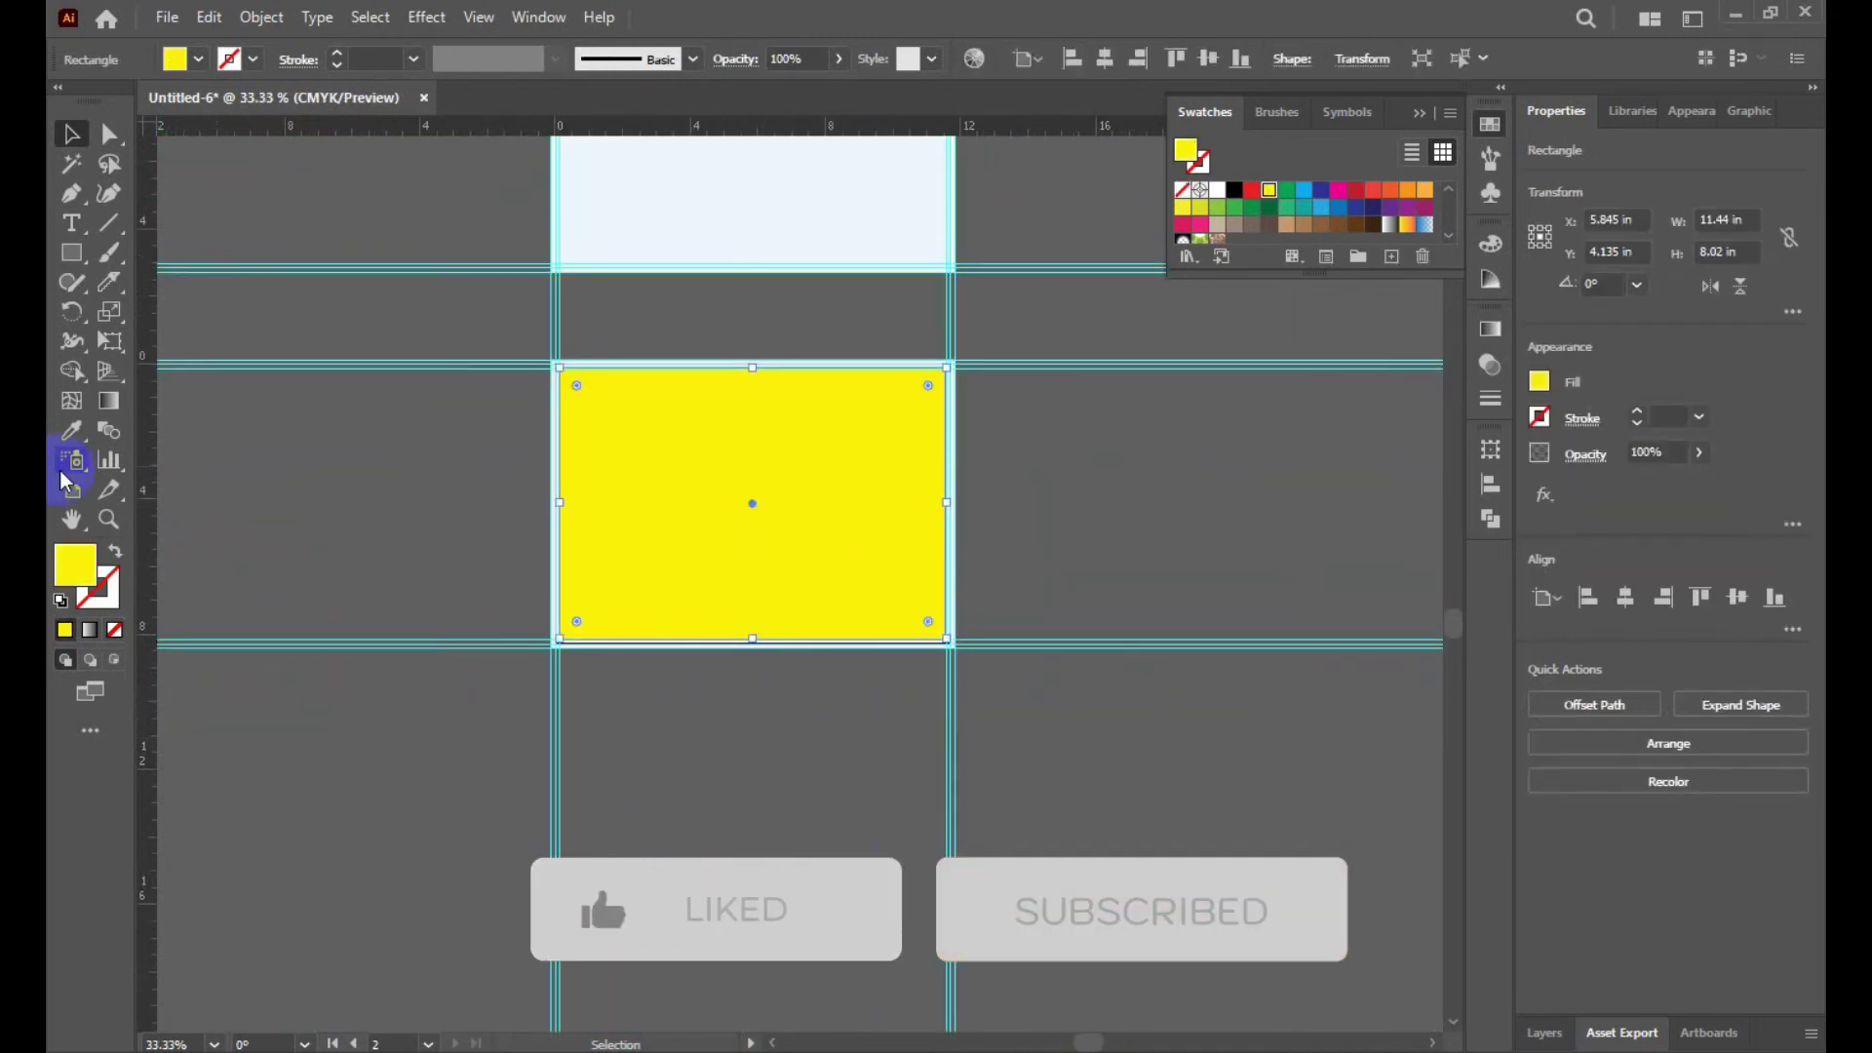
click(71, 430)
click(794, 188)
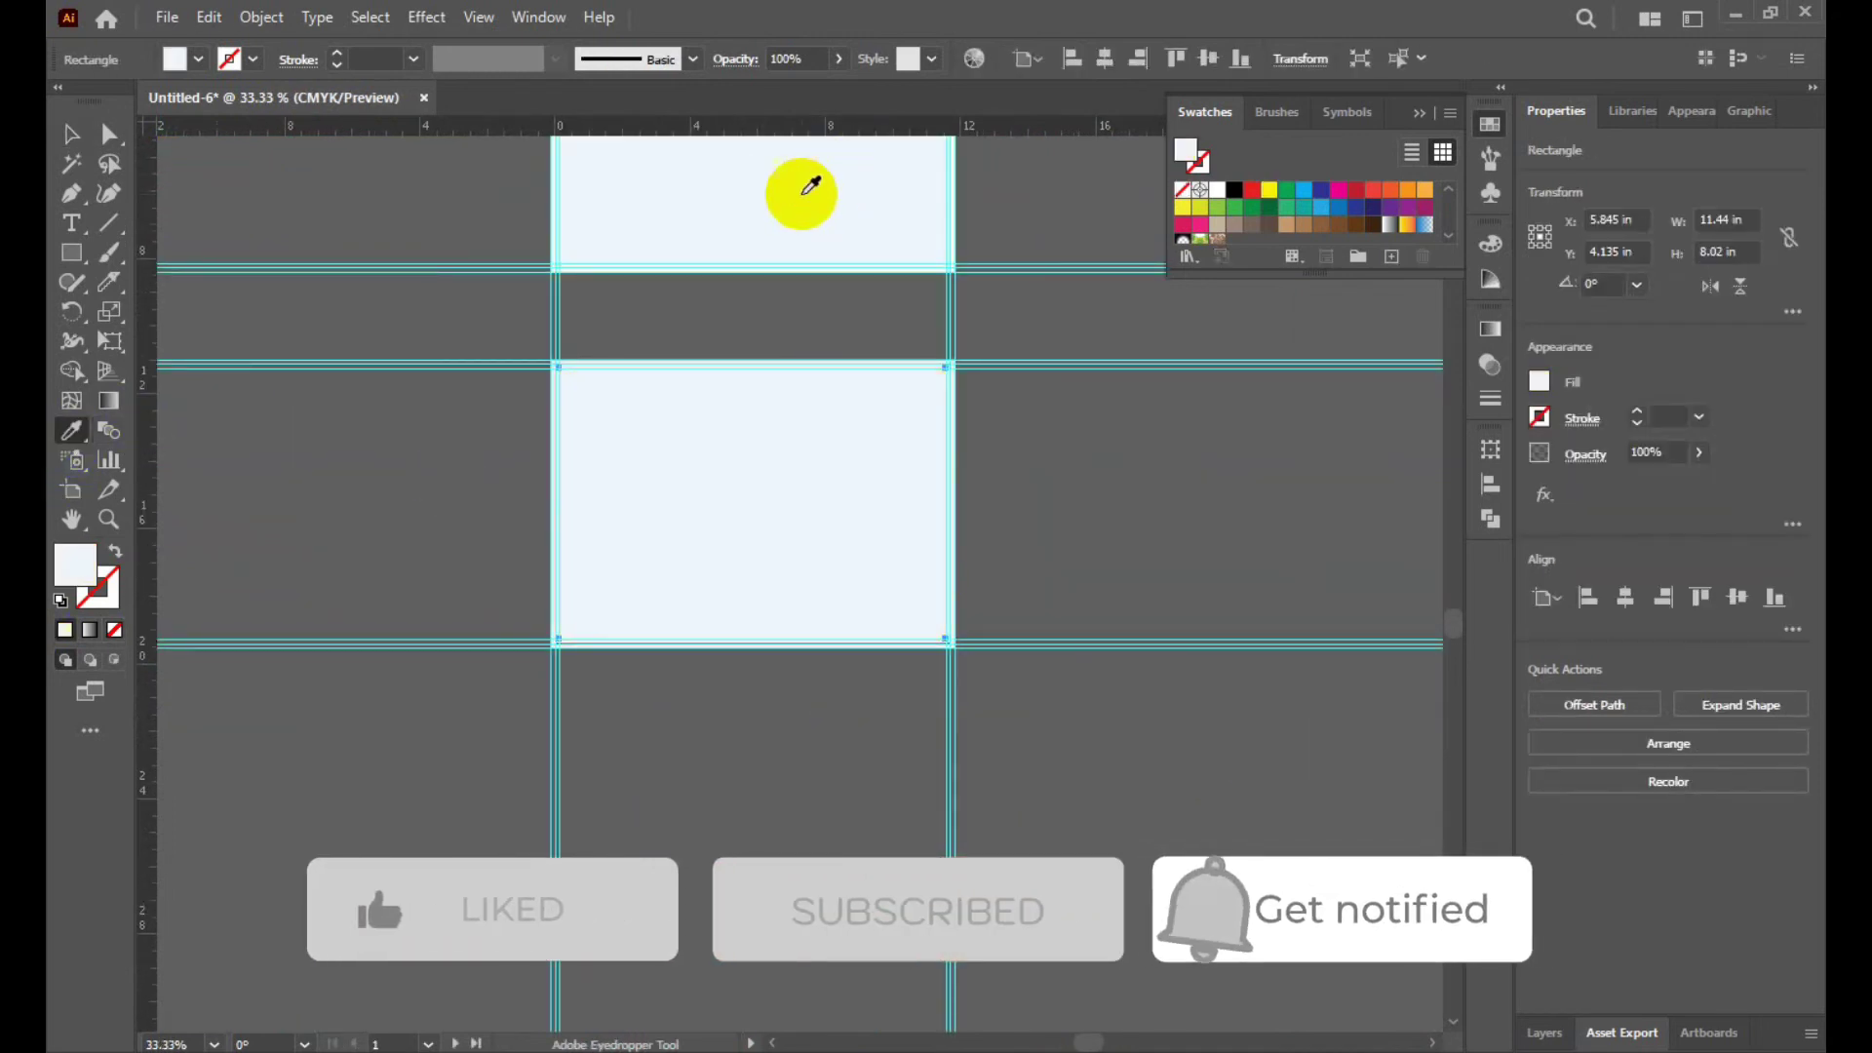
click(71, 133)
click(1158, 579)
click(811, 509)
right_click(815, 511)
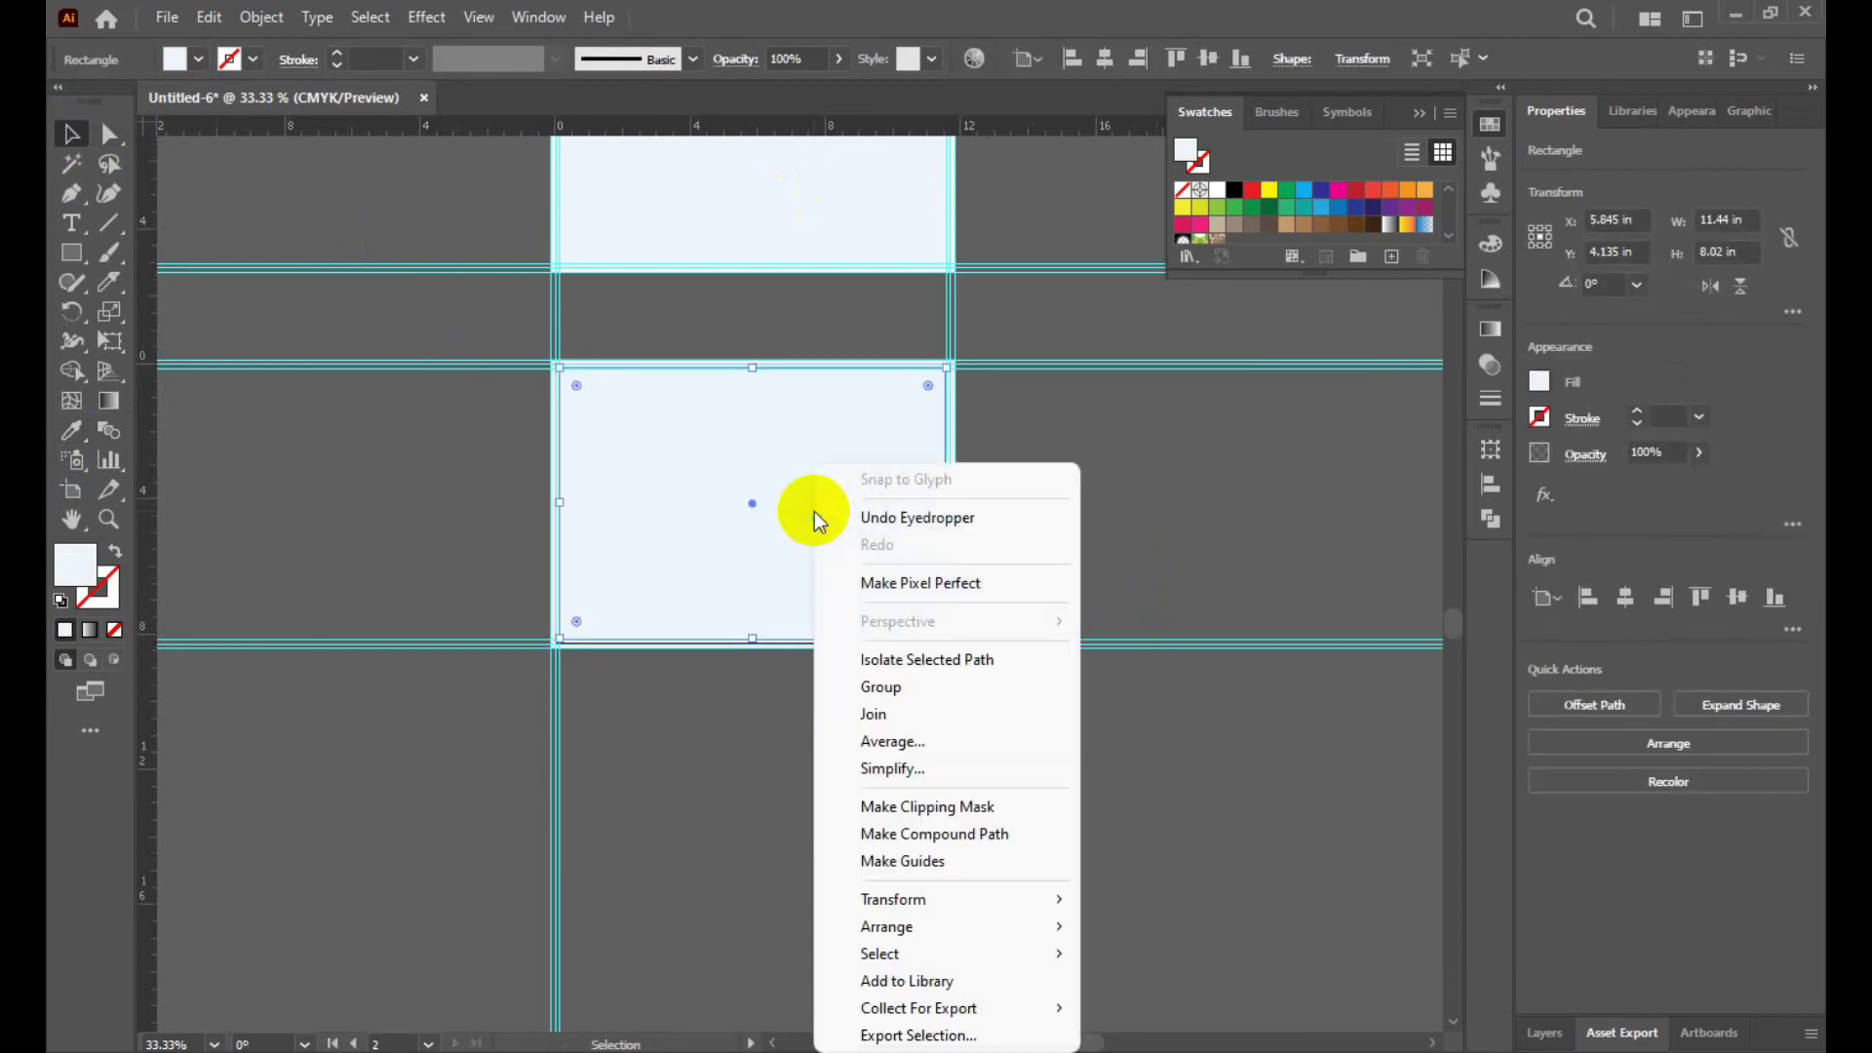
click(975, 858)
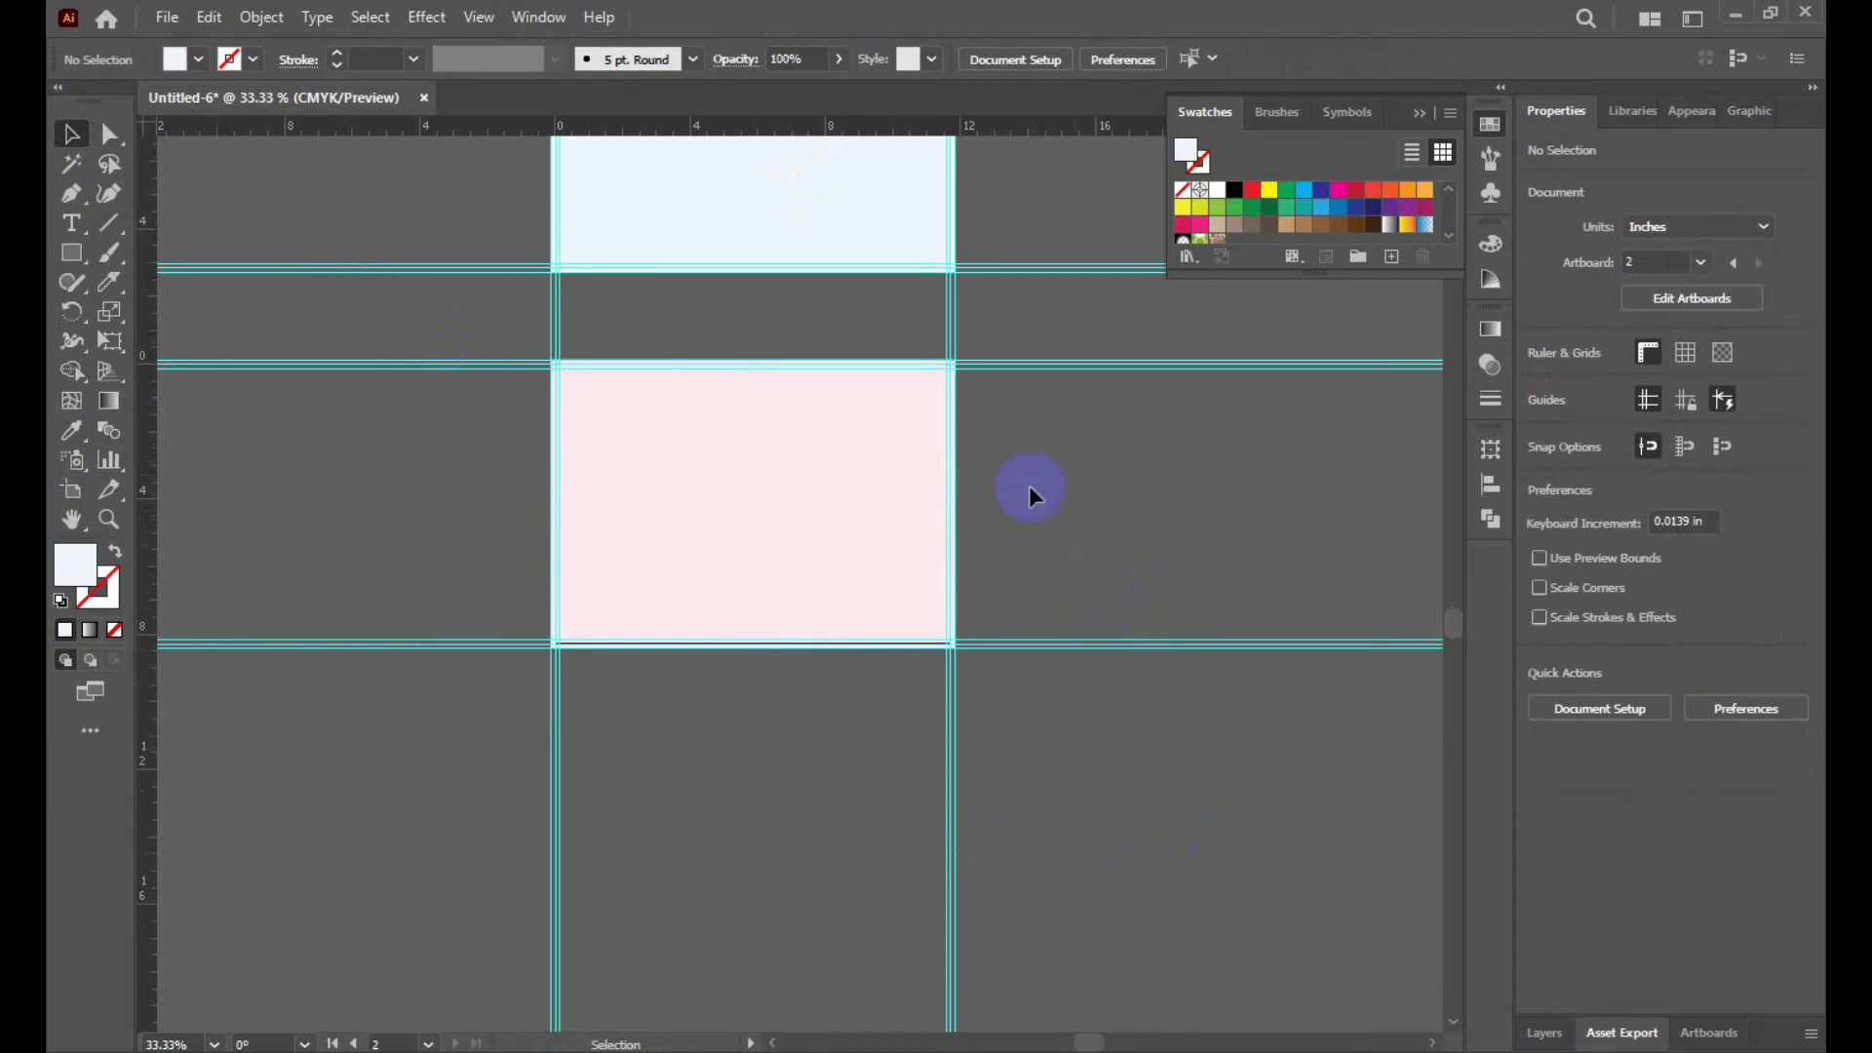
click(735, 502)
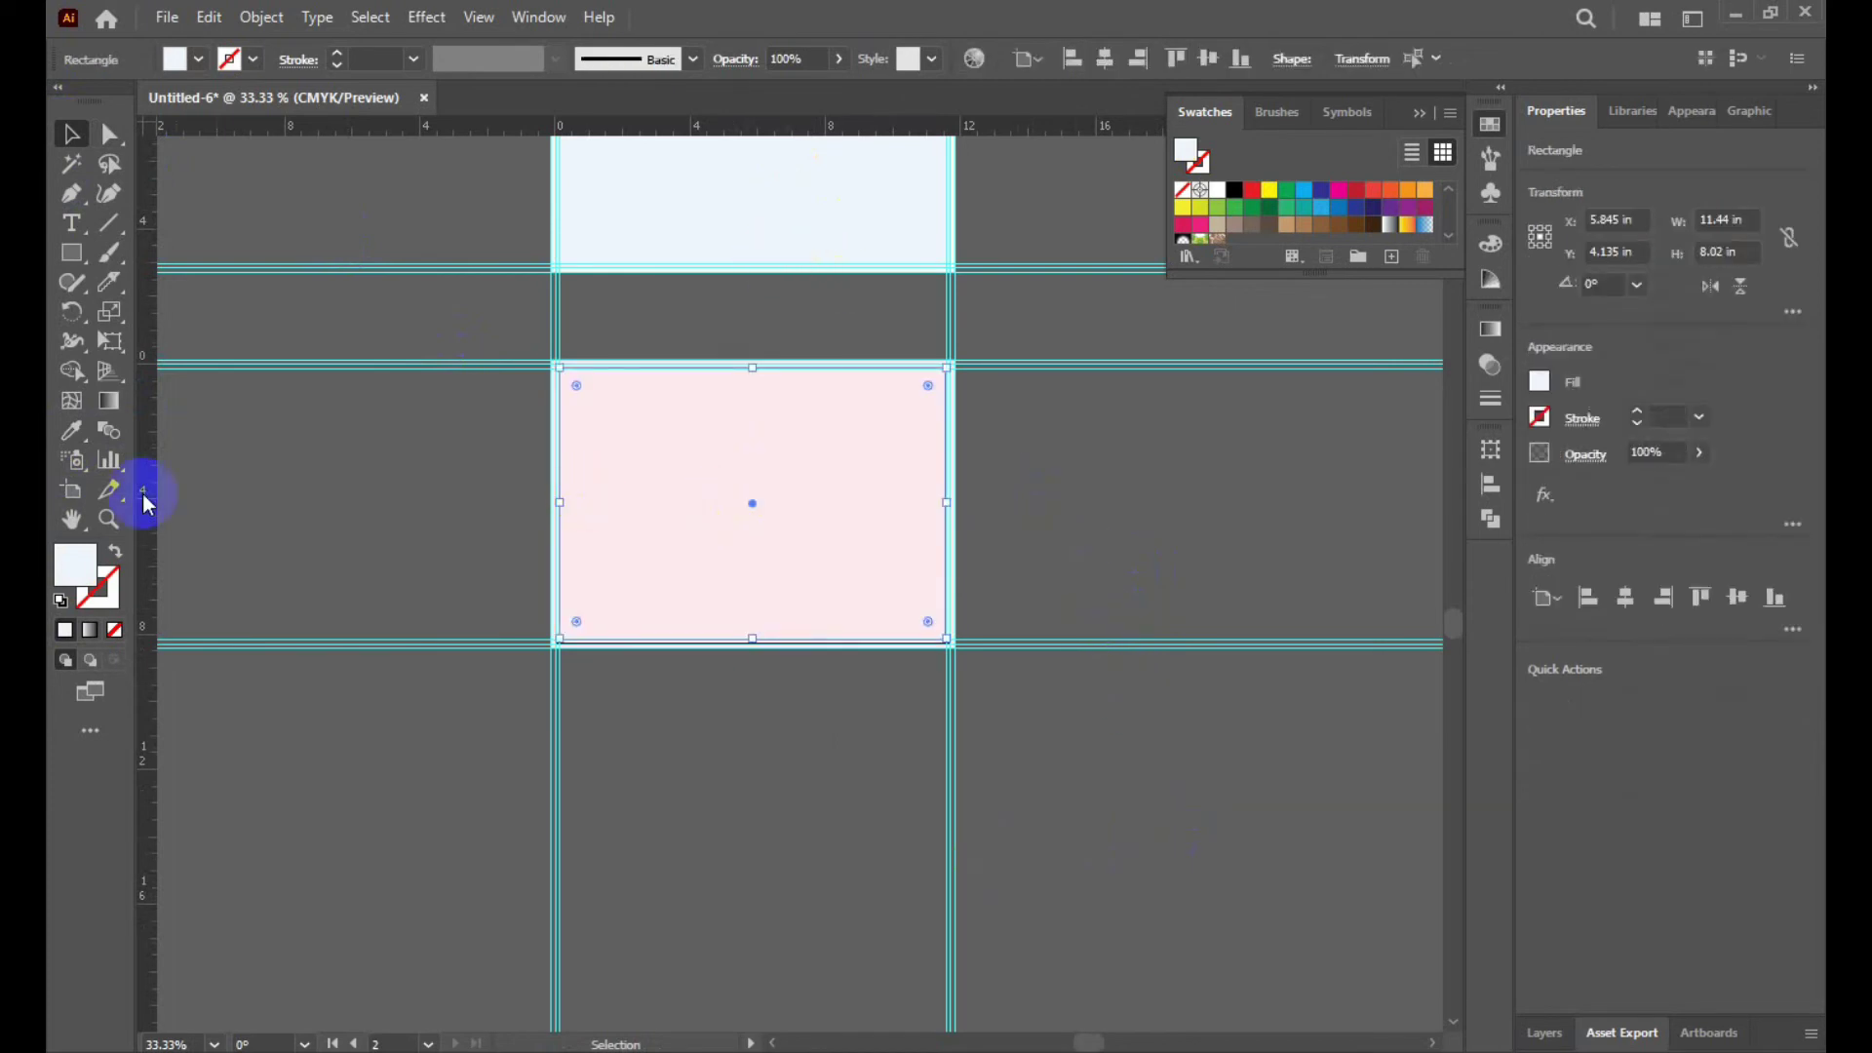
click(71, 430)
click(762, 185)
click(689, 172)
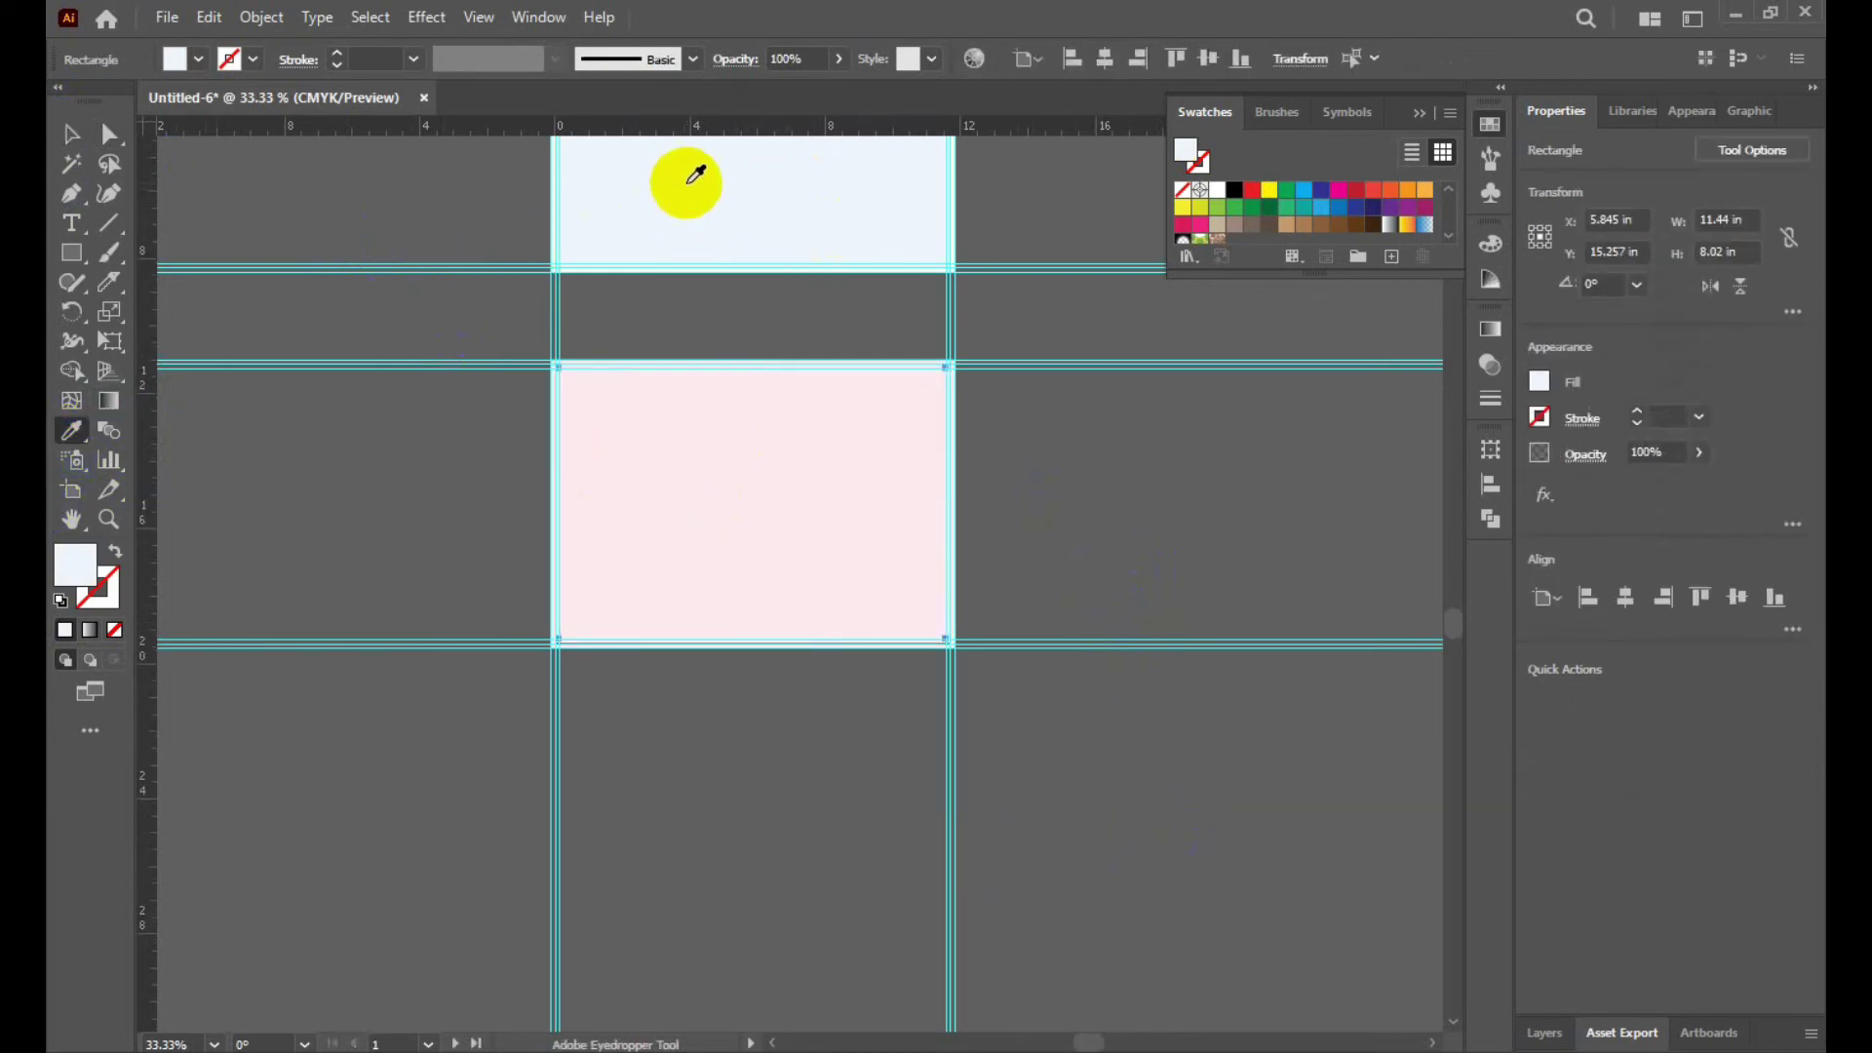
key(v)
click(1122, 733)
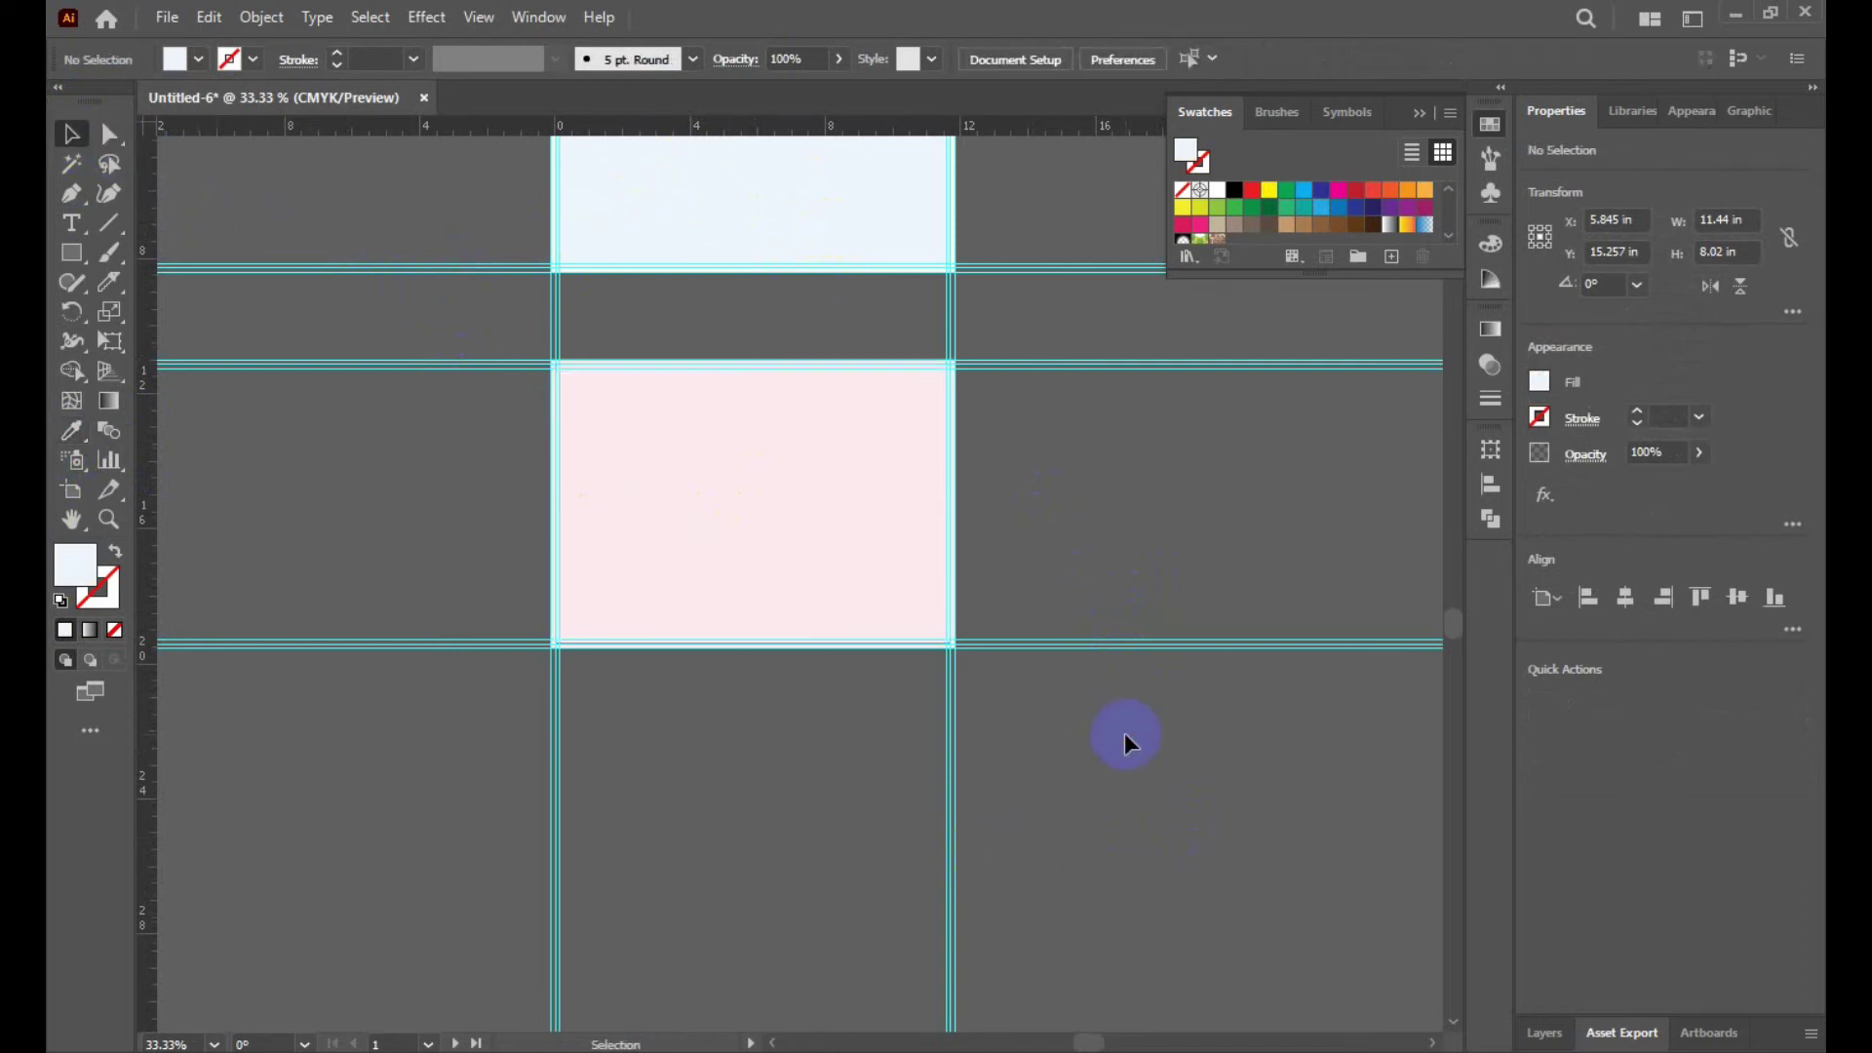
scroll(865, 744, down, 3)
scroll(1119, 573, up, 2)
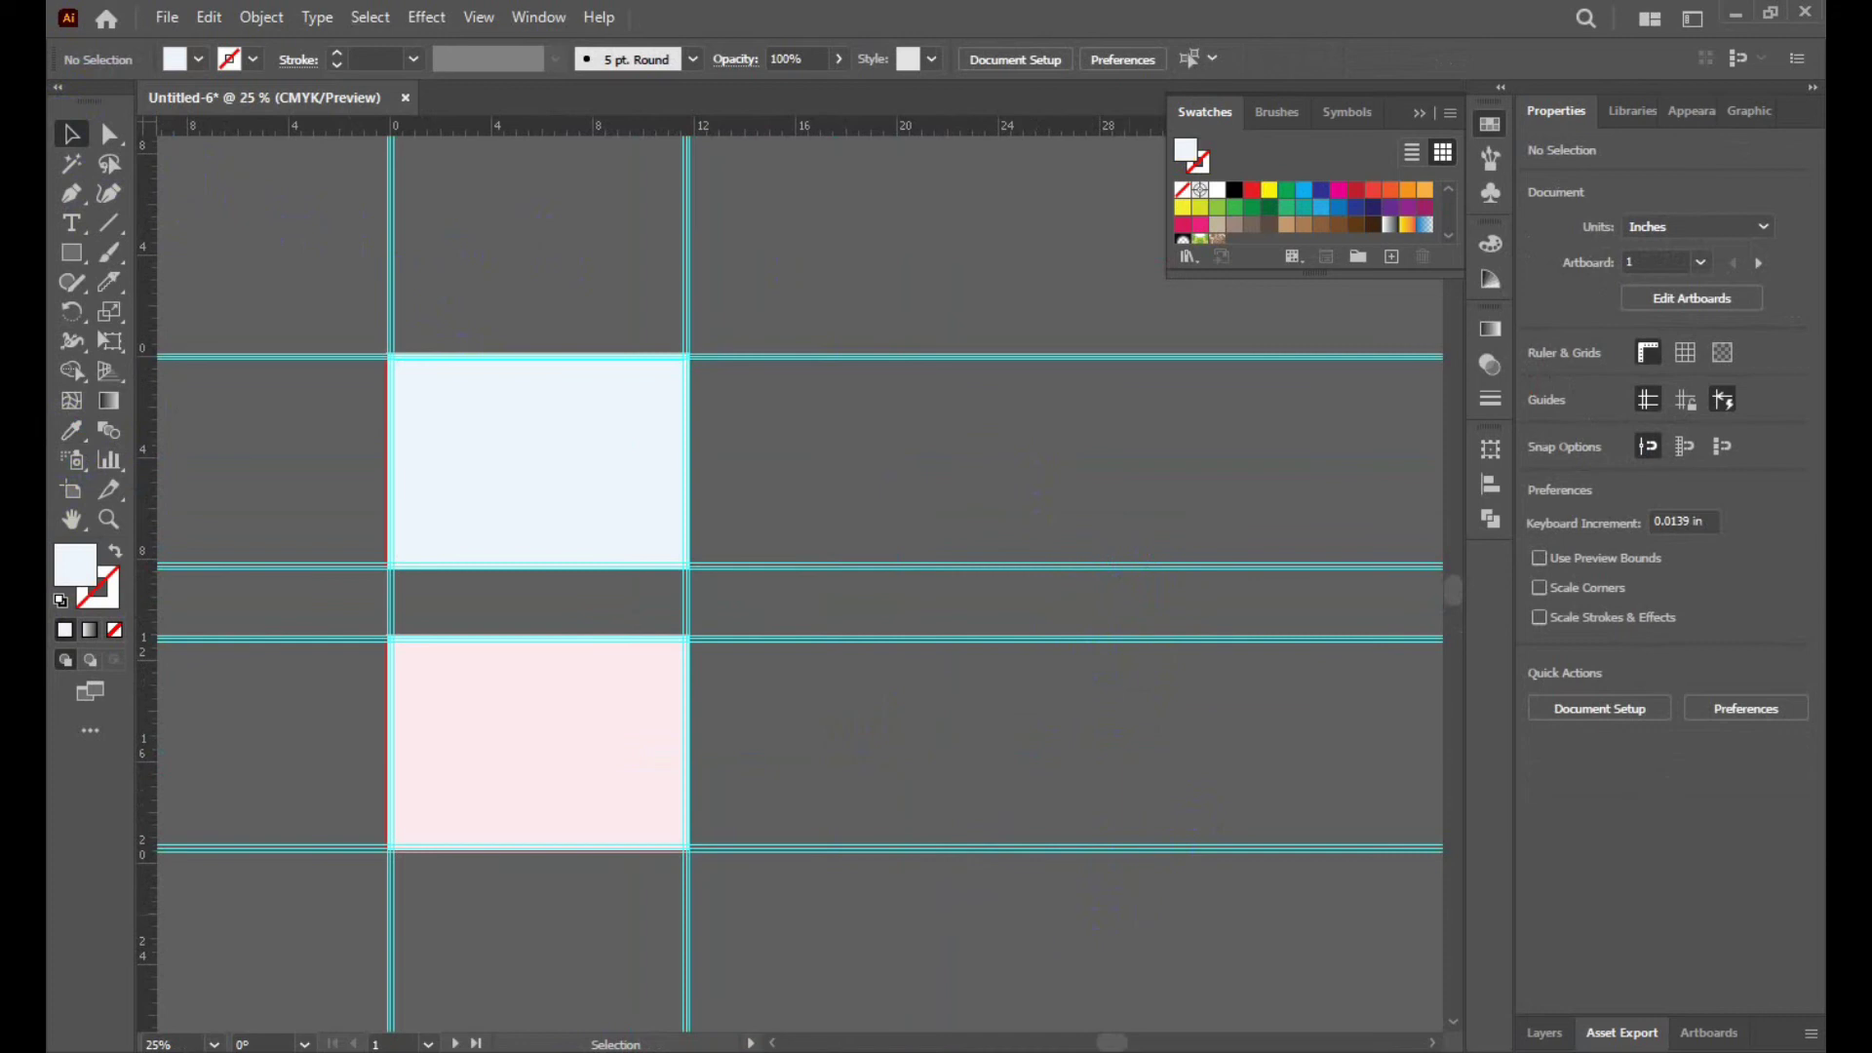
Zoom the canvas to 33.33% and close the floating Swatches panel to uncover both artboards.
scroll(303, 389, up, 3)
scroll(517, 410, up, 1)
scroll(279, 406, down, 2)
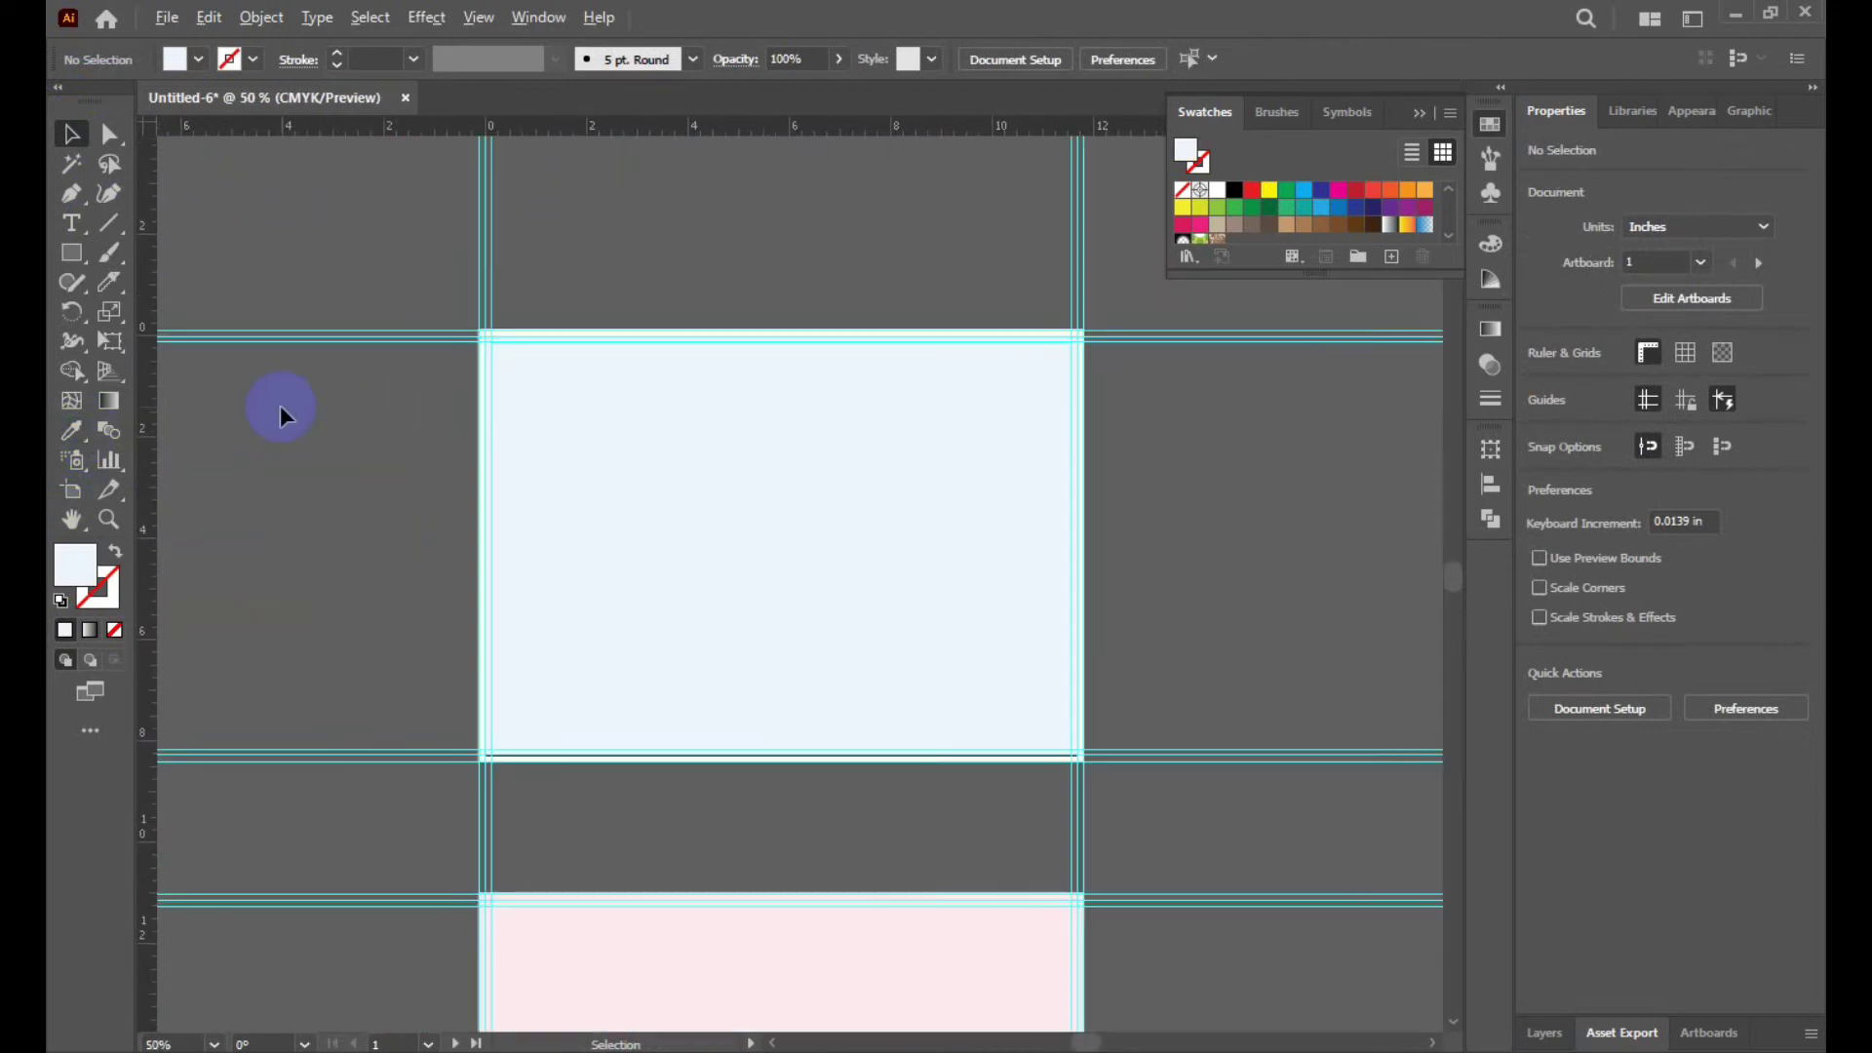
scroll(279, 406, down, 1)
click(501, 555)
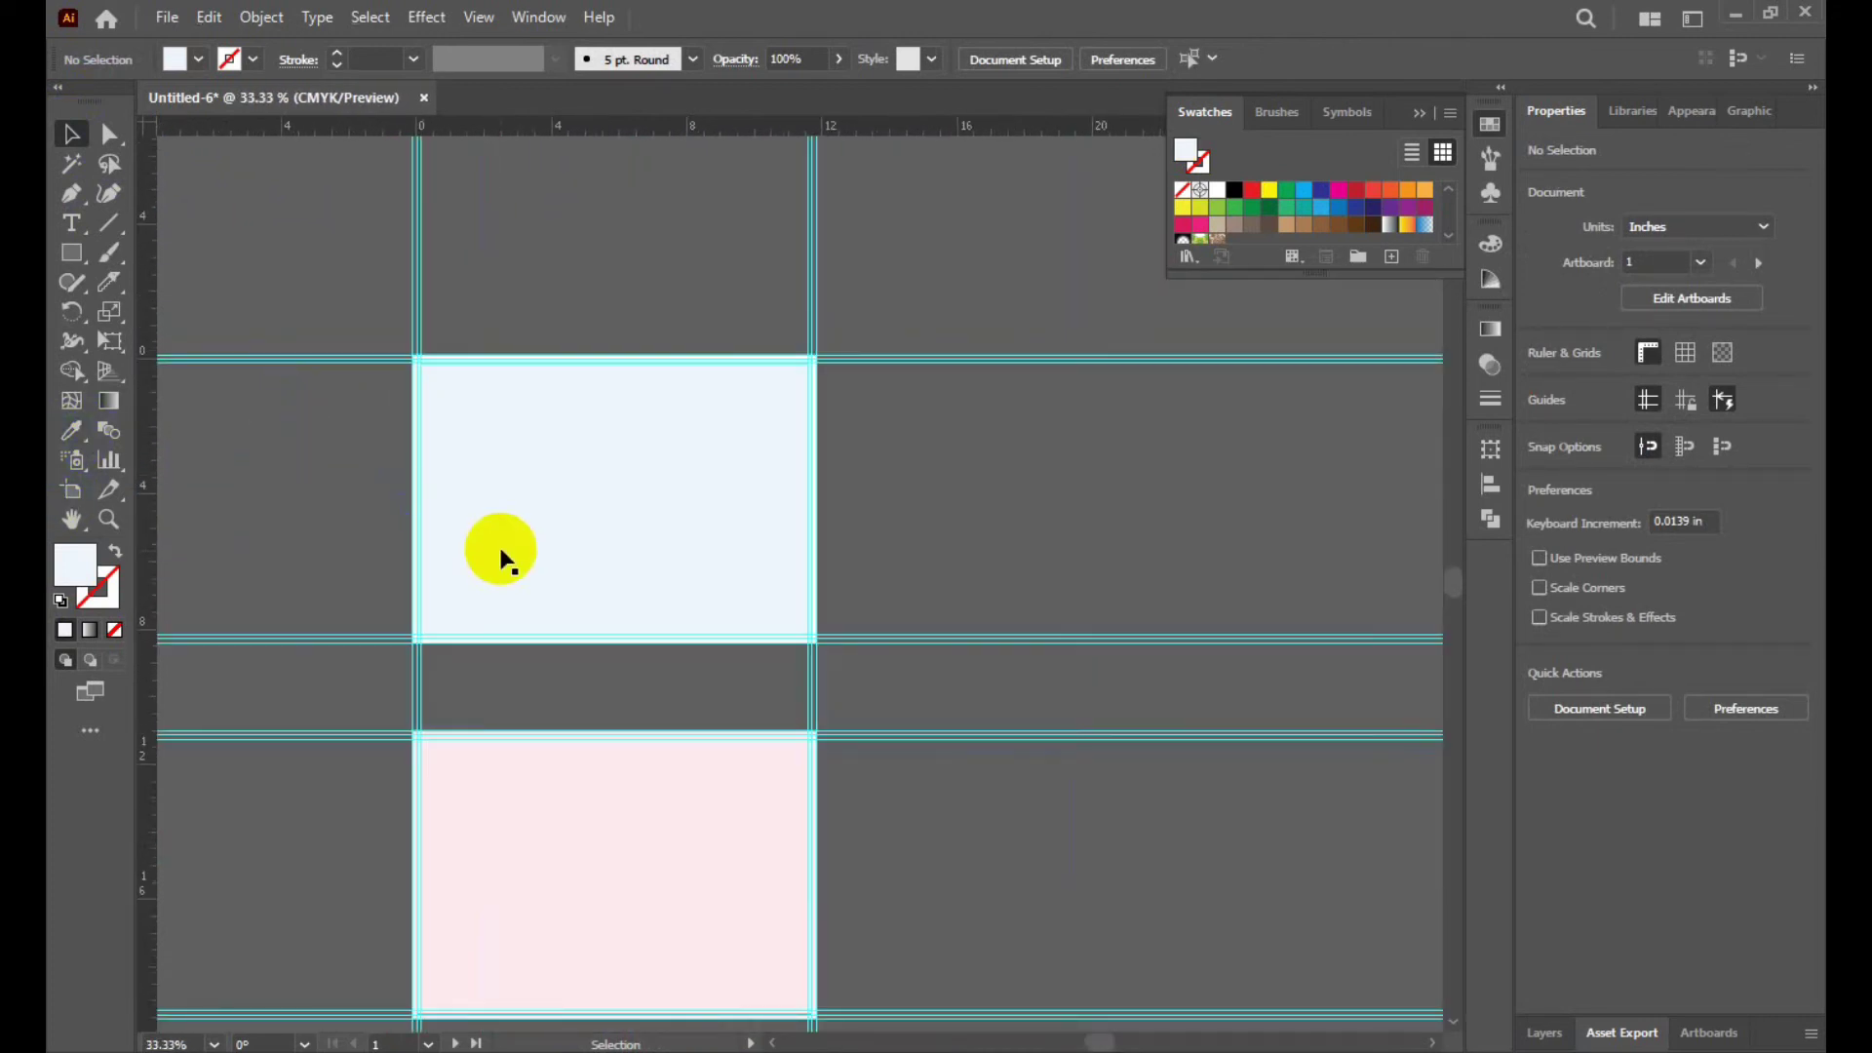
click(1421, 114)
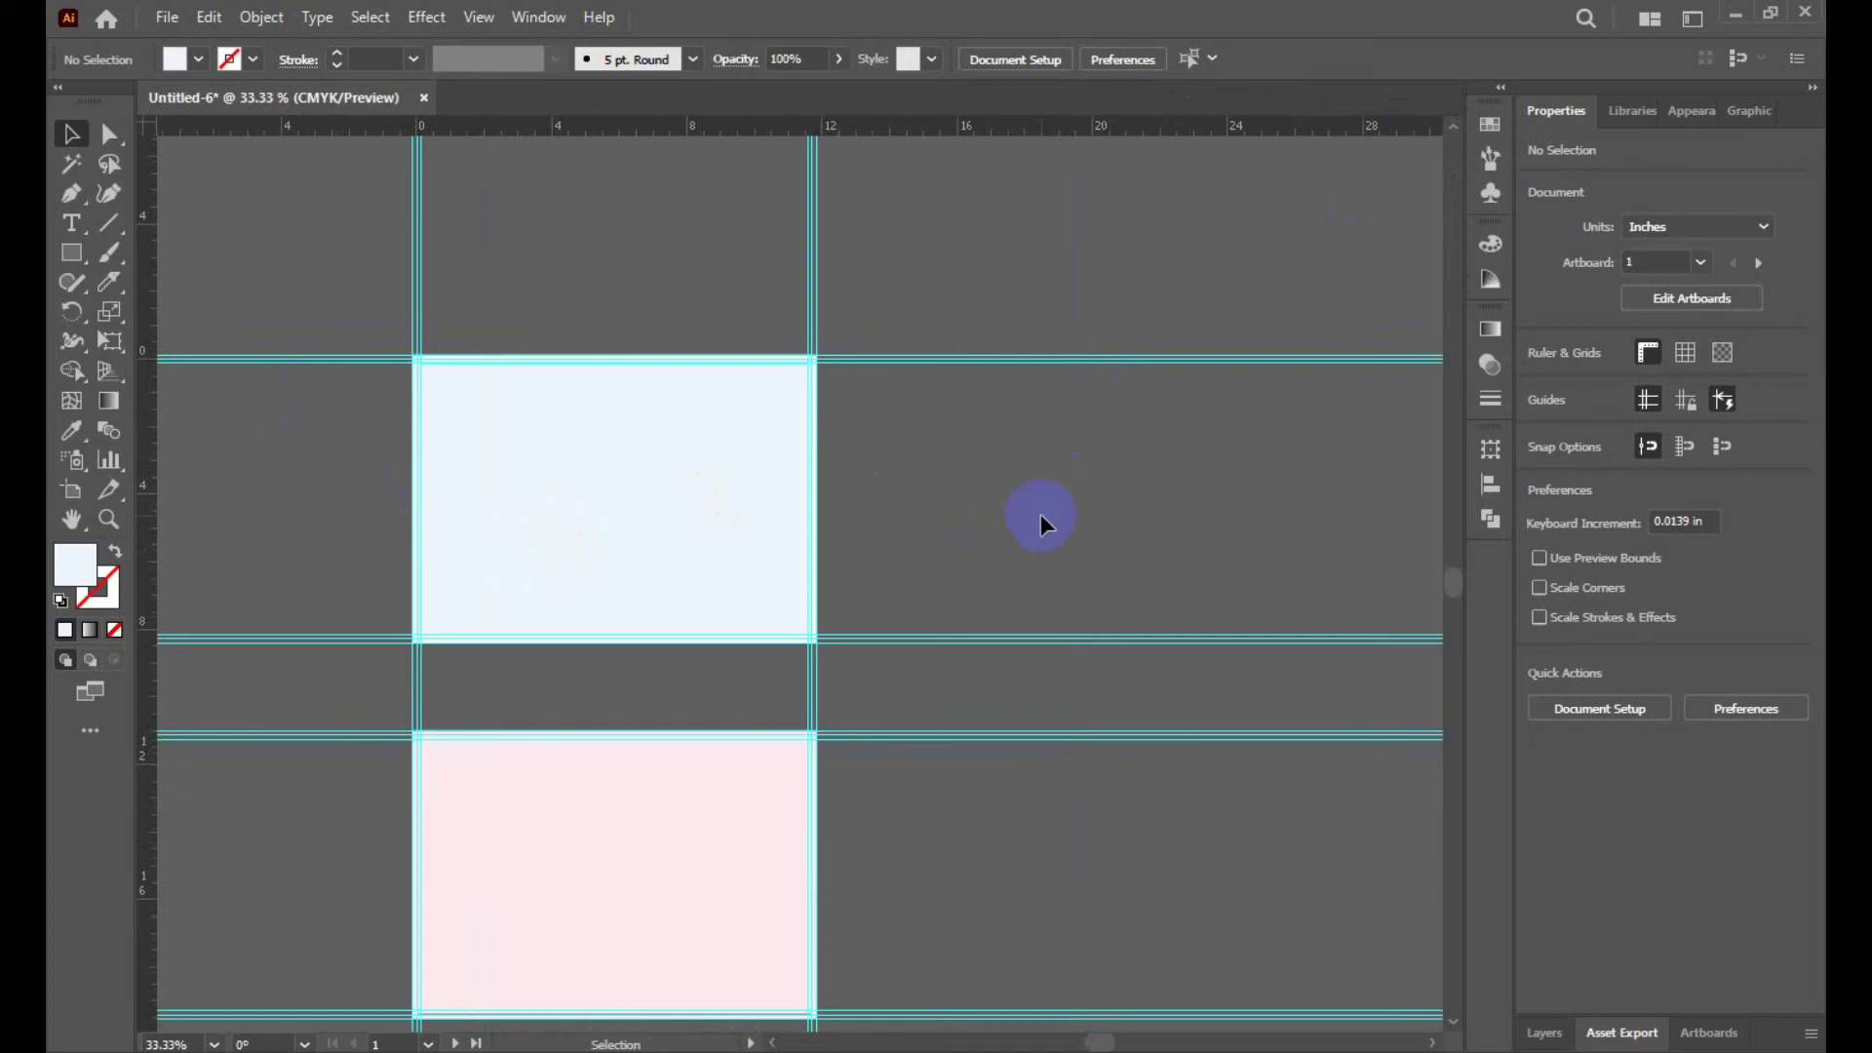
scroll(1039, 517, down, 1)
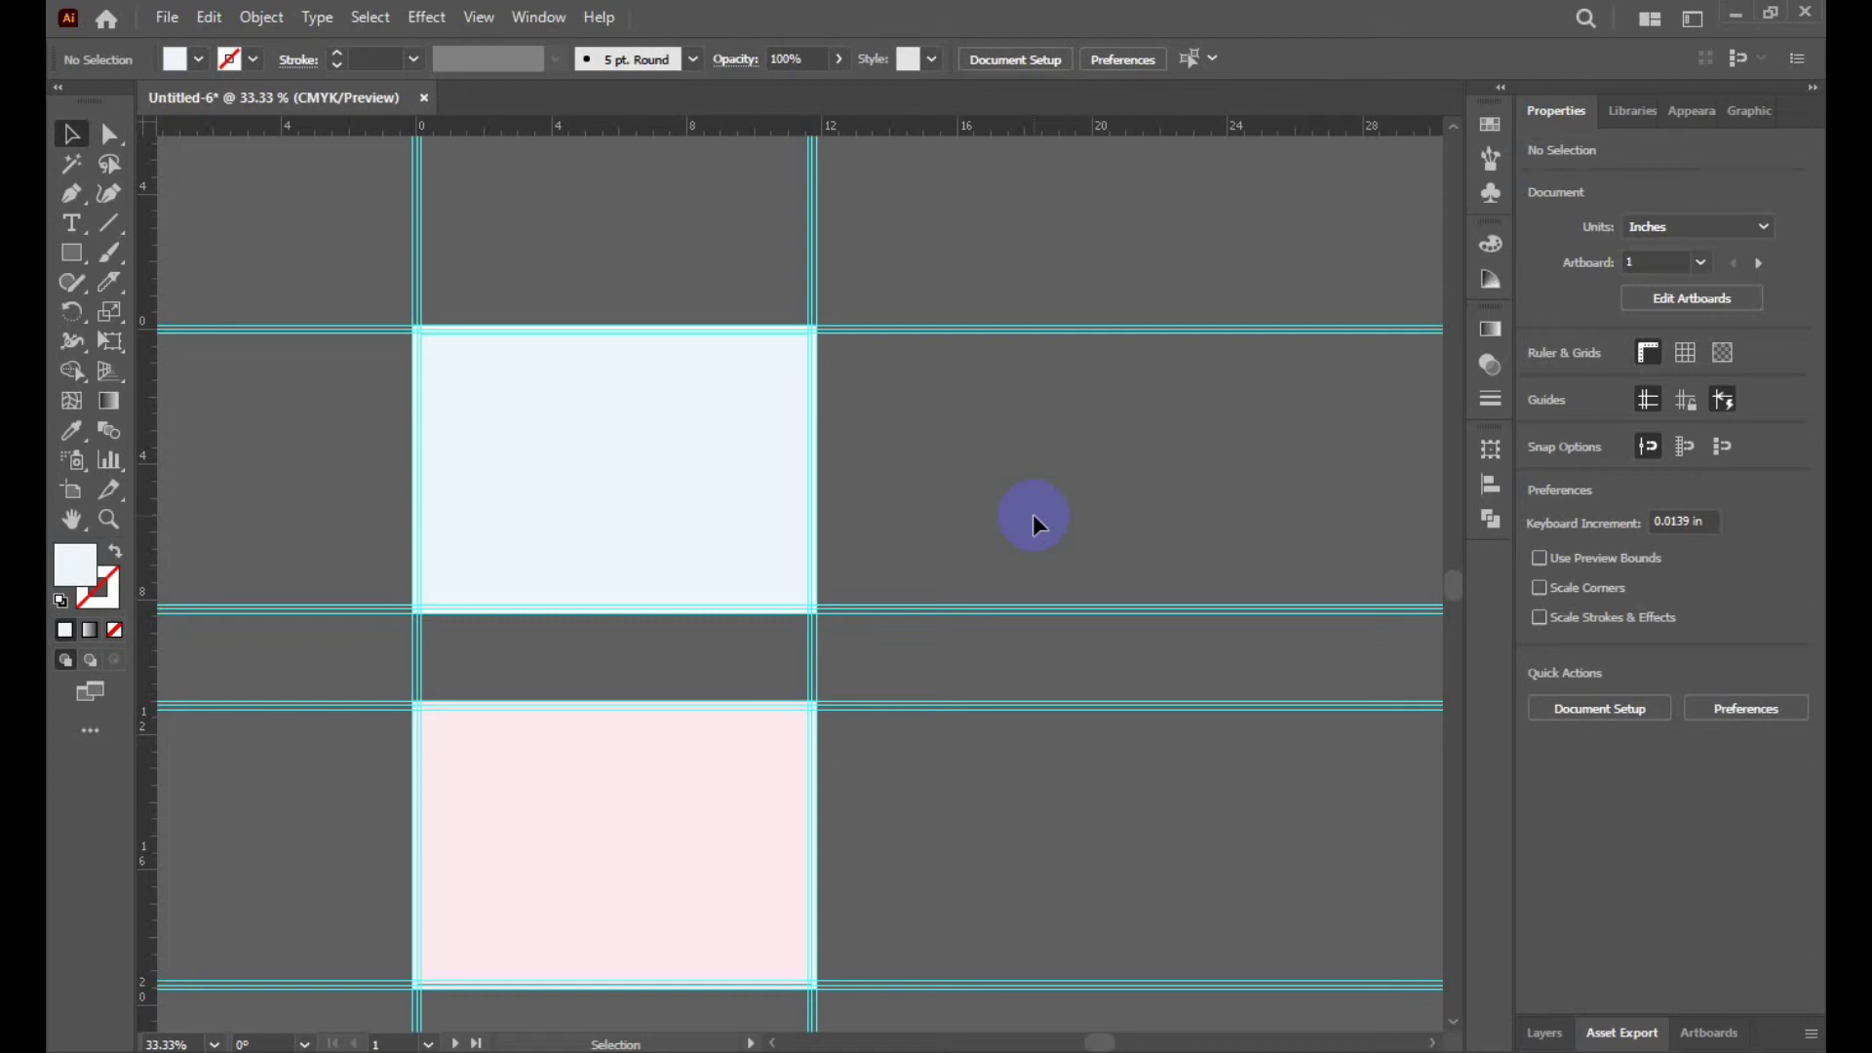
Draw a tall 2.01 × 4.13 in orange-filled rectangle near the upper left of the light-blue artboard.
click(74, 252)
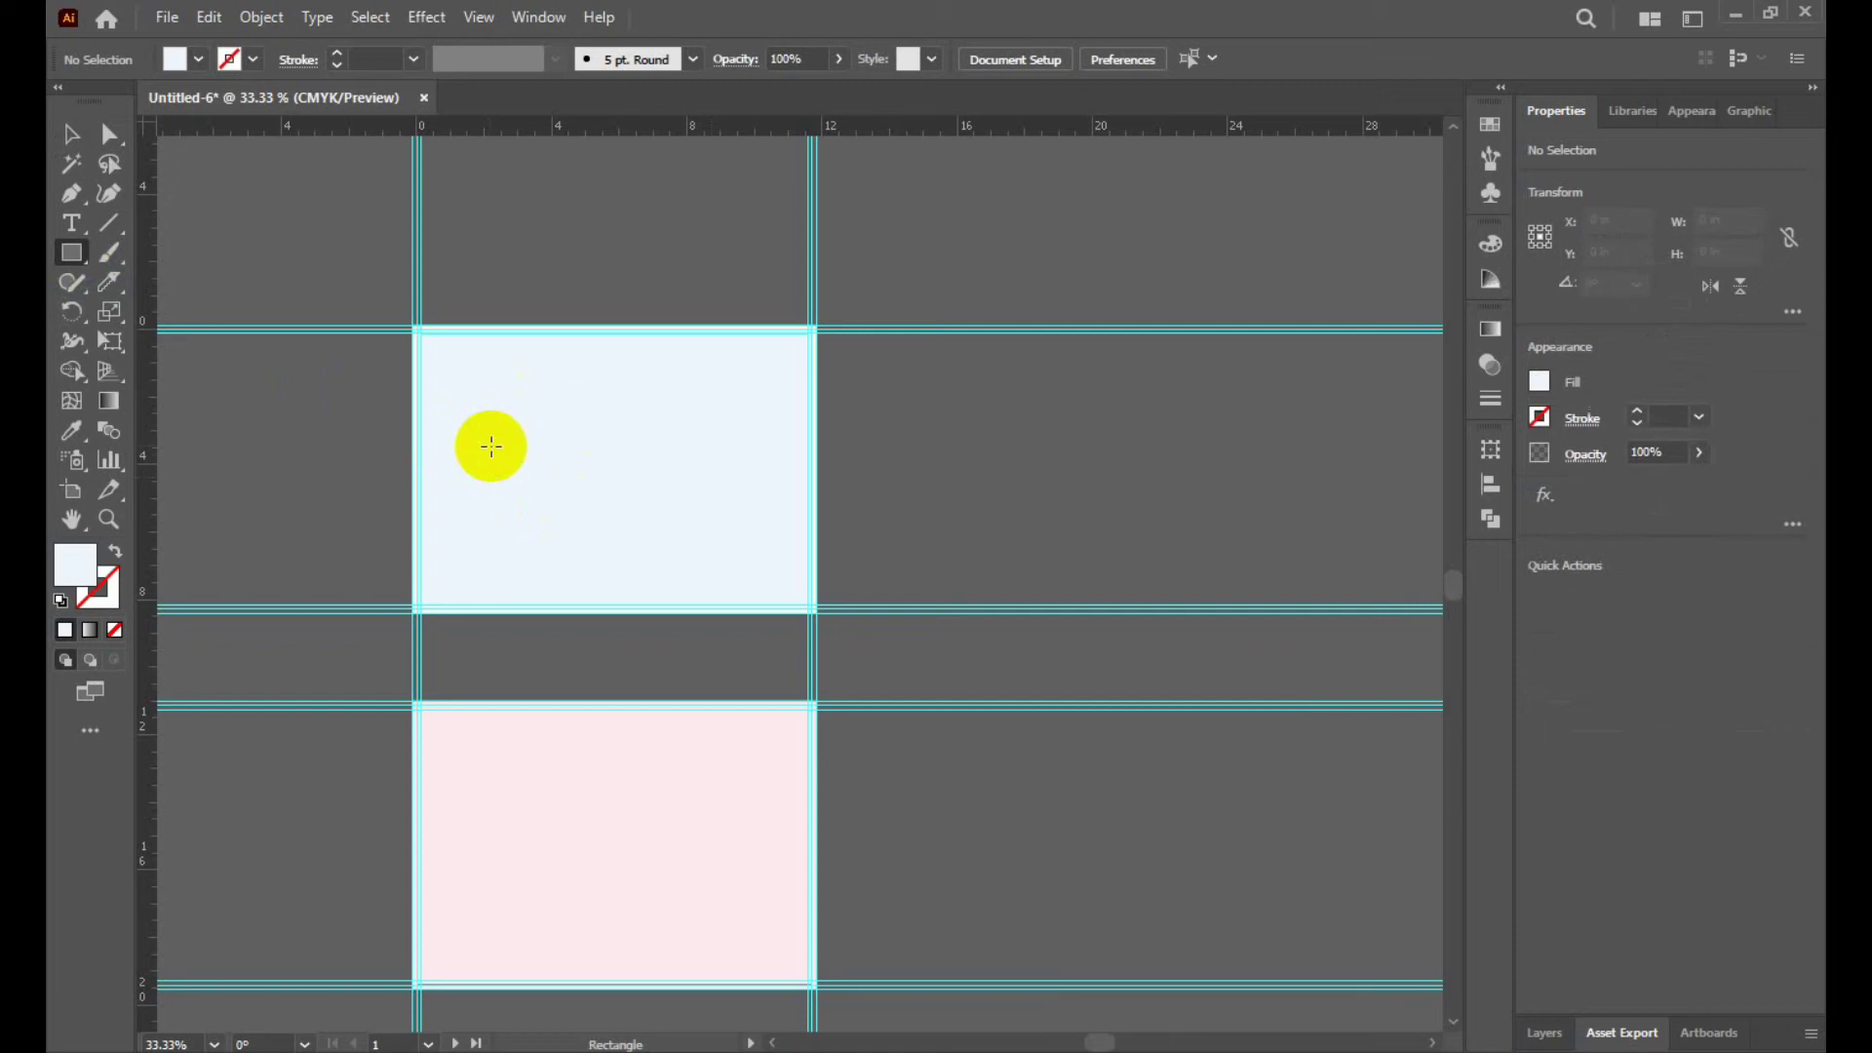
drag(447, 395, 516, 534)
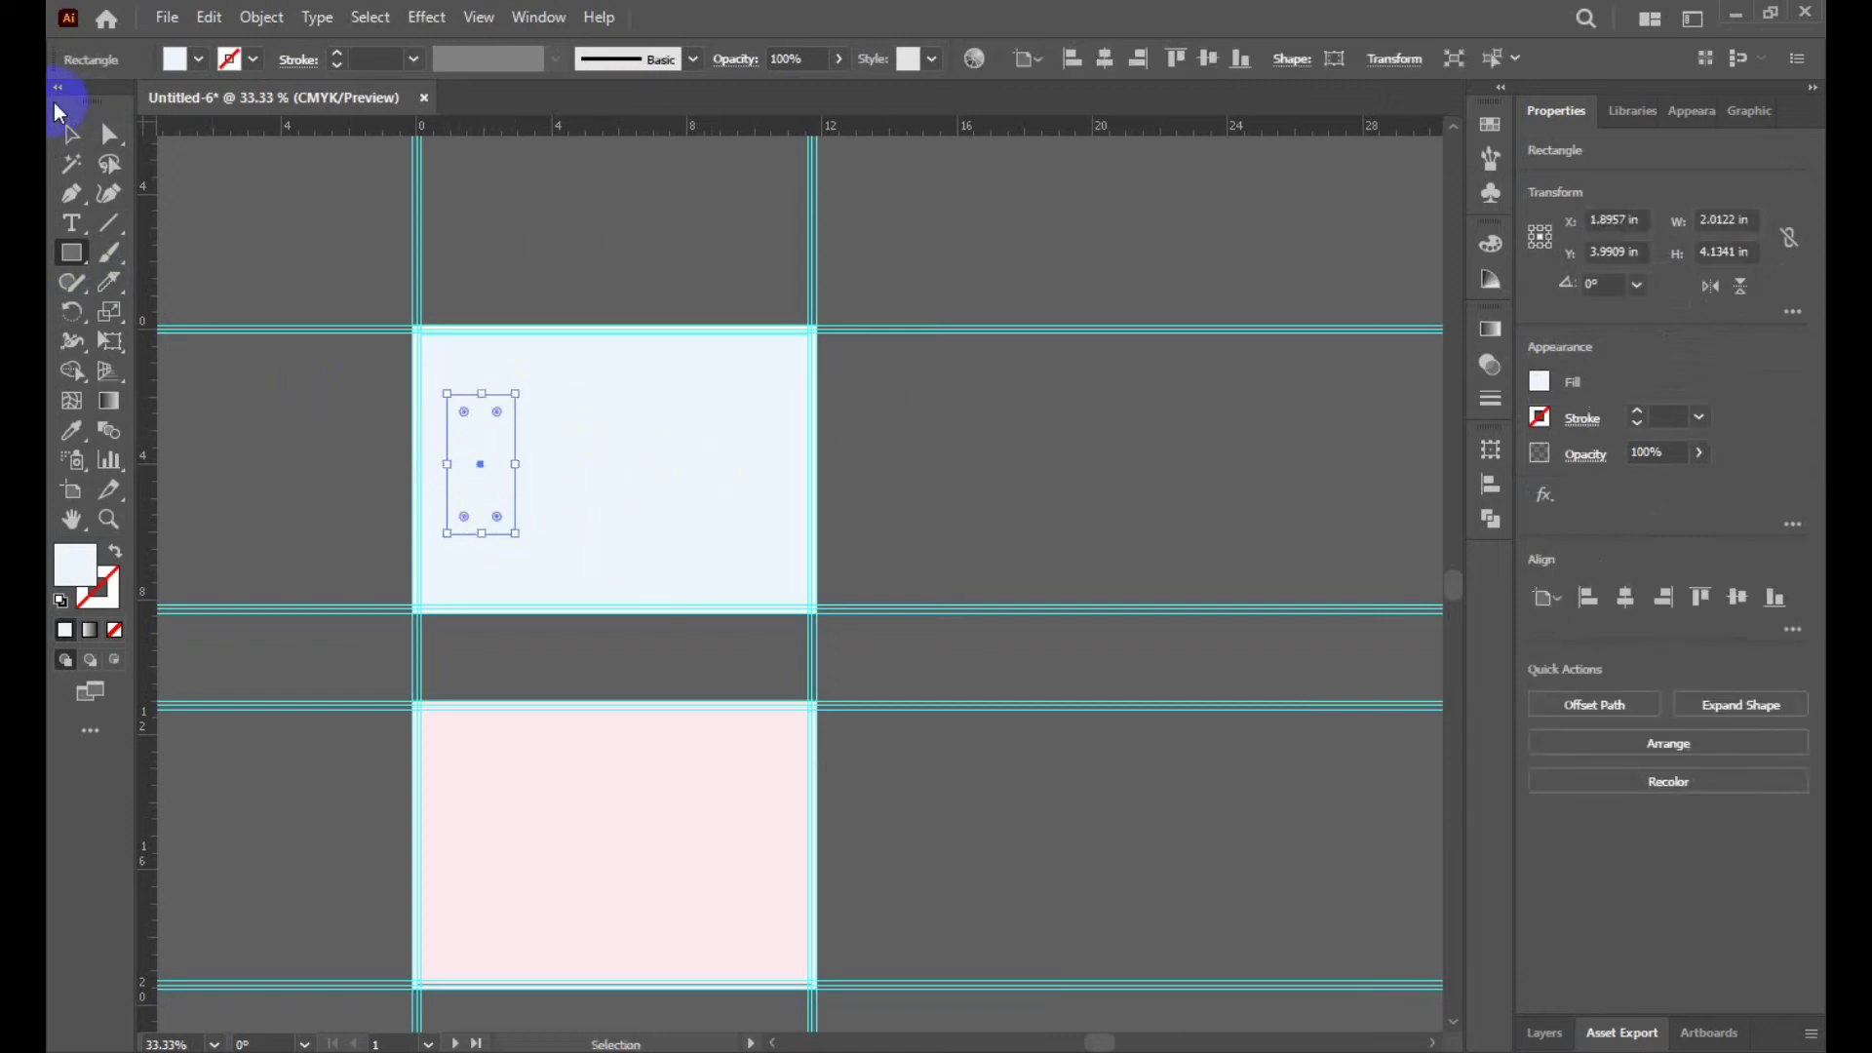
click(197, 58)
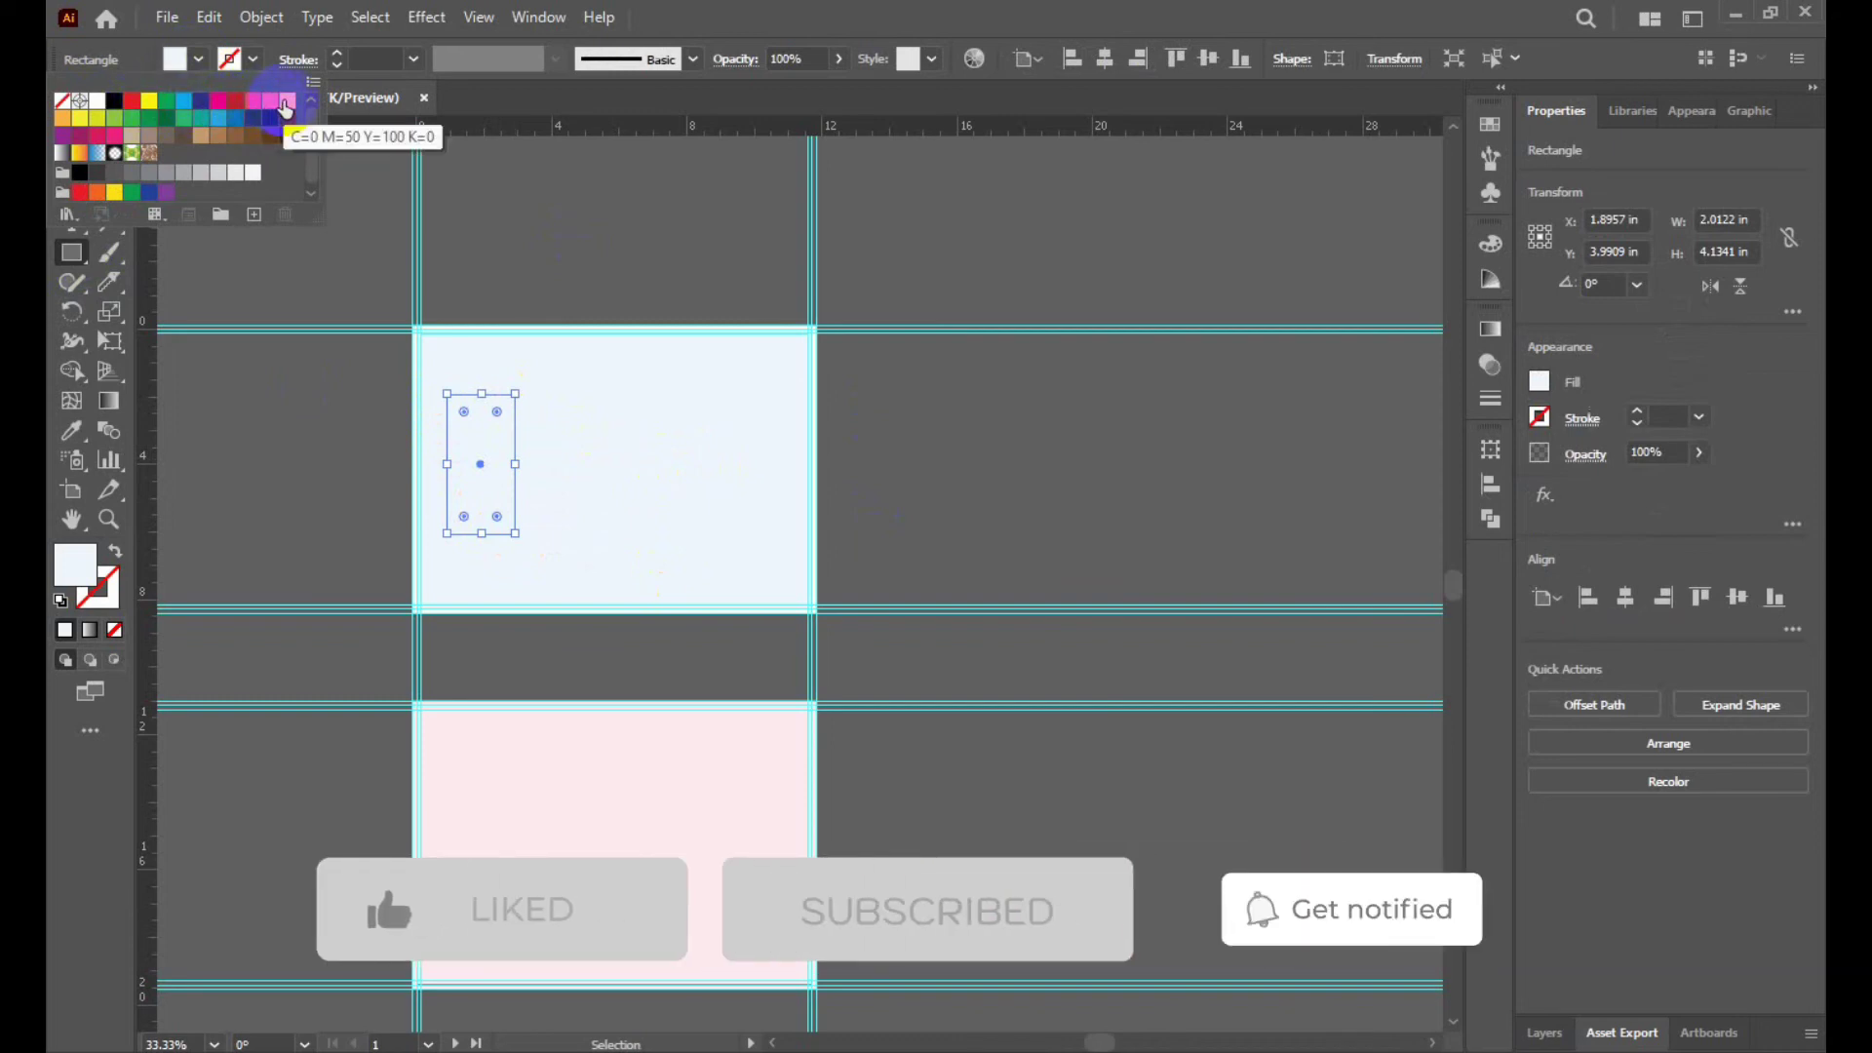
click(273, 110)
click(990, 444)
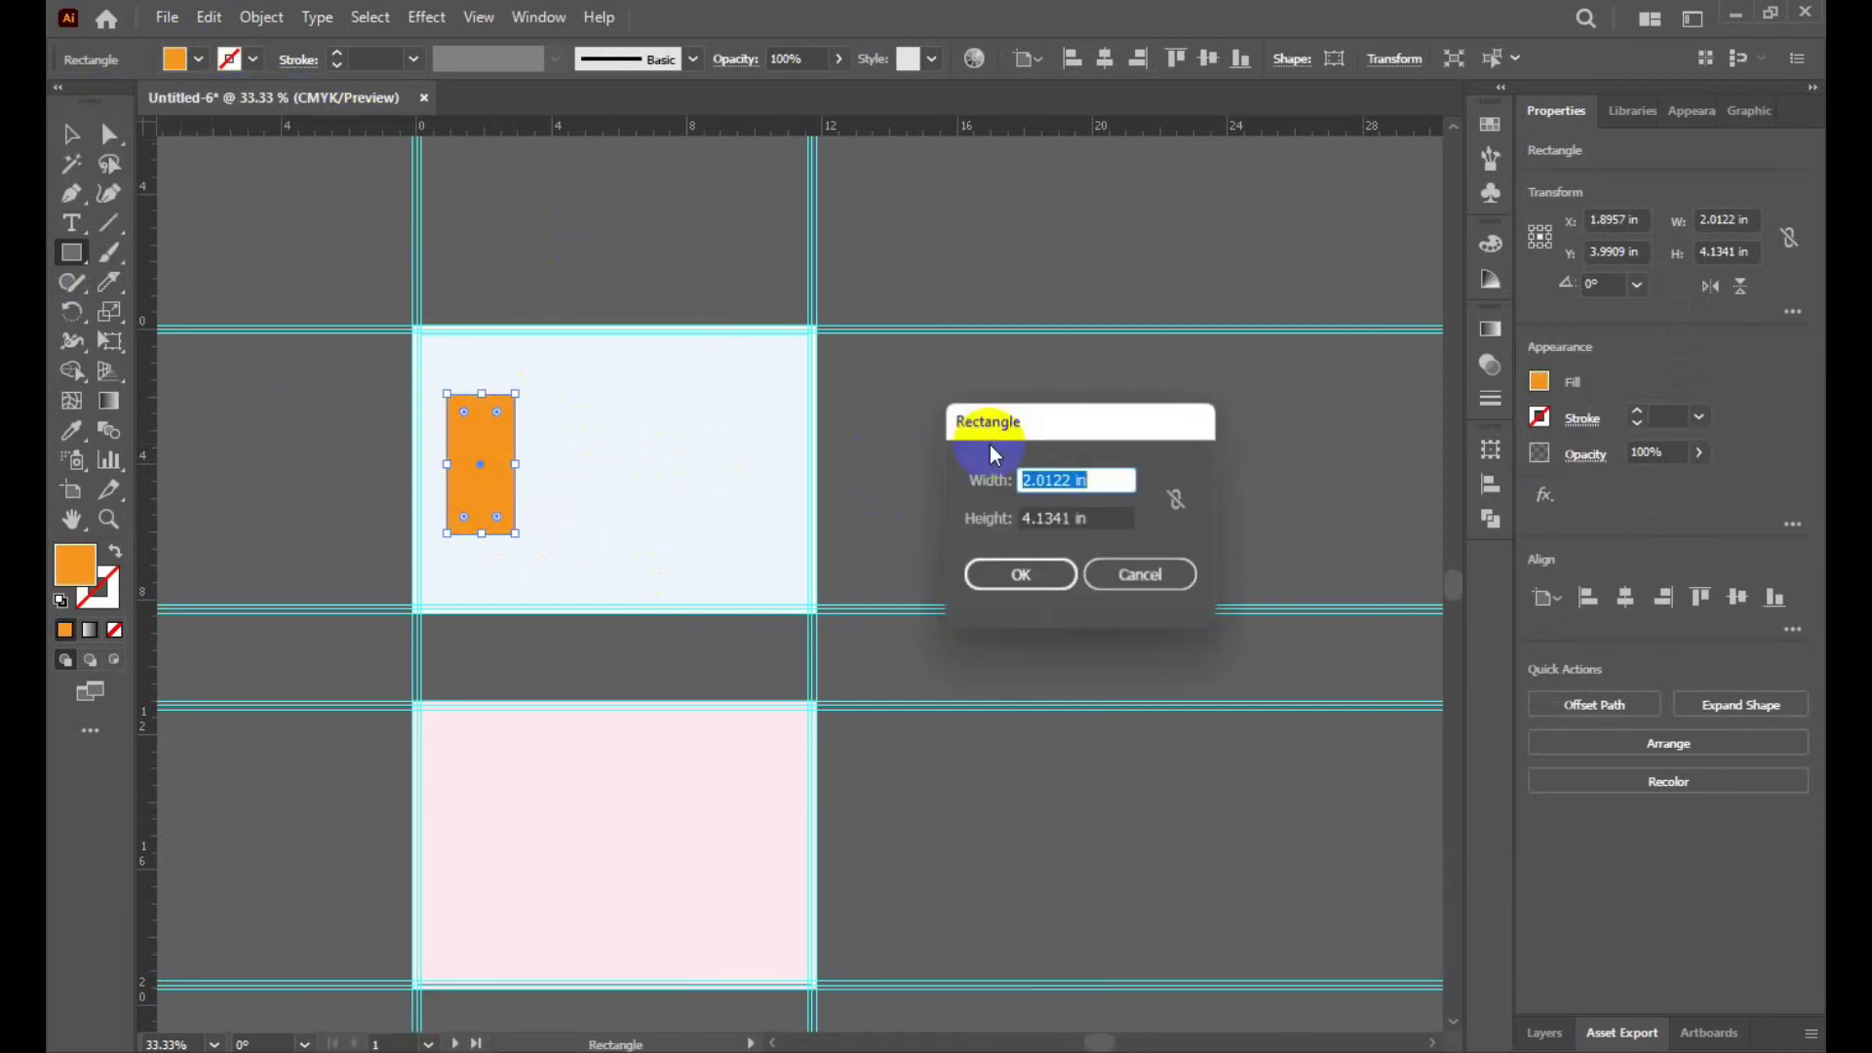
click(1137, 572)
click(71, 143)
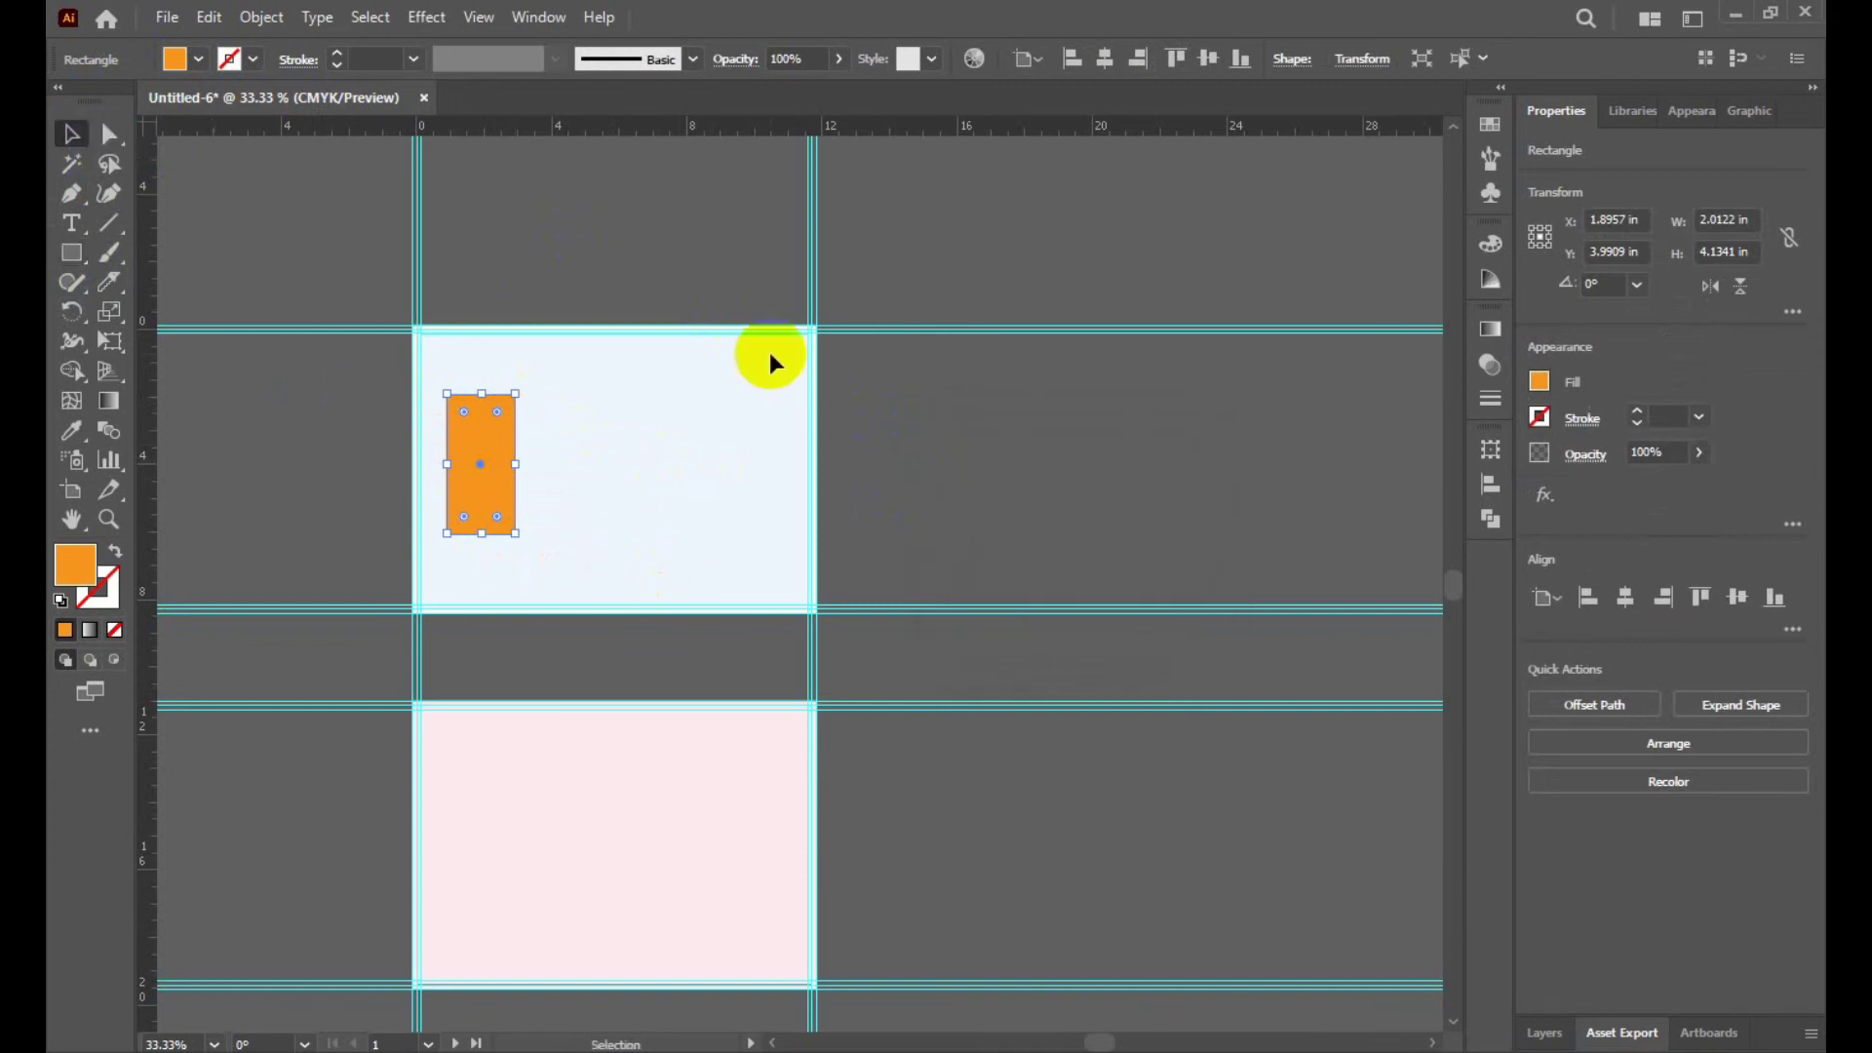
click(1014, 475)
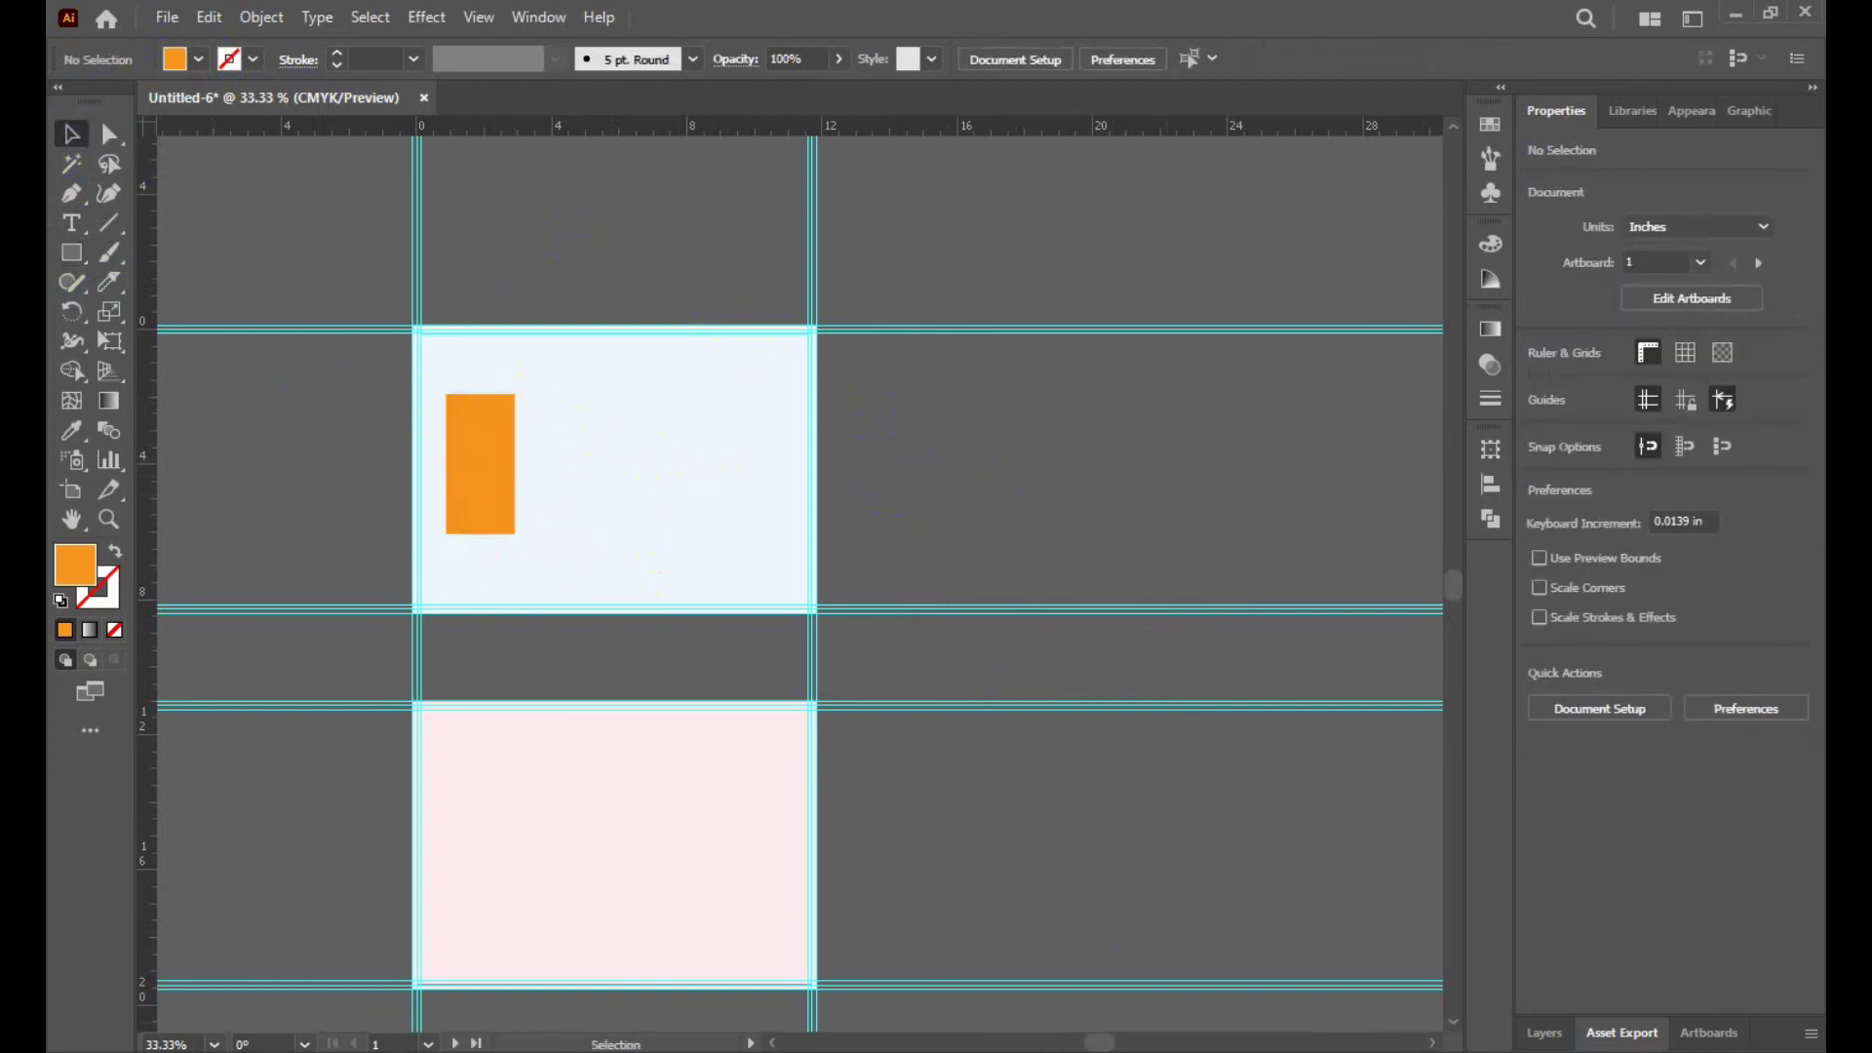
key(alt+Tab)
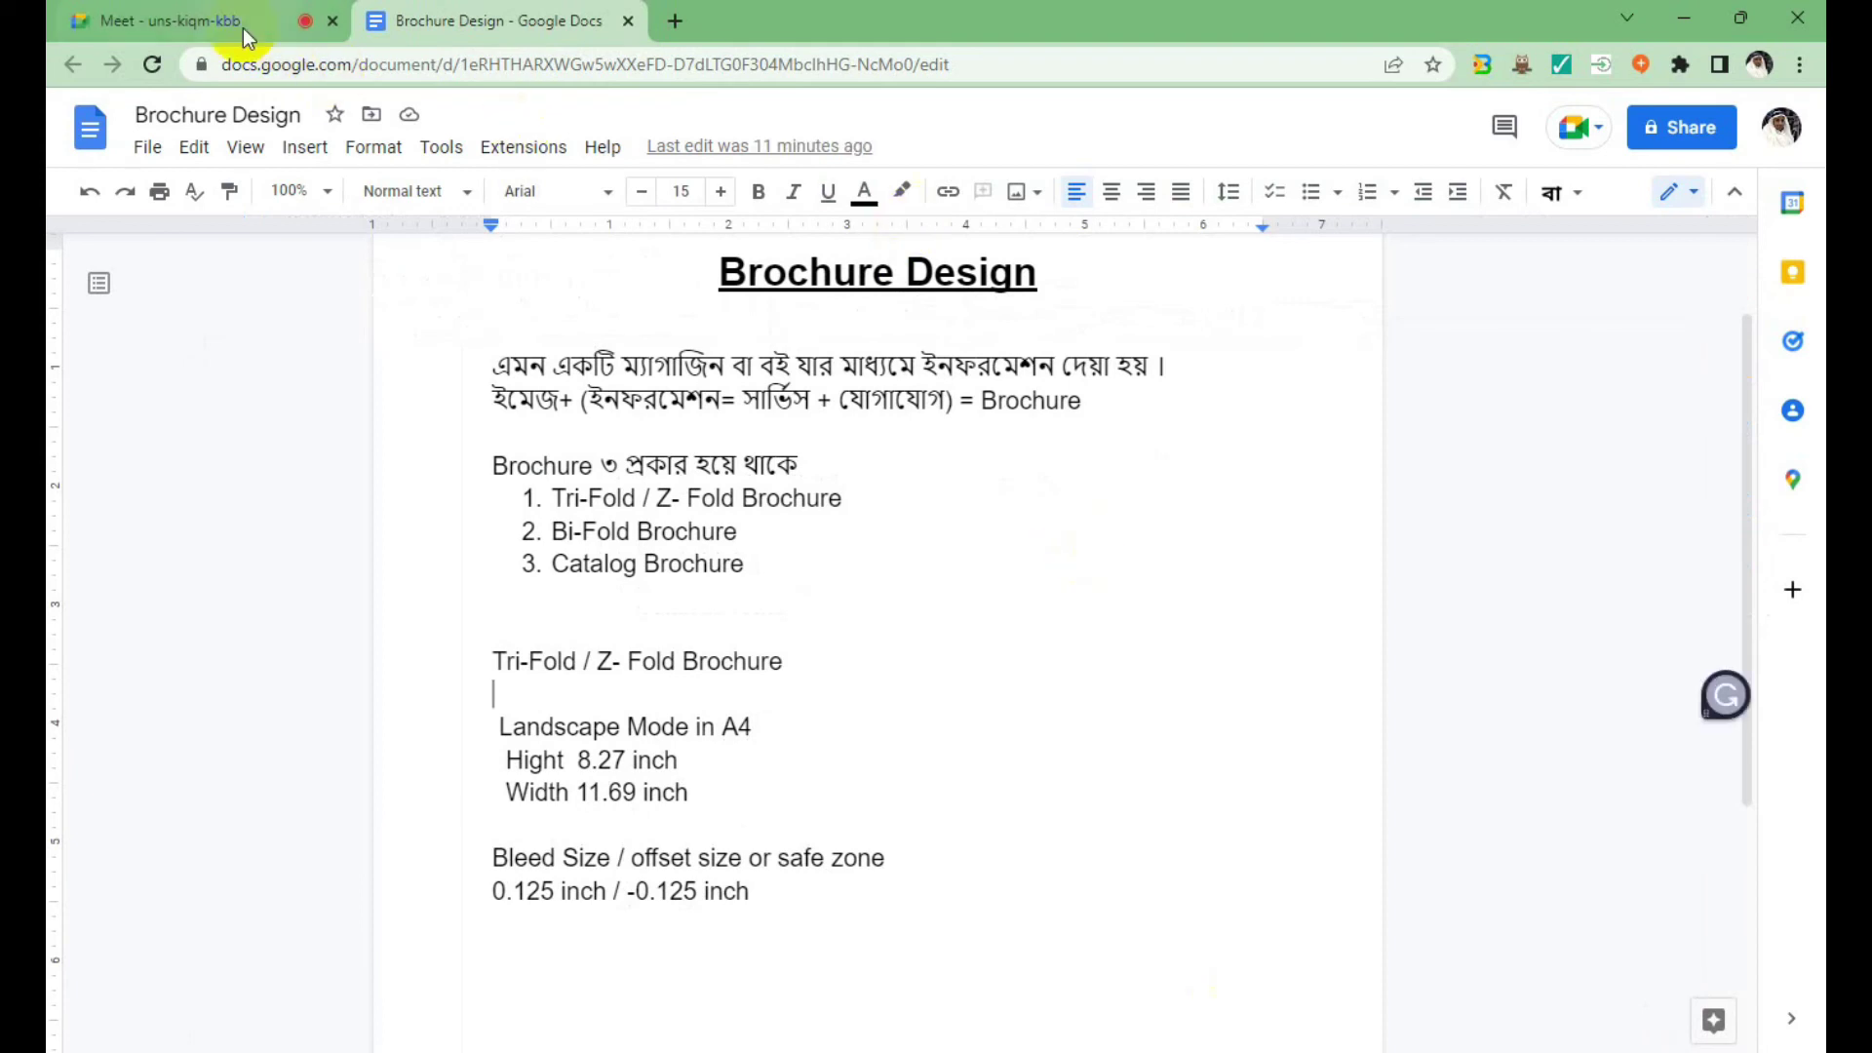
In the Google Meet tab, mute the talking participant for everyone, then minimise Chrome.
click(208, 24)
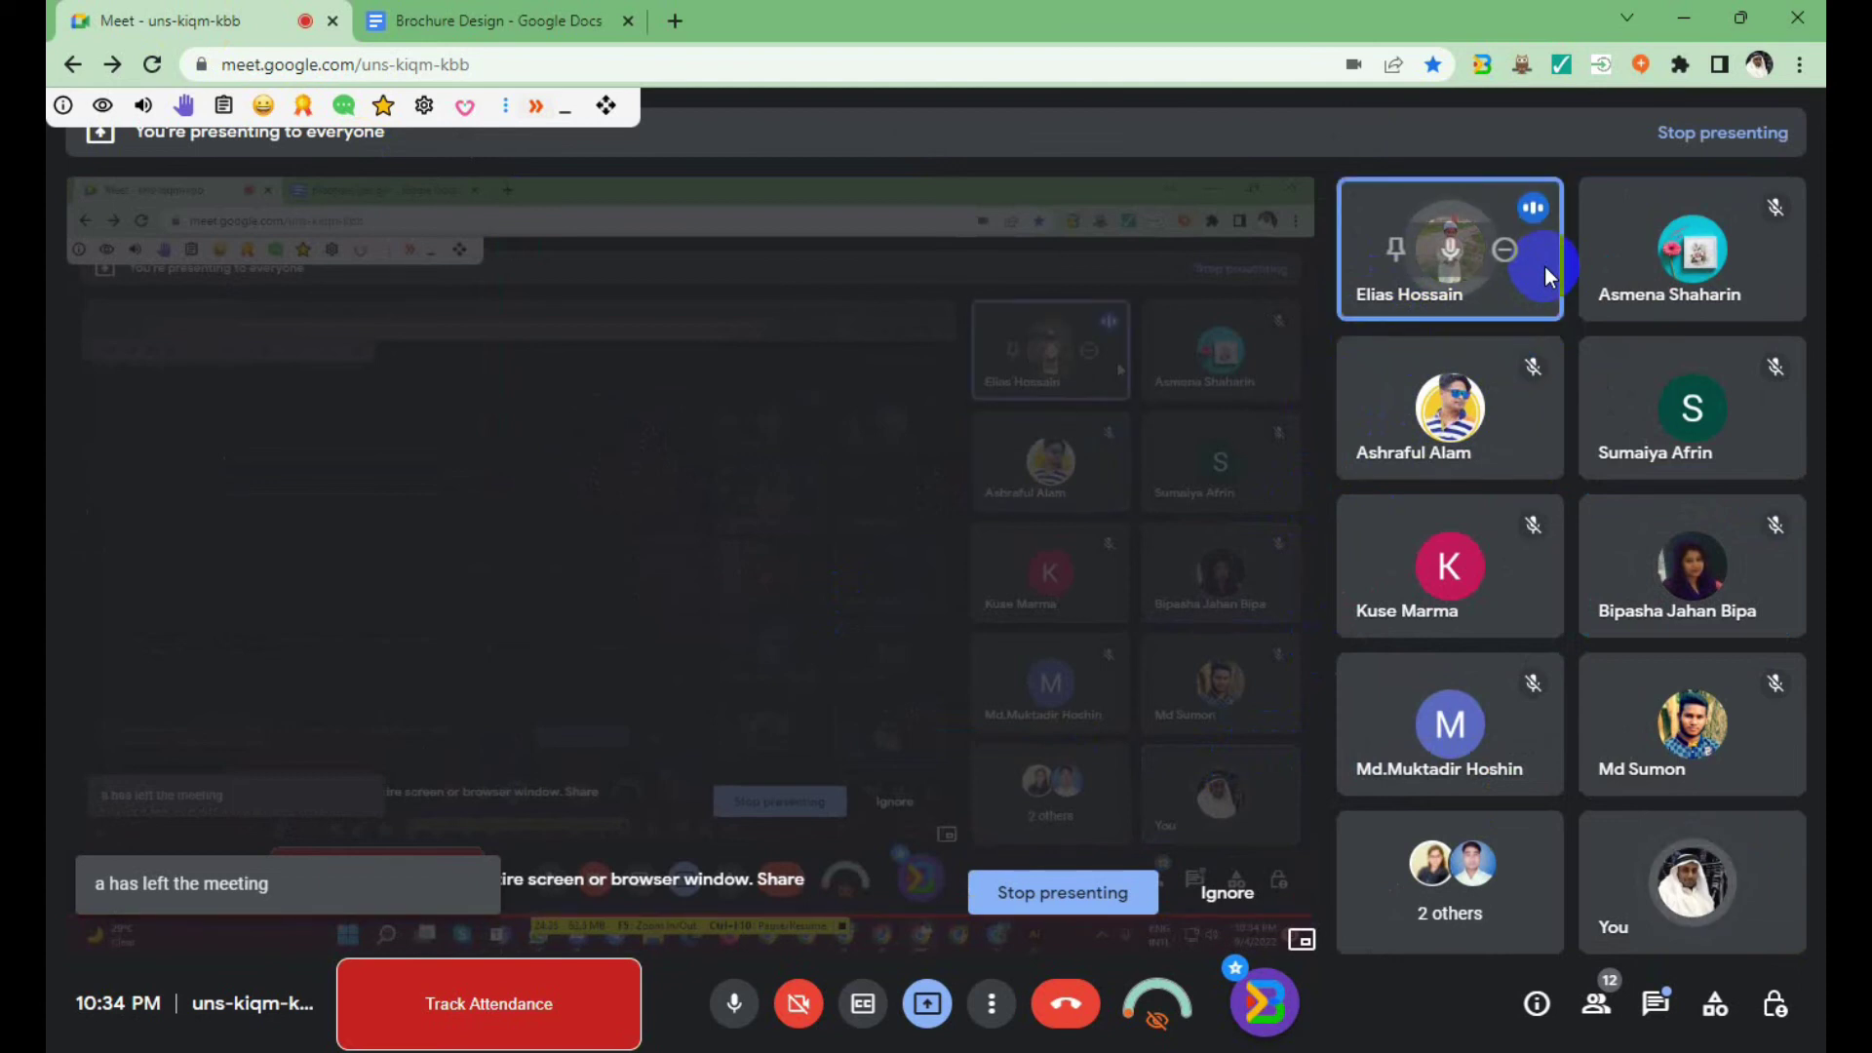
click(1451, 251)
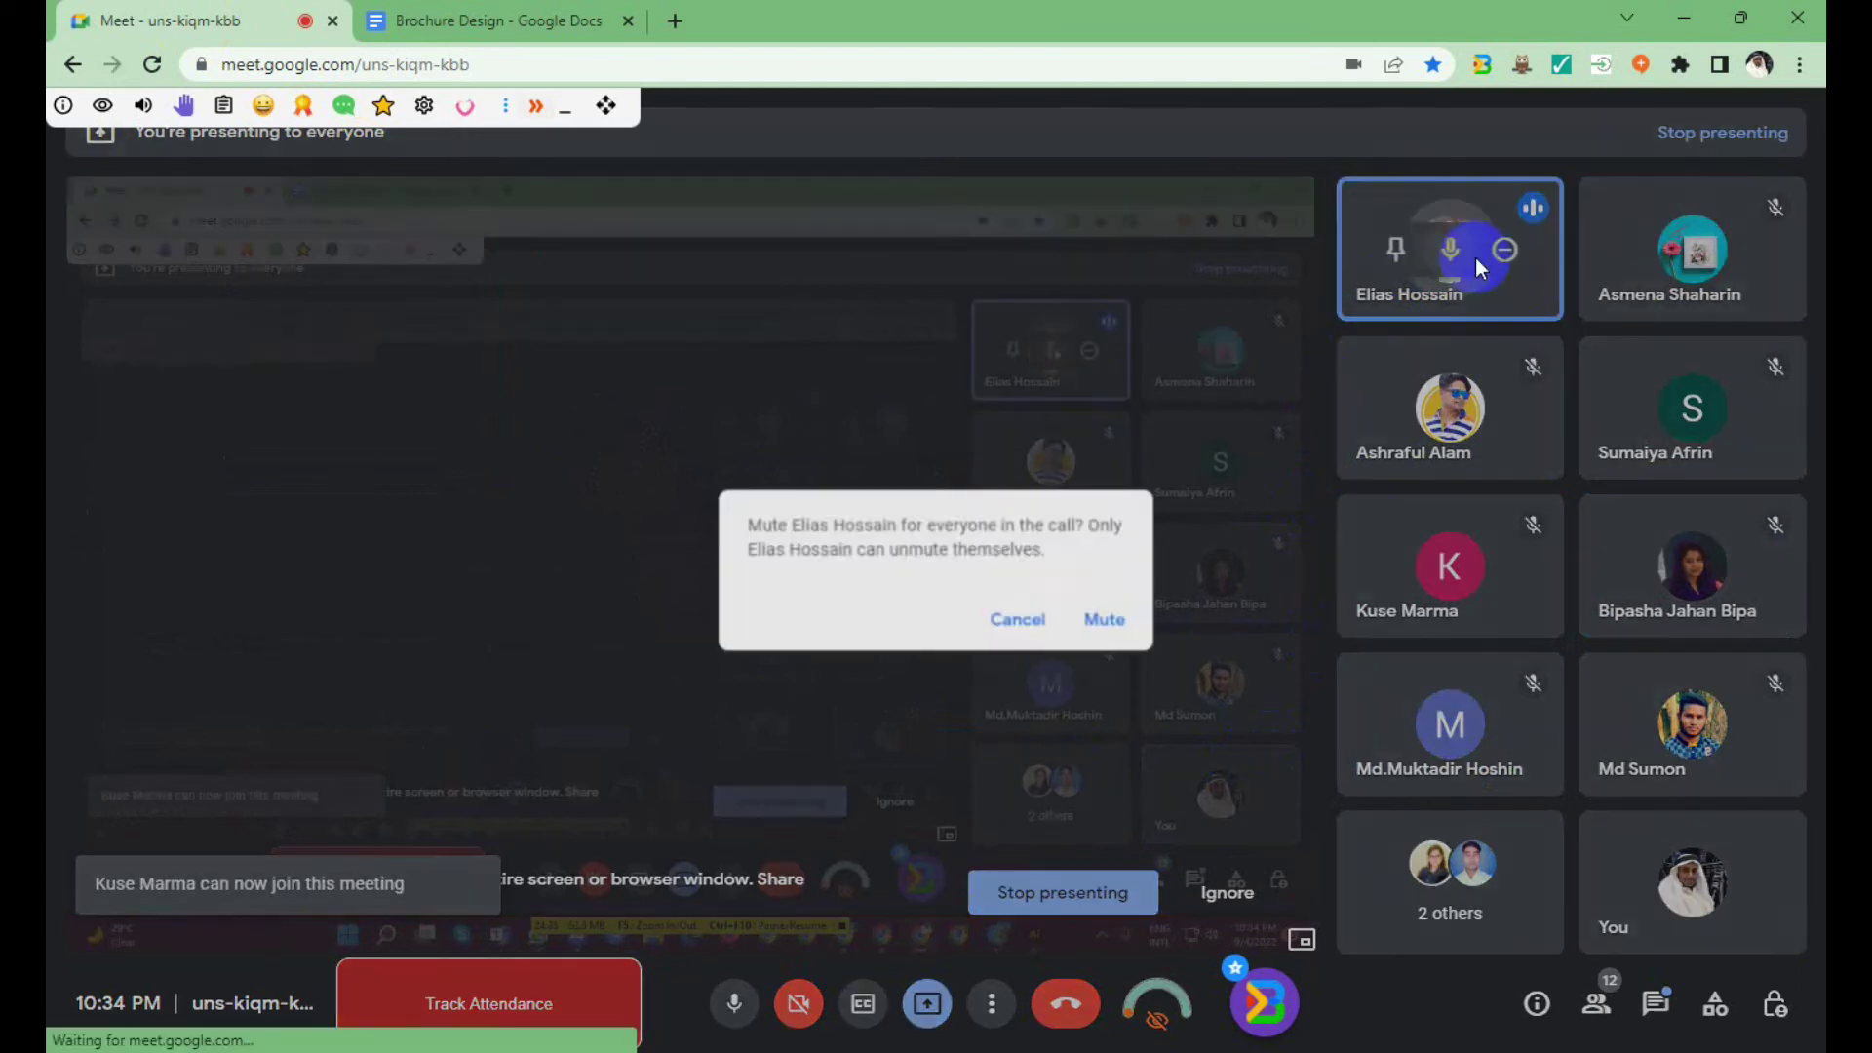
click(1112, 616)
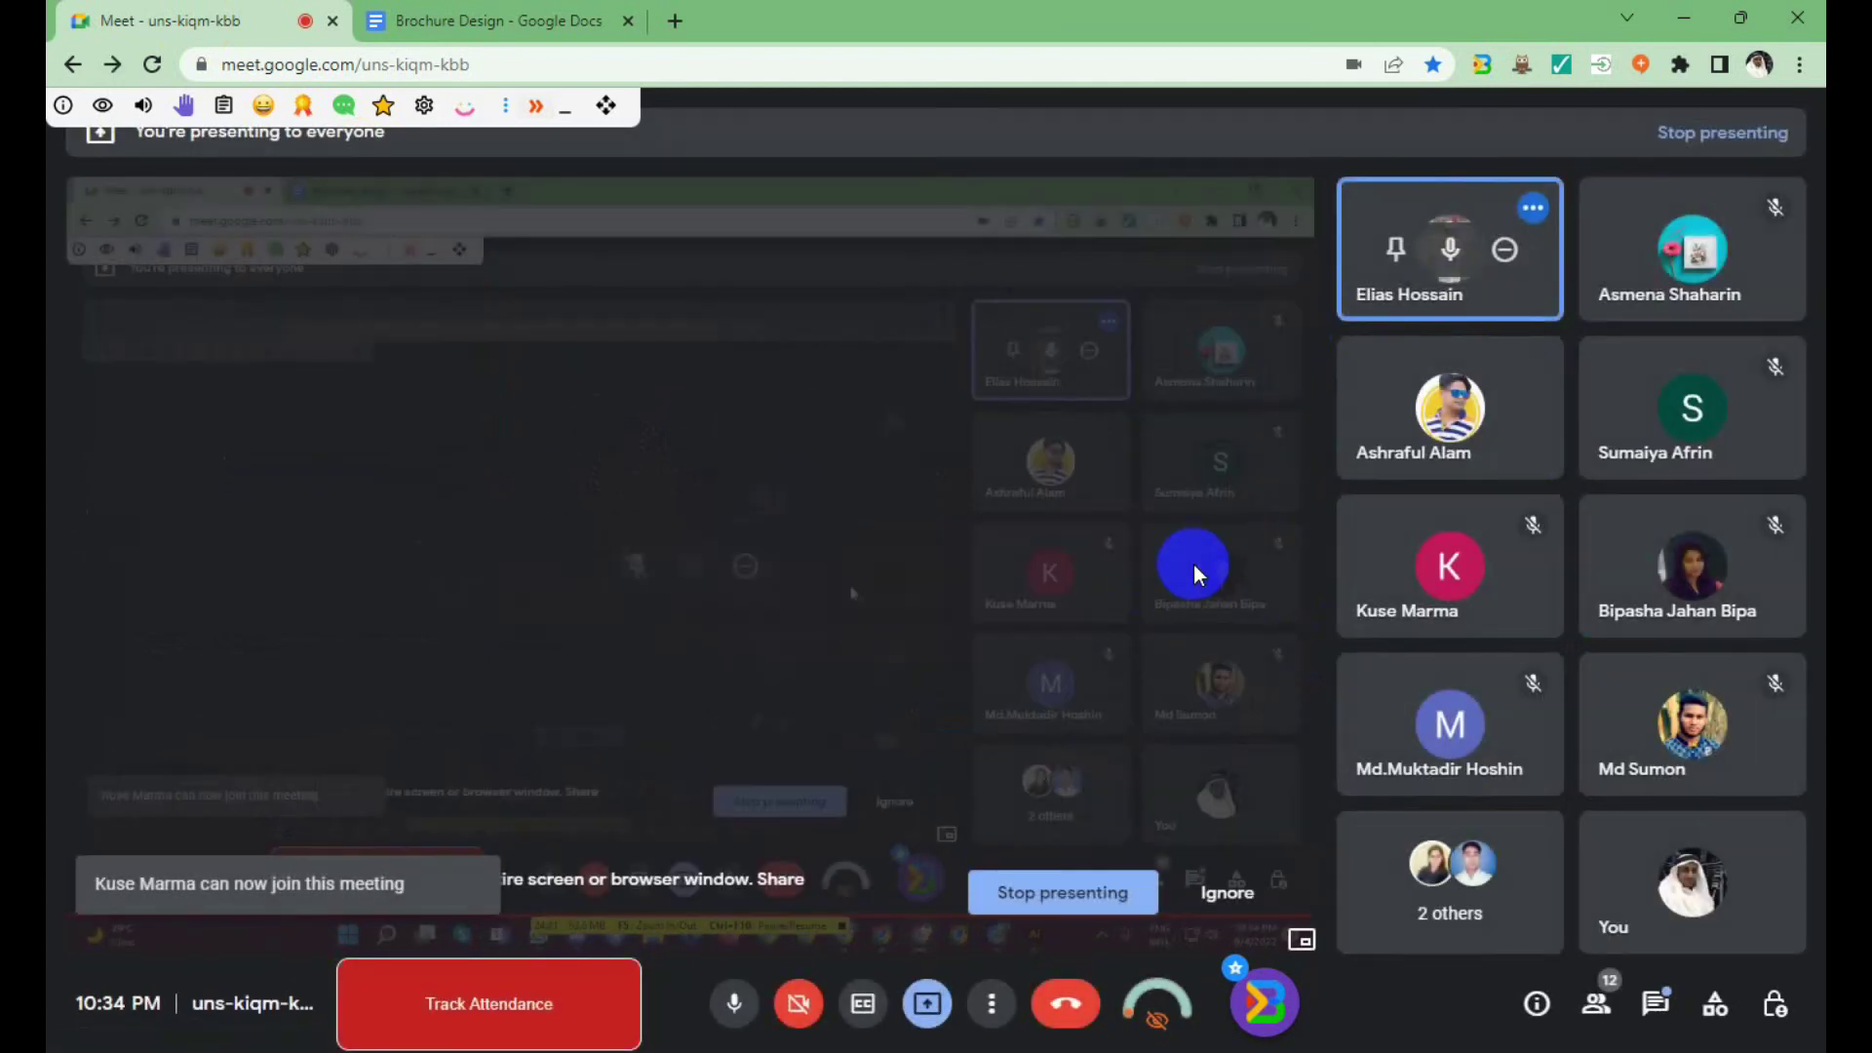
click(1697, 29)
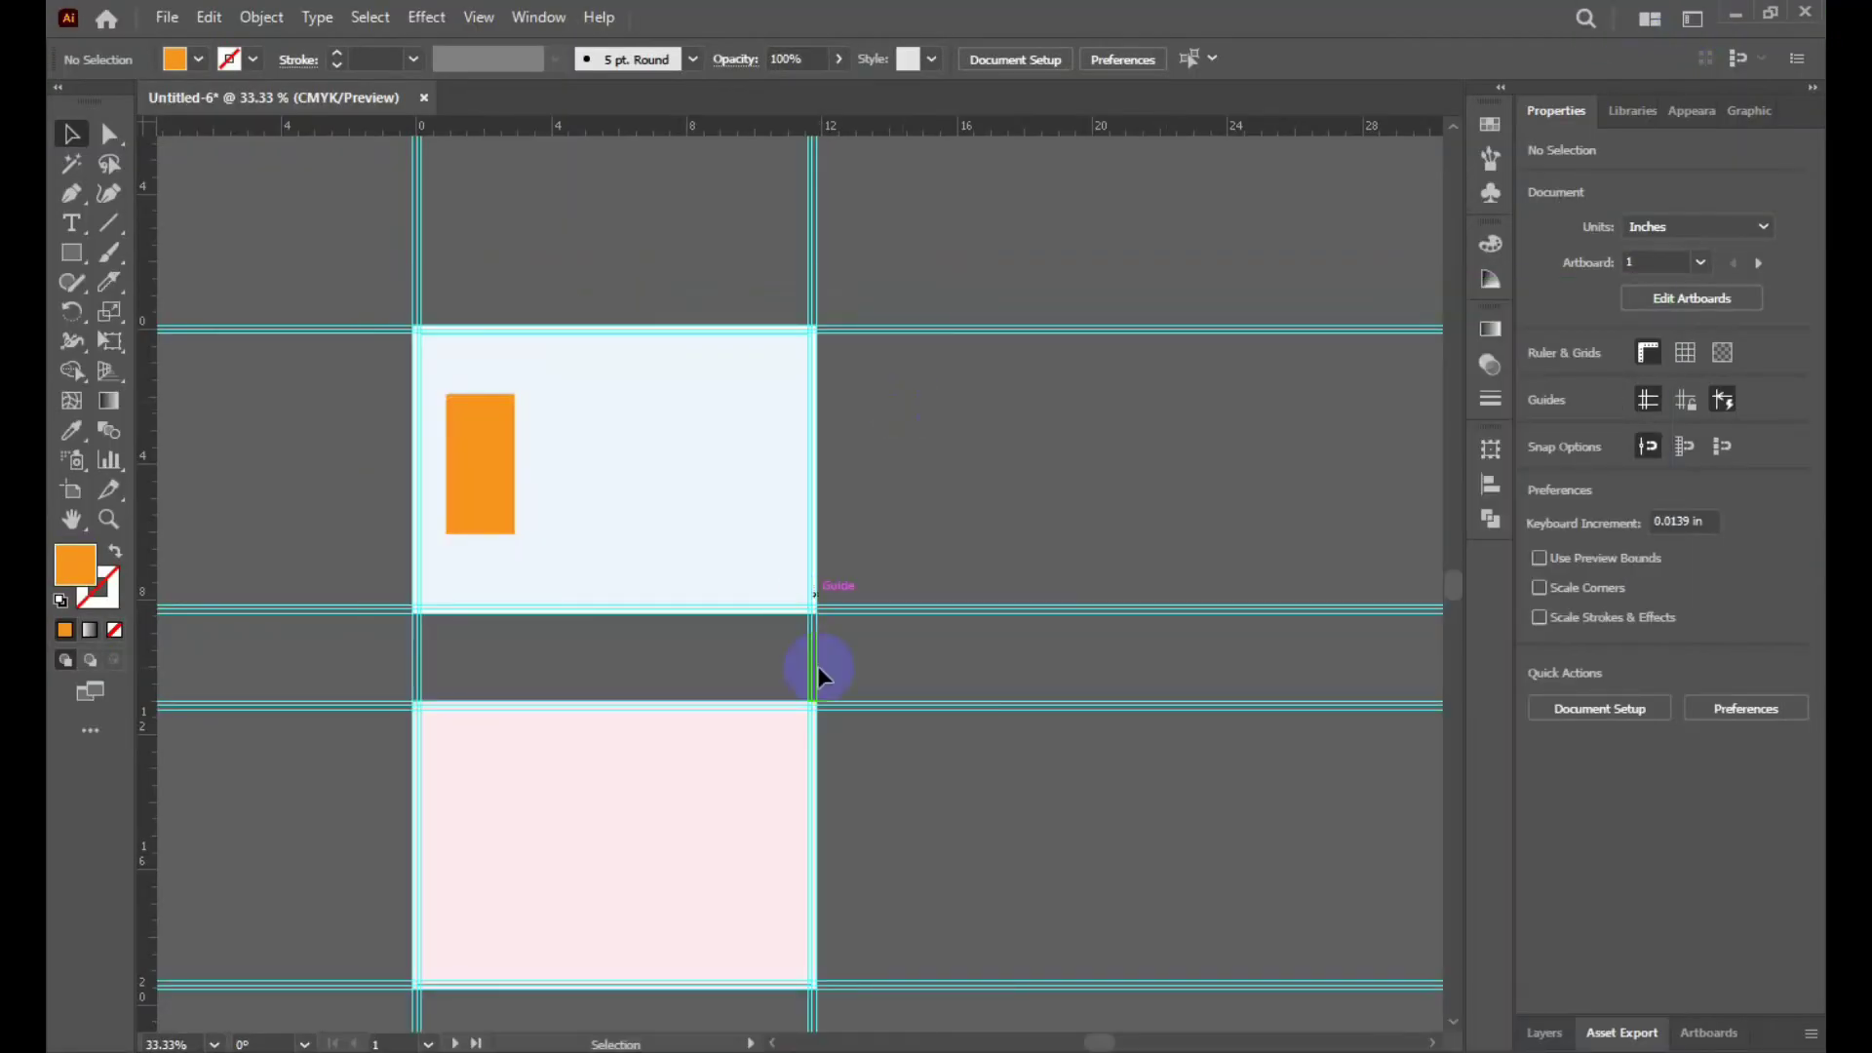
Duplicate the orange rectangle to the right, making three side-by-side strips.
click(513, 495)
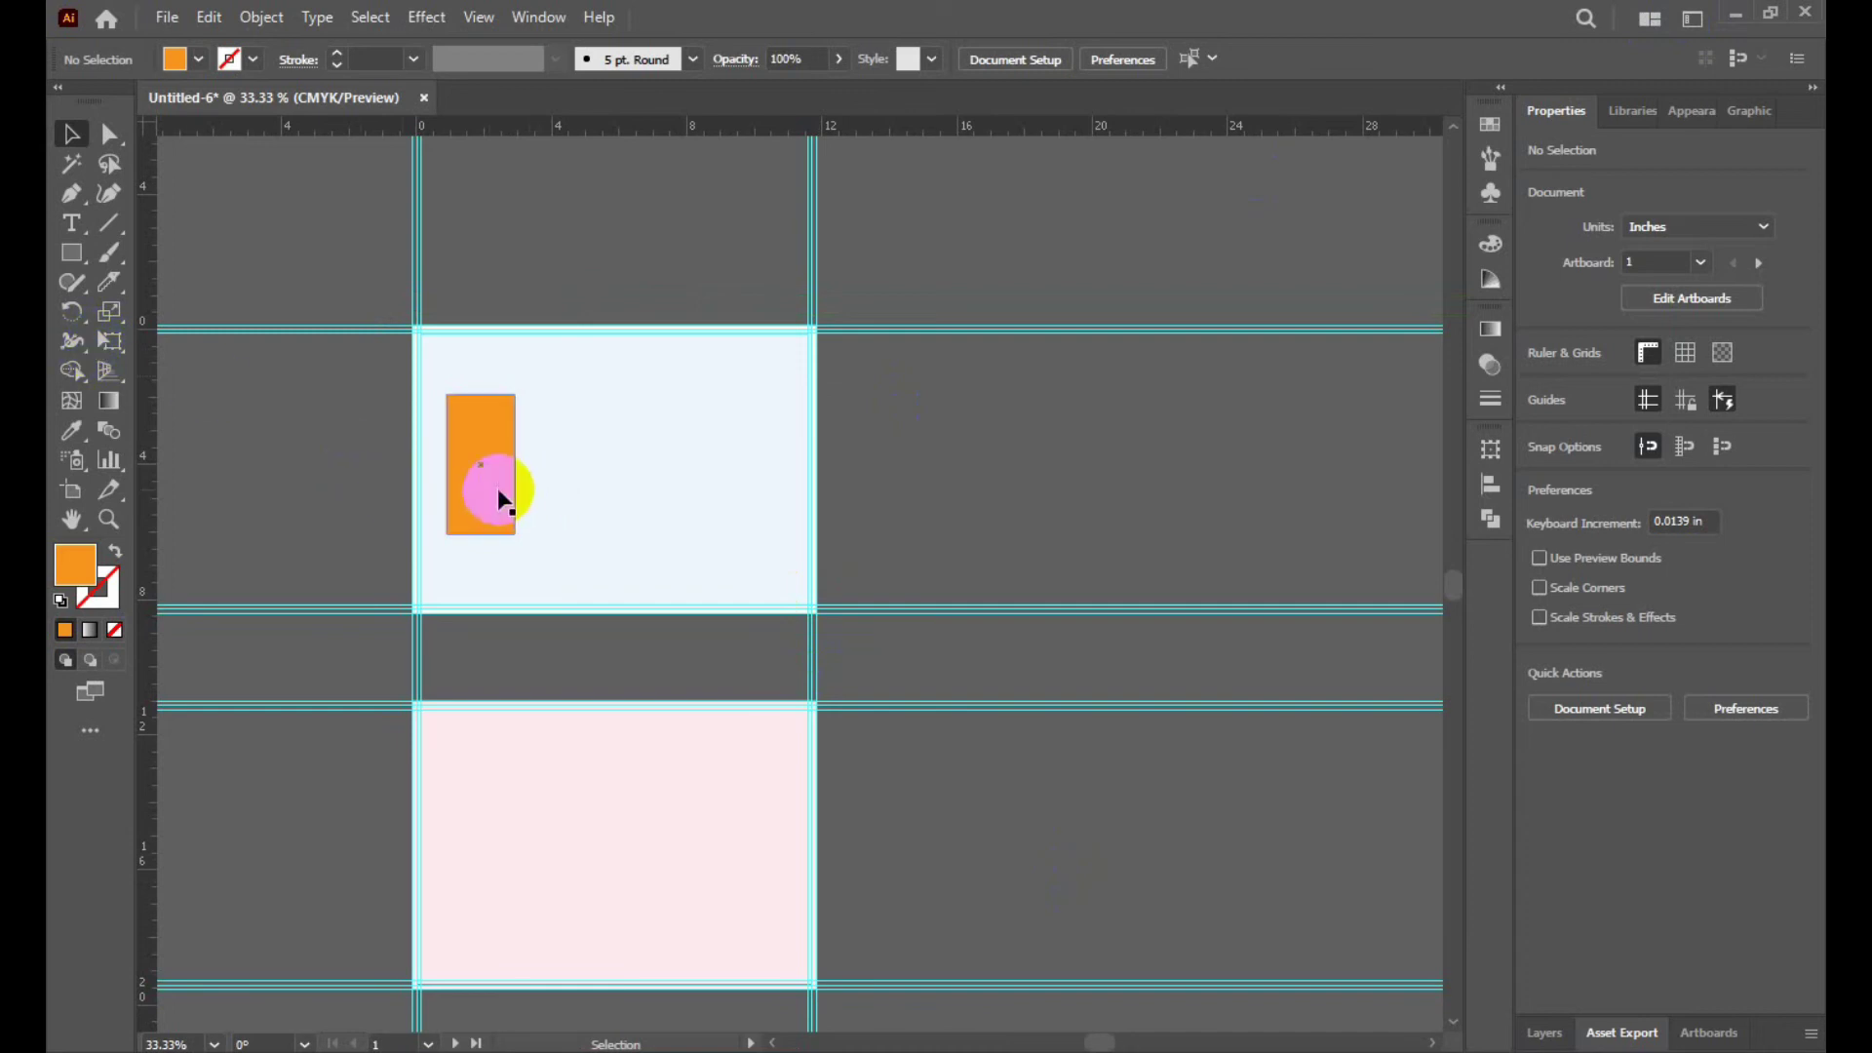
click(501, 489)
mouse_move(502, 489)
mouse_down()
mouse_move(570, 478)
mouse_move(642, 497)
mouse_move(623, 498)
mouse_up()
click(731, 497)
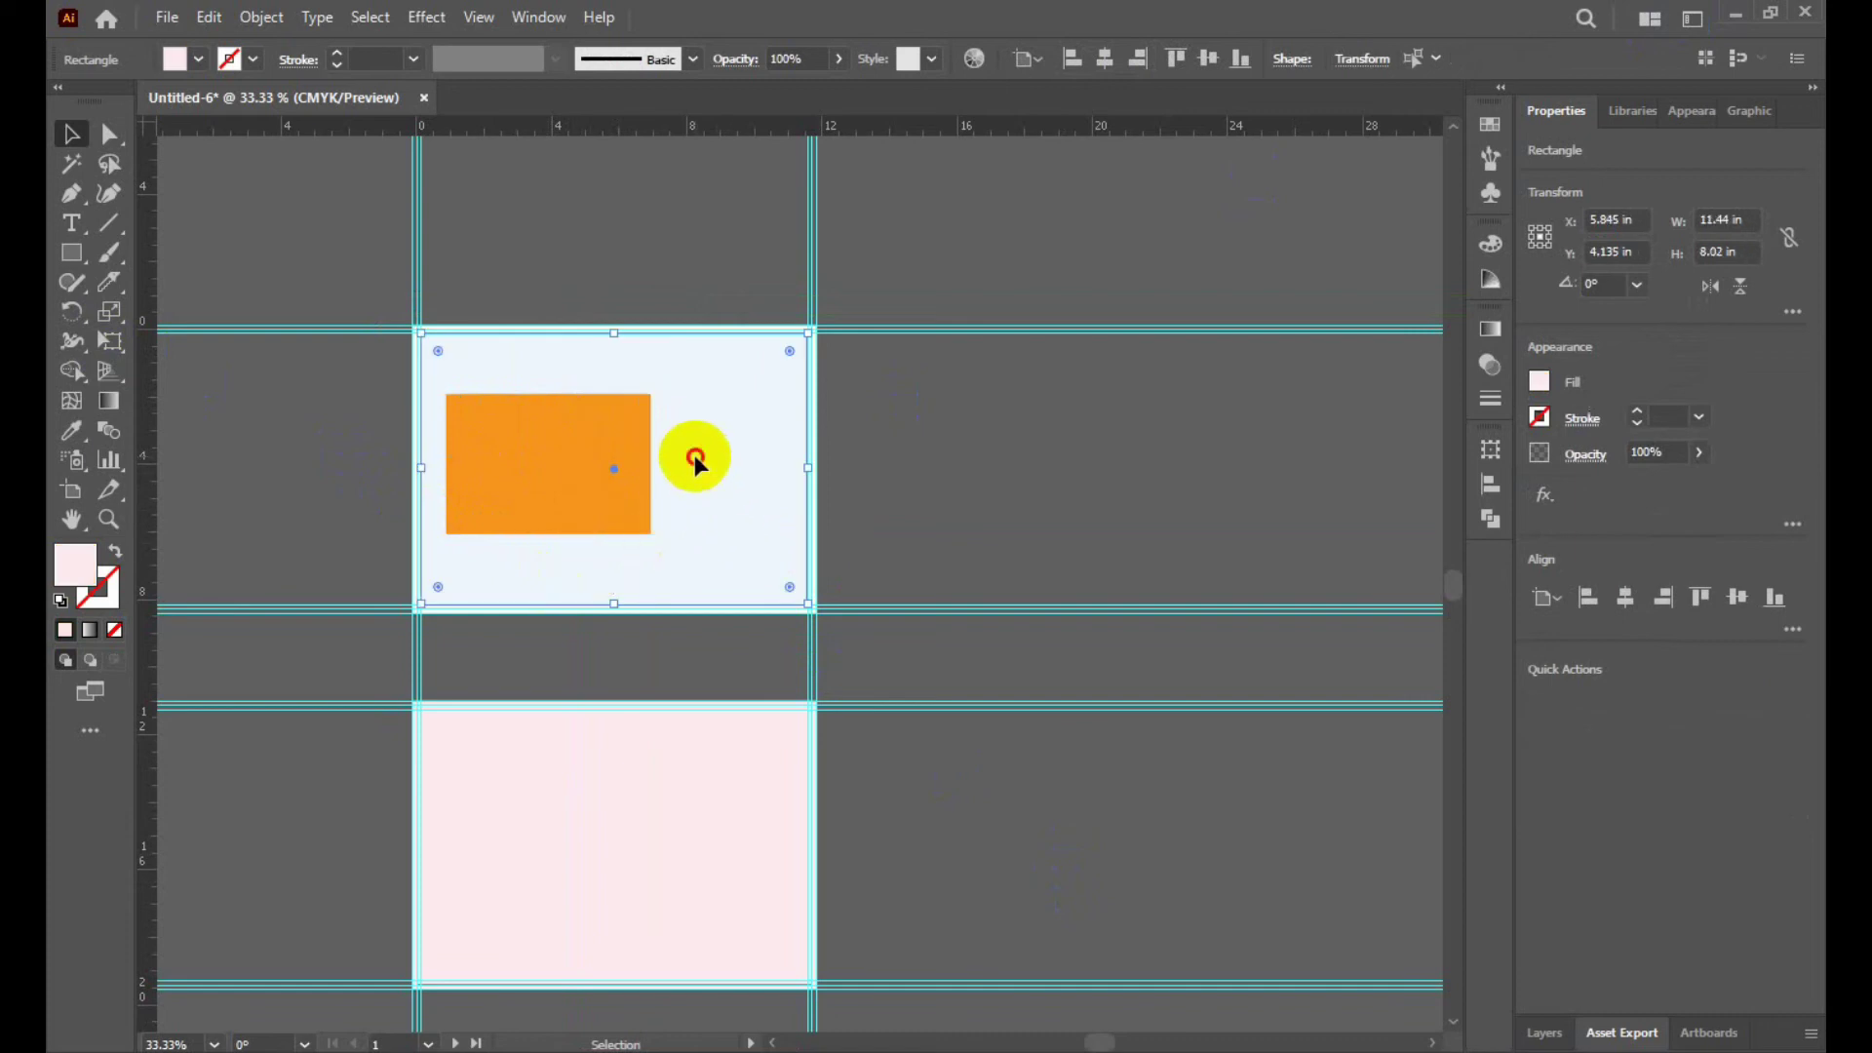
key(a)
key(ctrl+shift+a)
key(v)
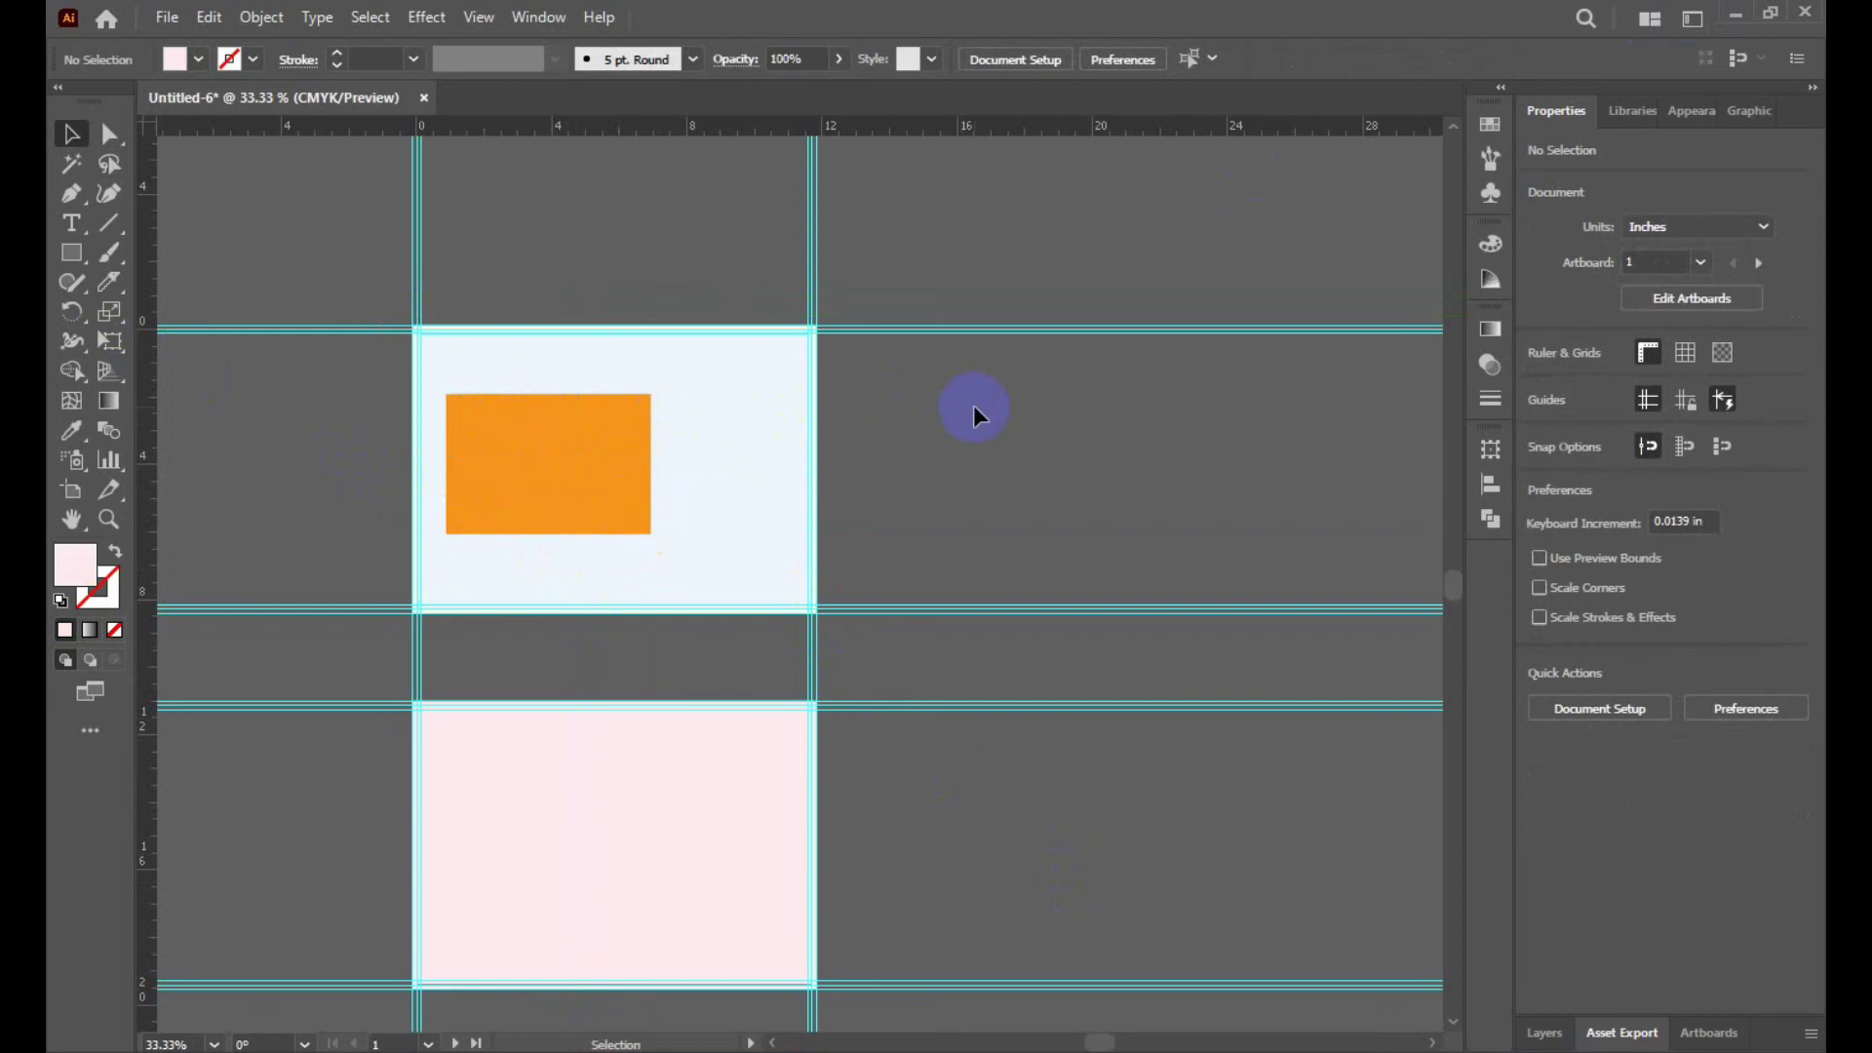
Colour the middle strip red-orange, undoing an accidental move of the background rectangle.
click(547, 421)
drag(530, 472, 462, 472)
click(680, 466)
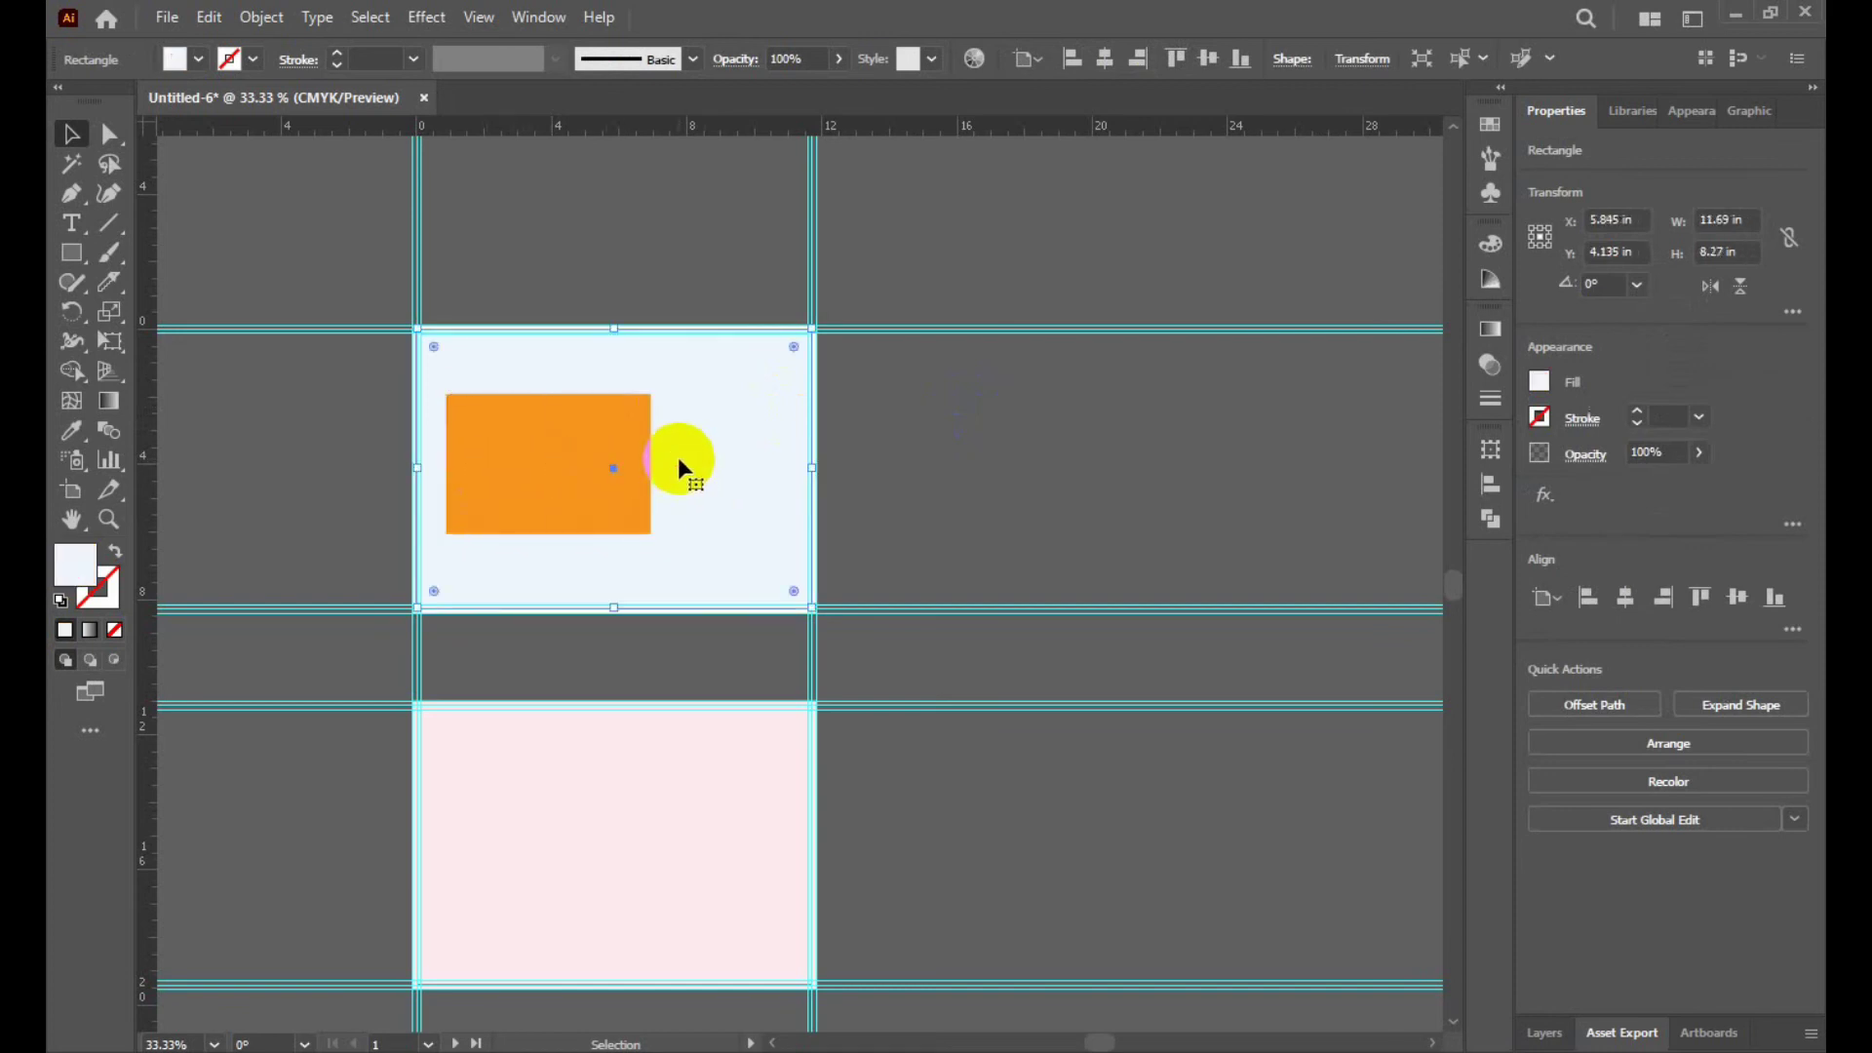
click(680, 458)
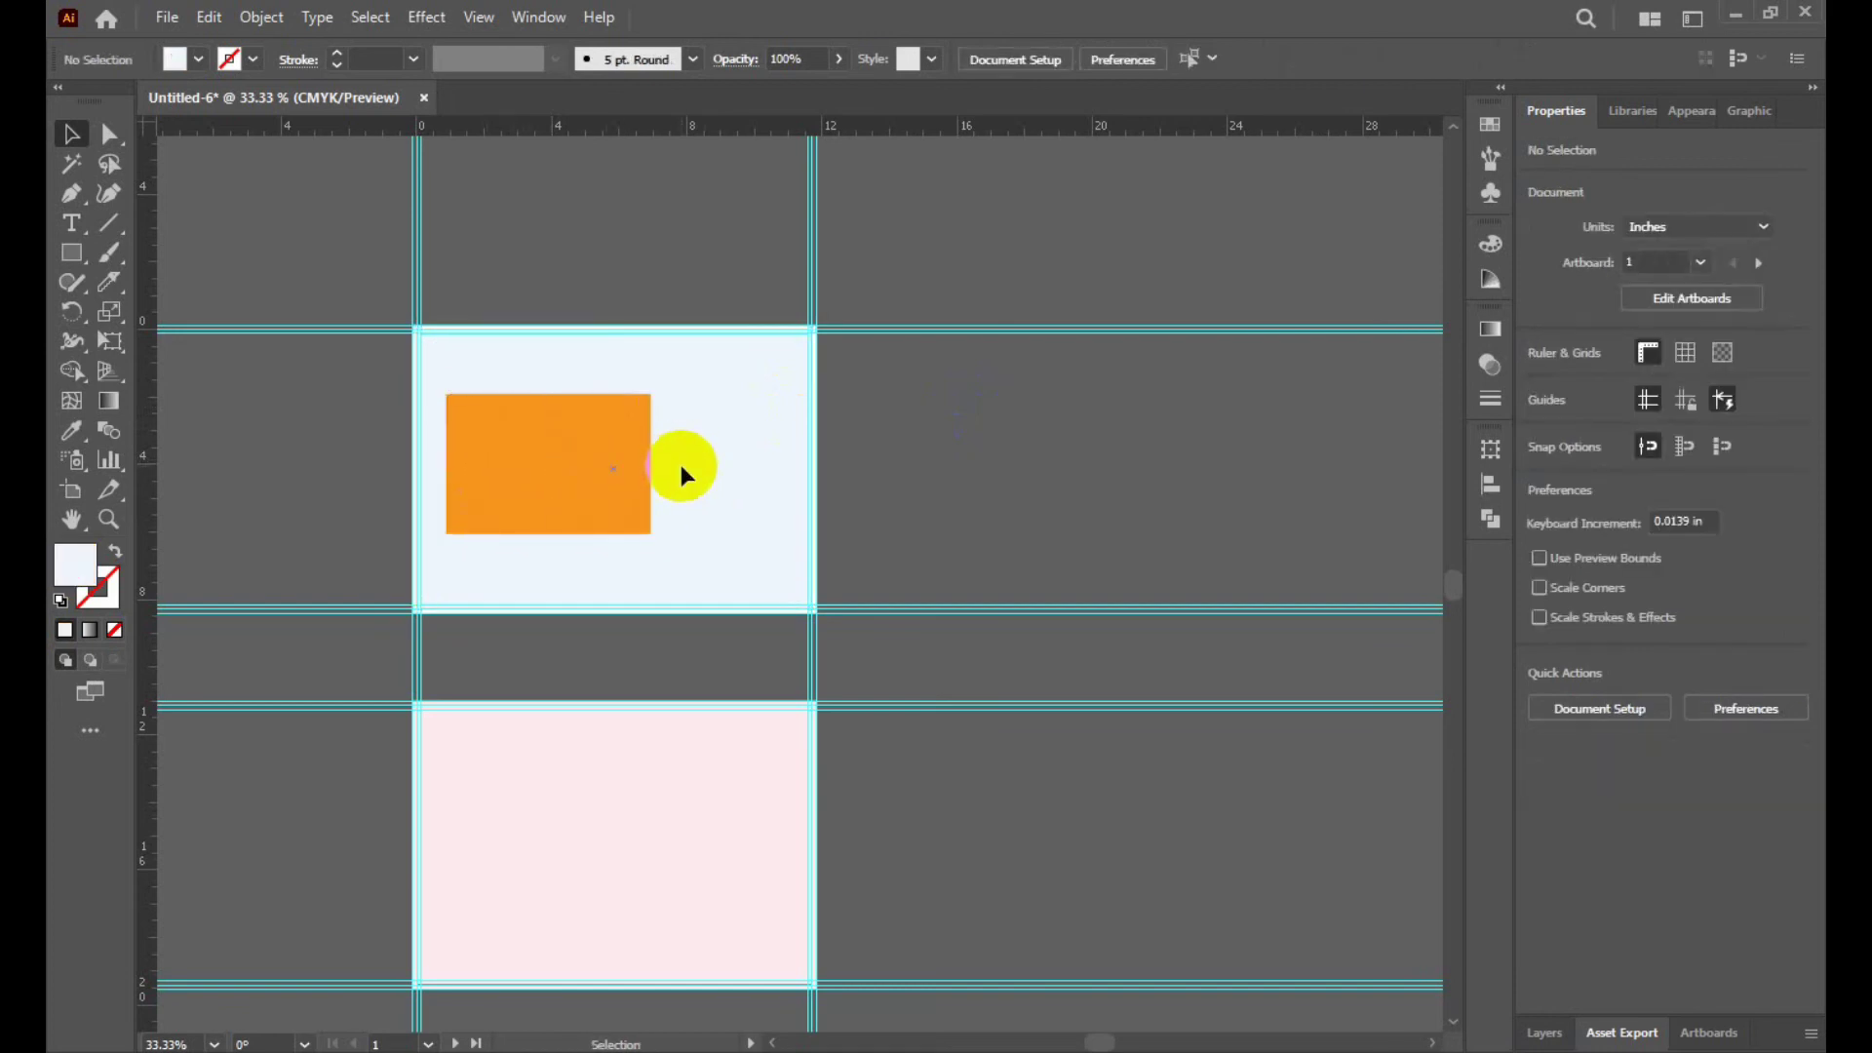
drag(710, 454, 780, 517)
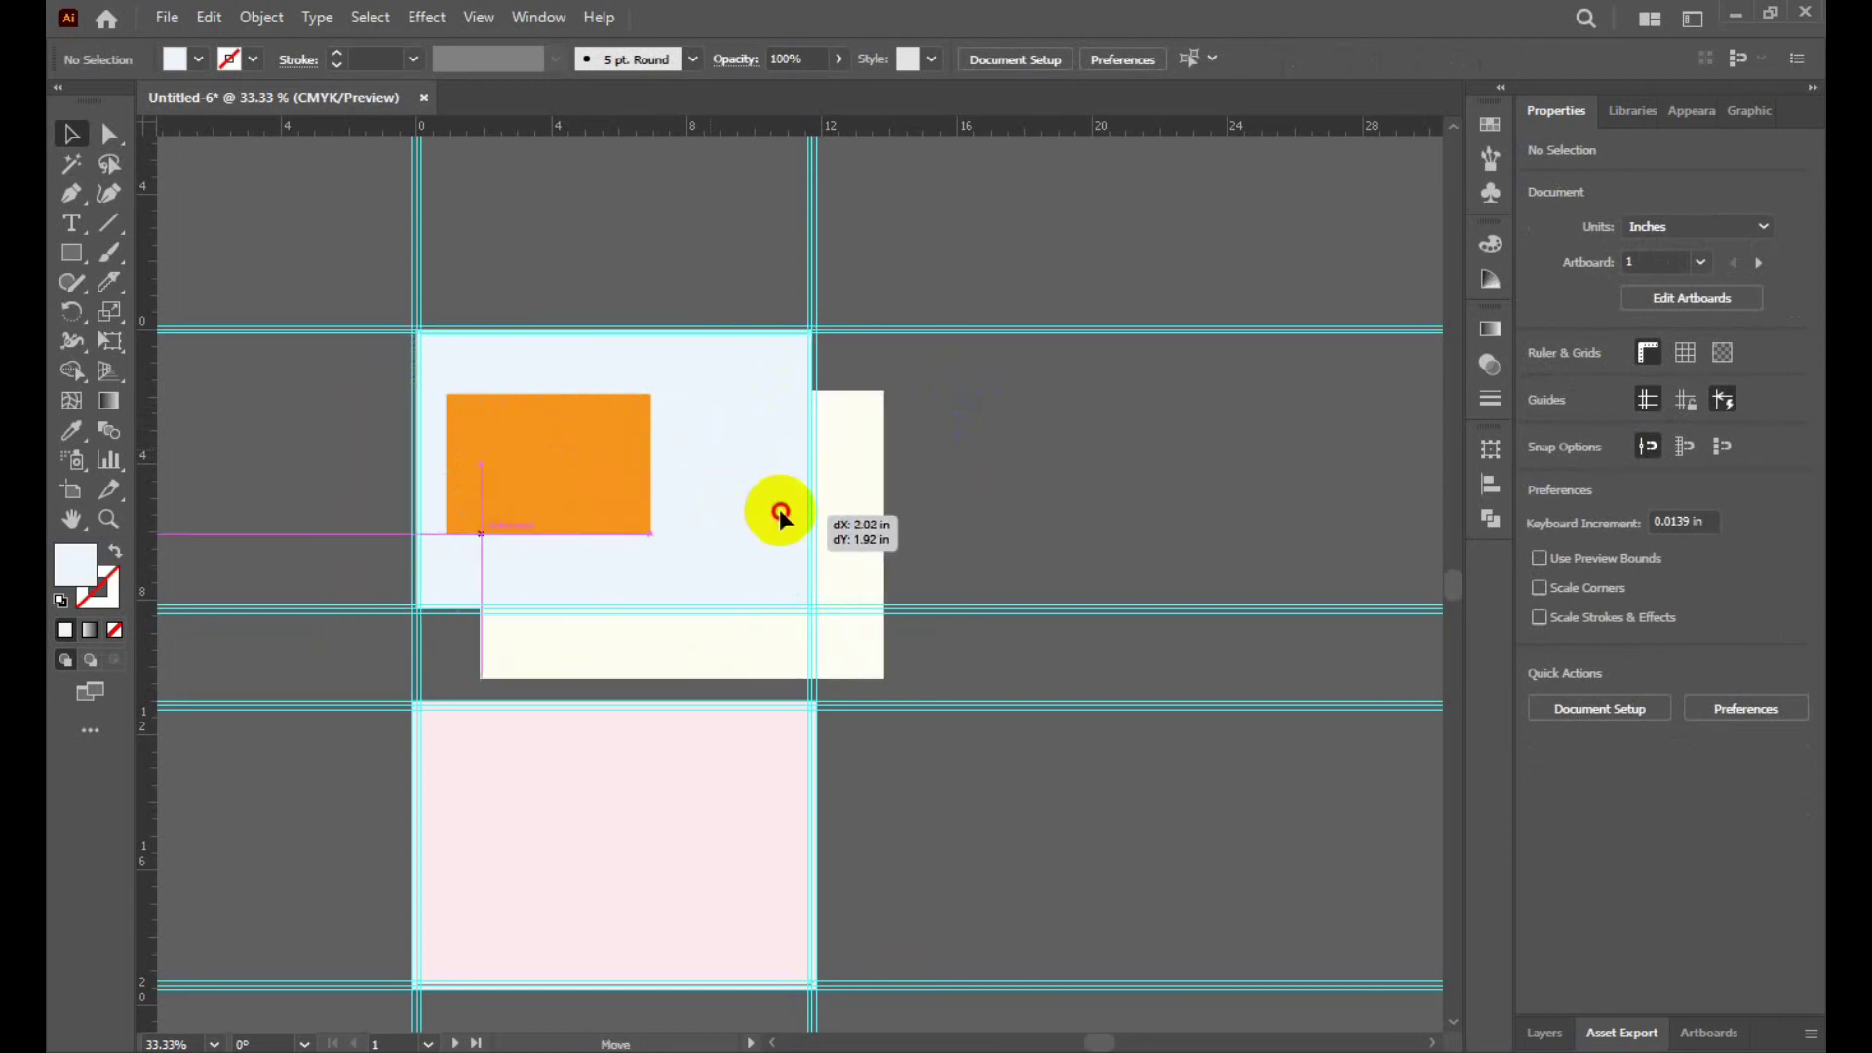
key(ctrl+z)
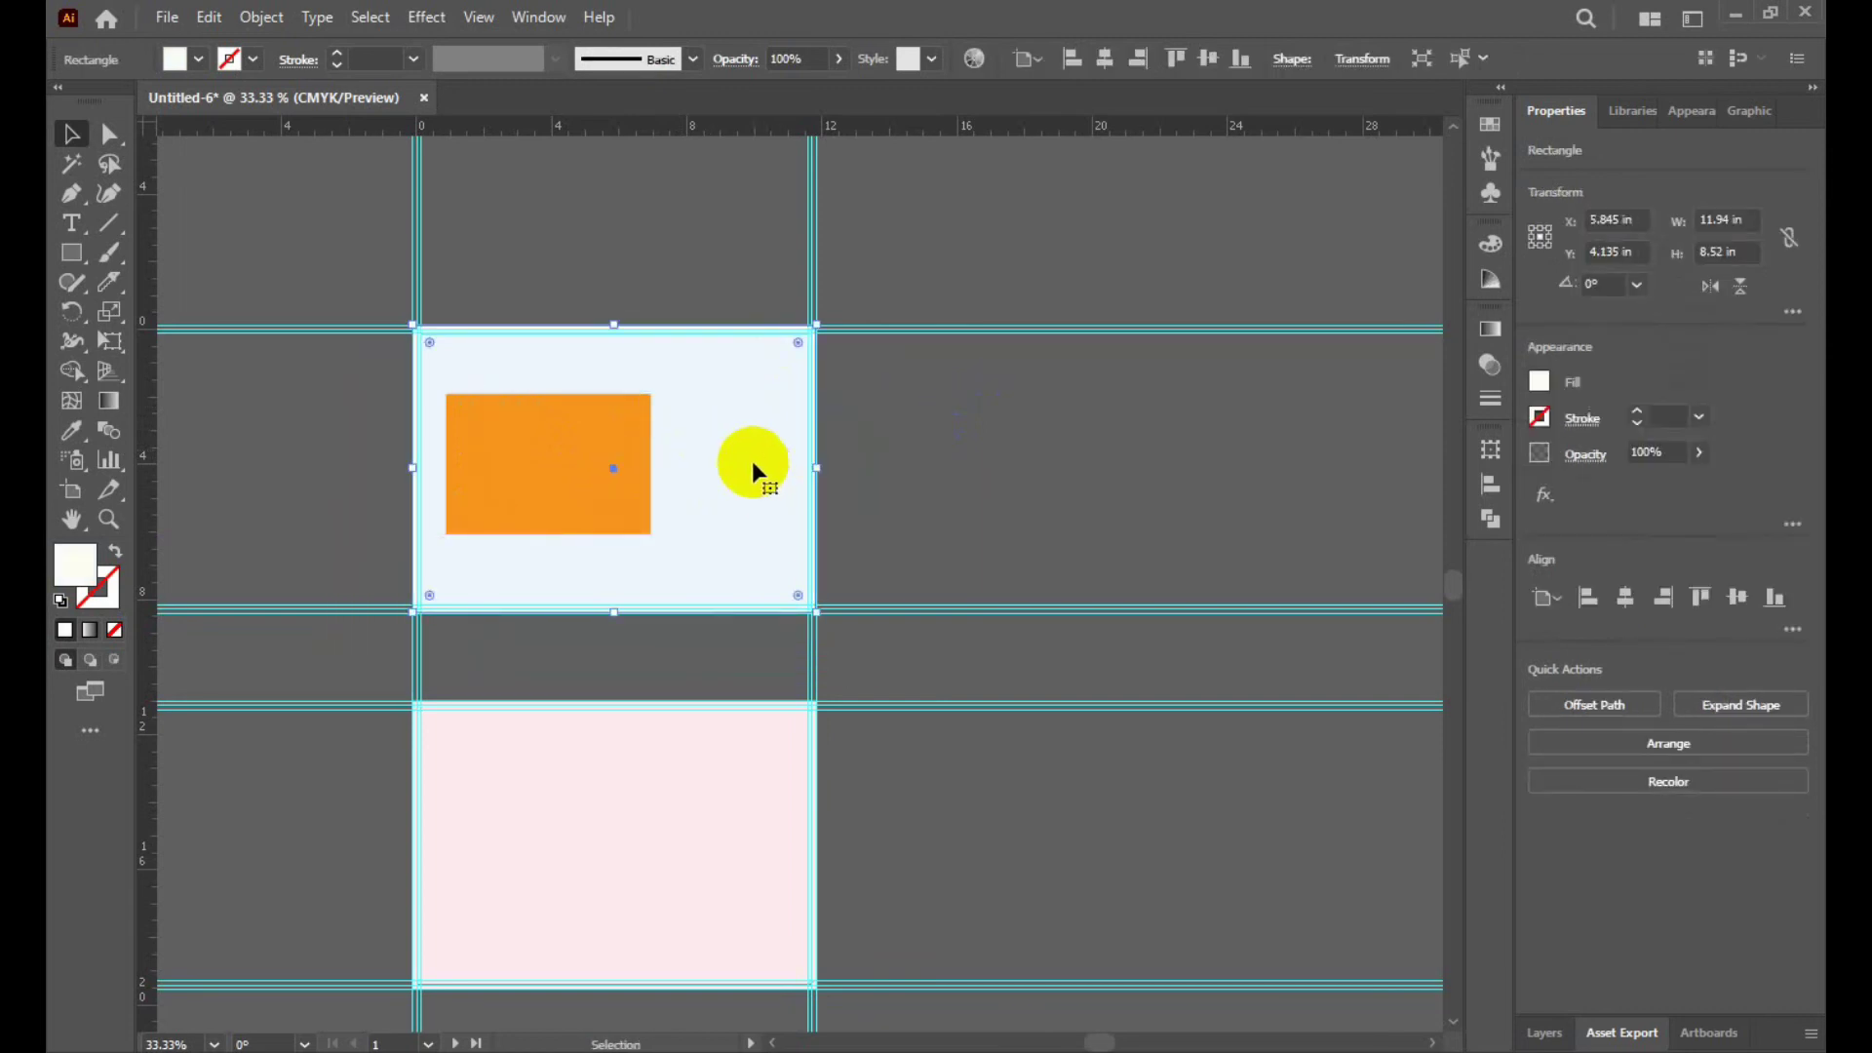
key(ctrl+shift+a)
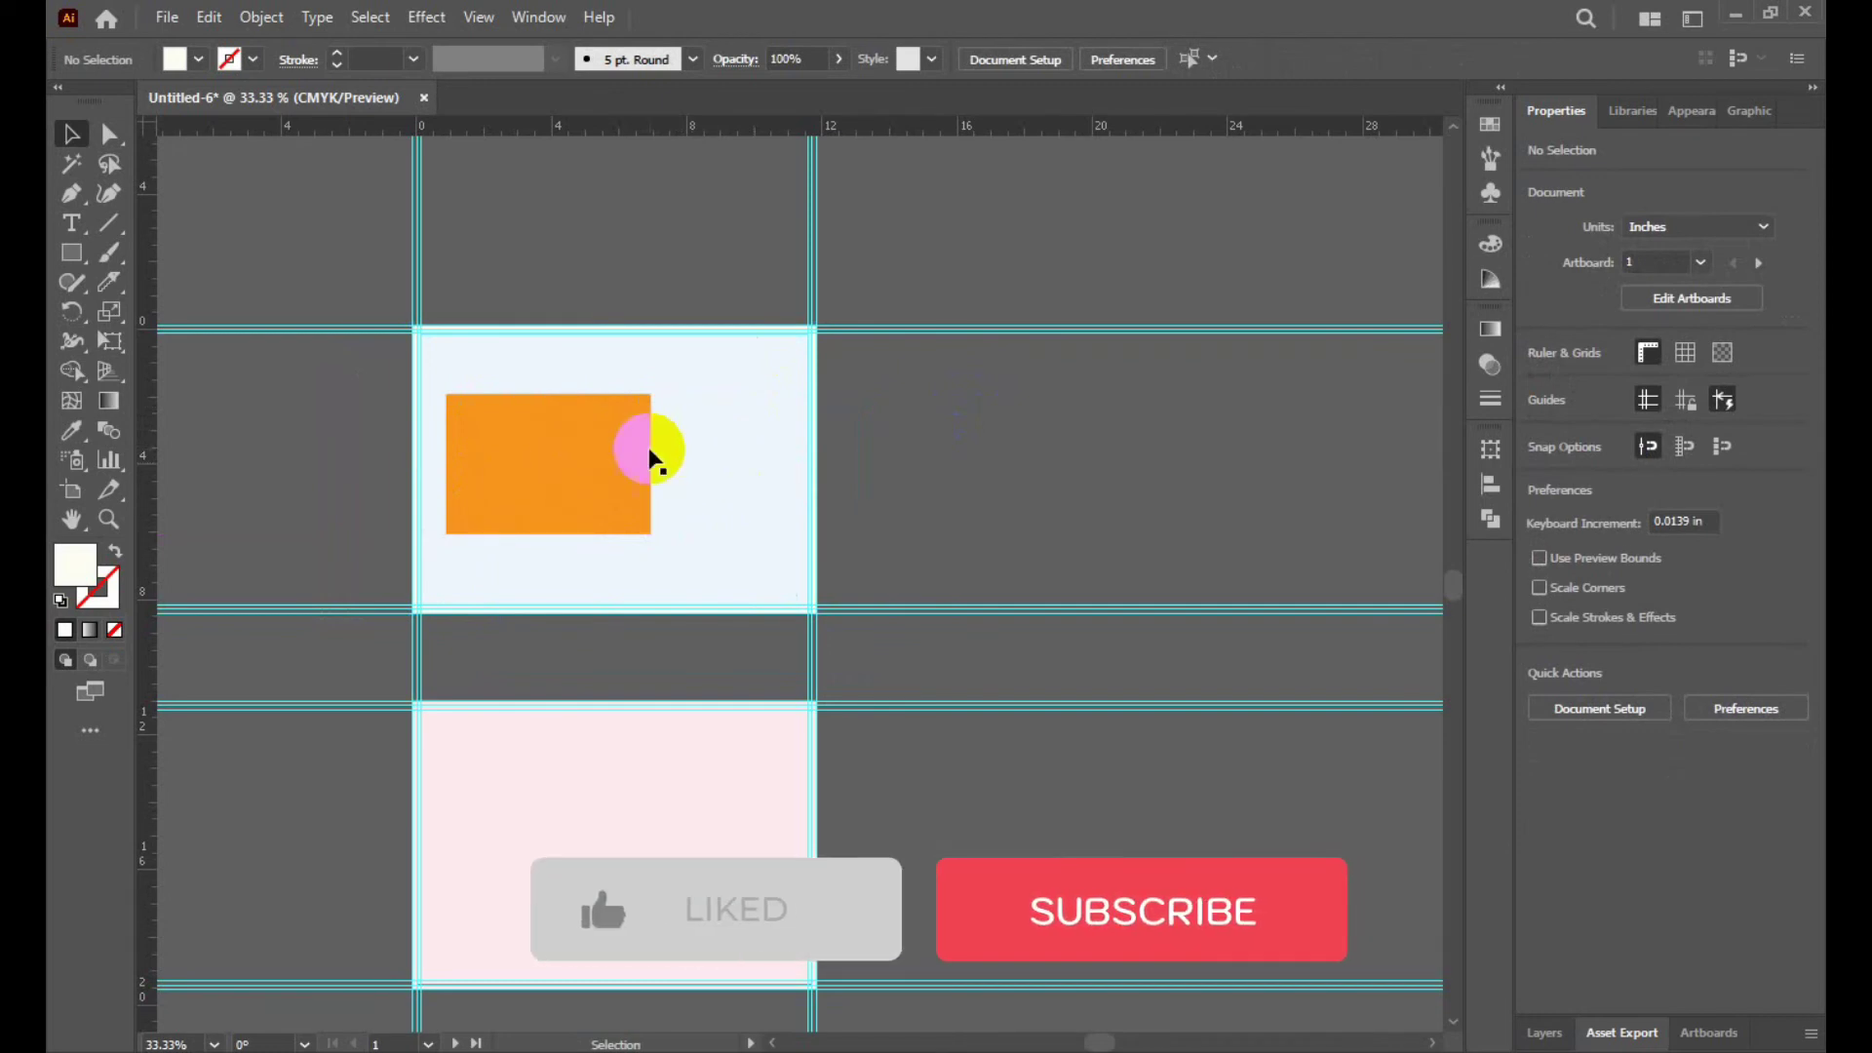
click(562, 458)
click(198, 60)
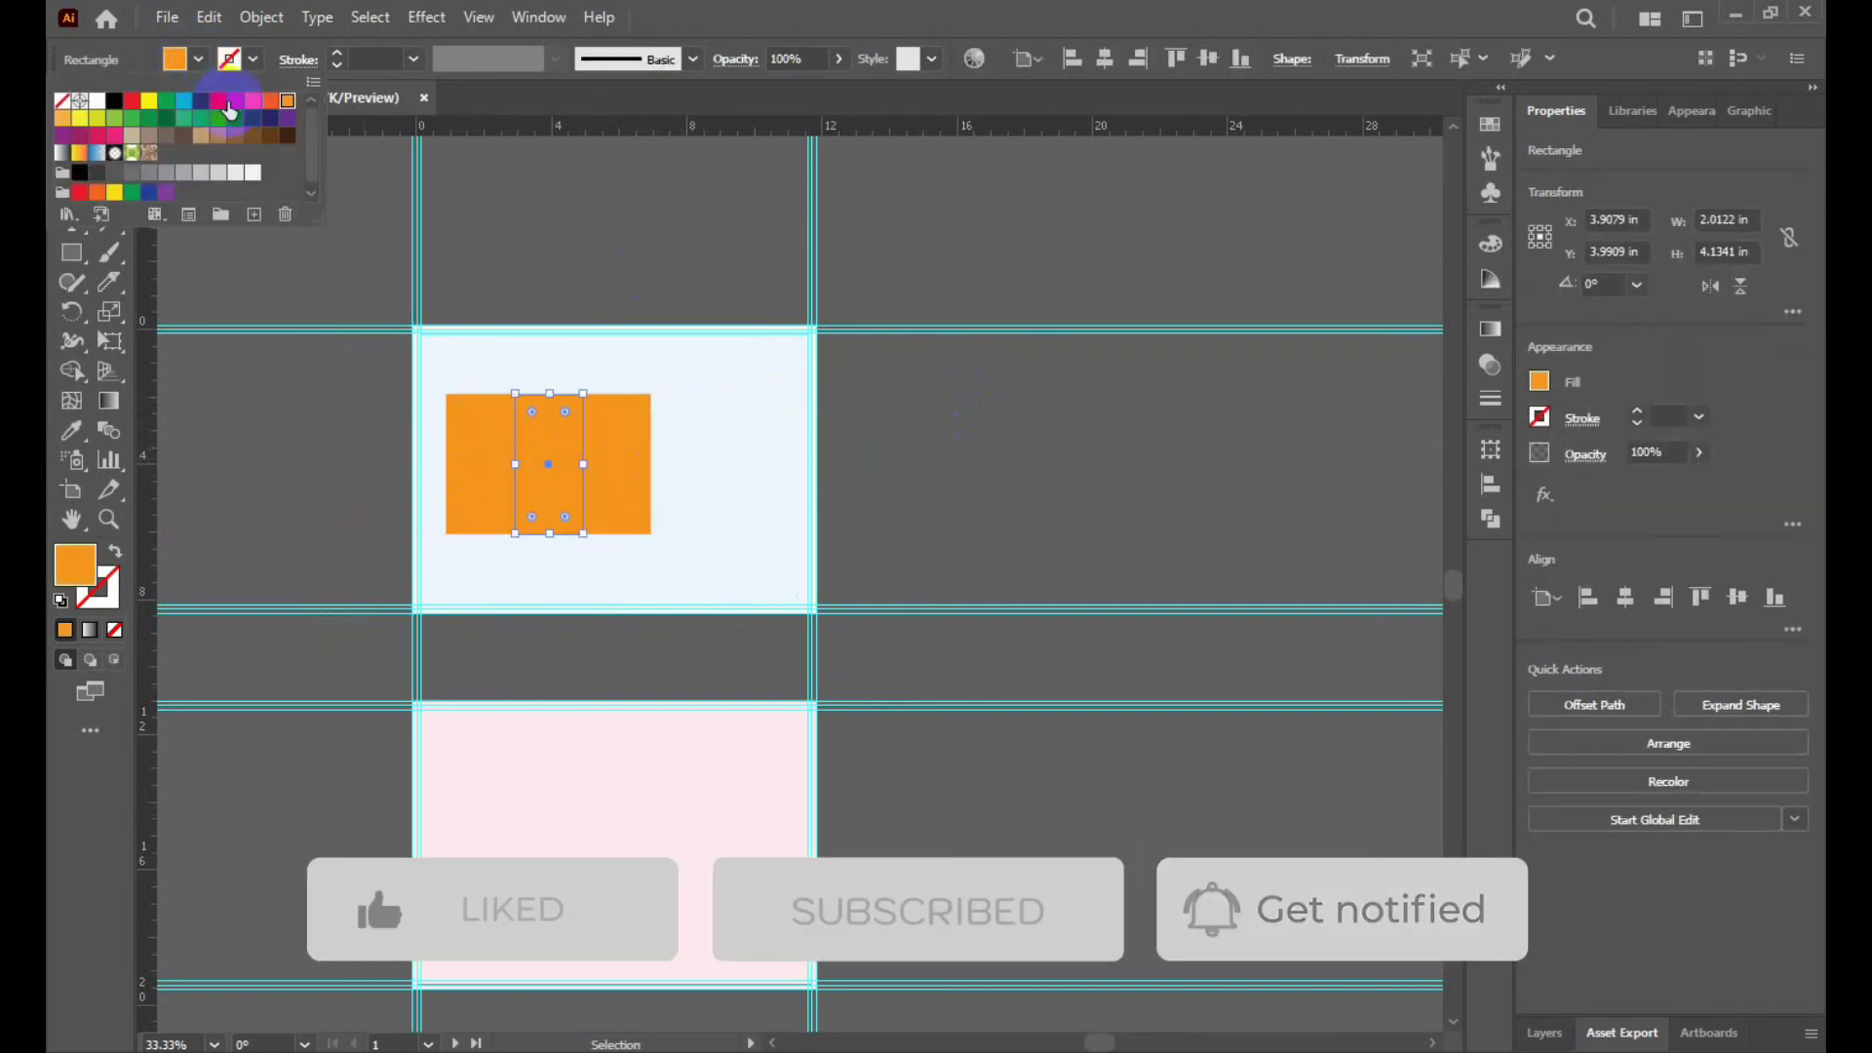
click(271, 101)
click(726, 445)
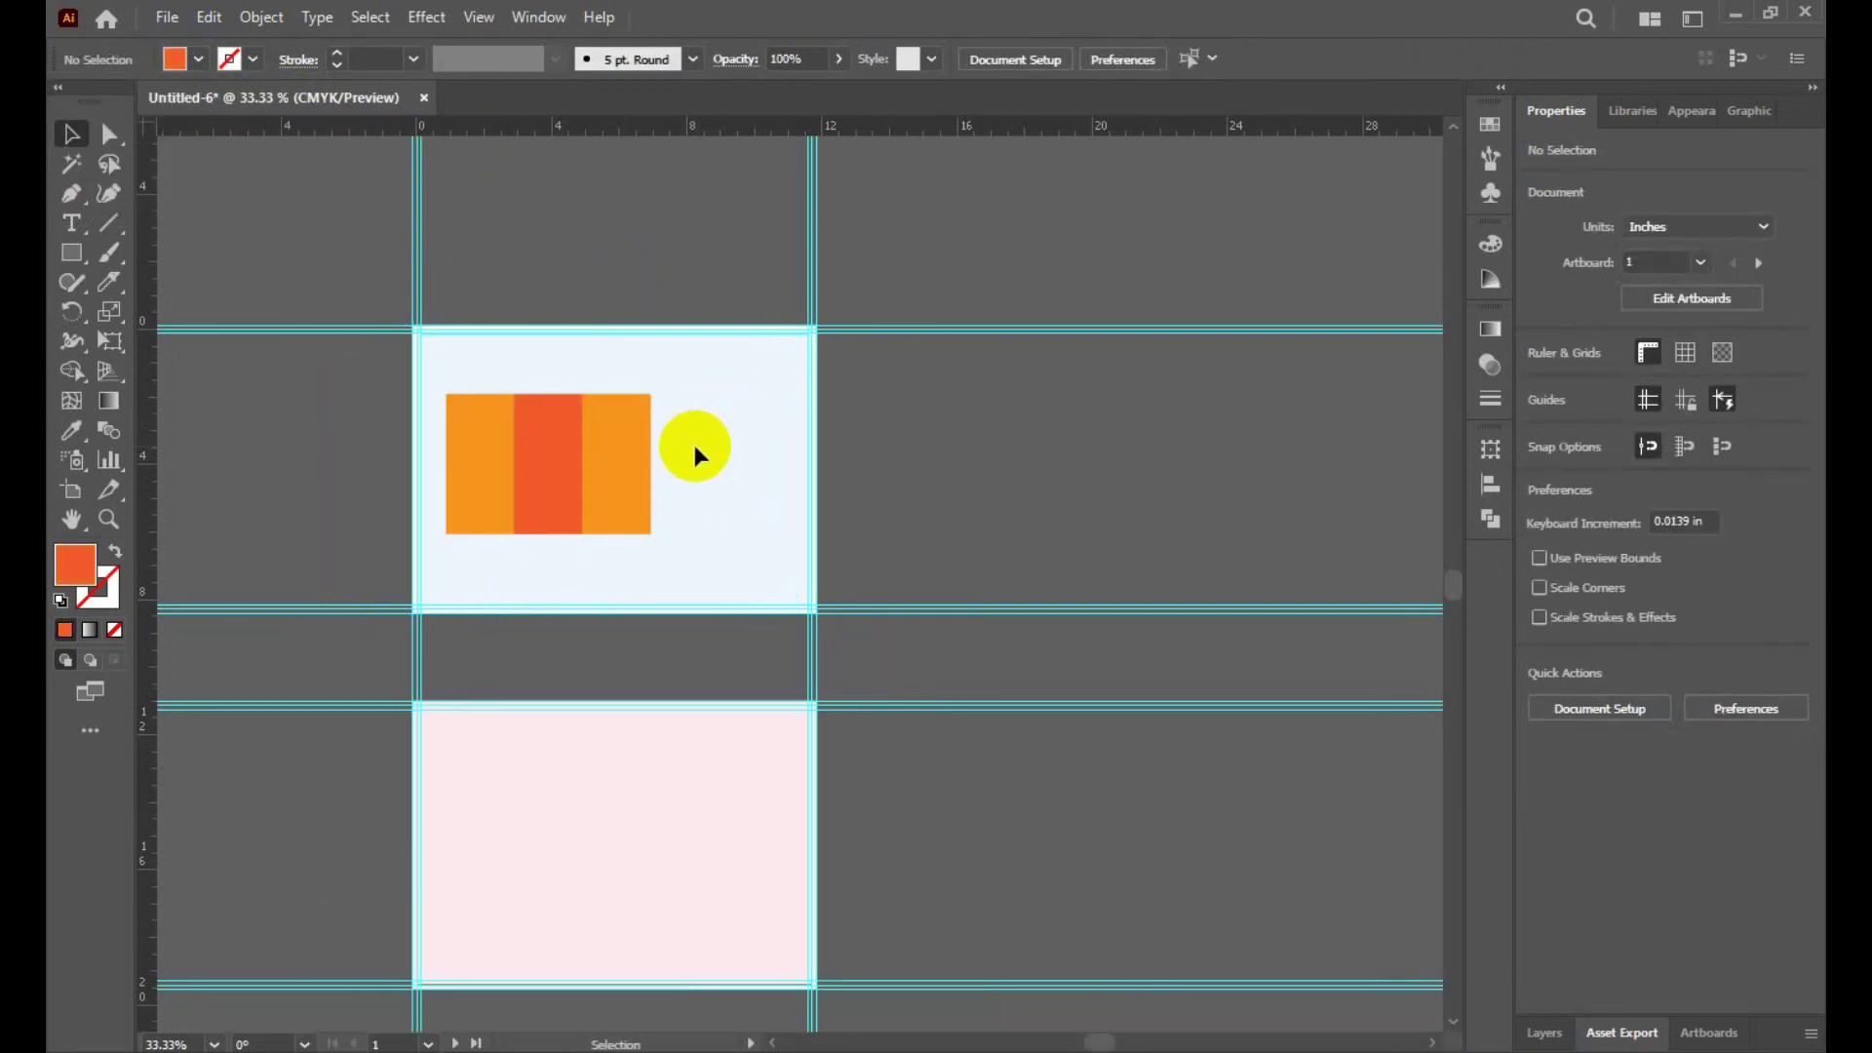
Select all three strips and group them into one object.
key(a)
drag(472, 506, 534, 539)
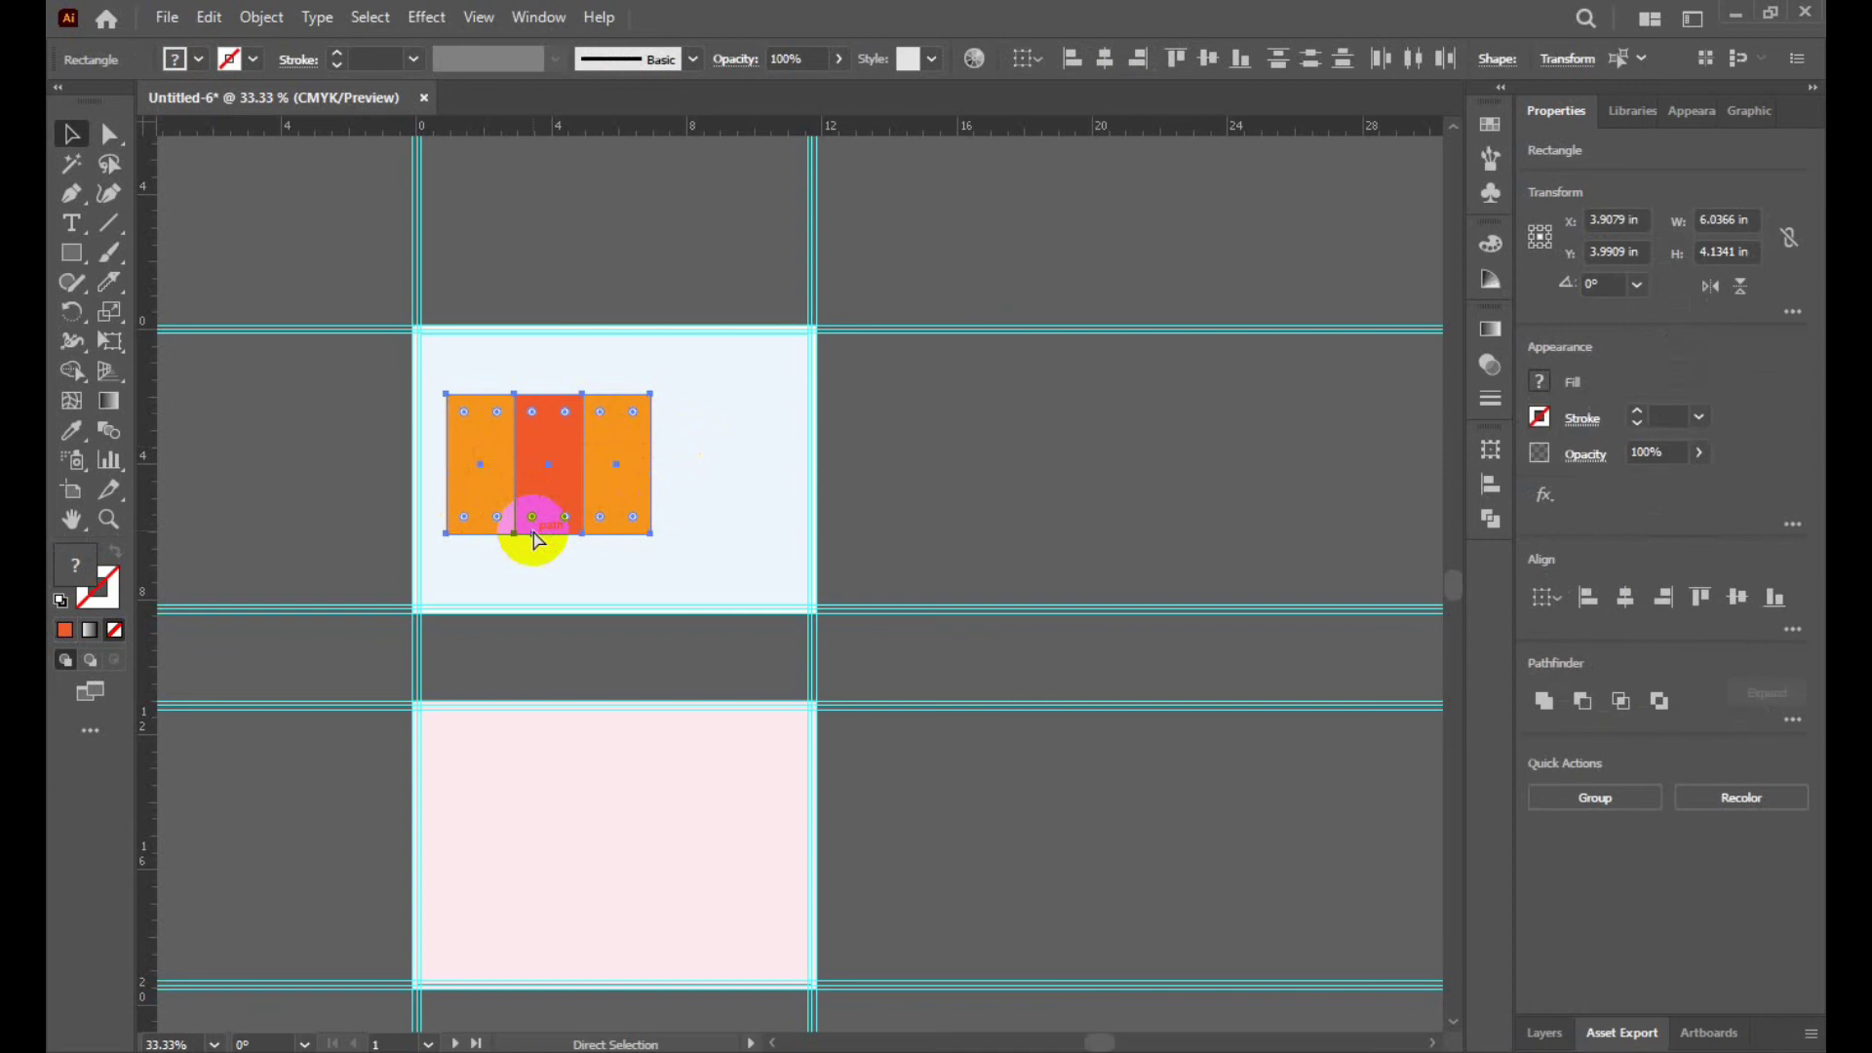
key(ctrl+g)
key(v)
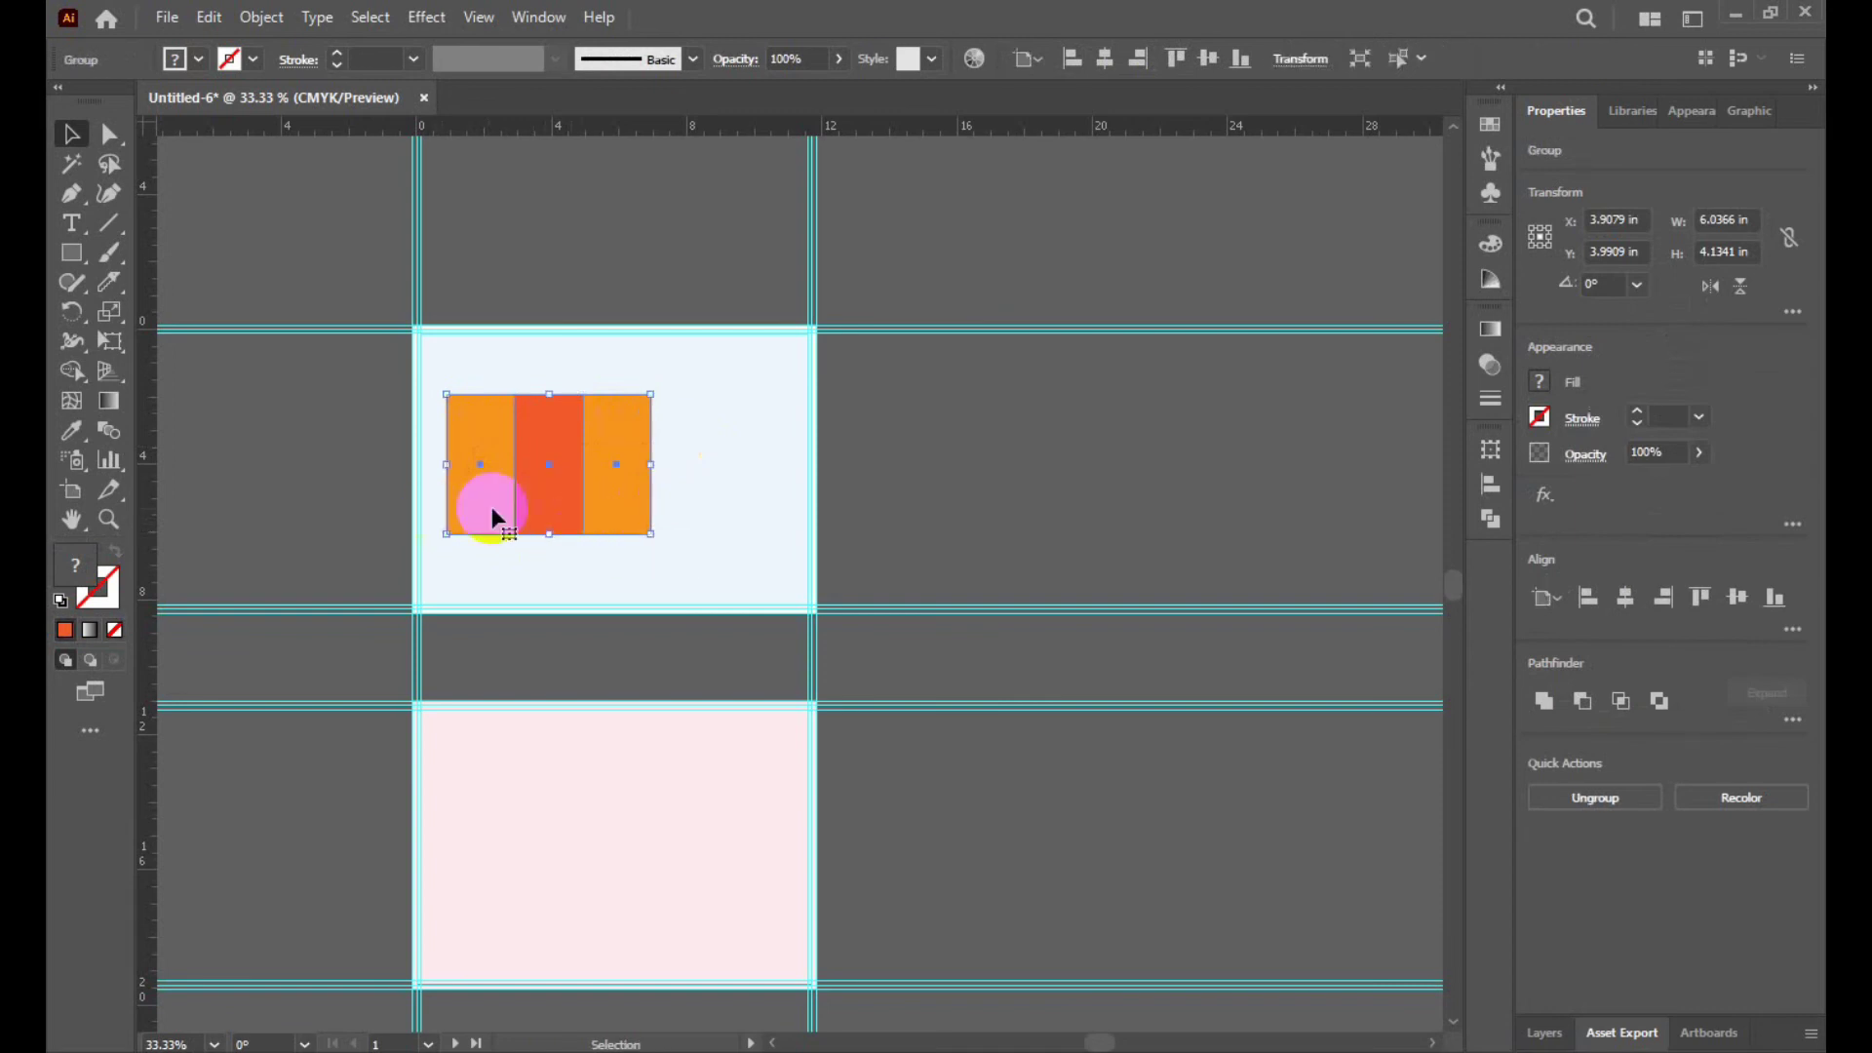
scroll(430, 472, up, 1)
Widen the orange/red-orange strip group edge to edge across the upper artboard, then deselect.
scroll(429, 472, up, 1)
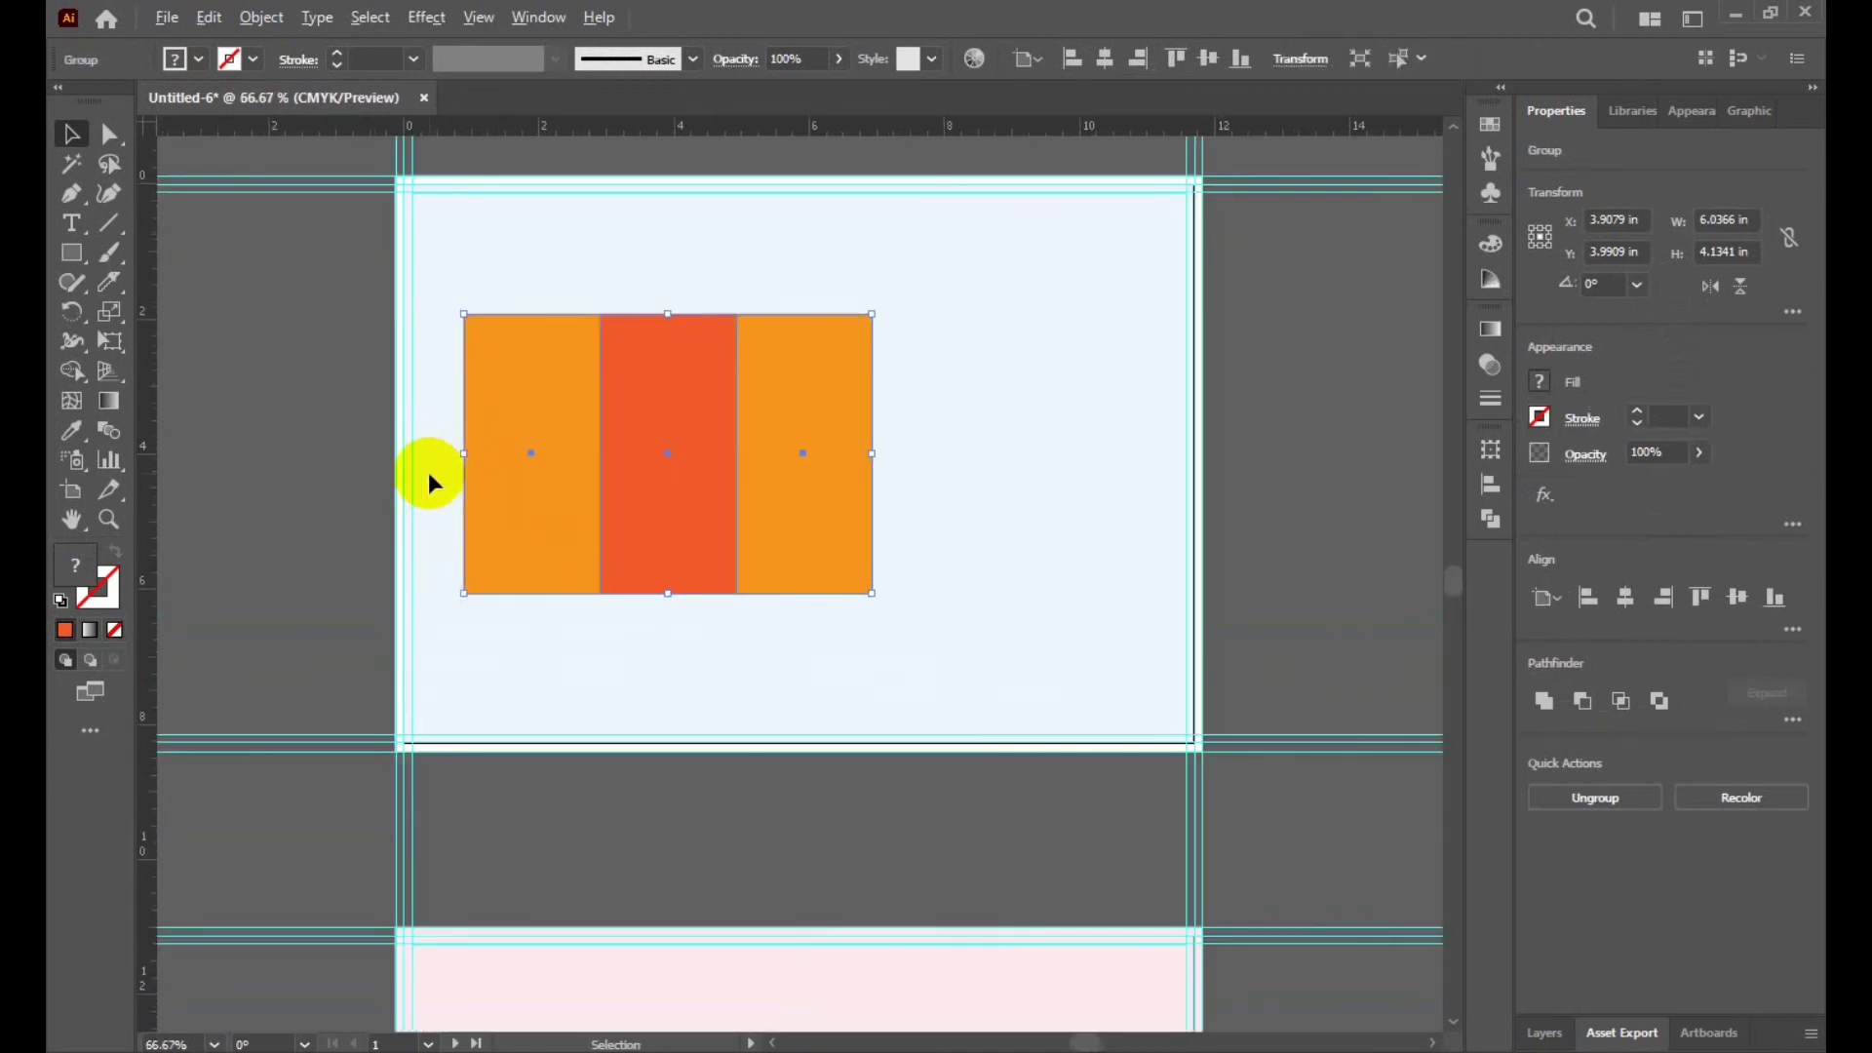
drag(458, 470, 395, 461)
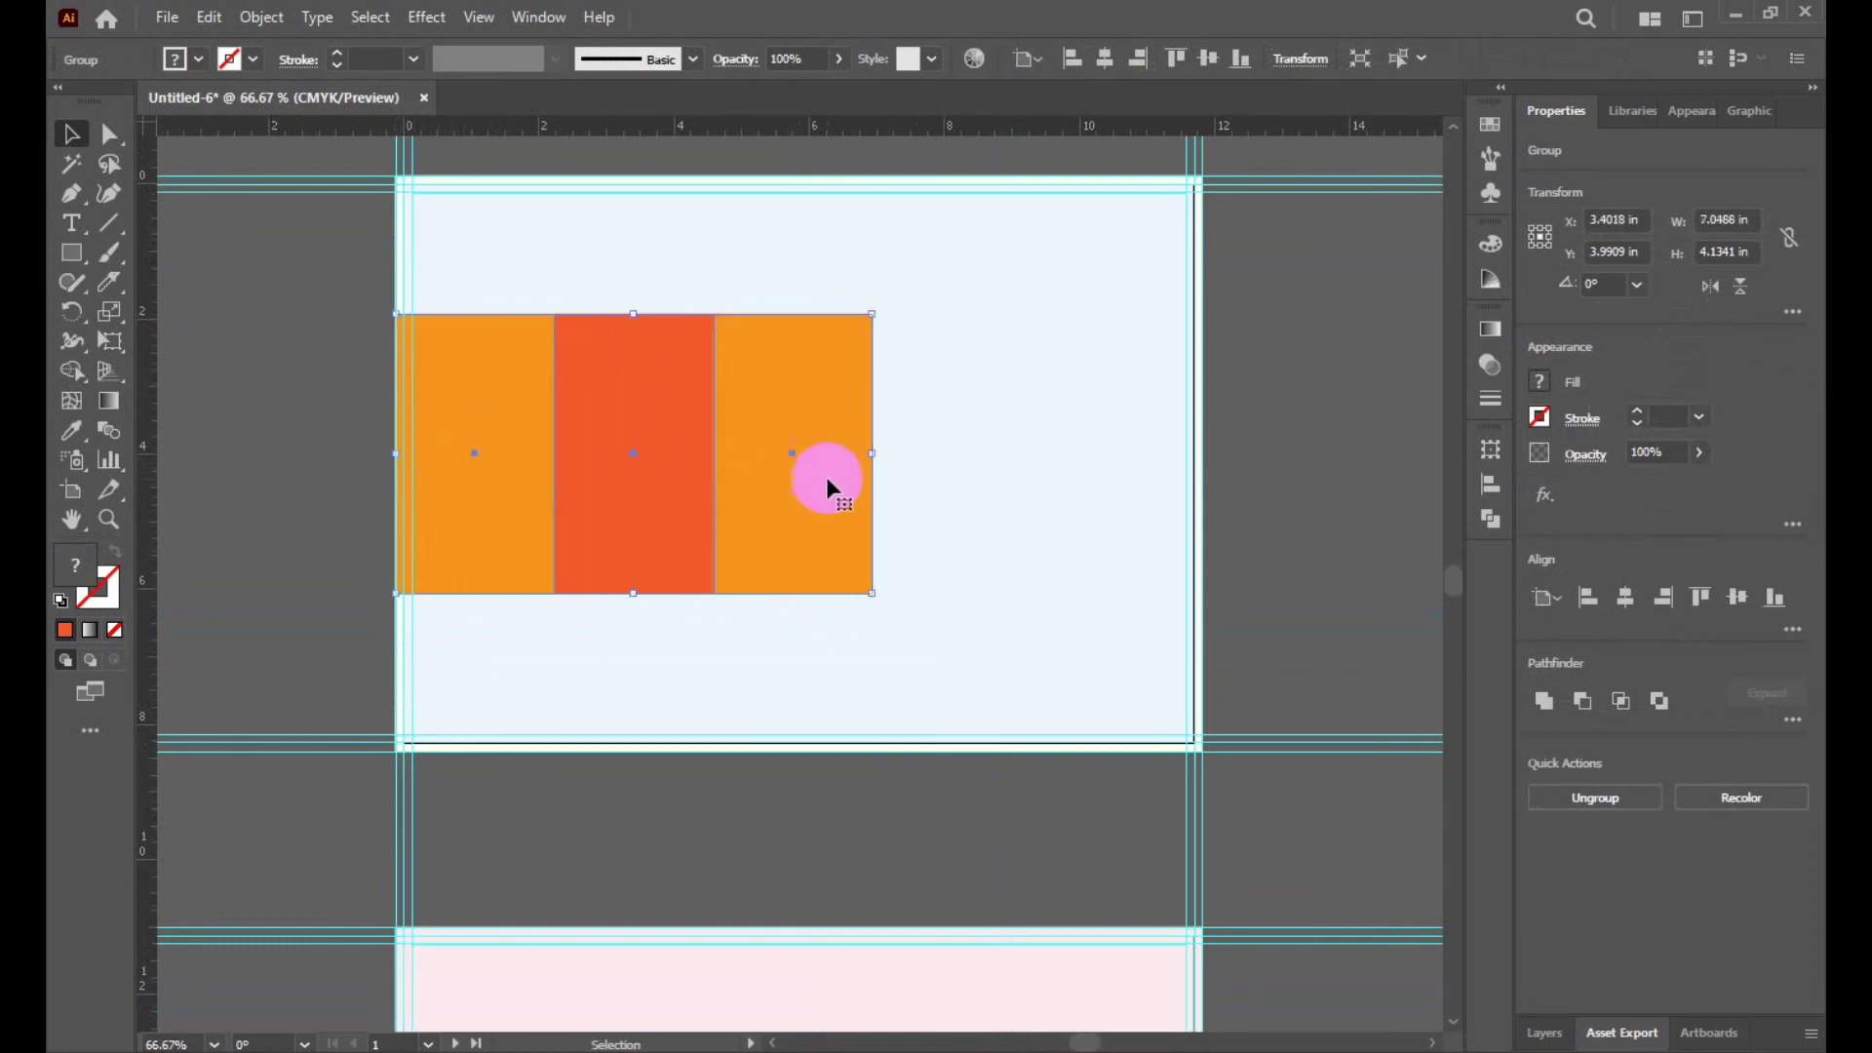
drag(876, 454, 1189, 466)
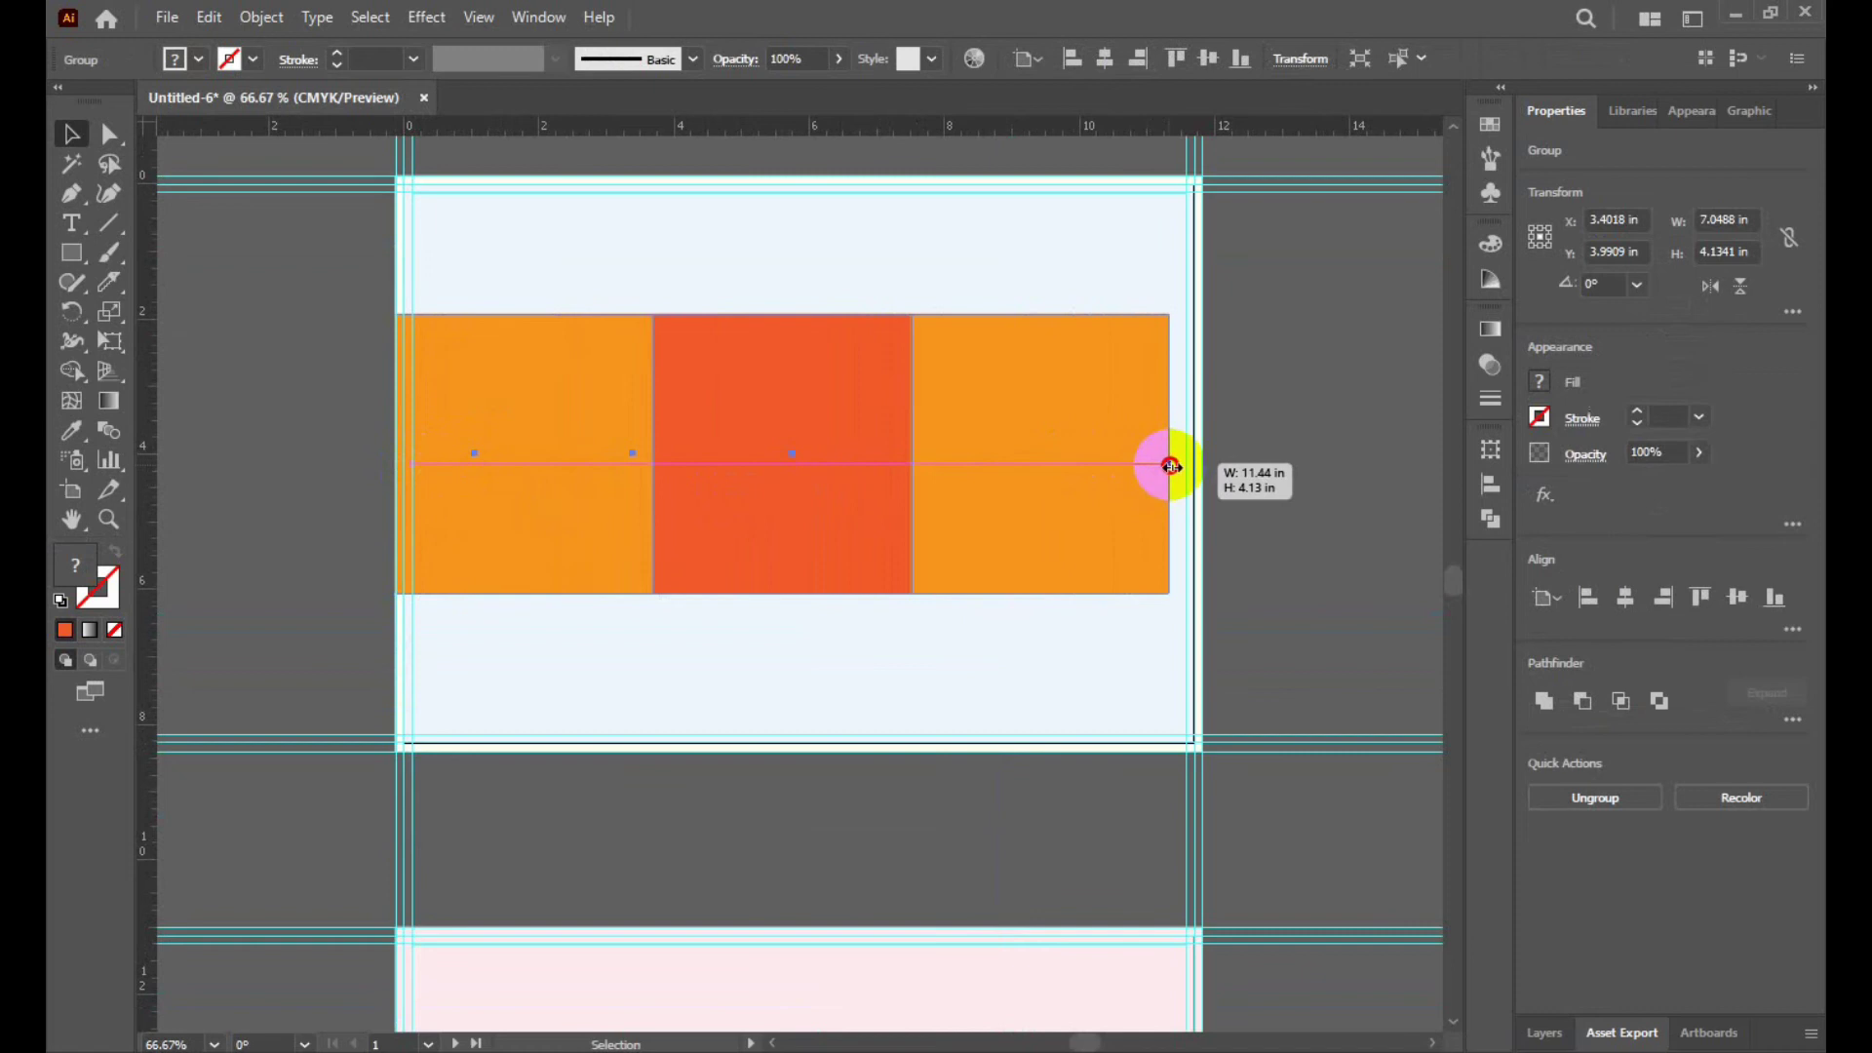
drag(1189, 466, 1202, 463)
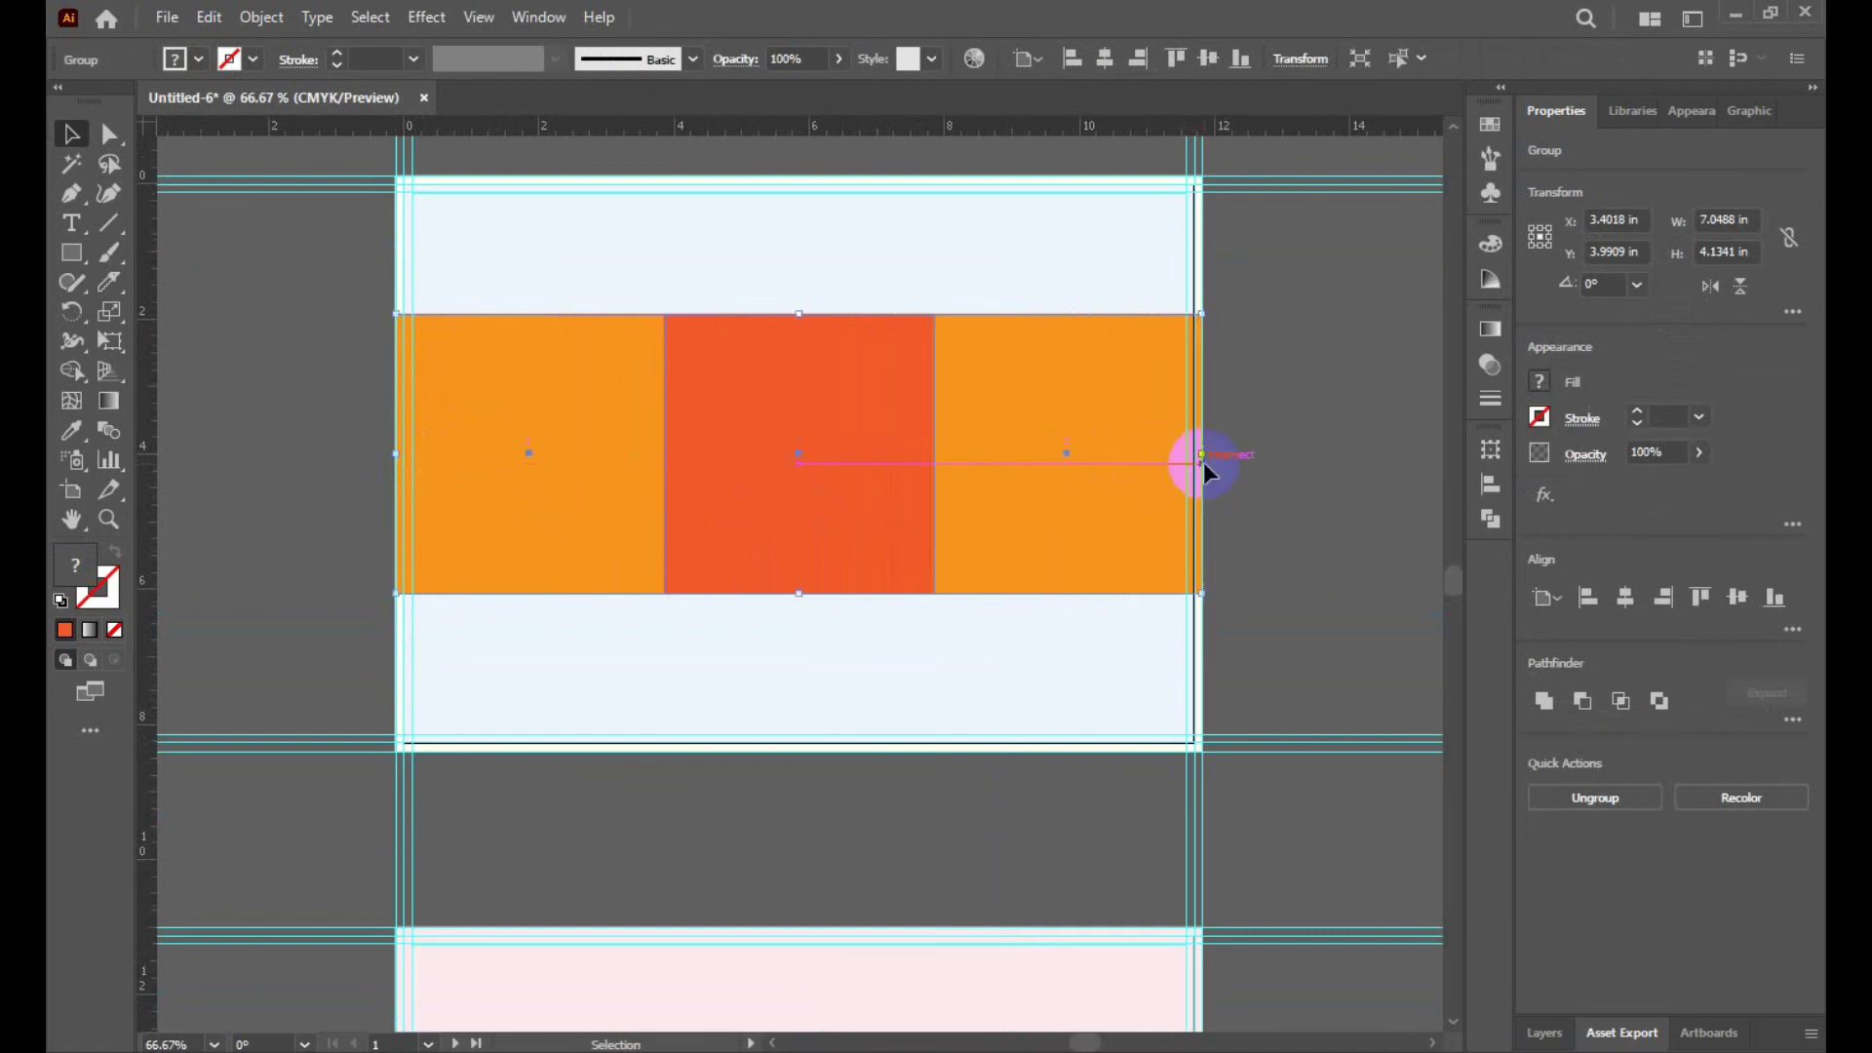
click(1320, 478)
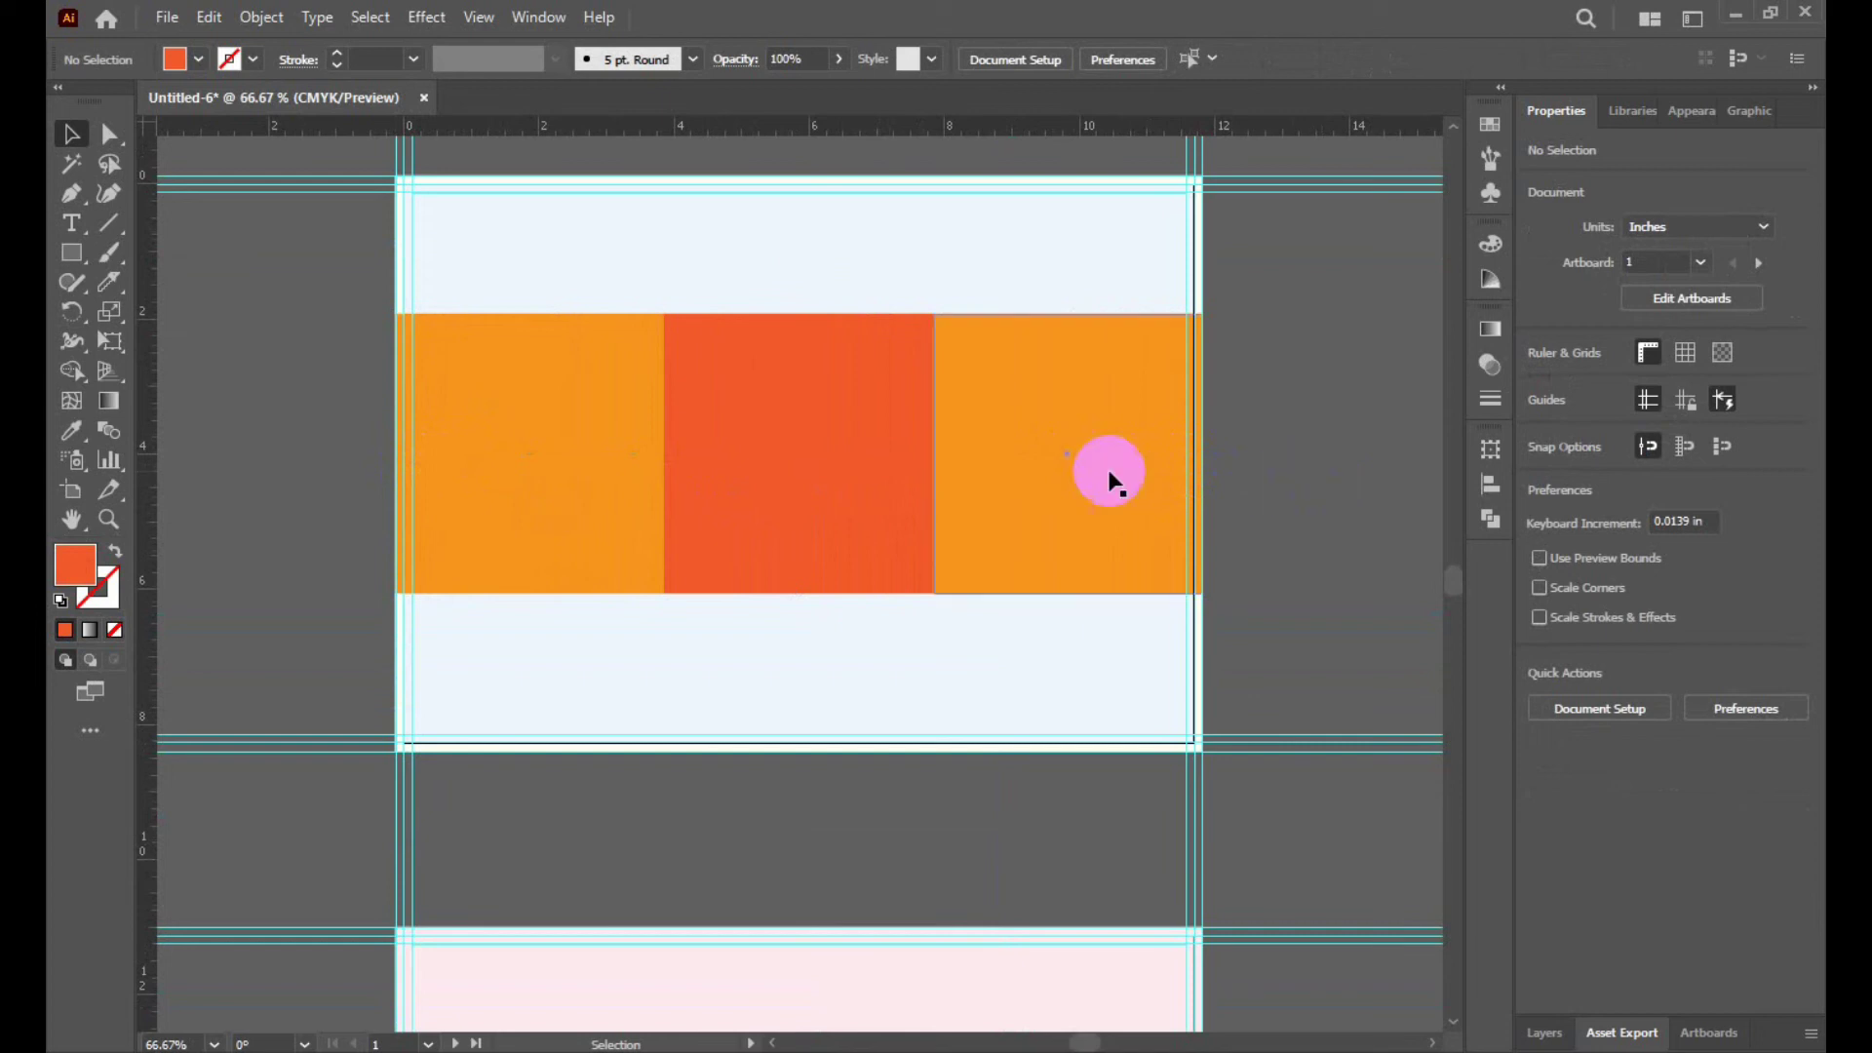
Place vertical guides at the two panel divisions of the strip group.
drag(149, 439, 663, 506)
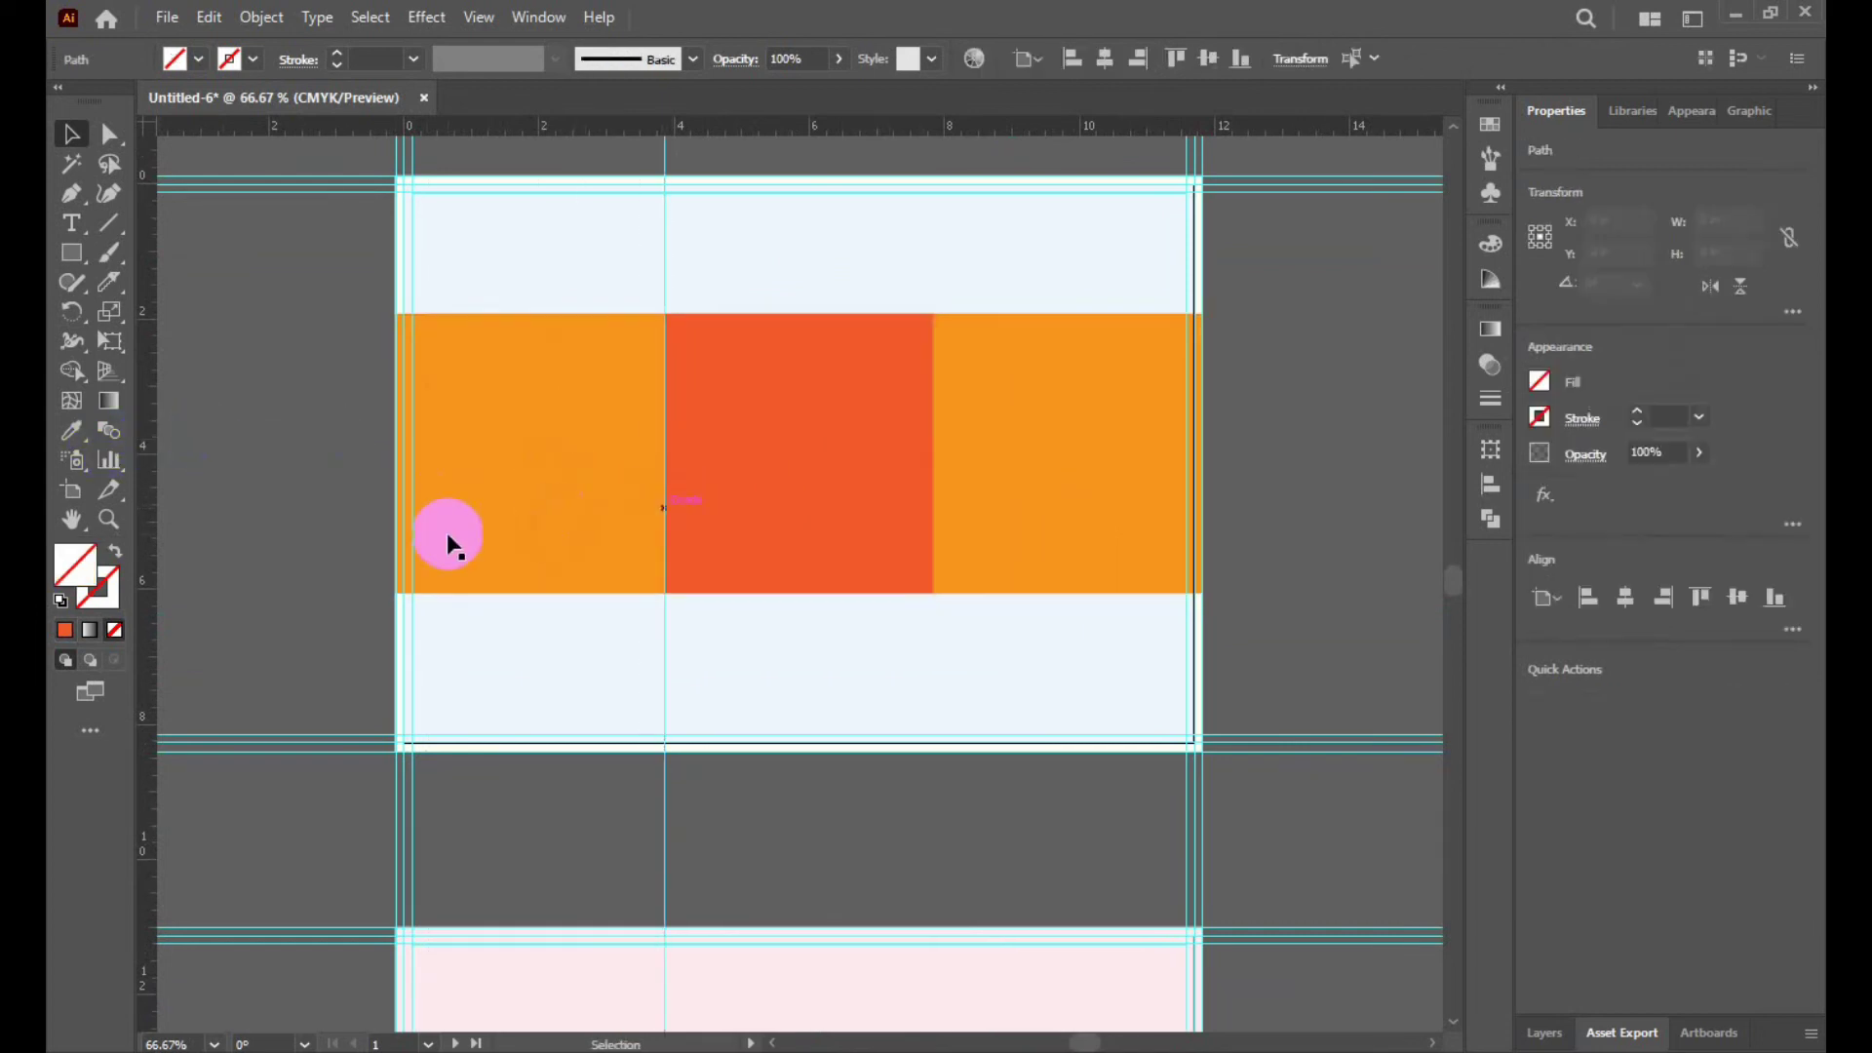
drag(154, 519, 934, 519)
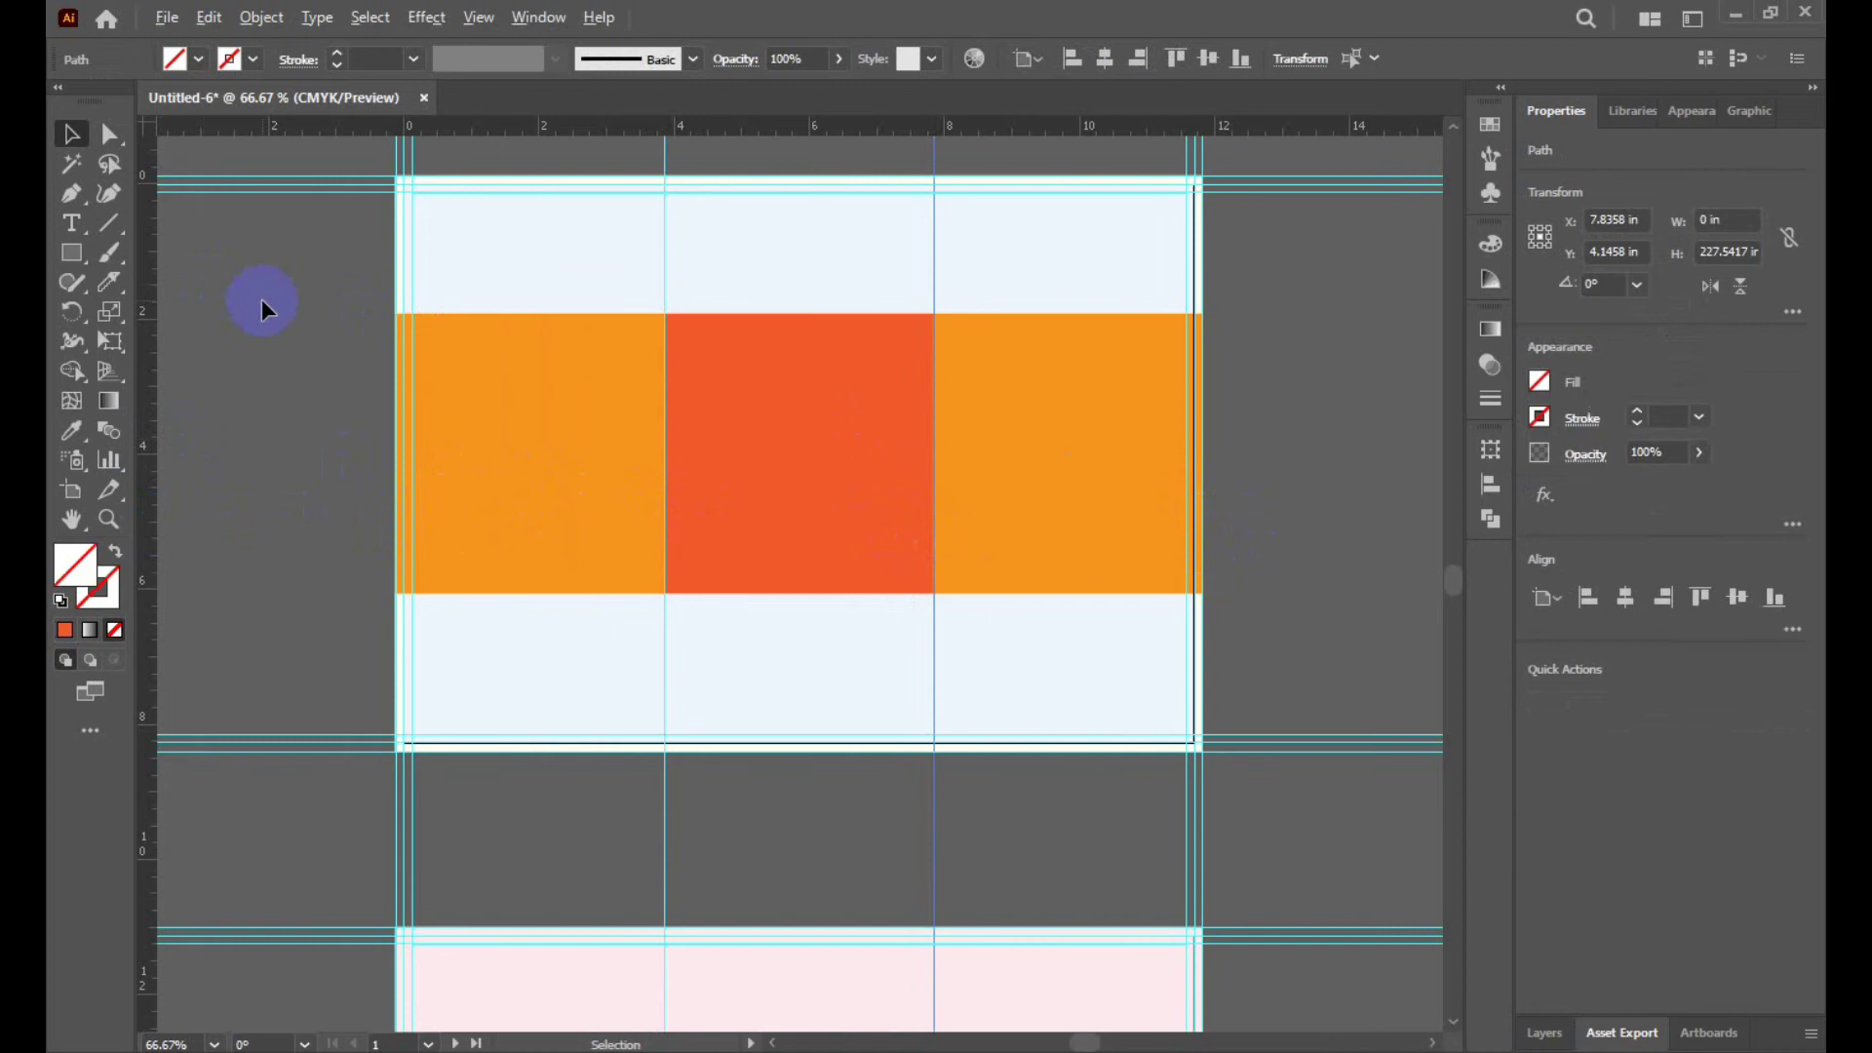
scroll(262, 298, down, 1)
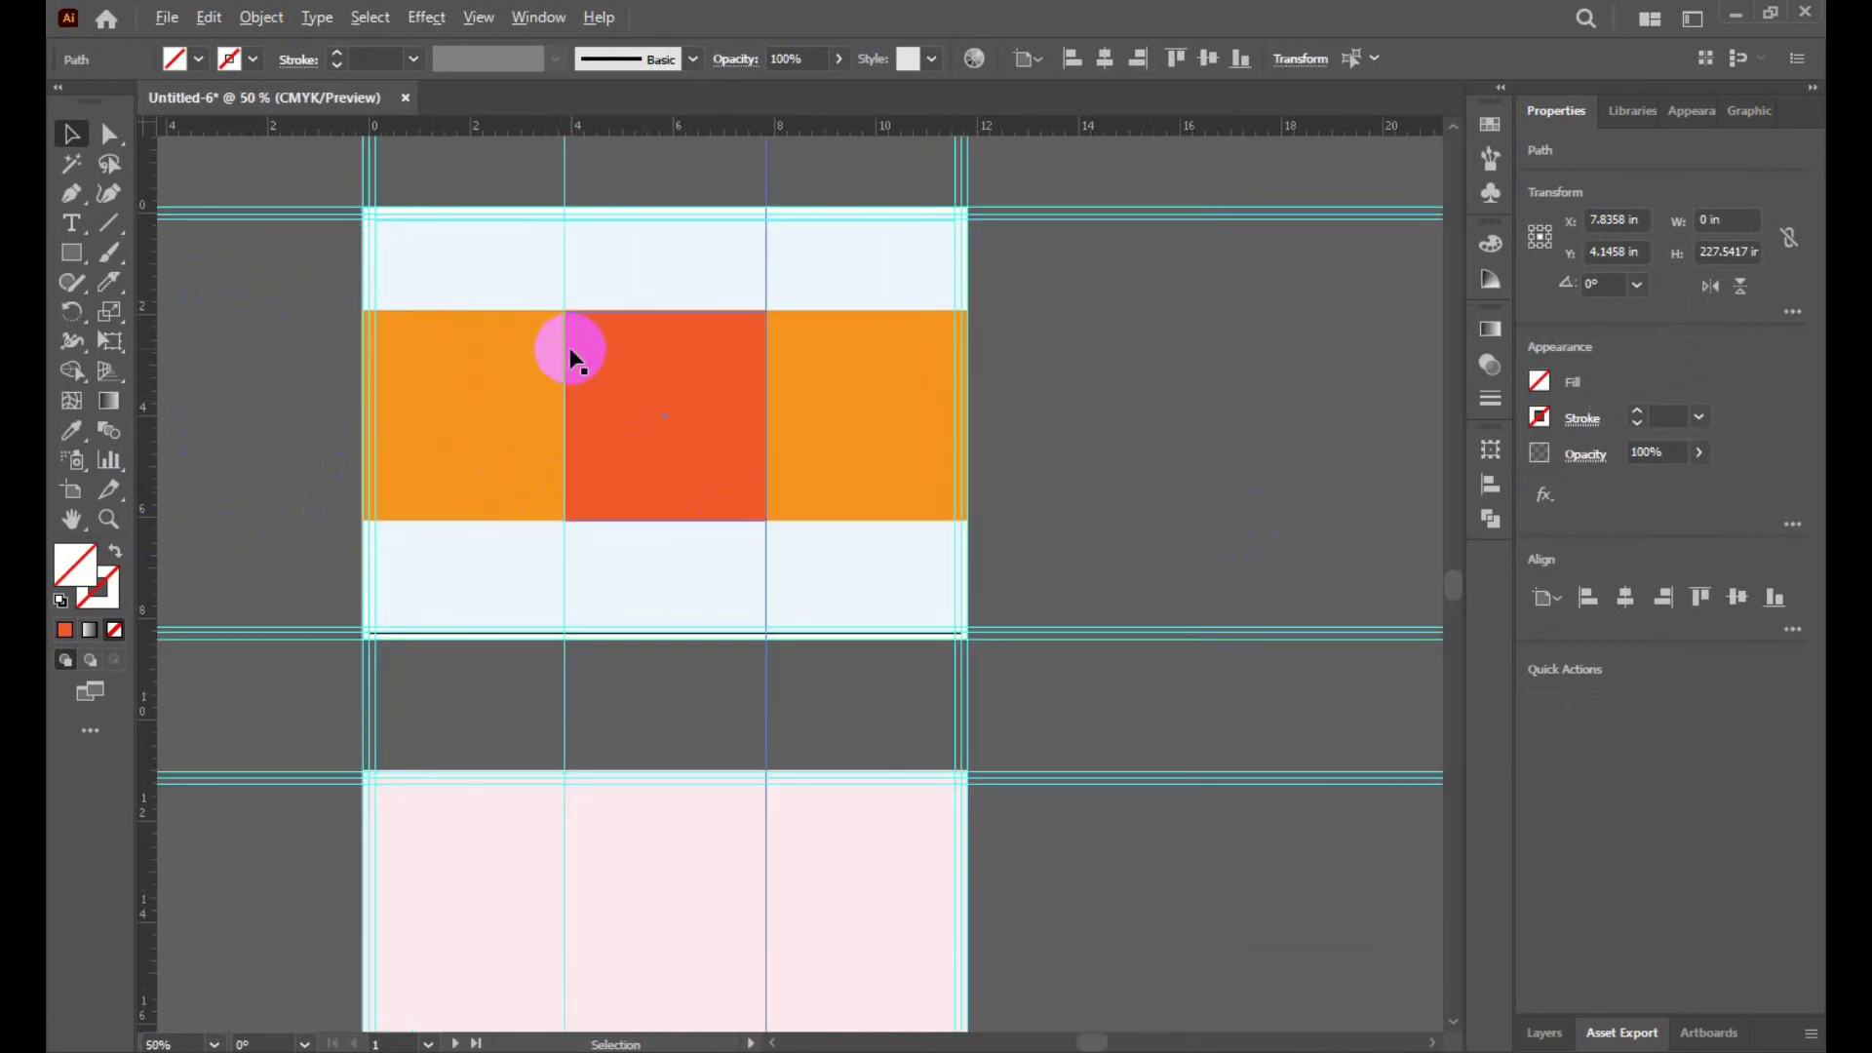
scroll(573, 361, up, 3)
scroll(562, 283, down, 4)
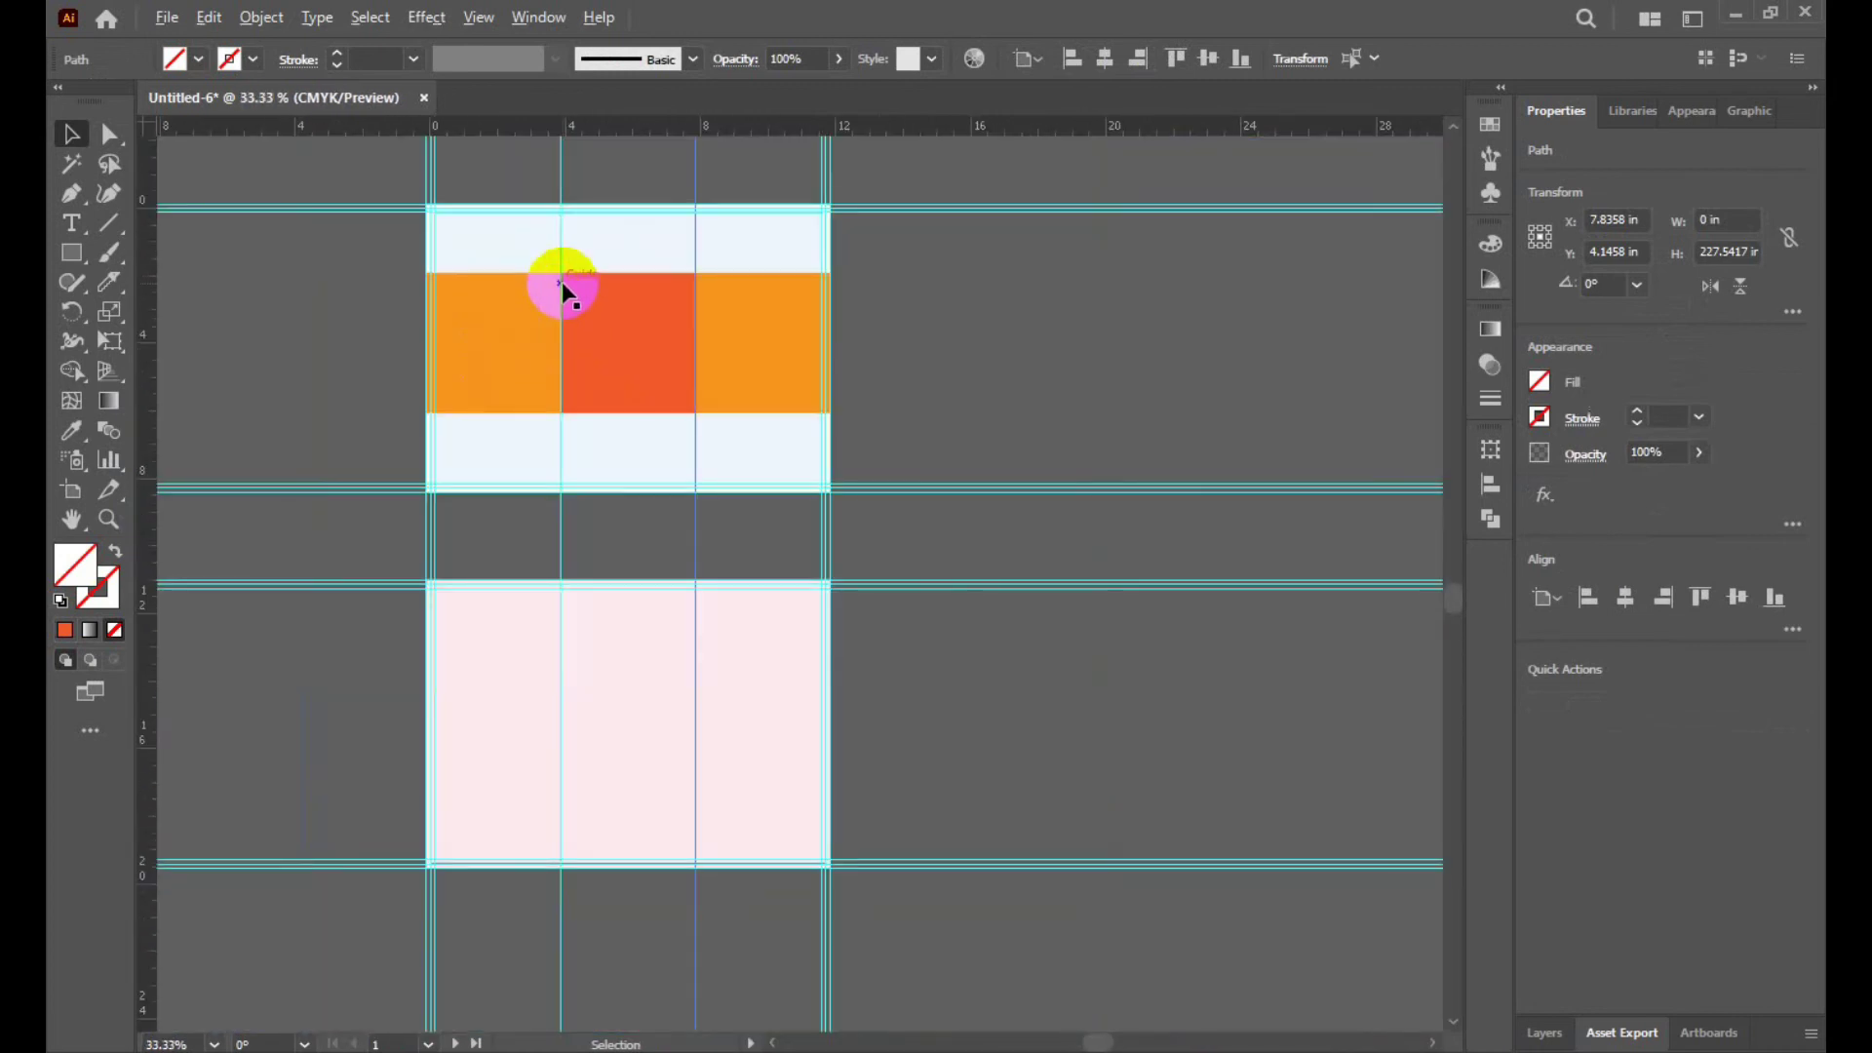
Delete the strip group and view the top artboard at 100%.
click(630, 372)
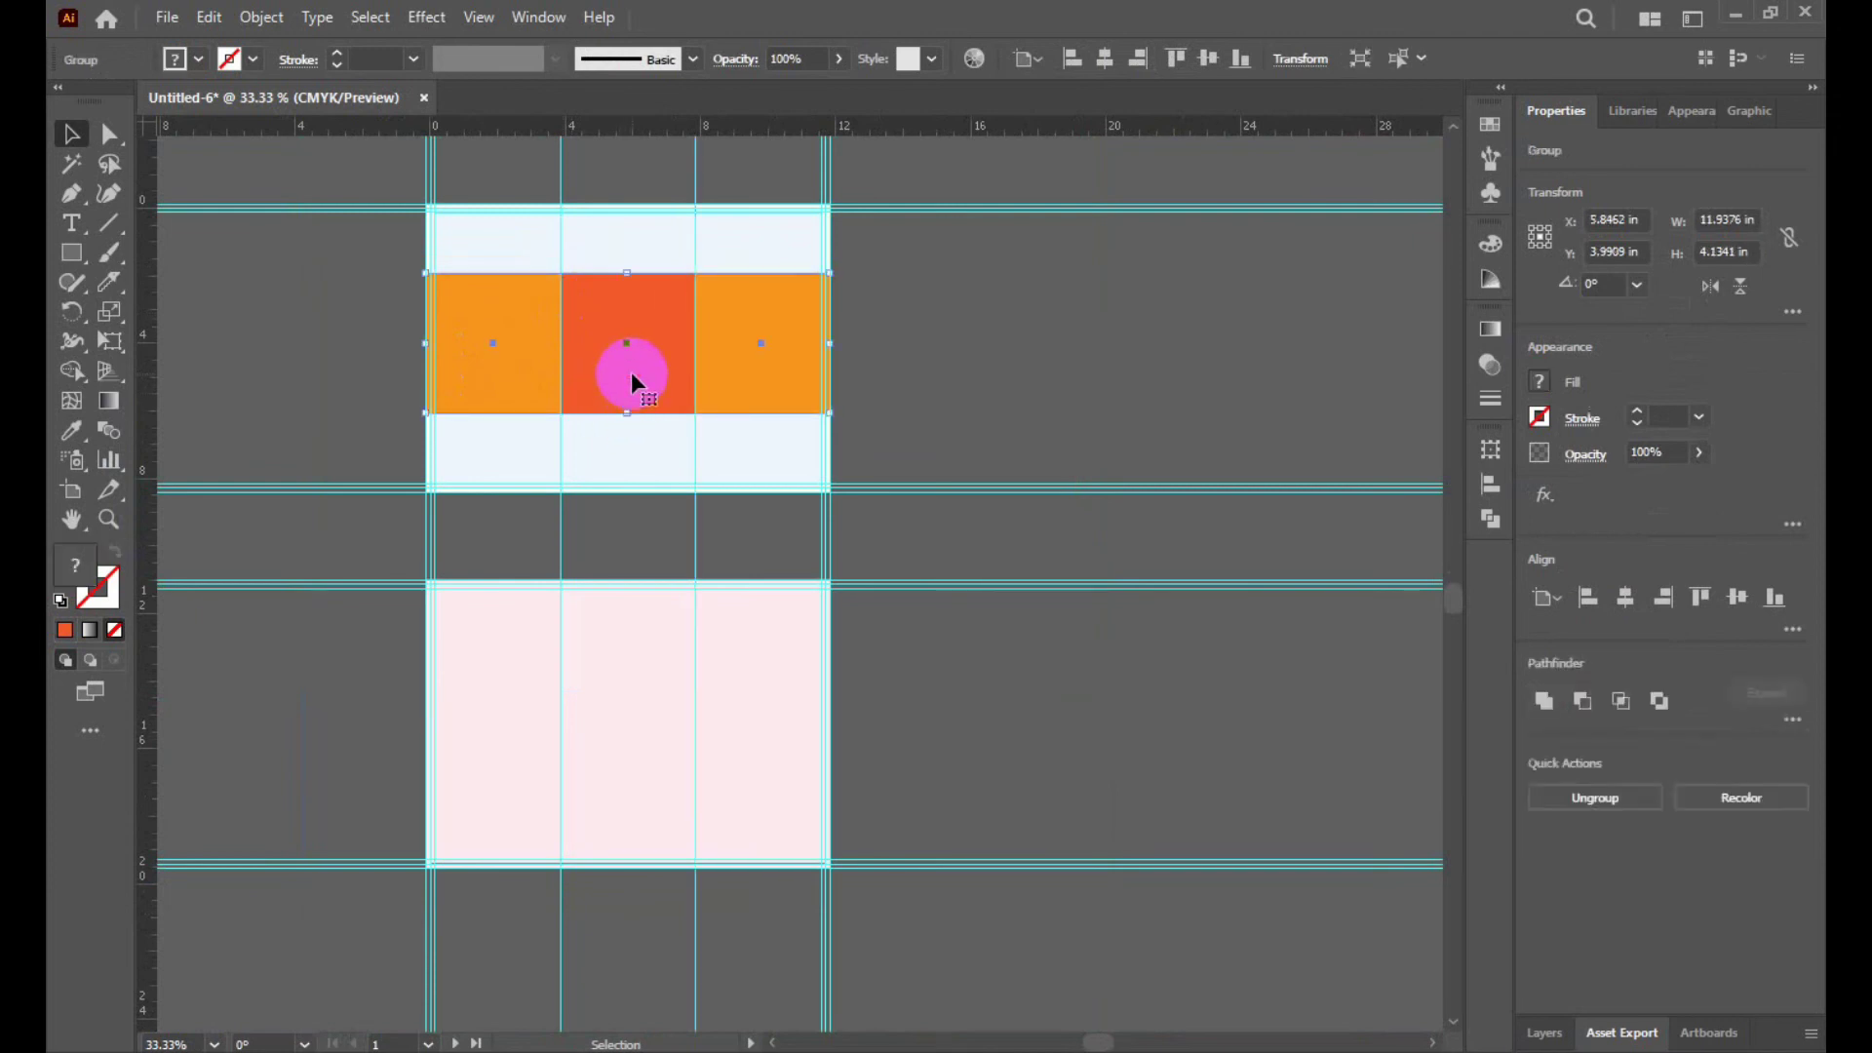
key(Delete)
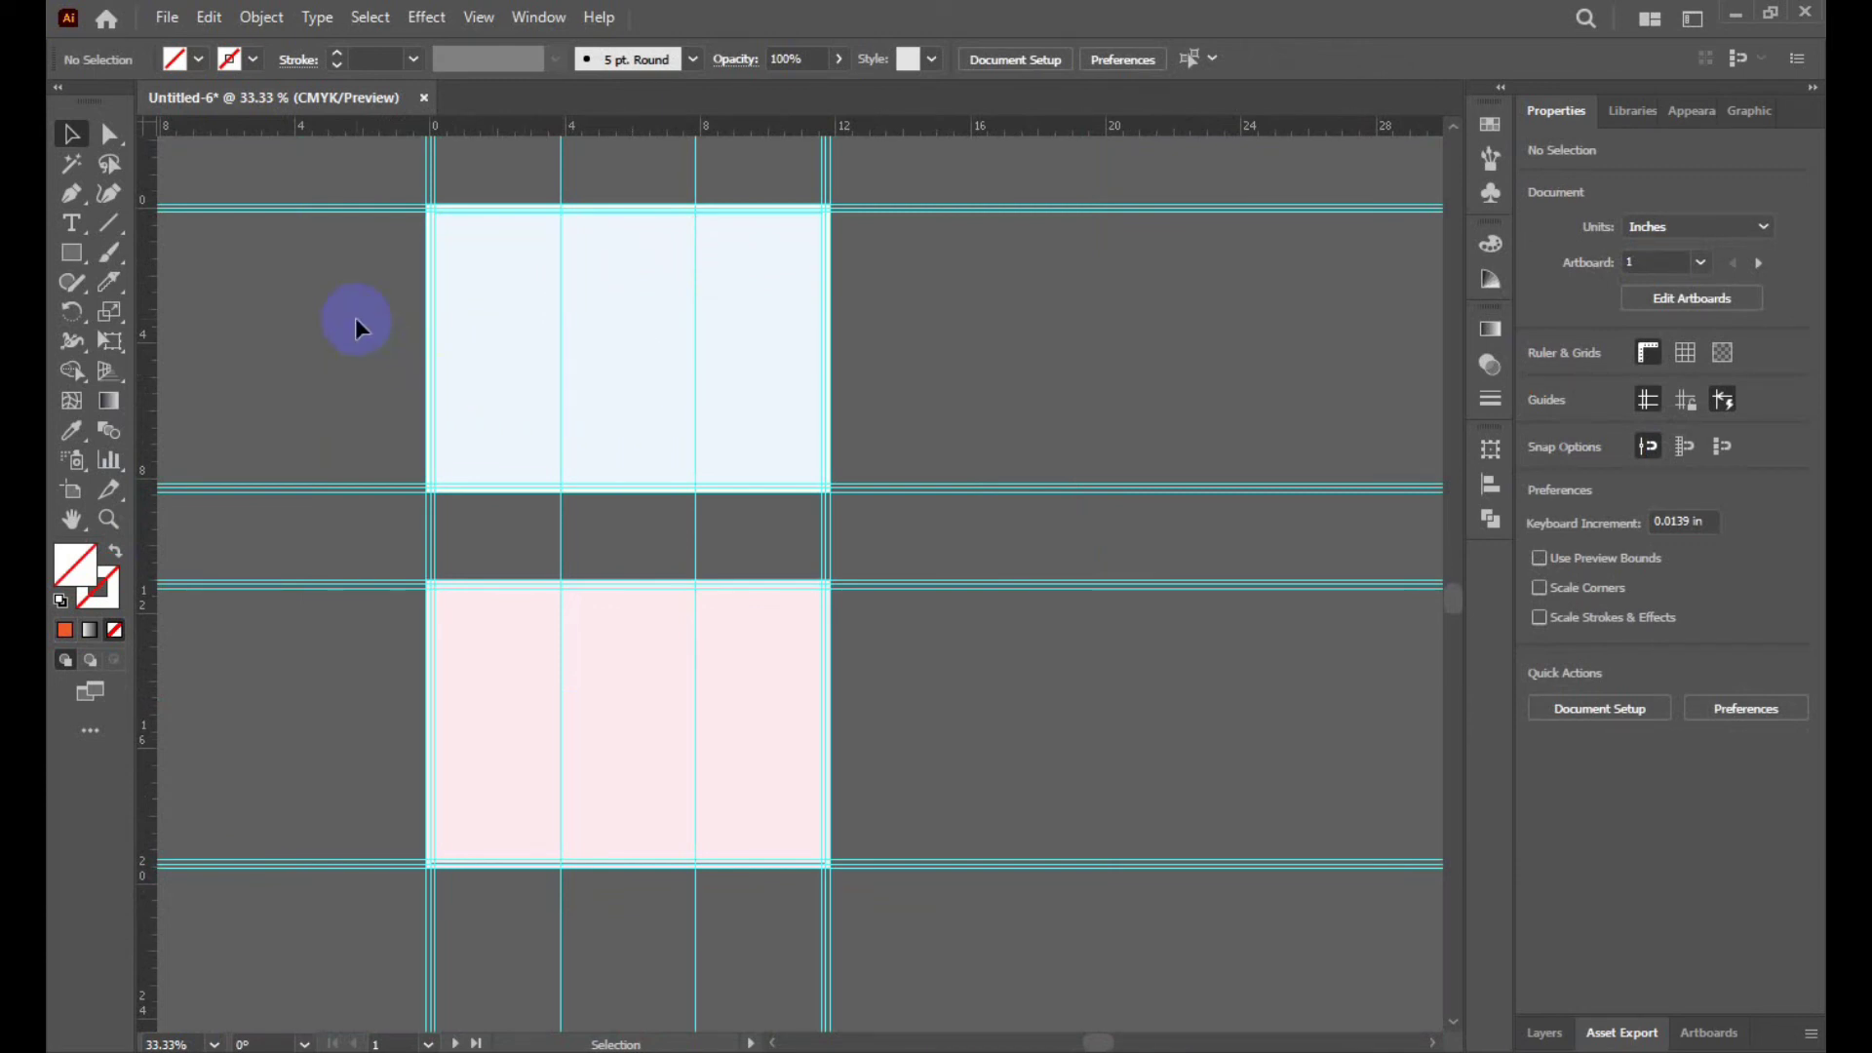
key(ctrl+1)
scroll(600, 495, up, 1)
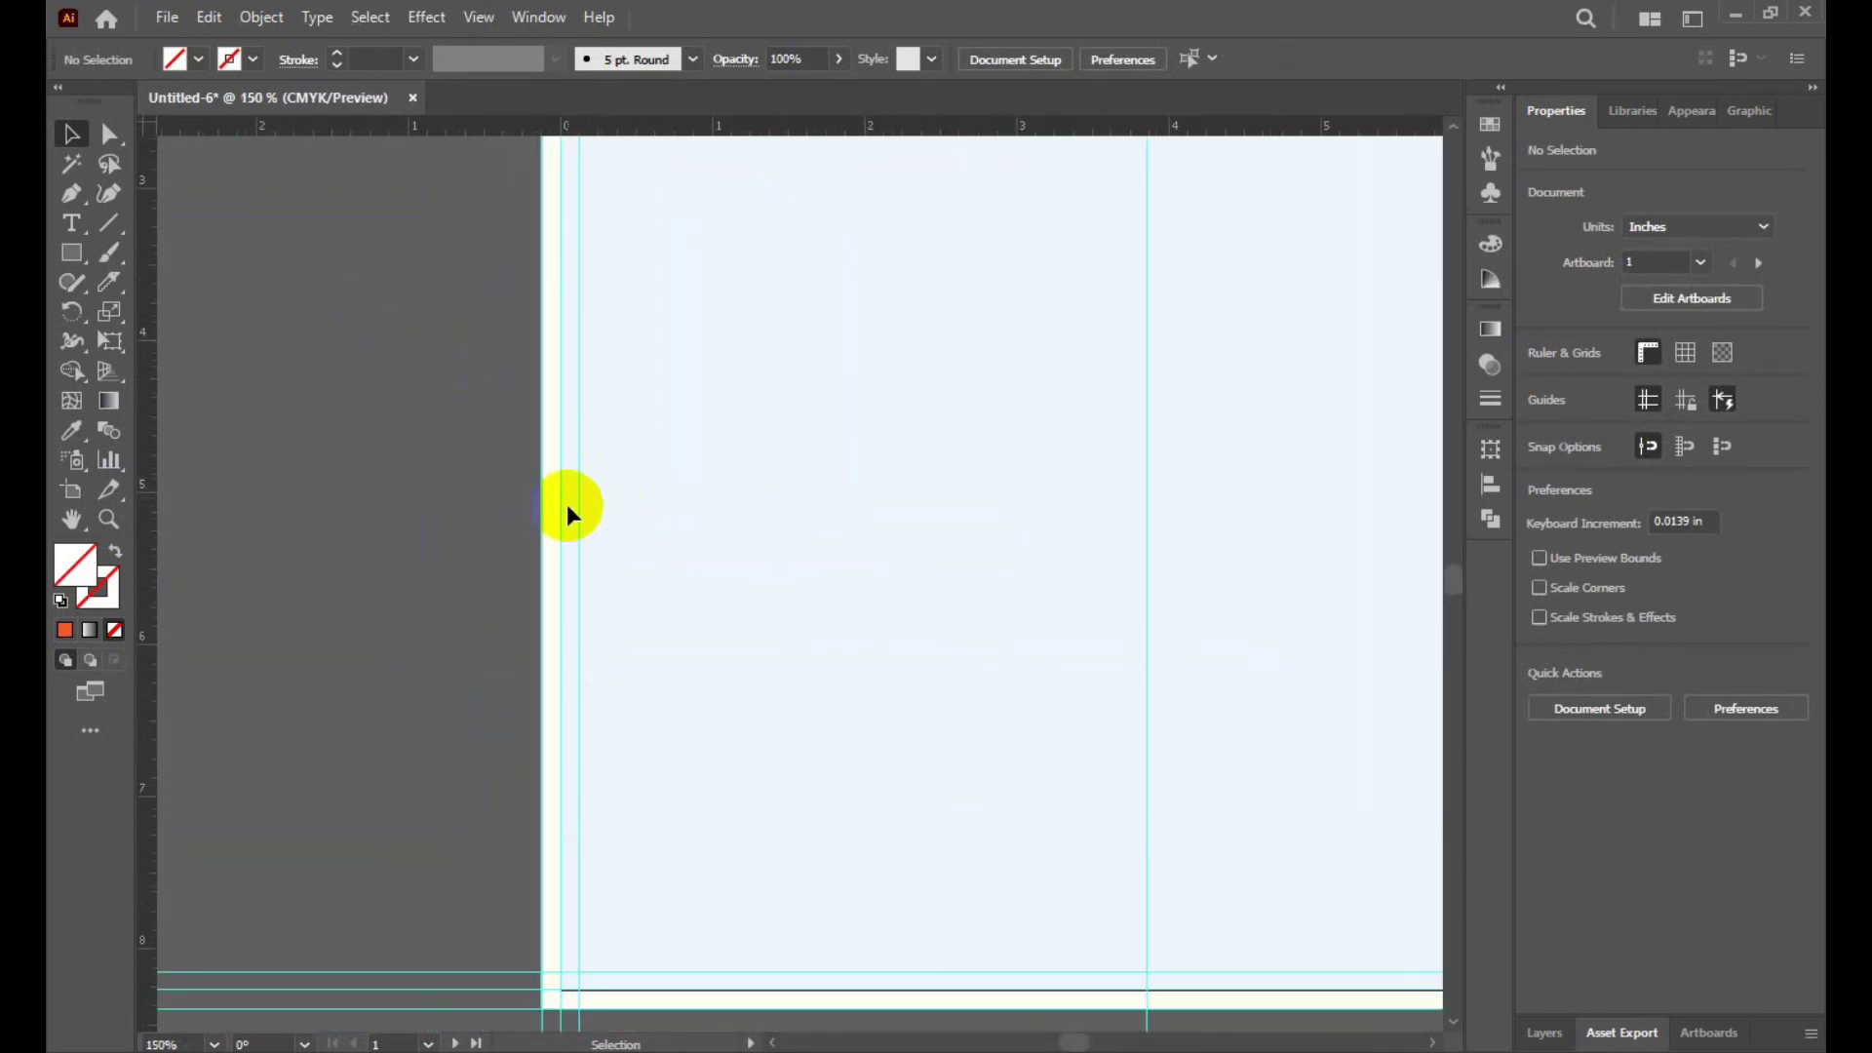
scroll(399, 478, down, 2)
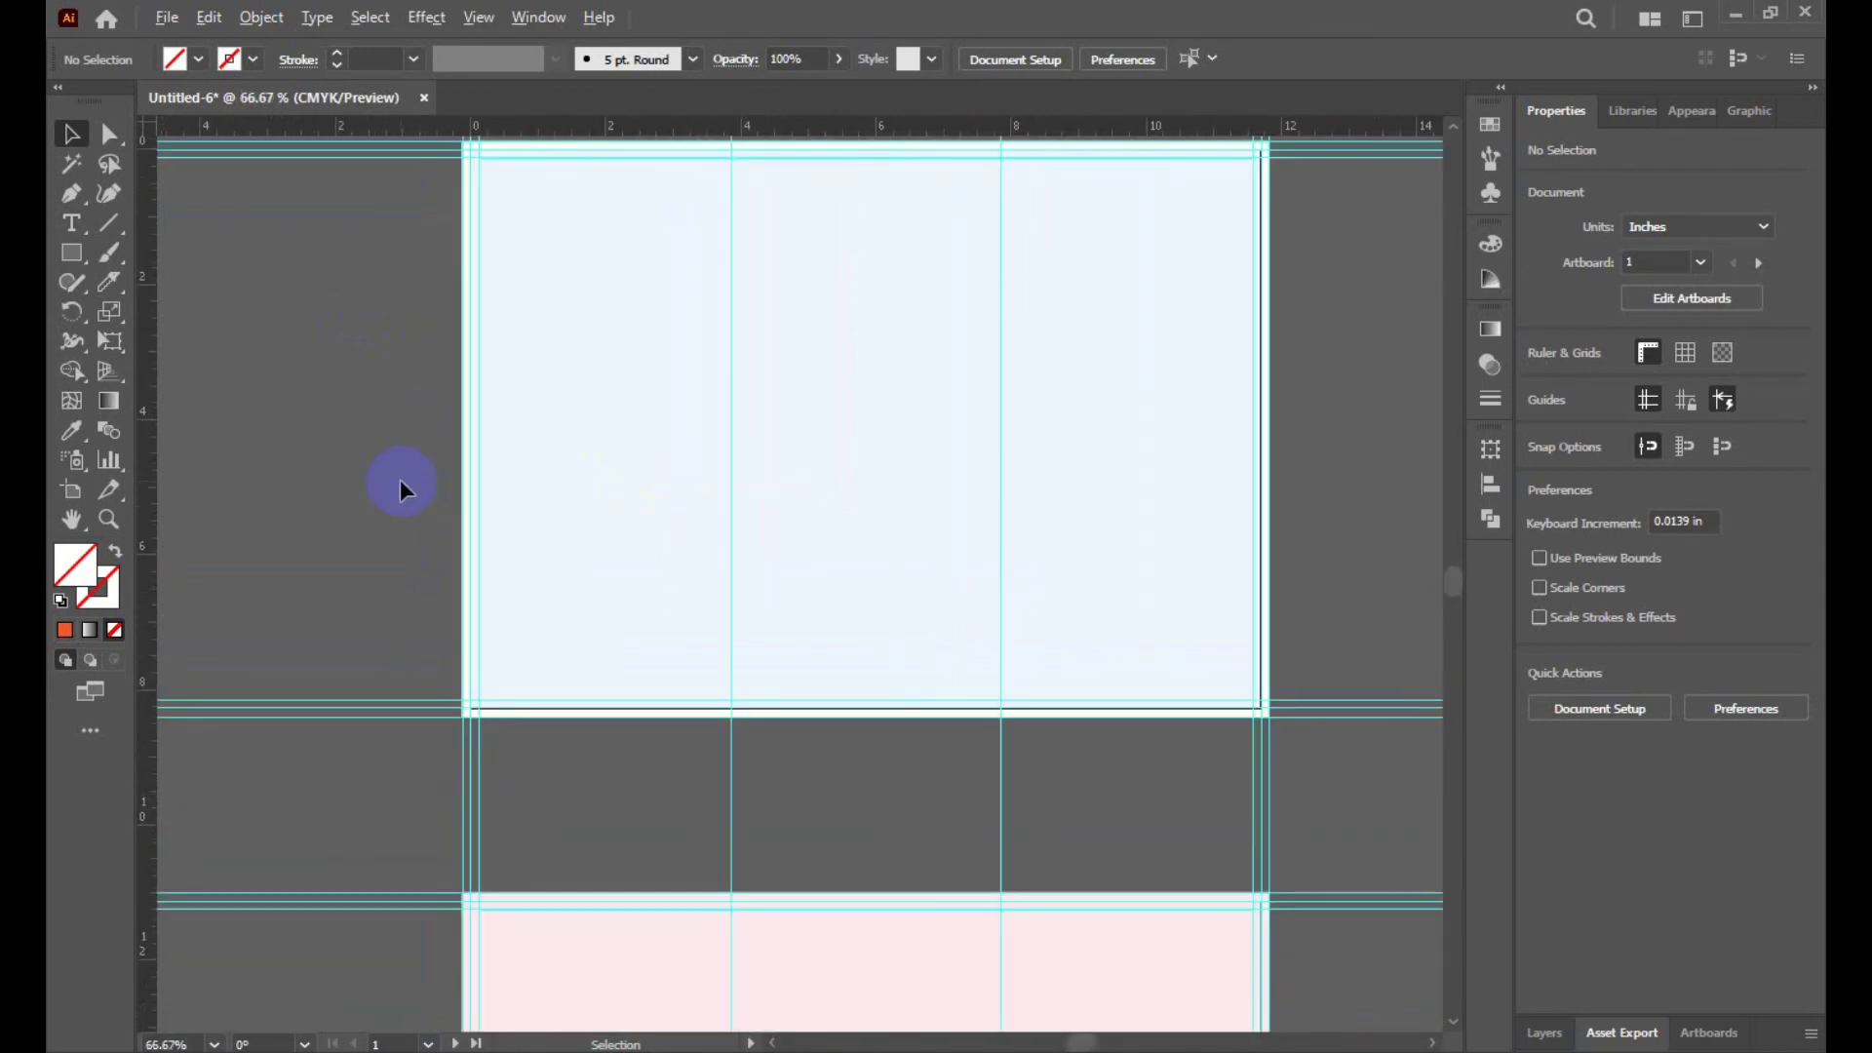
scroll(400, 478, down, 1)
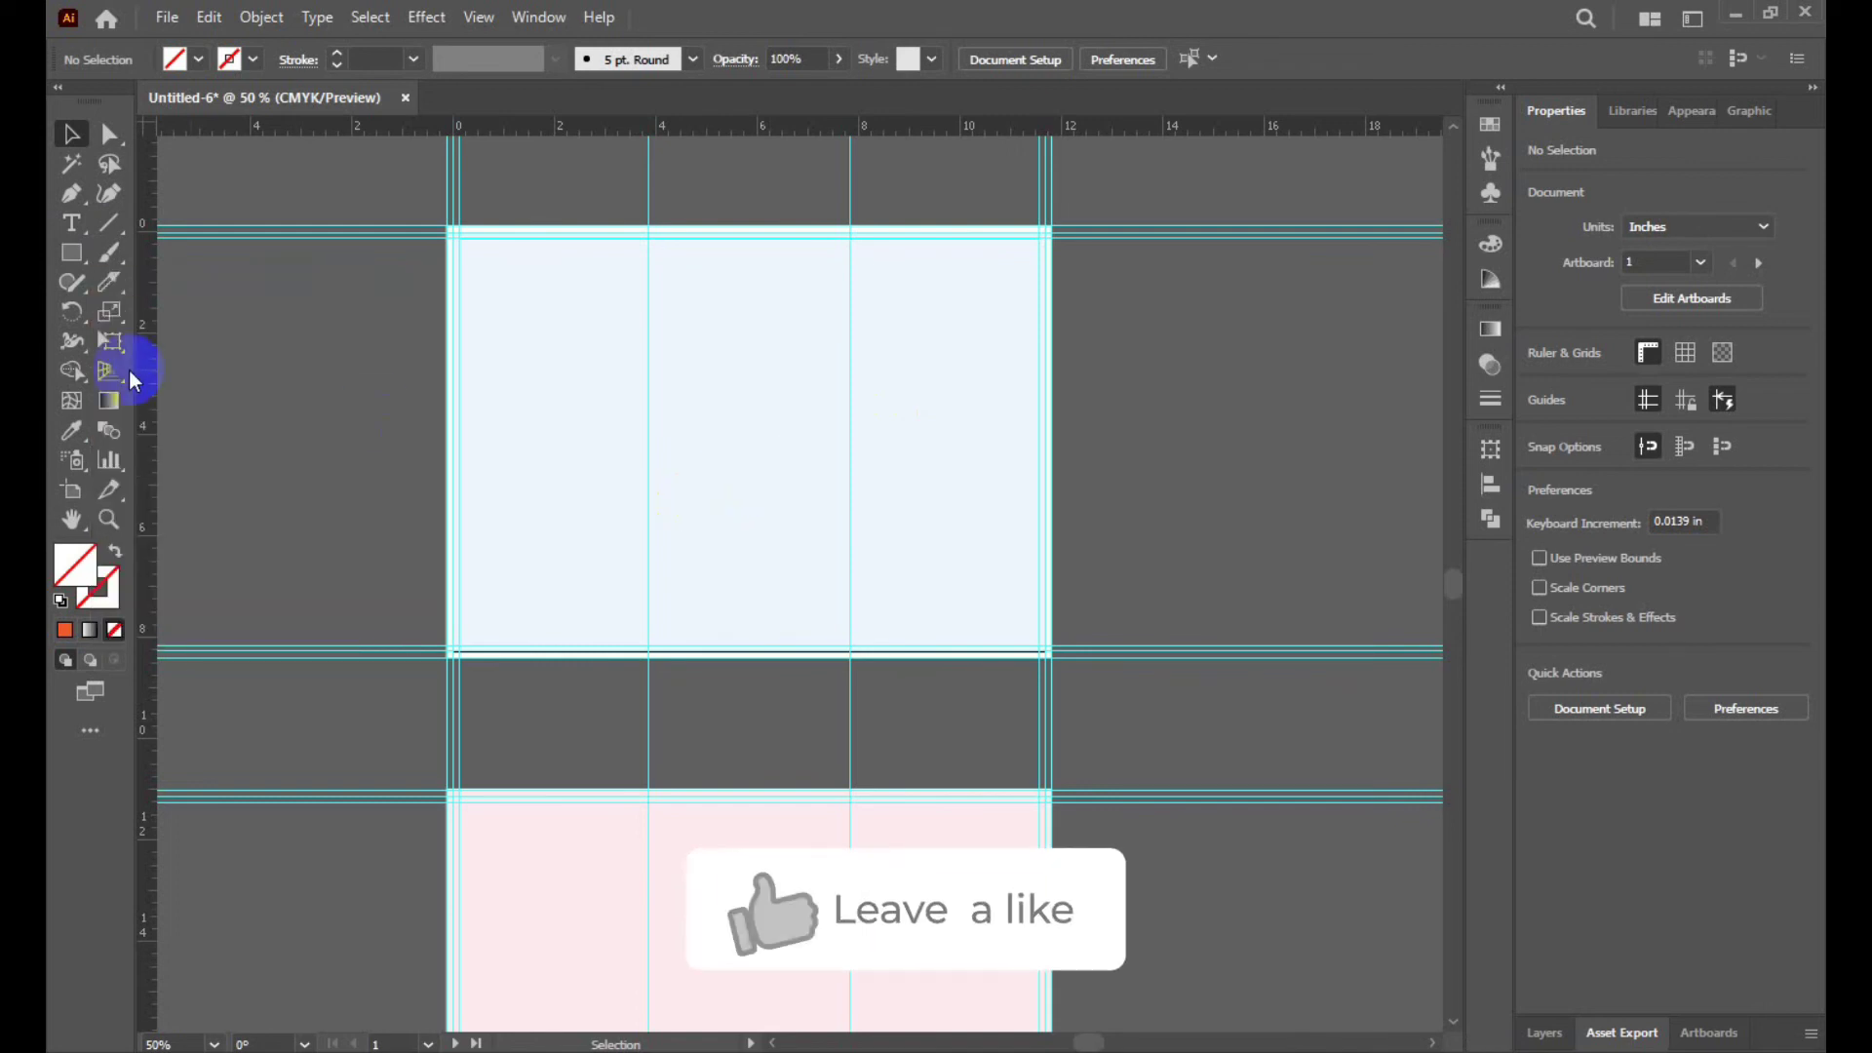
Open the Rectangle dialog on the top artboard, showing 2.0122 × 4.1341 in.
click(71, 253)
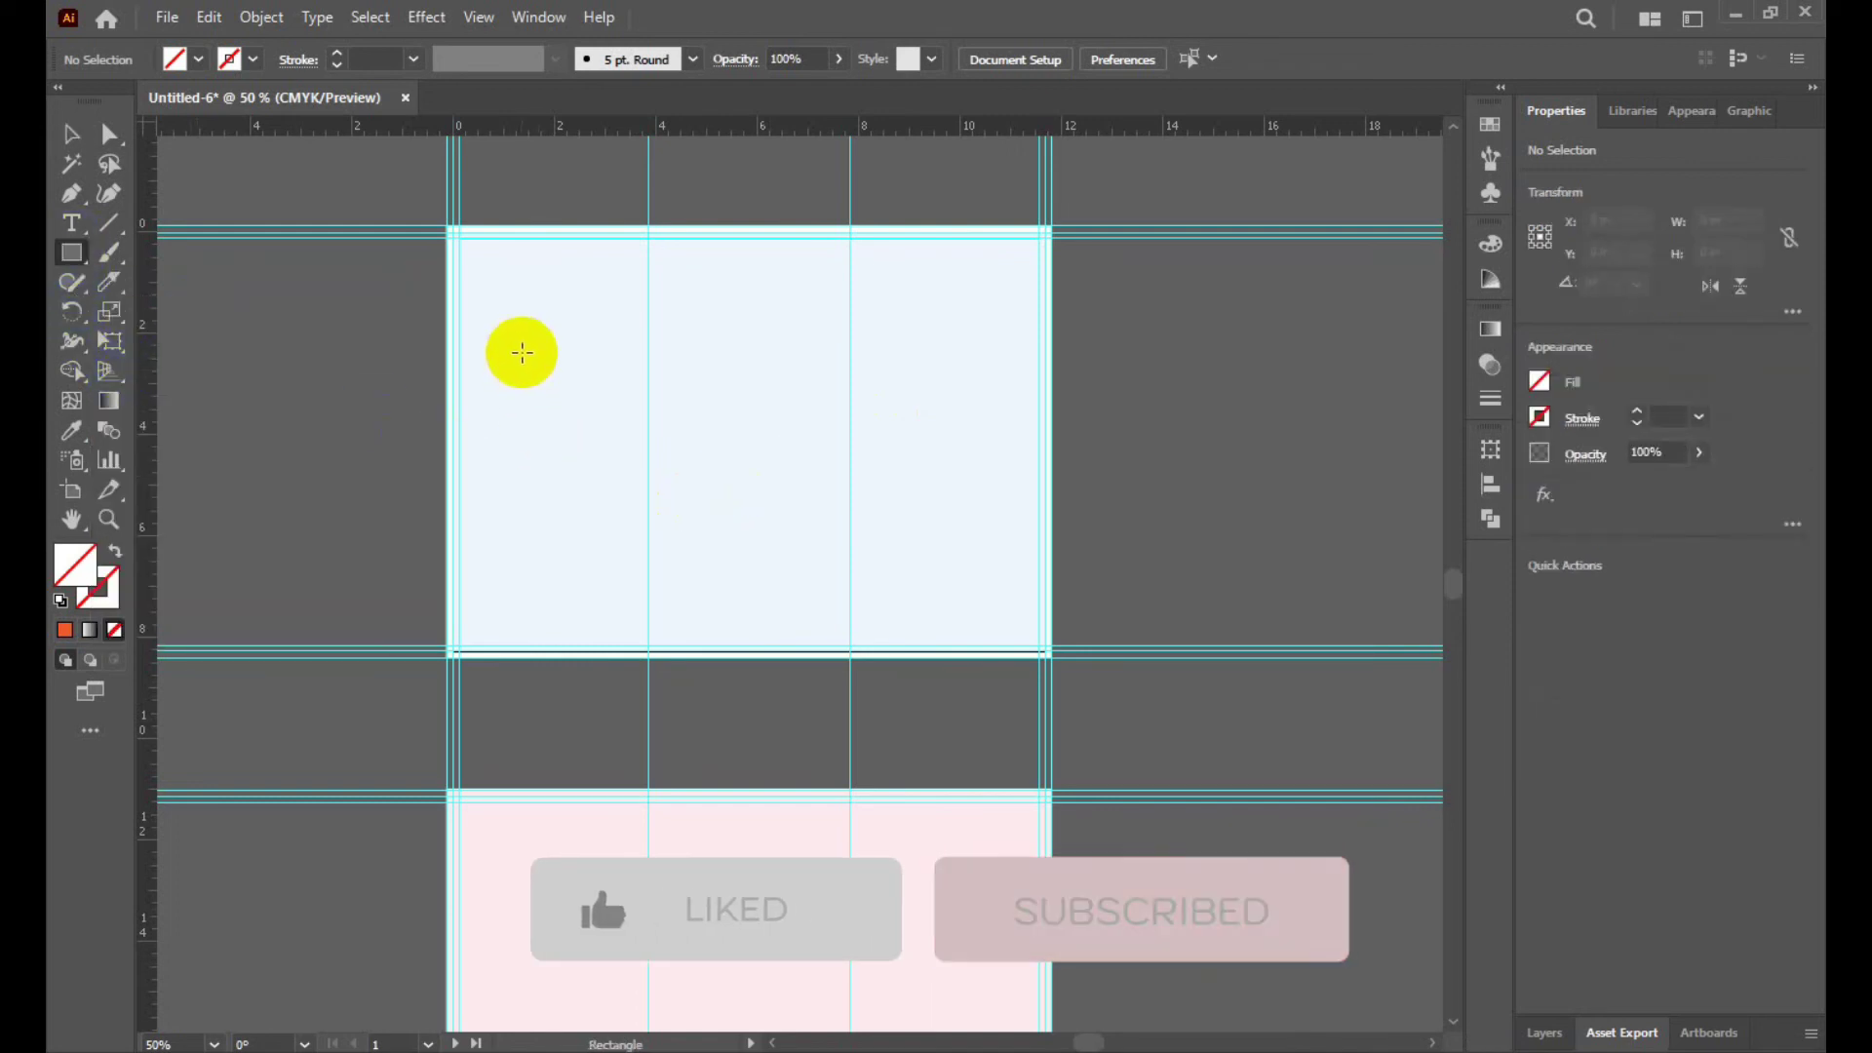
click(526, 342)
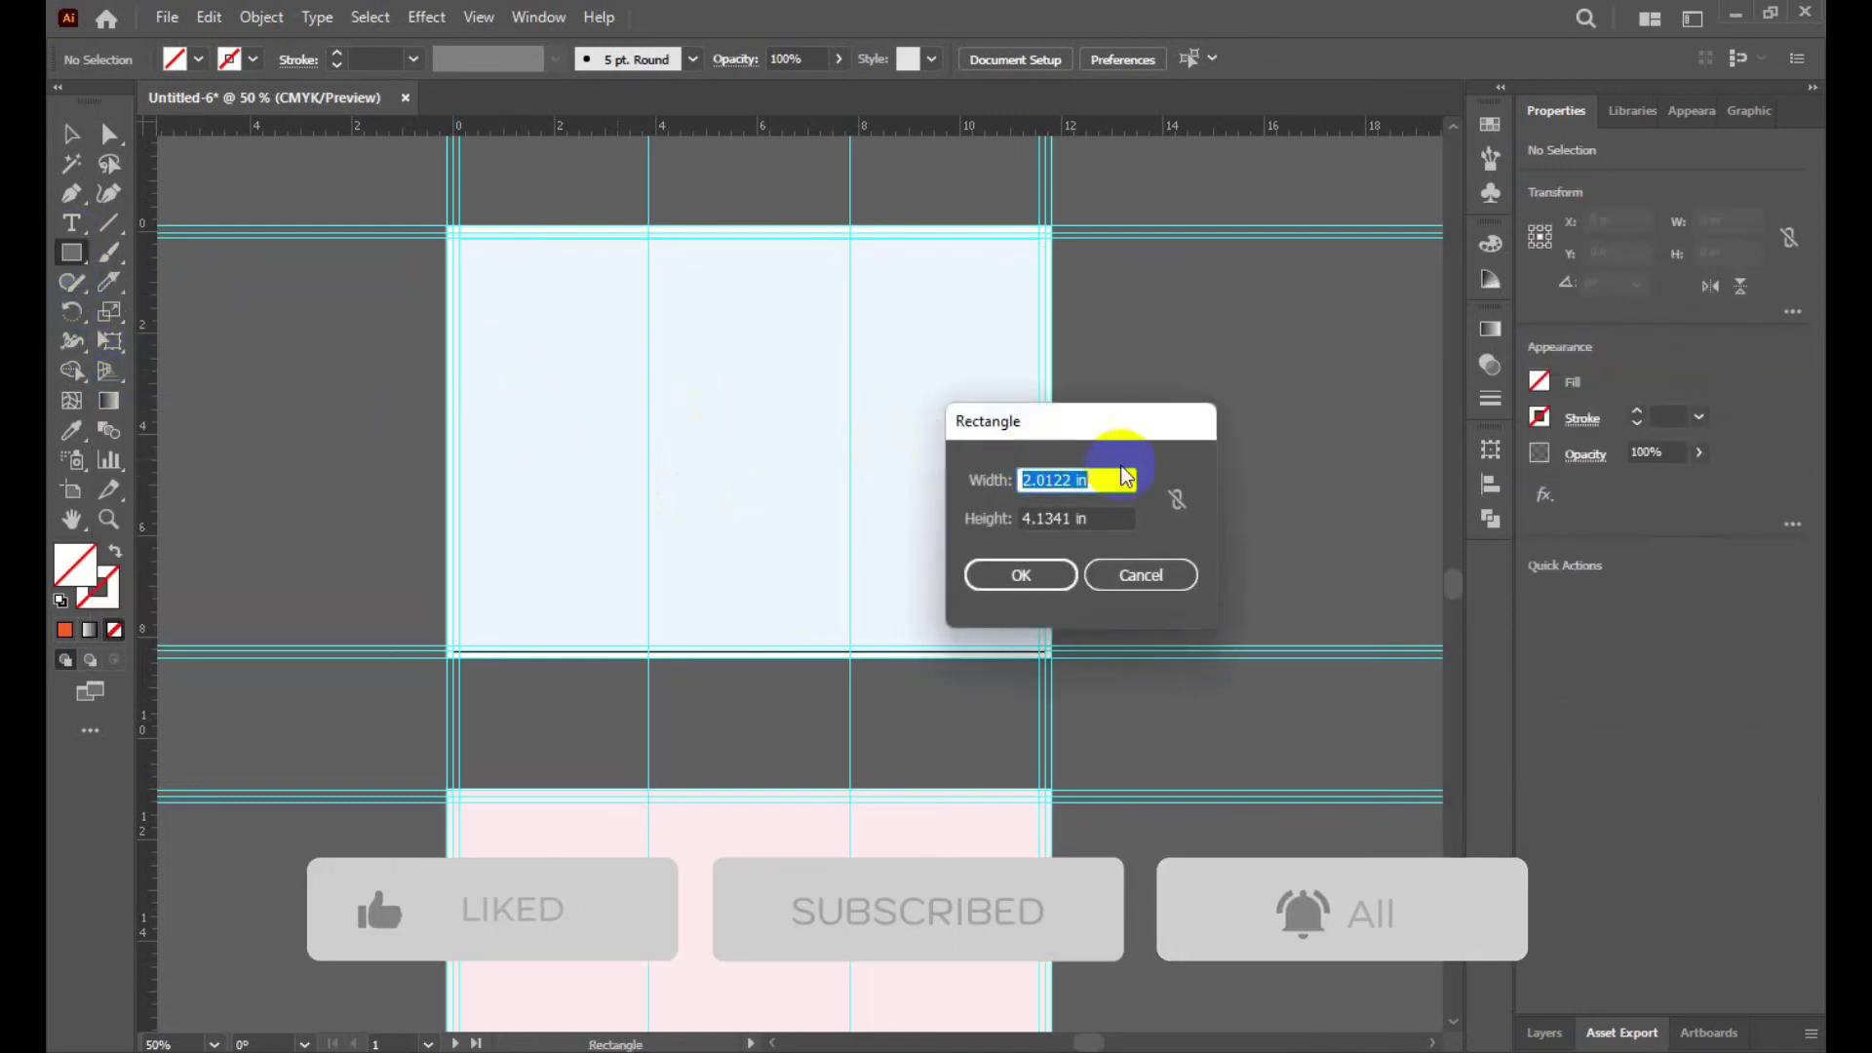
click(1033, 480)
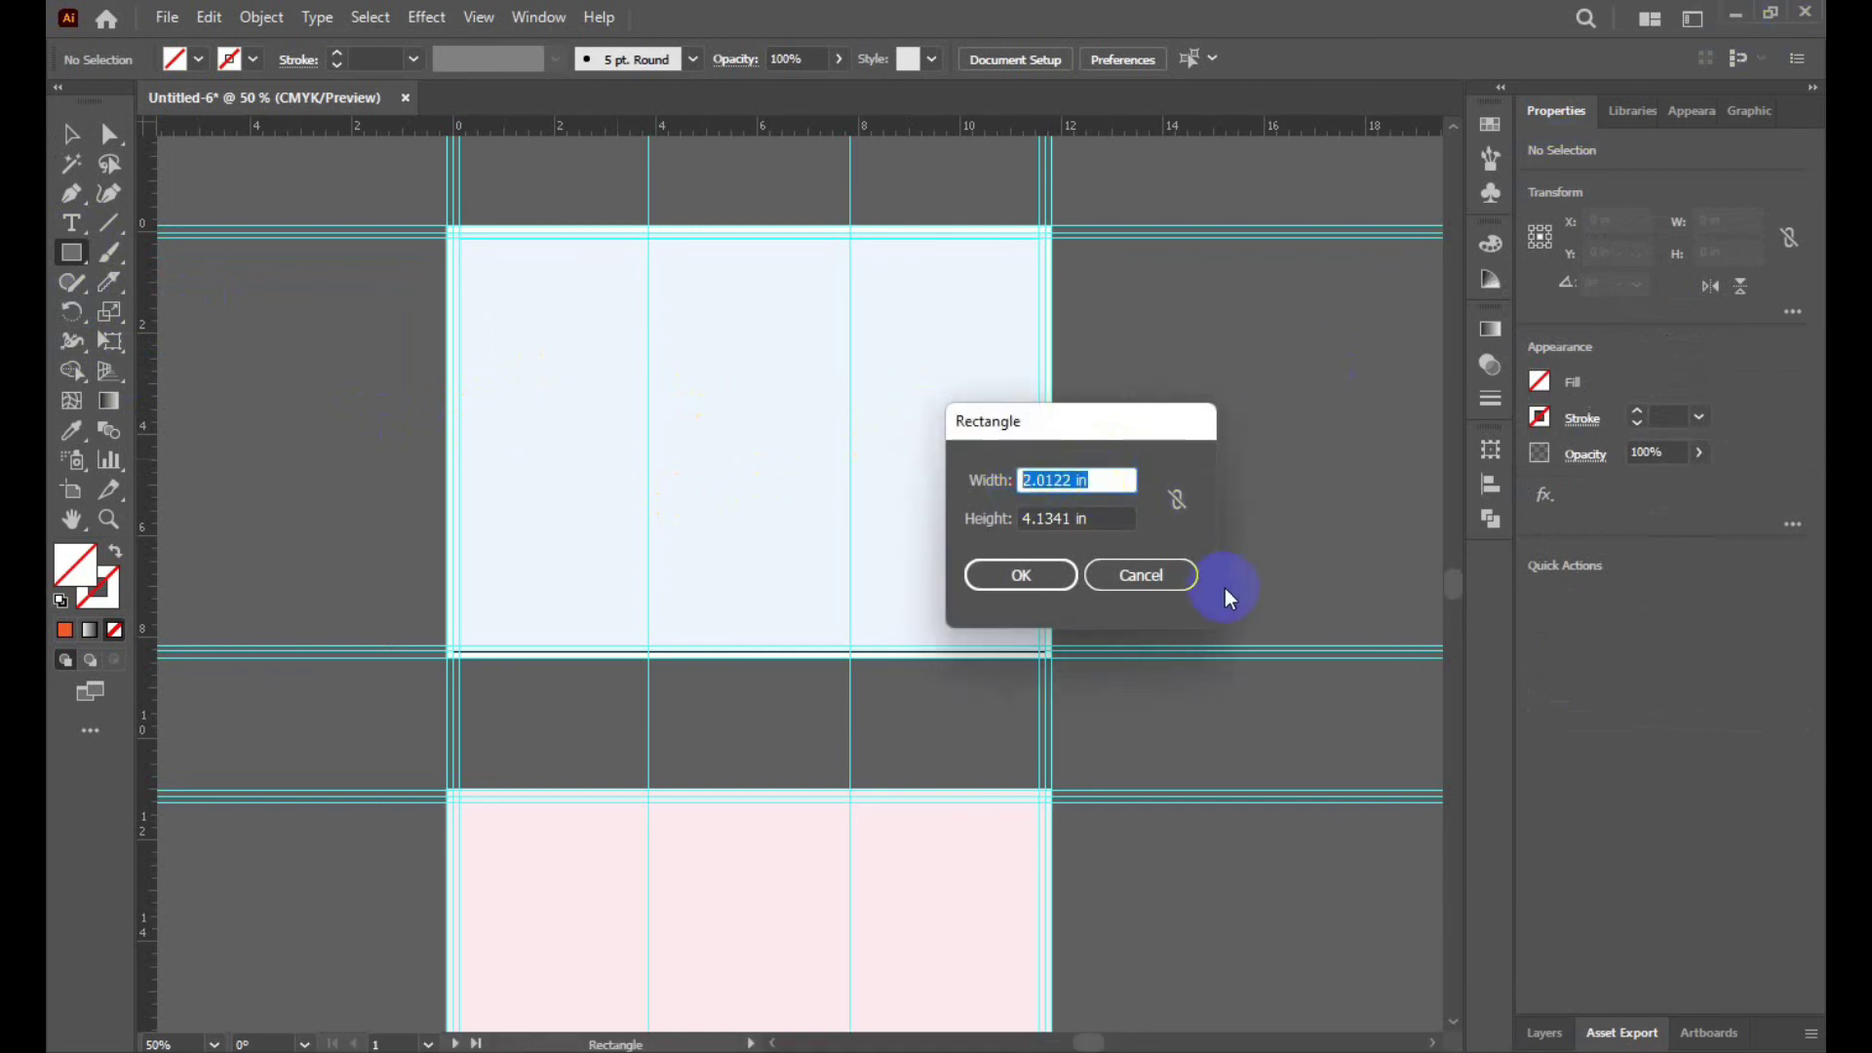
click(1188, 571)
Calculate .125*2 = 0.25 in Windows Calculator, then close it.
click(1733, 12)
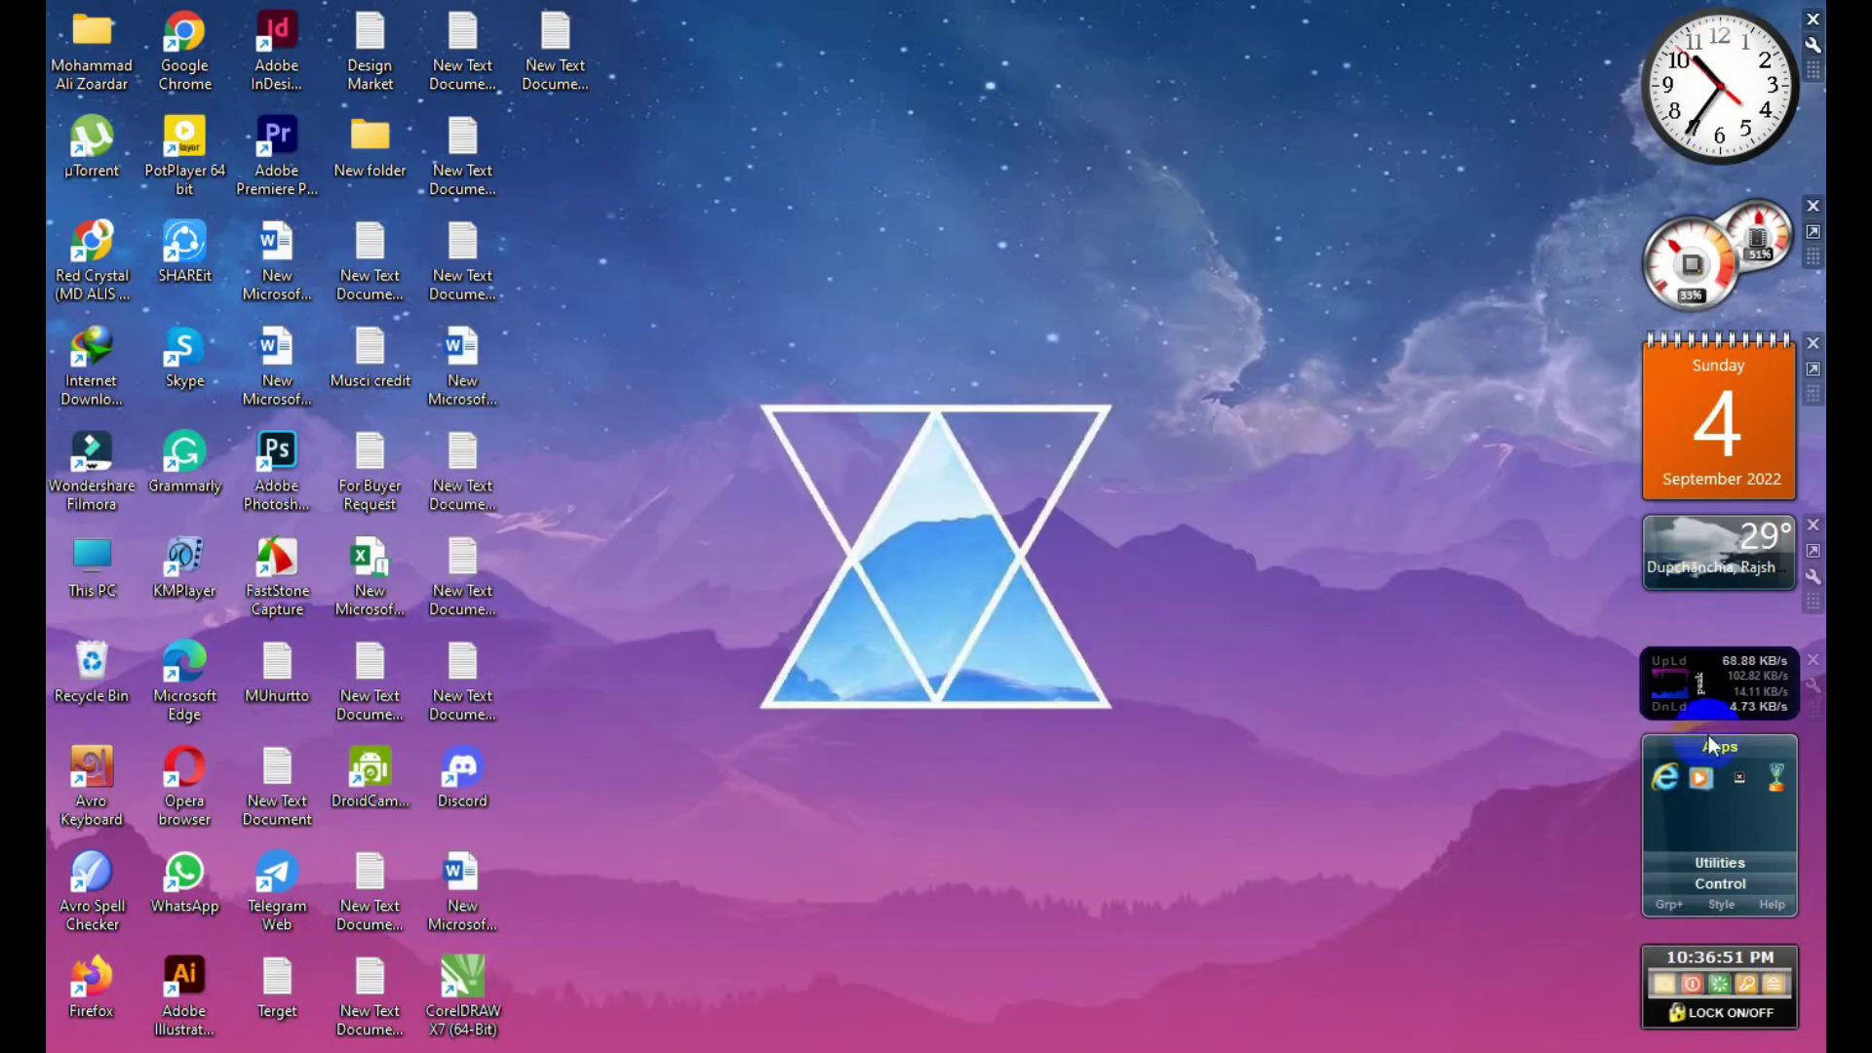
click(1720, 770)
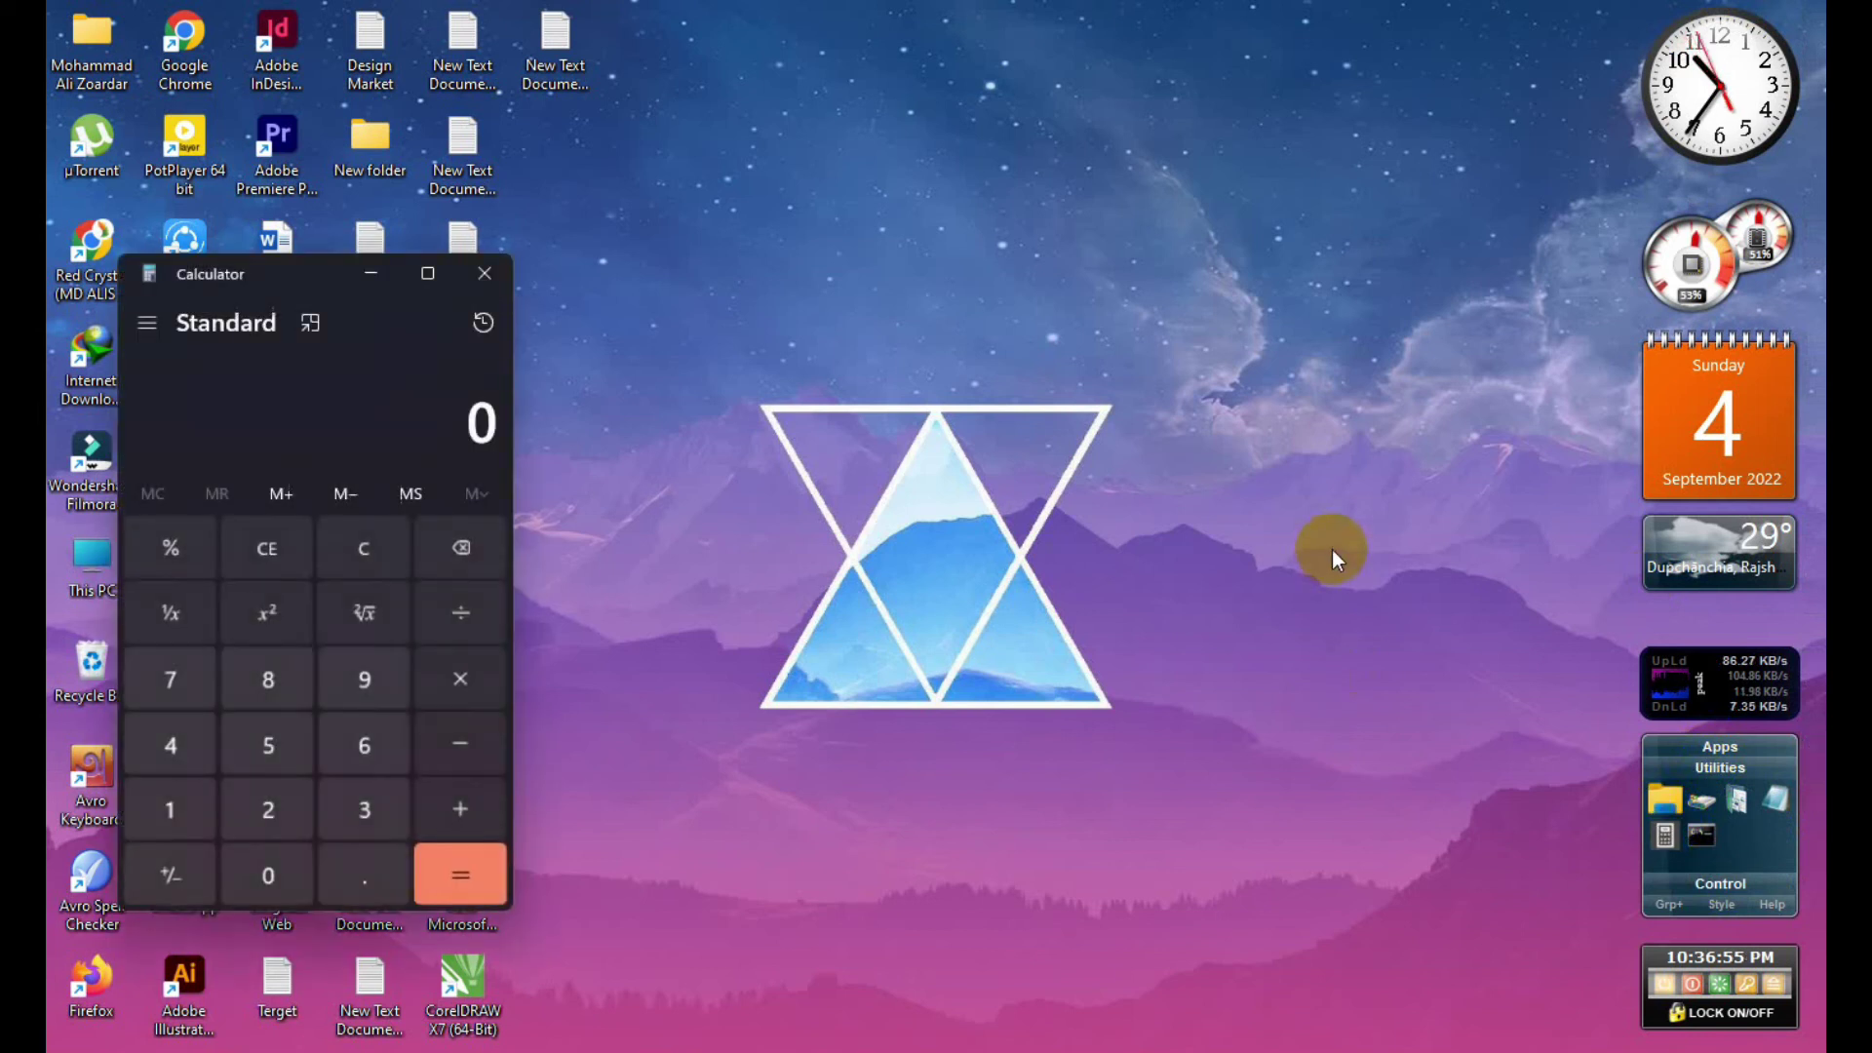
text(.125)
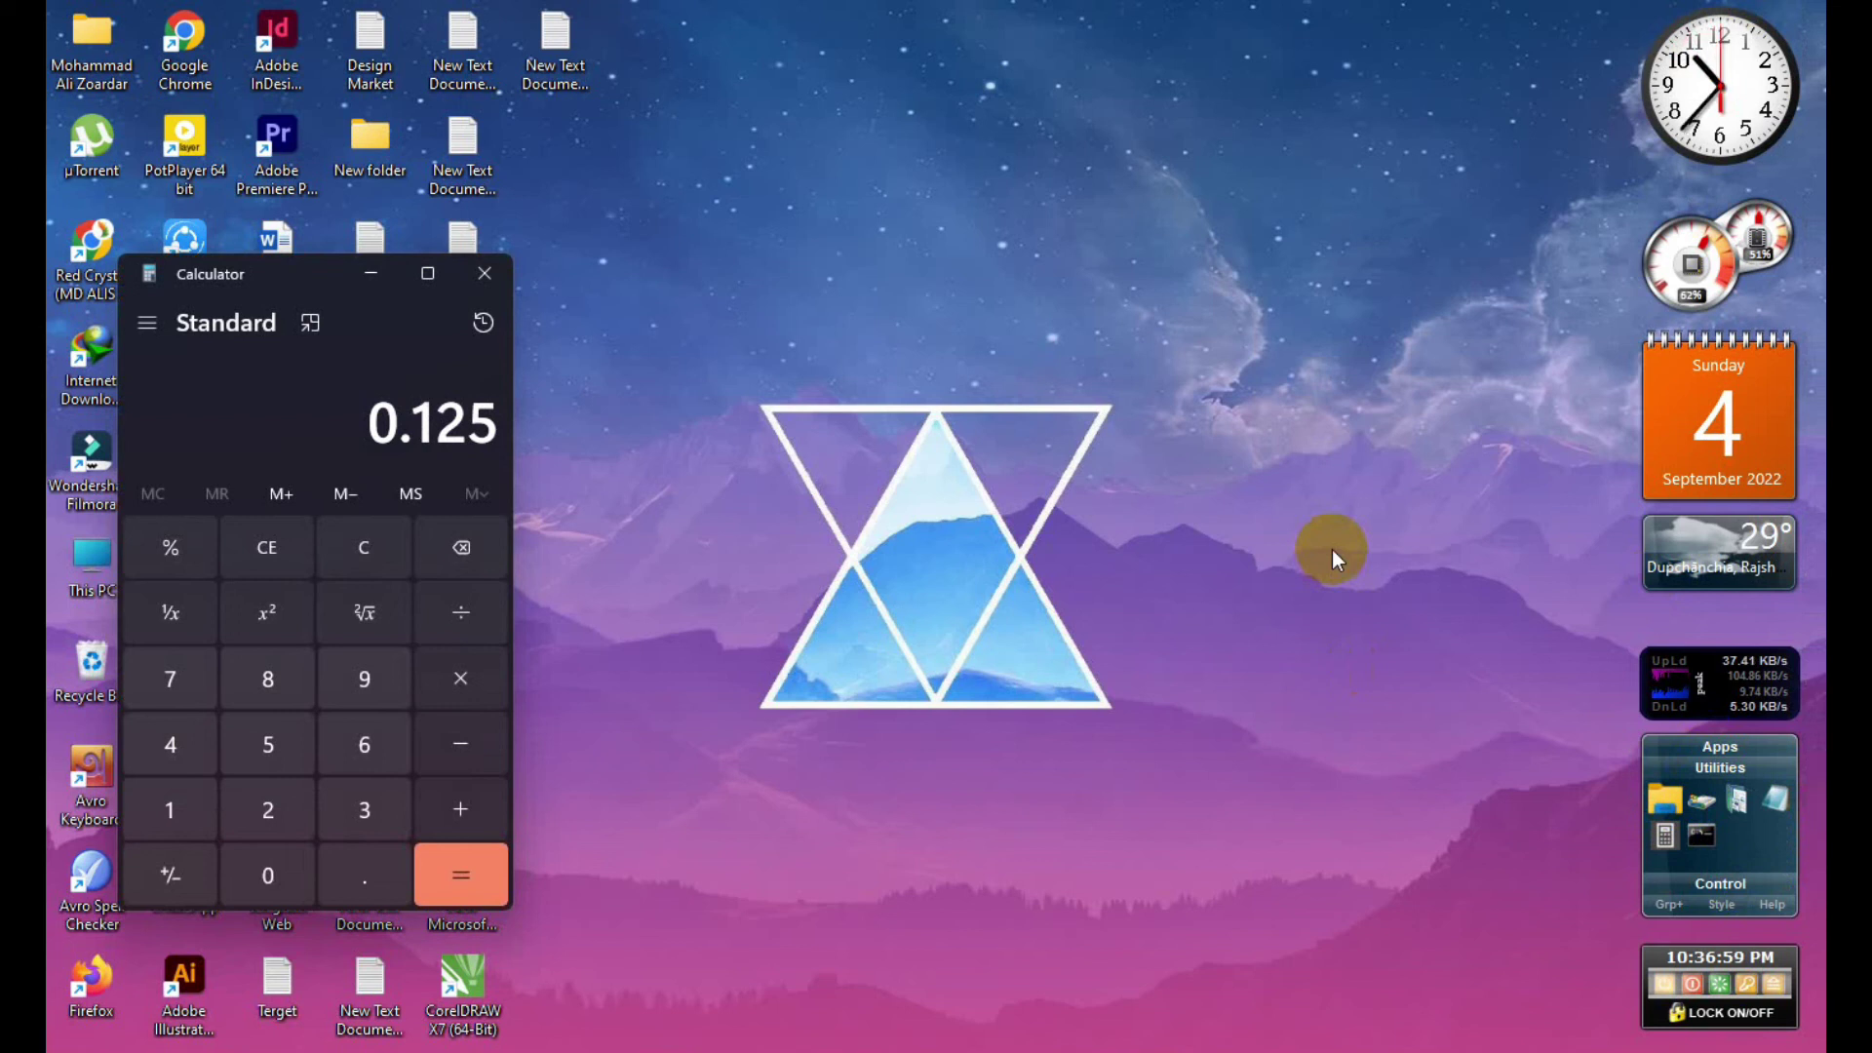
text(*2)
key(Return)
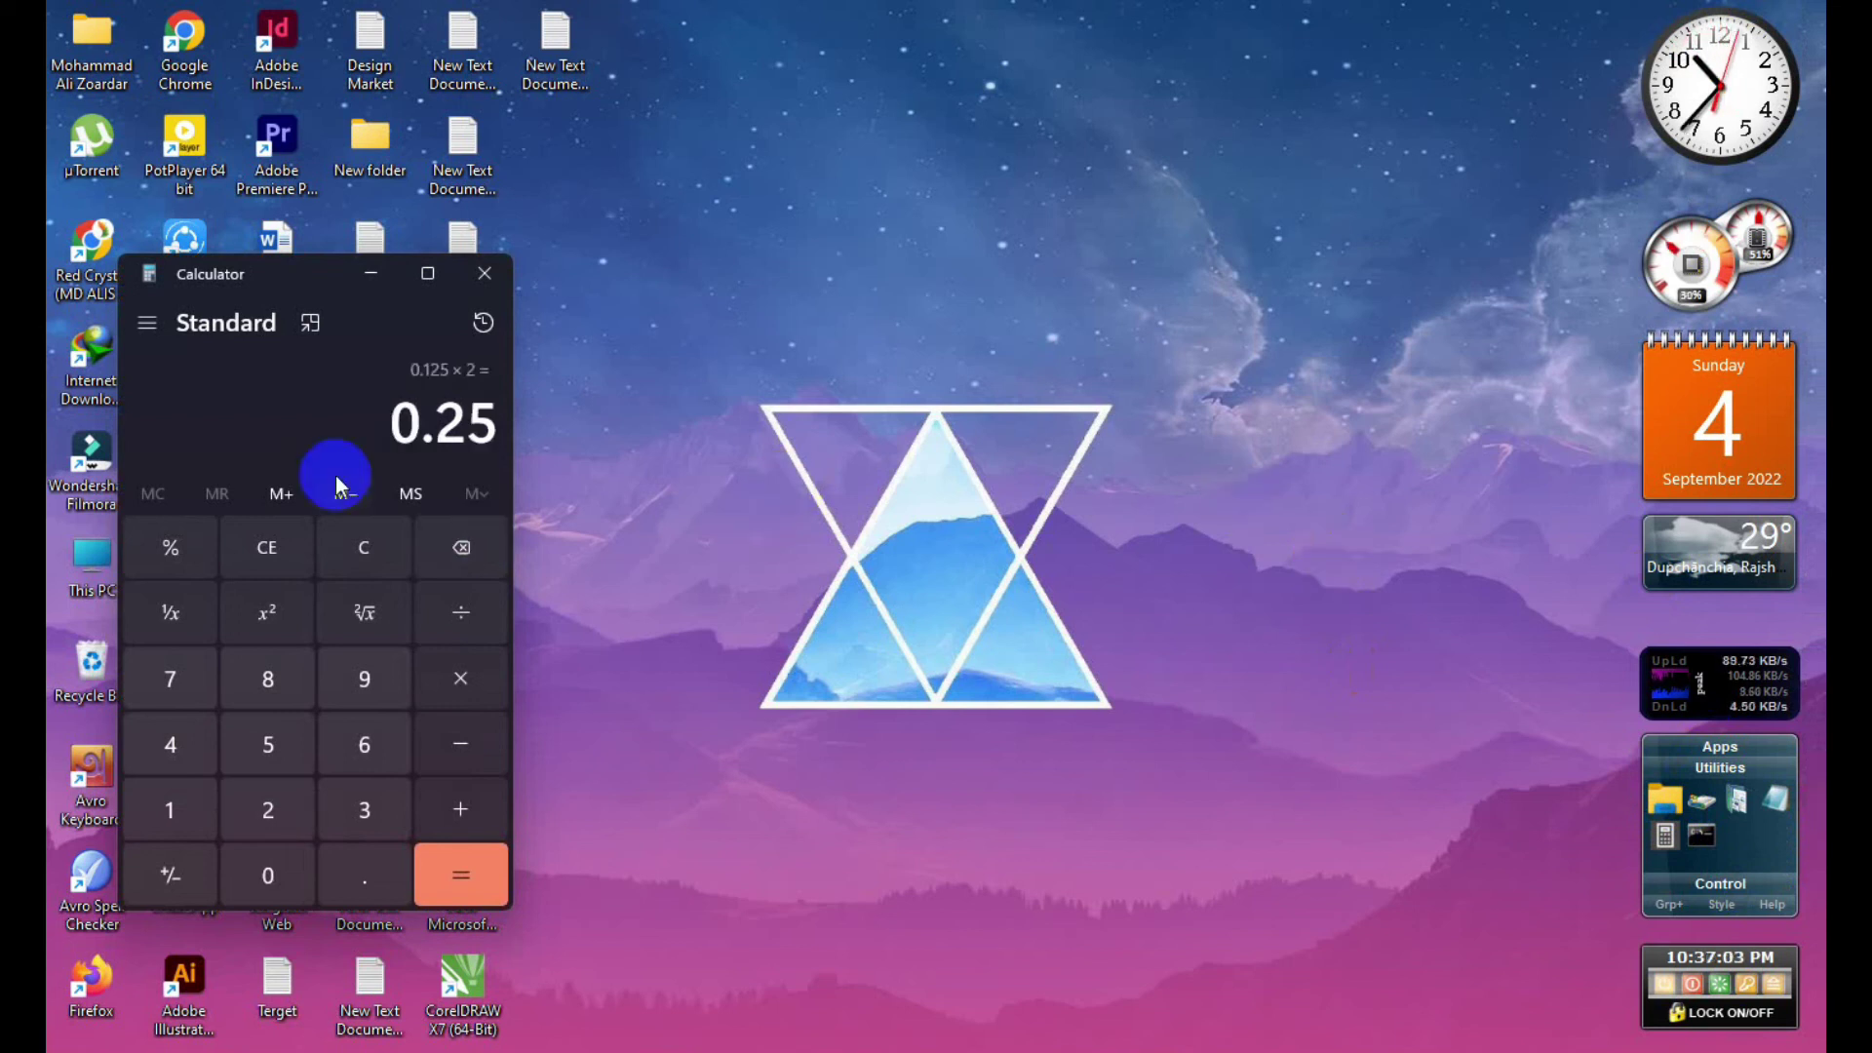
click(492, 273)
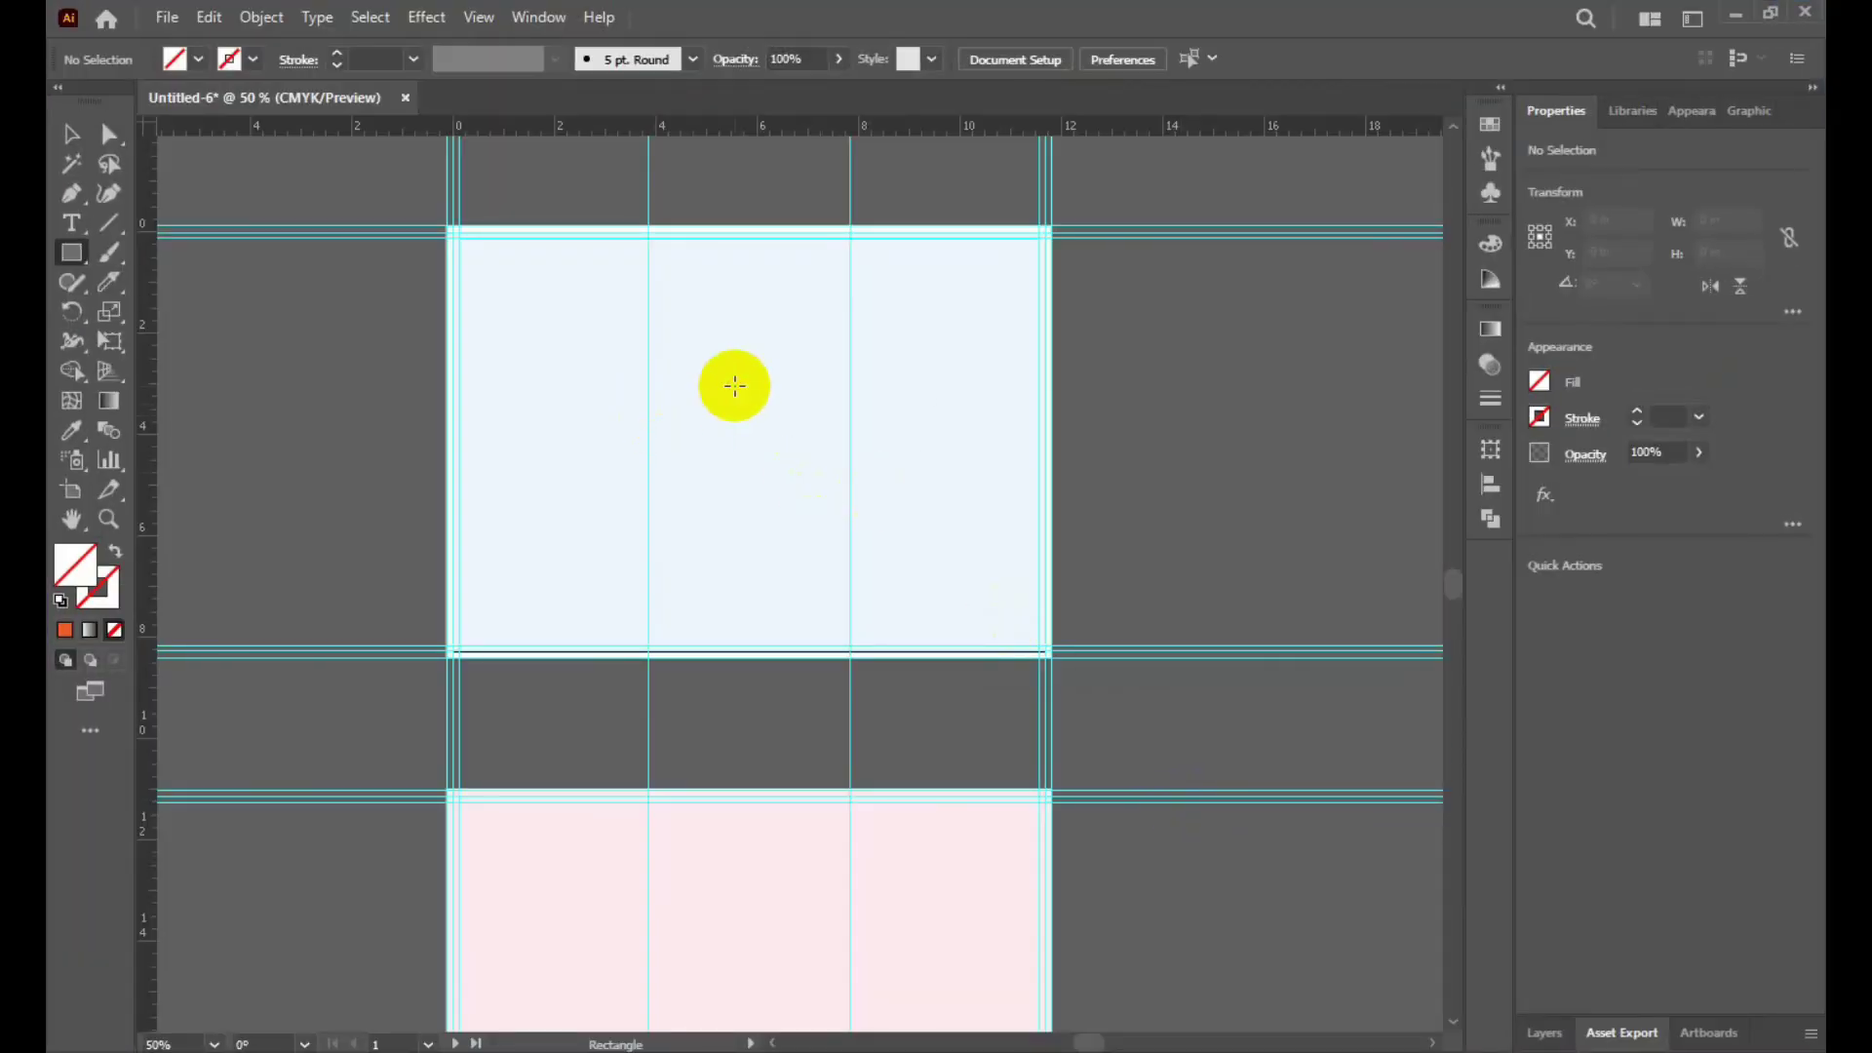
Create a rectangle with width and height 0.25 in.
click(734, 386)
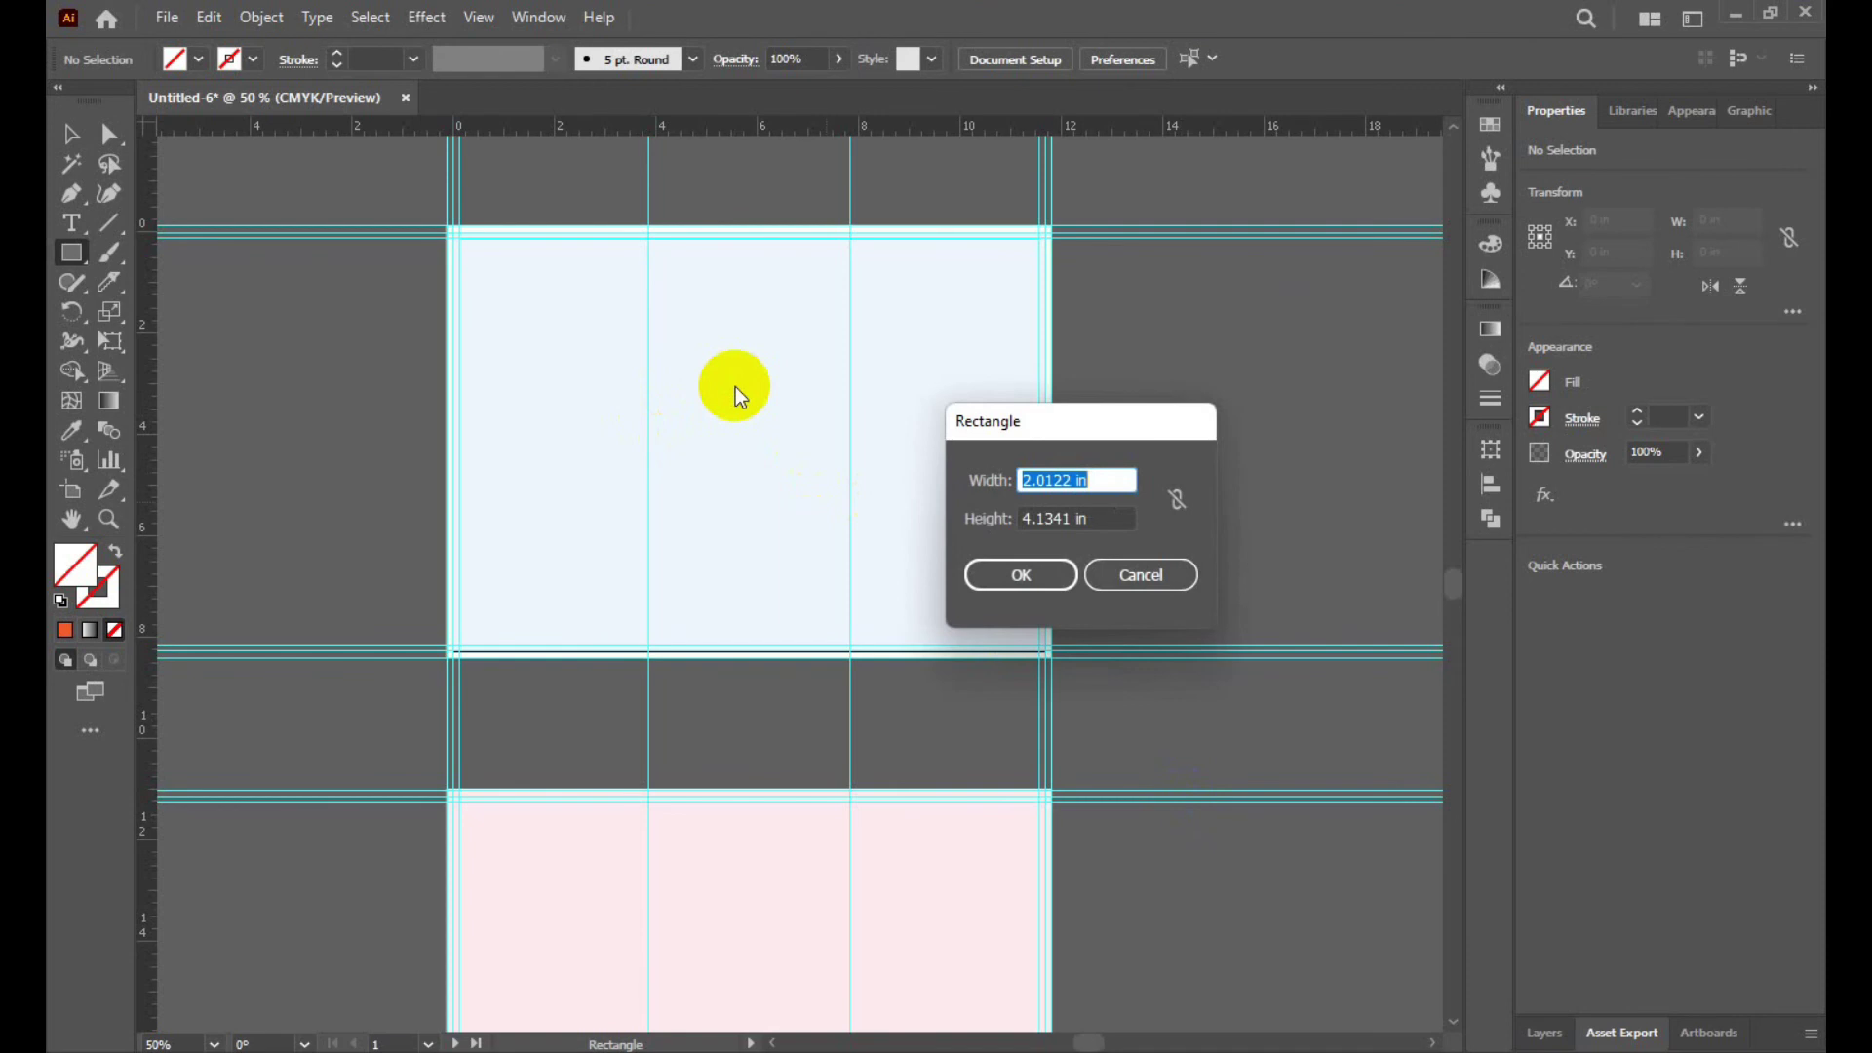
text(0.25)
drag(1110, 519, 1017, 519)
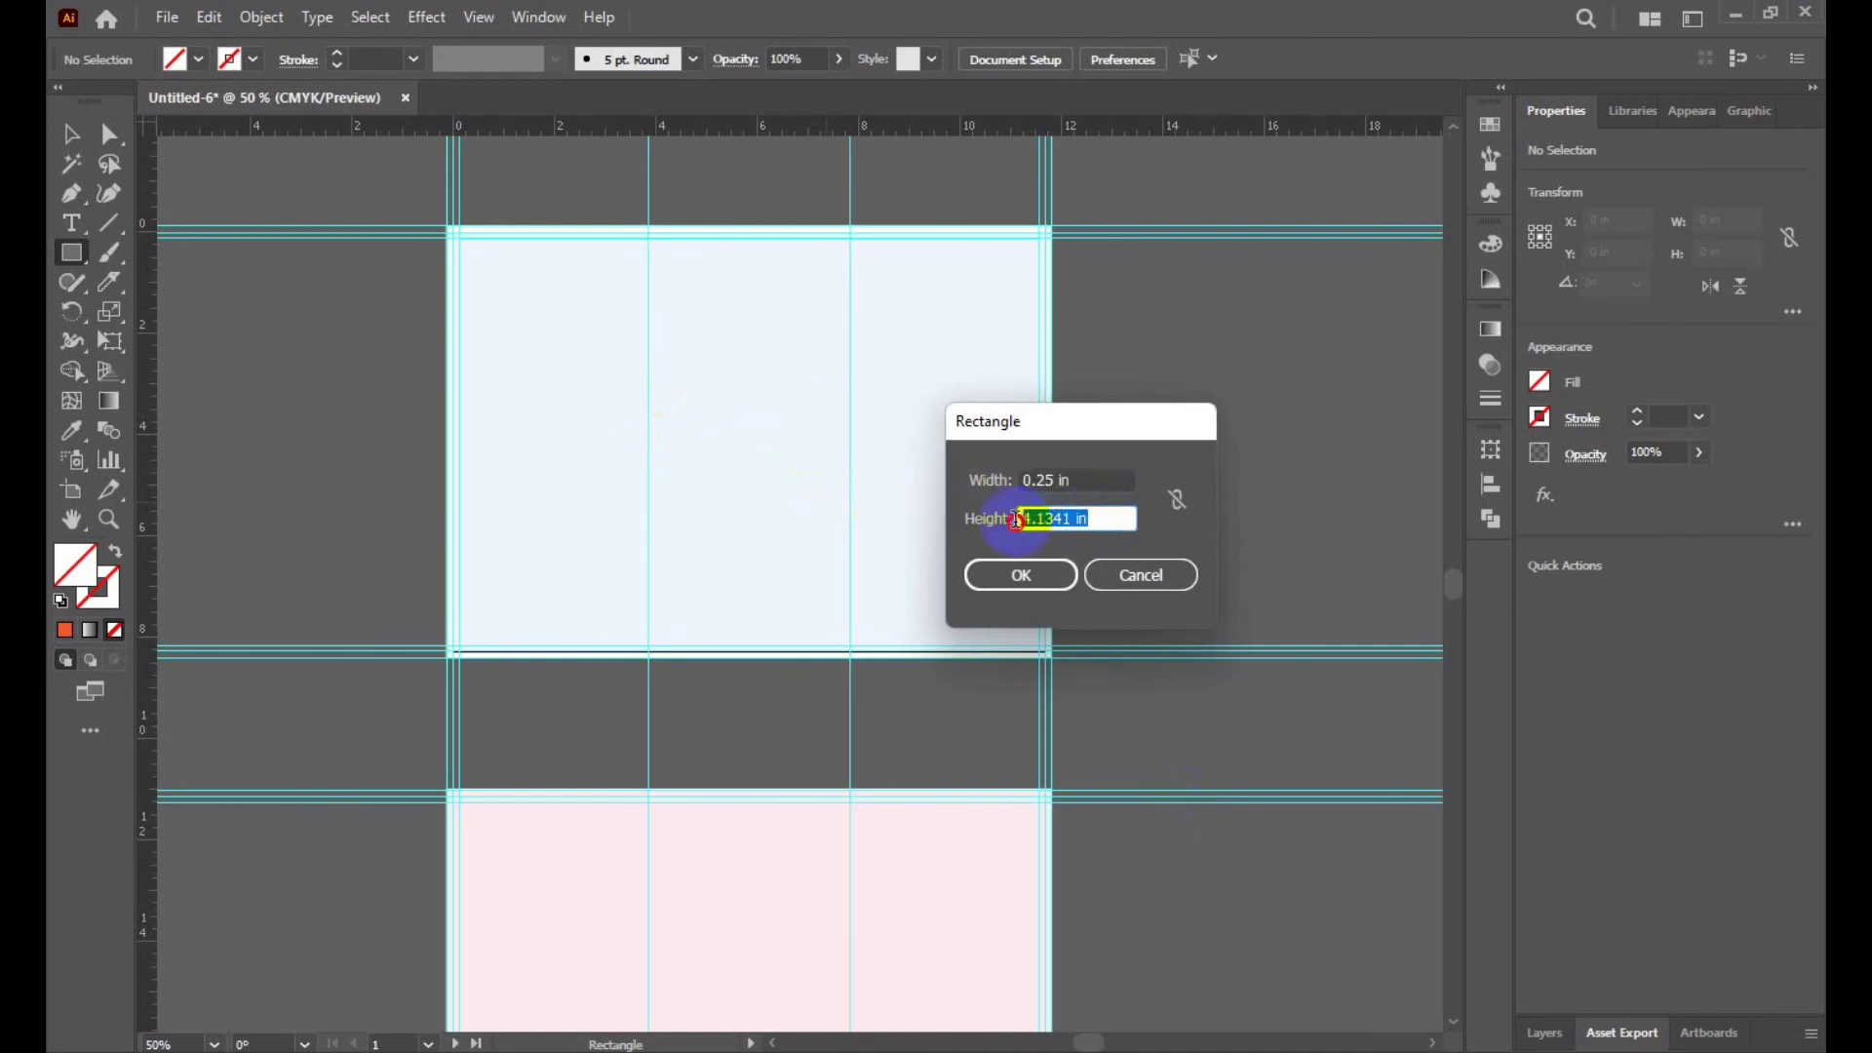
text(0.25)
click(1034, 577)
Fill the new square with a green swatch.
click(199, 61)
click(167, 101)
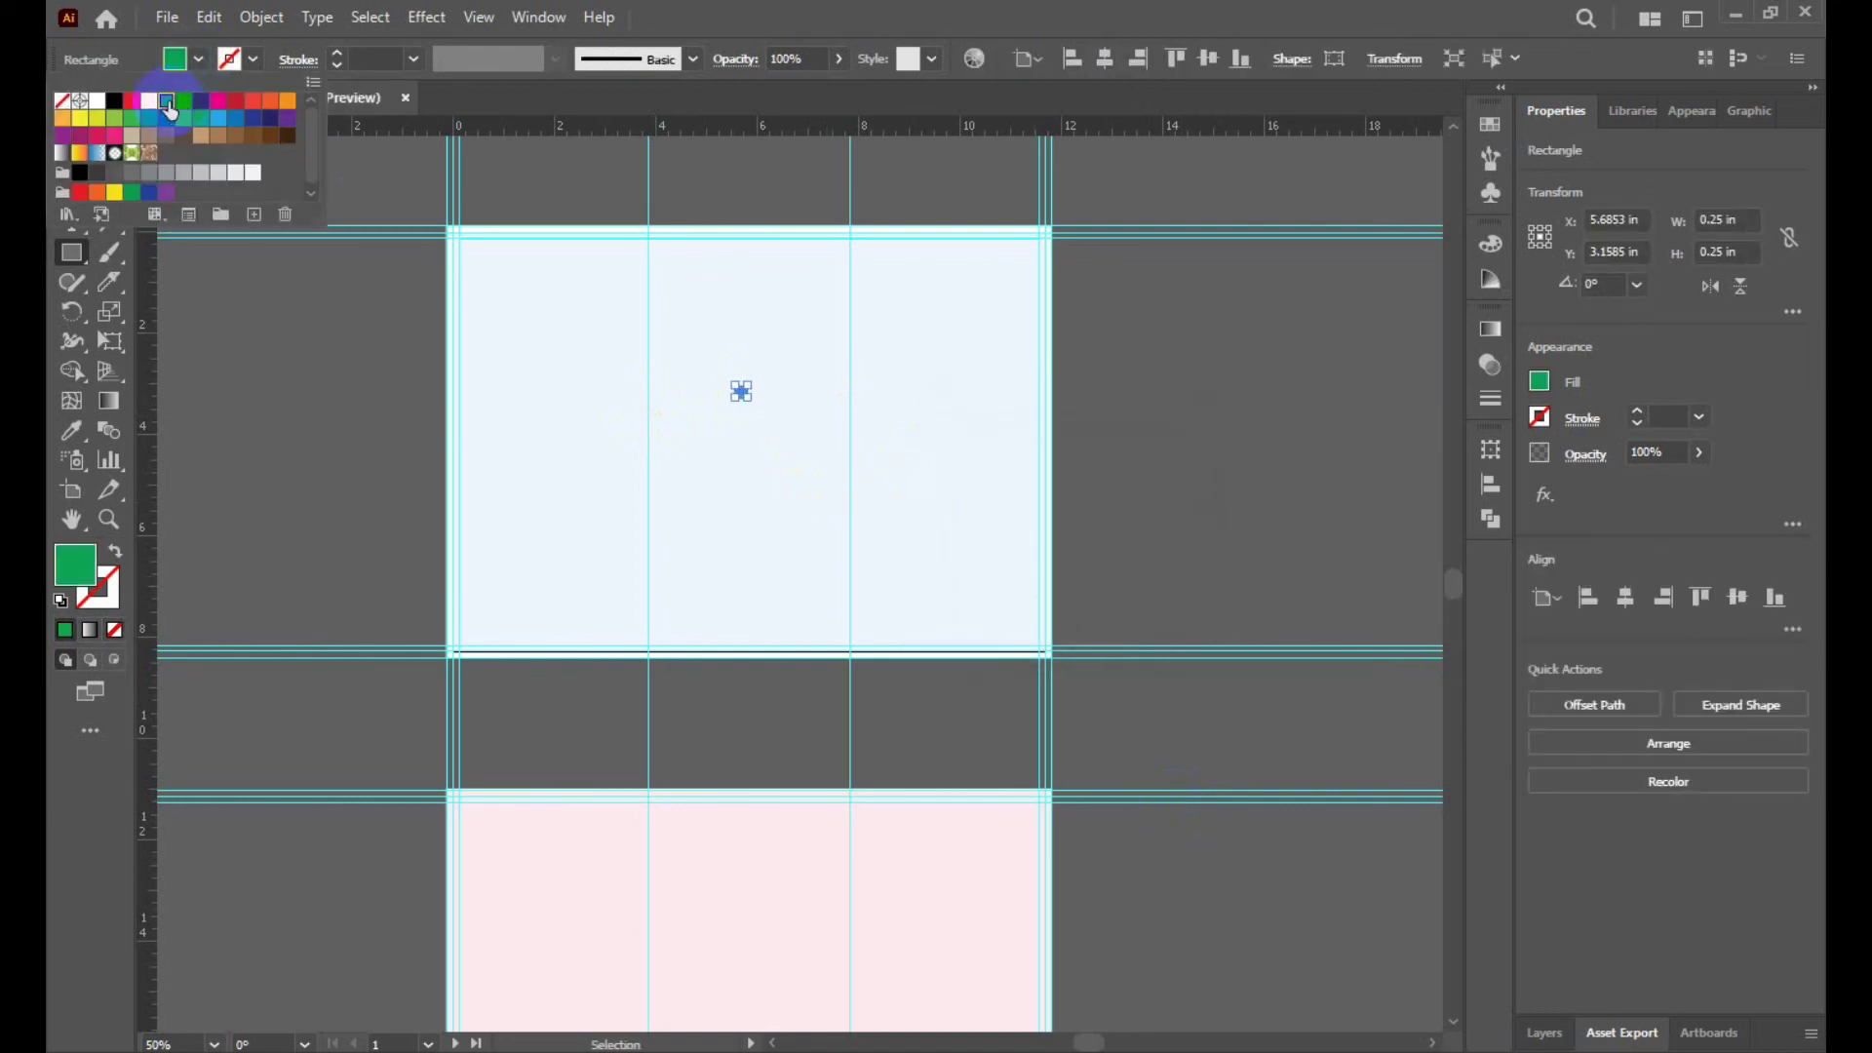
click(308, 354)
Move the small green square to the artboard's left edge.
click(72, 132)
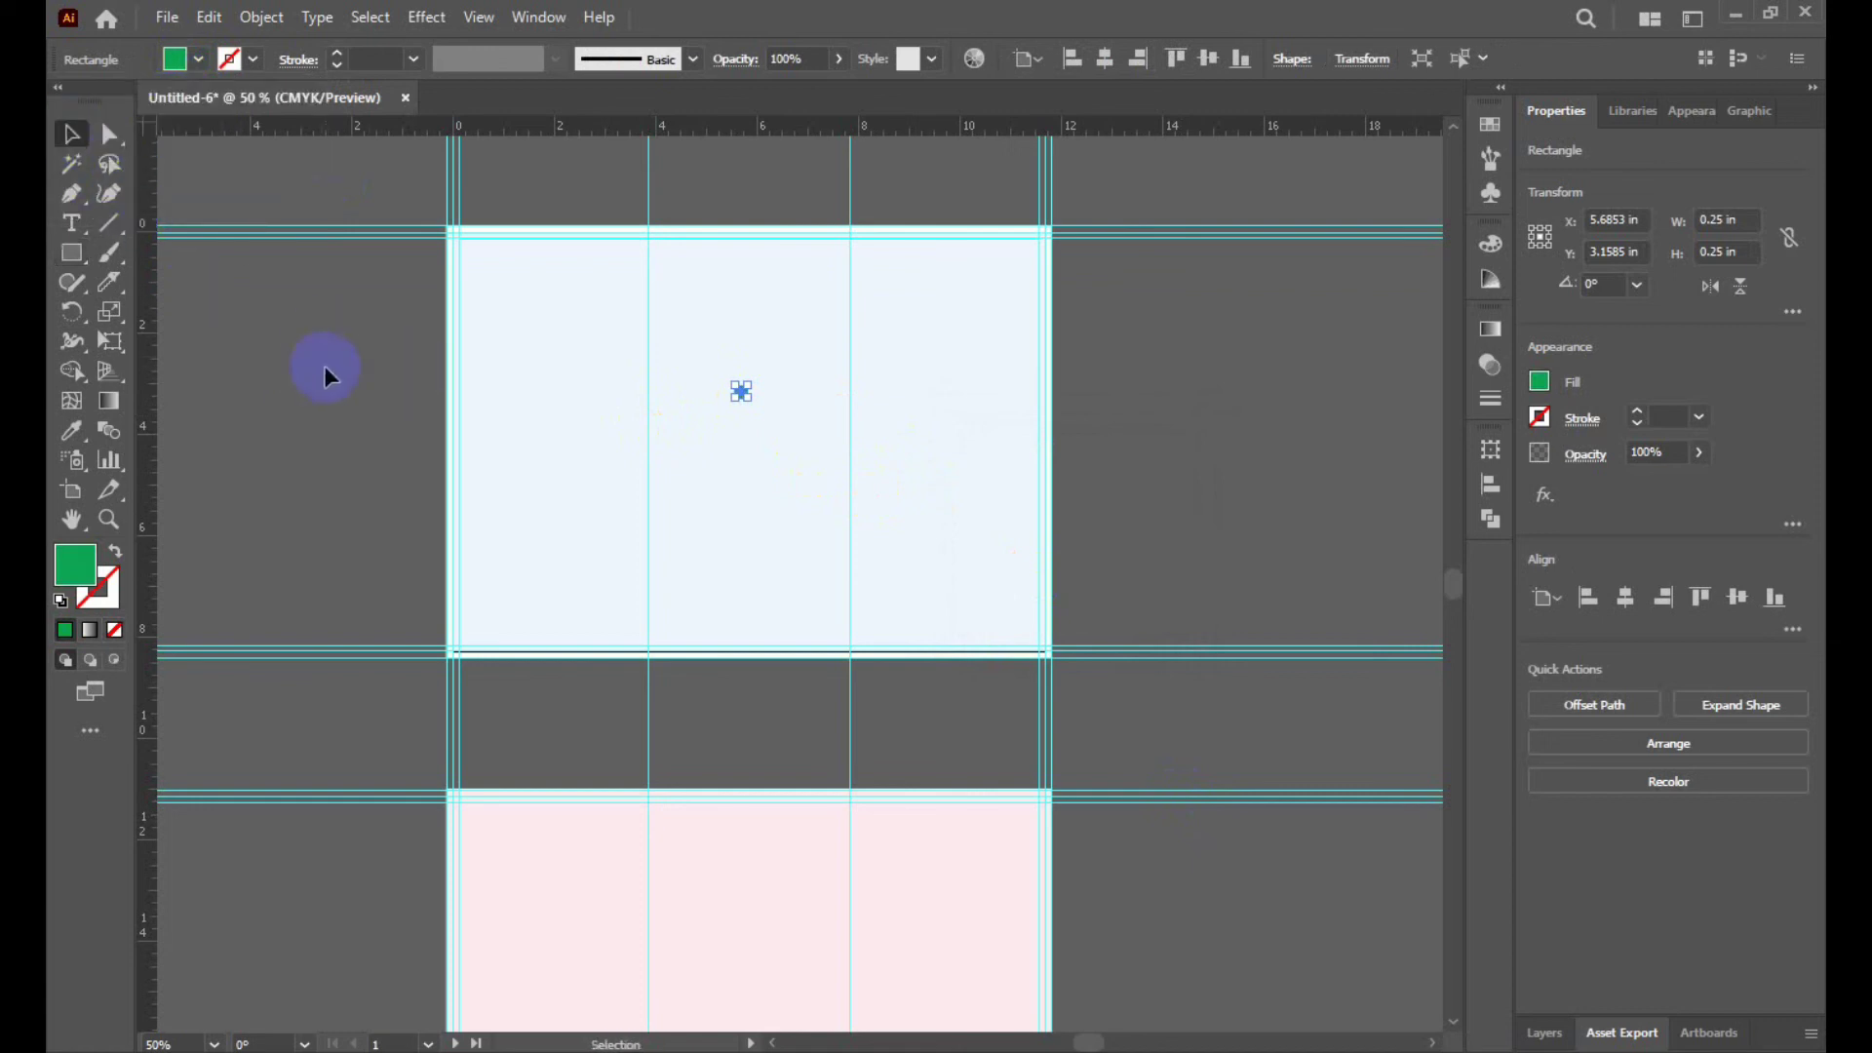
click(322, 366)
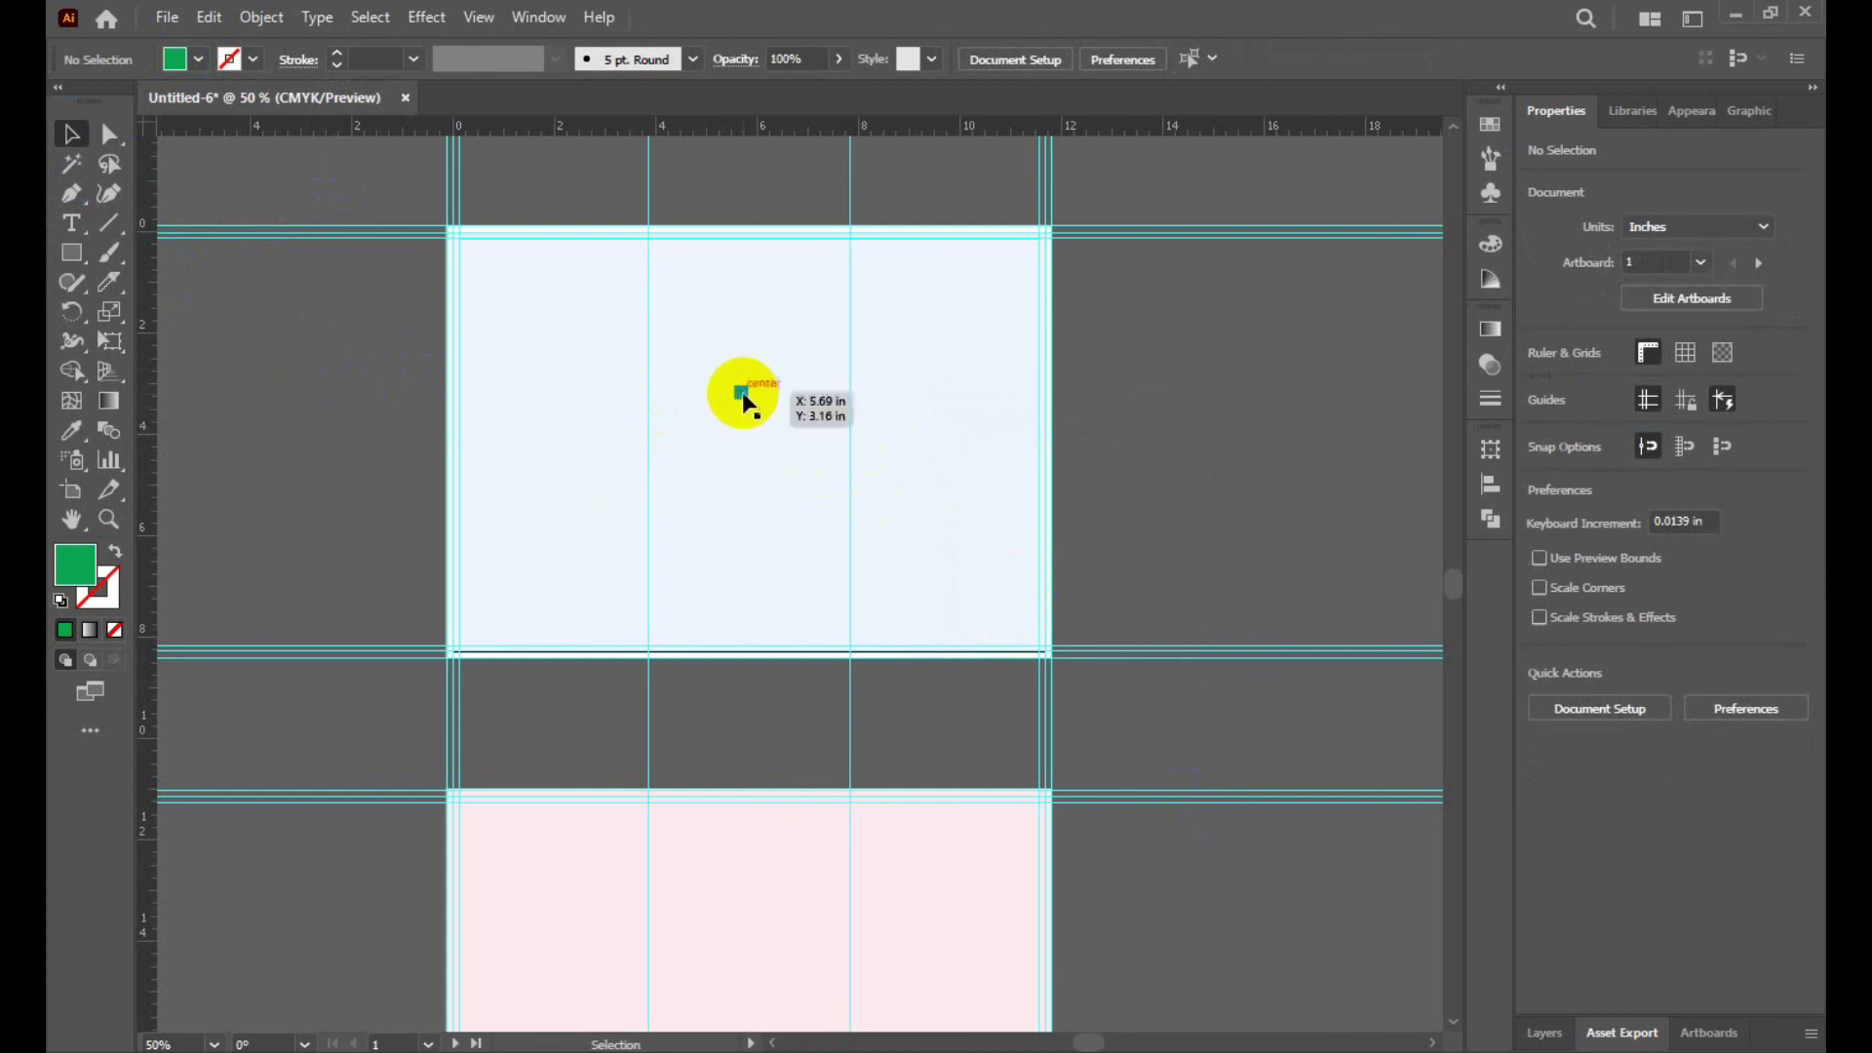
scroll(741, 408, up, 4)
scroll(741, 400, down, 2)
scroll(744, 391, up, 3)
scroll(743, 390, up, 2)
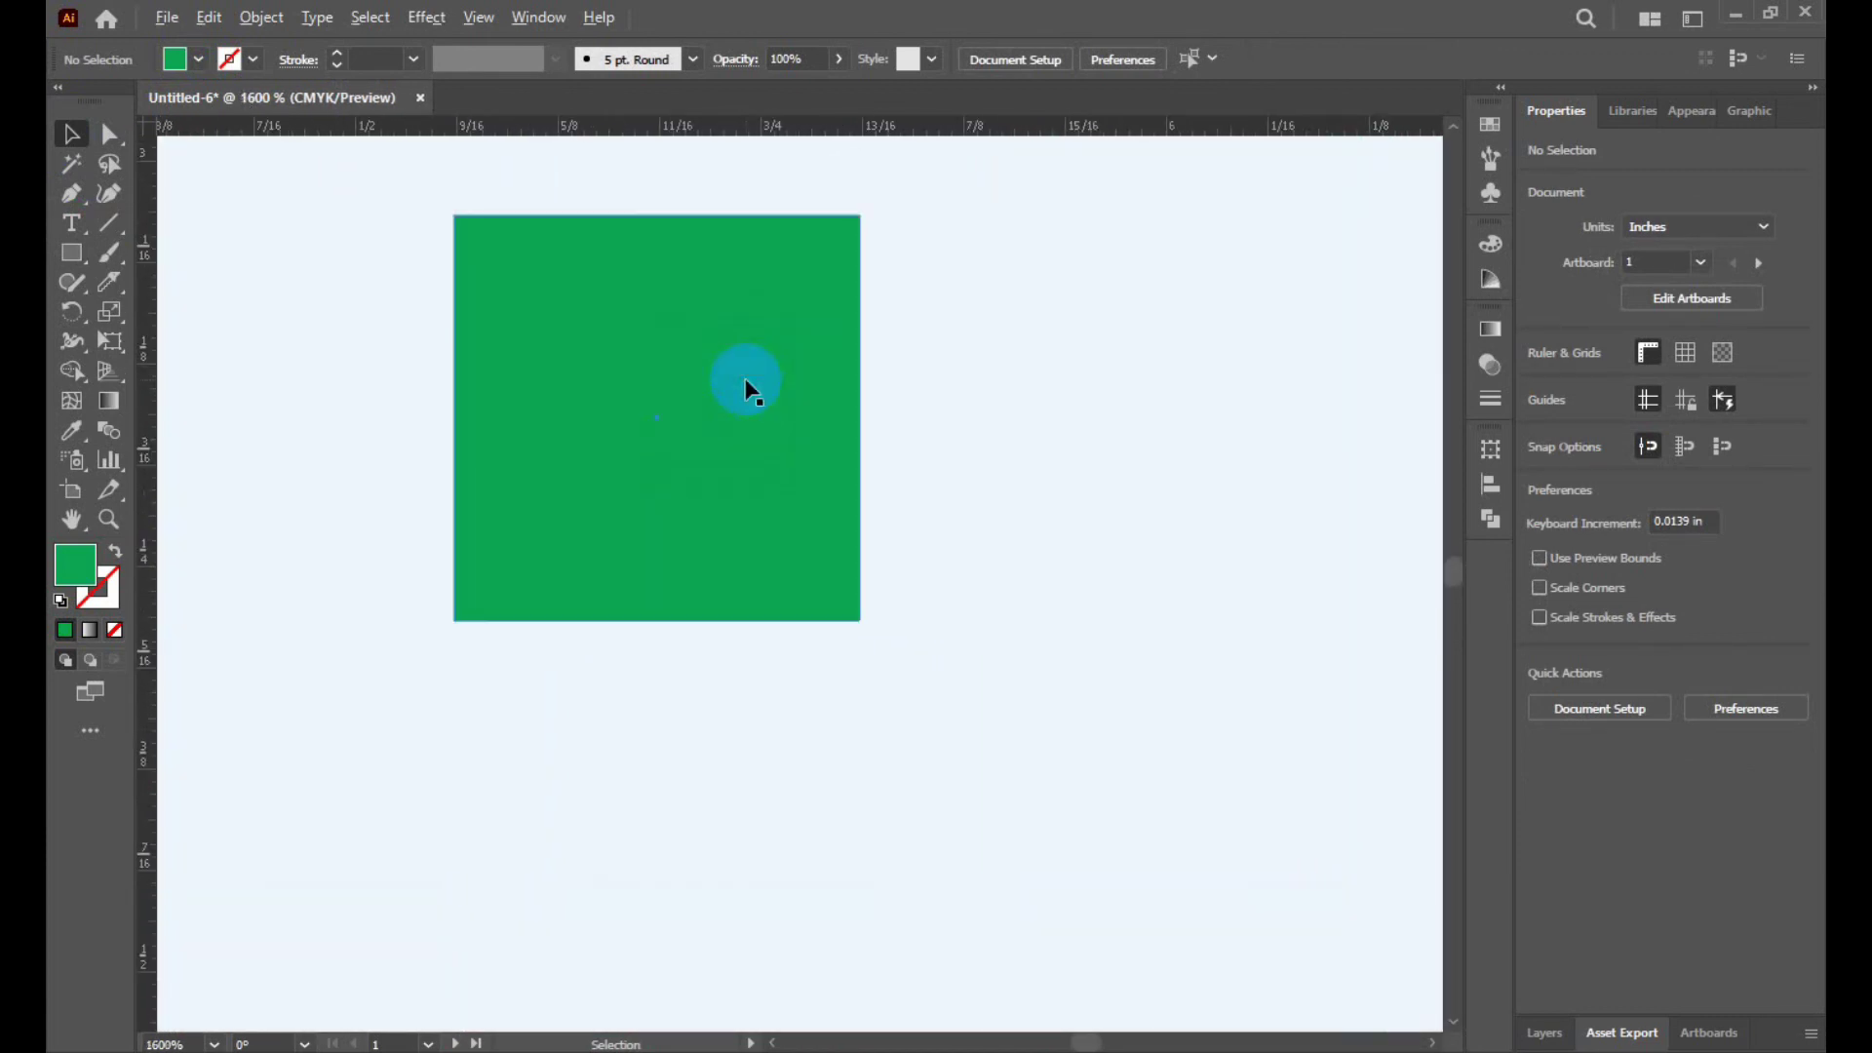
scroll(746, 390, down, 3)
scroll(751, 390, down, 1)
scroll(751, 390, up, 1)
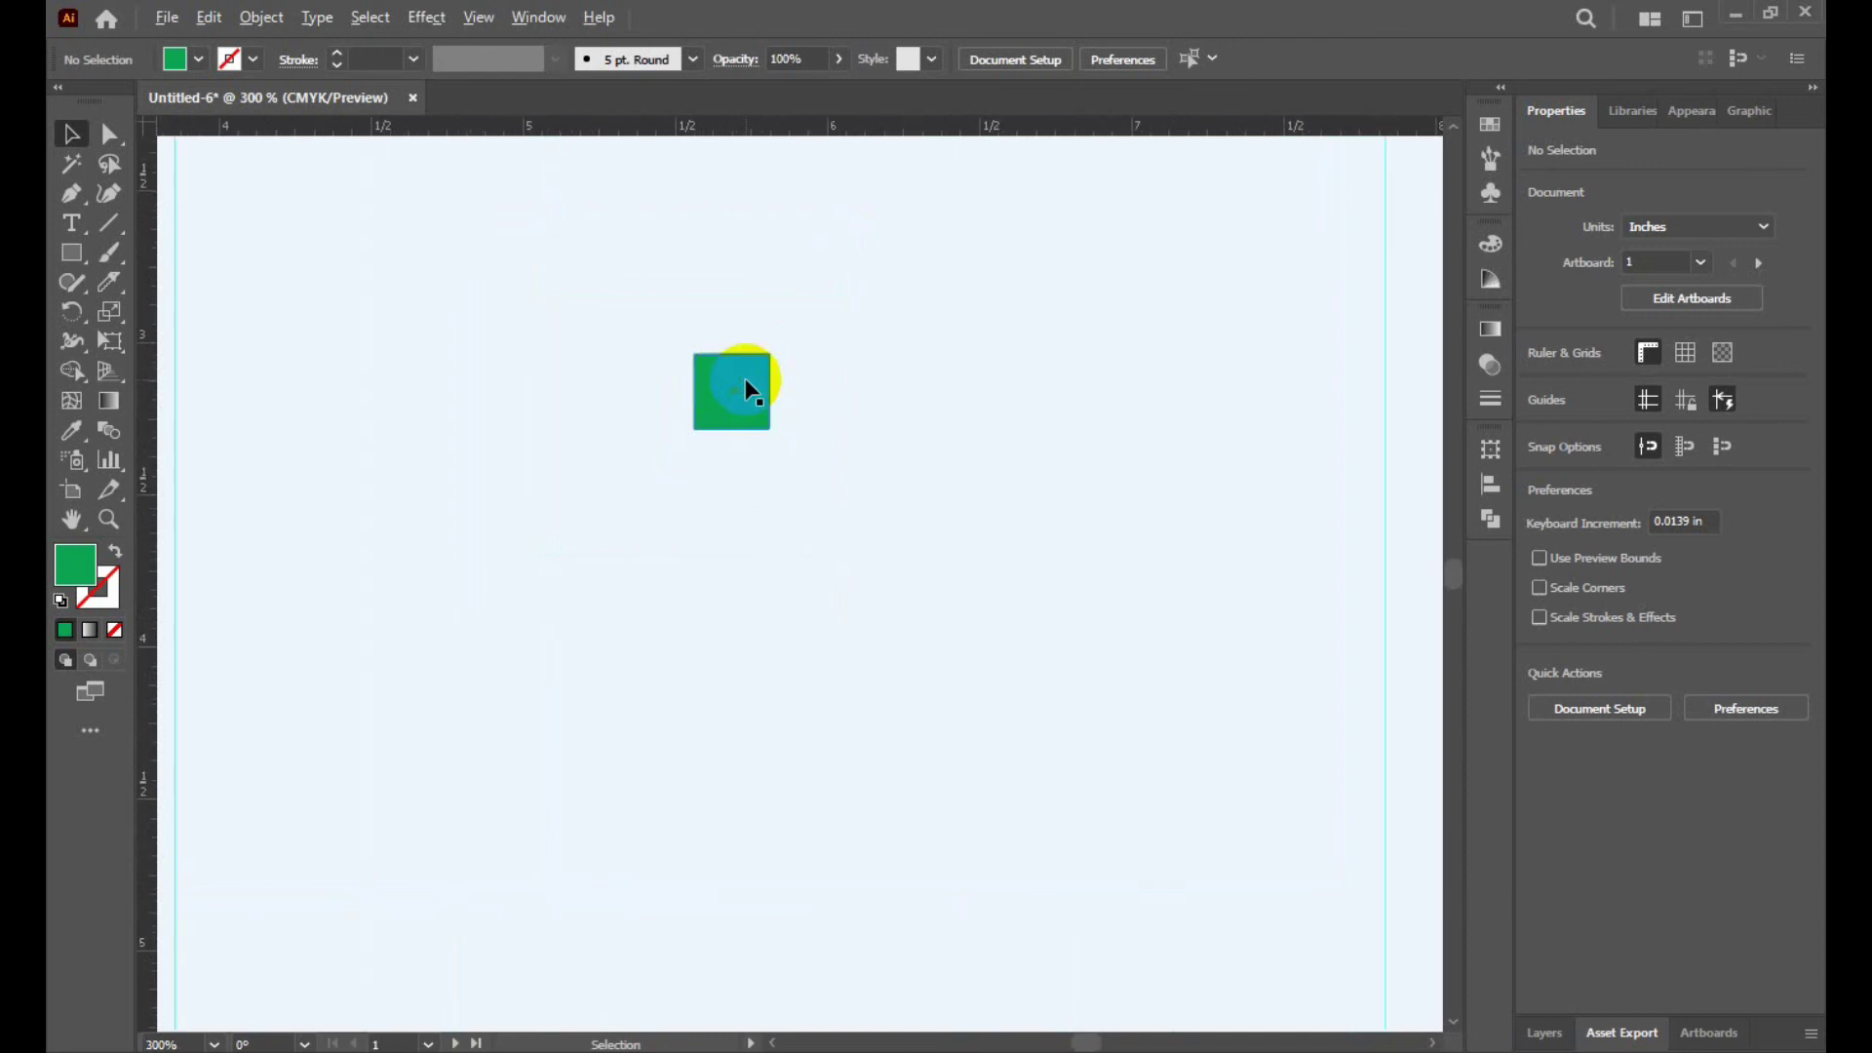
click(742, 384)
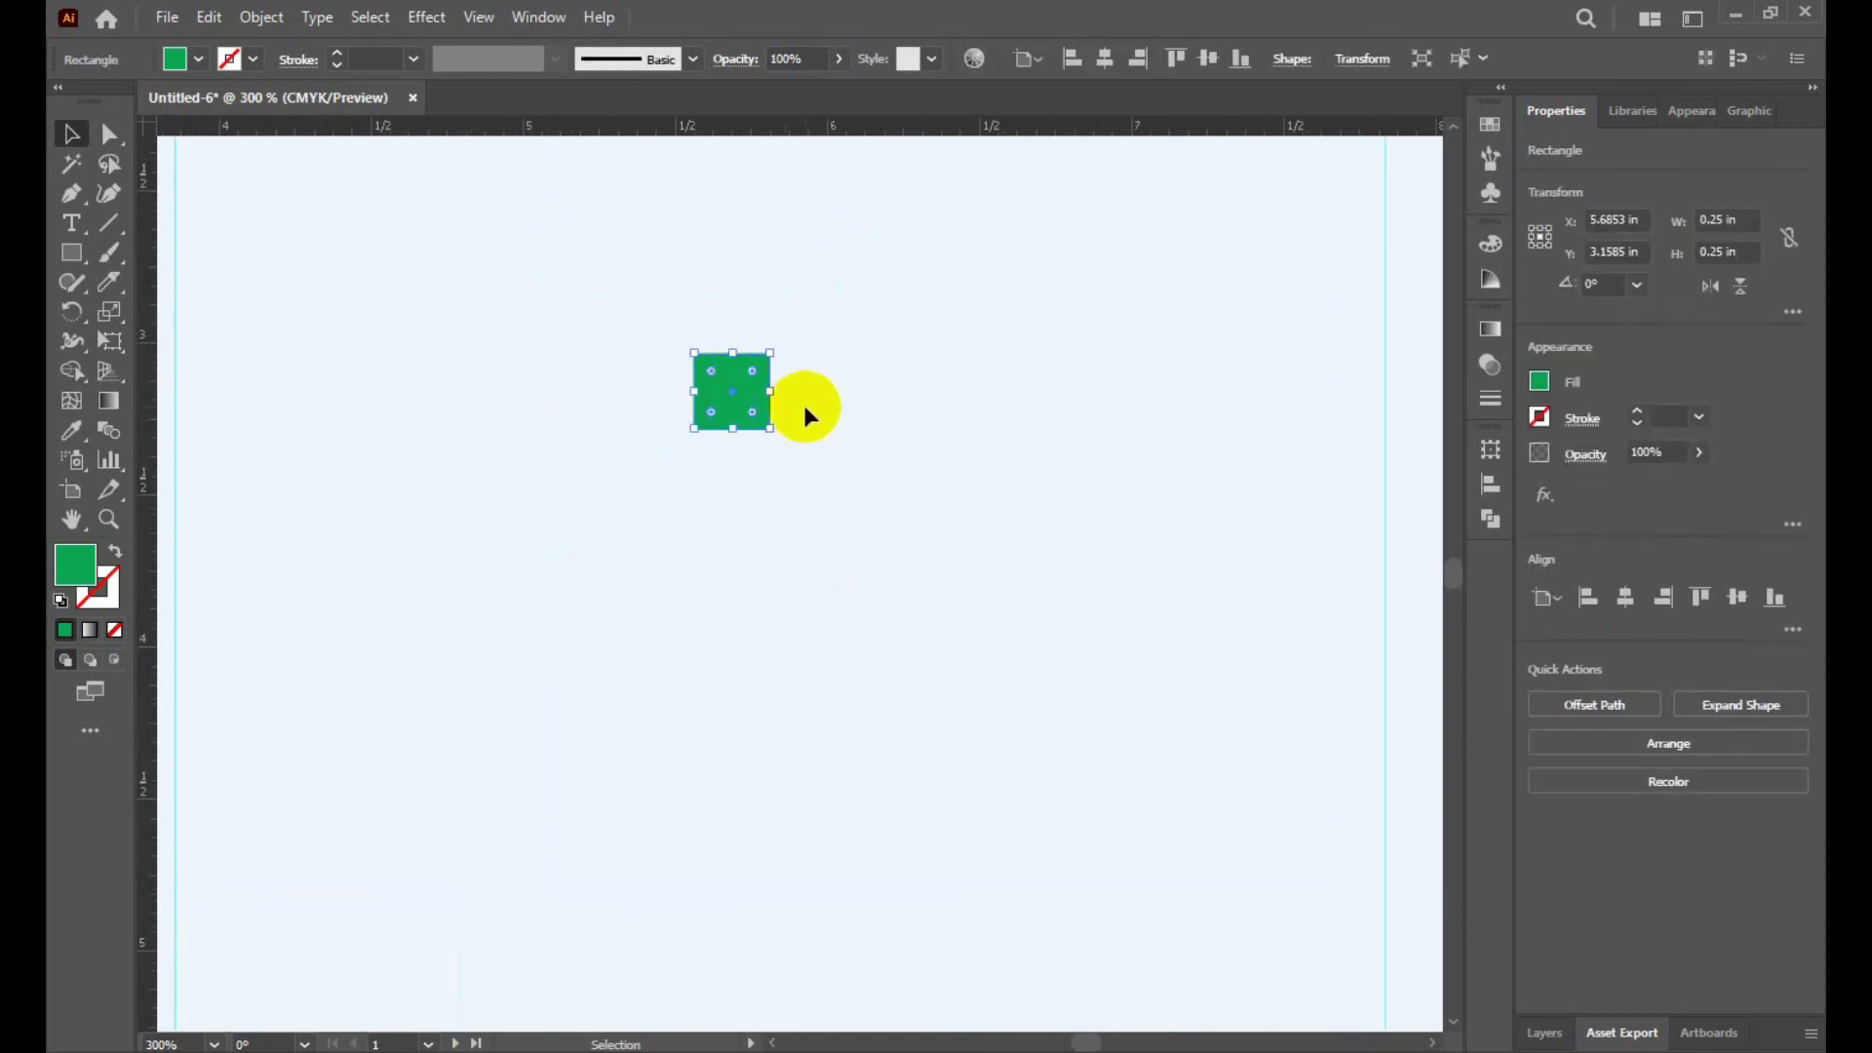
scroll(859, 376, down, 1)
scroll(859, 376, down, 1)
scroll(859, 376, down, 1)
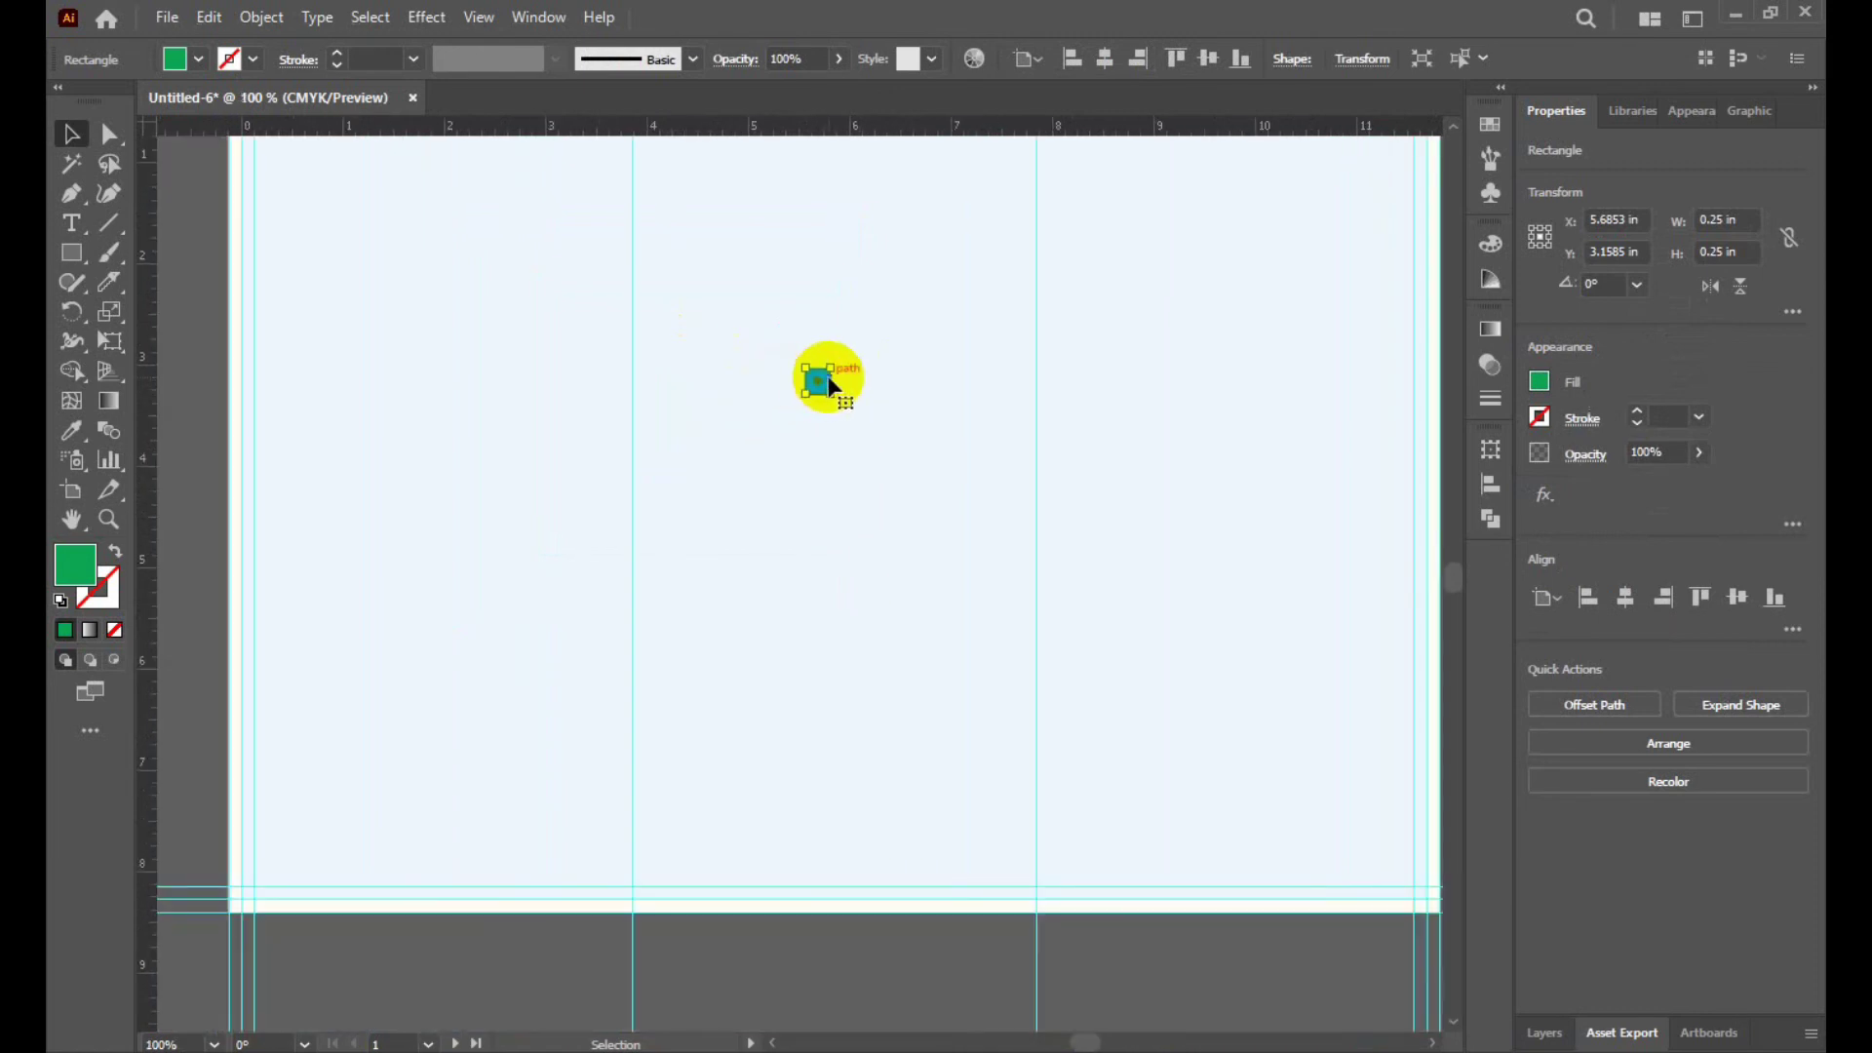
drag(822, 380, 248, 384)
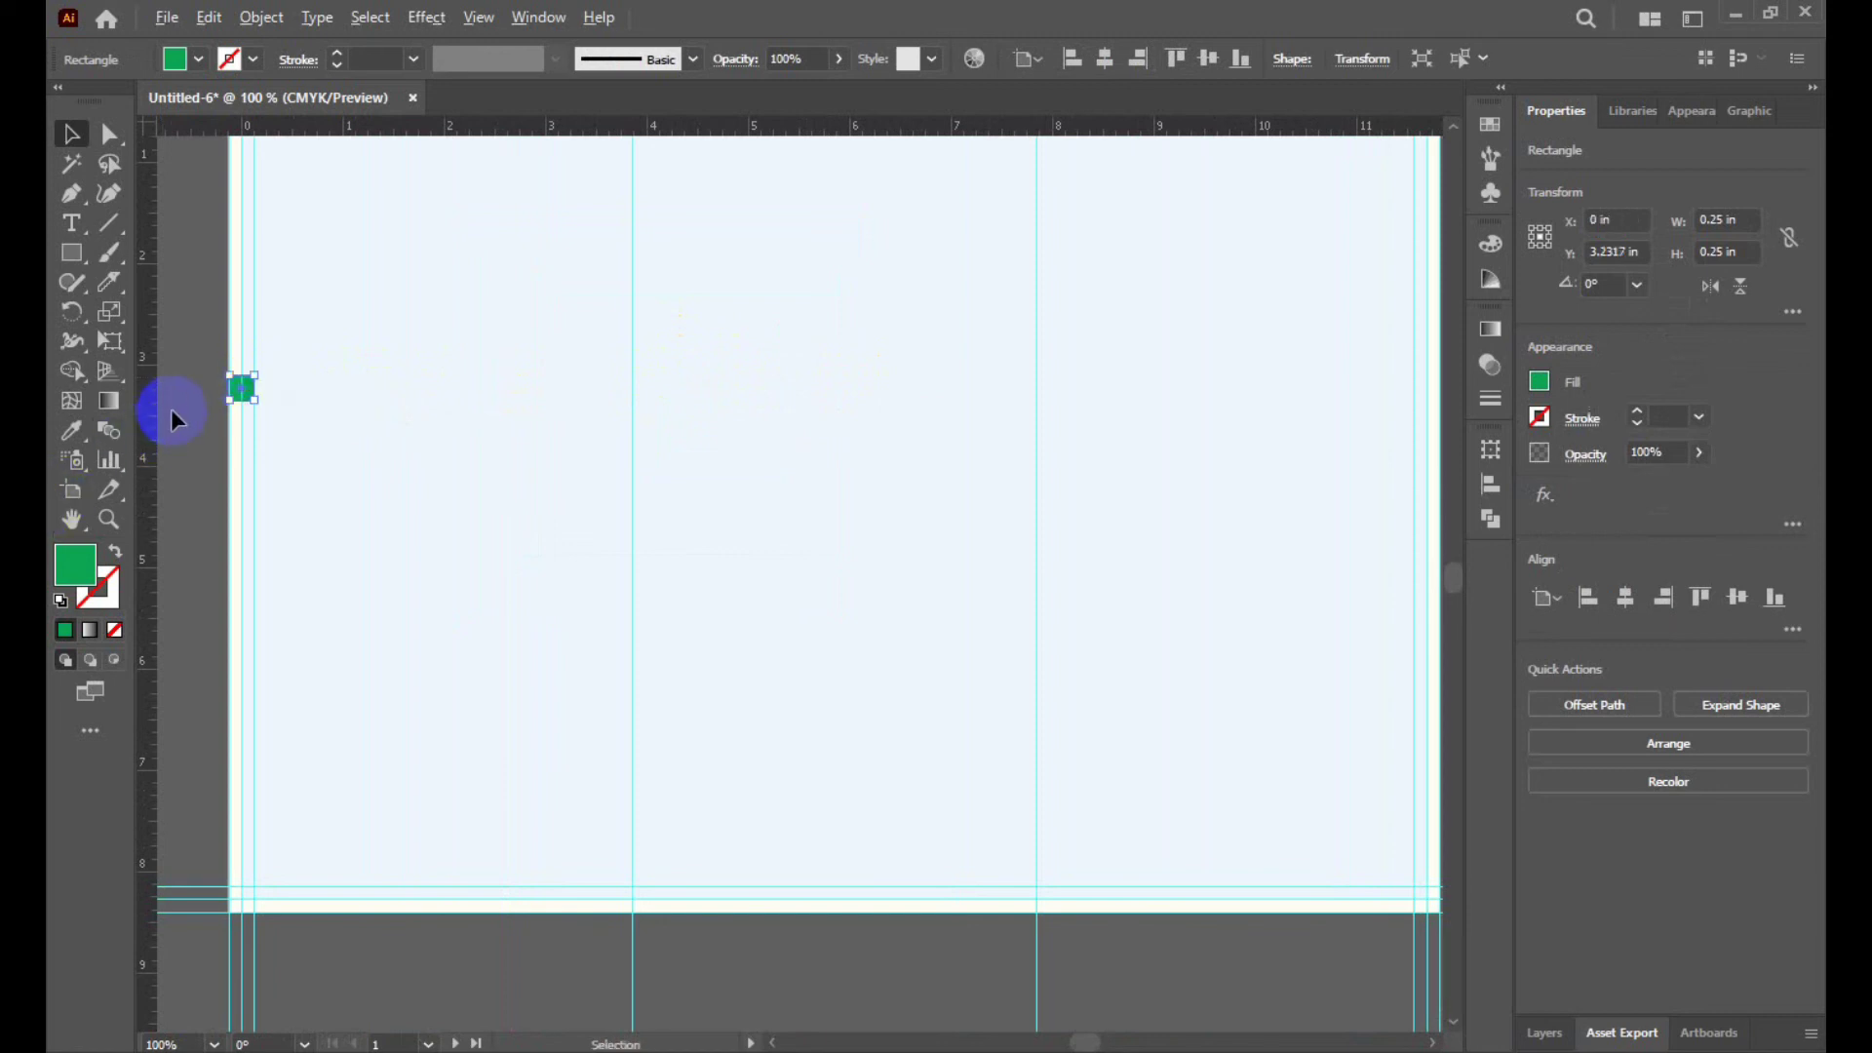
Drag the green square onto the first fold guide, about 3.86 in from the left.
scroll(234, 409, up, 5)
scroll(410, 361, up, 1)
scroll(509, 331, up, 2)
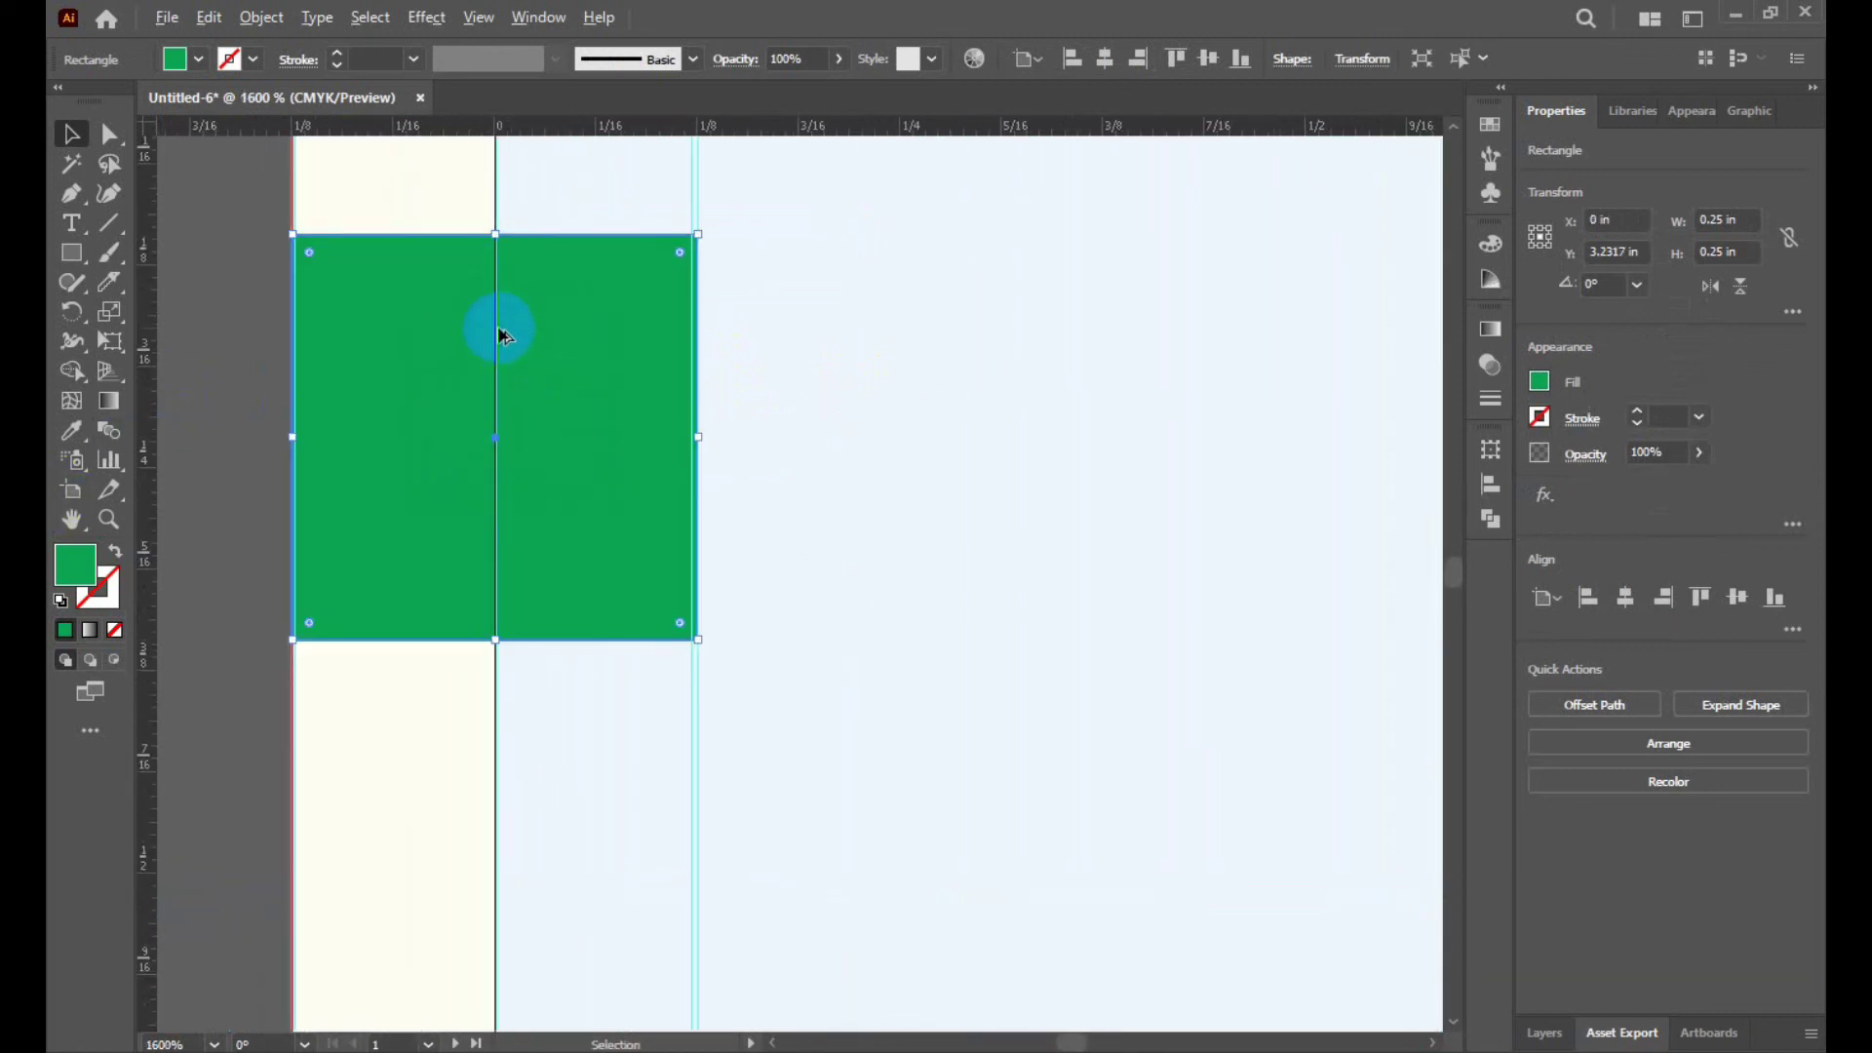
scroll(500, 334, down, 1)
scroll(258, 437, down, 1)
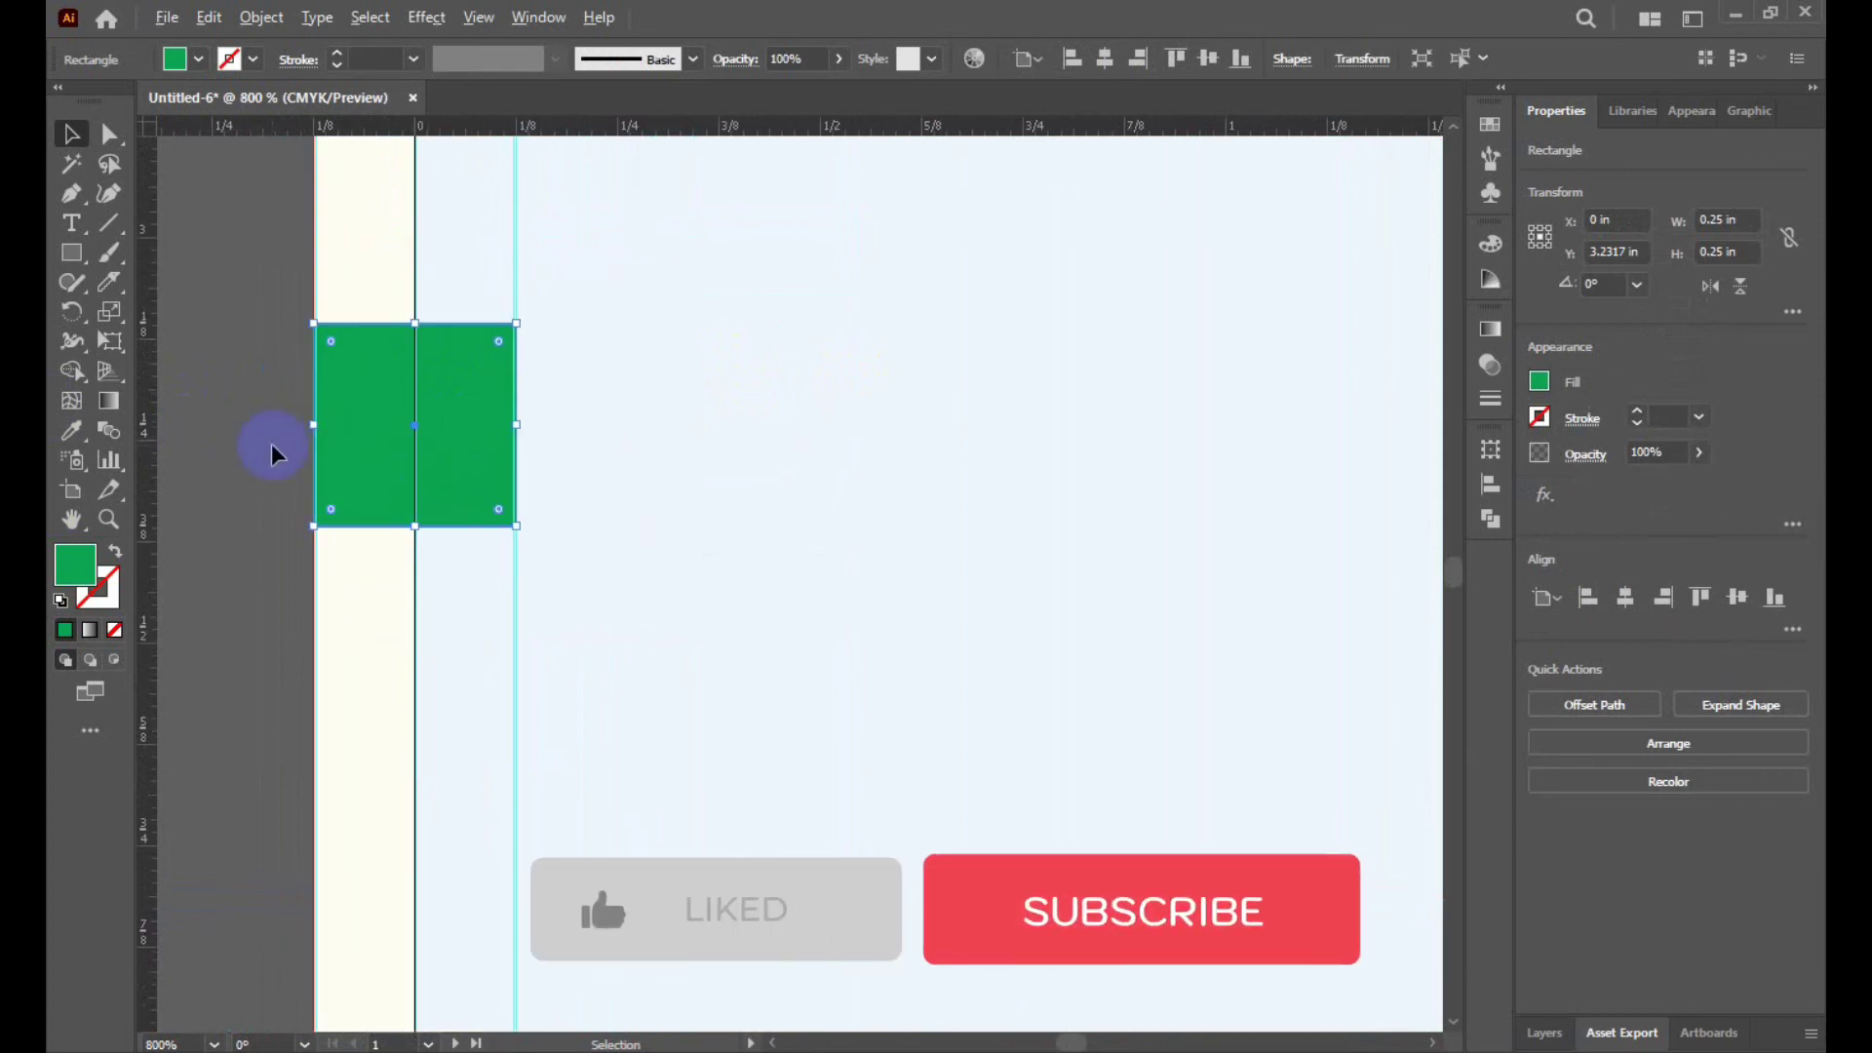
scroll(273, 449, down, 2)
scroll(273, 448, down, 1)
scroll(328, 456, down, 2)
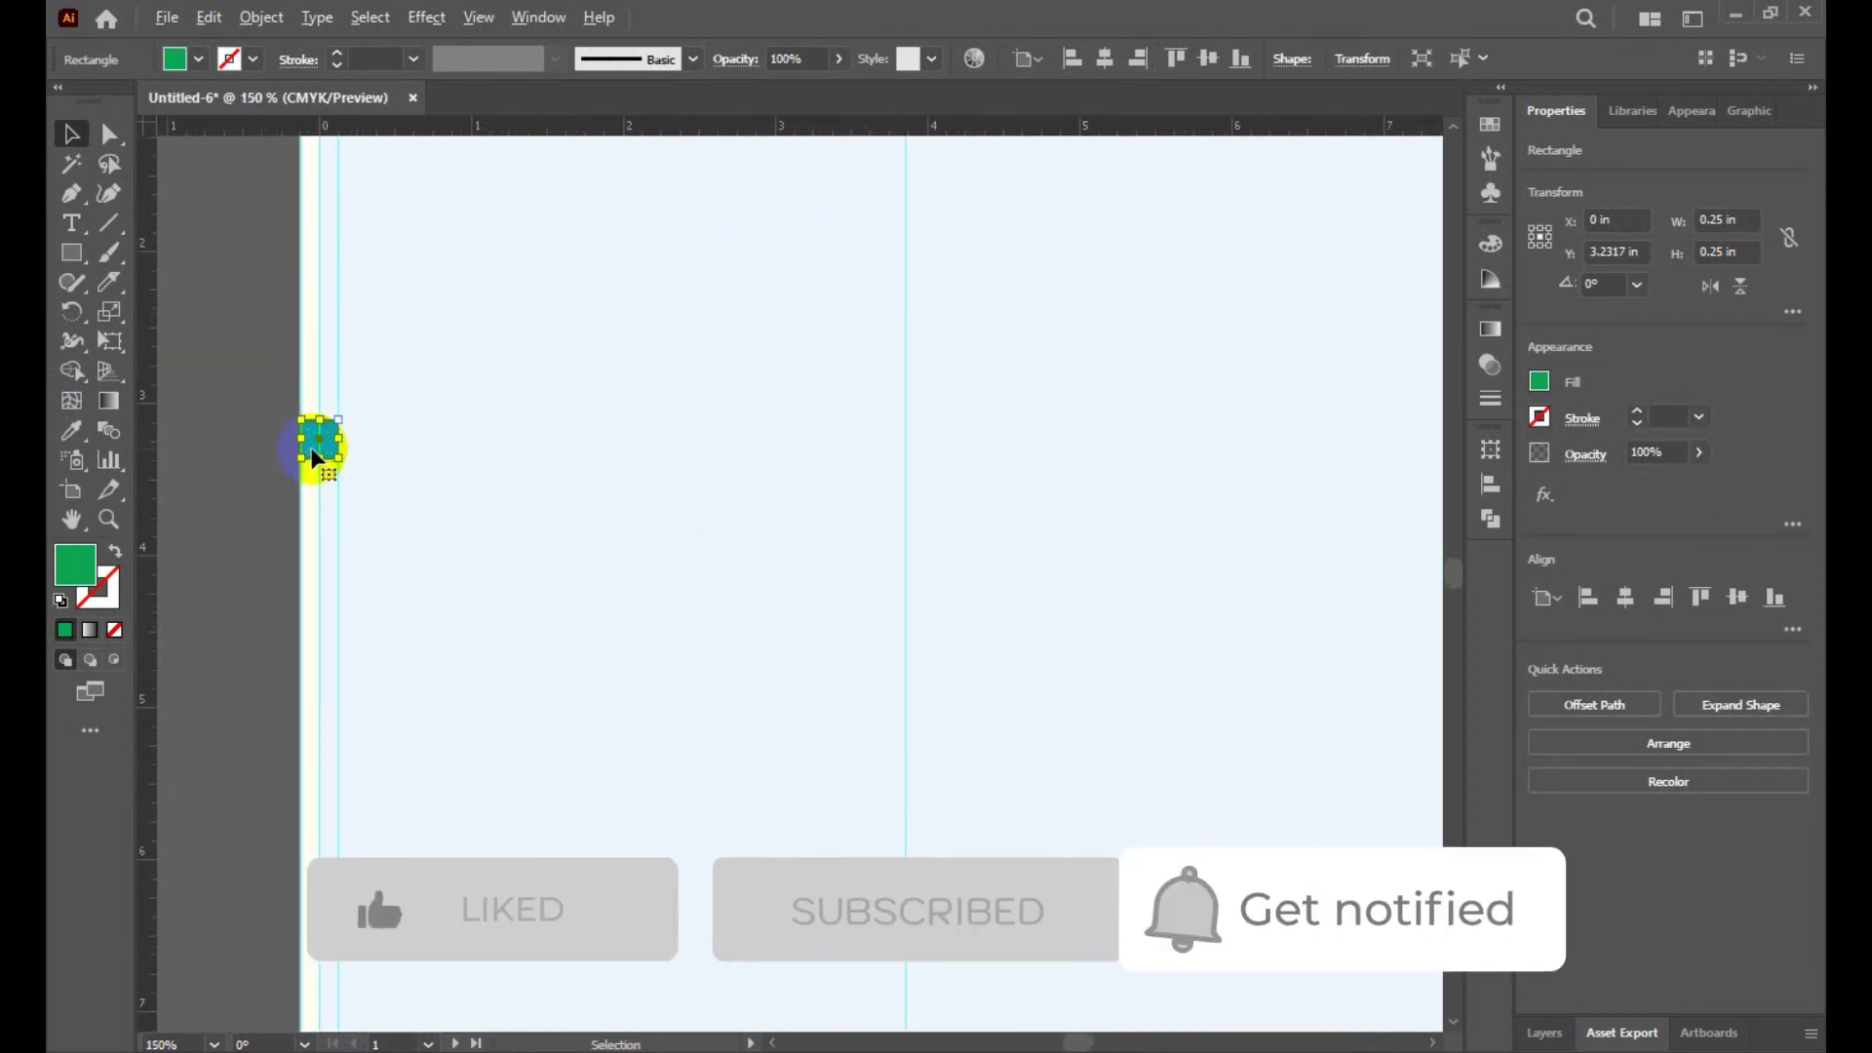
drag(328, 448, 910, 460)
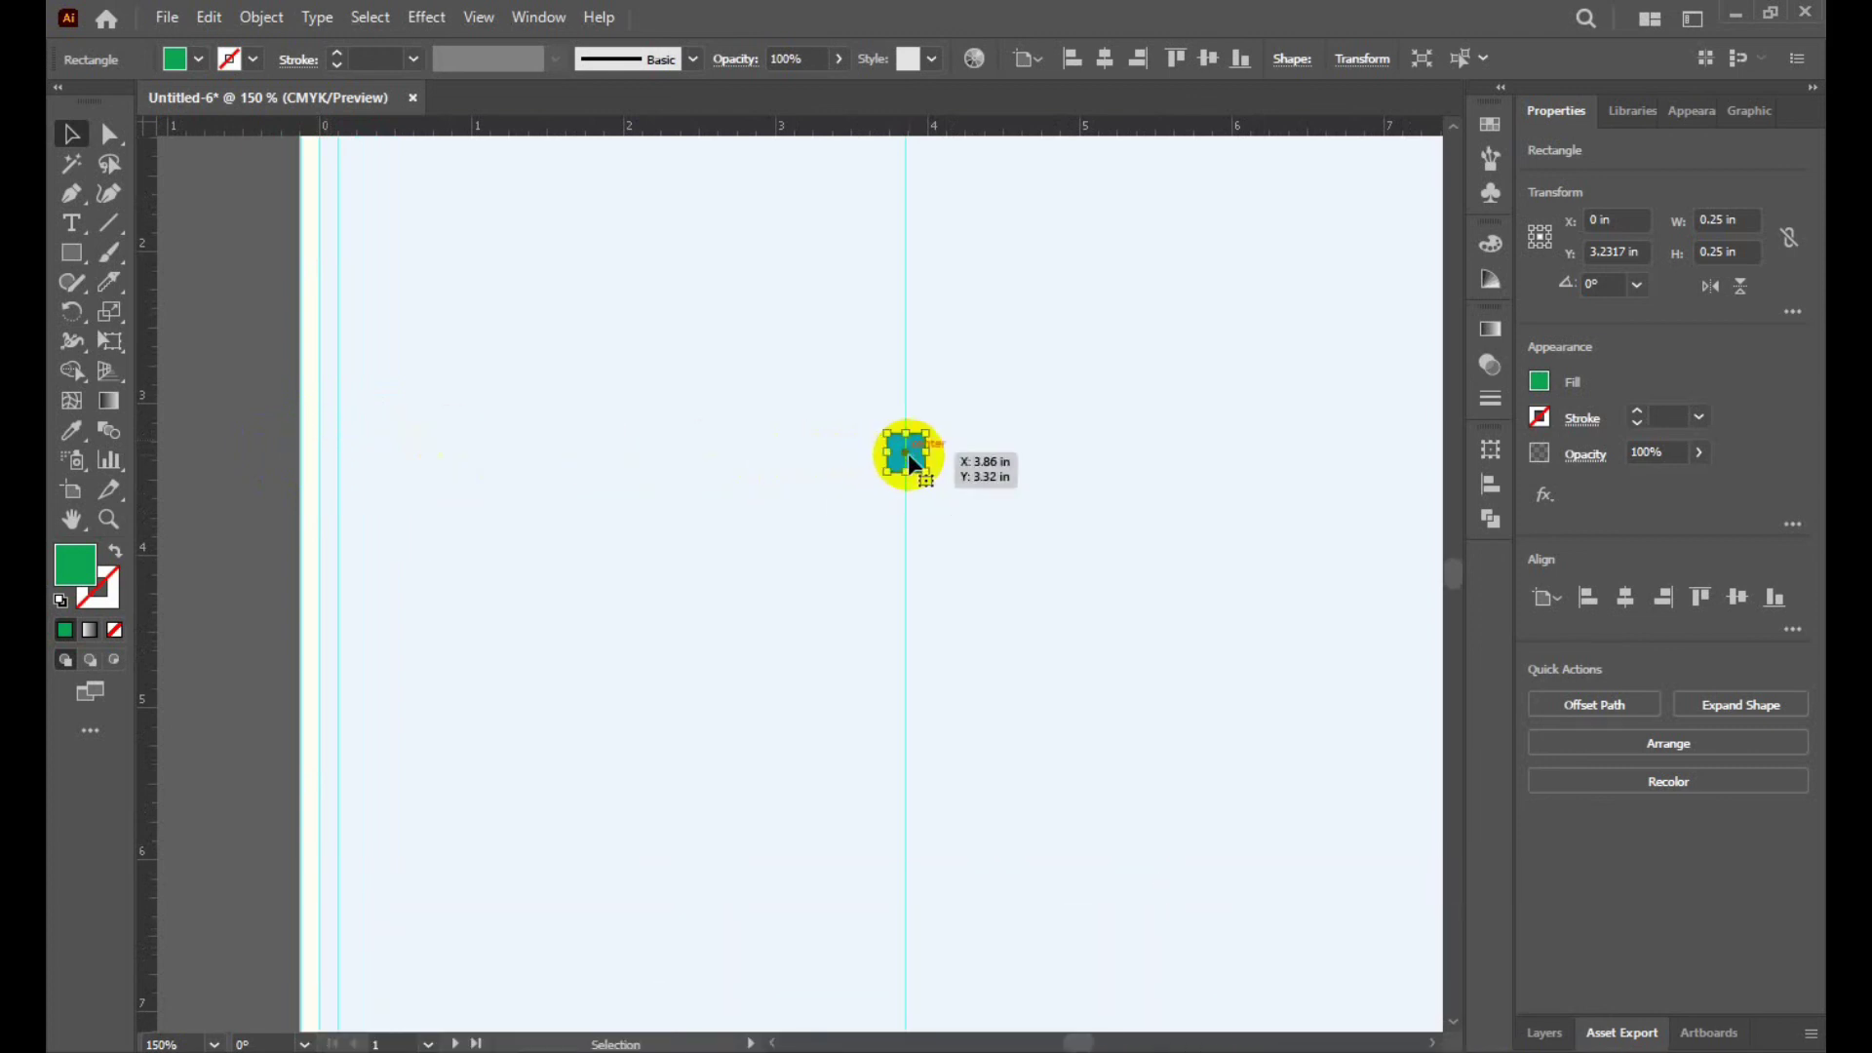
scroll(794, 530, down, 2)
Duplicate the green square and position the copy on the second fold guide.
click(942, 583)
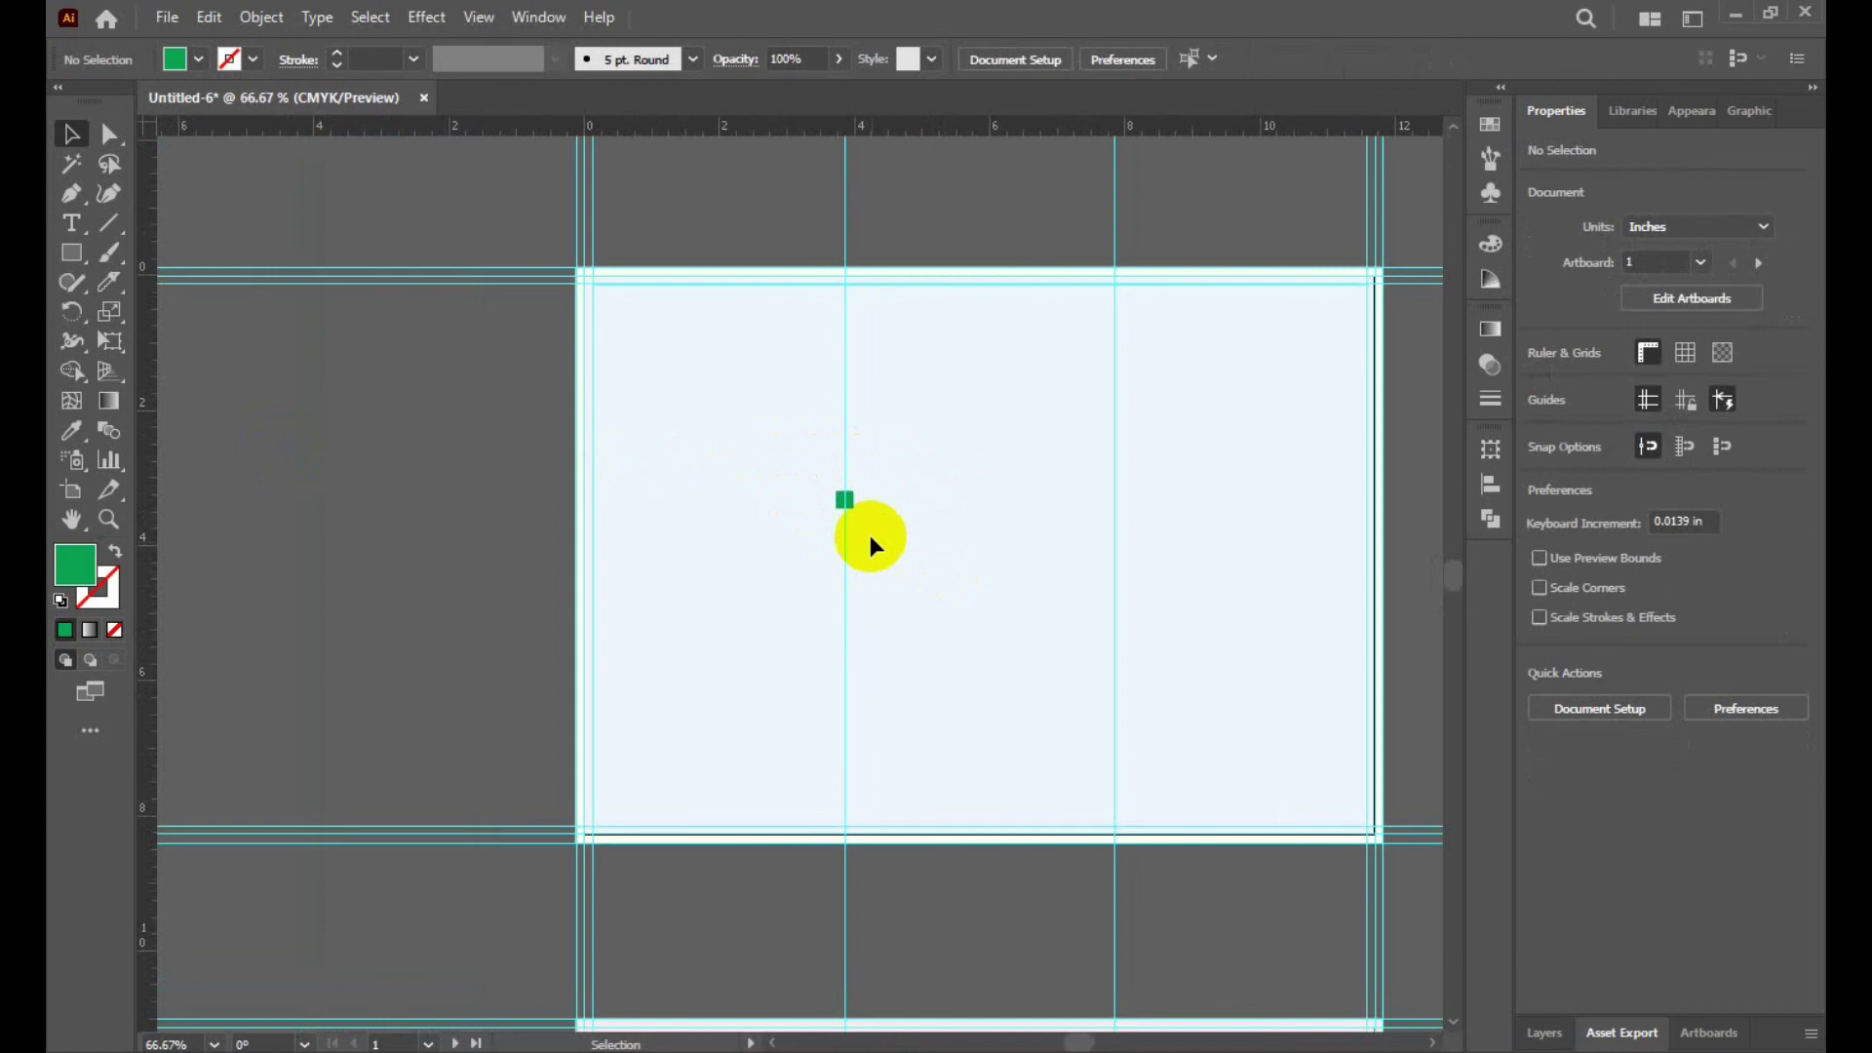
scroll(858, 507, up, 2)
drag(834, 463, 1299, 463)
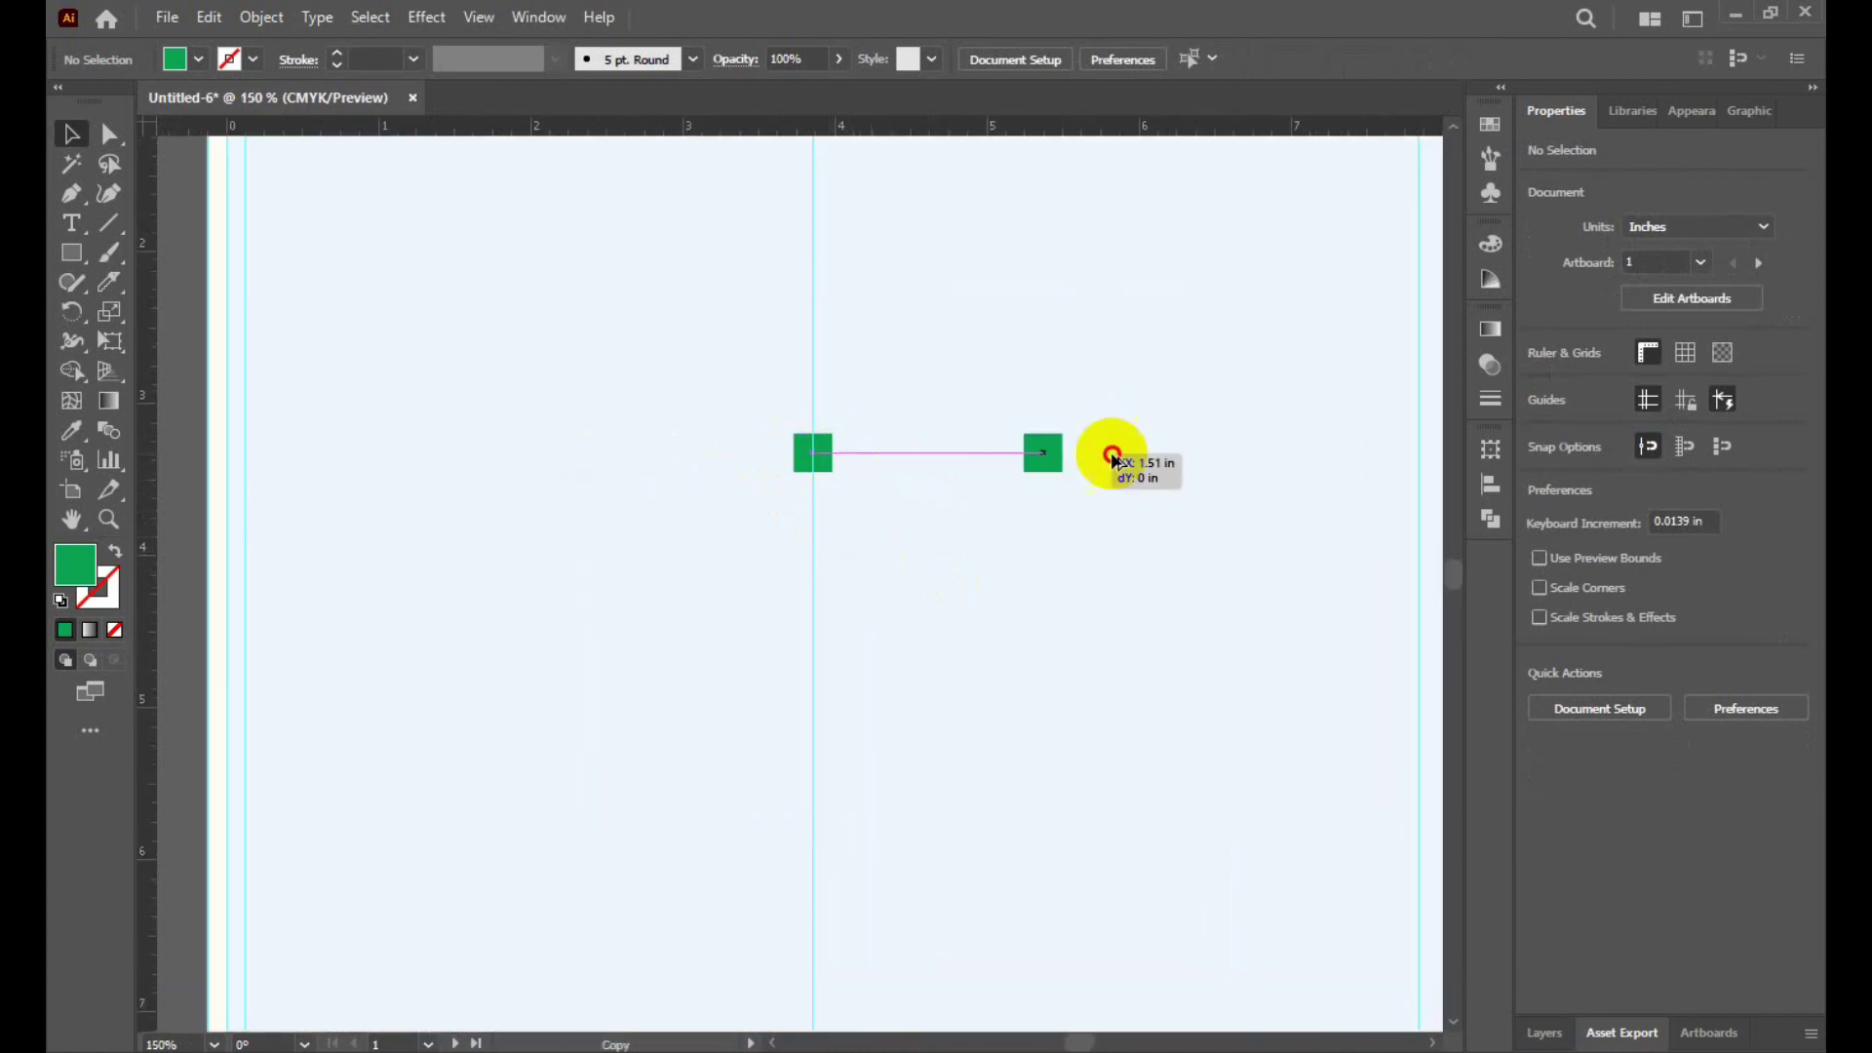
scroll(1044, 502, down, 1)
scroll(1046, 506, down, 1)
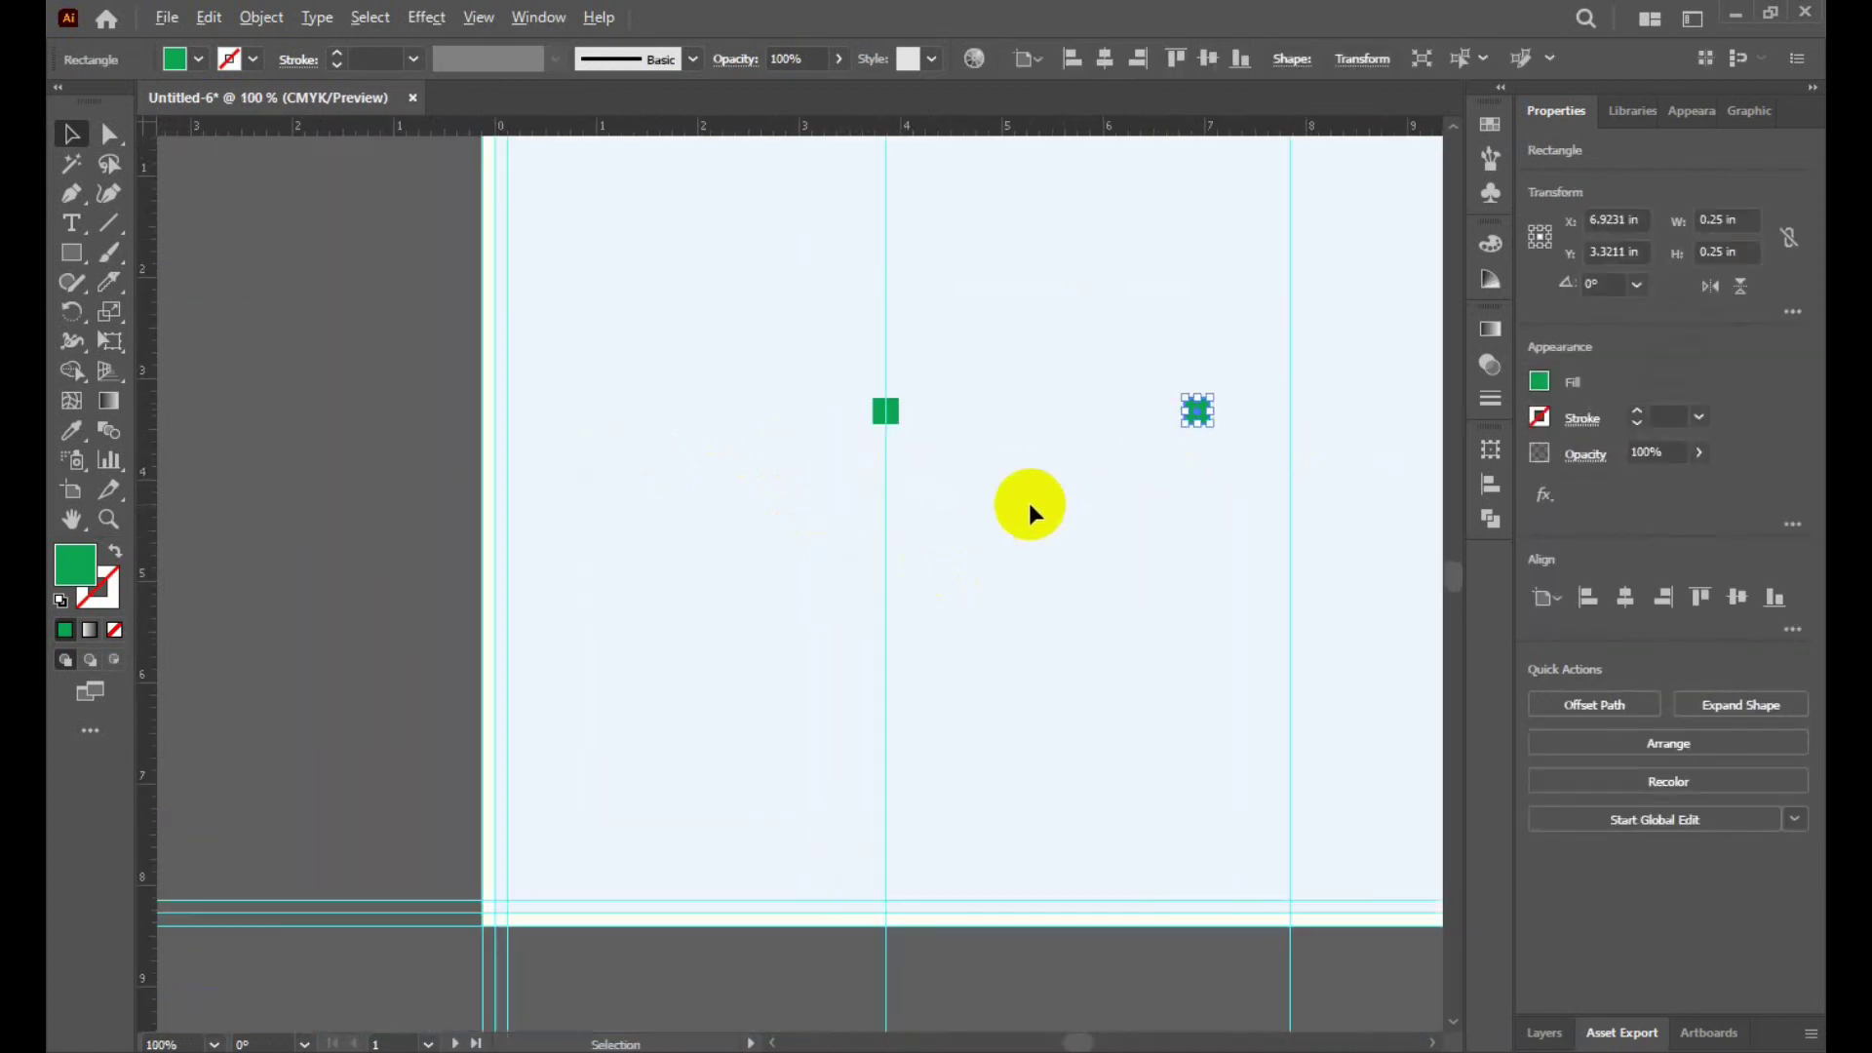
drag(1209, 426, 1303, 427)
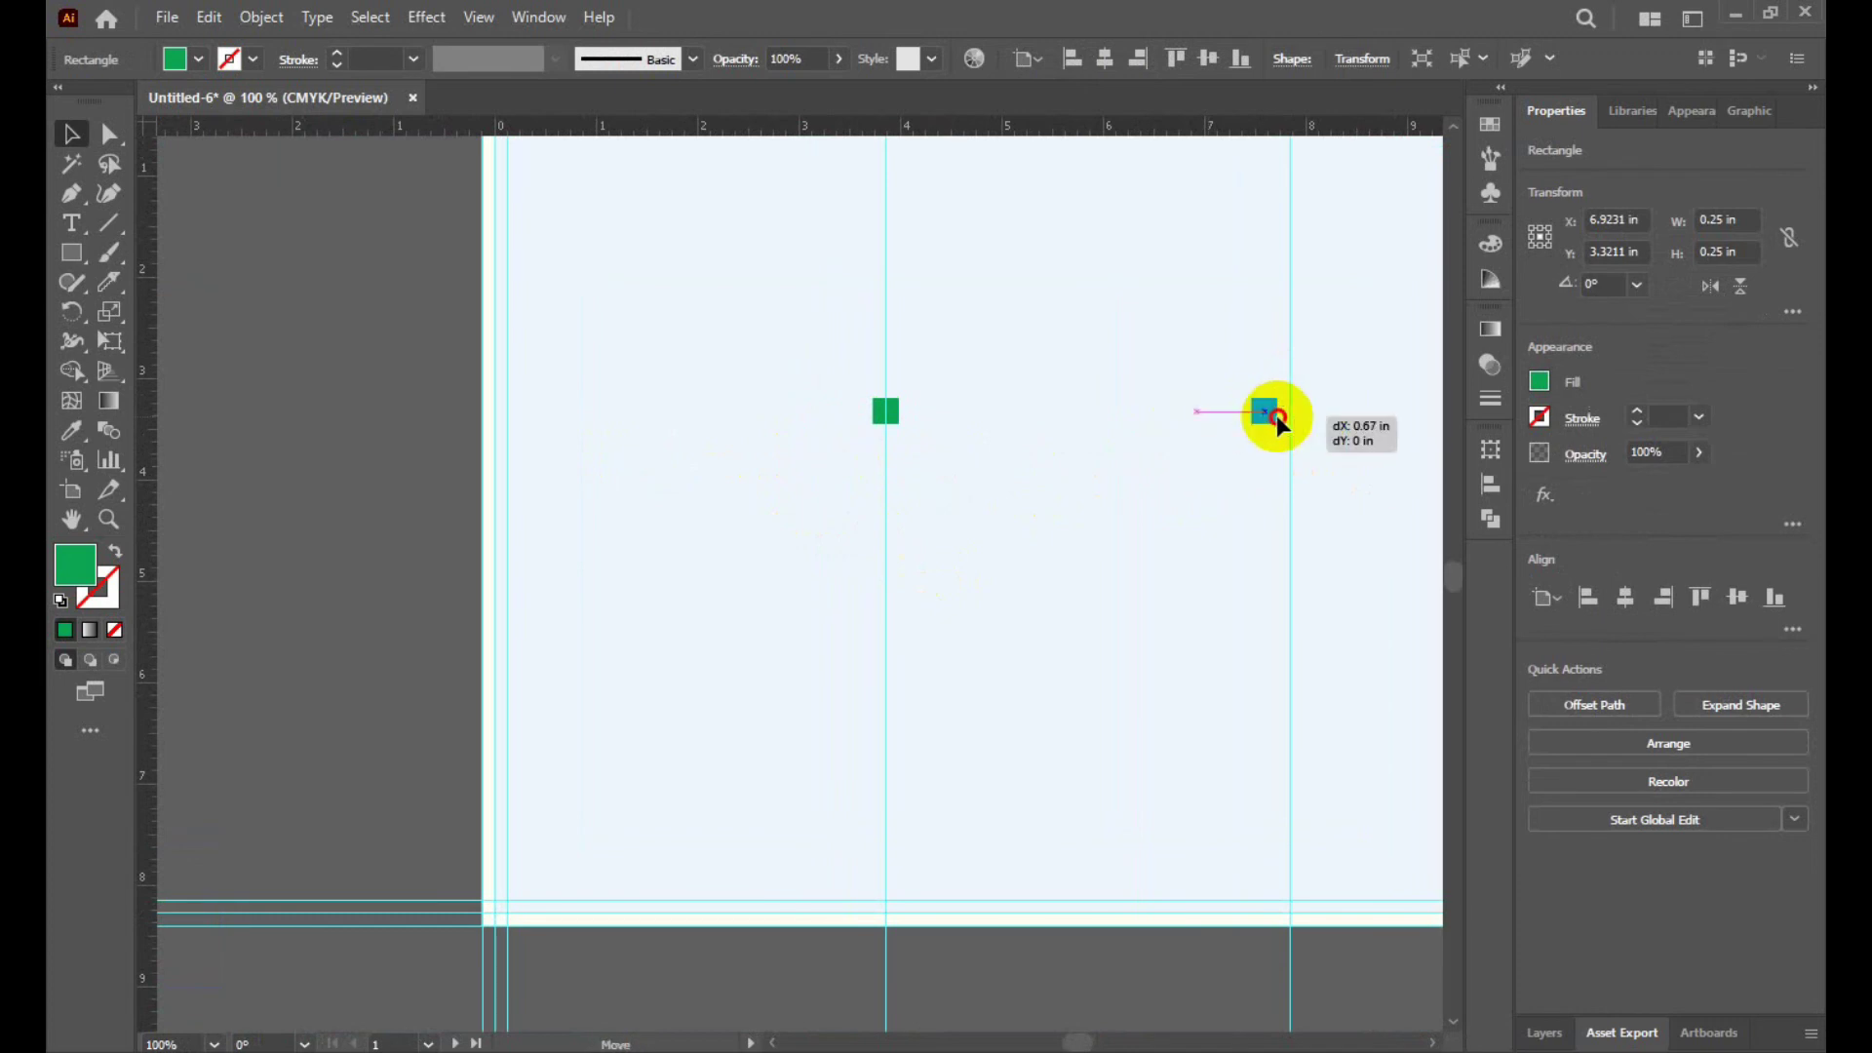
click(1124, 513)
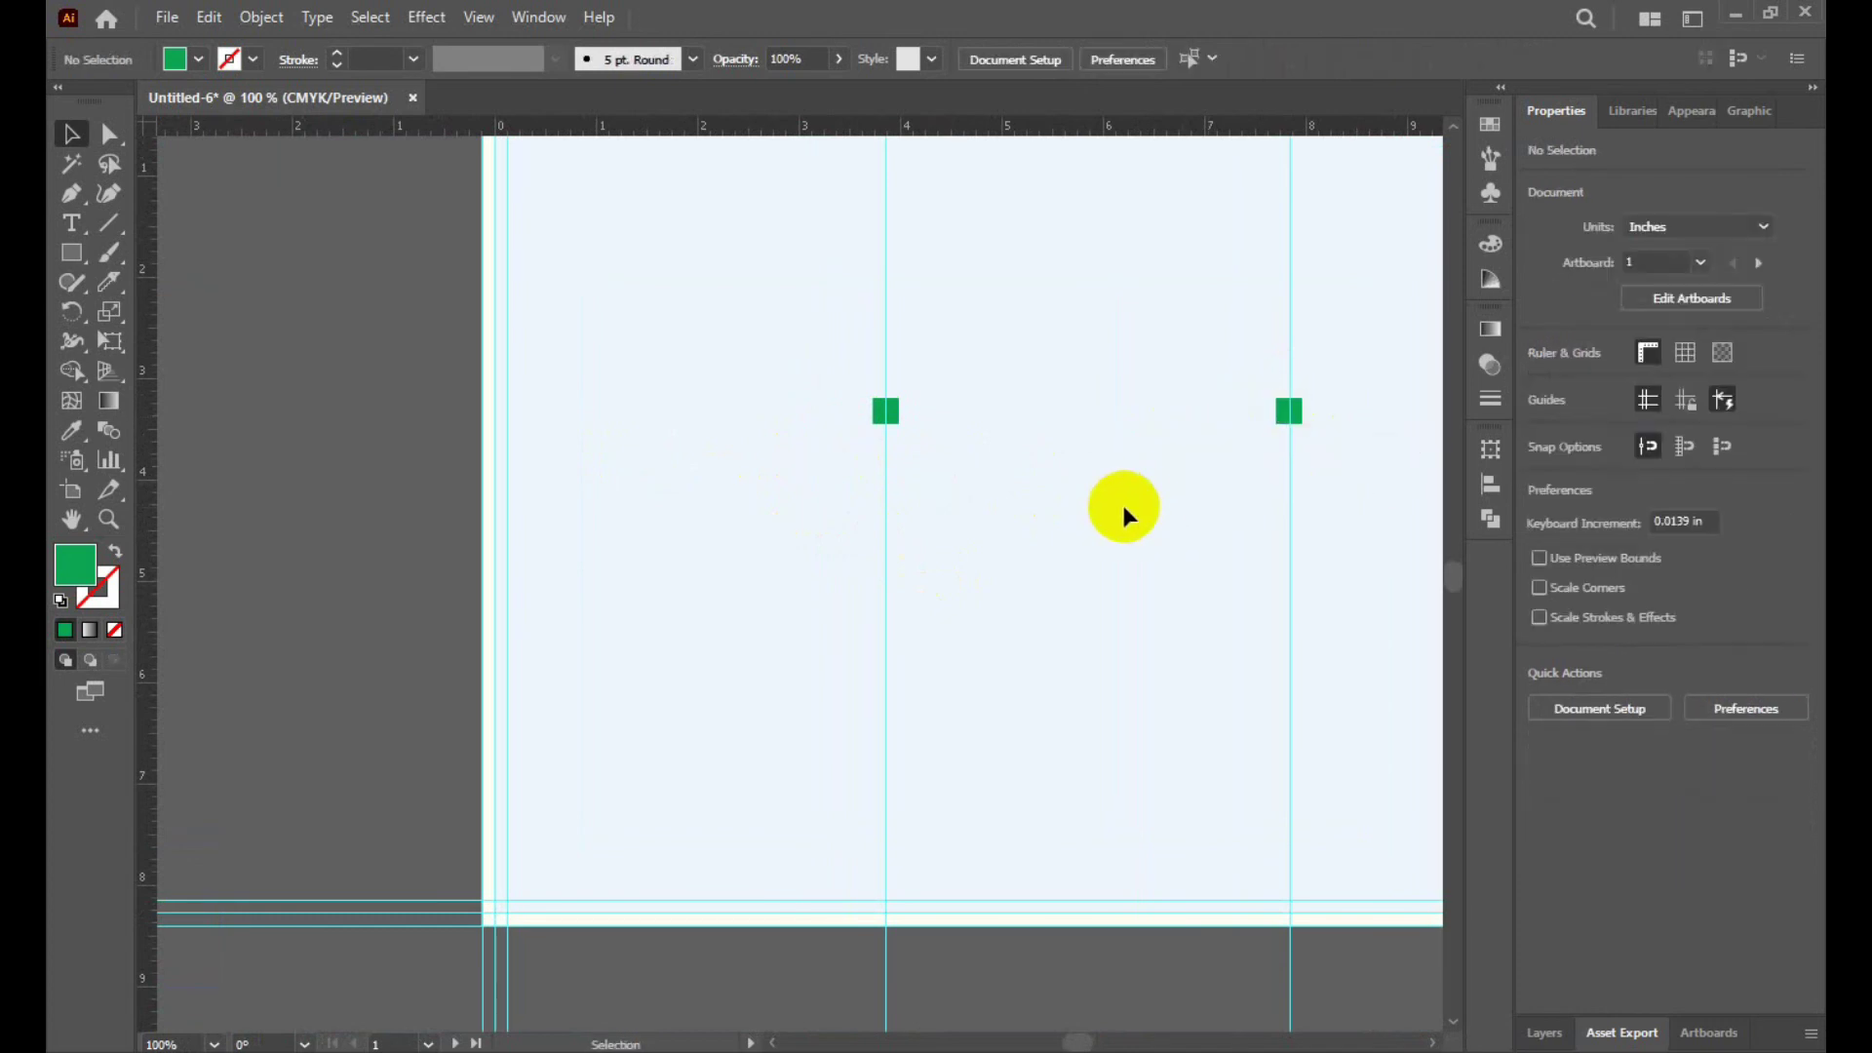
scroll(1116, 505, up, 1)
scroll(1115, 505, up, 1)
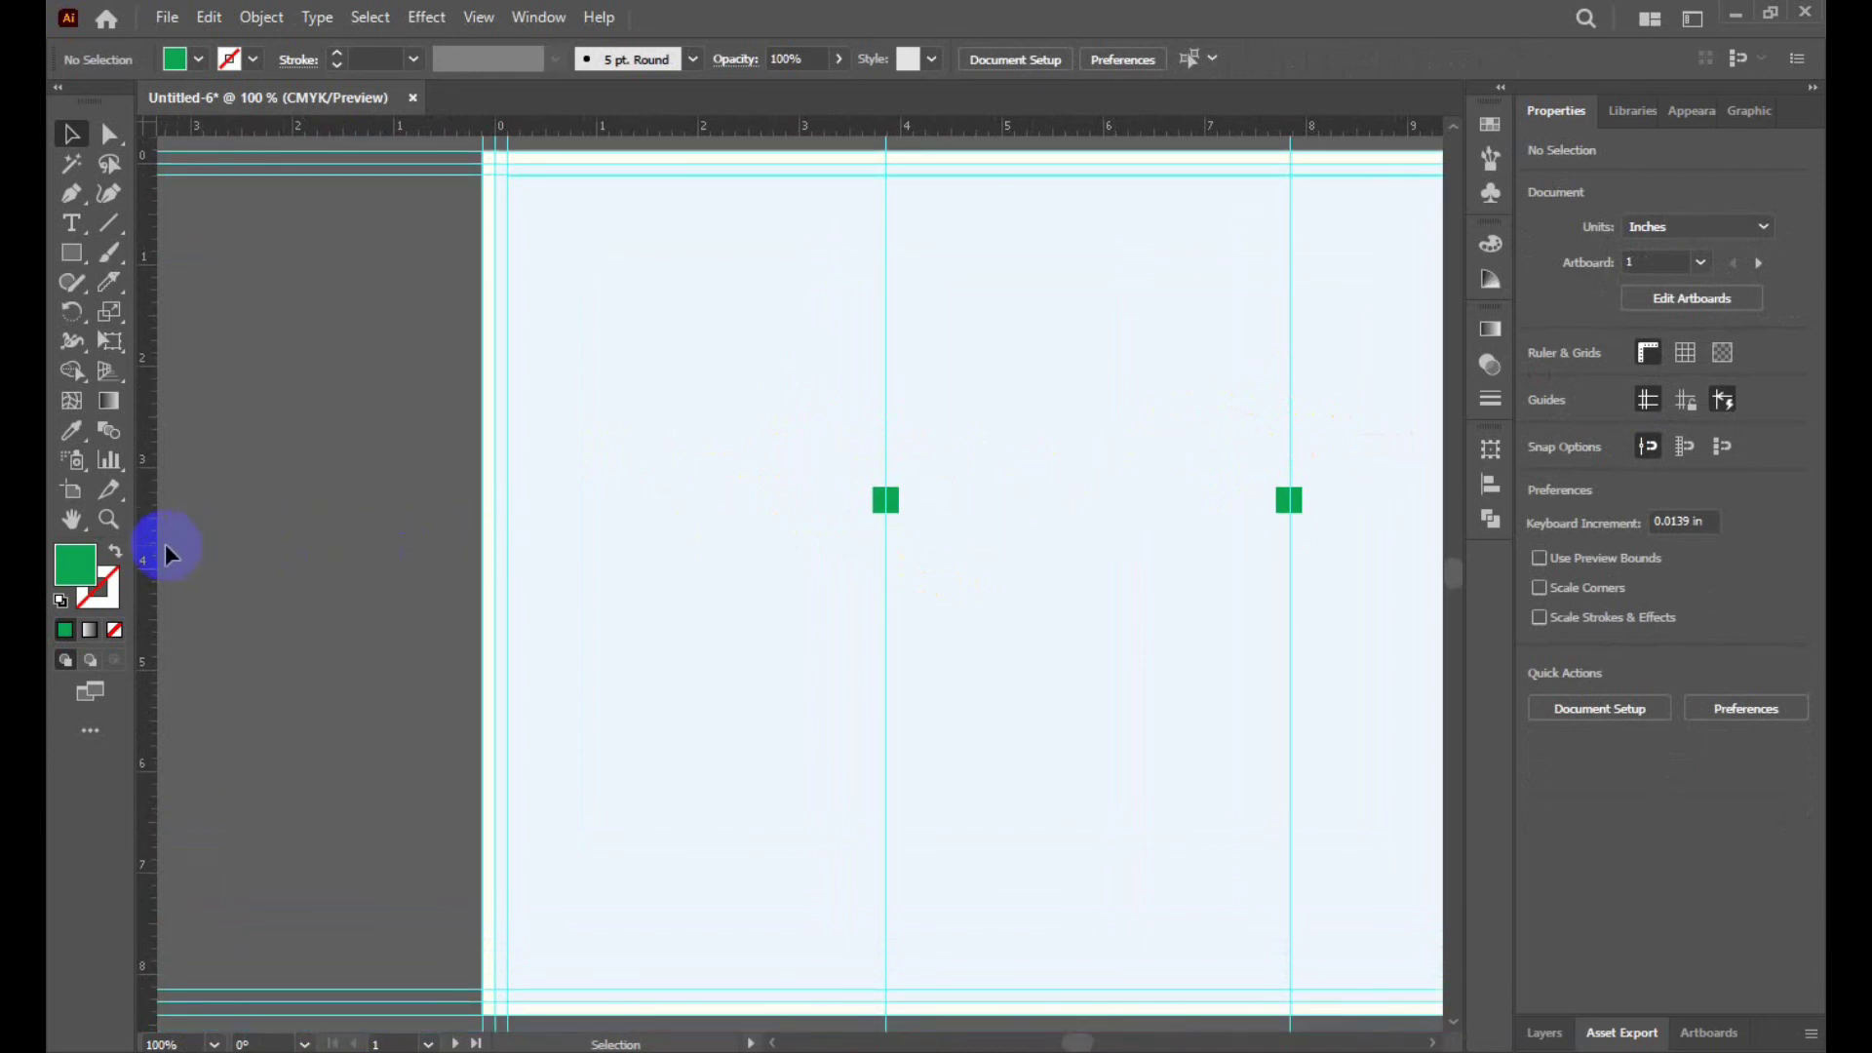
Add vertical guides aligned to the left and right edges of the first green square.
drag(368, 546, 875, 583)
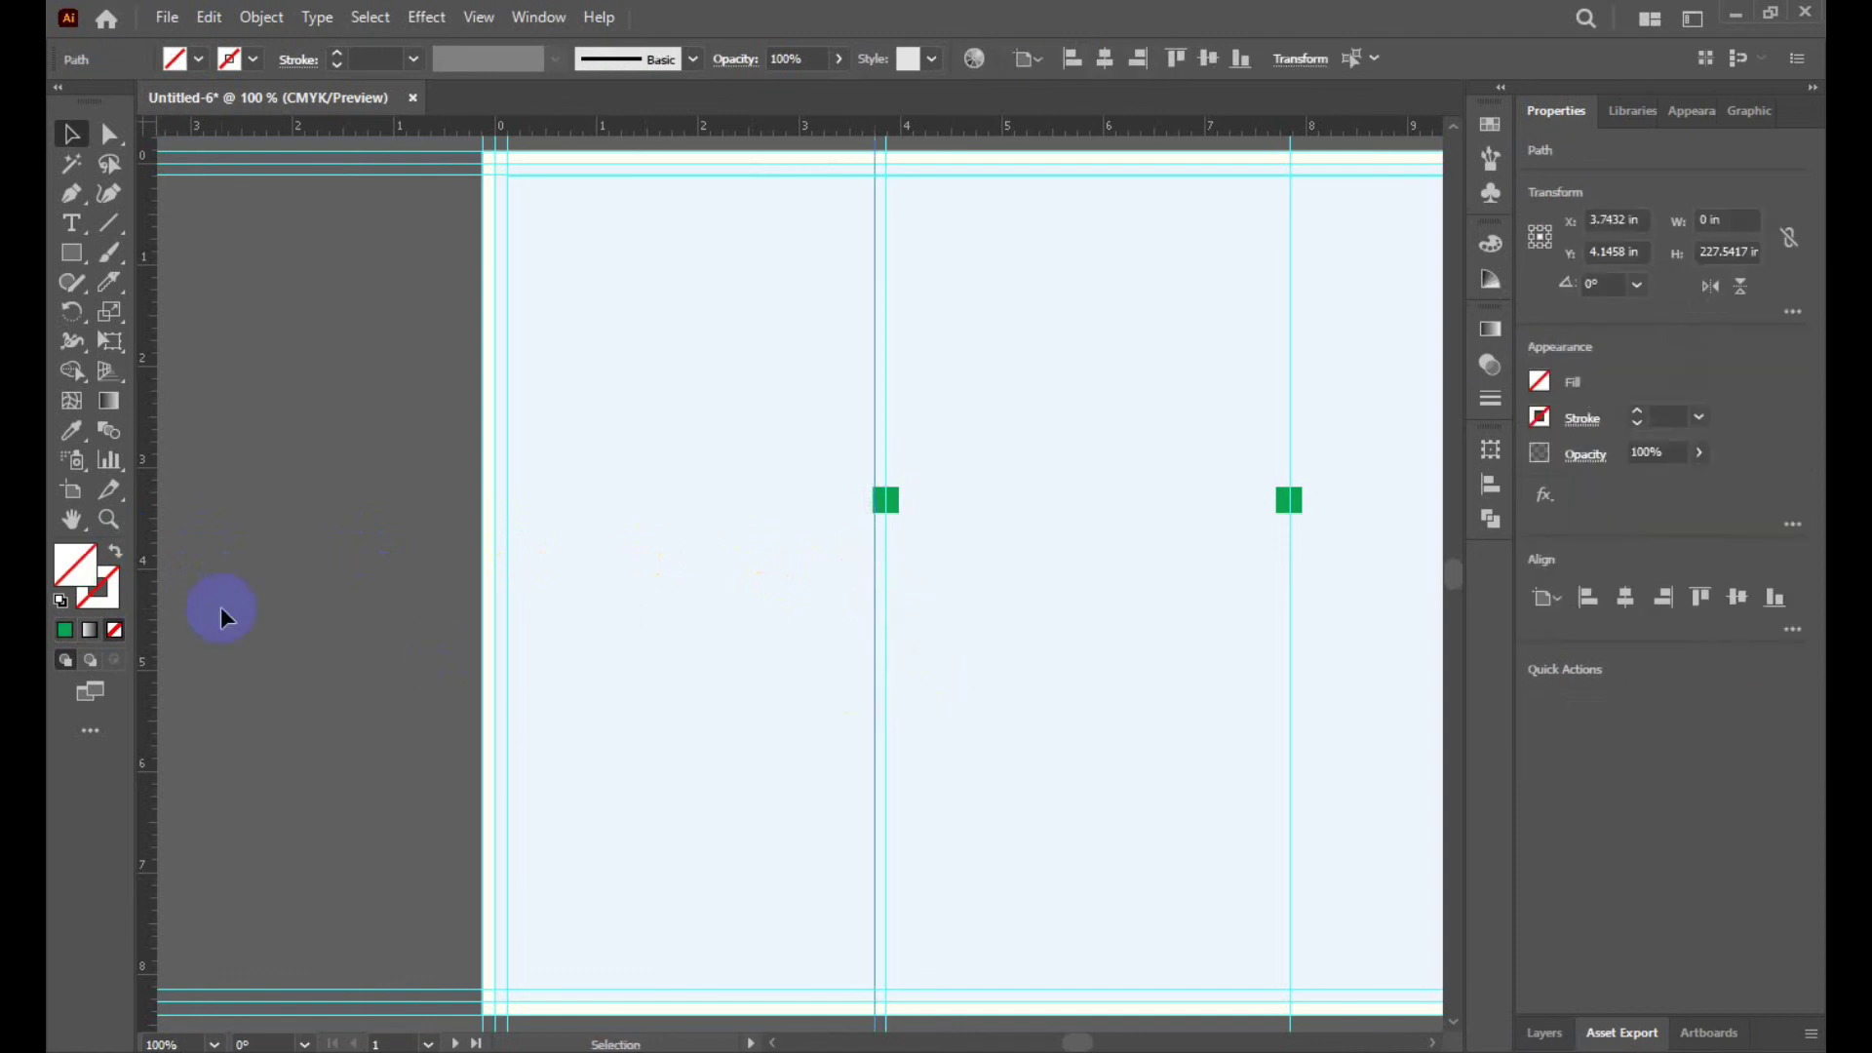
drag(148, 593, 899, 606)
scroll(950, 492, up, 3)
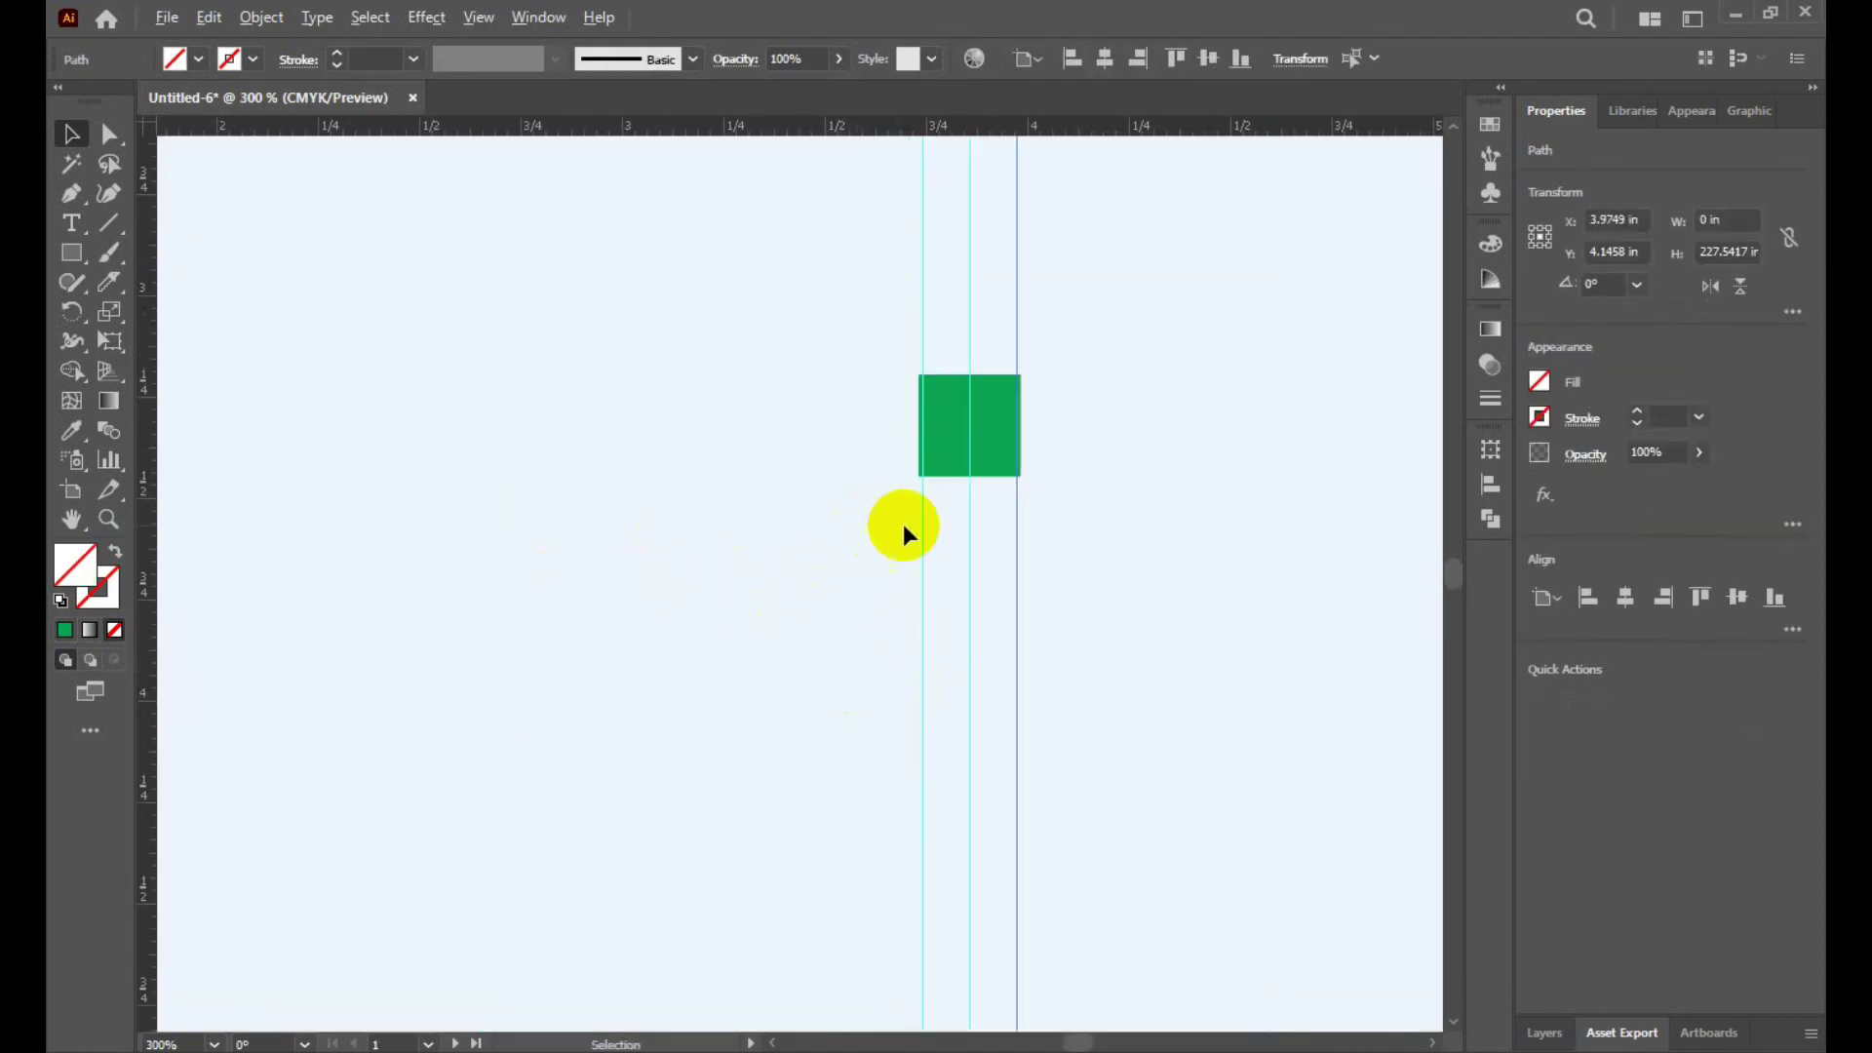
scroll(903, 523, up, 2)
drag(877, 535, 867, 534)
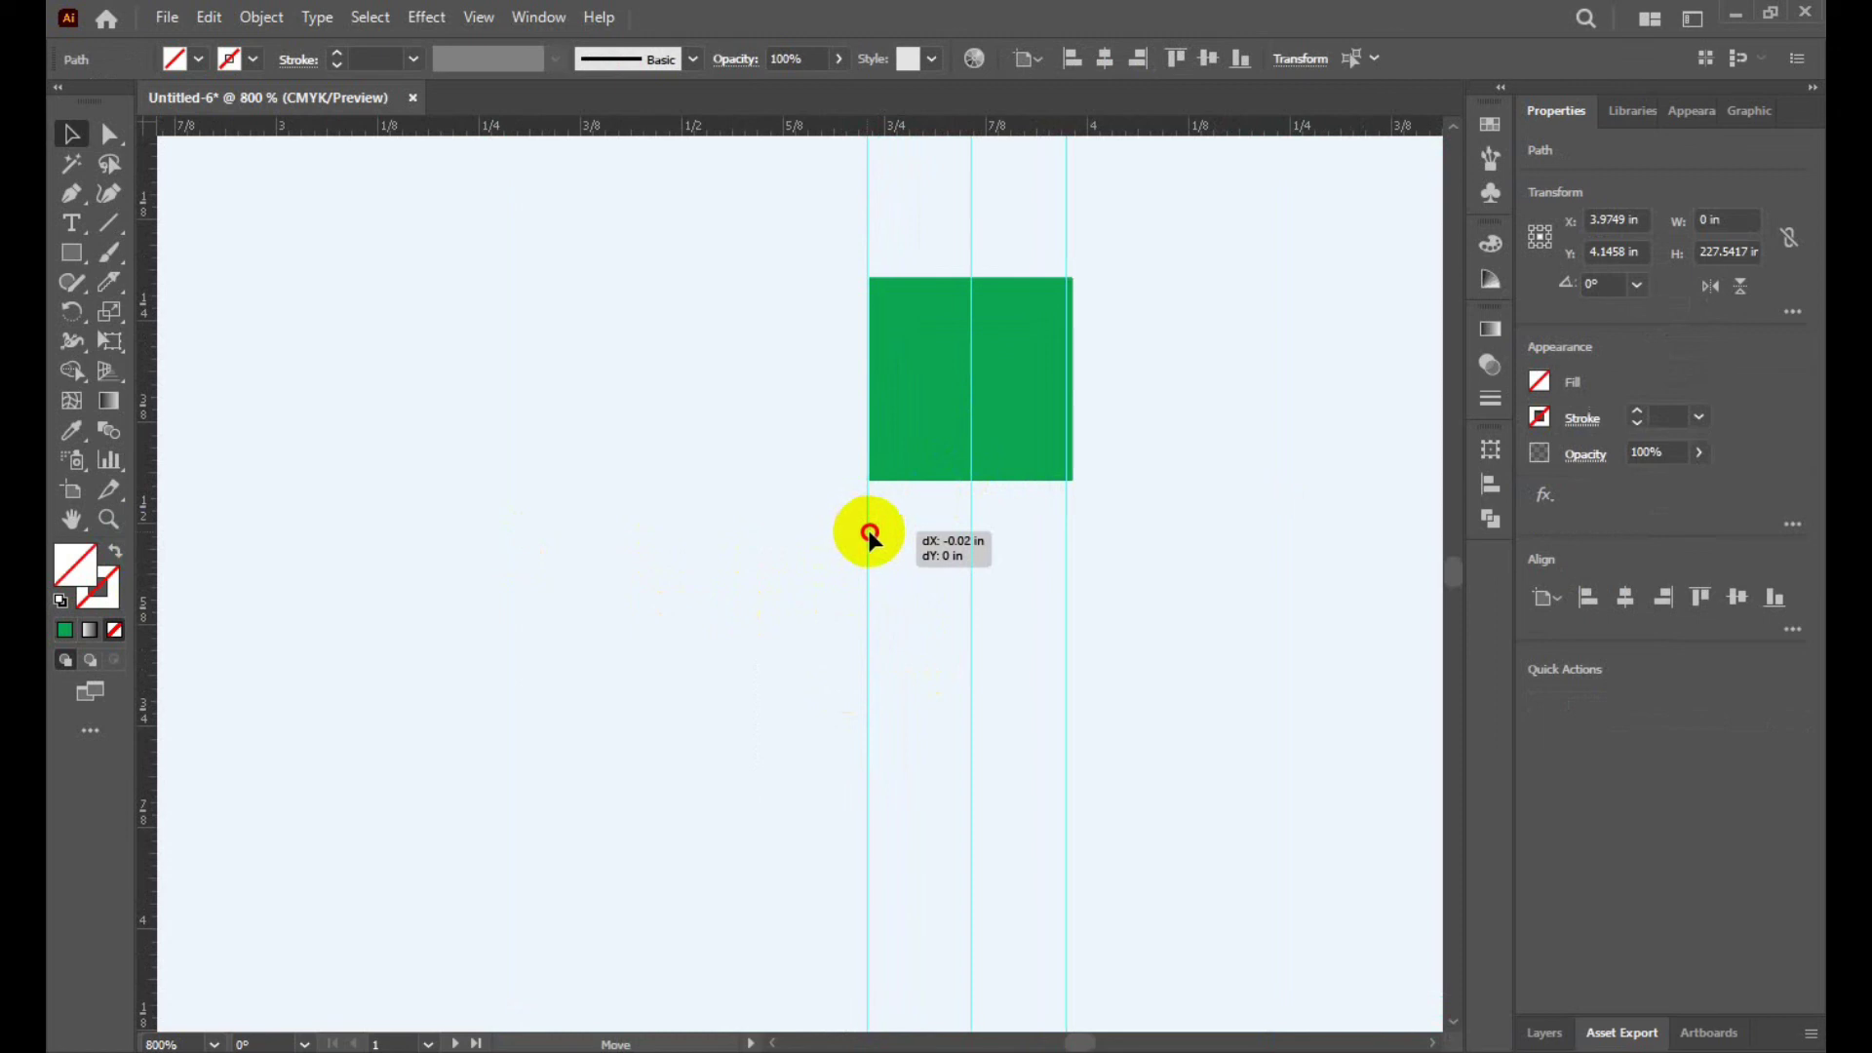
drag(869, 534, 870, 533)
drag(1066, 507, 1073, 507)
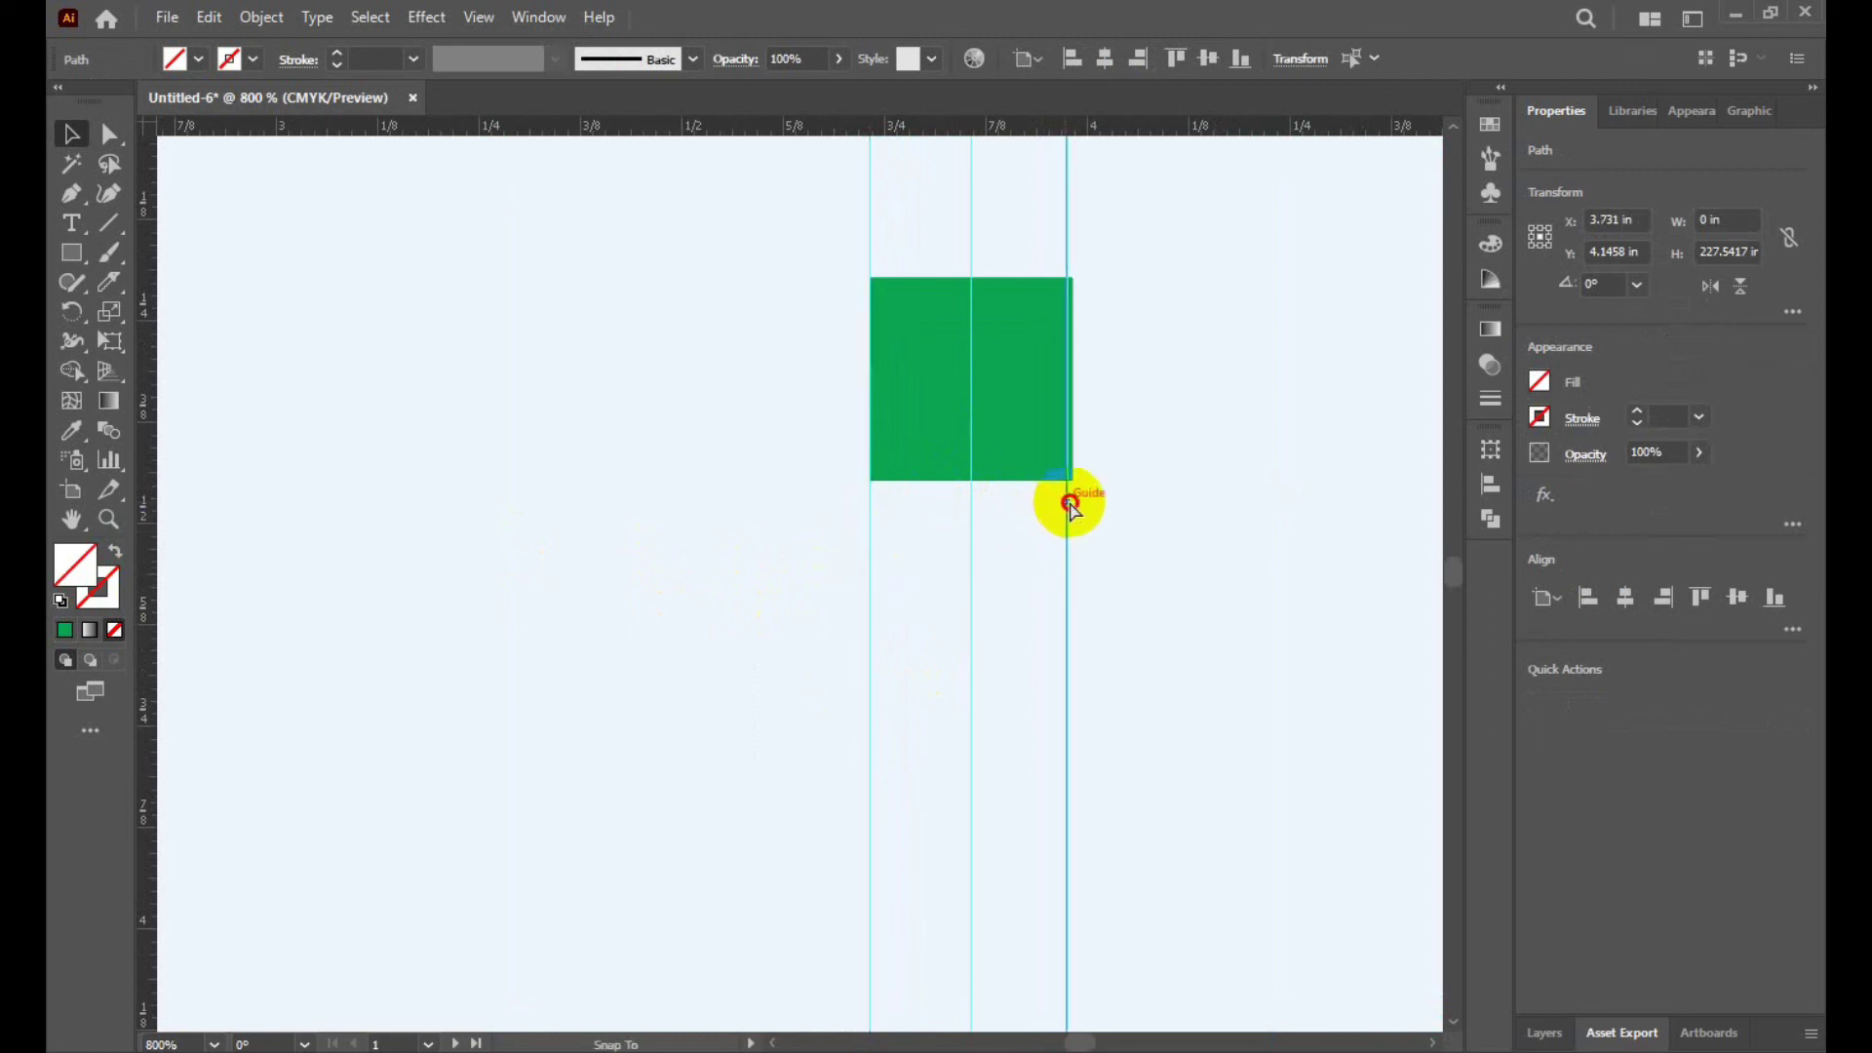
scroll(769, 526, down, 3)
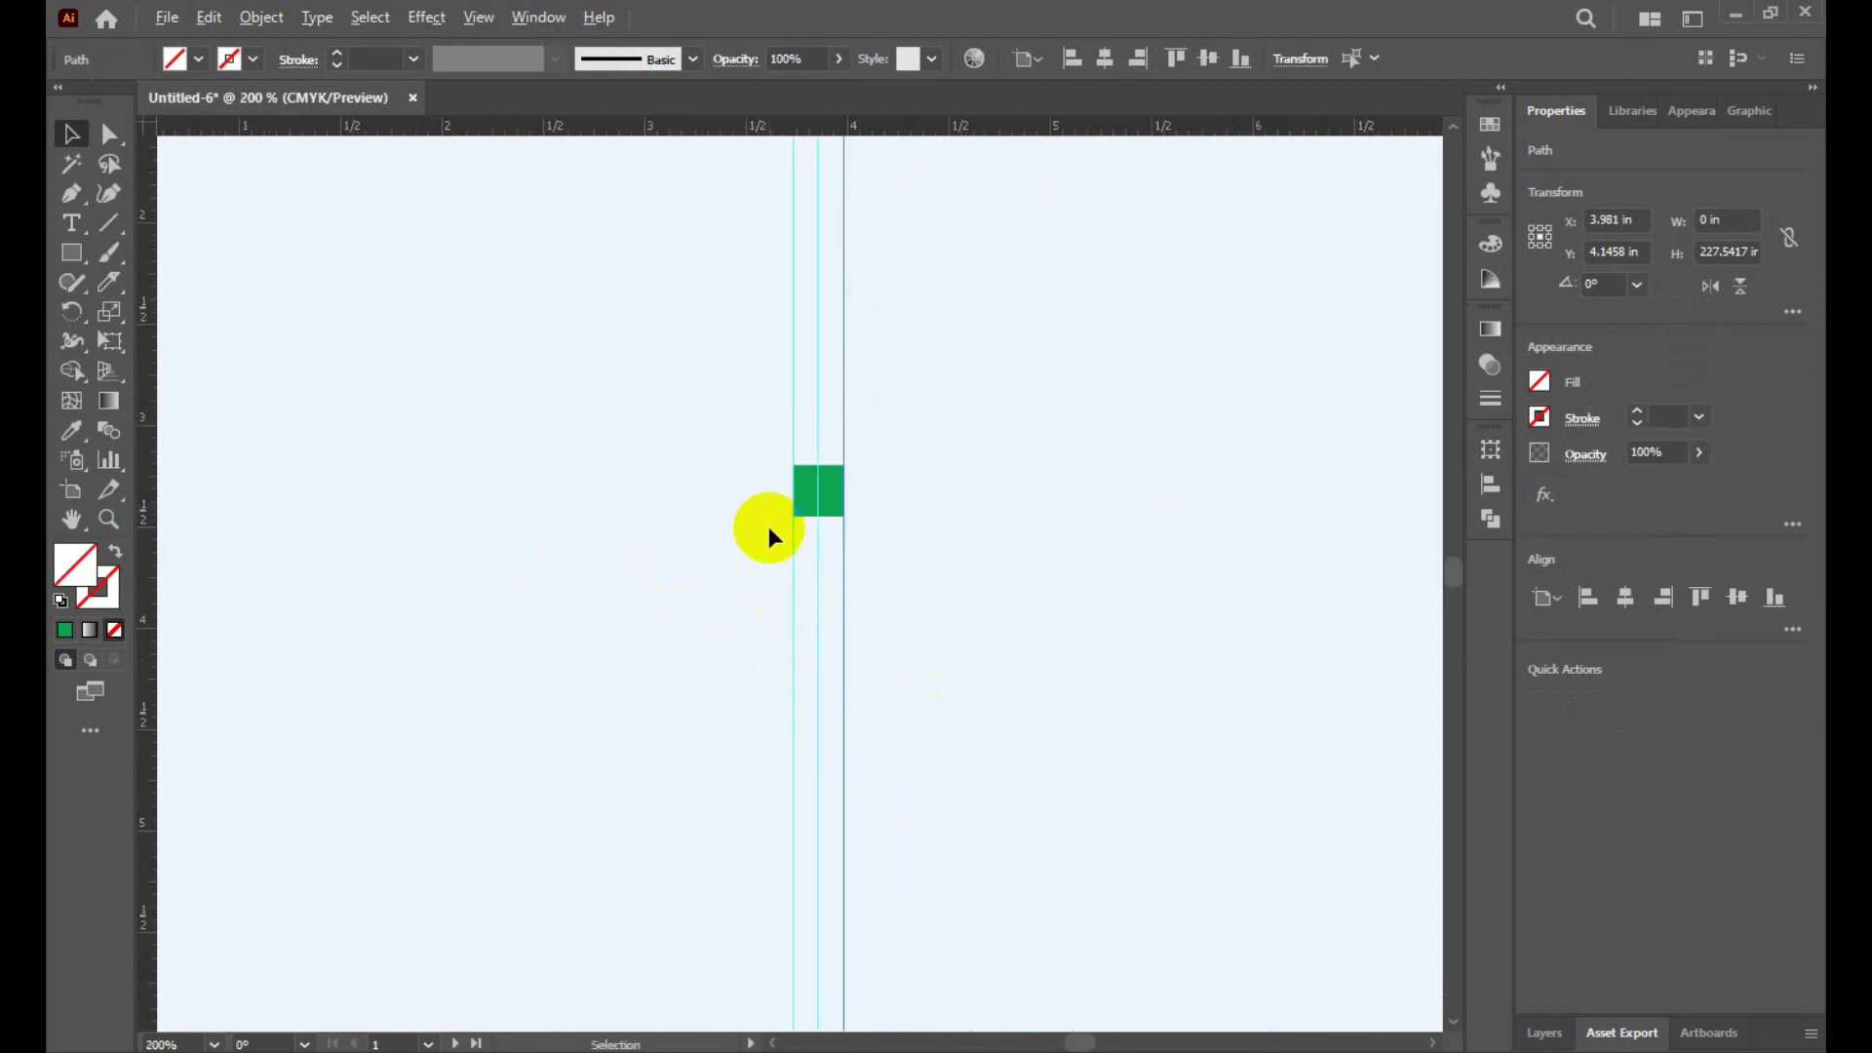
scroll(769, 527, down, 2)
scroll(1024, 507, up, 2)
scroll(1026, 517, down, 2)
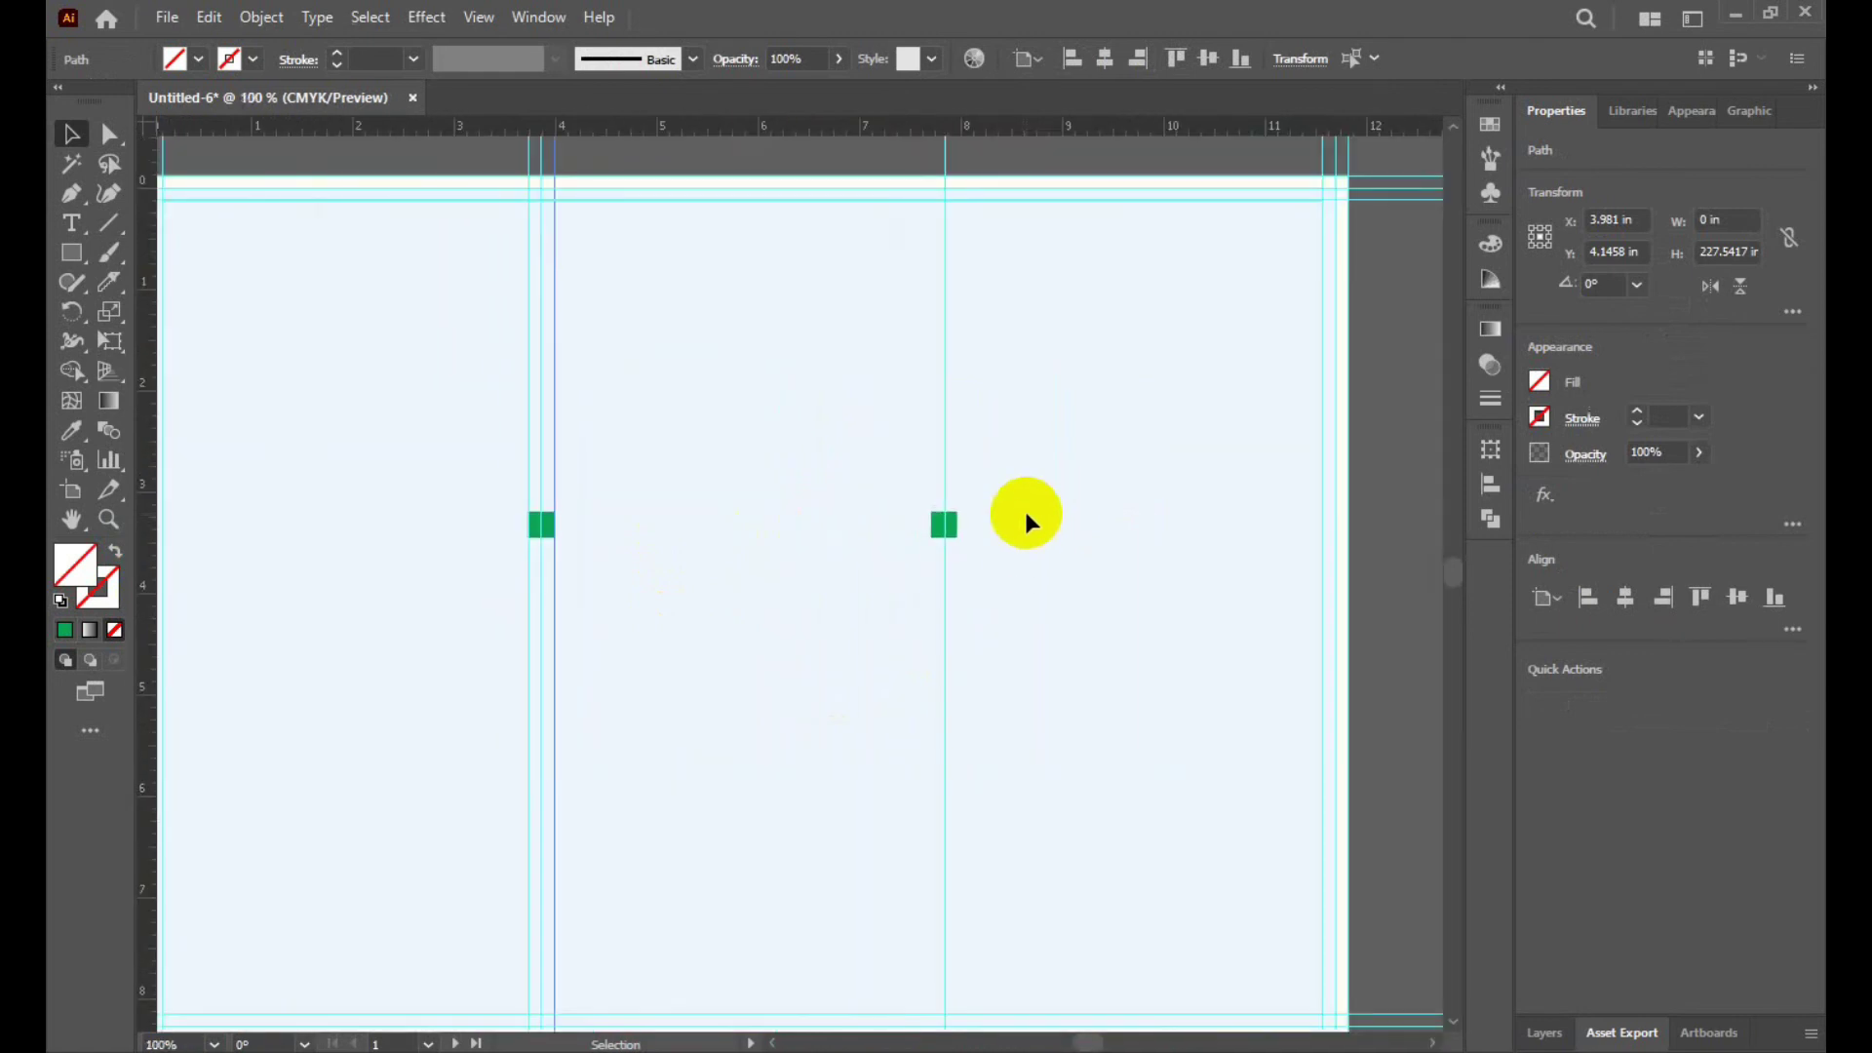
Add matching vertical guides along both edges of the second green square.
drag(144, 514, 957, 547)
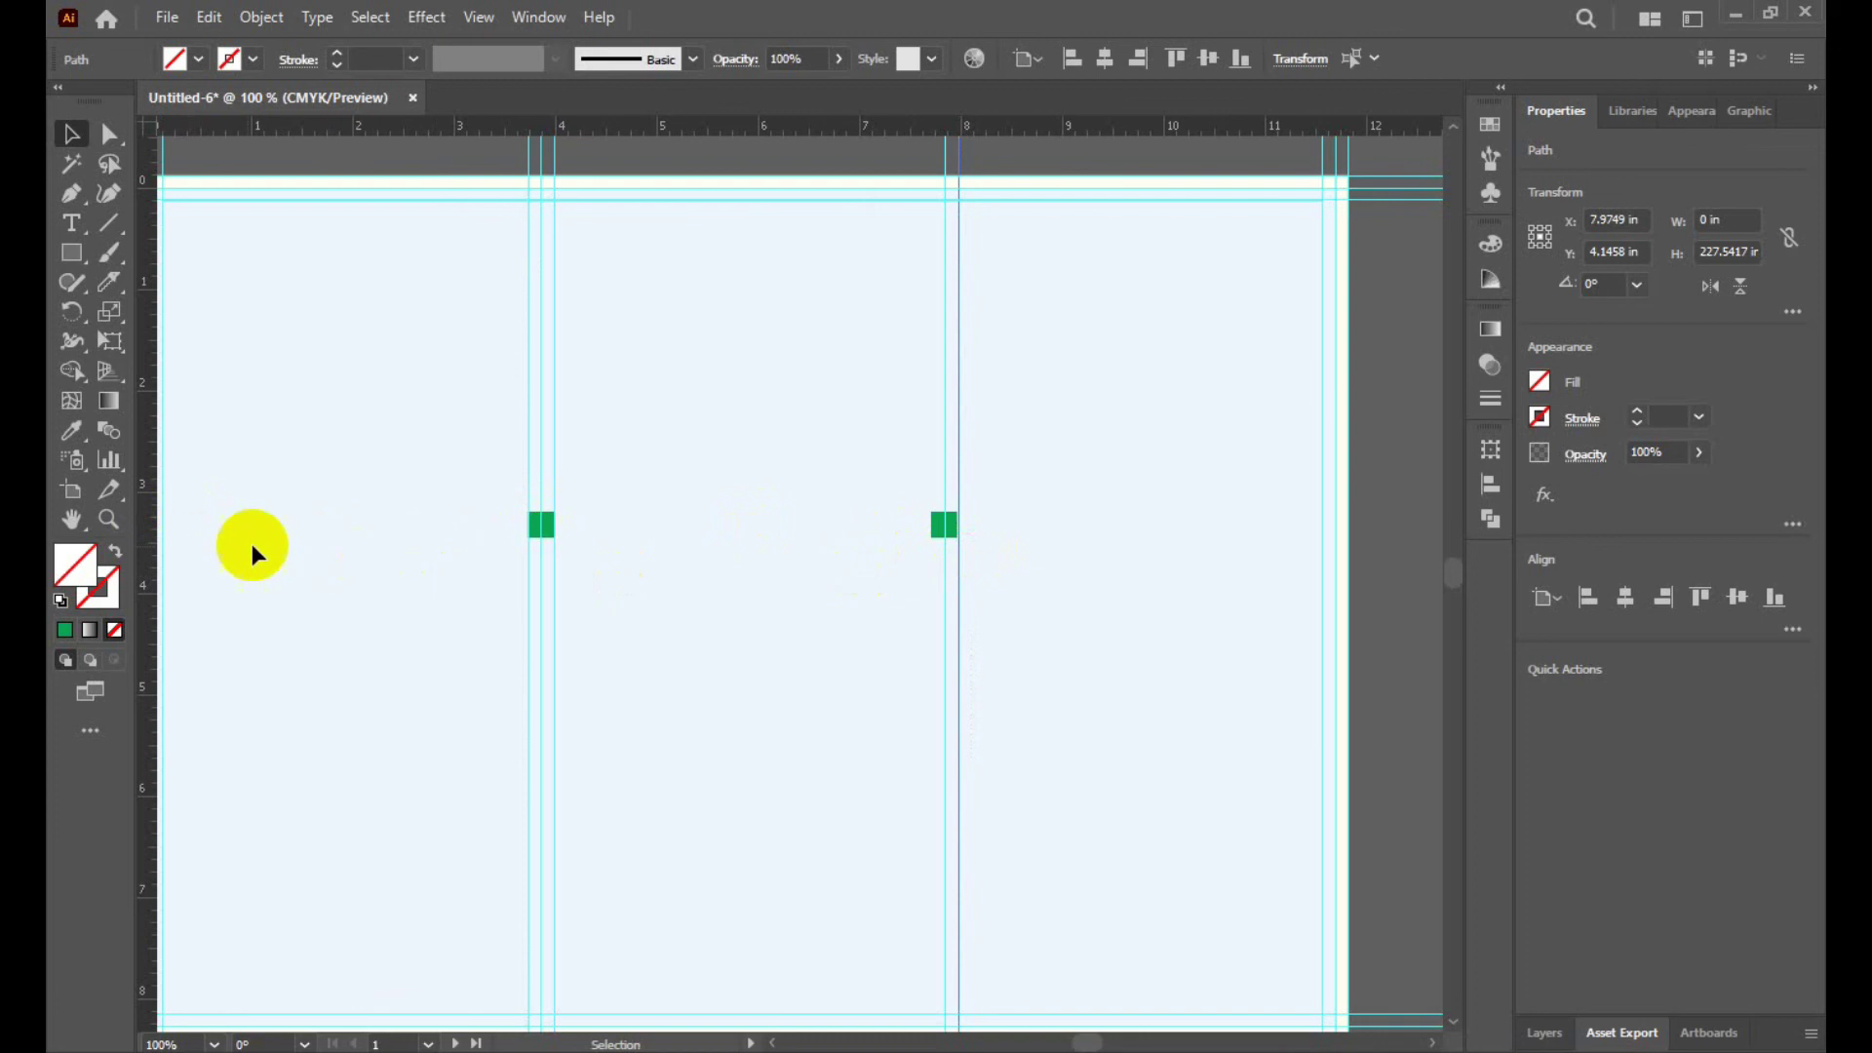
drag(146, 564, 933, 573)
scroll(964, 517, up, 1)
scroll(917, 532, up, 2)
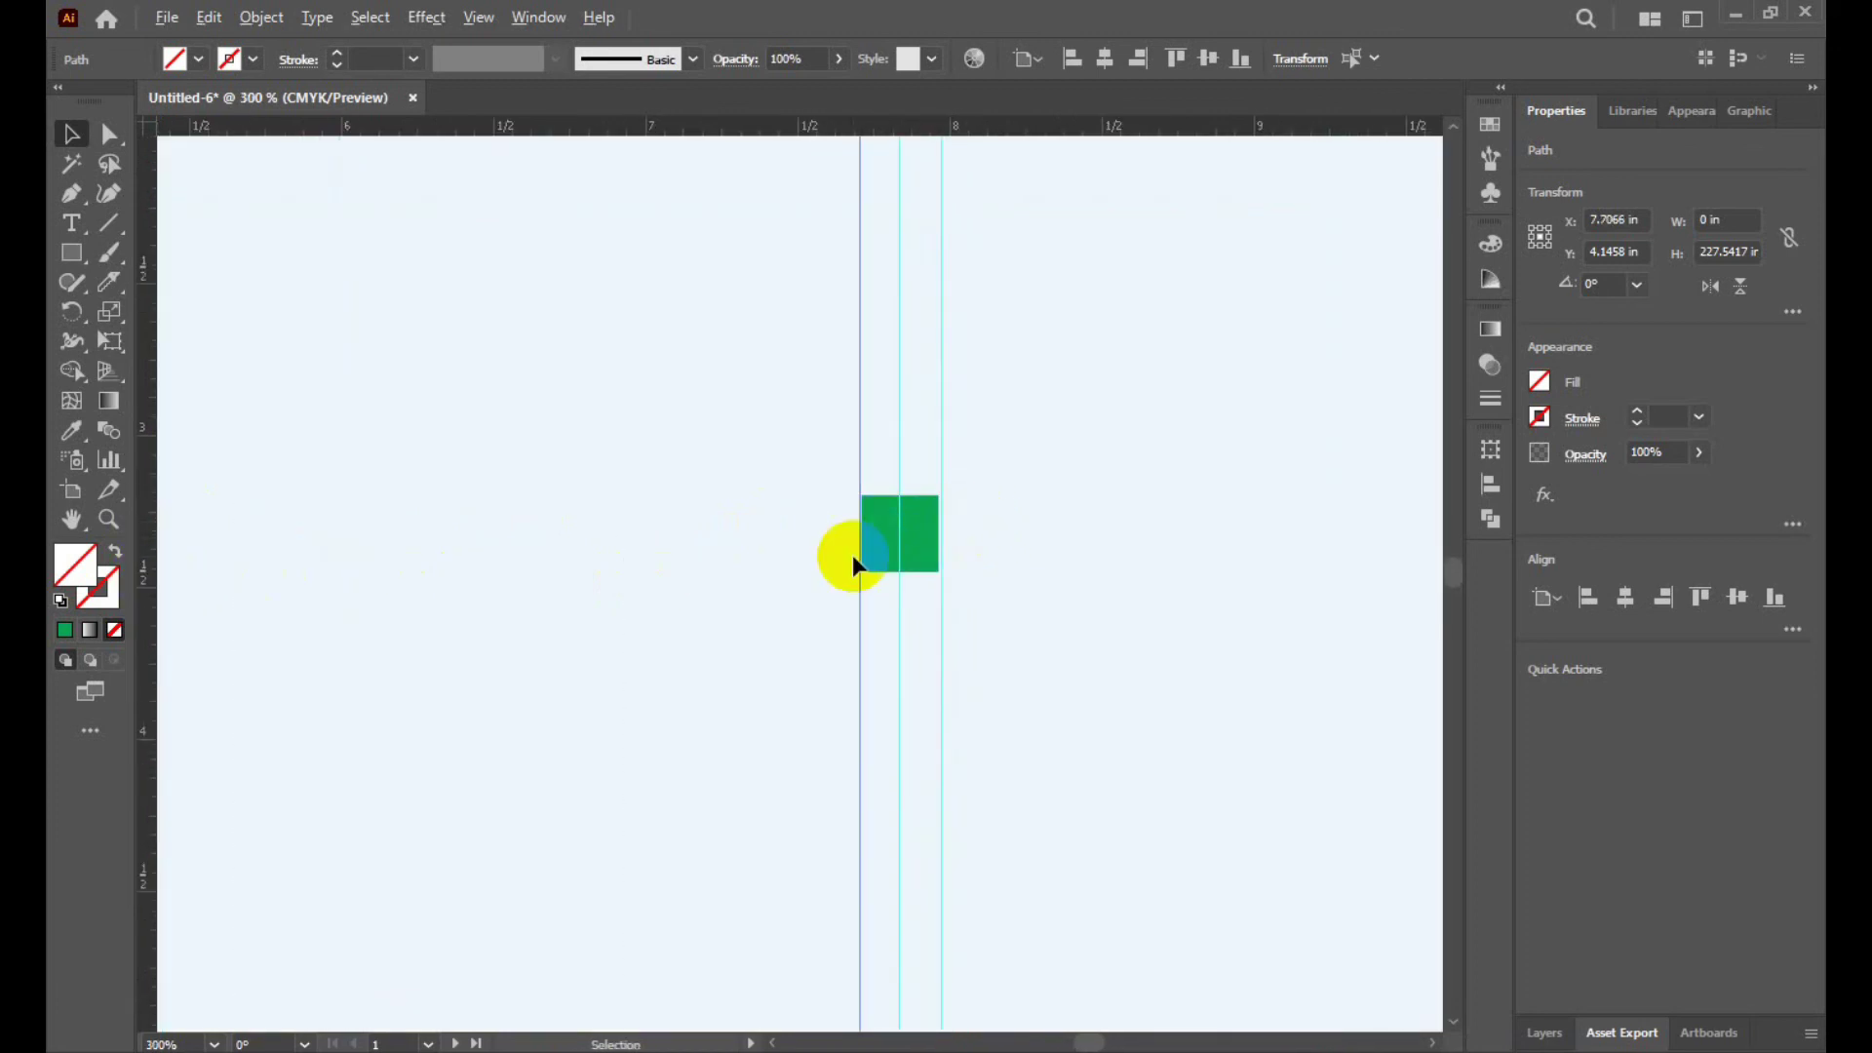
scroll(858, 565, up, 3)
scroll(892, 634, up, 2)
drag(852, 588, 856, 589)
drag(1279, 542, 1258, 558)
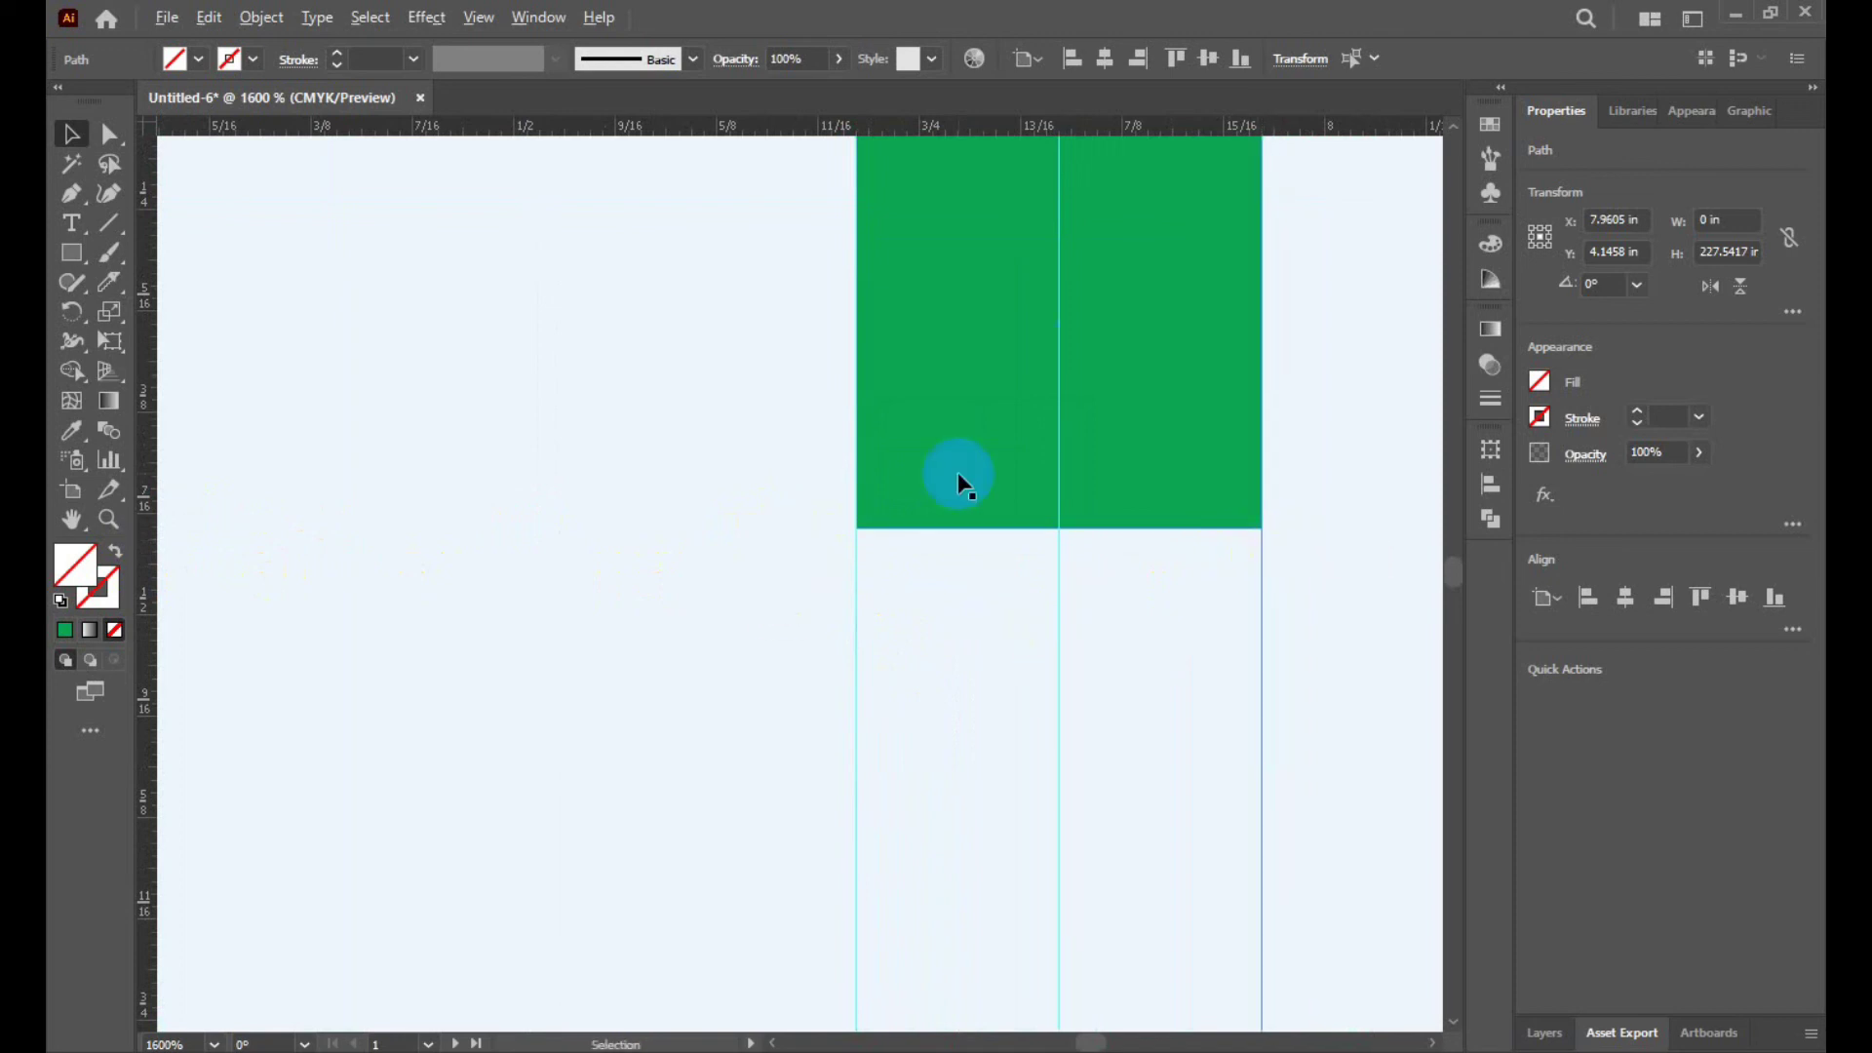
alt+scroll(958, 476, down, 5)
alt+scroll(960, 481, down, 5)
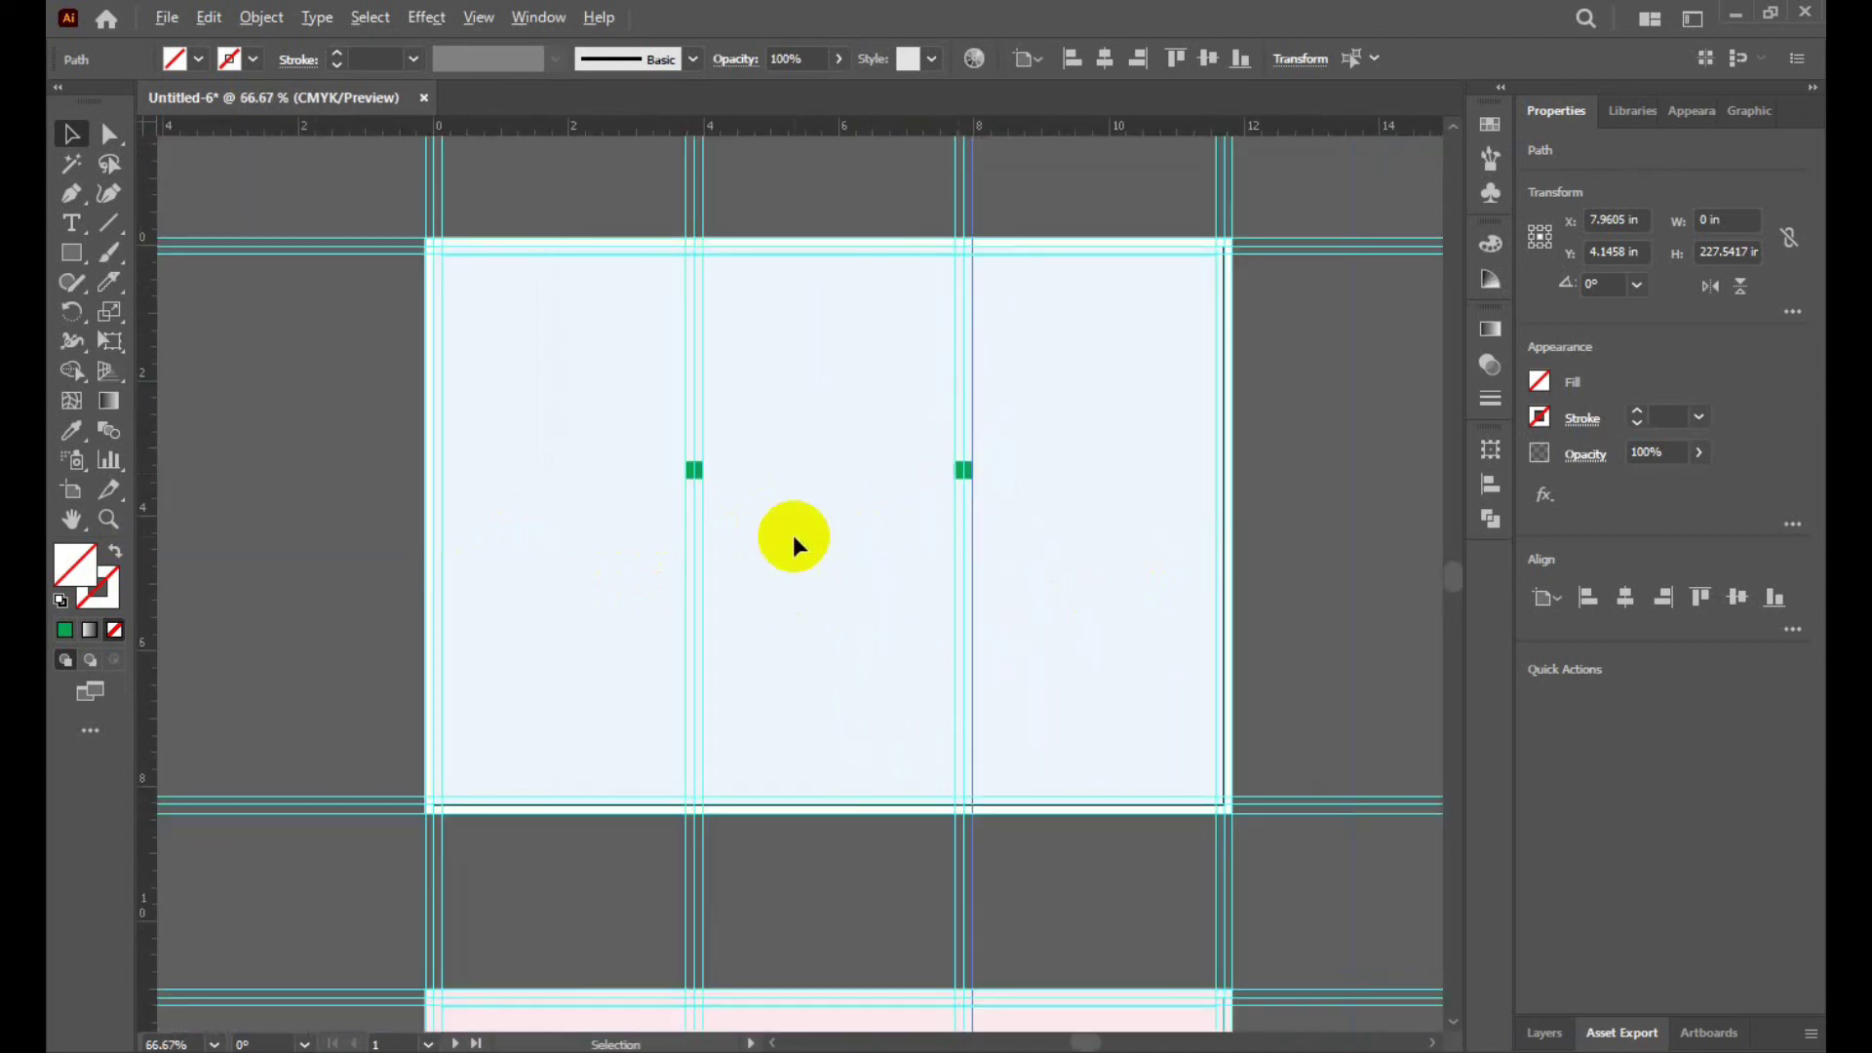
alt+scroll(793, 536, down, 2)
alt+scroll(752, 552, up, 3)
alt+scroll(751, 540, up, 3)
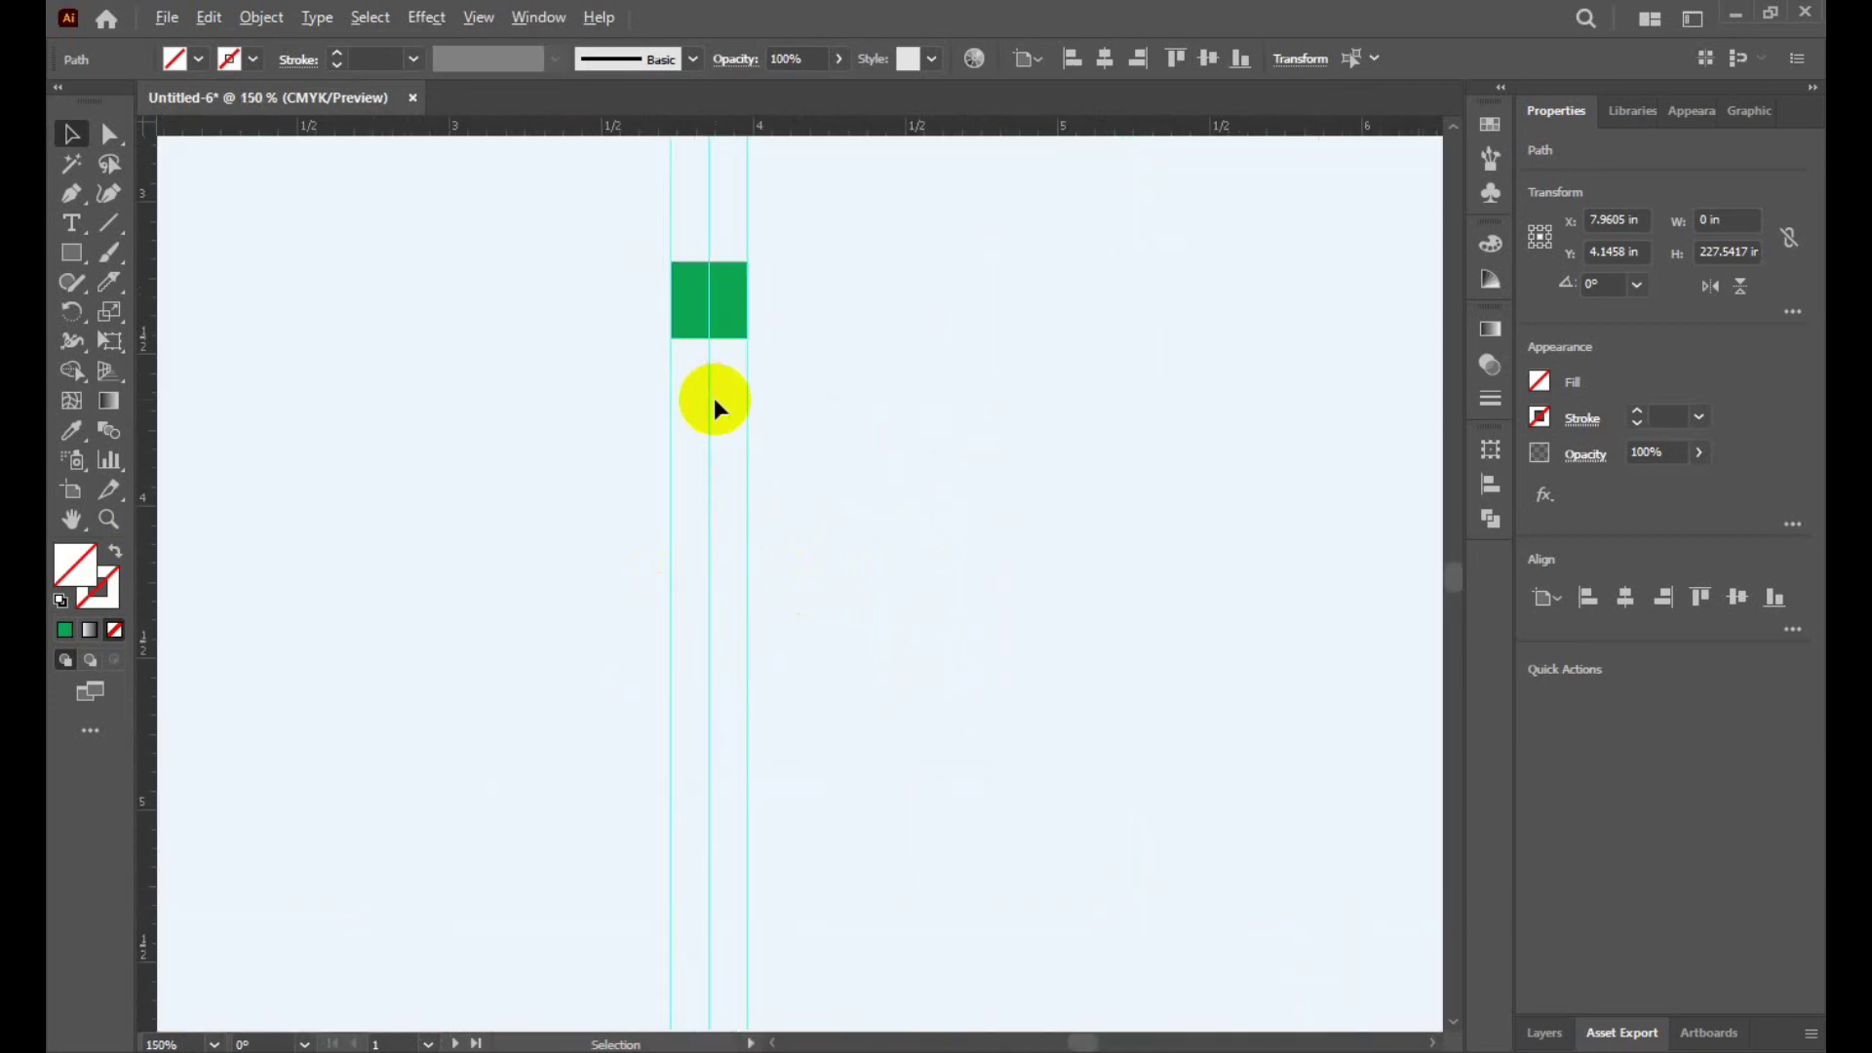
Delete both green marker squares, then zoom out to view both artboards.
click(723, 294)
key(Delete)
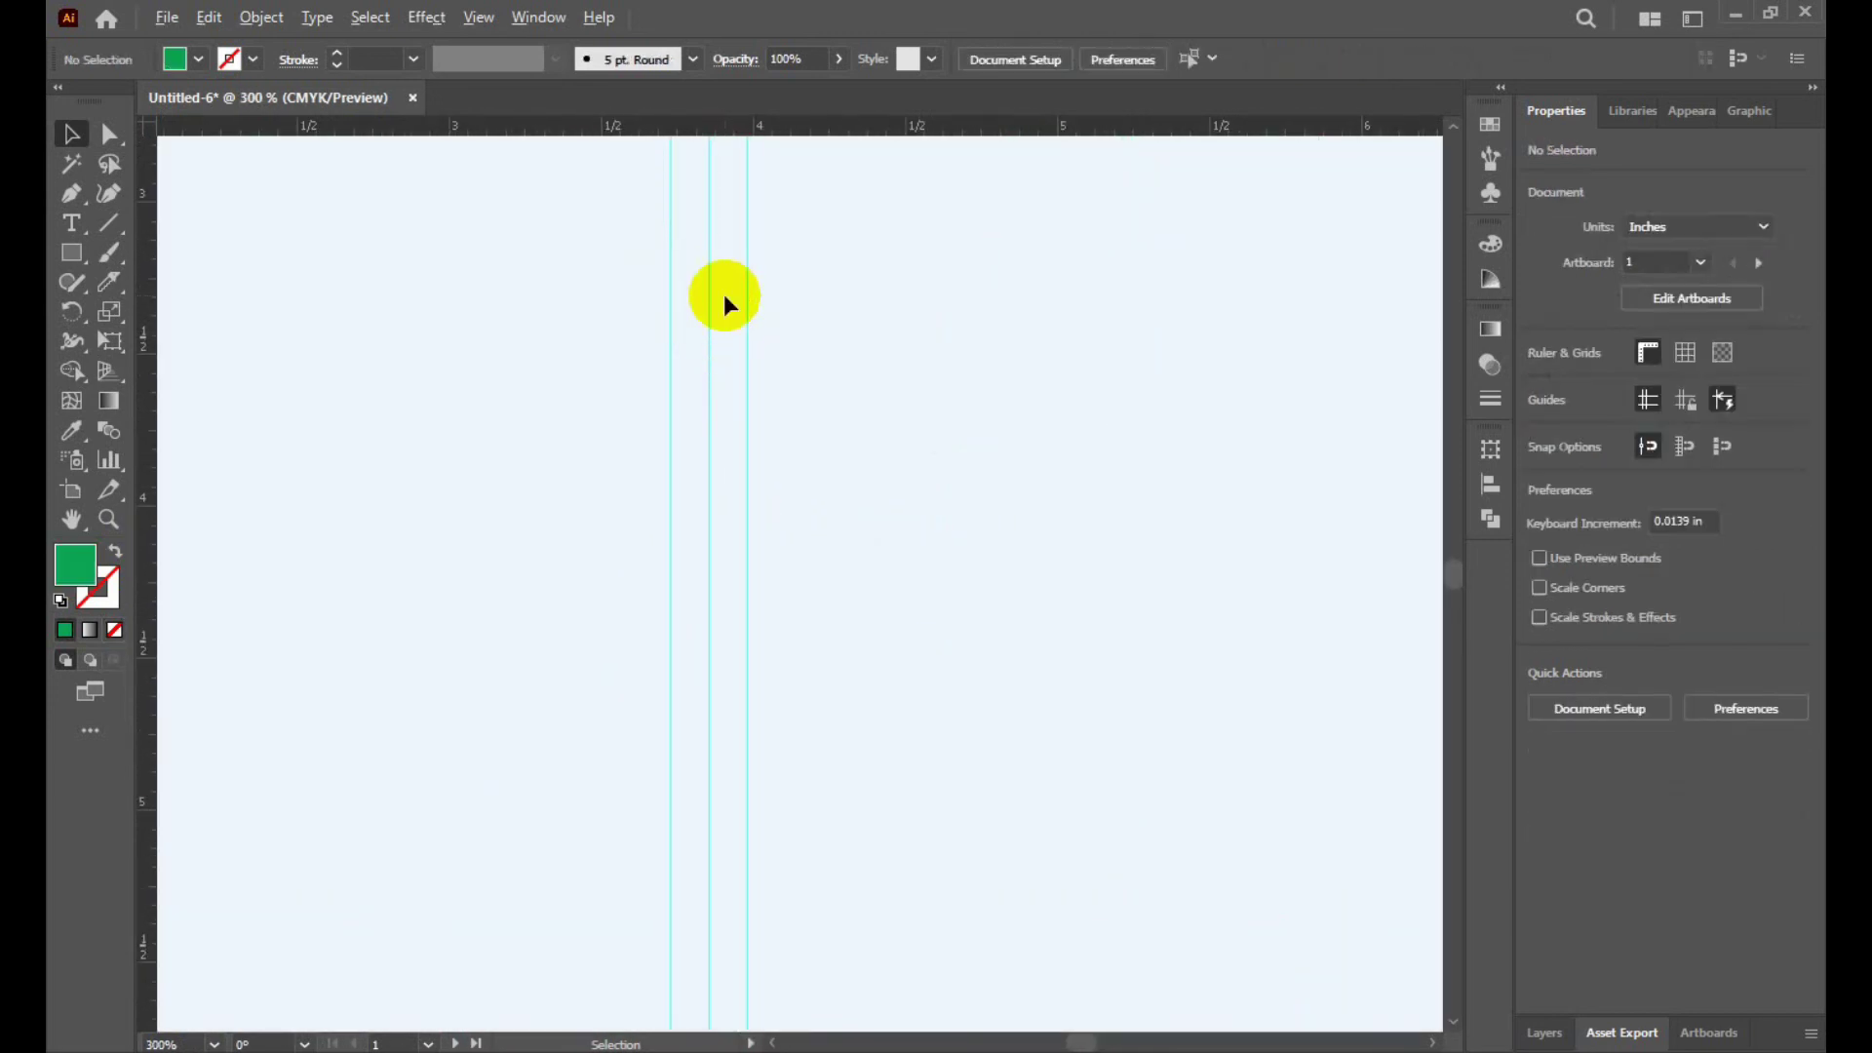
alt+scroll(726, 298, down, 3)
alt+scroll(1124, 308, up, 3)
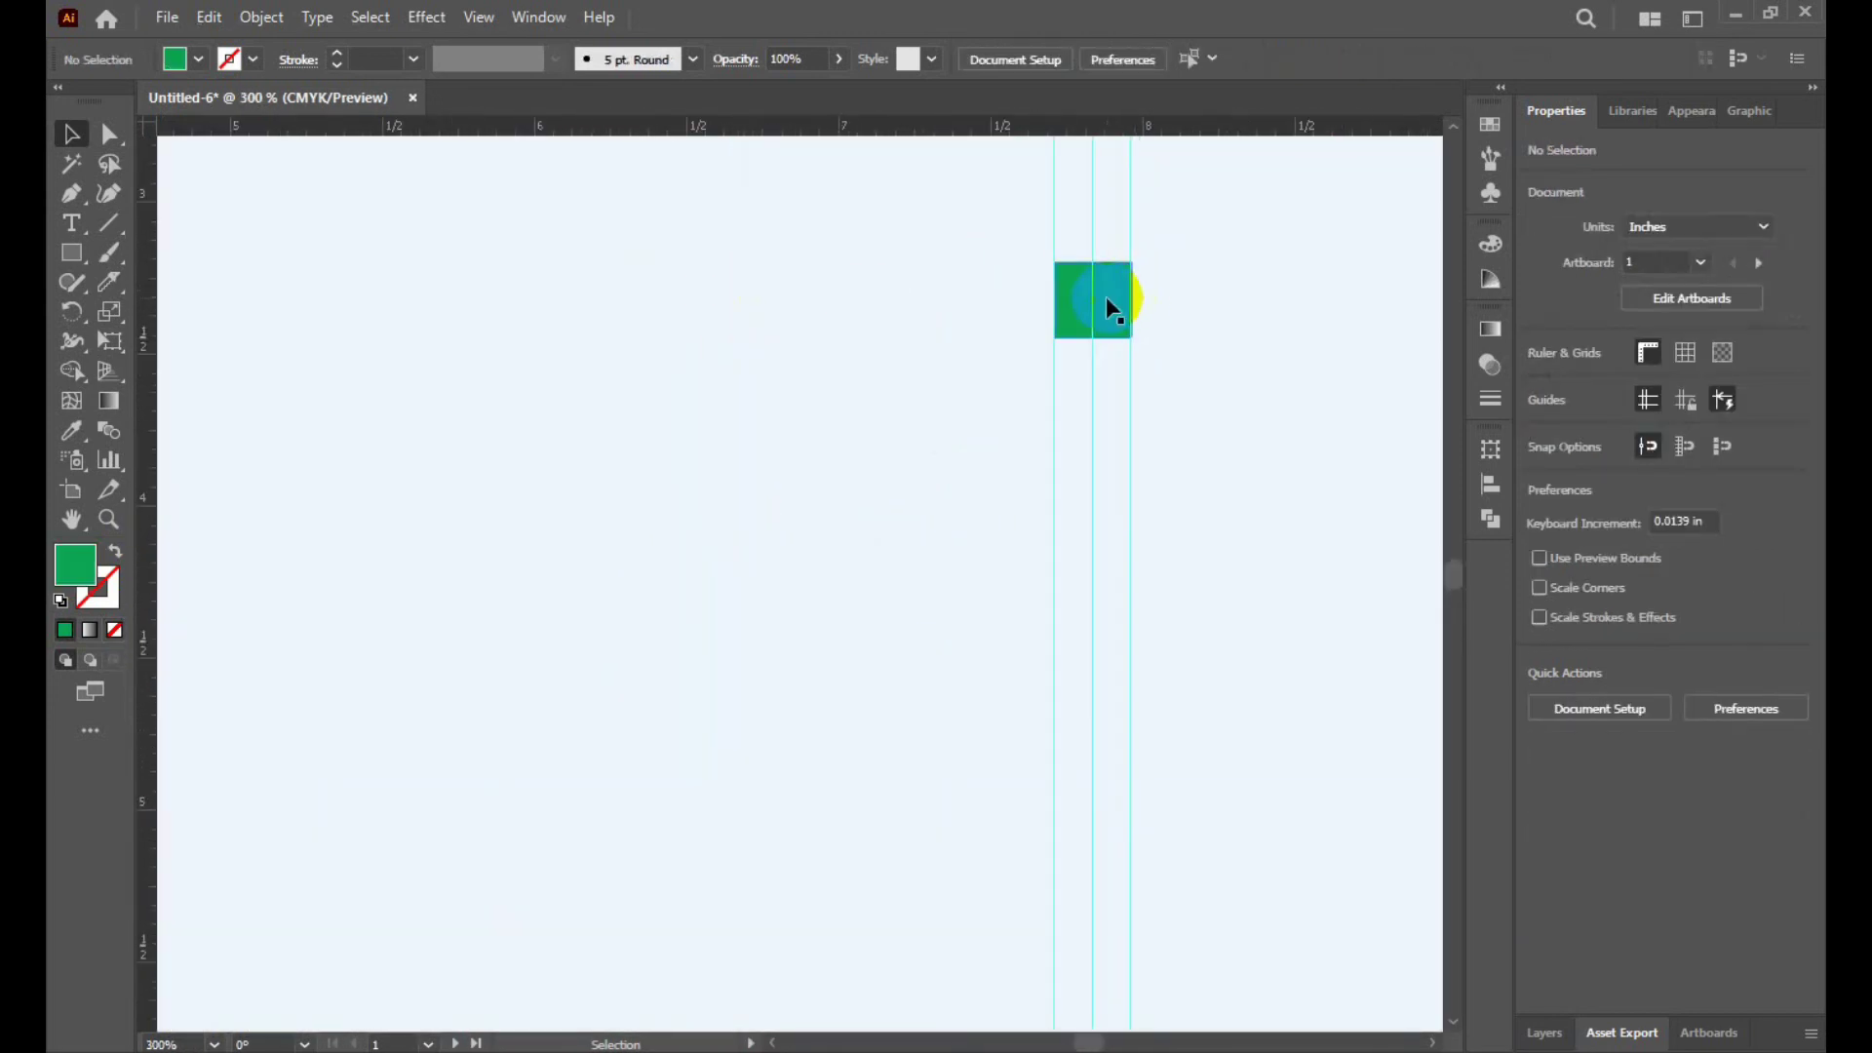
click(1107, 300)
key(Delete)
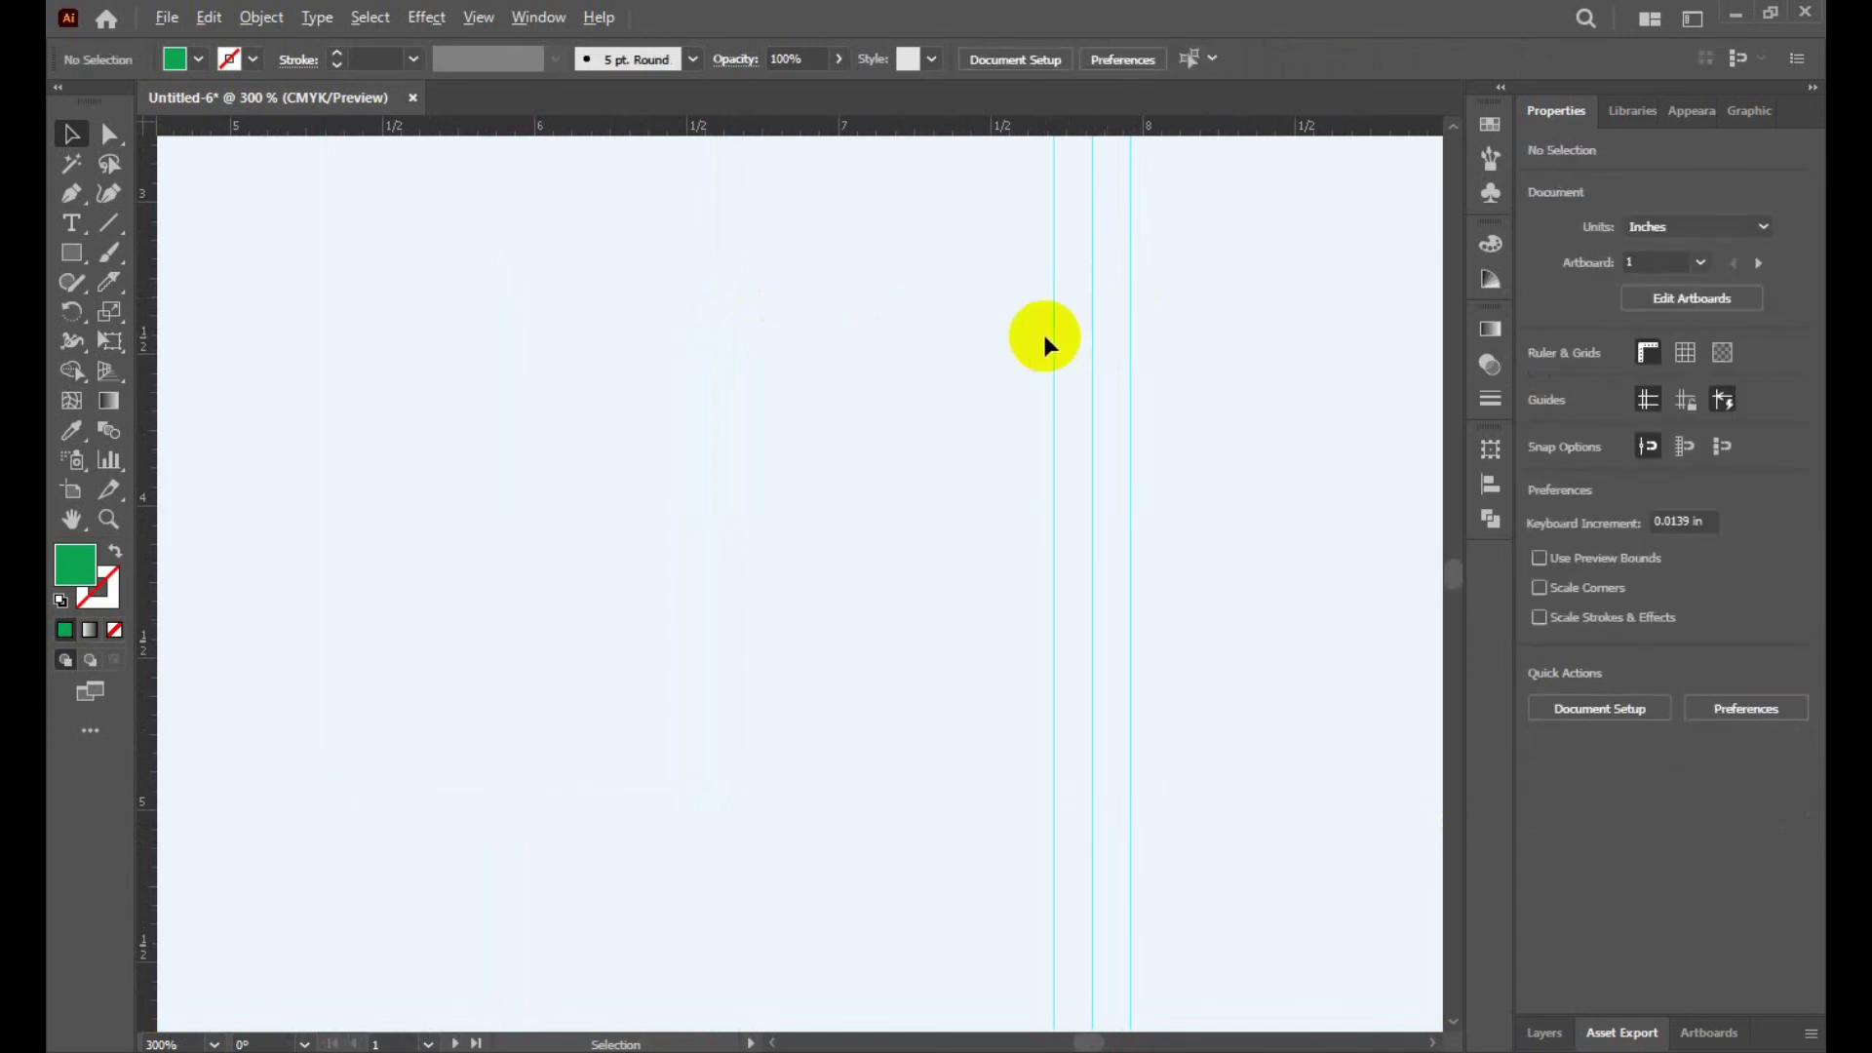
alt+scroll(1009, 357, down, 3)
alt+scroll(1009, 357, down, 4)
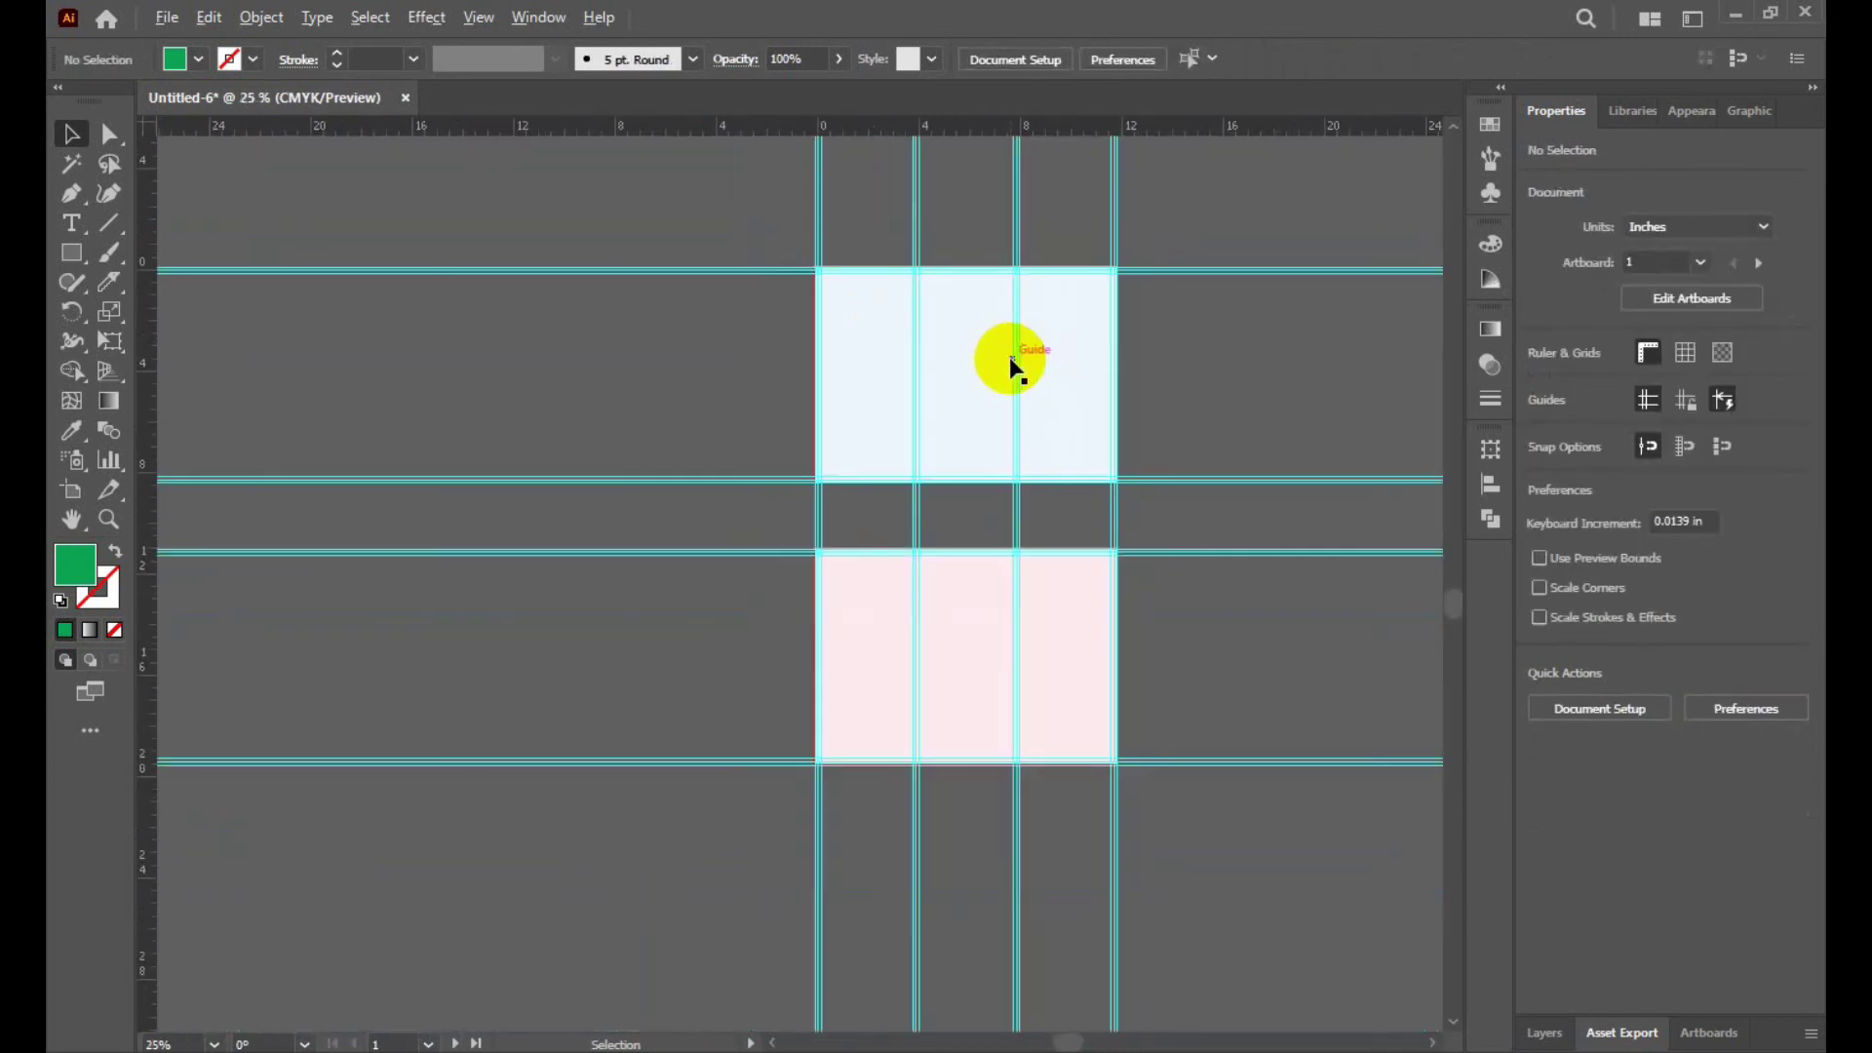
alt+scroll(1174, 634, down, 2)
alt+scroll(1326, 740, up, 1)
alt+scroll(1328, 743, up, 2)
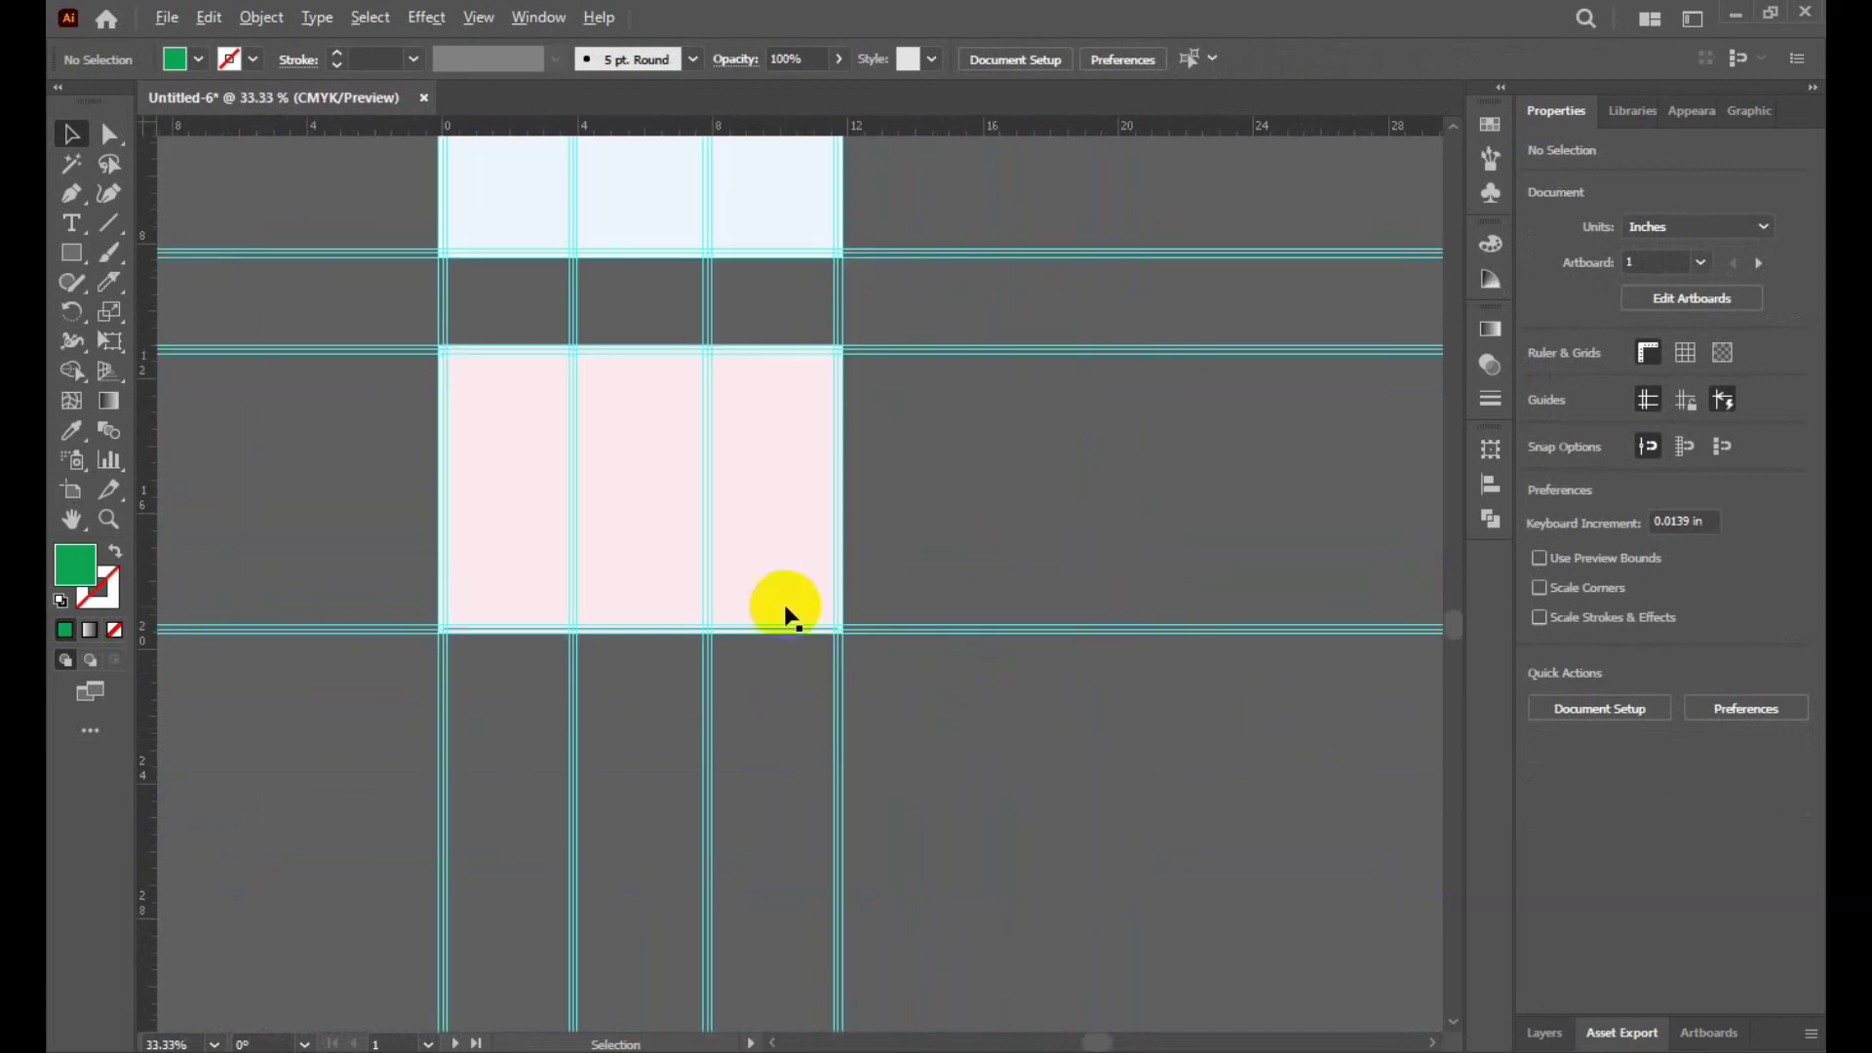
alt+scroll(438, 394, up, 1)
alt+scroll(438, 394, up, 1)
alt+scroll(480, 405, down, 2)
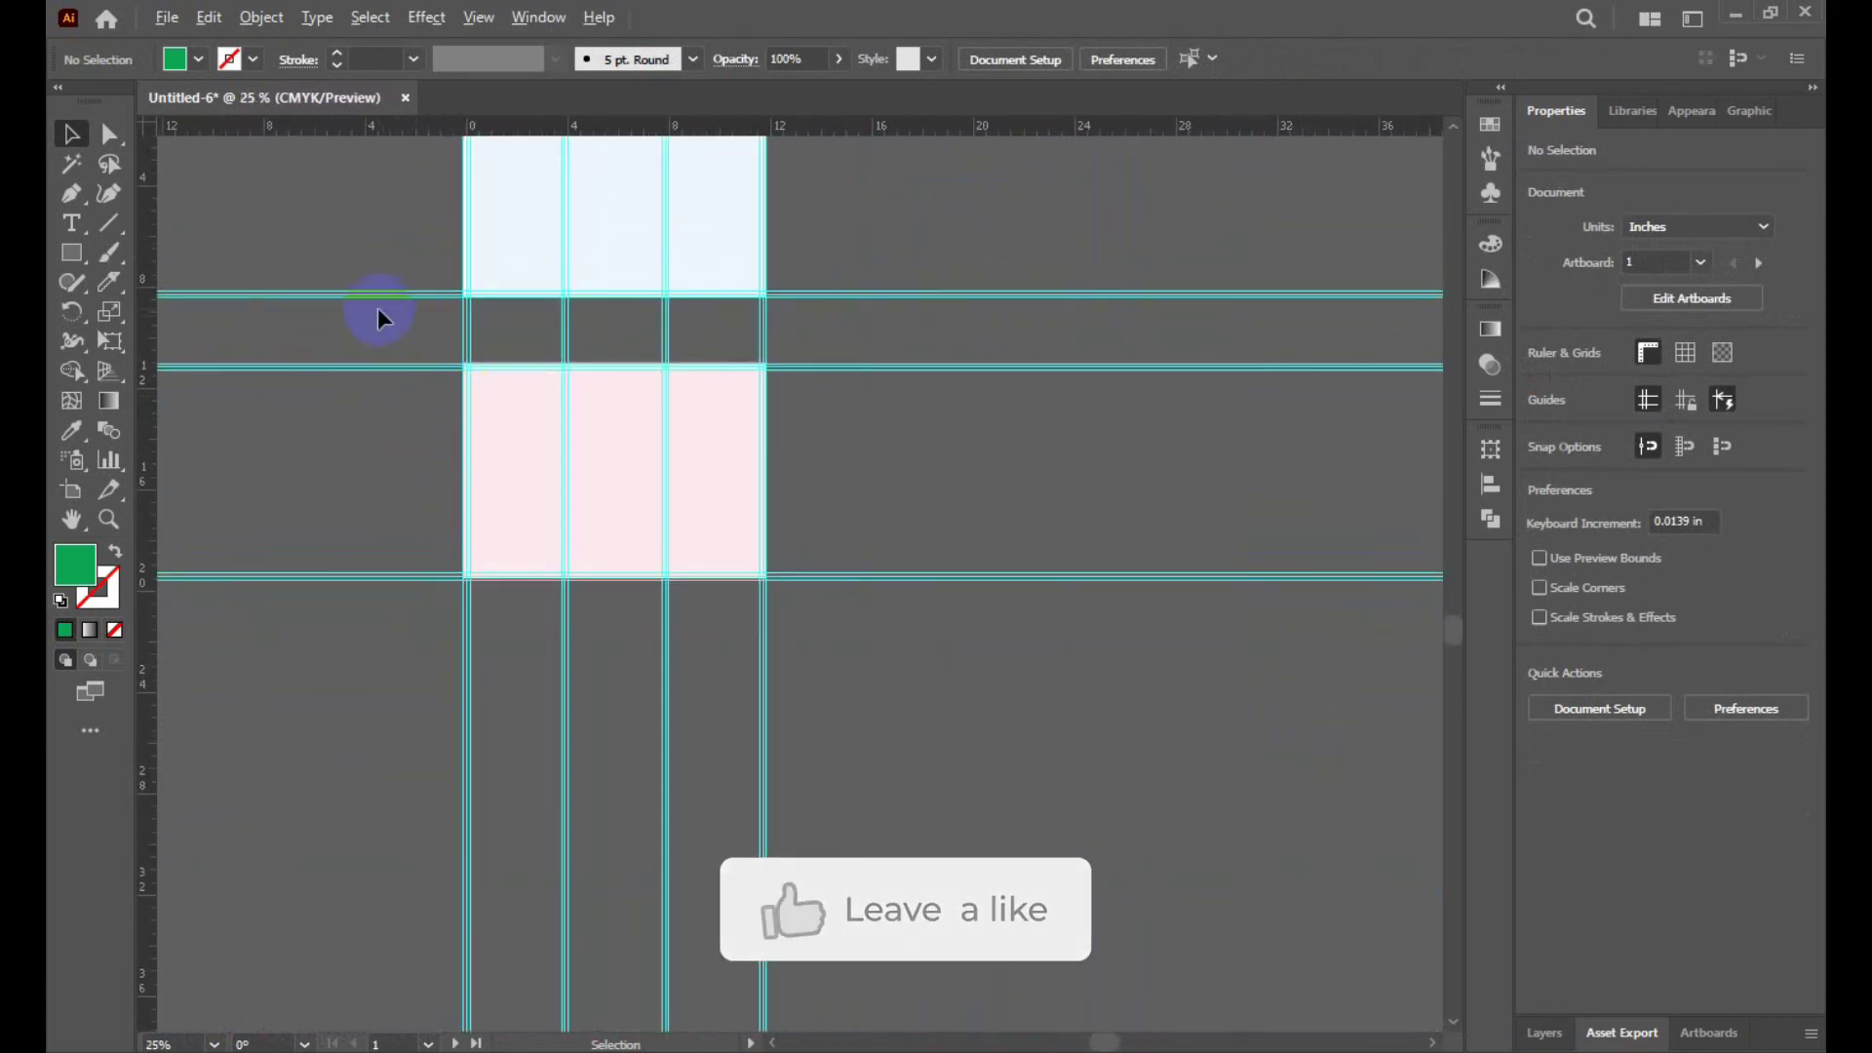
alt+scroll(377, 307, up, 1)
alt+scroll(377, 306, down, 1)
scroll(542, 389, up, 3)
scroll(552, 426, up, 3)
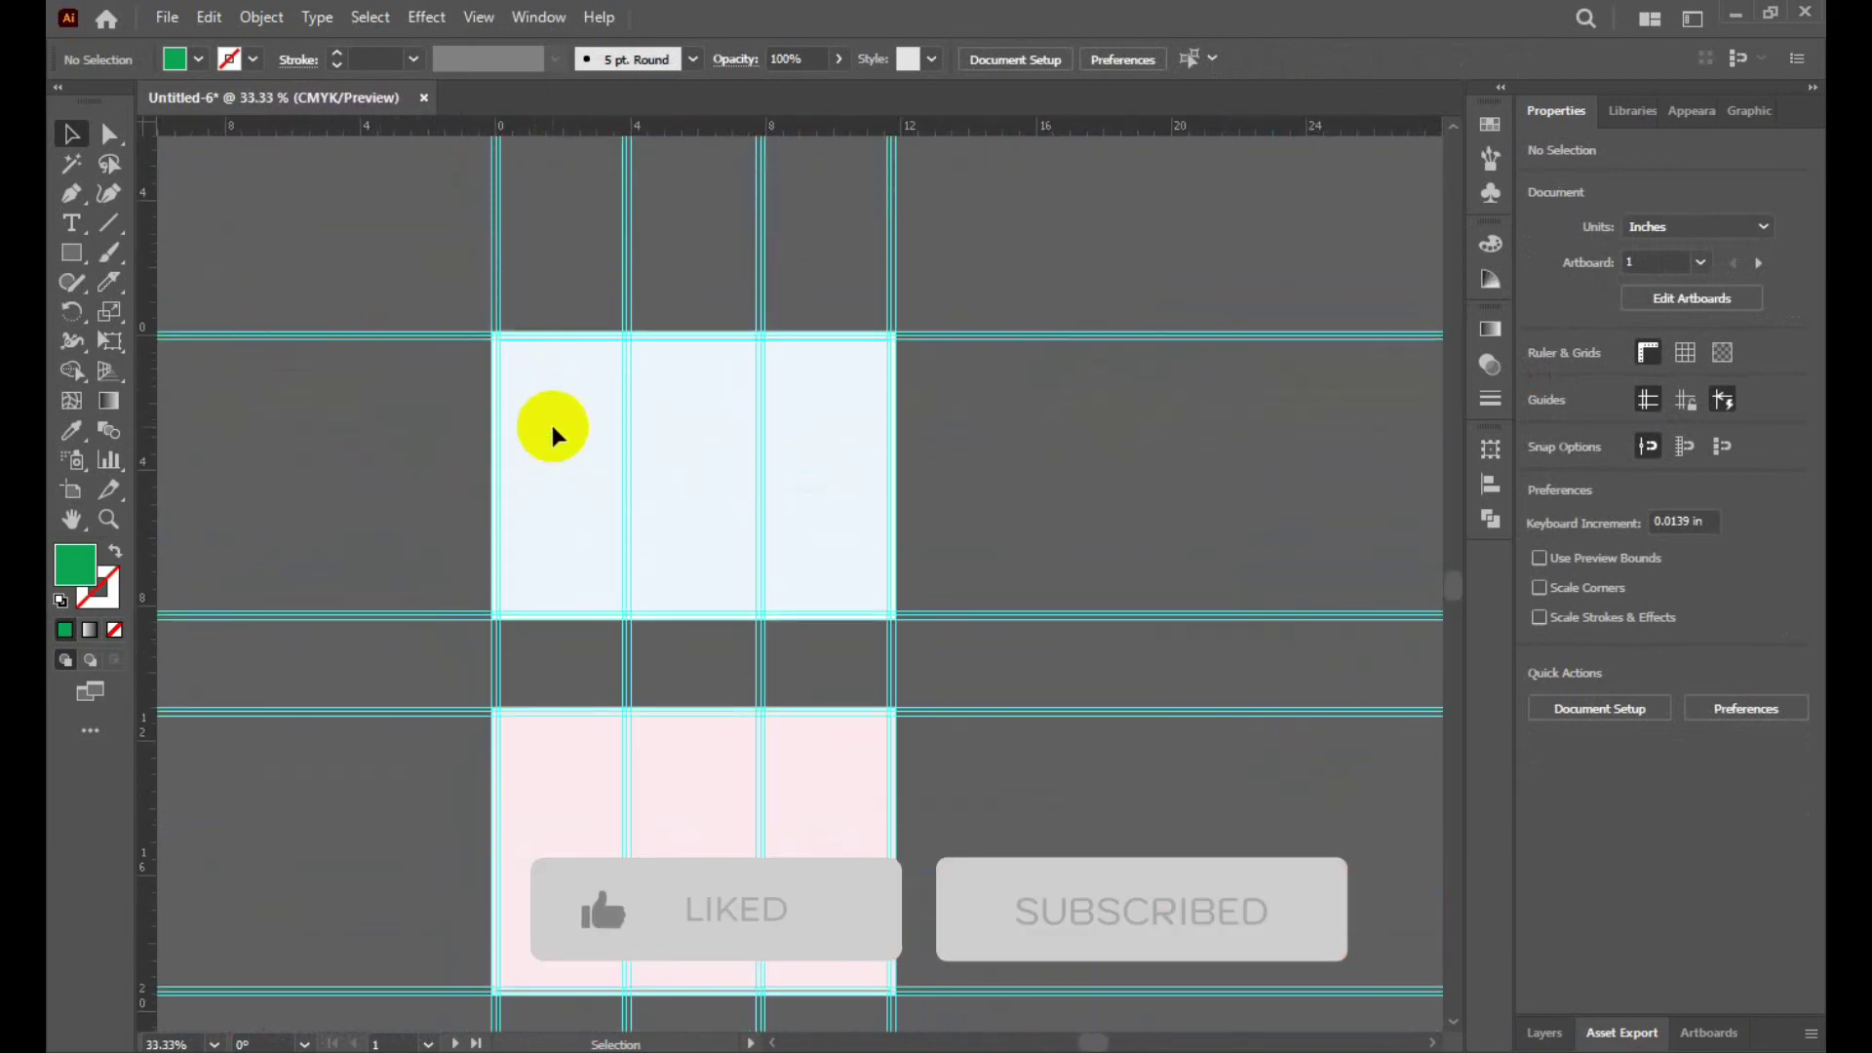
scroll(553, 434, up, 1)
Add a large white 2 above the top artboard's first panel.
click(71, 223)
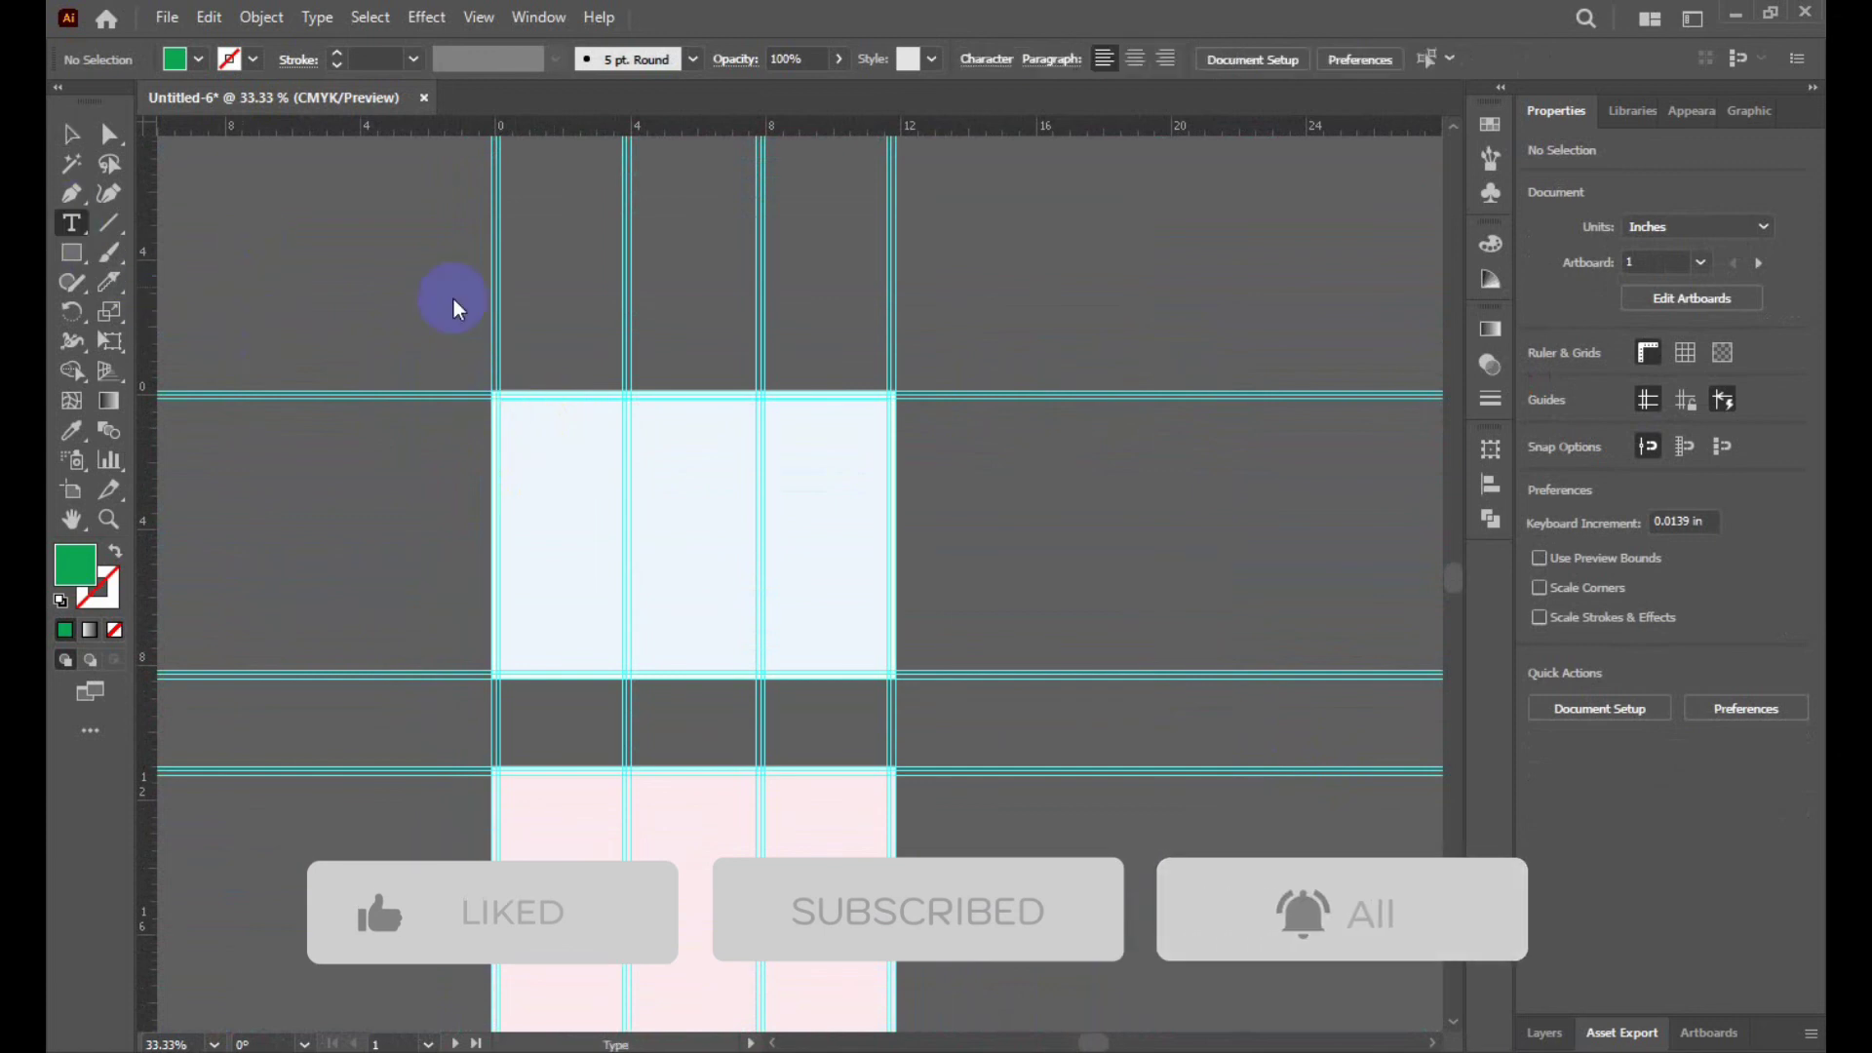
click(552, 282)
click(68, 135)
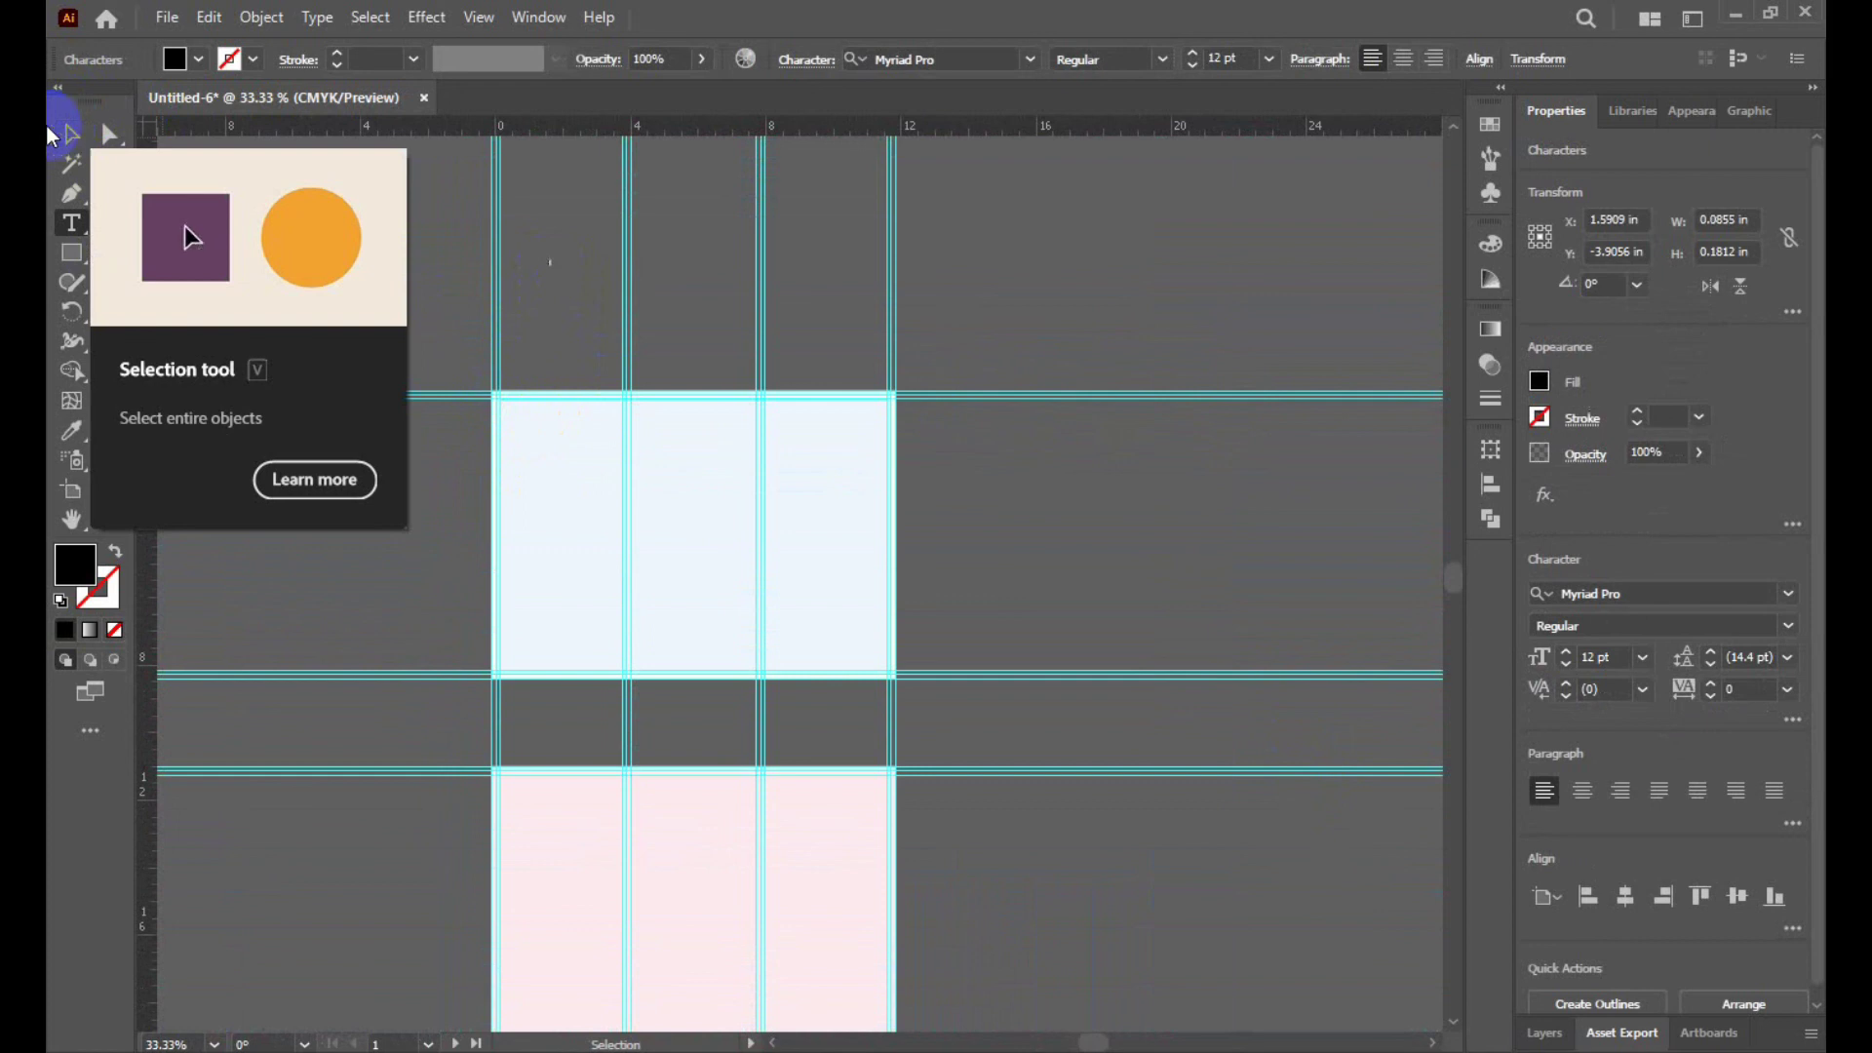
click(68, 135)
drag(564, 280, 982, 632)
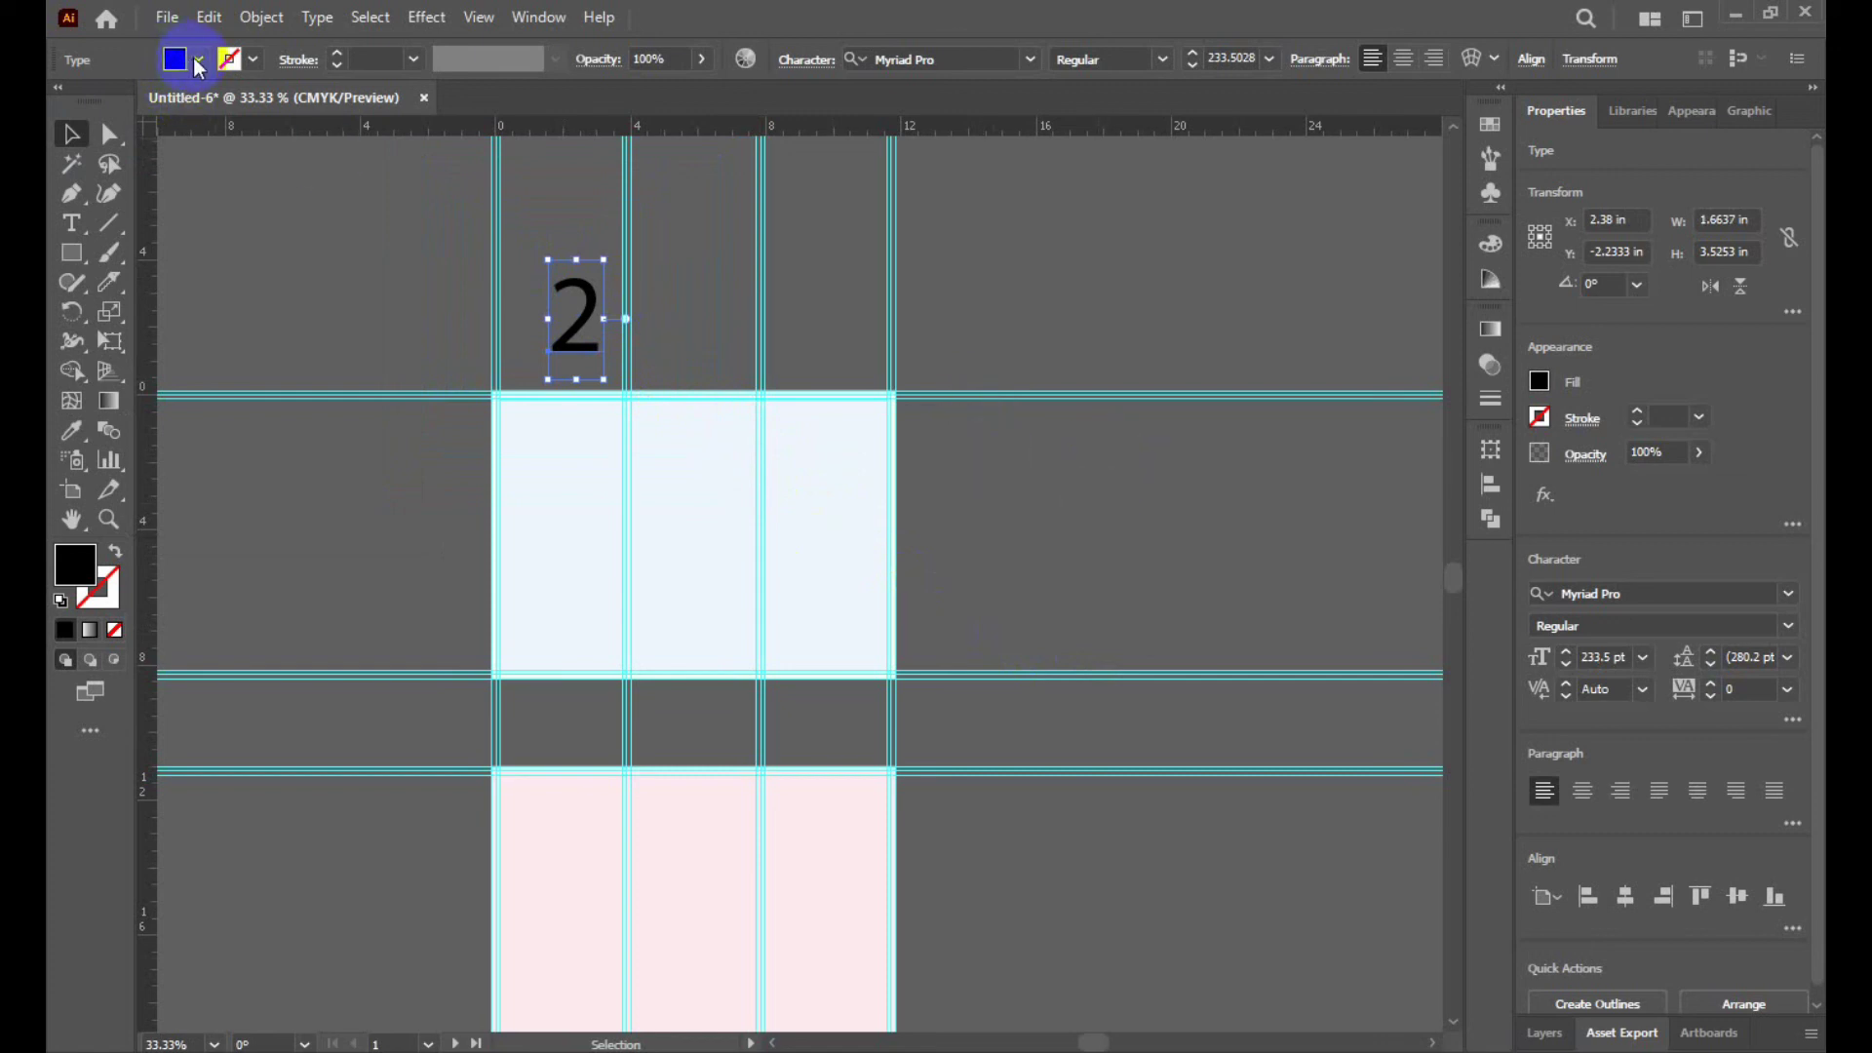
click(185, 58)
click(97, 101)
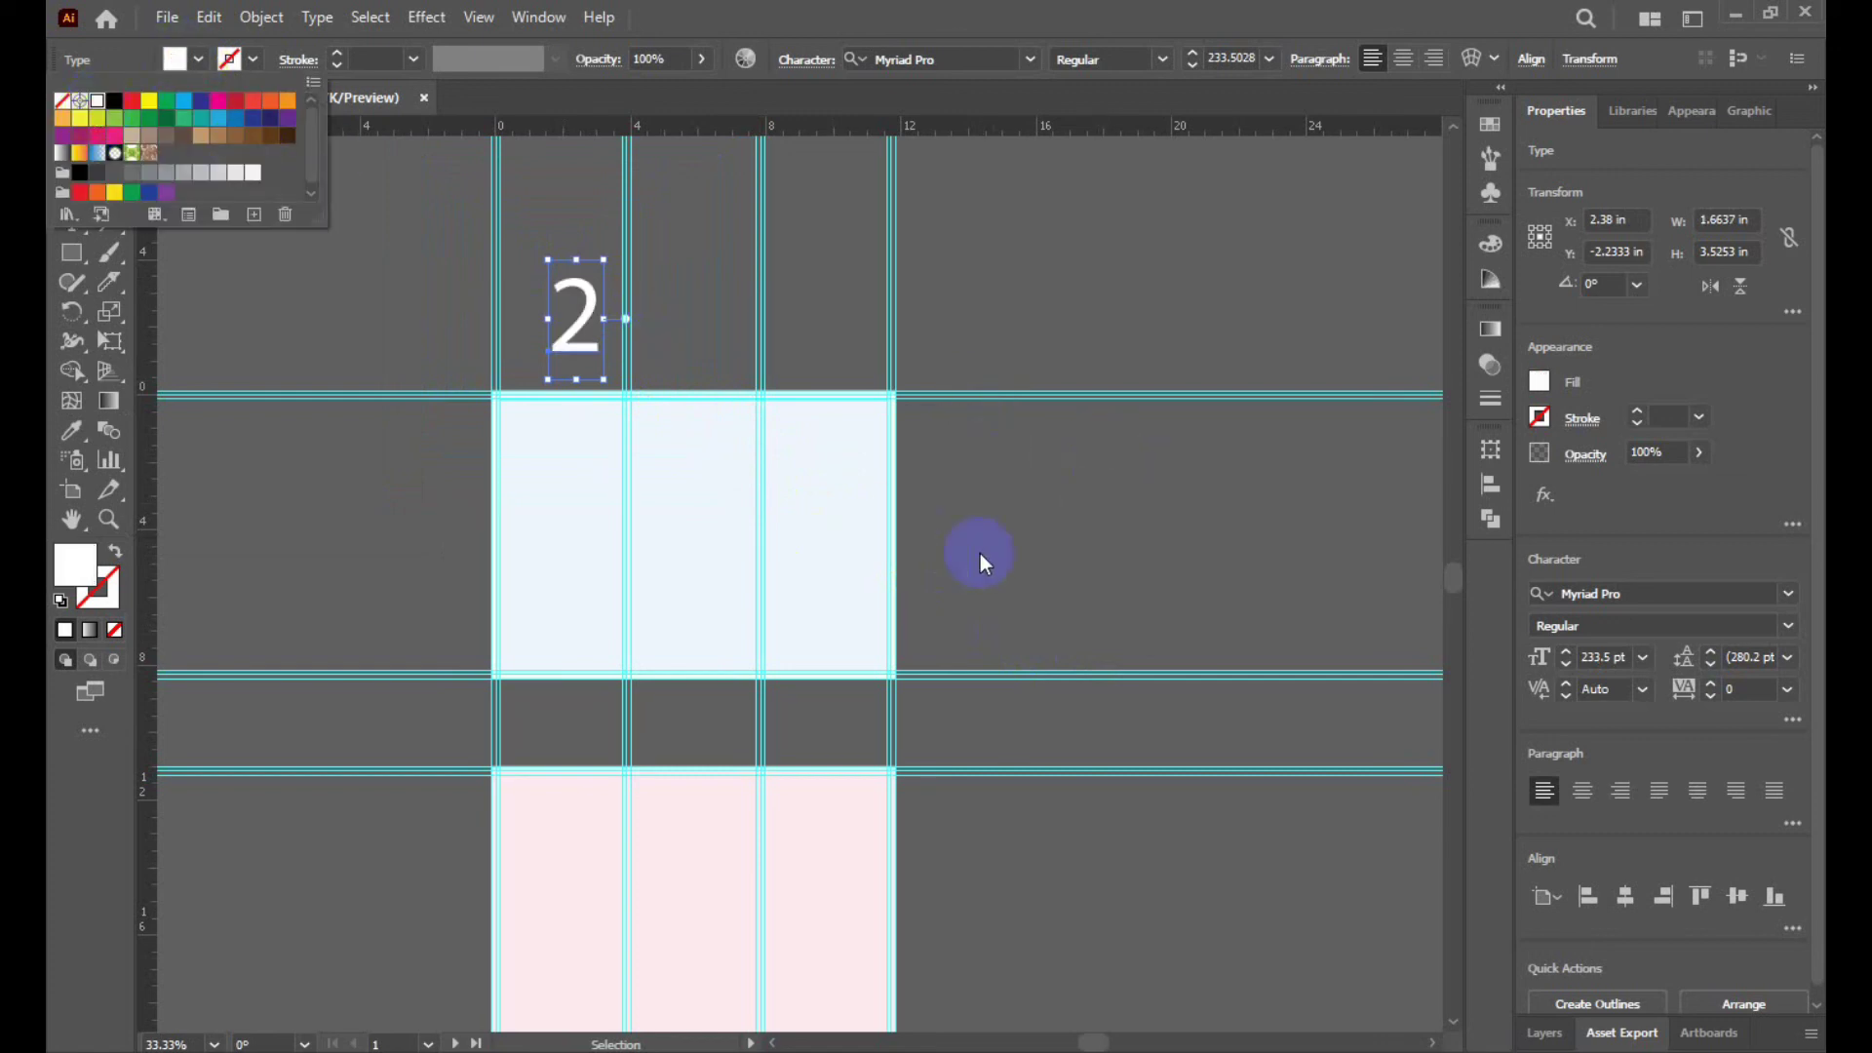
click(1020, 525)
Copy the 2 into the second column and retype it as 3.
mouse_move(578, 325)
mouse_down()
mouse_move(564, 335)
mouse_move(690, 325)
mouse_up()
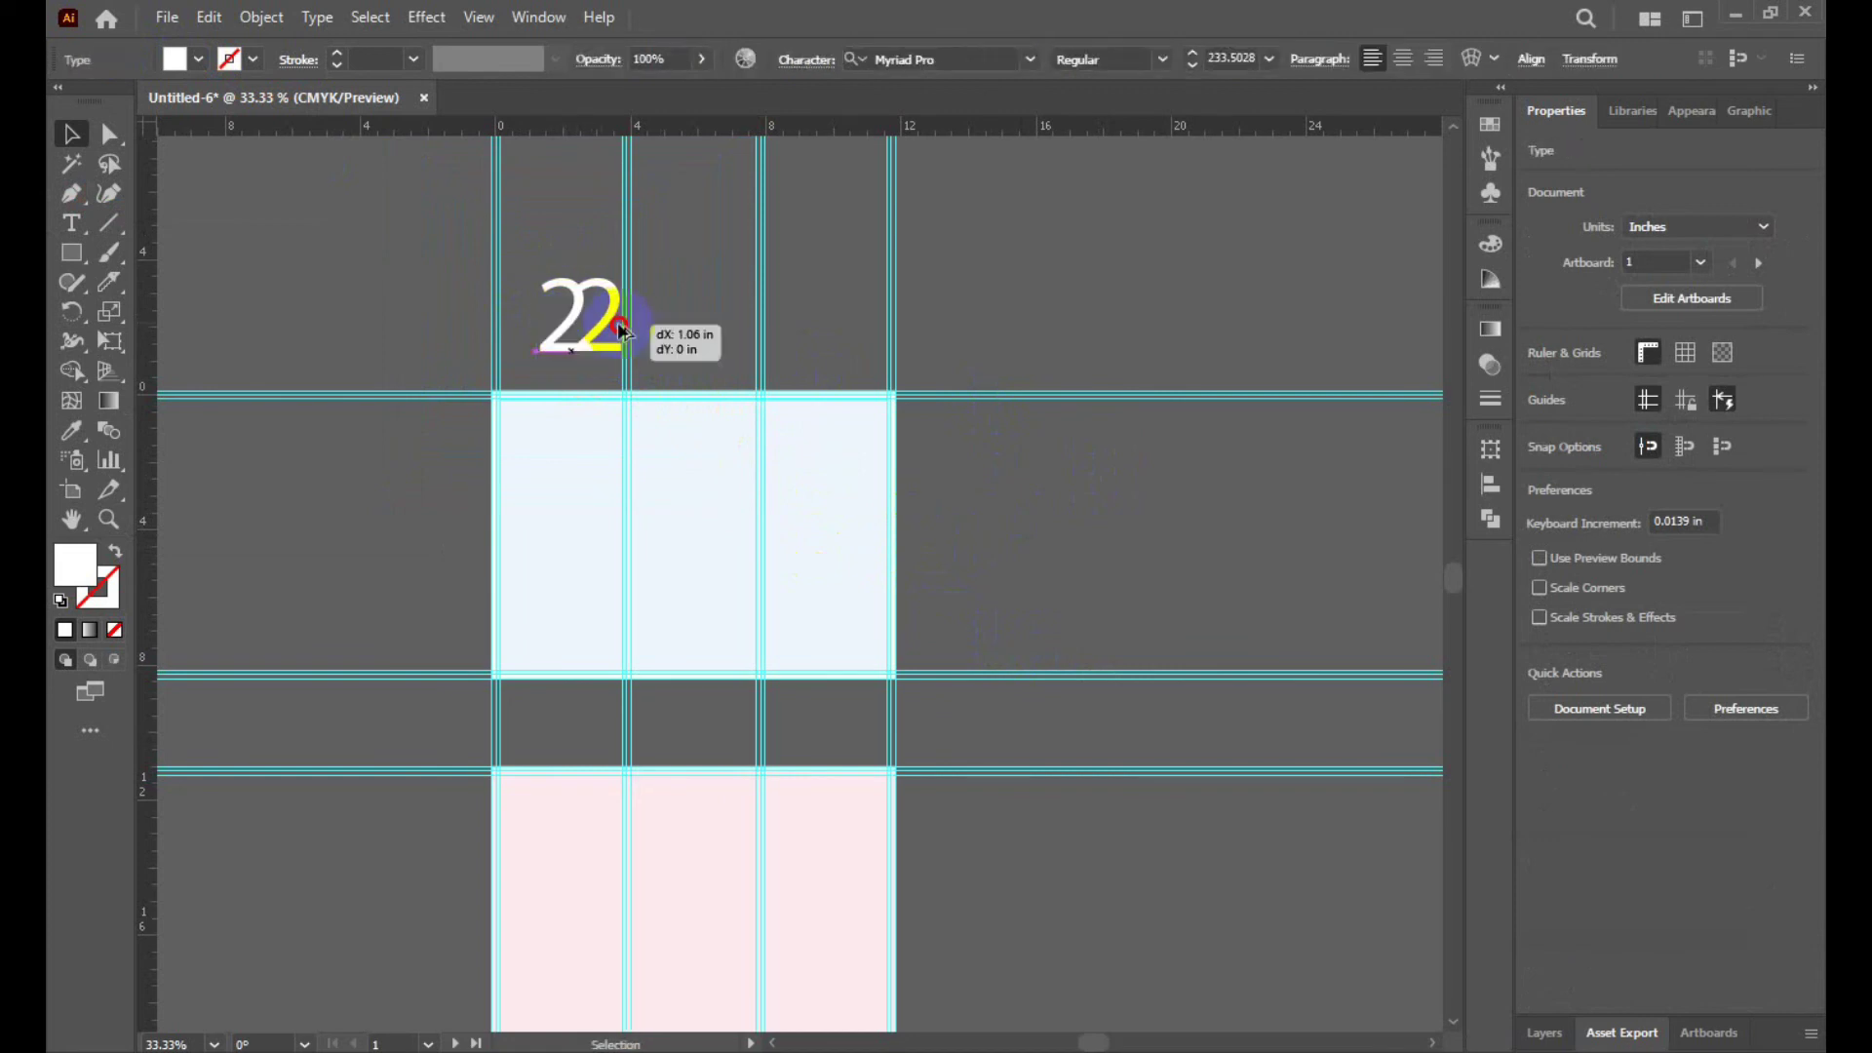
click(71, 222)
double_click(674, 312)
key(BackSpace)
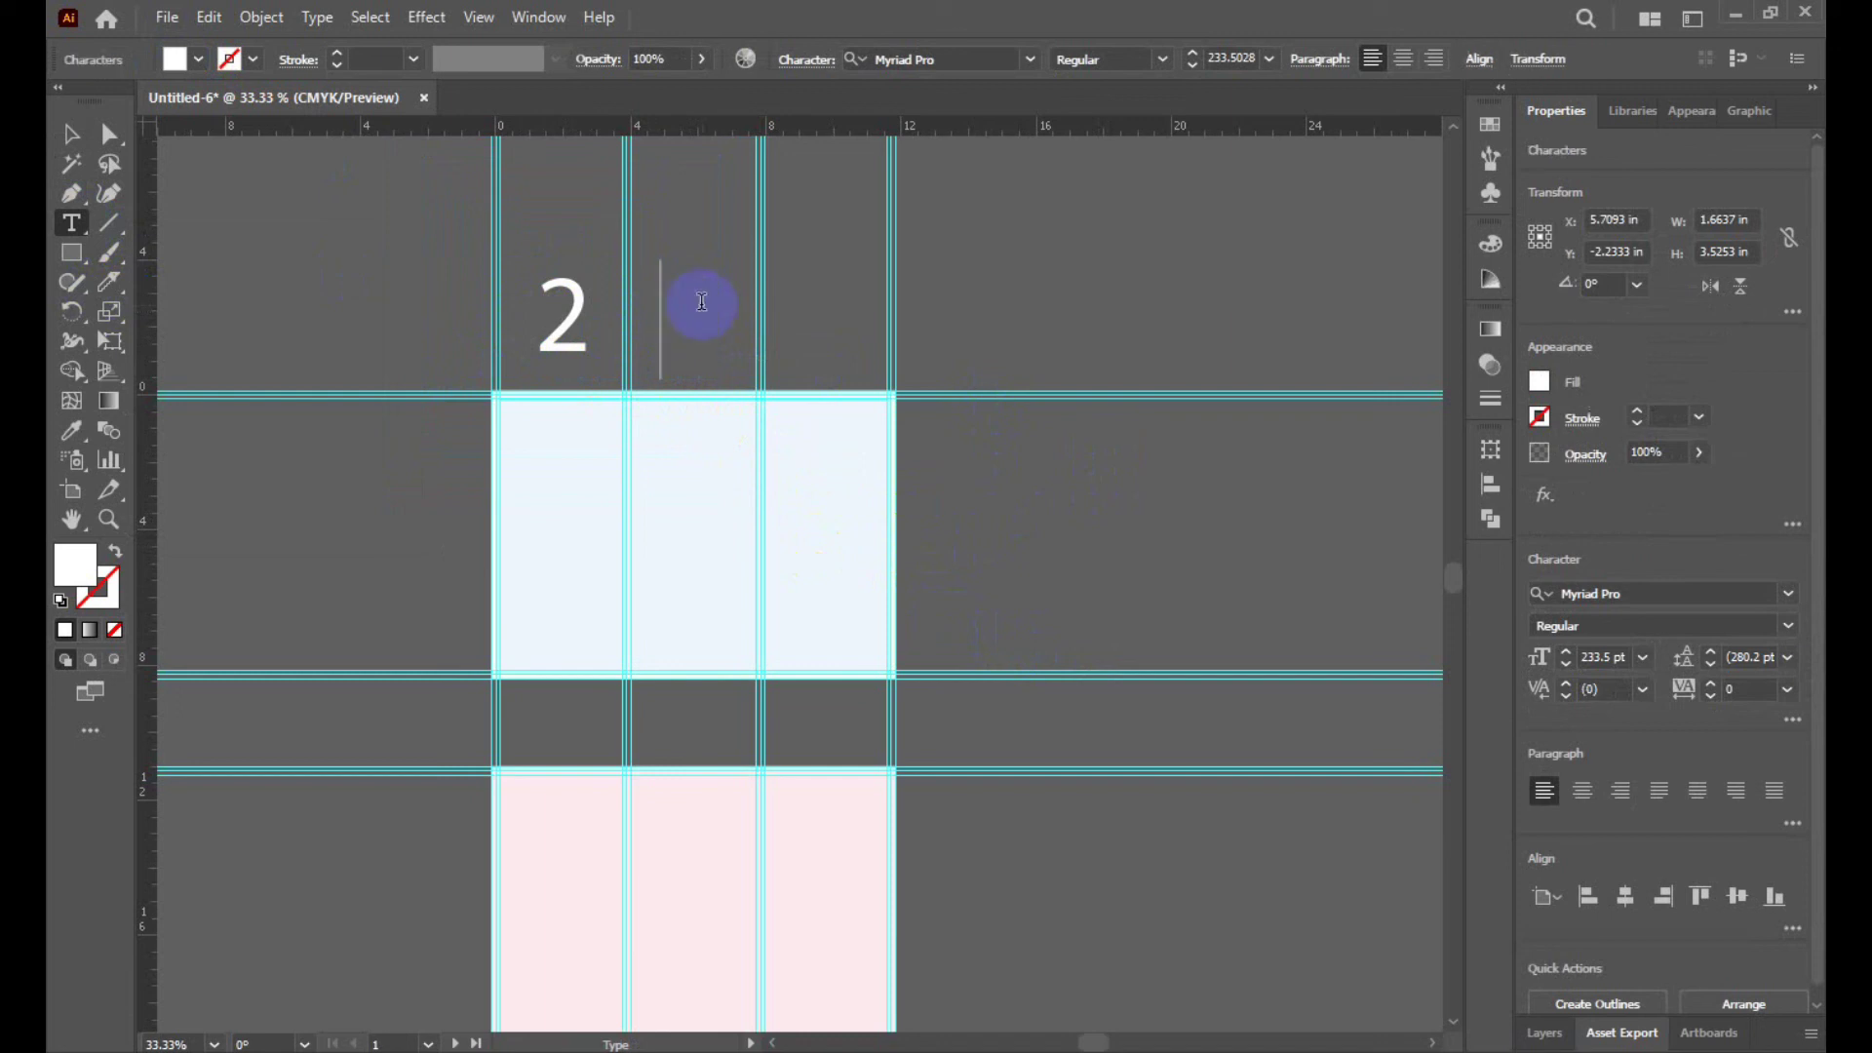
text(3)
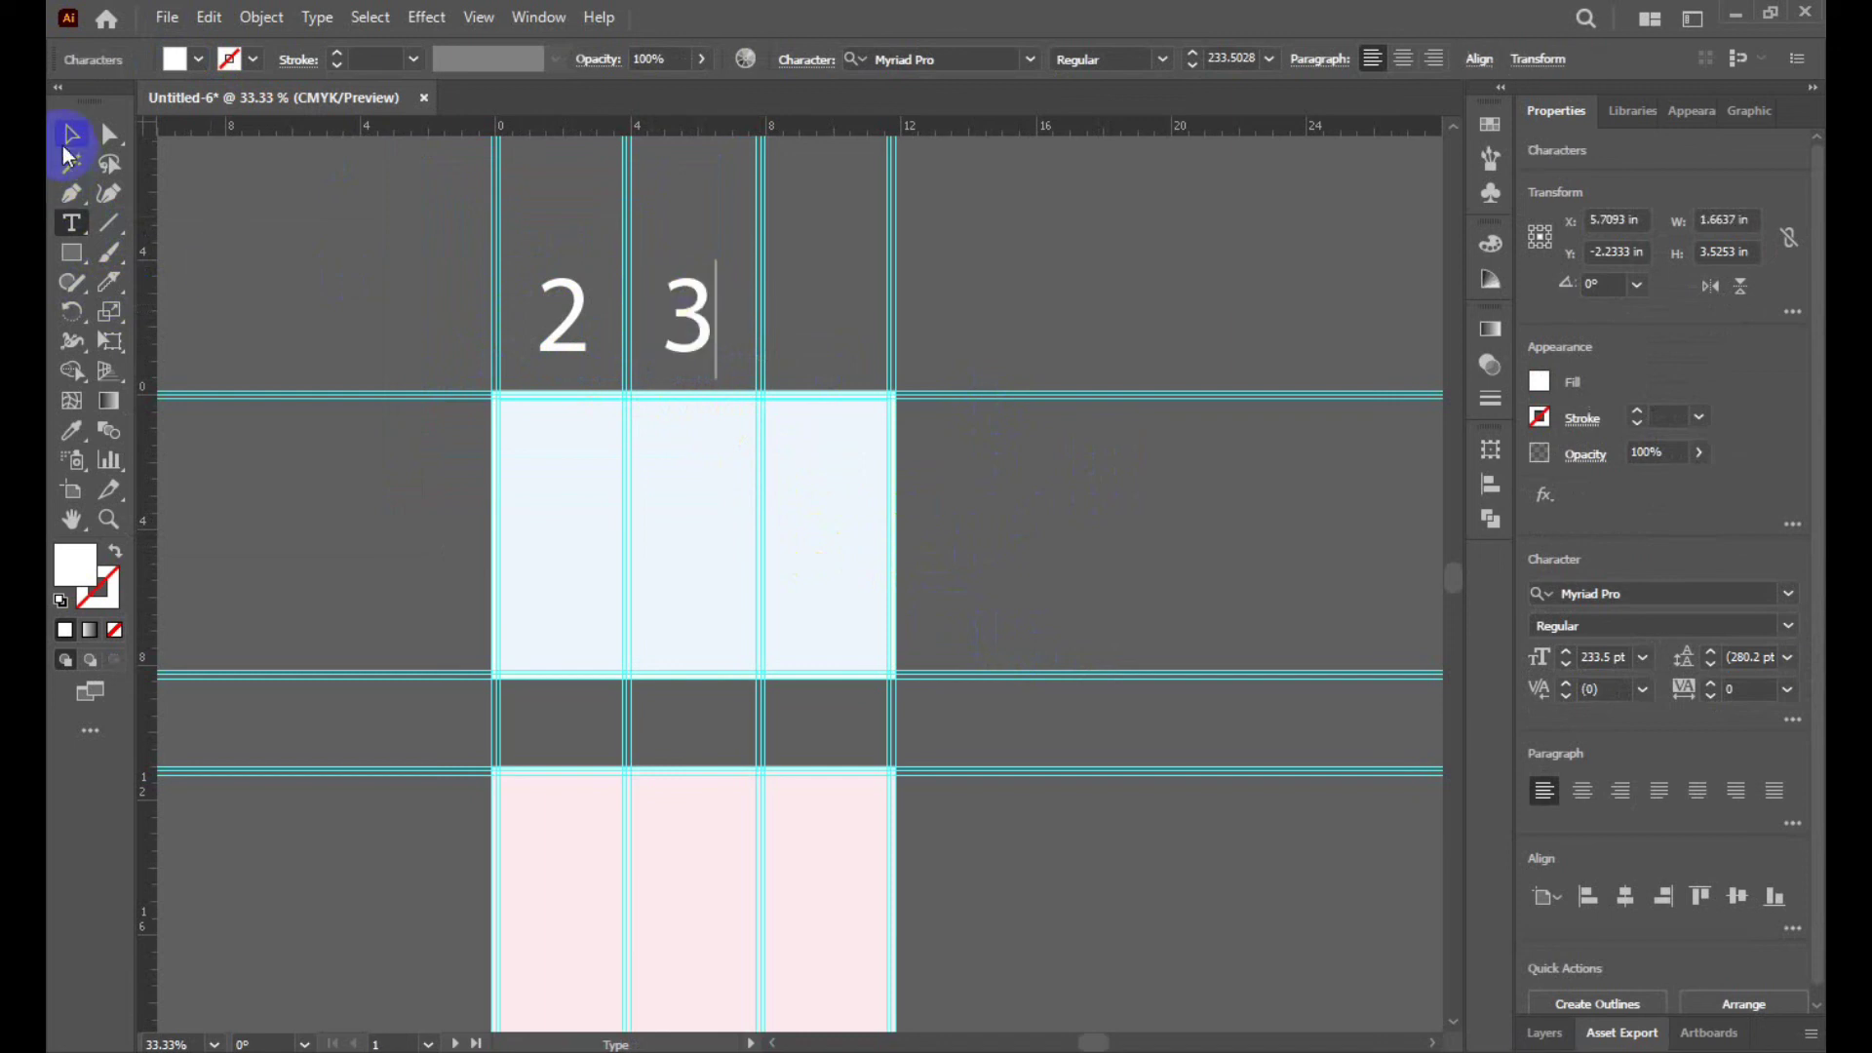
click(68, 146)
click(975, 341)
Copy the 3 into the third column as 4, then copy the 4 below into the gap.
drag(710, 346, 850, 346)
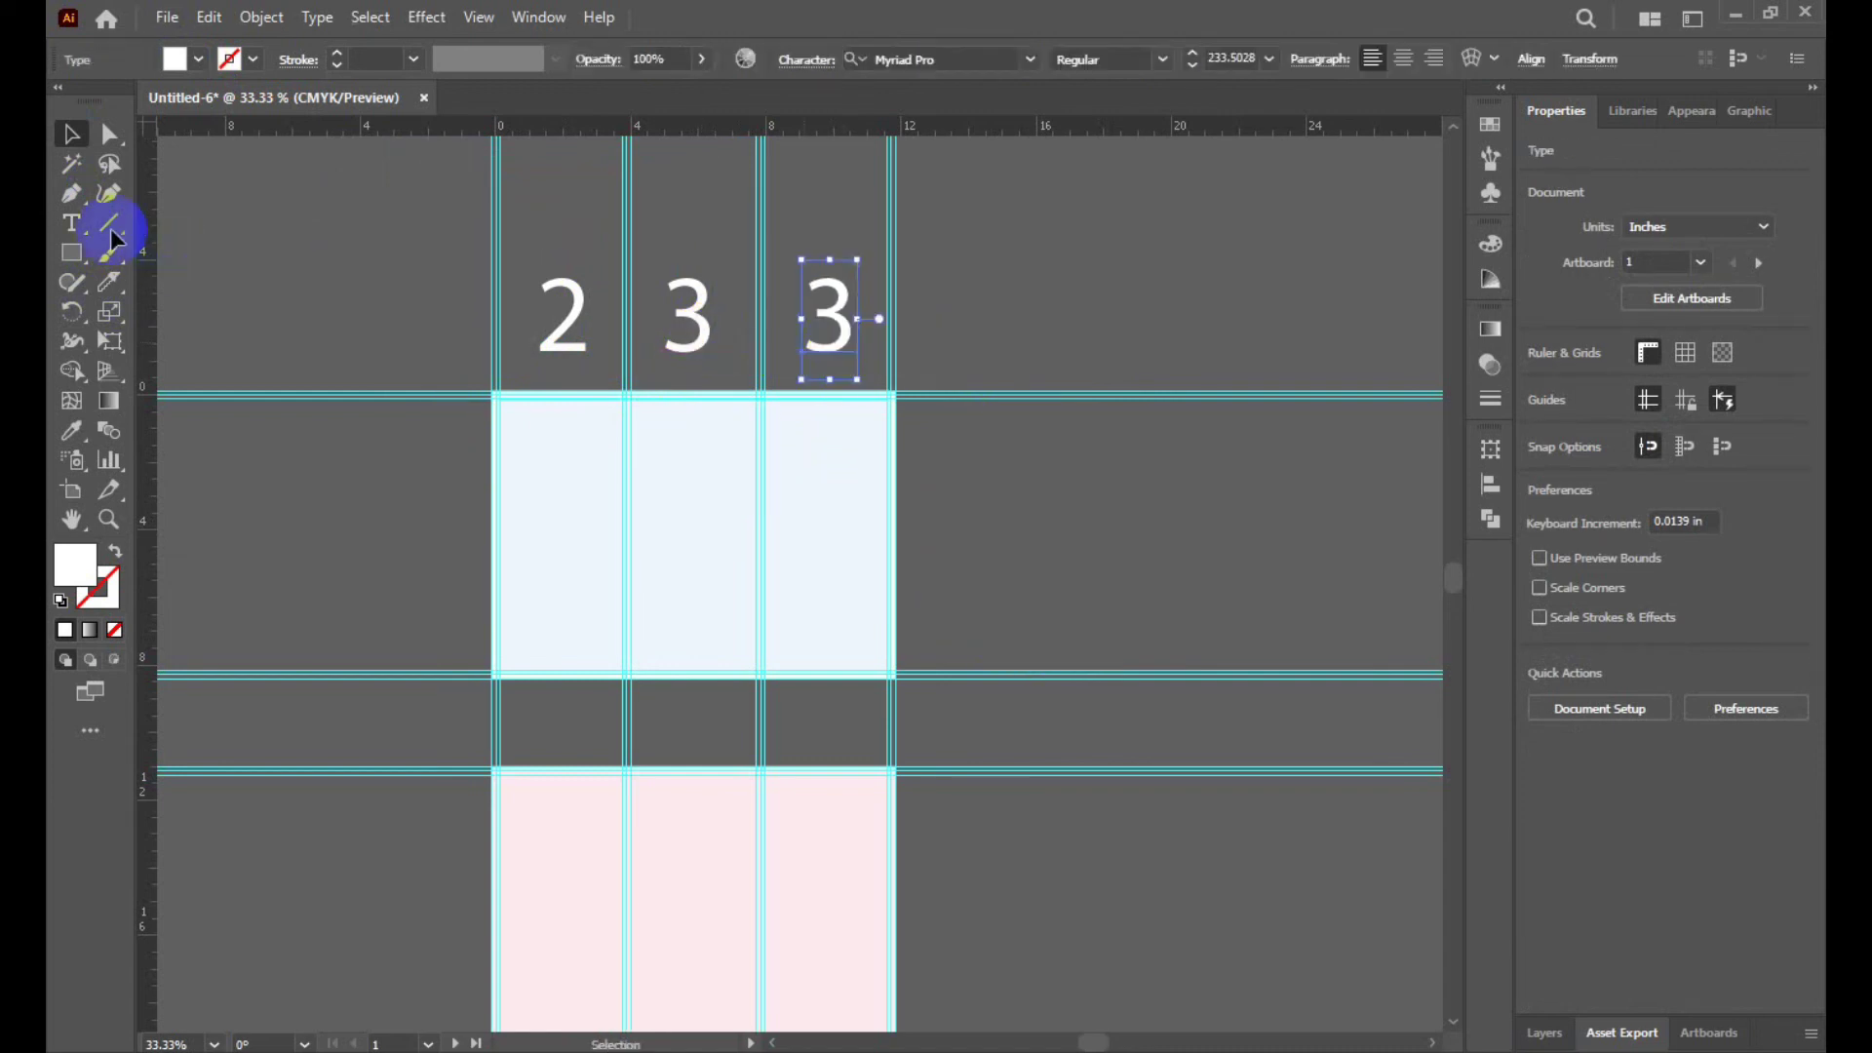
double_click(805, 327)
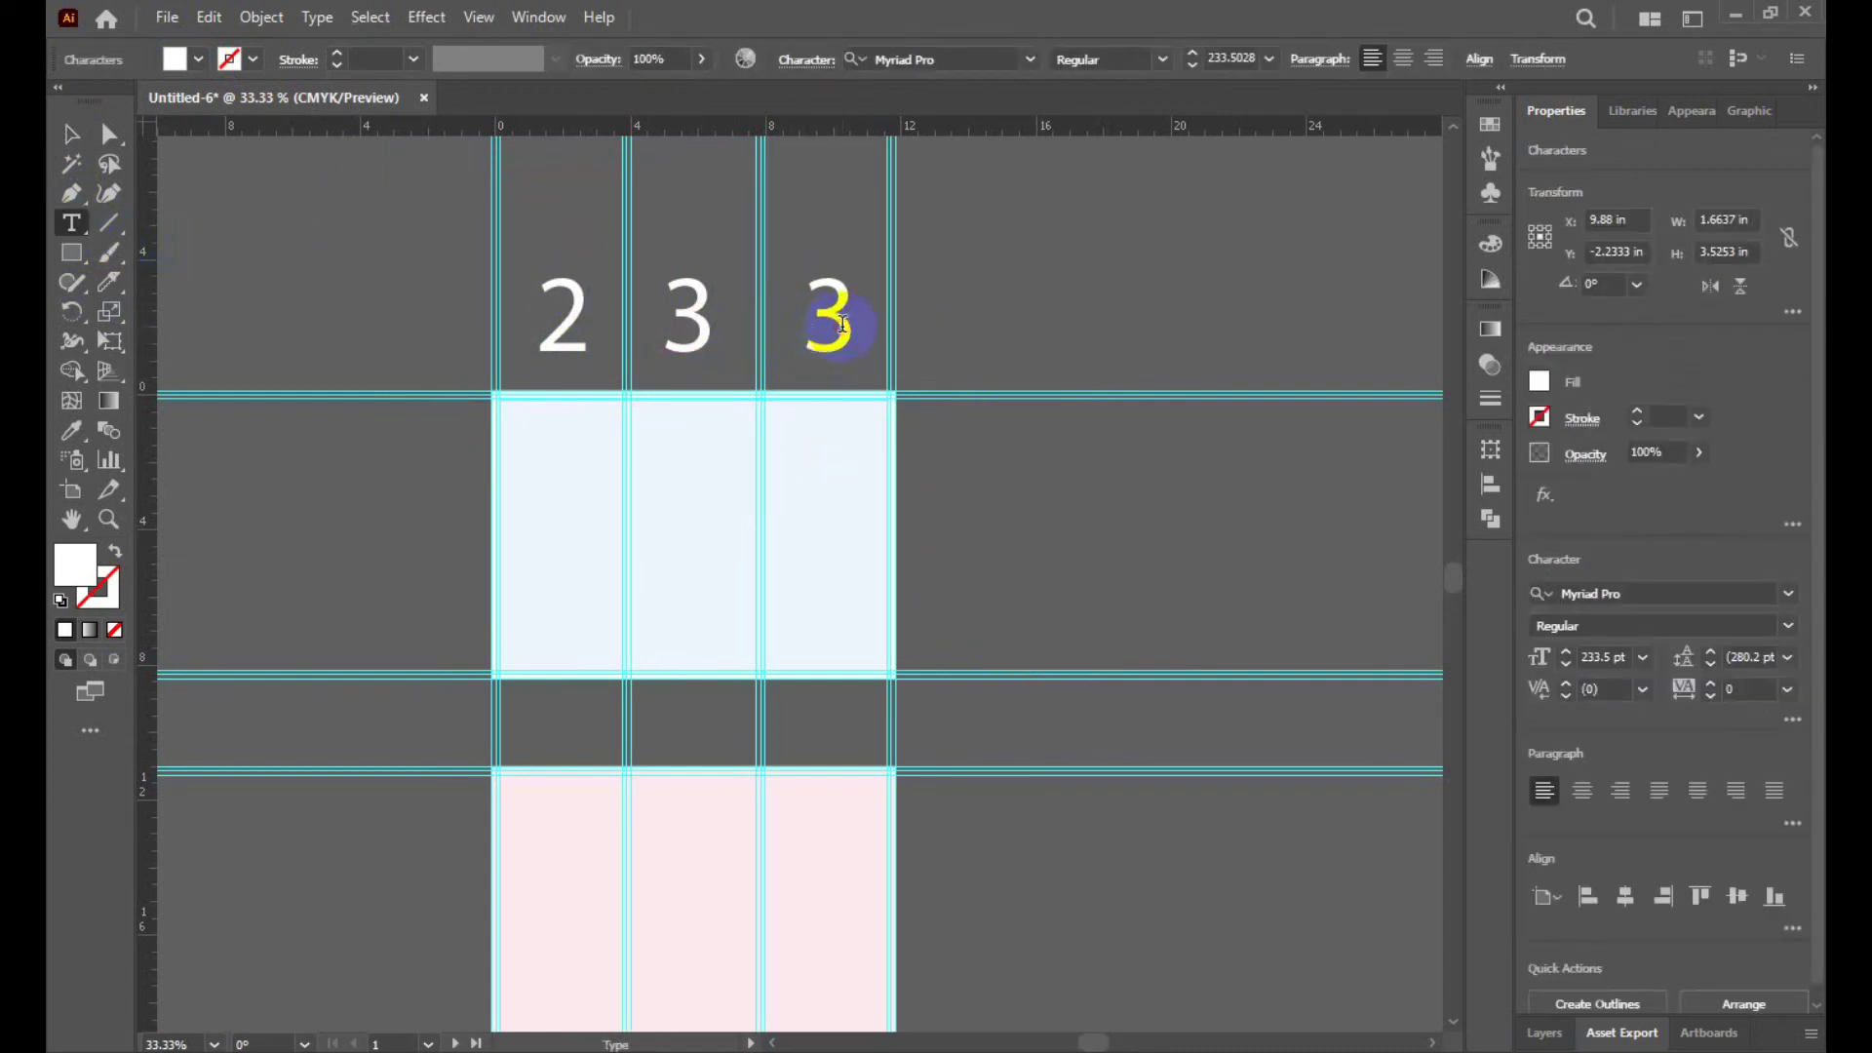
key(BackSpace)
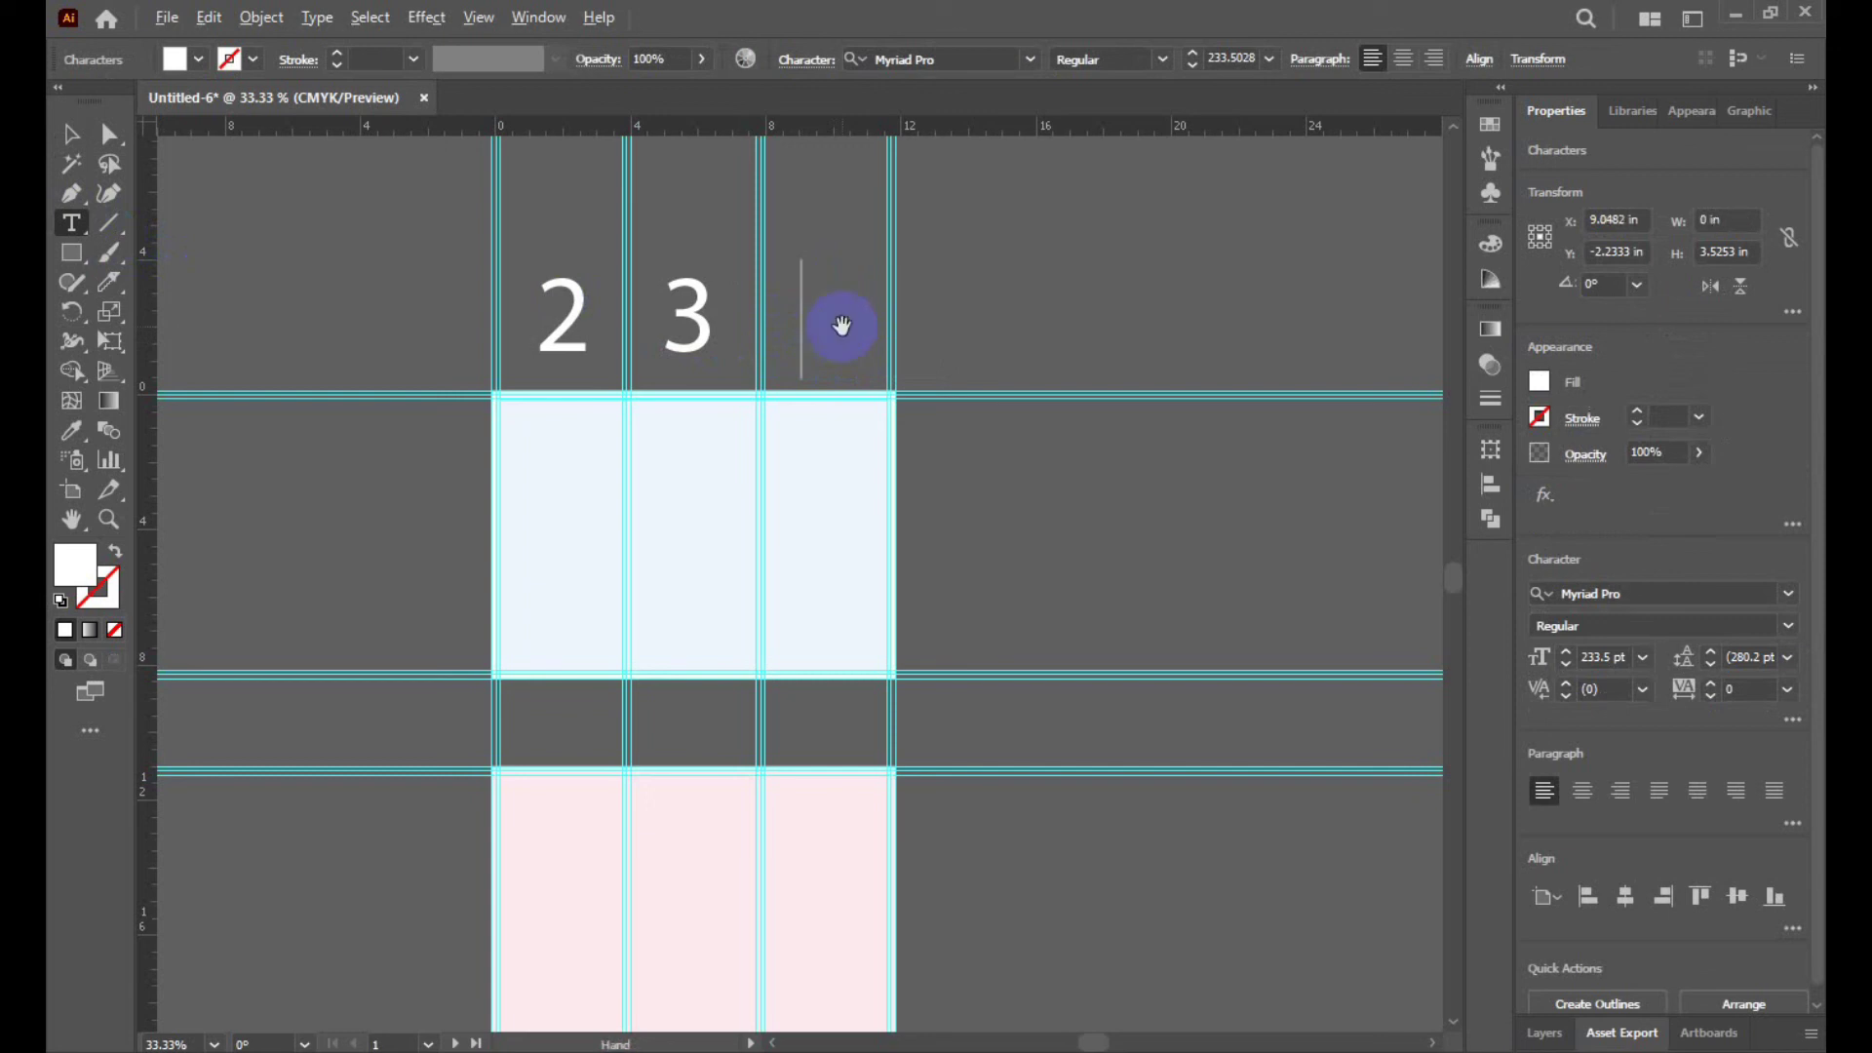
text(4)
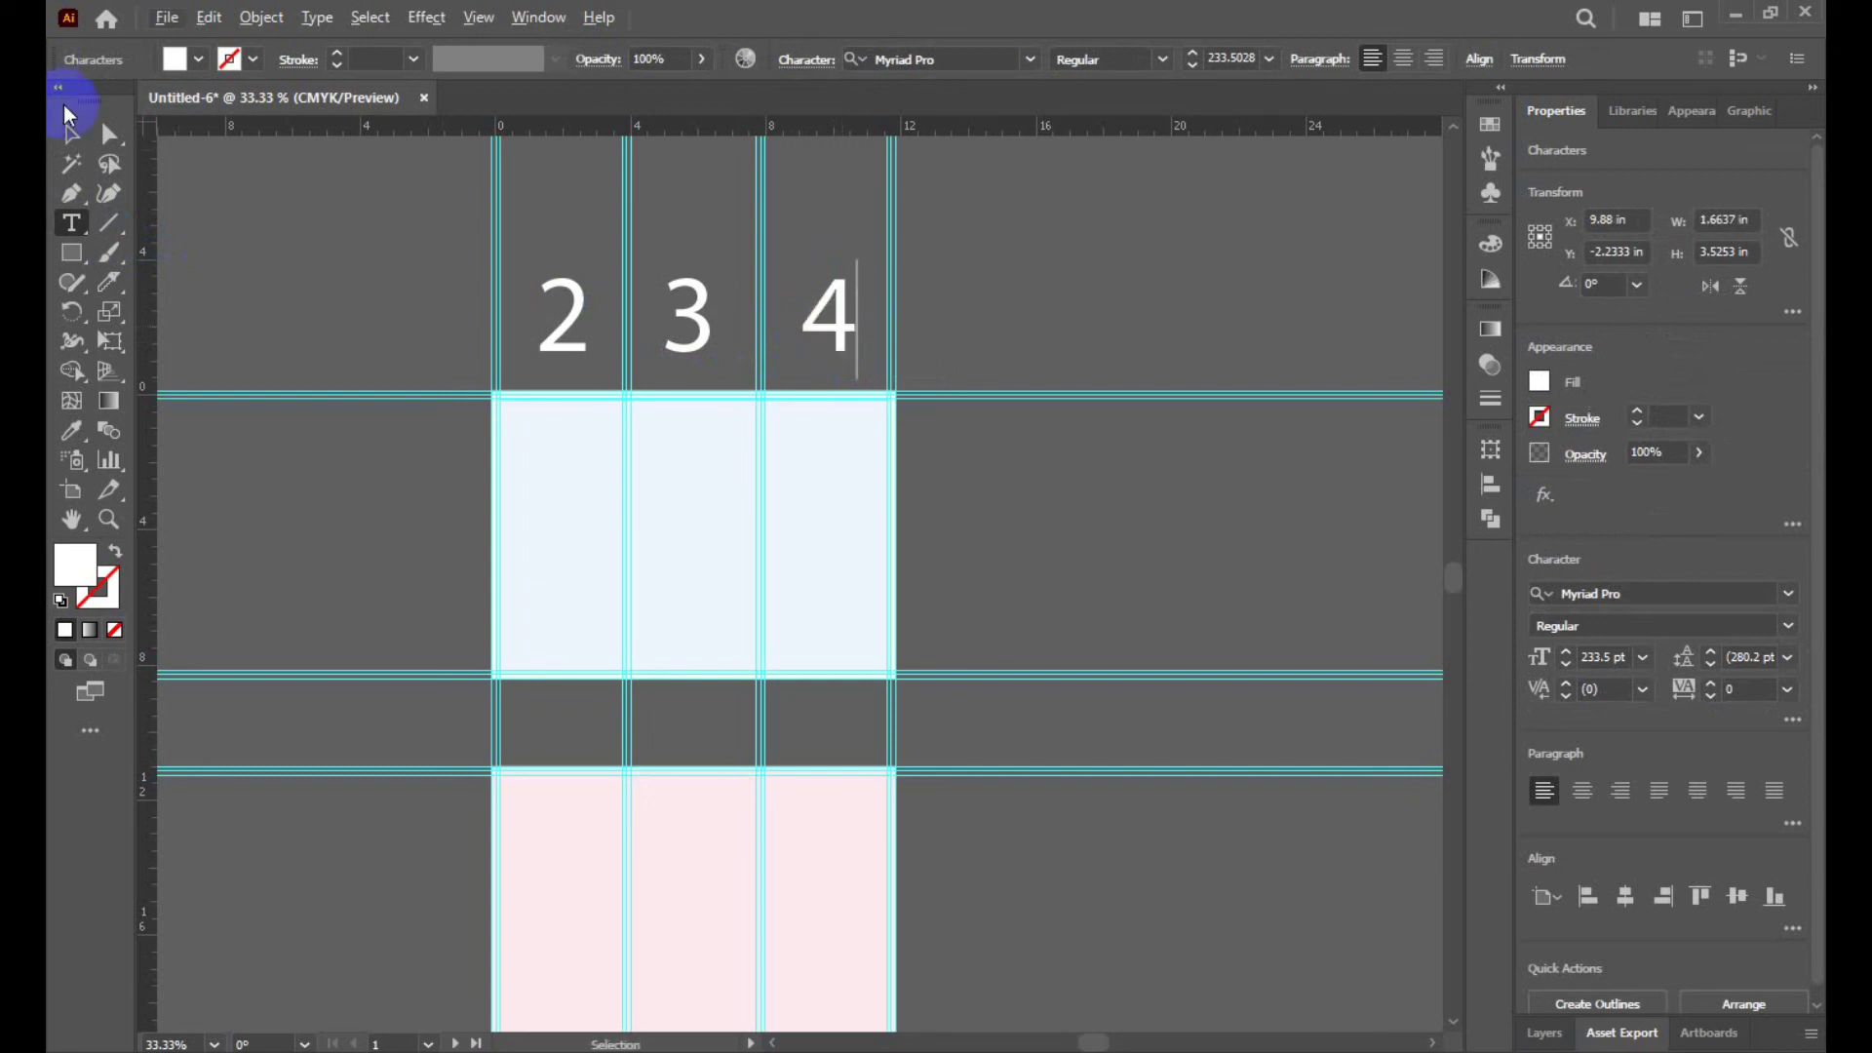
click(70, 133)
click(1024, 482)
mouse_move(837, 322)
mouse_down()
mouse_move(846, 738)
mouse_move(855, 707)
mouse_move(815, 718)
mouse_up()
Retype the lower 4 as 1 and copy it into the middle and first panels.
click(71, 223)
text(1)
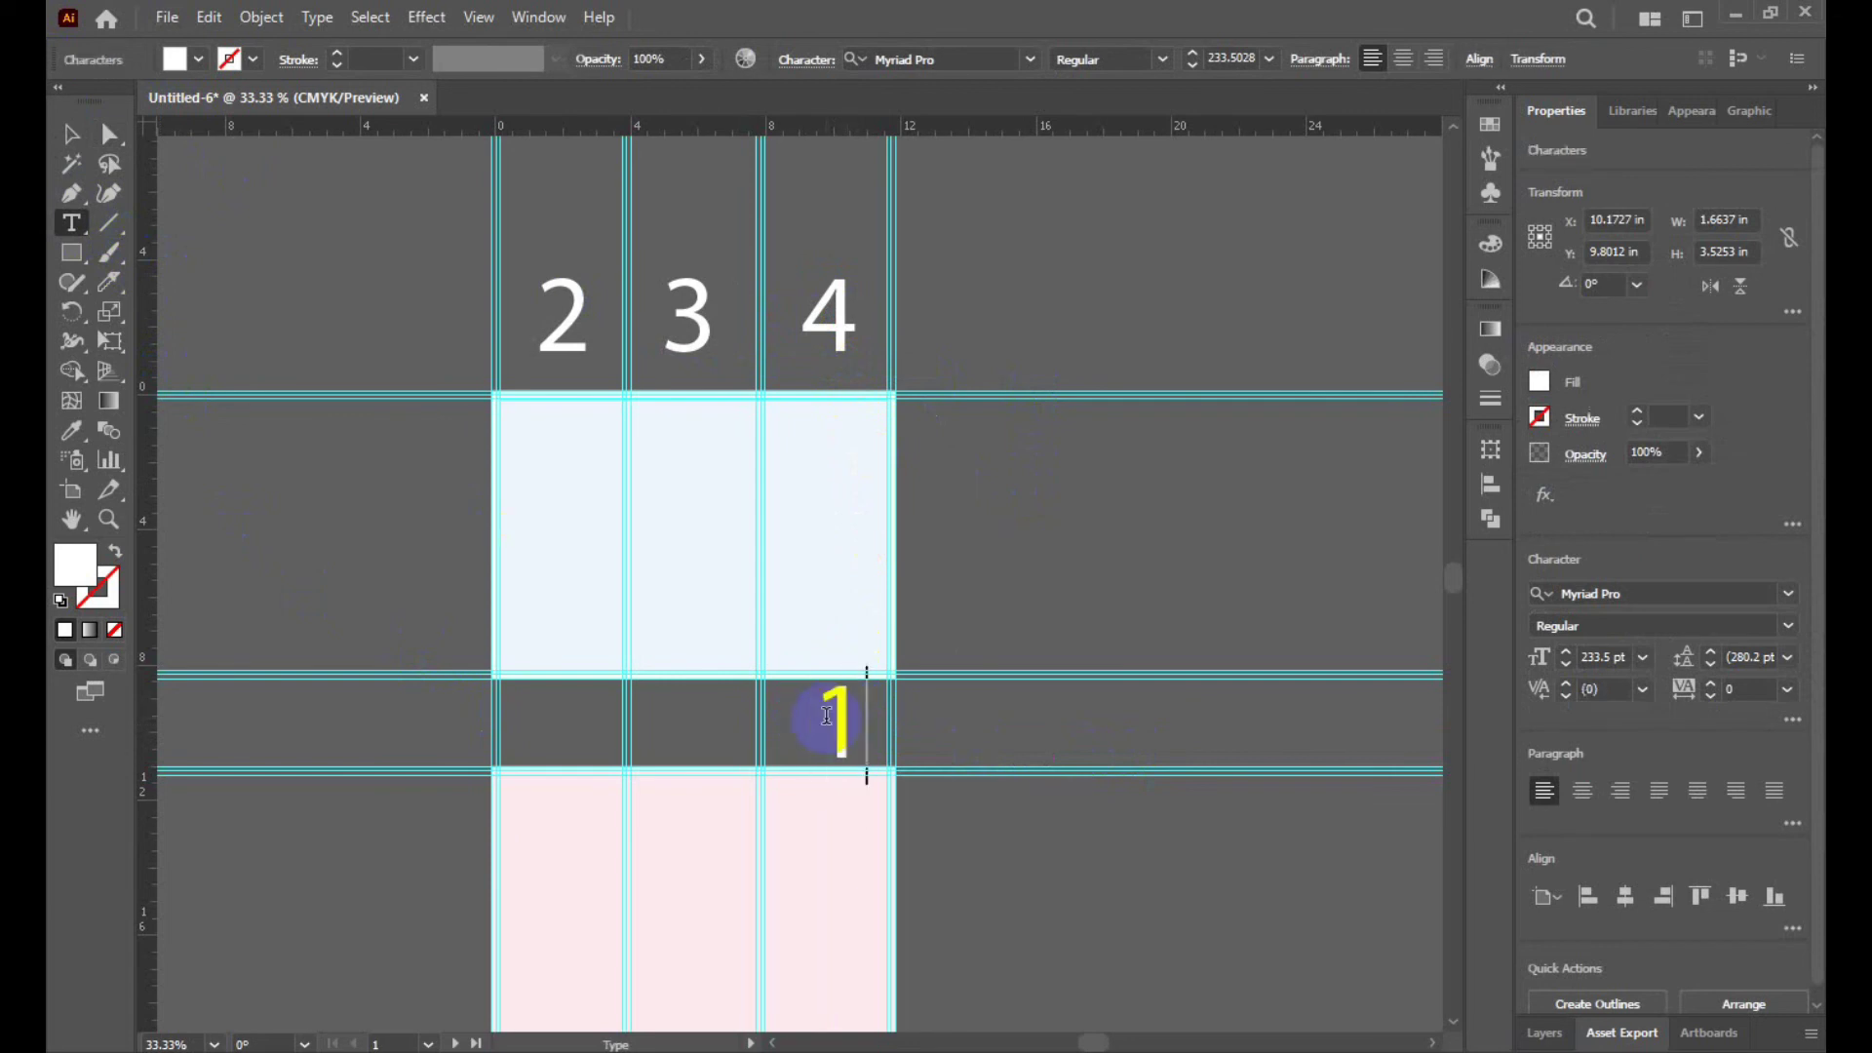
click(71, 133)
click(1108, 930)
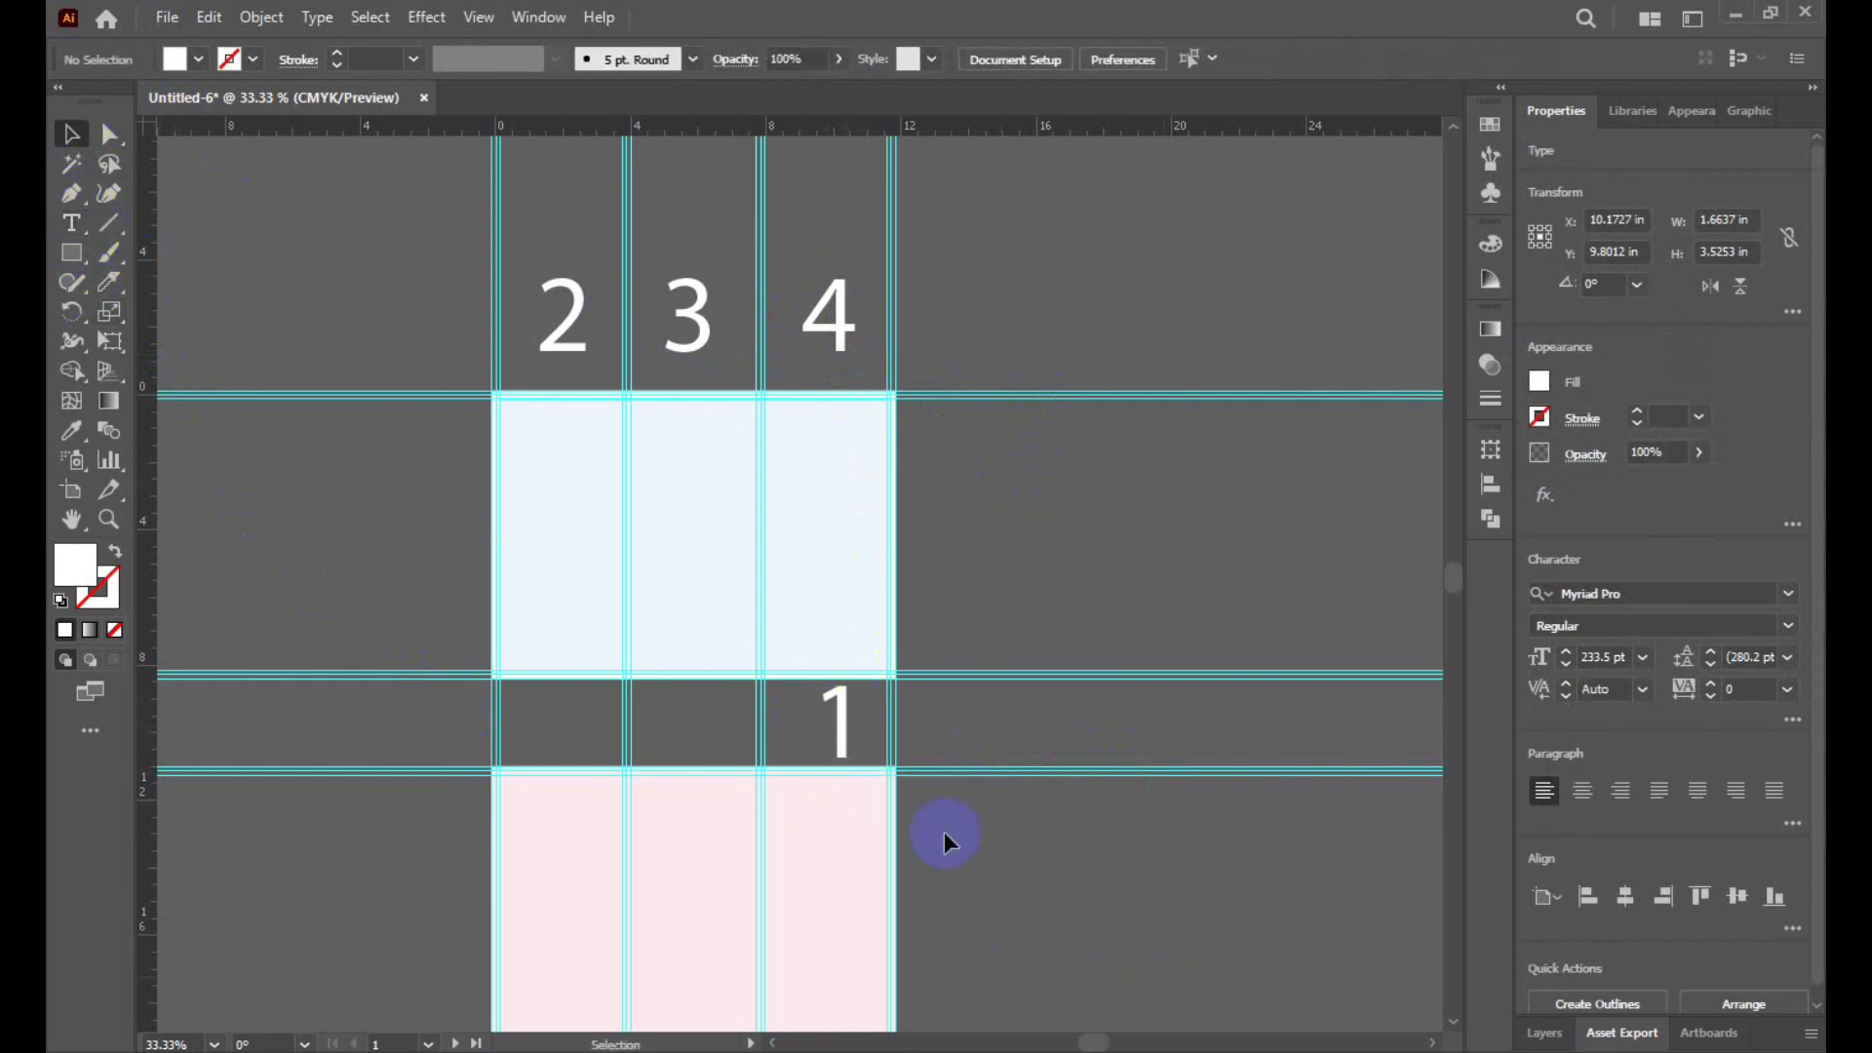
drag(837, 738, 710, 740)
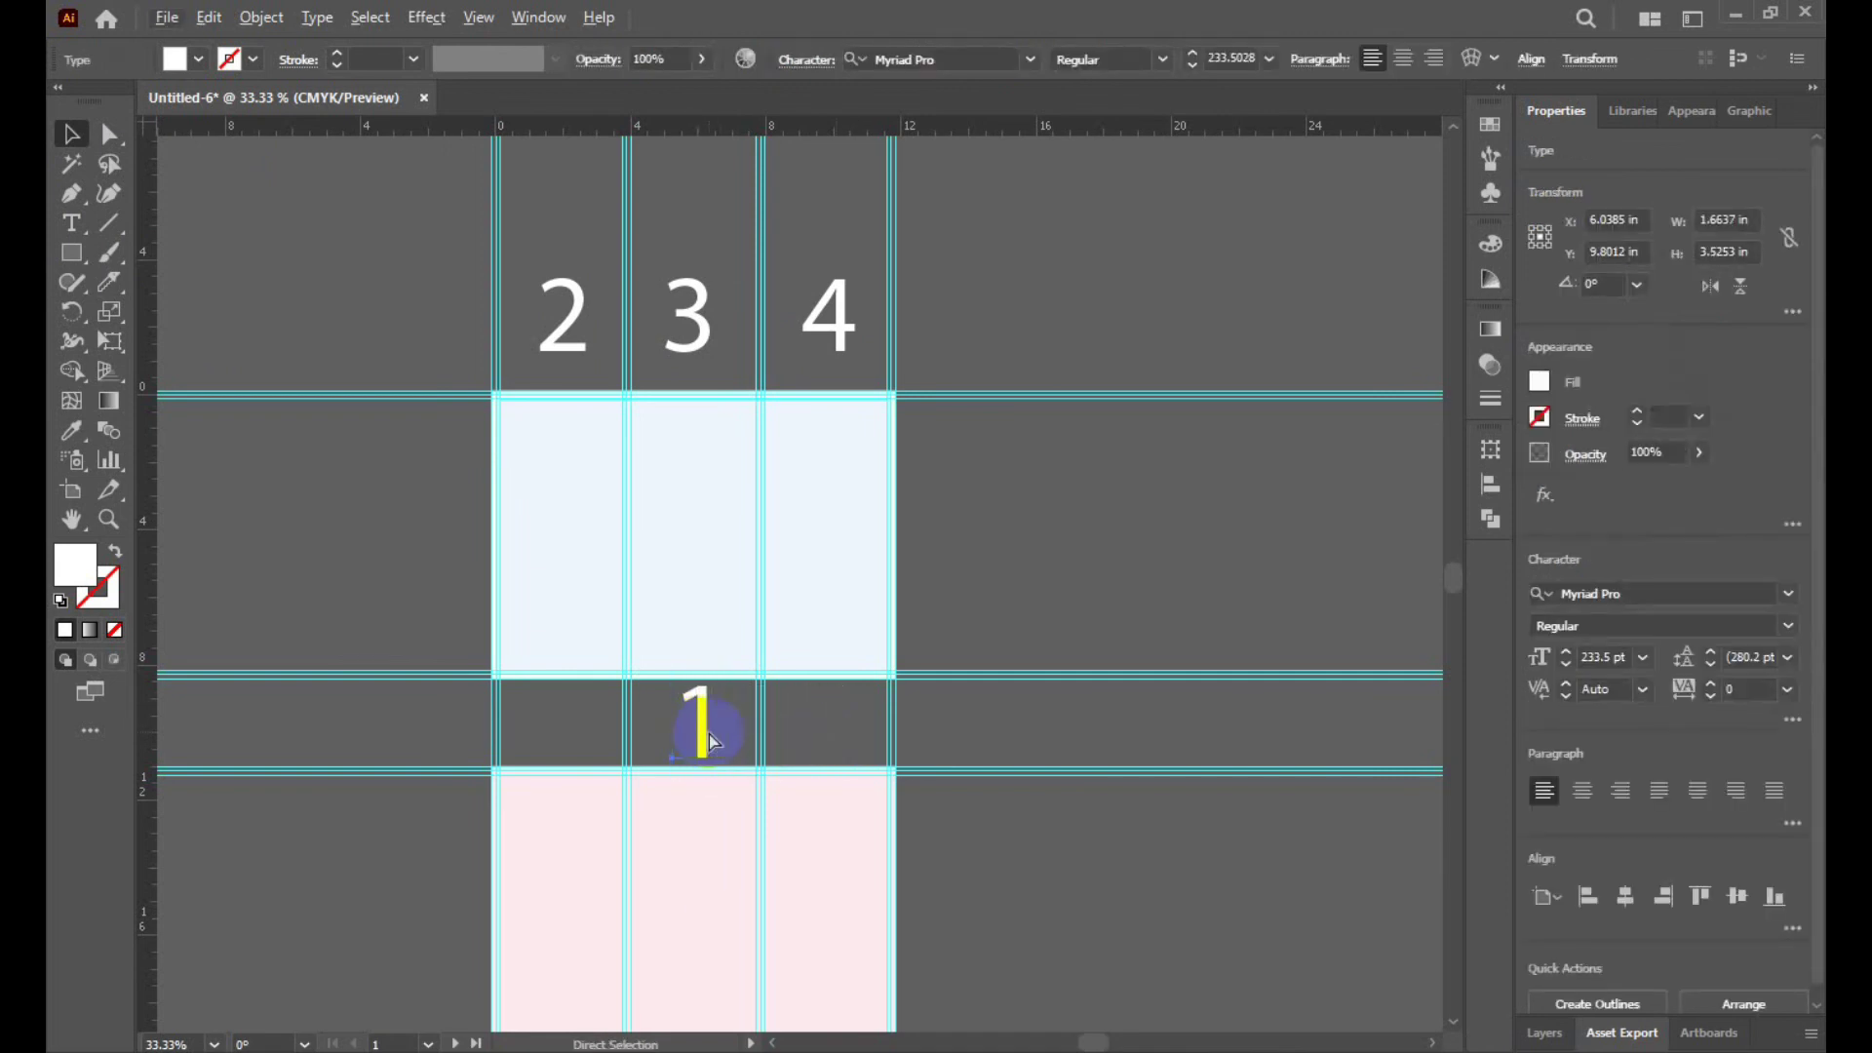
drag(841, 741, 702, 743)
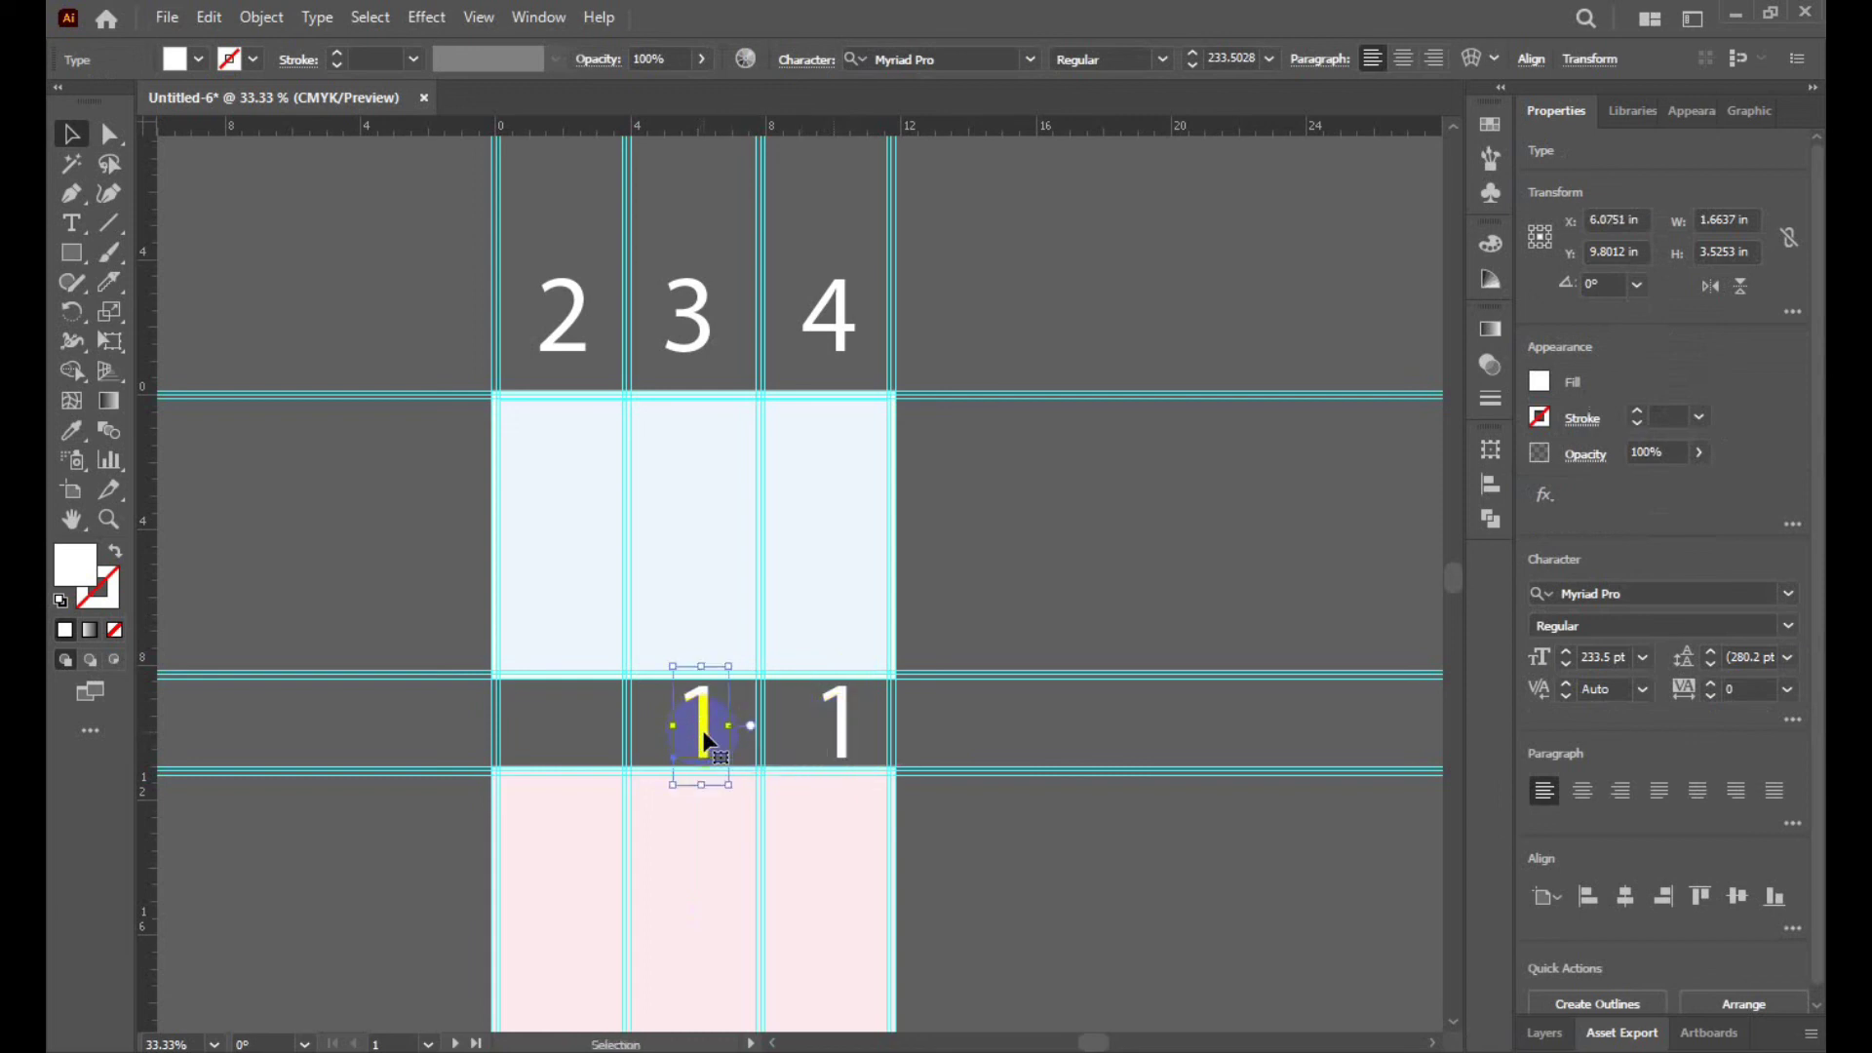
drag(708, 743, 568, 743)
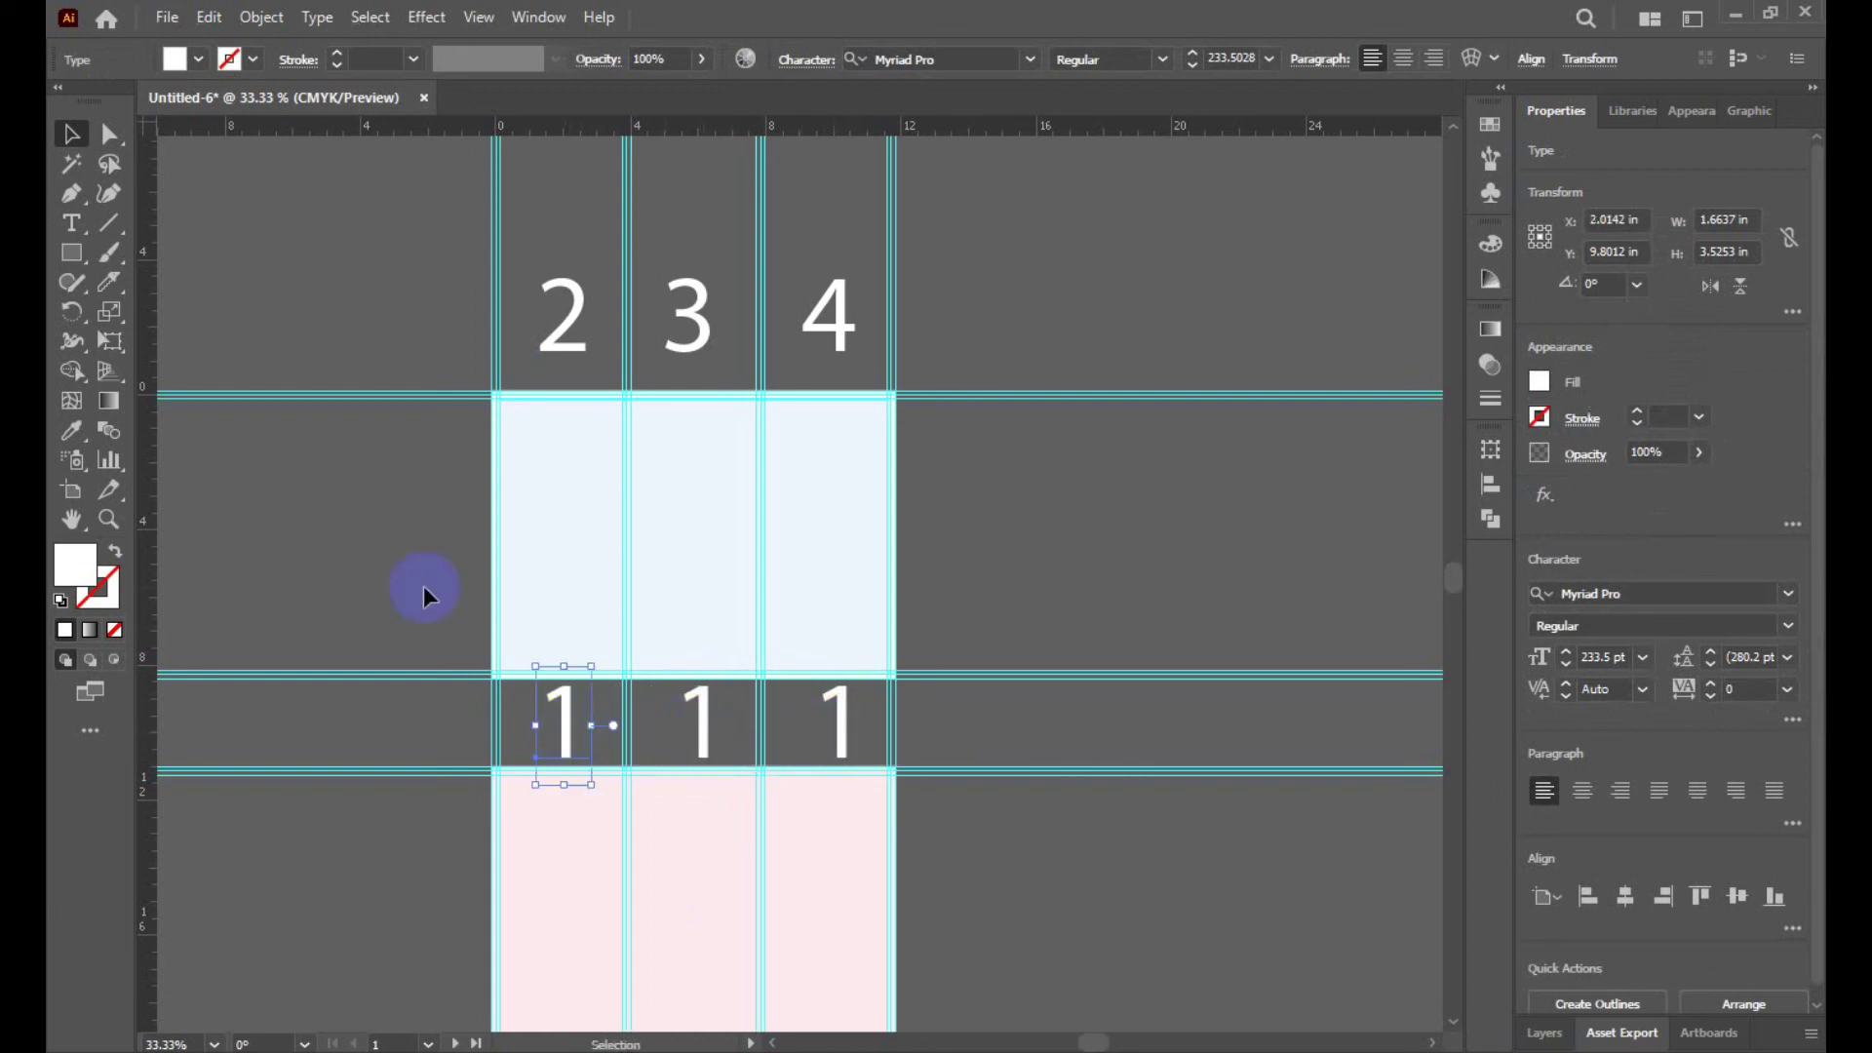
Retype the first-column copy as 5 and the middle copy as 6.
click(71, 222)
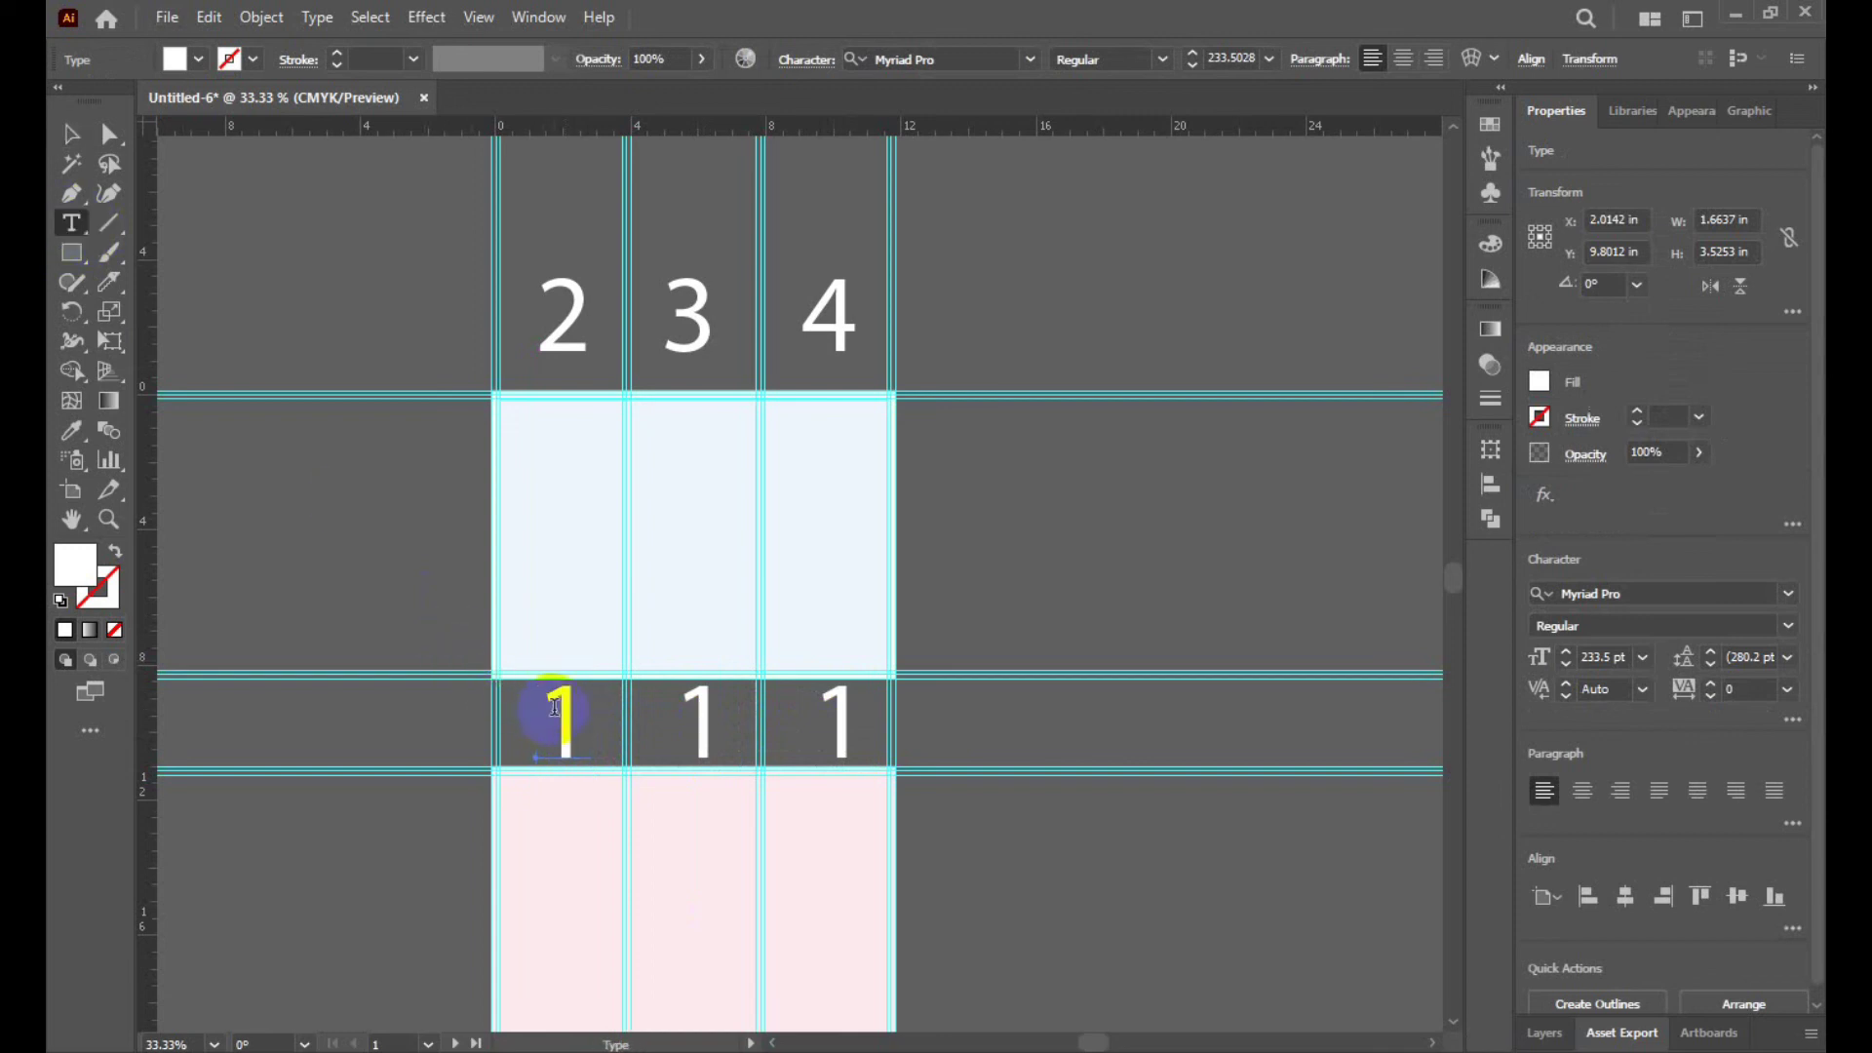
drag(572, 708, 546, 709)
text(5)
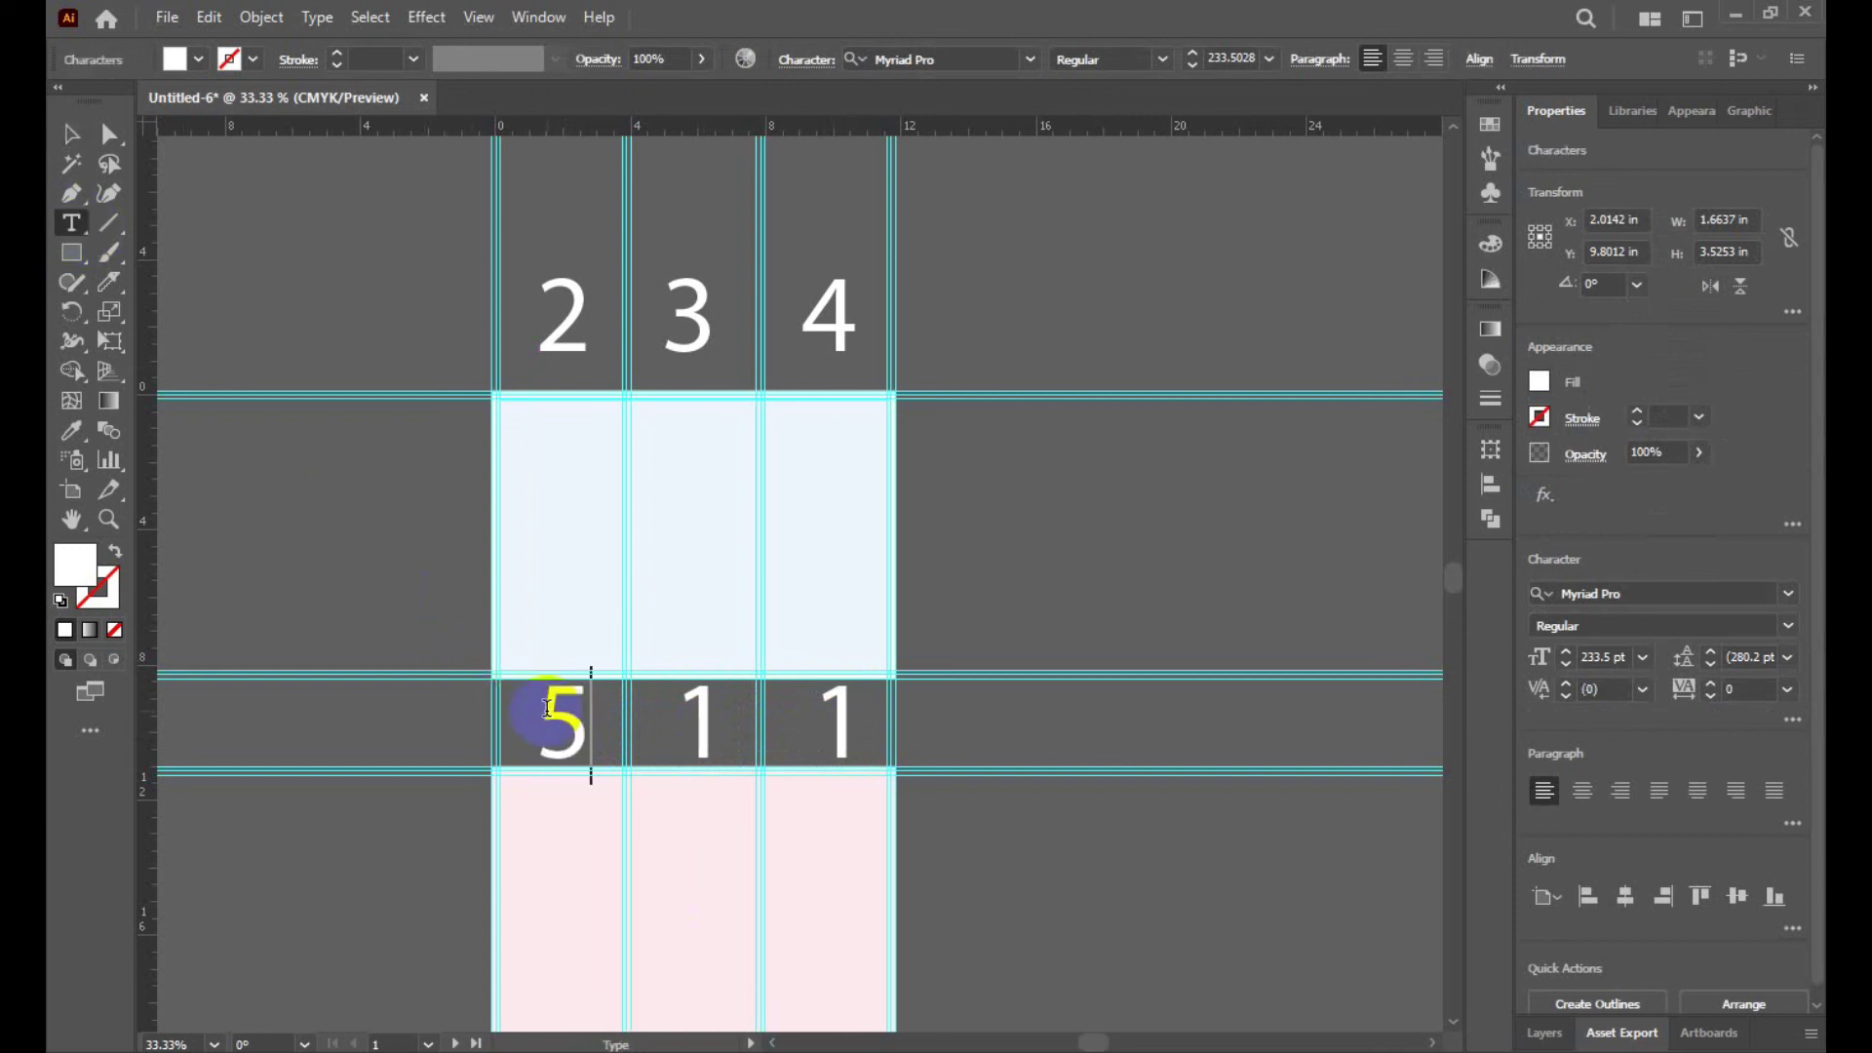
drag(711, 727, 695, 729)
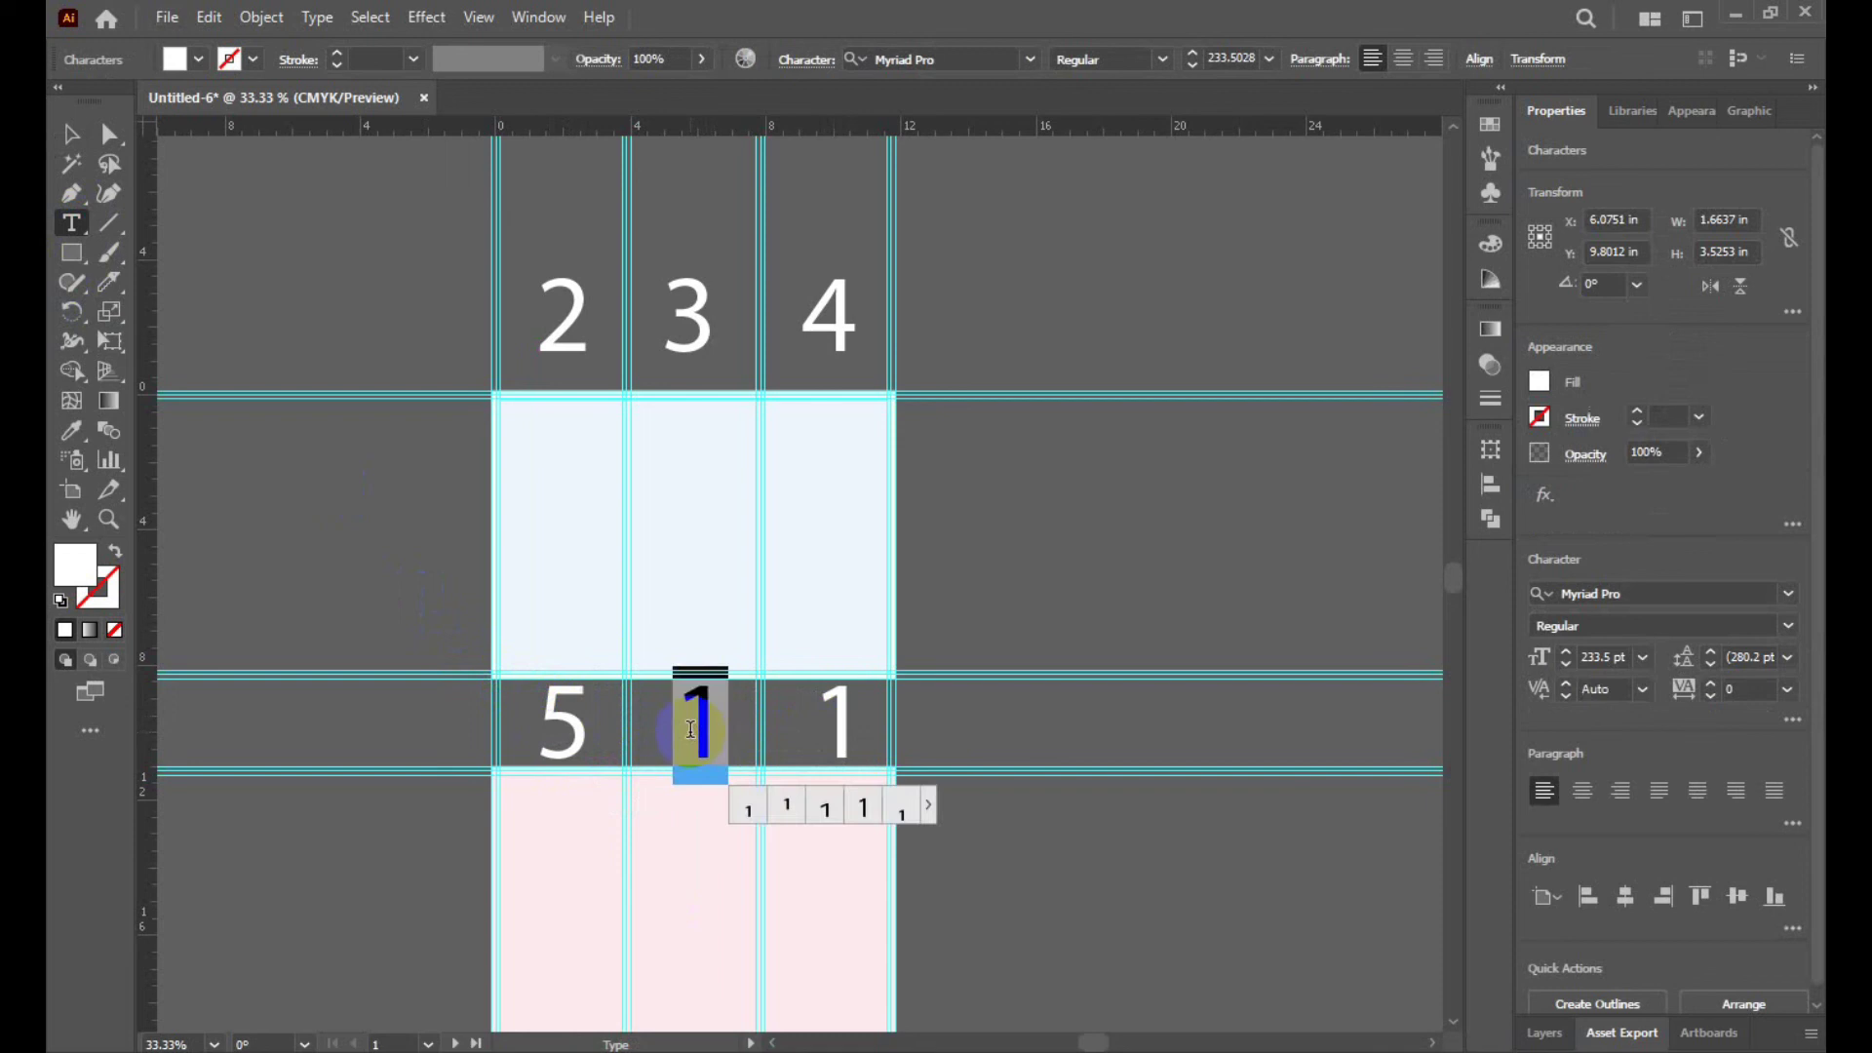
text(6)
click(71, 133)
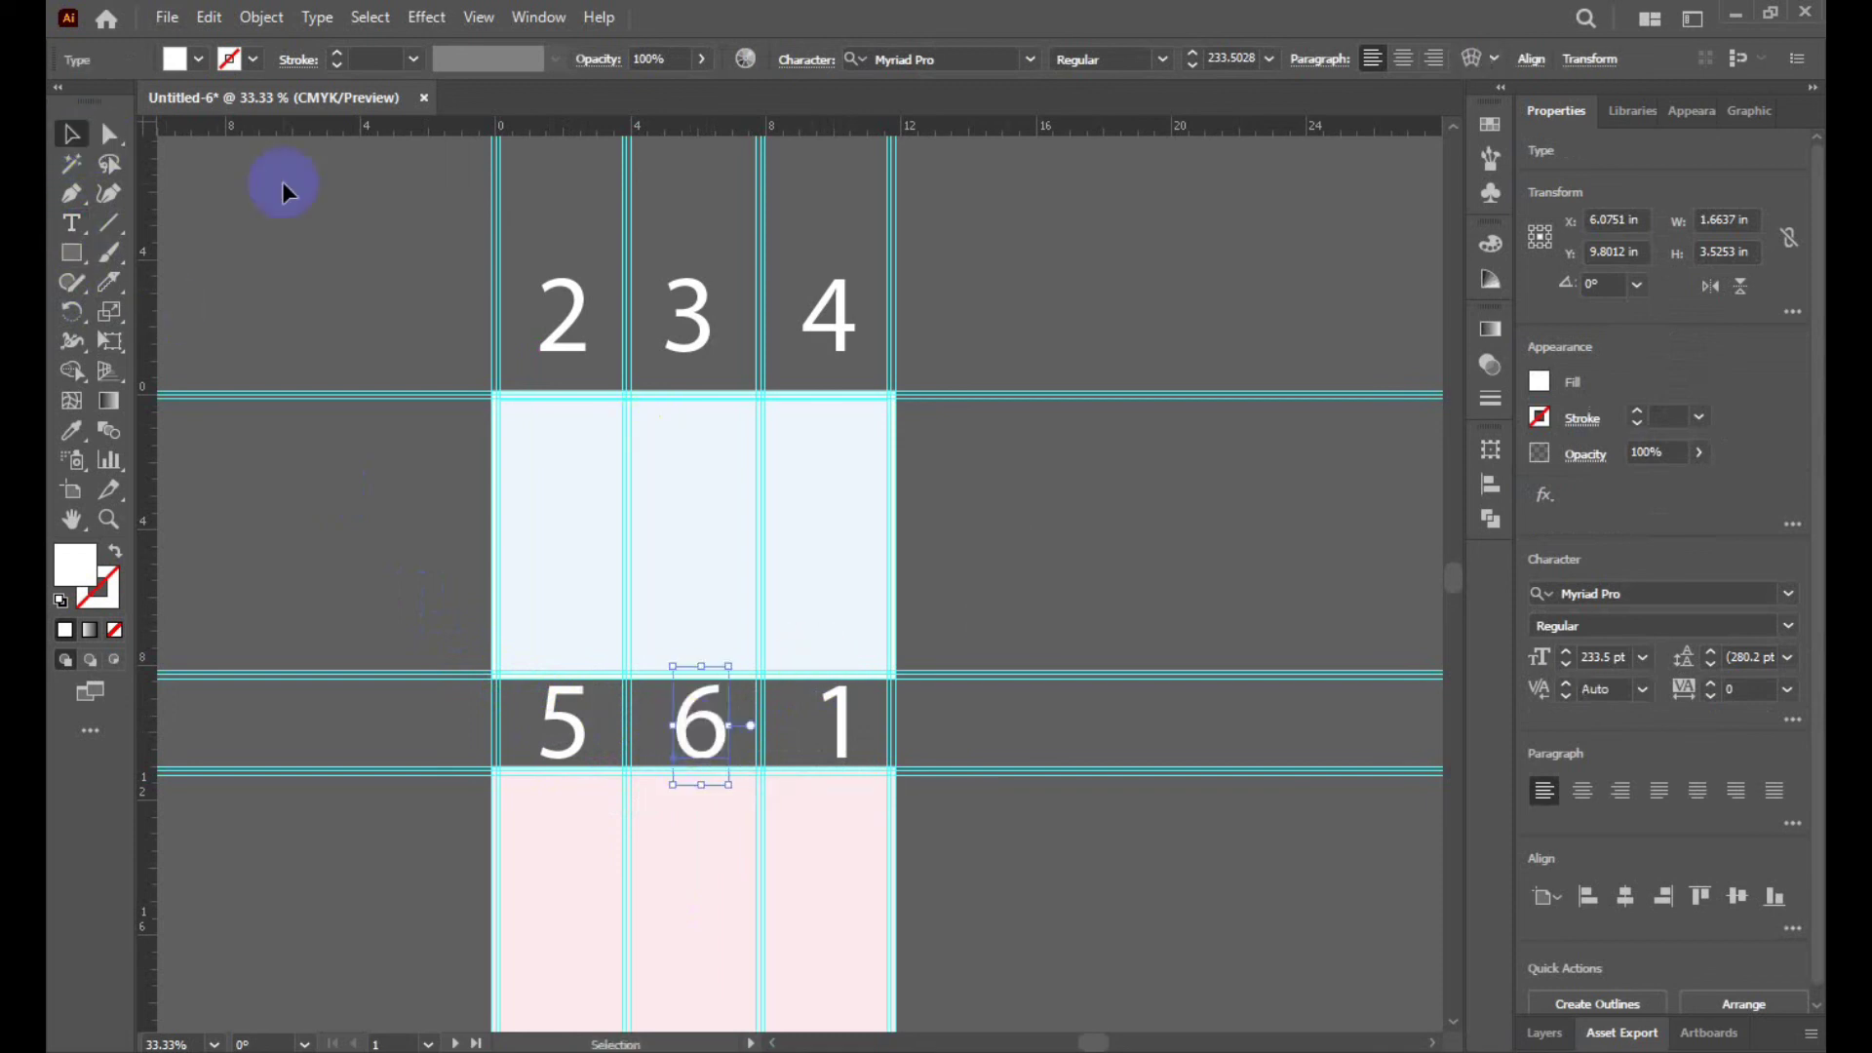
click(361, 200)
scroll(961, 562, down, 1)
scroll(961, 562, down, 2)
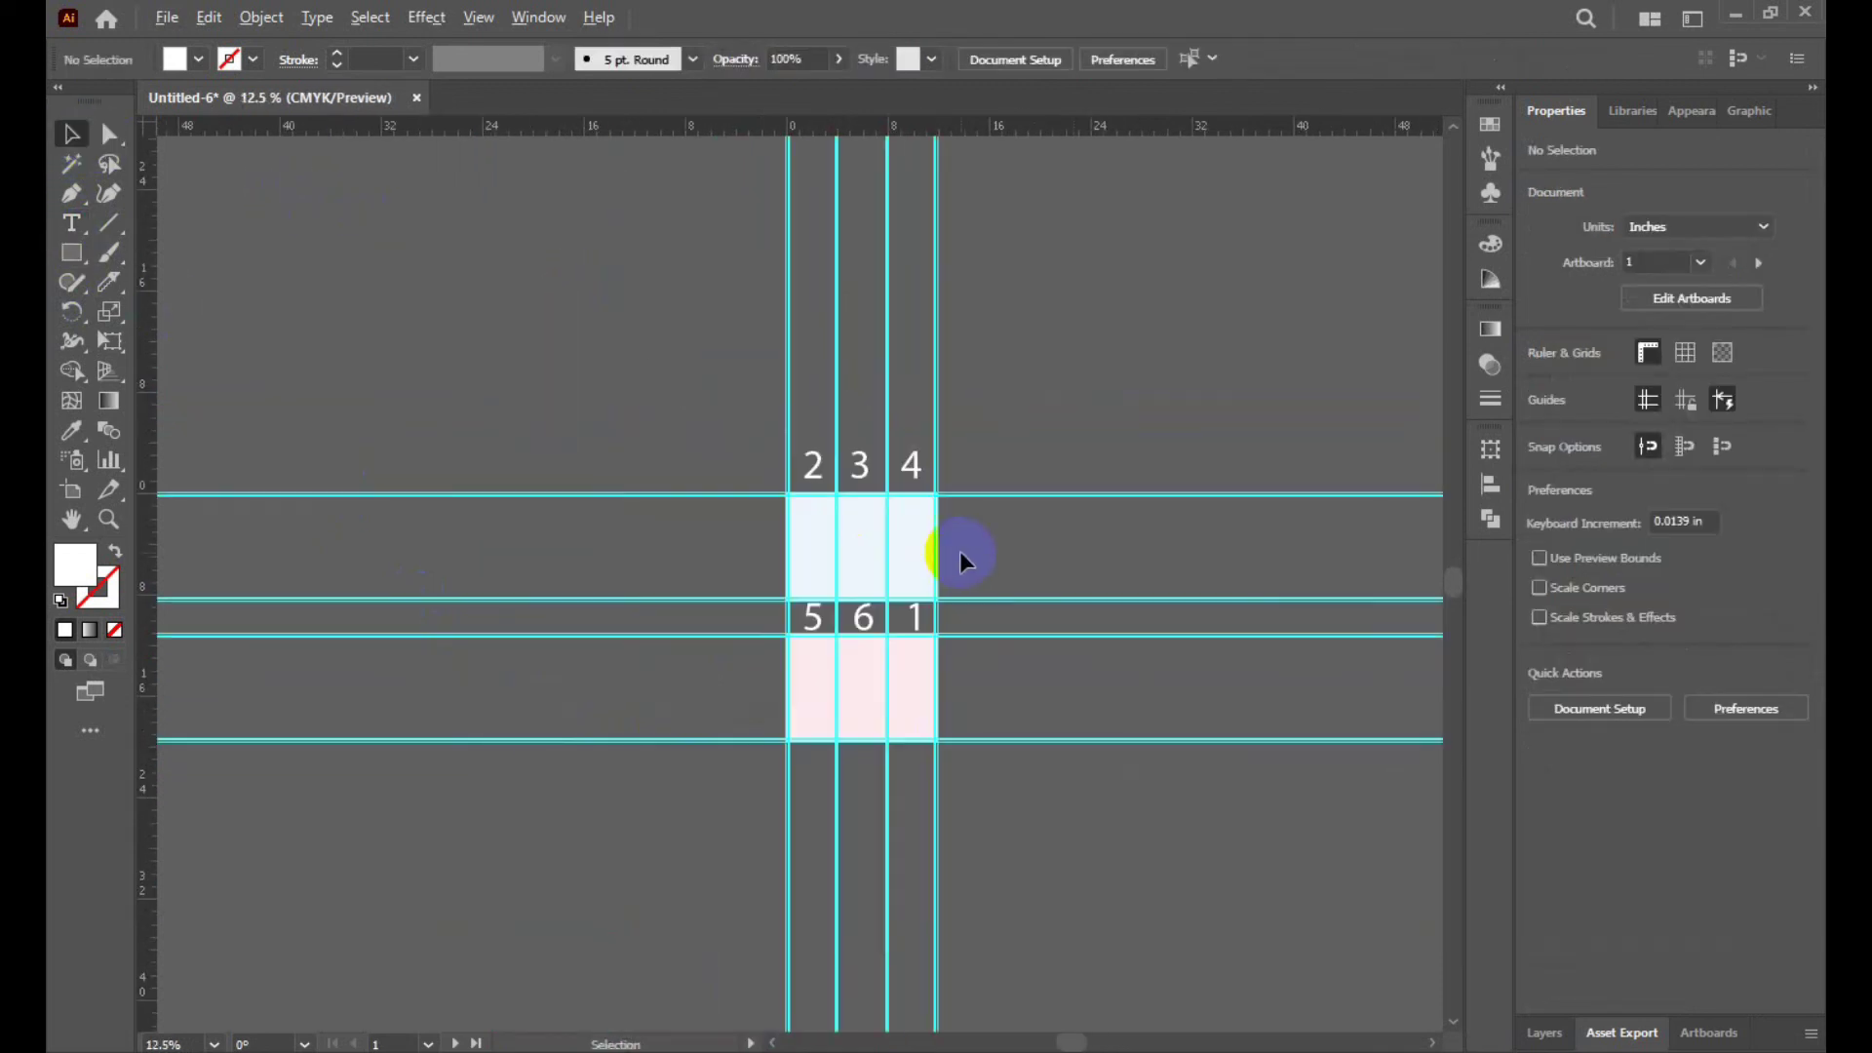
scroll(1119, 880, up, 2)
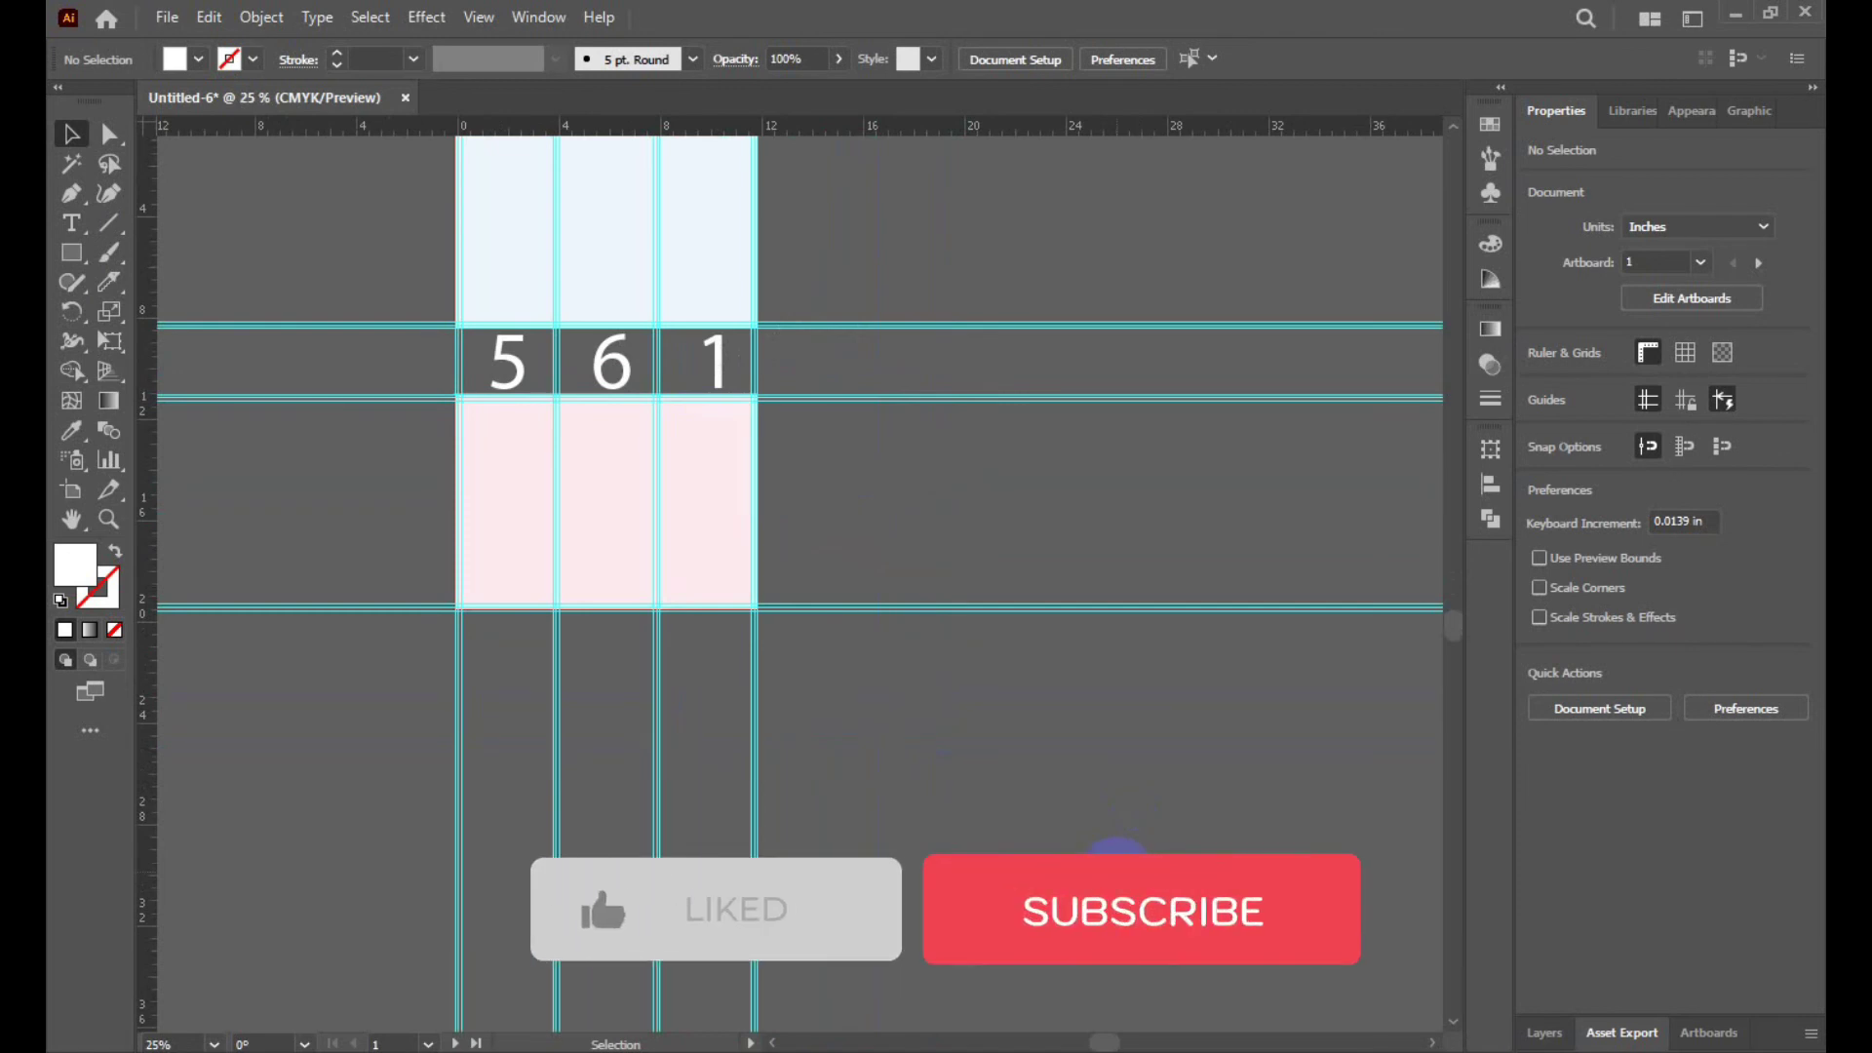
scroll(1119, 875, up, 2)
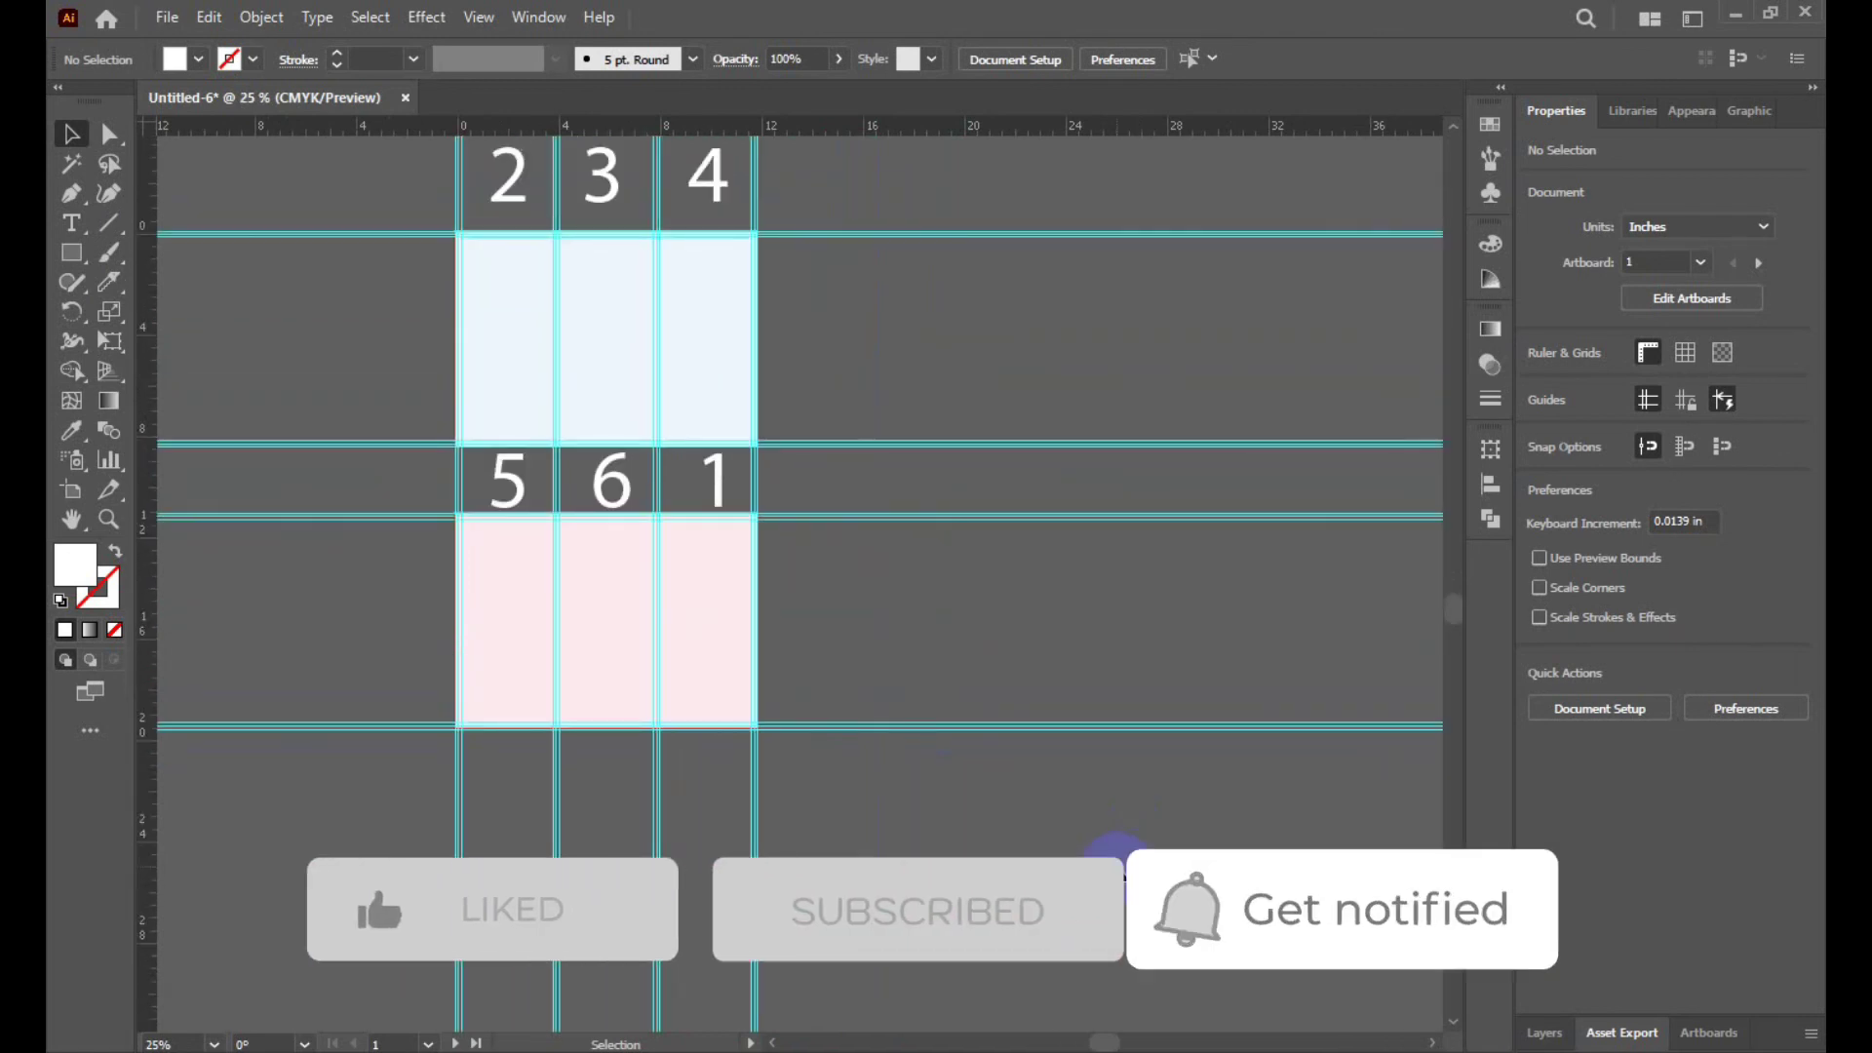
scroll(1122, 875, up, 1)
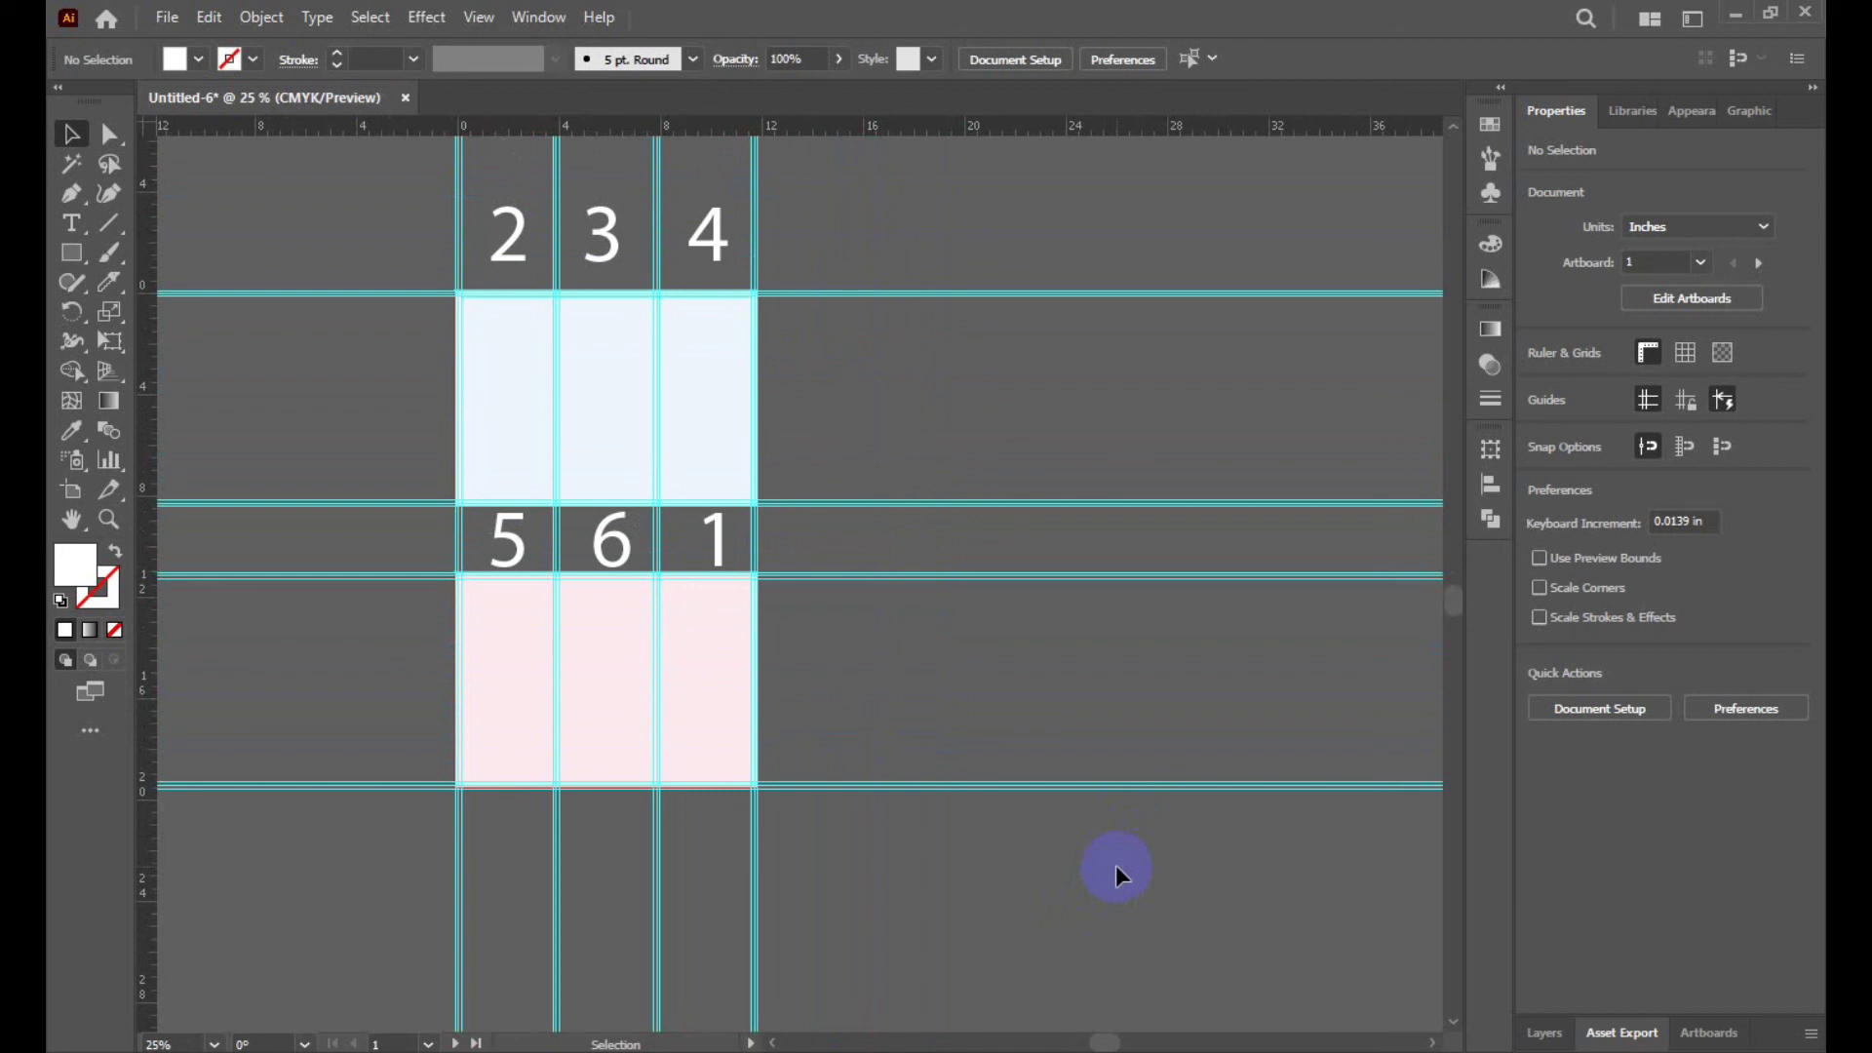
scroll(1120, 875, down, 3)
scroll(1119, 875, up, 1)
scroll(1119, 876, up, 1)
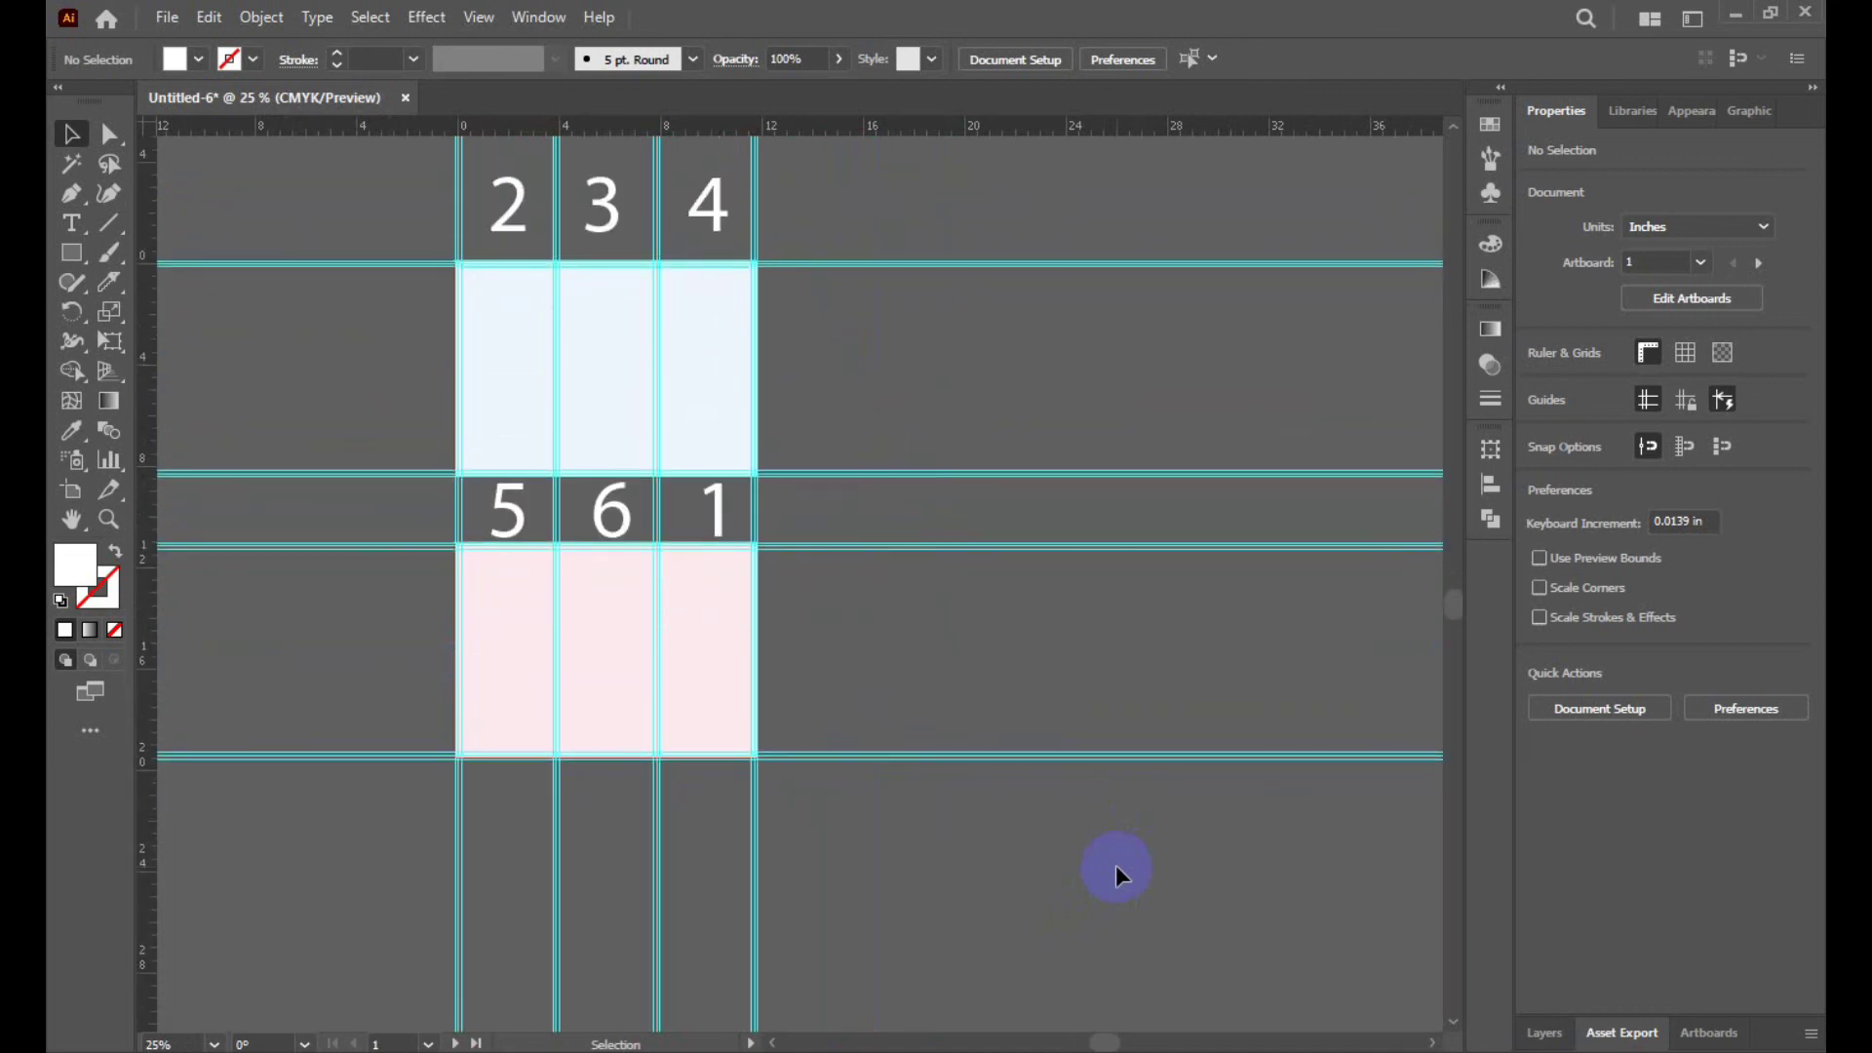
scroll(1115, 875, up, 1)
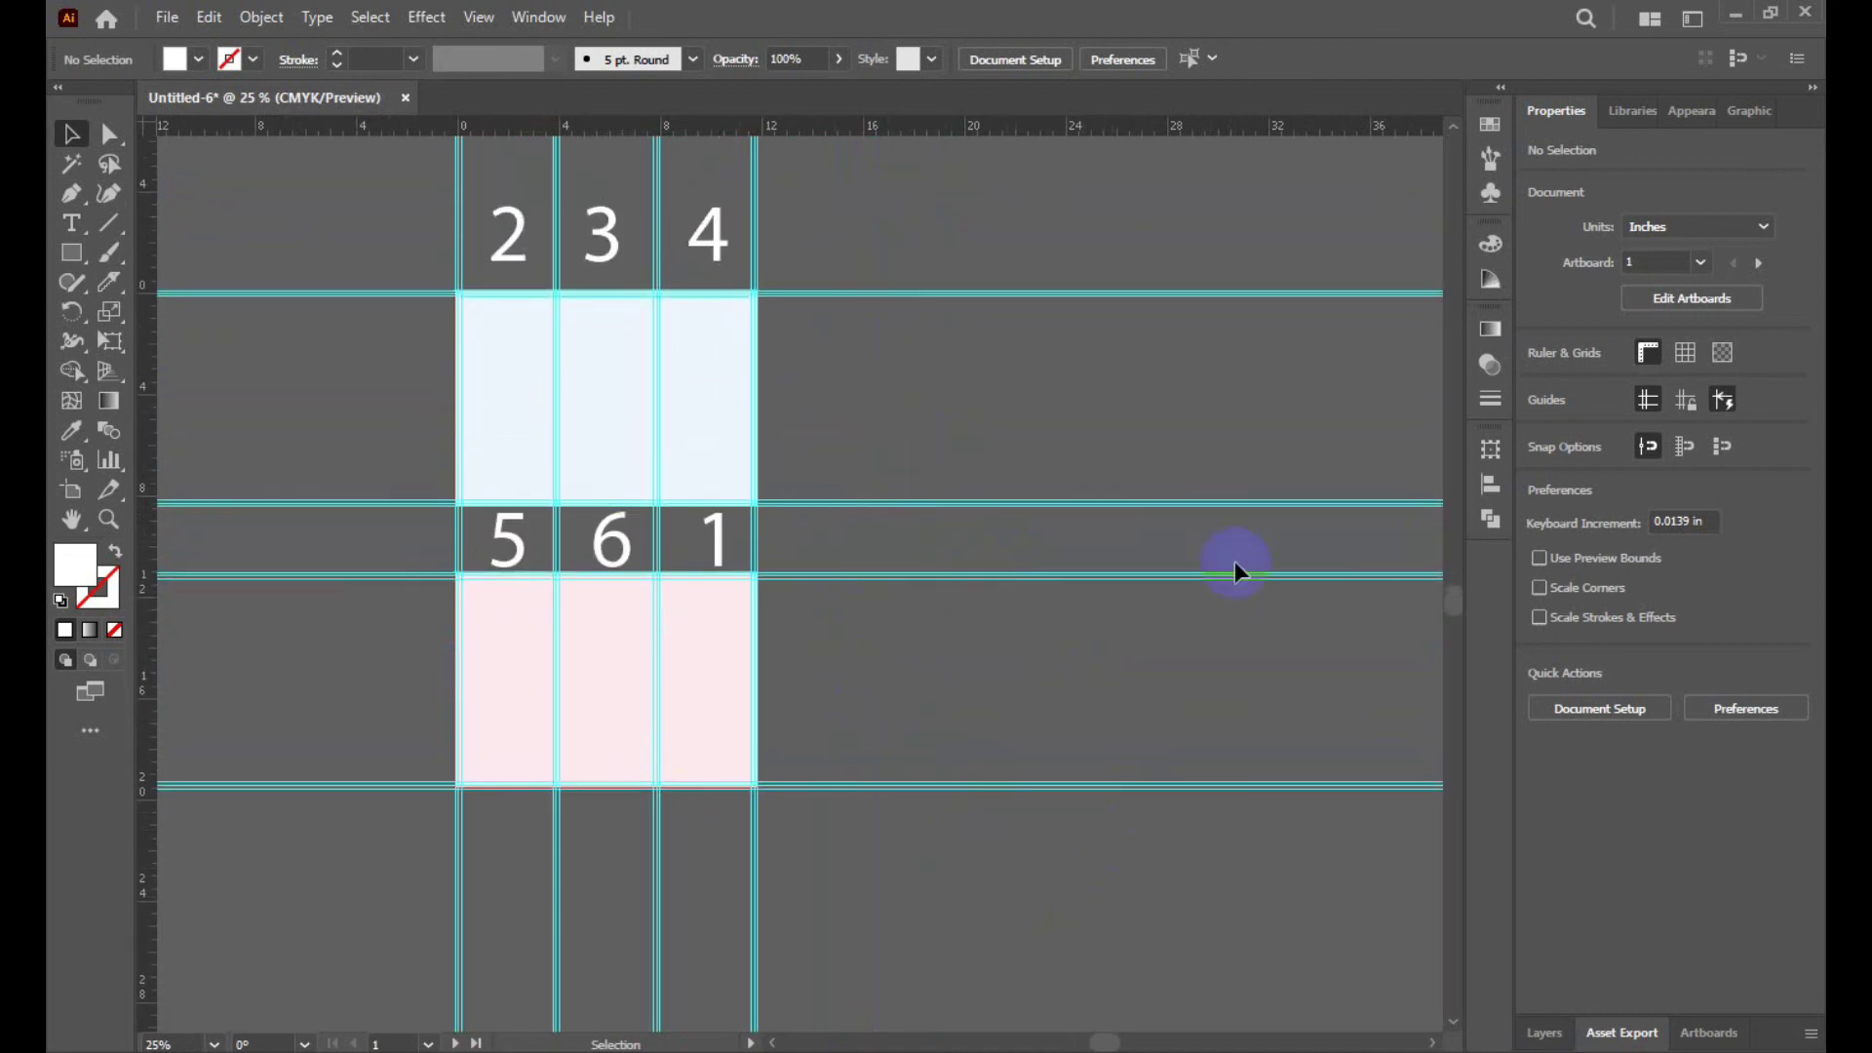